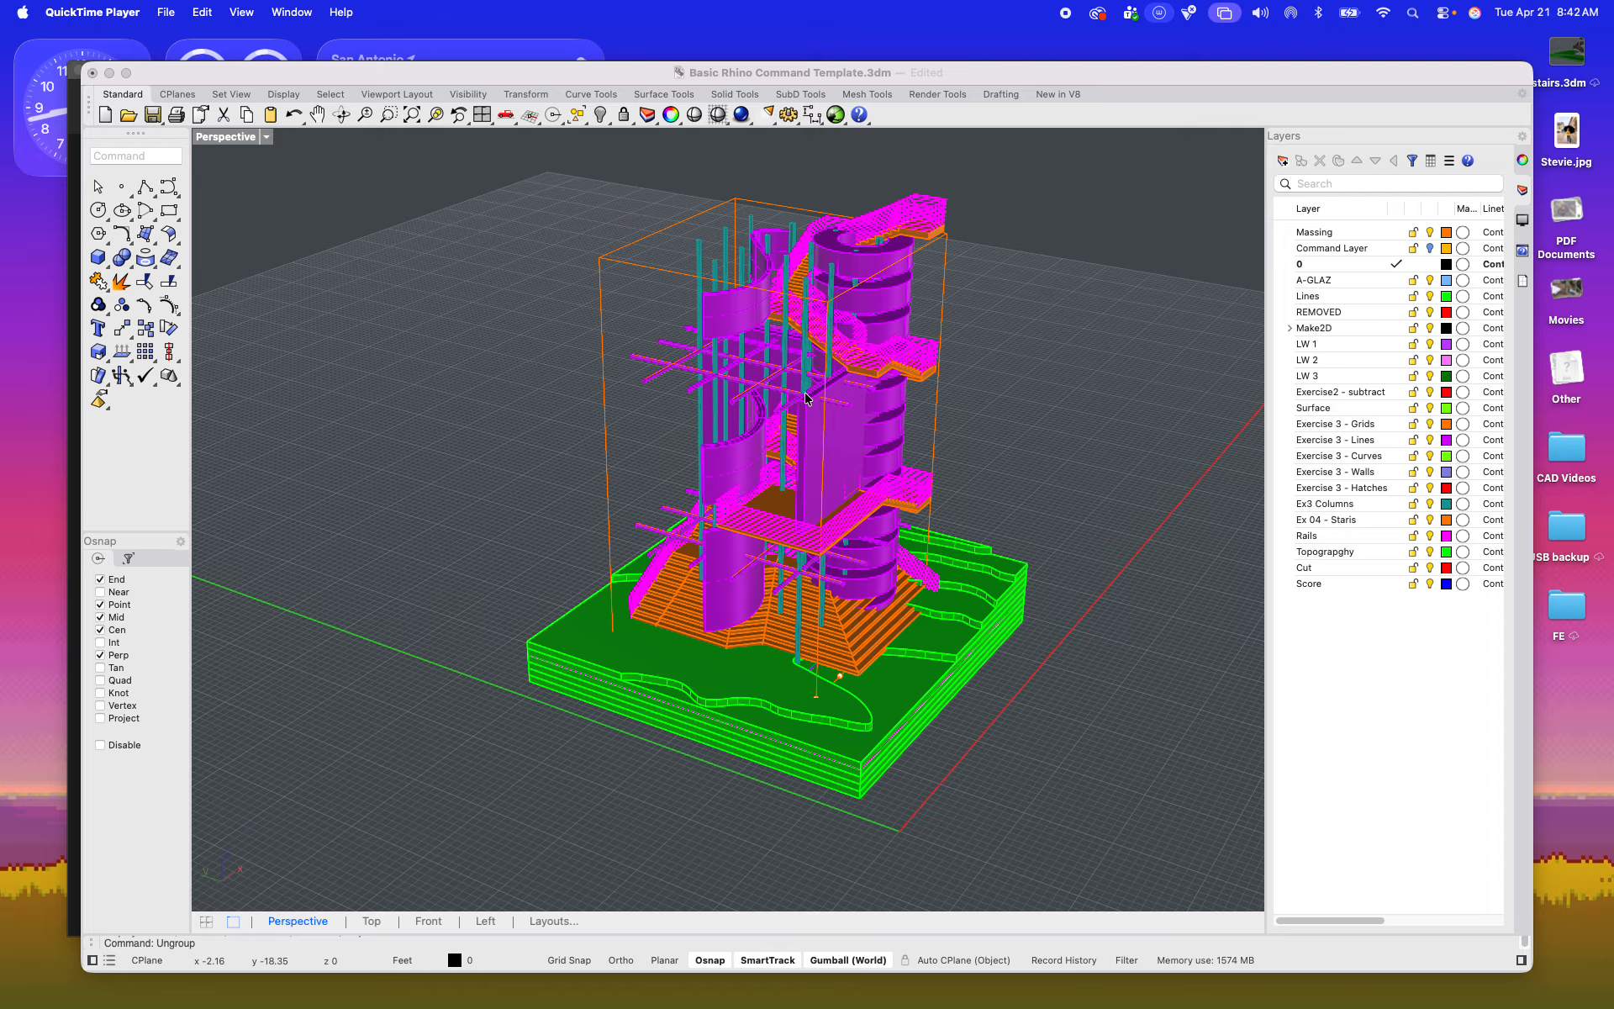
# Step: Generate a 2D drawing of the whole tower and topography model with Make2D, using the Perspective view projection, source layers and grouped output
pyautogui.click(1118, 806)
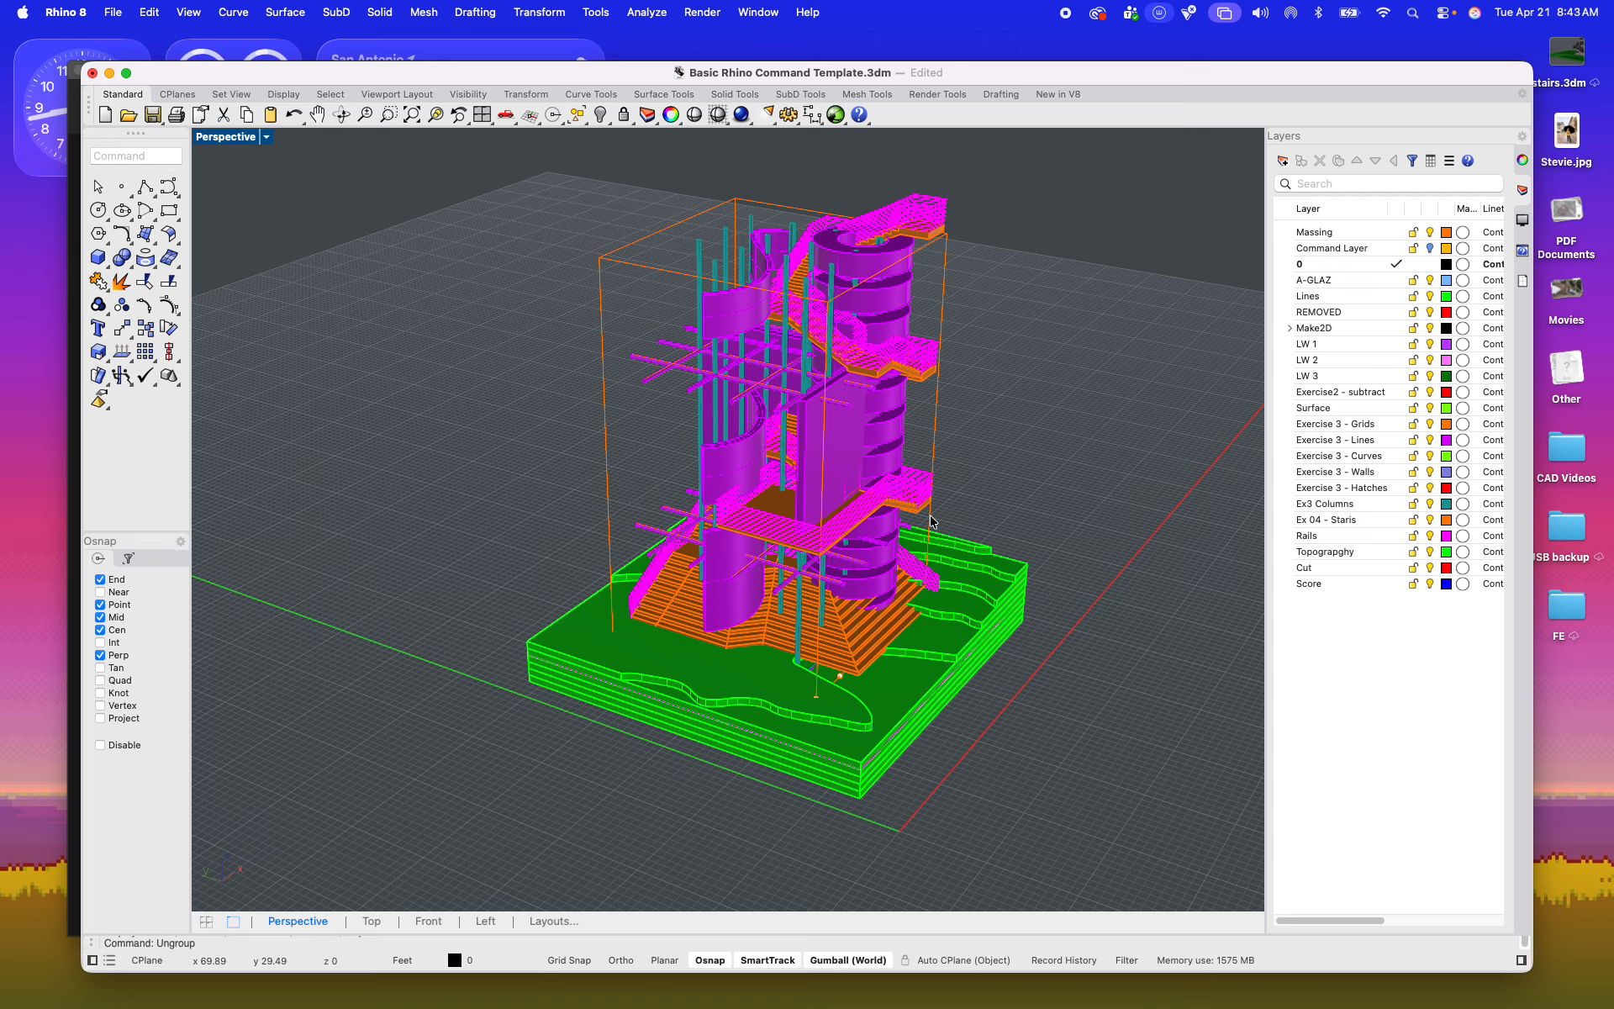
pyautogui.moveTo(1039, 784); pyautogui.dragTo(408, 157)
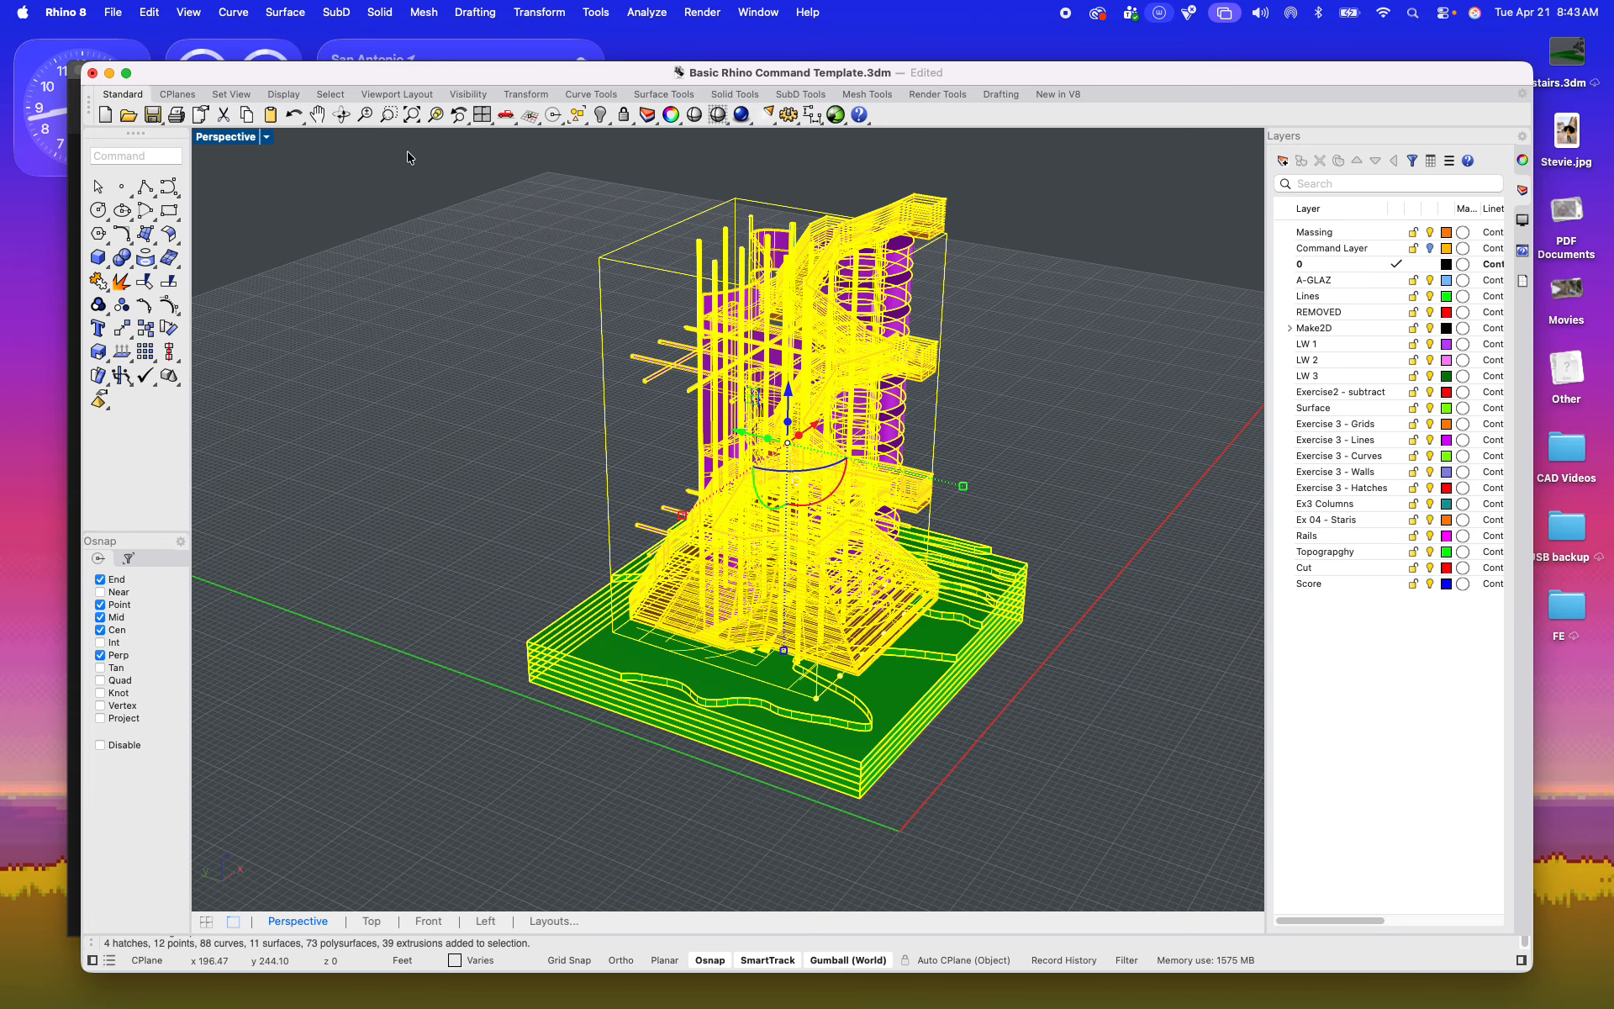
pyautogui.write('Make')
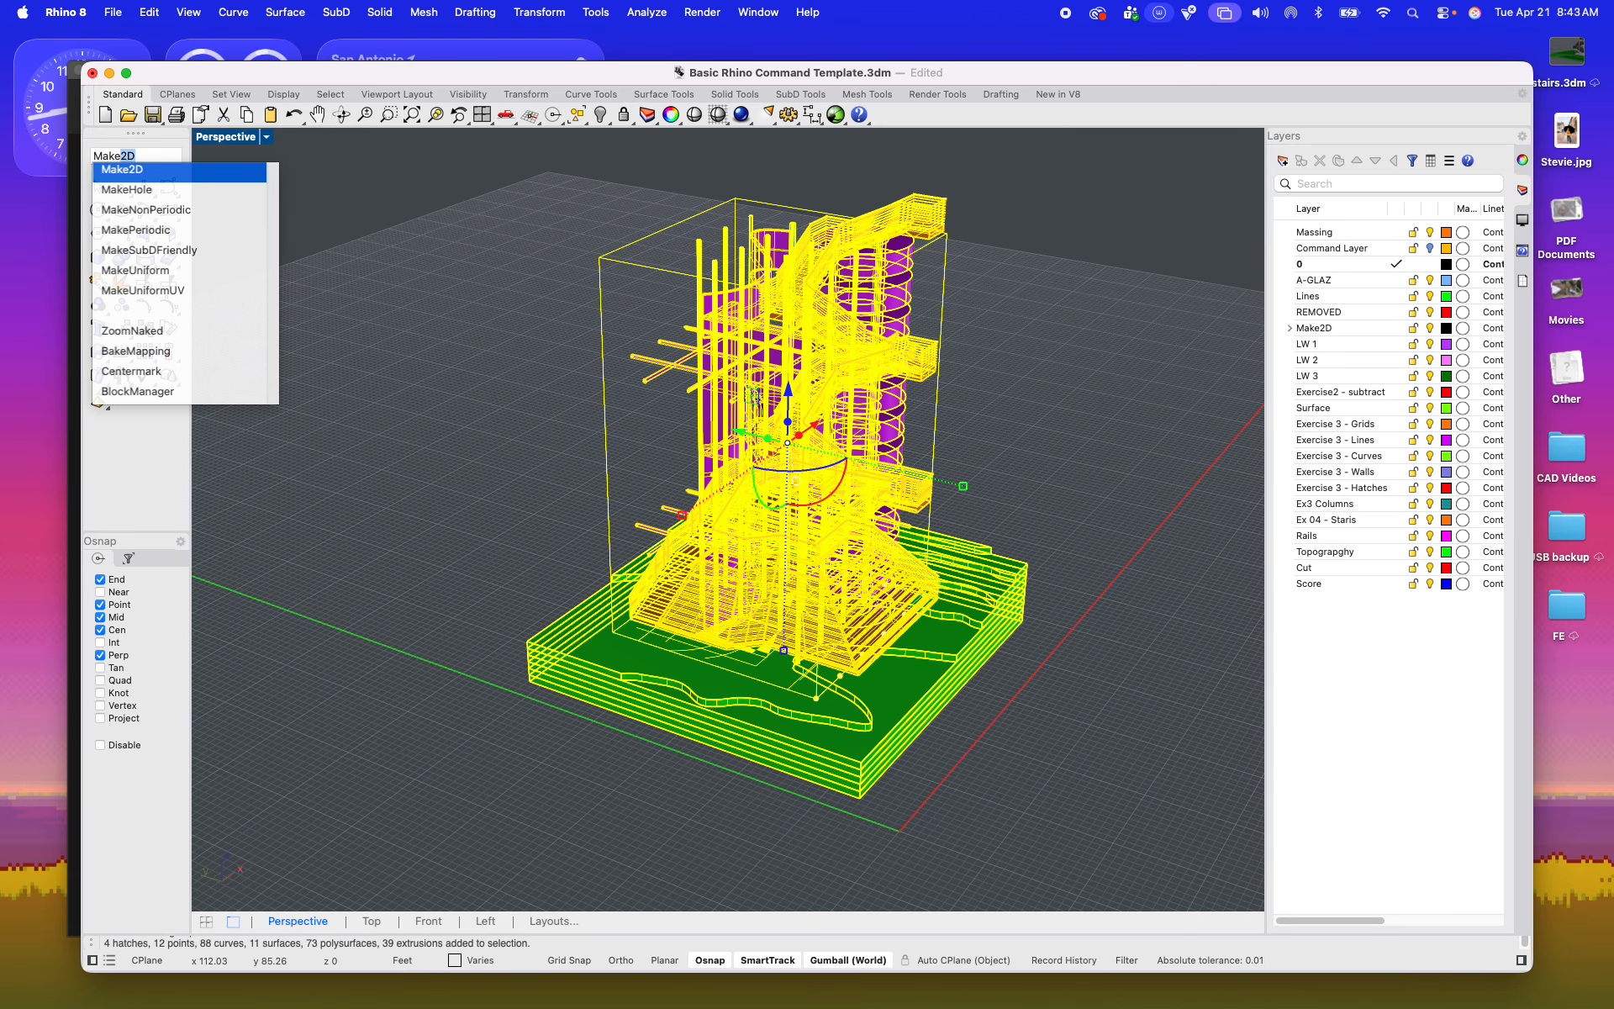
pyautogui.write('2D')
pyautogui.press('Return')
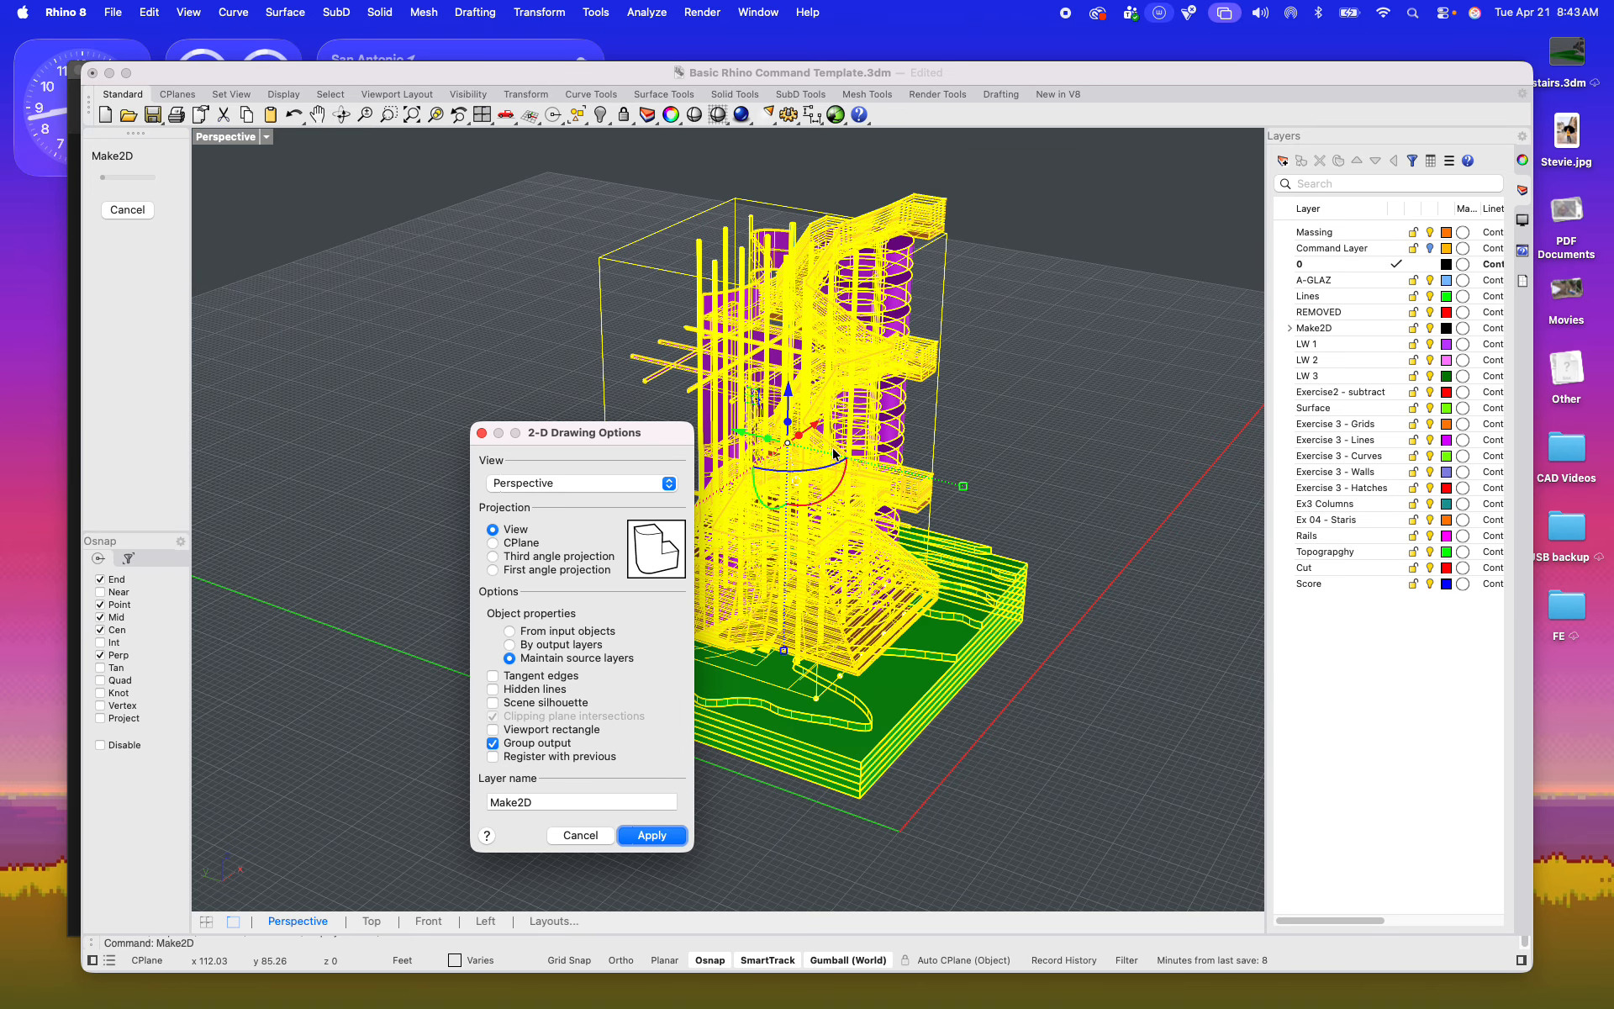
pyautogui.click(654, 834)
pyautogui.scroll(-5, 694, 745)
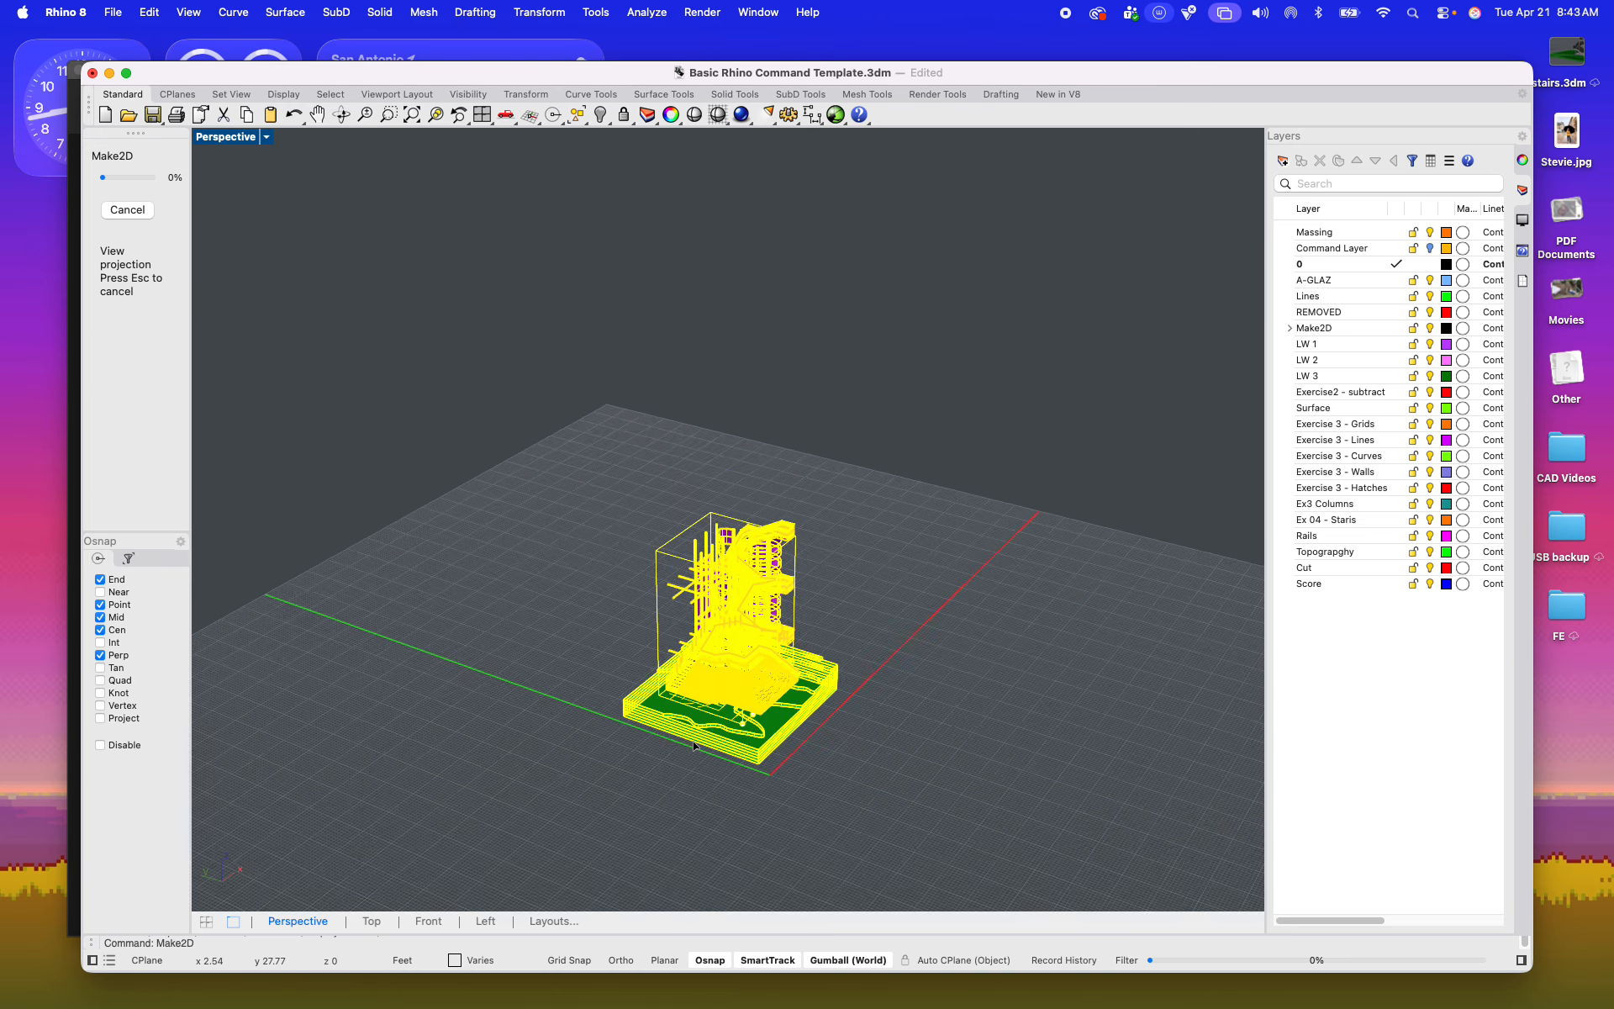
pyautogui.scroll(3, 705, 672)
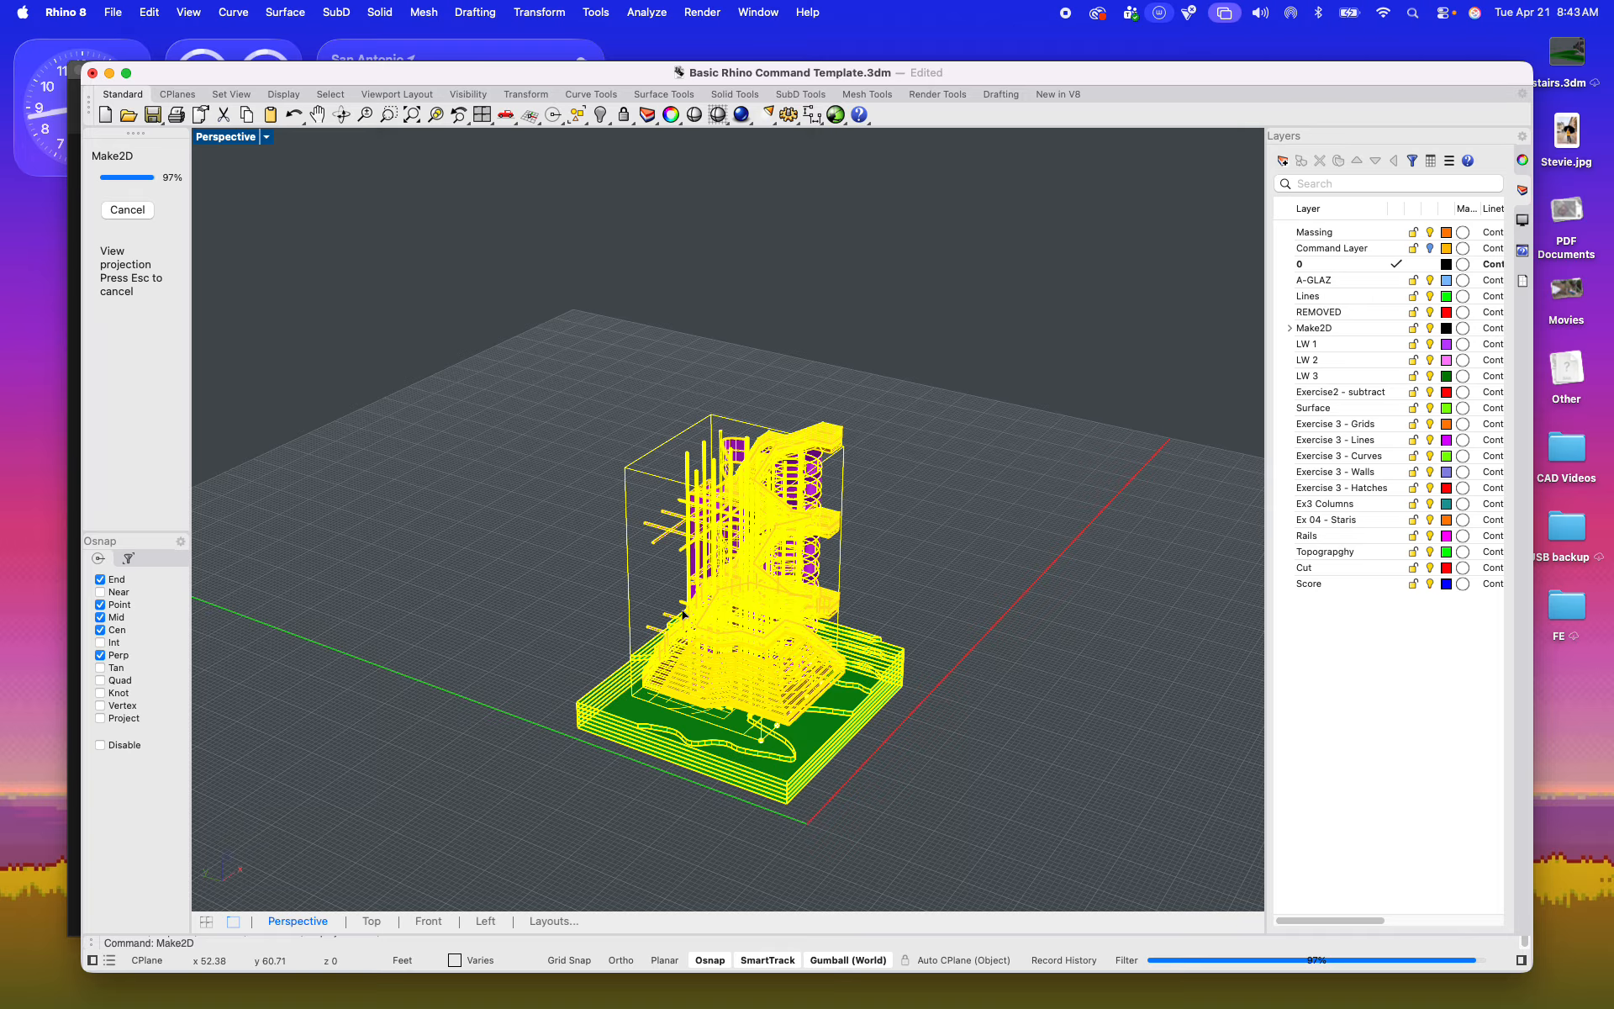
# Step: Switch to Miro and examine the Exercise 06 brief on the ARCH 1315 - Spring 2026 board, especially the required final drawings
pyautogui.moveTo(455, 999)
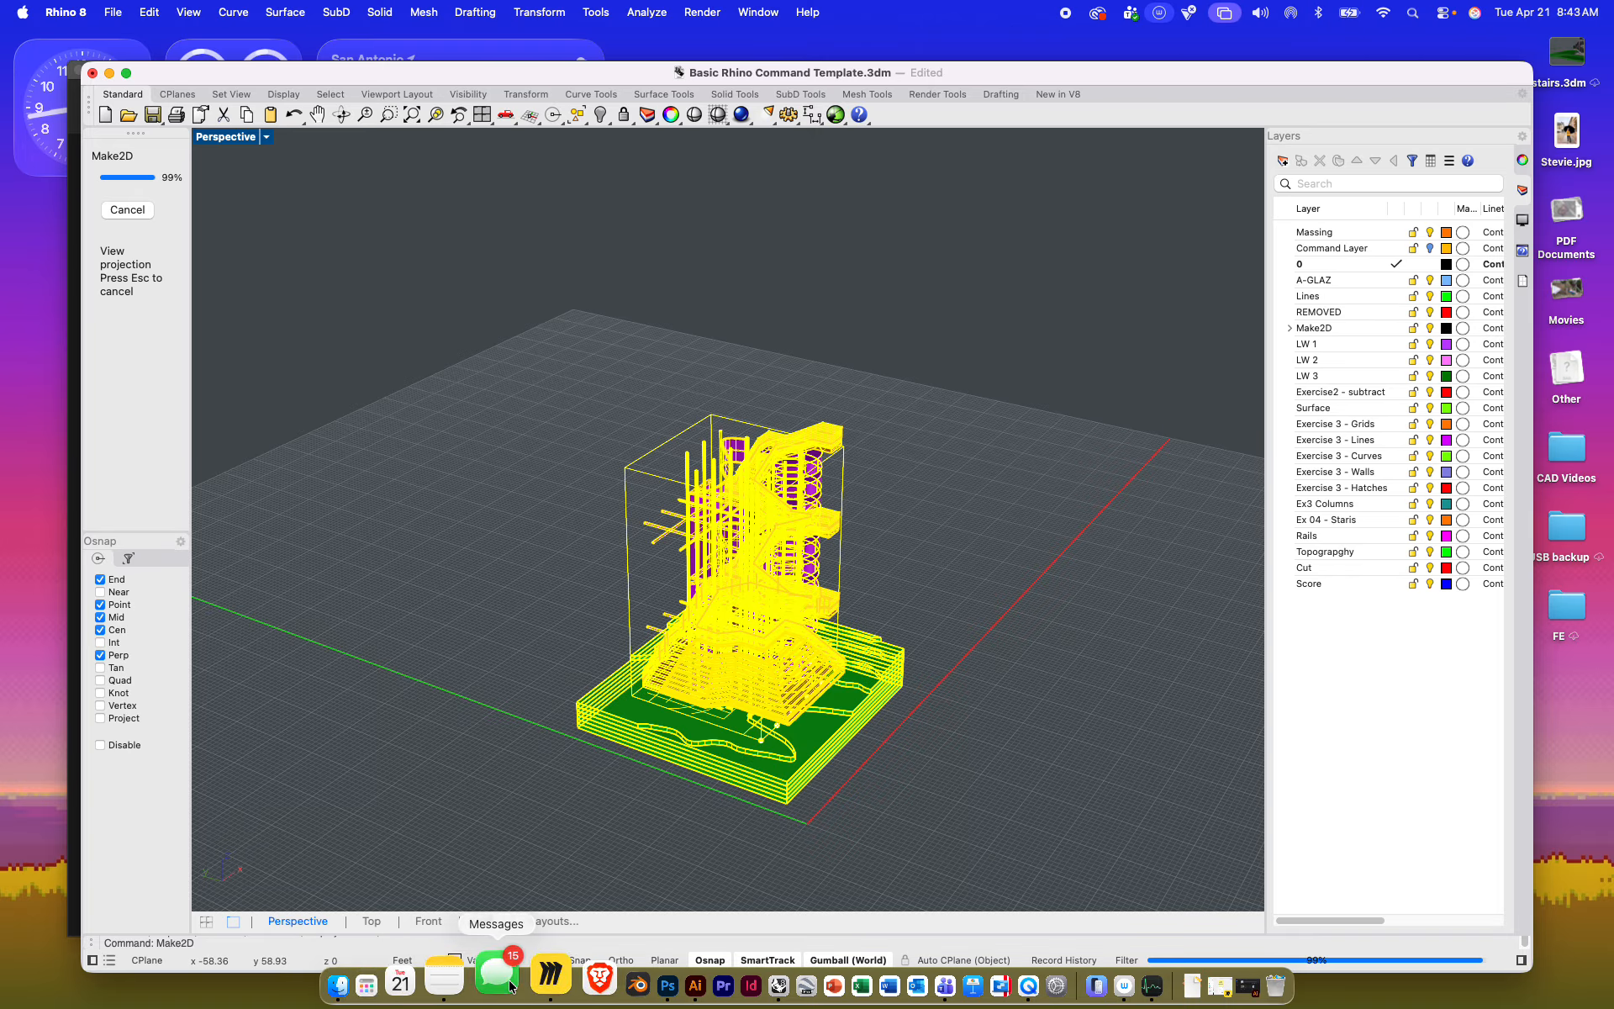
pyautogui.click(550, 977)
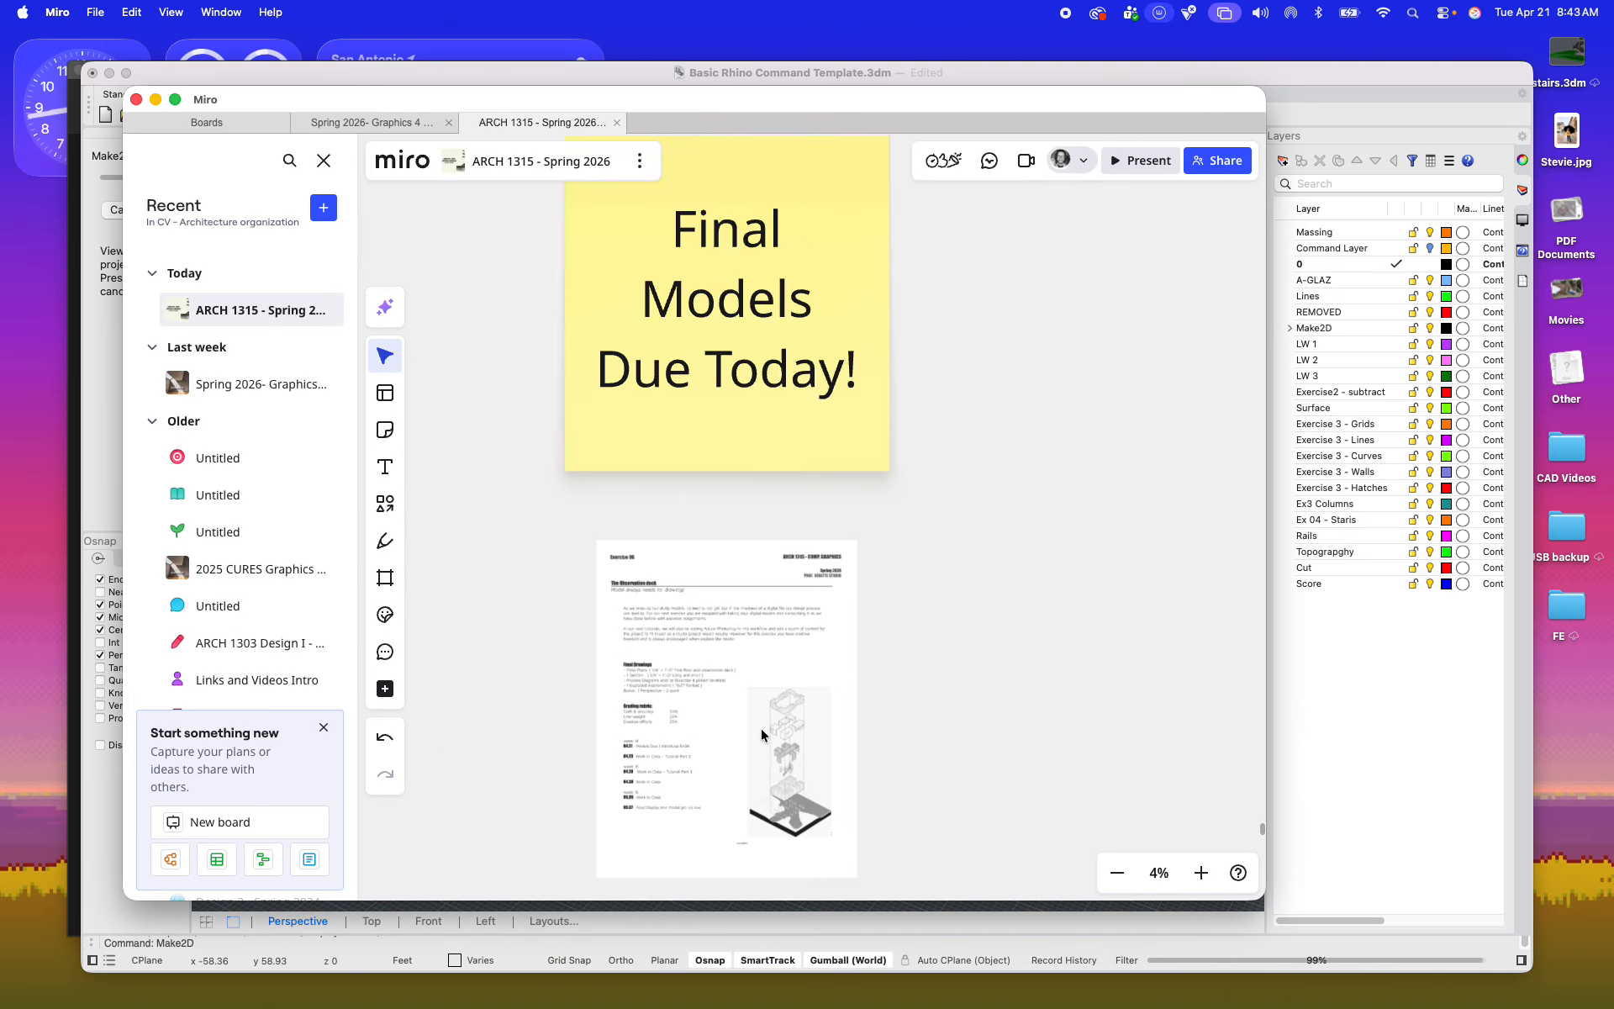
pyautogui.scroll(5, 763, 734)
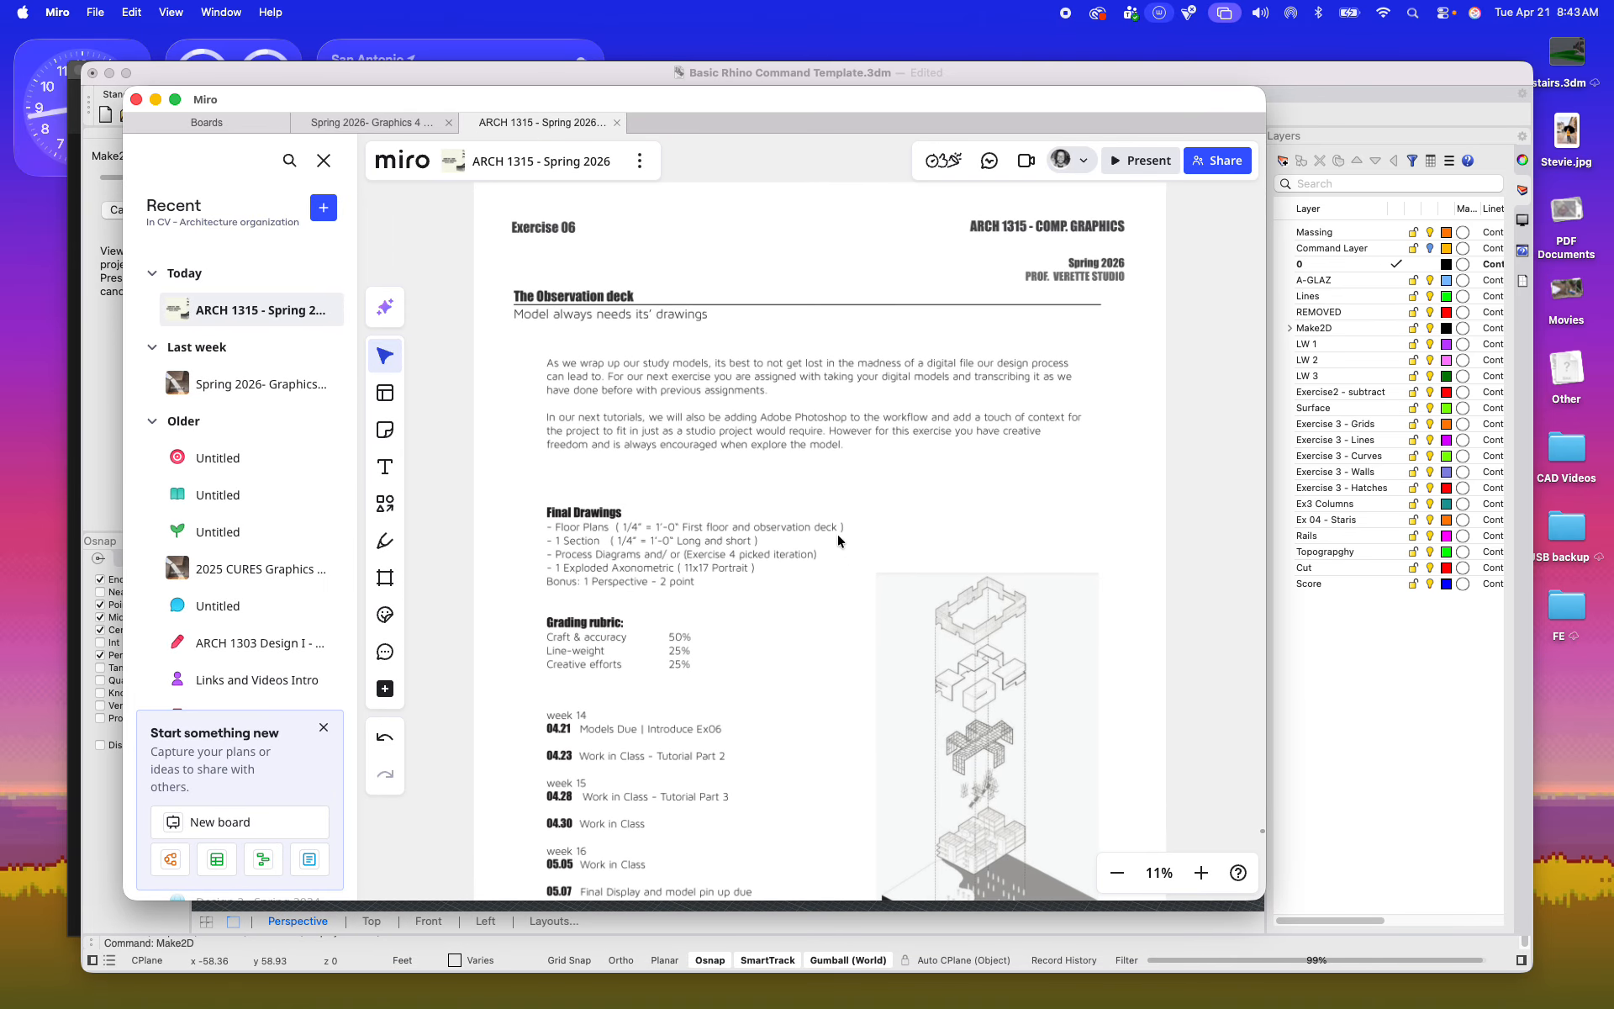
pyautogui.scroll(3, 839, 541)
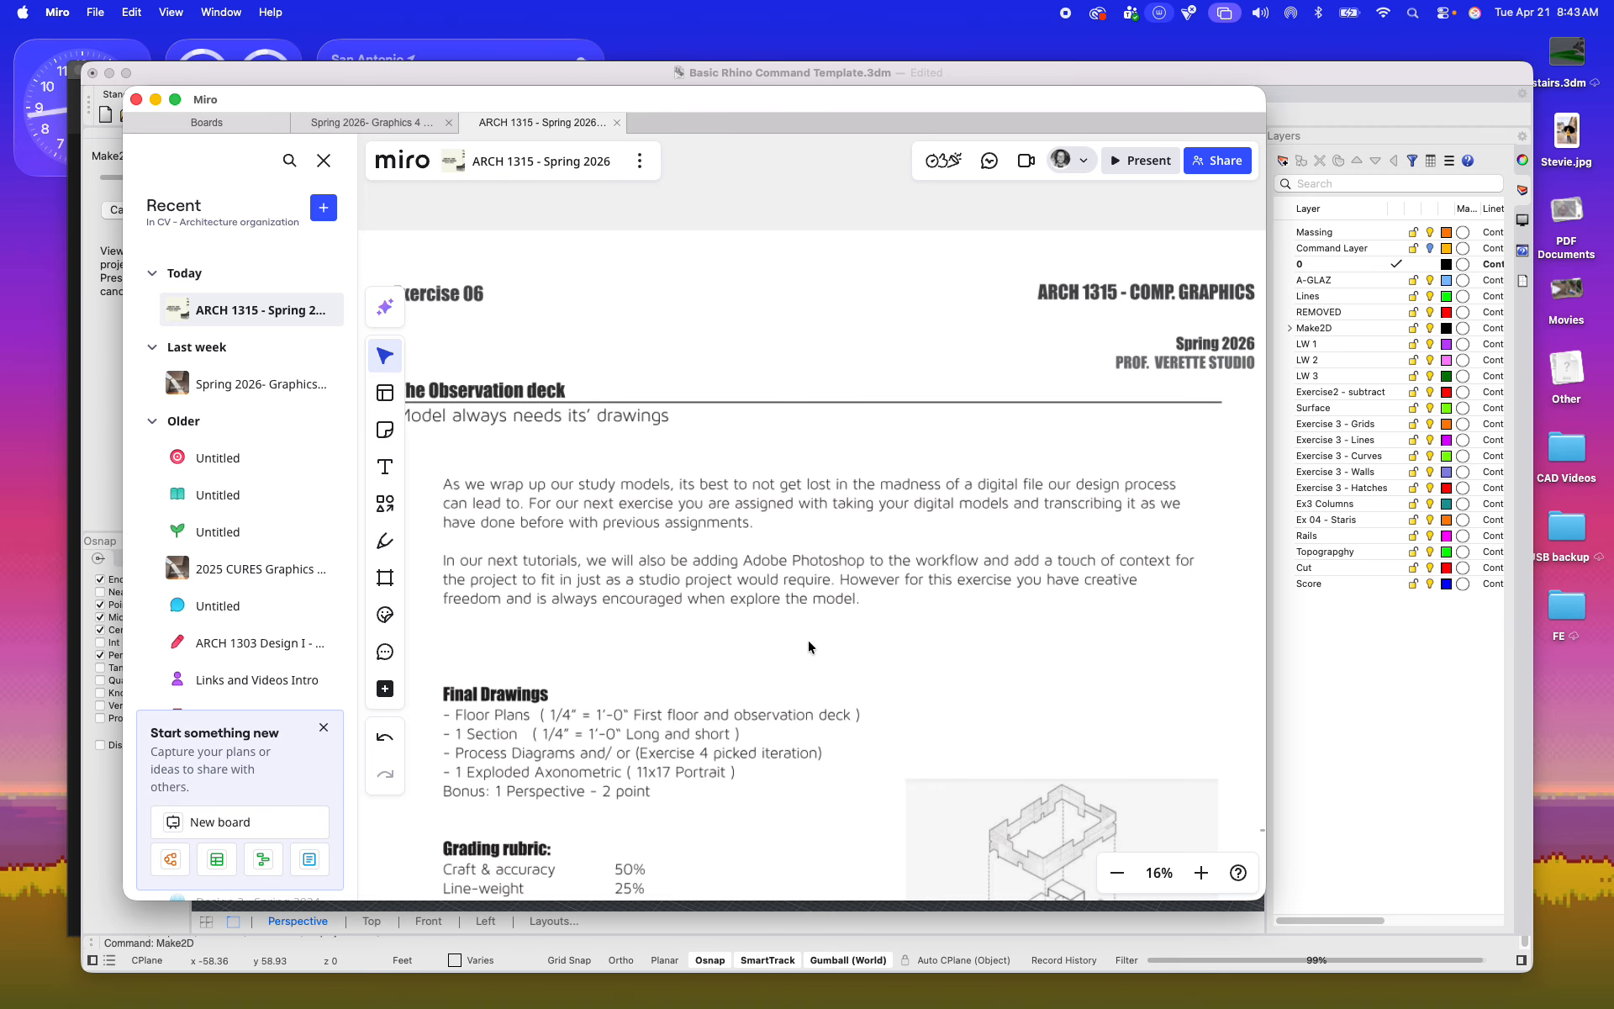
pyautogui.scroll(2, 768, 613)
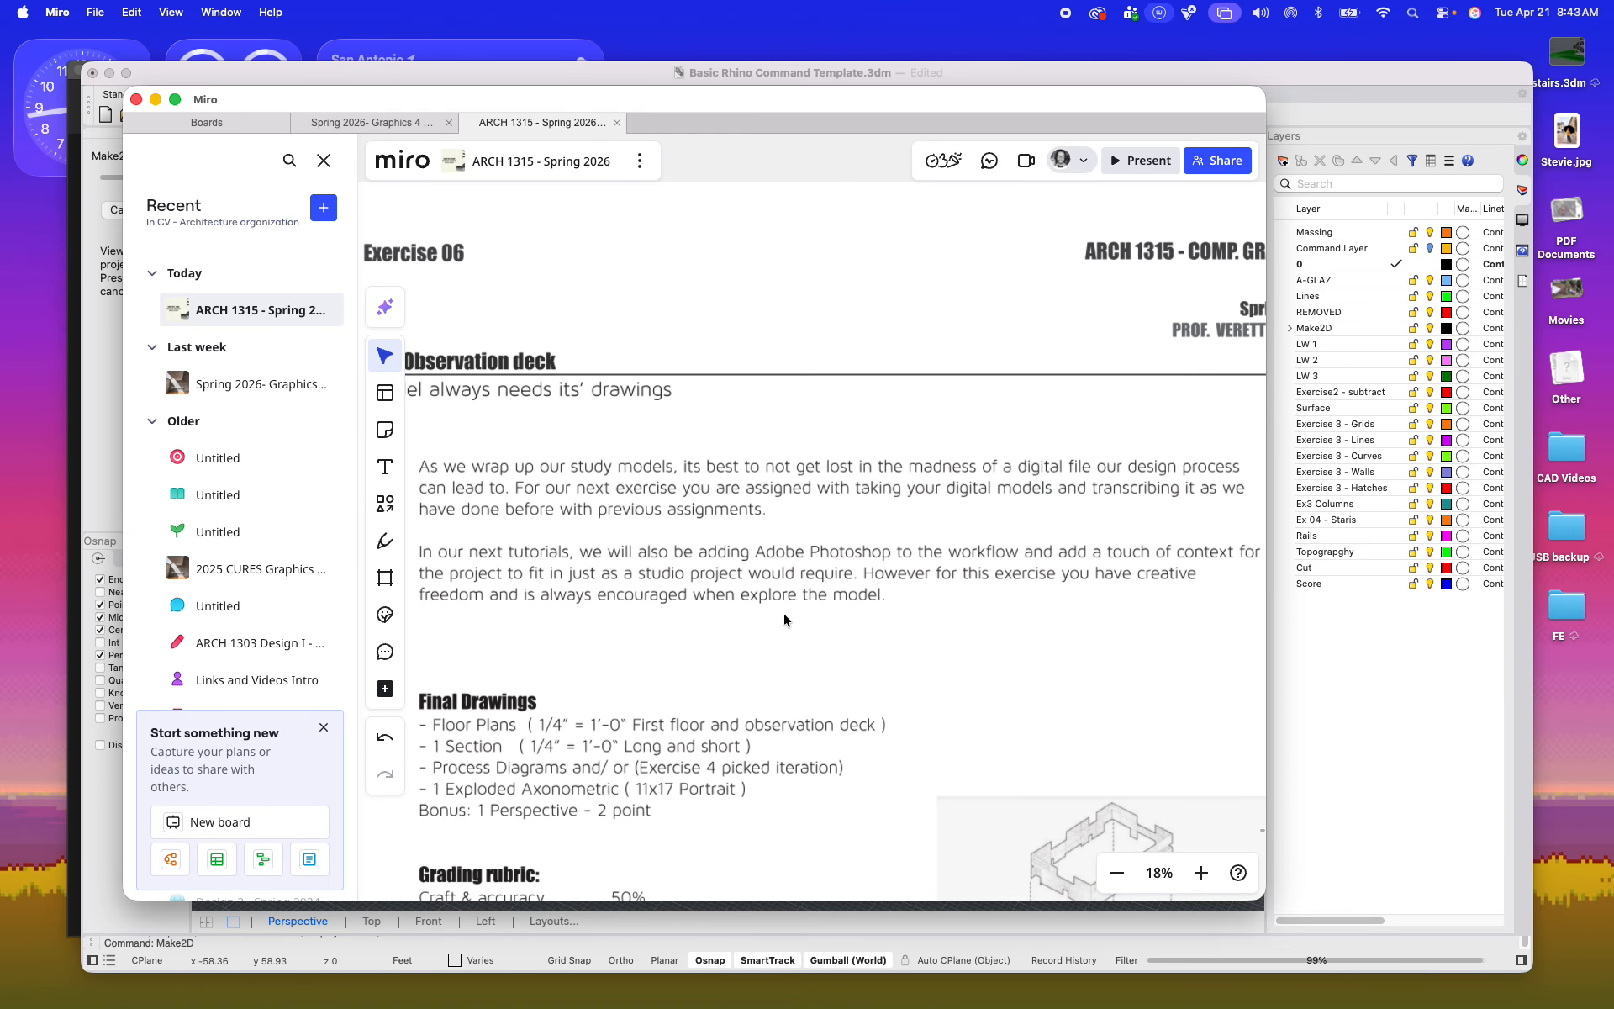
pyautogui.moveTo(784, 618); pyautogui.dragTo(825, 341, button='right')
pyautogui.scroll(2, 504, 529)
pyautogui.moveTo(554, 526); pyautogui.dragTo(661, 528, button='right')
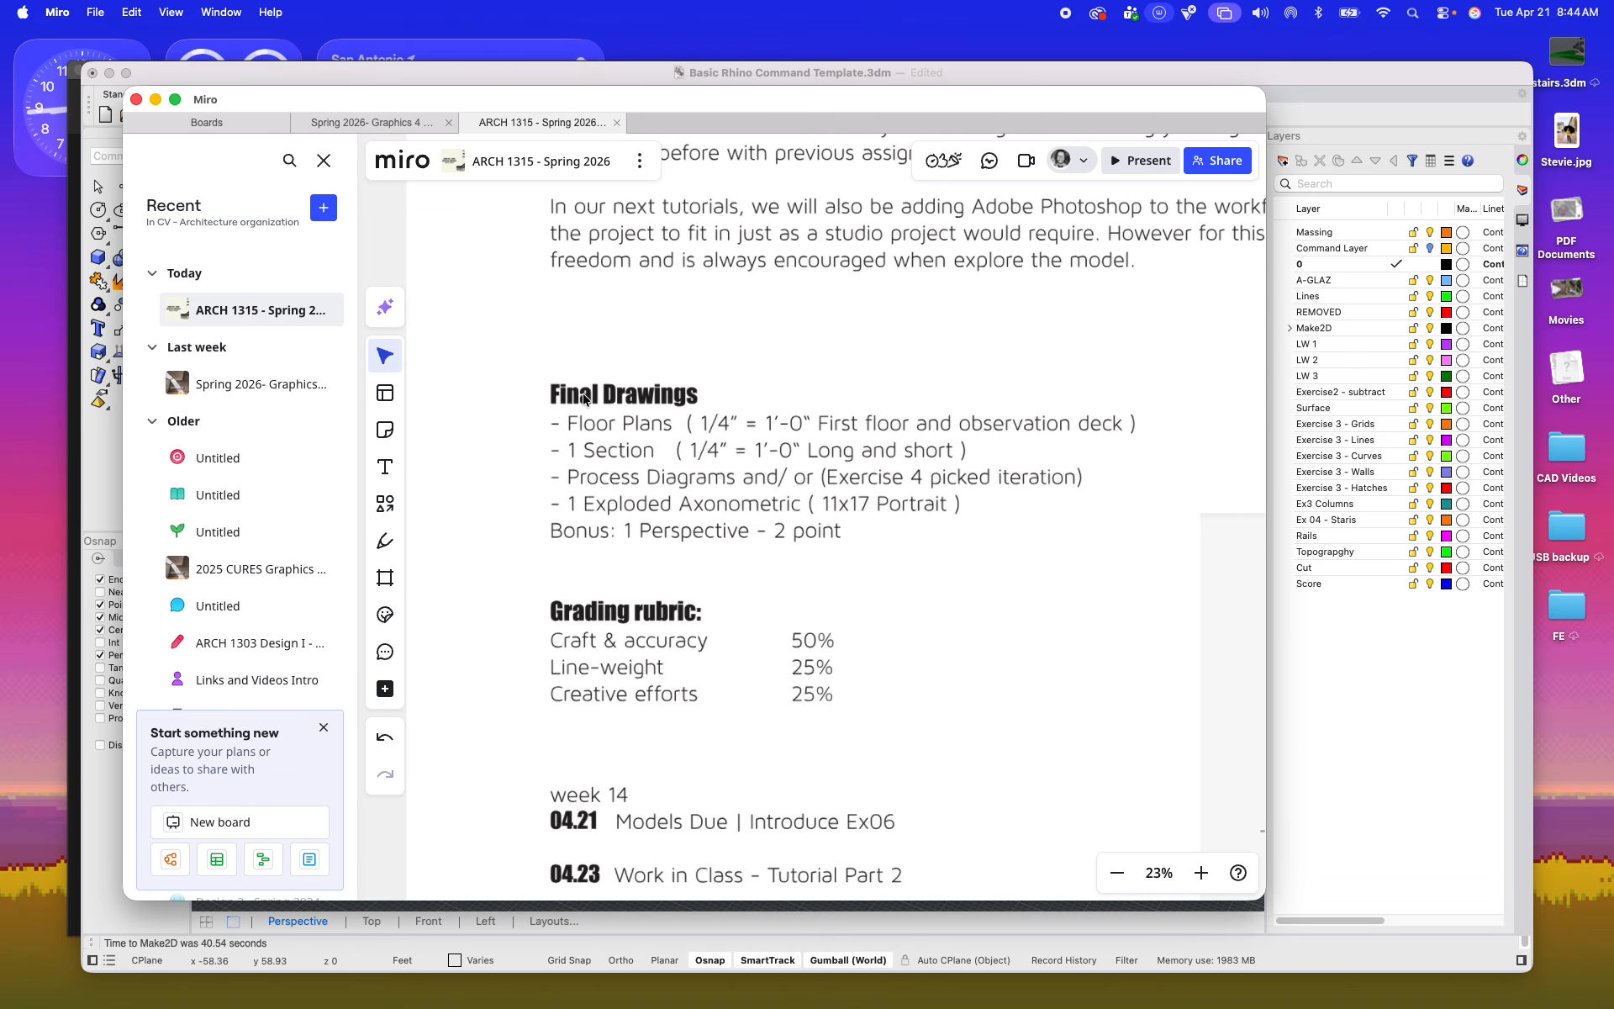
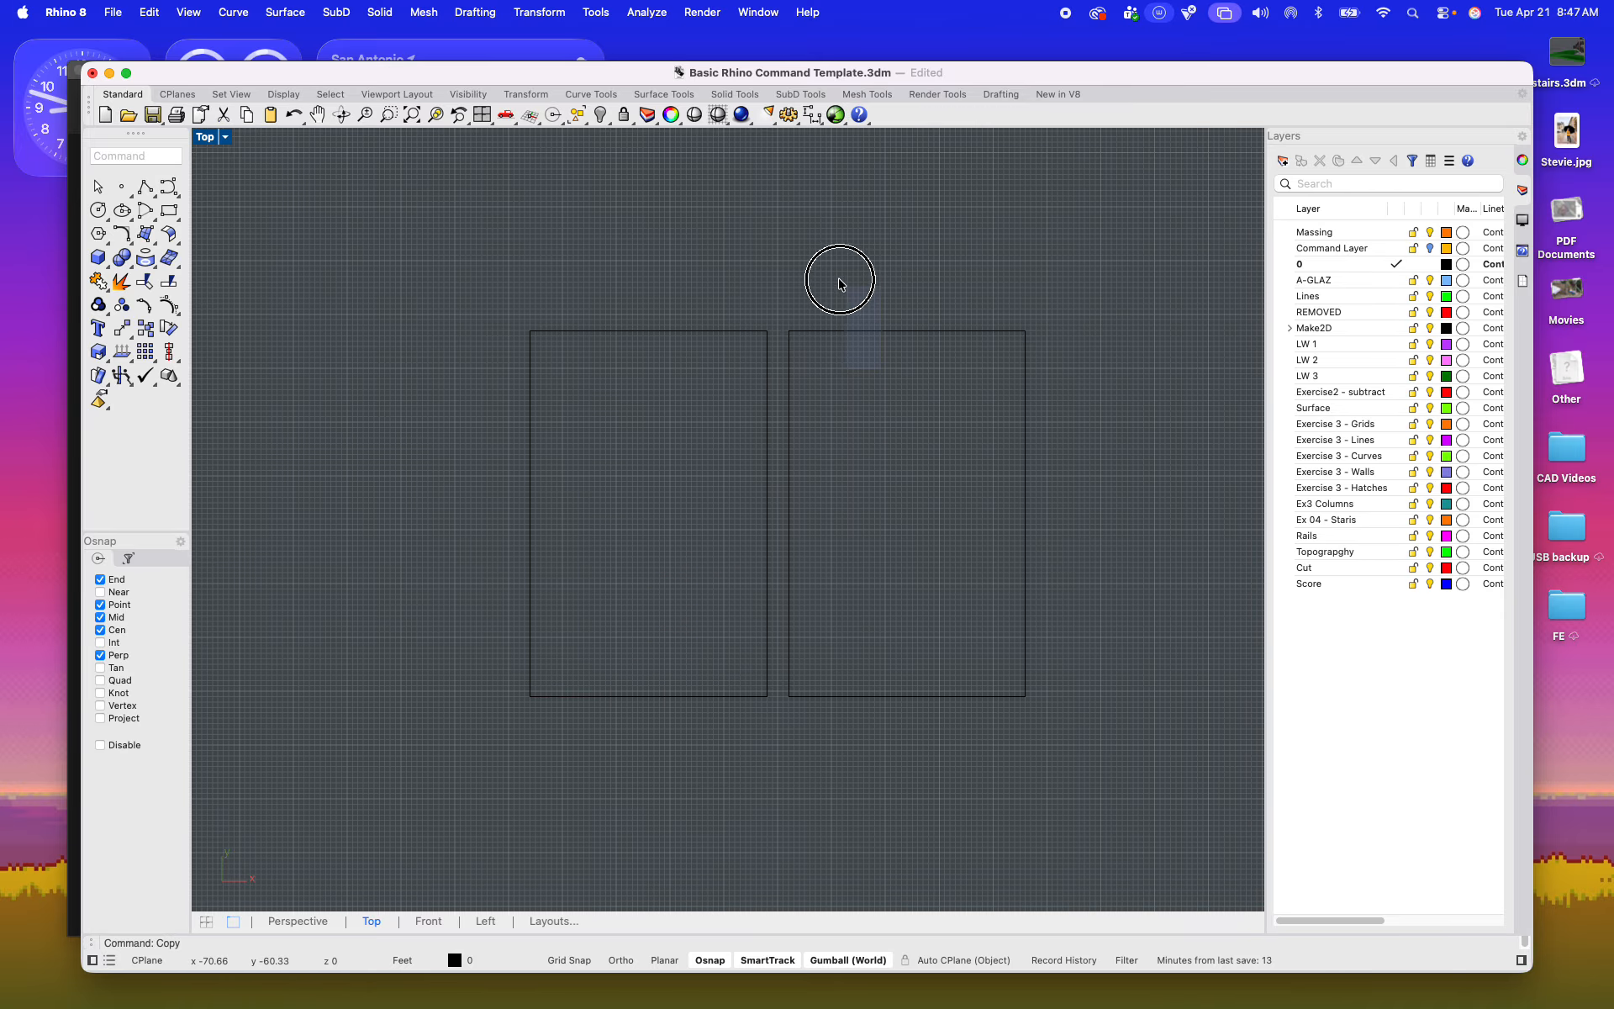
# Step: Copy the second rectangular frame one spacing to the right to complete a row of three
pyautogui.write('co')
pyautogui.press('Return')
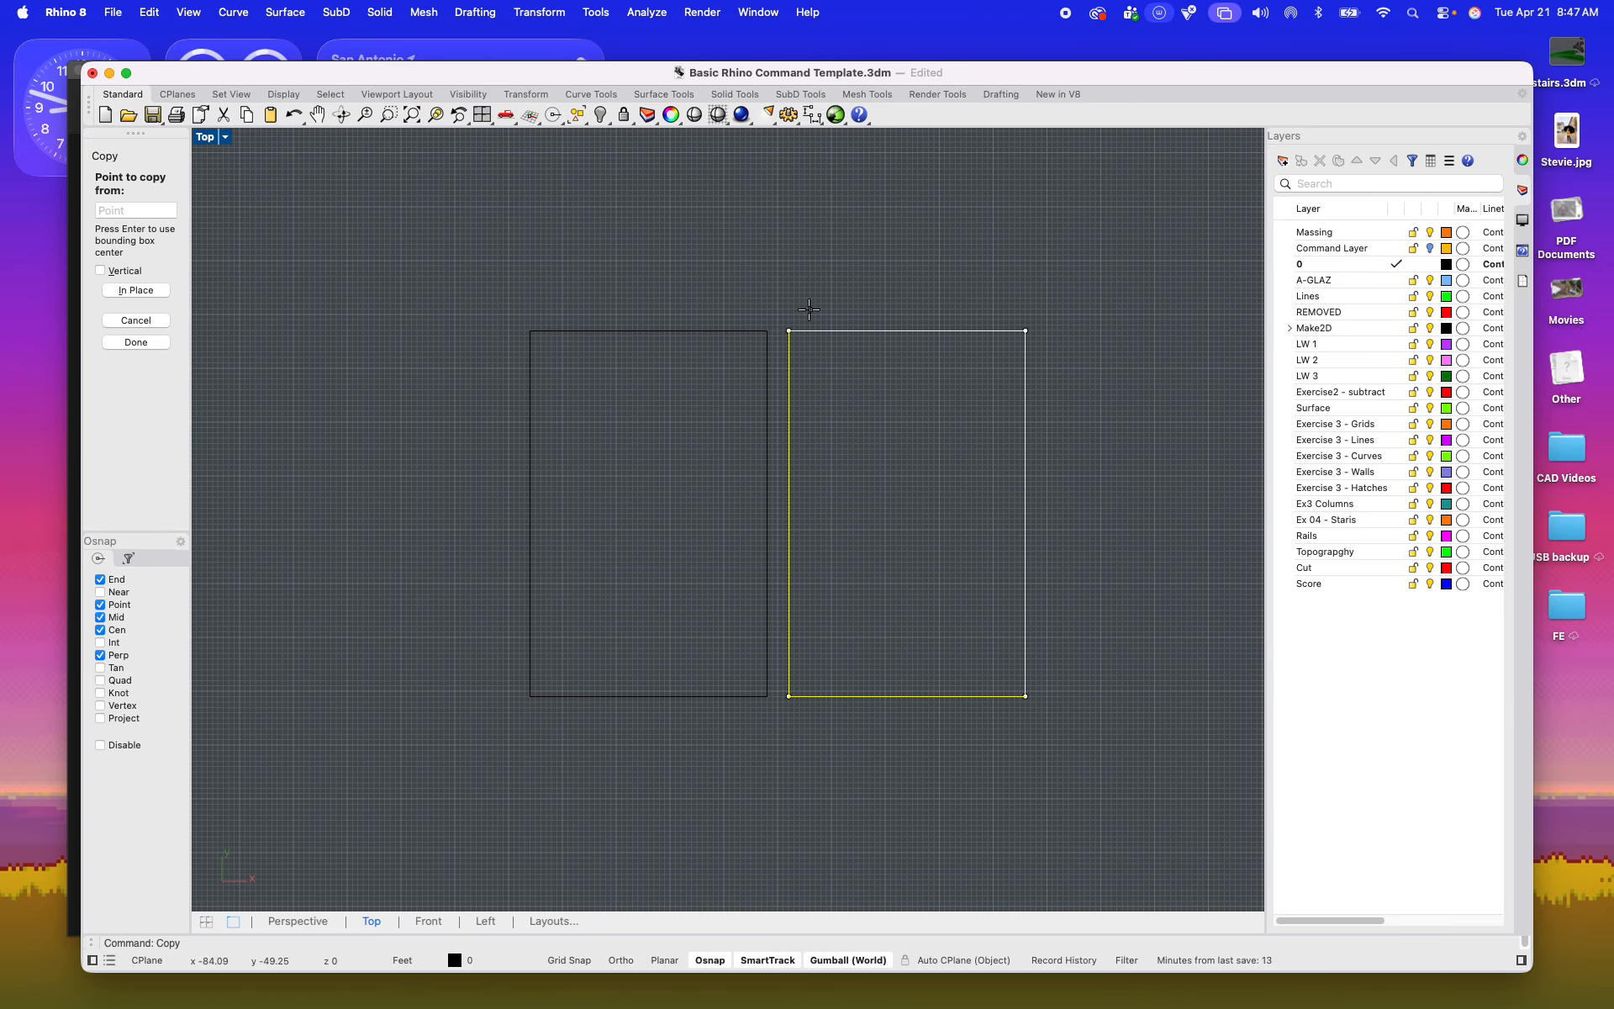
pyautogui.click(789, 330)
pyautogui.scroll(-5, 1018, 328)
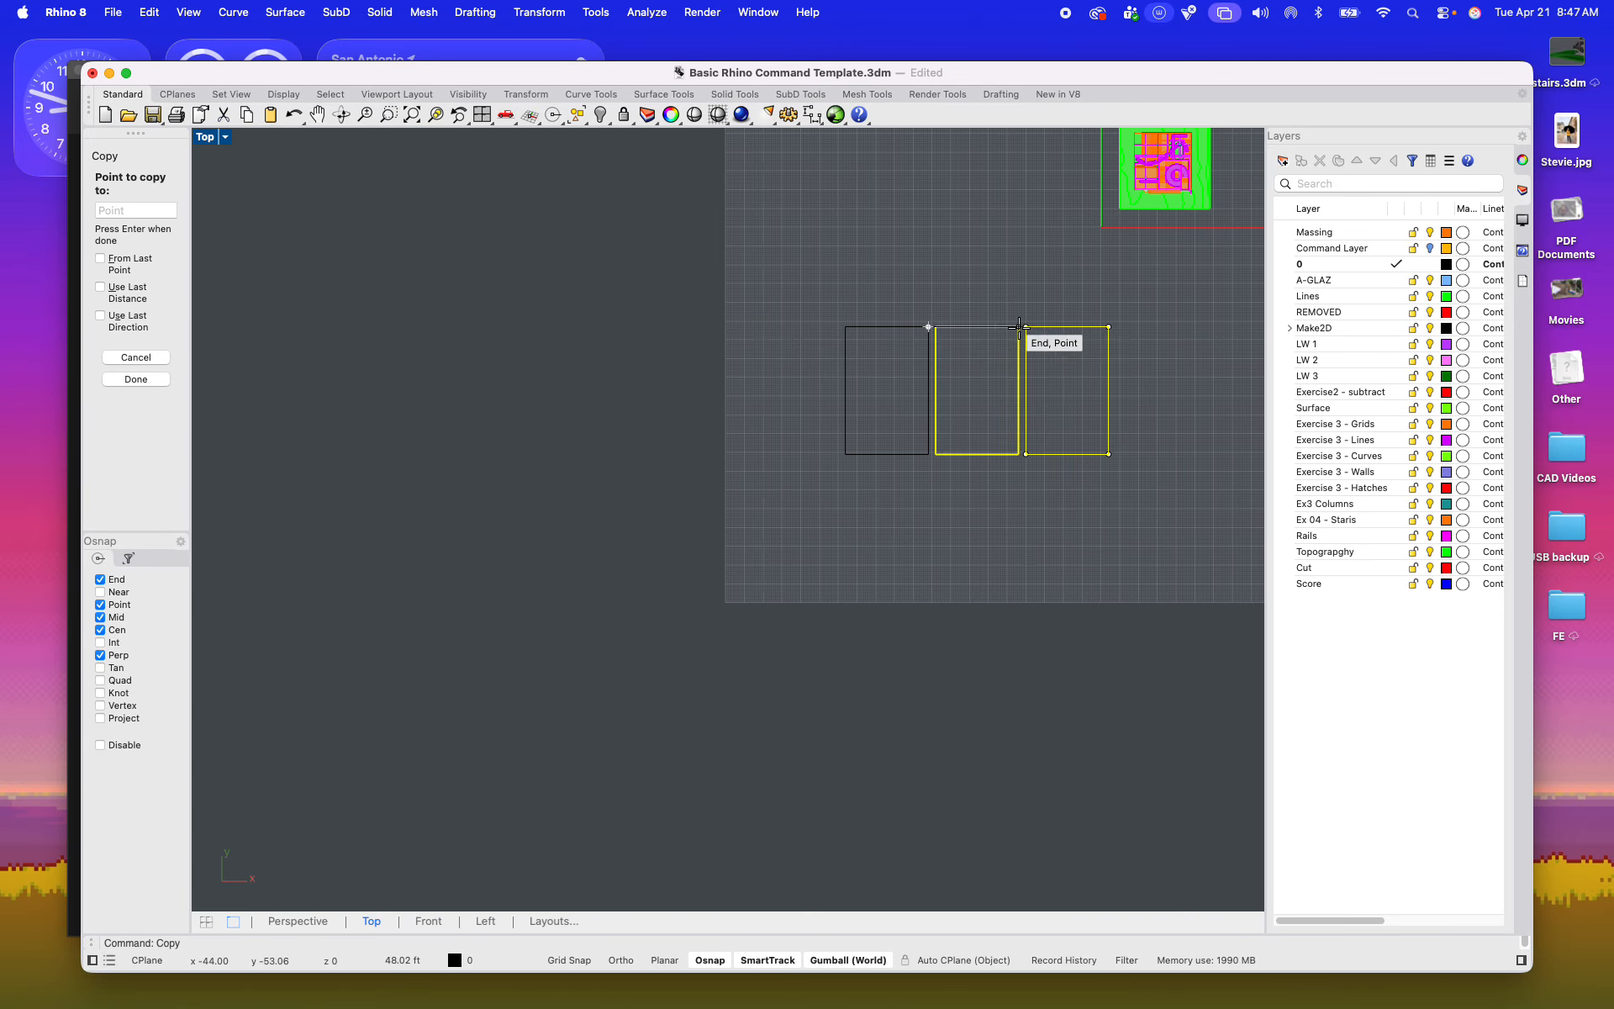
pyautogui.click(1019, 328)
pyautogui.moveTo(1019, 328); pyautogui.dragTo(866, 359, button='right')
pyautogui.press('Escape')
pyautogui.press('Escape')
pyautogui.scroll(10, 871, 423)
pyautogui.moveTo(868, 430); pyautogui.dragTo(816, 500, button='right')
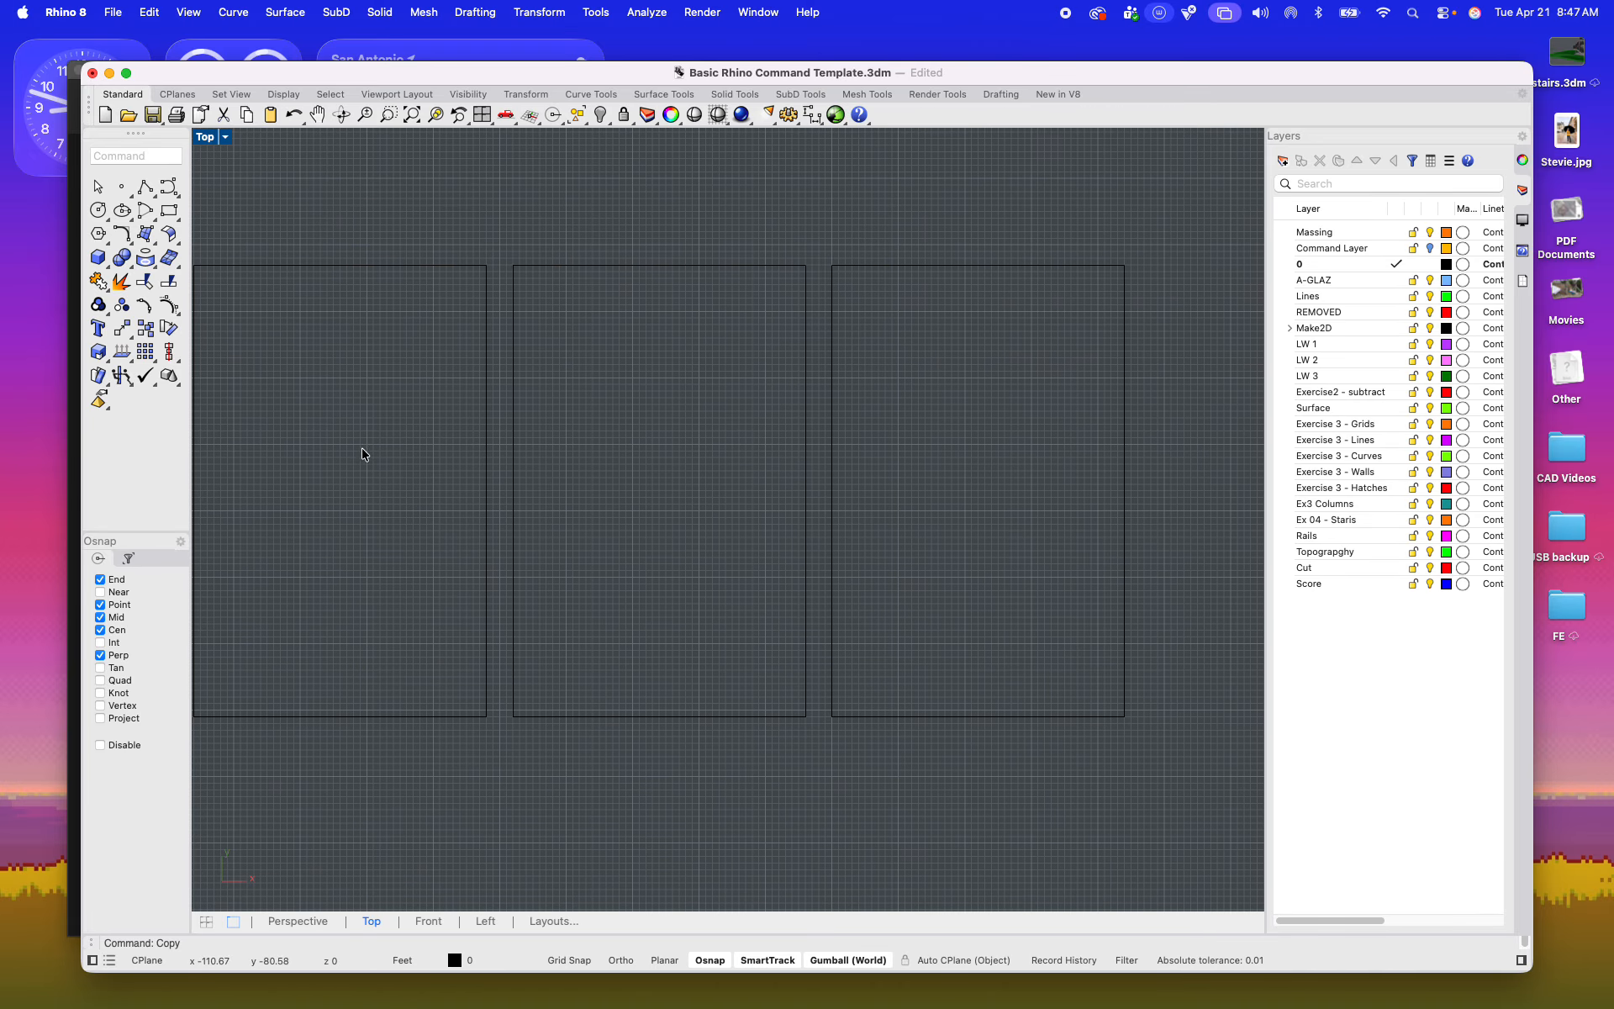
# Step: Copy the two leftmost frames straight down to start a second row below the first
pyautogui.scroll(-6, 911, 522)
pyautogui.moveTo(835, 633); pyautogui.dragTo(673, 473)
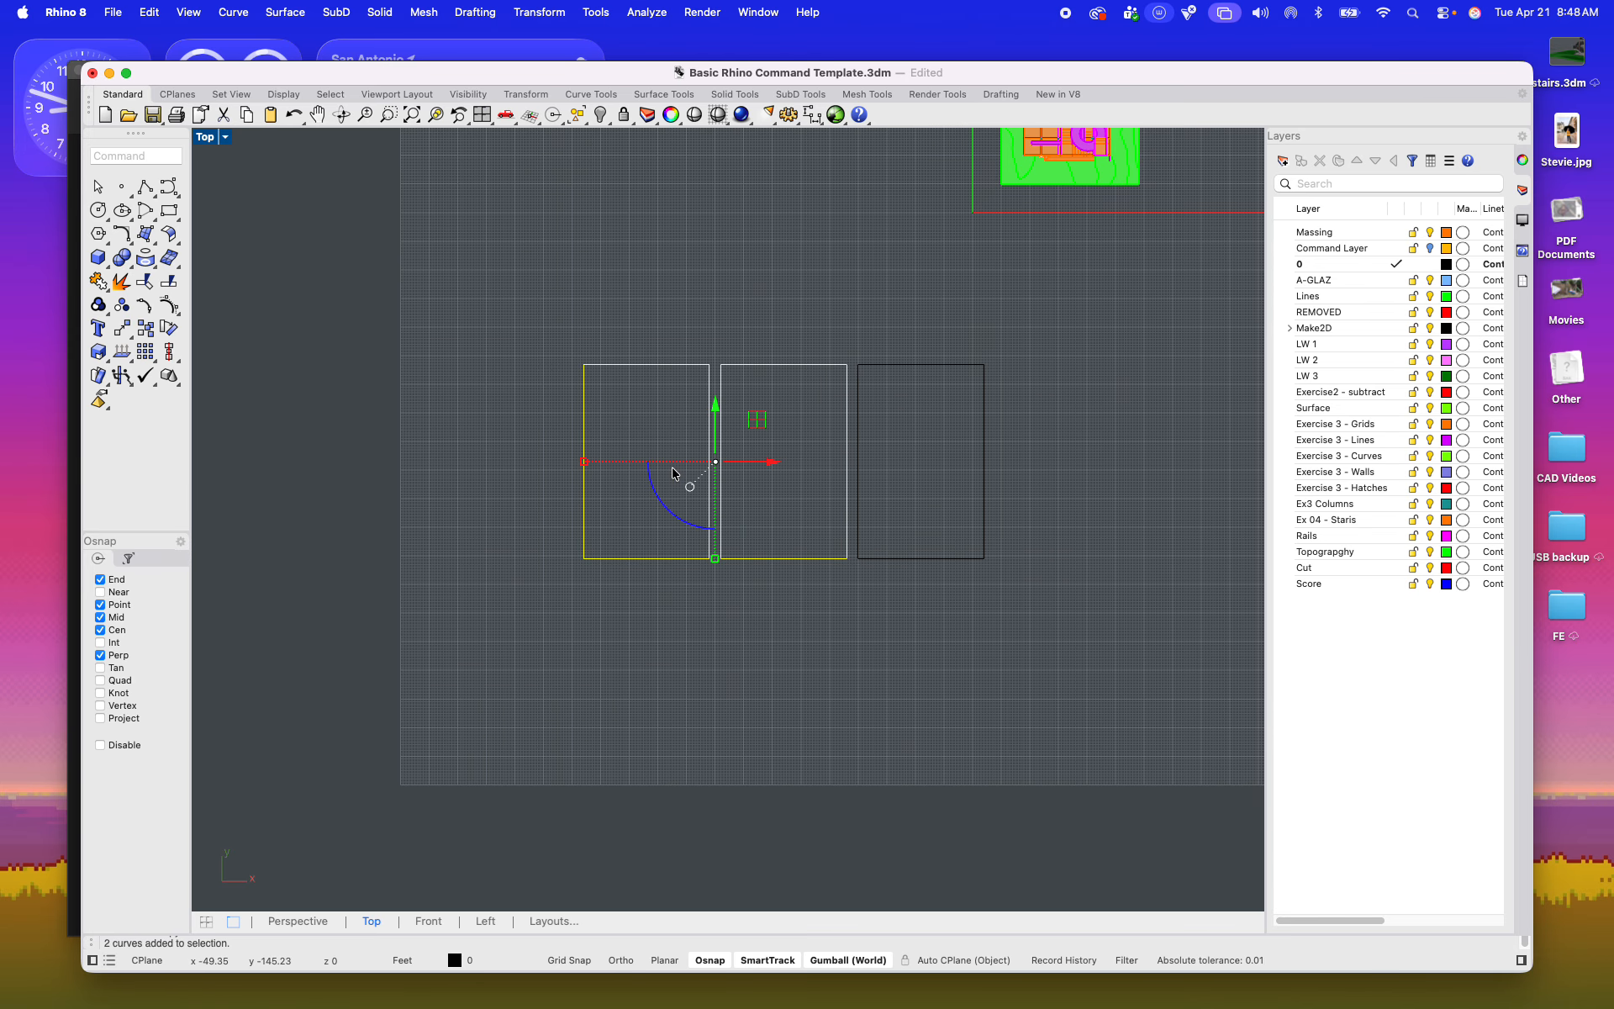
pyautogui.write('copy')
pyautogui.press('Return')
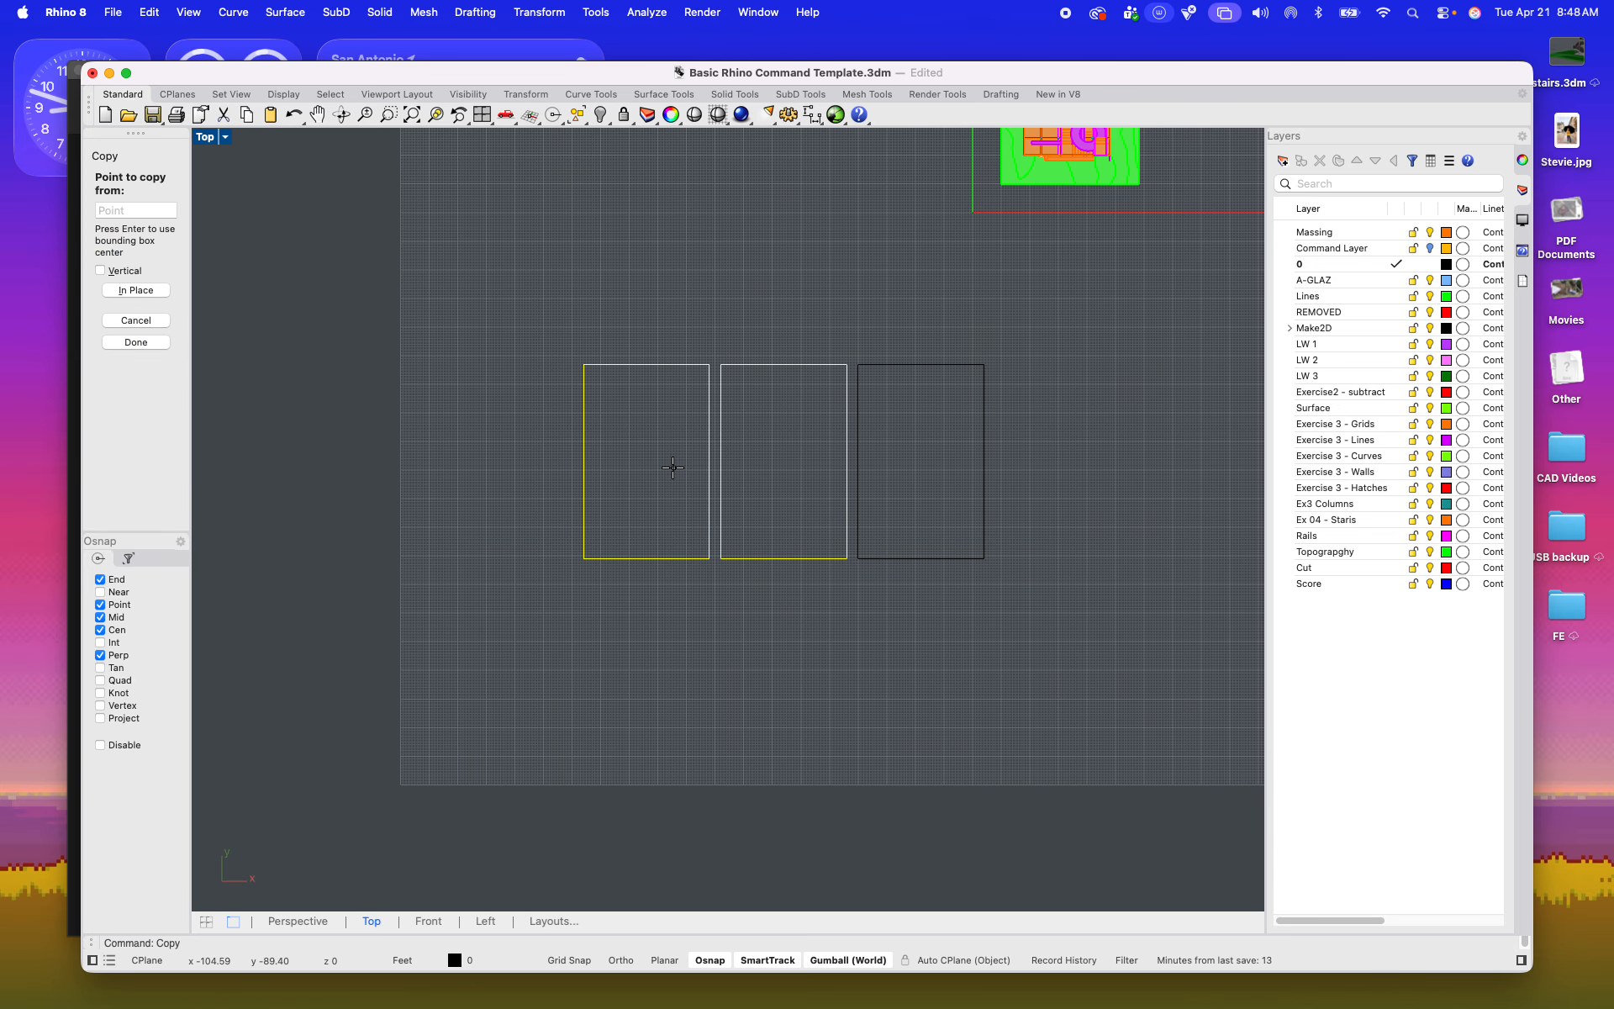
pyautogui.click(887, 654)
pyautogui.click(887, 866)
pyautogui.press('Escape')
pyautogui.press('Escape')
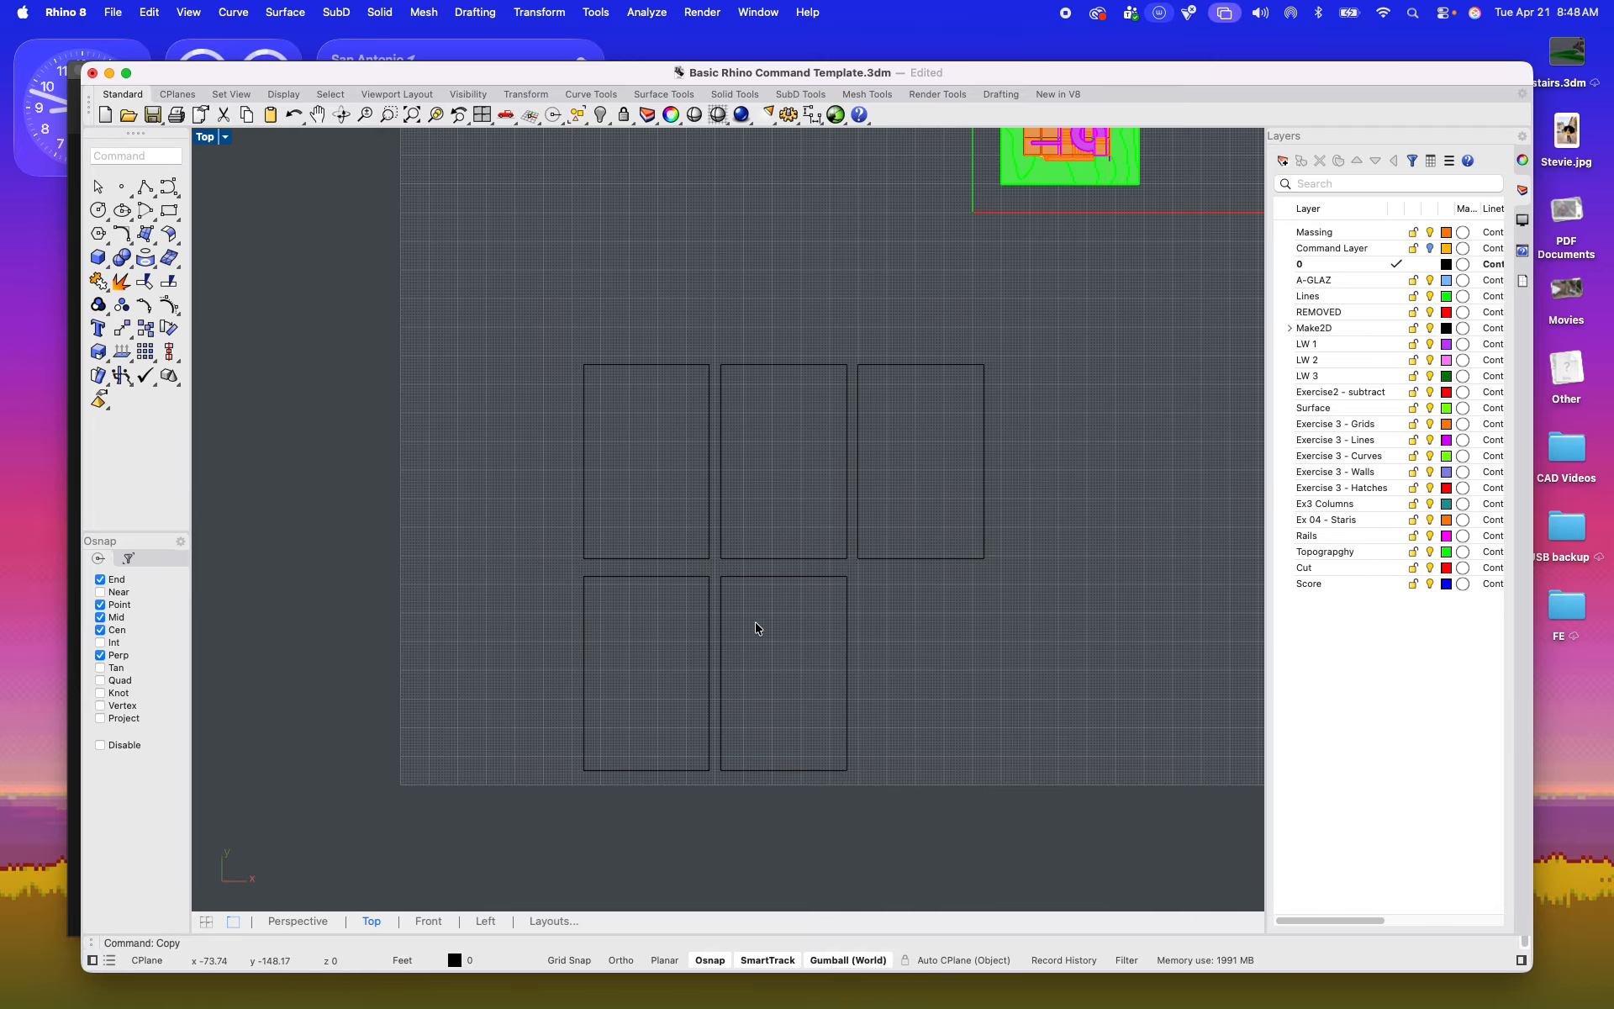
pyautogui.scroll(5, 757, 627)
pyautogui.scroll(-8, 749, 593)
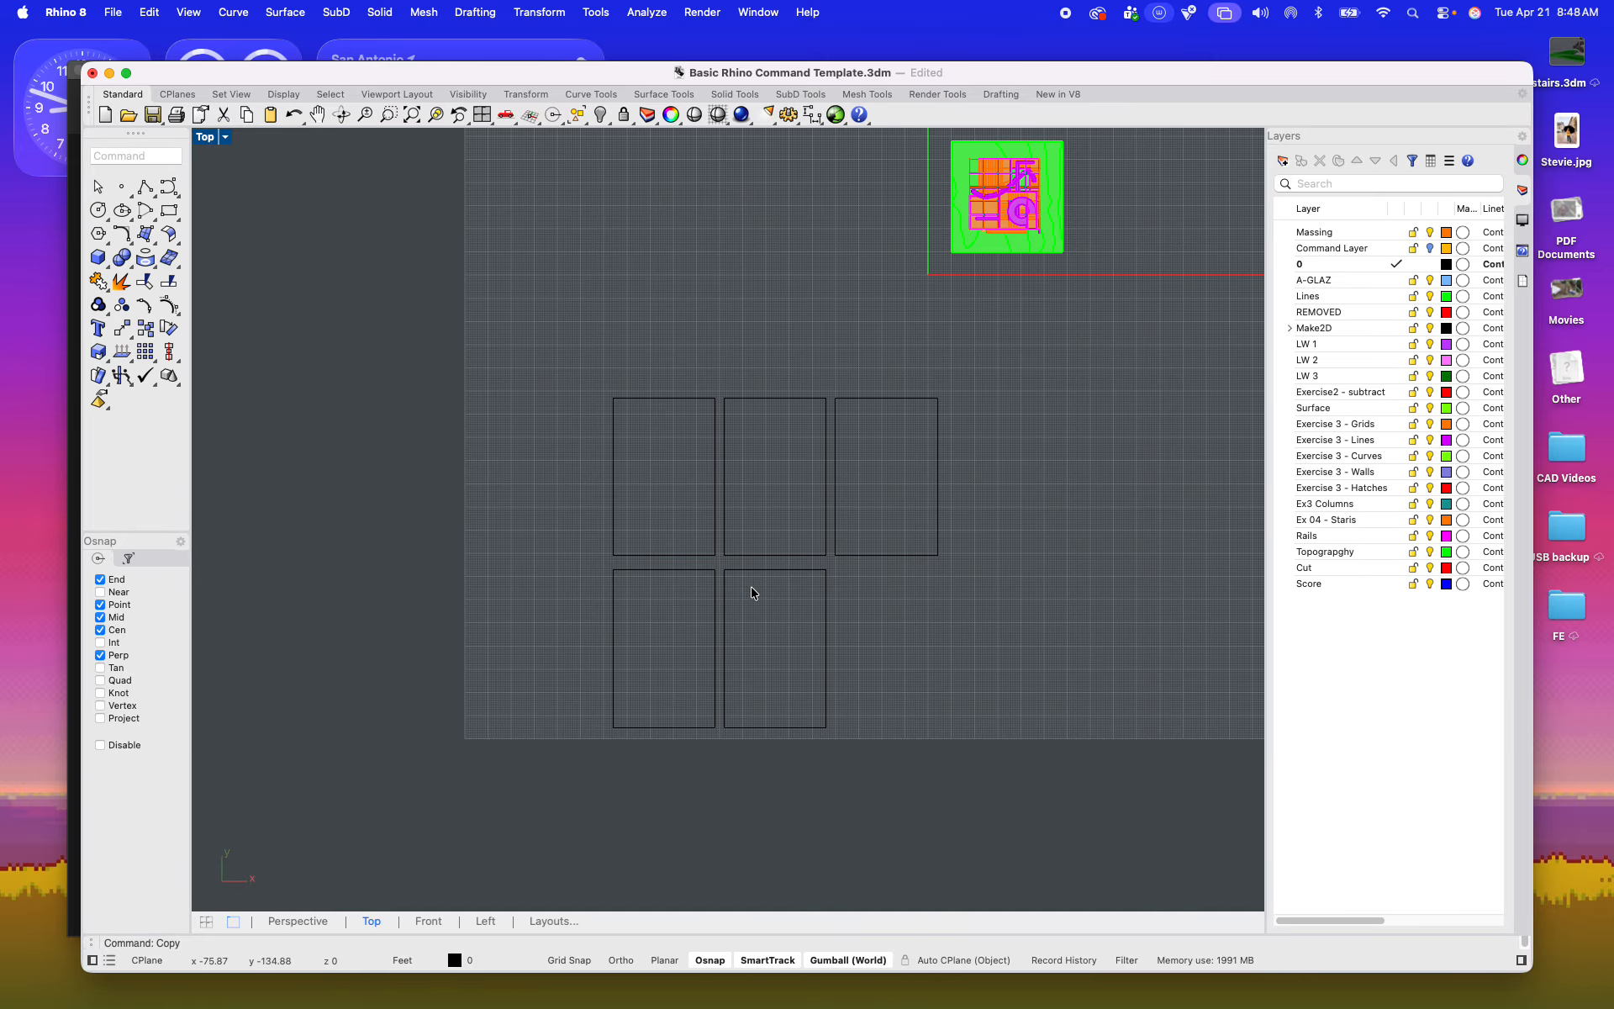
# Step: Place a text label reading "1" inside the upper-left corner of the first frame
pyautogui.scroll(10, 694, 452)
pyautogui.moveTo(697, 466); pyautogui.dragTo(695, 493, button='right')
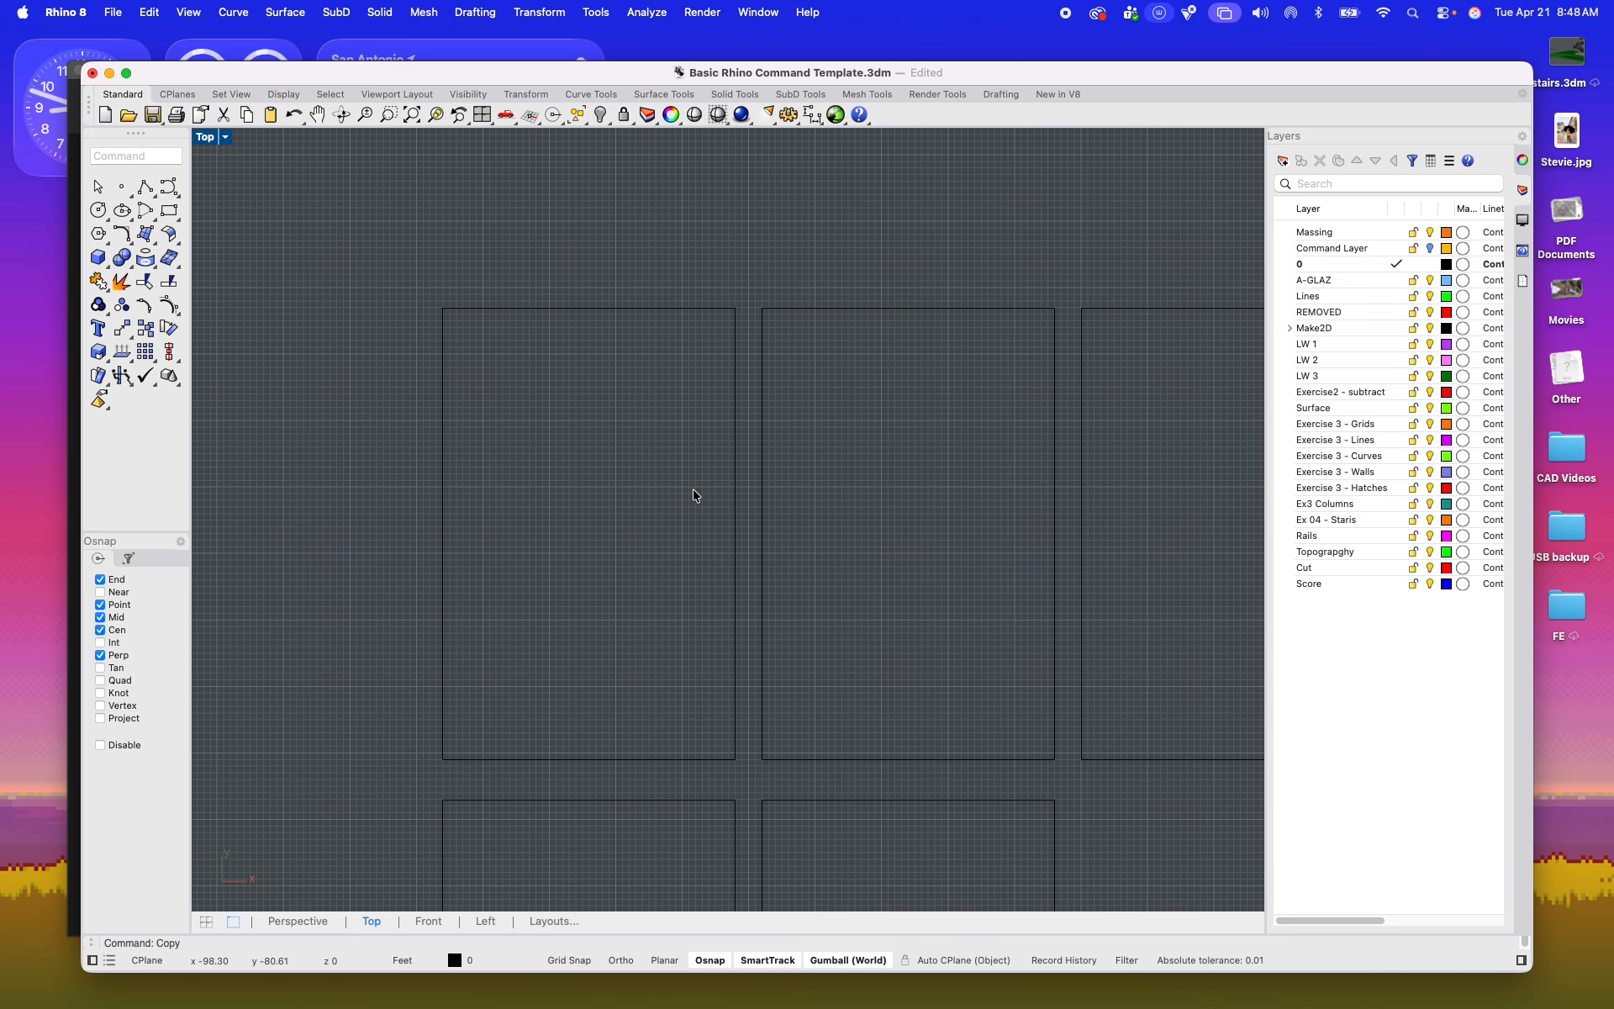
pyautogui.write('Text')
pyautogui.press('Return')
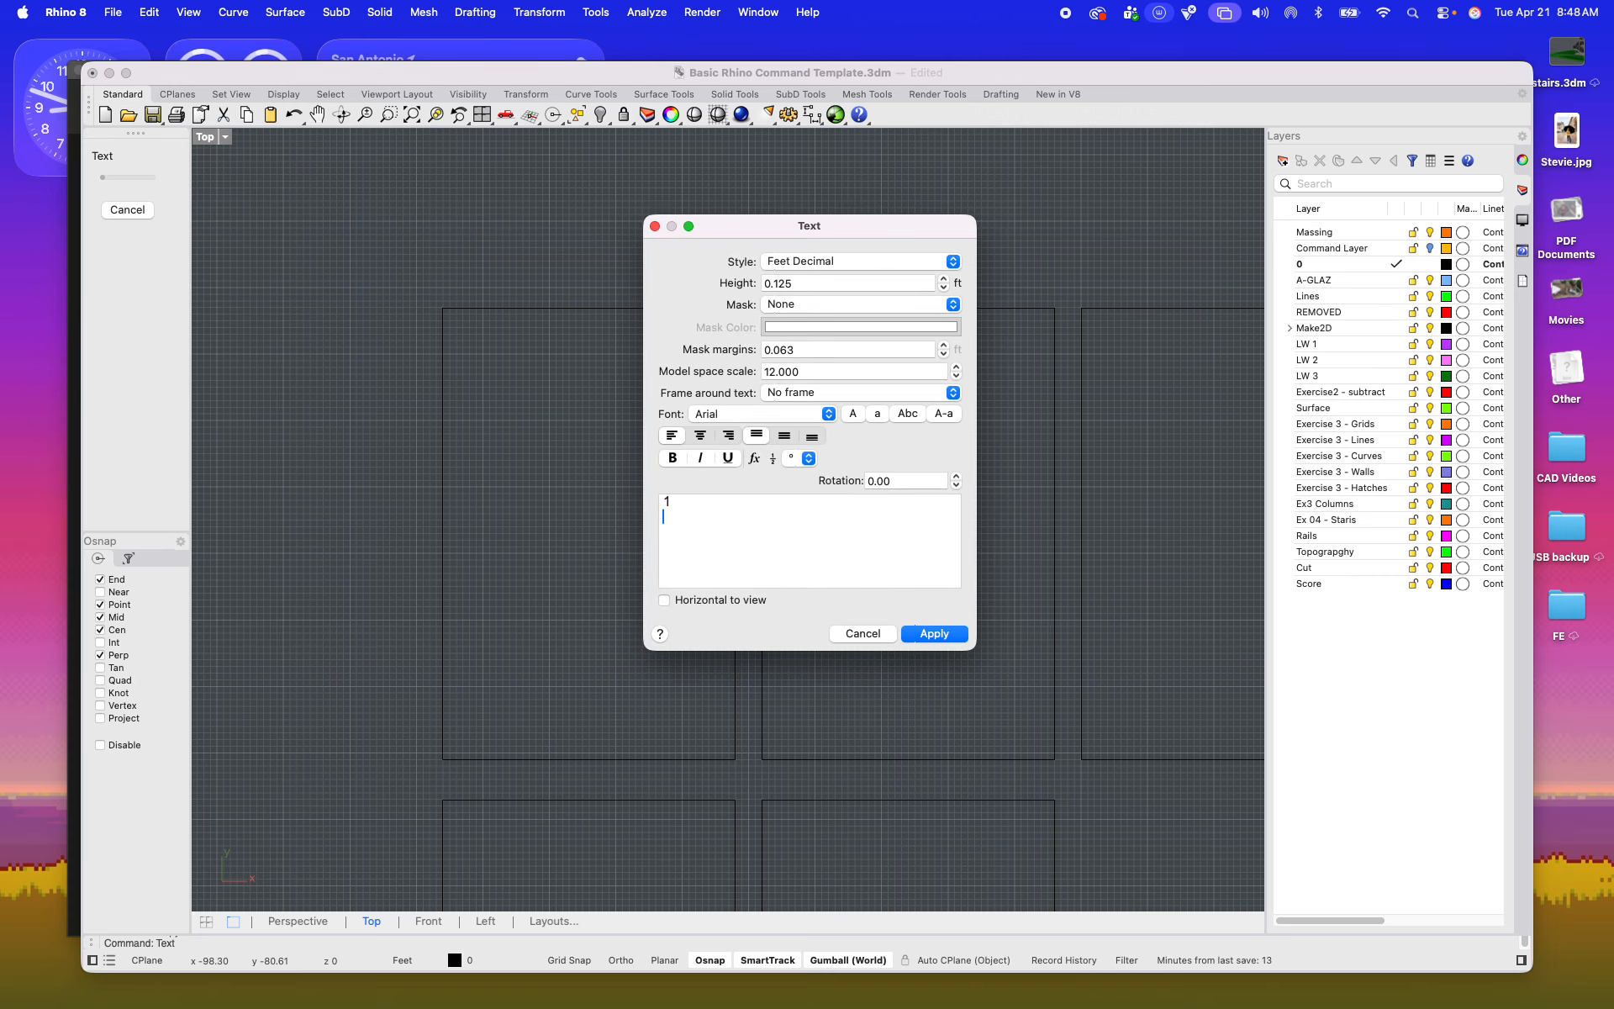
pyautogui.click(944, 630)
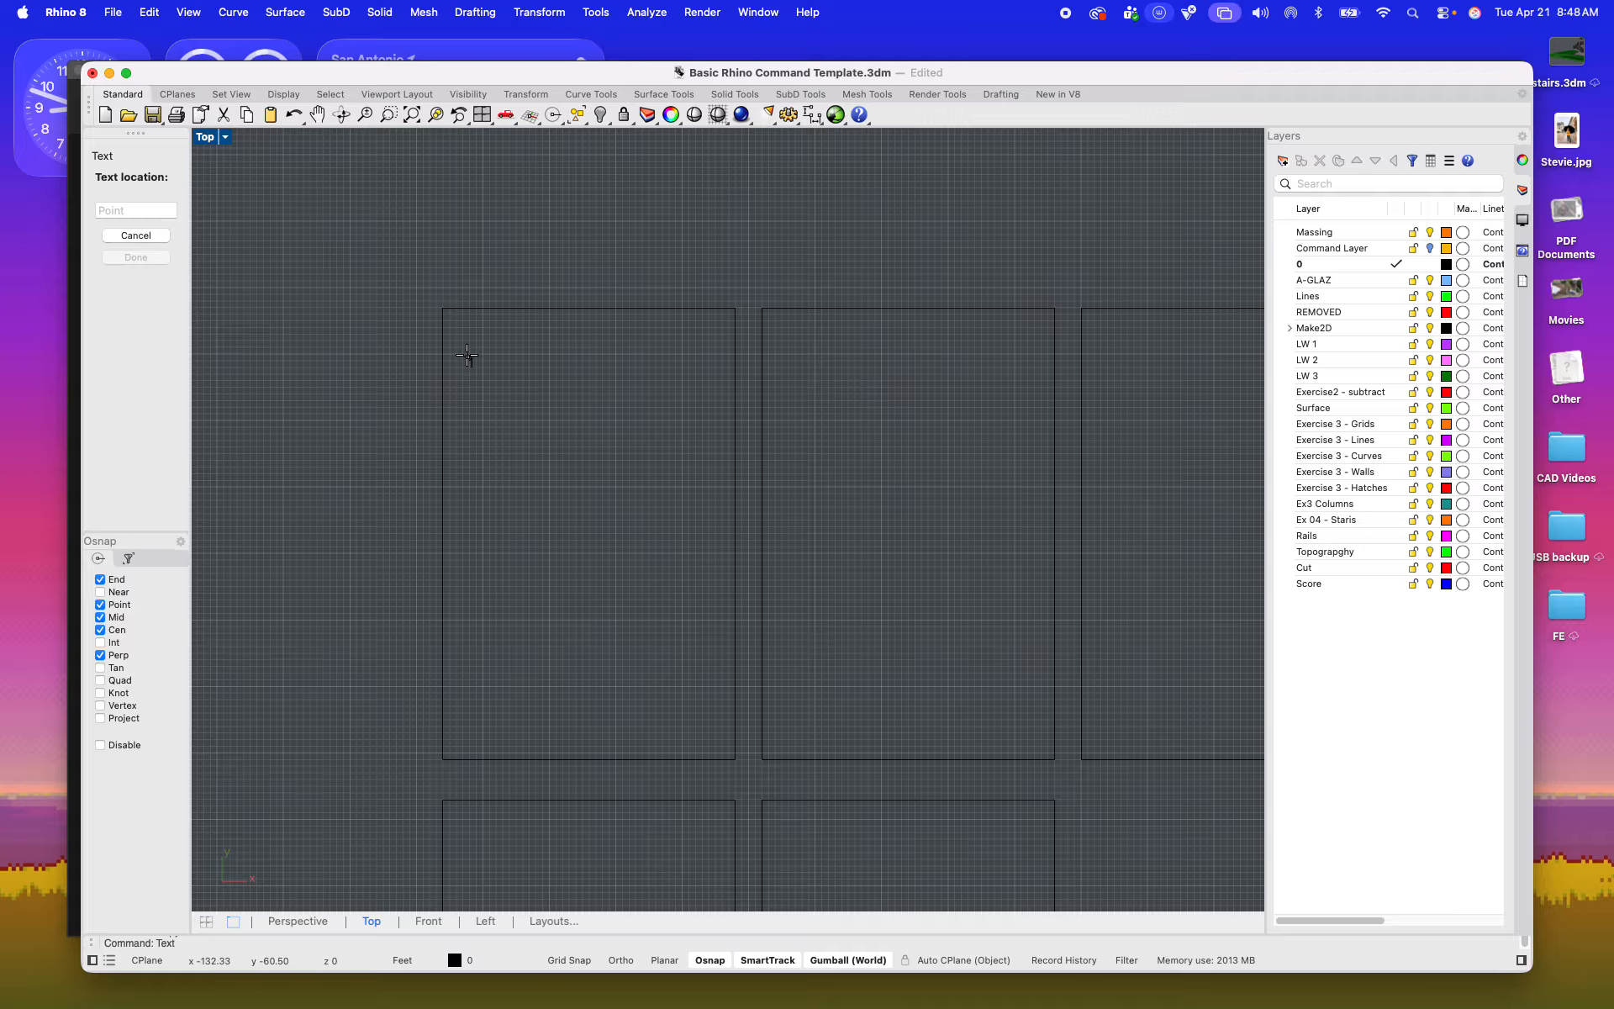
pyautogui.click(454, 335)
pyautogui.scroll(5, 467, 336)
pyautogui.click(437, 357)
pyautogui.keyDown('shift'); pyautogui.moveTo(435, 364); pyautogui.dragTo(436, 389); pyautogui.keyUp('shift')
pyautogui.click(548, 387)
pyautogui.click(442, 383)
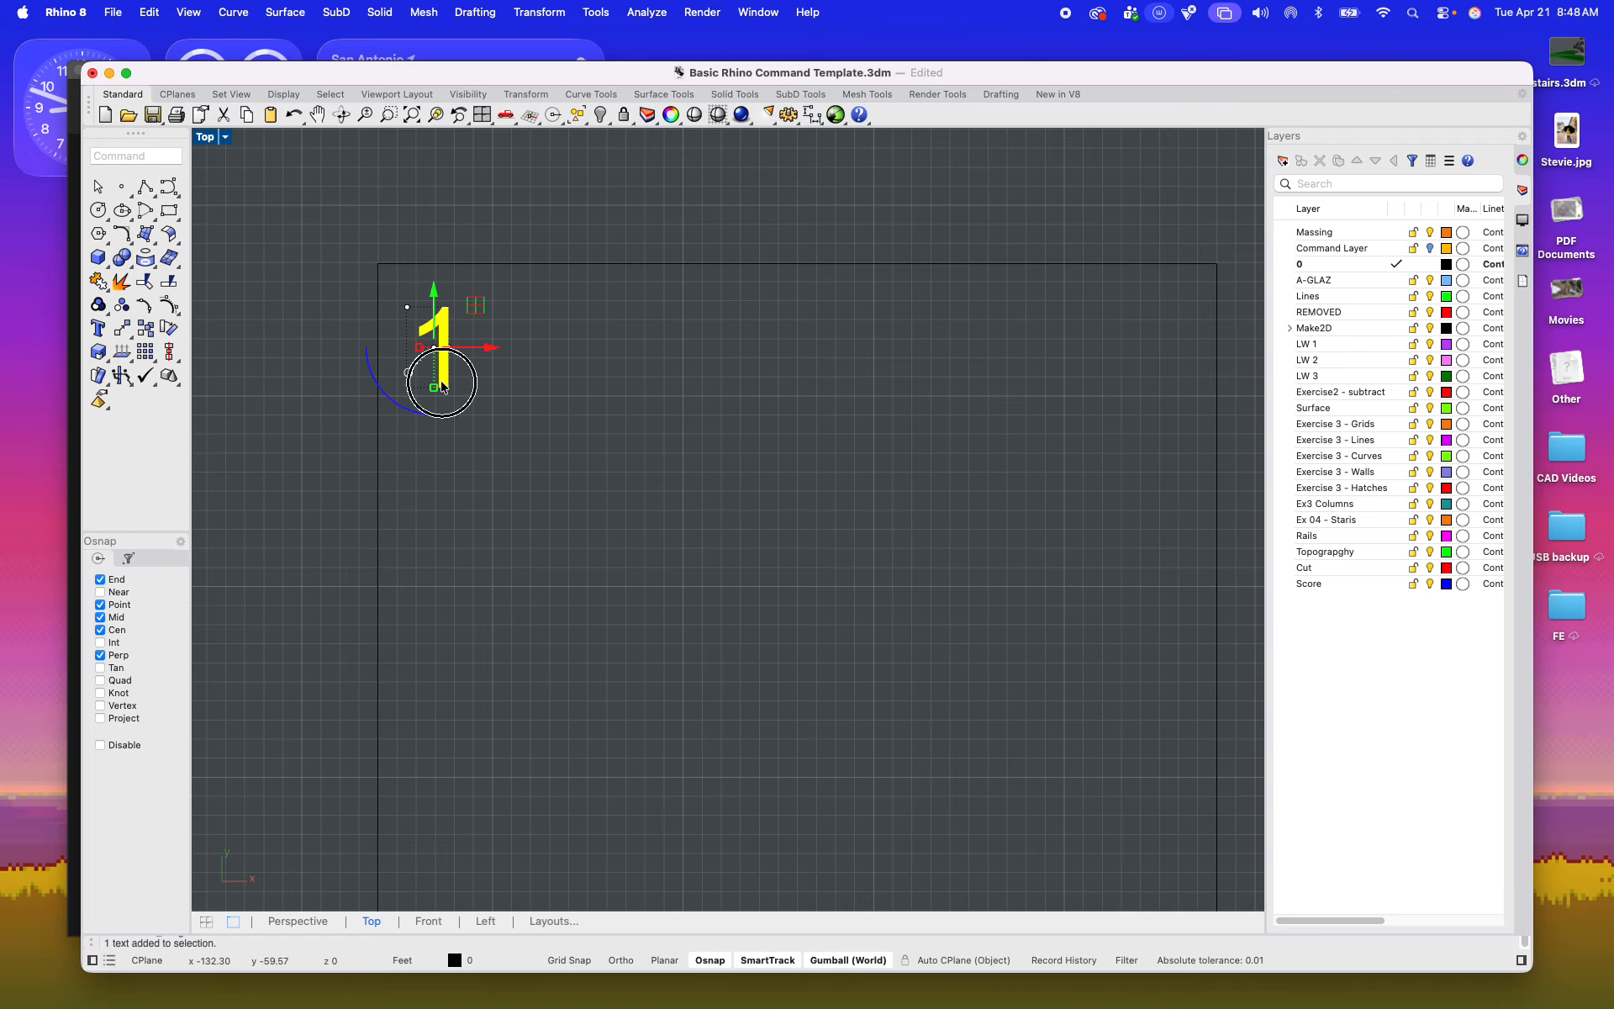
pyautogui.click(560, 421)
pyautogui.scroll(-5, 562, 420)
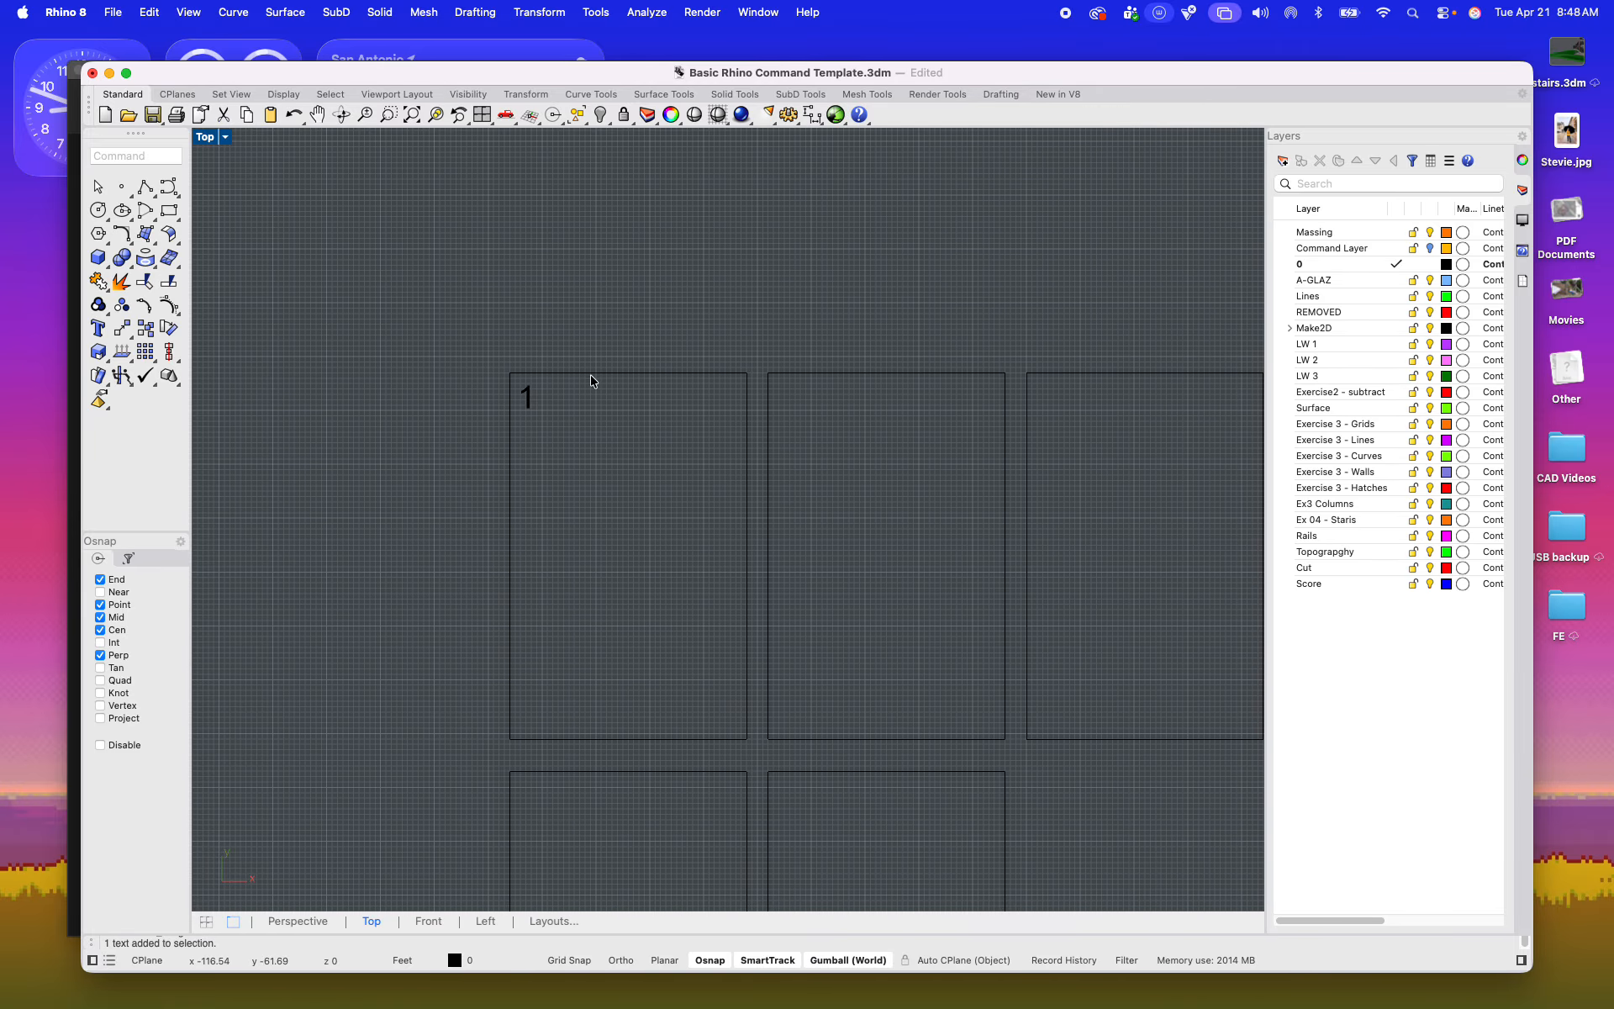
pyautogui.scroll(-5, 706, 371)
pyautogui.scroll(2, 731, 379)
pyautogui.scroll(3, 709, 448)
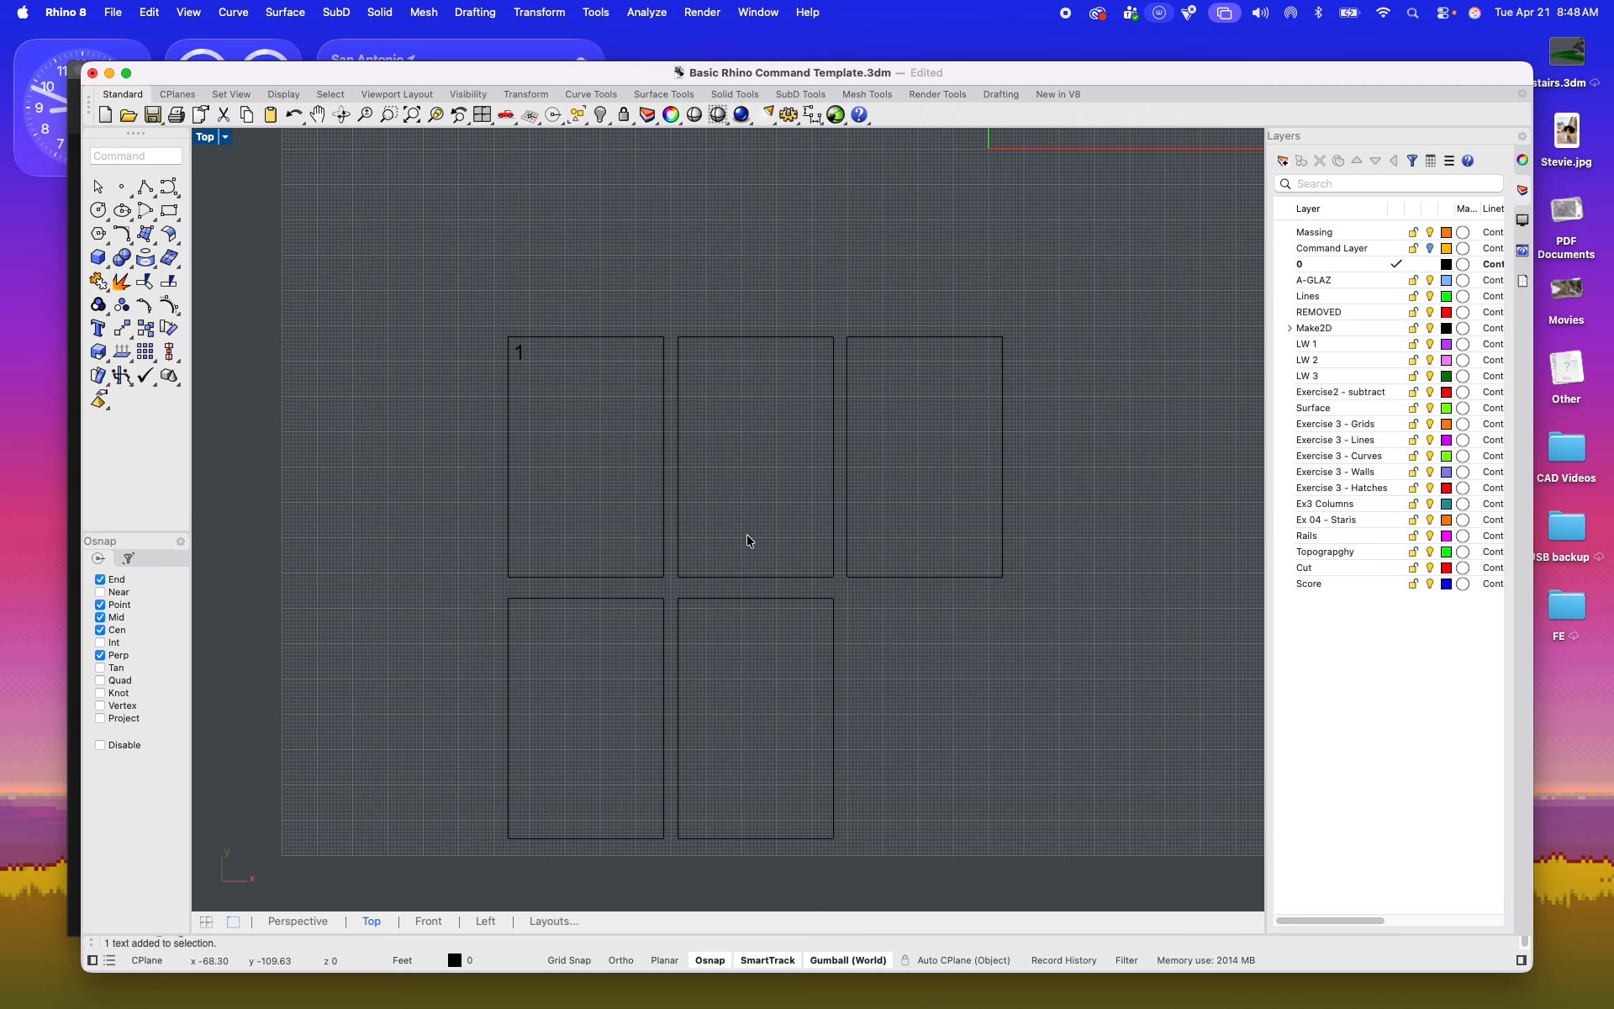
# Step: Create a horizontal clipping plane spanning the tower and its topography base in the Perspective view
pyautogui.scroll(-8, 757, 517)
pyautogui.moveTo(775, 511); pyautogui.dragTo(668, 641, button='right')
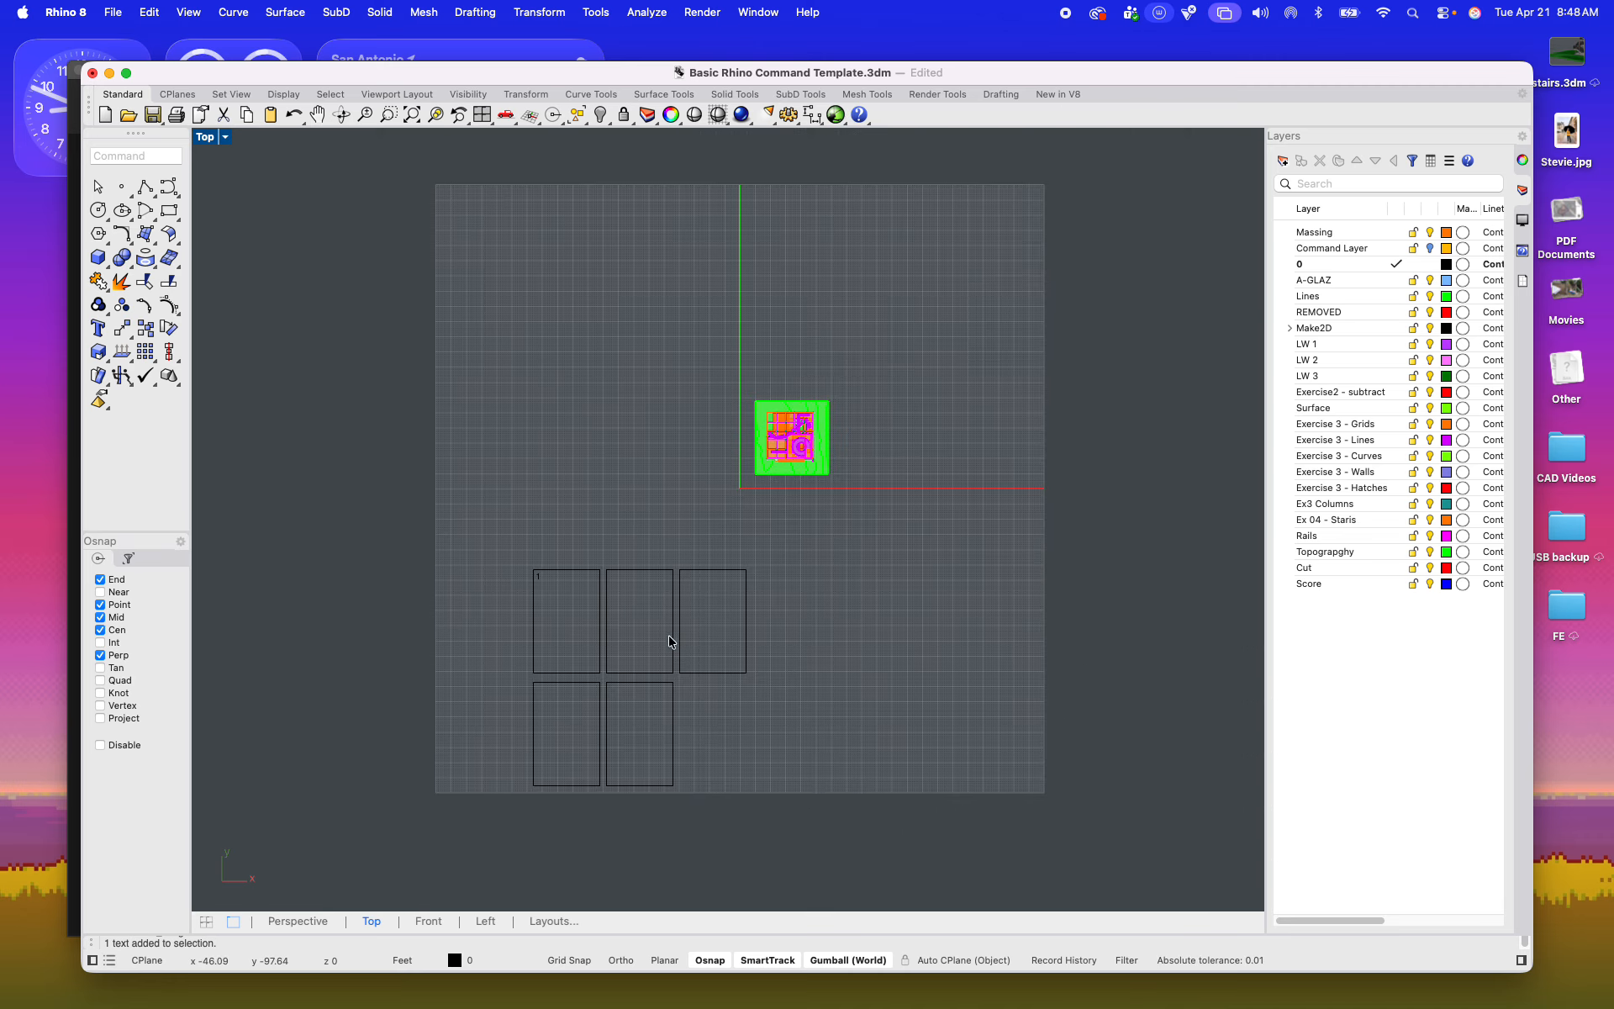
pyautogui.scroll(11, 850, 407)
pyautogui.scroll(6, 573, 521)
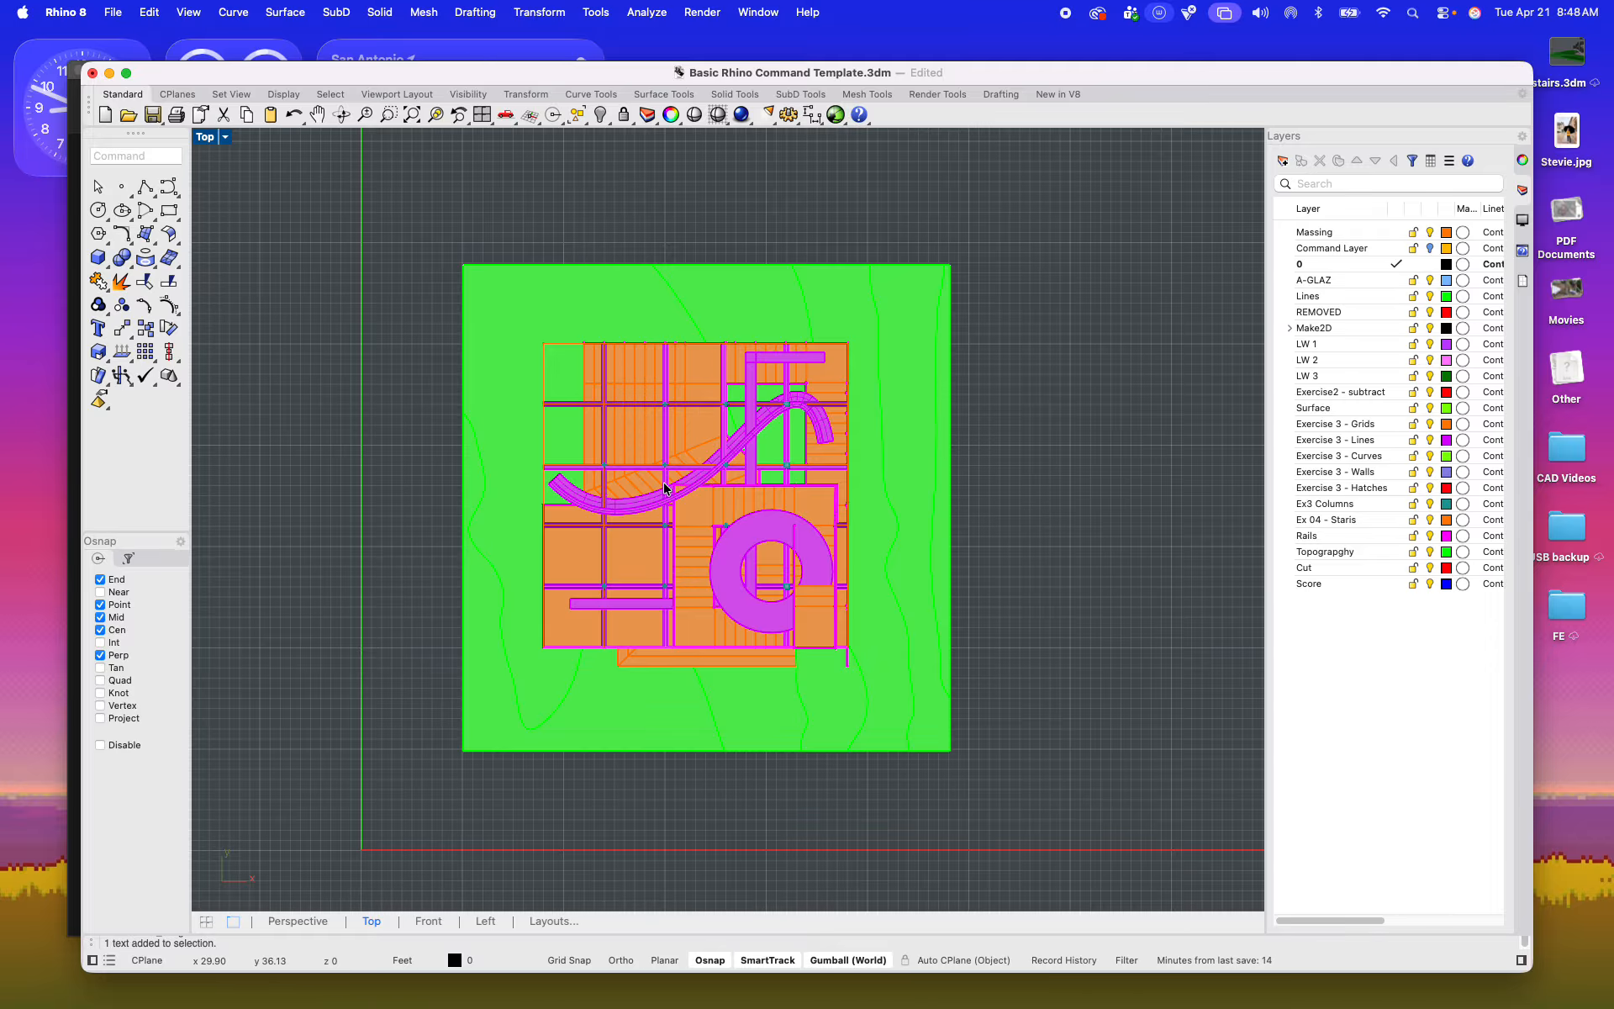
pyautogui.doubleClick(206, 138)
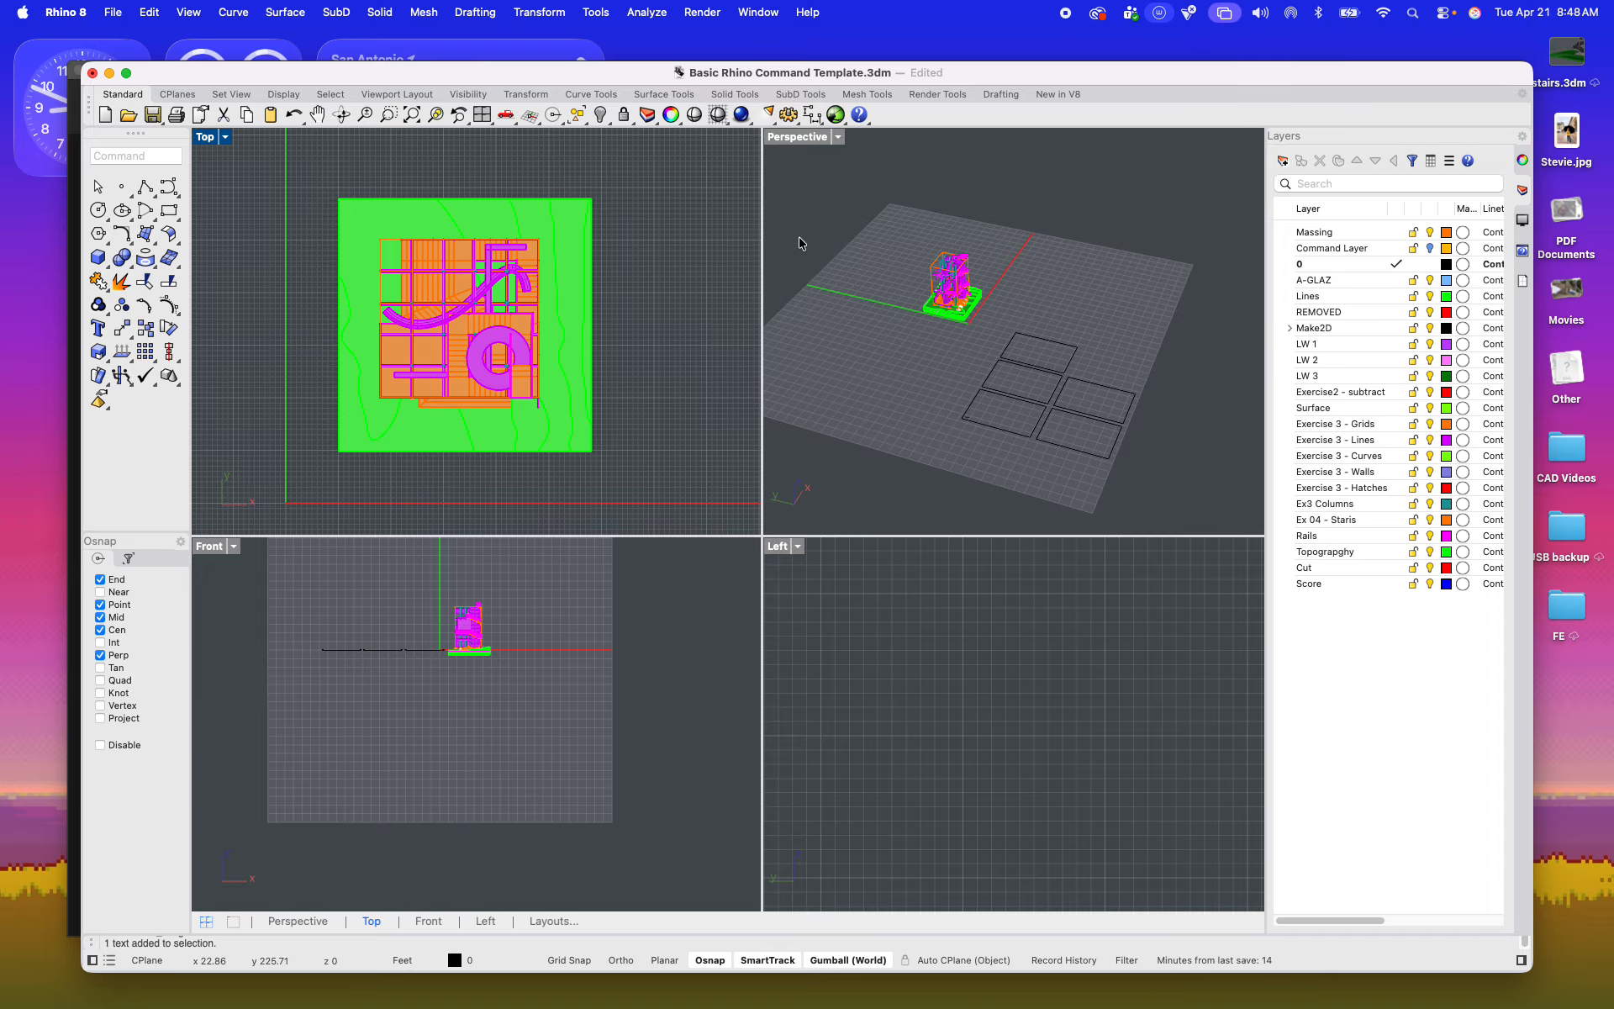
pyautogui.doubleClick(786, 137)
pyautogui.scroll(10, 615, 439)
pyautogui.keyDown('shift'); pyautogui.moveTo(614, 441); pyautogui.dragTo(720, 550, button='right'); pyautogui.keyUp('shift')
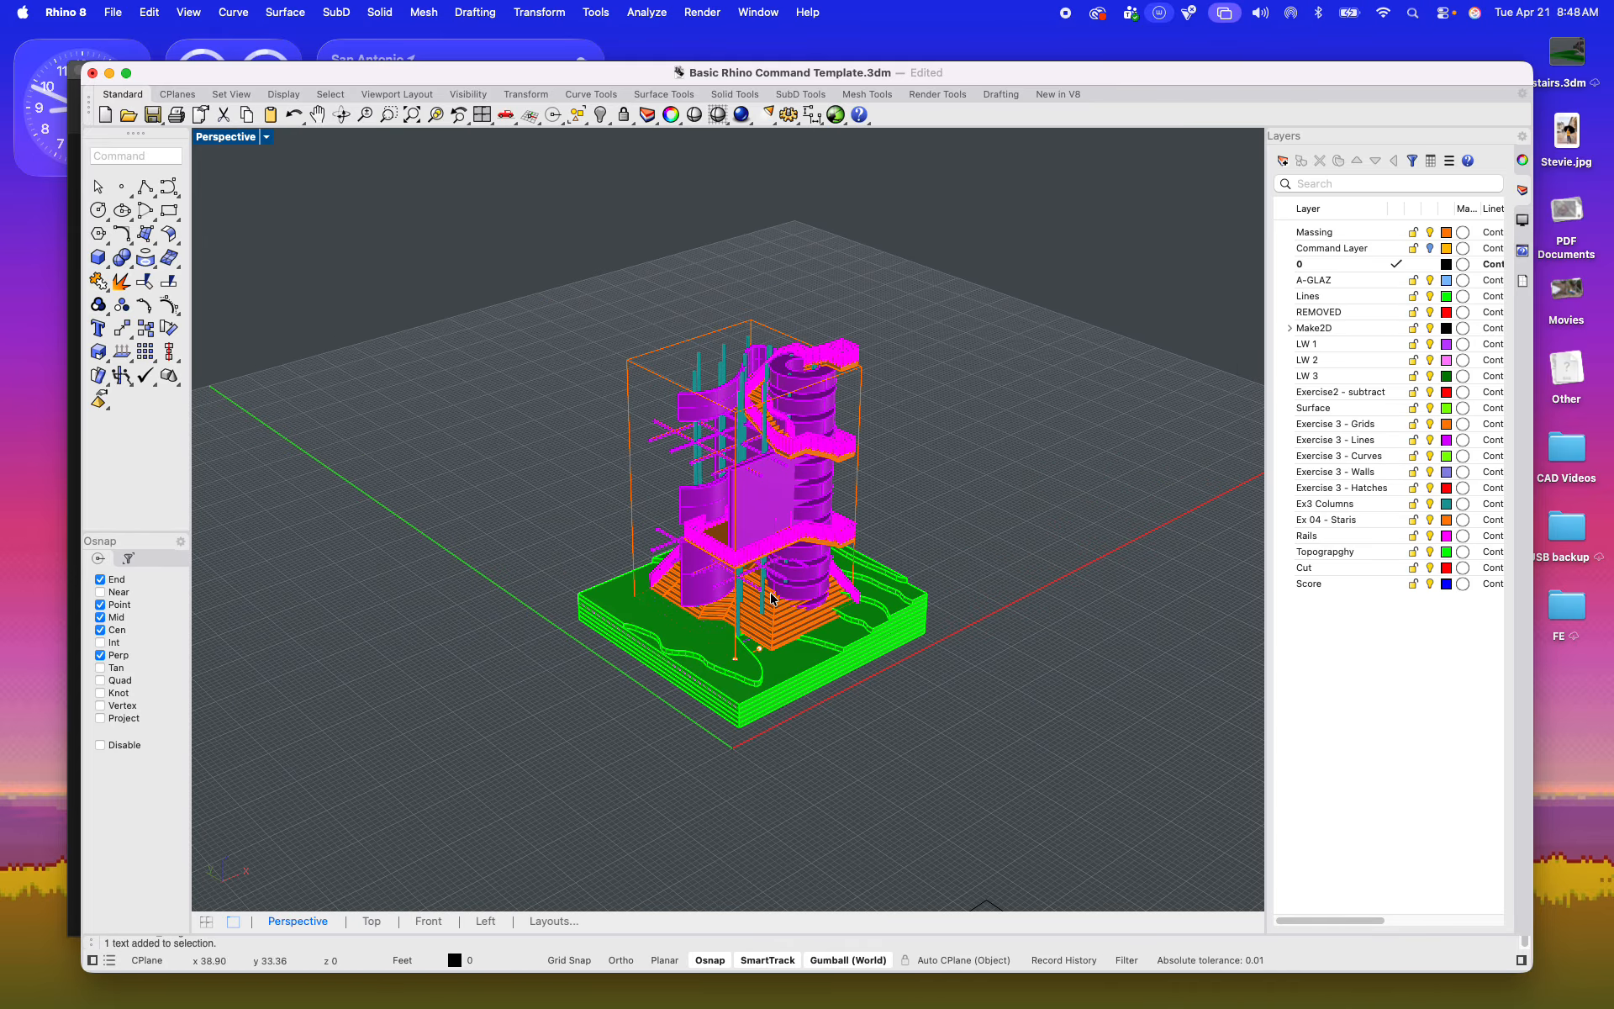
pyautogui.write('ClippingPlane')
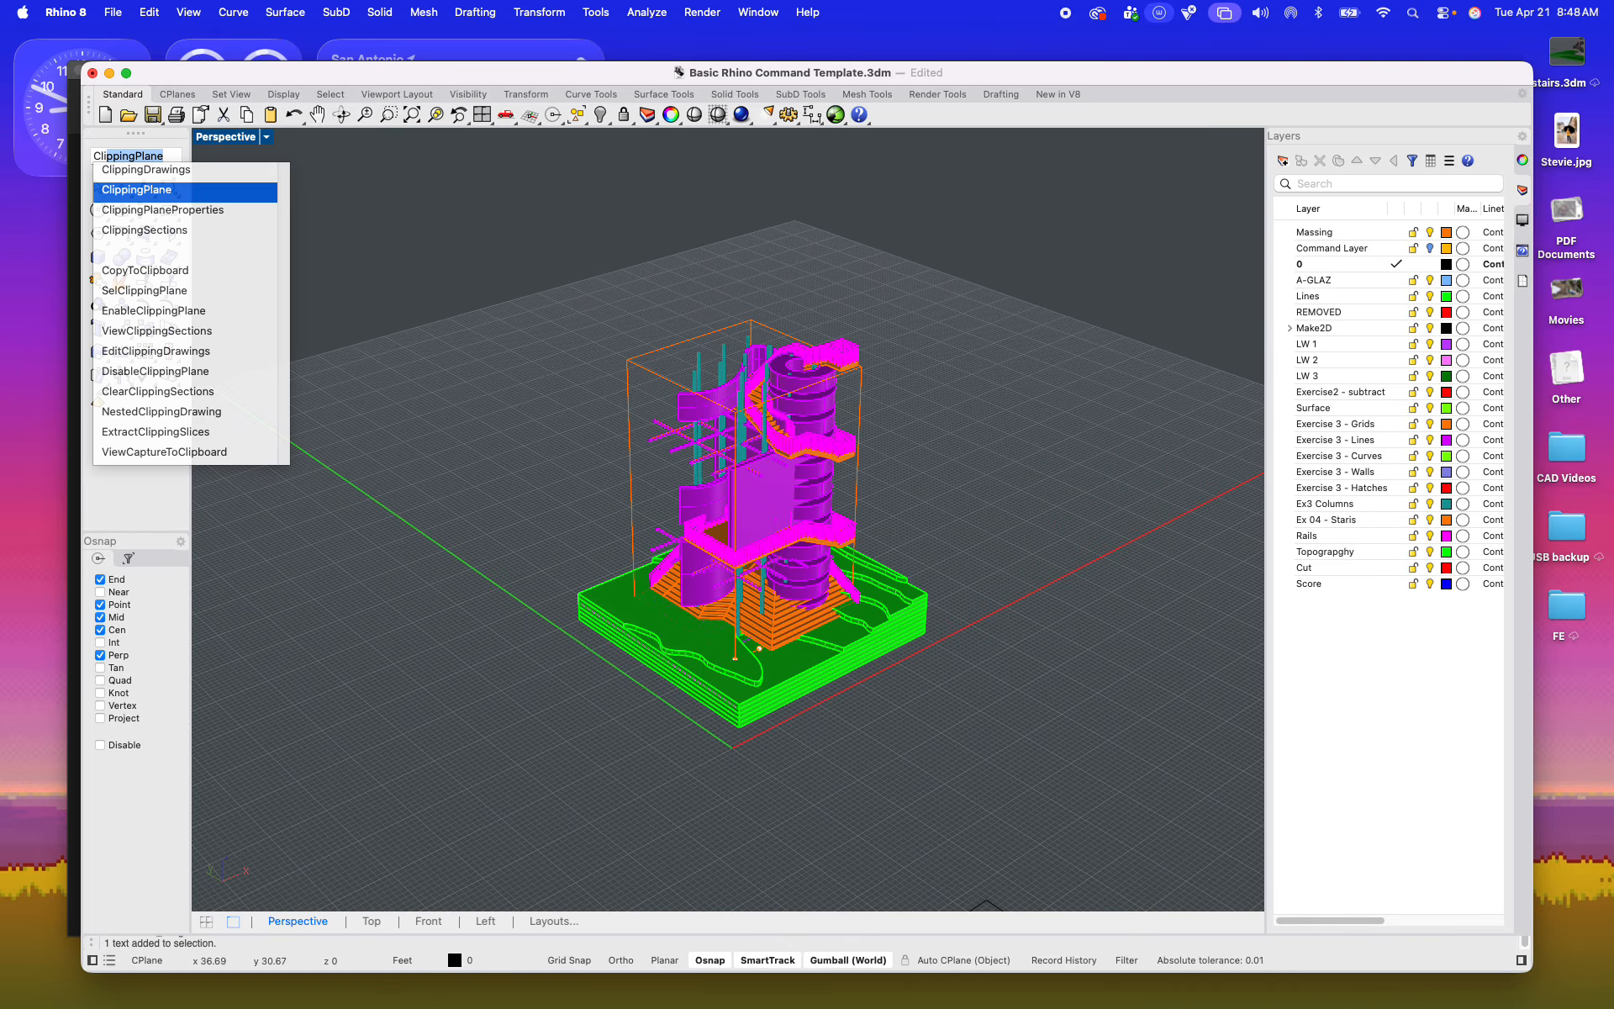
pyautogui.press('Return')
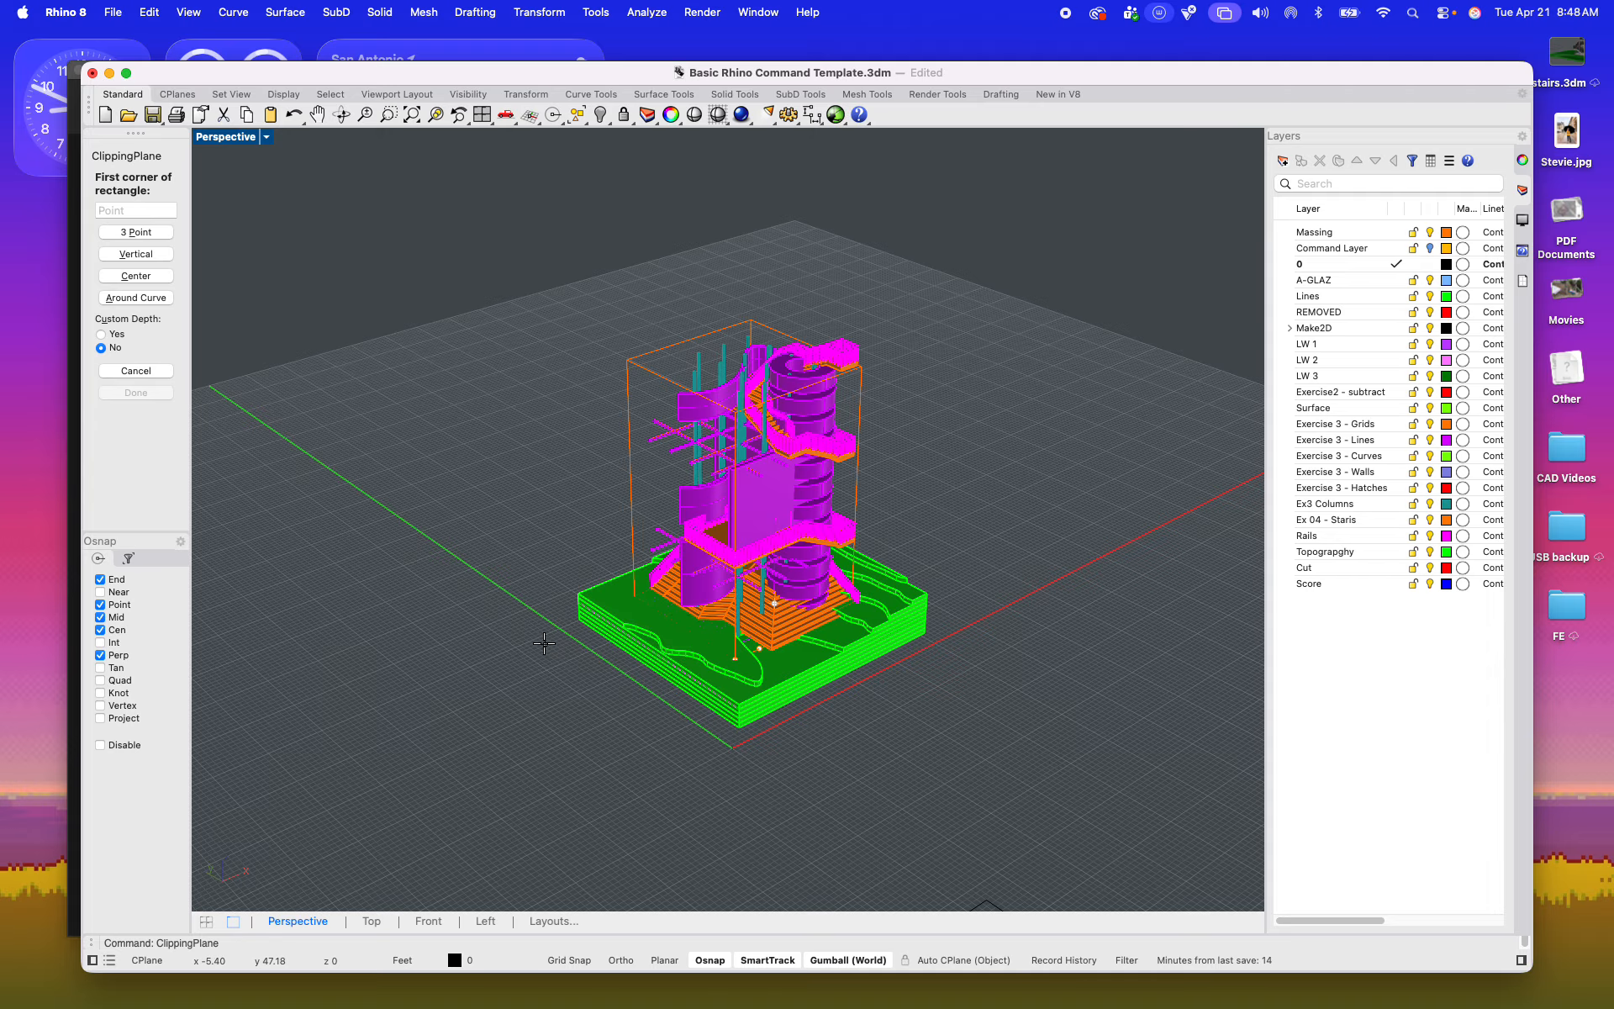
pyautogui.click(423, 617)
pyautogui.click(1168, 631)
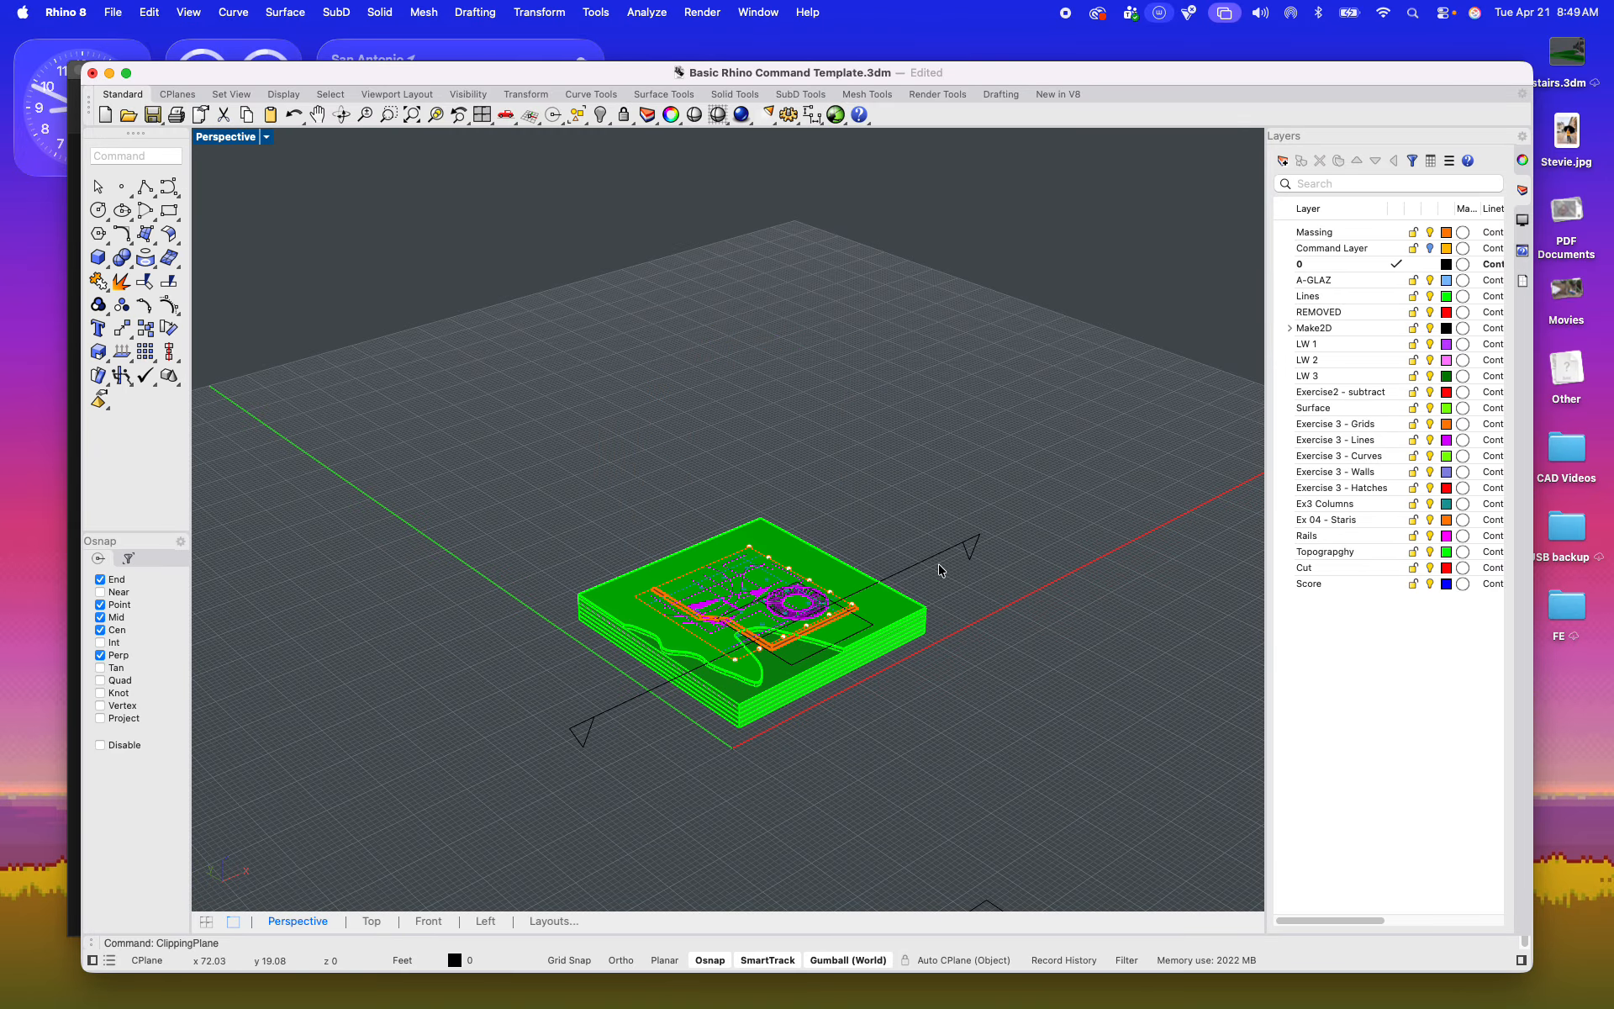
# Step: Raise the clipping plane to cut through the tower above its lower staircase and curved walls
pyautogui.click(607, 719)
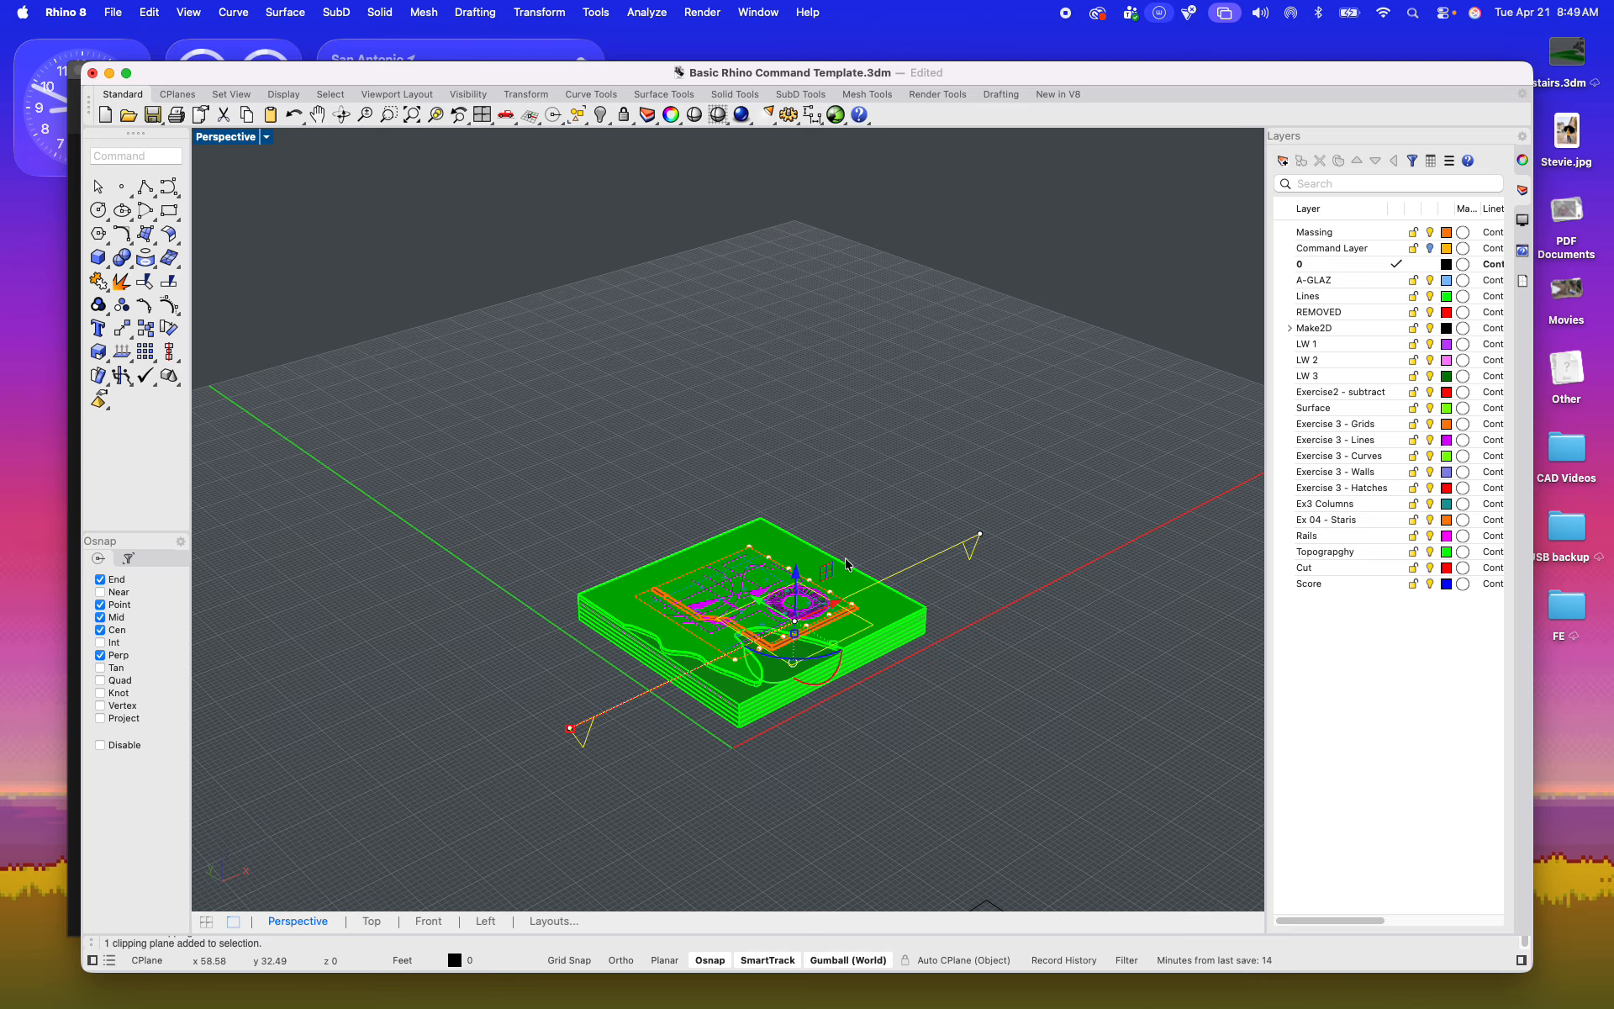
pyautogui.moveTo(793, 578); pyautogui.dragTo(798, 509)
pyautogui.scroll(5, 796, 576)
pyautogui.moveTo(800, 623); pyautogui.dragTo(672, 538, button='right')
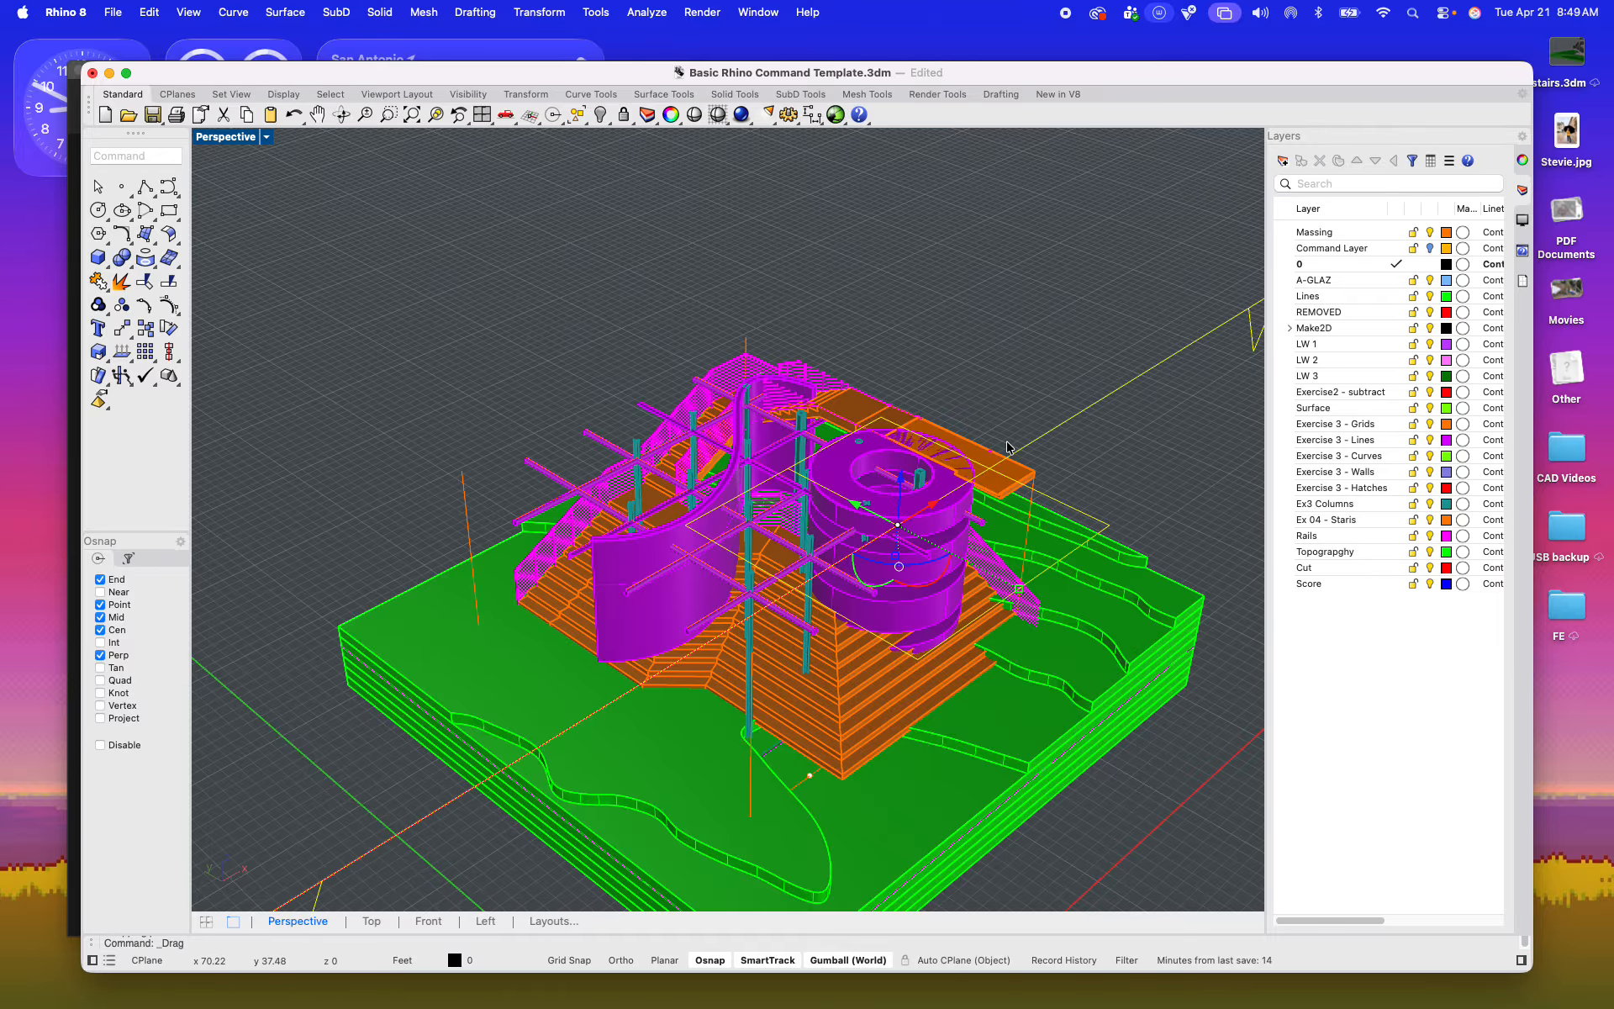
pyautogui.scroll(-5, 1009, 447)
pyautogui.scroll(6, 821, 464)
pyautogui.moveTo(878, 460); pyautogui.dragTo(759, 402)
pyautogui.scroll(3, 838, 425)
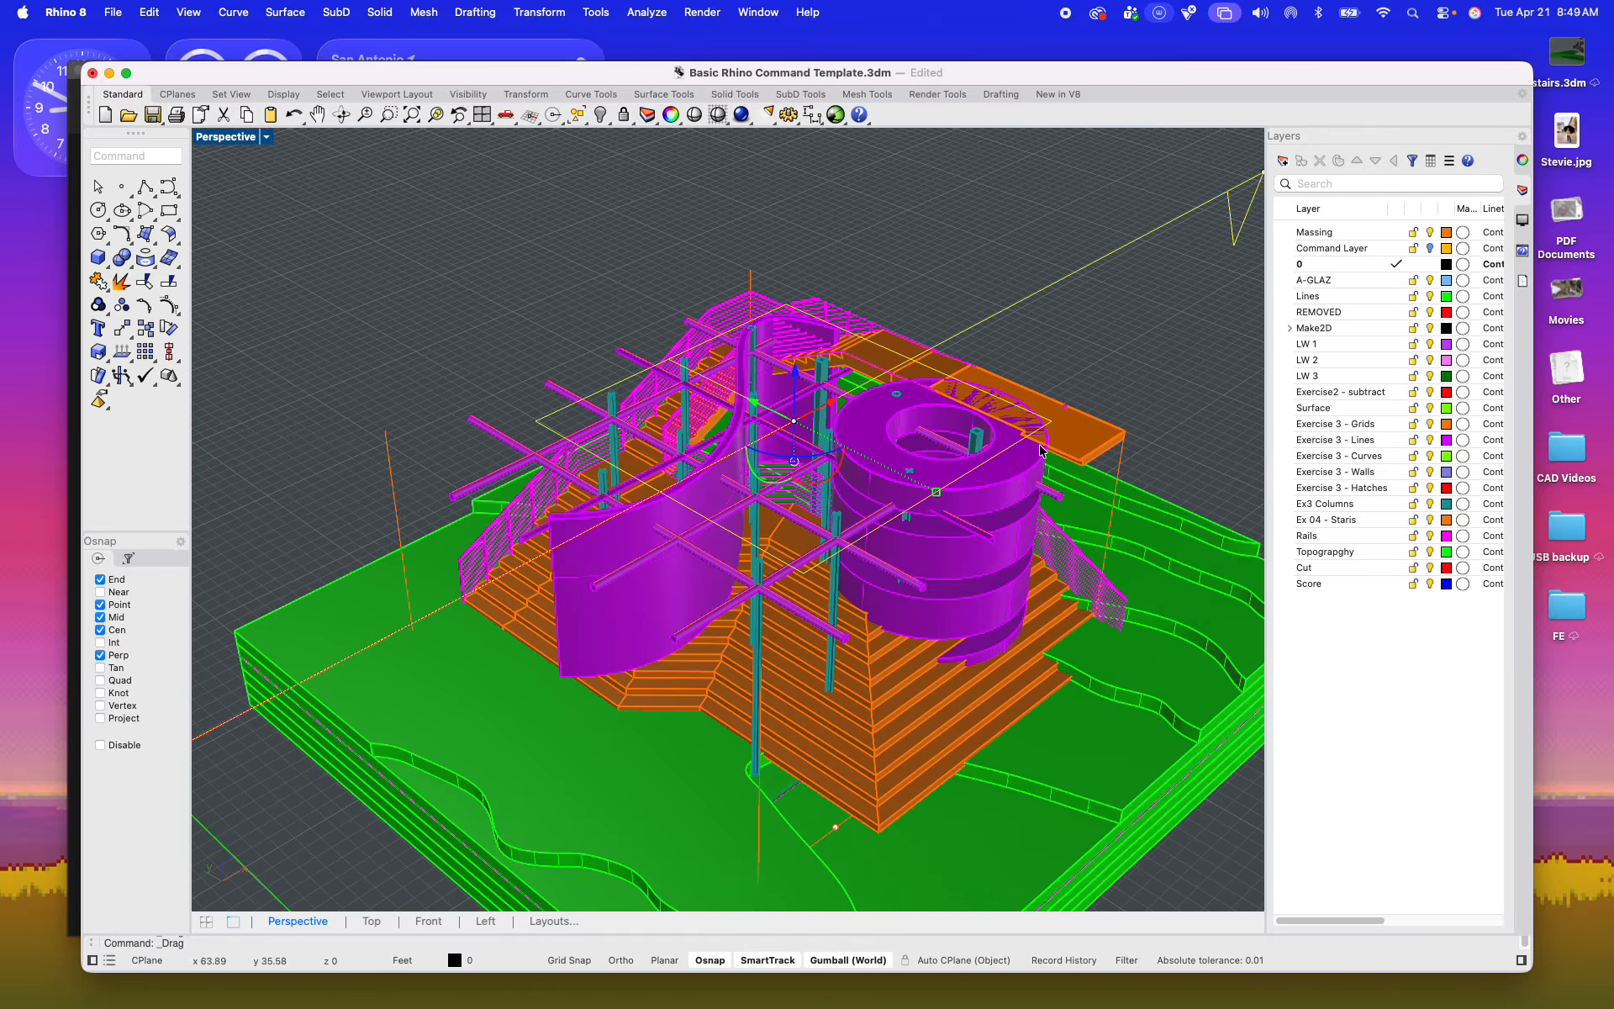
pyautogui.scroll(3, 930, 383)
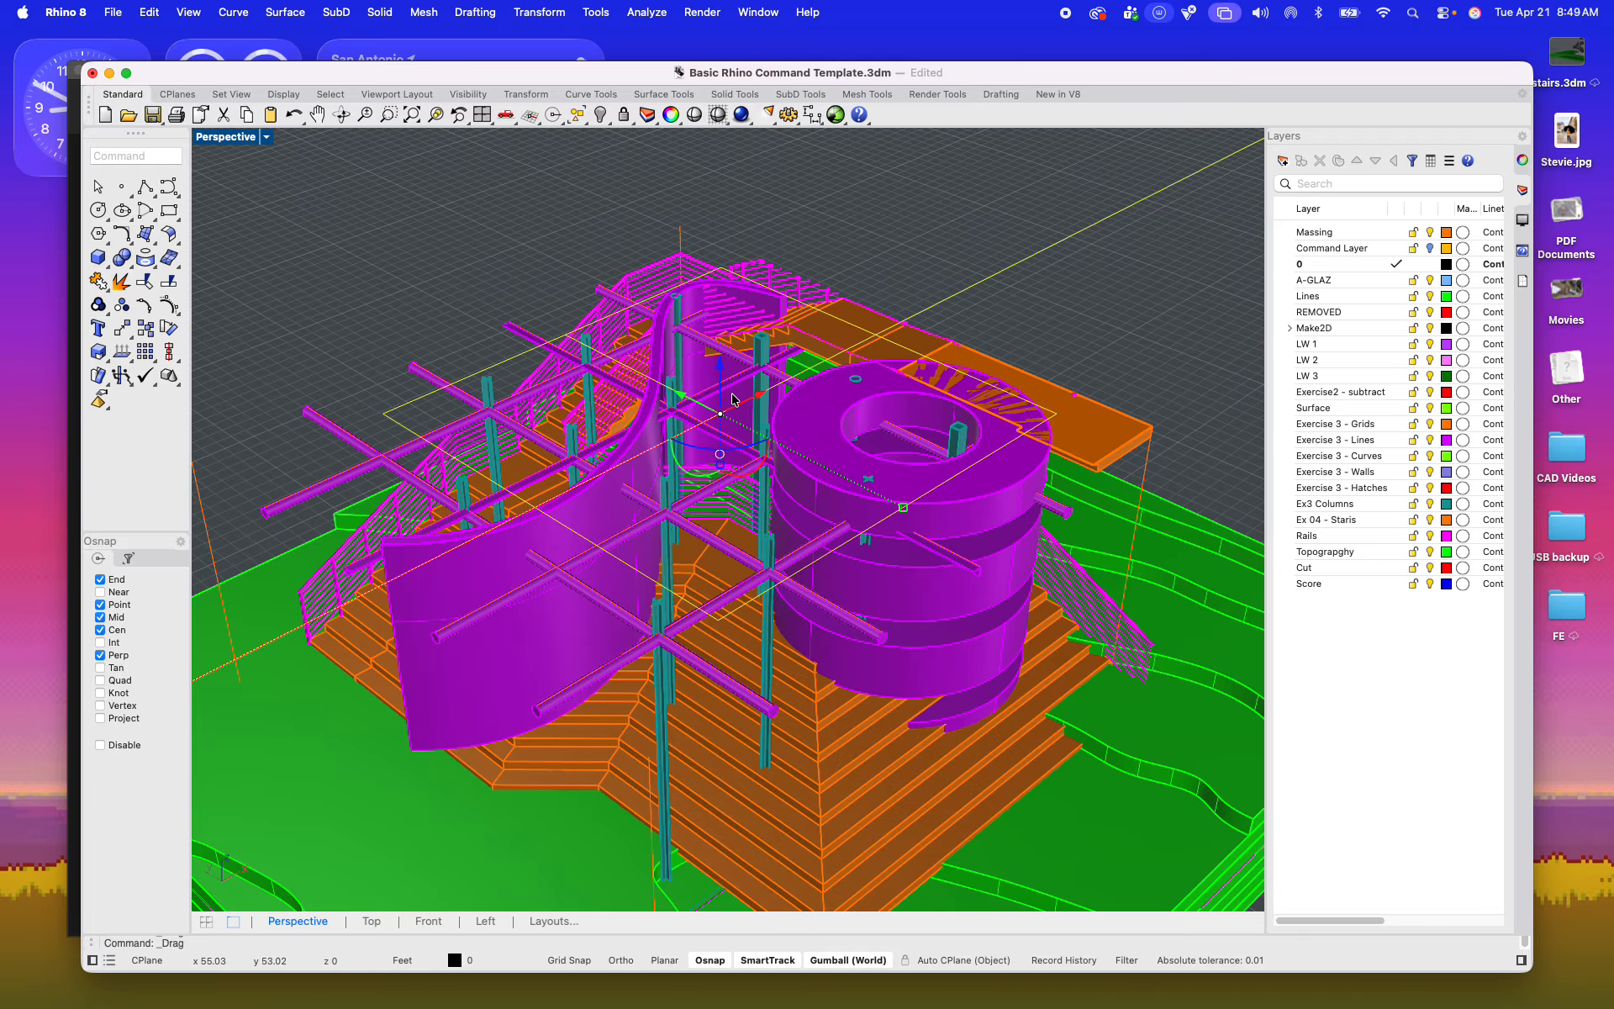
# Step: Adjust the clipping plane's height to cut just below the first landing platform, at the top of the lower stairs
pyautogui.moveTo(732, 400); pyautogui.dragTo(729, 531)
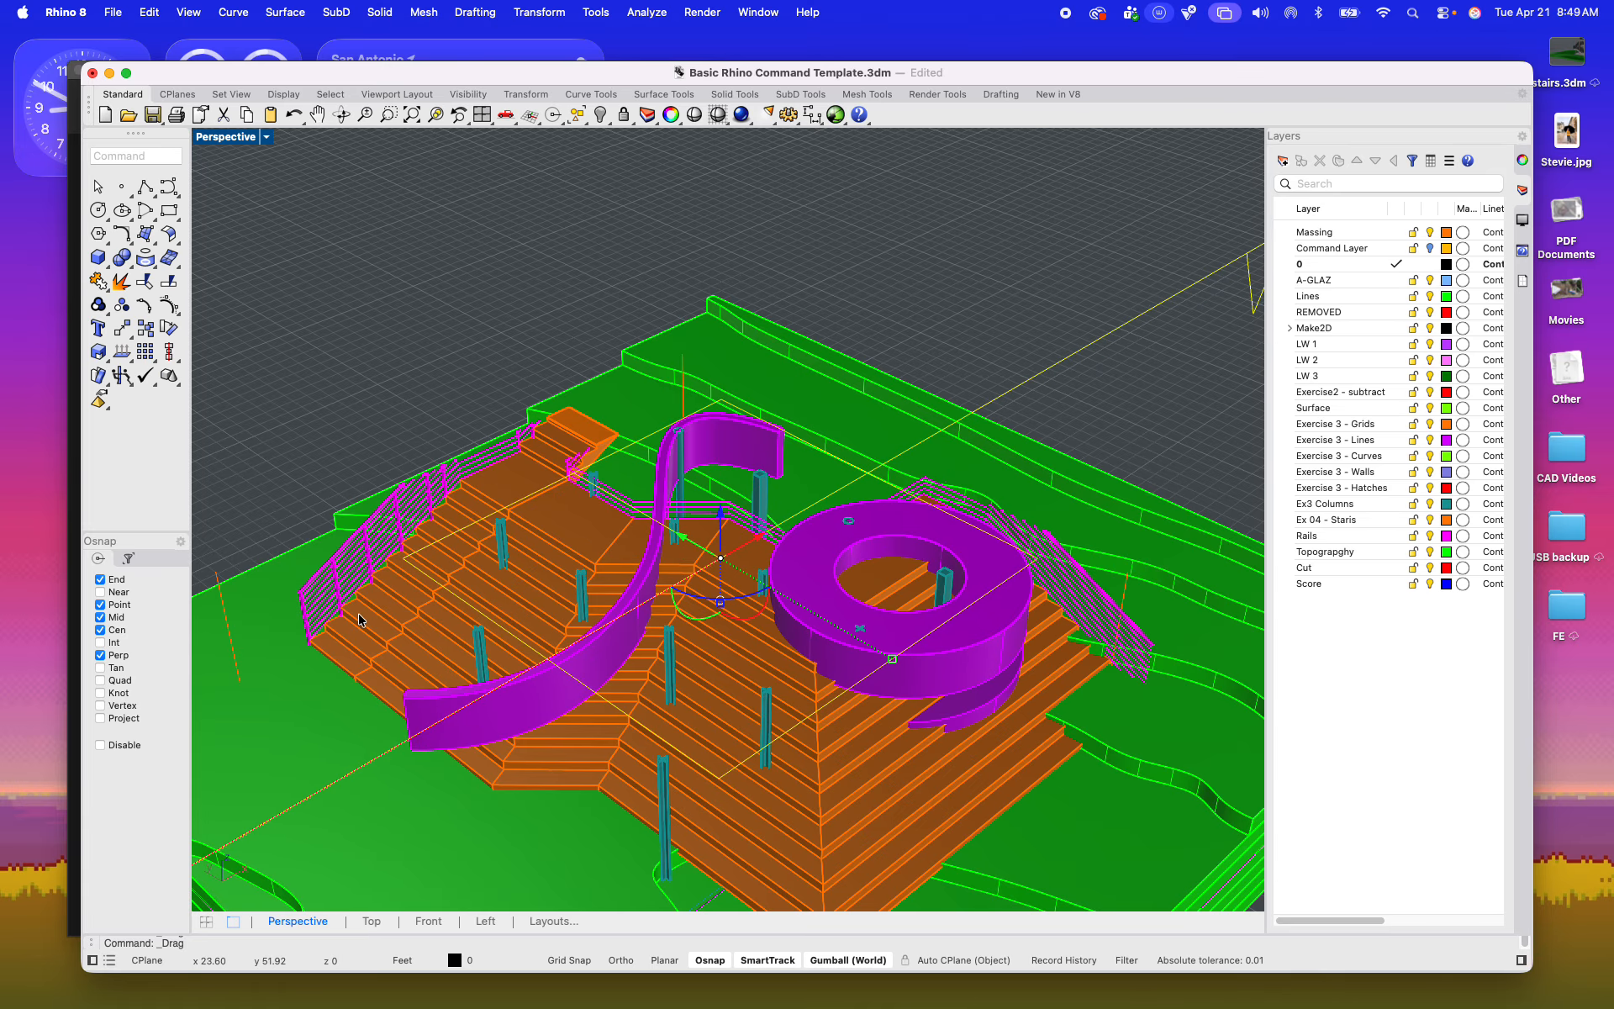
pyautogui.moveTo(659, 533)
pyautogui.mouseDown(button='right')
pyautogui.moveTo(468, 594)
pyautogui.moveTo(361, 674)
pyautogui.moveTo(589, 601)
pyautogui.moveTo(641, 551)
pyautogui.moveTo(602, 533)
pyautogui.moveTo(639, 535)
pyautogui.mouseUp(button='right')
pyautogui.moveTo(656, 514); pyautogui.dragTo(717, 401)
pyautogui.keyDown('shift'); pyautogui.moveTo(717, 399); pyautogui.dragTo(746, 501, button='right'); pyautogui.keyUp('shift')
pyautogui.moveTo(689, 435); pyautogui.dragTo(691, 301)
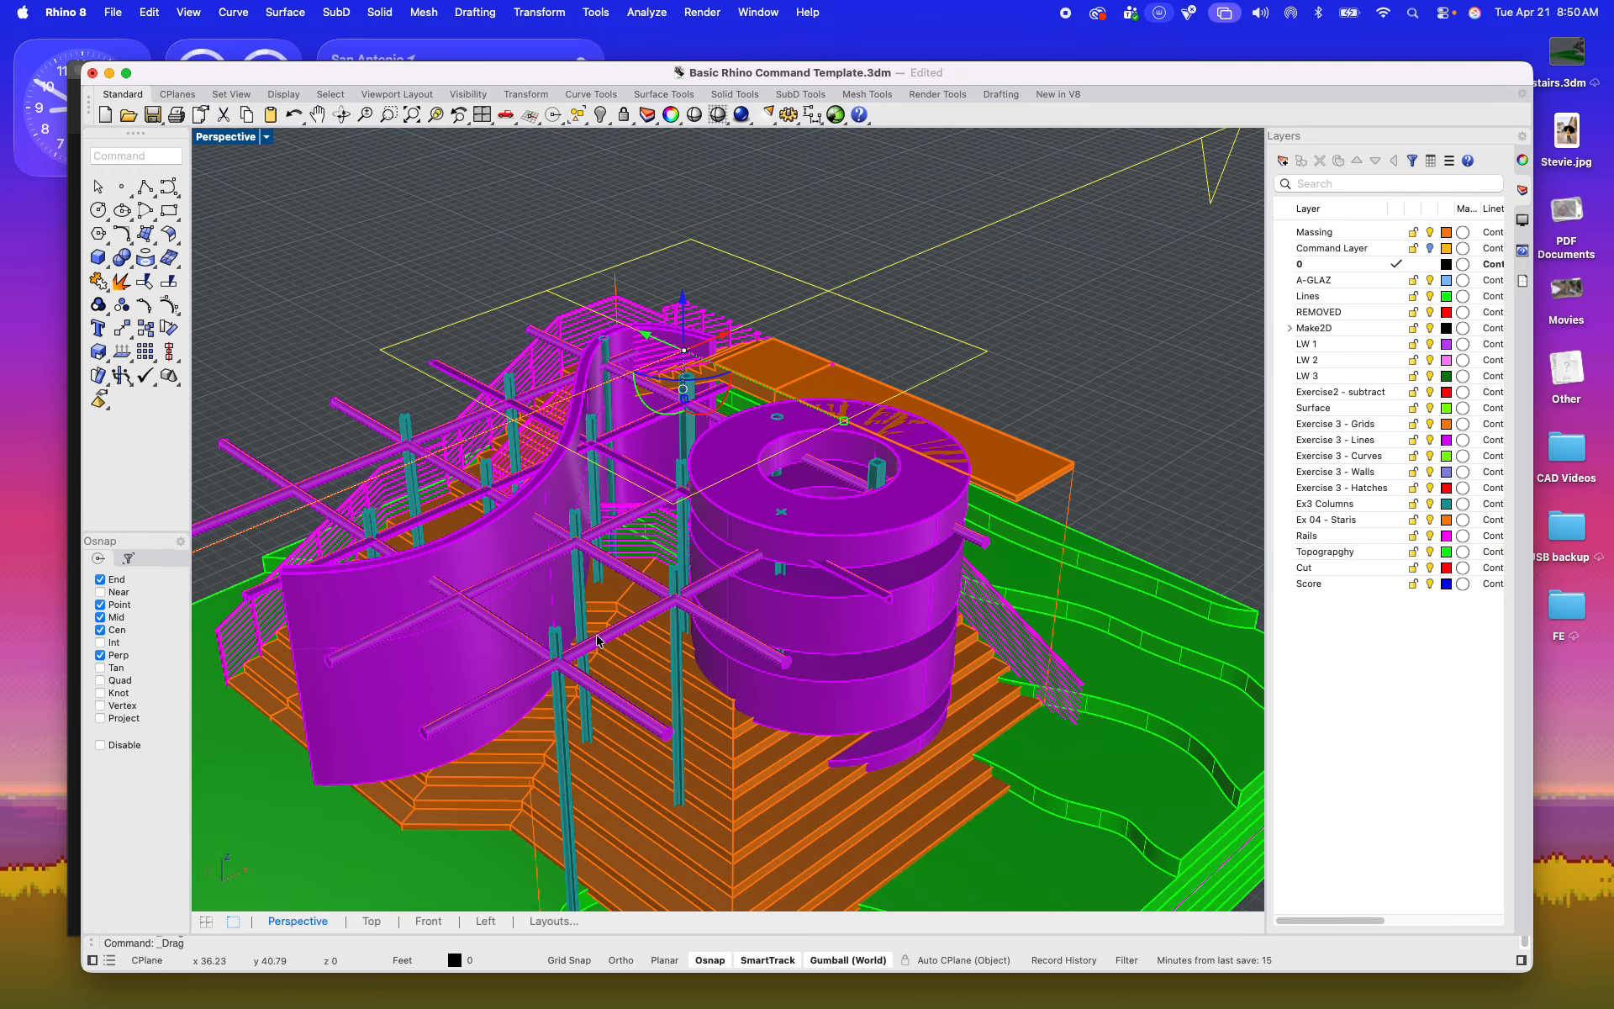
pyautogui.moveTo(685, 302); pyautogui.dragTo(686, 336)
# Step: Examine the plan cut from several angles, especially the top stair treads, the curved wall and the columns
pyautogui.moveTo(736, 315); pyautogui.dragTo(807, 414, button='right')
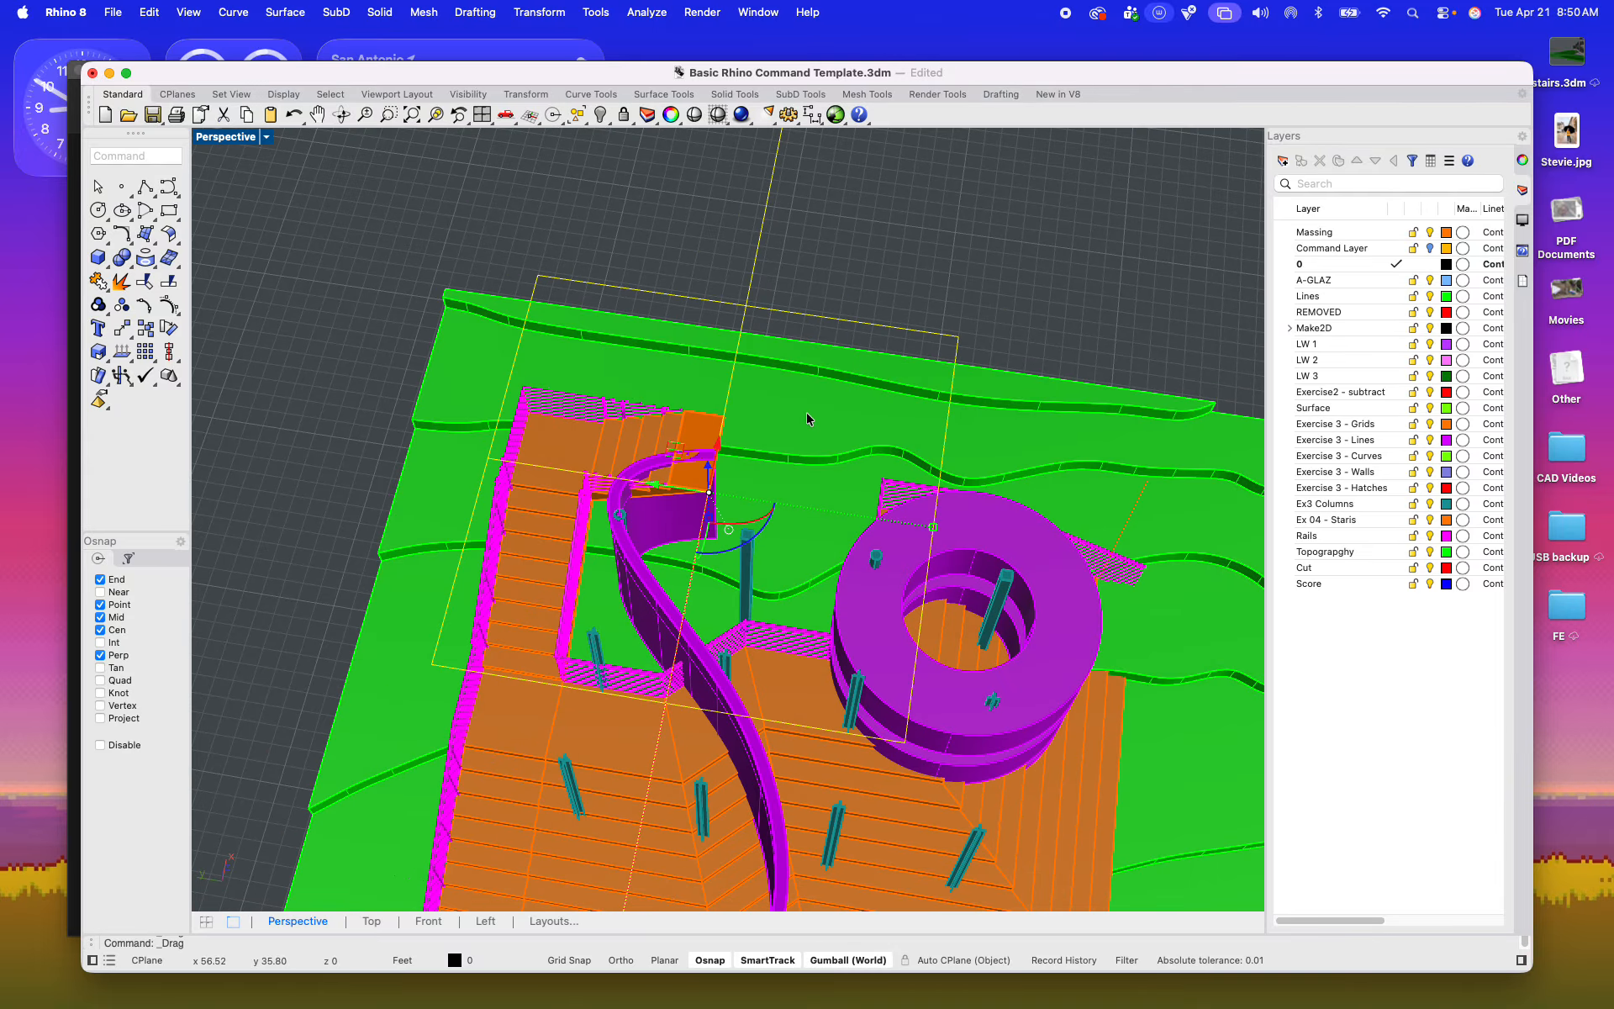
pyautogui.scroll(5, 702, 454)
pyautogui.scroll(-3, 602, 468)
pyautogui.moveTo(602, 468); pyautogui.dragTo(537, 575, button='right')
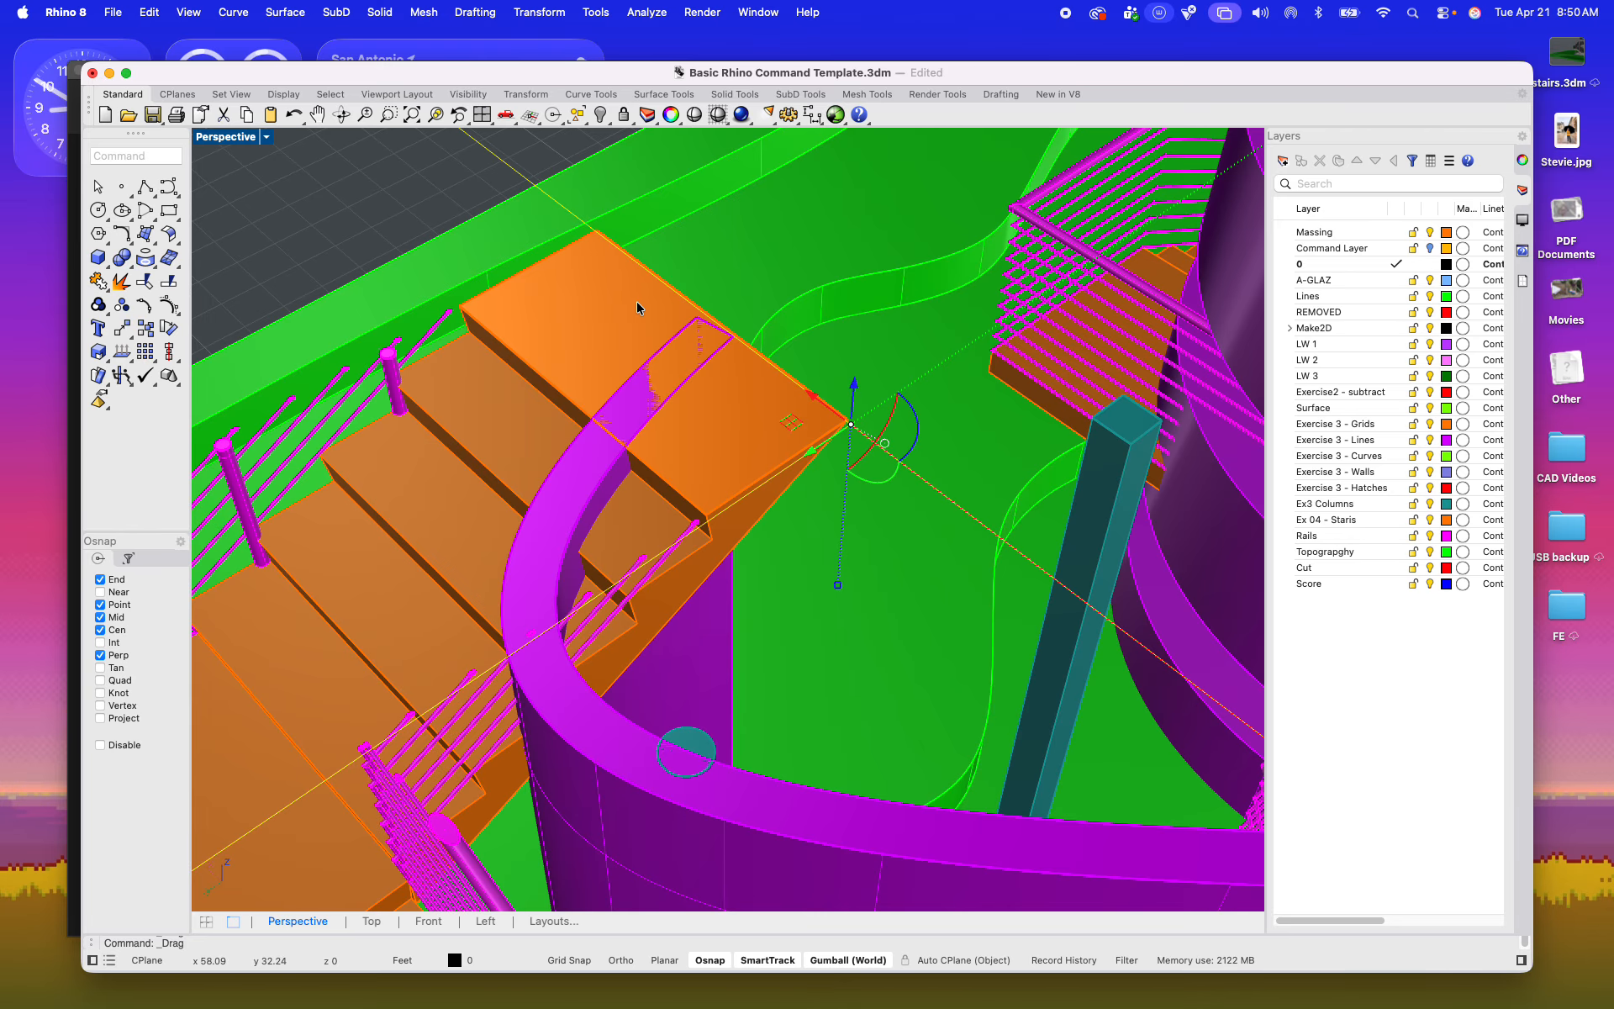
pyautogui.scroll(-10, 639, 315)
pyautogui.scroll(4, 541, 383)
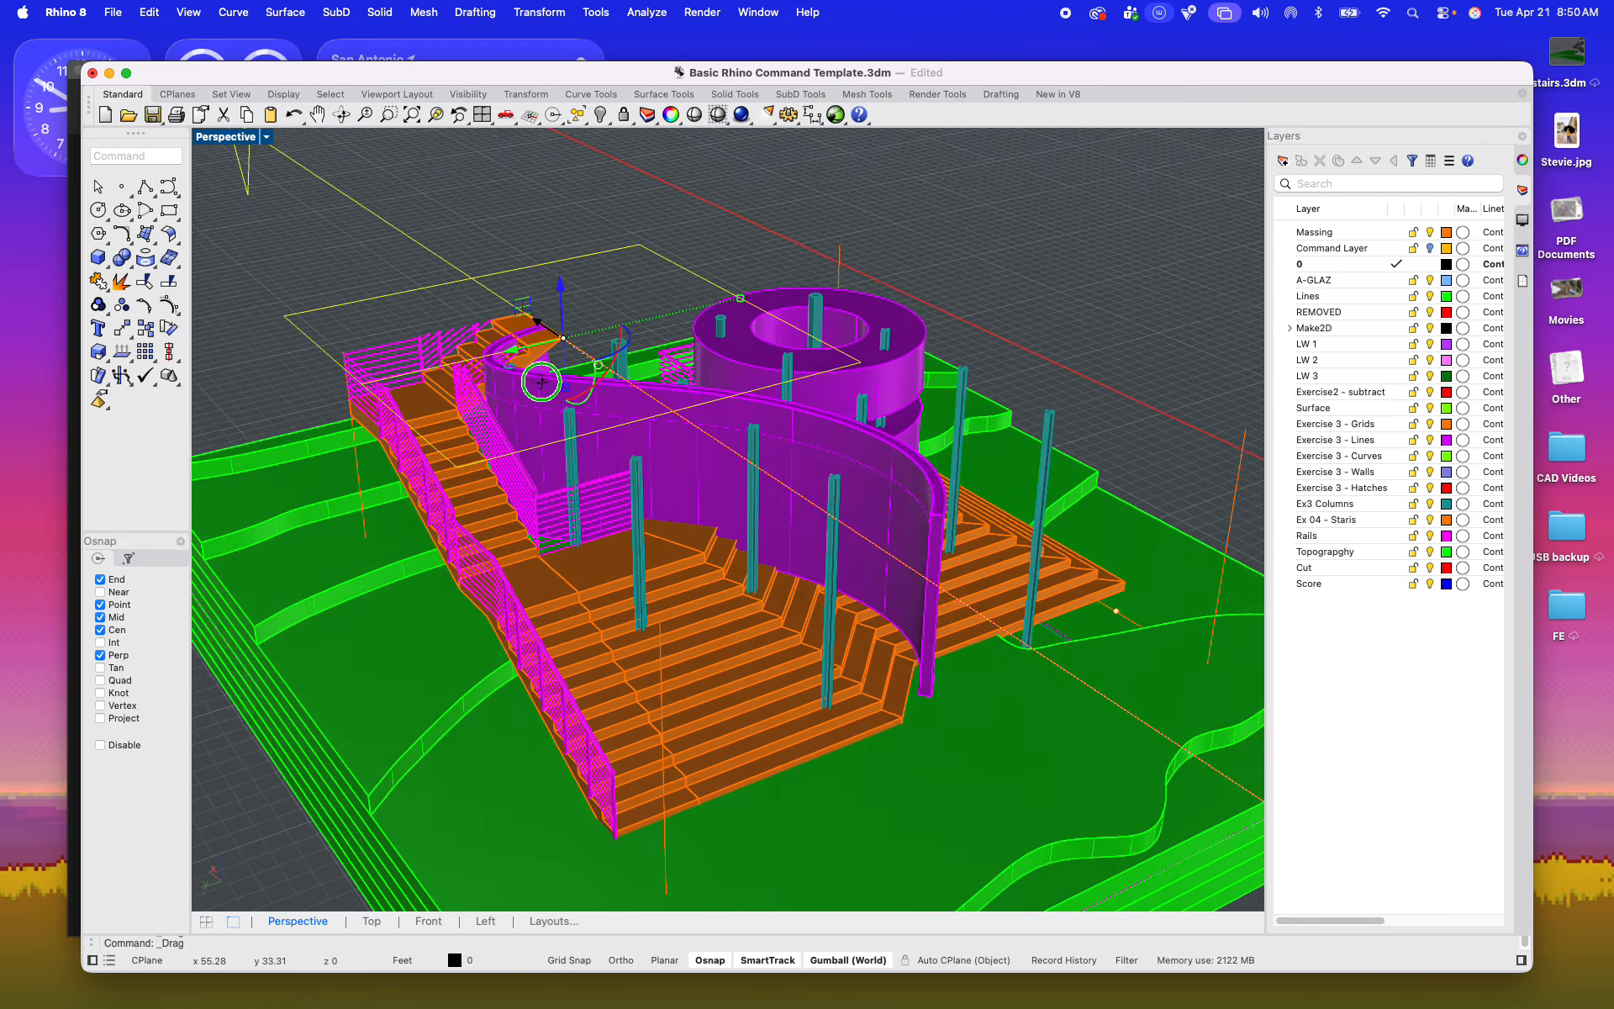
pyautogui.moveTo(541, 383); pyautogui.dragTo(290, 159, button='right')
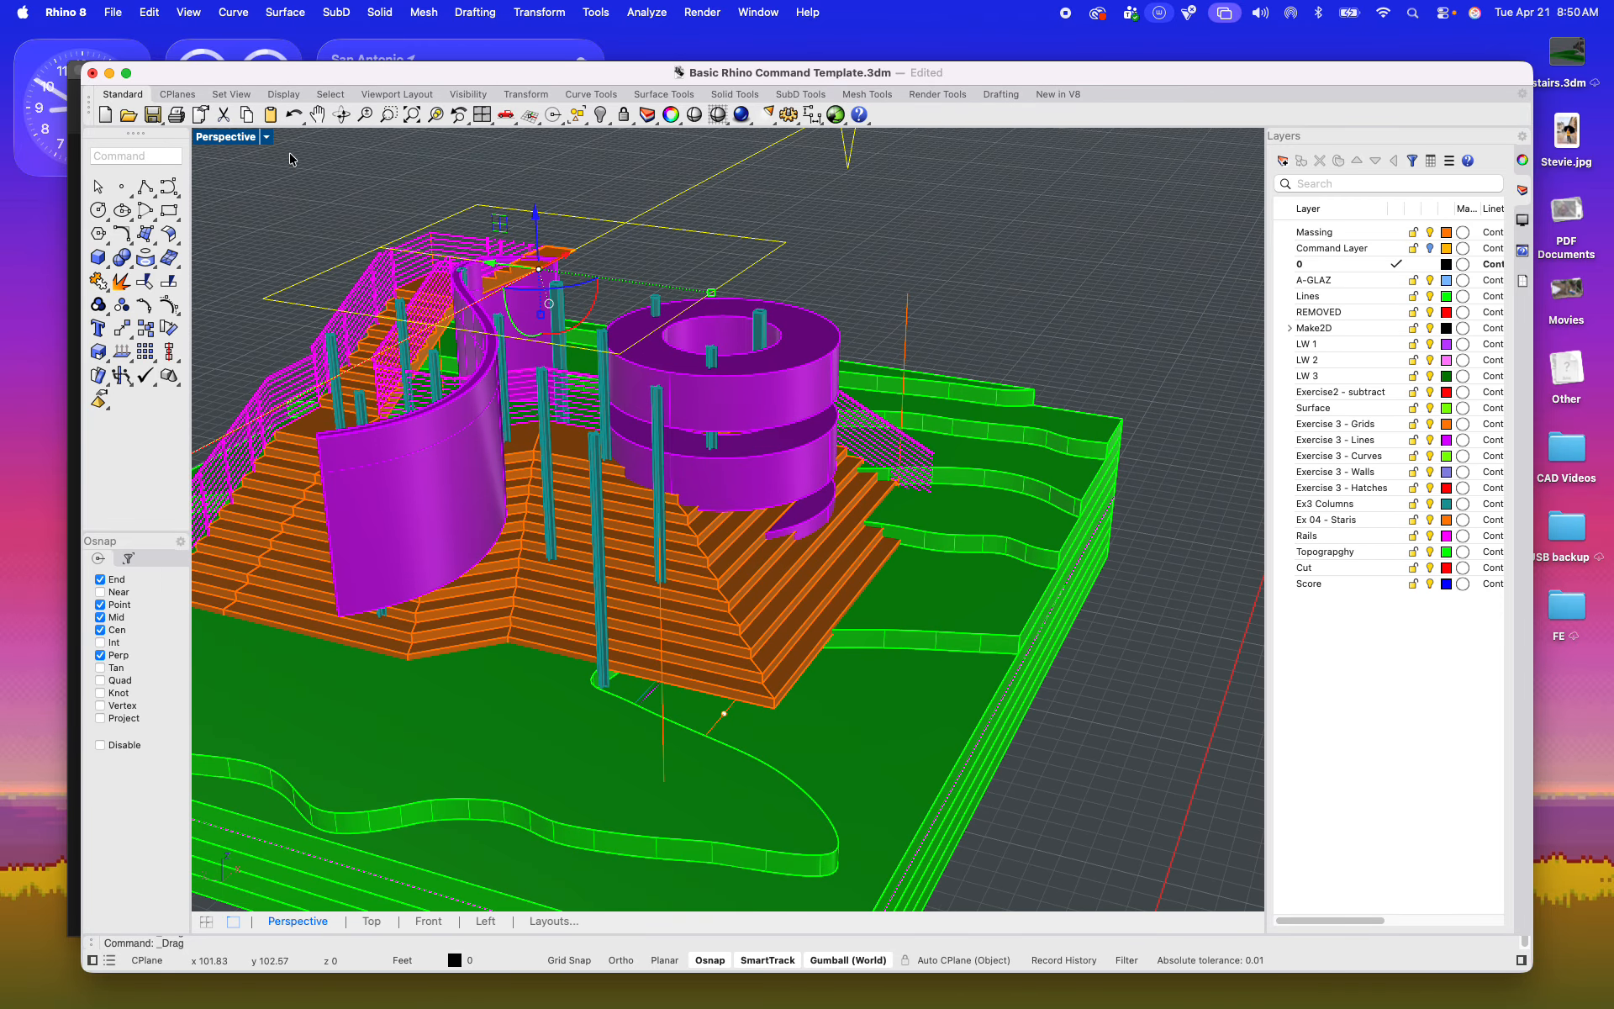
# Step: Set the clipping plane to also clip the Top, Front and Left views in addition to Perspective
pyautogui.doubleClick(226, 136)
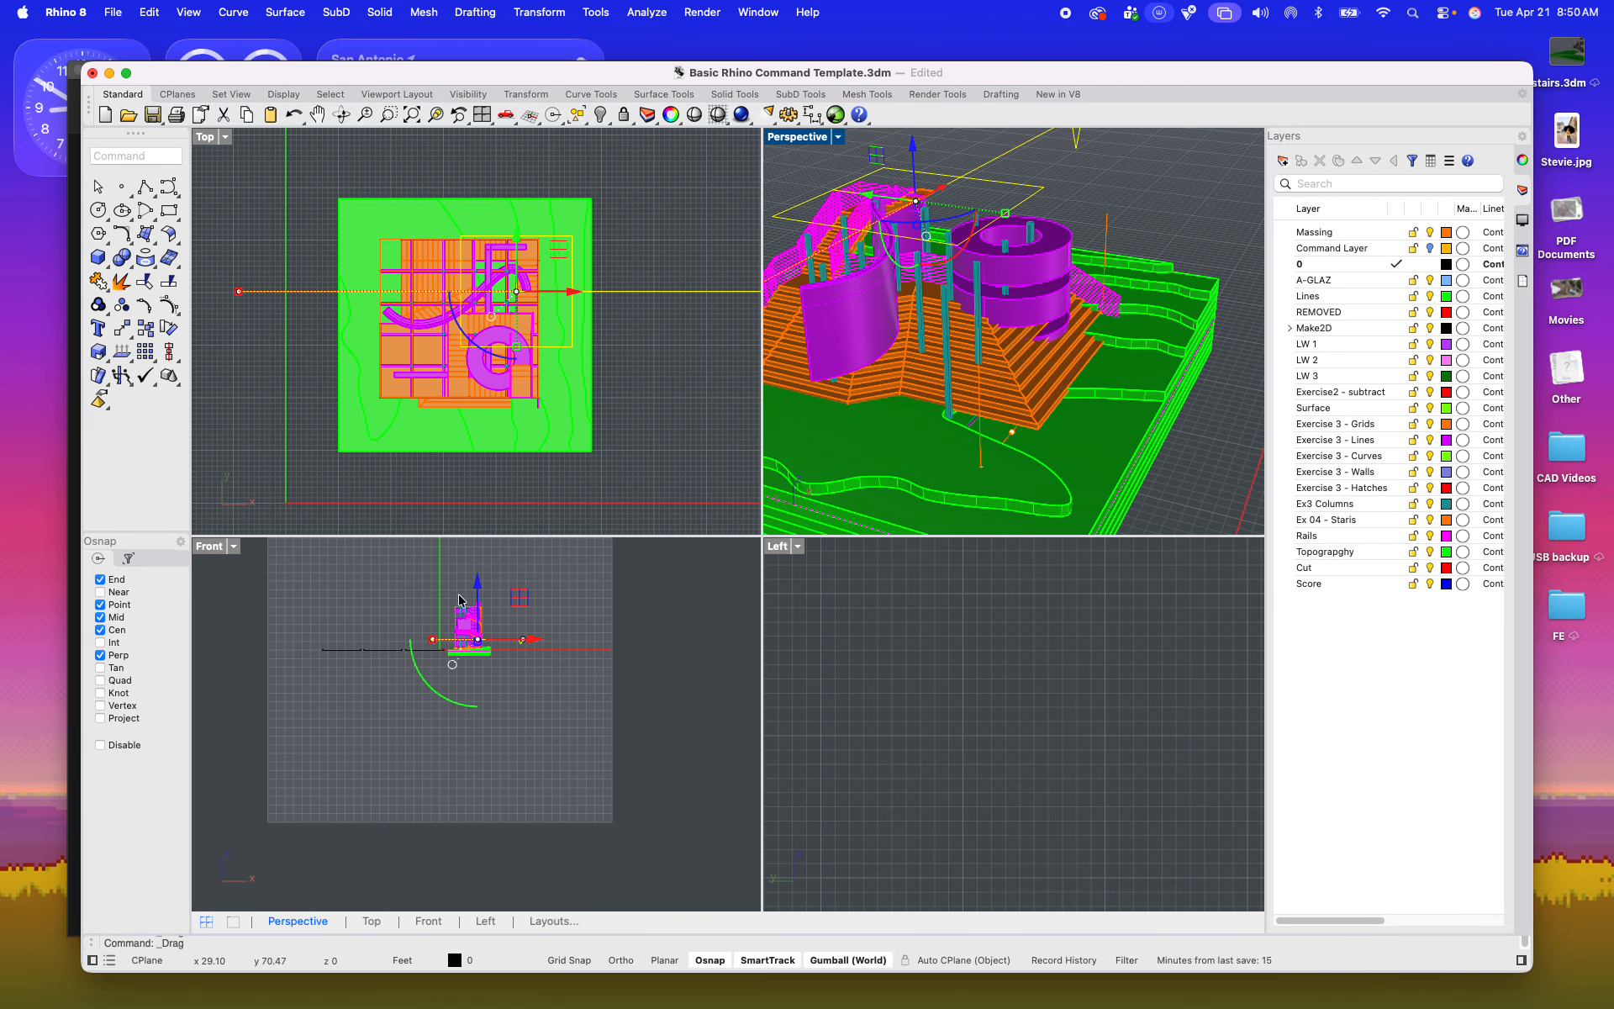
pyautogui.scroll(10, 460, 600)
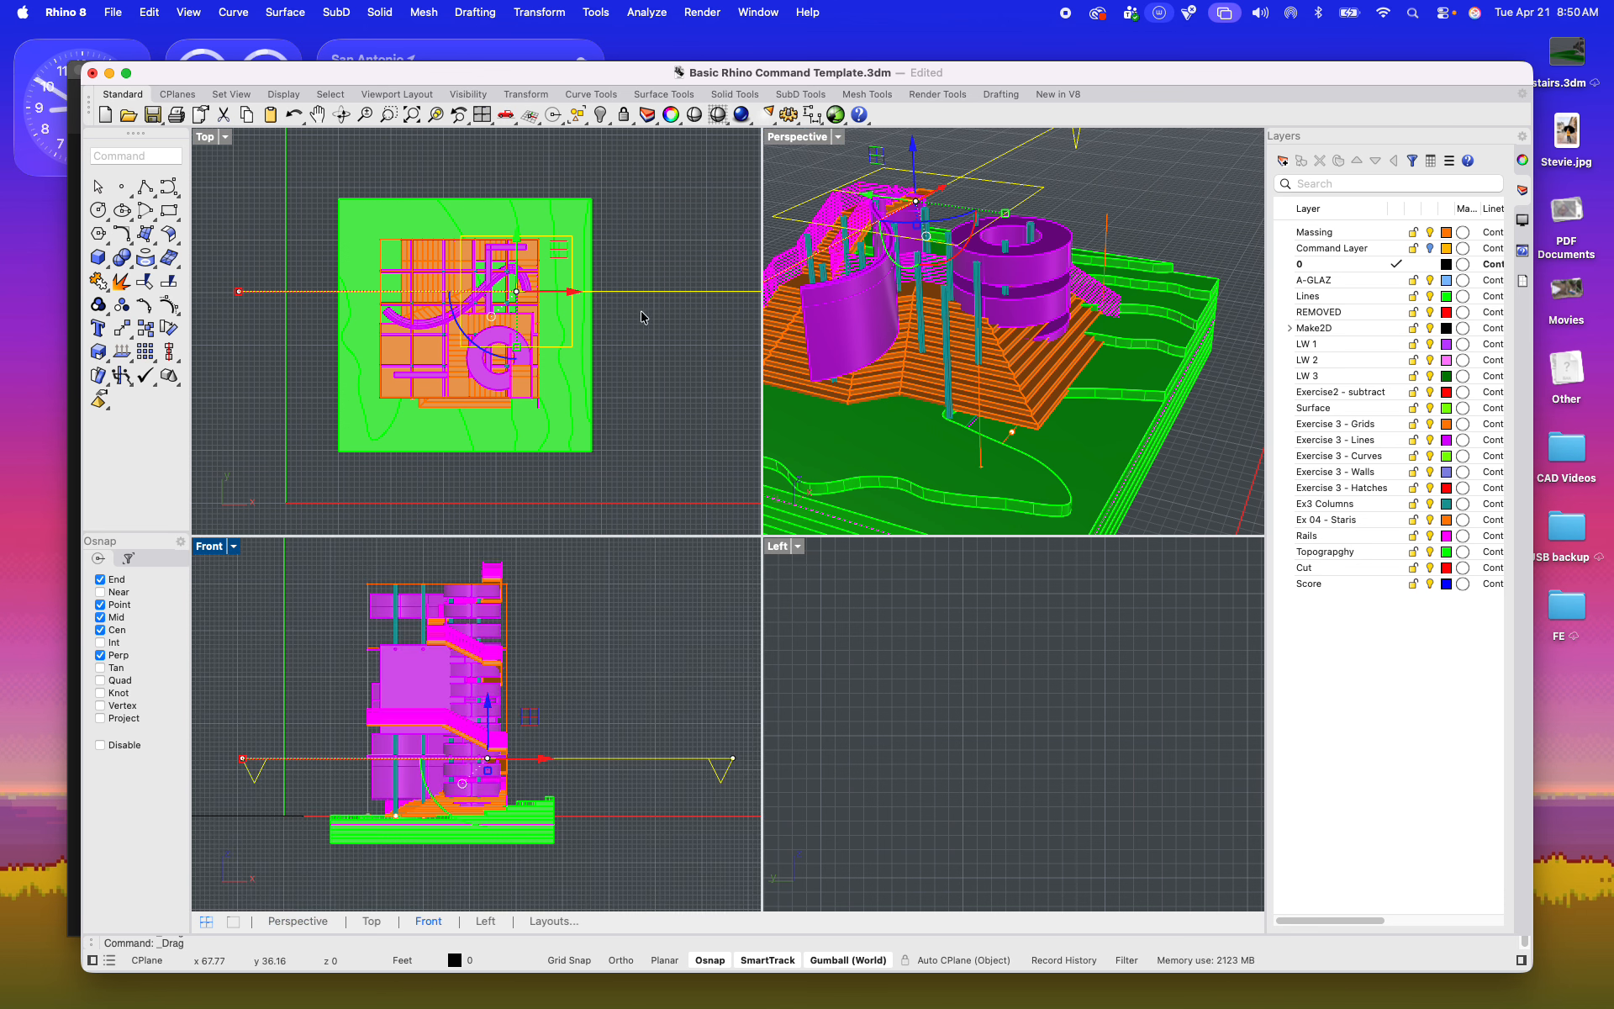
pyautogui.click(974, 182)
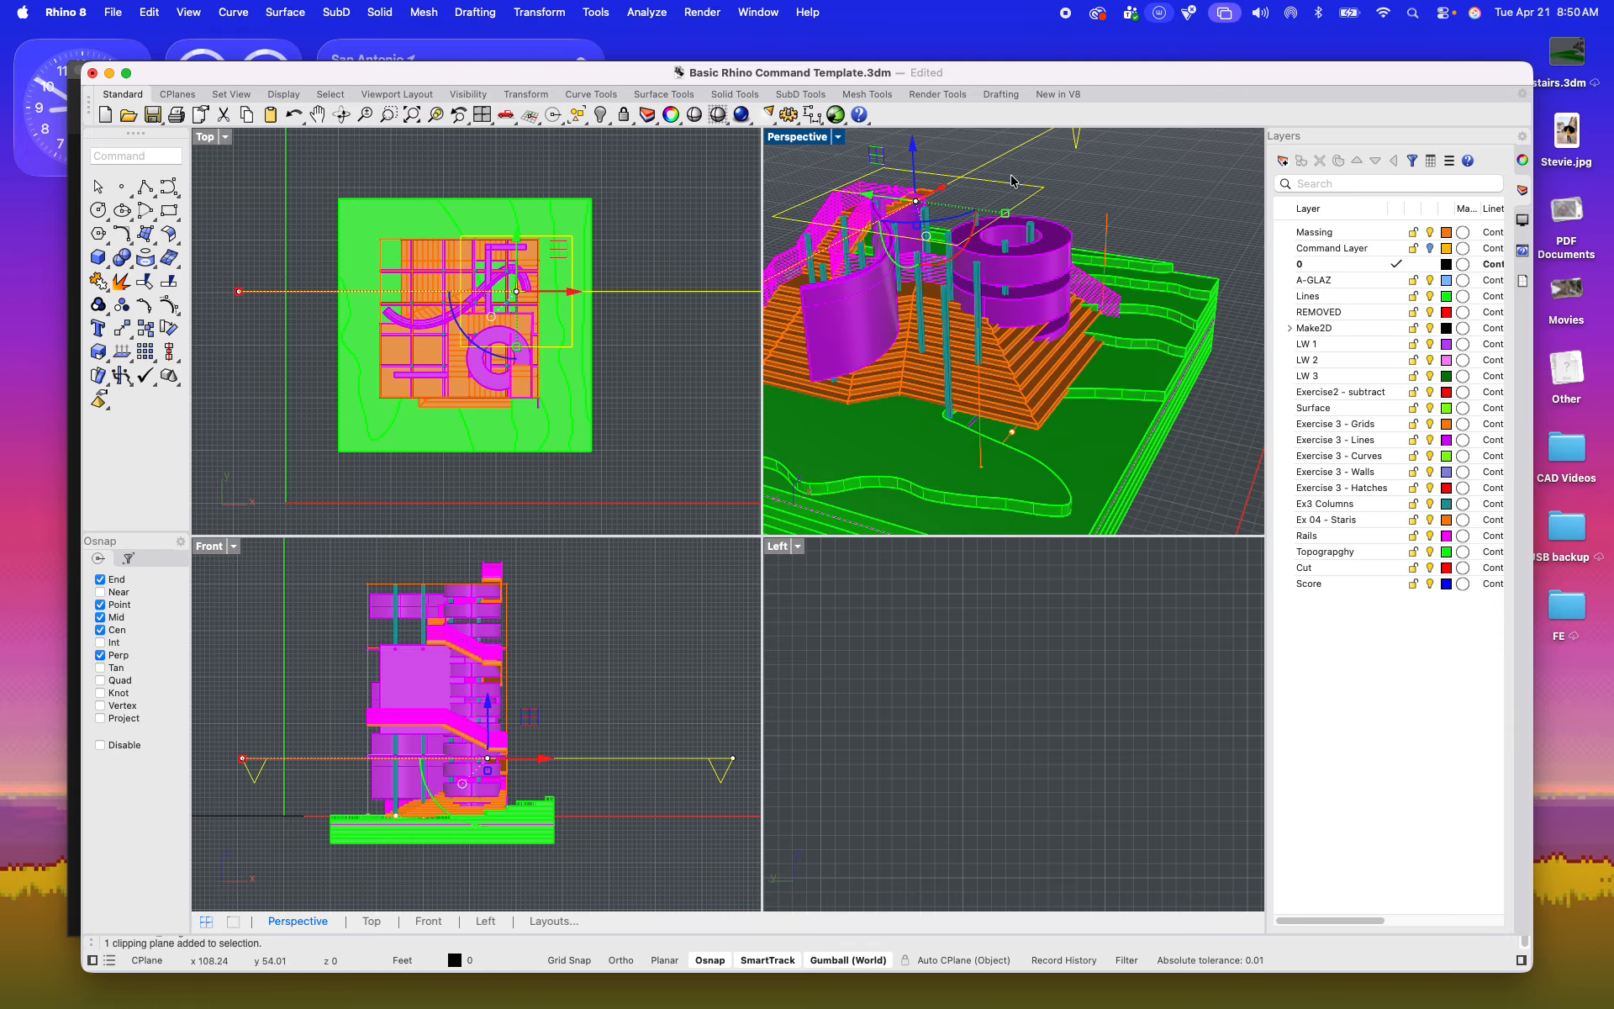
pyautogui.click(1521, 164)
pyautogui.click(1305, 501)
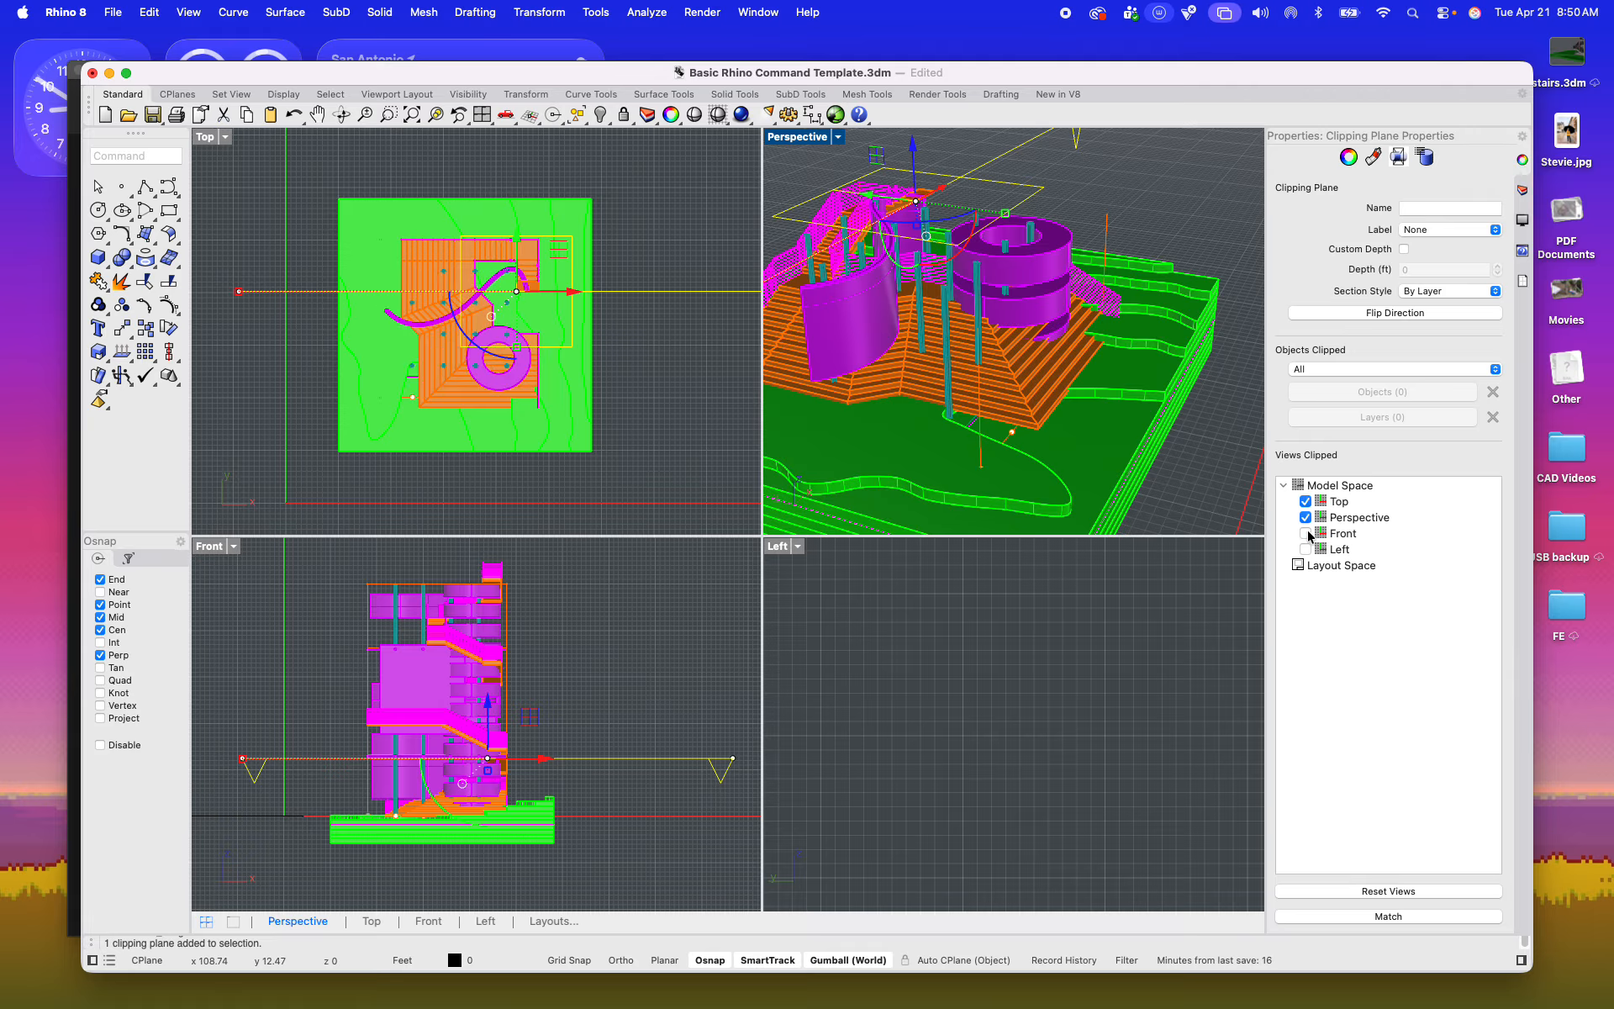
pyautogui.click(1305, 533)
pyautogui.click(1306, 549)
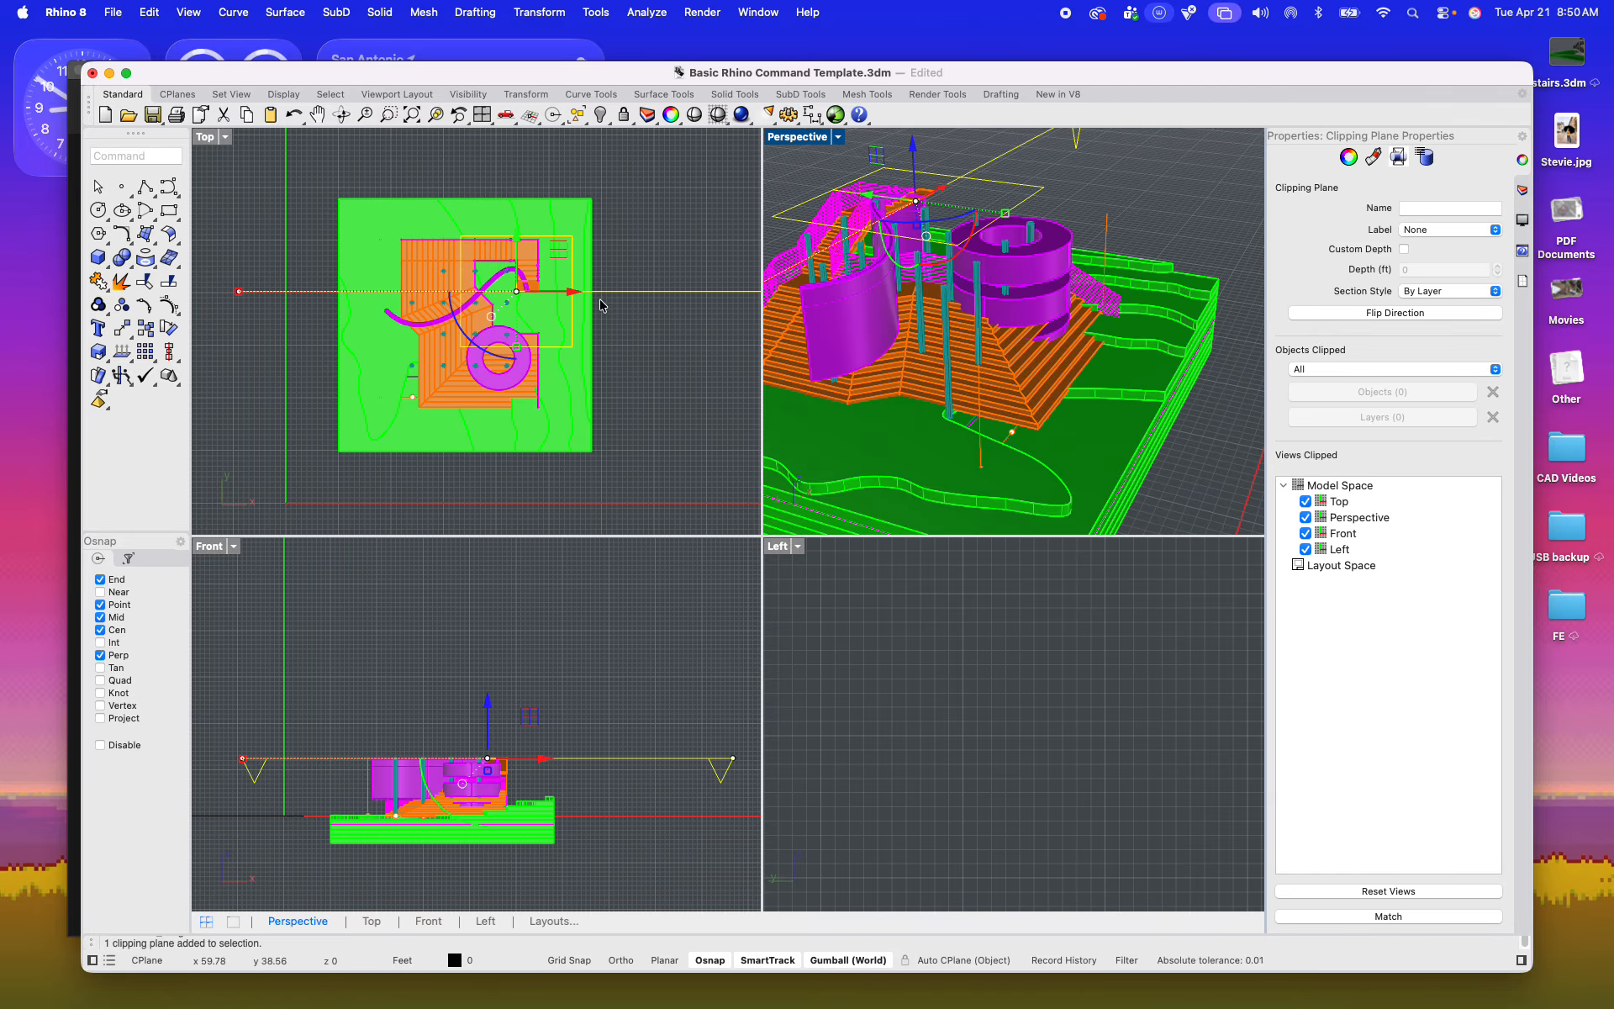
# Step: Generate a Make2D drawing of the whole clipped model using the Top view and View projection, maintaining source layers
pyautogui.click(309, 192)
pyautogui.moveTo(299, 183); pyautogui.dragTo(663, 501)
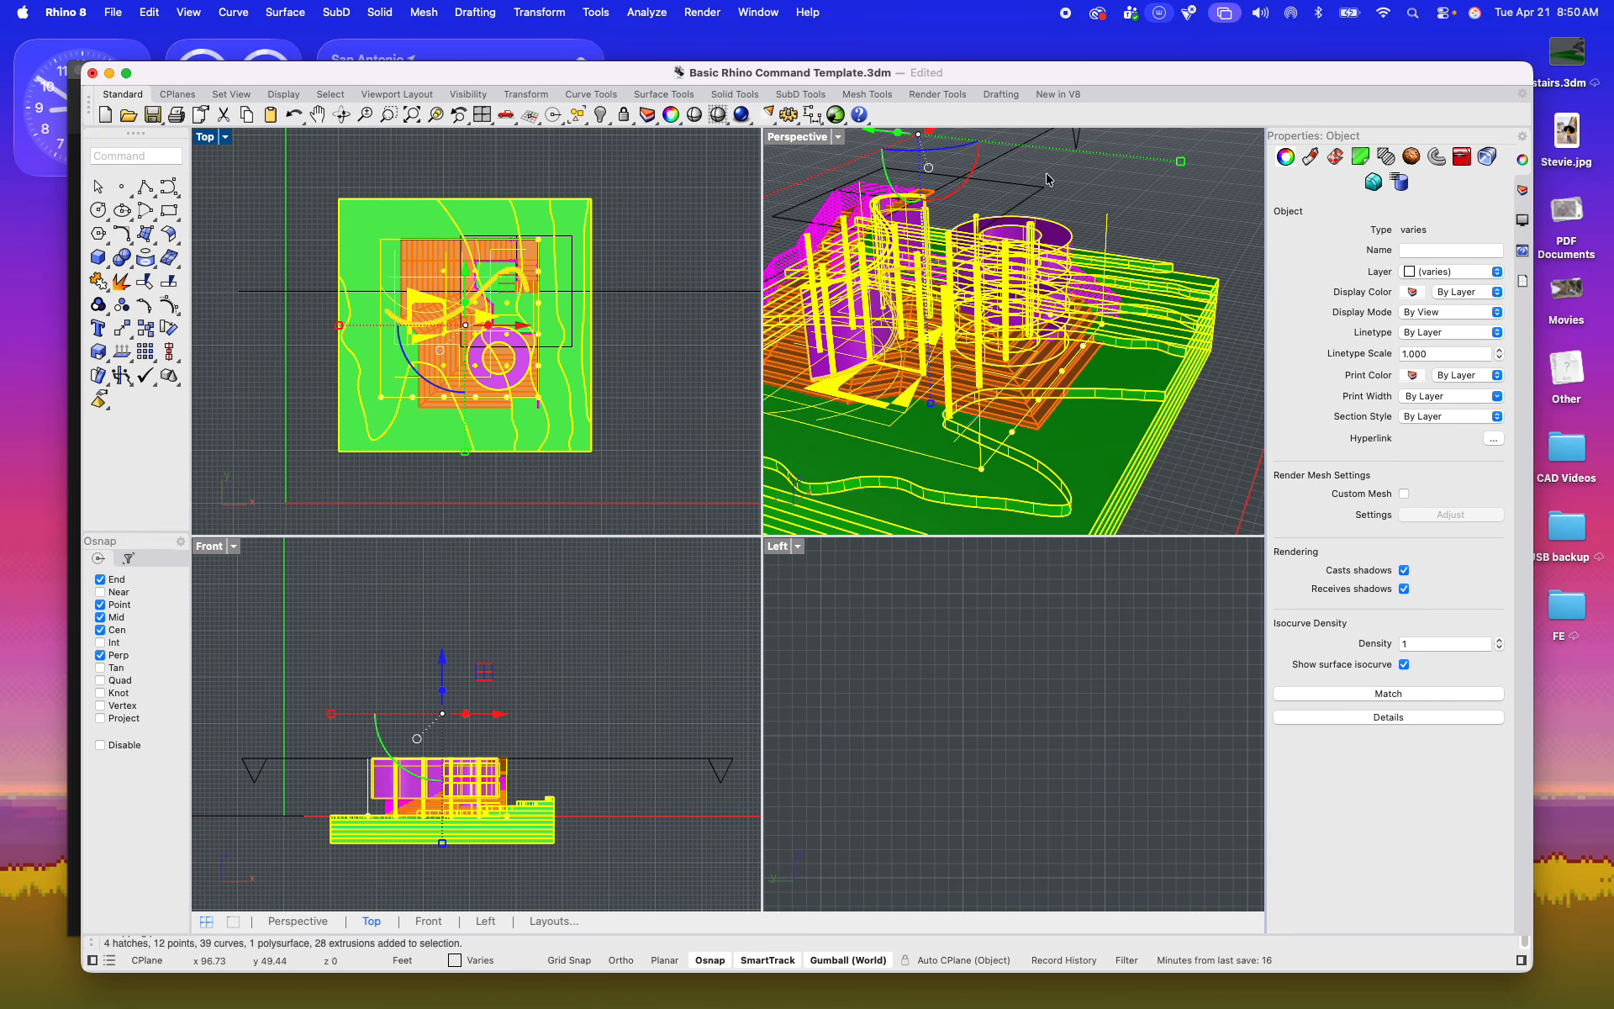
pyautogui.write('Make2D')
pyautogui.press('Return')
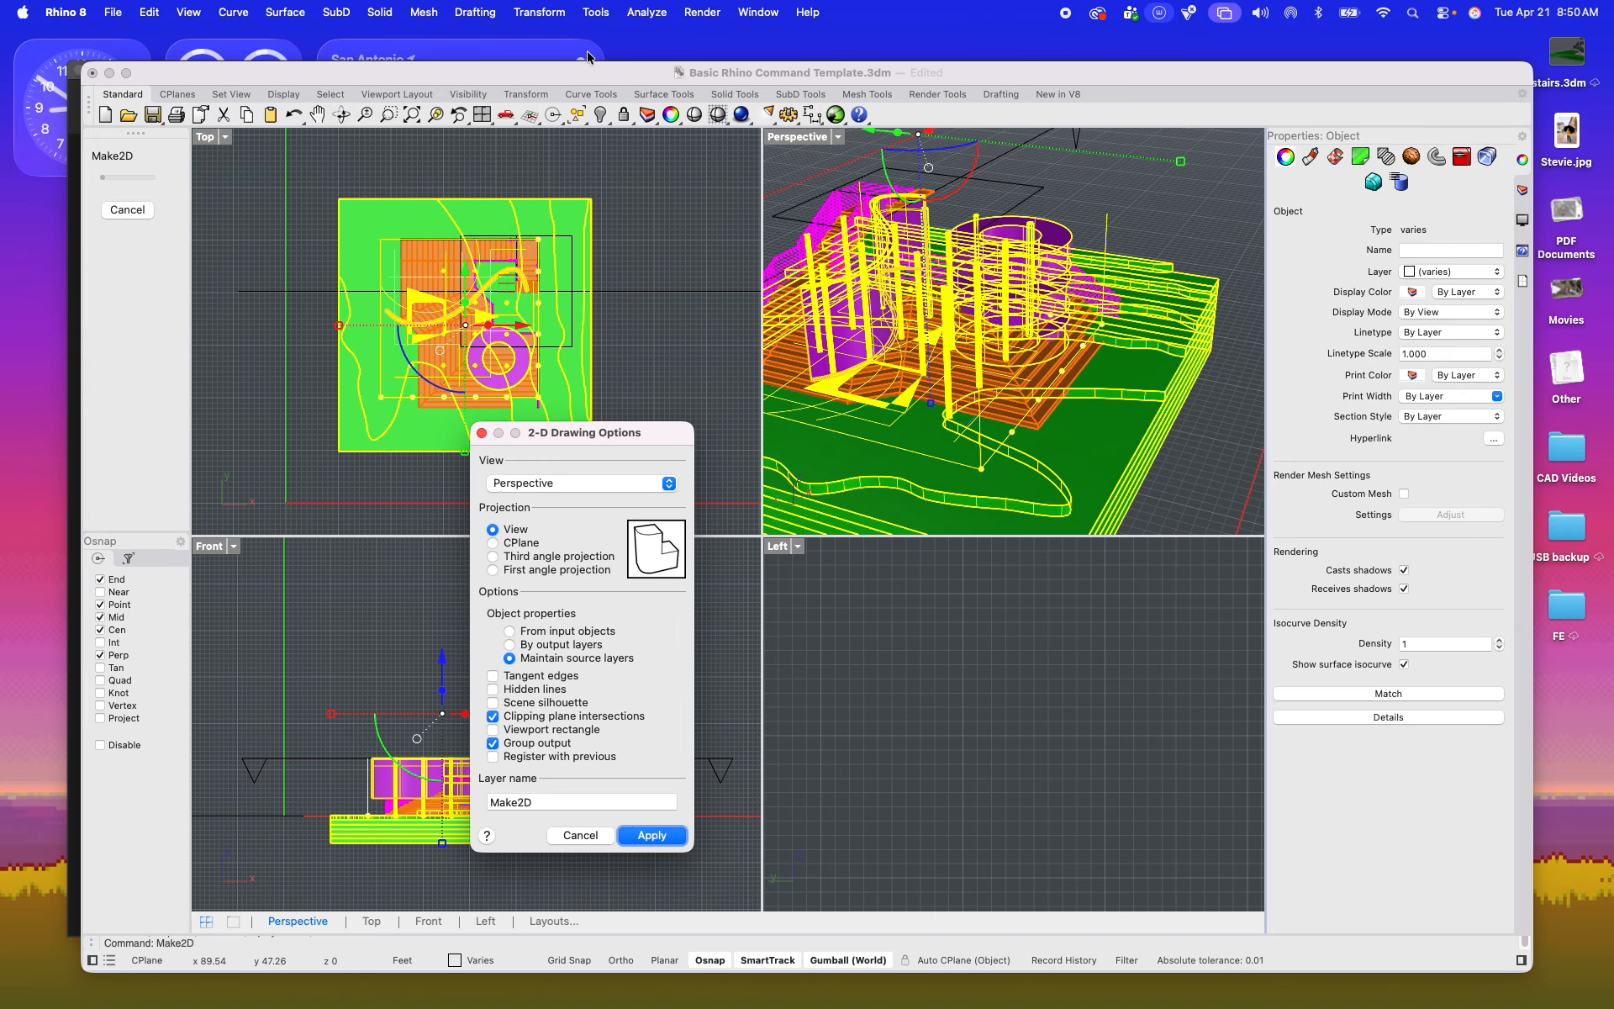
pyautogui.click(555, 483)
pyautogui.click(551, 501)
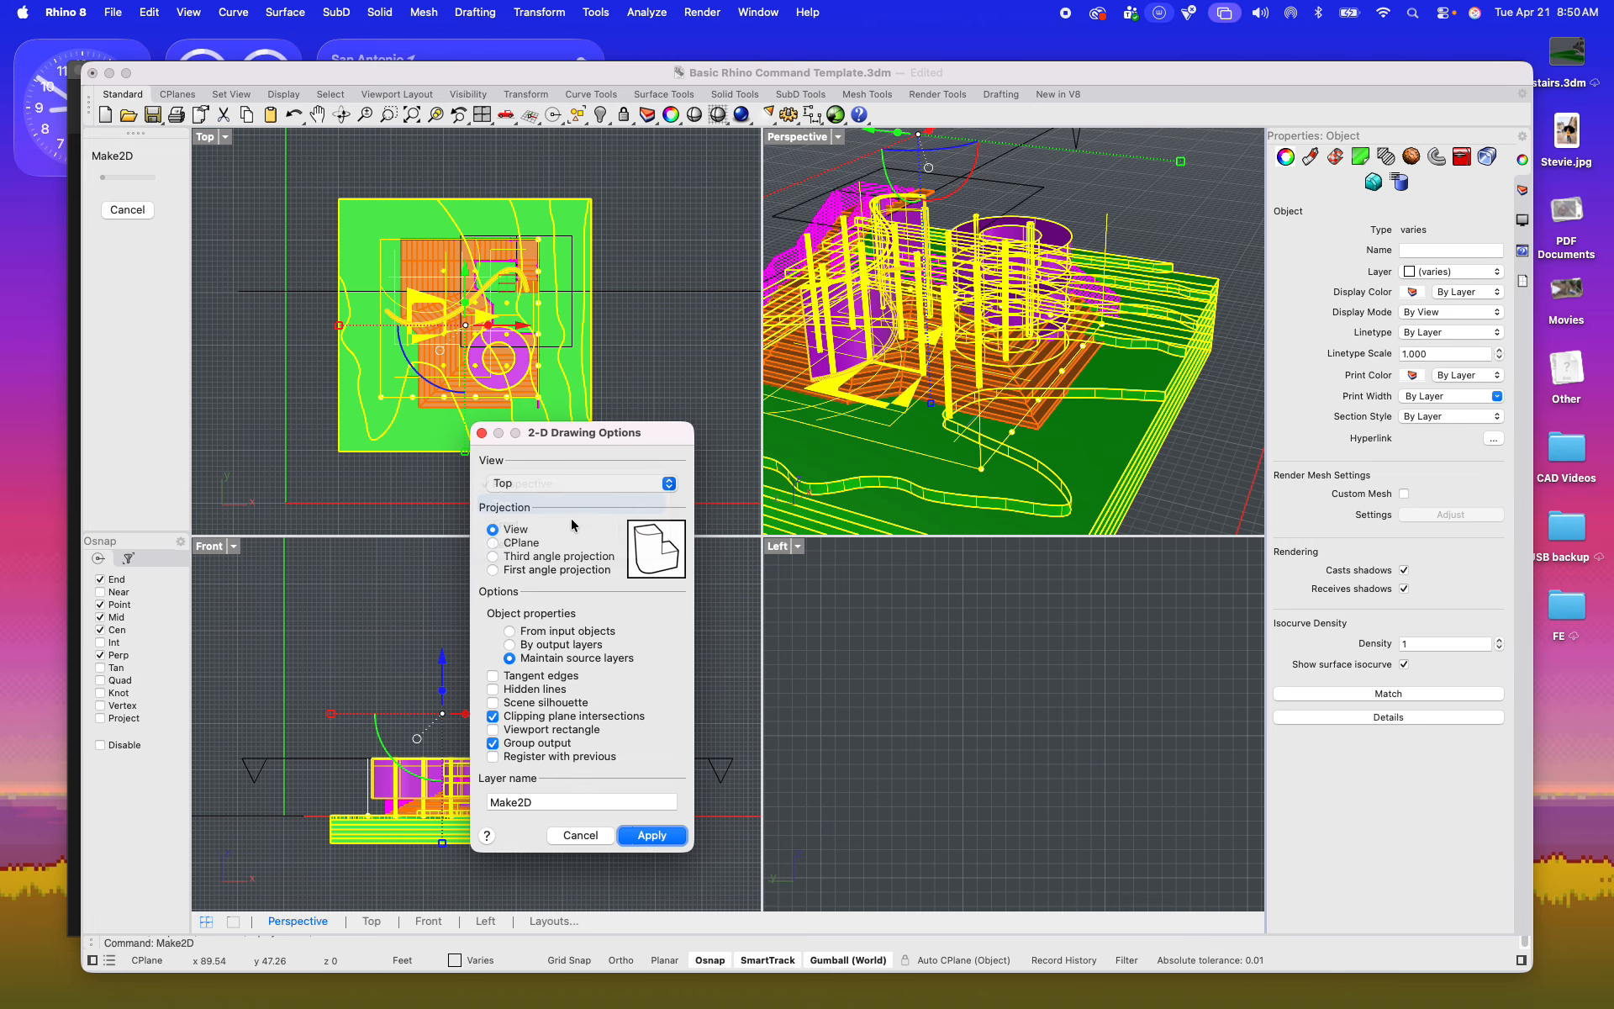
pyautogui.click(510, 659)
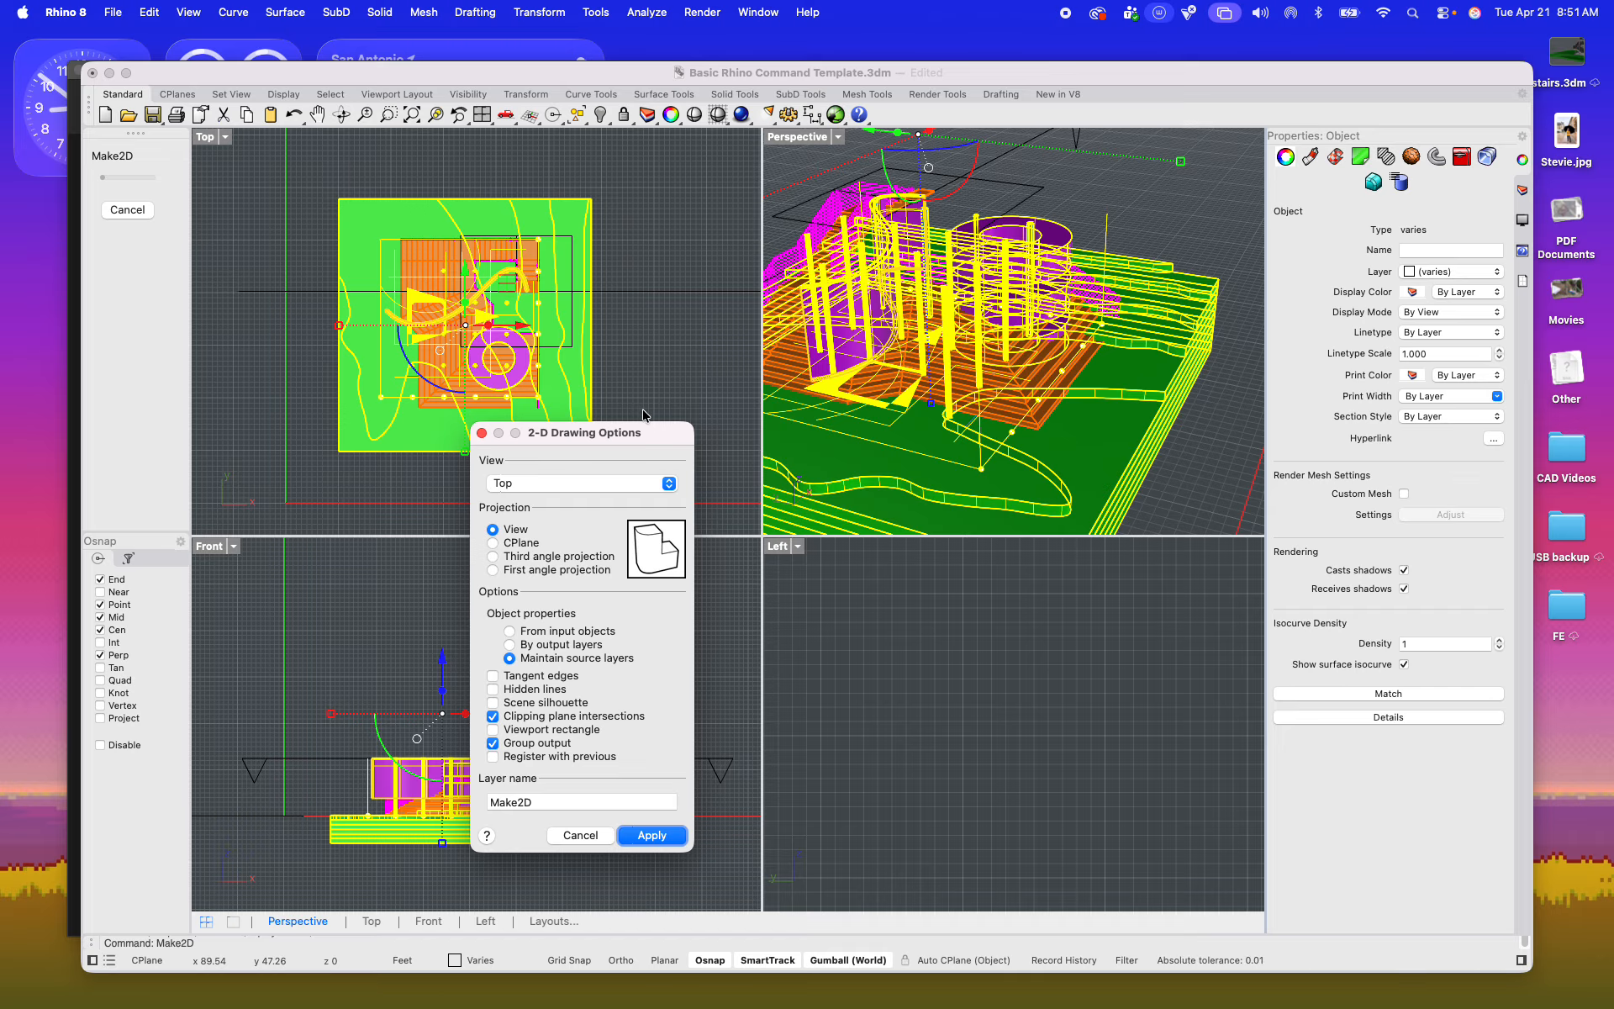
pyautogui.click(640, 838)
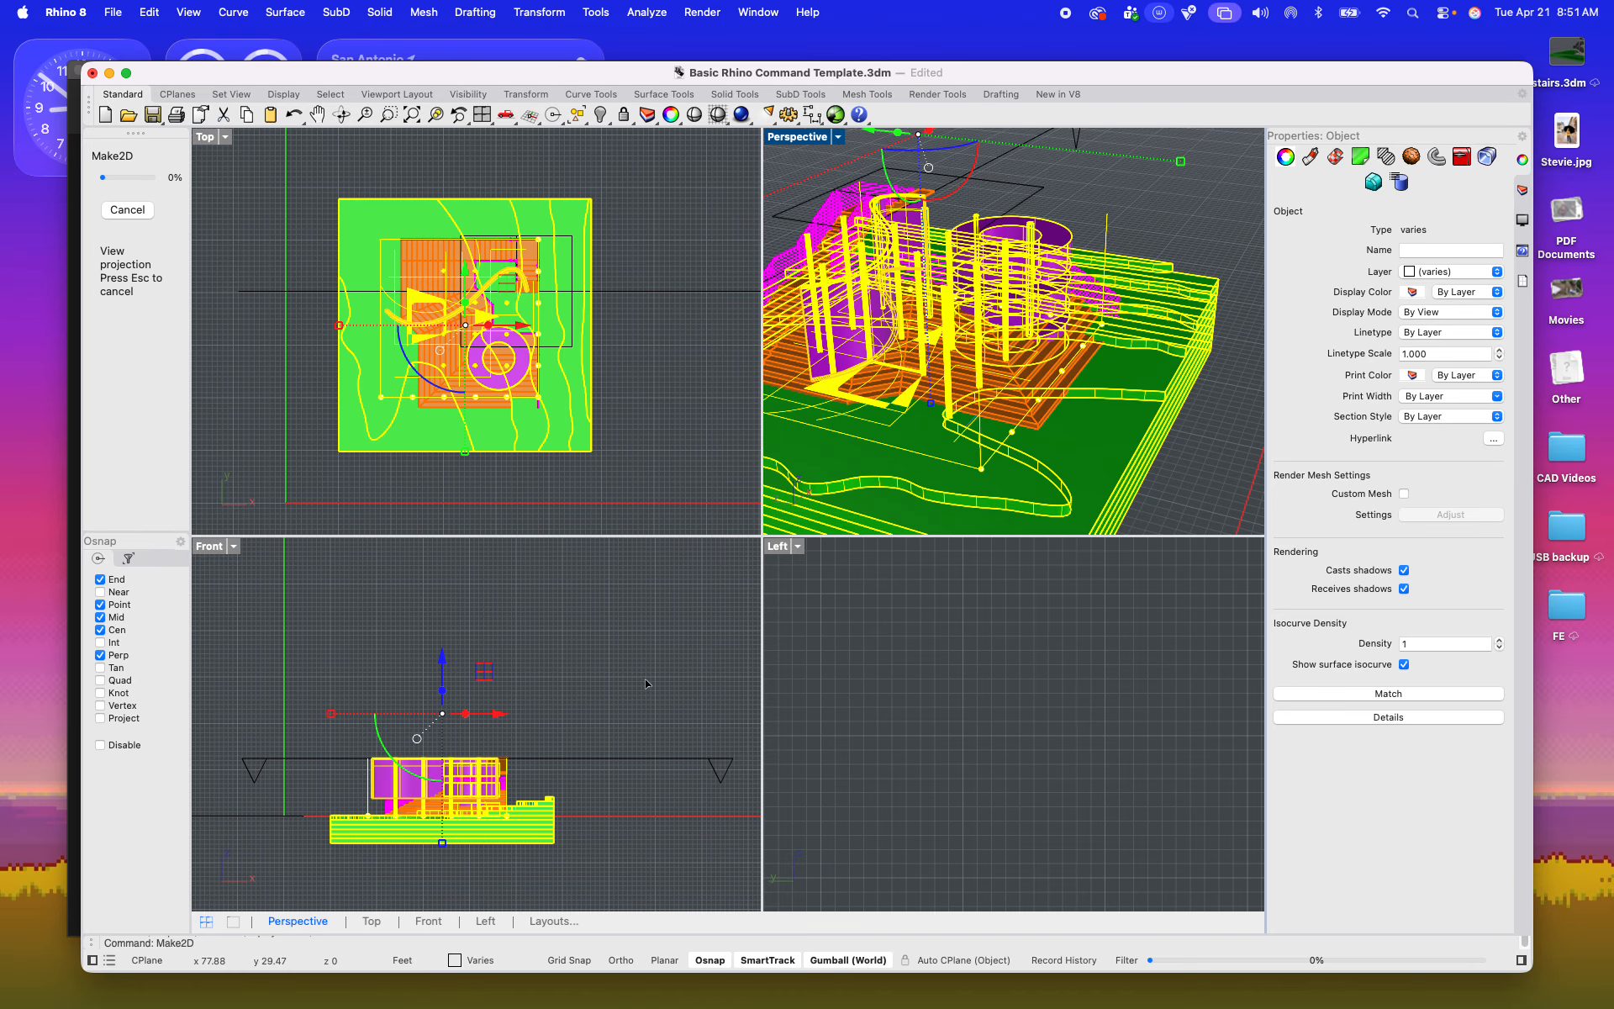
# Step: Move the generated 2D plan from beside the model onto sheet frame 1
pyautogui.scroll(-5, 613, 280)
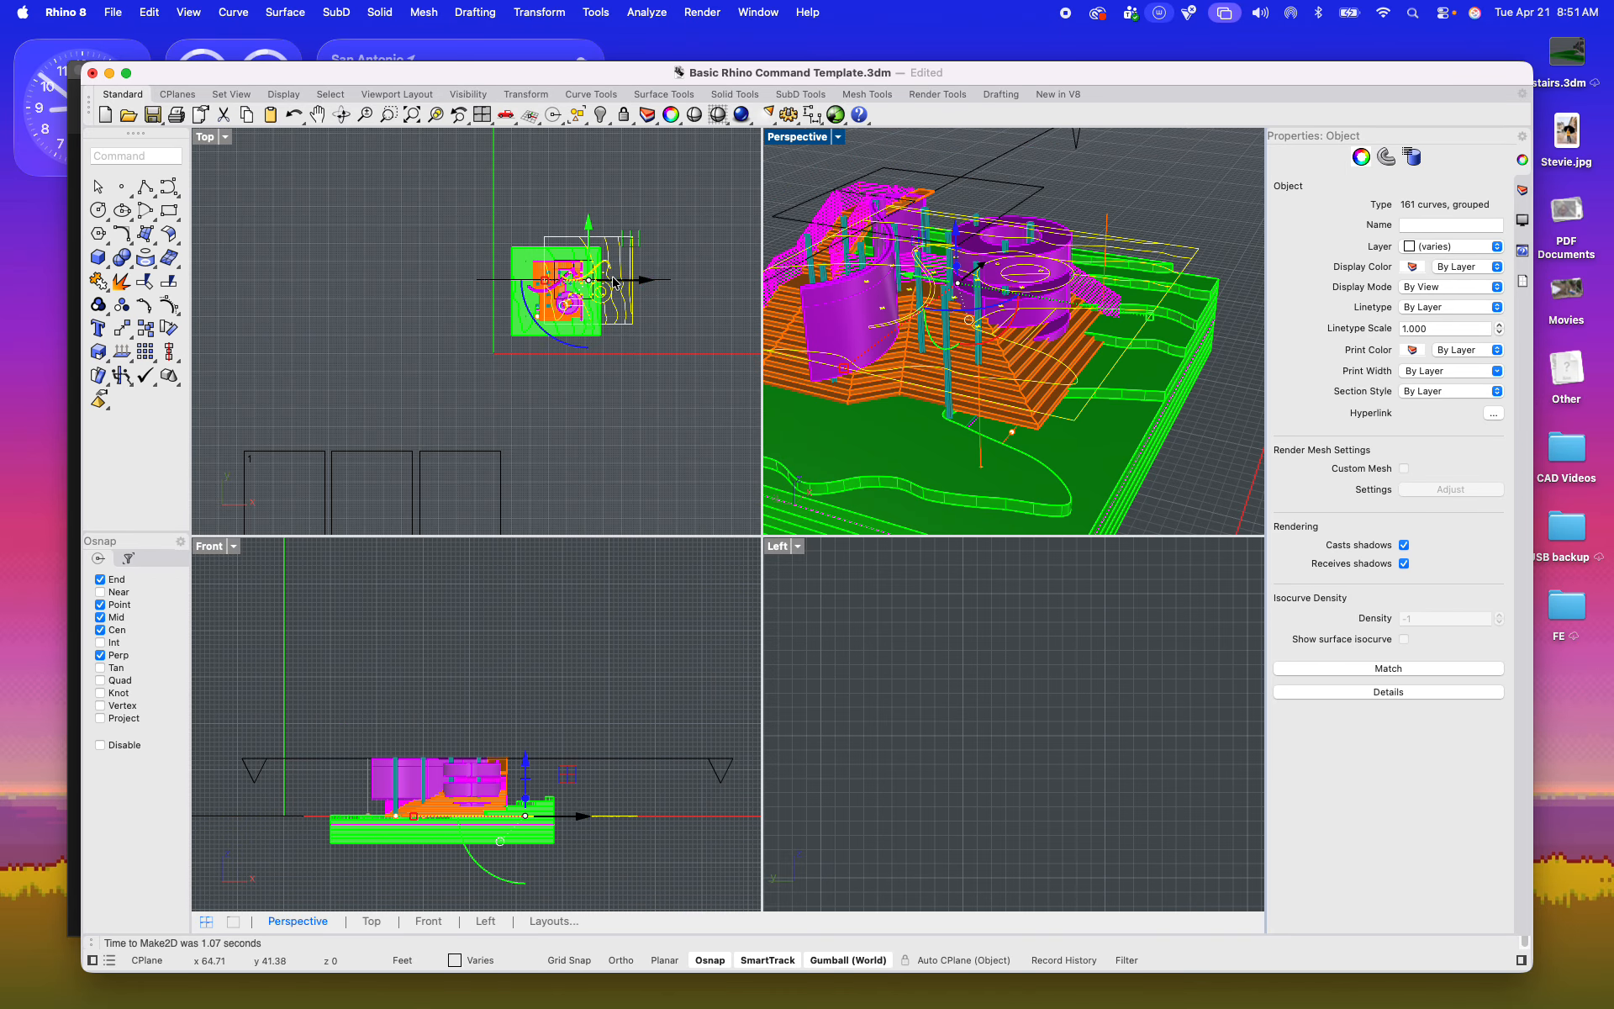
pyautogui.moveTo(613, 280); pyautogui.dragTo(565, 372)
pyautogui.scroll(-3, 541, 415)
pyautogui.scroll(8, 468, 515)
pyautogui.scroll(8, 487, 318)
pyautogui.scroll(-3, 565, 372)
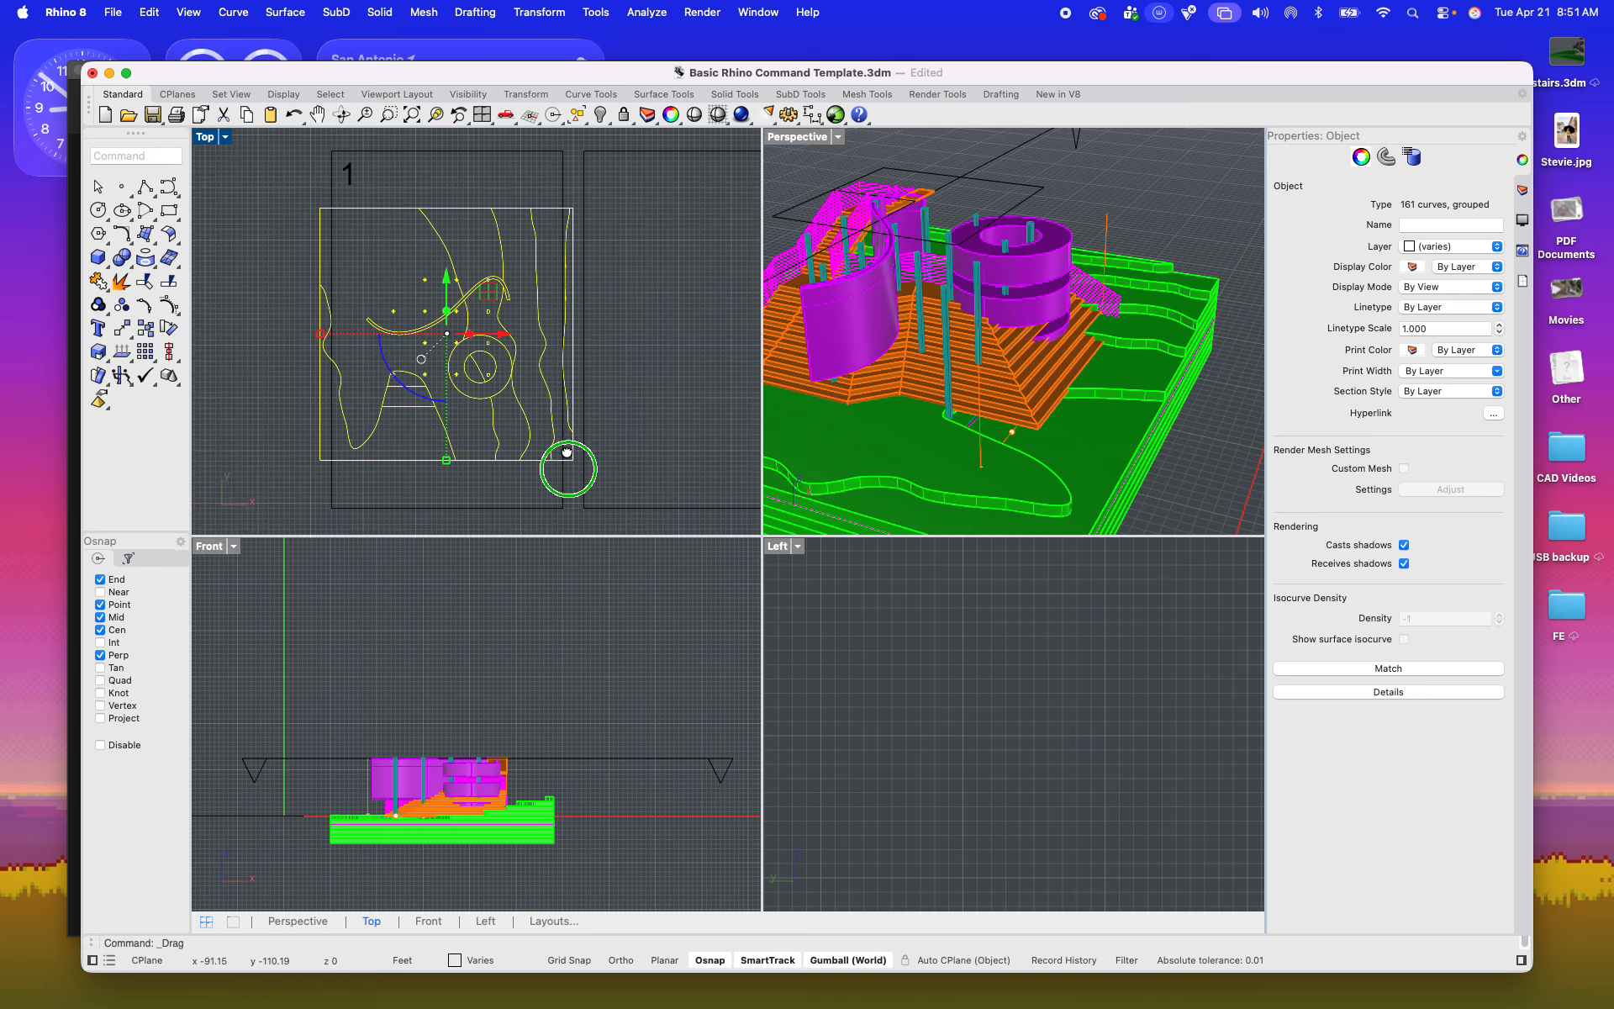
# Step: Examine the 2D plan on sheet frame 1 in the maximized Top viewport, checking its stairs, walls and columns
pyautogui.doubleClick(205, 138)
pyautogui.scroll(-3, 469, 364)
pyautogui.scroll(3, 685, 454)
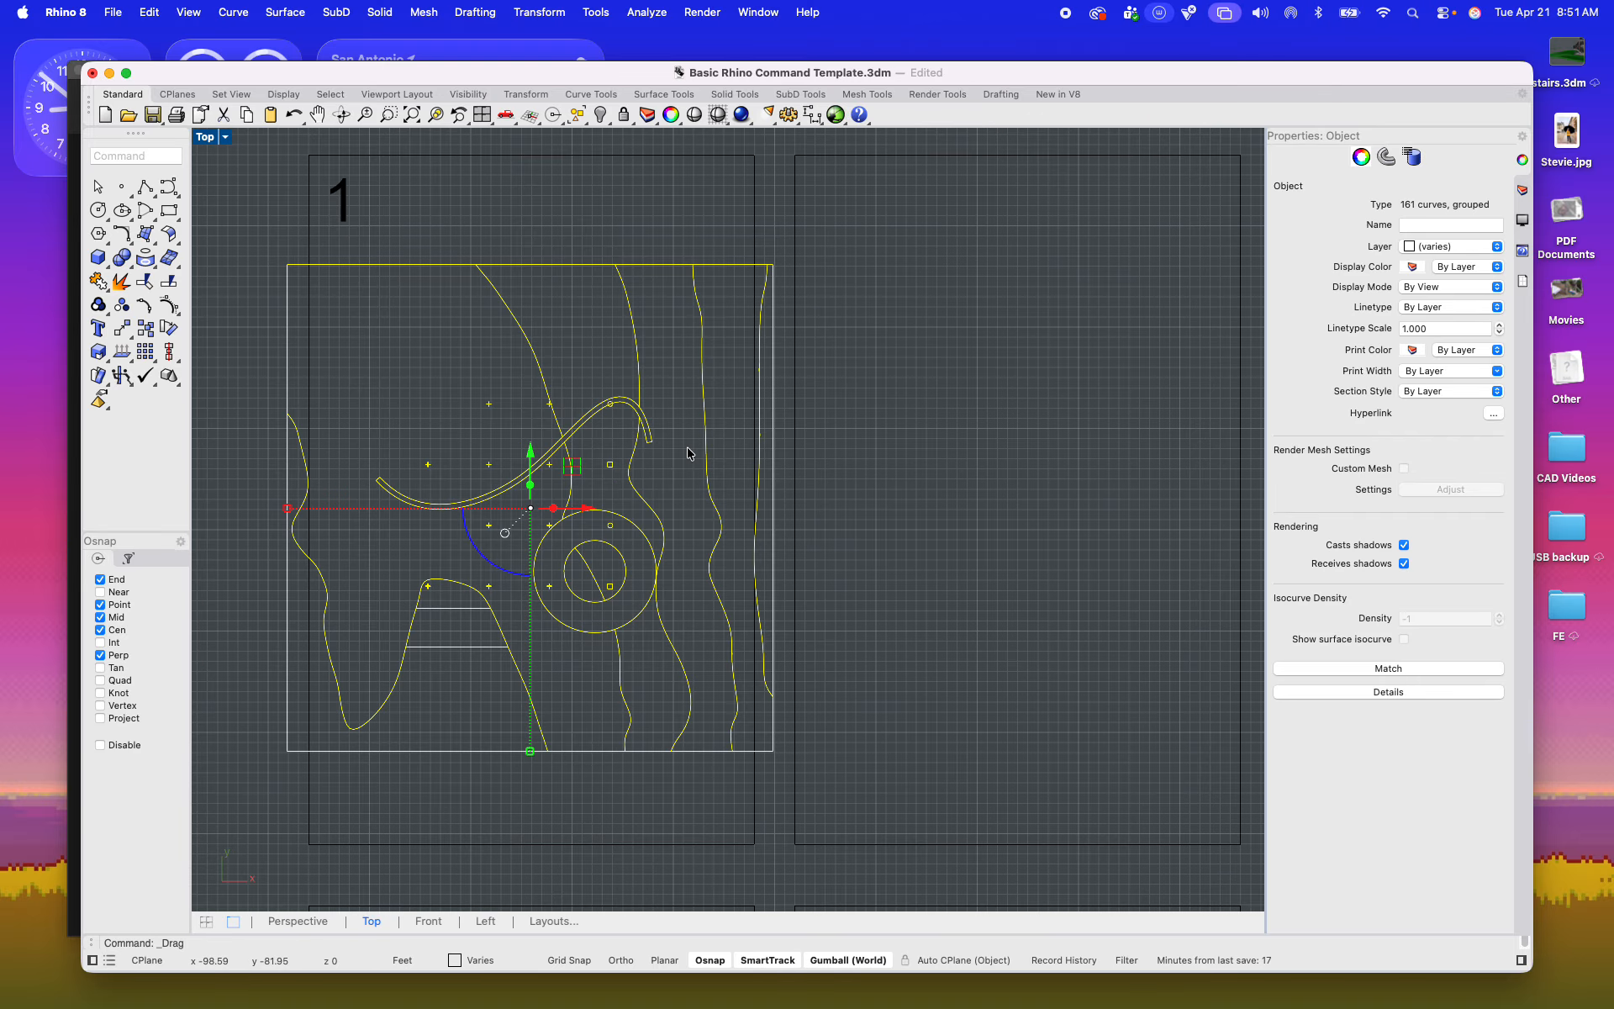
pyautogui.scroll(-3, 691, 460)
pyautogui.scroll(3, 701, 490)
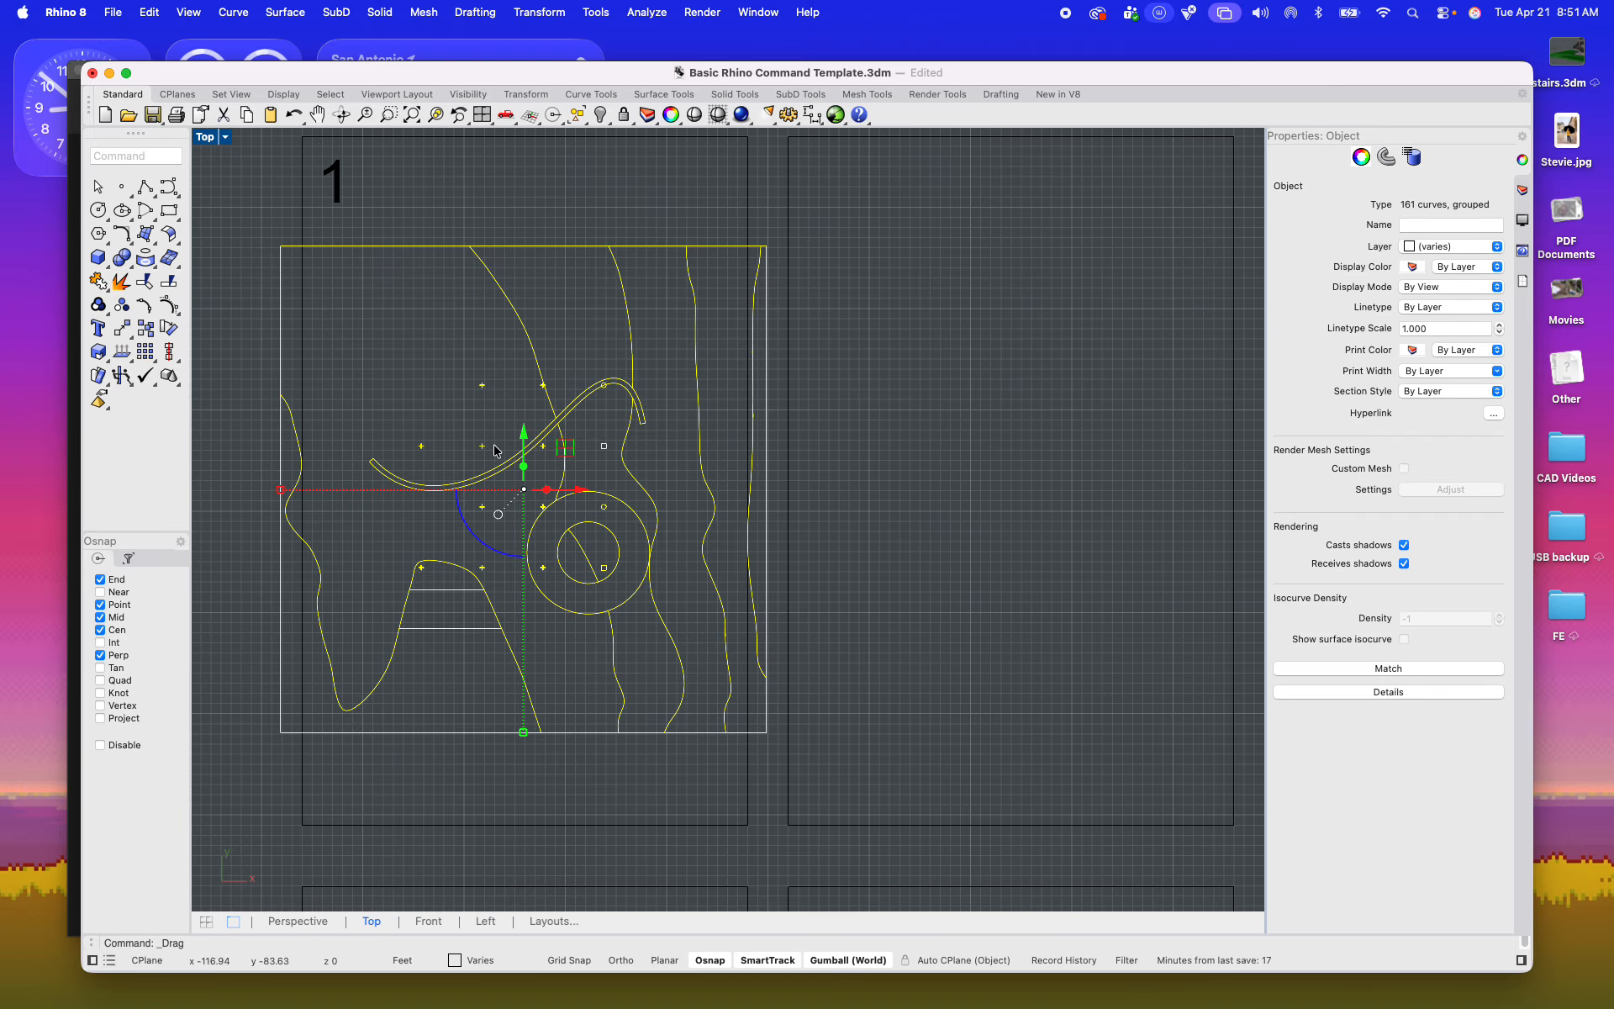
pyautogui.click(461, 392)
pyautogui.scroll(3, 496, 464)
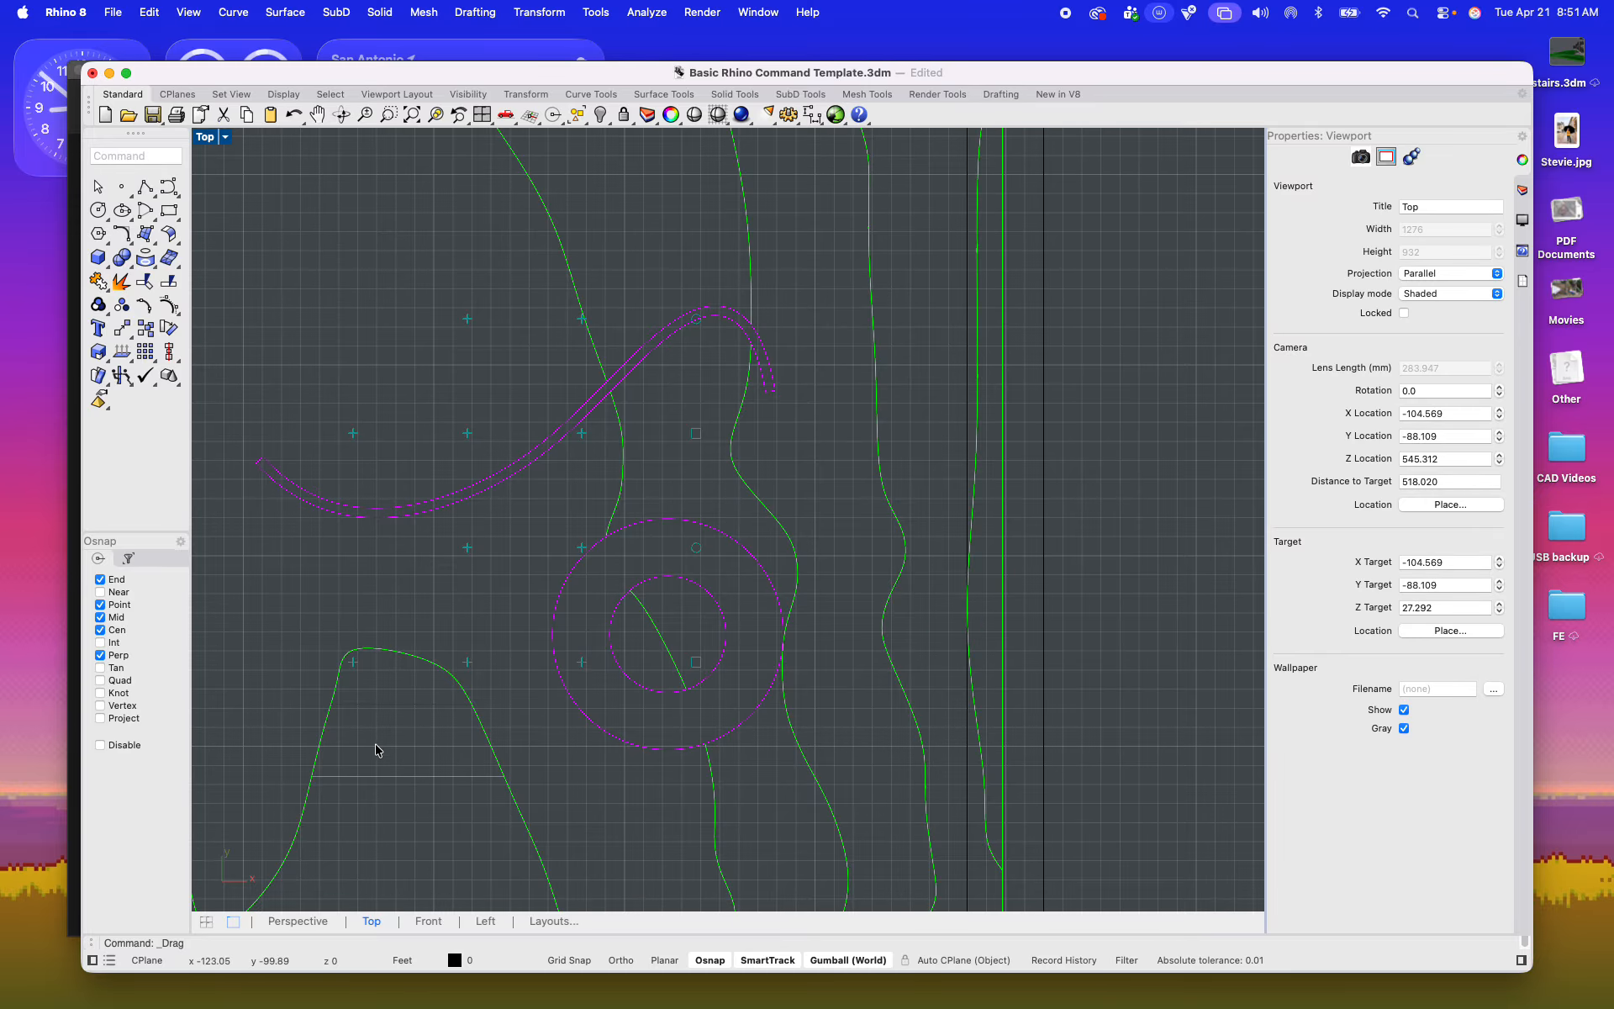
pyautogui.scroll(-10, 615, 457)
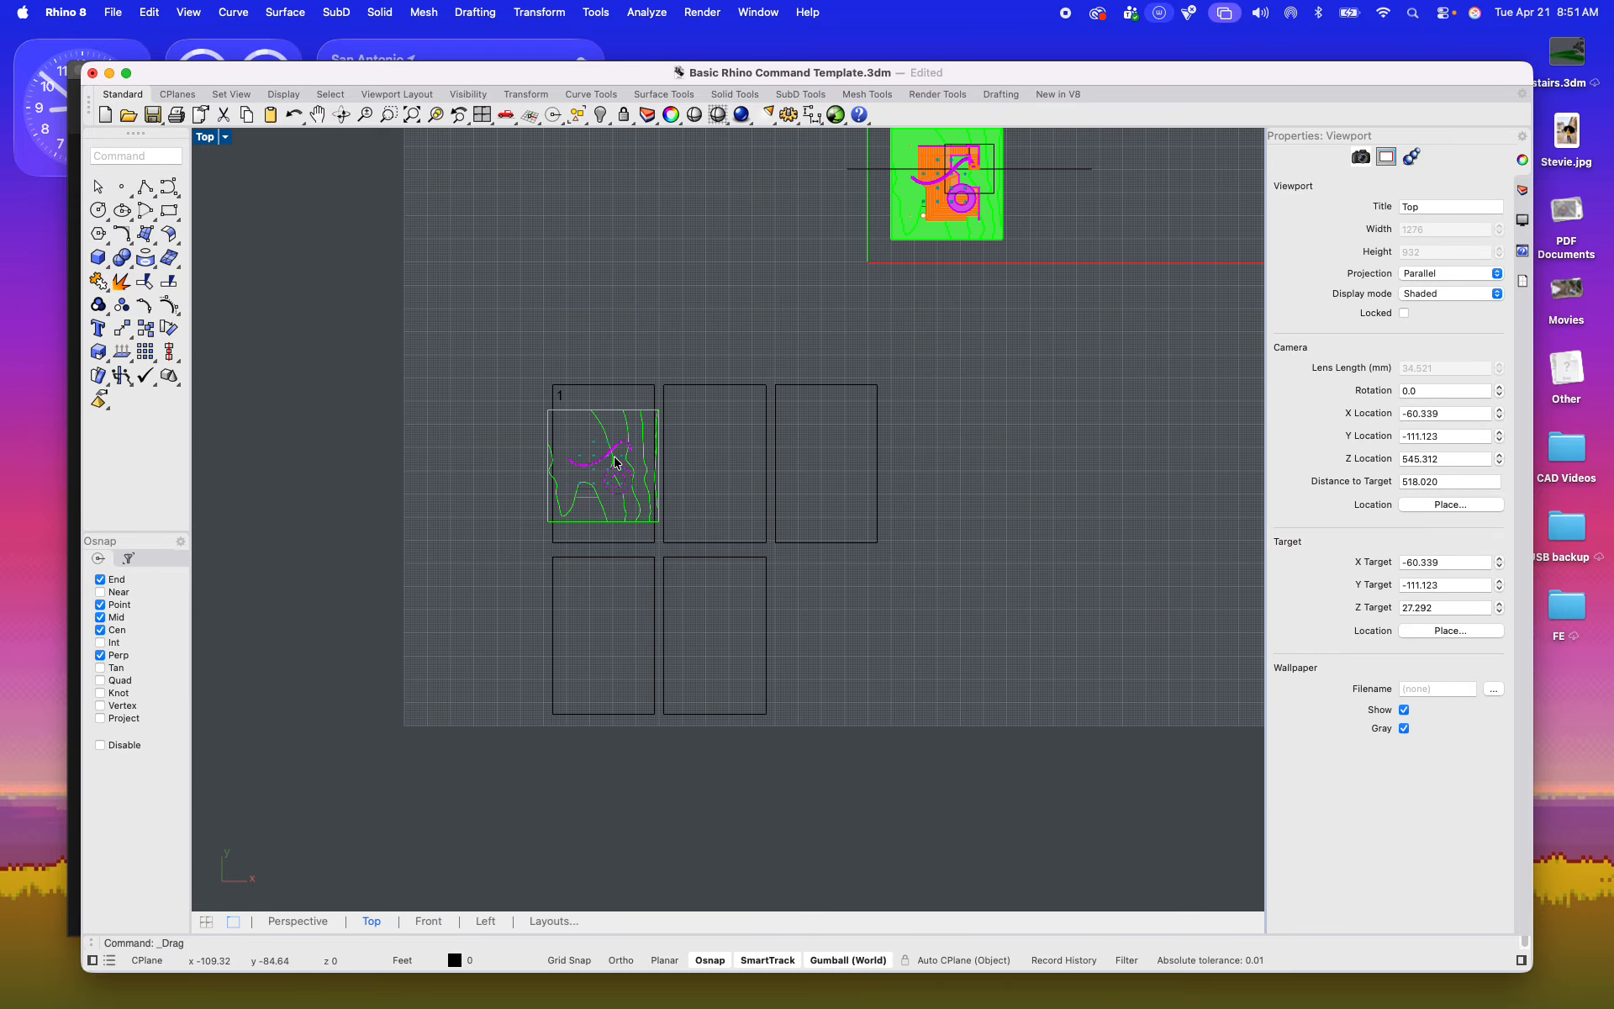
# Step: Ungroup the orange stair and deck geometry of the 3D model
pyautogui.moveTo(900, 273); pyautogui.dragTo(790, 430, button='right')
pyautogui.scroll(6, 829, 351)
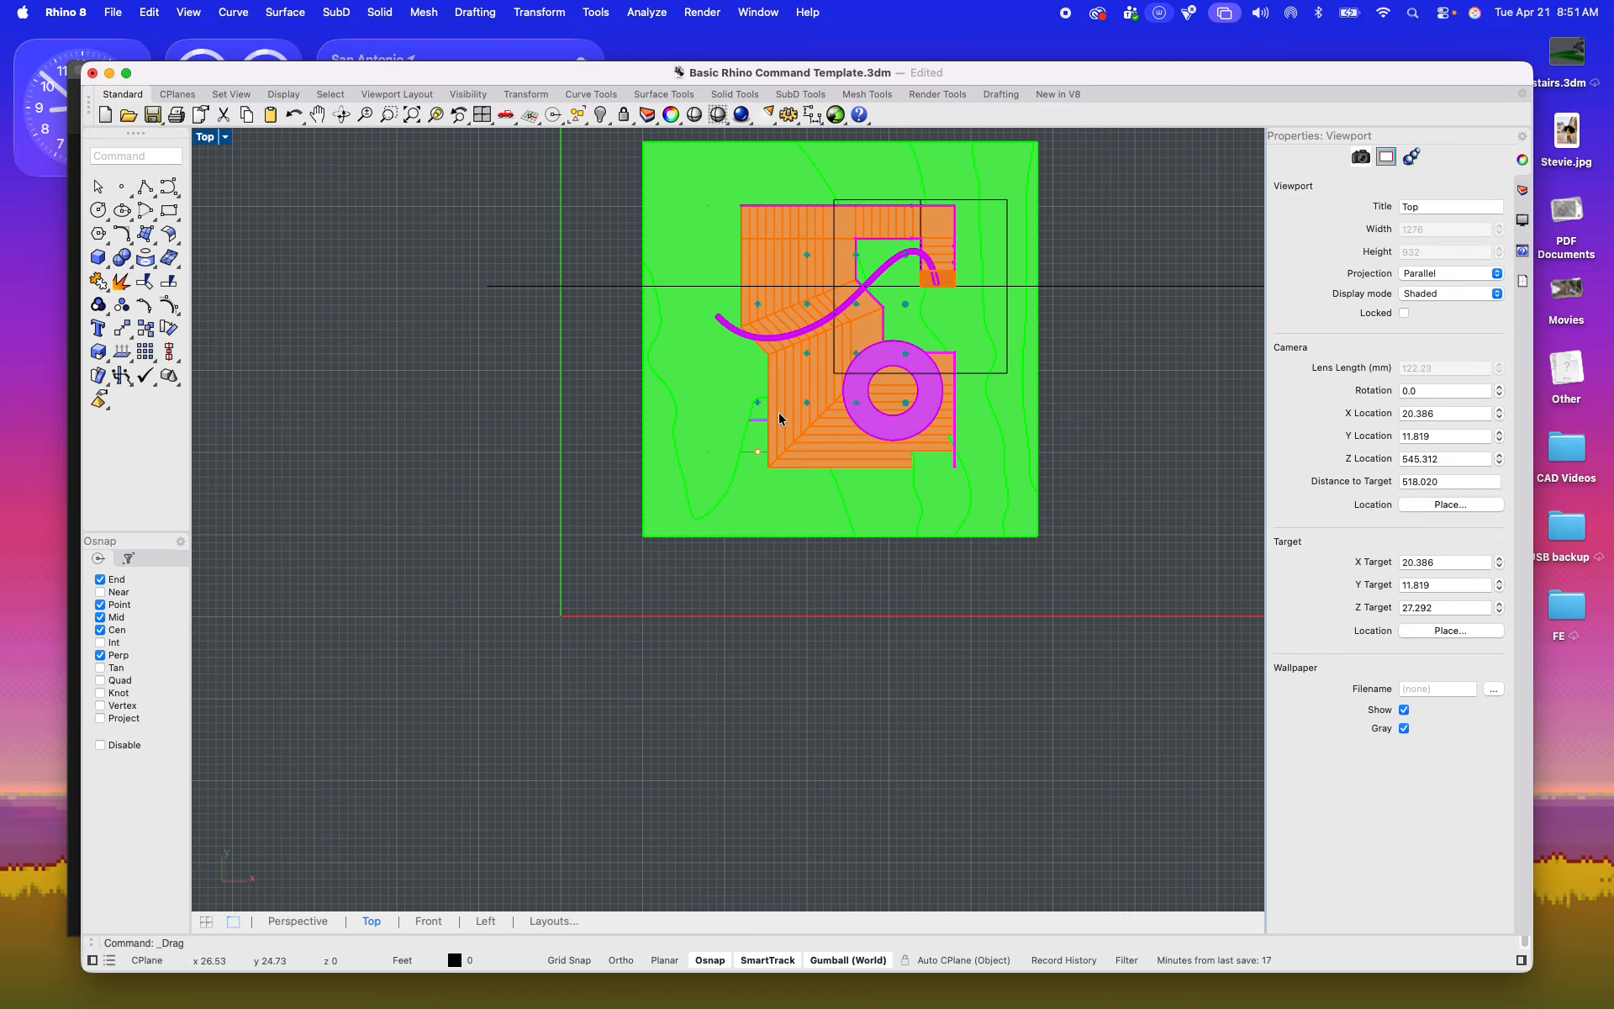
pyautogui.click(781, 418)
pyautogui.scroll(3, 795, 421)
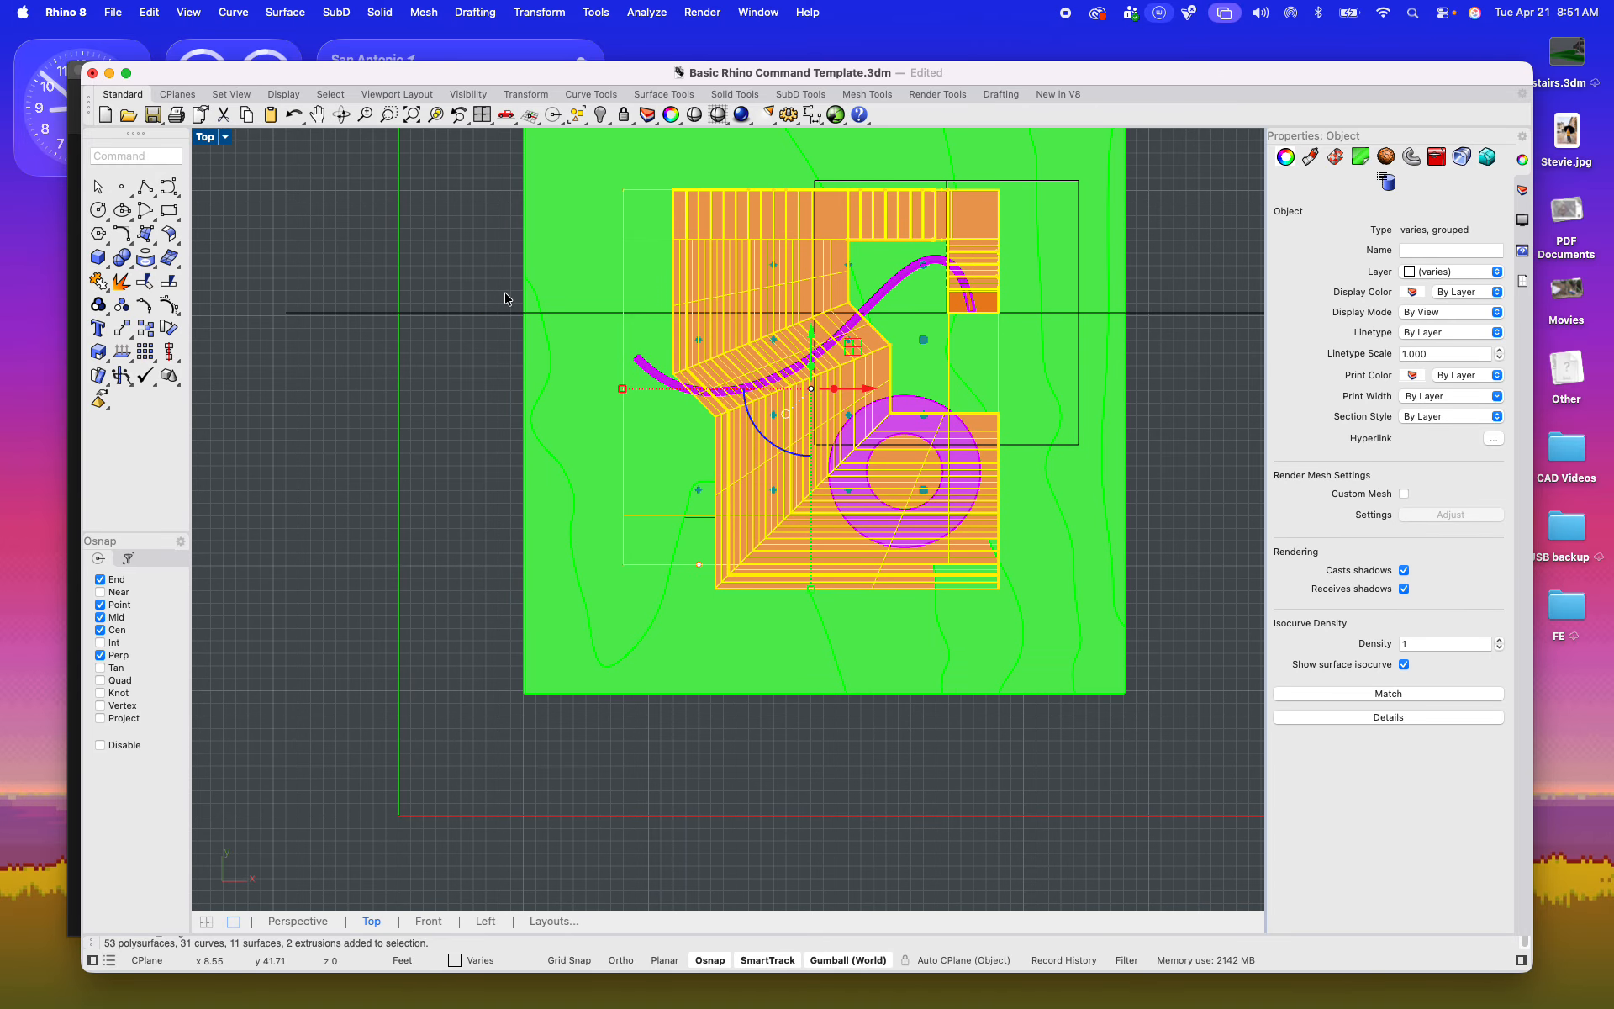
pyautogui.write('Ungroup')
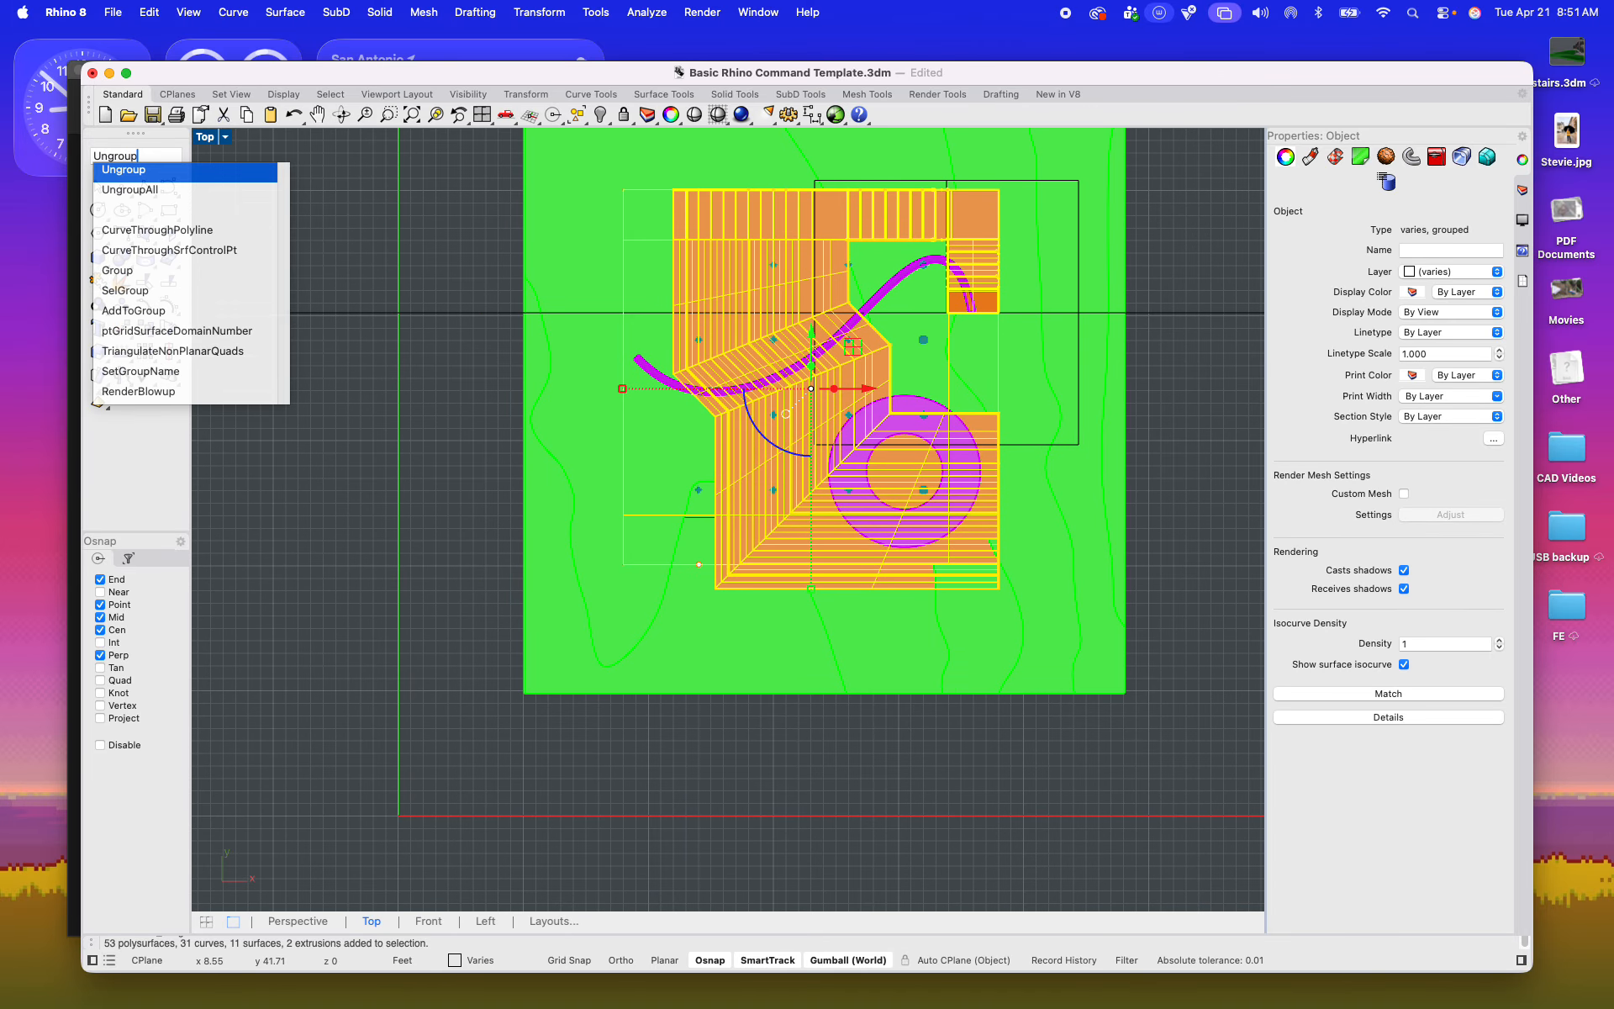
pyautogui.press('Return')
# Step: Delete the first 2D plan from sheet frame 1
pyautogui.scroll(-6, 627, 437)
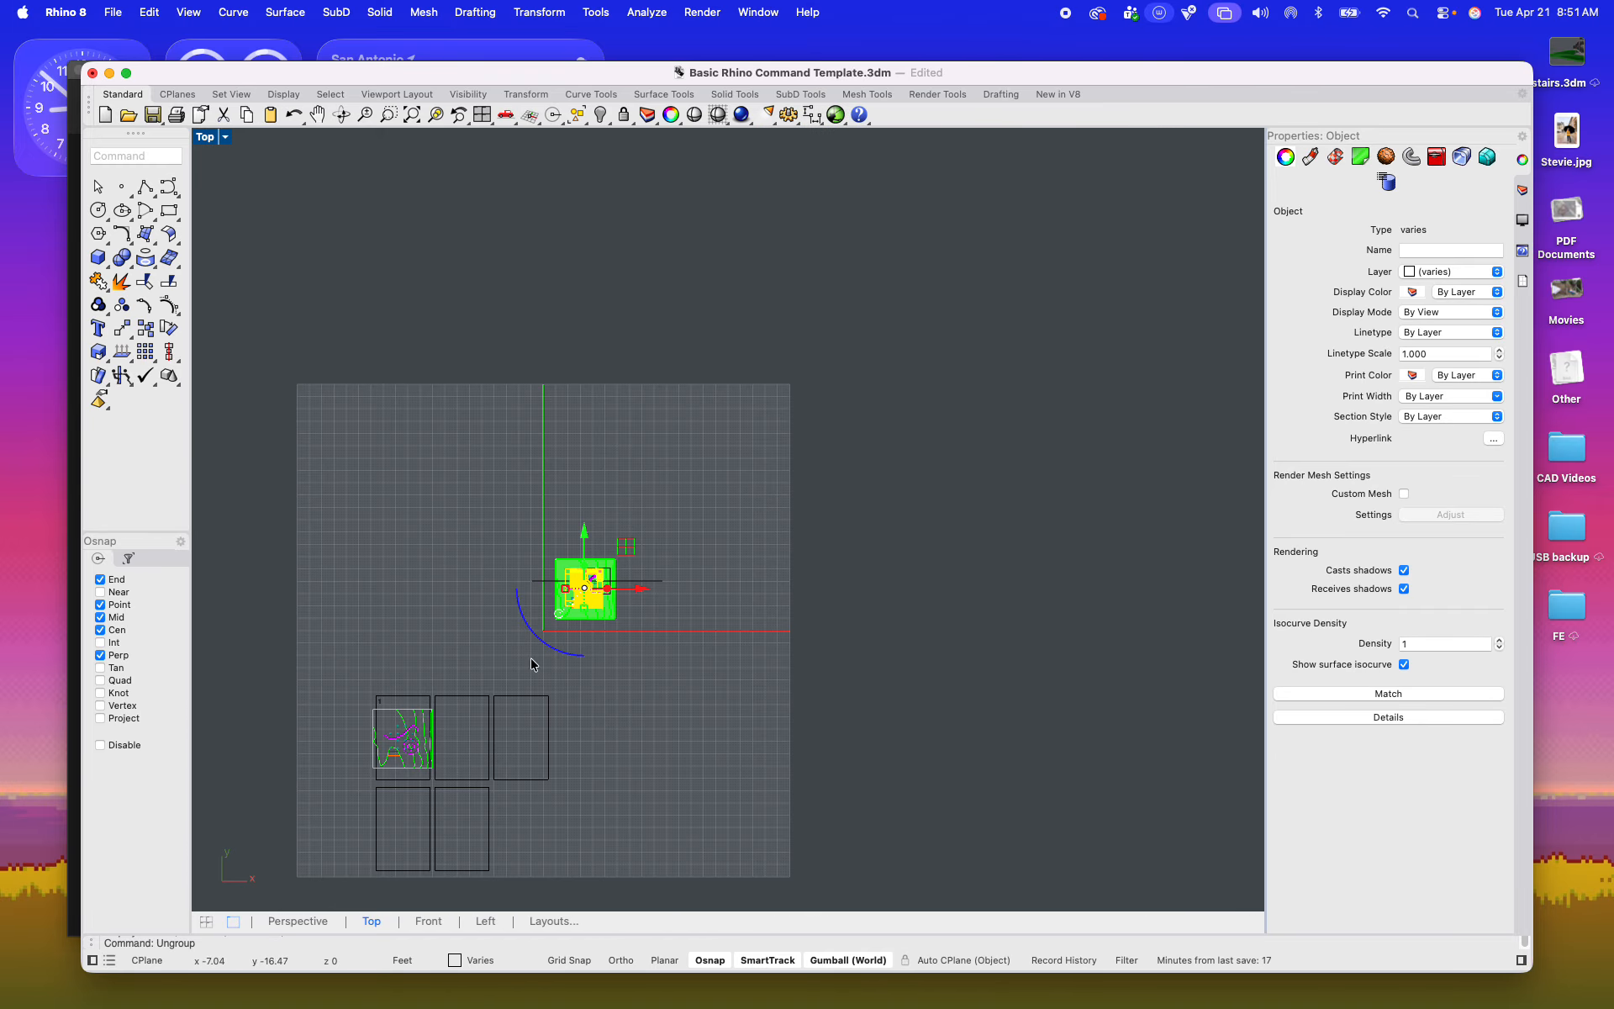
pyautogui.scroll(6, 472, 572)
pyautogui.moveTo(345, 440); pyautogui.dragTo(715, 748)
pyautogui.press('Delete')
pyautogui.scroll(-5, 750, 630)
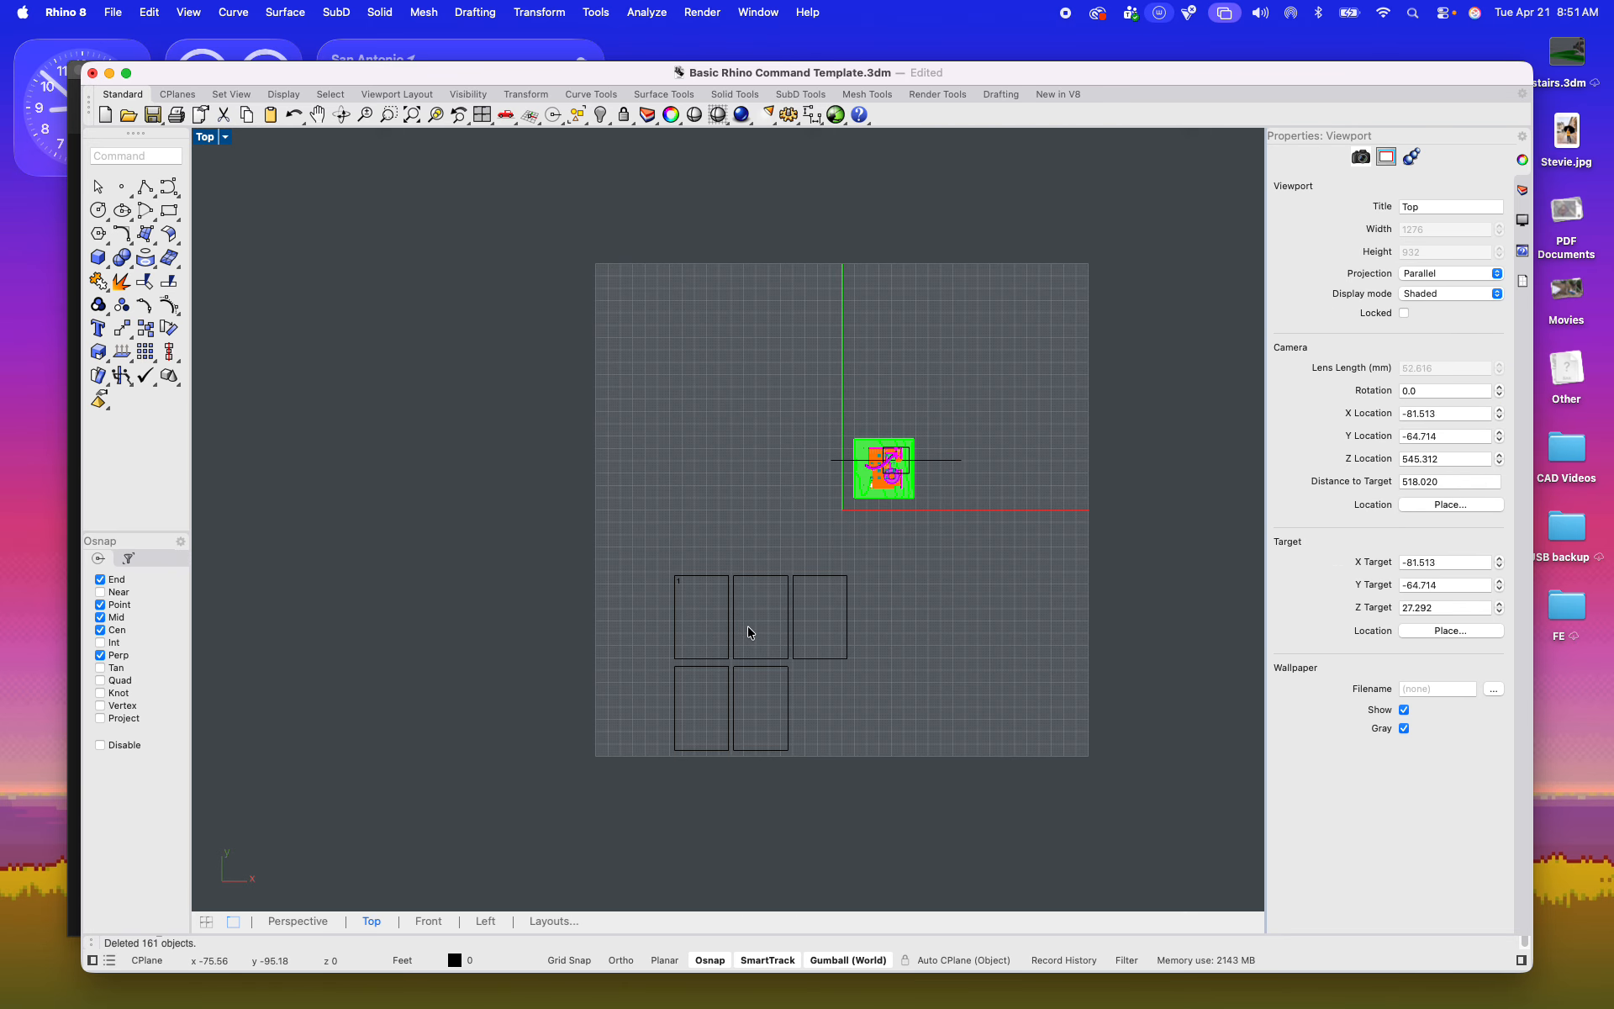
# Step: Generate a new Make2D drawing of the whole model from the Top view, with source layers and clipping plane intersections
pyautogui.scroll(6, 734, 605)
pyautogui.moveTo(443, 336)
pyautogui.mouseDown()
pyautogui.moveTo(785, 670)
pyautogui.moveTo(801, 717)
pyautogui.mouseUp()
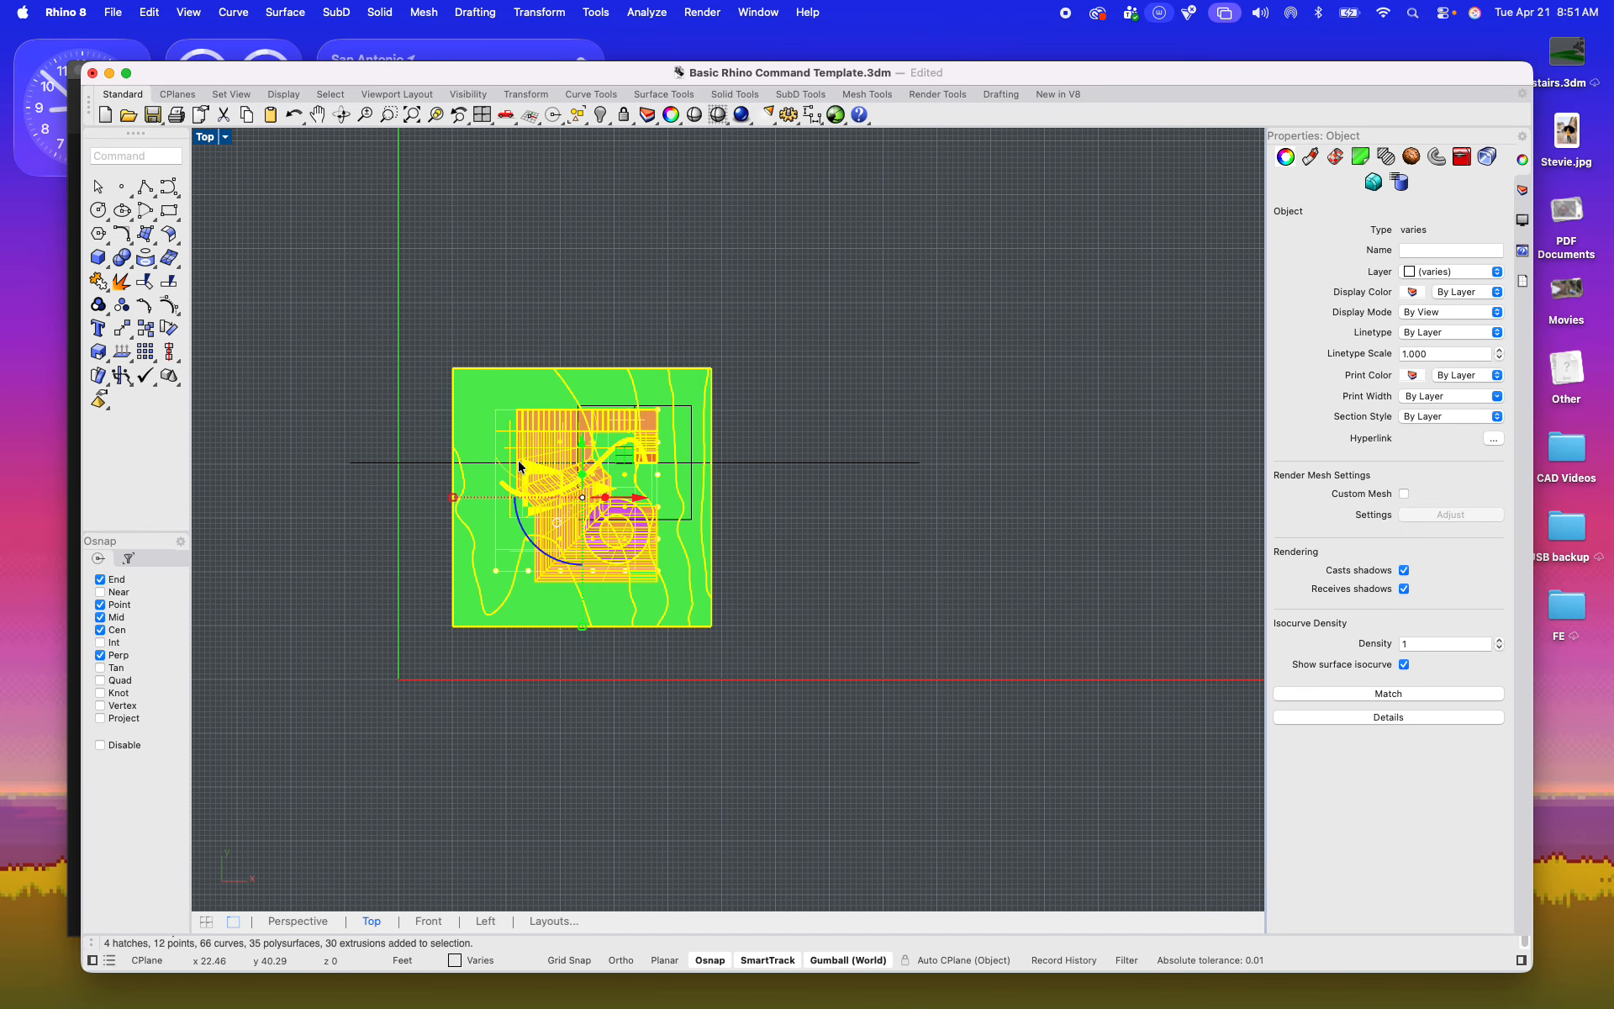
pyautogui.write('make')
pyautogui.press('Return')
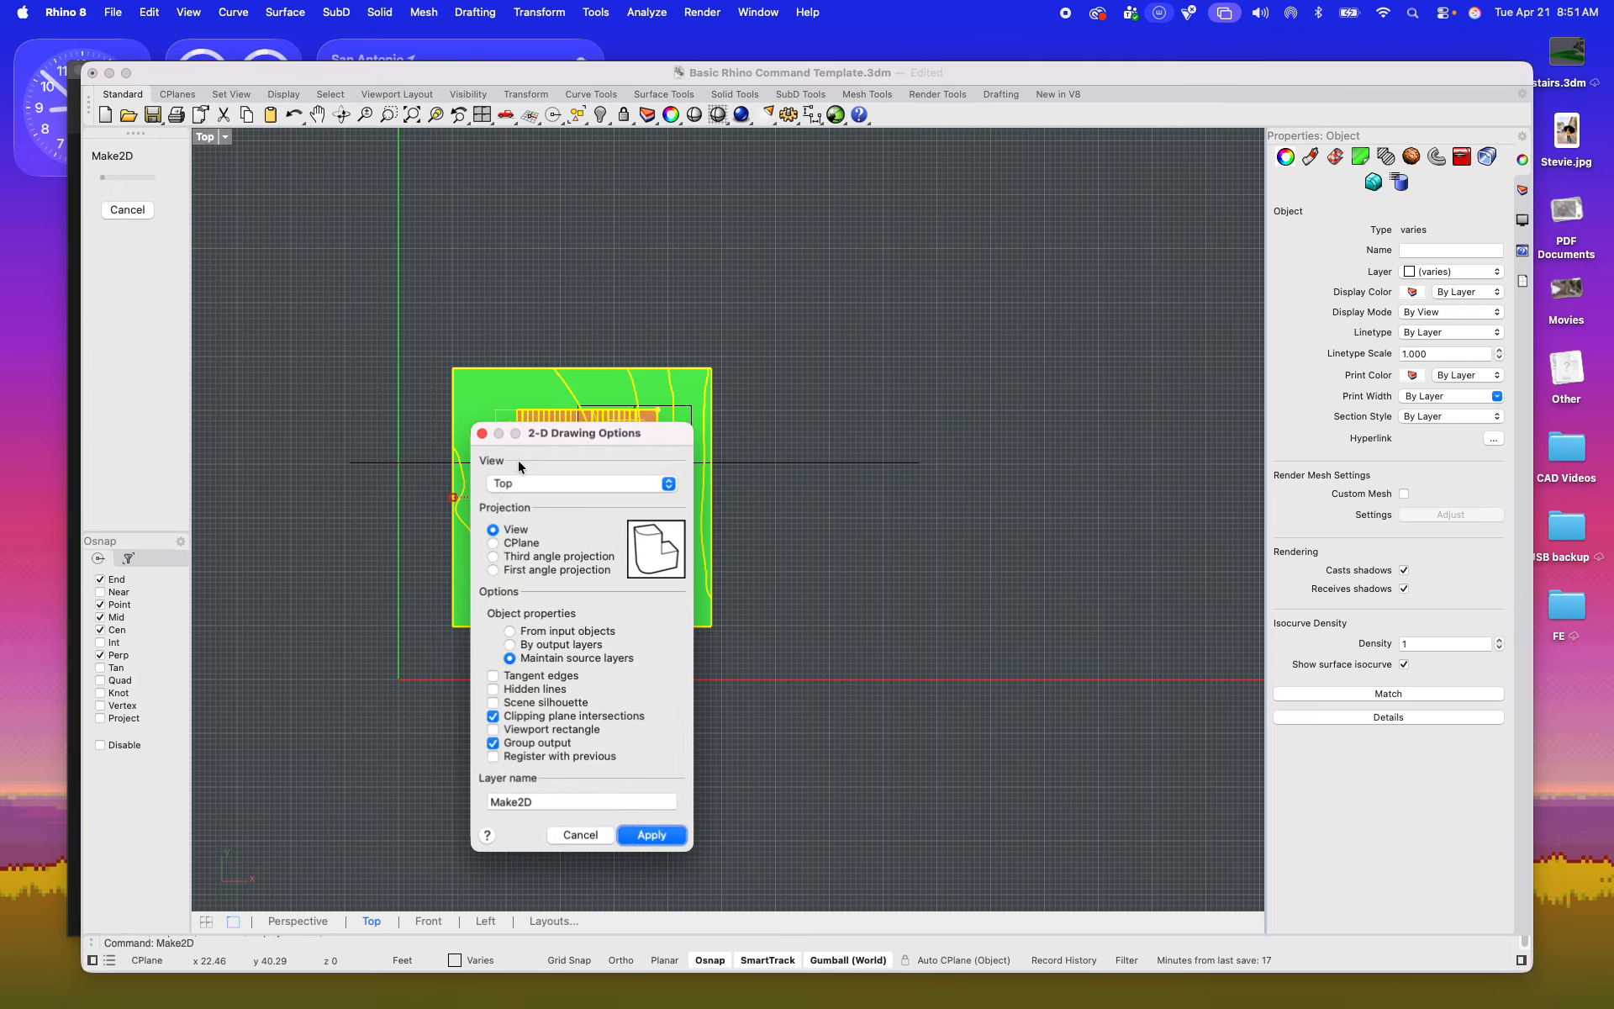
pyautogui.press('Return')
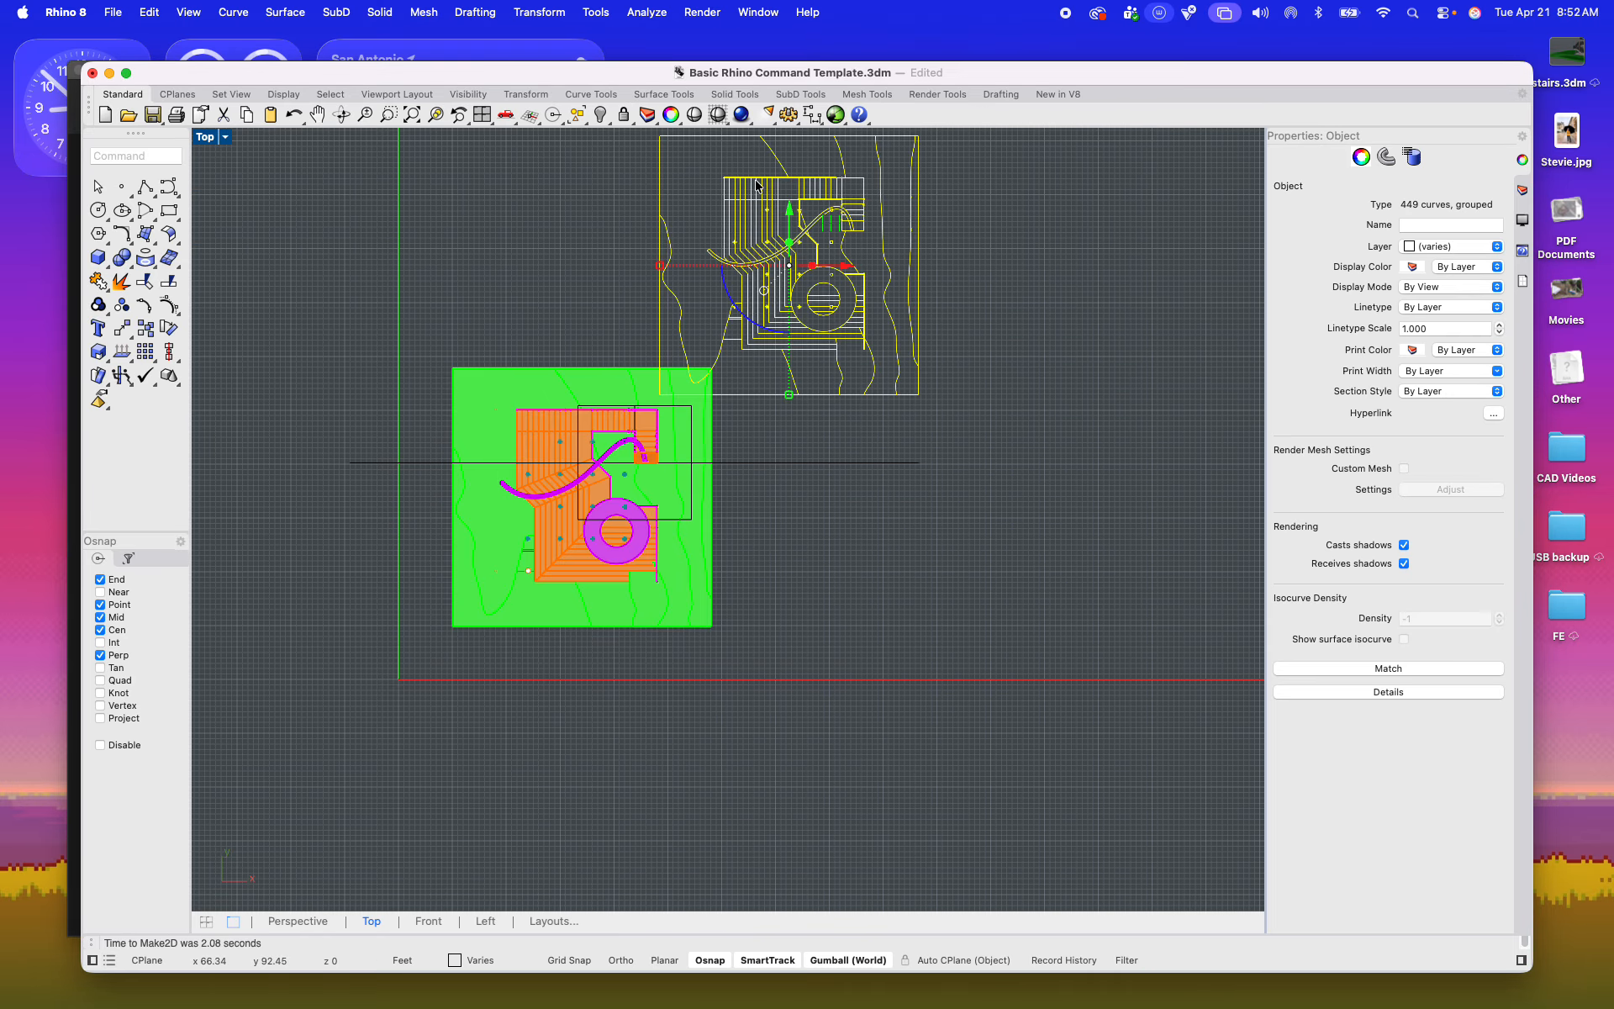
# Step: Move the new 2D plan from beside the model to the empty area just left of sheet frame 1
pyautogui.scroll(5, 756, 185)
pyautogui.scroll(6, 816, 327)
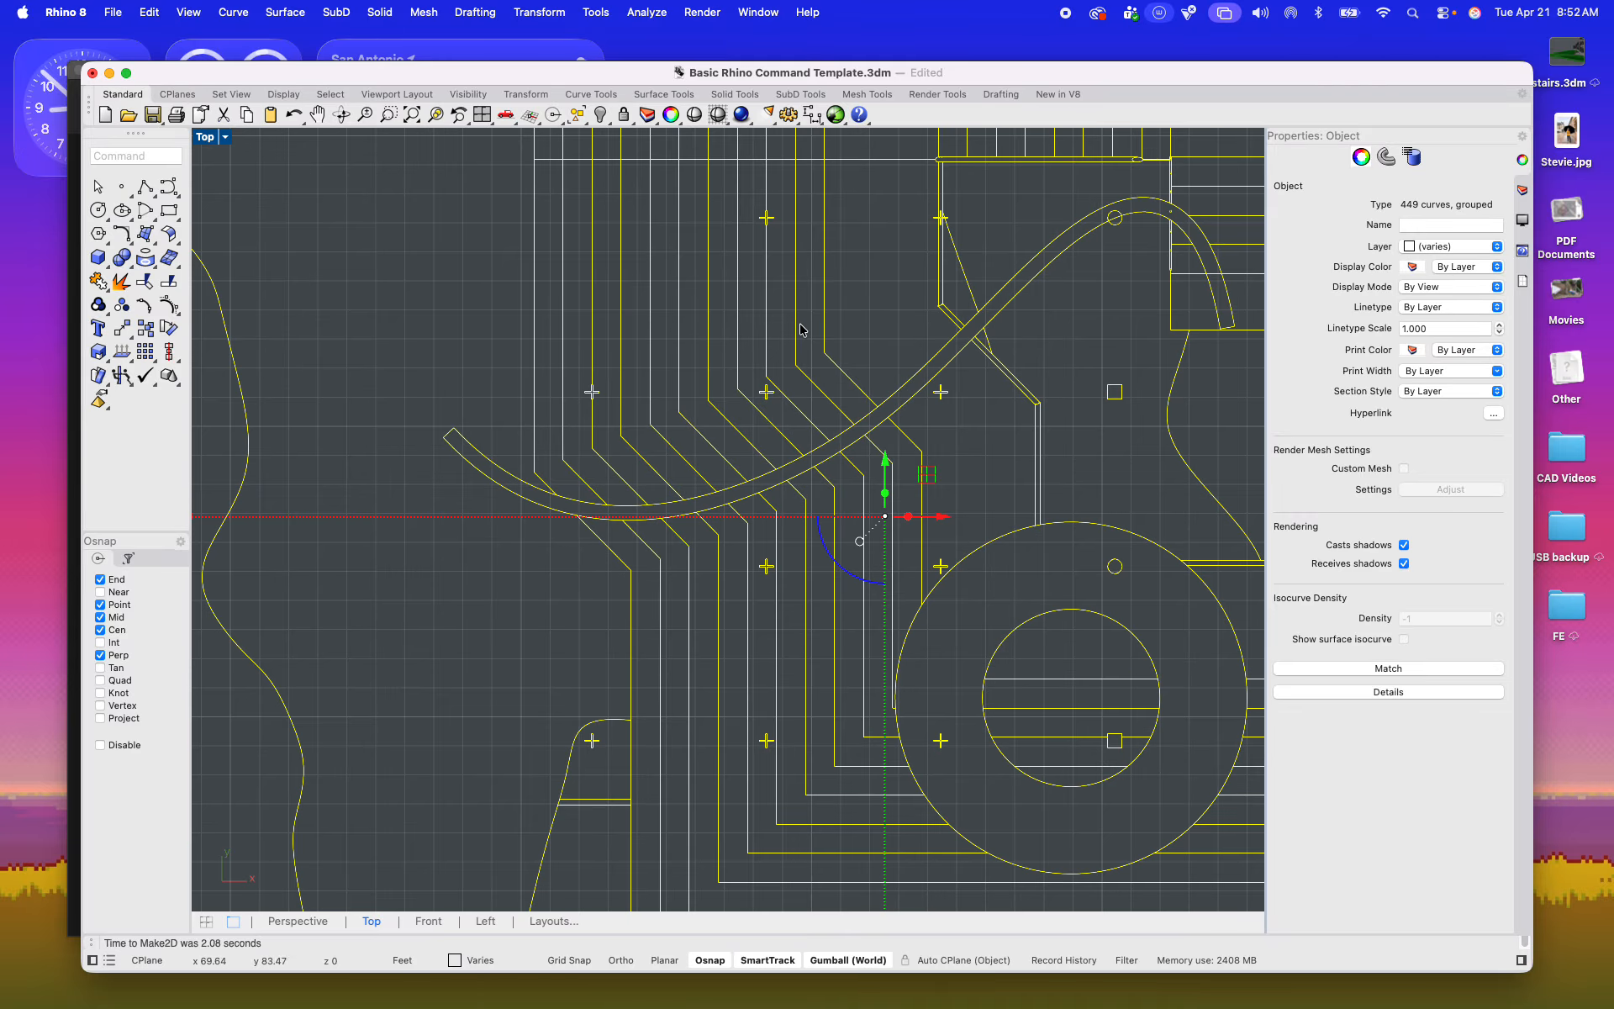
pyautogui.moveTo(798, 327)
pyautogui.mouseDown()
pyautogui.moveTo(809, 414)
pyautogui.moveTo(721, 537)
pyautogui.moveTo(541, 633)
pyautogui.moveTo(477, 609)
pyautogui.moveTo(378, 528)
pyautogui.mouseUp()
pyautogui.scroll(-4, 805, 400)
pyautogui.scroll(-12, 804, 400)
pyautogui.scroll(6, 540, 634)
pyautogui.scroll(6, 374, 543)
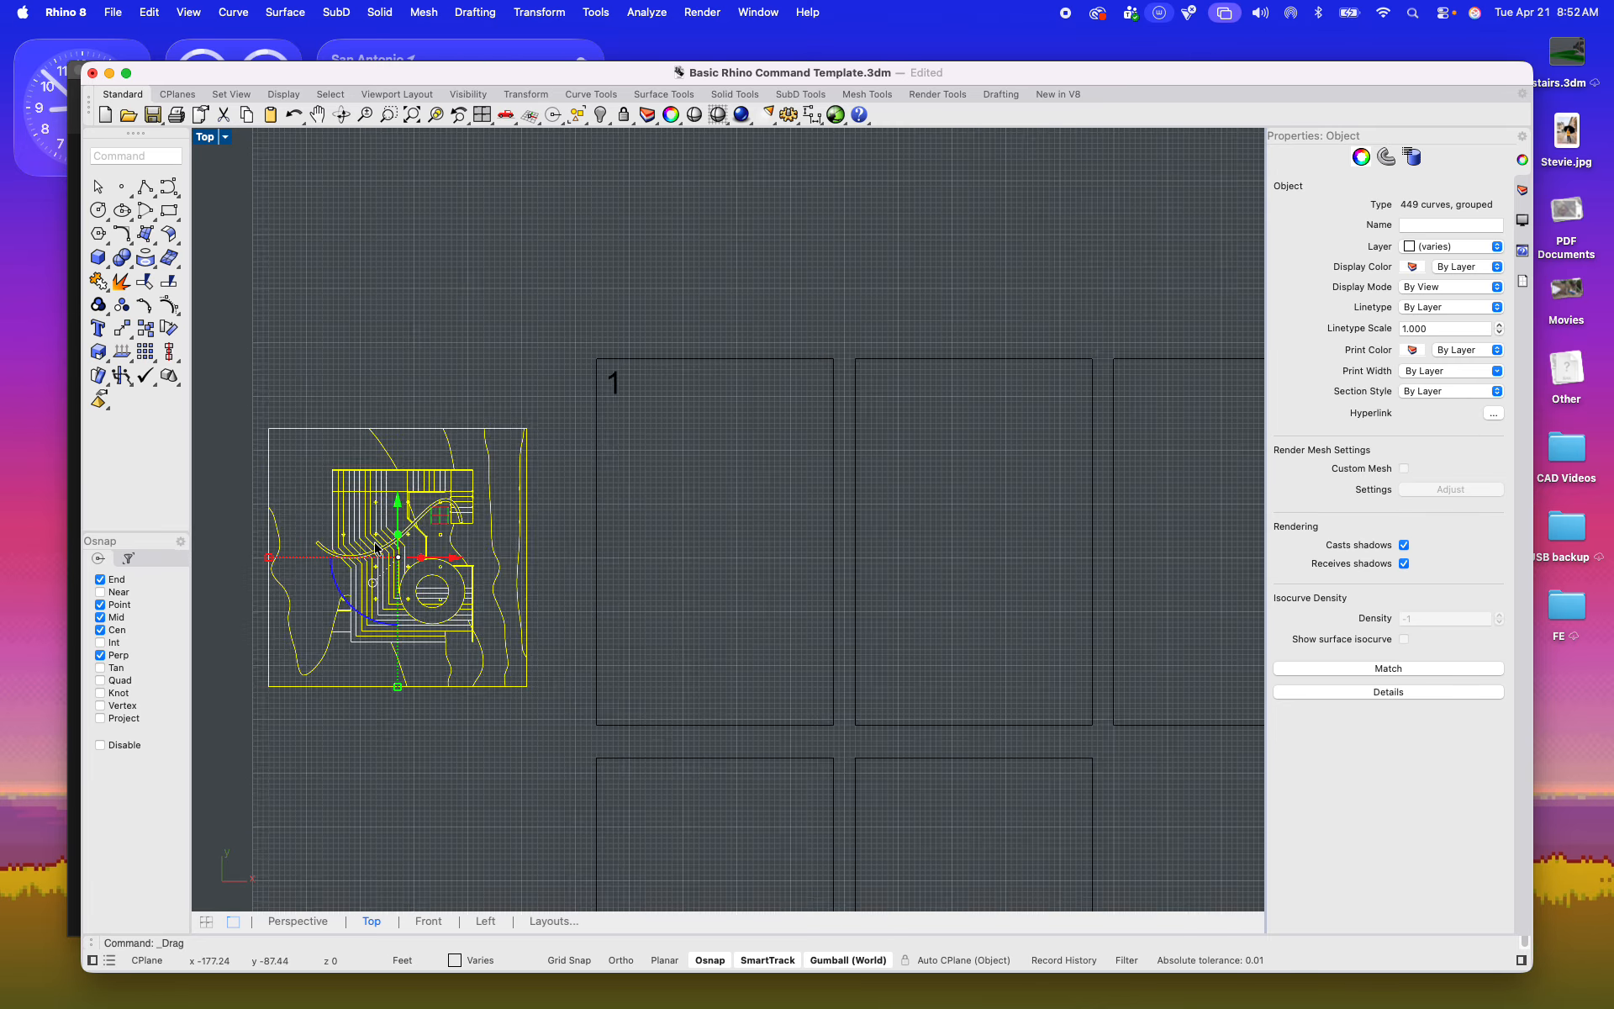
# Step: Rotate the 2D plan 90 degrees counterclockwise and move it into sheet frame 1, overhanging both sides slightly
pyautogui.moveTo(392, 632)
pyautogui.mouseDown()
pyautogui.moveTo(504, 623)
pyautogui.moveTo(606, 548)
pyautogui.mouseUp()
pyautogui.scroll(-3, 601, 568)
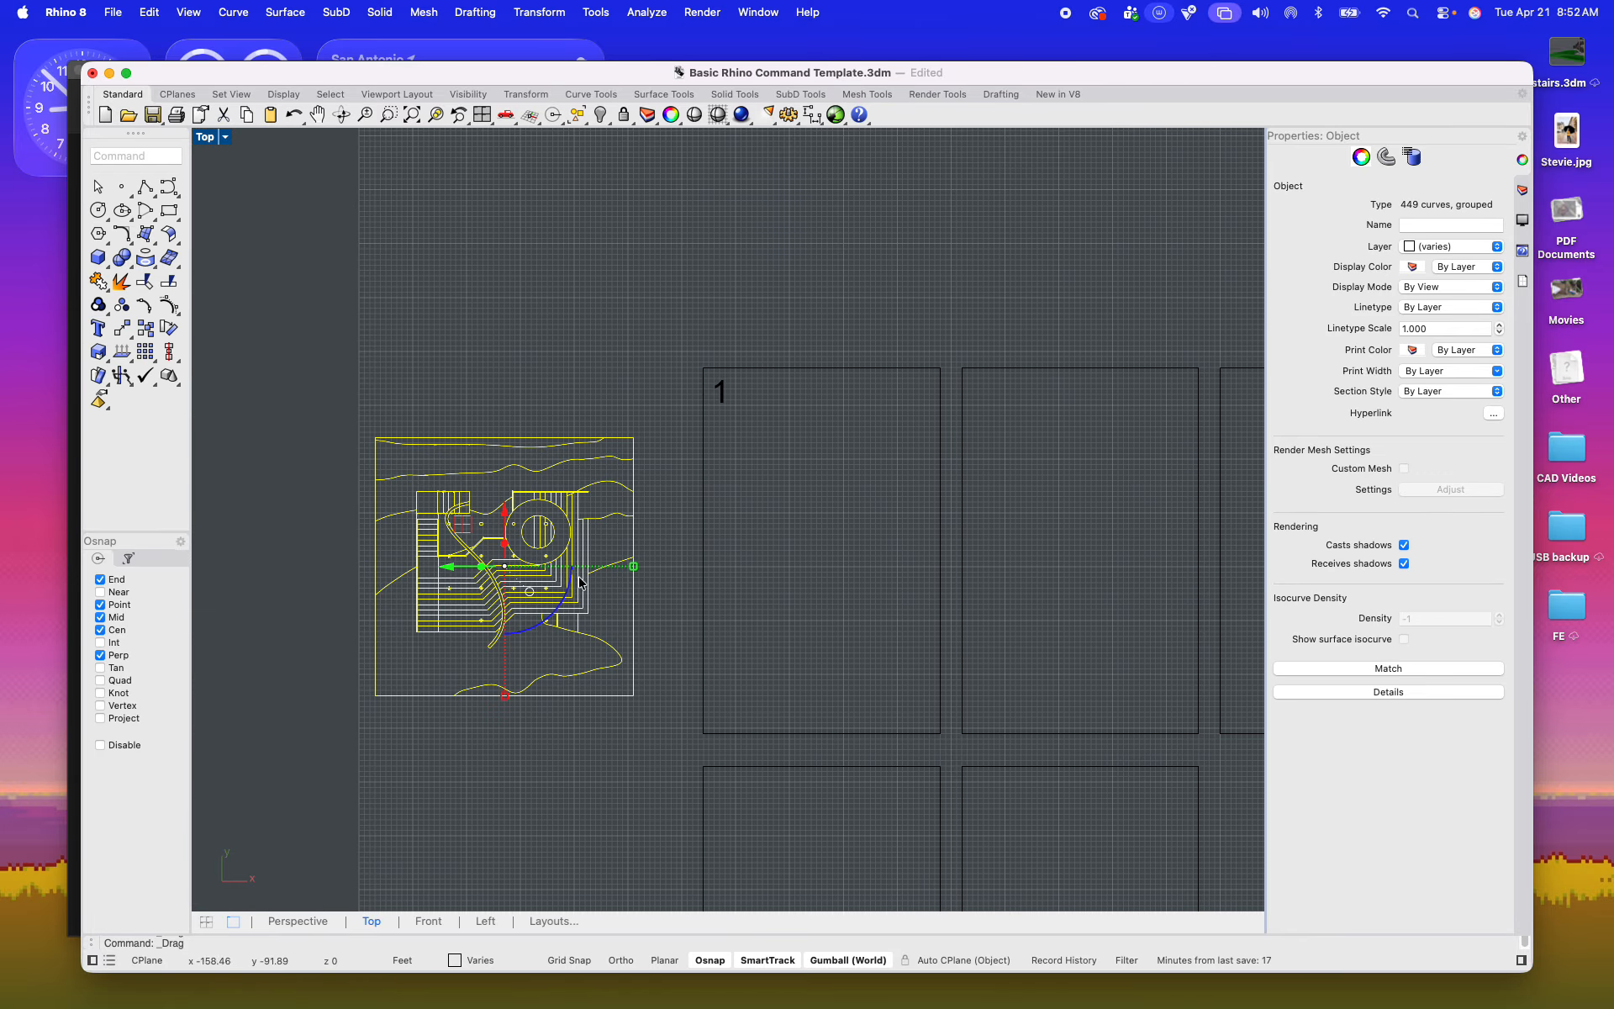
pyautogui.moveTo(458, 608)
pyautogui.mouseDown()
pyautogui.moveTo(799, 627)
pyautogui.moveTo(740, 611)
pyautogui.mouseUp()
pyautogui.scroll(6, 798, 626)
pyautogui.scroll(-6, 412, 584)
pyautogui.moveTo(486, 581); pyautogui.dragTo(447, 559, button='right')
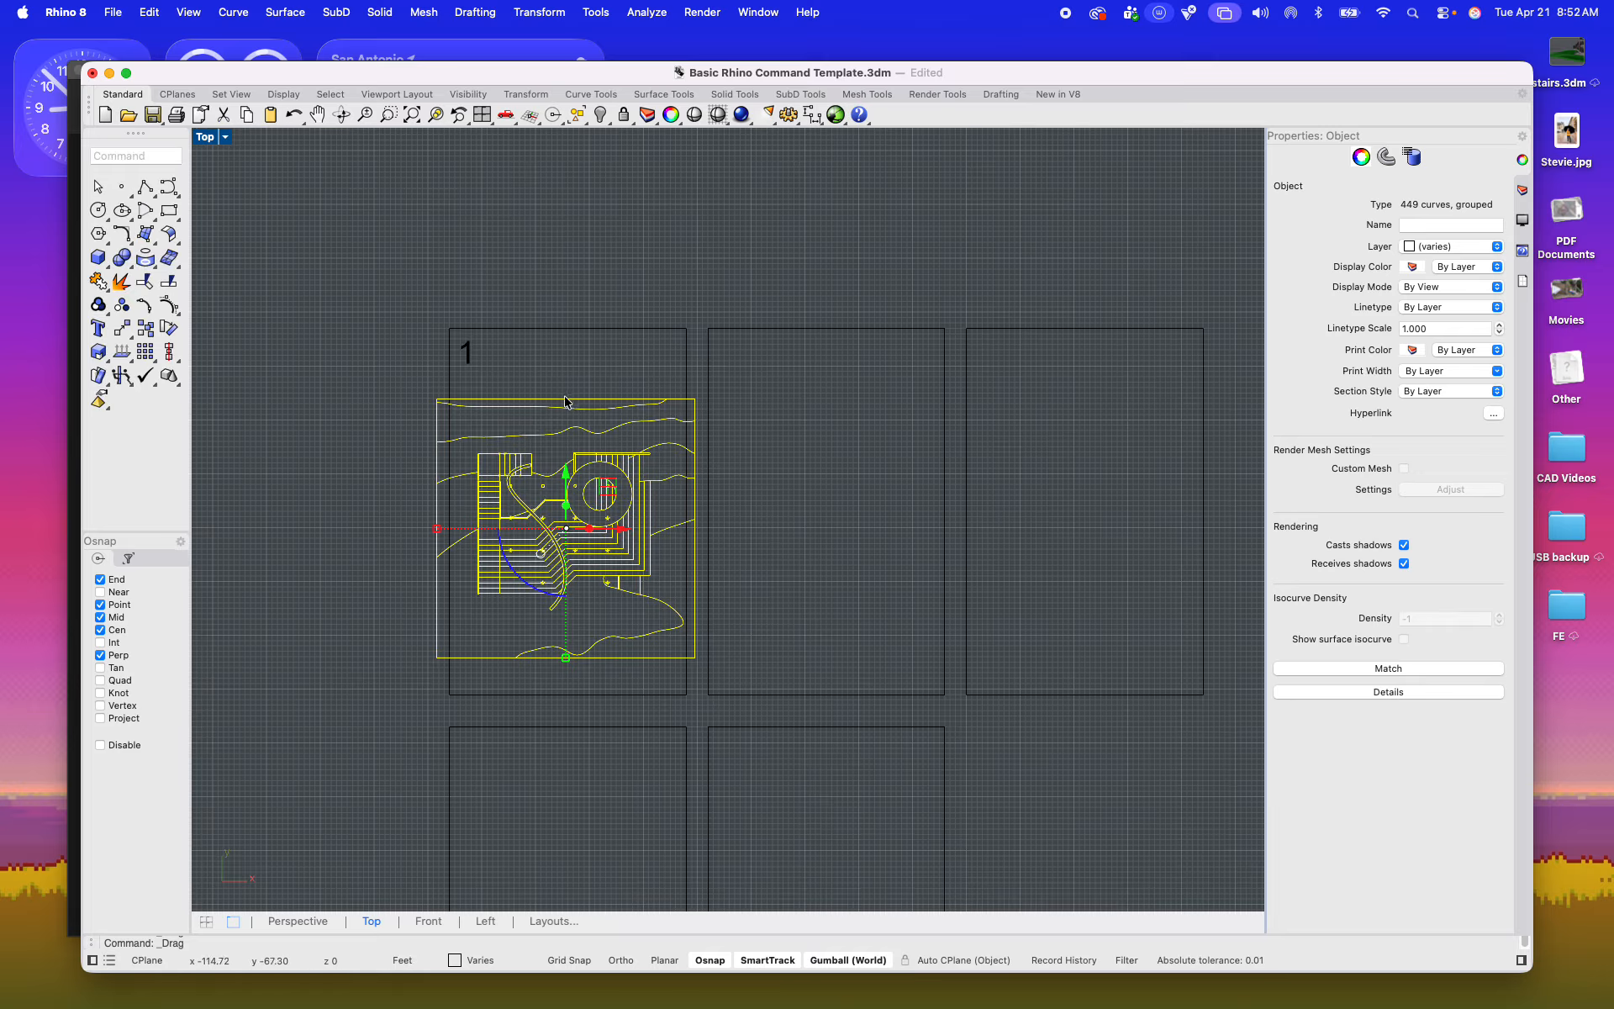
# Step: Trim the plan lines that extend past both sides of sheet frame 1, using the frame as the cutting object
pyautogui.click(573, 365)
pyautogui.moveTo(572, 365); pyautogui.dragTo(531, 283)
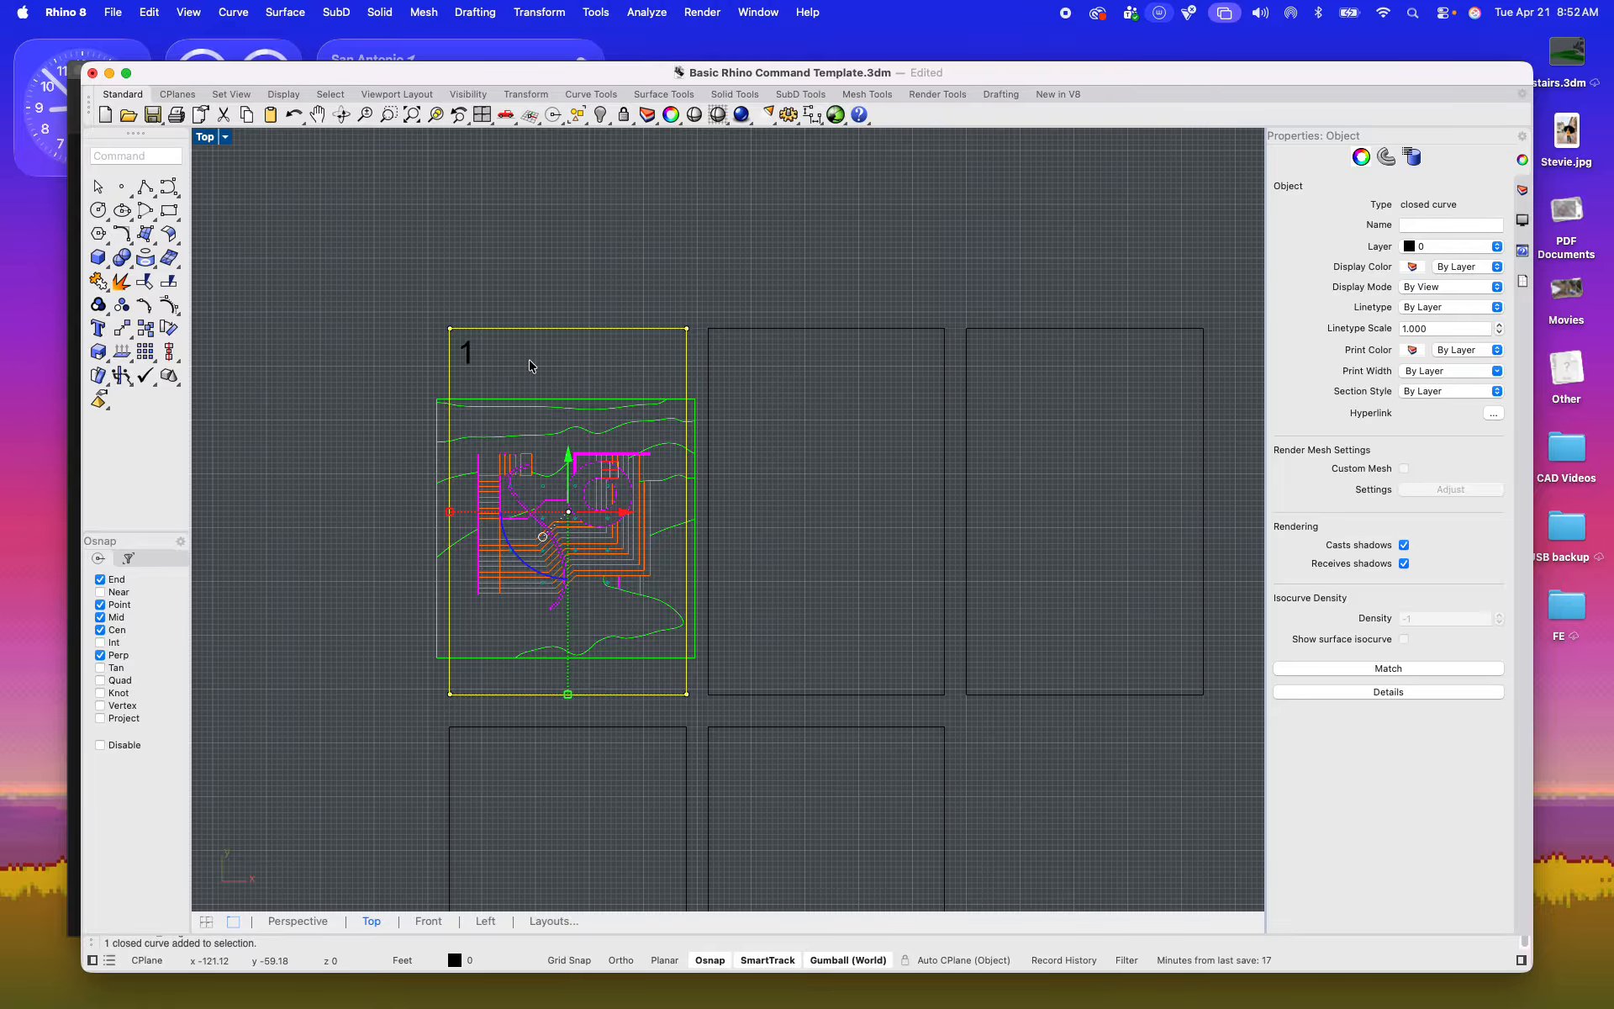
pyautogui.write('trim')
pyautogui.press('Return')
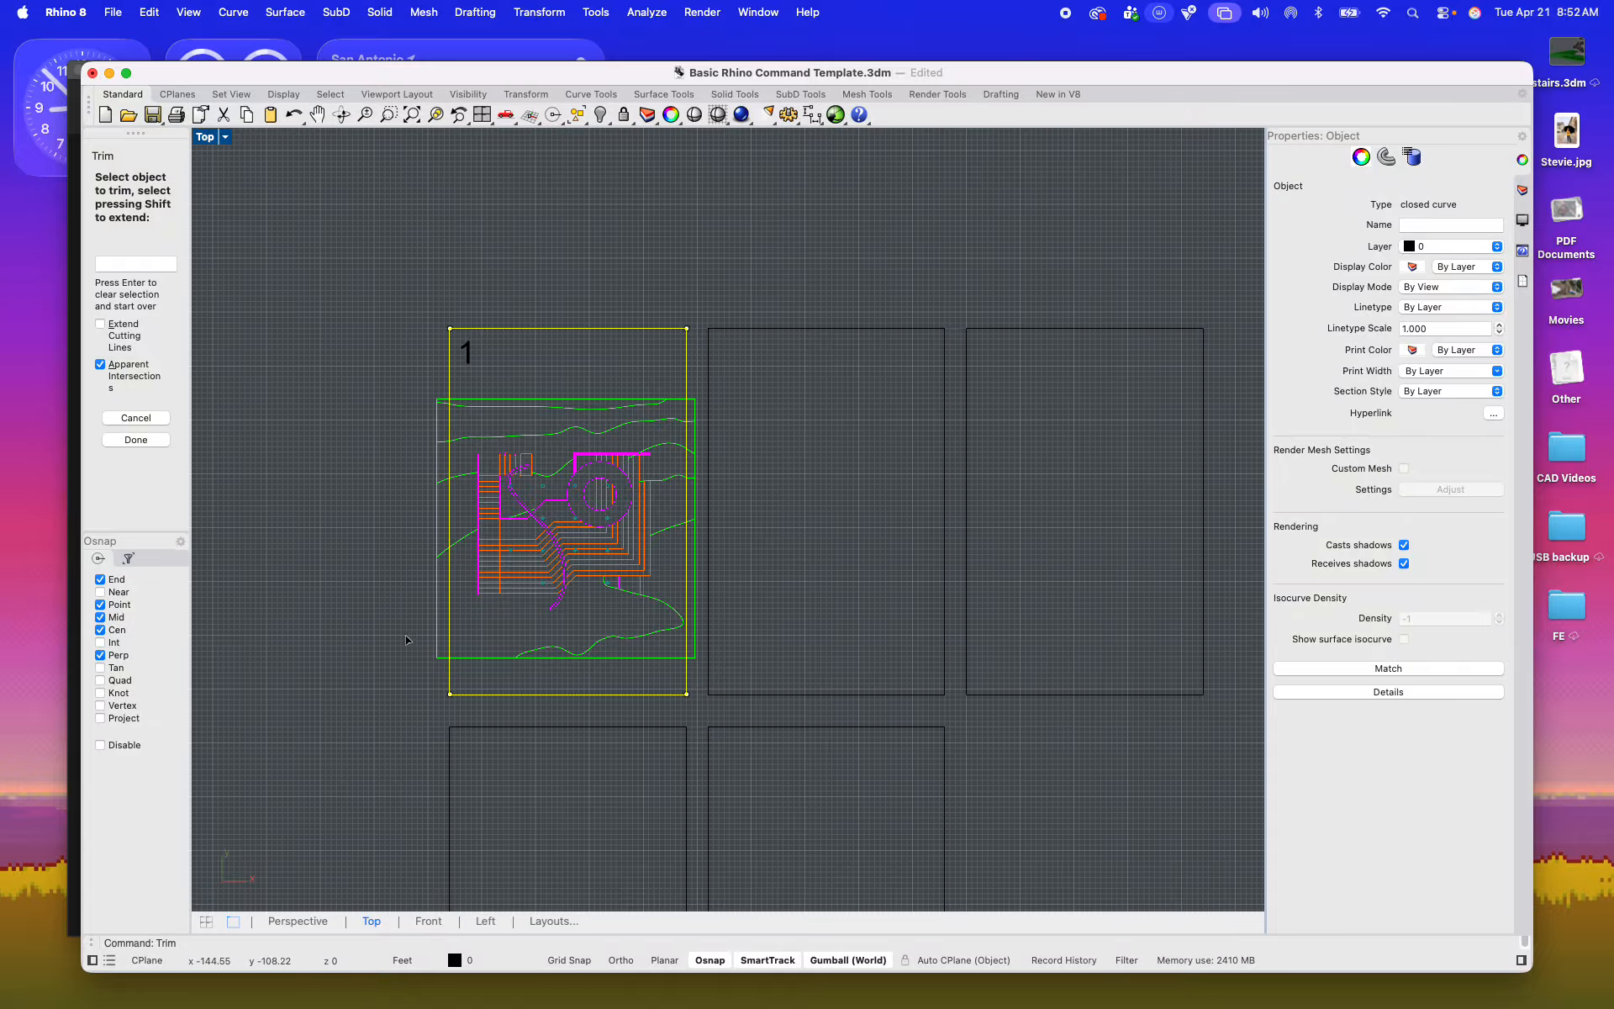
pyautogui.scroll(4, 406, 641)
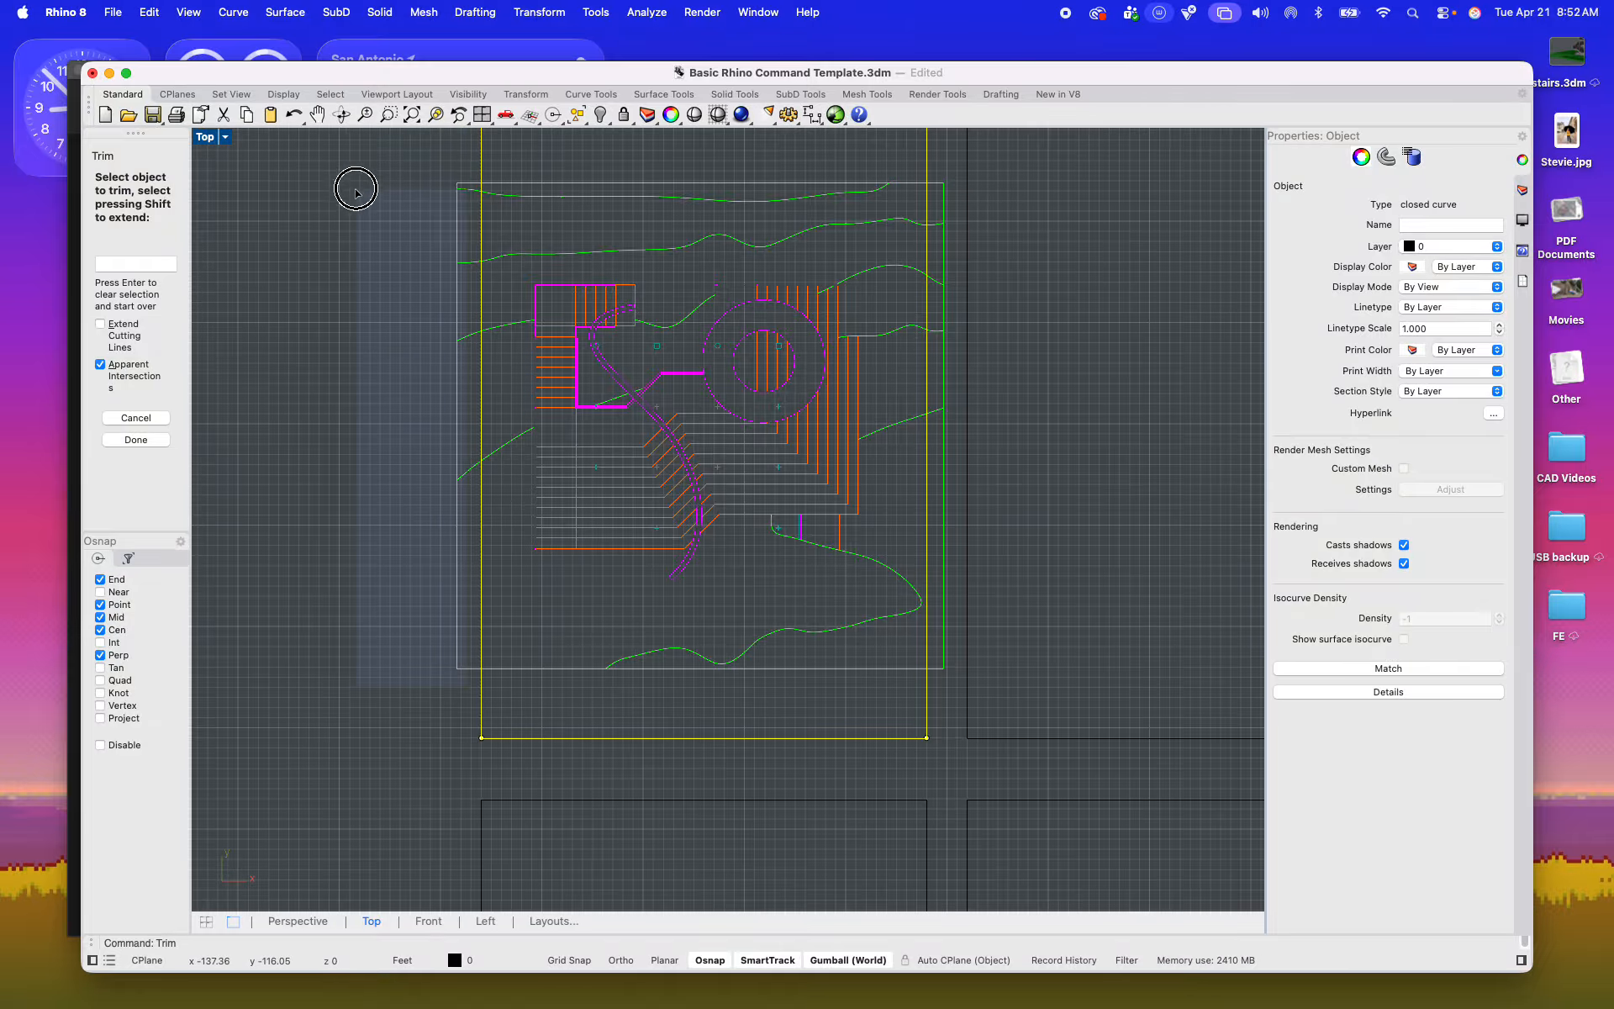
pyautogui.moveTo(356, 192); pyautogui.dragTo(355, 192)
pyautogui.moveTo(952, 673)
pyautogui.mouseDown()
pyautogui.moveTo(941, 163)
pyautogui.moveTo(938, 175)
pyautogui.mouseUp()
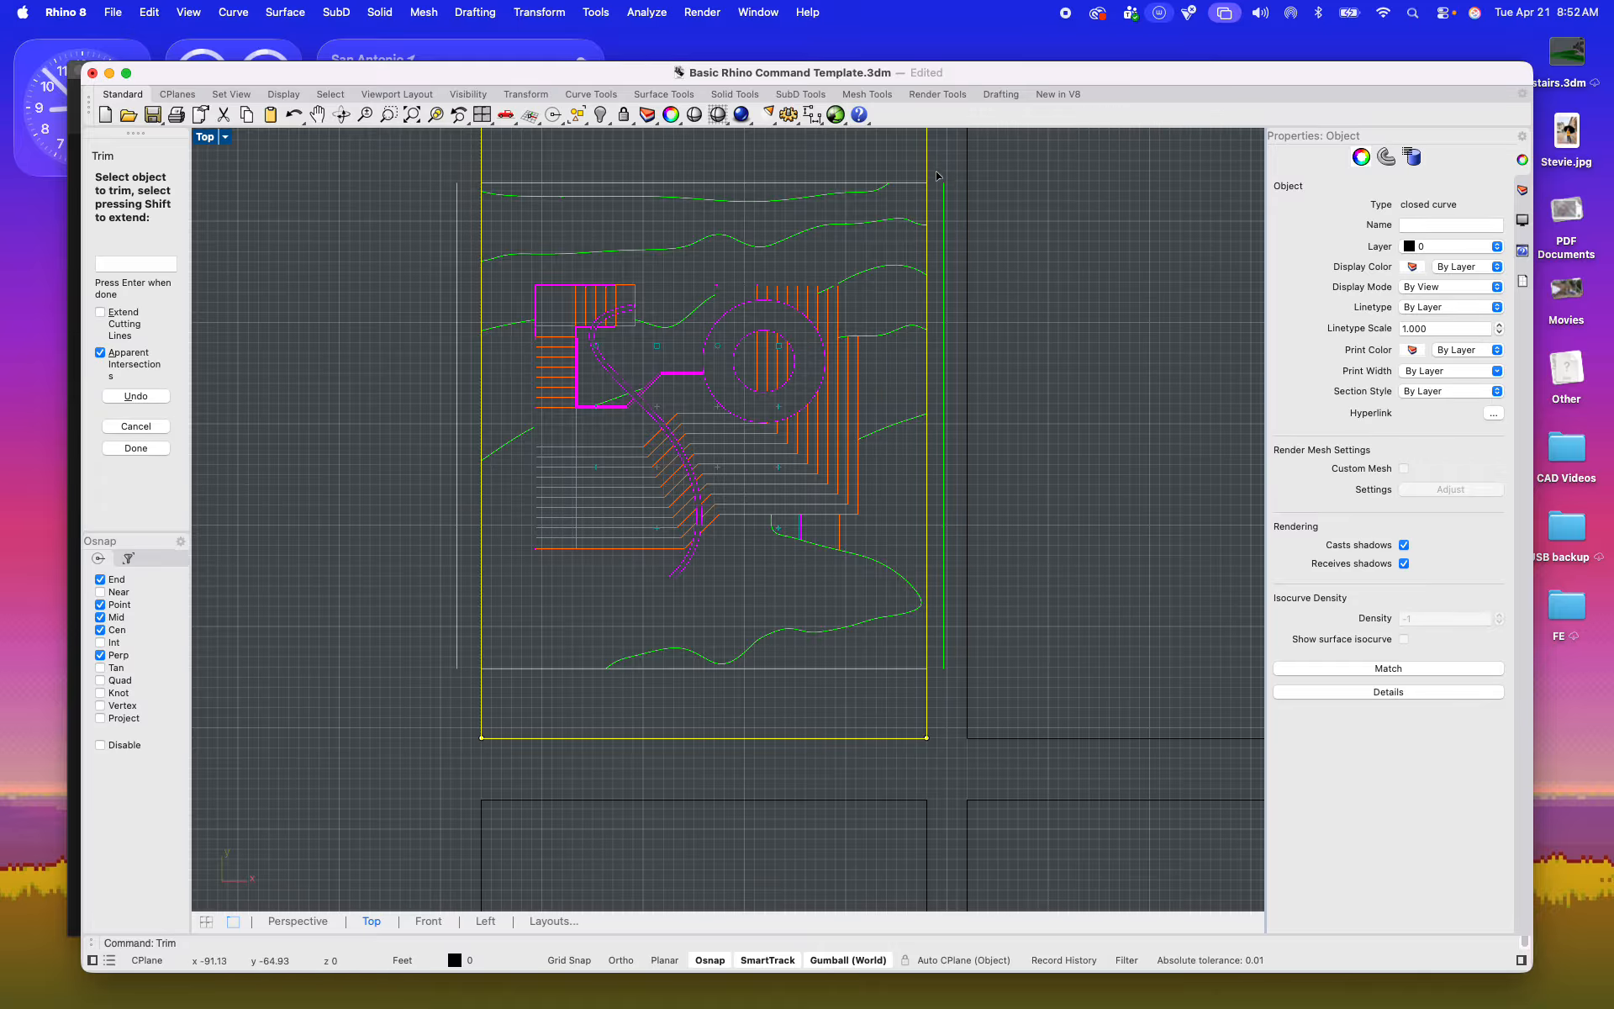
pyautogui.press('Return')
# Step: Select the trimmed plan's topography curves and ungroup them
pyautogui.click(944, 341)
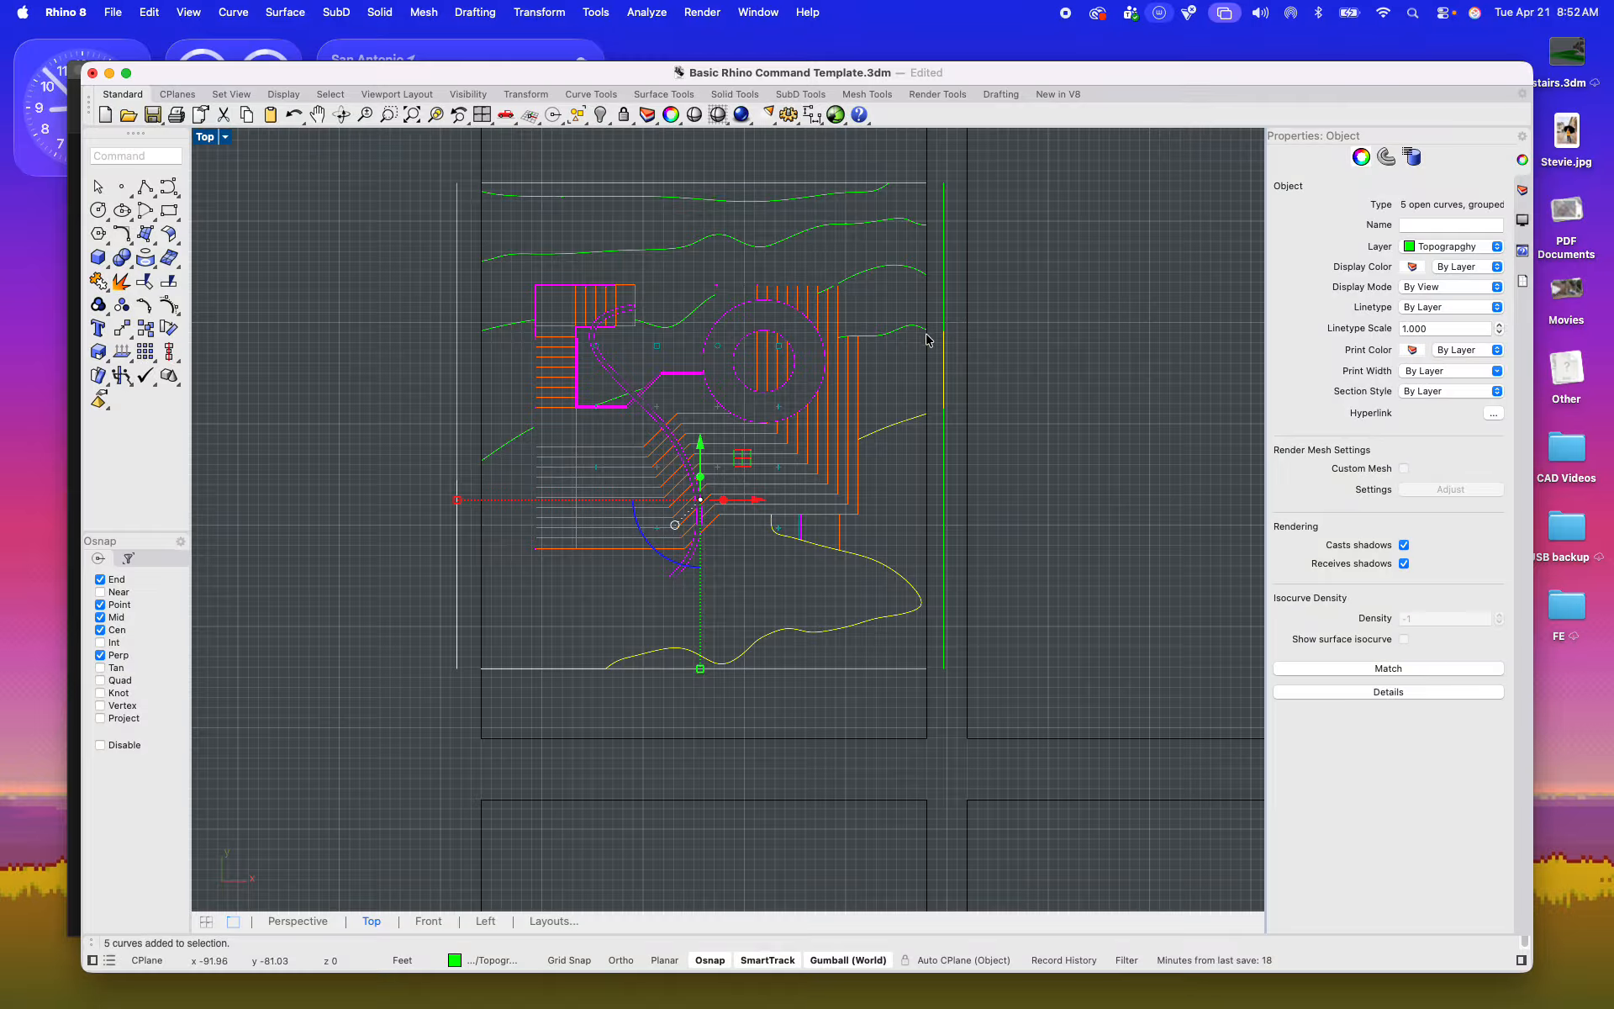
pyautogui.click(525, 608)
pyautogui.click(460, 577)
pyautogui.click(459, 449)
pyautogui.click(455, 705)
pyautogui.click(459, 655)
pyautogui.moveTo(459, 655); pyautogui.dragTo(384, 173)
pyautogui.write('mak')
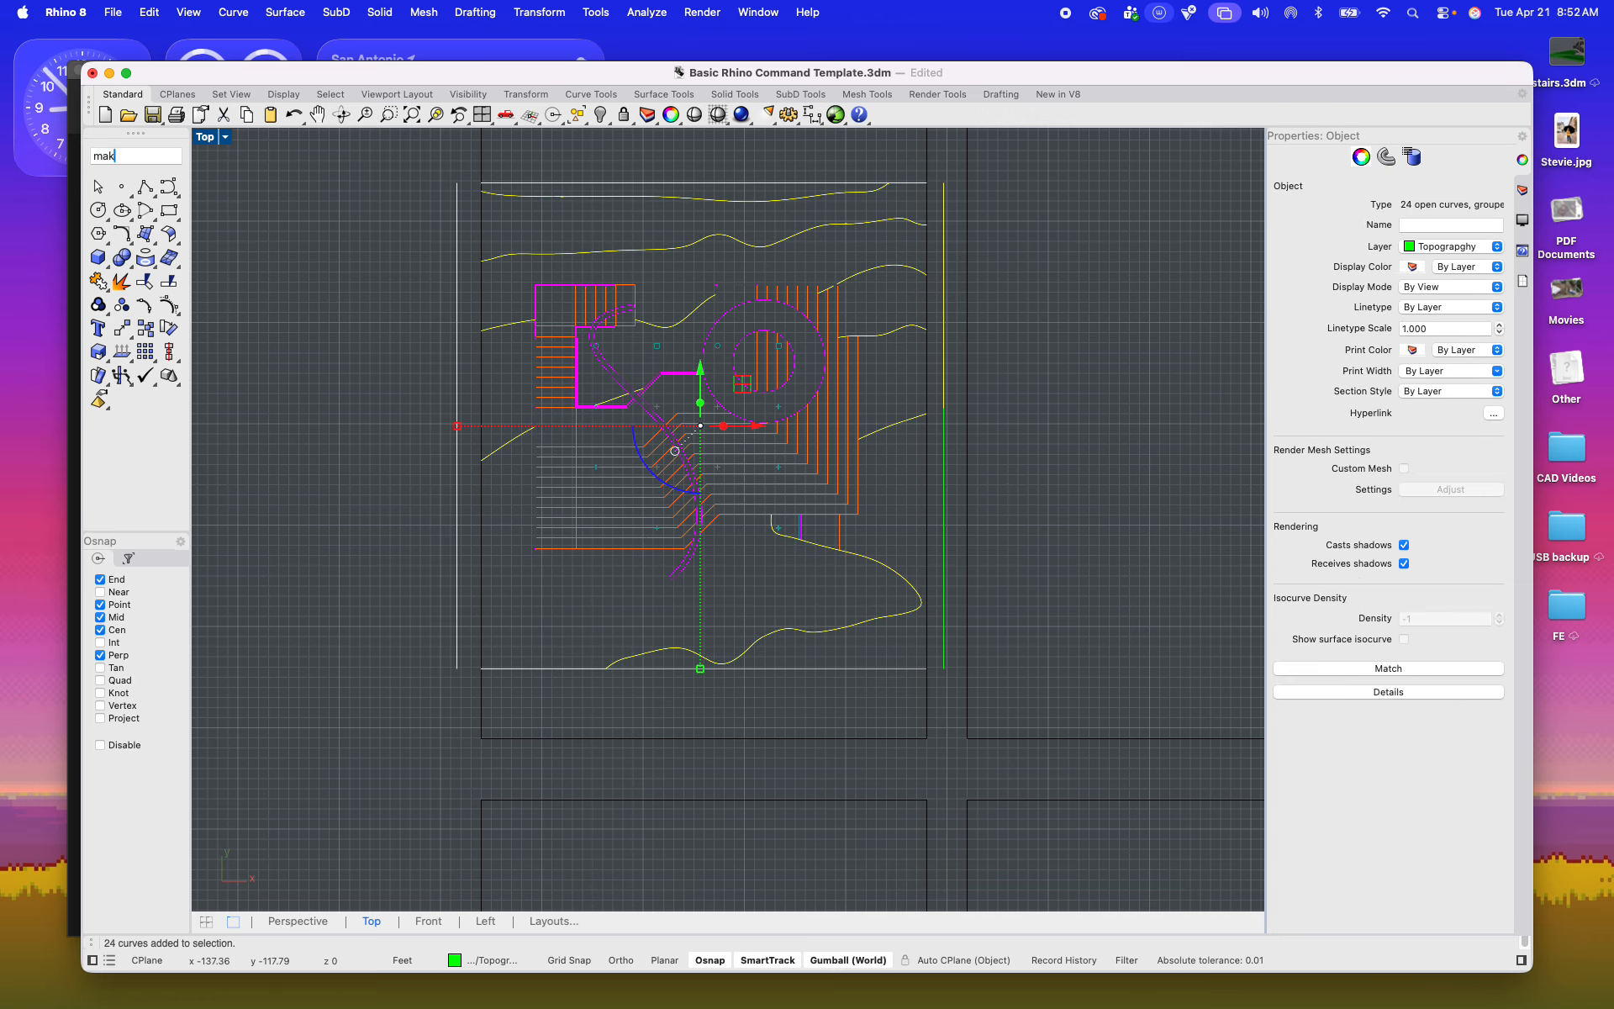
pyautogui.write('e')
pyautogui.press('BackSpace')
pyautogui.press('BackSpace')
pyautogui.press('Return')
pyautogui.click(354, 367)
# Step: Delete the leftover vertical site edge lines outside the left and right sides of sheet frame 1
pyautogui.moveTo(464, 677); pyautogui.dragTo(406, 169)
pyautogui.press('Delete')
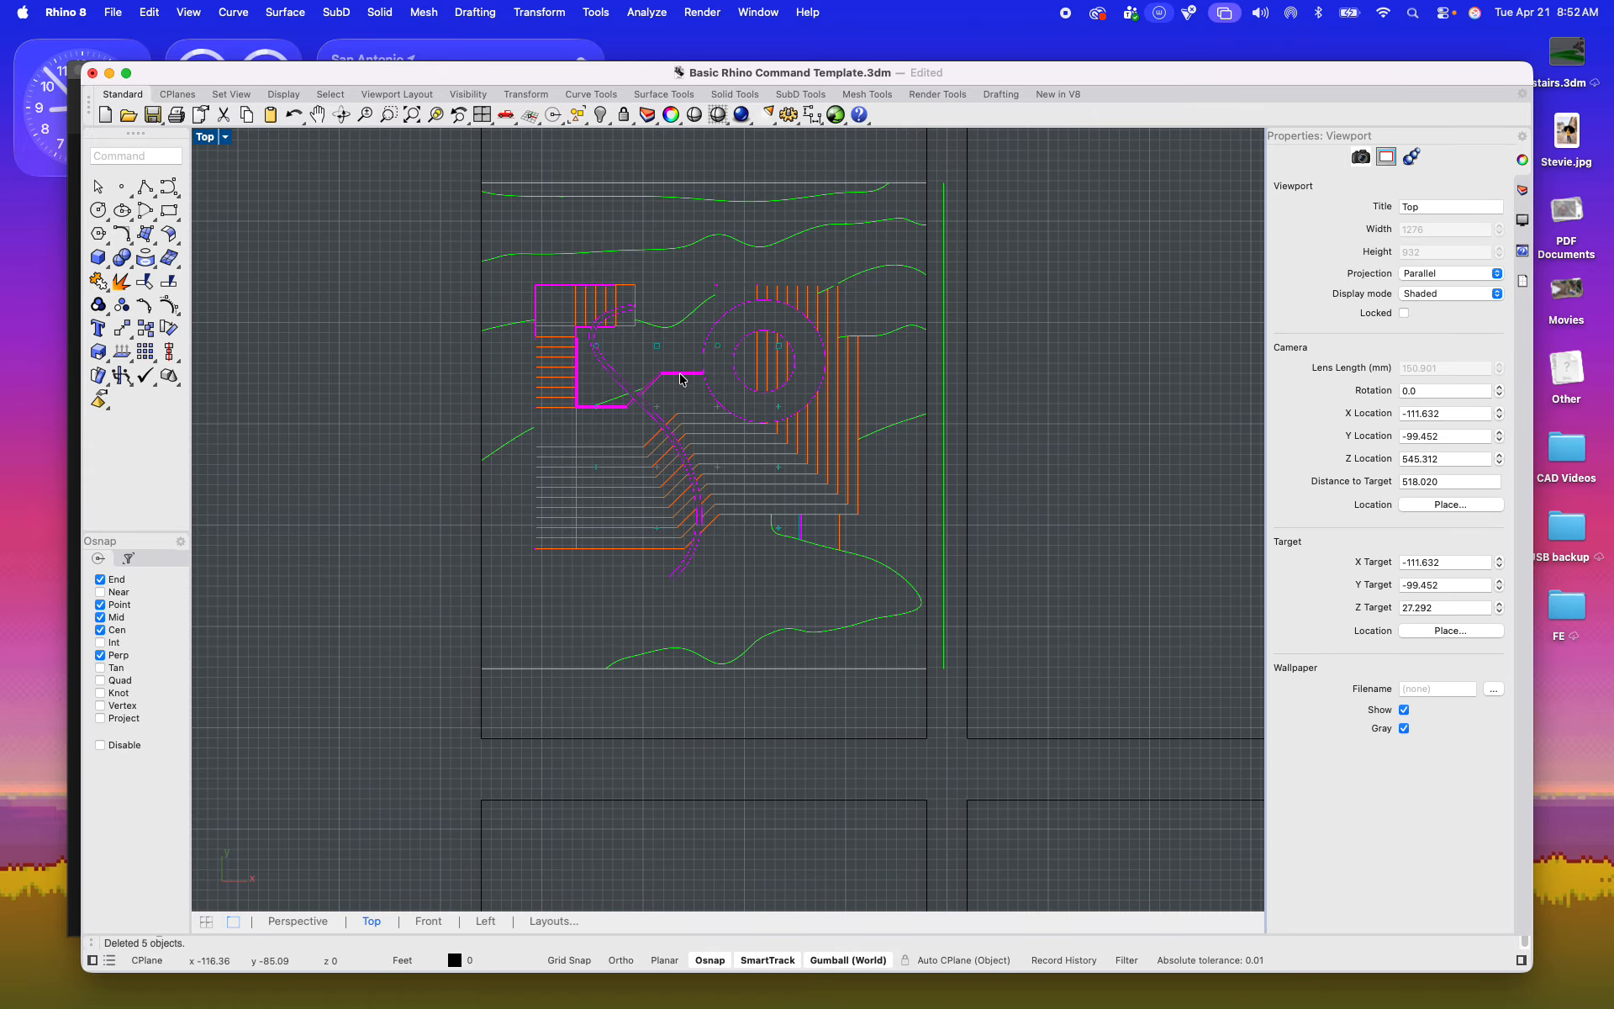
pyautogui.moveTo(956, 686); pyautogui.dragTo(939, 180)
pyautogui.press('Delete')
# Step: Delete the straight site border lines along the bottom of the plan in sheet frame 1
pyautogui.scroll(2, 815, 479)
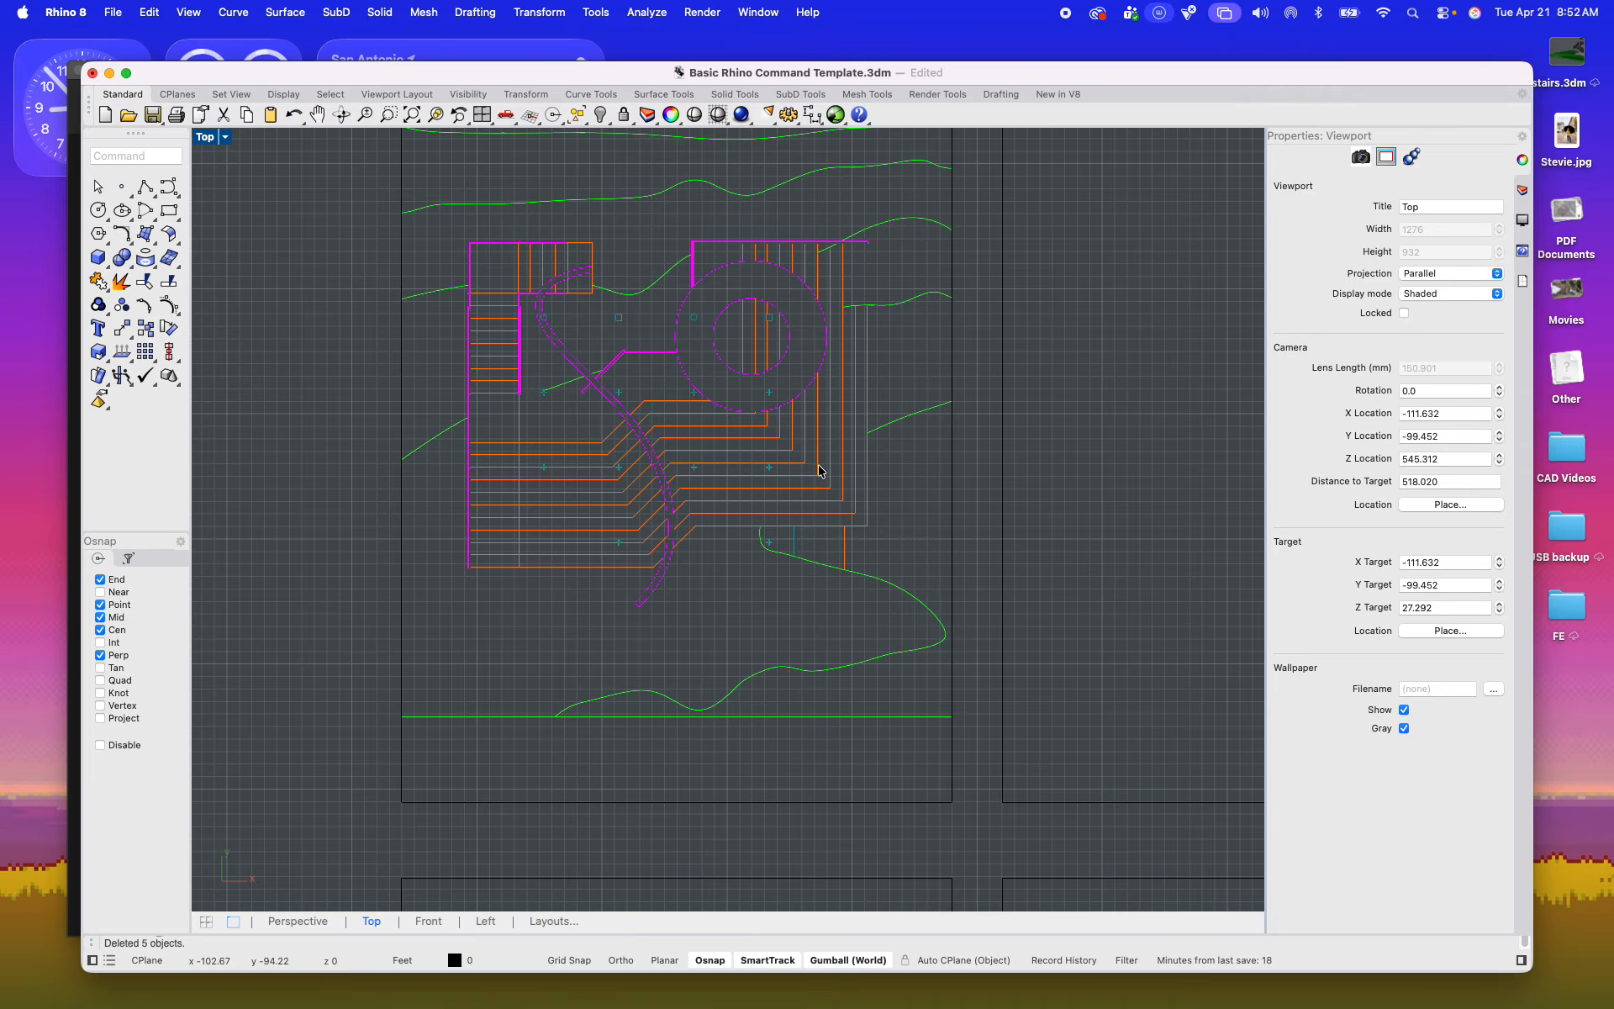
pyautogui.click(788, 720)
pyautogui.press('Delete')
pyautogui.click(517, 717)
pyautogui.press('Delete')
pyautogui.scroll(-4, 640, 566)
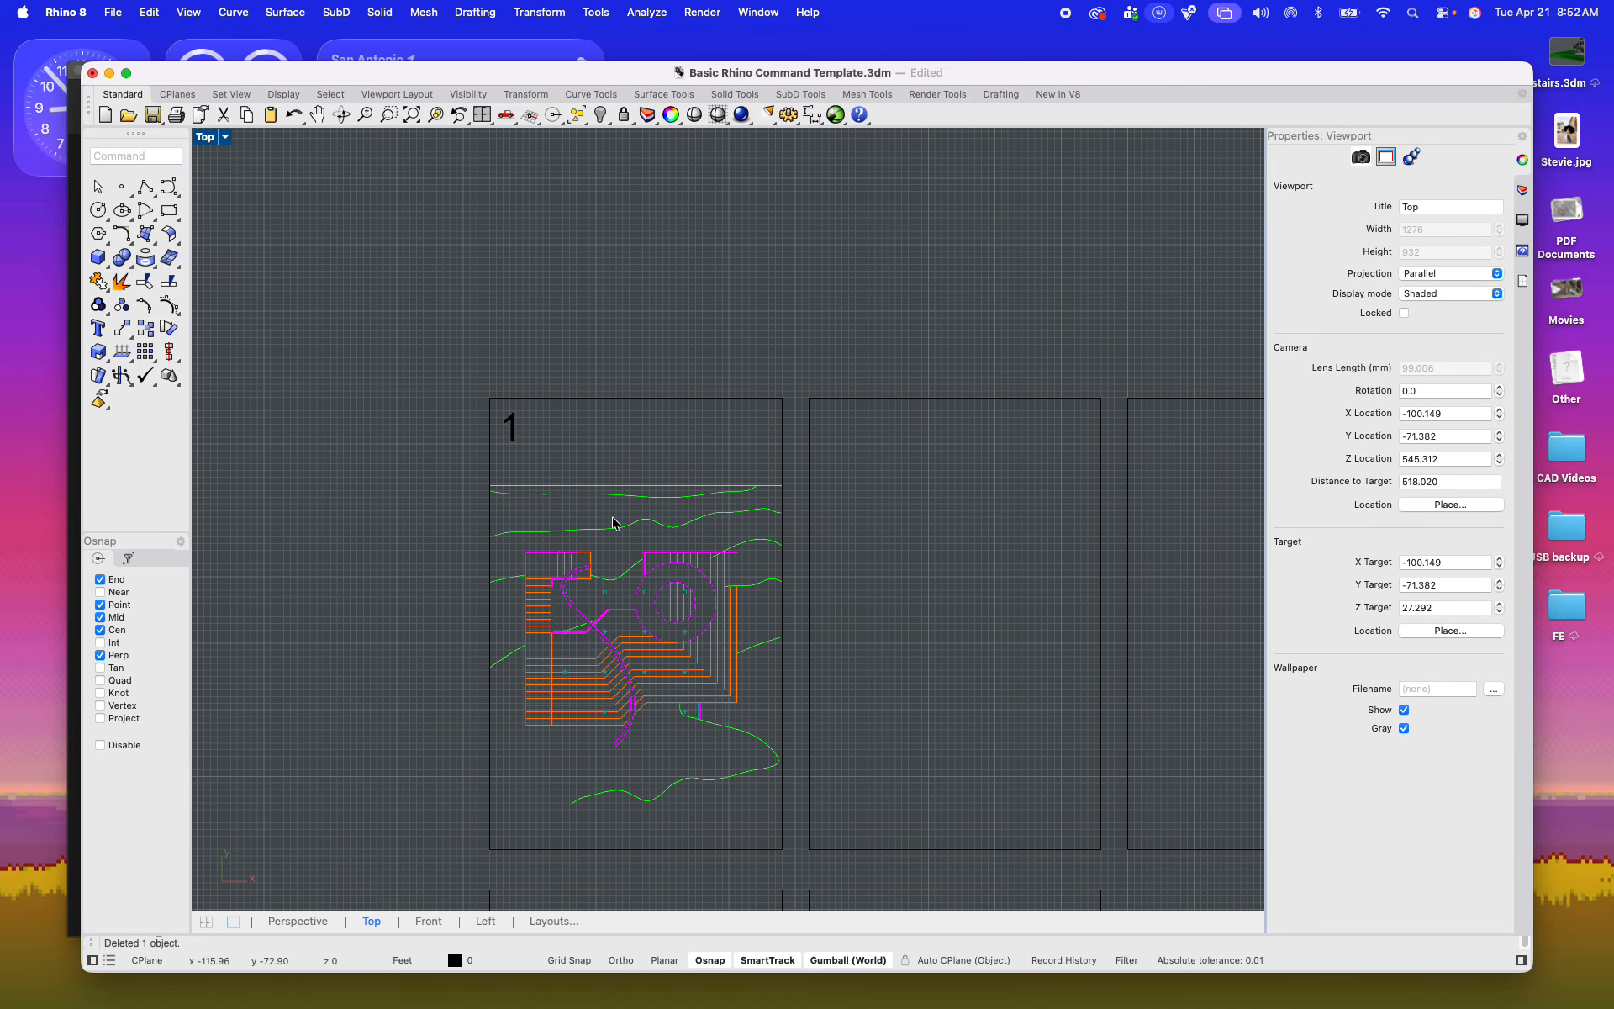
# Step: Delete the straight site border line along the top of the plan, including its short segment at the right end
pyautogui.scroll(10, 611, 515)
pyautogui.click(618, 430)
pyautogui.press('Delete')
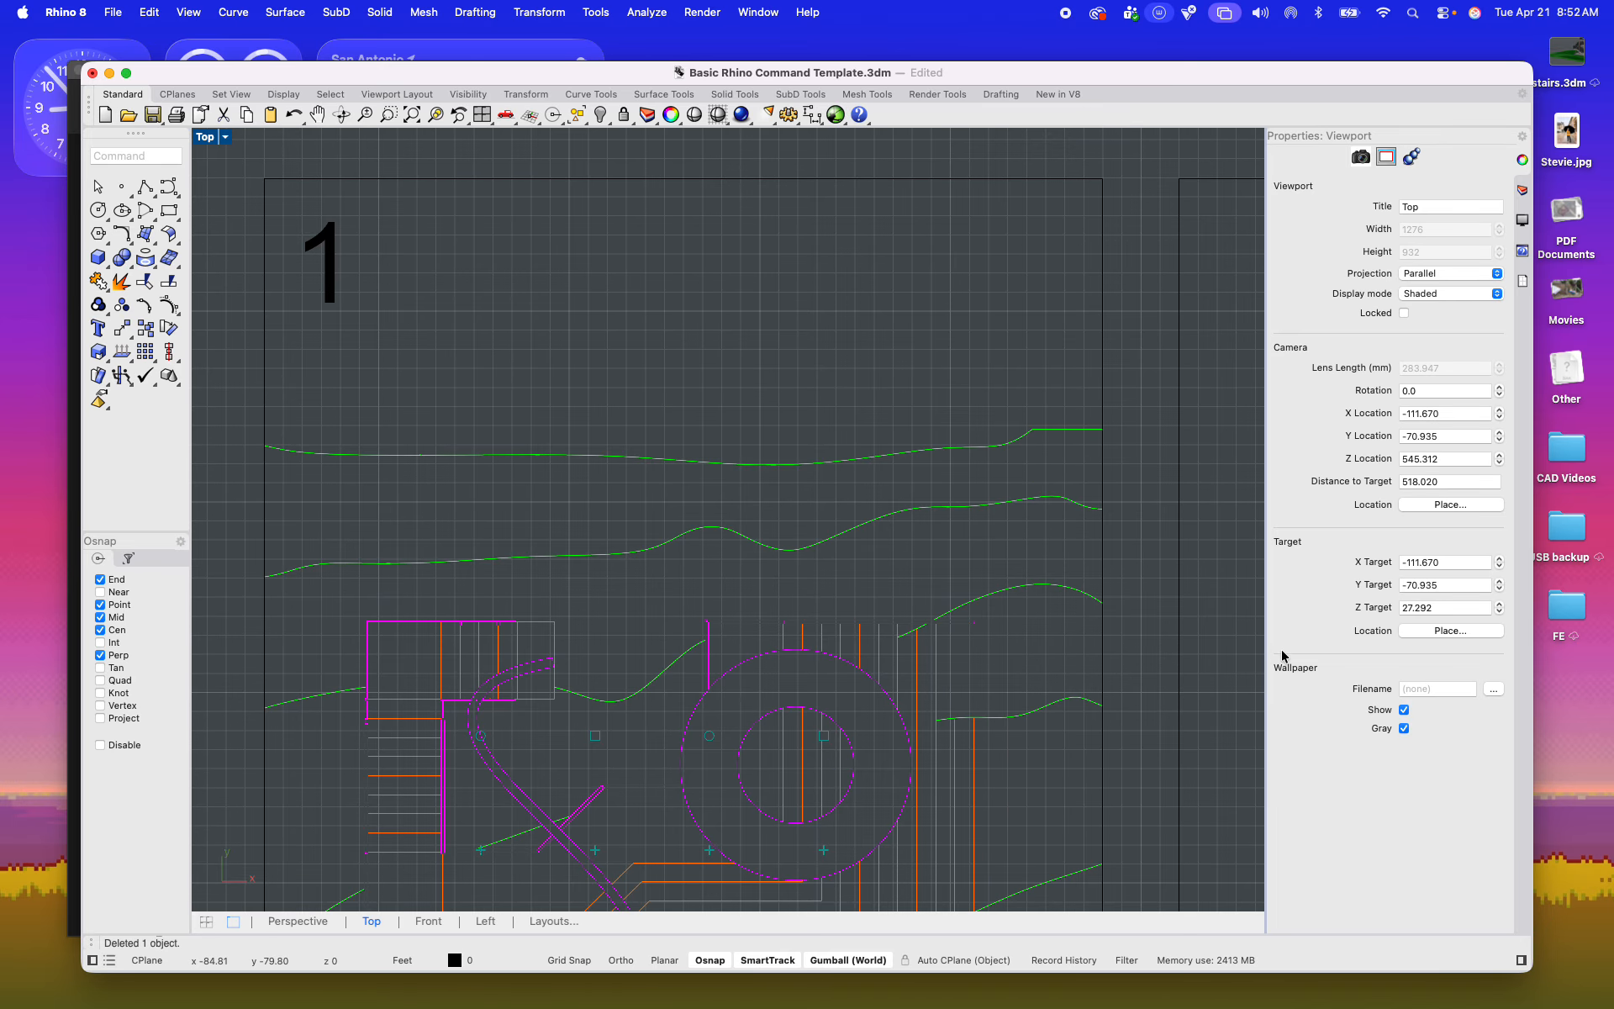
pyautogui.click(1095, 432)
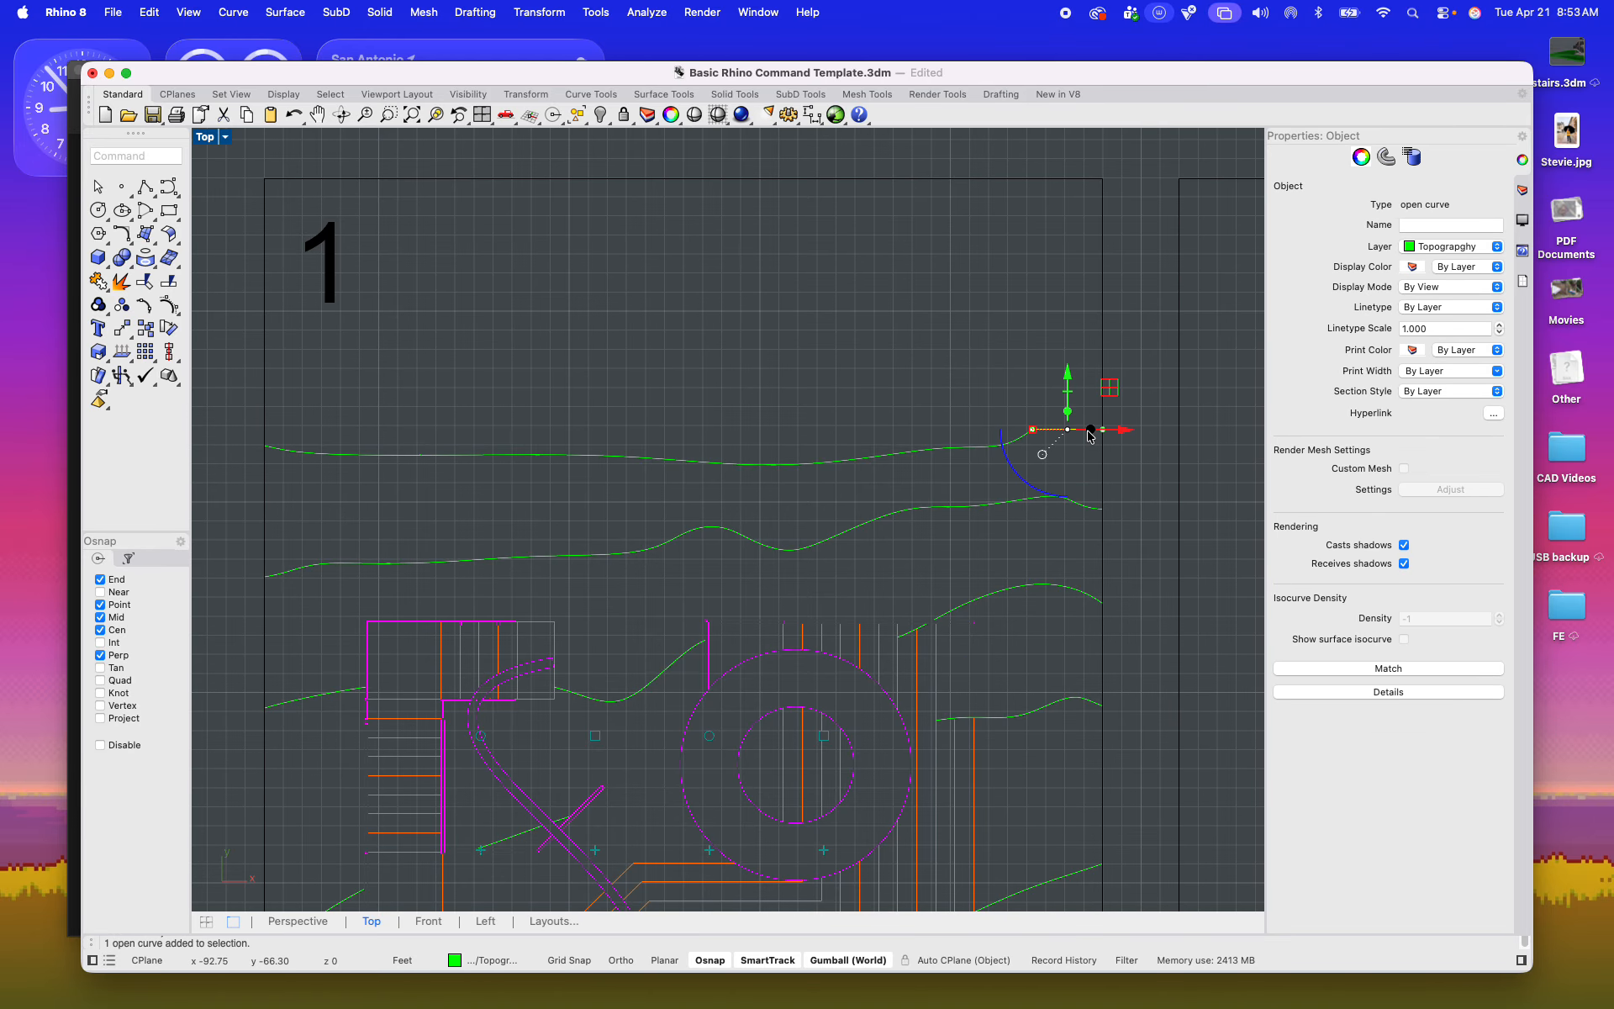
pyautogui.press('Delete')
pyautogui.rightClick(1093, 439)
pyautogui.scroll(-10, 931, 418)
pyautogui.scroll(8, 866, 572)
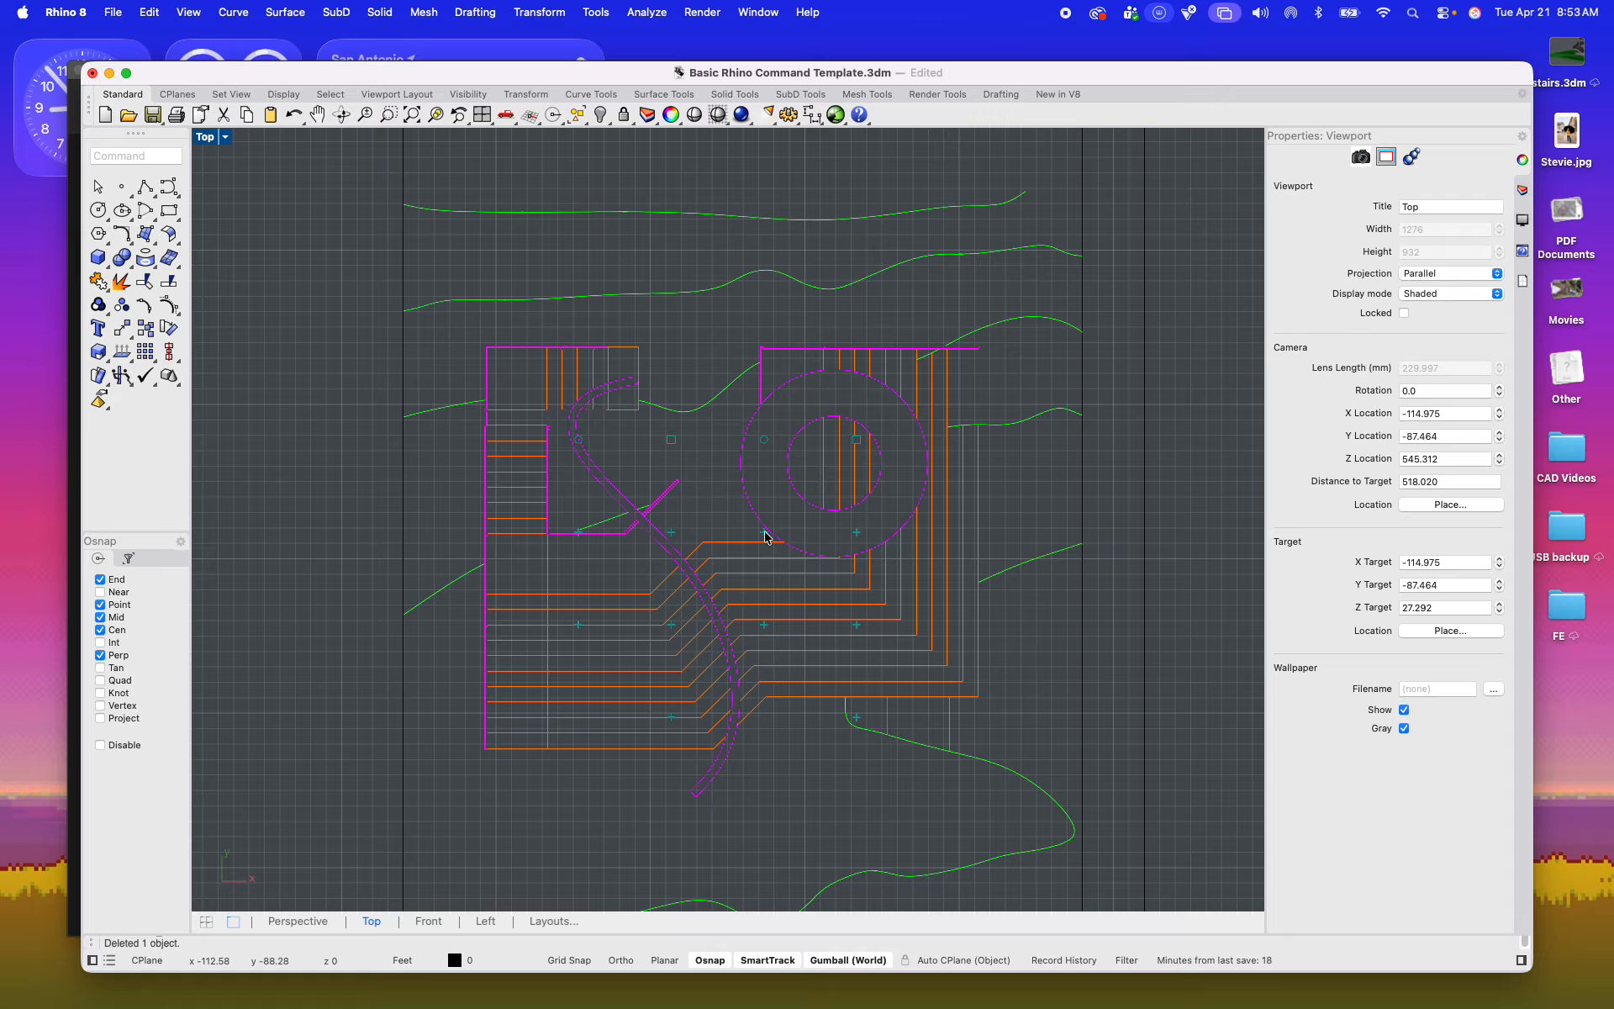
# Step: Select the horizontal clipping plane above the tower model
pyautogui.scroll(-18, 764, 533)
pyautogui.moveTo(955, 508); pyautogui.dragTo(670, 653, button='right')
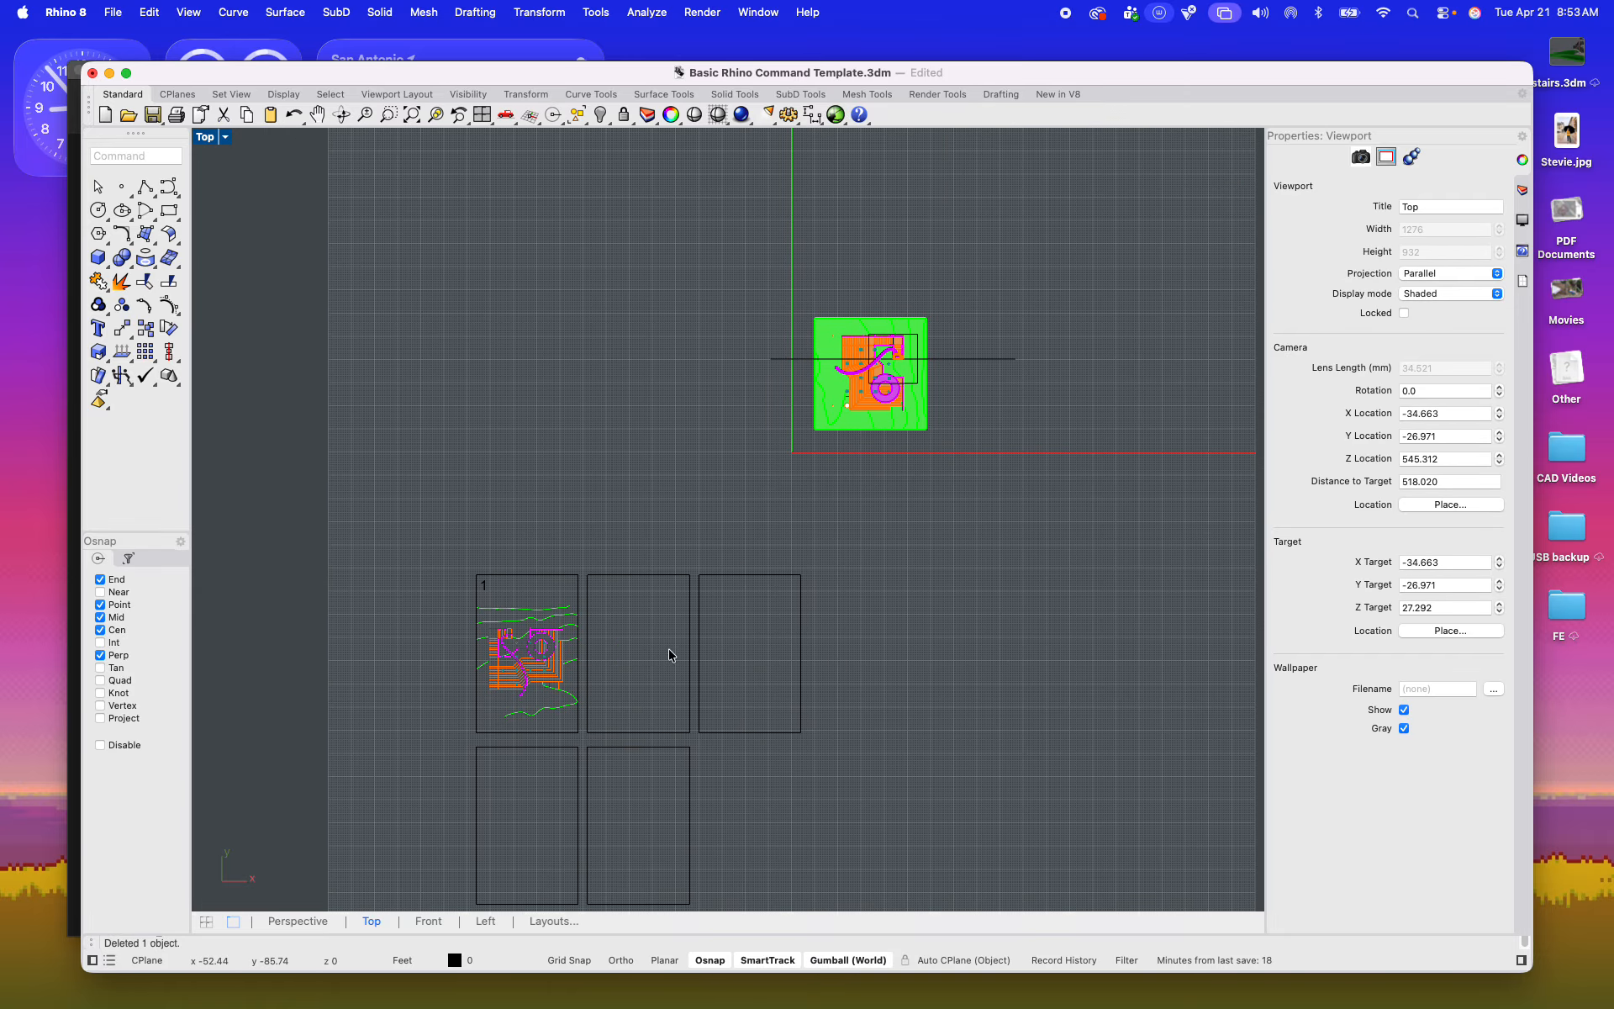
pyautogui.scroll(10, 900, 375)
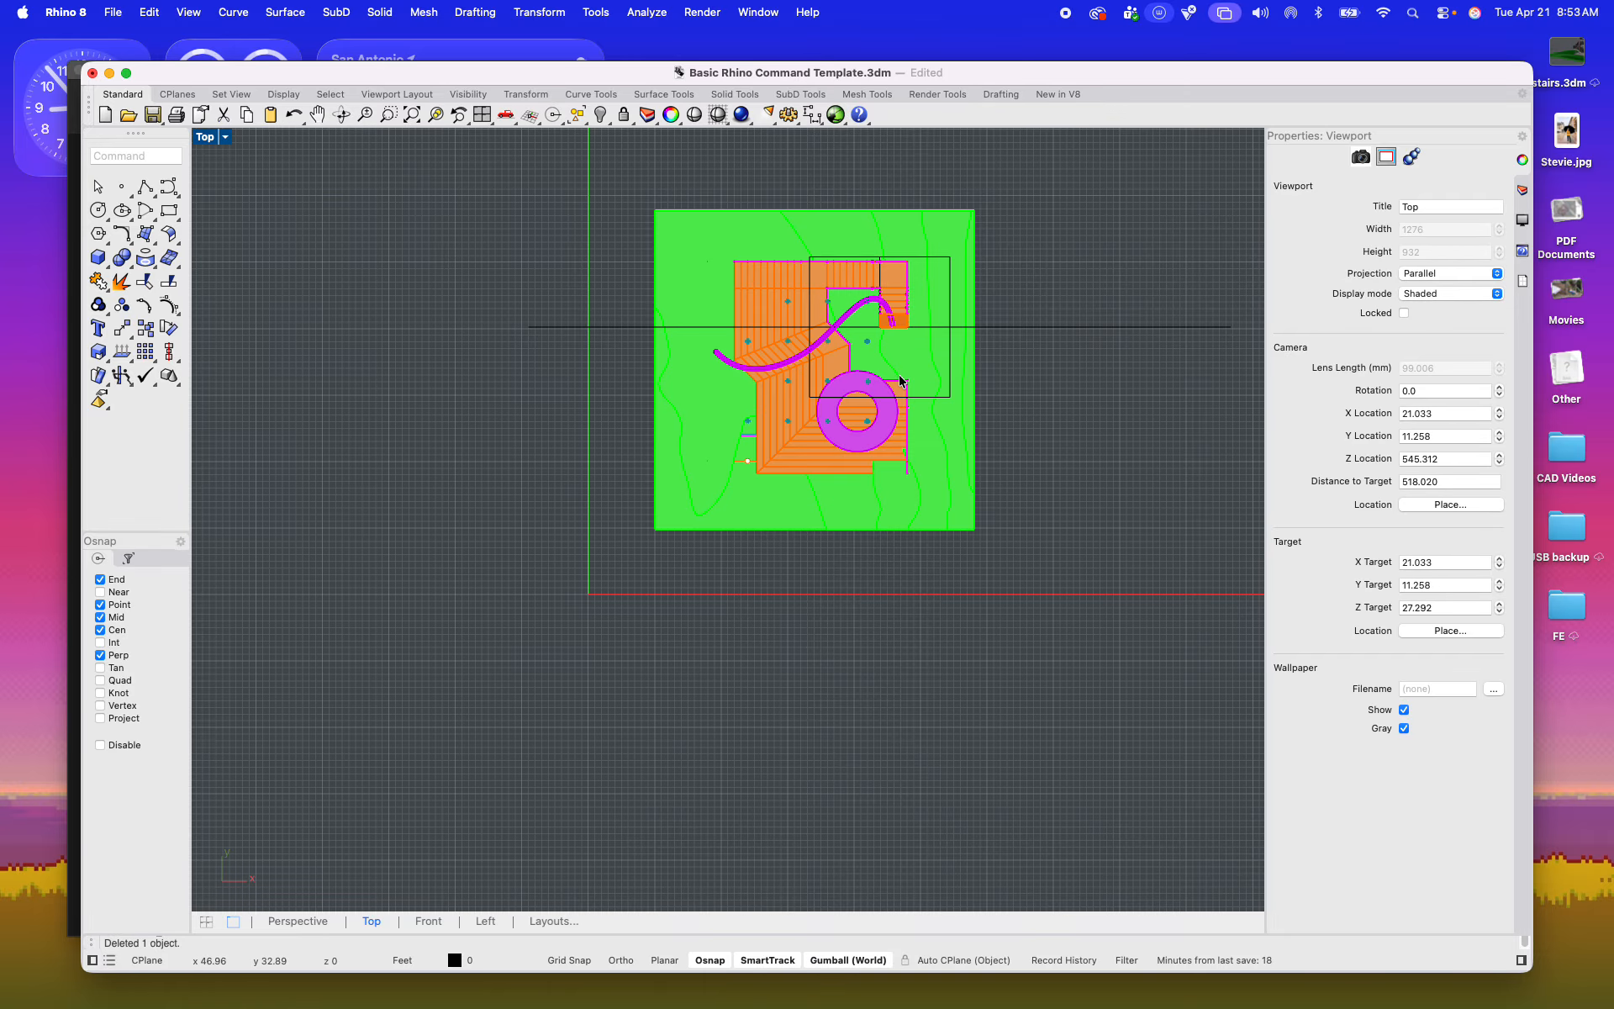
pyautogui.doubleClick(205, 138)
pyautogui.moveTo(984, 339); pyautogui.dragTo(801, 141, button='right')
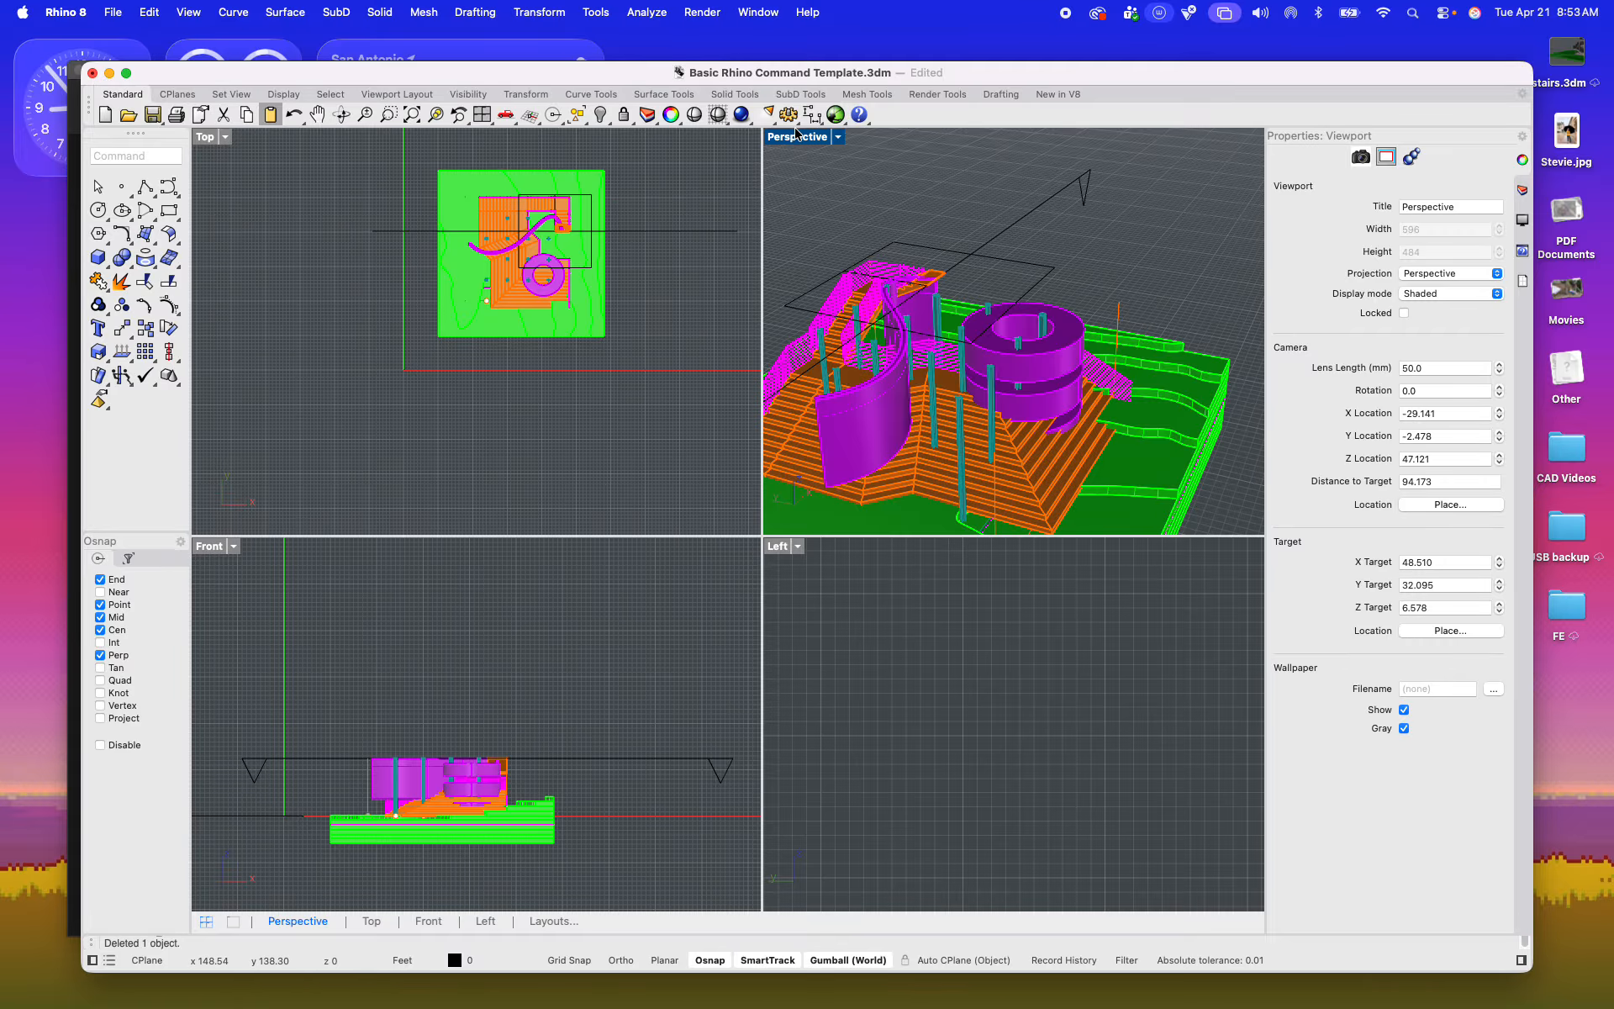
pyautogui.doubleClick(798, 136)
pyautogui.click(776, 283)
pyautogui.moveTo(776, 283); pyautogui.dragTo(629, 443, button='right')
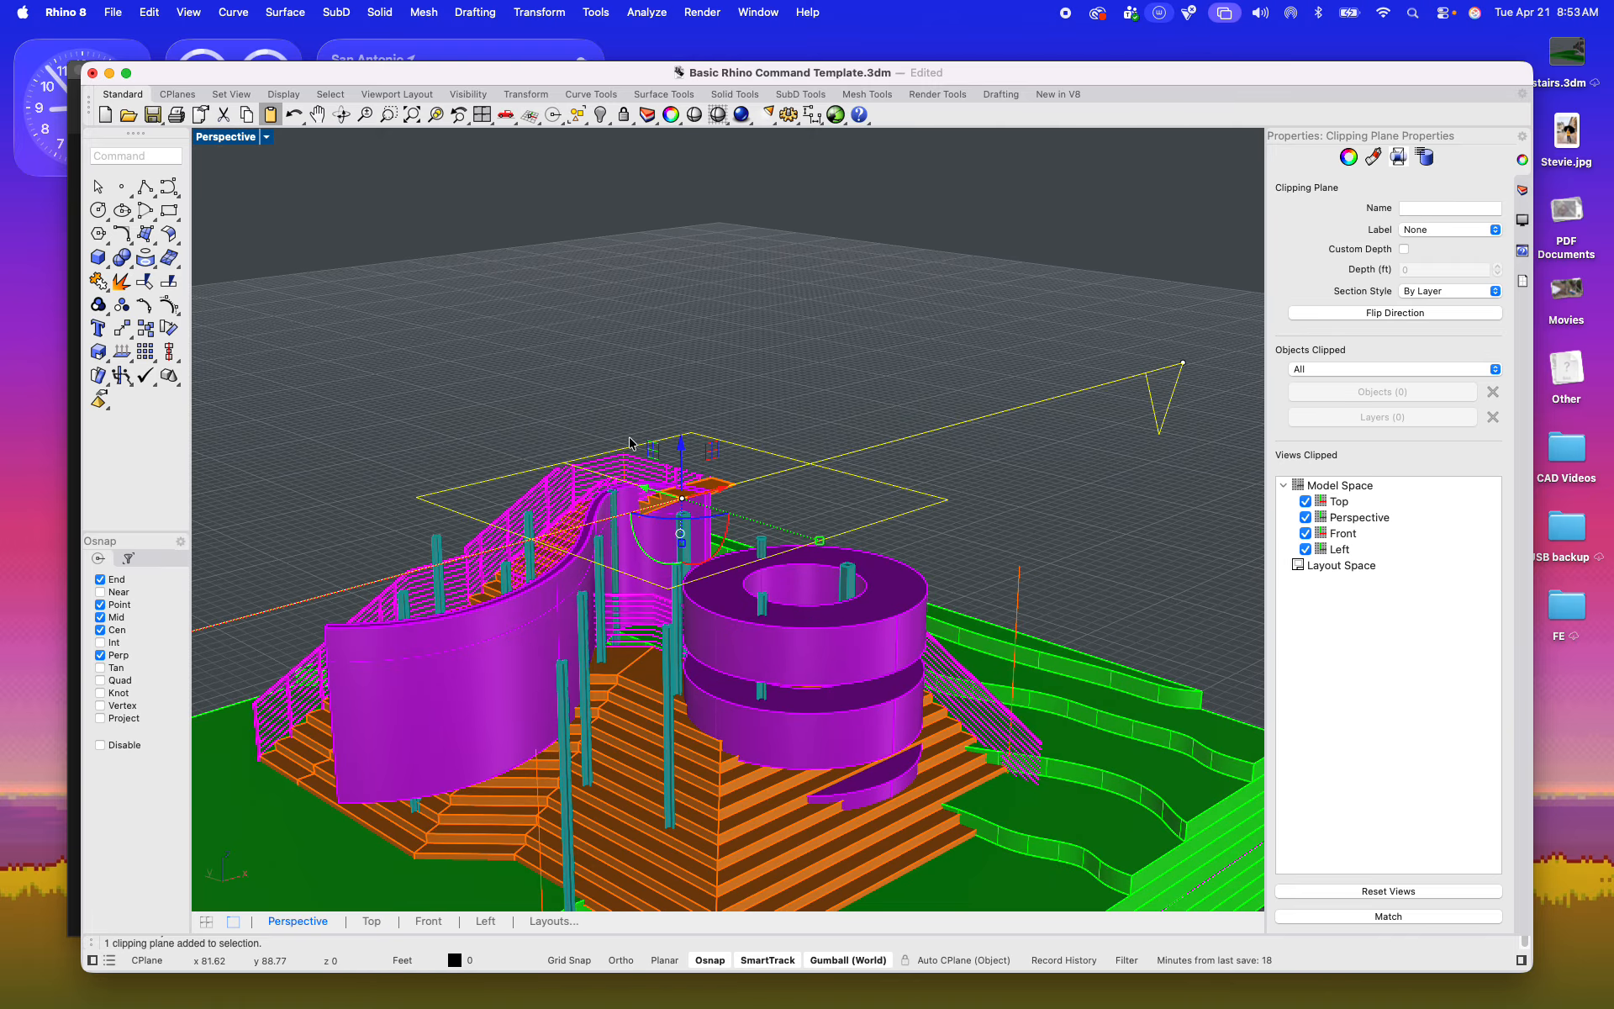
pyautogui.doubleClick(221, 139)
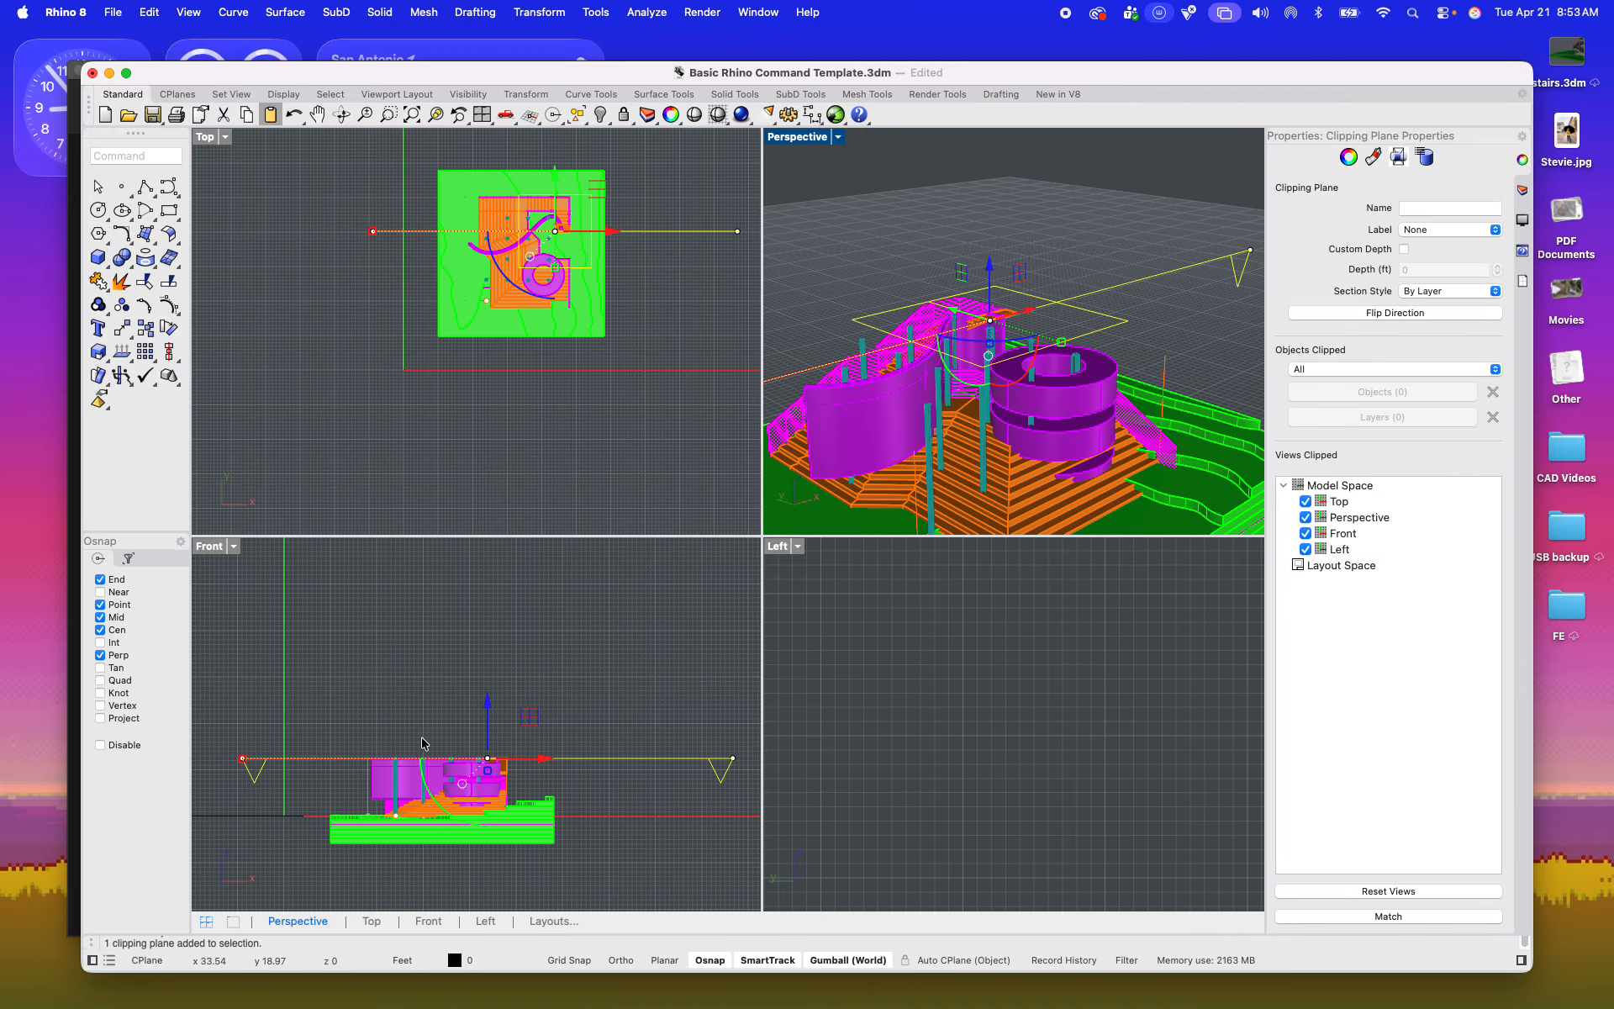
pyautogui.write('10')
pyautogui.press('BackSpace')
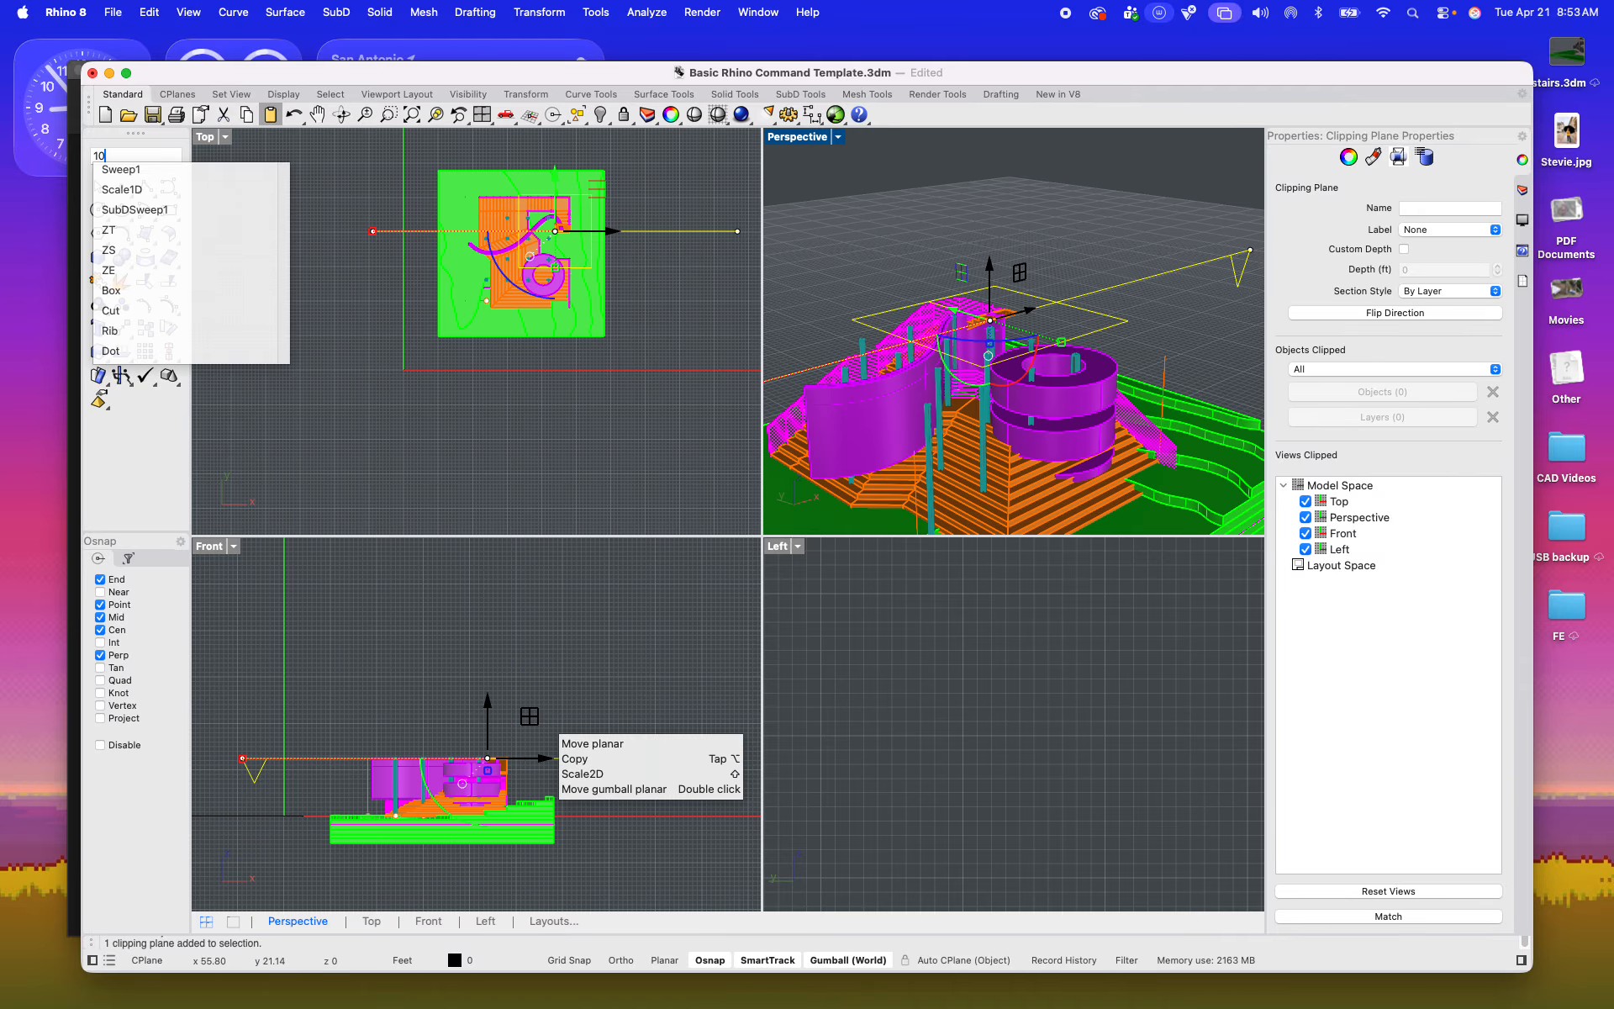
pyautogui.write('0')
pyautogui.press('BackSpace')
pyautogui.press('BackSpace')
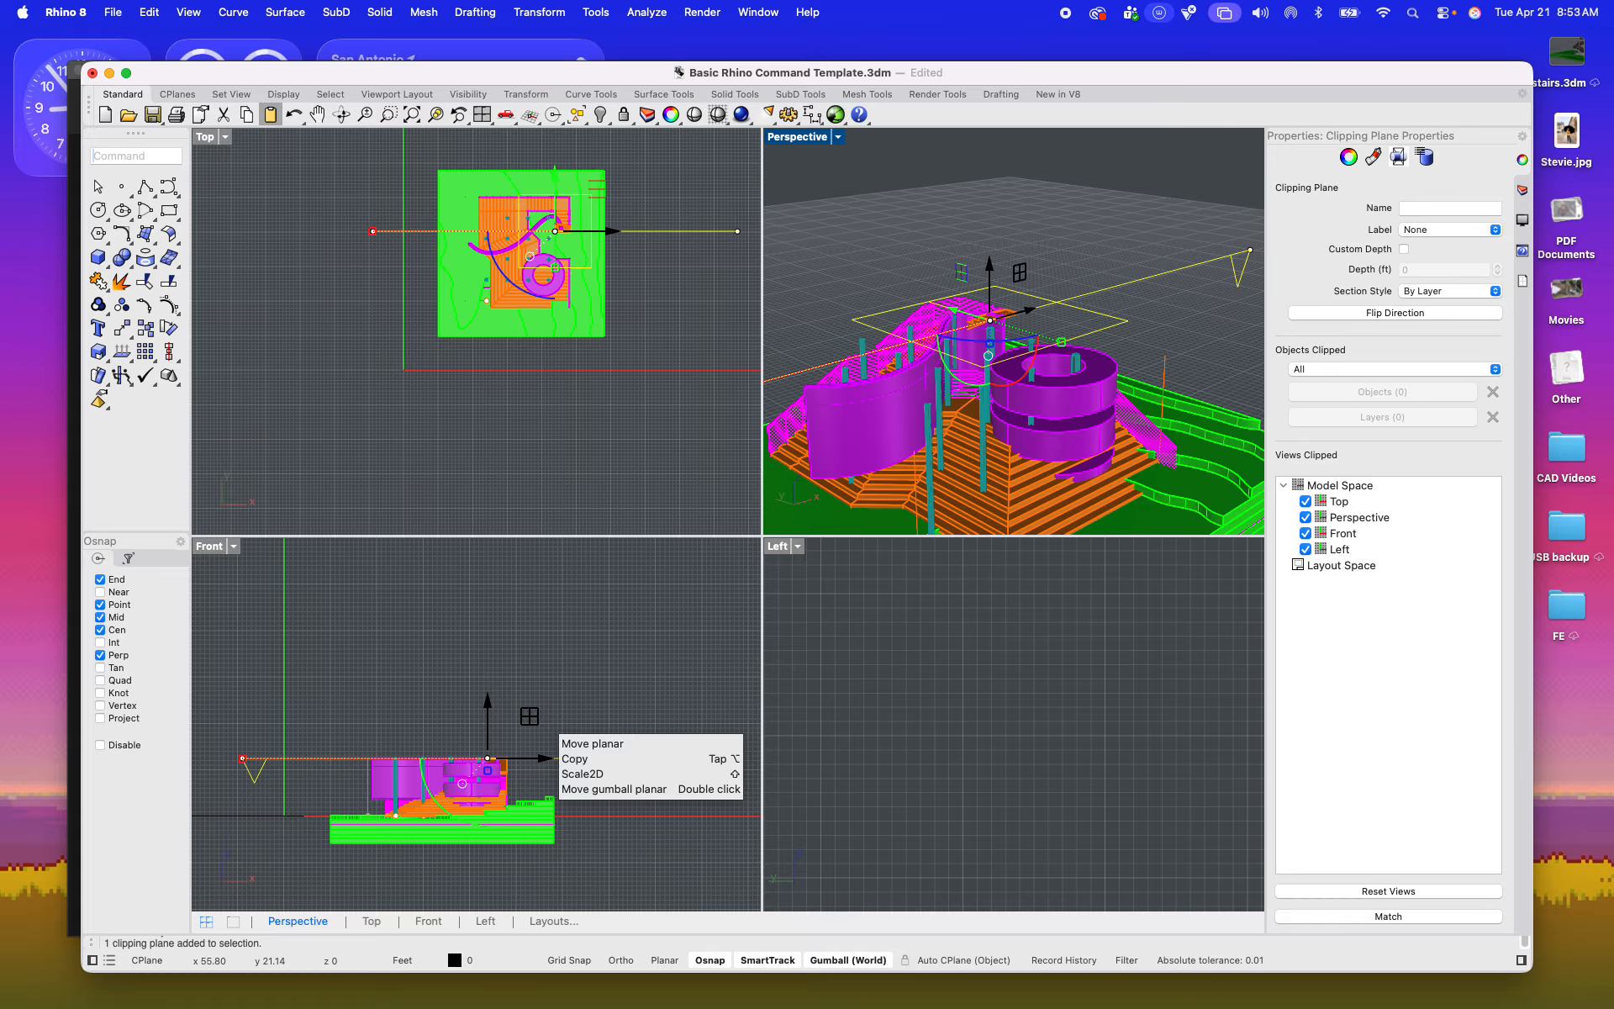
# Step: Move the clipping plane straight up by 10 feet in the Front view
pyautogui.write('move')
pyautogui.press('Return')
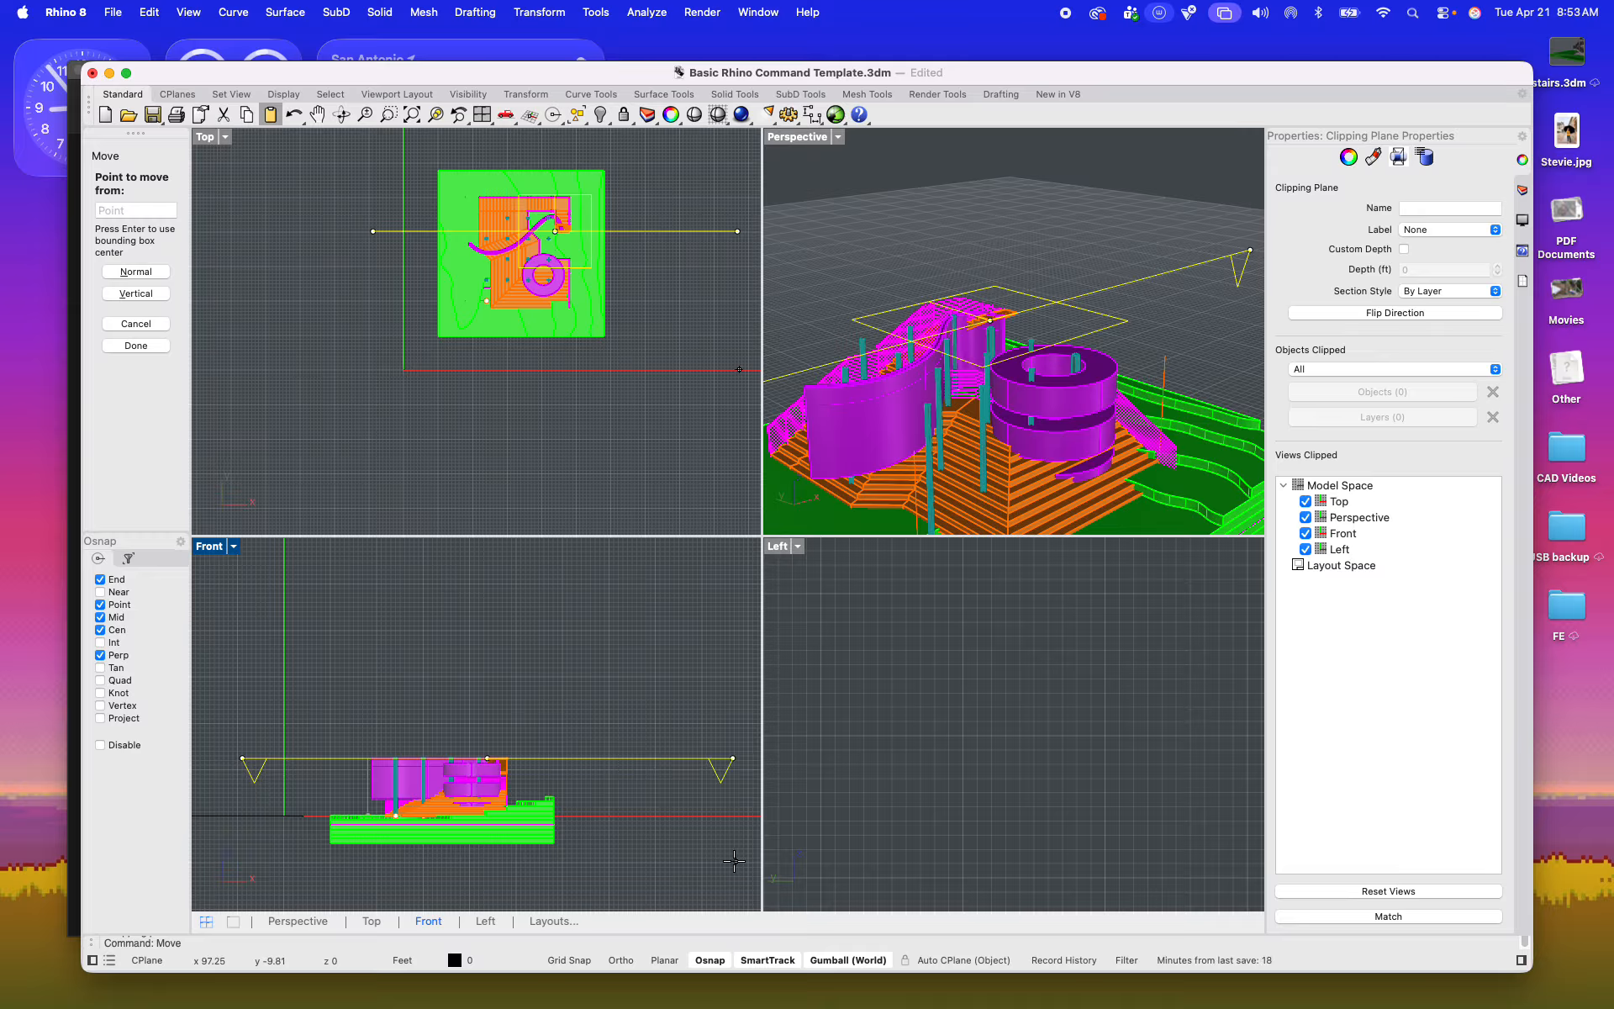
pyautogui.click(657, 694)
pyautogui.write('10')
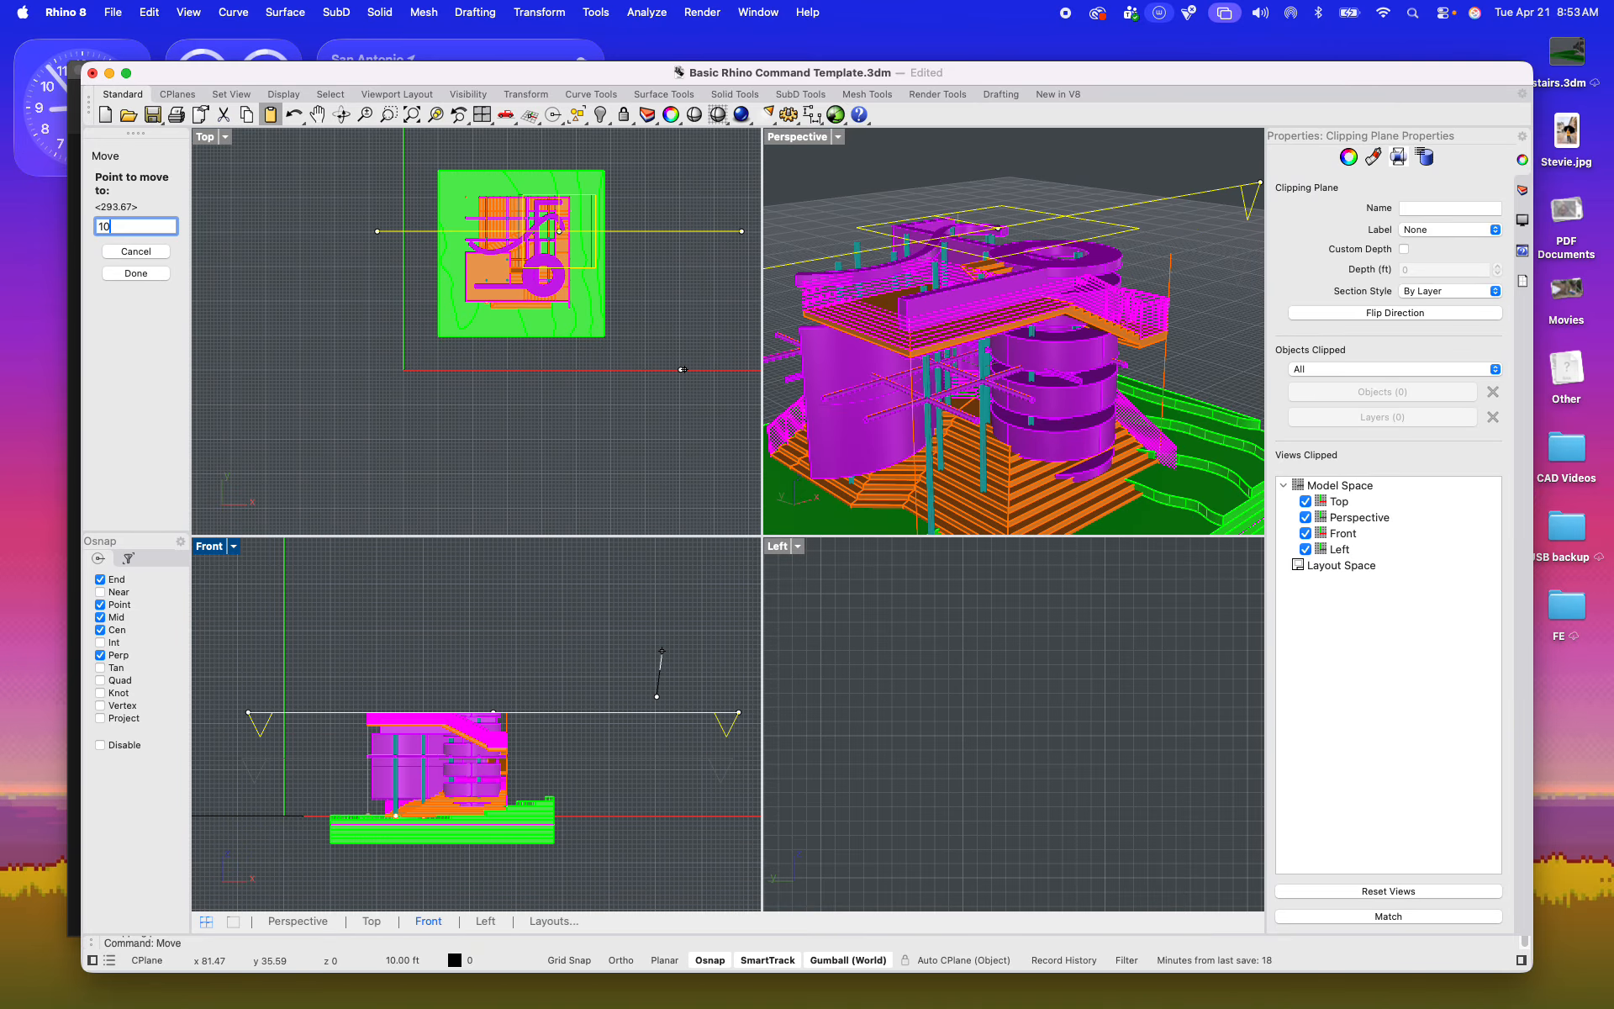
pyautogui.press('Return')
pyautogui.press('Escape')
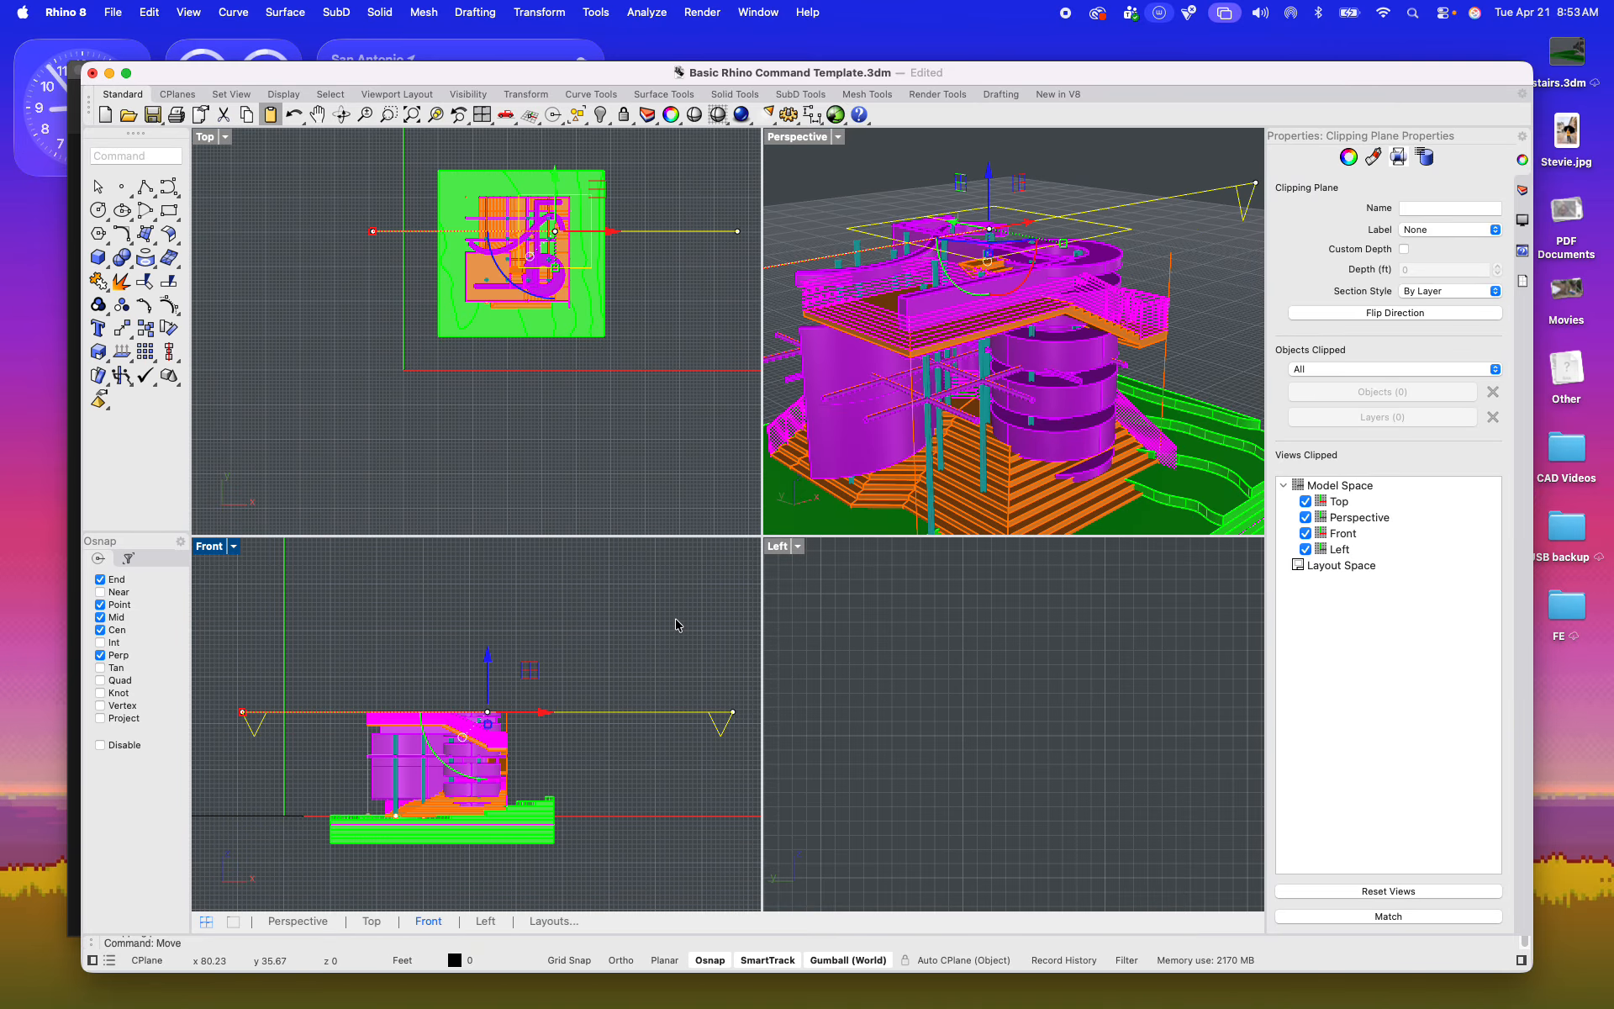
# Step: Raise the clipping plane slightly further so it cuts the tower's walls above the upper stair landing
pyautogui.doubleClick(782, 137)
pyautogui.keyDown('shift'); pyautogui.moveTo(807, 485); pyautogui.dragTo(711, 601, button='right'); pyautogui.keyUp('shift')
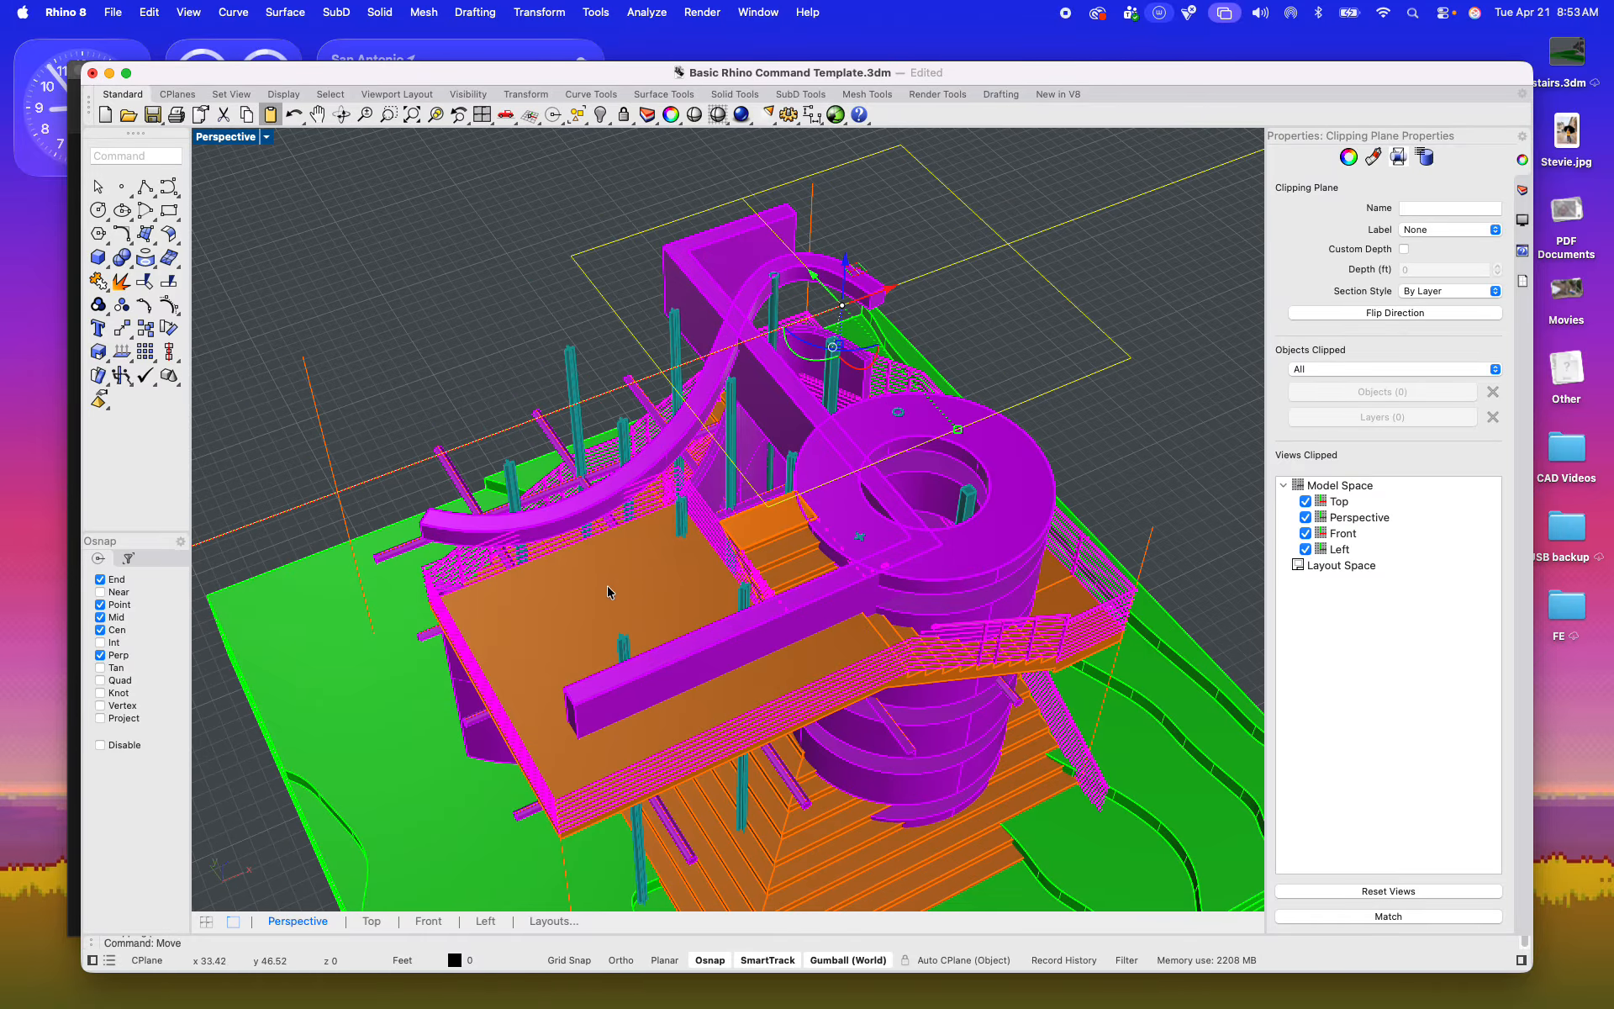
pyautogui.moveTo(849, 266); pyautogui.dragTo(839, 322)
pyautogui.keyDown('shift'); pyautogui.moveTo(877, 390); pyautogui.dragTo(798, 335, button='right'); pyautogui.keyUp('shift')
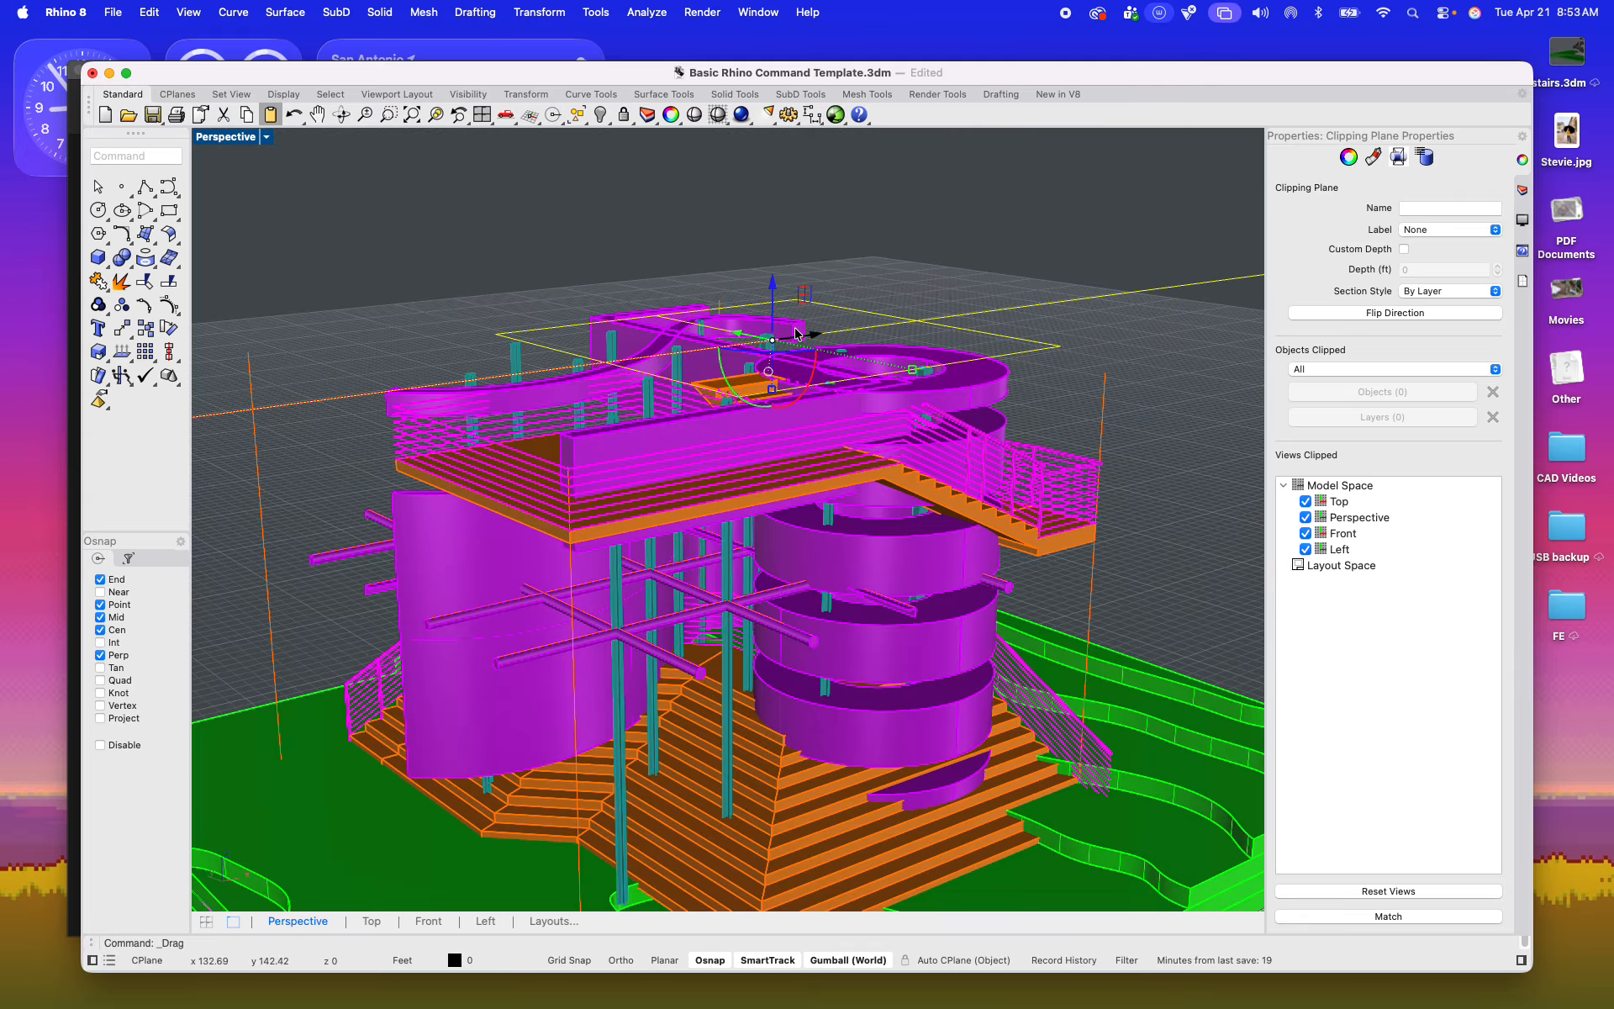
pyautogui.moveTo(775, 292); pyautogui.dragTo(770, 252)
pyautogui.moveTo(770, 252); pyautogui.dragTo(630, 399, button='right')
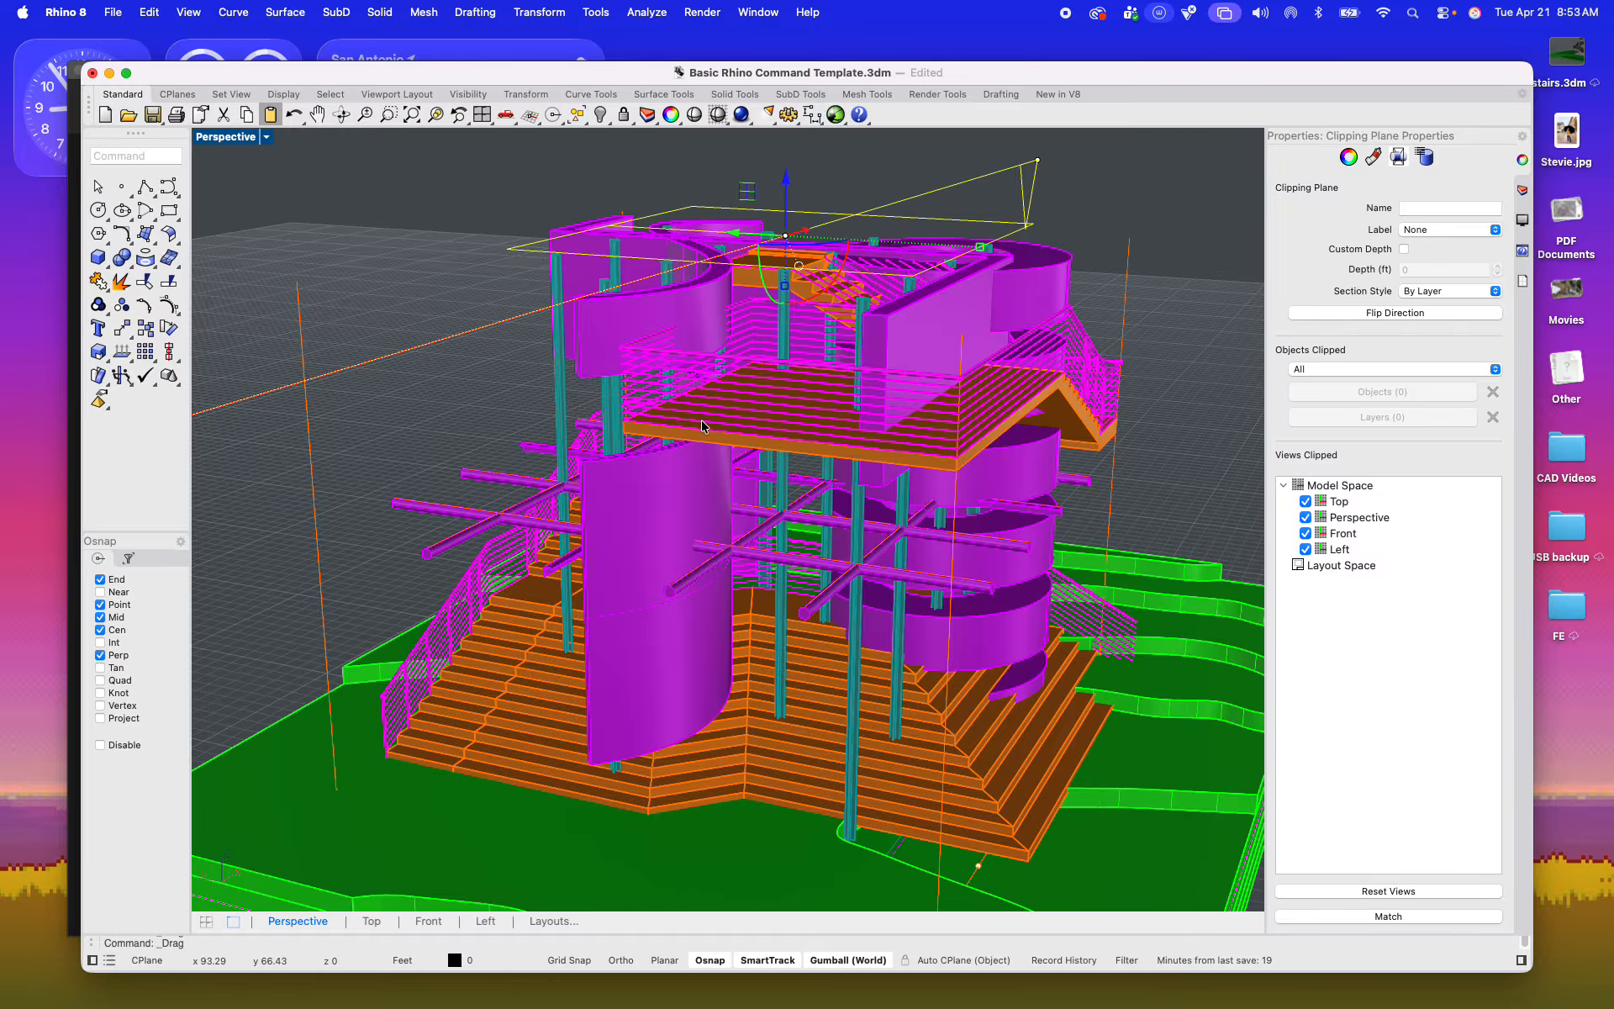
# Step: Examine the clipped upper level in perspective, checking the cut through the curved walls, stairs and railings
pyautogui.keyDown('shift'); pyautogui.moveTo(702, 426); pyautogui.dragTo(678, 514, button='right'); pyautogui.keyUp('shift')
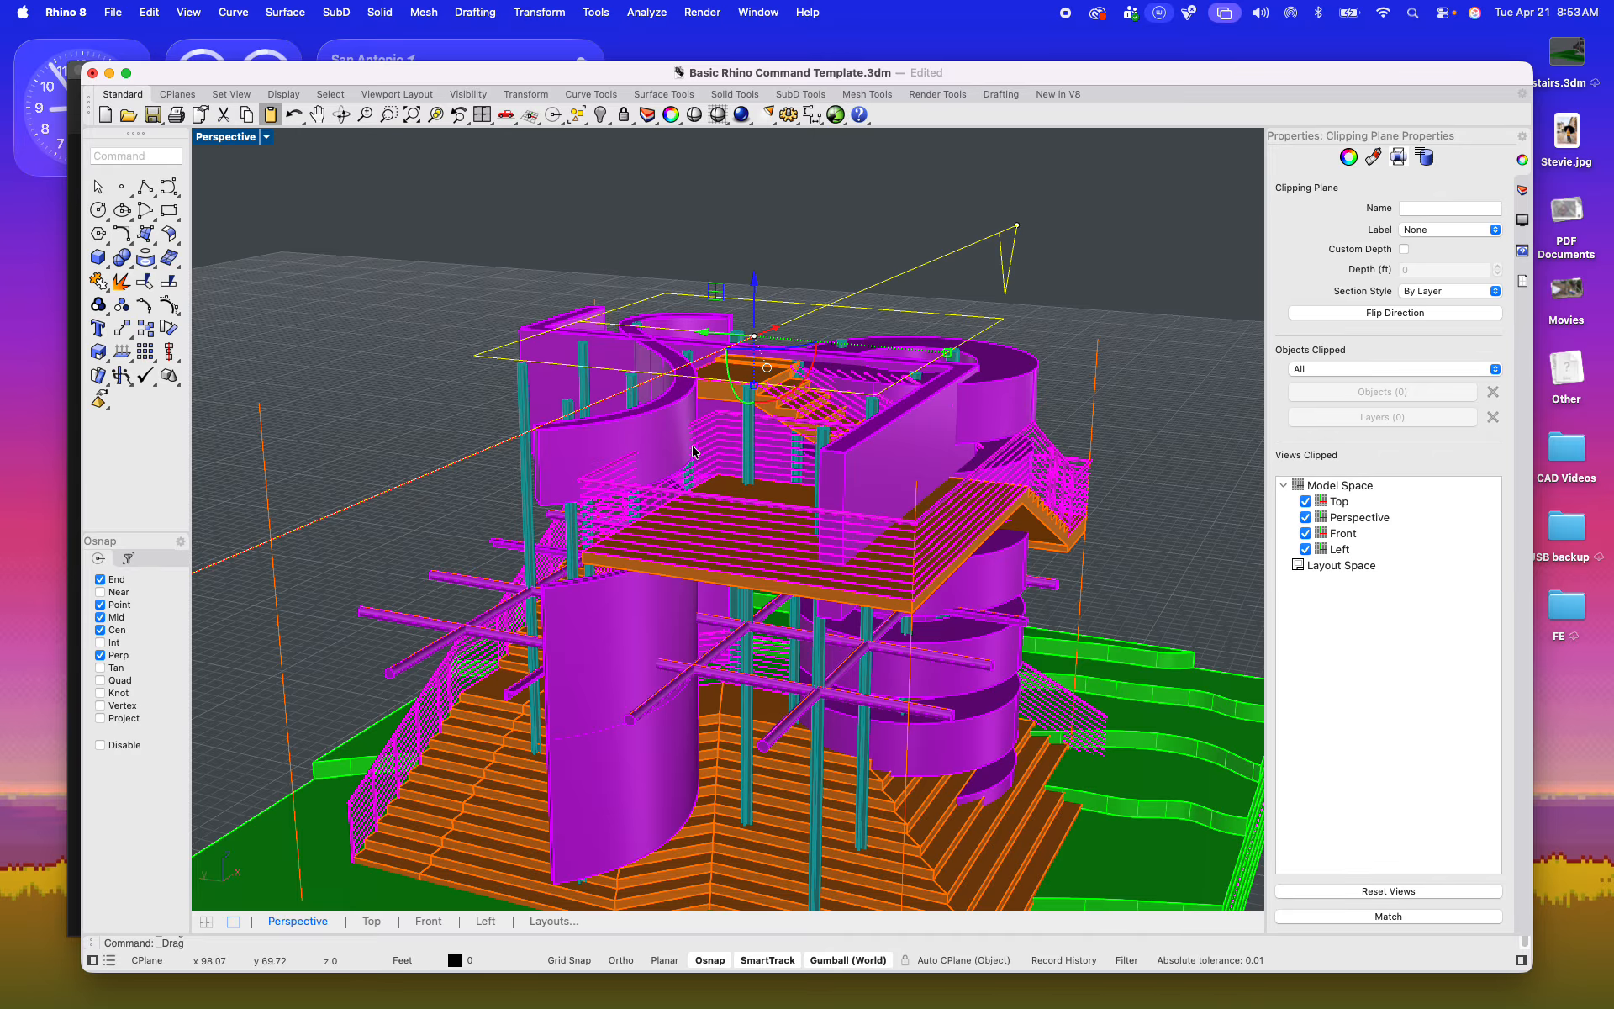
pyautogui.scroll(10, 673, 487)
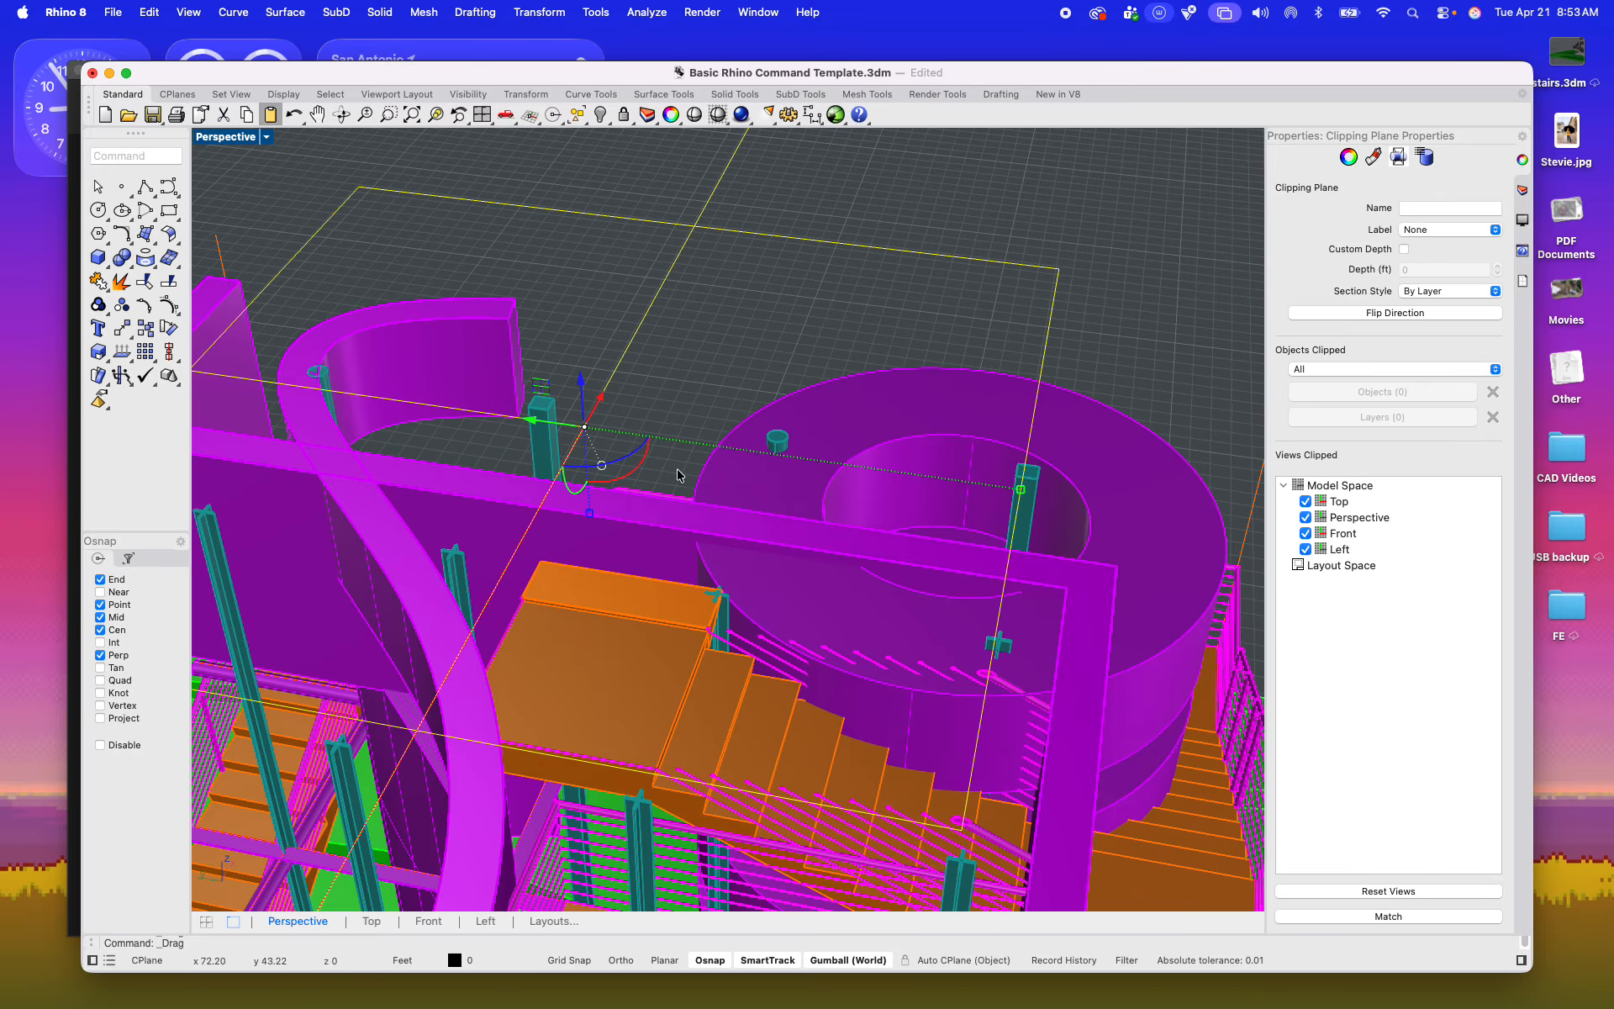
pyautogui.keyDown('shift'); pyautogui.moveTo(680, 476); pyautogui.dragTo(629, 384, button='right'); pyautogui.keyUp('shift')
pyautogui.moveTo(833, 561); pyautogui.dragTo(898, 575, button='right')
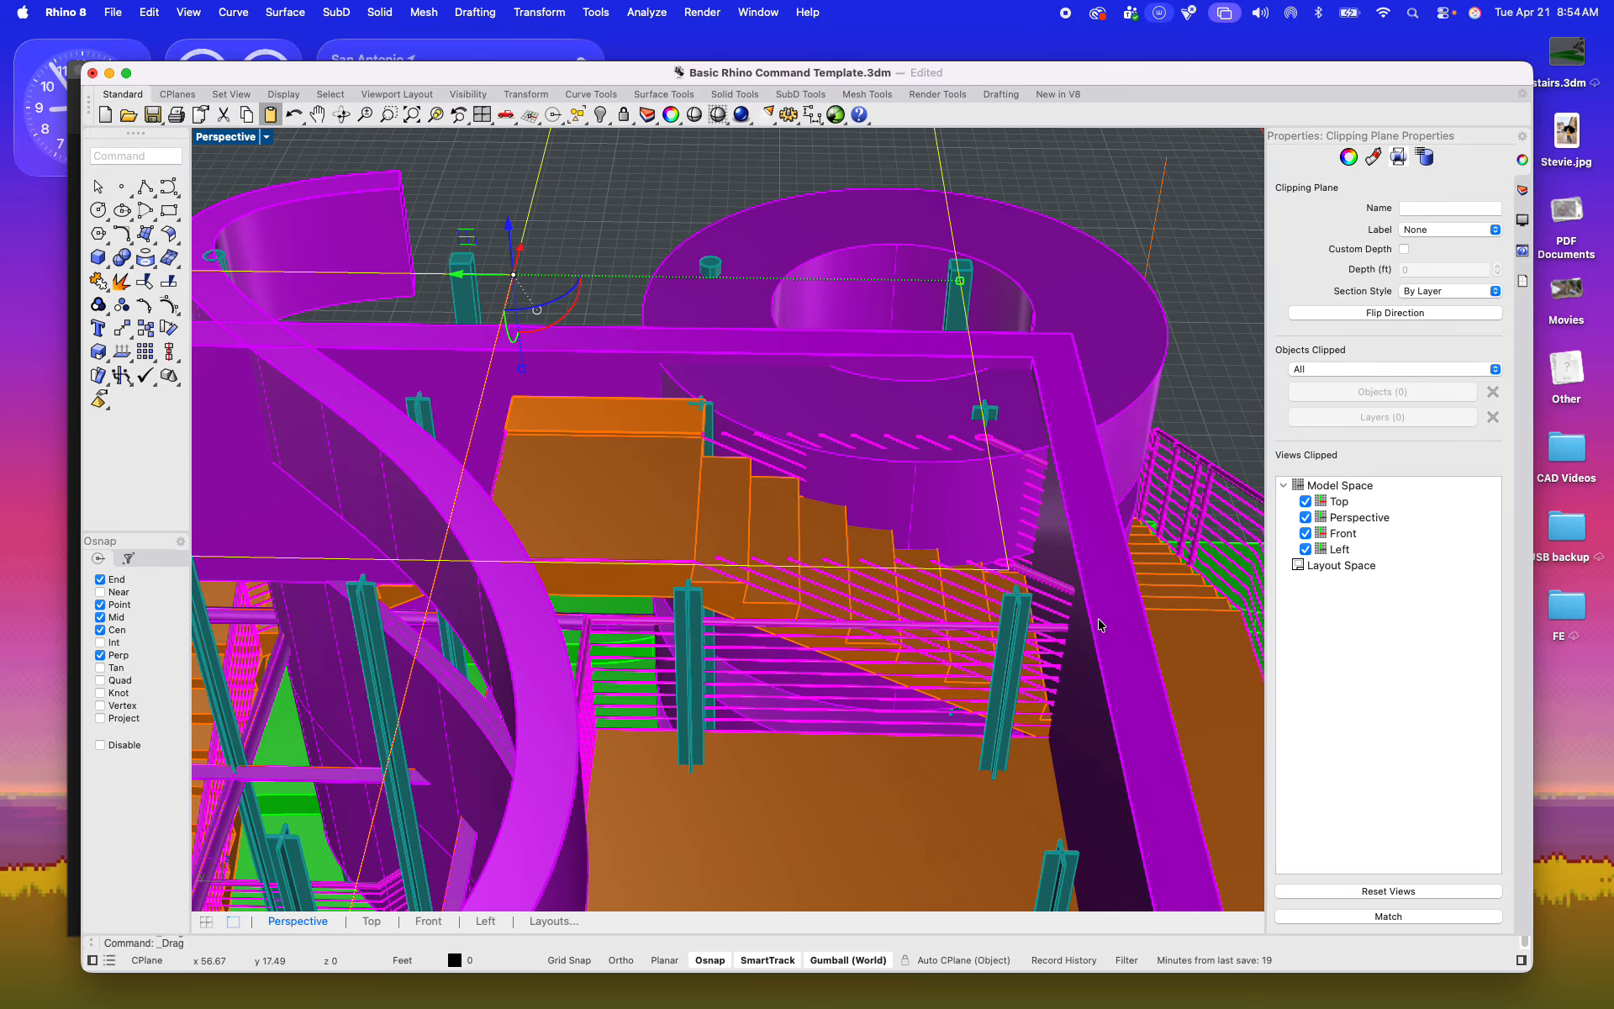
pyautogui.moveTo(1095, 583); pyautogui.dragTo(684, 515, button='right')
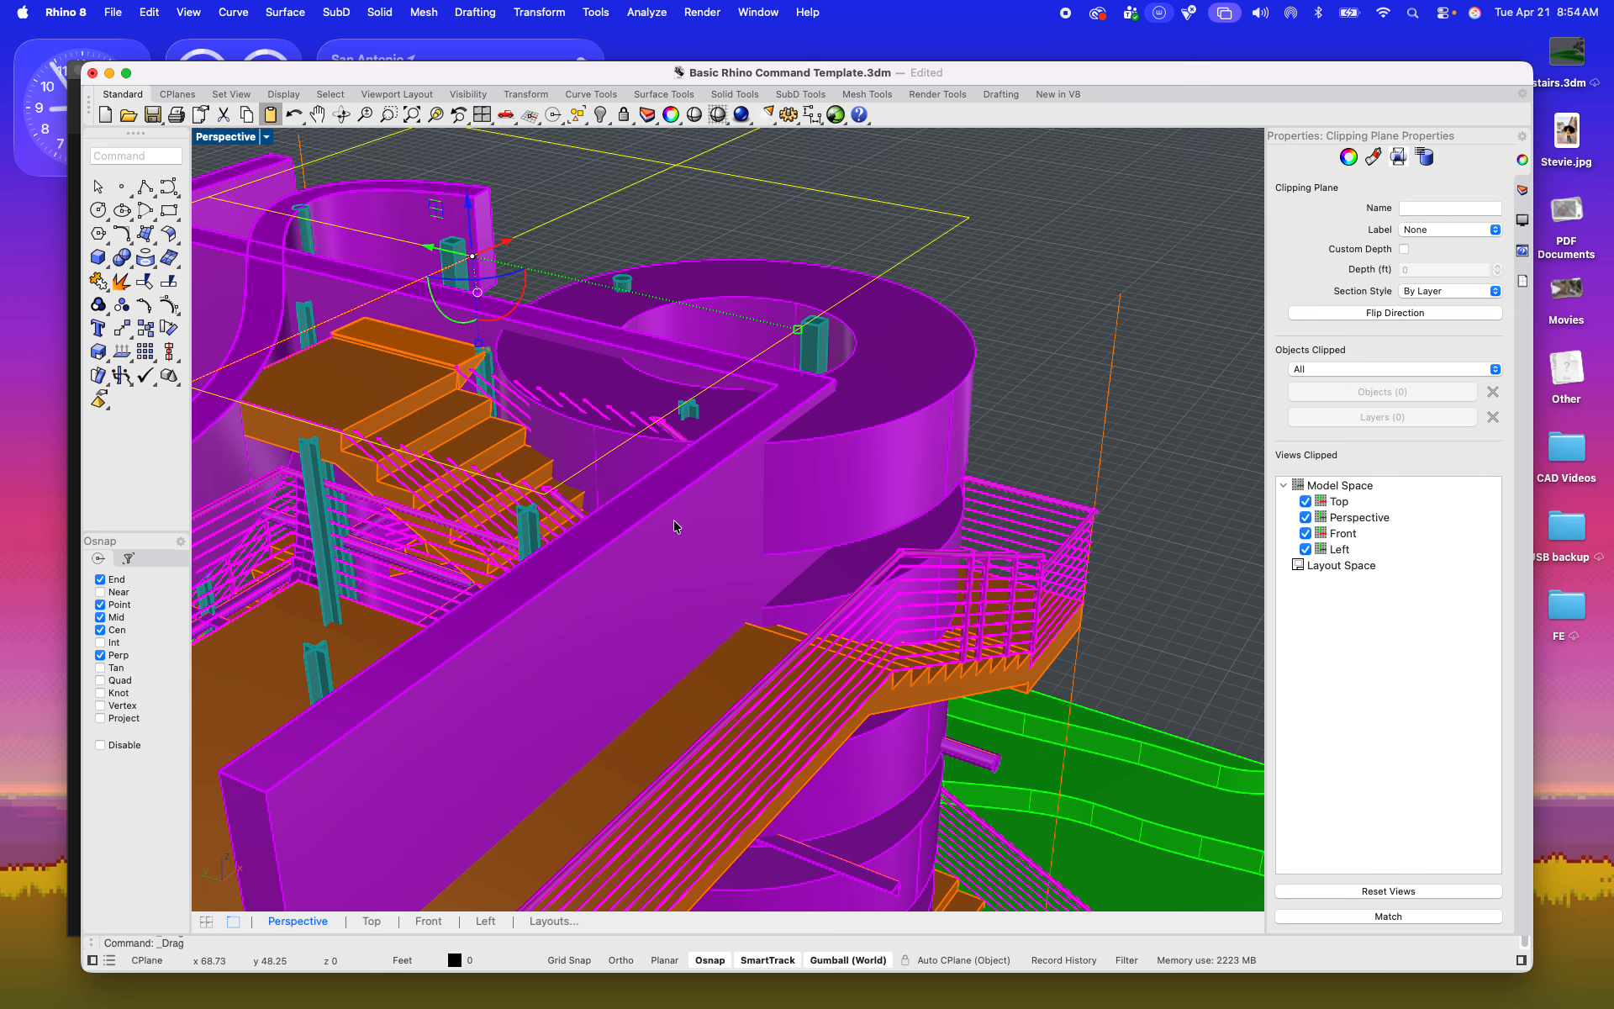
pyautogui.scroll(-5, 617, 484)
pyautogui.keyDown('shift'); pyautogui.moveTo(617, 484); pyautogui.dragTo(748, 411, button='right'); pyautogui.keyUp('shift')
# Step: Generate a grouped Make2D drawing of the model from the Top view, maintaining source layers and including clipping plane intersections
pyautogui.doubleClick(227, 137)
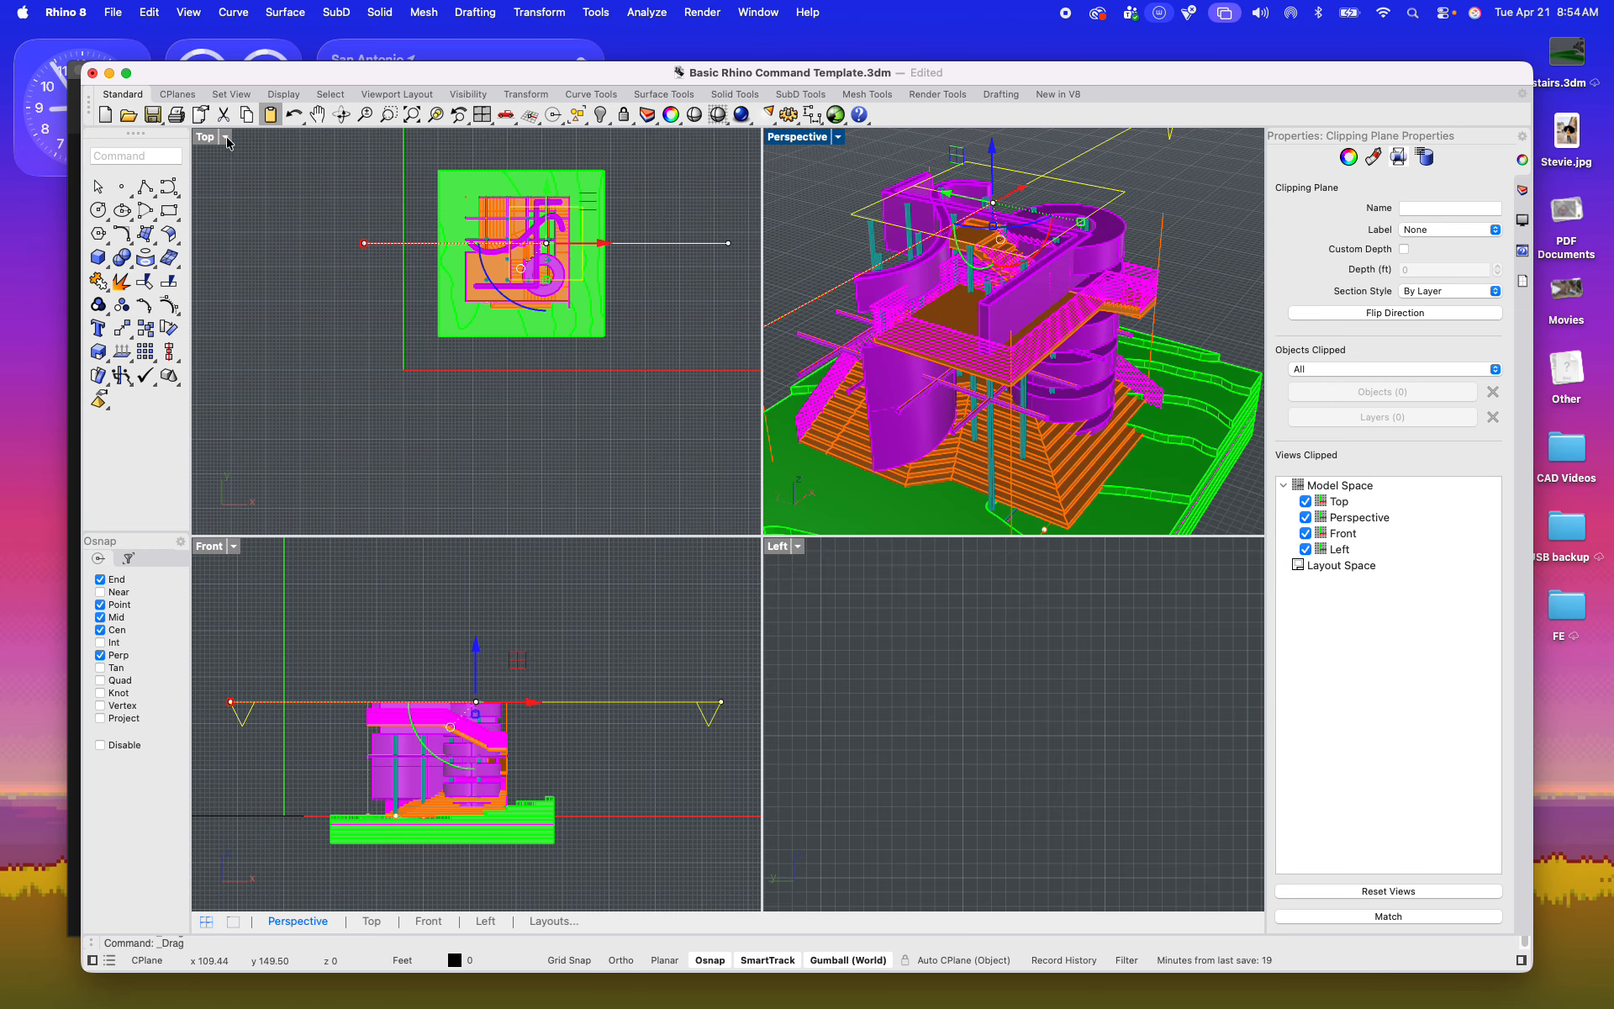
pyautogui.click(650, 345)
pyautogui.press('super+a')
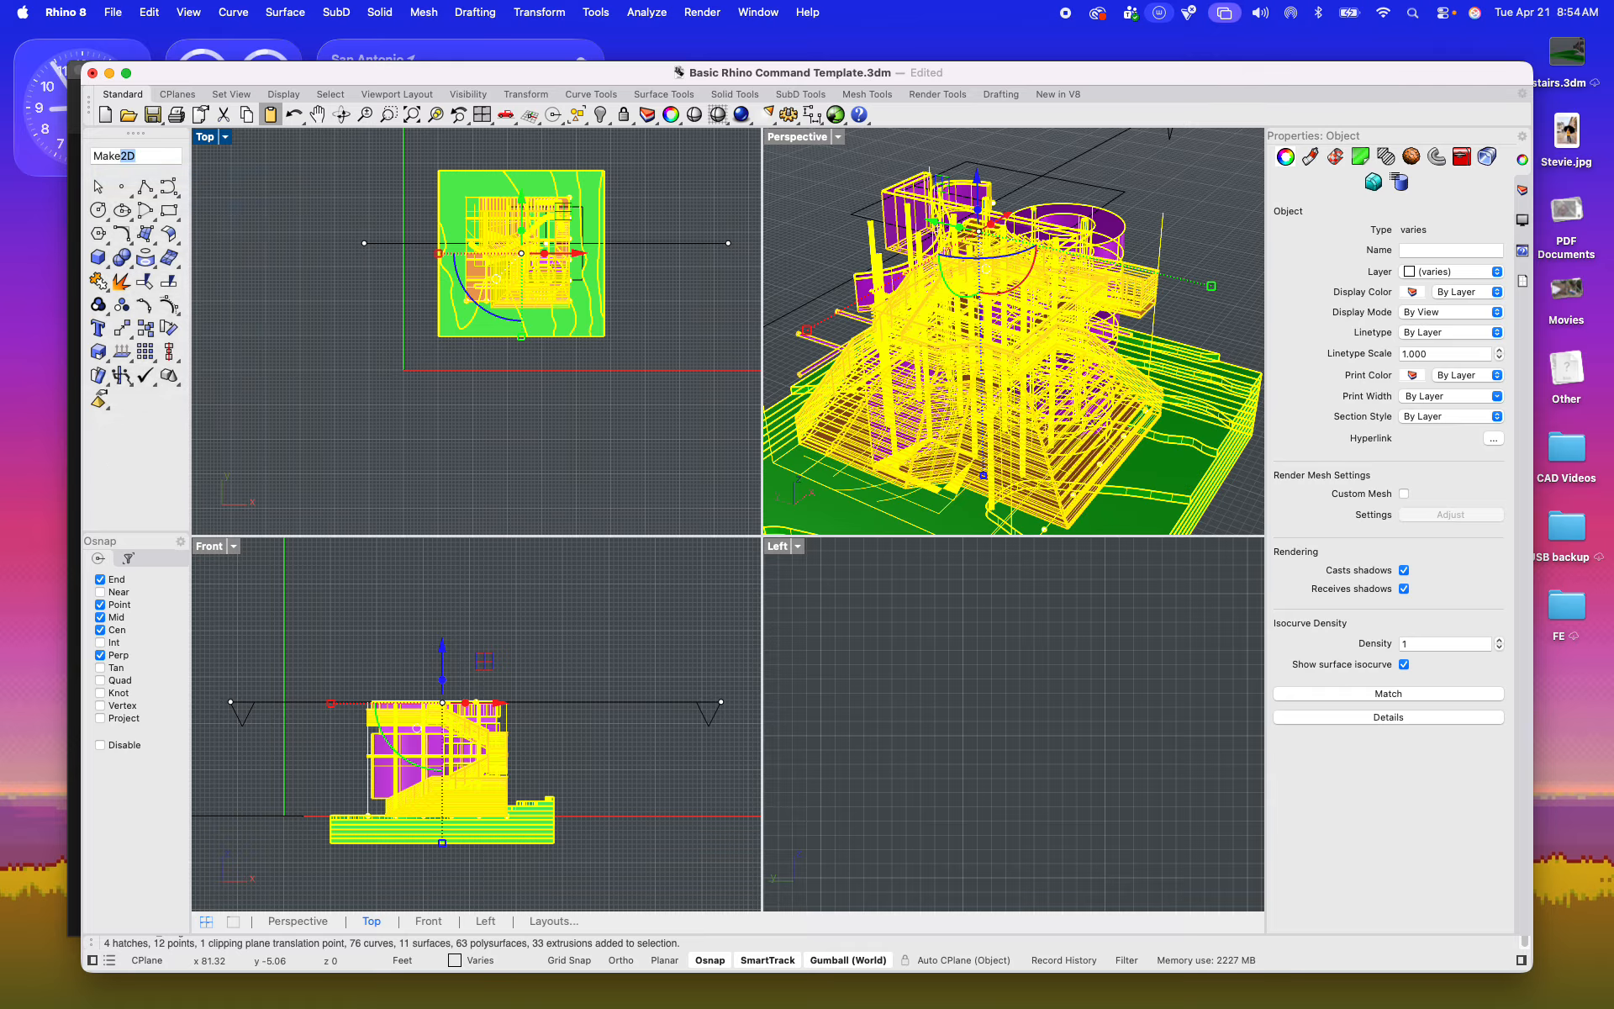
pyautogui.press('Return')
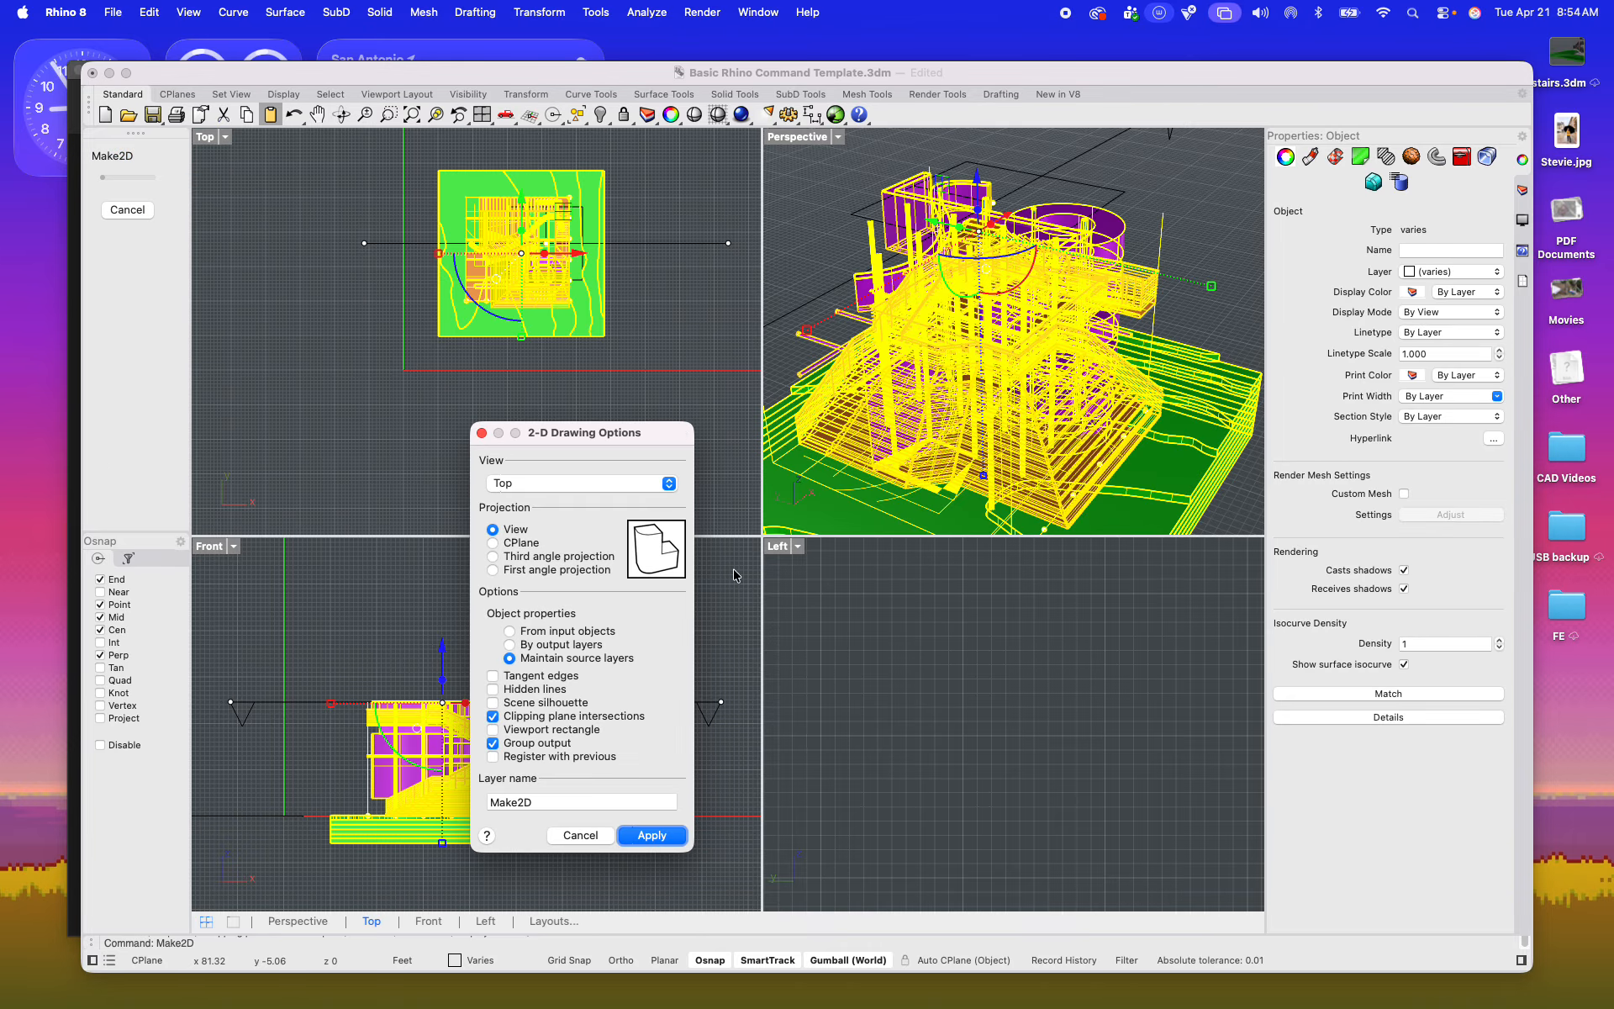
pyautogui.click(650, 836)
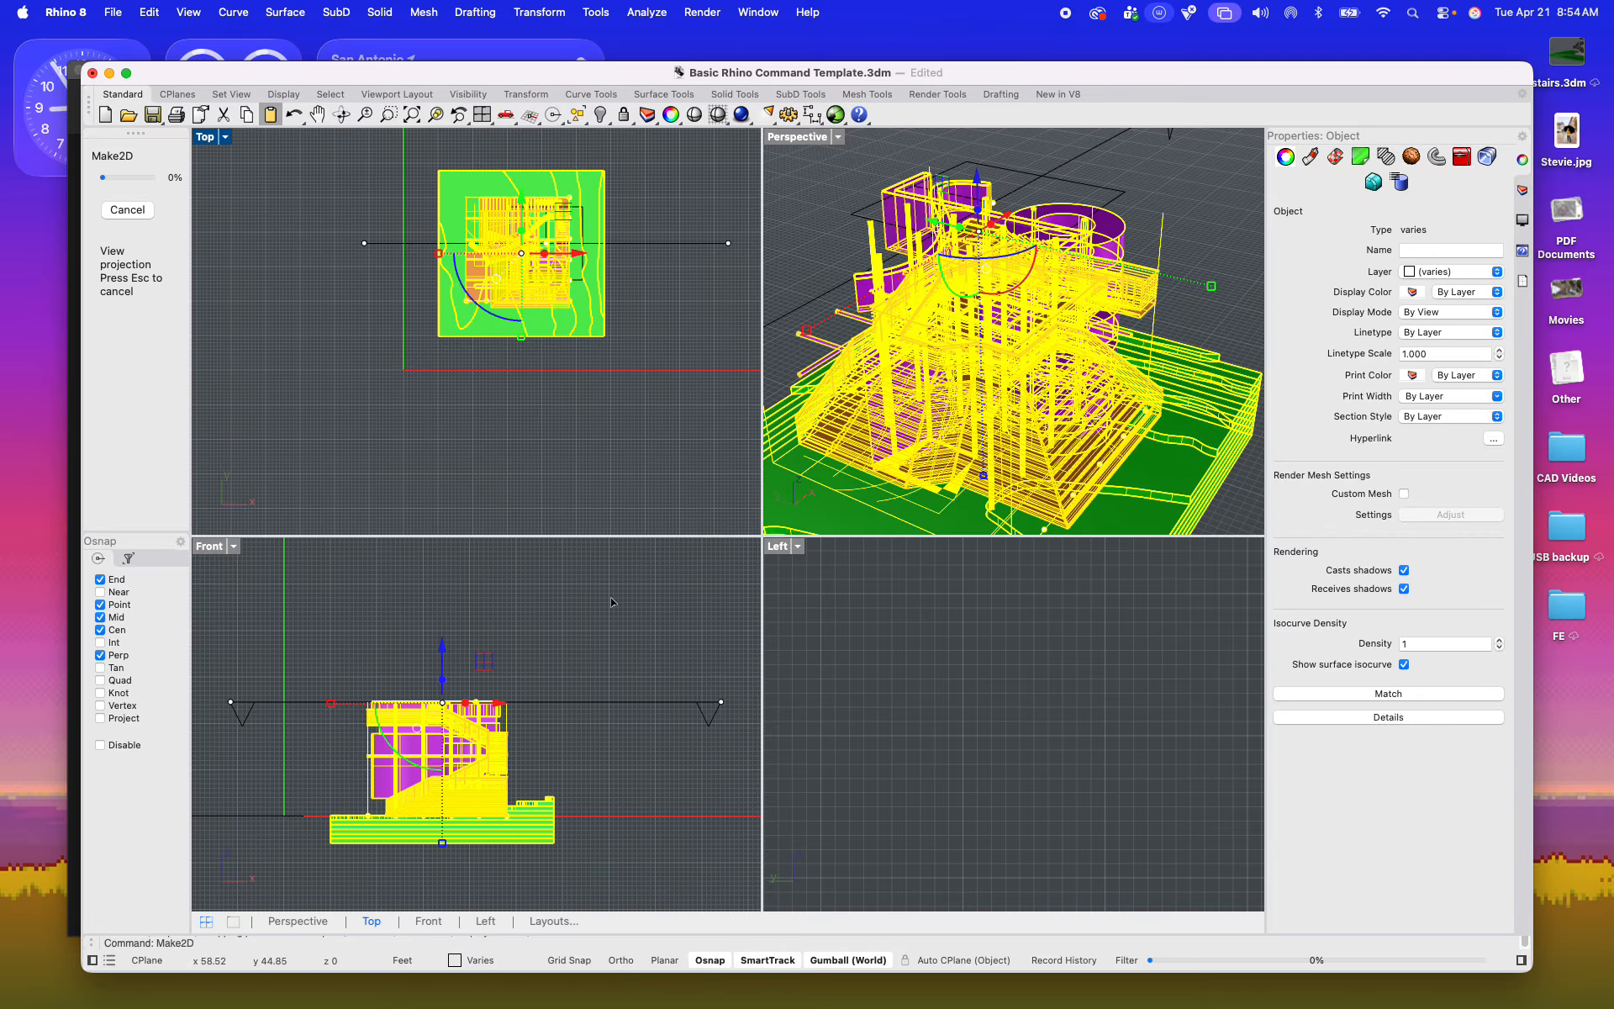
# Step: Move the new Make2D plan from beside the model to the area next to the lower row of sheet frames
pyautogui.scroll(-2, 563, 375)
pyautogui.scroll(-3, 559, 375)
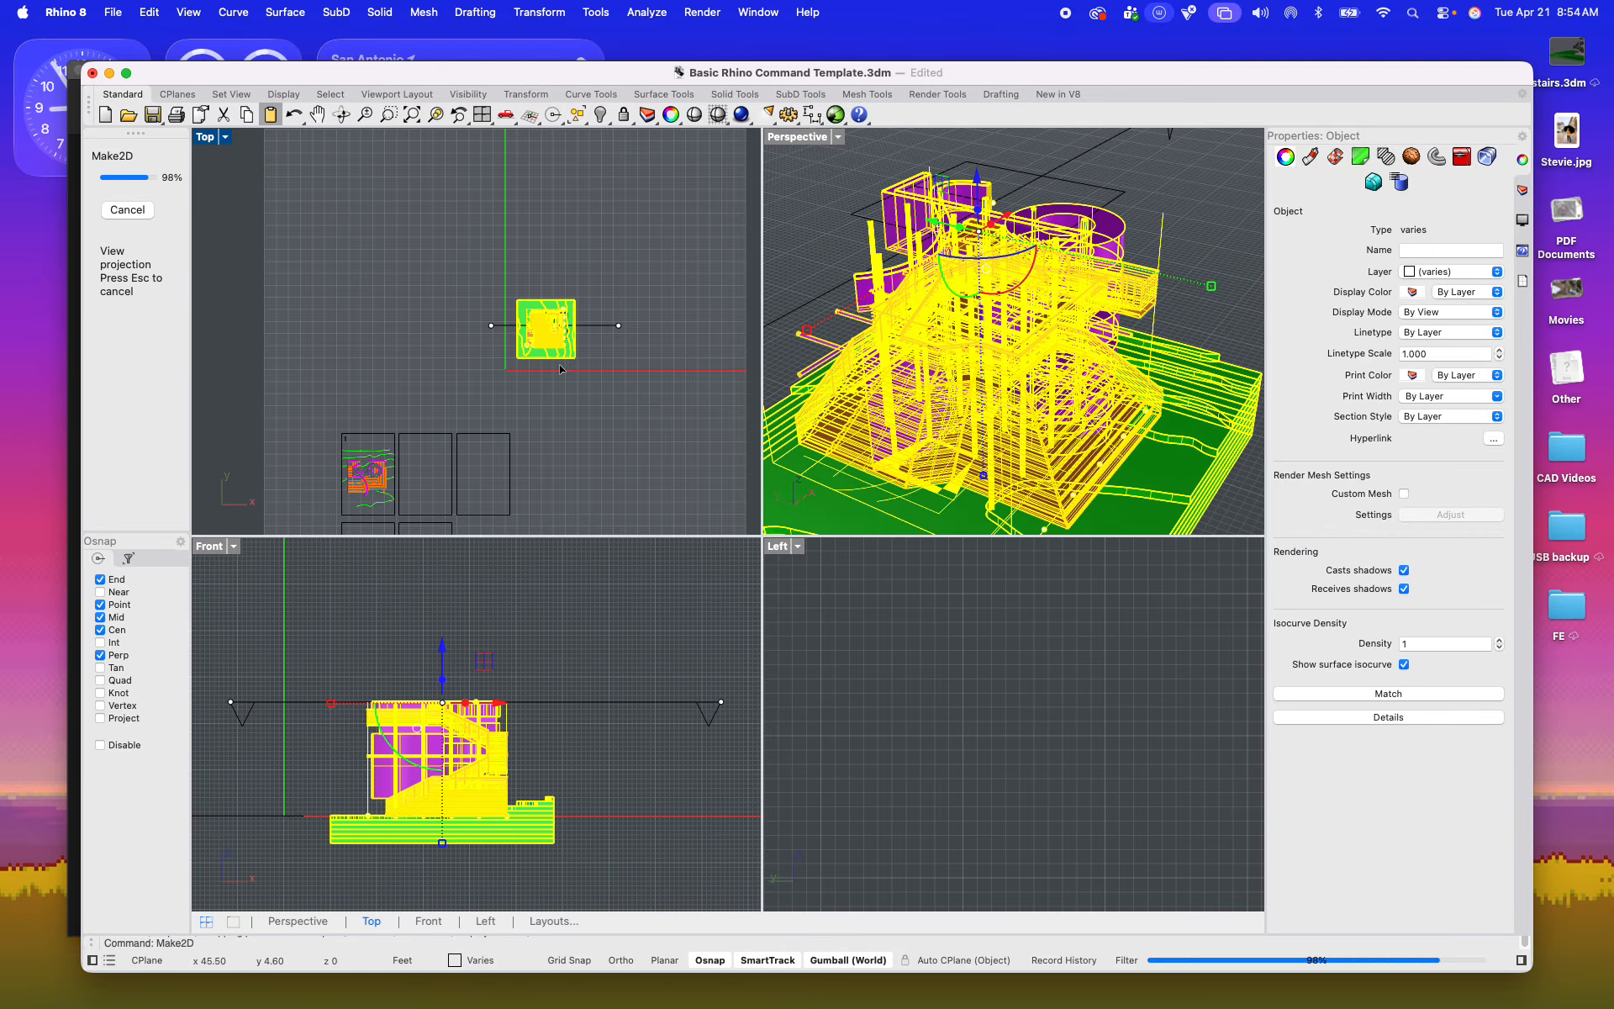
pyautogui.scroll(3, 635, 283)
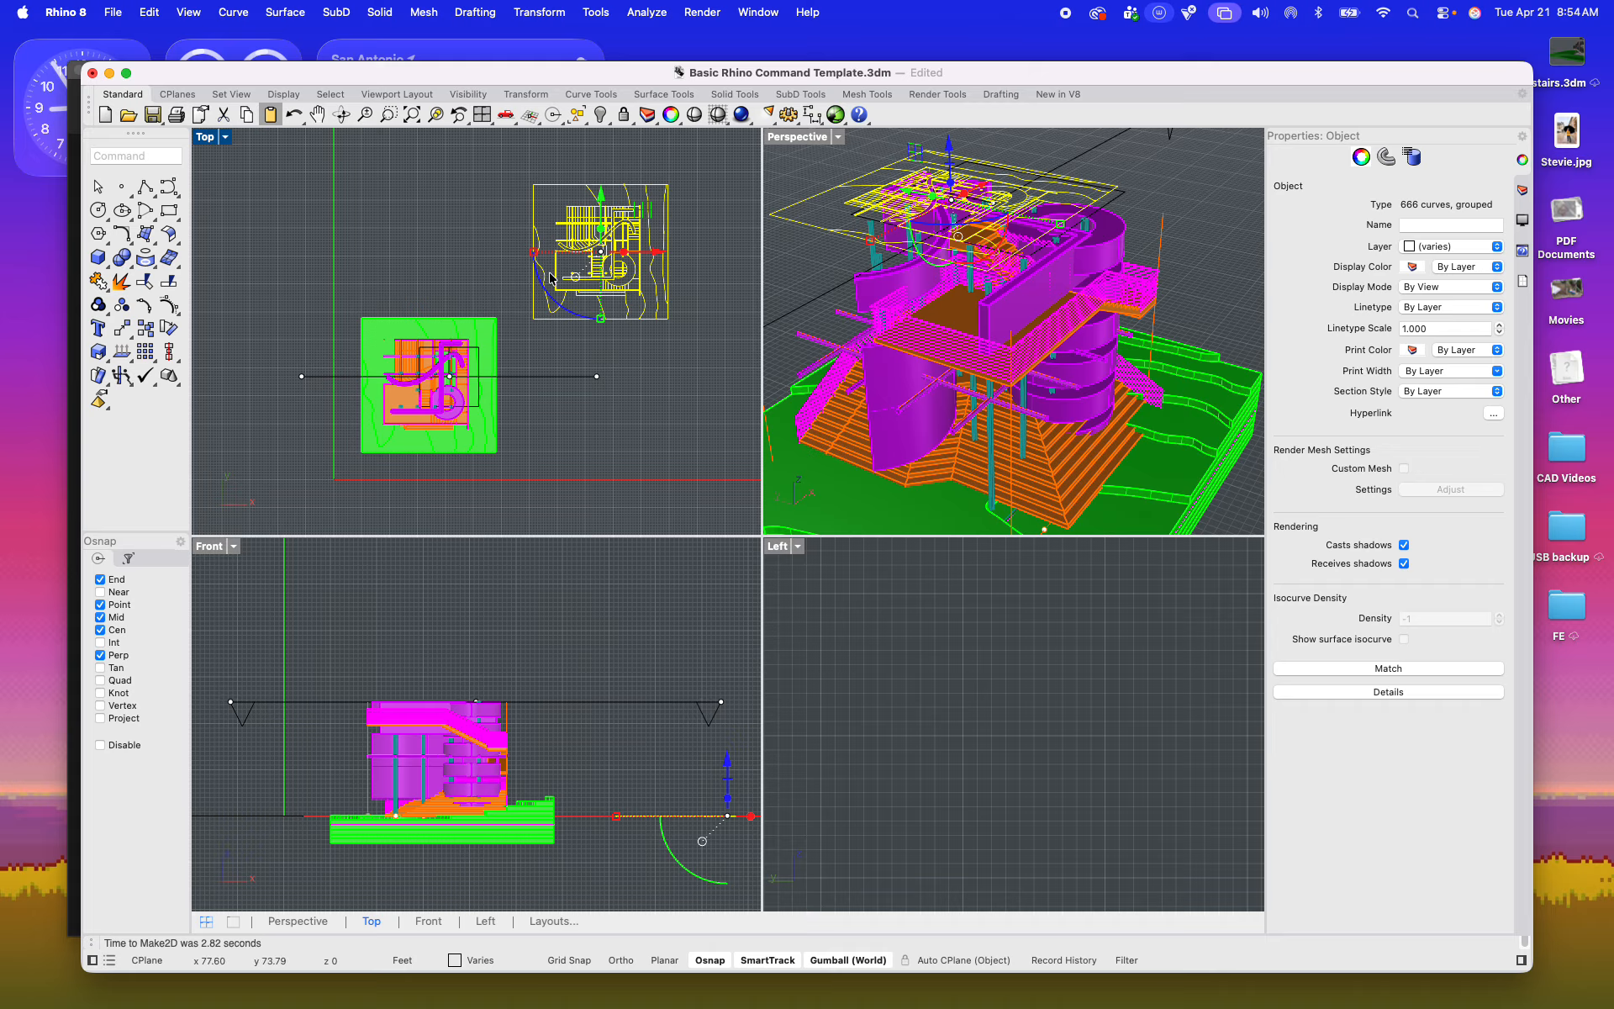
pyautogui.moveTo(551, 277)
pyautogui.mouseDown()
pyautogui.moveTo(672, 294)
pyautogui.moveTo(676, 358)
pyautogui.moveTo(611, 484)
pyautogui.mouseUp()
pyautogui.scroll(-7, 676, 358)
pyautogui.moveTo(587, 463)
pyautogui.mouseDown()
pyautogui.moveTo(530, 227)
pyautogui.moveTo(713, 422)
pyautogui.mouseUp()
pyautogui.scroll(5, 558, 317)
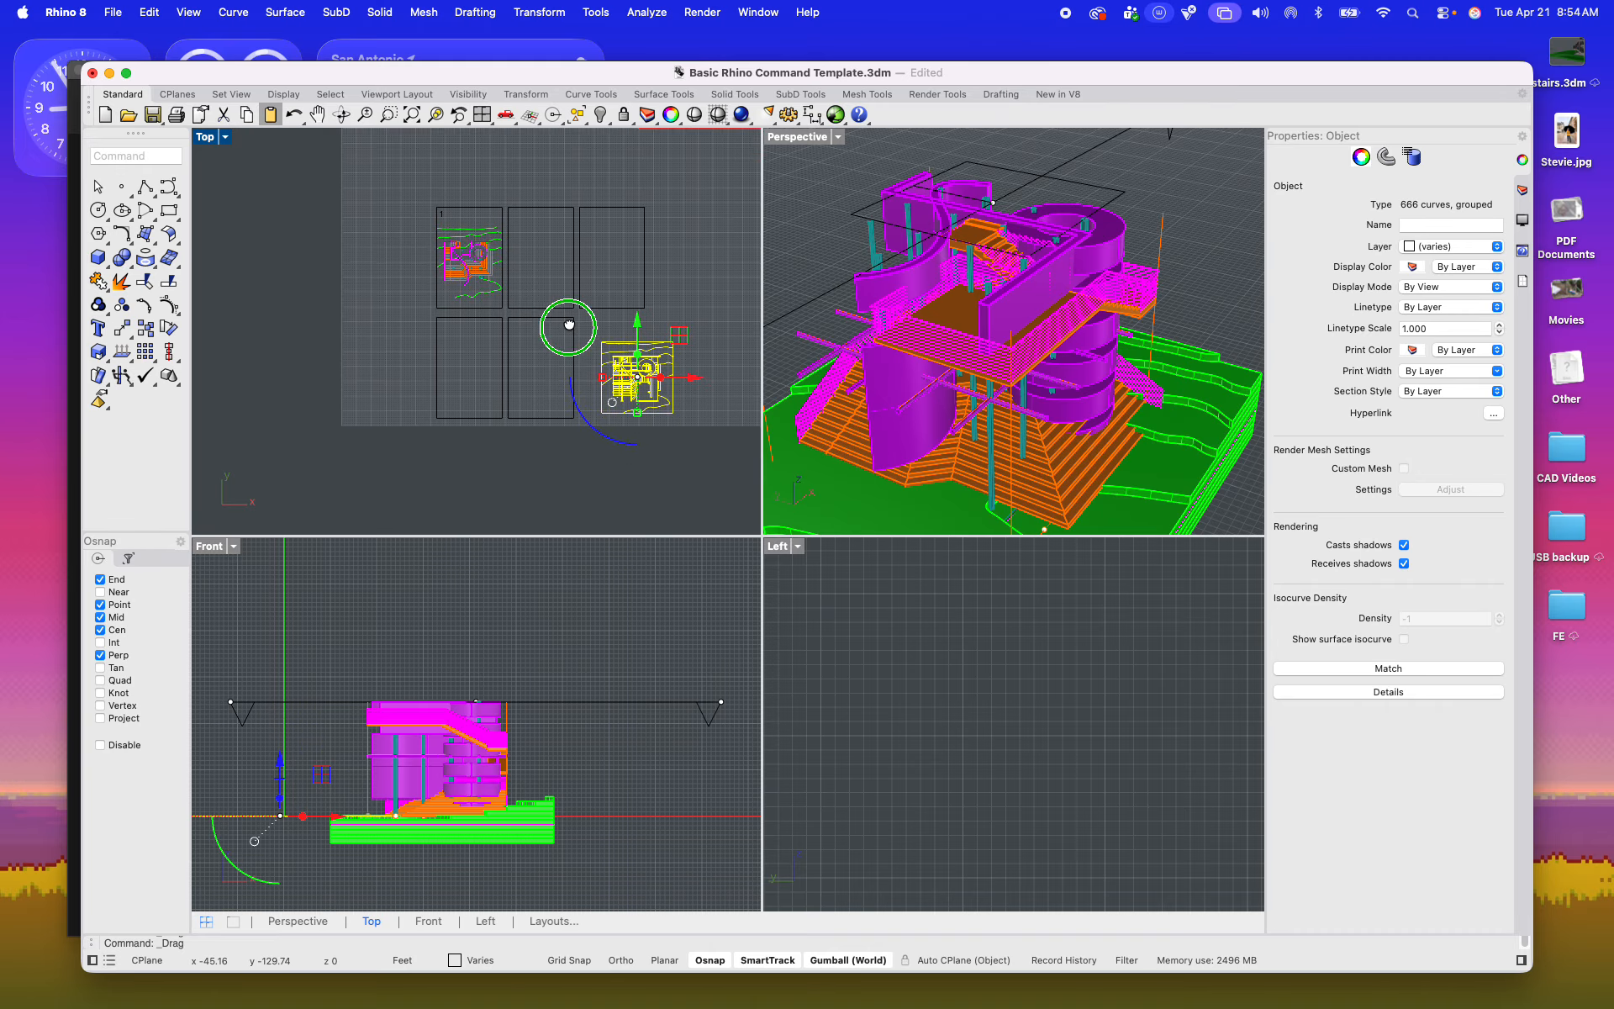
pyautogui.scroll(-2, 542, 387)
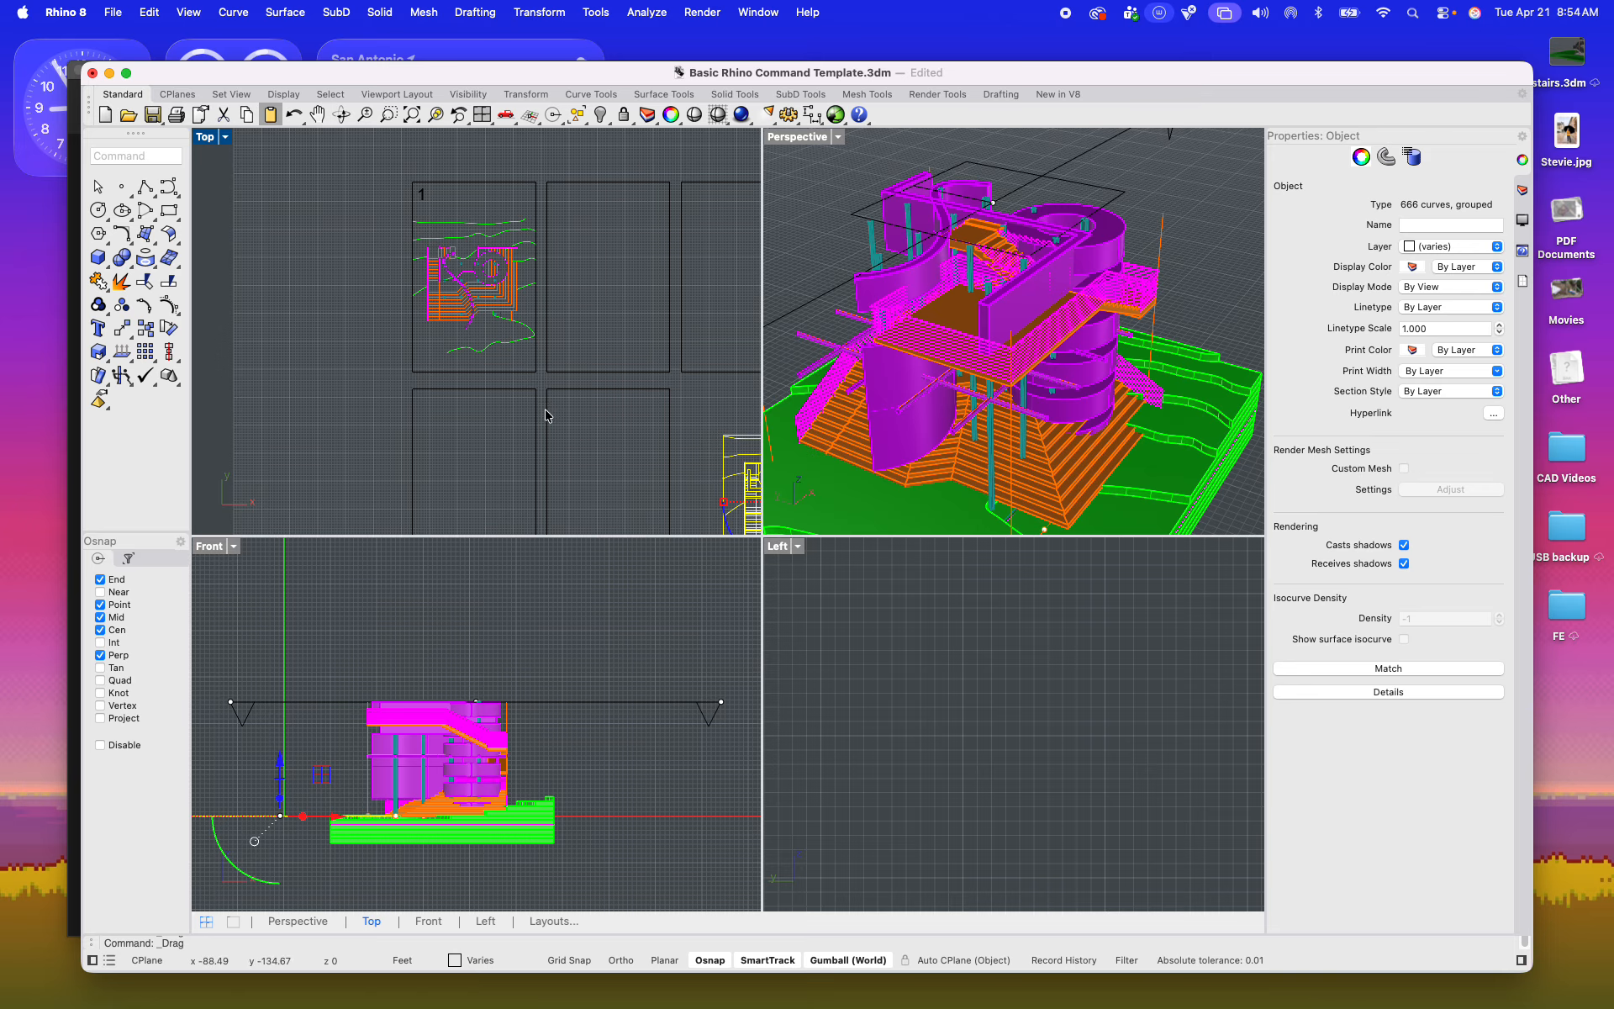
pyautogui.moveTo(546, 420); pyautogui.dragTo(345, 130)
pyautogui.press('super+z')
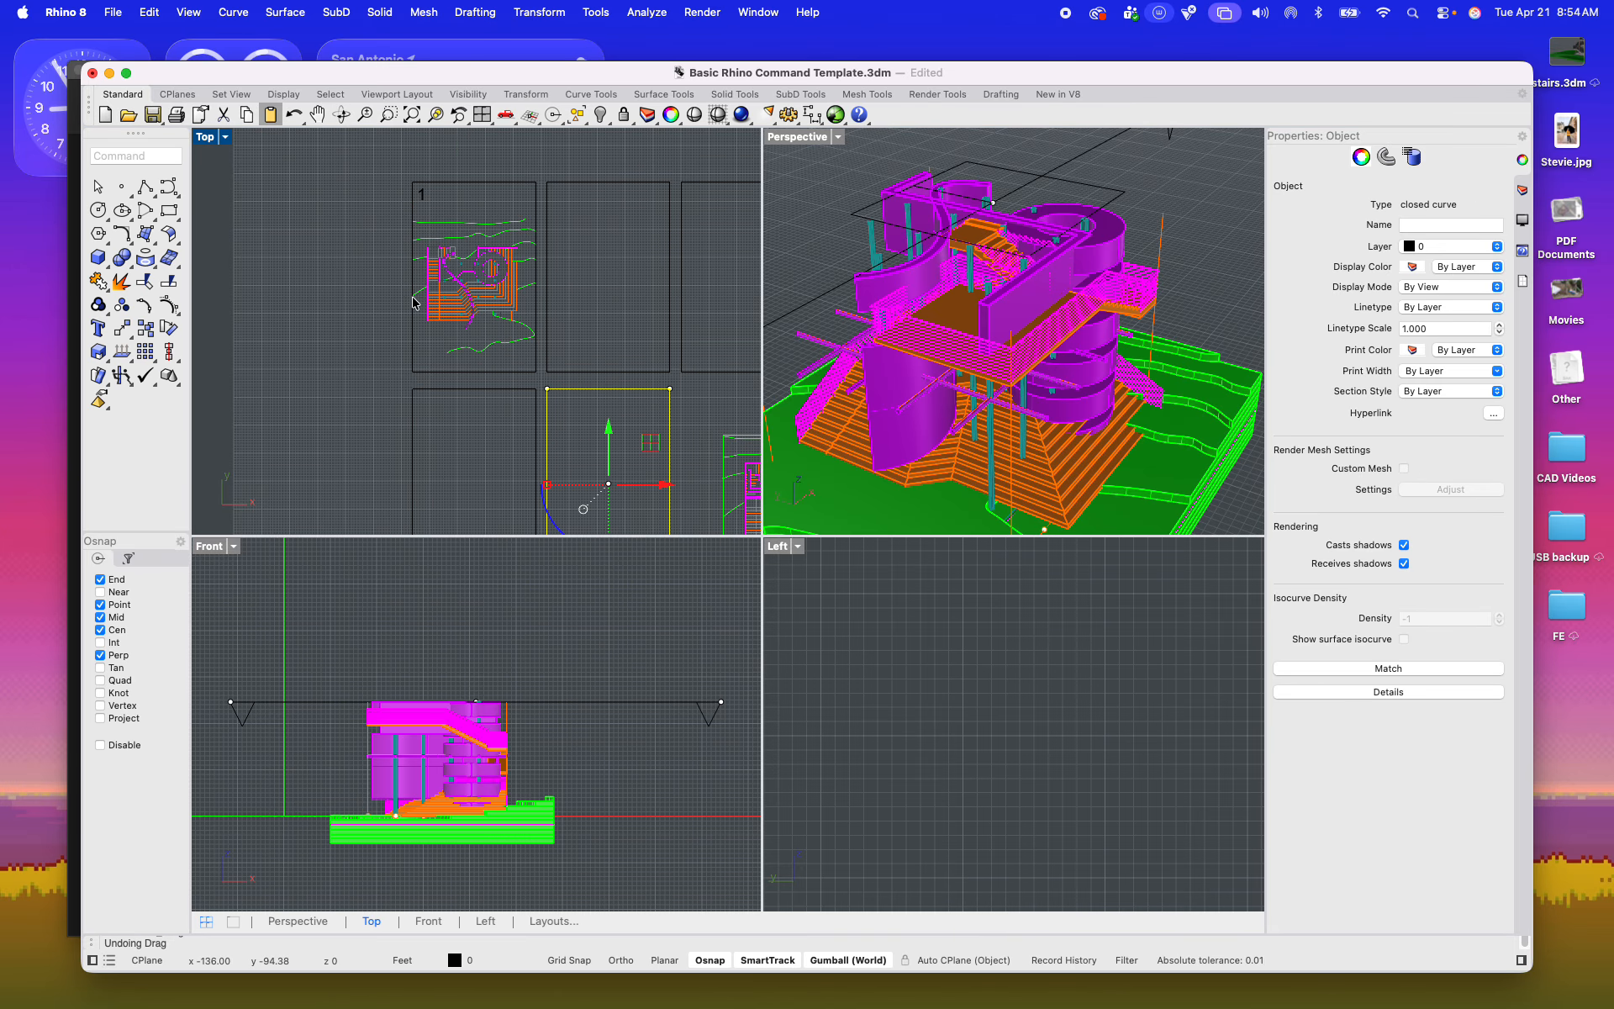
# Step: Spread the sheet frames farther apart horizontally, shifting frame 1's column with its plan left and the third frame right
pyautogui.click(497, 471)
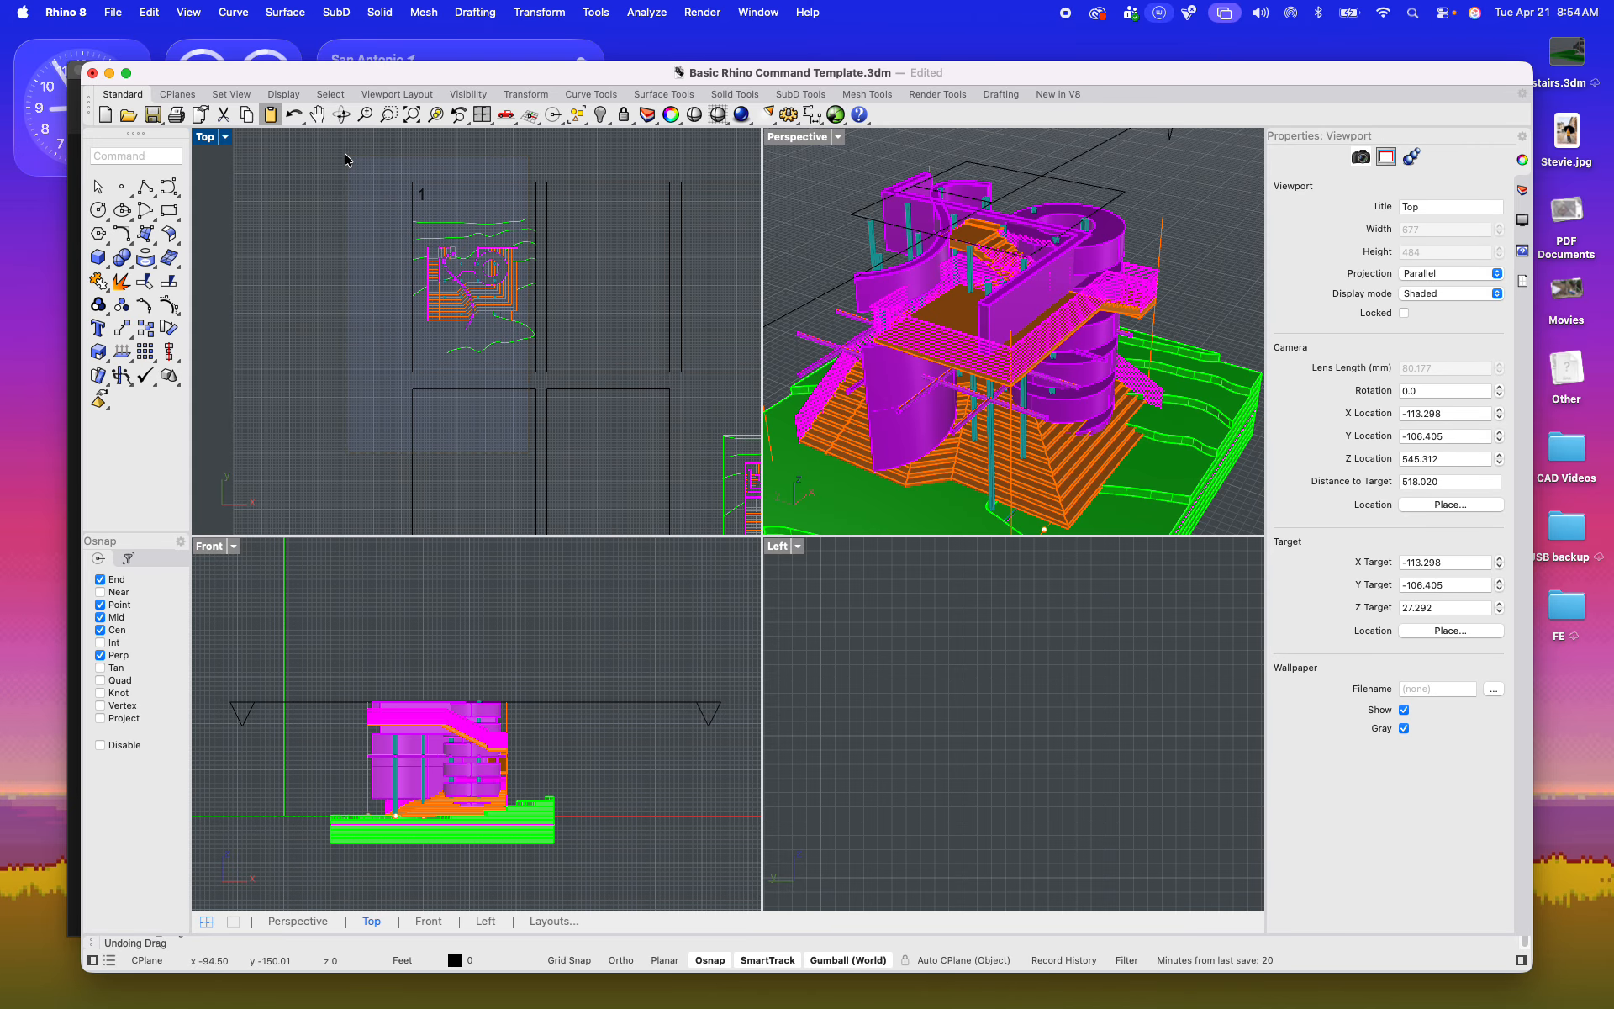
pyautogui.click(476, 346)
pyautogui.moveTo(504, 382); pyautogui.dragTo(456, 382)
pyautogui.moveTo(596, 367); pyautogui.dragTo(423, 361, button='right')
pyautogui.click(565, 376)
pyautogui.click(565, 367)
pyautogui.moveTo(625, 272); pyautogui.dragTo(678, 273)
pyautogui.click(538, 286)
pyautogui.moveTo(533, 370); pyautogui.dragTo(481, 286, button='right')
# Step: Move the new Make2D plan into the middle sheet frame of the top row, below the frame's top edge
pyautogui.moveTo(478, 326); pyautogui.dragTo(678, 530)
pyautogui.press('Return')
pyautogui.scroll(5, 596, 401)
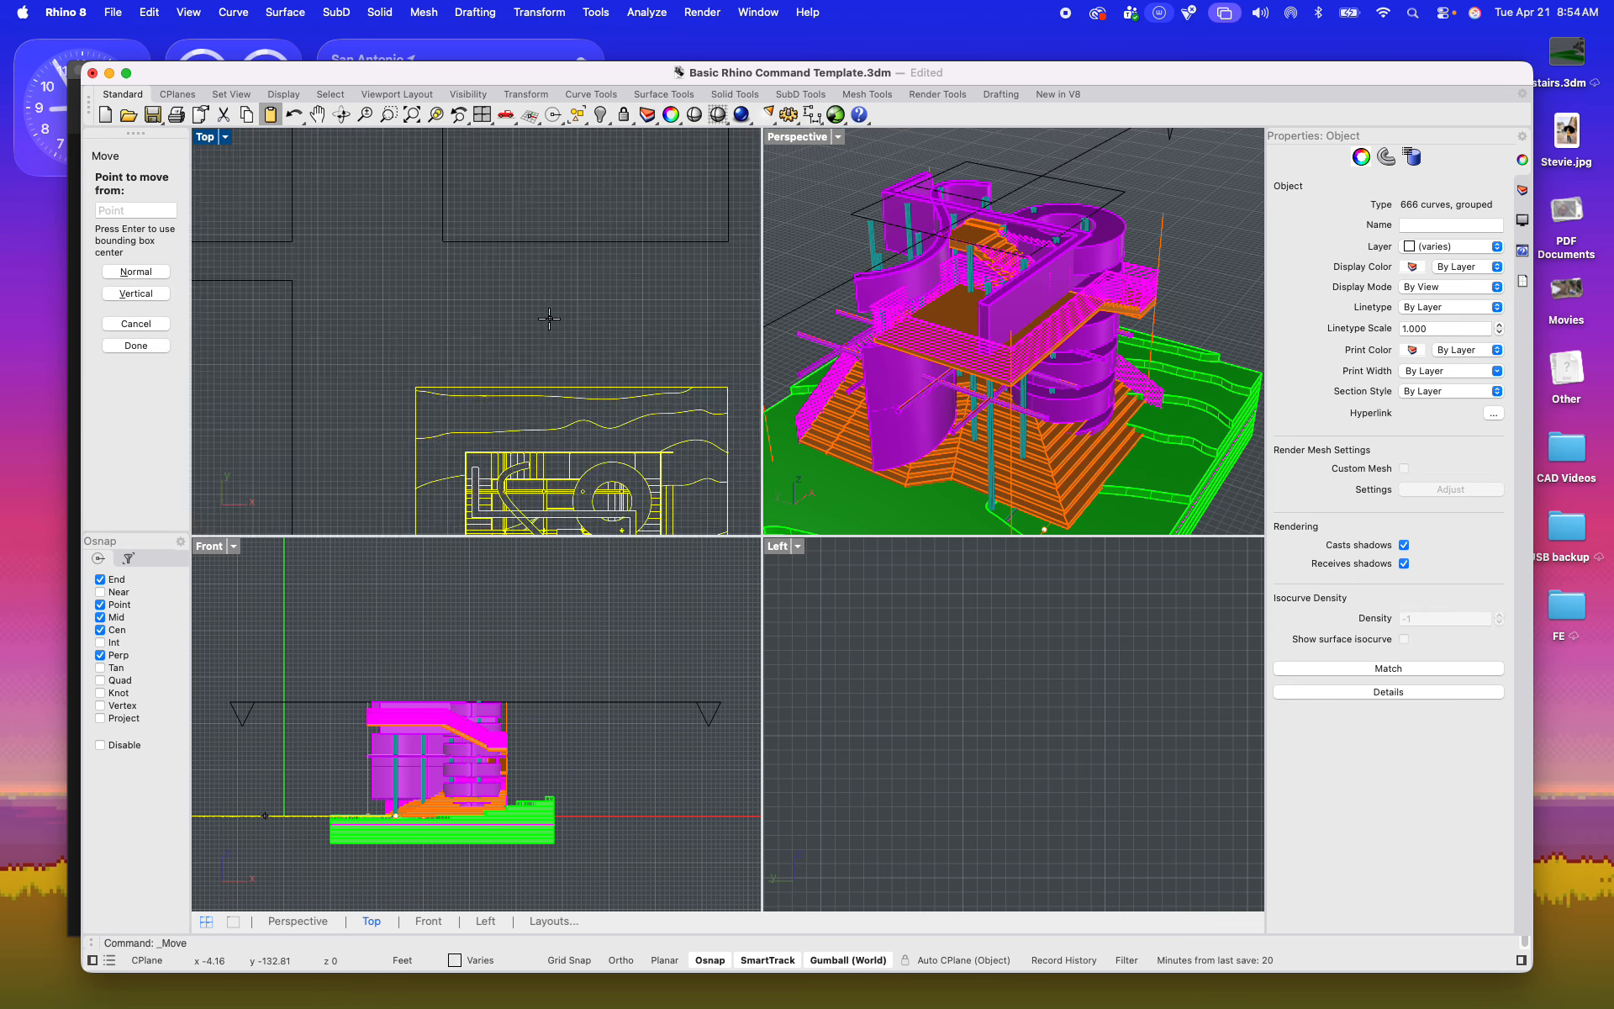
pyautogui.click(591, 403)
pyautogui.scroll(-10, 591, 401)
pyautogui.scroll(8, 414, 304)
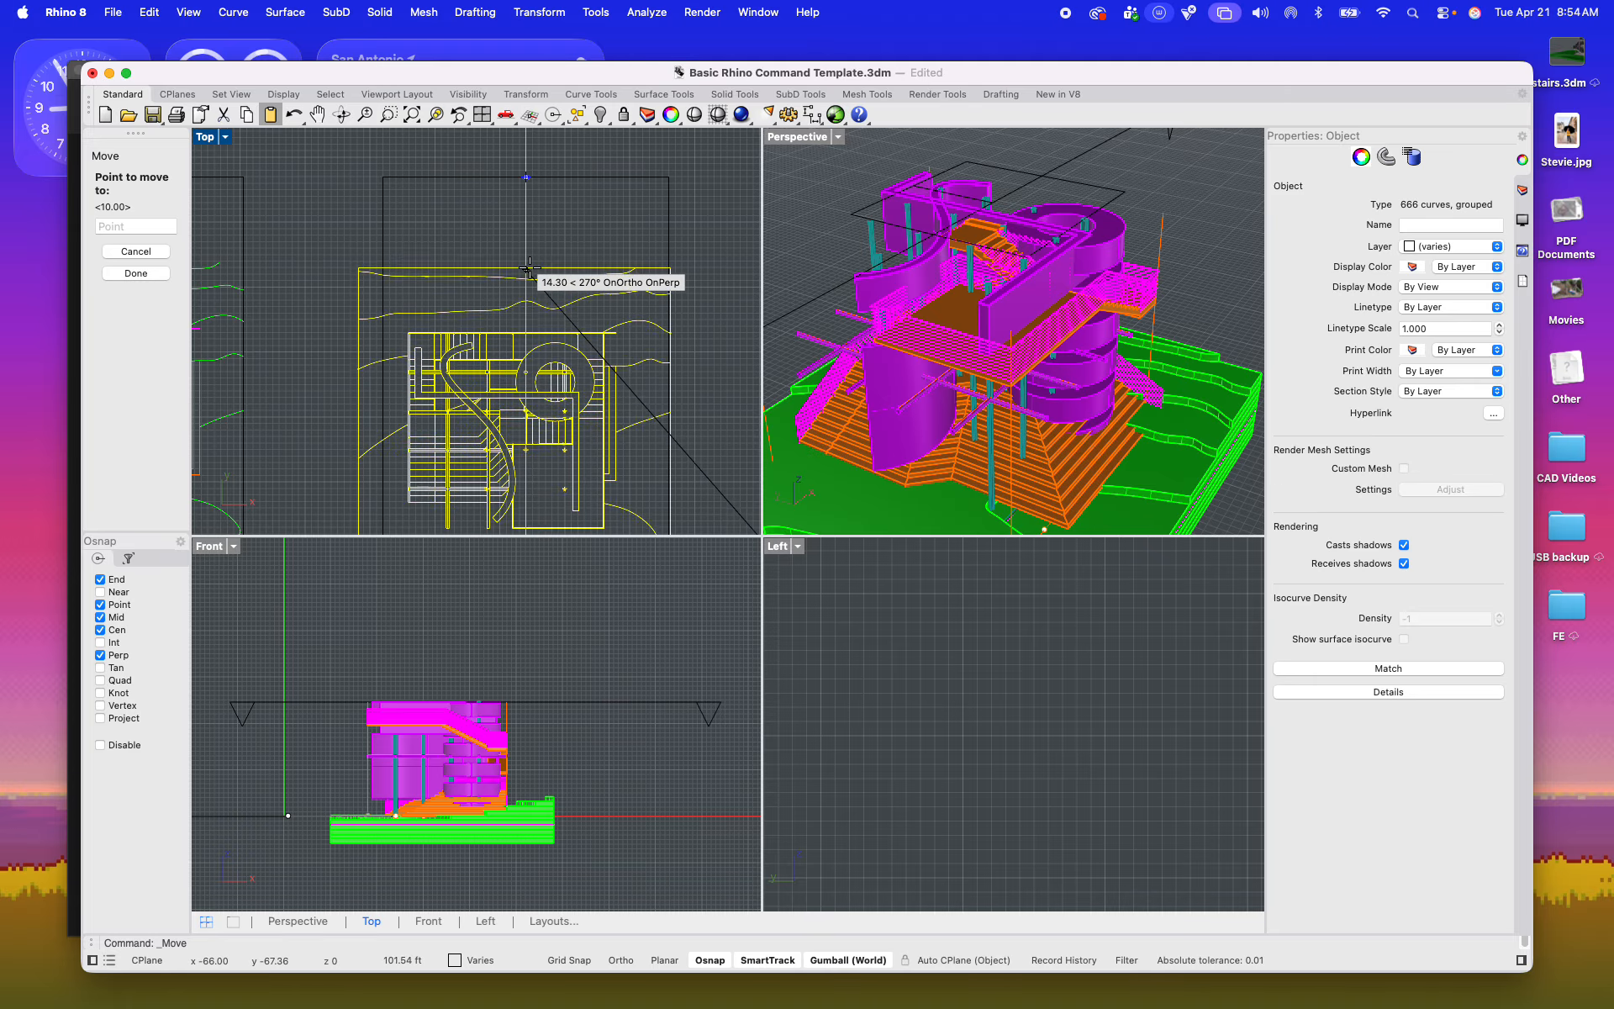
pyautogui.click(528, 250)
# Step: Try to draw an alignment line from the upper wall of frame 1's plan across the second plan
pyautogui.scroll(-2, 460, 333)
pyautogui.scroll(-4, 460, 334)
pyautogui.scroll(6, 344, 306)
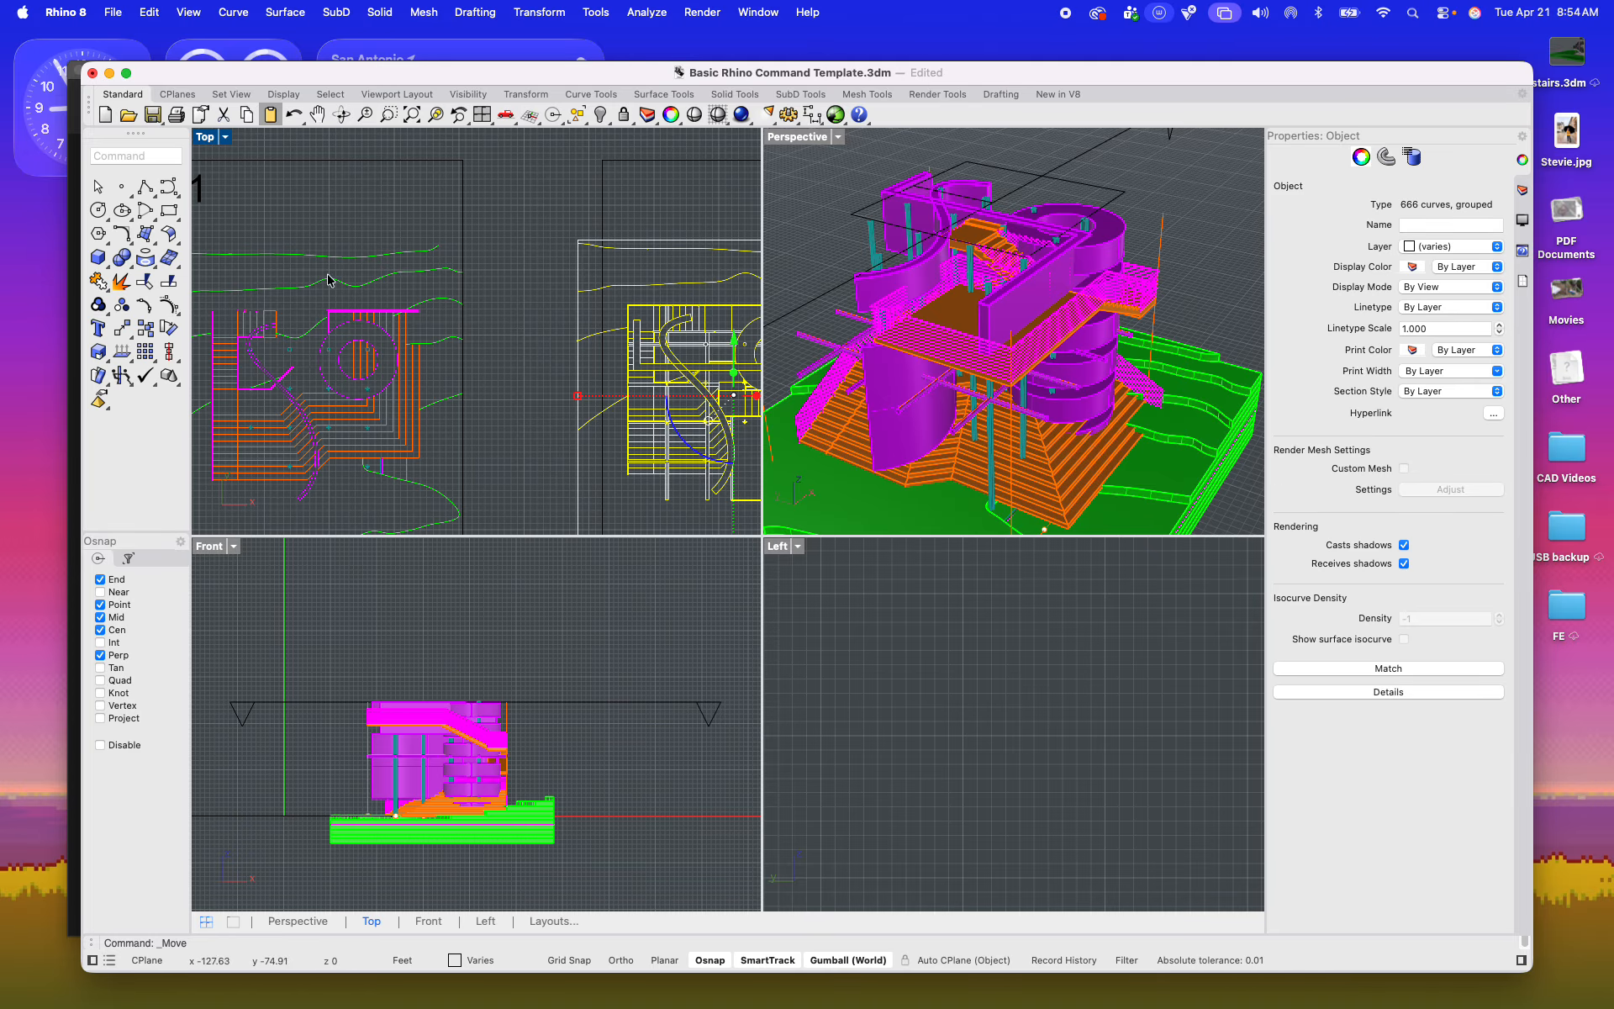
pyautogui.doubleClick(210, 137)
pyautogui.scroll(-3, 465, 491)
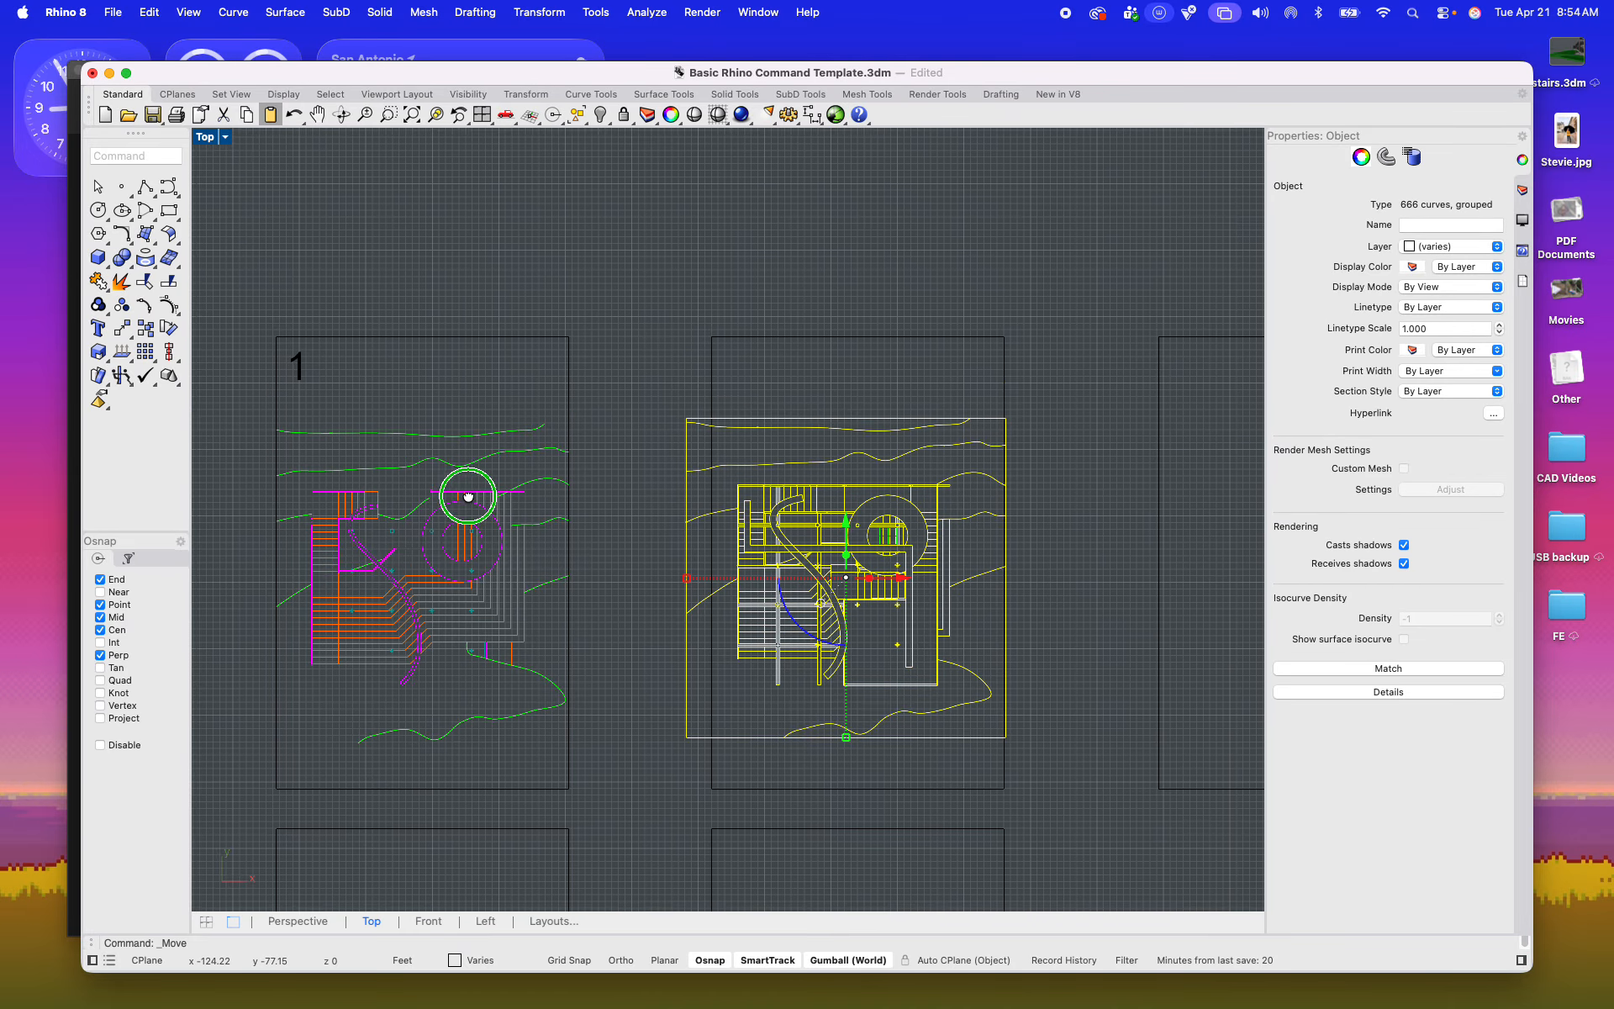
pyautogui.press('Return')
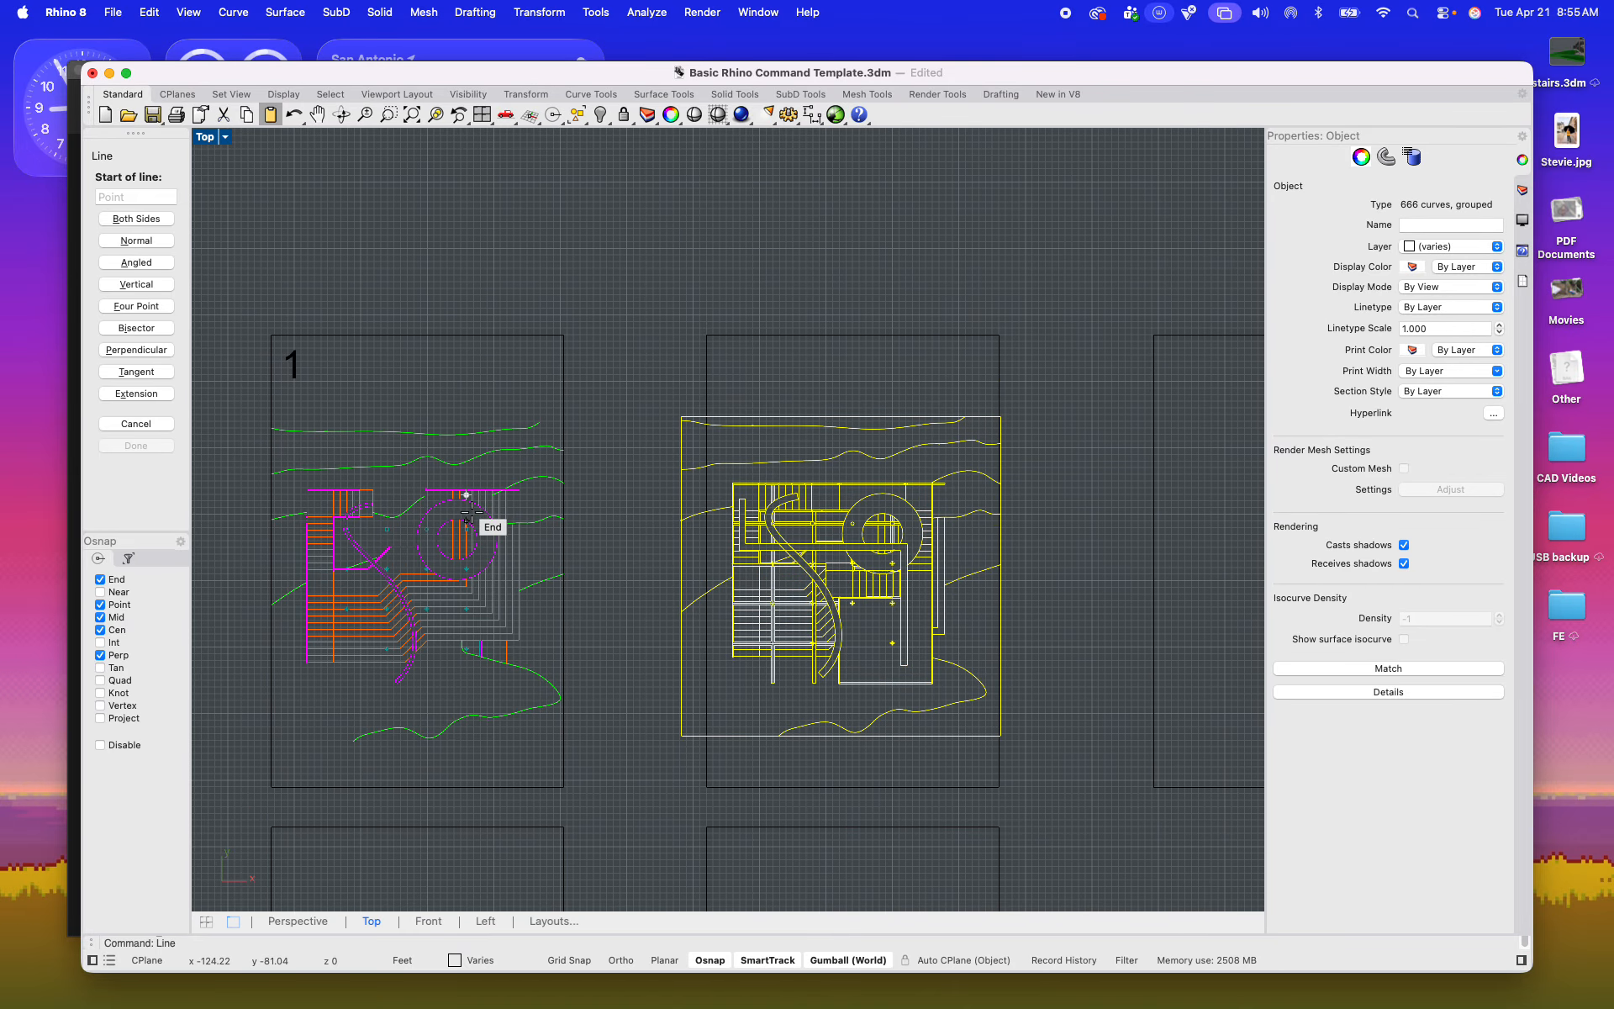
pyautogui.scroll(5, 492, 513)
pyautogui.click(352, 454)
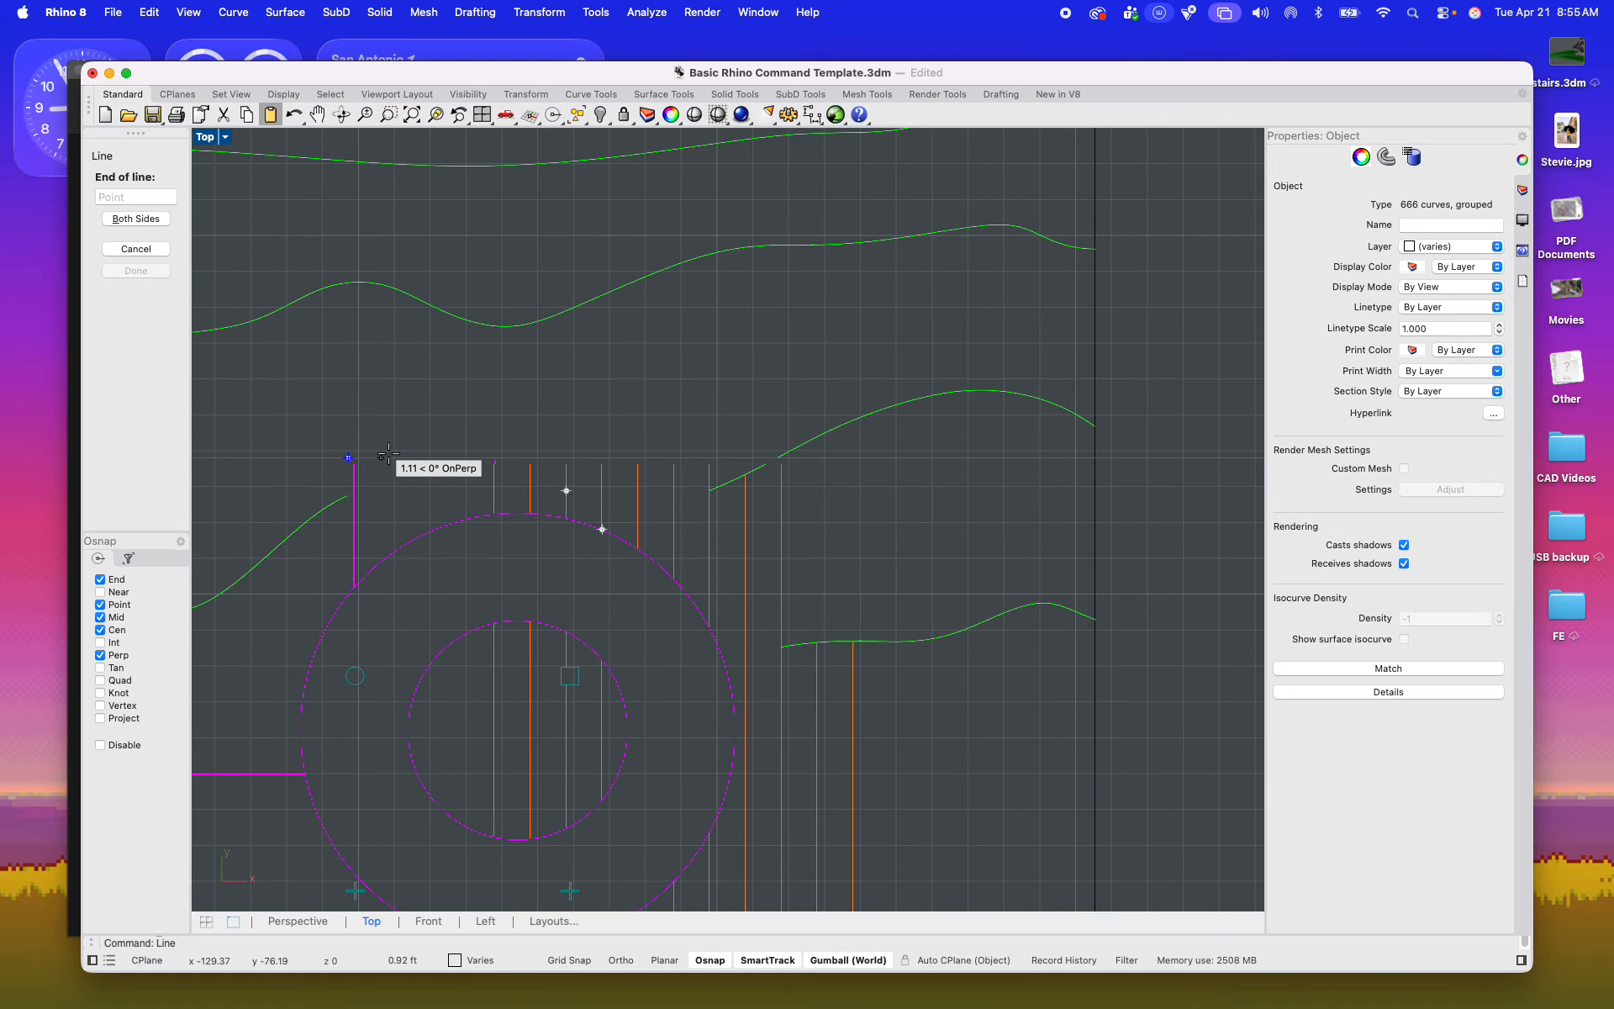
pyautogui.scroll(-5, 378, 454)
pyautogui.click(1148, 466)
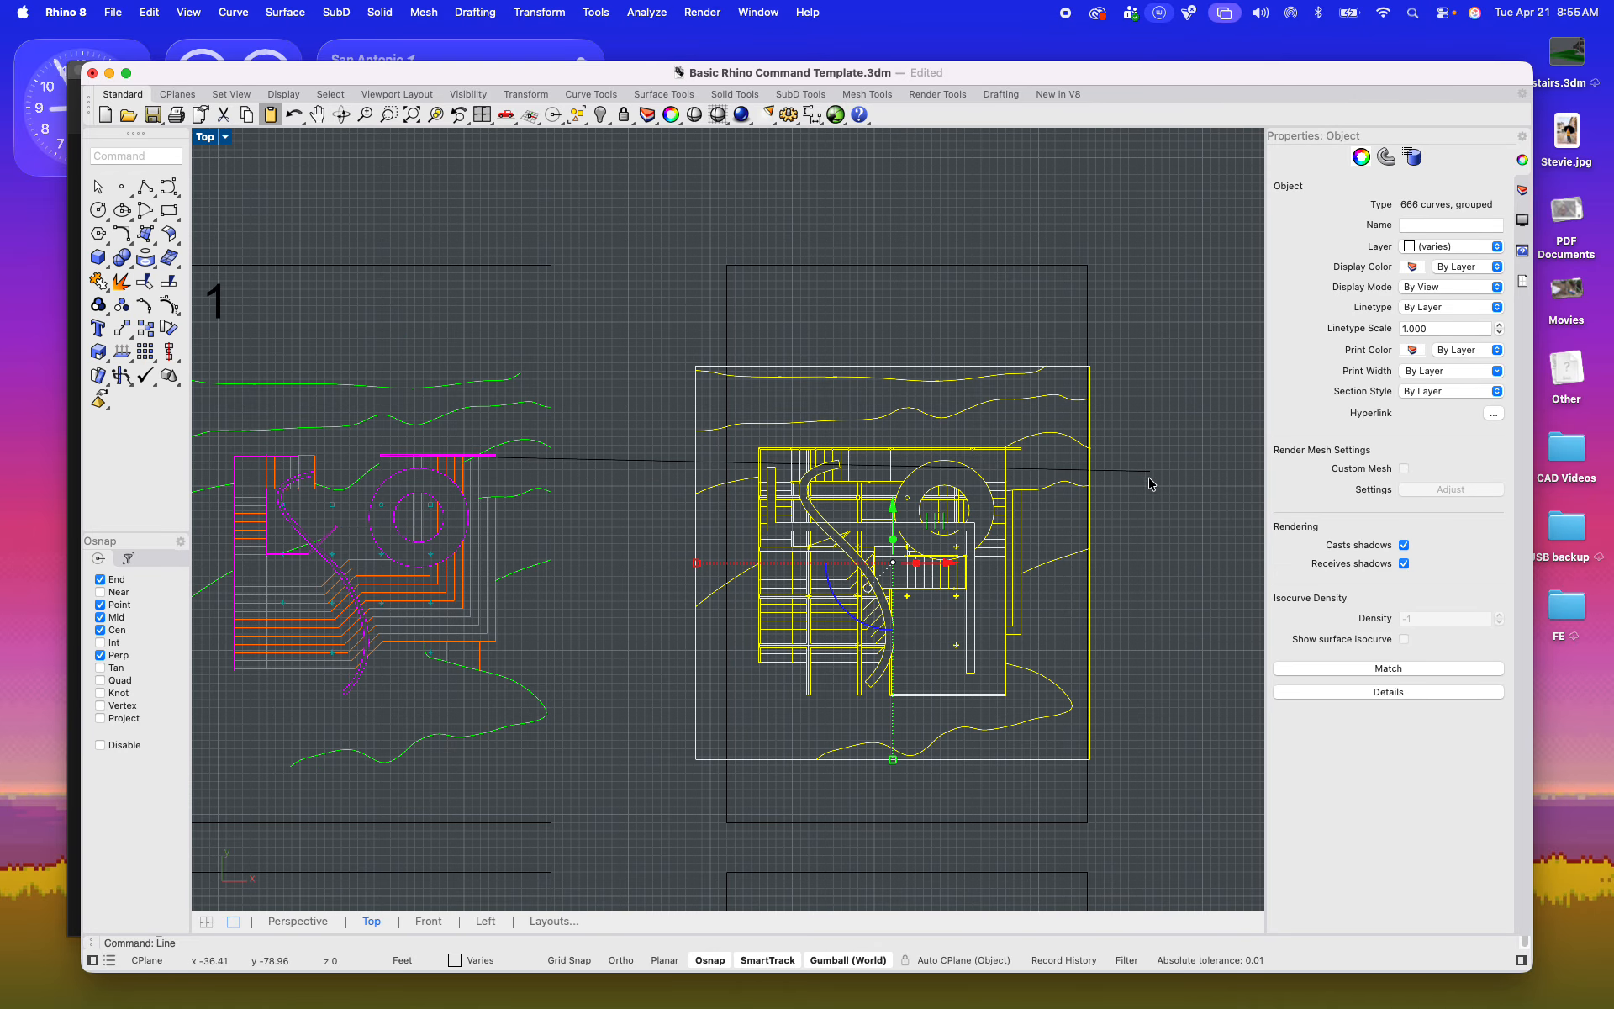
pyautogui.hscroll(5, 1041, 489)
pyautogui.click(1040, 476)
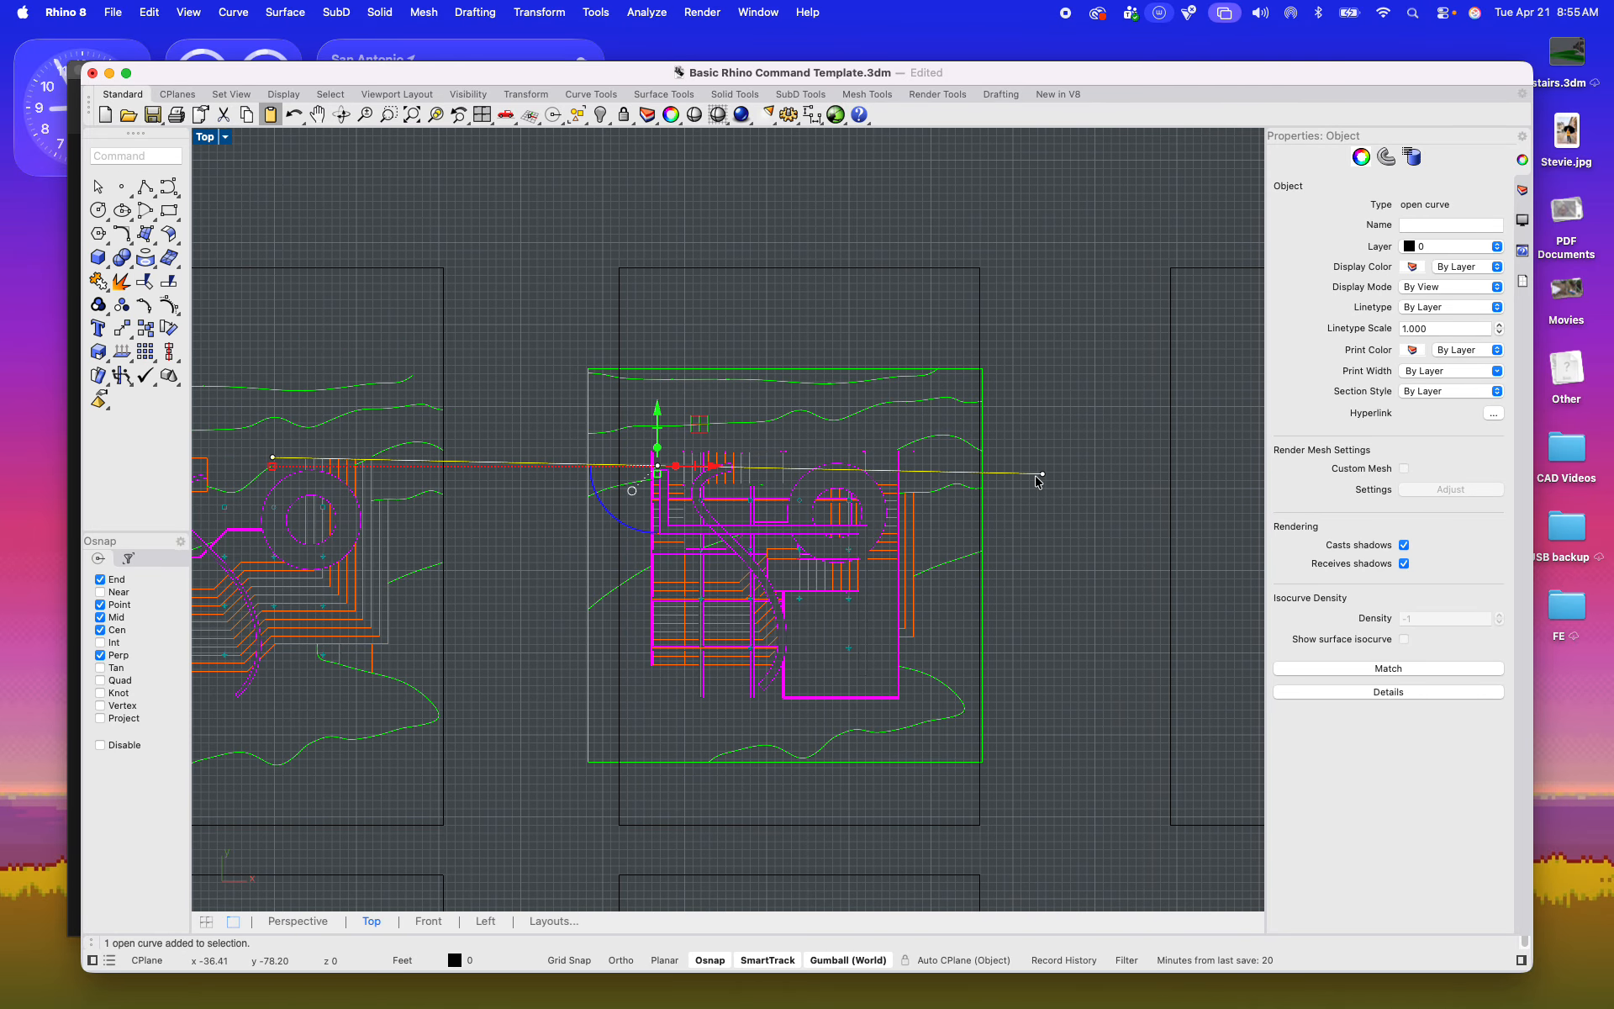
pyautogui.press('Delete')
# Step: Draw a horizontal alignment line from the upper wall end of frame 1's plan across the plan in the middle frame
pyautogui.press('Return')
pyautogui.scroll(10, 398, 473)
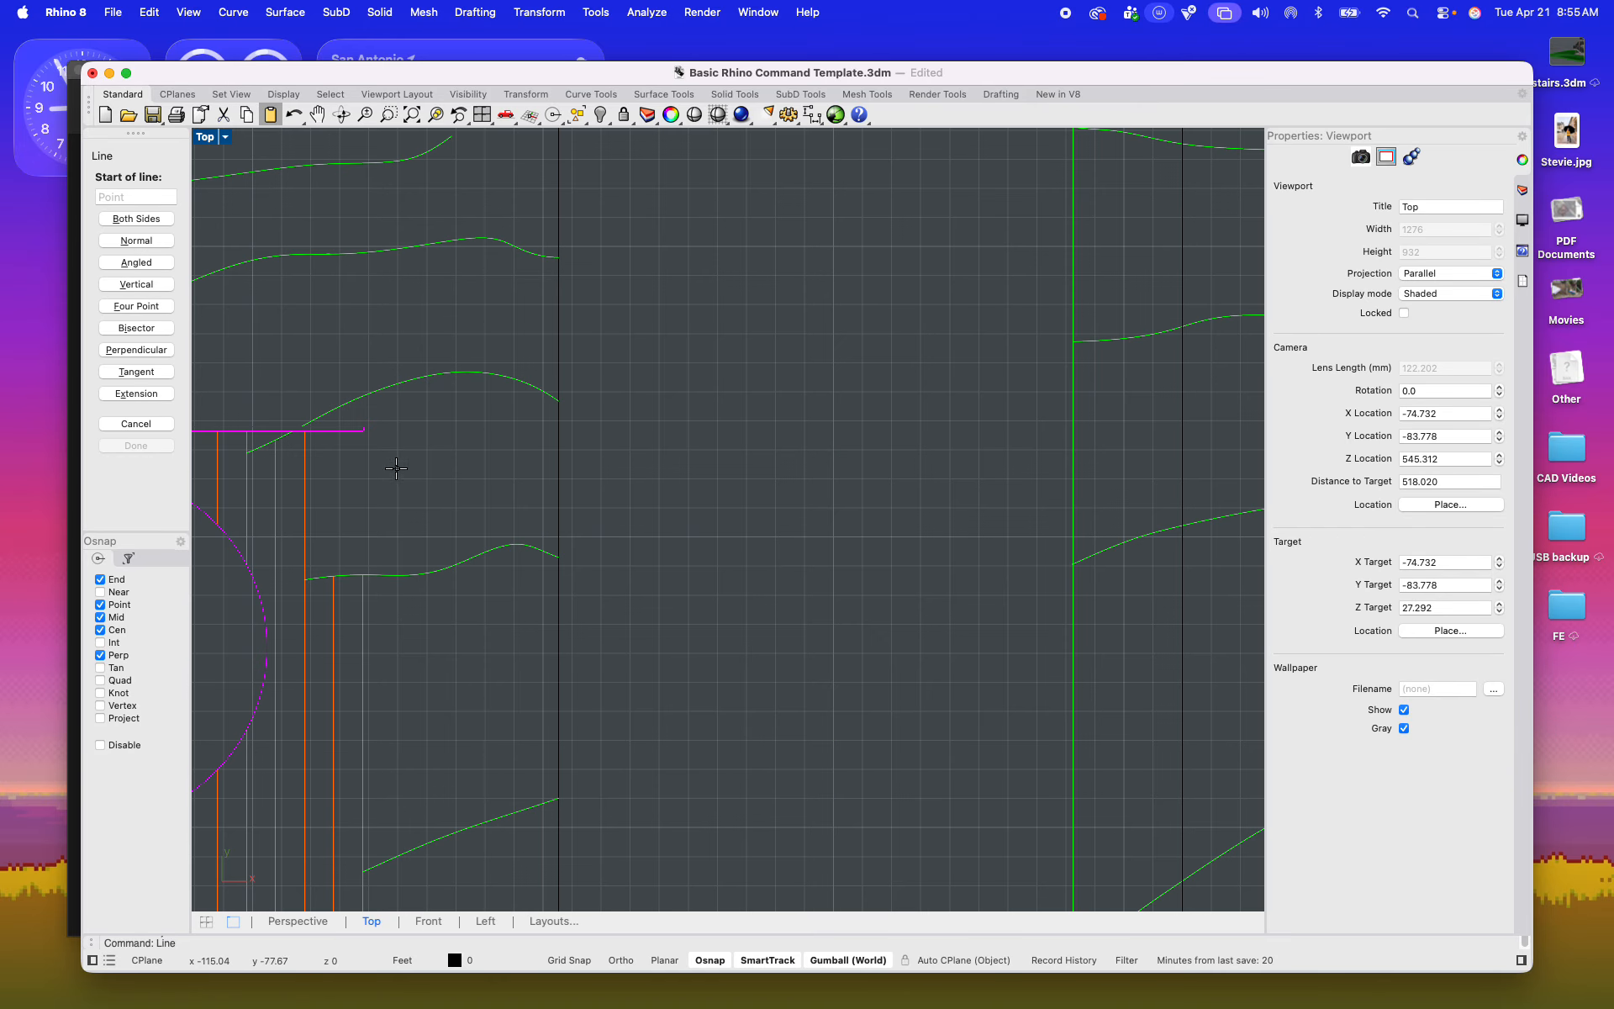
pyautogui.click(367, 417)
pyautogui.scroll(-10, 367, 416)
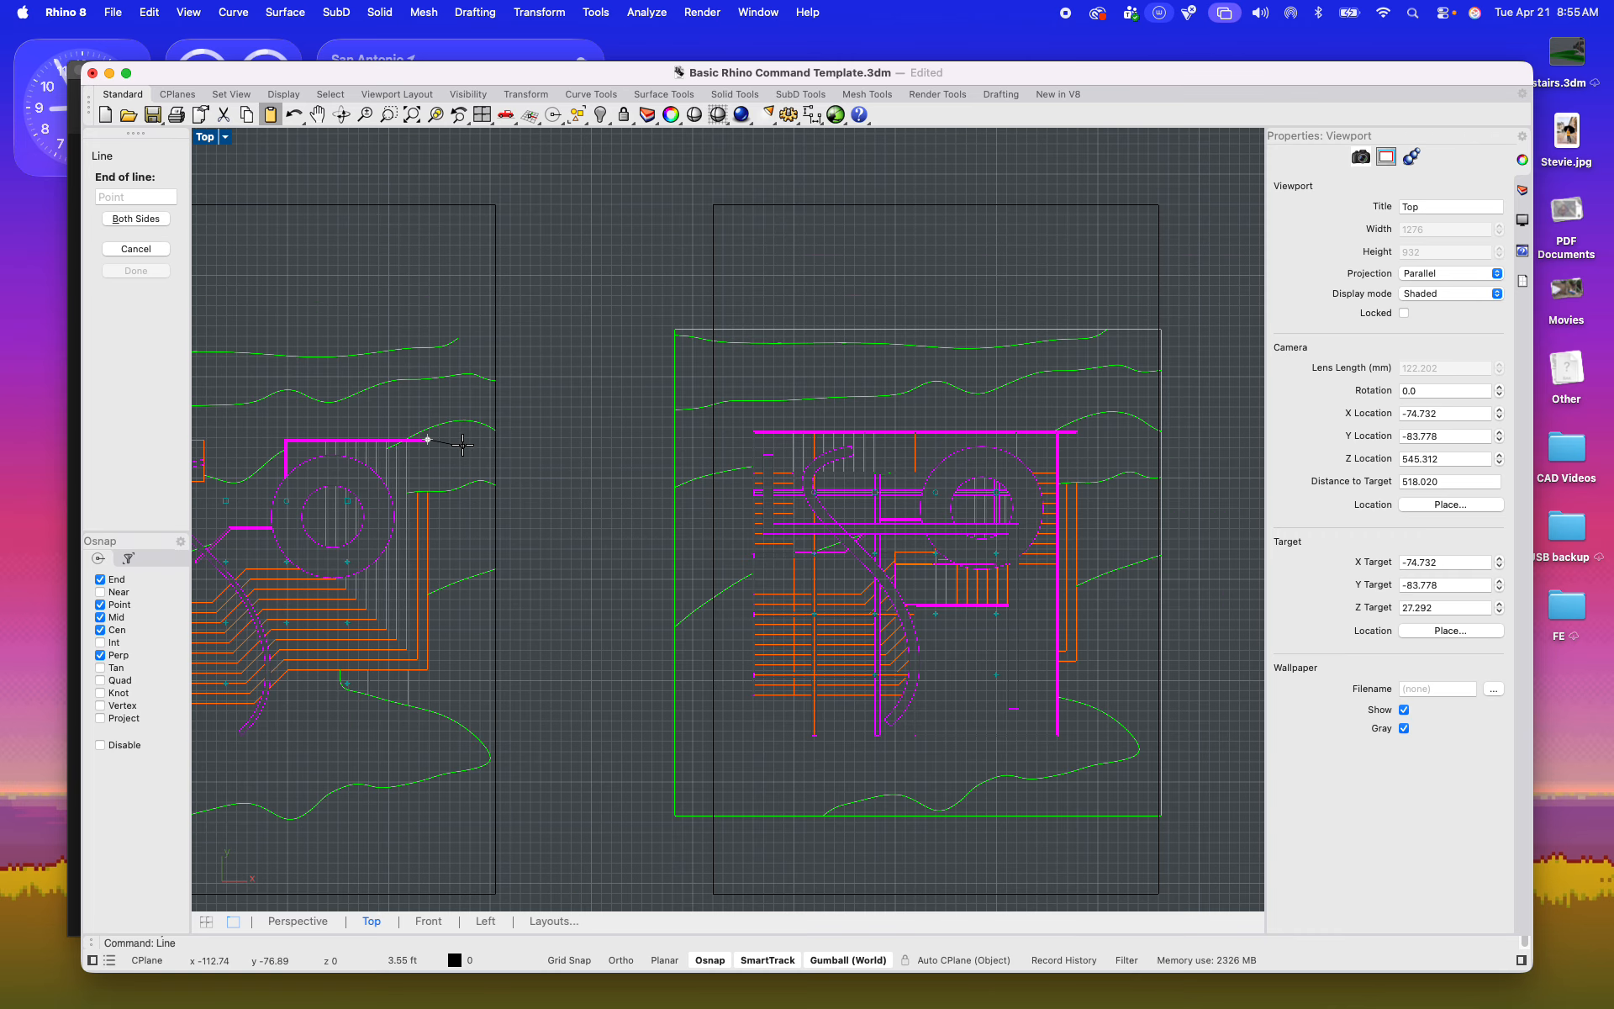
pyautogui.click(1204, 446)
# Step: Move the middle frame's plan so the upper-left corner of its walls sits on the alignment line
pyautogui.hscroll(5, 1204, 478)
pyautogui.moveTo(523, 303); pyautogui.dragTo(1093, 874)
pyautogui.scroll(8, 831, 587)
pyautogui.moveTo(799, 572); pyautogui.dragTo(781, 594, button='right')
pyautogui.write('m')
pyautogui.press('Return')
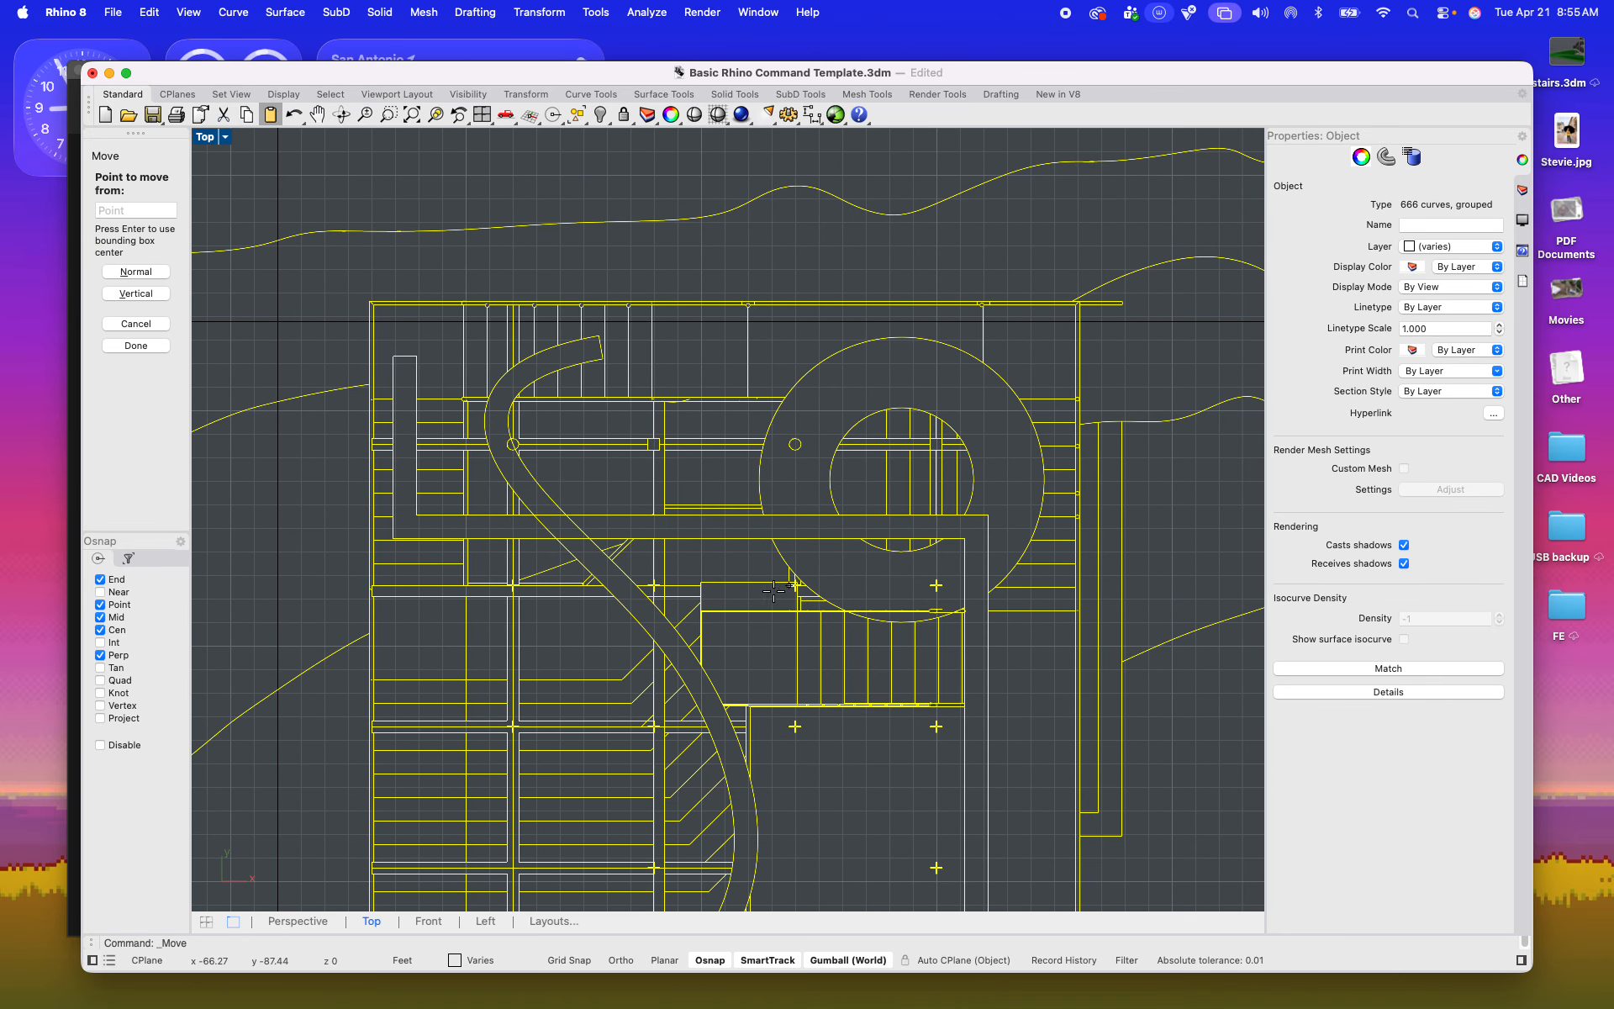
pyautogui.click(371, 302)
pyautogui.scroll(6, 346, 287)
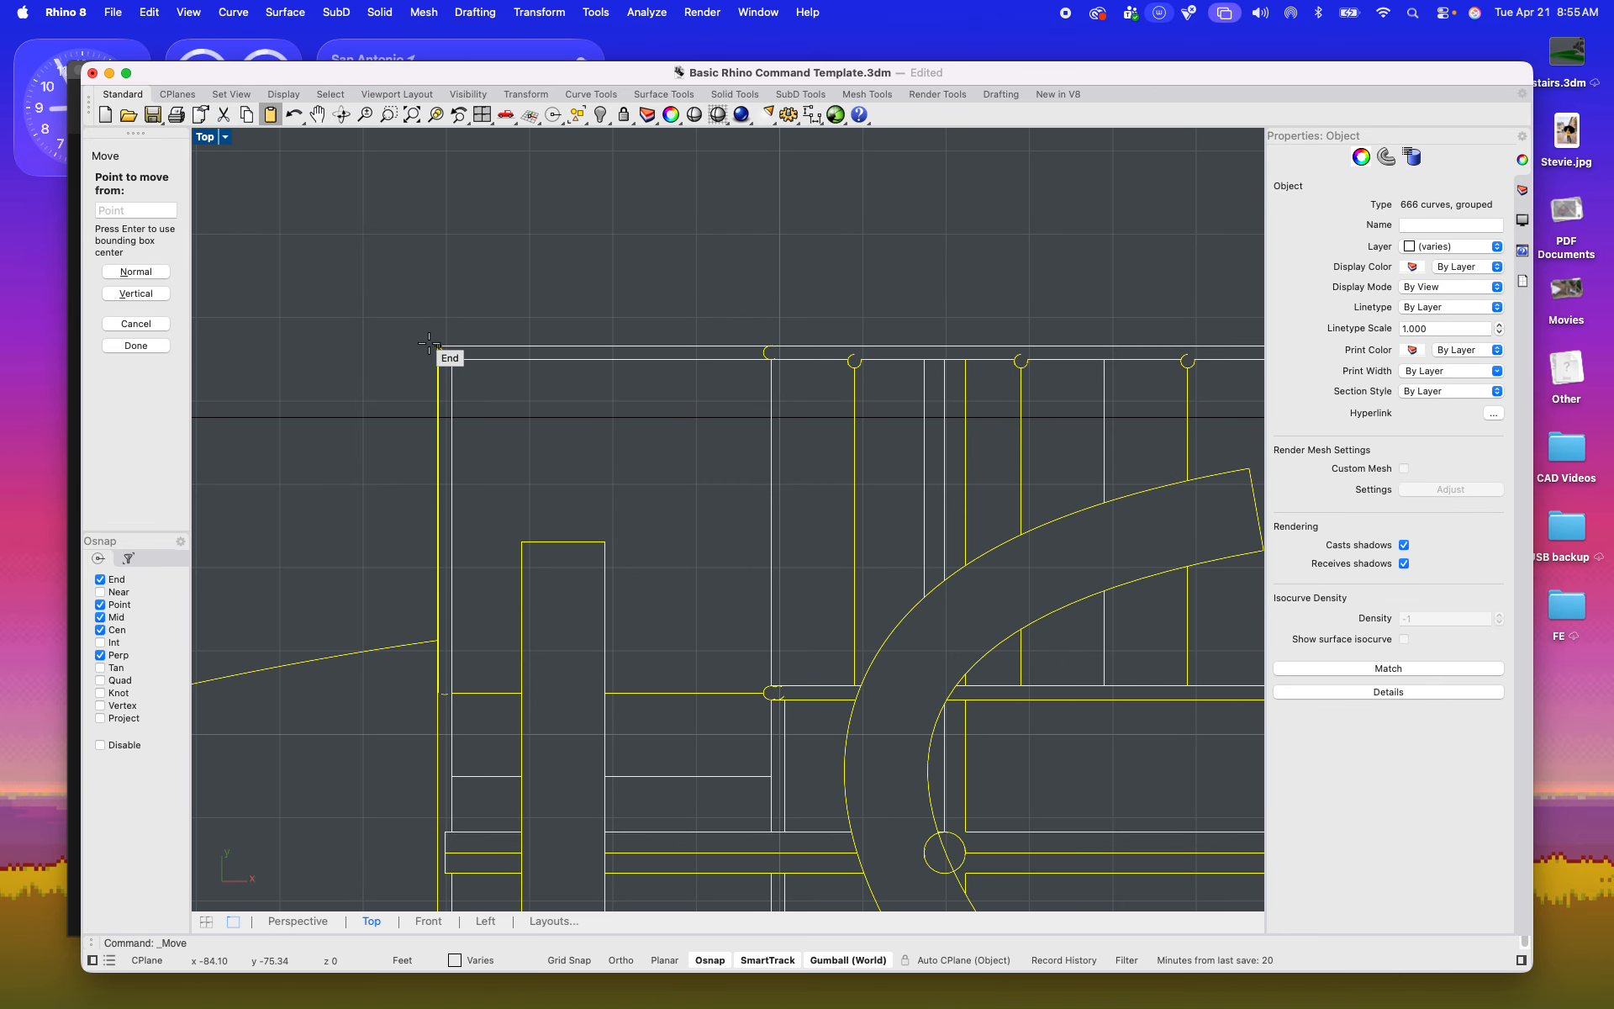
pyautogui.click(432, 421)
pyautogui.scroll(-10, 429, 295)
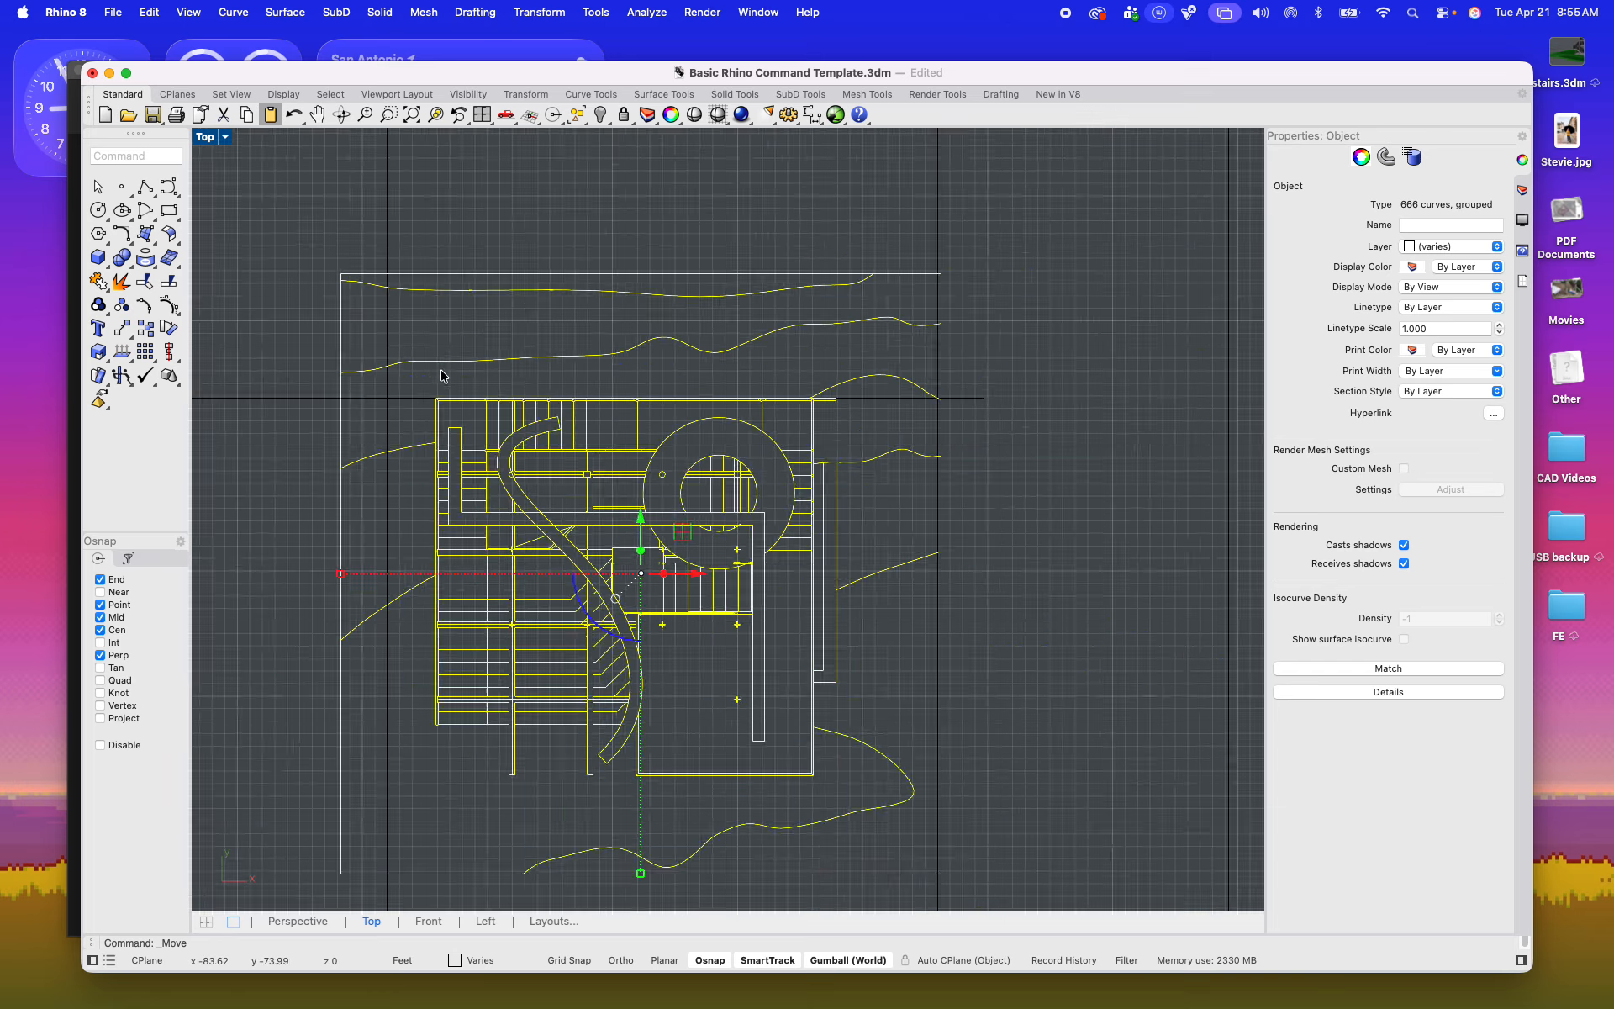
# Step: Trim the contours overhanging the left side of the middle frame, using the frame as the cutting object
pyautogui.click(429, 291)
pyautogui.click(402, 260)
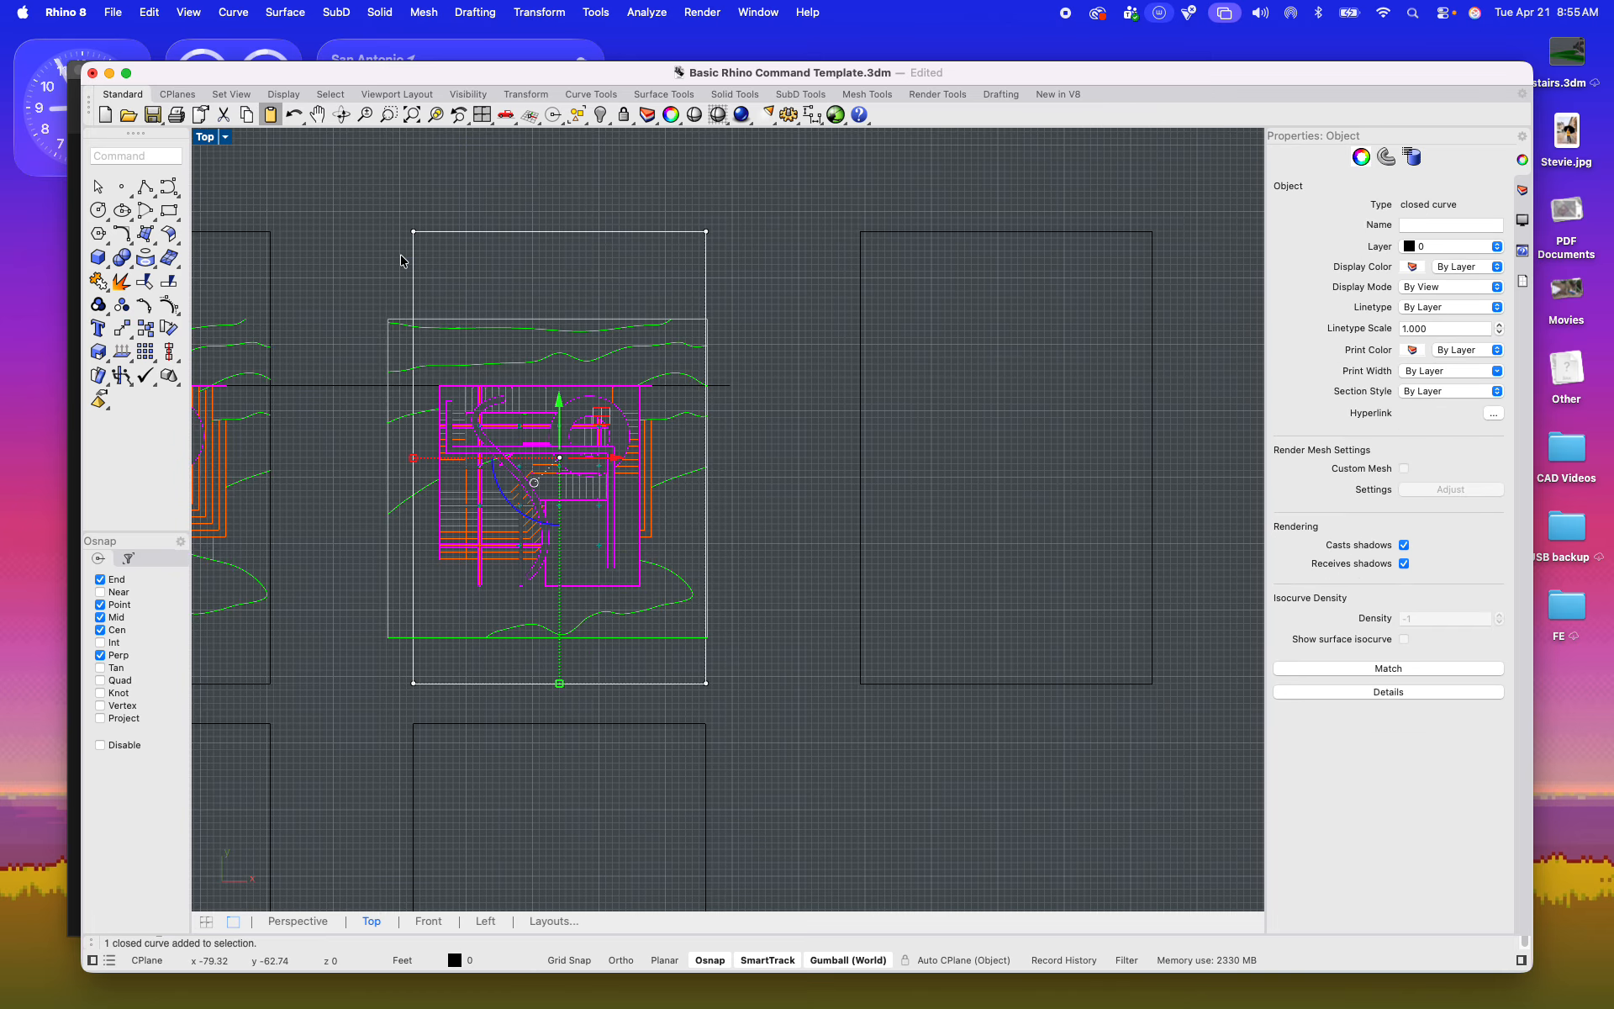
pyautogui.press('Return')
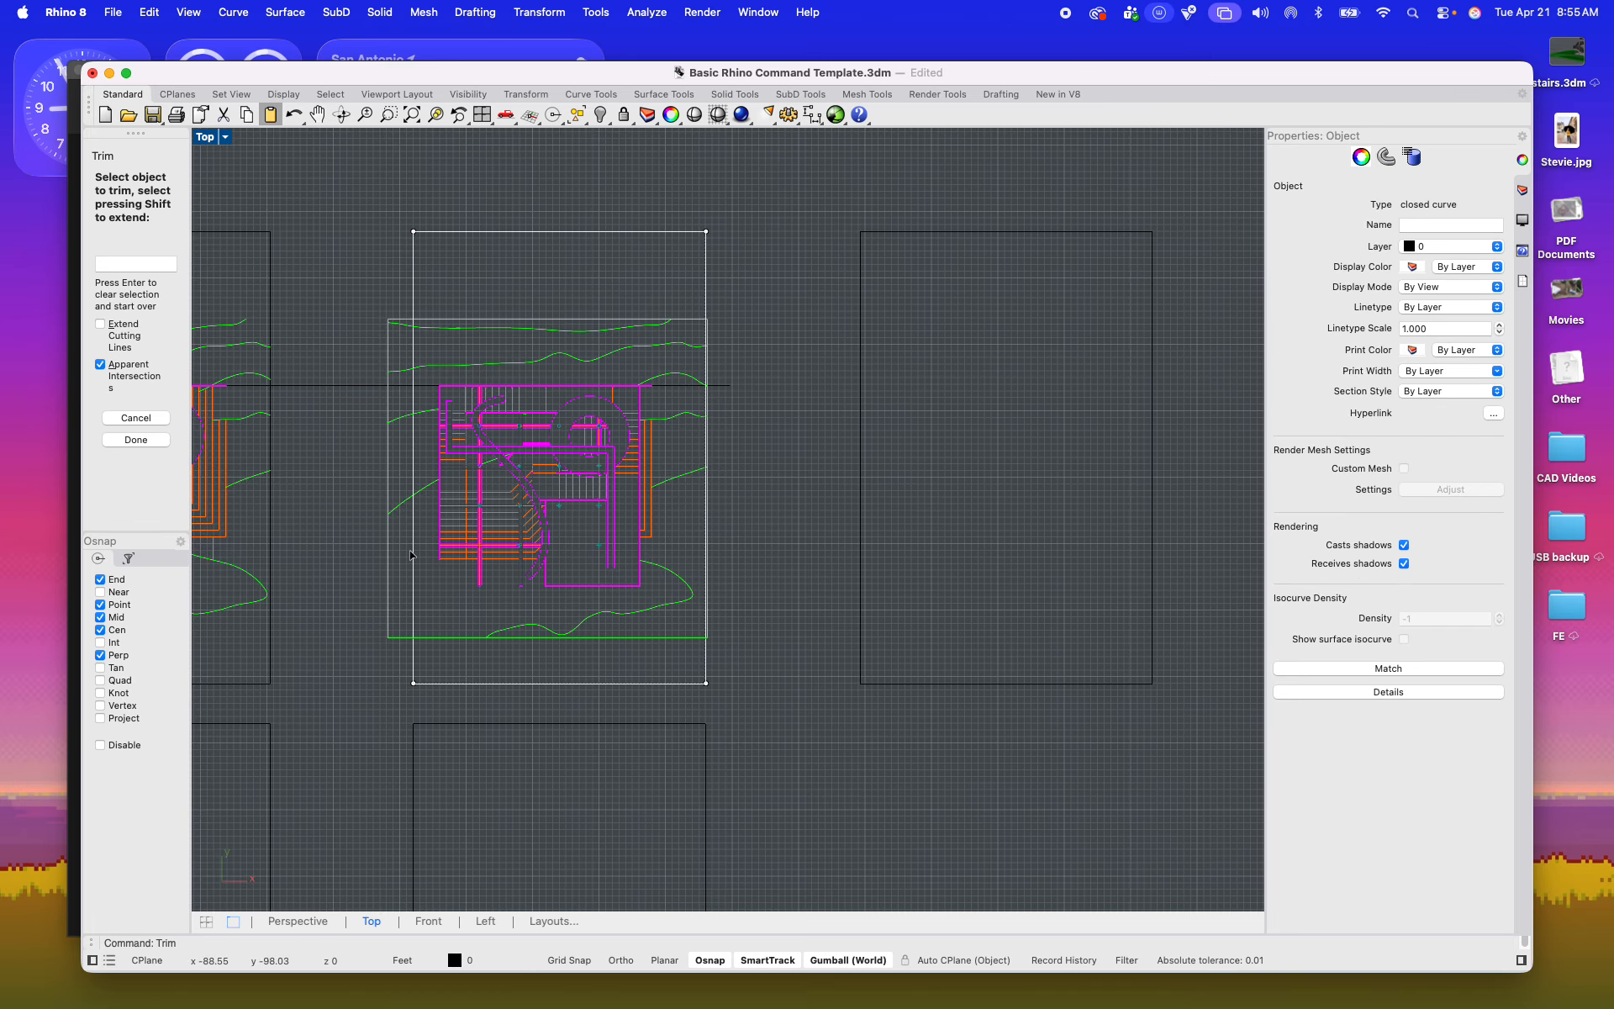
pyautogui.moveTo(392, 653); pyautogui.dragTo(361, 275)
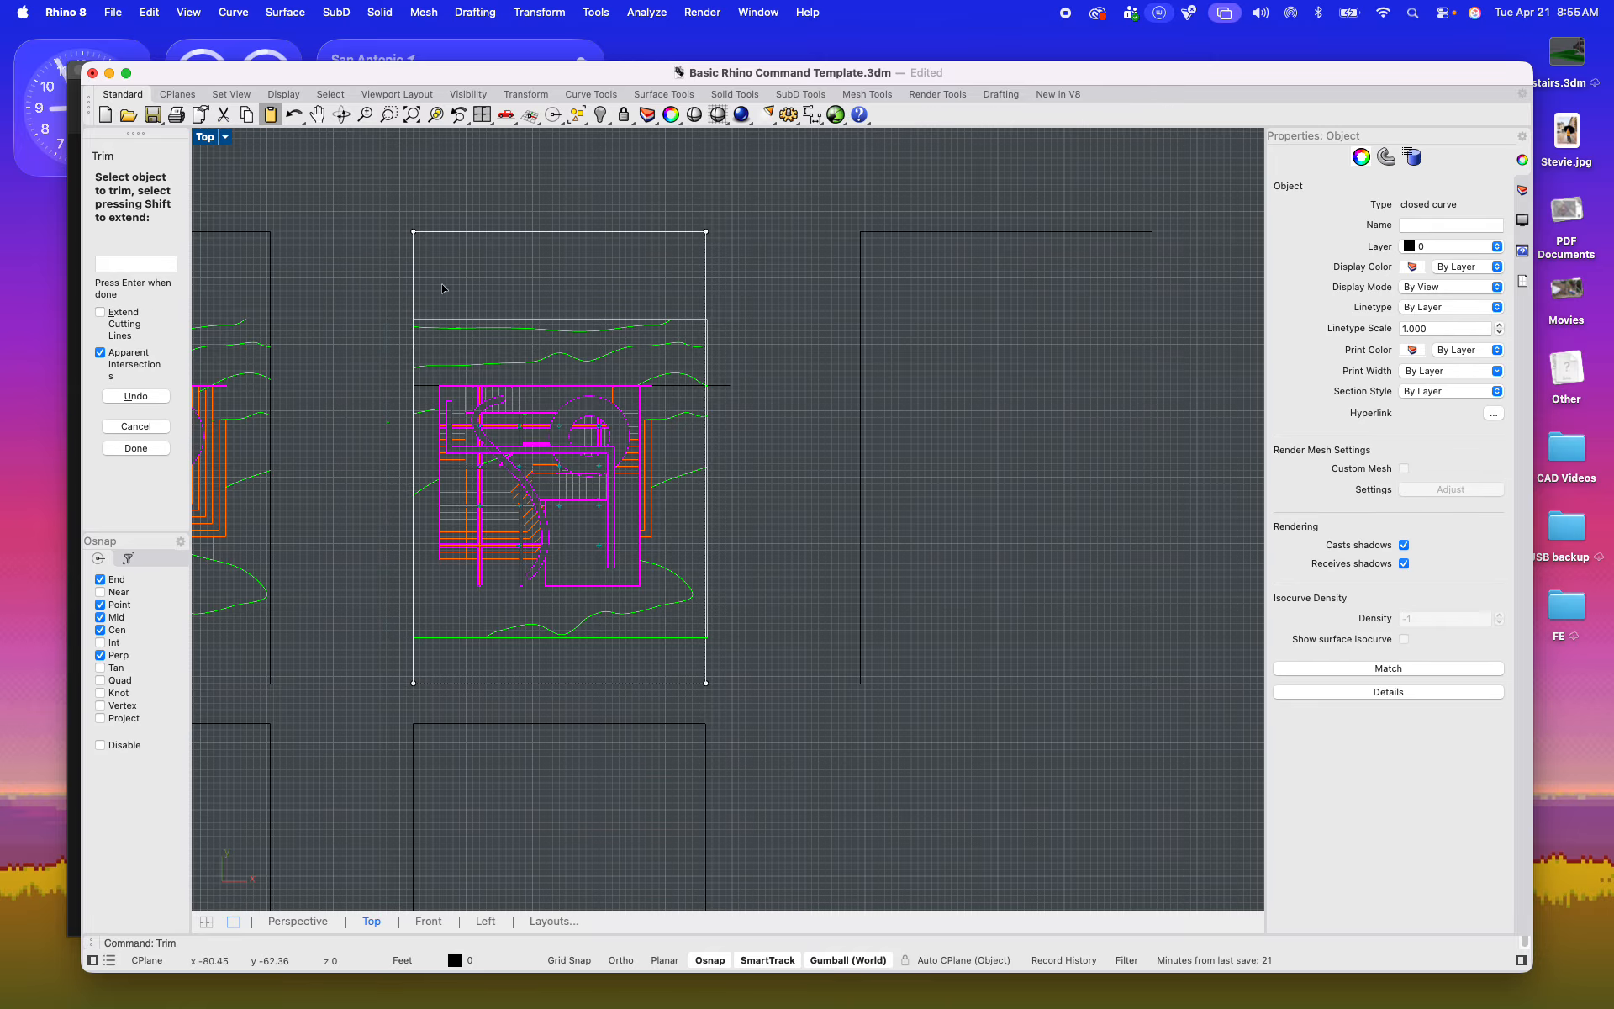
pyautogui.scroll(12, 742, 586)
pyautogui.scroll(-10, 661, 769)
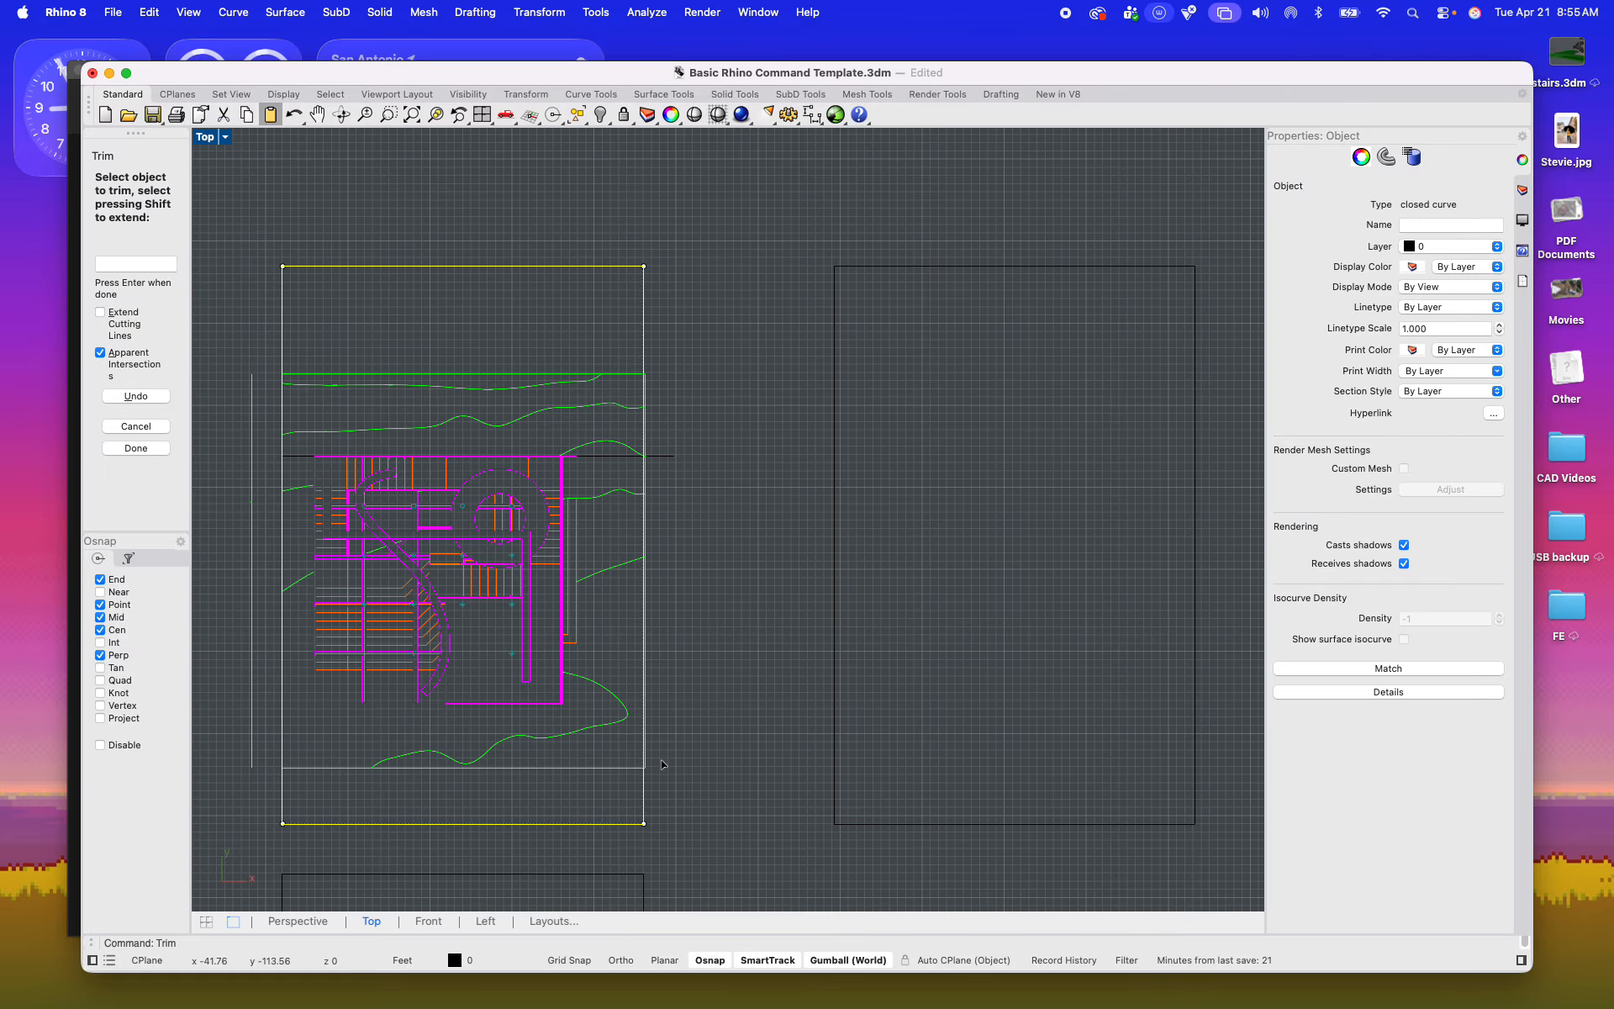
pyautogui.moveTo(660, 743); pyautogui.dragTo(768, 717, button='right')
pyautogui.press('Escape')
pyautogui.press('Escape')
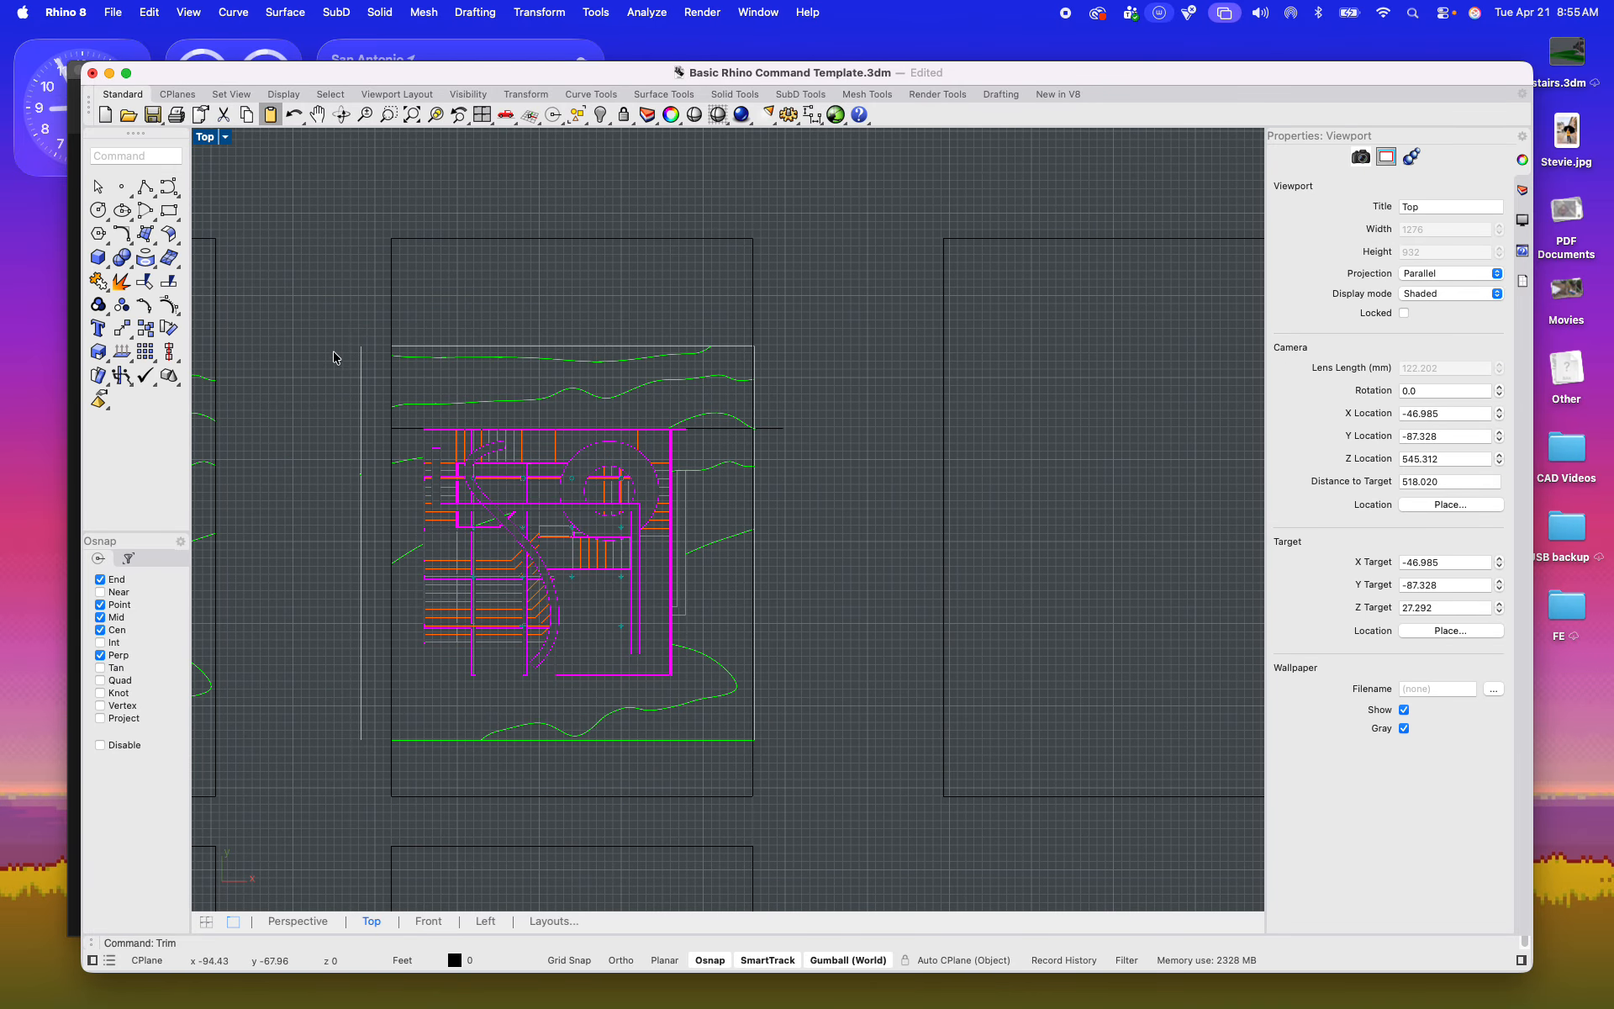
# Step: Ungroup the curves of the plan in the middle frame
pyautogui.moveTo(319, 320)
pyautogui.mouseDown()
pyautogui.moveTo(821, 678)
pyautogui.moveTo(851, 783)
pyautogui.mouseUp()
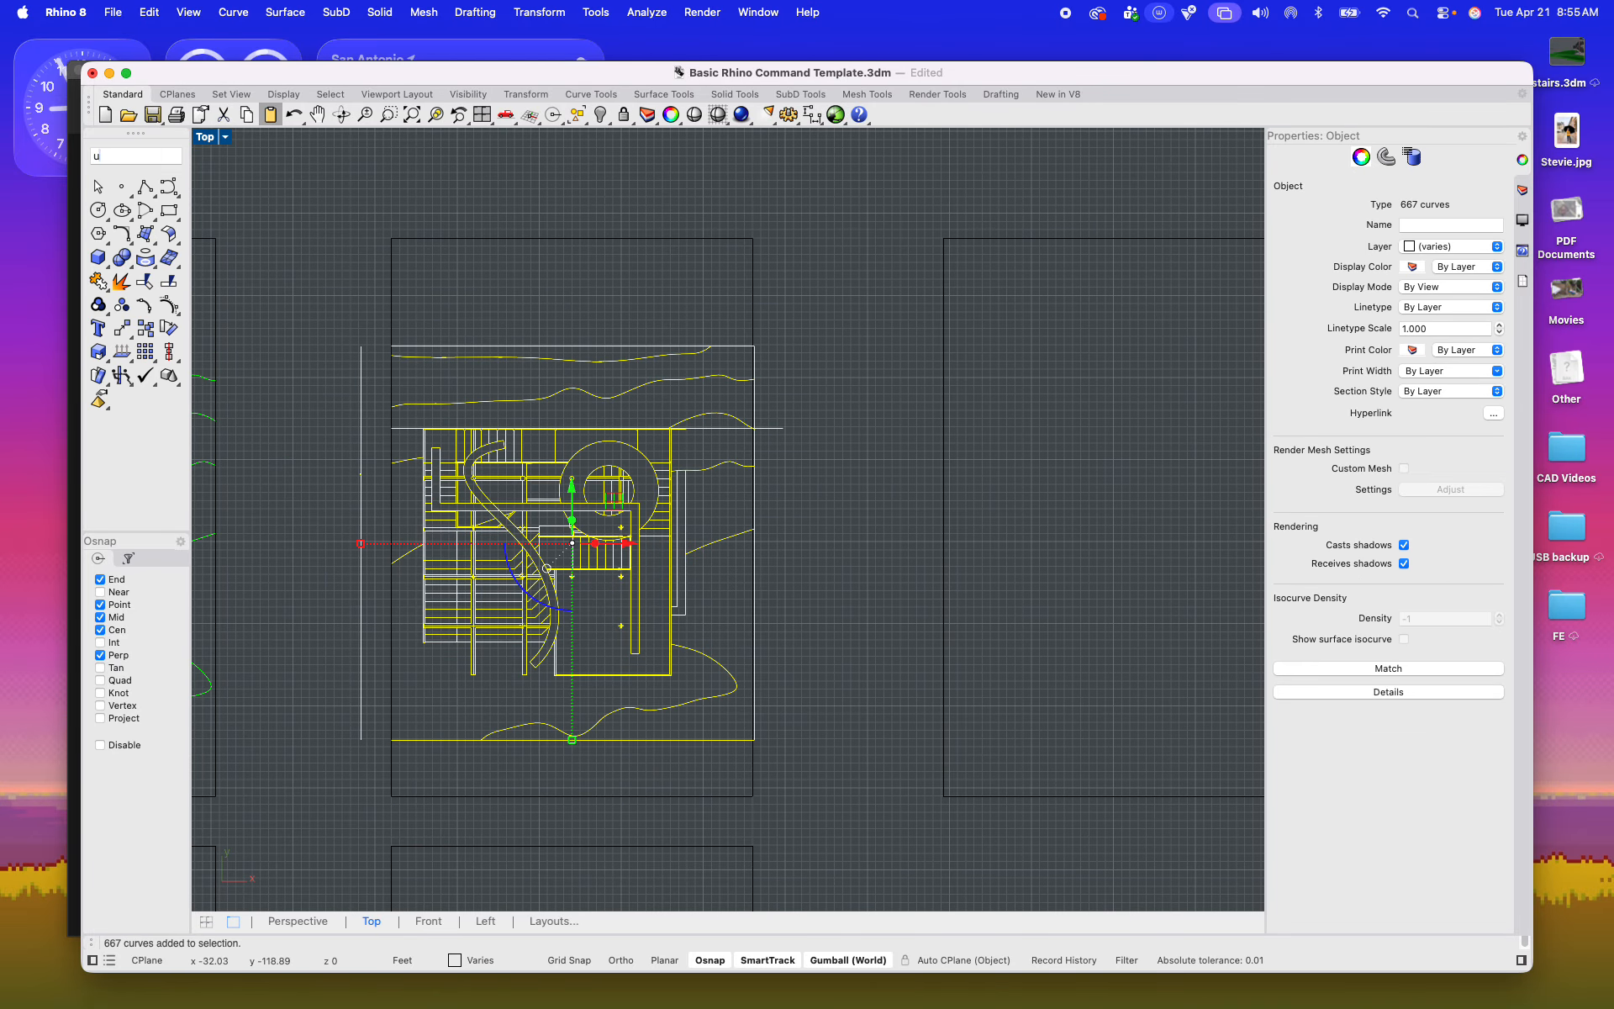
pyautogui.write('Ungroup')
pyautogui.press('Return')
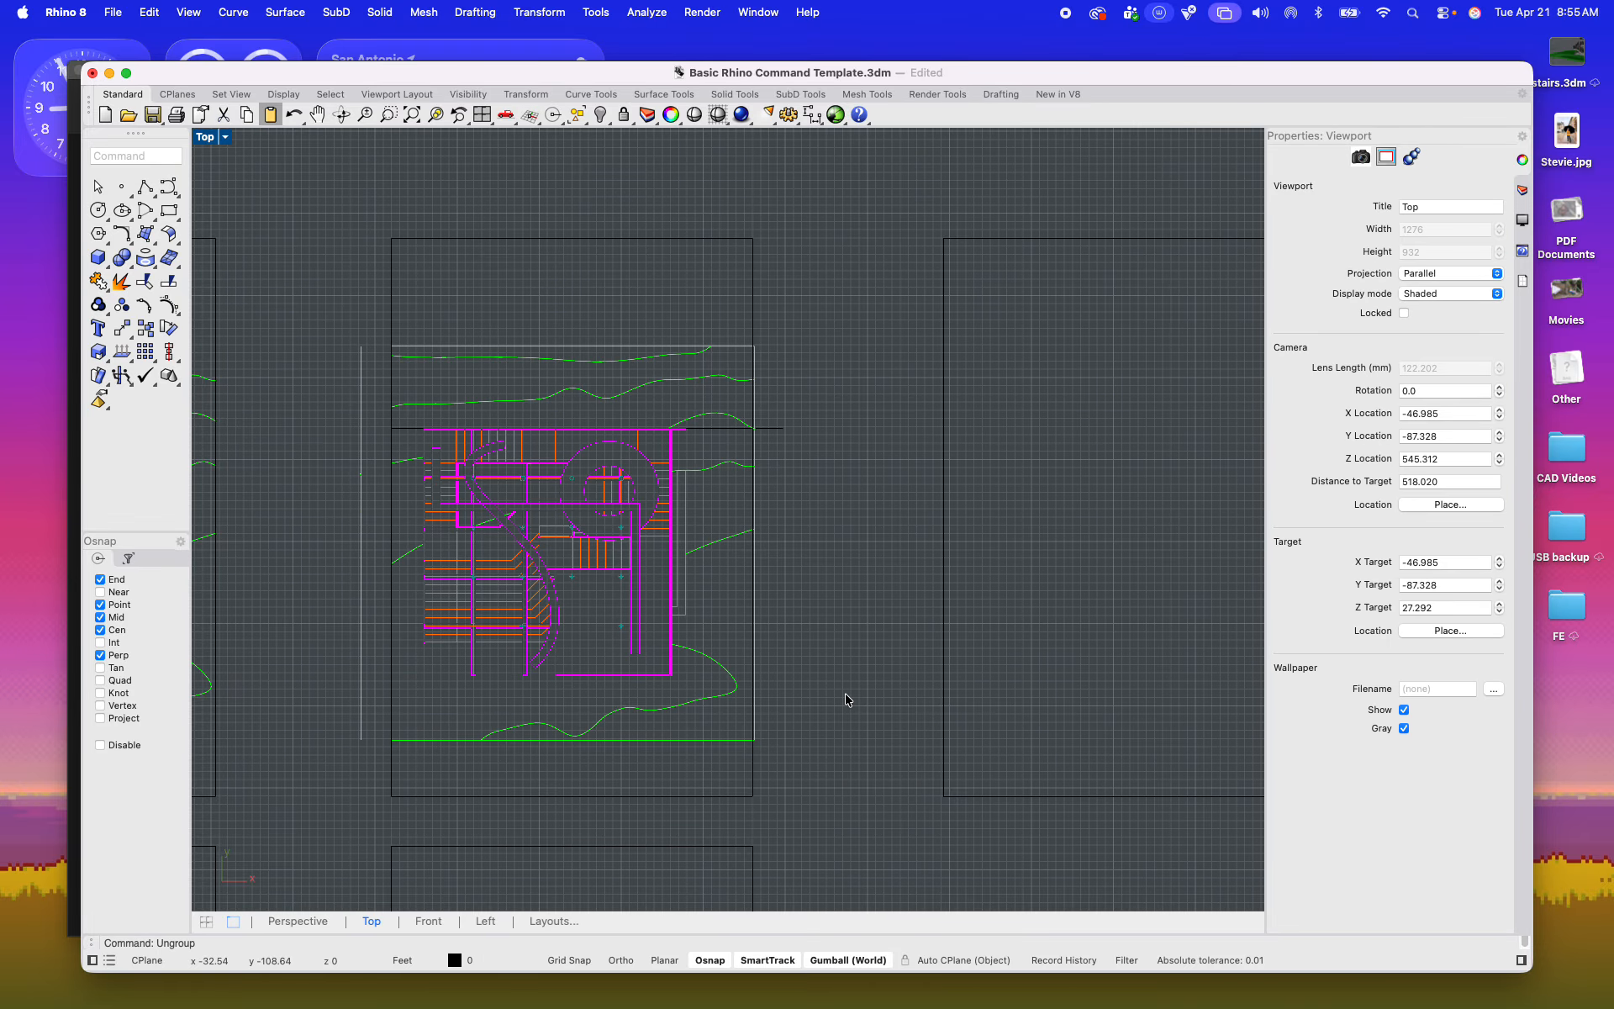
pyautogui.press('Escape')
# Step: Trim the plan's lower linework that extends past the middle frame's right edge, using the frame as the cutter
pyautogui.click(386, 287)
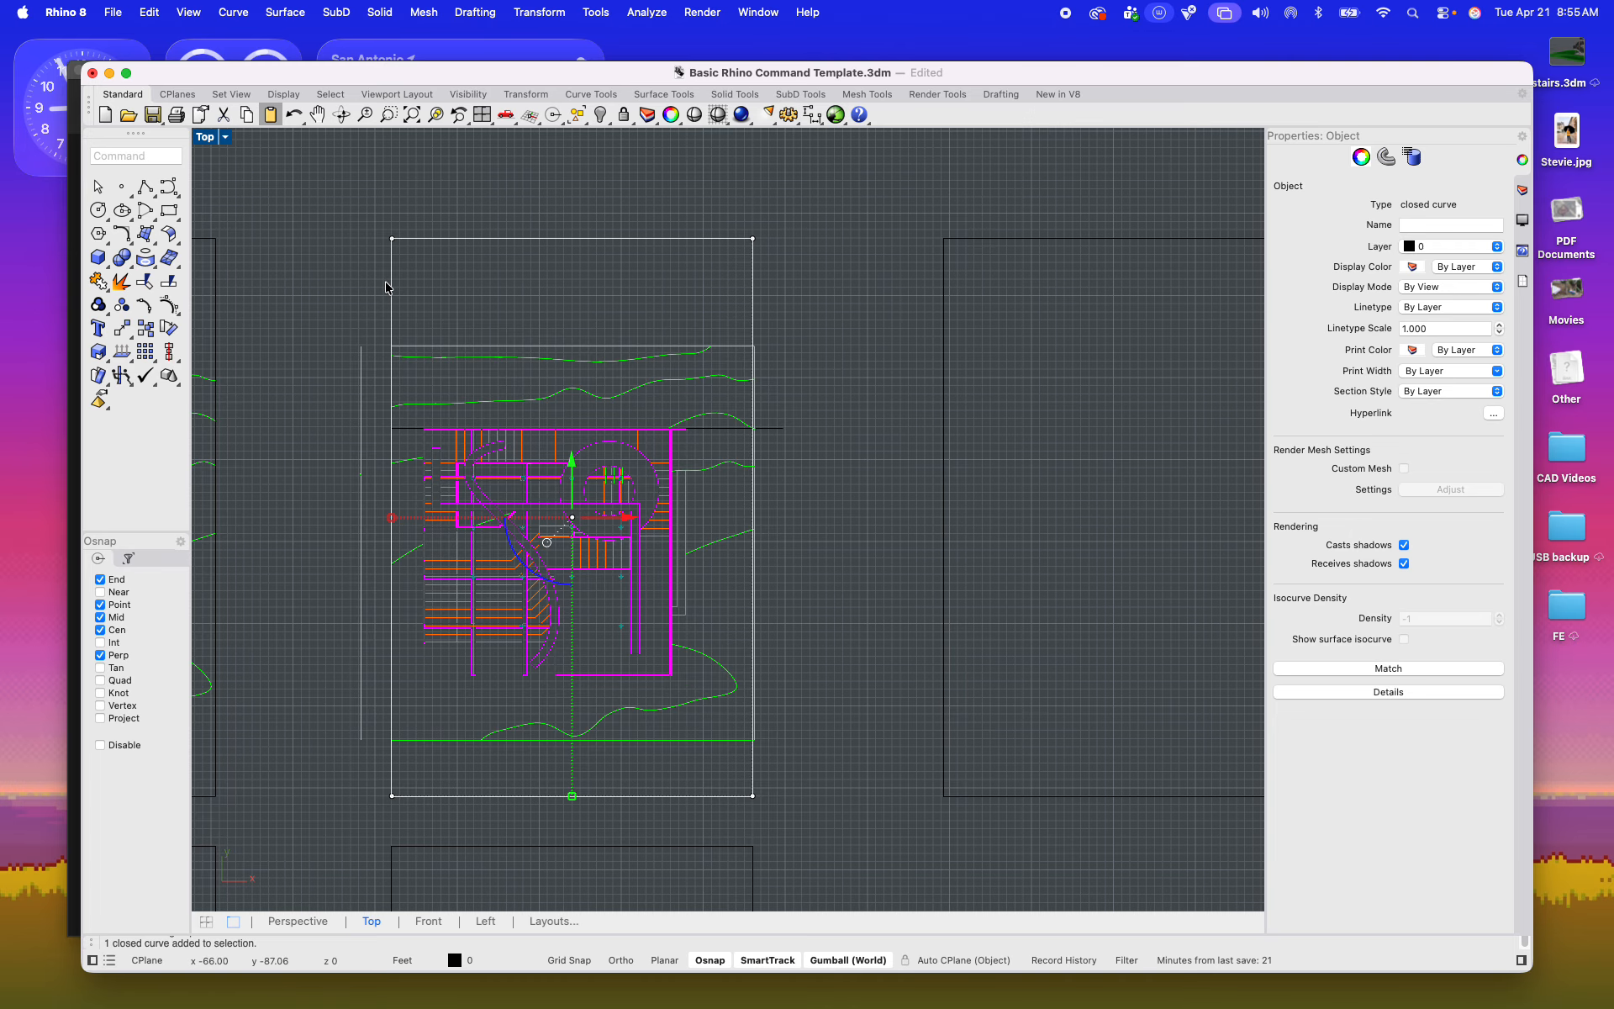
pyautogui.write('trim')
pyautogui.press('Return')
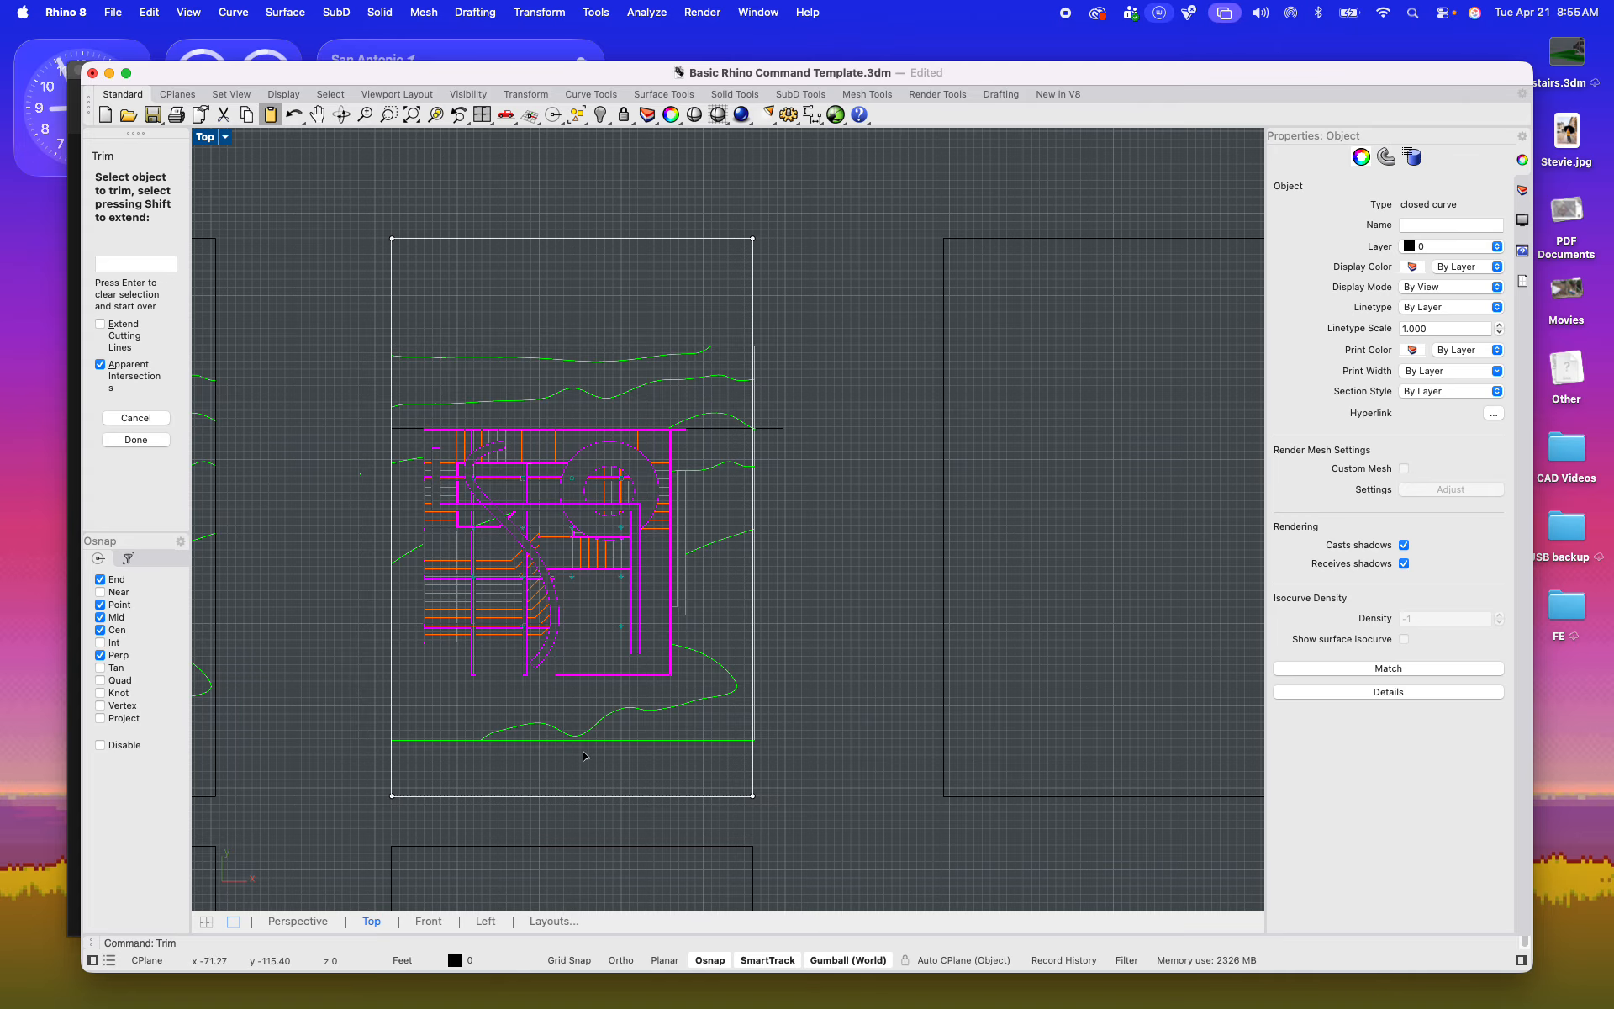
pyautogui.scroll(10, 773, 757)
pyautogui.scroll(6, 623, 763)
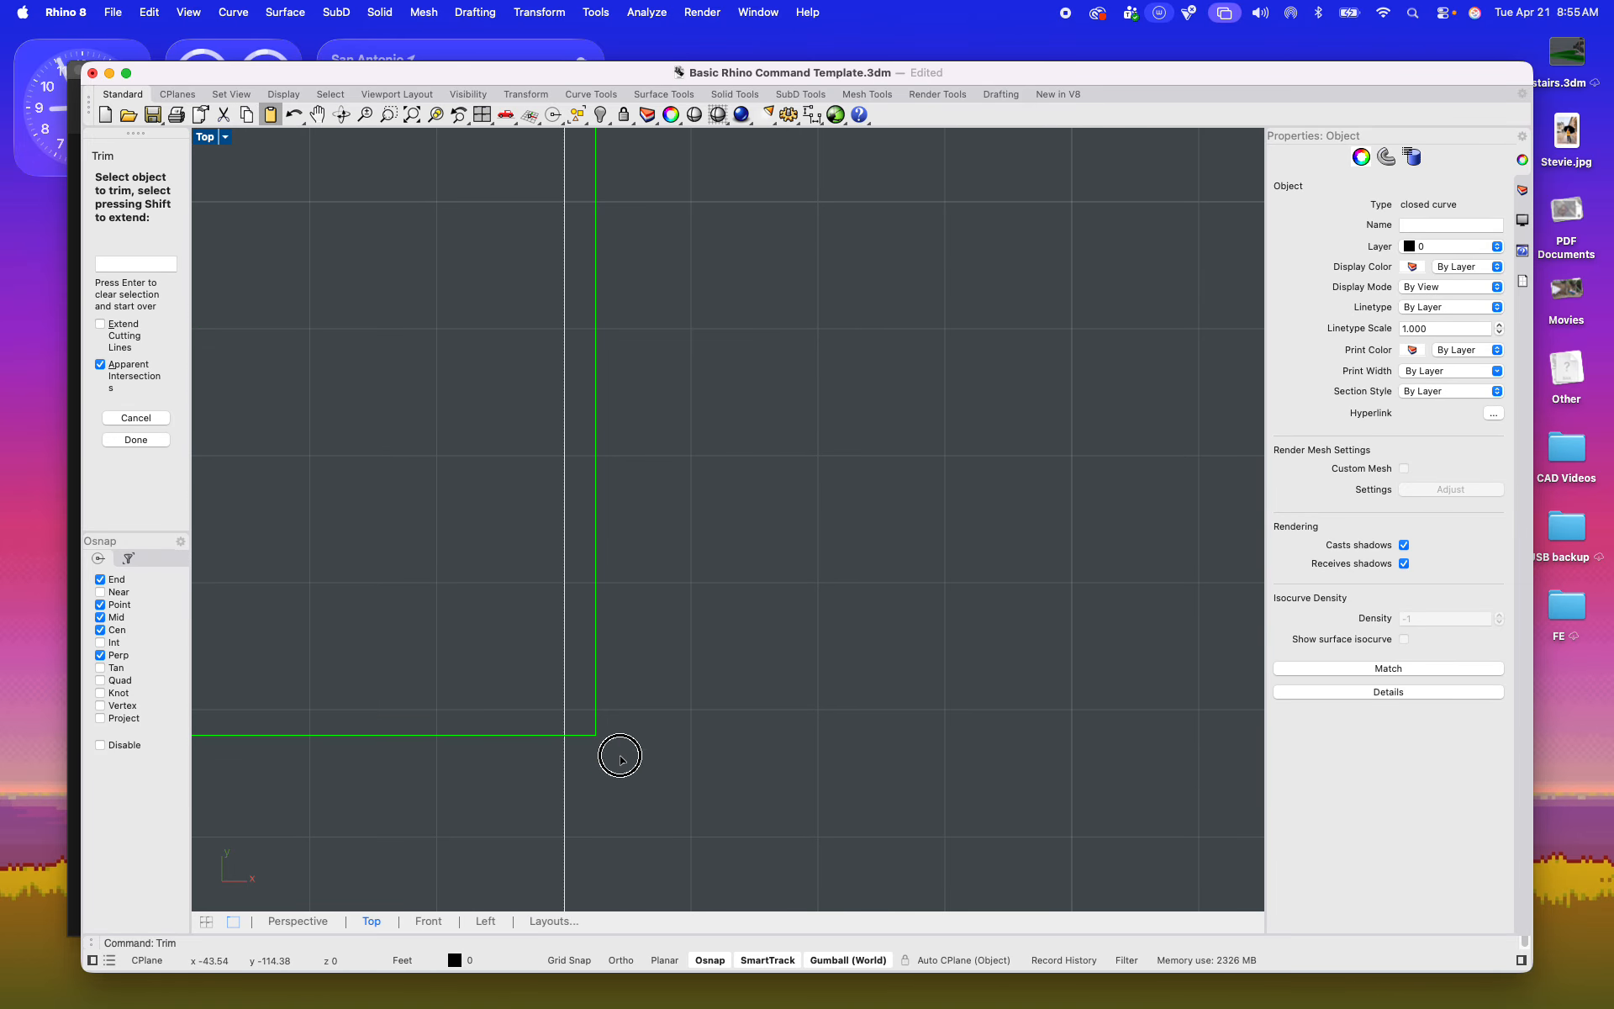
pyautogui.moveTo(620, 755); pyautogui.dragTo(585, 687)
pyautogui.scroll(-8, 585, 685)
pyautogui.moveTo(647, 345); pyautogui.dragTo(650, 684, button='right')
pyautogui.moveTo(644, 517); pyautogui.dragTo(644, 904, button='right')
pyautogui.scroll(9, 598, 516)
pyautogui.moveTo(536, 596); pyautogui.dragTo(475, 495)
pyautogui.scroll(-3, 491, 484)
pyautogui.moveTo(538, 479); pyautogui.dragTo(574, 761, button='right')
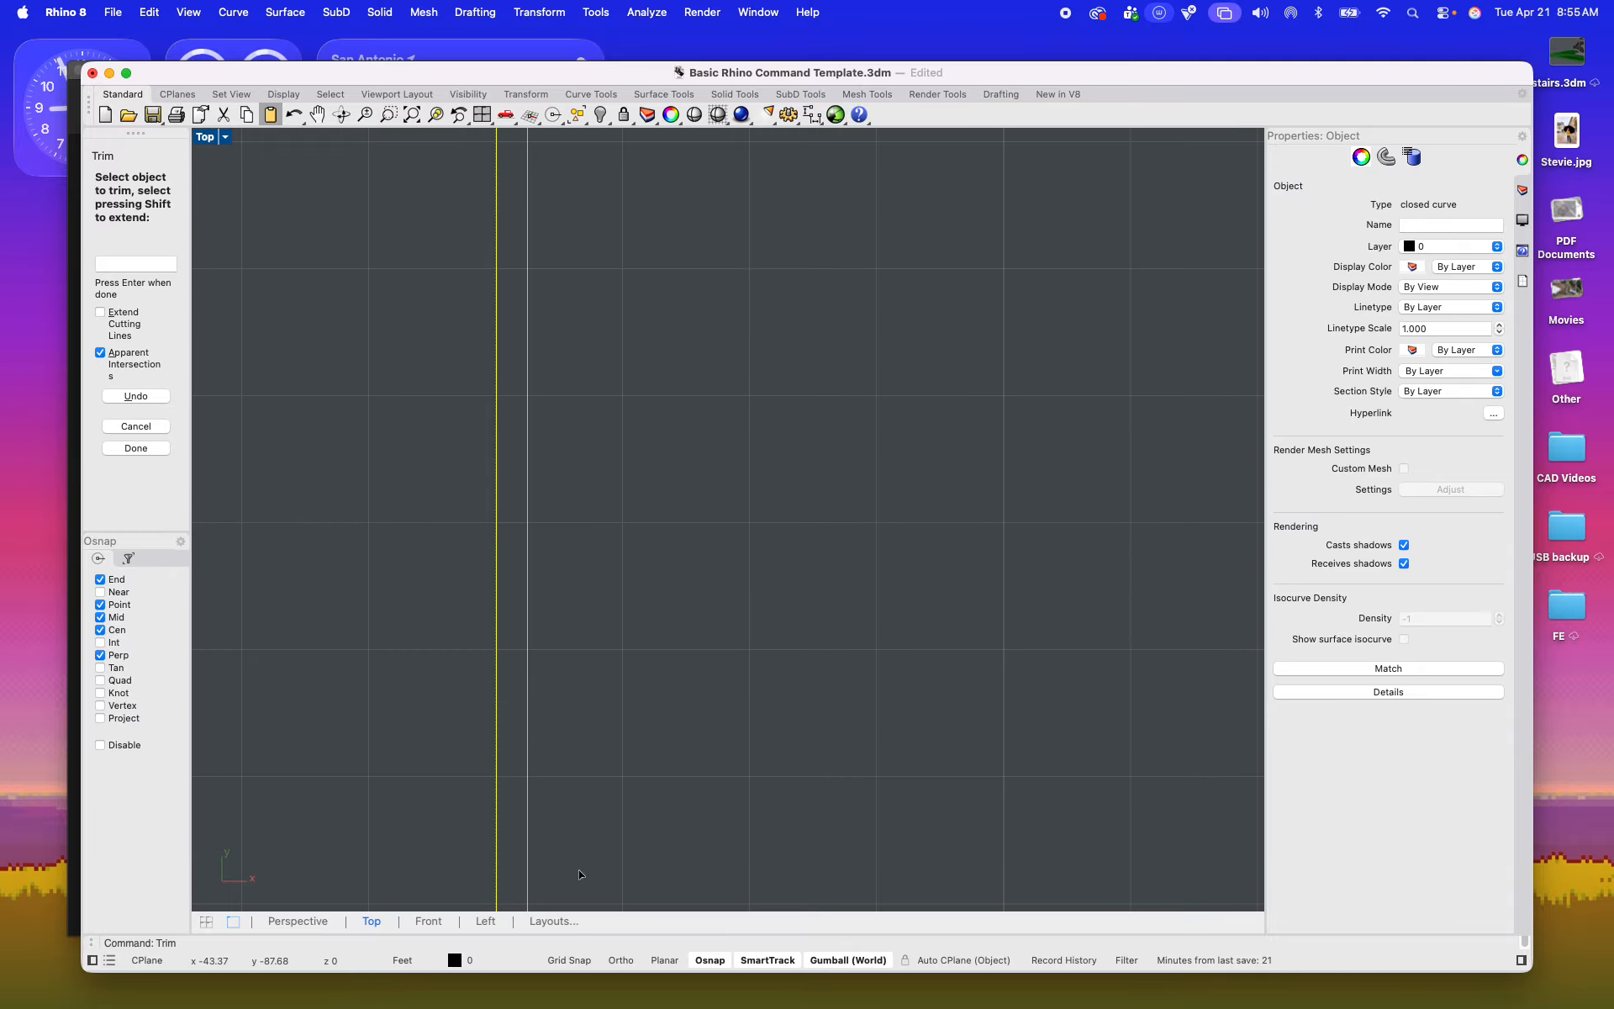
# Step: Trim the upper contour ends and alignment line that extend past the middle frame's right edge
pyautogui.moveTo(578, 372); pyautogui.dragTo(579, 864, button='right')
pyautogui.scroll(-9, 581, 482)
pyautogui.moveTo(618, 551); pyautogui.dragTo(568, 291)
pyautogui.moveTo(589, 306); pyautogui.dragTo(622, 665, button='right')
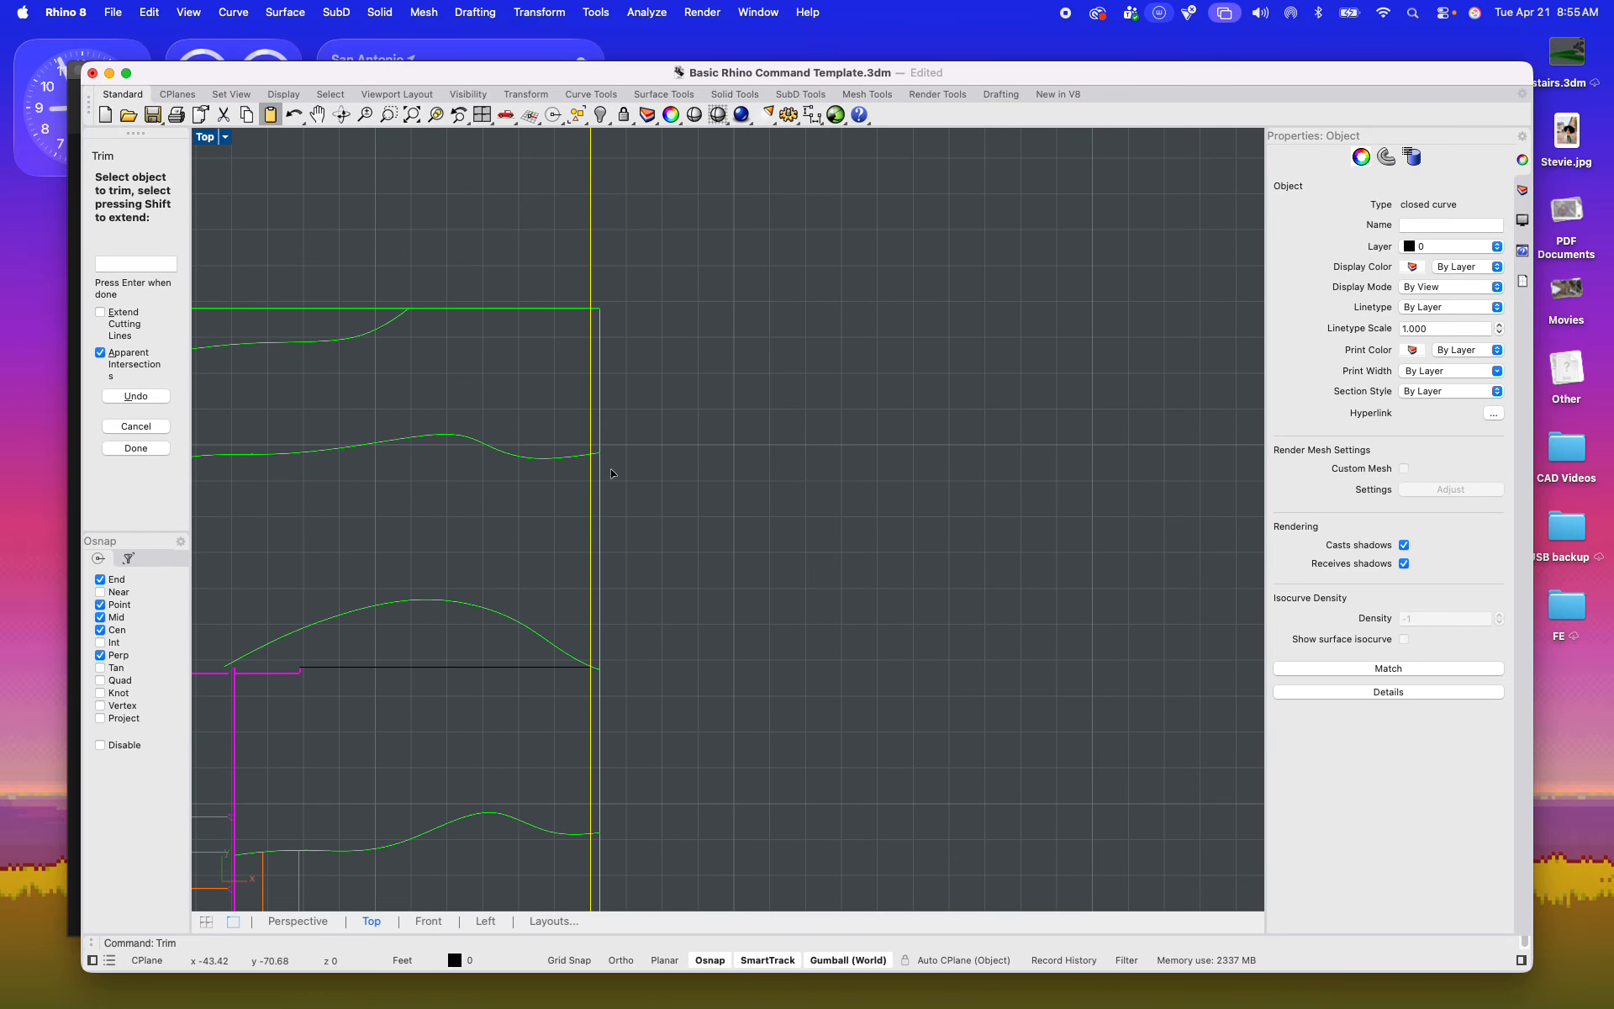
pyautogui.scroll(10, 608, 454)
pyautogui.moveTo(620, 521); pyautogui.dragTo(569, 414)
pyautogui.scroll(-11, 568, 415)
pyautogui.press('Return')
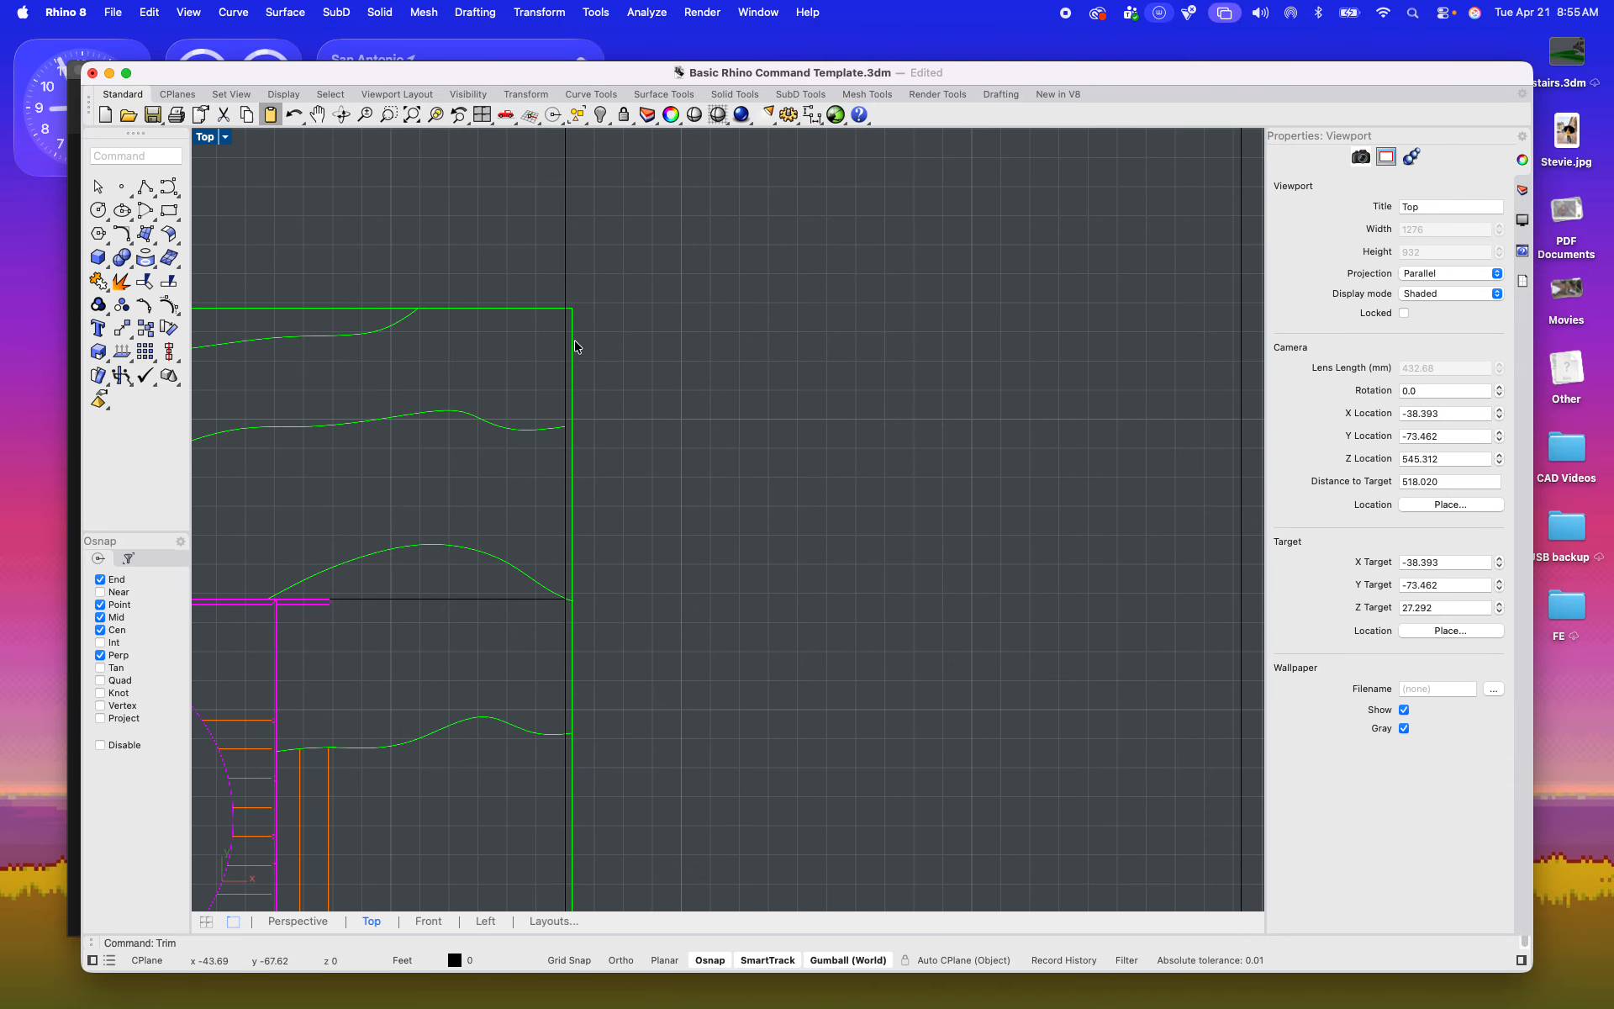
# Step: Delete the leftover upper segment of the site boundary just outside the middle frame's right edge
pyautogui.scroll(12, 576, 335)
pyautogui.click(562, 339)
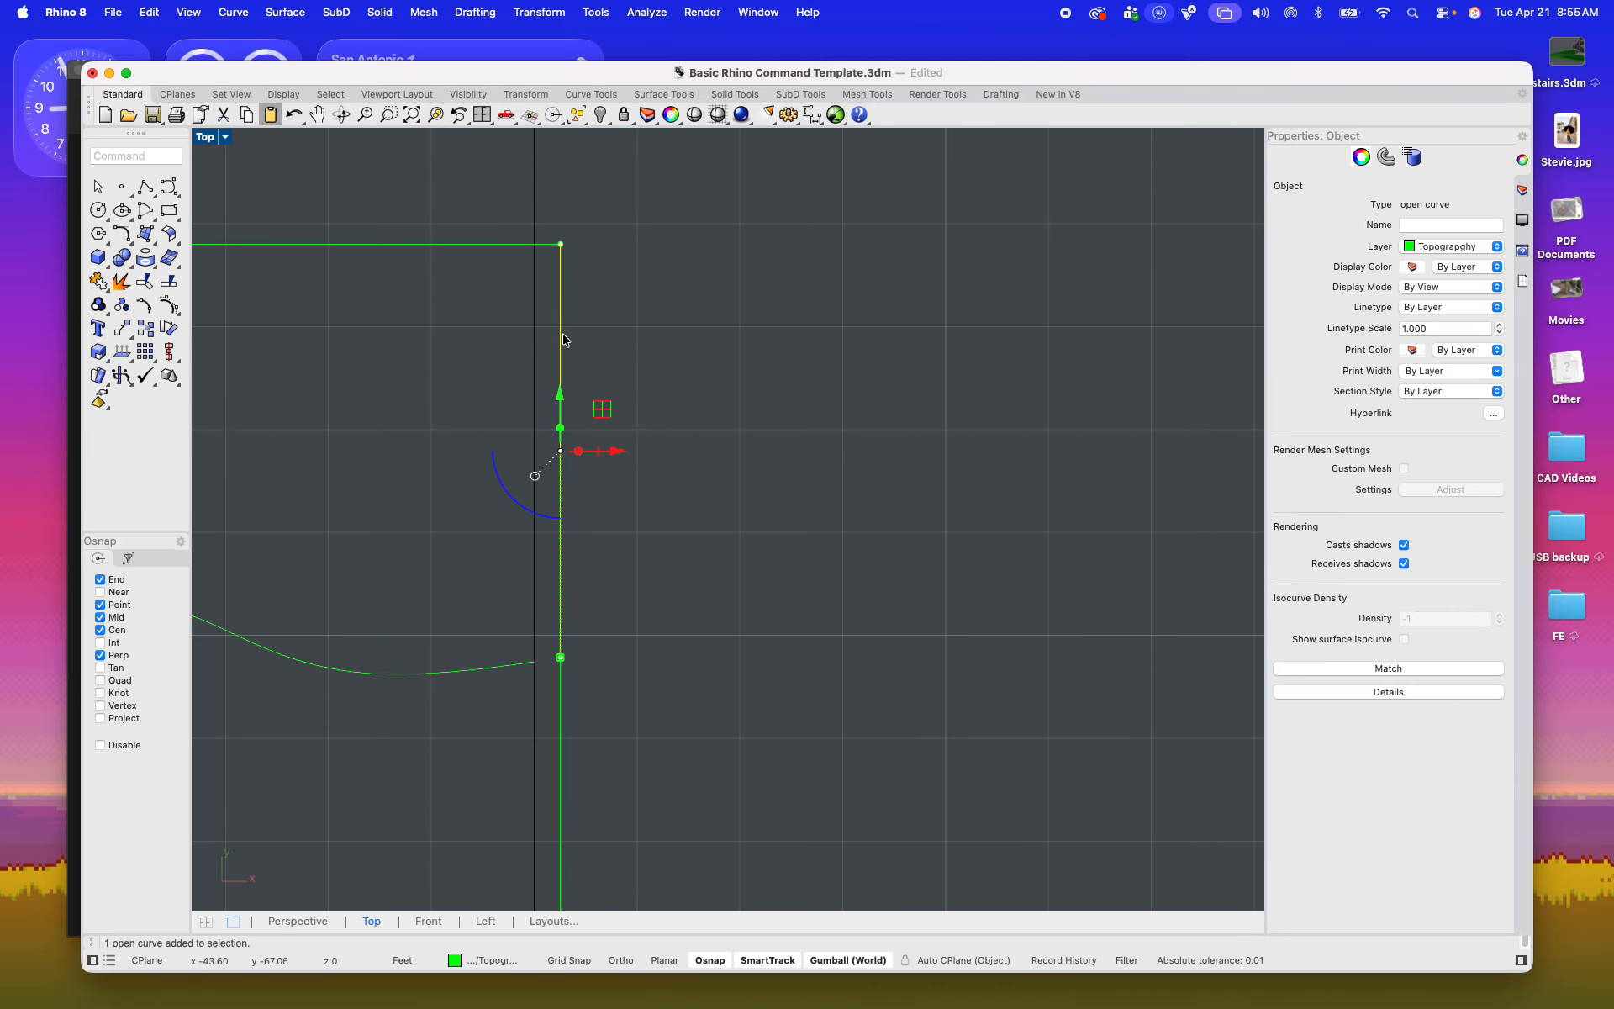
pyautogui.click(685, 386)
pyautogui.scroll(-5, 685, 396)
pyautogui.click(620, 601)
pyautogui.press('Delete')
# Step: Trim the two remaining contour ends beside the upper wall and stairs back to the middle frame's right edge
pyautogui.scroll(-5, 716, 718)
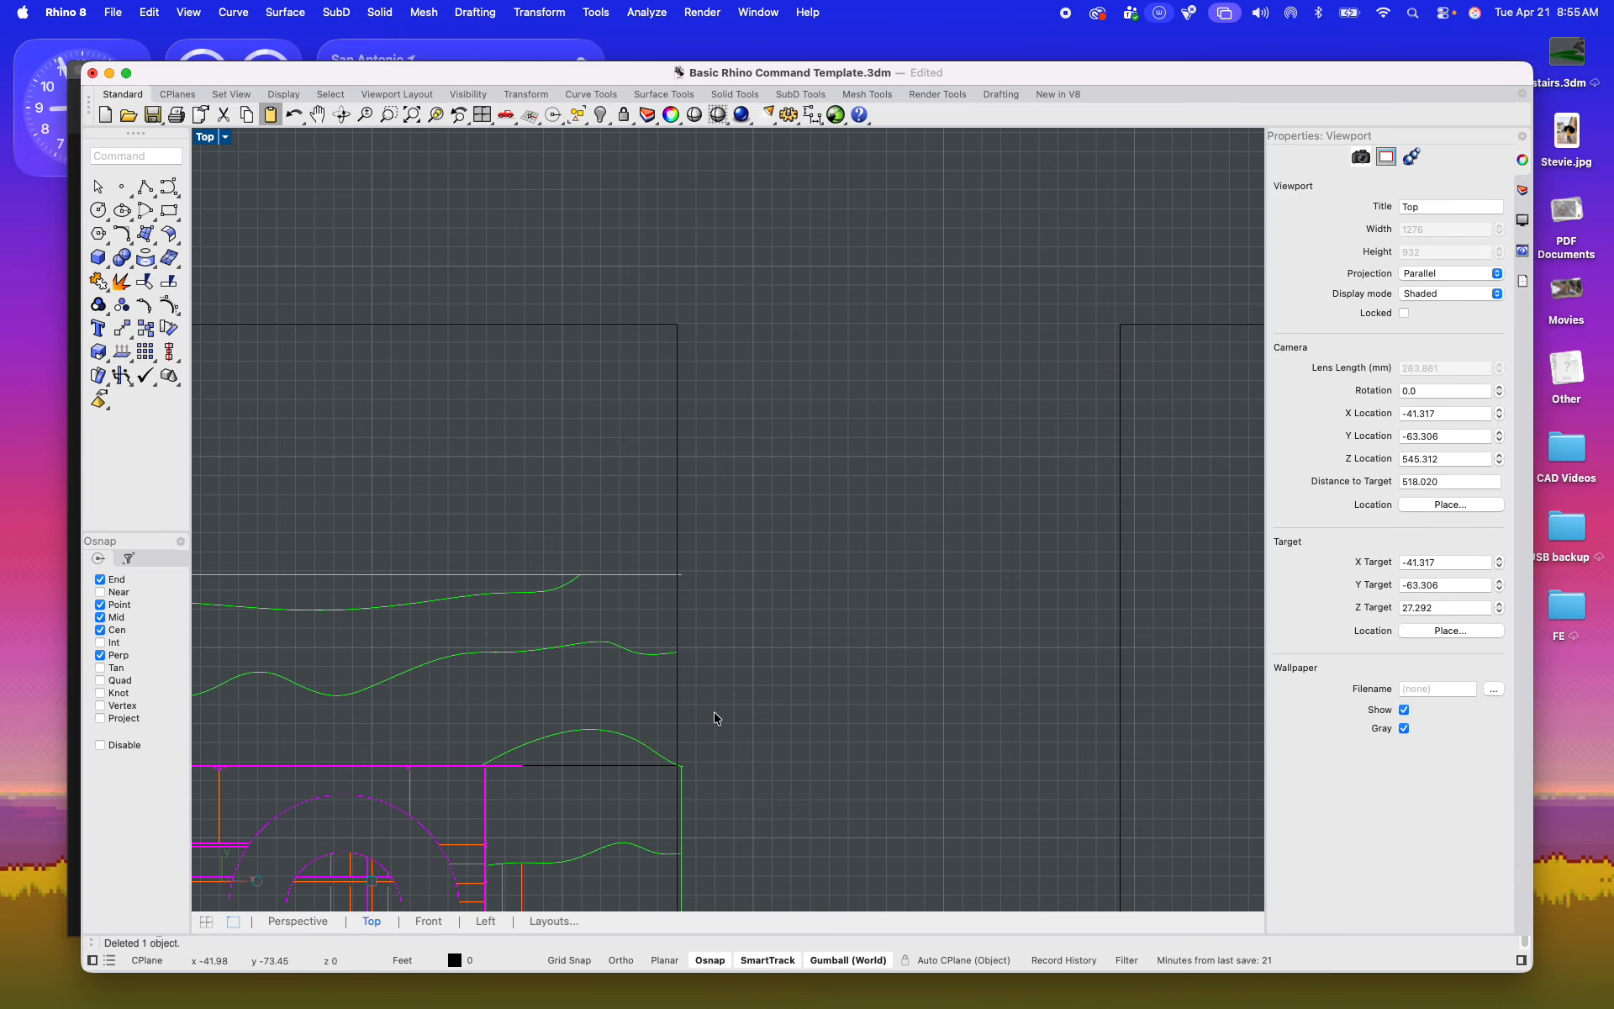
pyautogui.scroll(10, 673, 562)
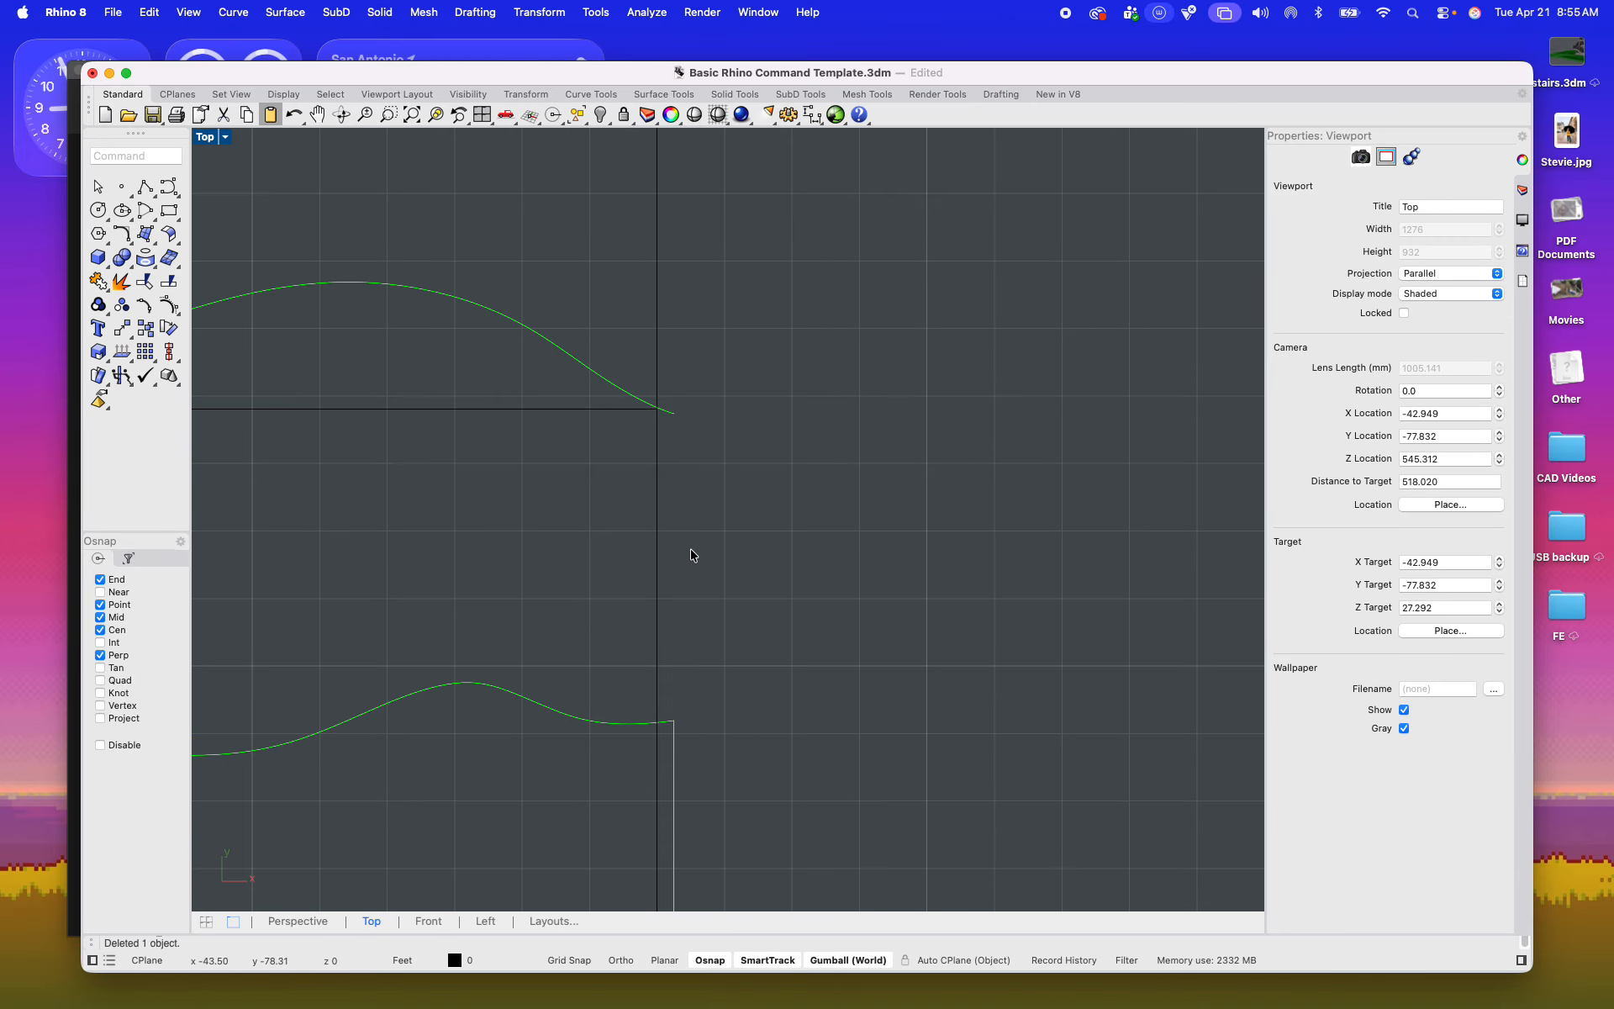
pyautogui.click(654, 276)
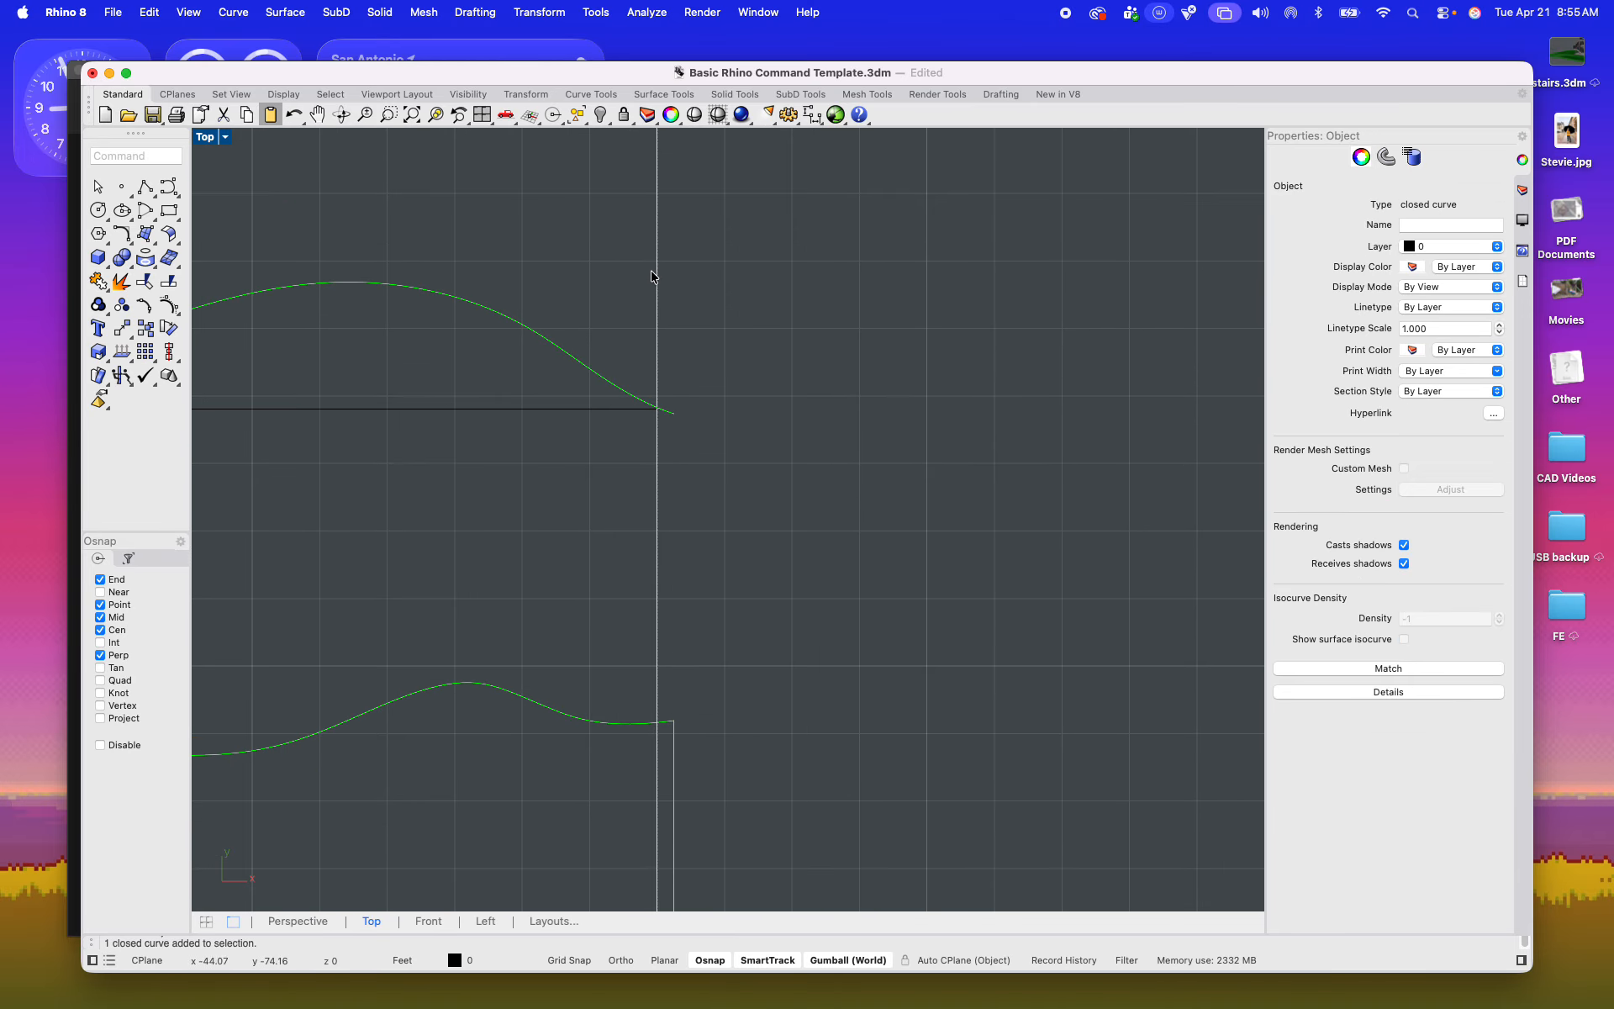
pyautogui.write('trim')
pyautogui.press('Return')
pyautogui.scroll(5, 666, 303)
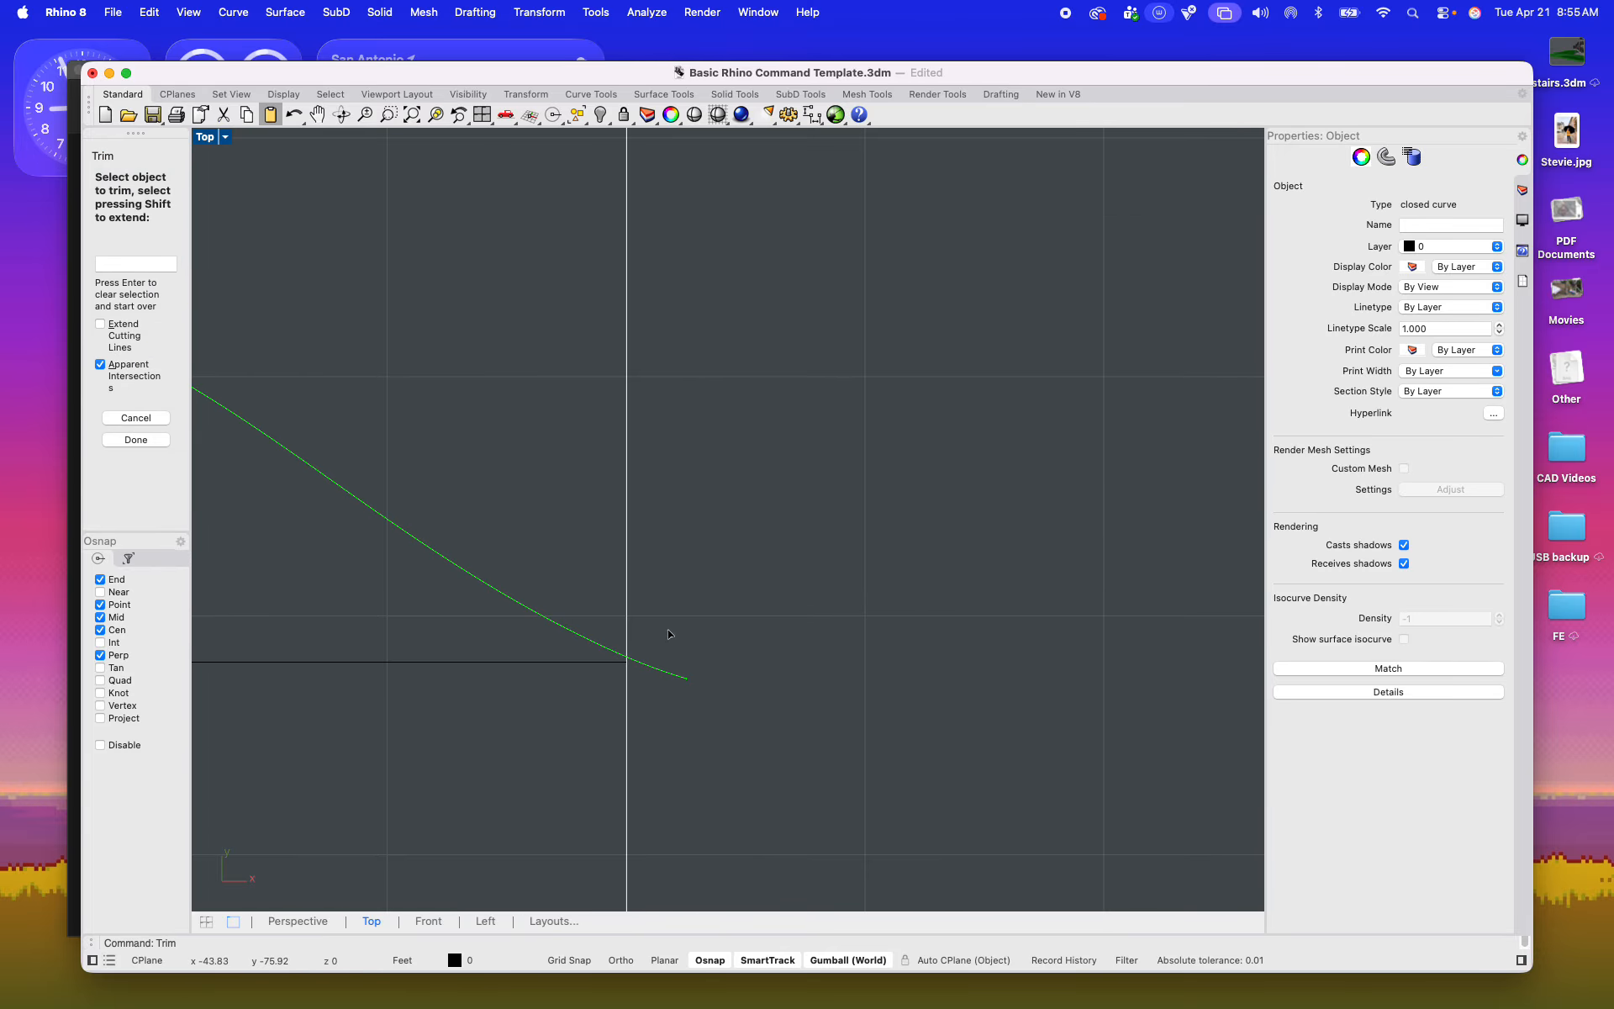
pyautogui.click(667, 639)
pyautogui.scroll(-5, 668, 639)
pyautogui.scroll(6, 716, 372)
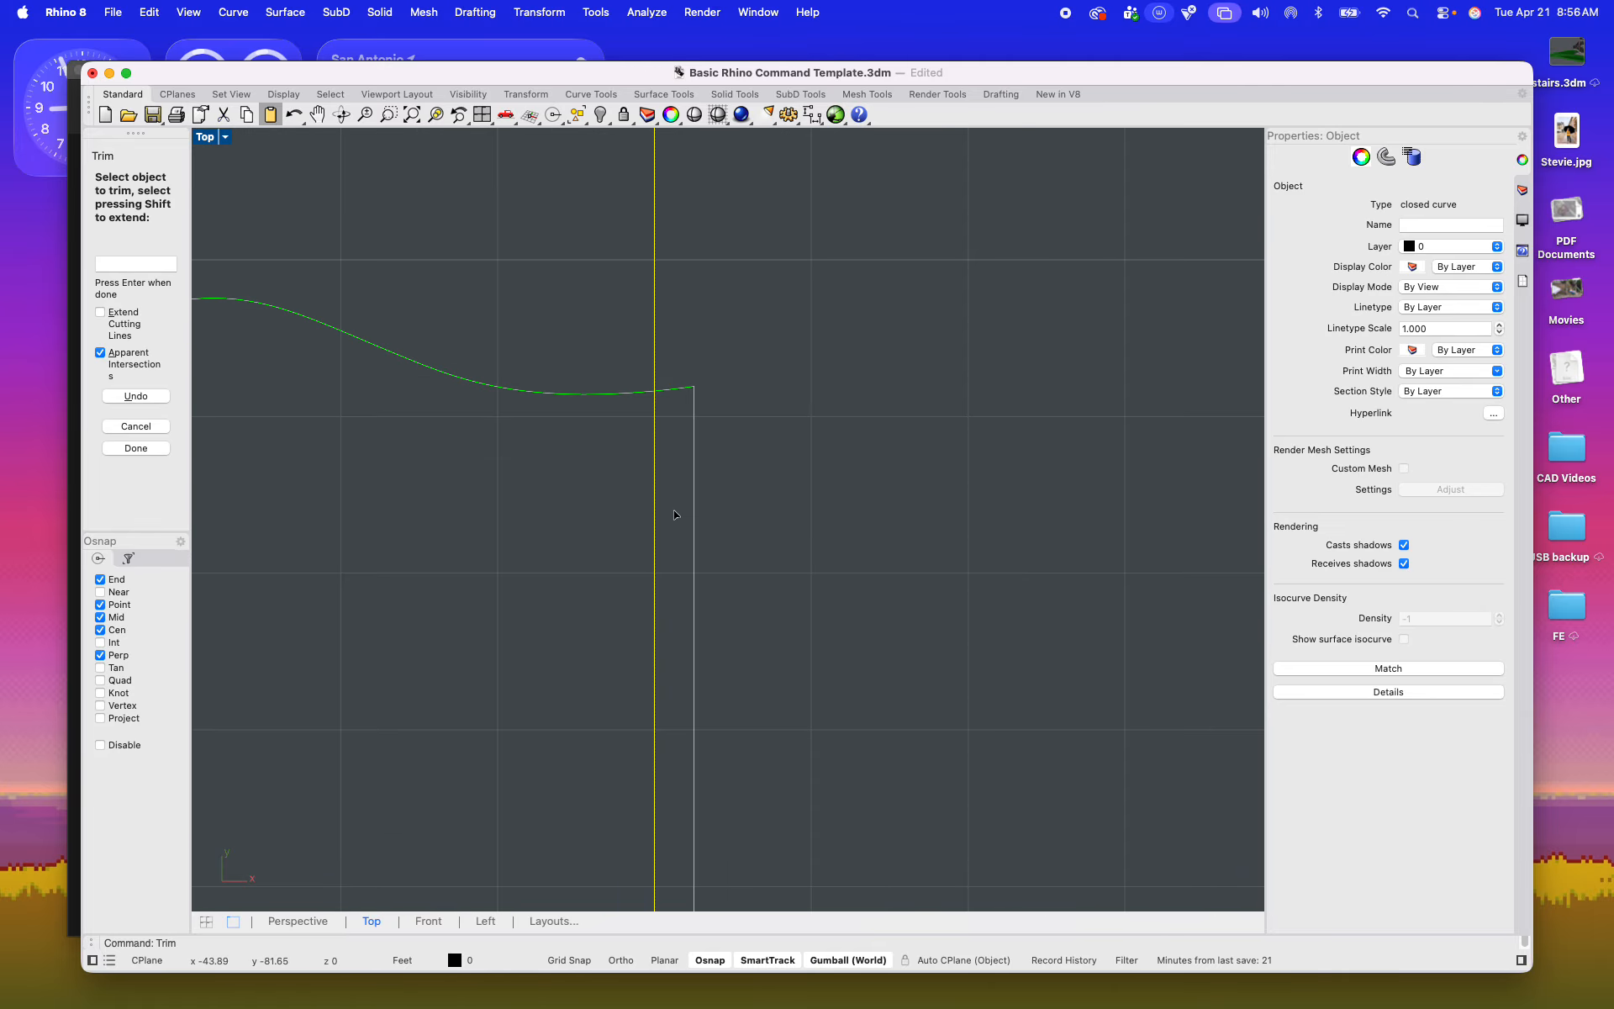
pyautogui.moveTo(717, 385); pyautogui.dragTo(684, 330)
pyautogui.scroll(-8, 686, 331)
pyautogui.moveTo(739, 545); pyautogui.dragTo(718, 389, button='right')
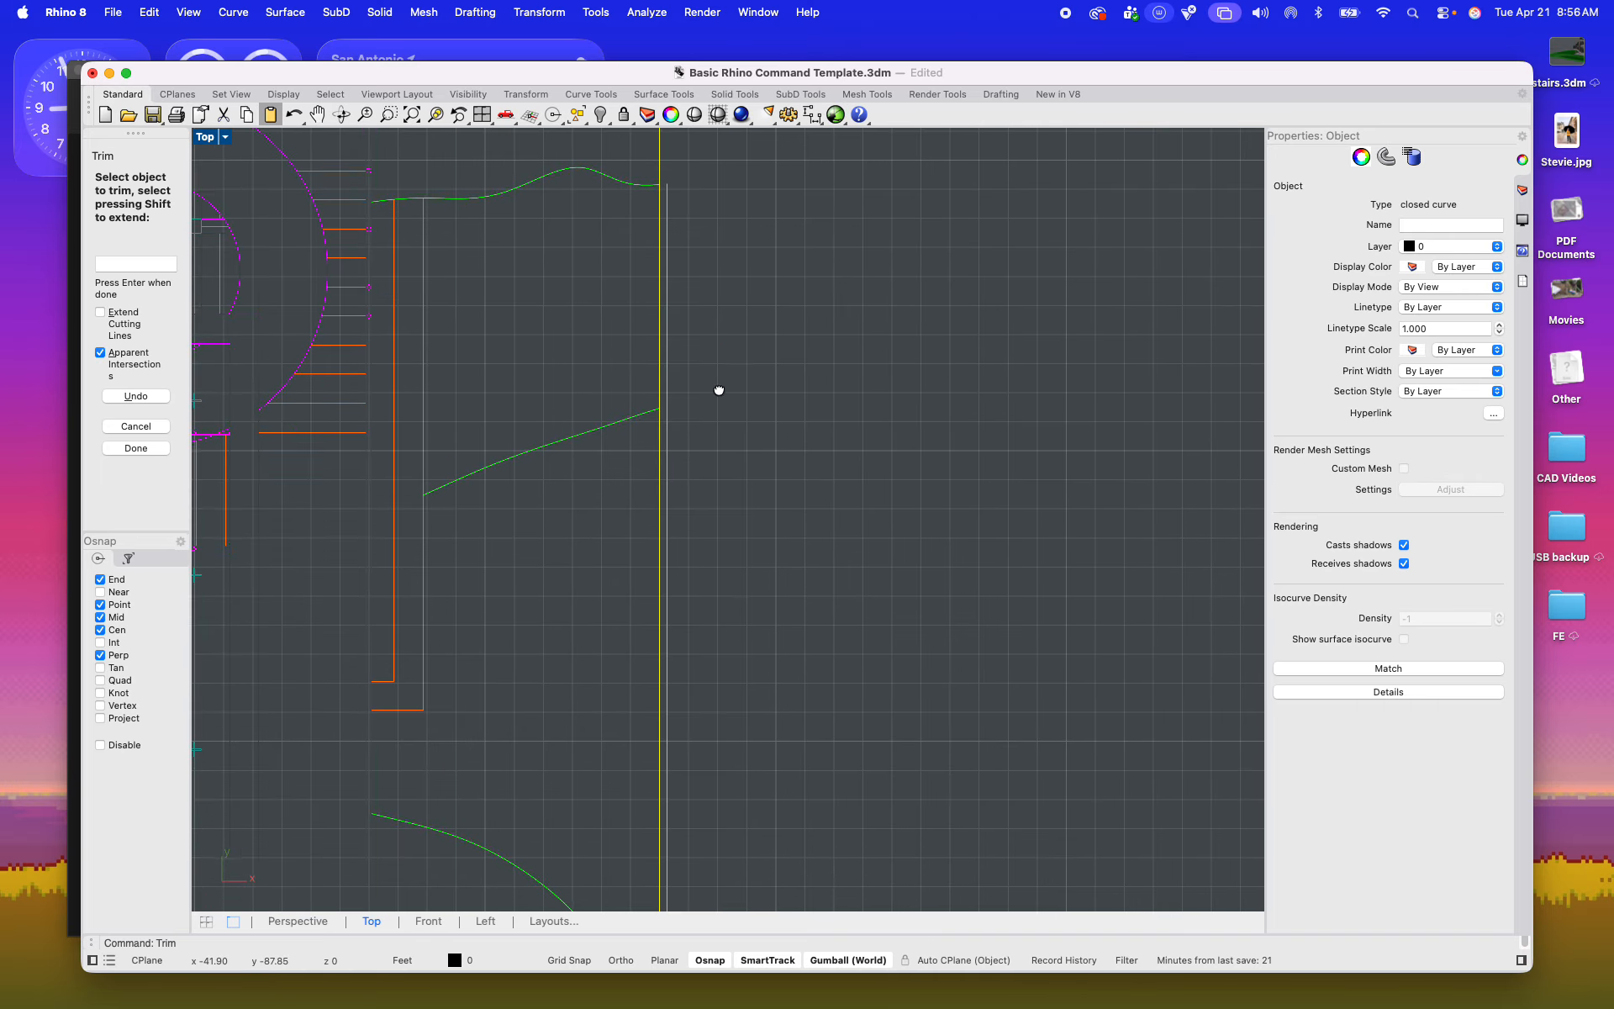
pyautogui.scroll(5, 676, 468)
pyautogui.press('Return')
# Step: Delete the leftover vertical site-boundary lines outside the right and left edges of the middle frame
pyautogui.click(655, 410)
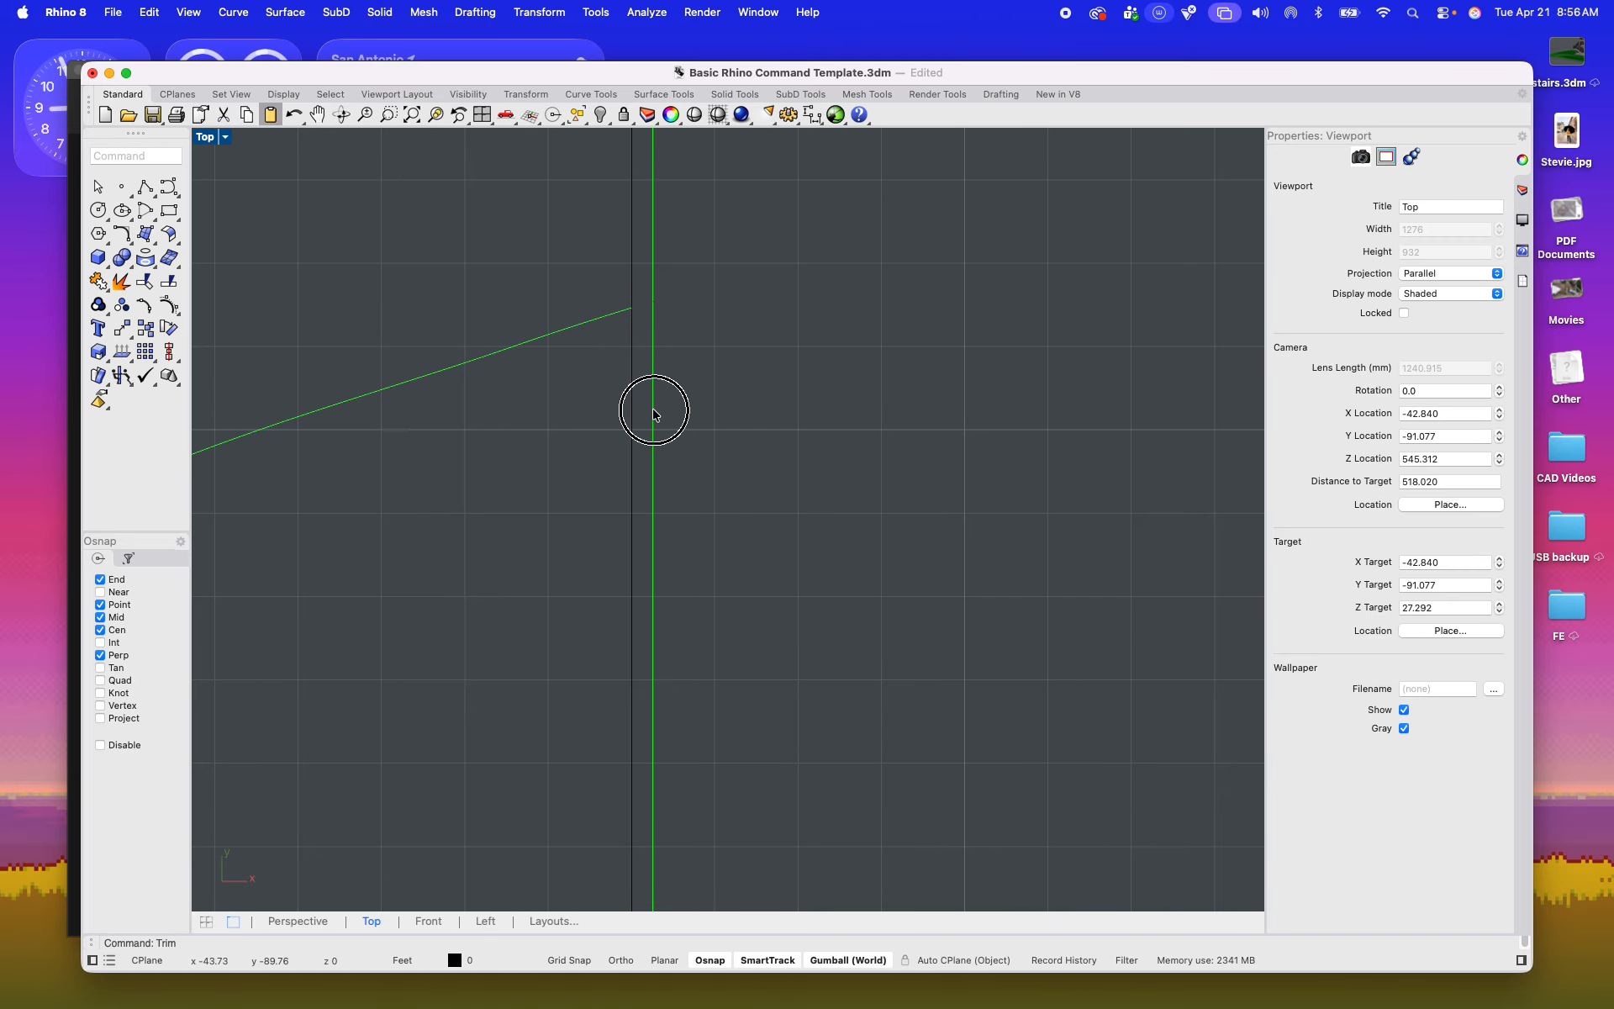
pyautogui.scroll(-3, 658, 417)
pyautogui.moveTo(739, 420); pyautogui.dragTo(903, 544, button='right')
pyautogui.press('Delete')
pyautogui.scroll(-12, 843, 549)
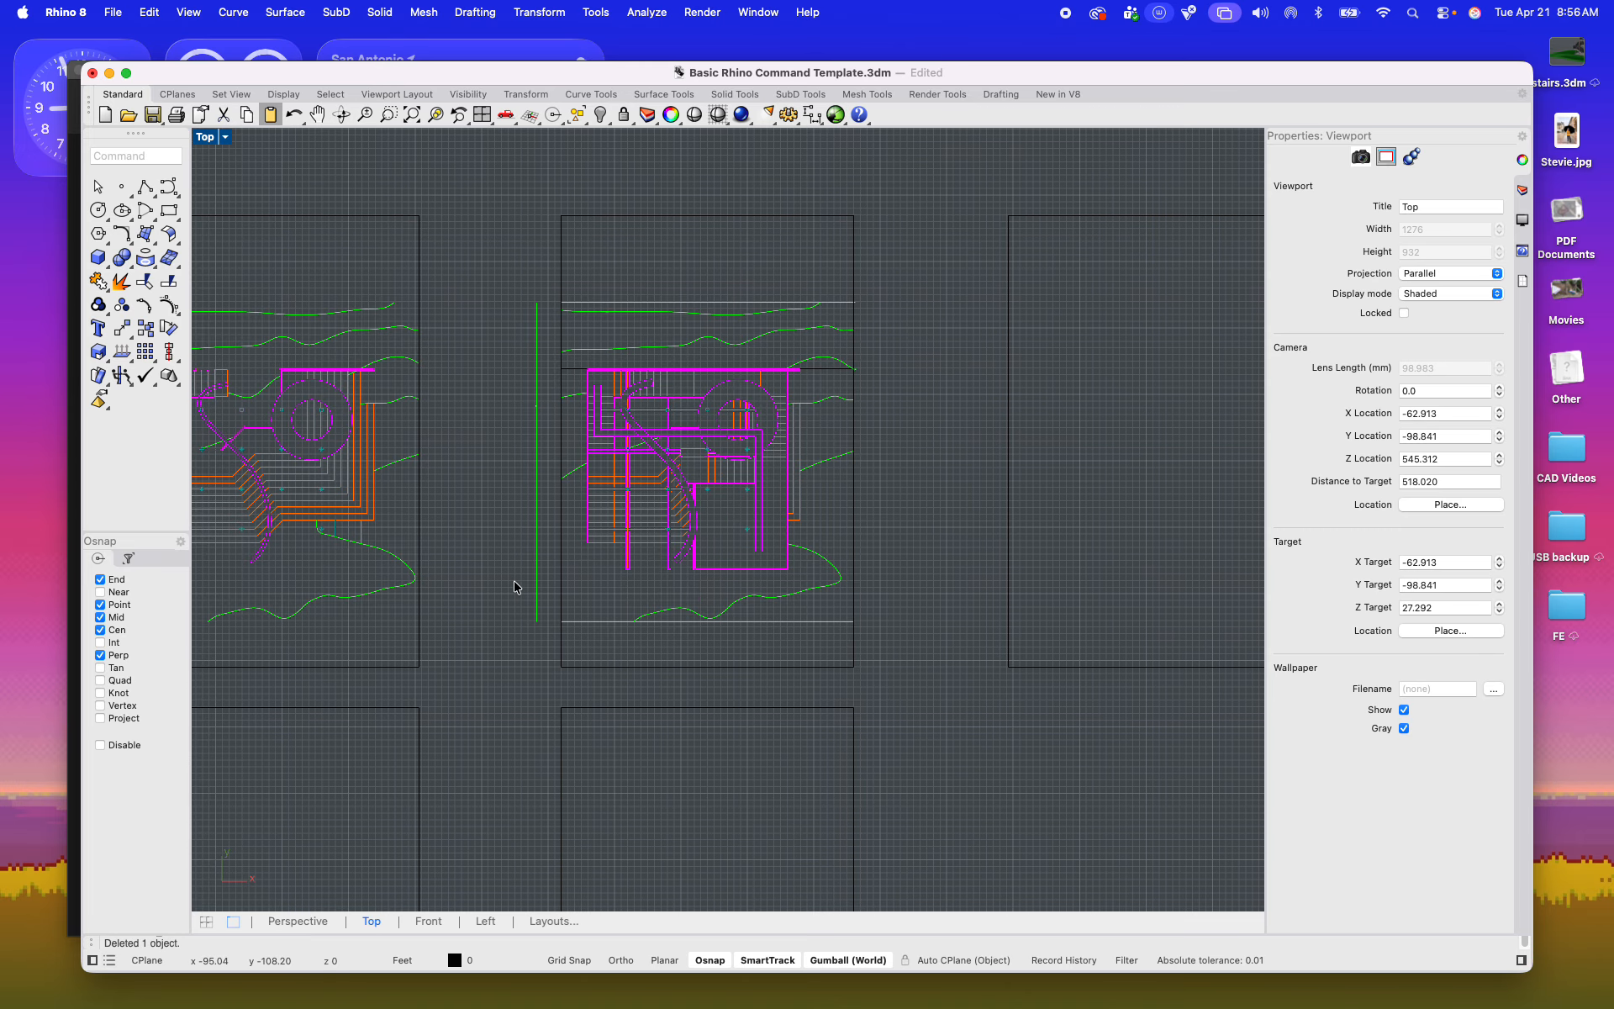
pyautogui.moveTo(549, 639); pyautogui.dragTo(486, 278)
pyautogui.press('Delete')
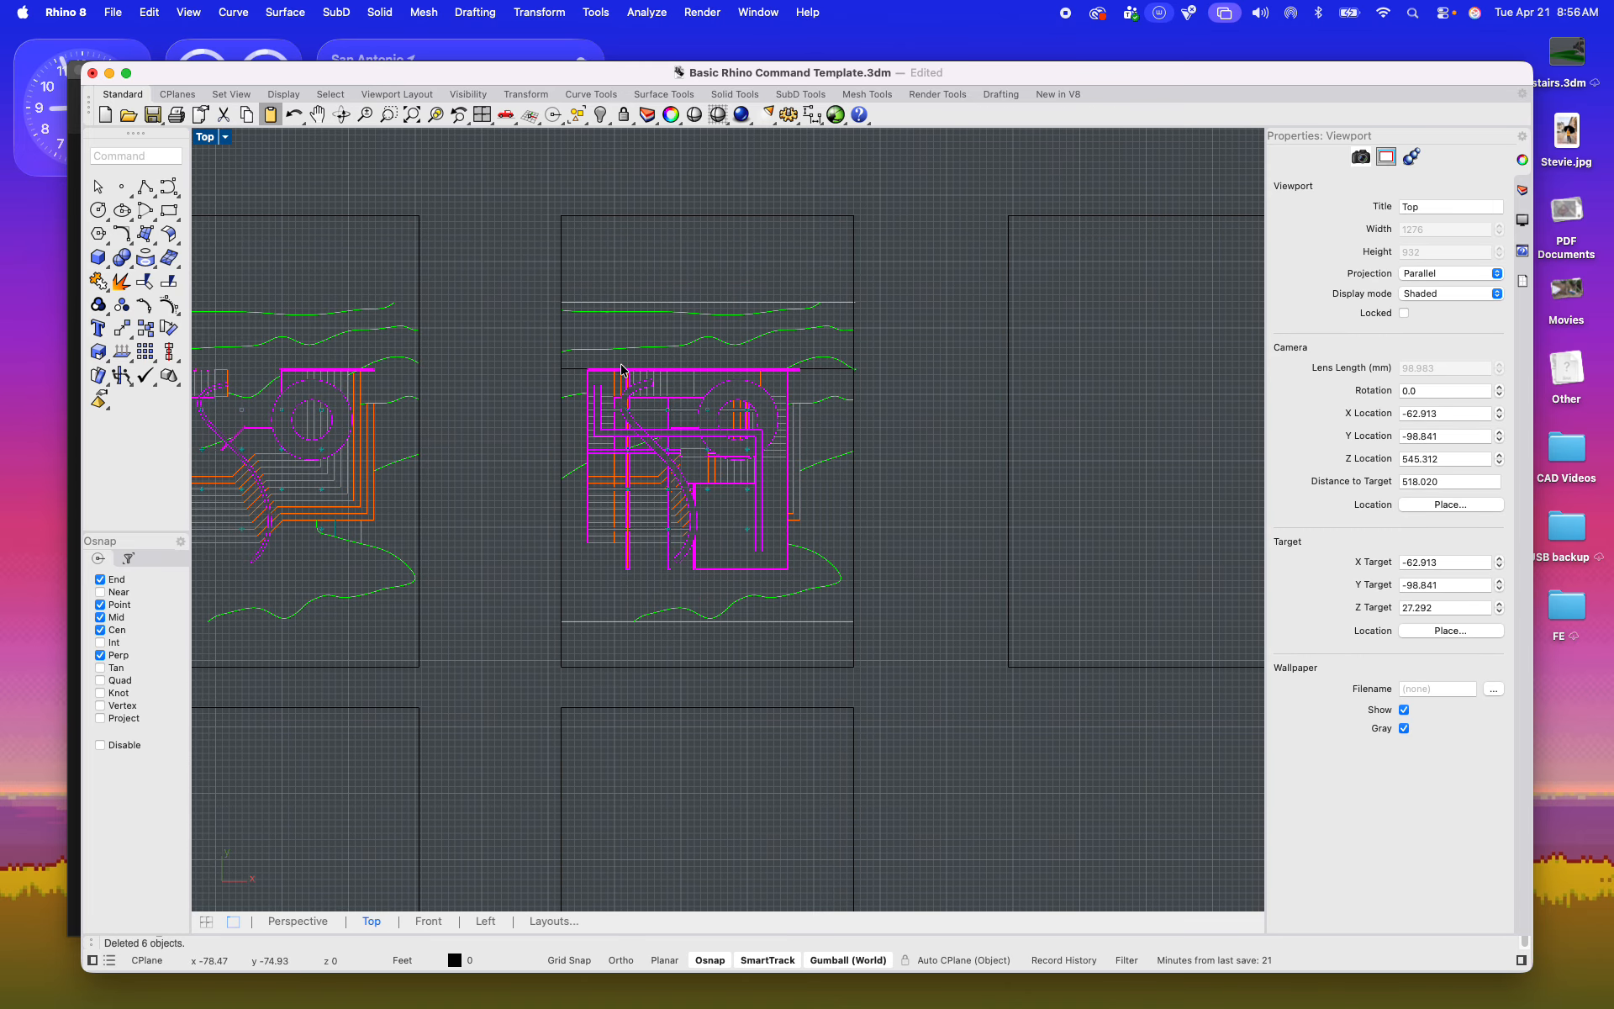
pyautogui.scroll(-5, 612, 442)
pyautogui.moveTo(569, 461); pyautogui.dragTo(670, 454, button='right')
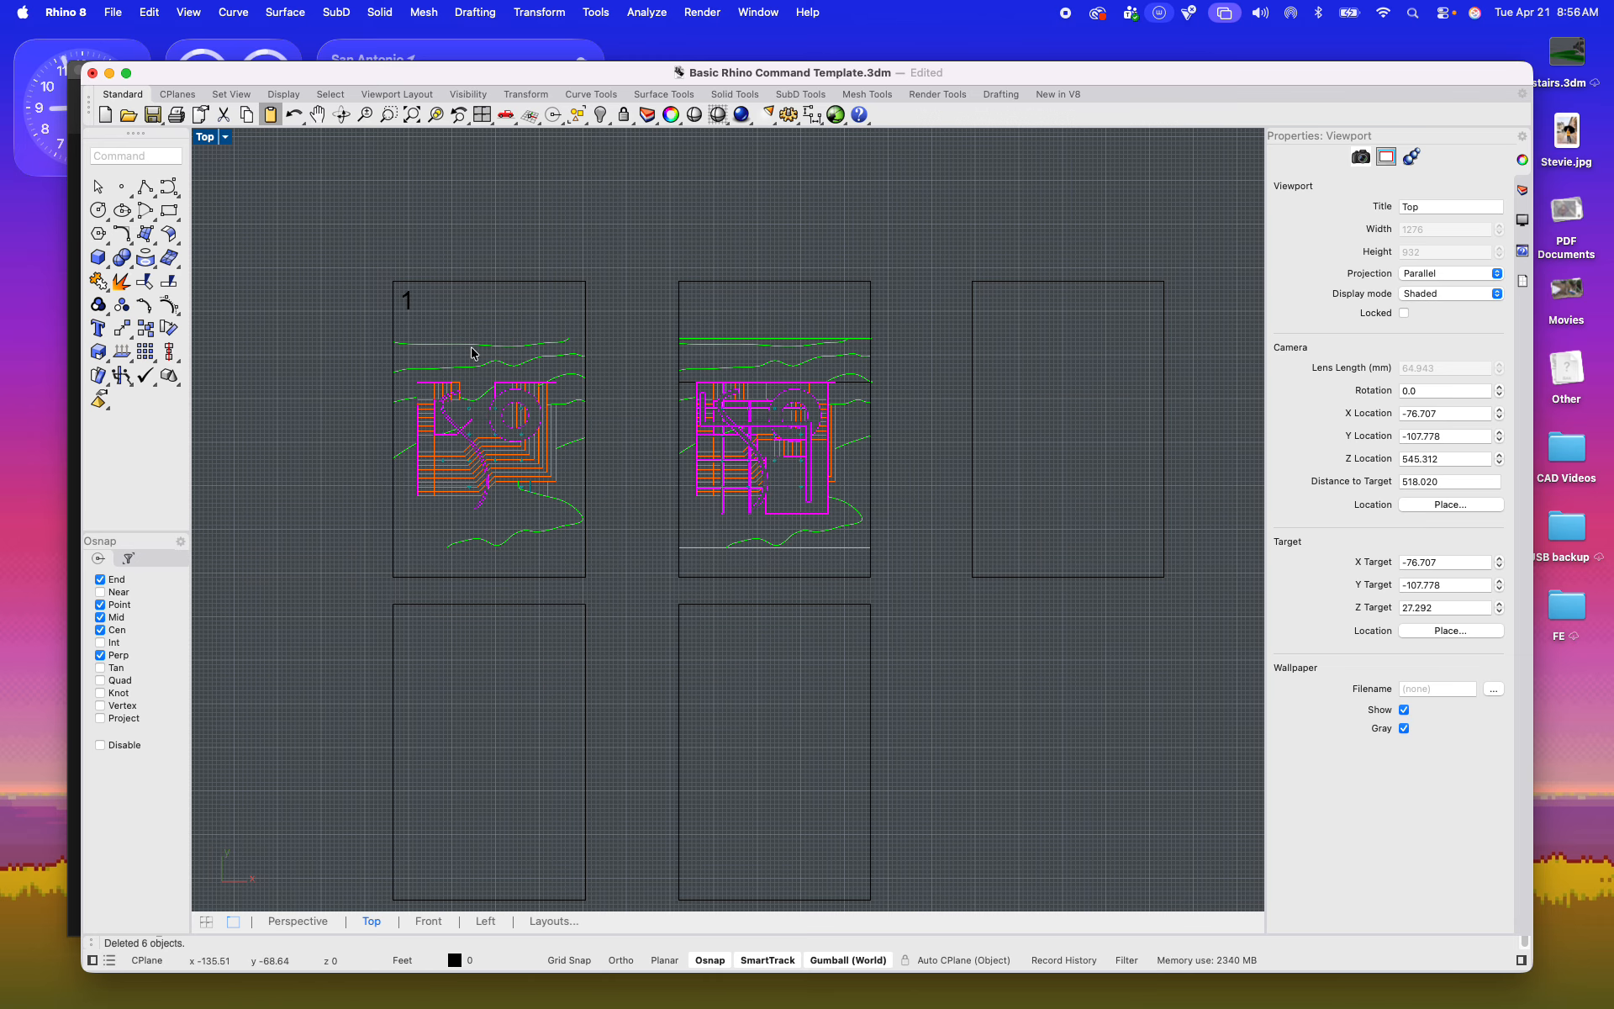
pyautogui.scroll(5, 472, 353)
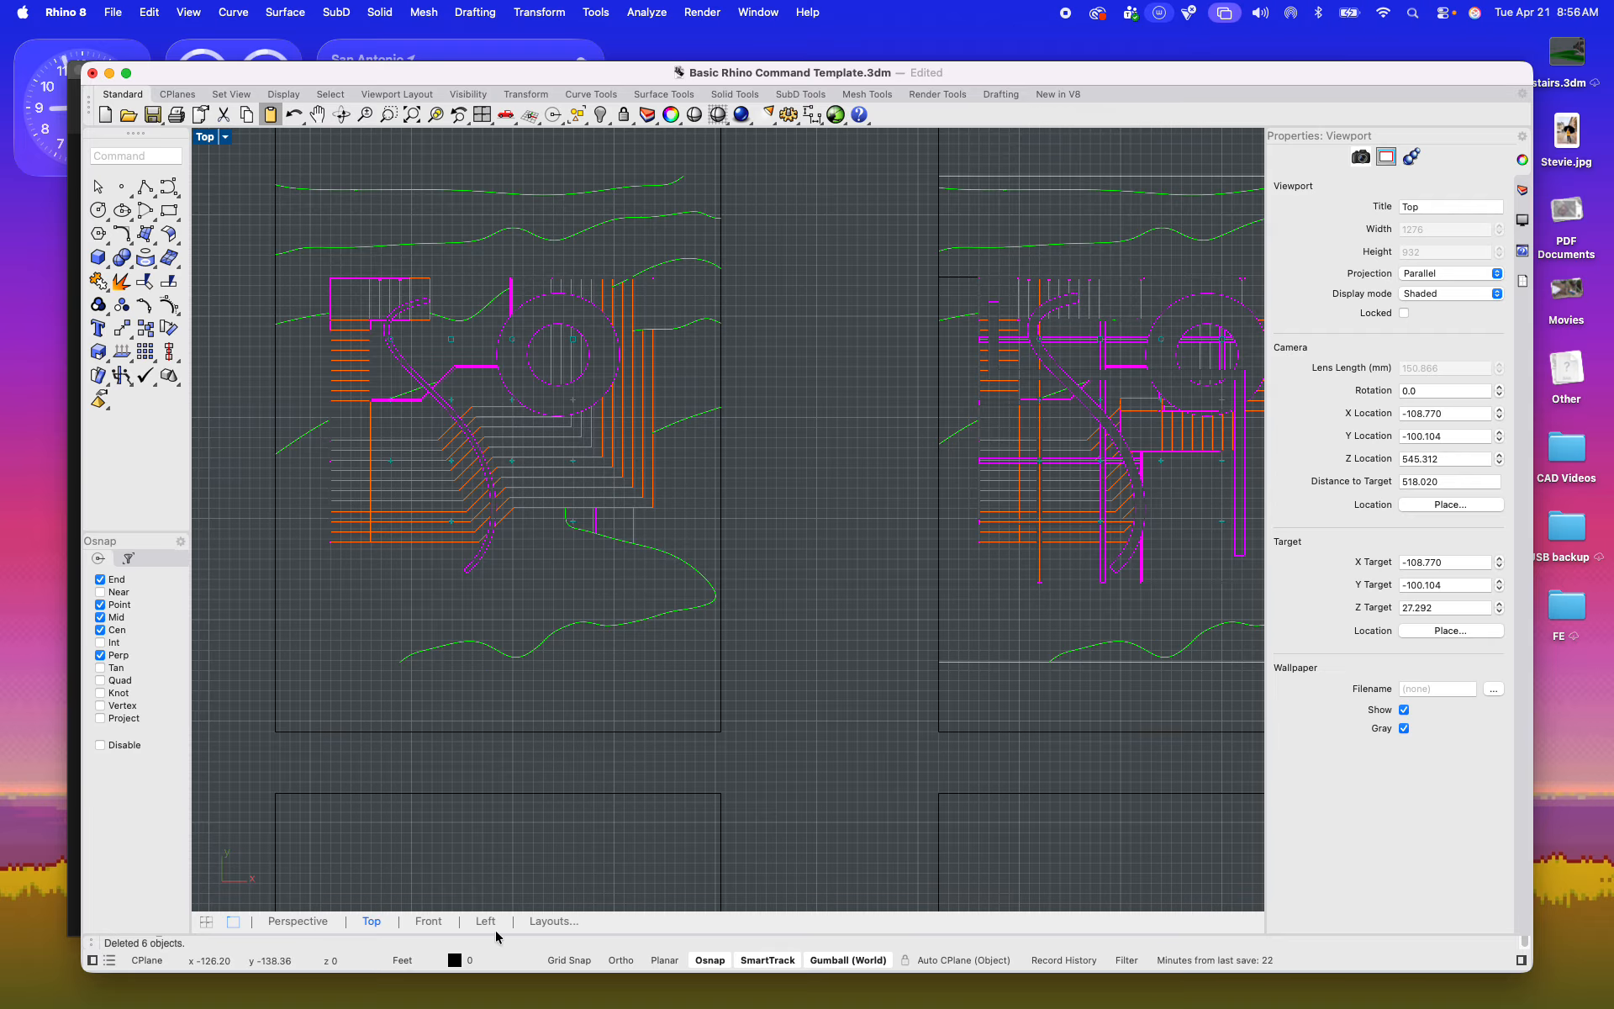
pyautogui.click(546, 921)
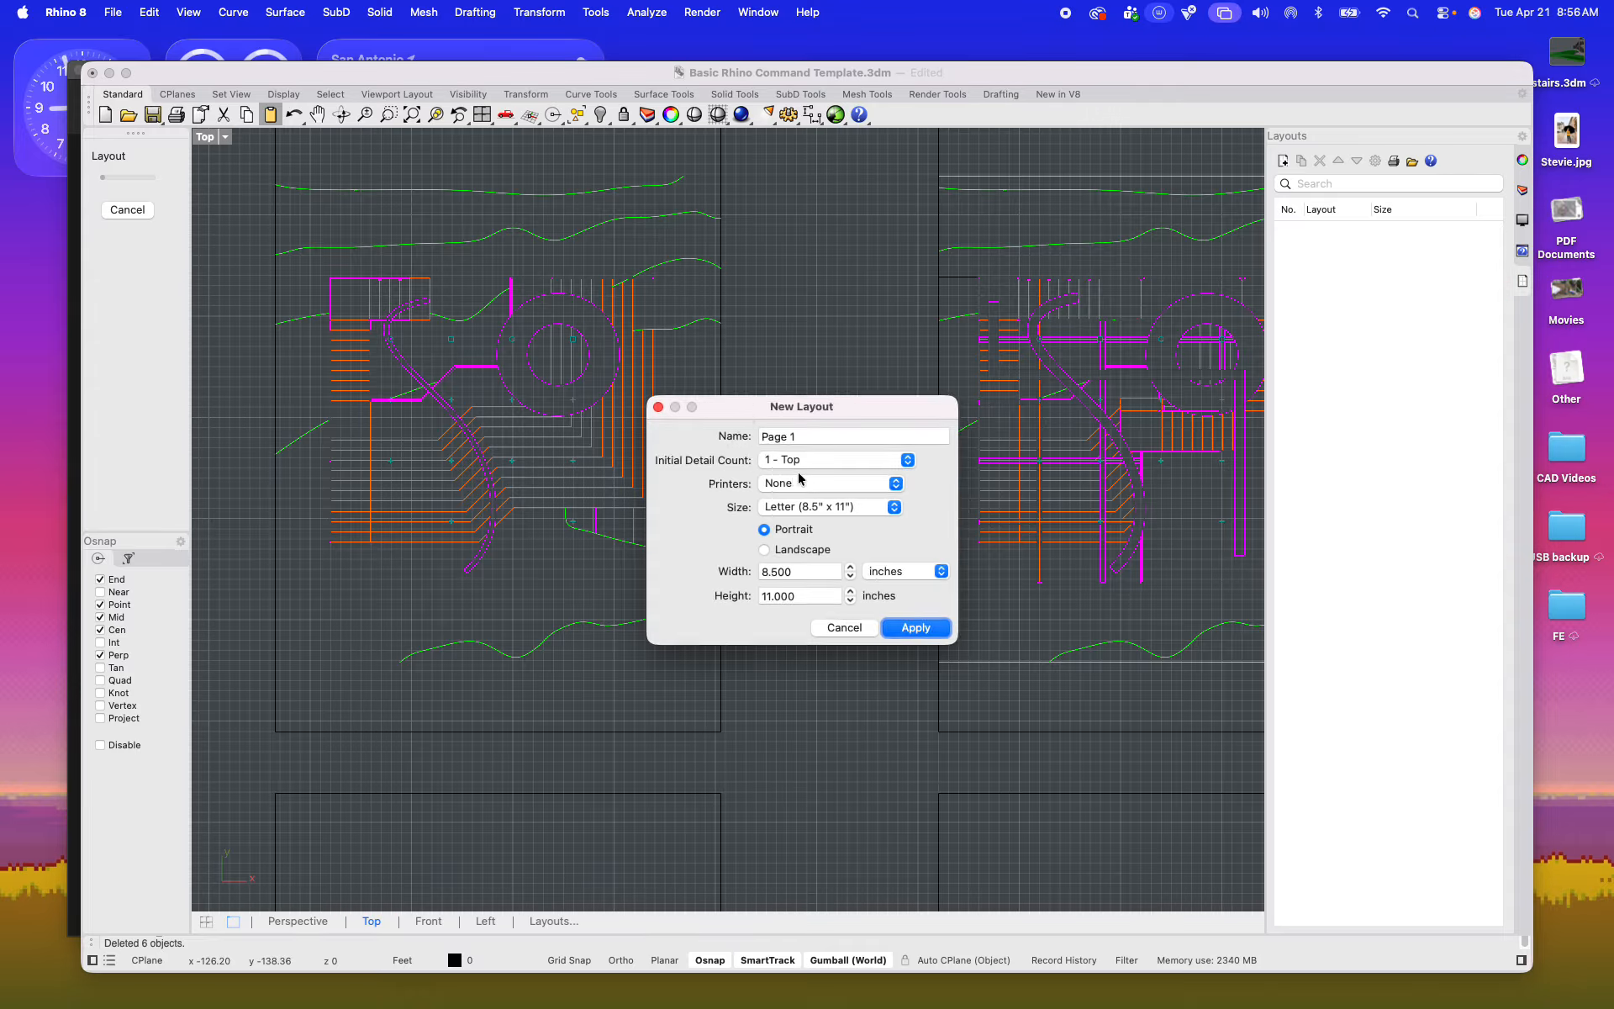
pyautogui.click(839, 631)
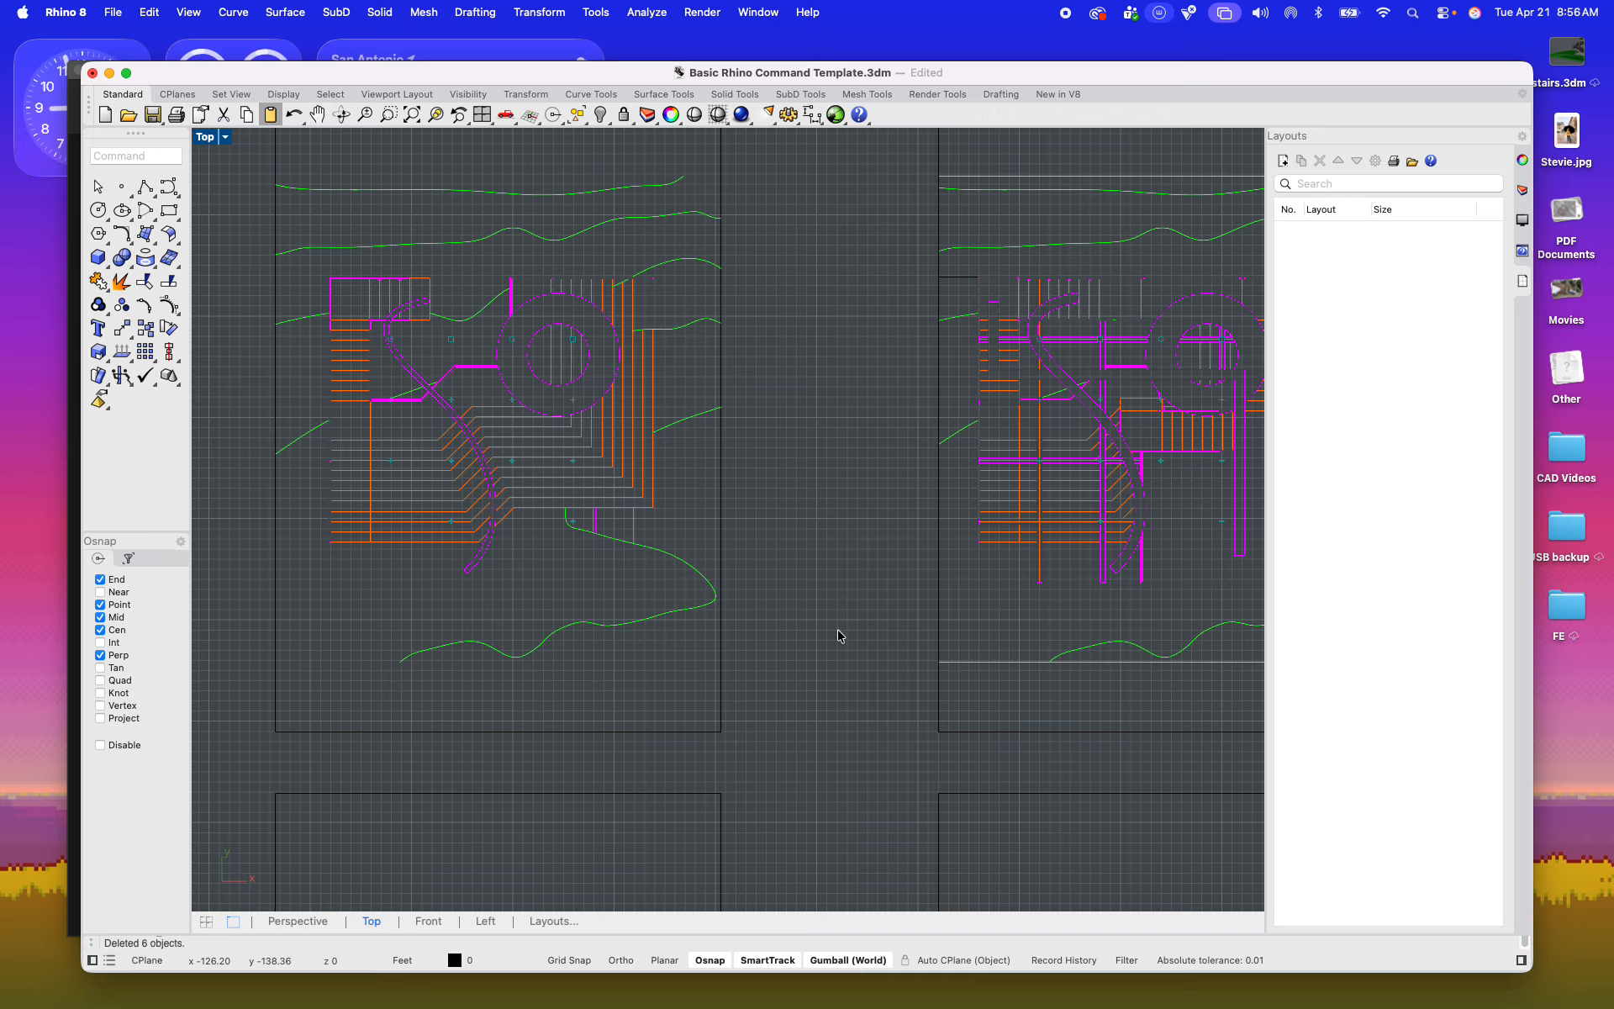
# Step: Bring the tower model into the Top view and restore the four-viewport arrangement
pyautogui.scroll(-5, 805, 609)
pyautogui.scroll(5, 1051, 647)
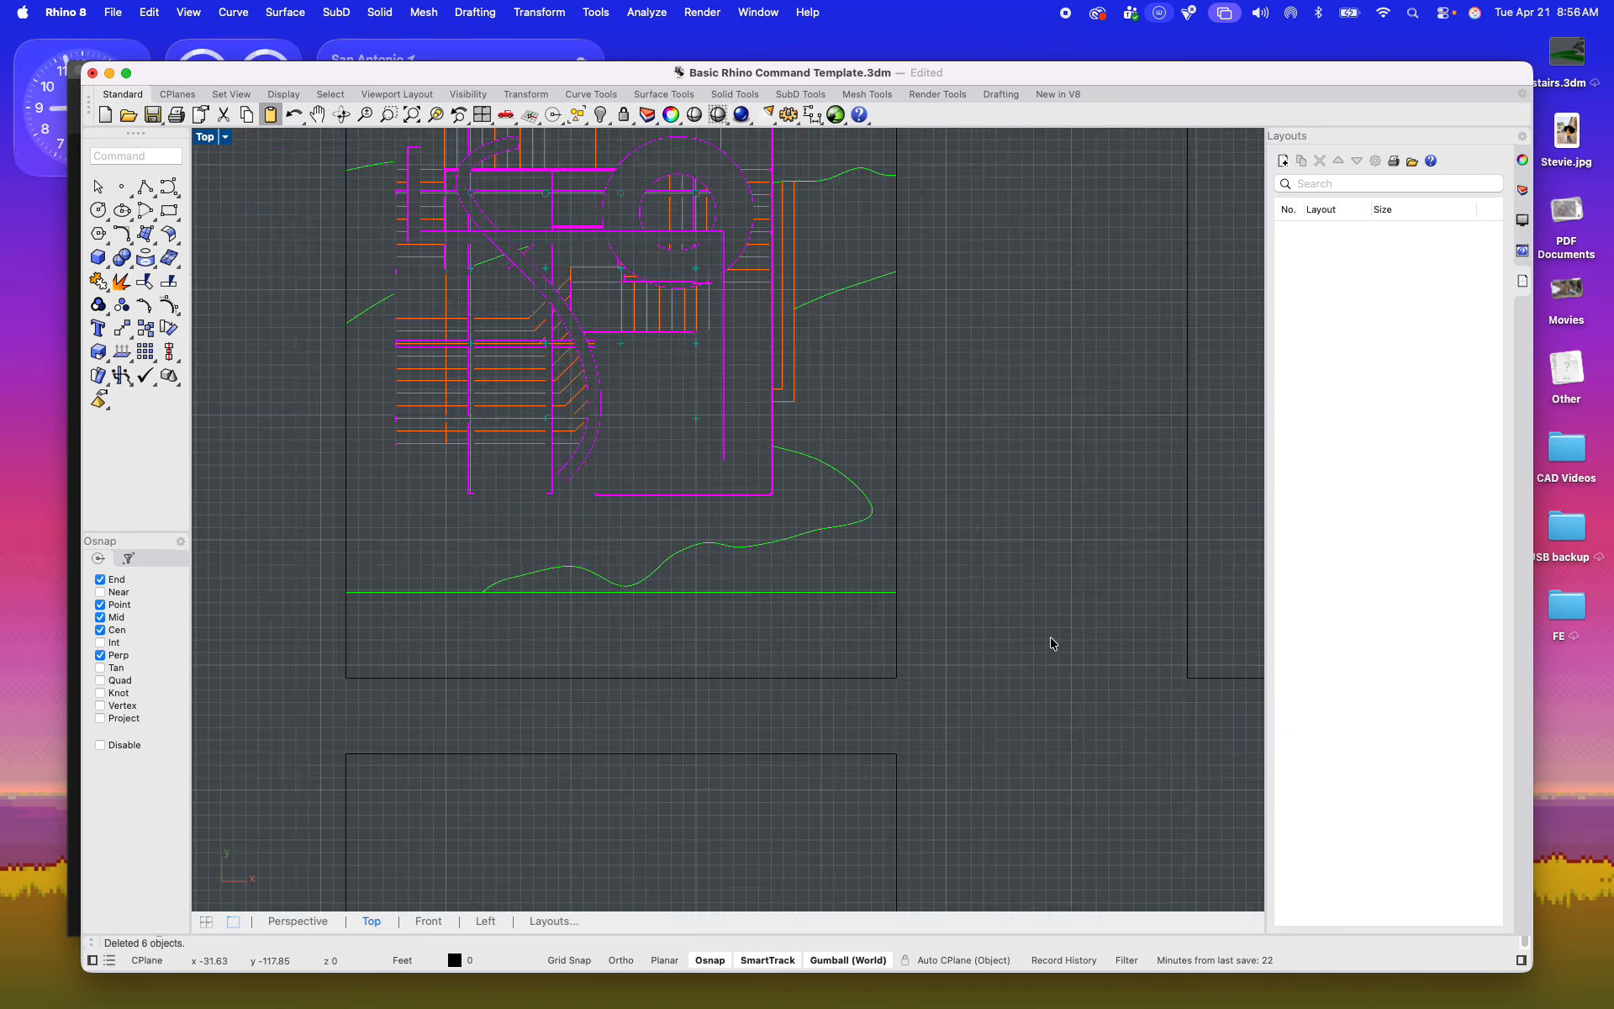
pyautogui.scroll(-5, 1003, 630)
pyautogui.moveTo(1028, 607); pyautogui.dragTo(791, 842, button='right')
pyautogui.moveTo(1005, 562); pyautogui.dragTo(893, 716, button='right')
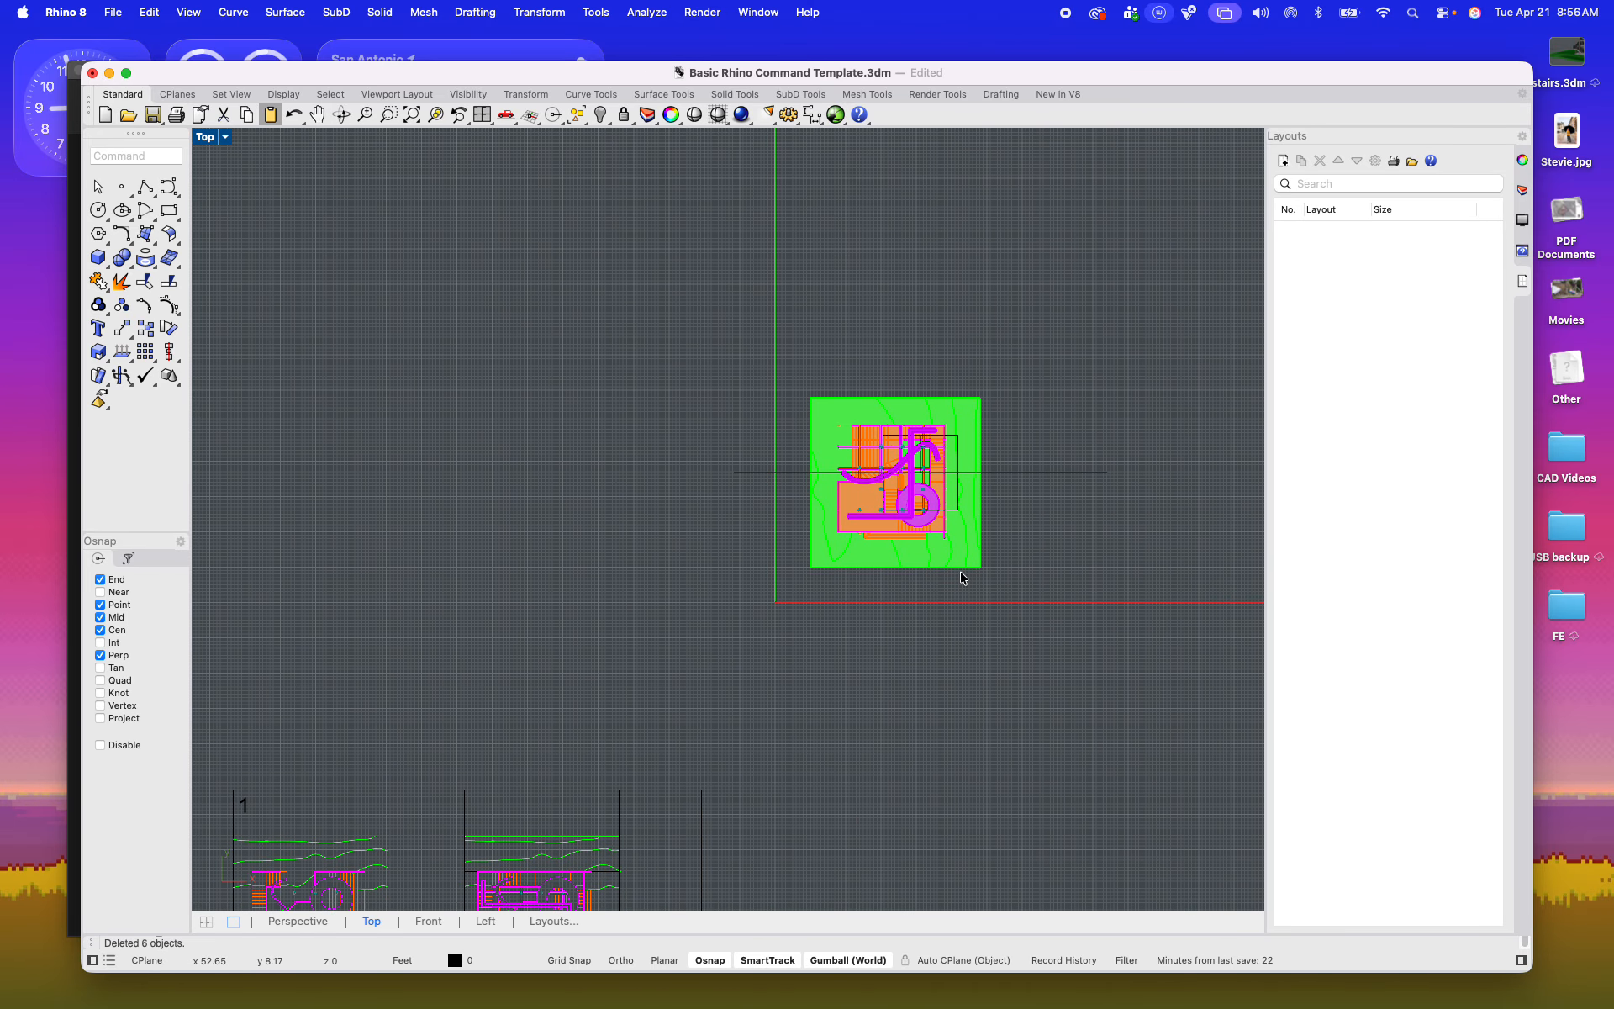
pyautogui.doubleClick(205, 138)
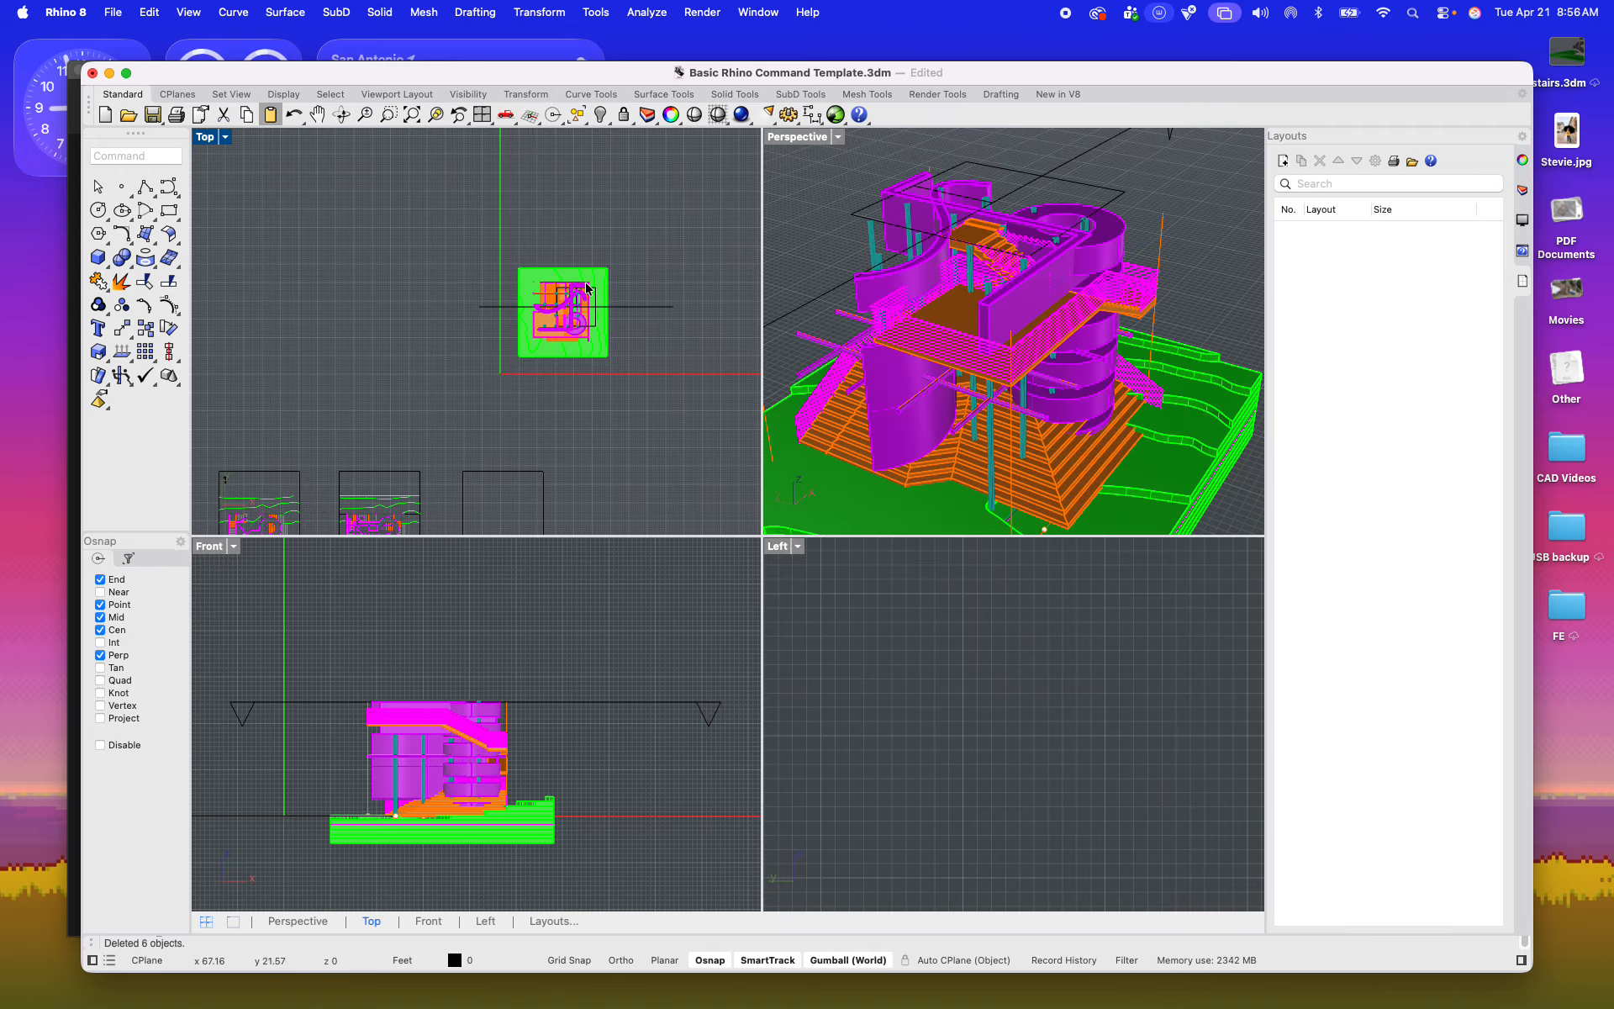
# Step: Raise the horizontal clipping plane above the top of the tower in the Perspective view
pyautogui.doubleClick(800, 138)
pyautogui.scroll(-4, 807, 336)
pyautogui.moveTo(809, 361); pyautogui.dragTo(835, 453, button='right')
pyautogui.click(916, 483)
pyautogui.moveTo(769, 446); pyautogui.dragTo(774, 139)
pyautogui.moveTo(803, 253); pyautogui.dragTo(788, 304, button='right')
pyautogui.scroll(5, 740, 376)
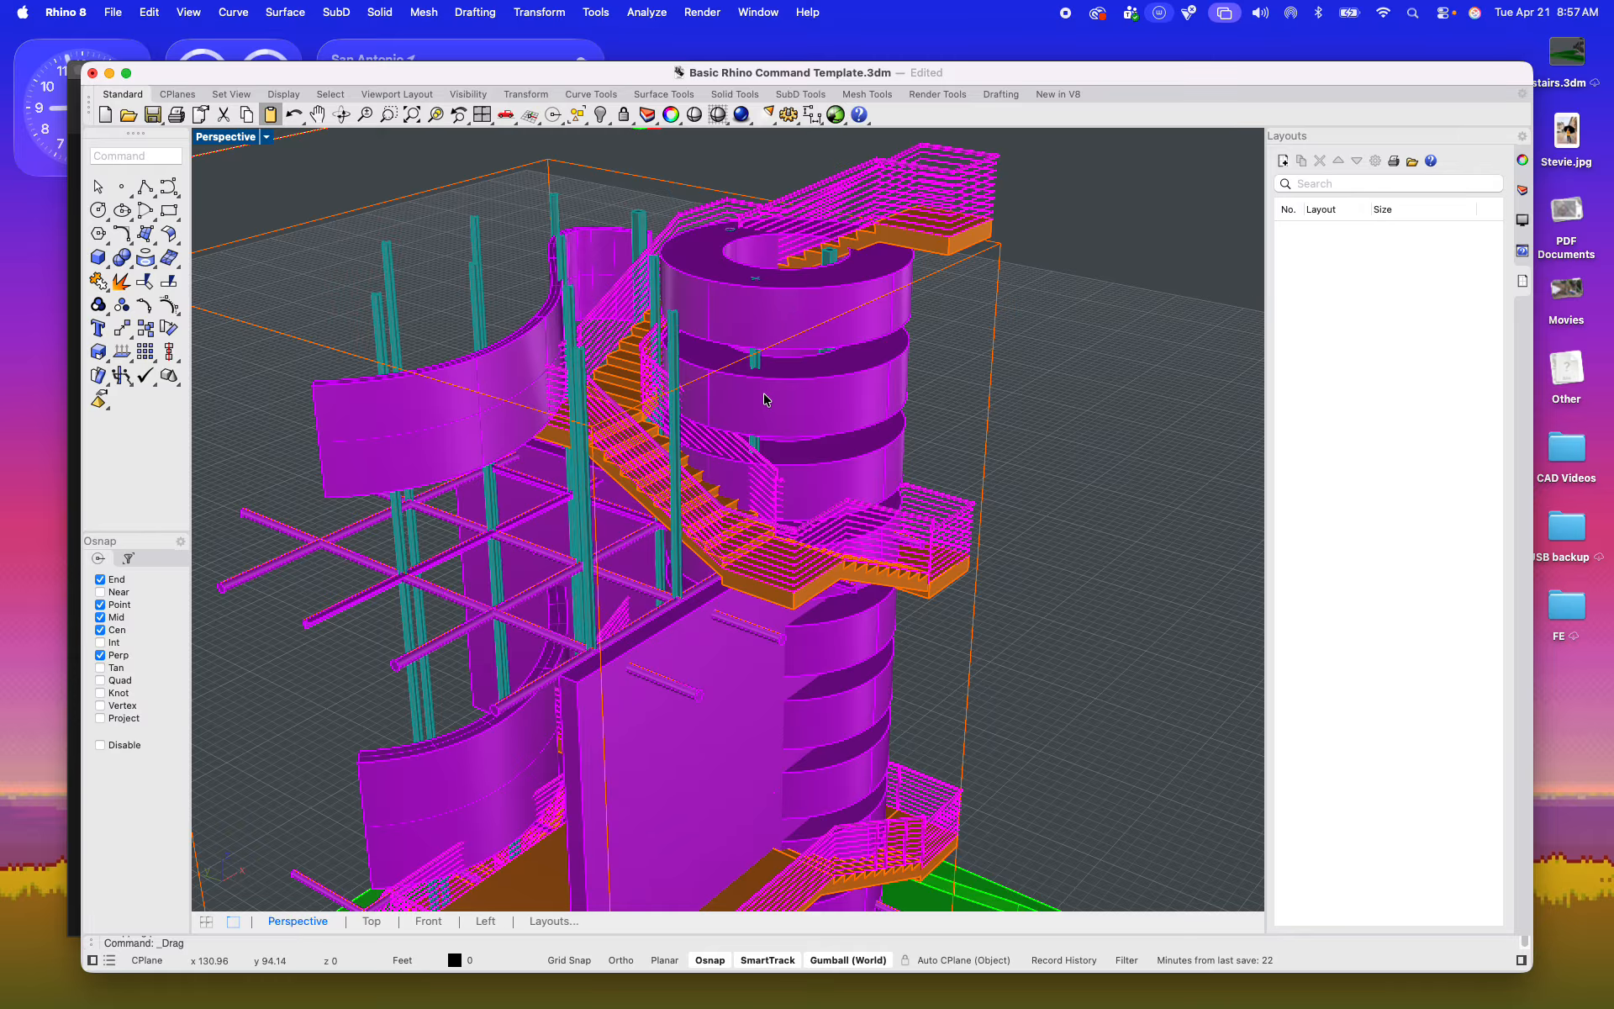
pyautogui.scroll(-5, 764, 399)
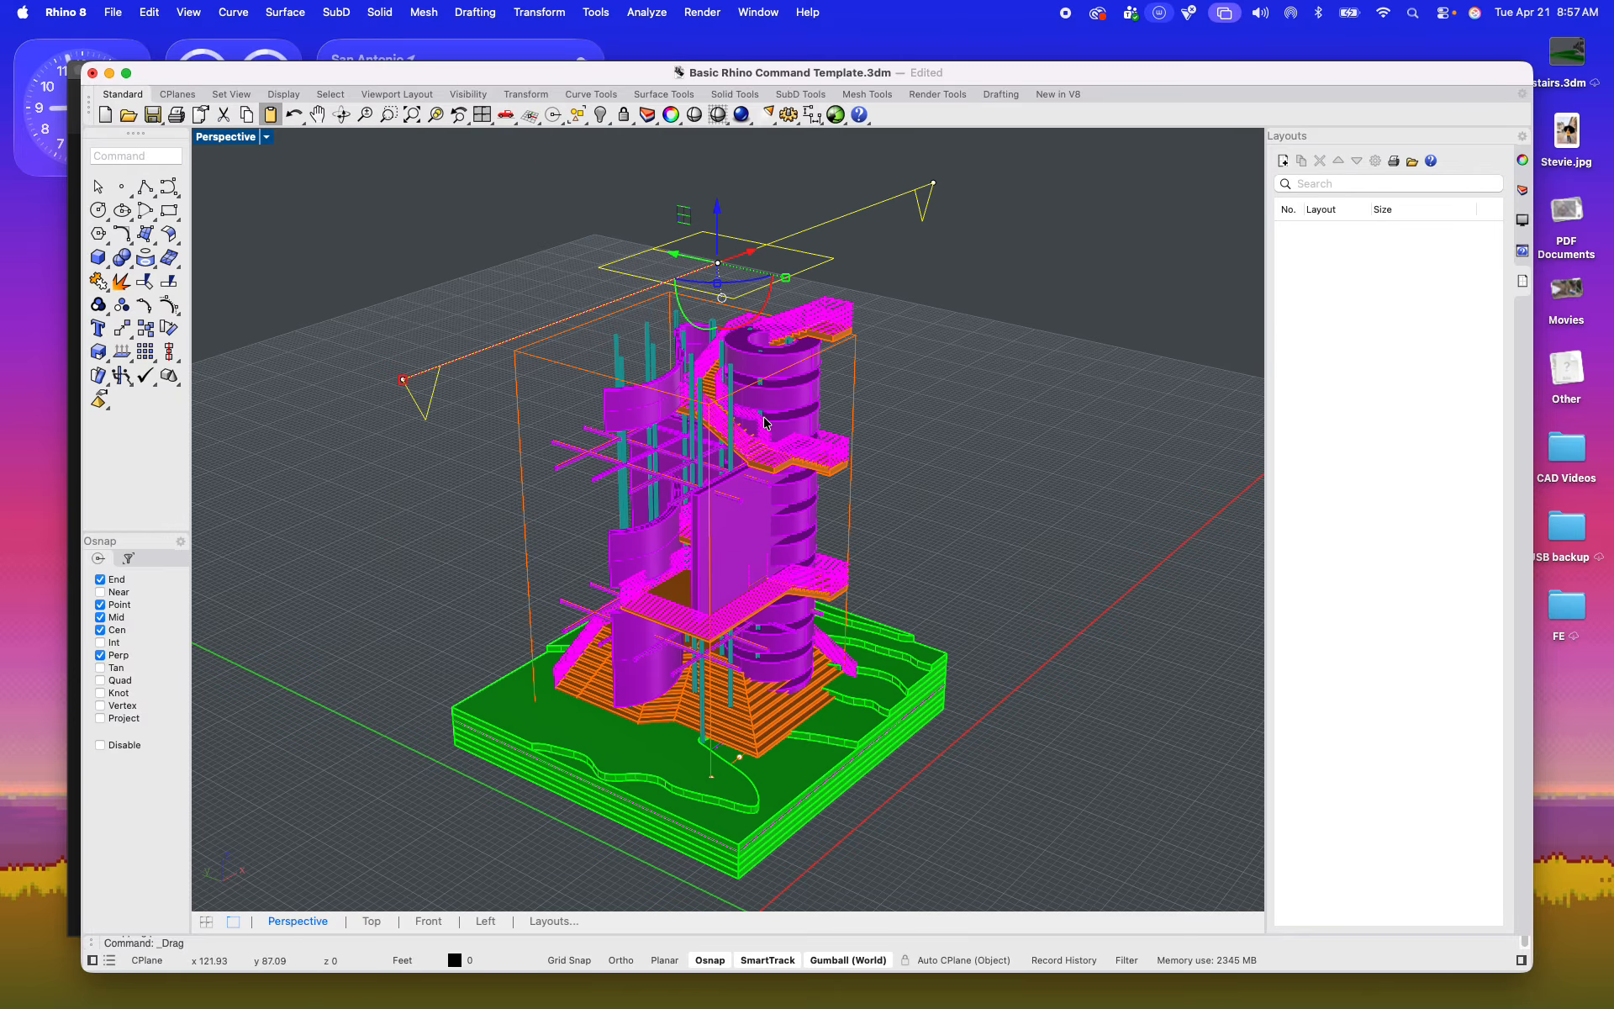
pyautogui.keyDown('shift'); pyautogui.moveTo(855, 479); pyautogui.dragTo(795, 489, button='right'); pyautogui.keyUp('shift')
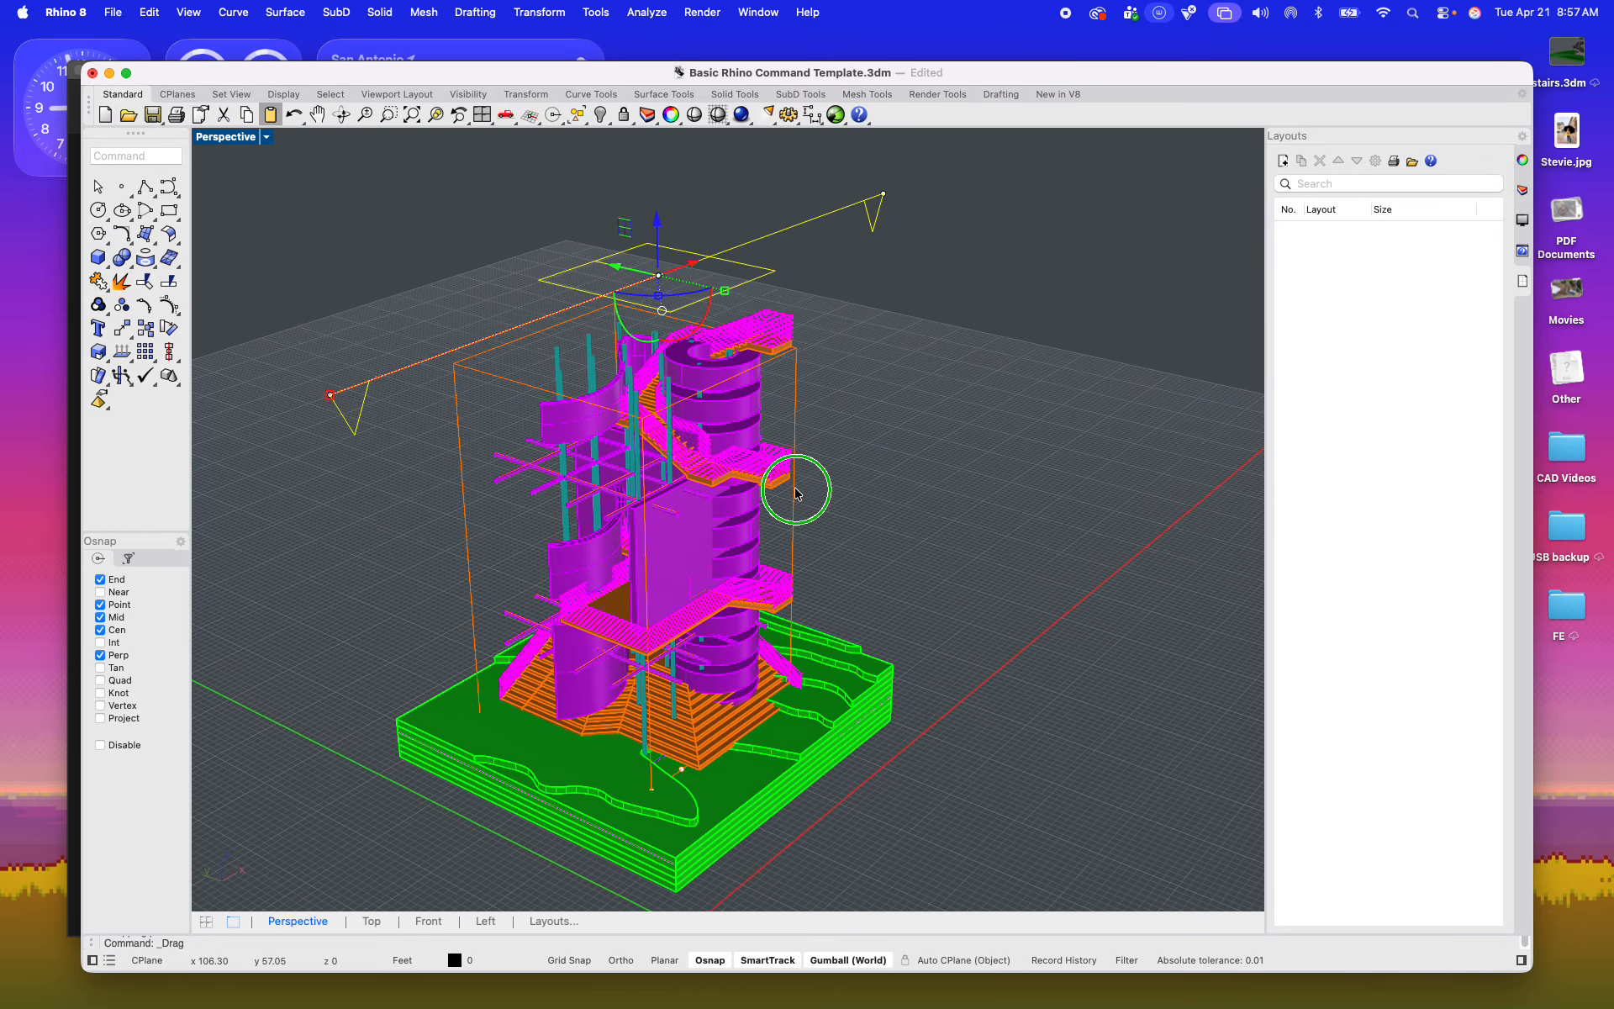
# Step: Copy the clipping plane straight down about 20 ft in the Front view, starting from the plane above the tower
pyautogui.doubleClick(225, 137)
pyautogui.scroll(-6, 551, 618)
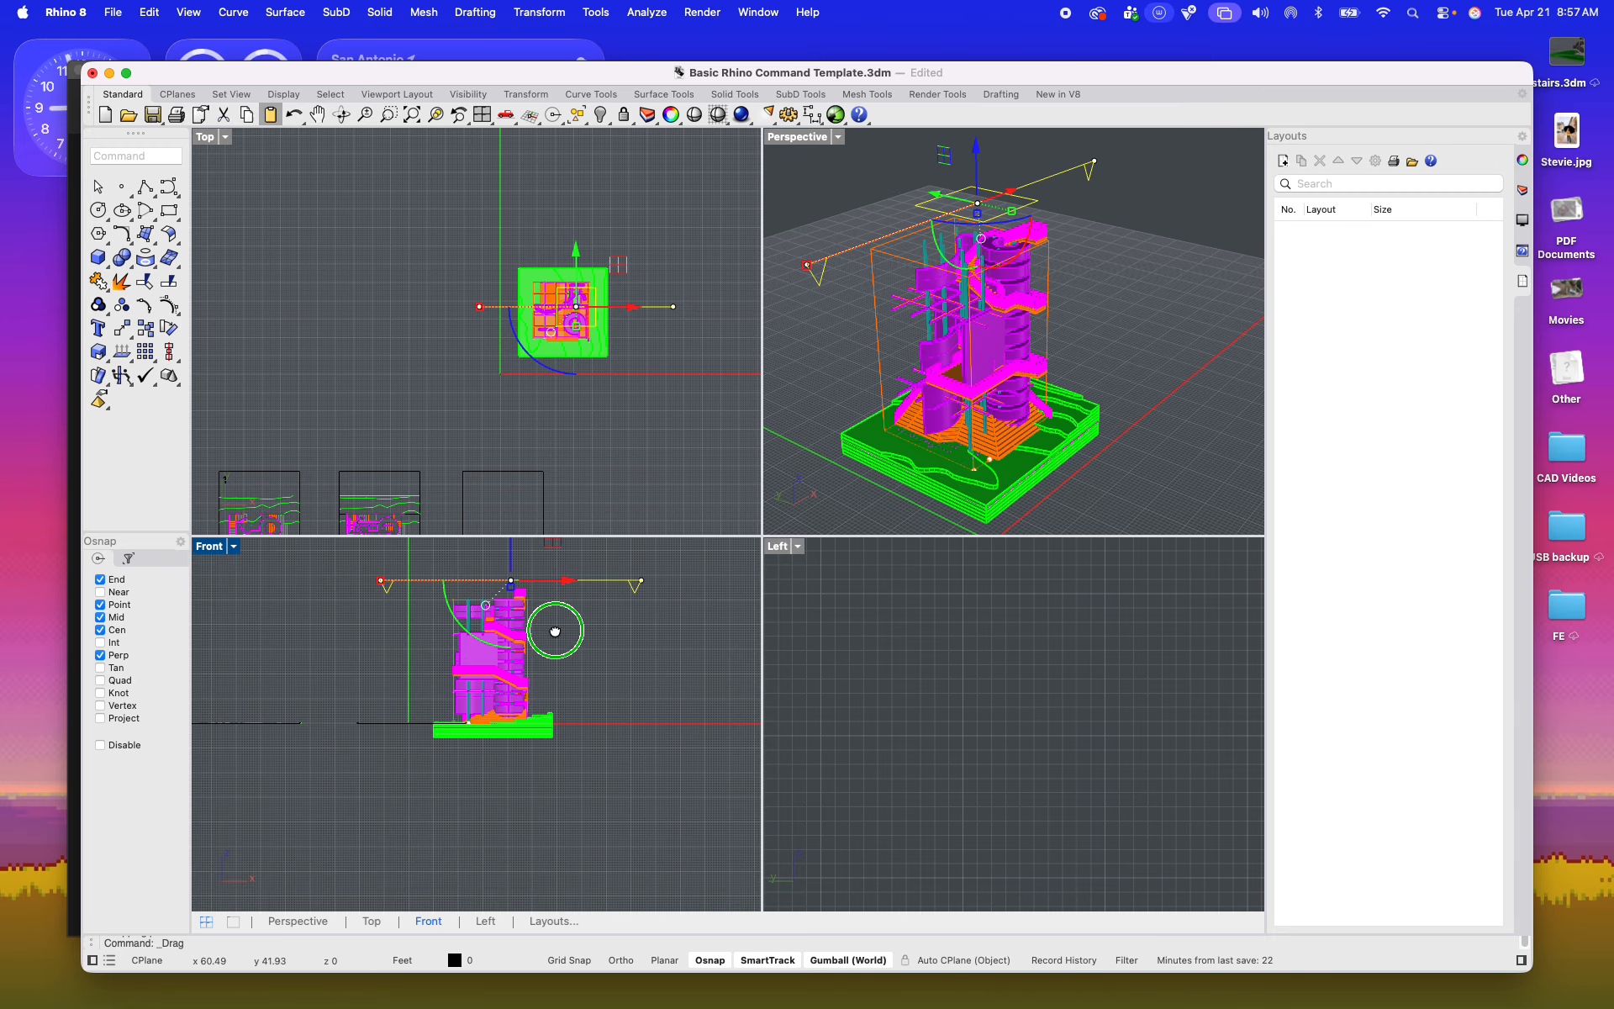
pyautogui.moveTo(557, 623); pyautogui.dragTo(532, 668, button='right')
pyautogui.scroll(8, 570, 632)
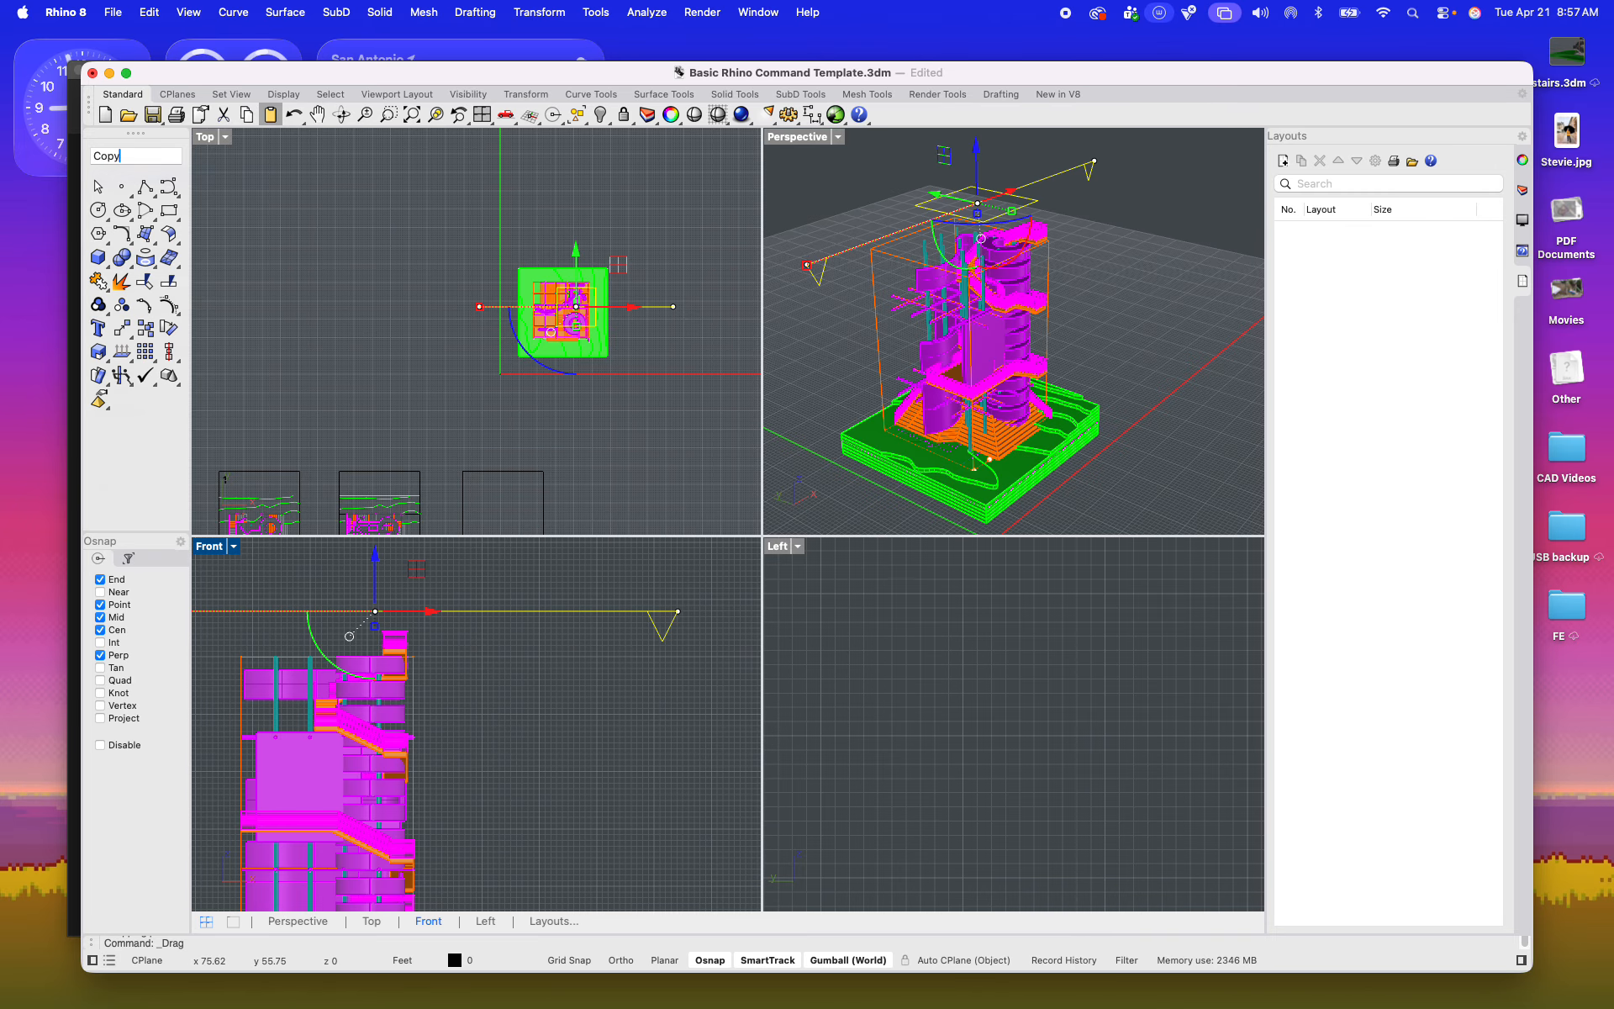
pyautogui.press('Return')
pyautogui.click(582, 629)
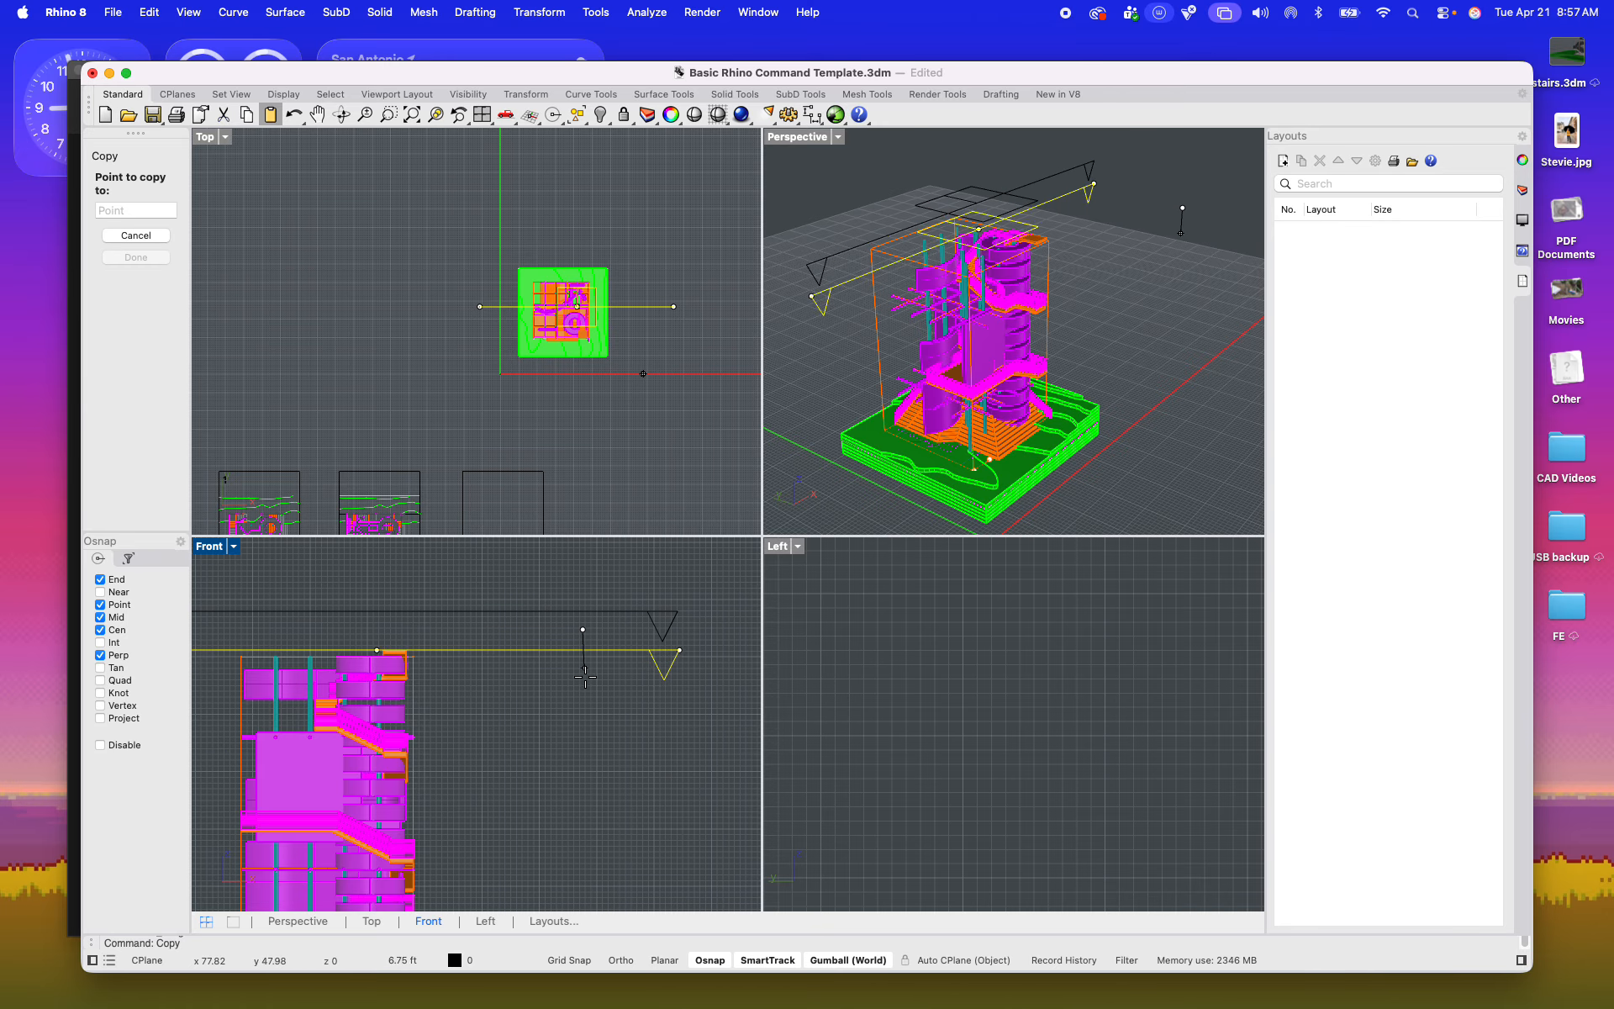
pyautogui.keyDown('shift'); pyautogui.click(595, 747); pyautogui.keyUp('shift')
pyautogui.press('Return')
pyautogui.click(566, 728)
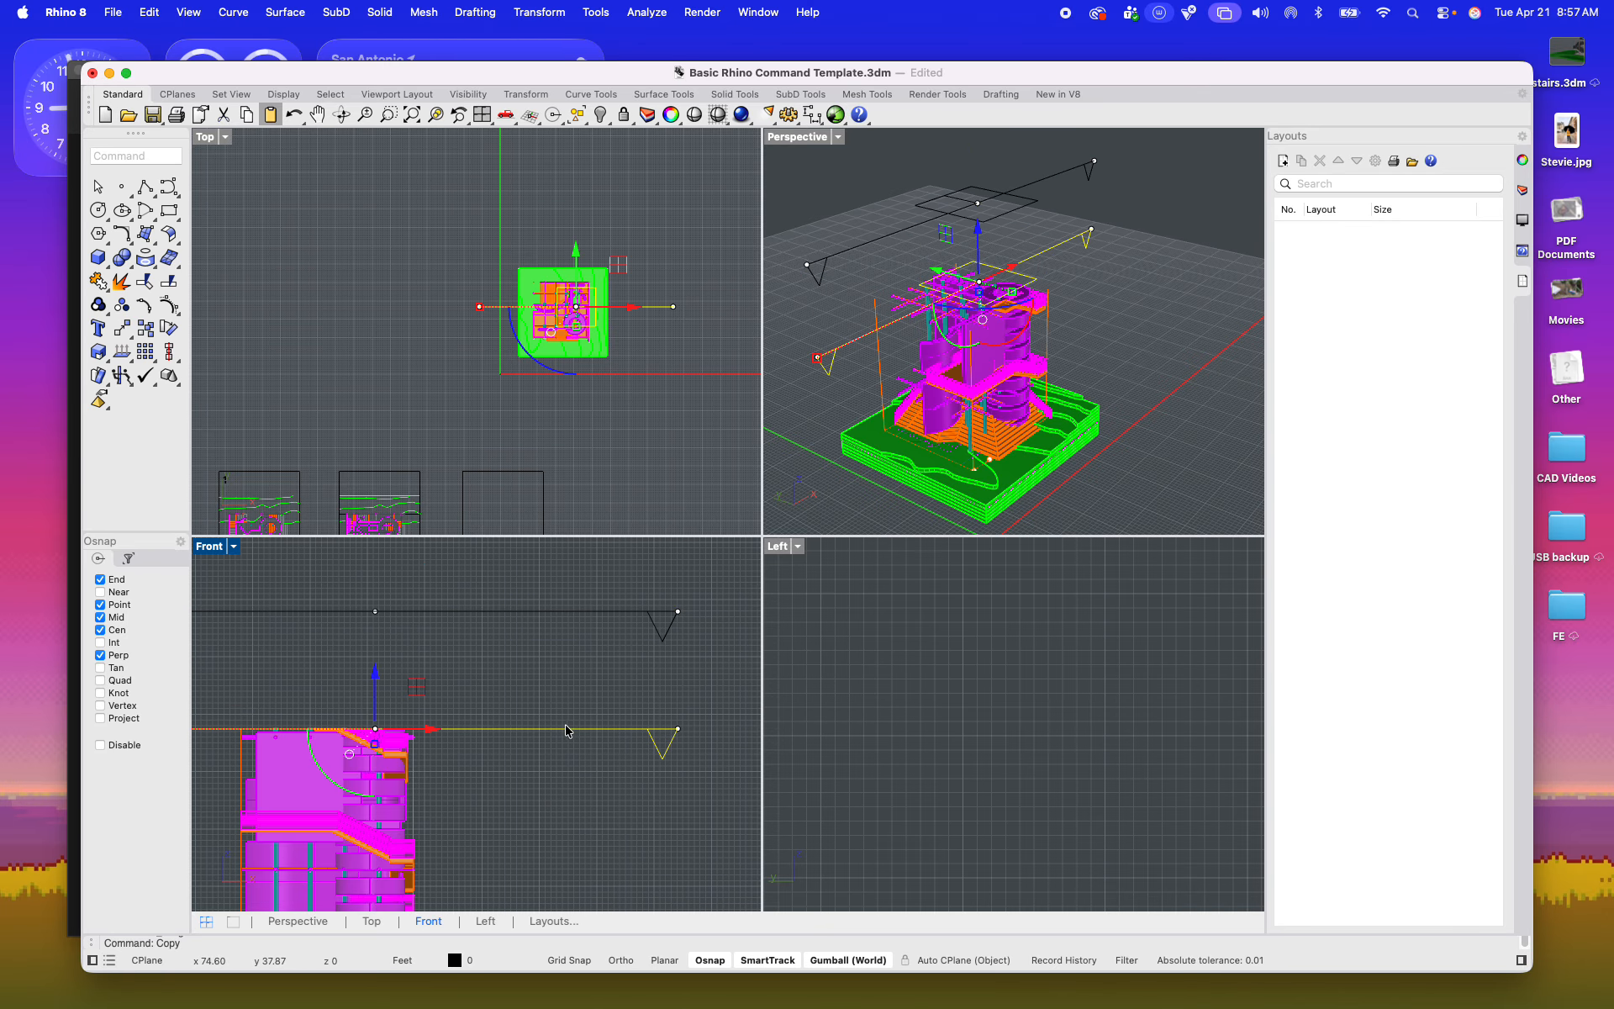
# Step: Flip the copied clipping plane to face the opposite way and lower both planes to bracket the tower's middle section
pyautogui.moveTo(324, 765); pyautogui.dragTo(423, 683)
pyautogui.click(584, 812)
pyautogui.moveTo(596, 801); pyautogui.dragTo(377, 703)
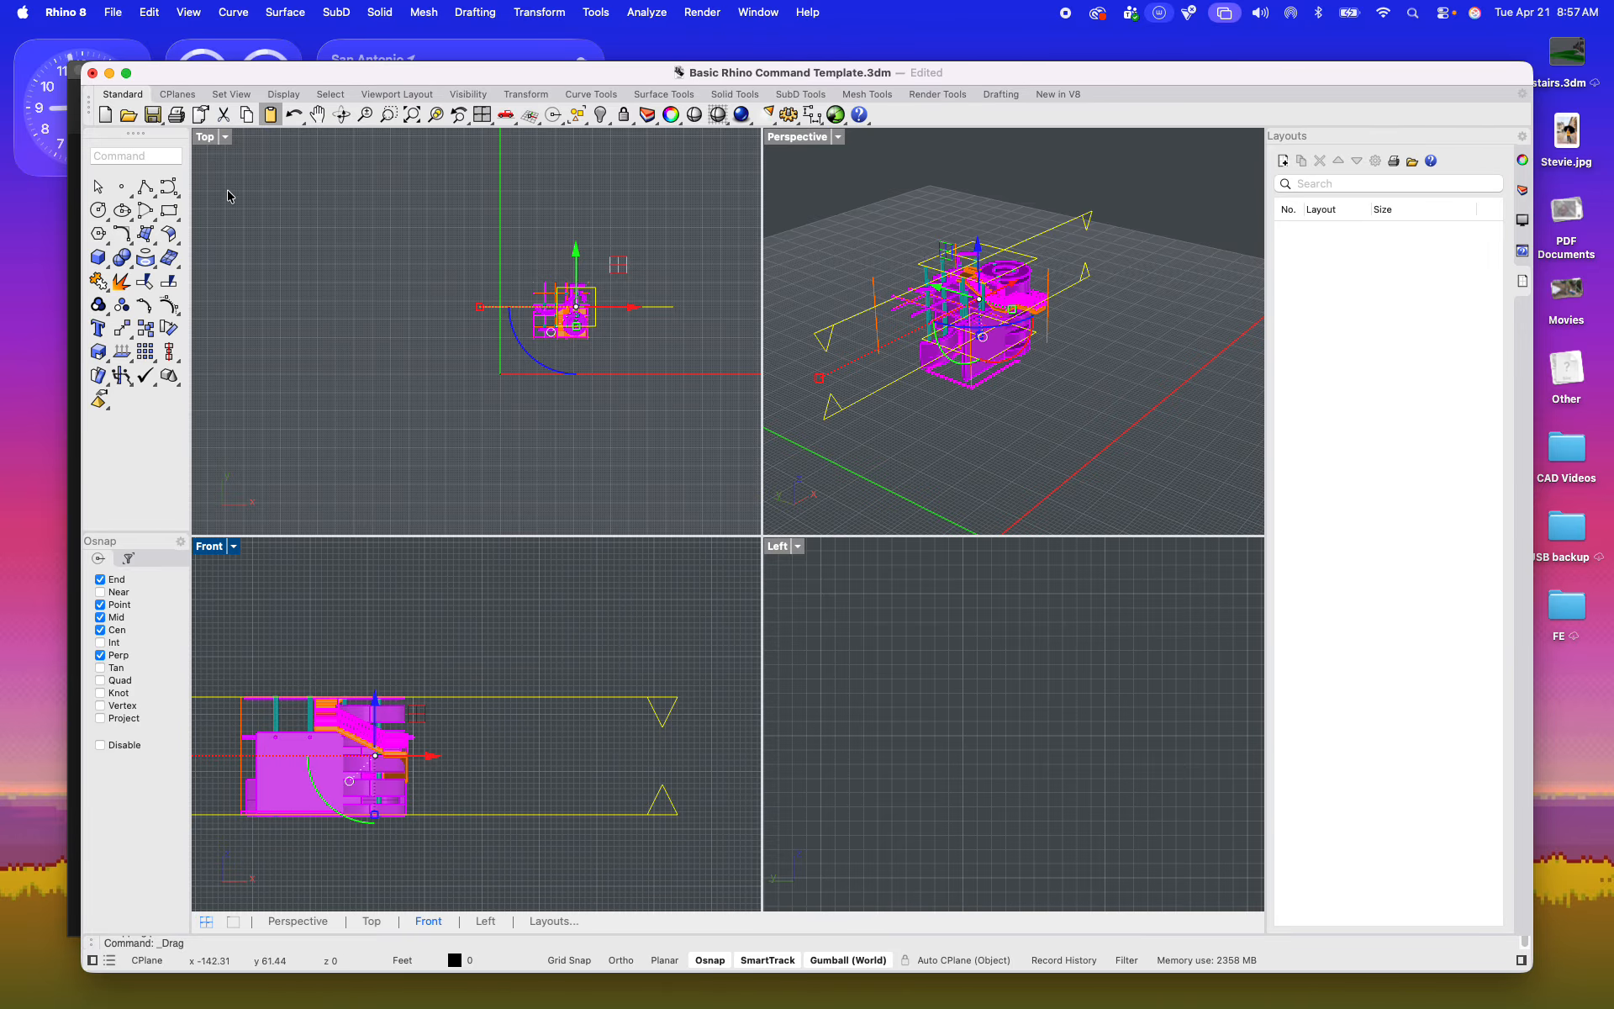
# Step: Raise the upper clipping plane above the tower's top railing and the lower one to just below the middle stair landing
pyautogui.doubleClick(826, 140)
pyautogui.scroll(5, 662, 488)
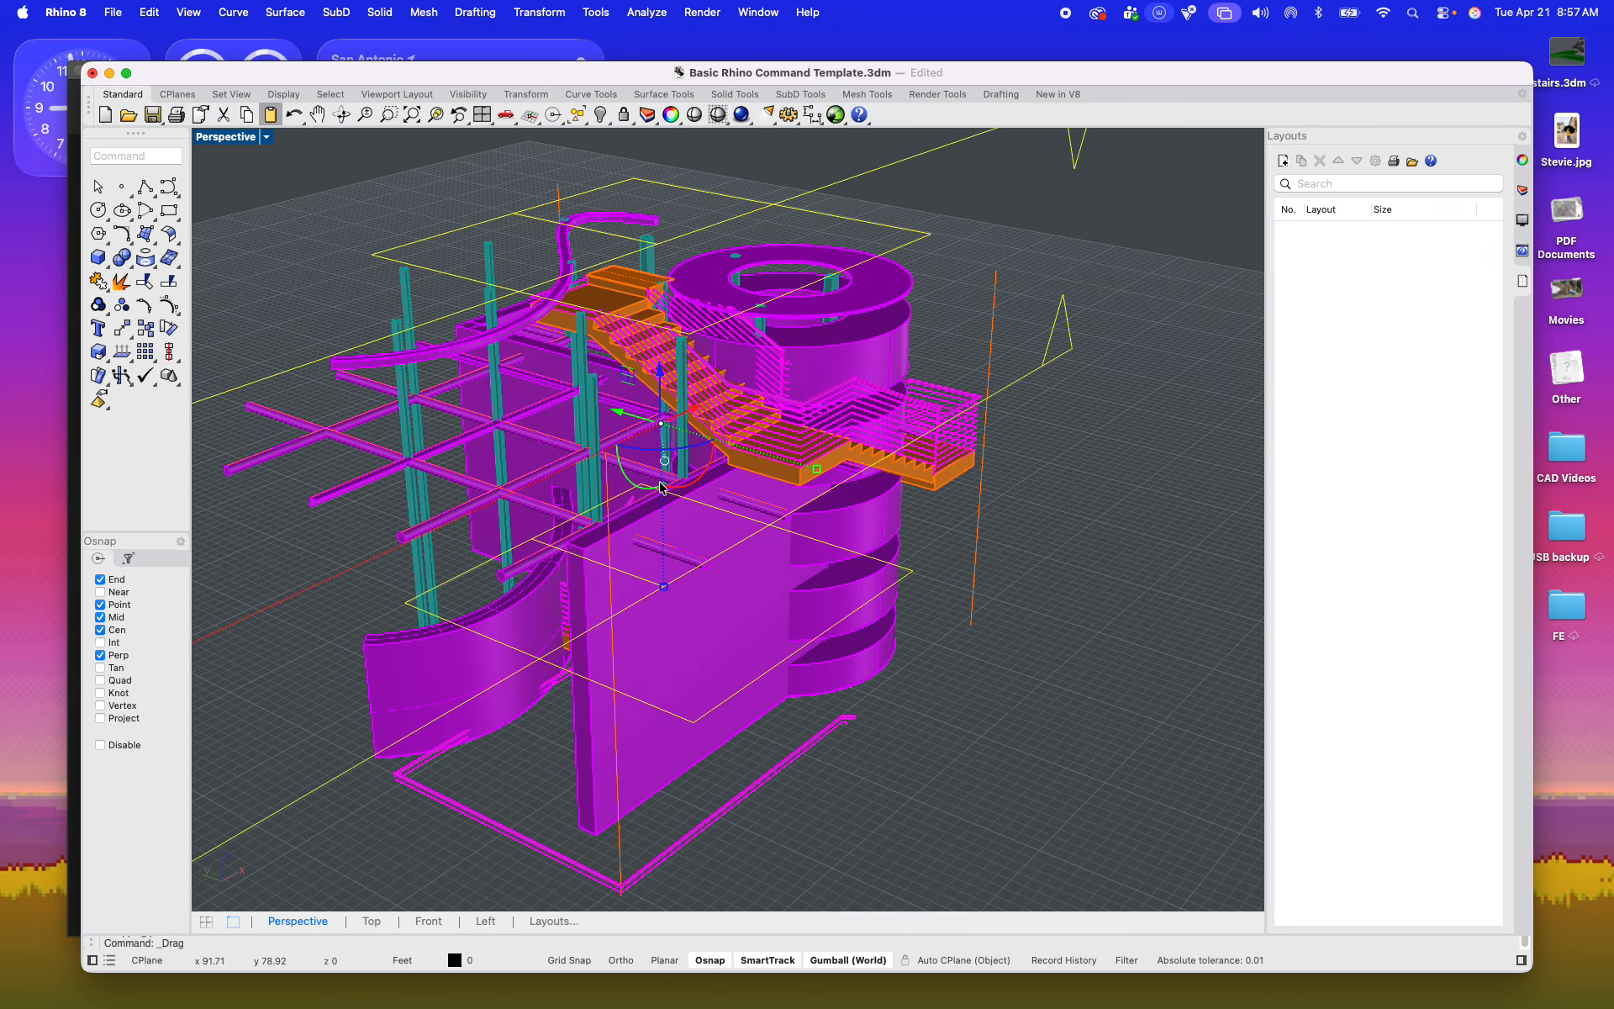
pyautogui.scroll(-4, 663, 563)
pyautogui.click(992, 473)
pyautogui.click(902, 442)
pyautogui.moveTo(653, 510); pyautogui.dragTo(656, 491)
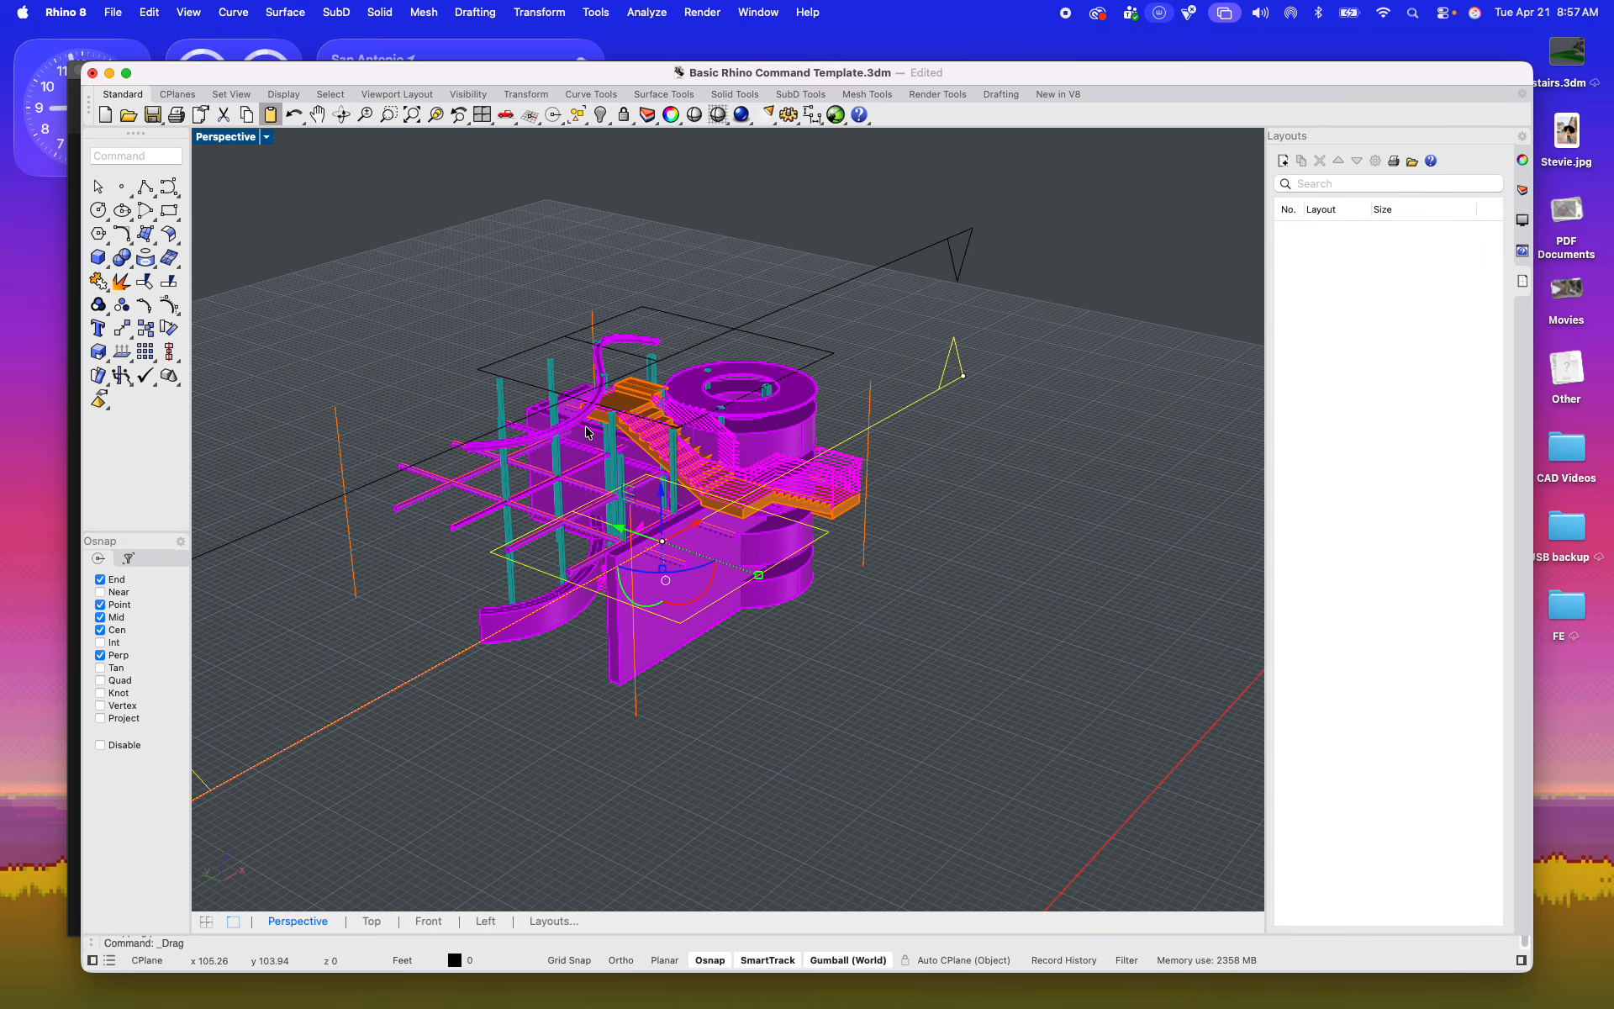
pyautogui.click(732, 341)
pyautogui.moveTo(662, 327); pyautogui.dragTo(644, 135)
pyautogui.click(901, 420)
pyautogui.click(897, 420)
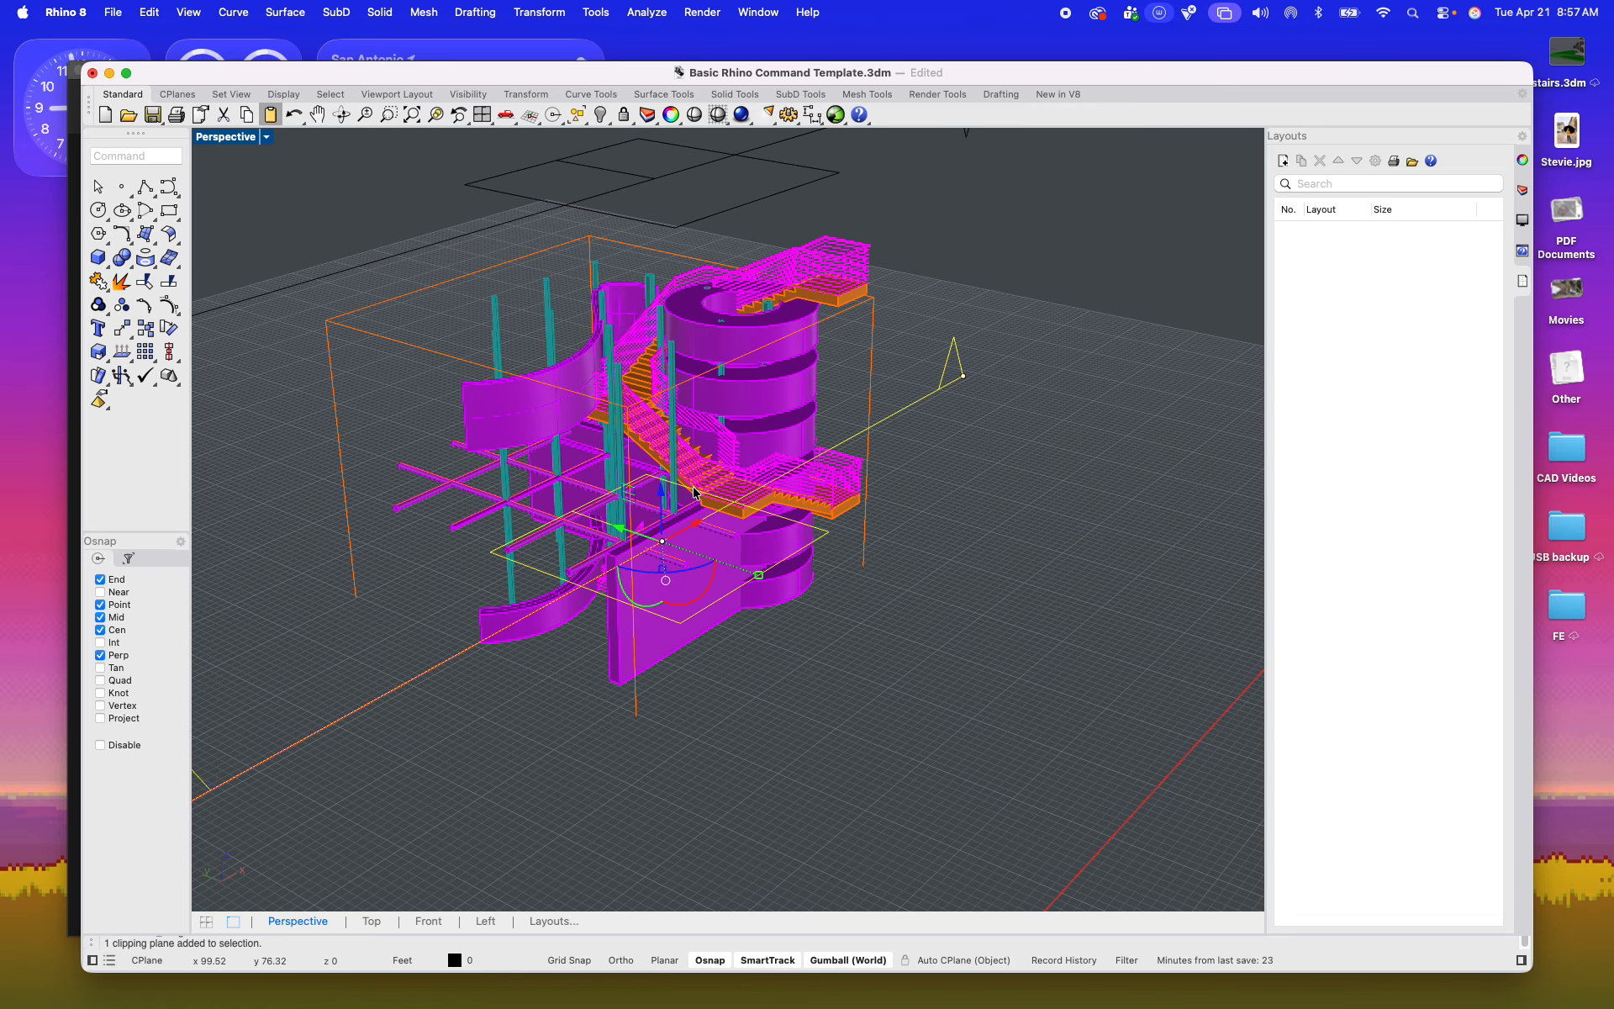
pyautogui.moveTo(658, 492); pyautogui.dragTo(656, 436)
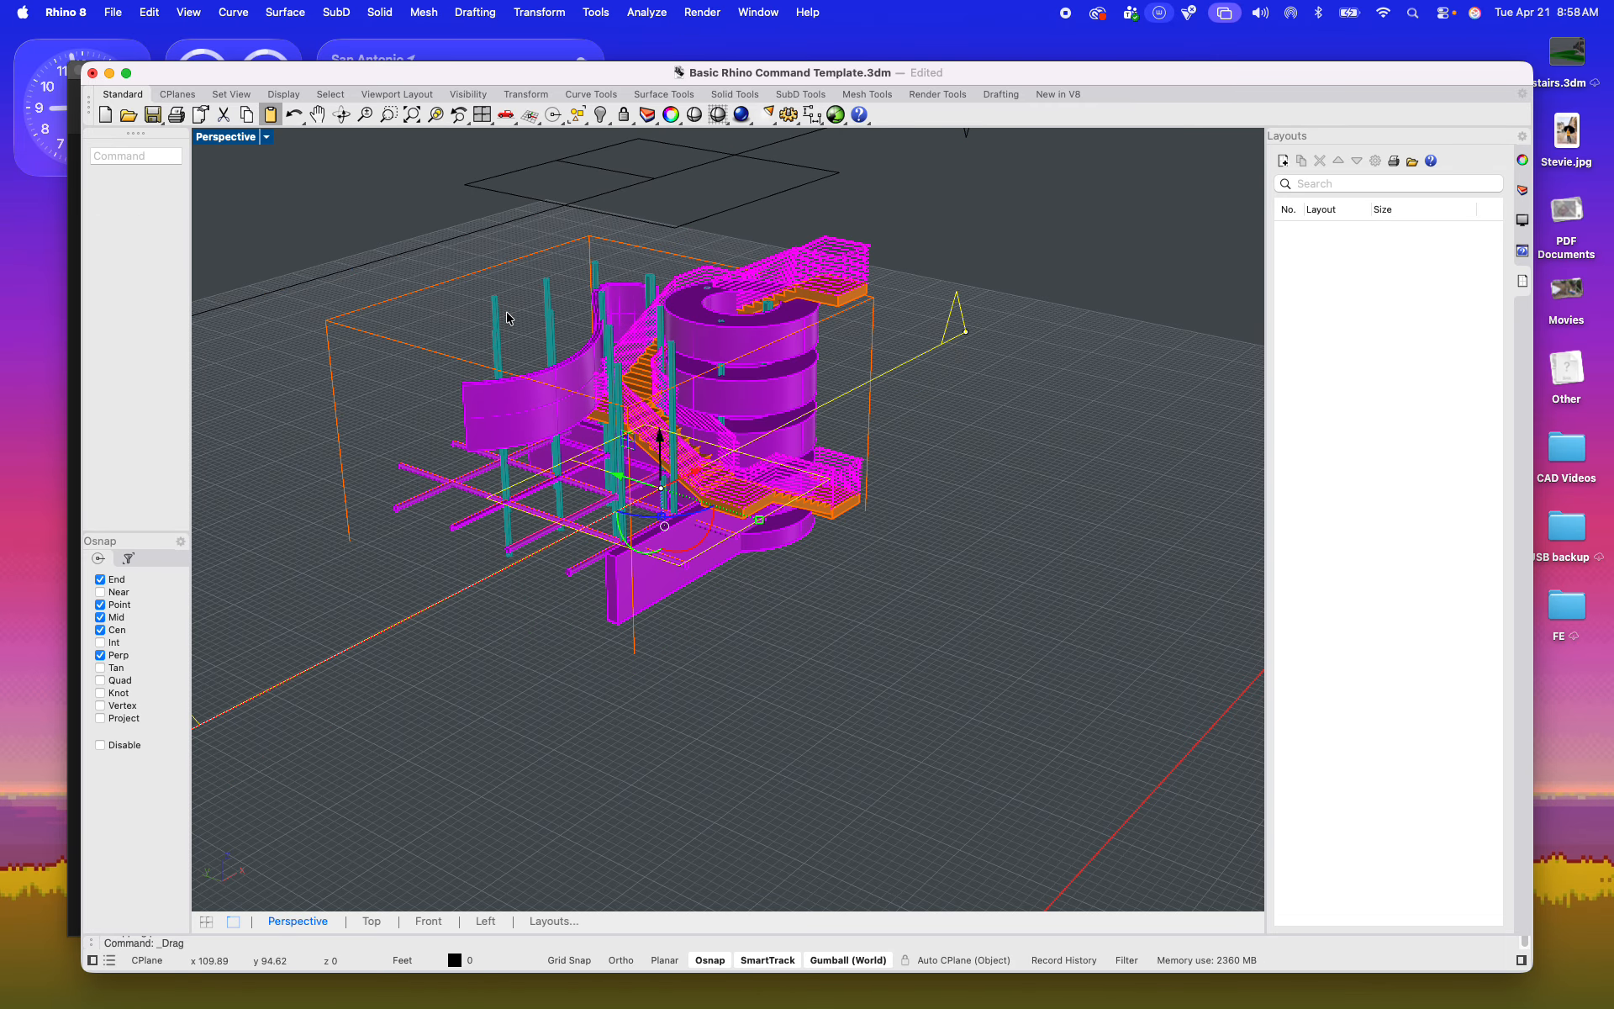
# Step: Generate a Make2D drawing of the clipped tower from the Top view, maintaining source layers and including clipping plane intersections
pyautogui.doubleClick(199, 137)
pyautogui.click(619, 325)
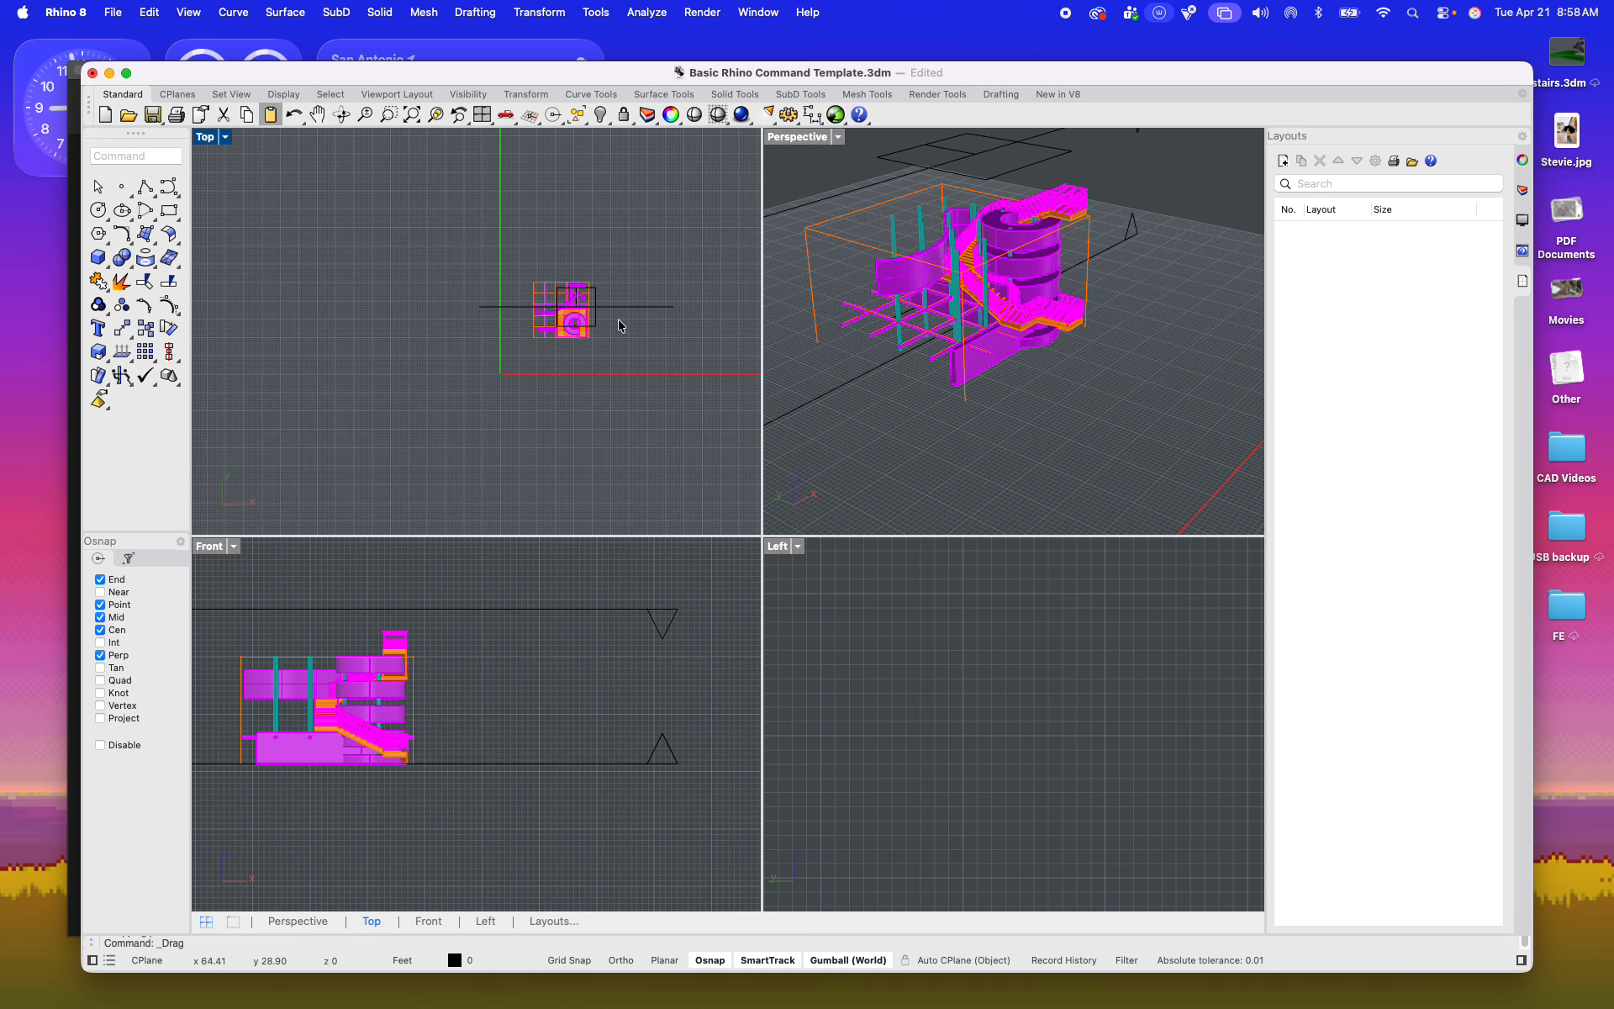
pyautogui.scroll(5, 618, 315)
pyautogui.scroll(5, 322, 217)
pyautogui.scroll(-6, 327, 236)
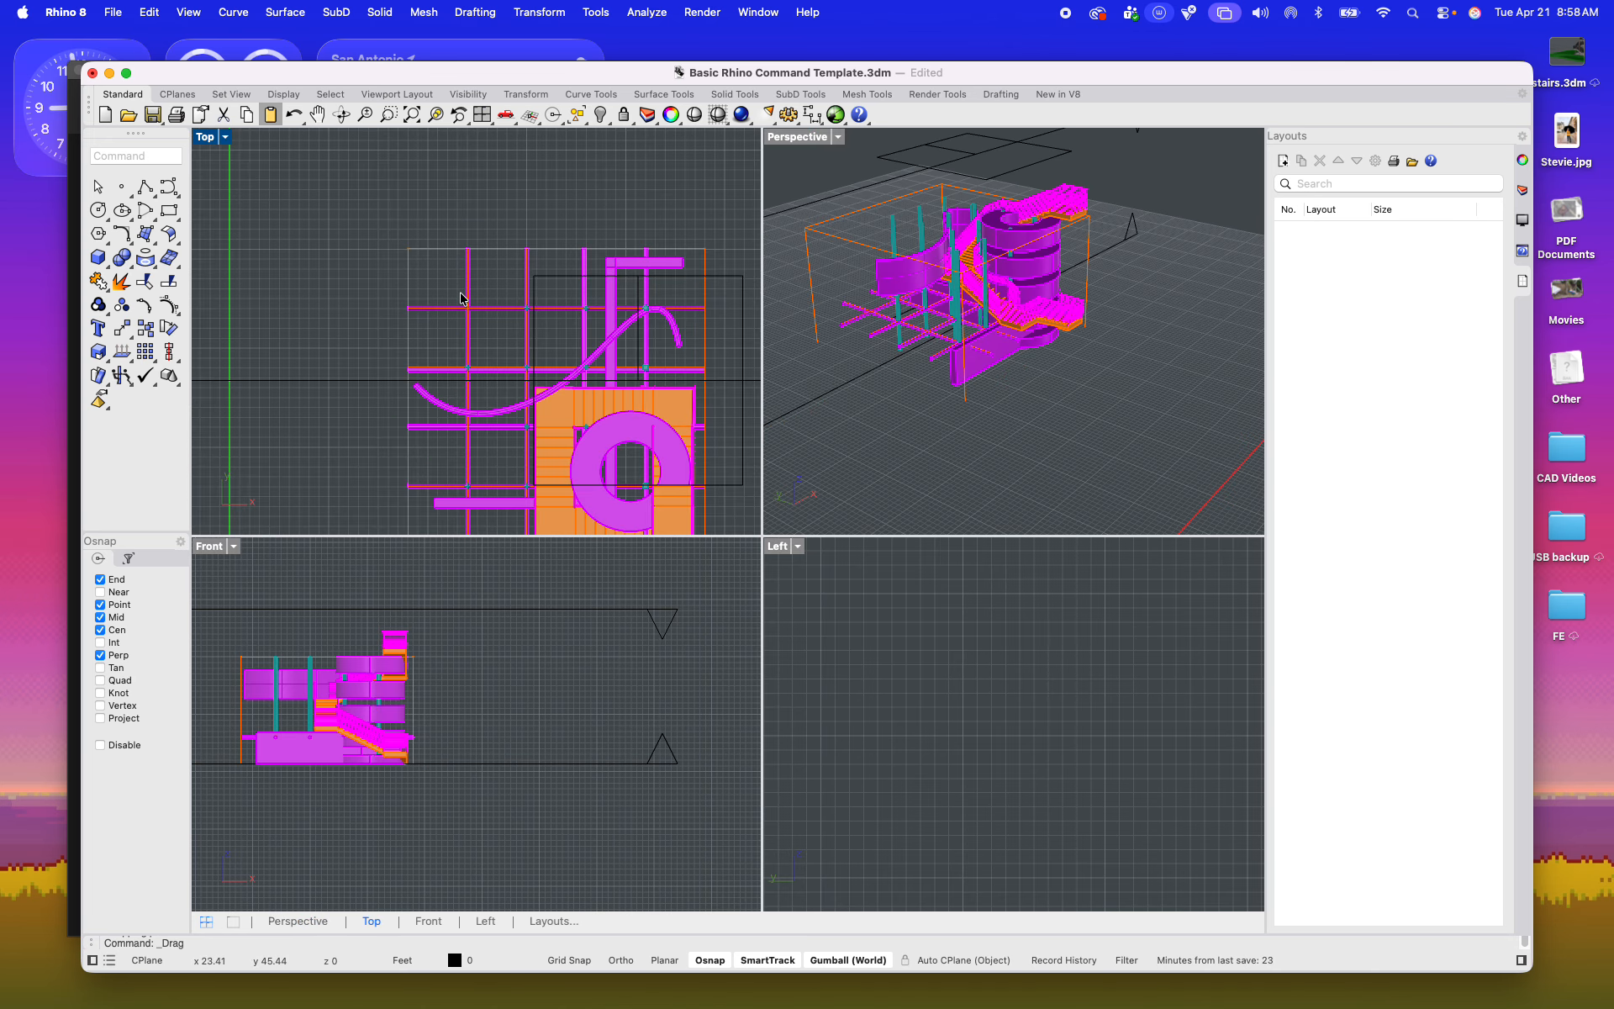
pyautogui.moveTo(328, 236); pyautogui.dragTo(654, 485)
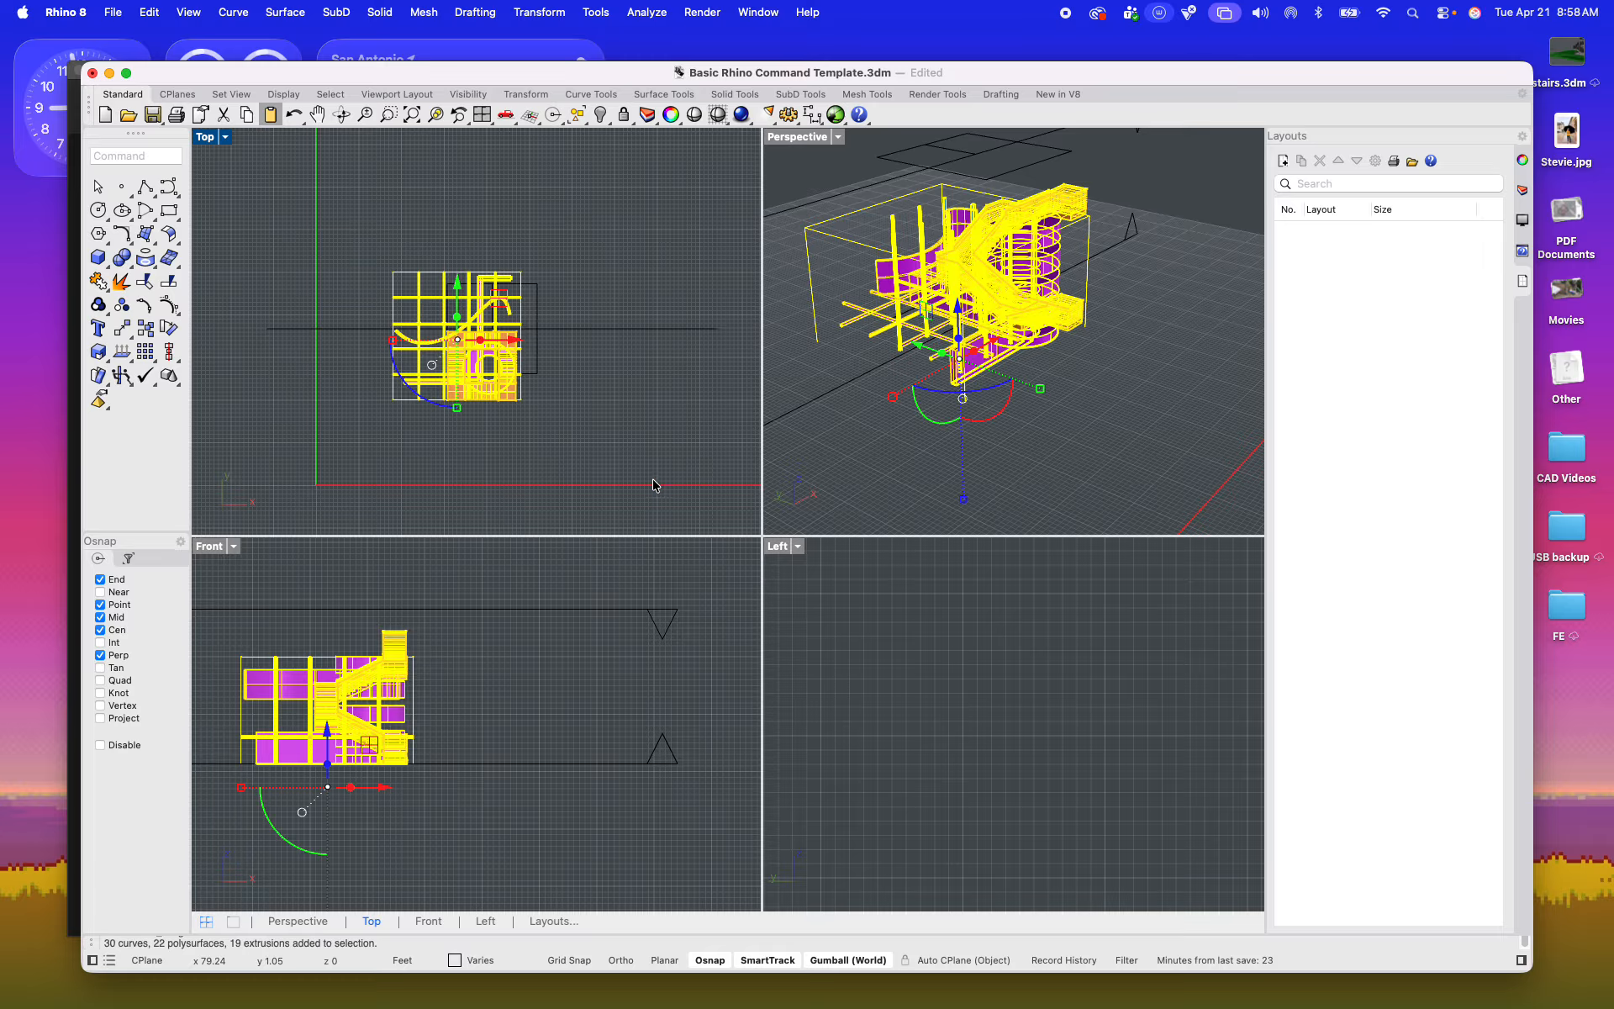
pyautogui.write('make2d')
pyautogui.press('Return')
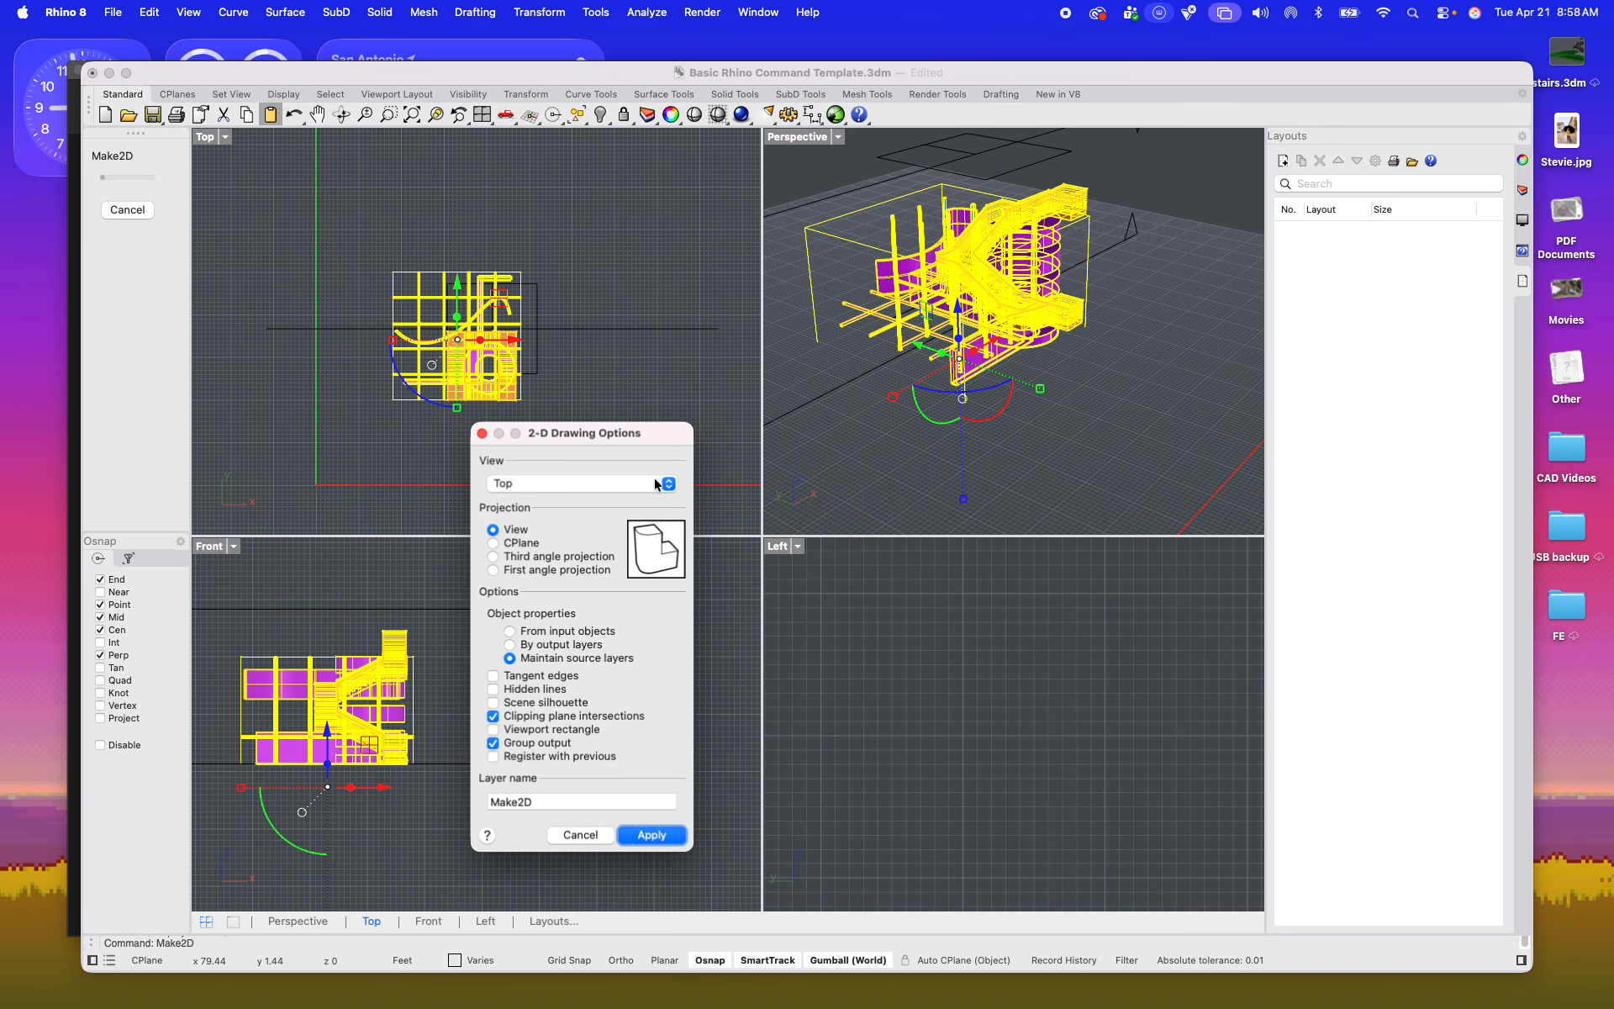
pyautogui.click(653, 835)
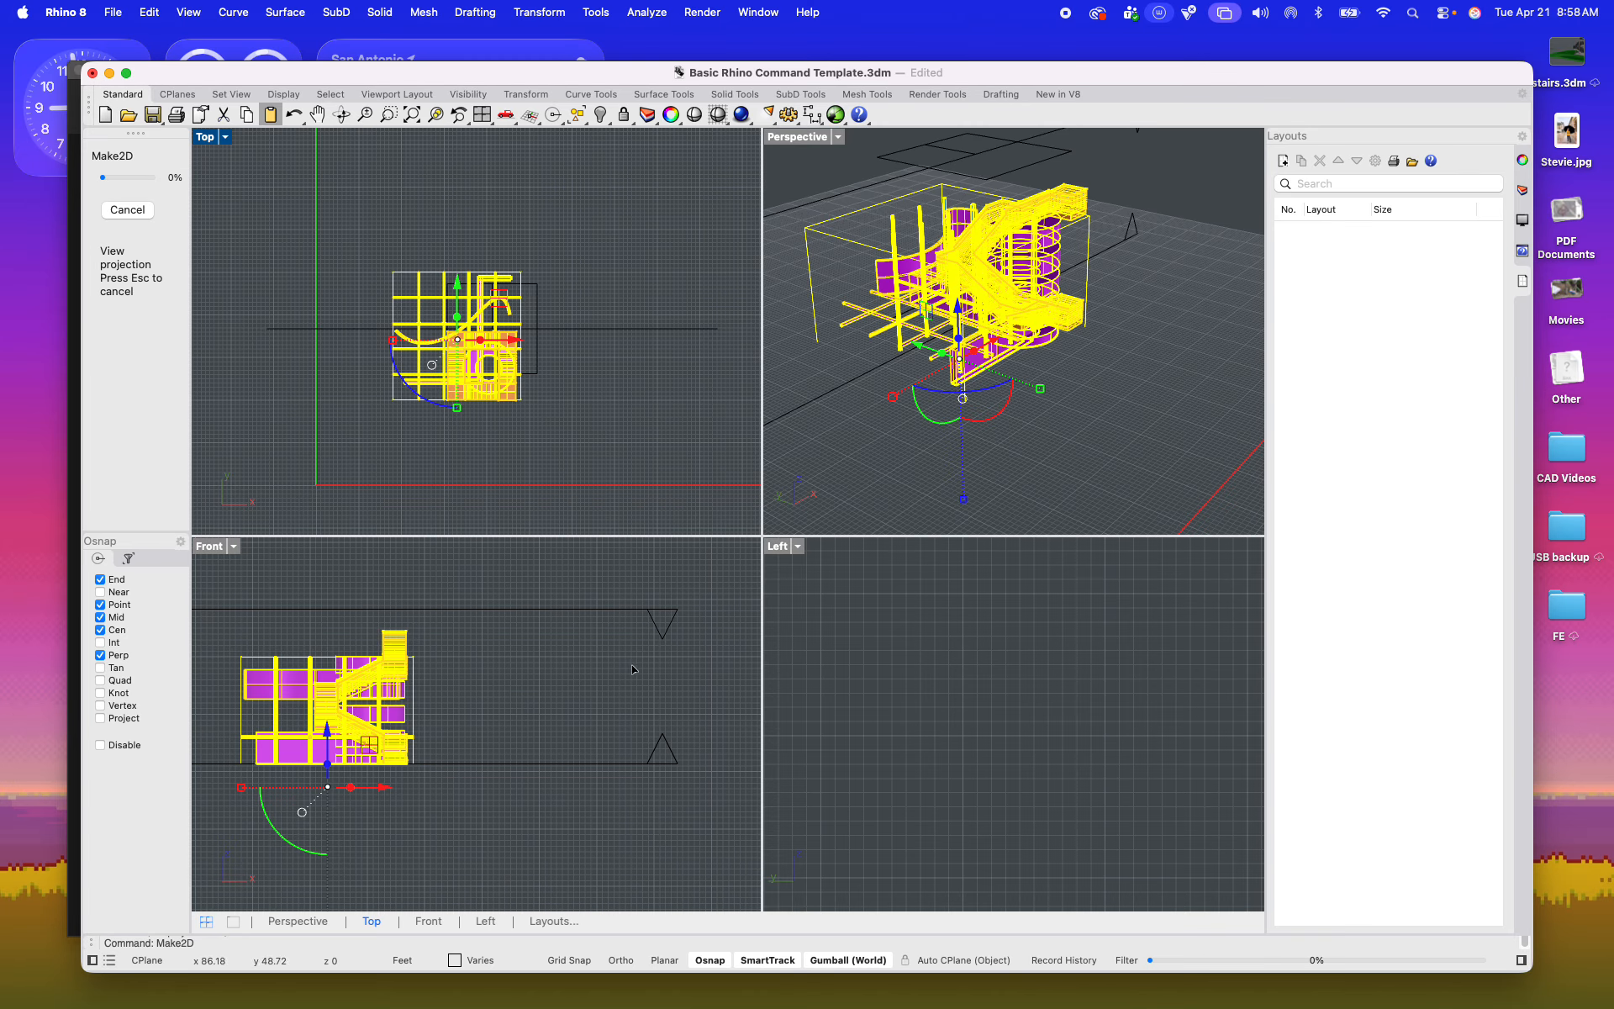
# Step: Delete the lower, upward-facing clipping plane
pyautogui.scroll(5, 596, 258)
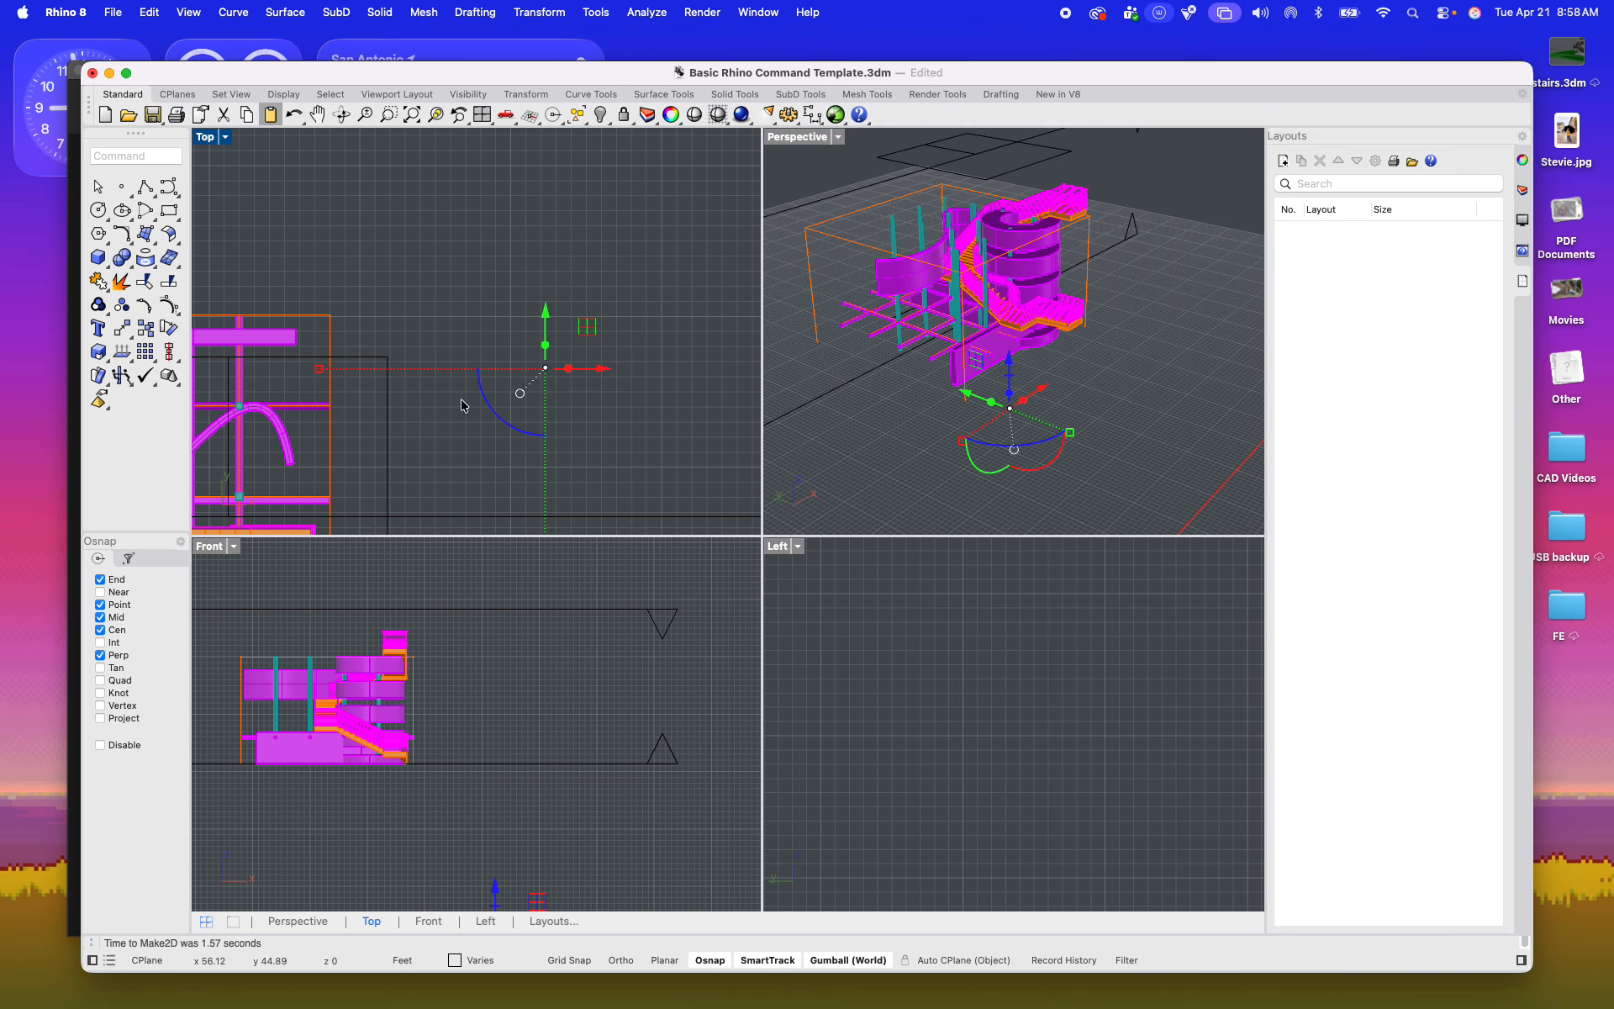
pyautogui.scroll(-5, 1055, 402)
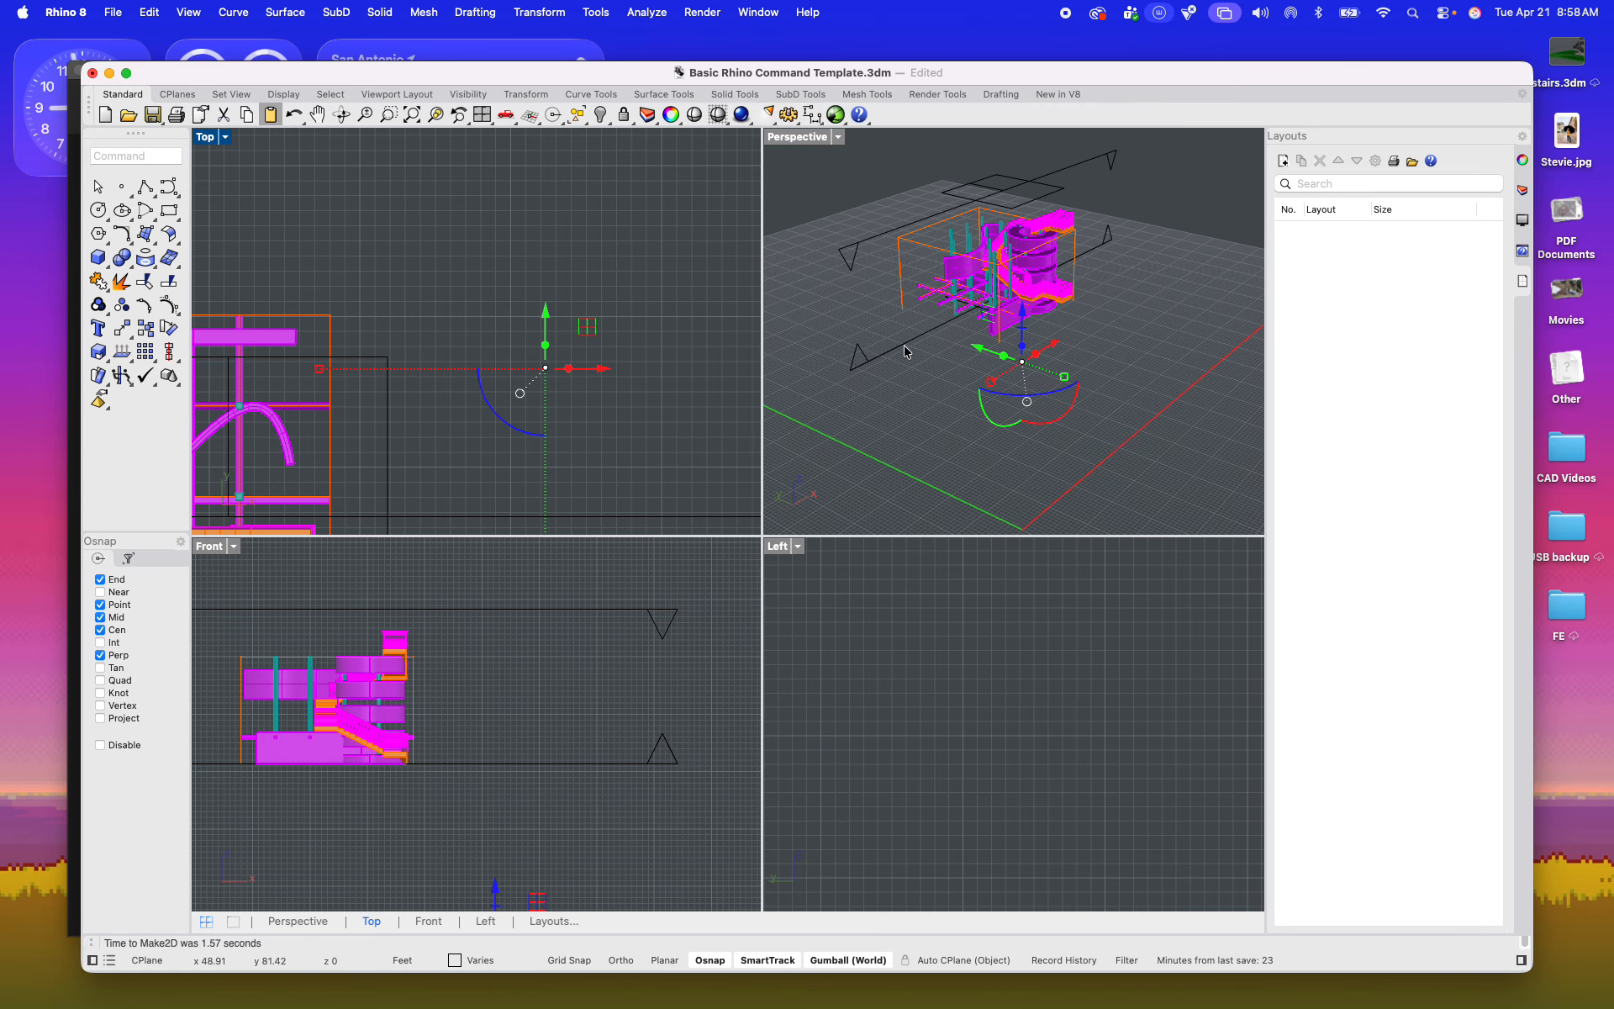
pyautogui.click(896, 354)
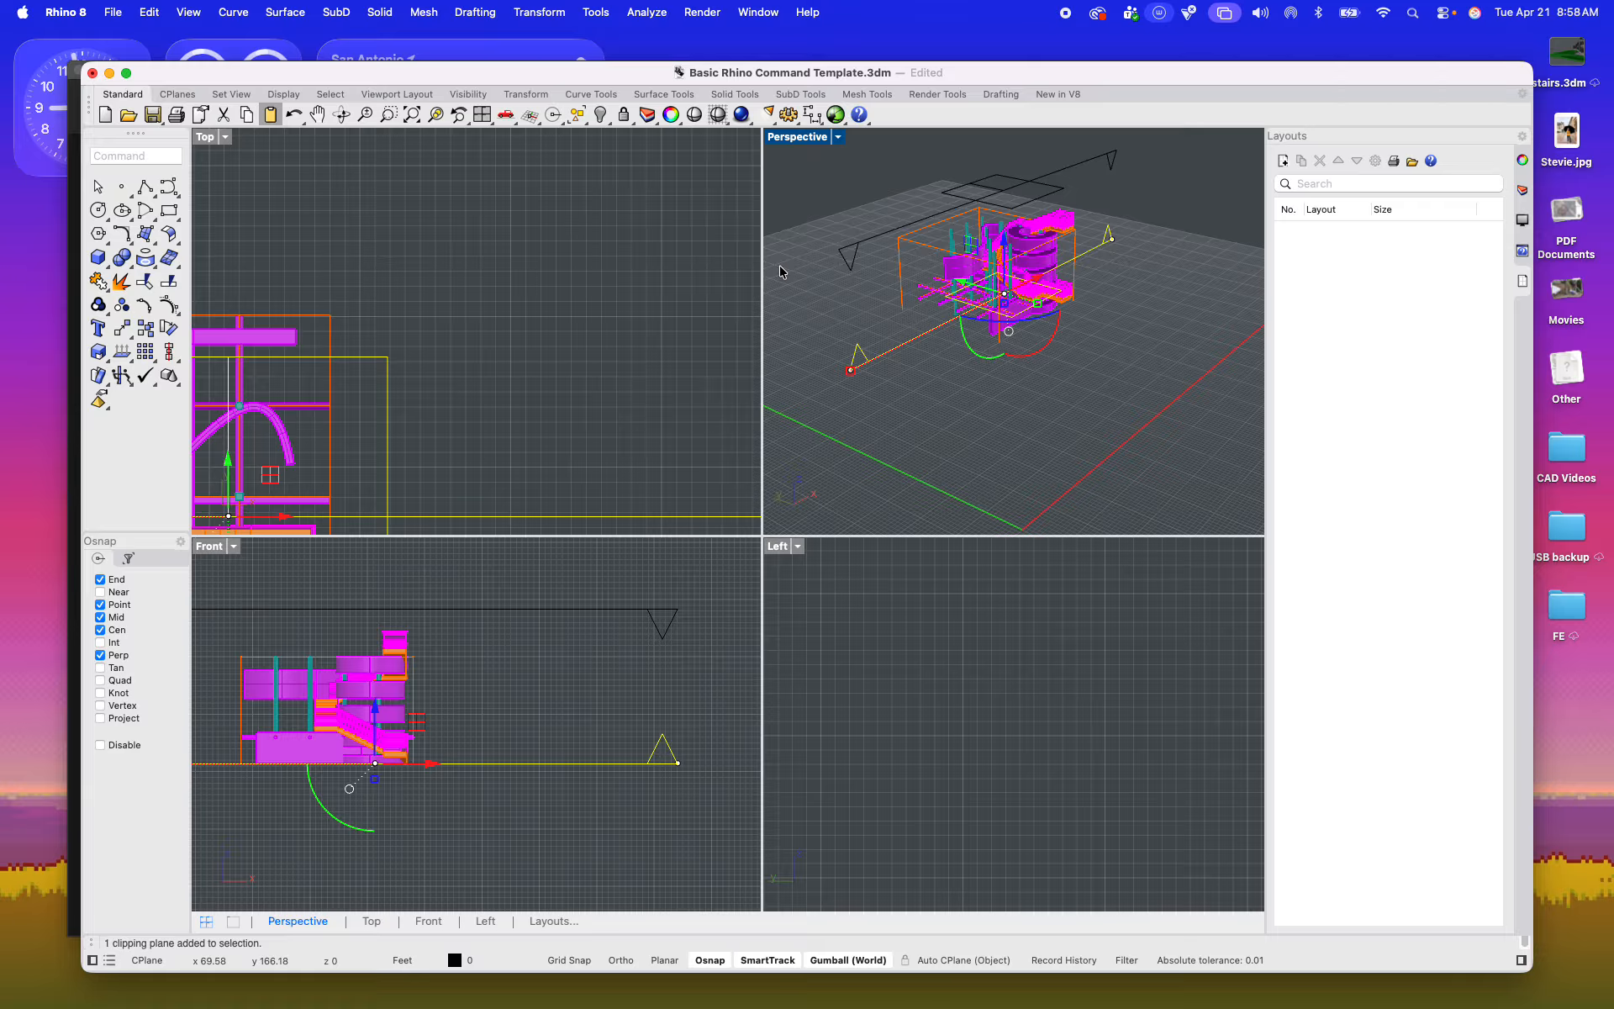
pyautogui.press('Delete')
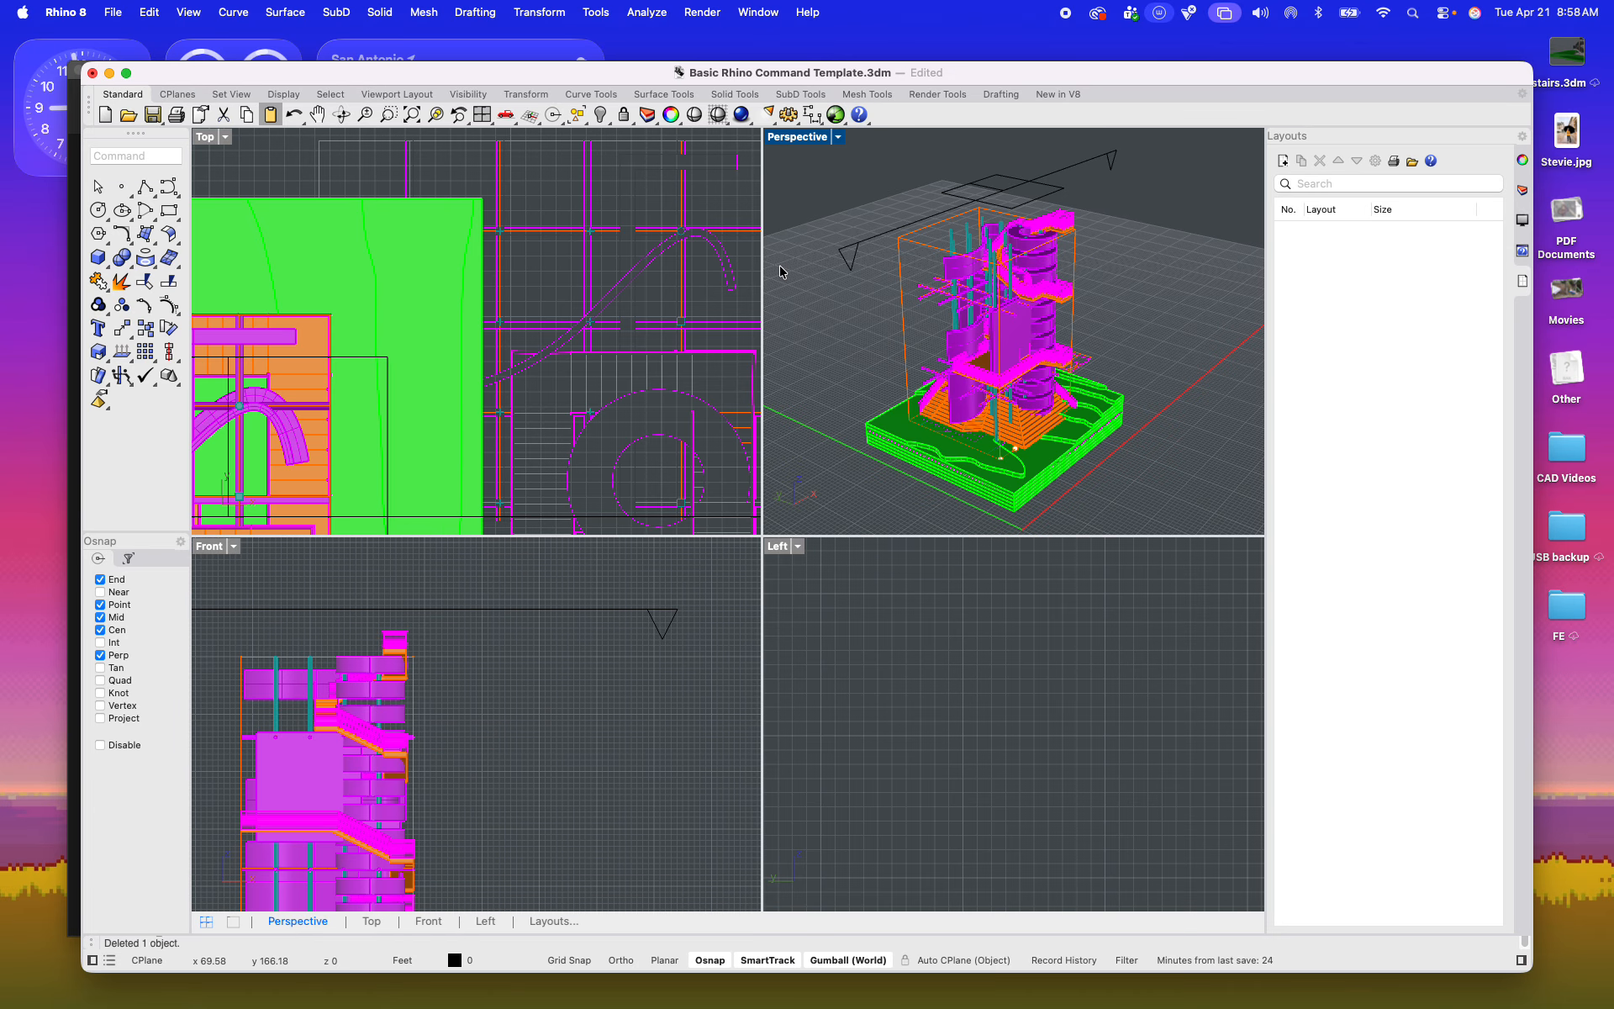
pyautogui.scroll(-6, 994, 357)
pyautogui.moveTo(1042, 372); pyautogui.dragTo(950, 346, button='right')
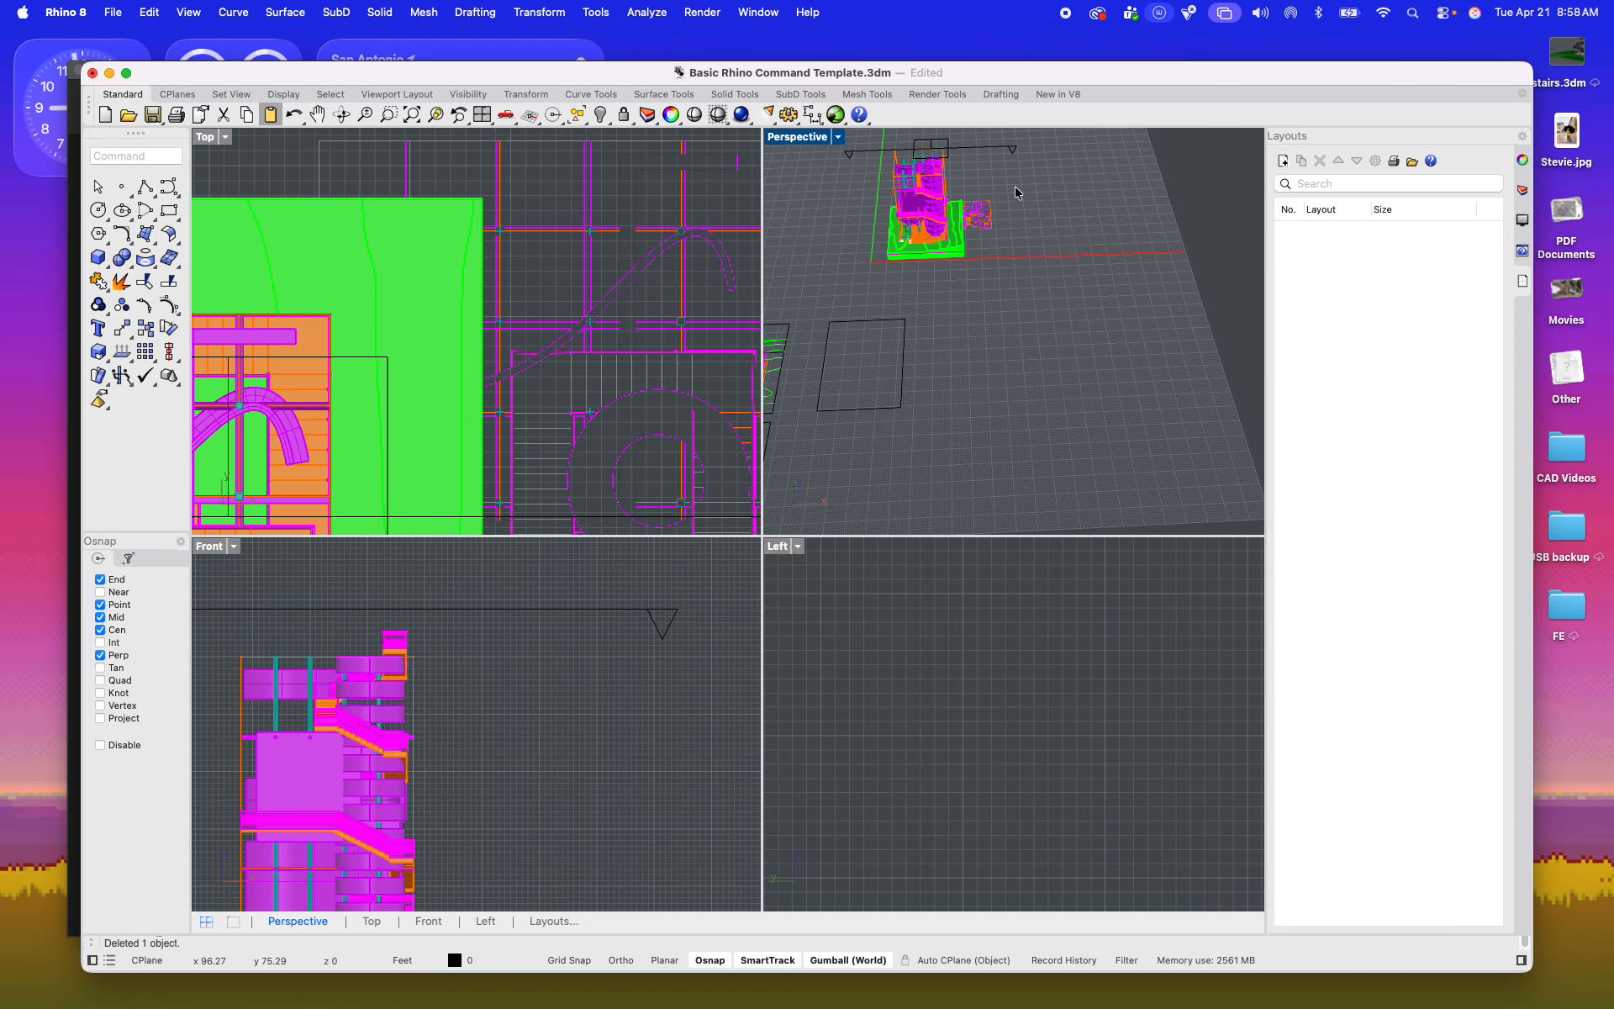
pyautogui.scroll(7, 1017, 194)
pyautogui.moveTo(1085, 368); pyautogui.dragTo(944, 368, button='right')
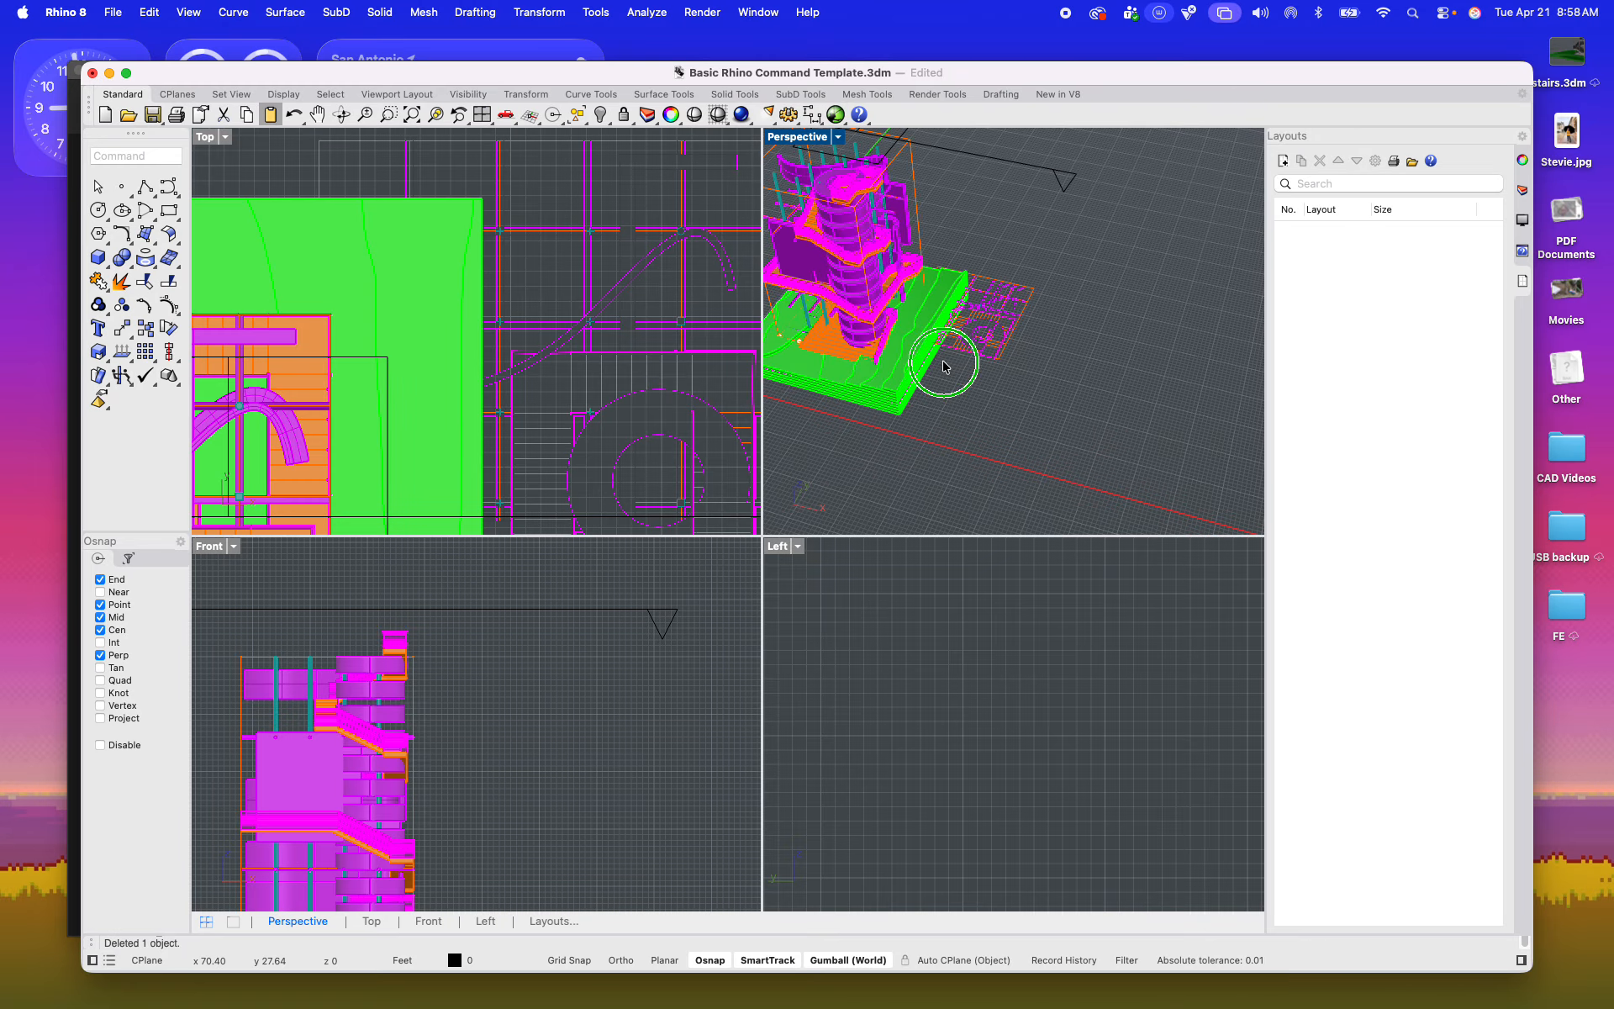
pyautogui.scroll(-5, 588, 370)
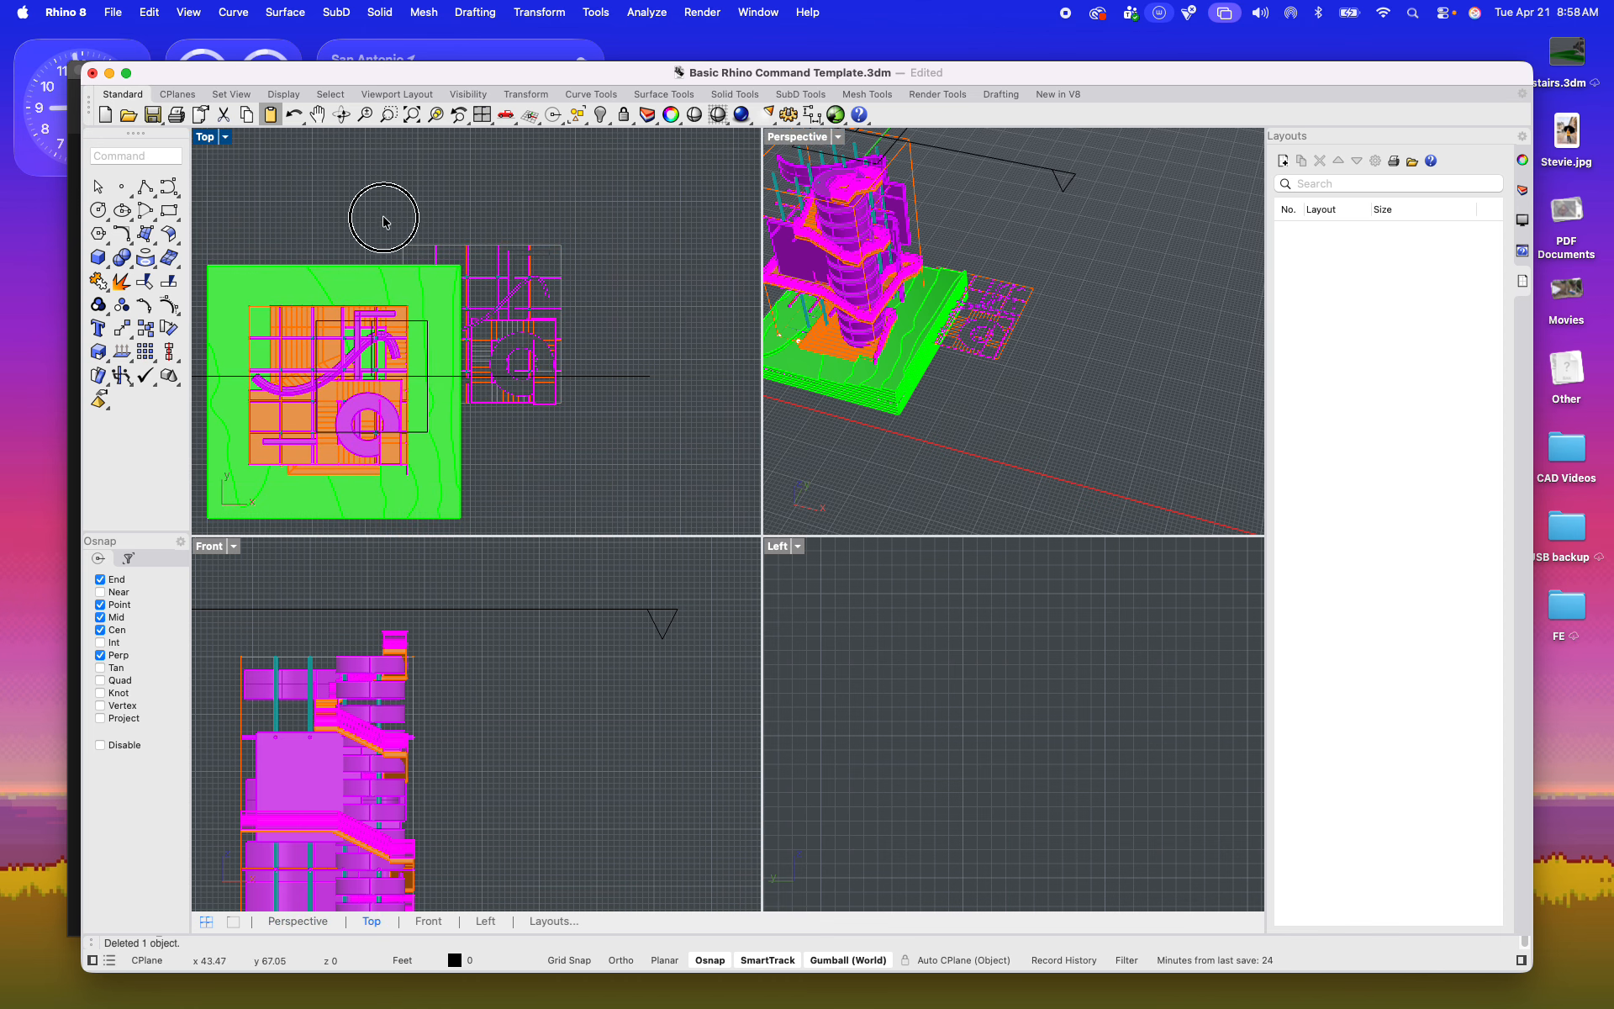
pyautogui.moveTo(383, 220); pyautogui.dragTo(627, 429)
pyautogui.scroll(5, 498, 312)
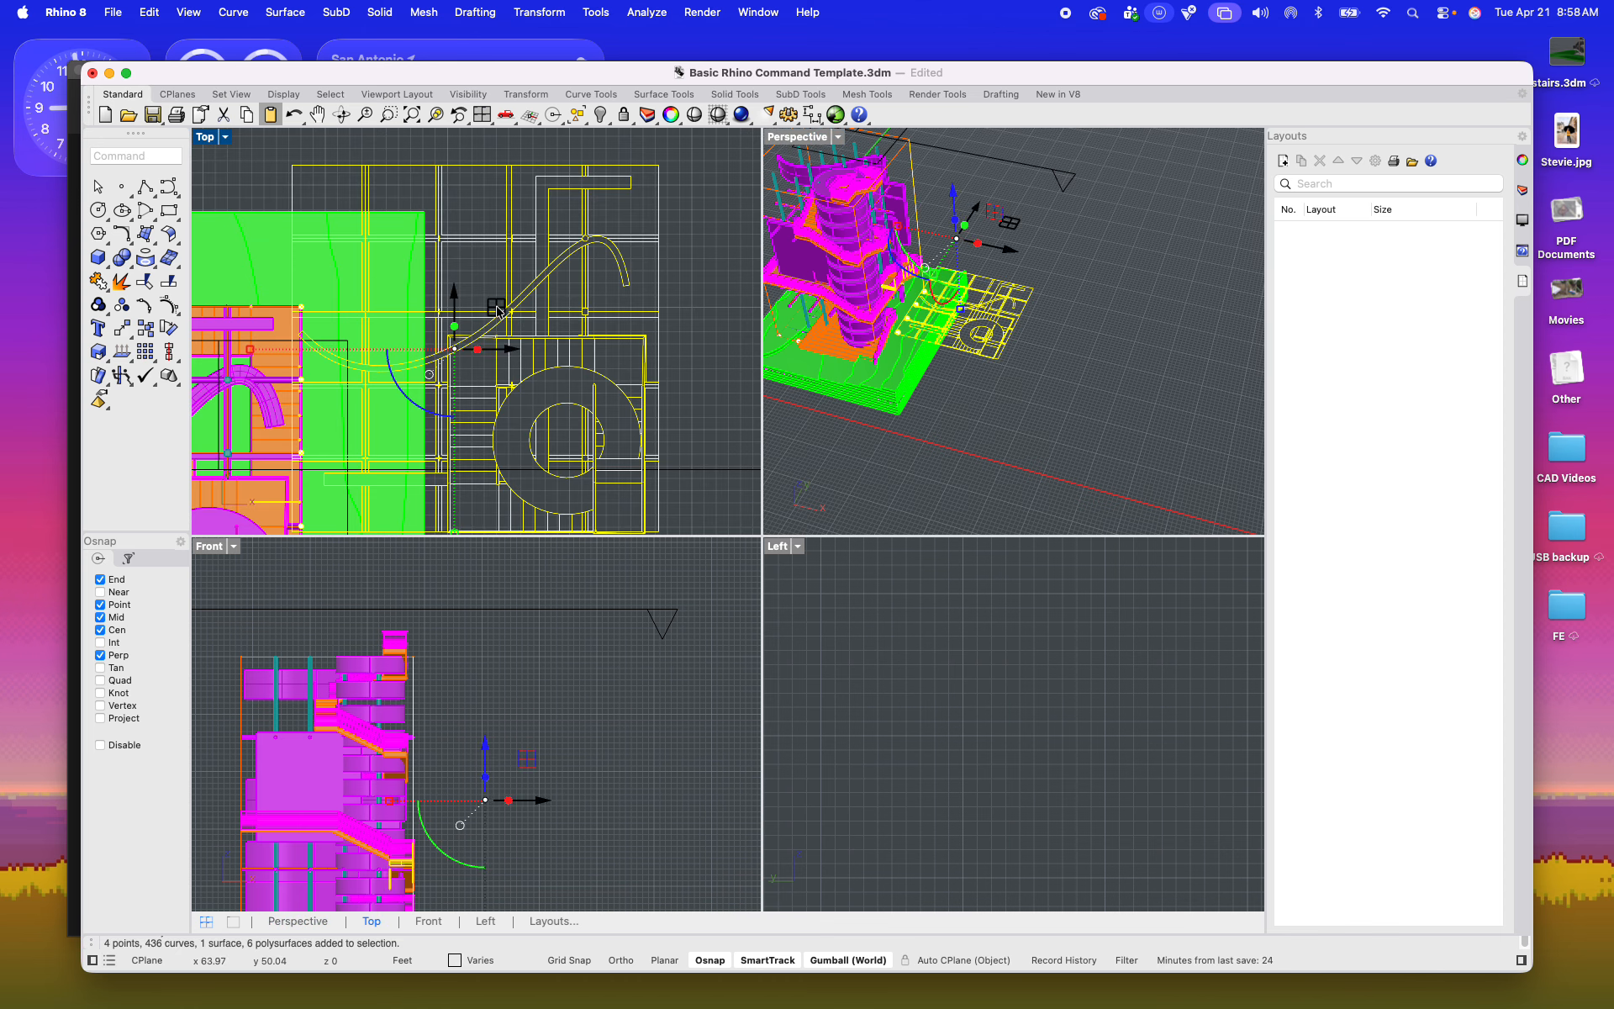
pyautogui.scroll(10, 401, 261)
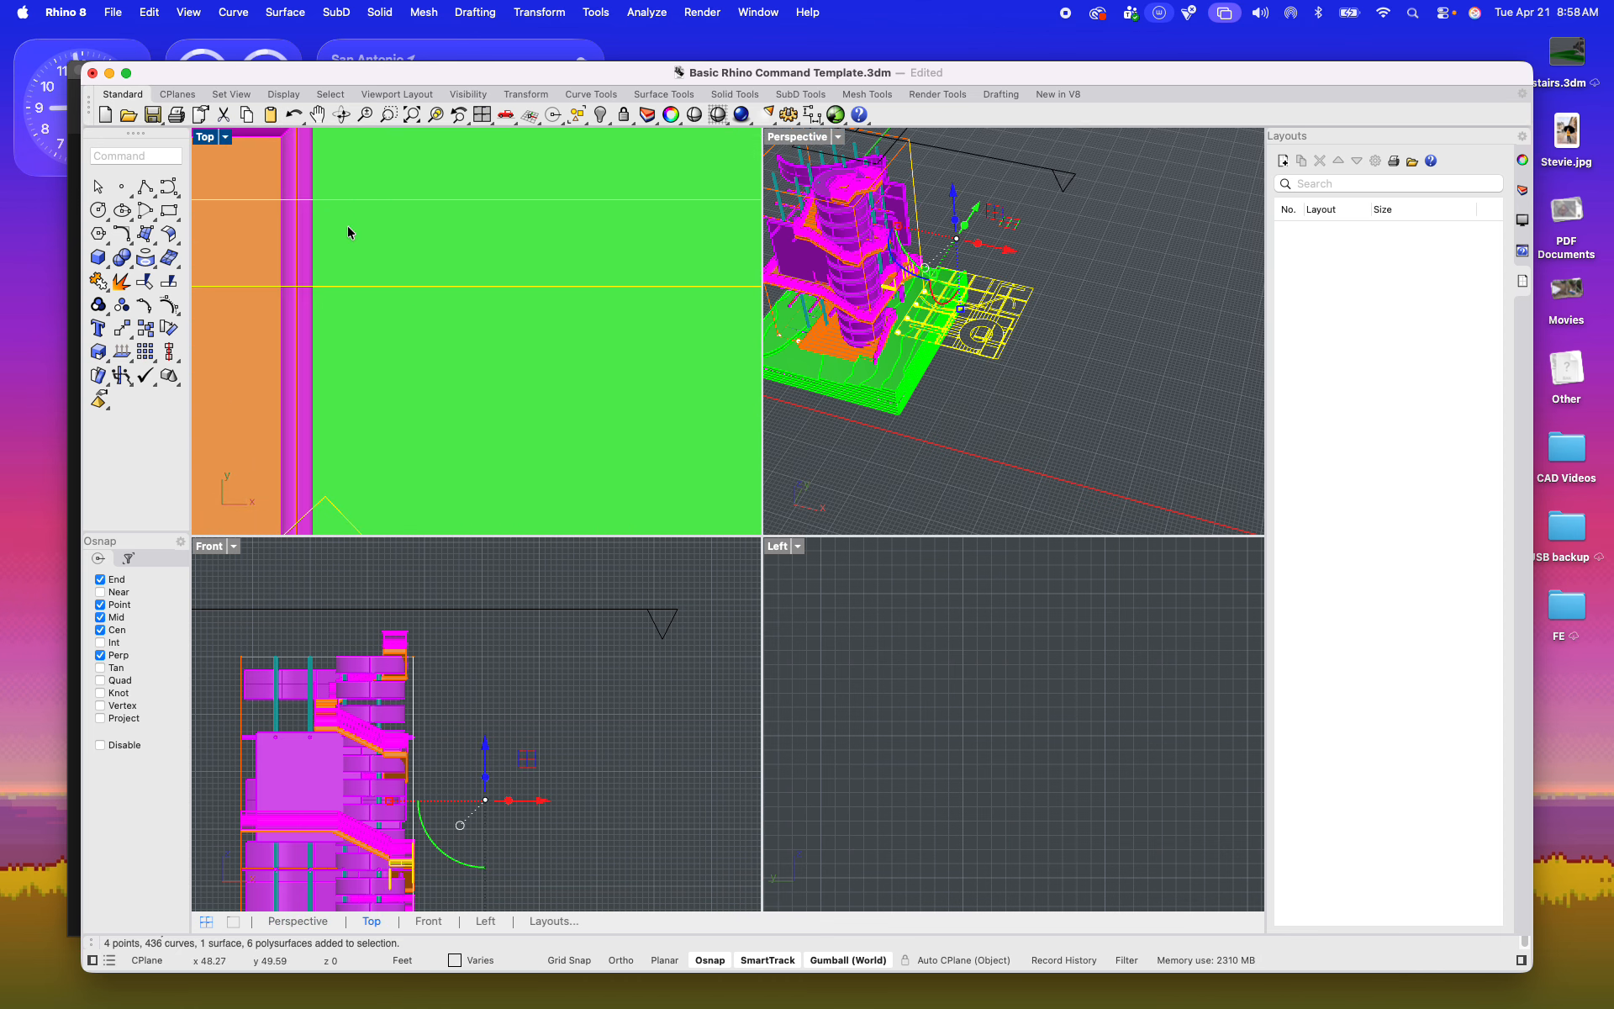
pyautogui.scroll(-3, 539, 274)
# Step: Turn on the selection filter for points and curves only, and clear the current selection
pyautogui.click(129, 558)
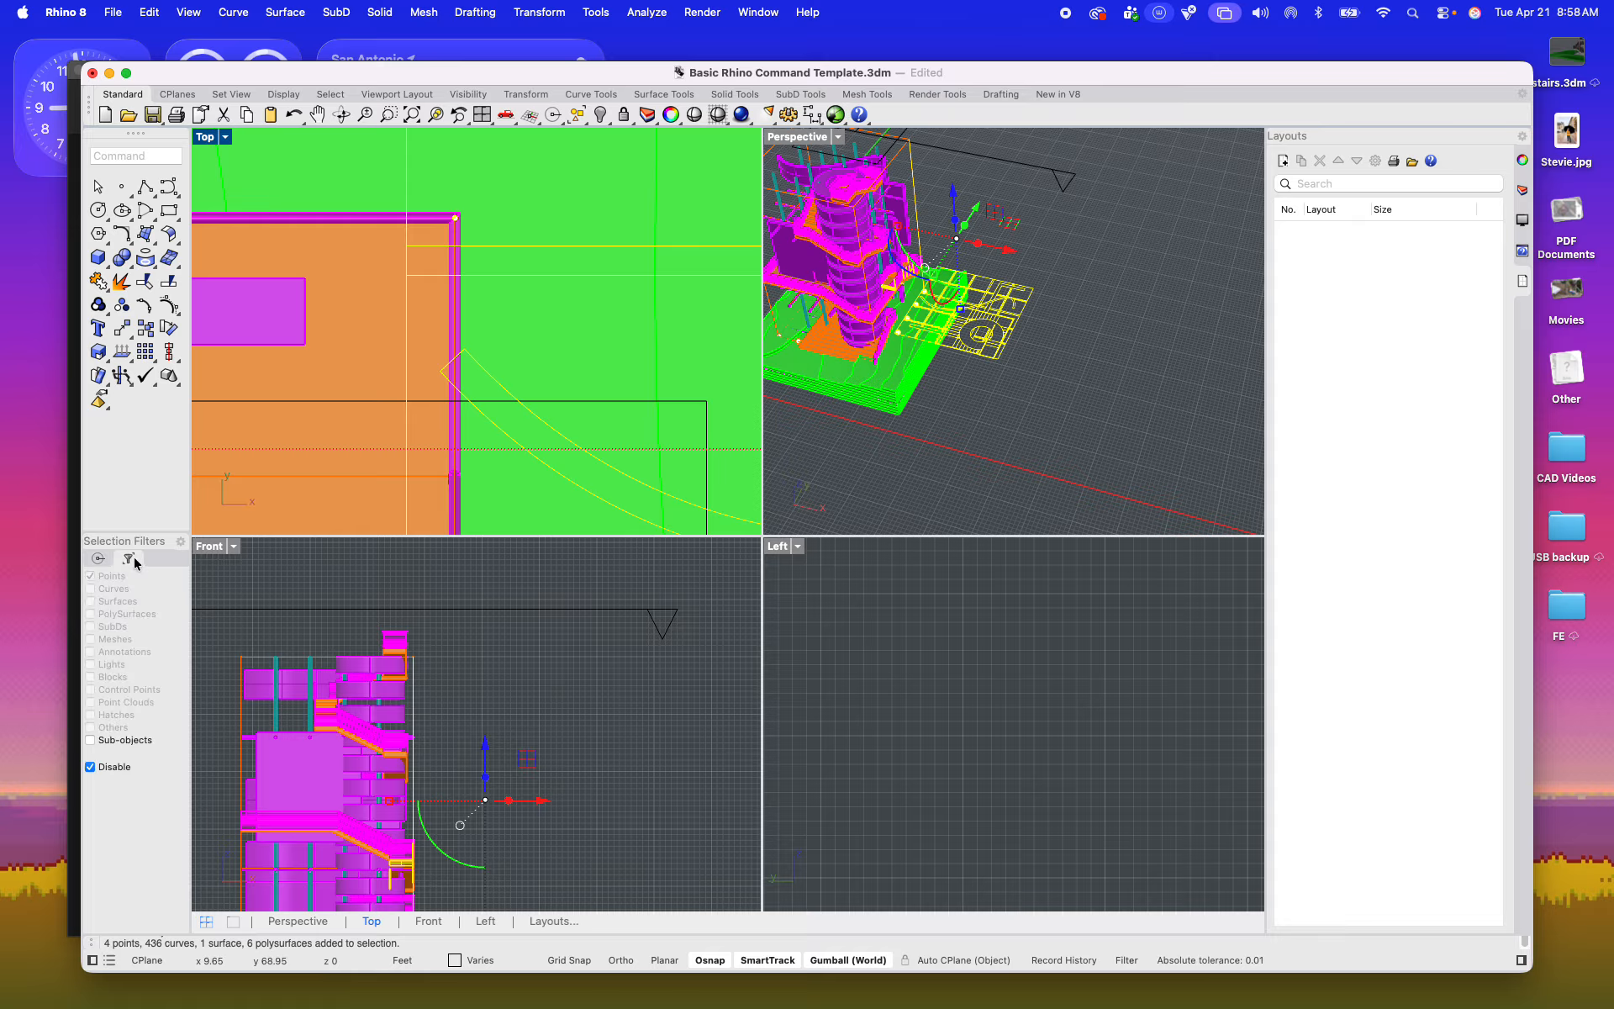
pyautogui.click(89, 766)
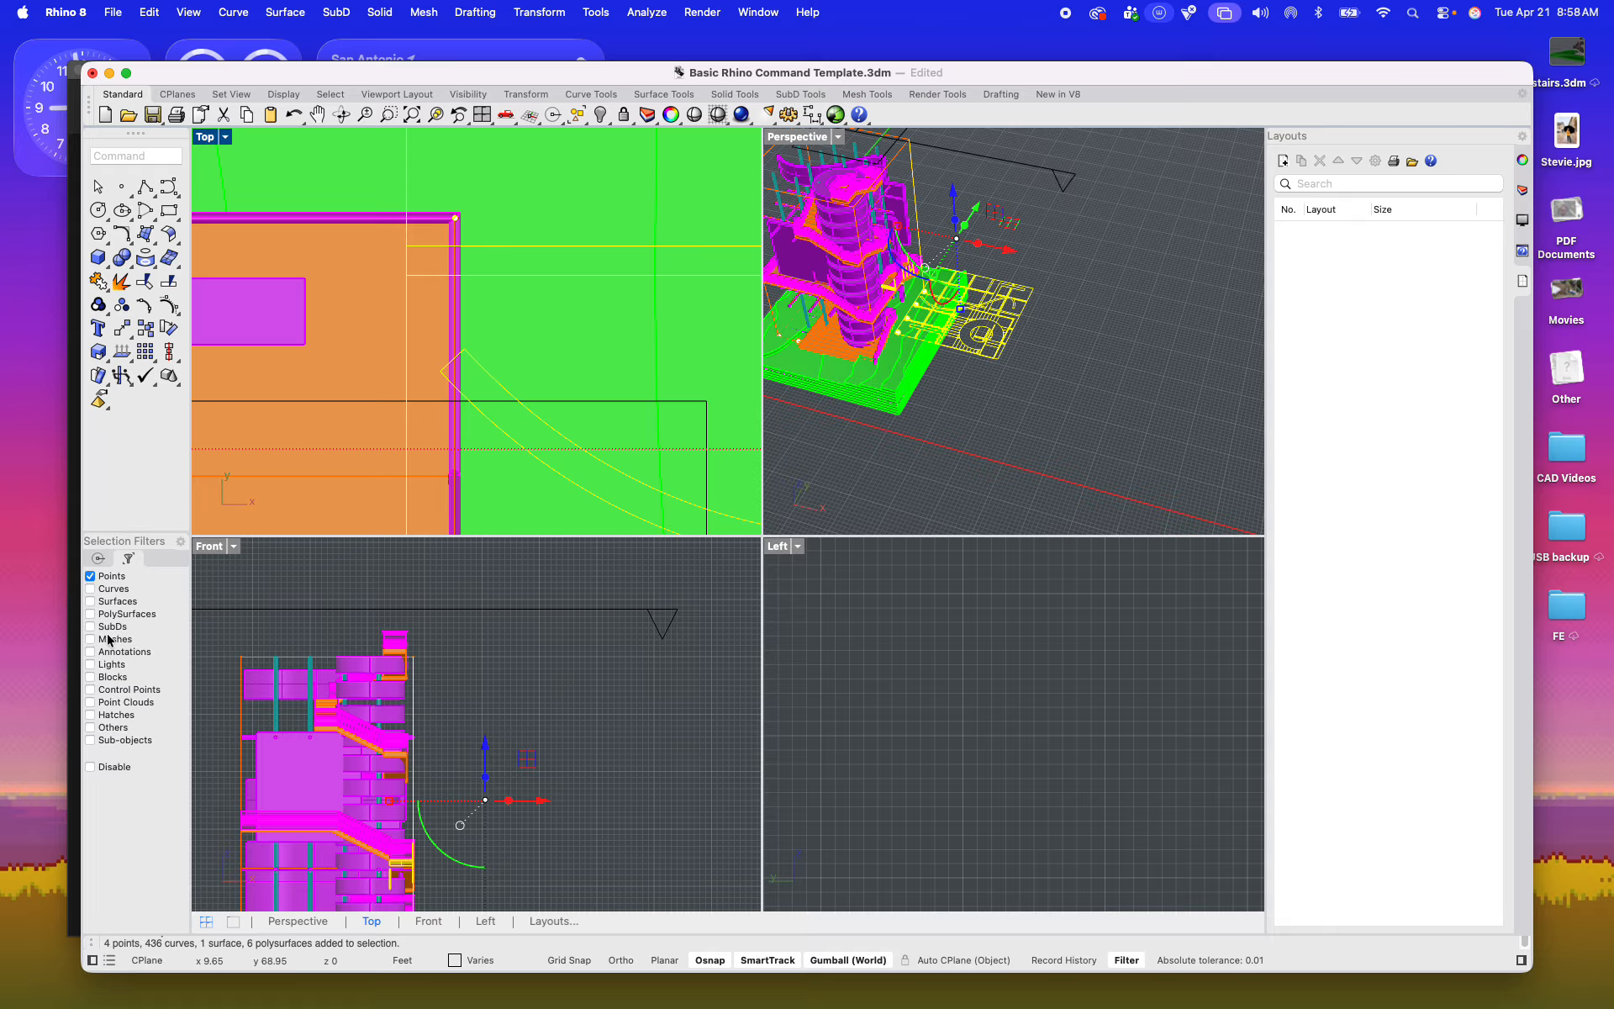
pyautogui.click(91, 589)
pyautogui.click(1044, 452)
pyautogui.scroll(-18, 461, 299)
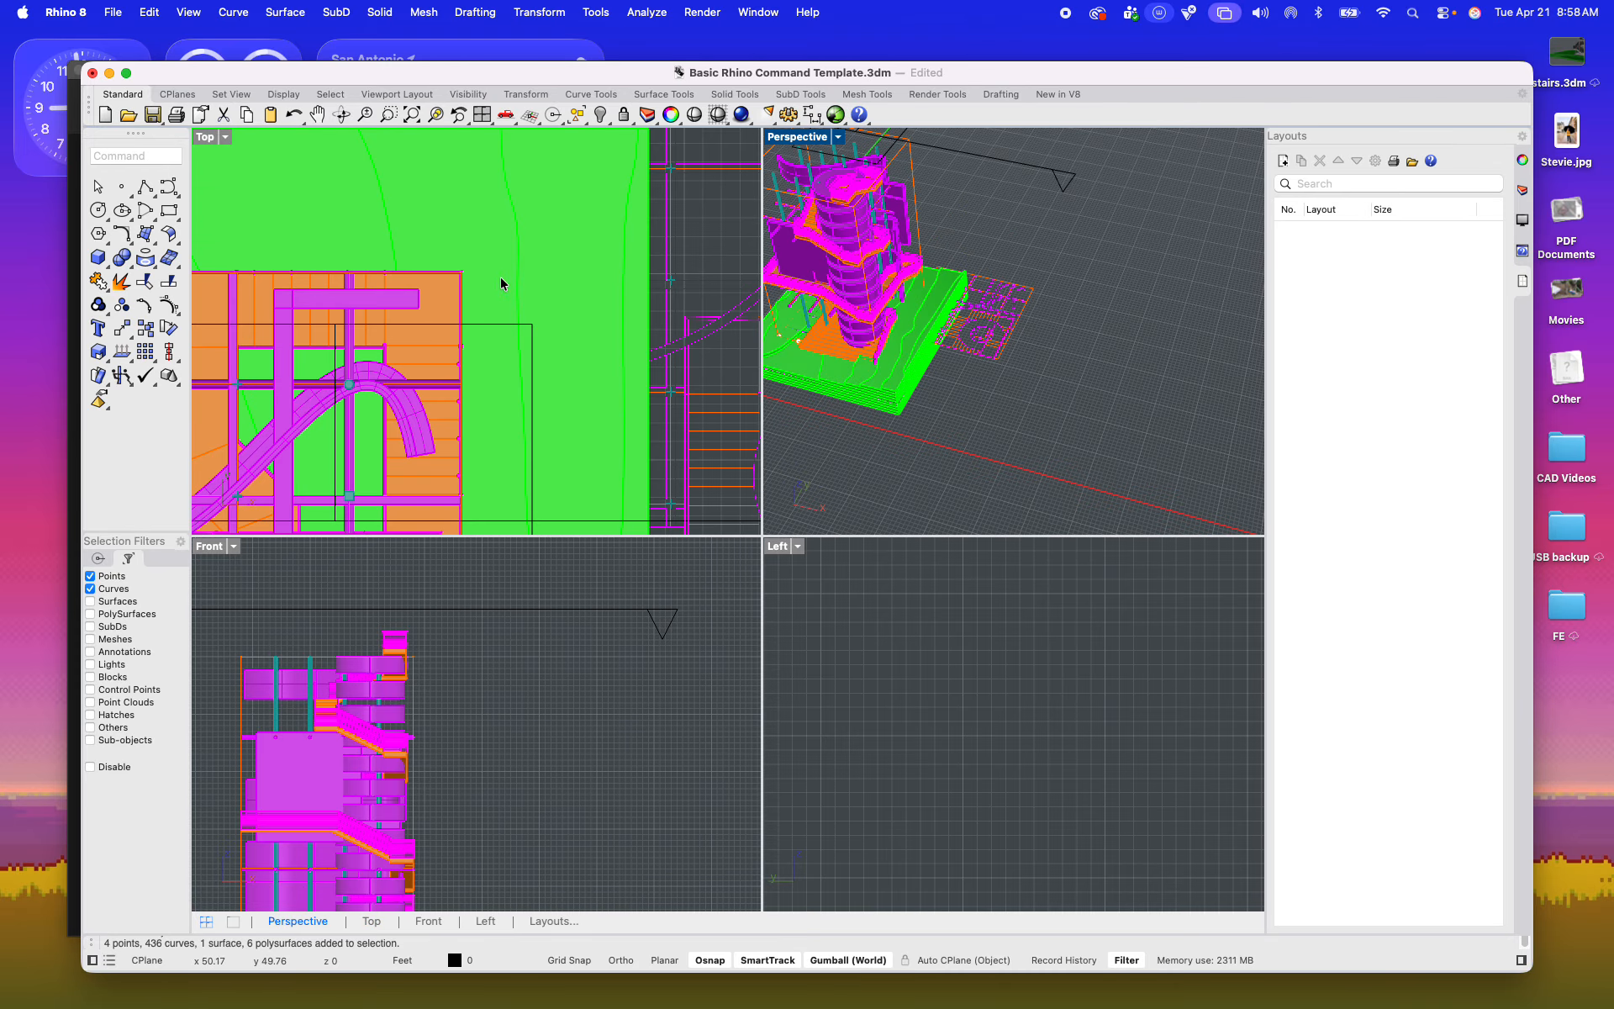
# Step: Move the new Make2D plan linework from beside the model into the empty third sheet frame
pyautogui.moveTo(496, 294); pyautogui.dragTo(424, 321, button='right')
pyautogui.moveTo(399, 221)
pyautogui.mouseDown()
pyautogui.moveTo(641, 439)
pyautogui.moveTo(571, 461)
pyautogui.moveTo(593, 449)
pyautogui.moveTo(586, 534)
pyautogui.moveTo(535, 487)
pyautogui.moveTo(558, 481)
pyautogui.moveTo(547, 451)
pyautogui.mouseUp()
pyautogui.scroll(-20, 589, 449)
pyautogui.scroll(20, 547, 496)
pyautogui.click(685, 450)
pyautogui.scroll(-6, 685, 450)
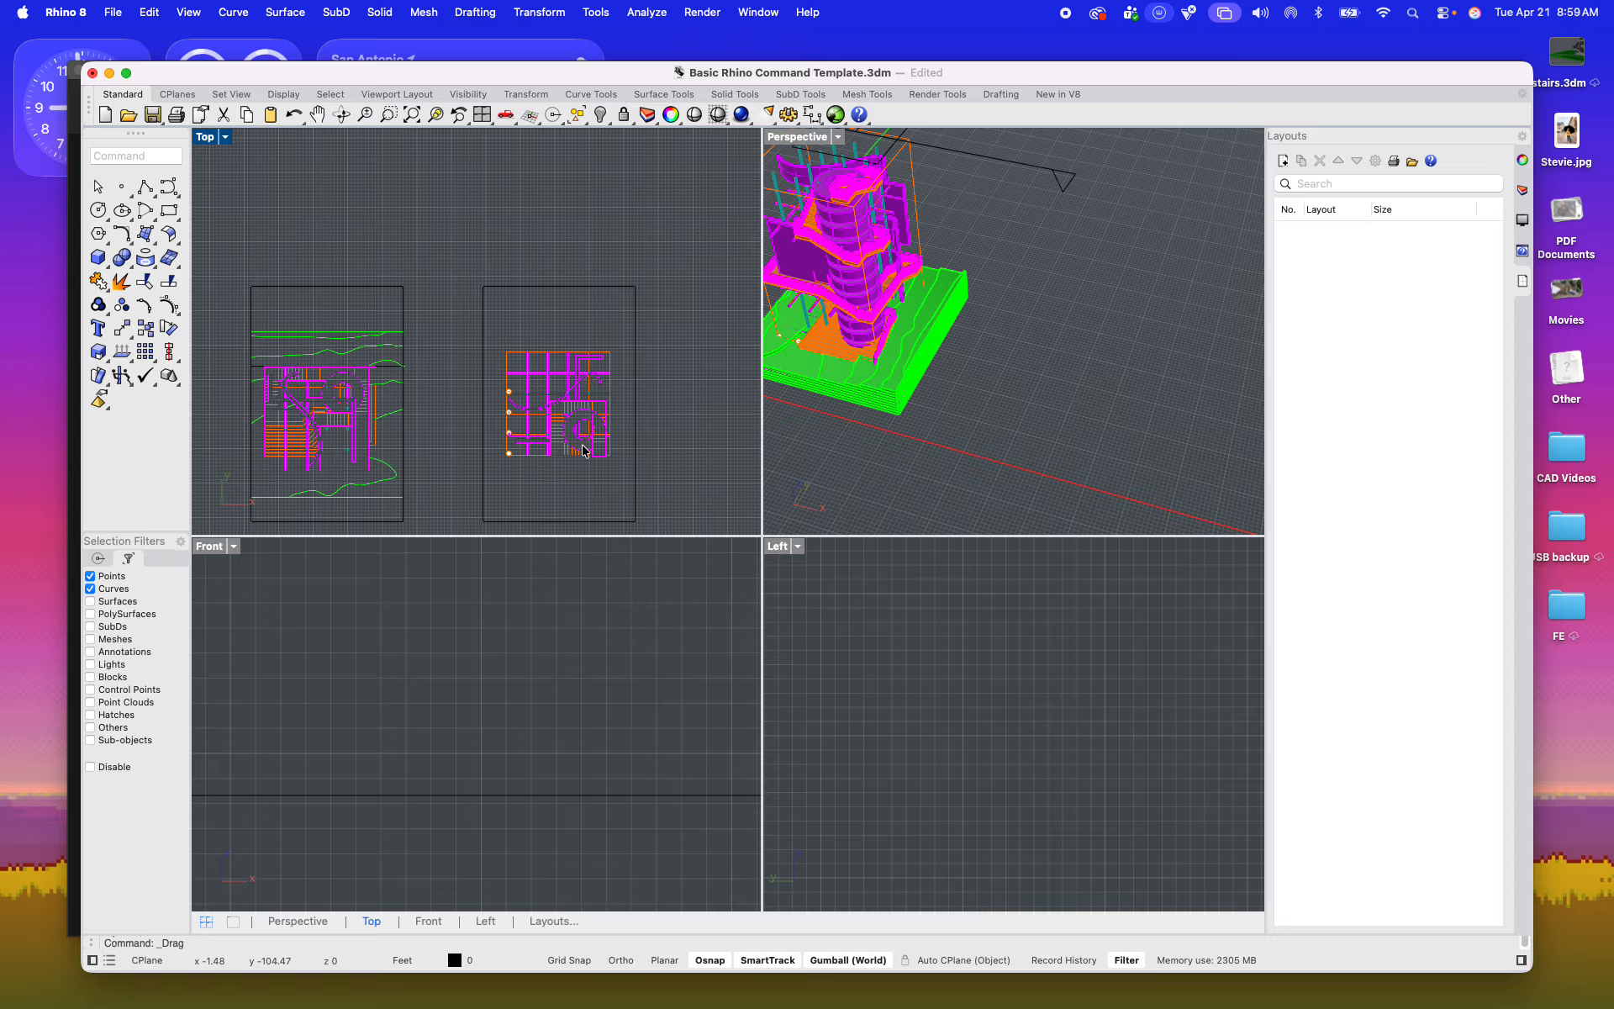
# Step: Delete the two outline lines meeting at the upper-left corner of the new plan in the third frame
pyautogui.scroll(12, 570, 427)
pyautogui.scroll(-7, 427, 375)
pyautogui.scroll(10, 381, 310)
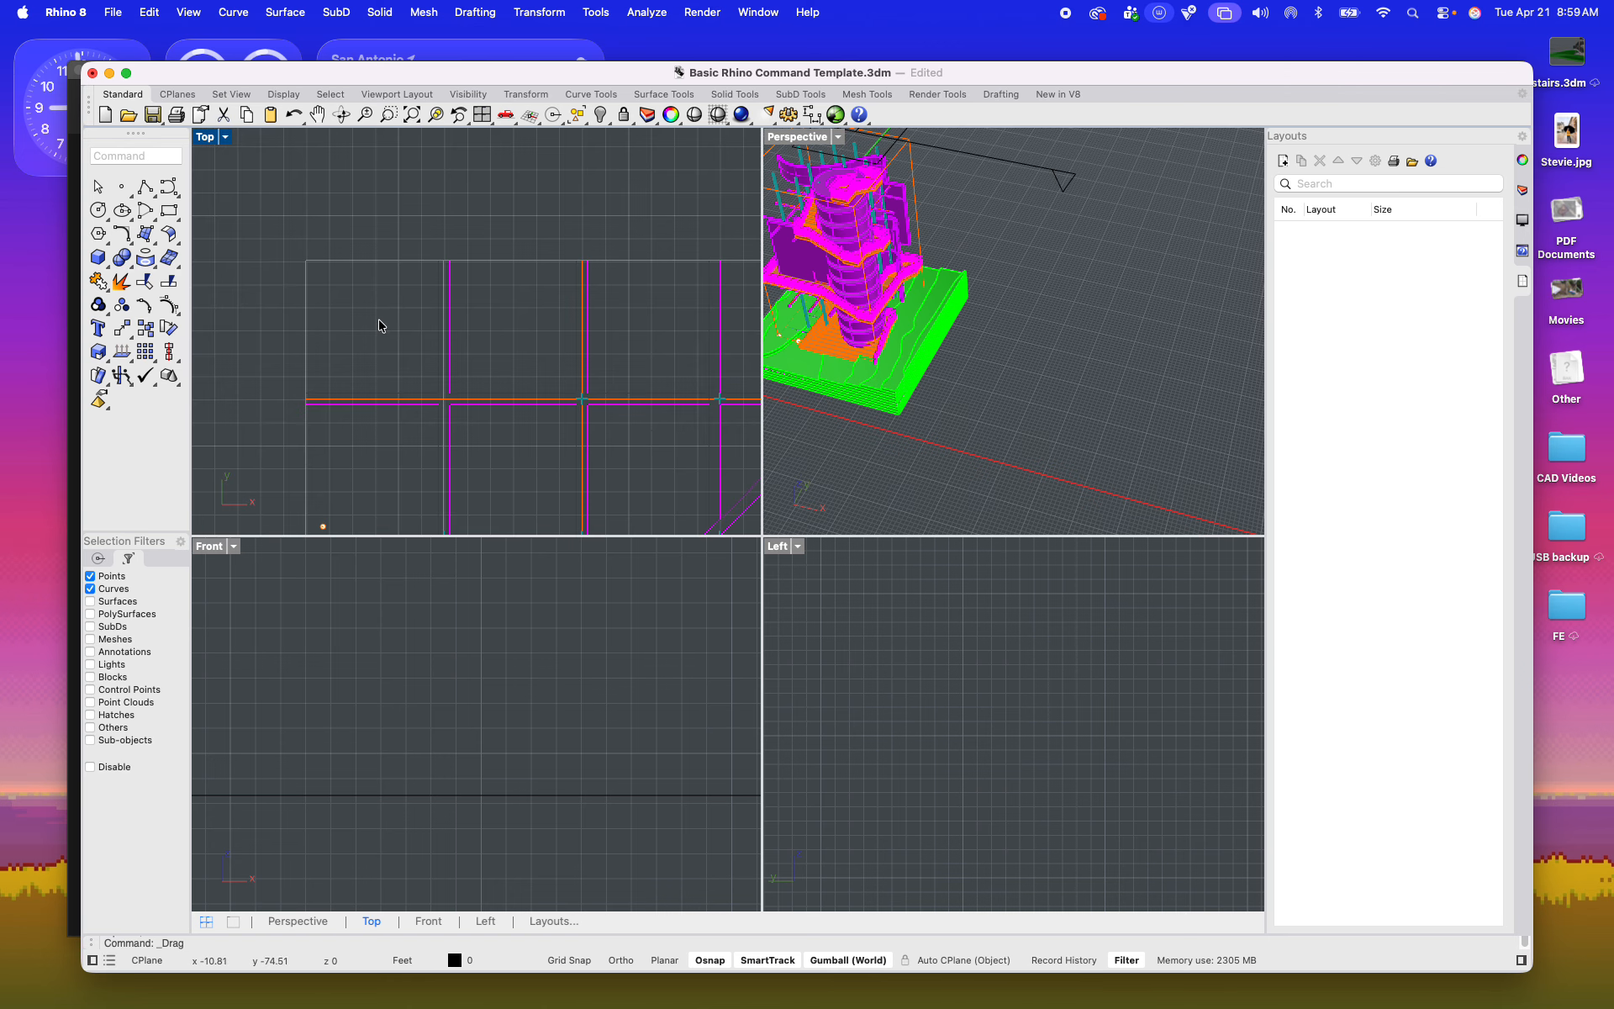
pyautogui.moveTo(377, 322); pyautogui.dragTo(284, 236)
pyautogui.press('Delete')
pyautogui.scroll(-5, 414, 269)
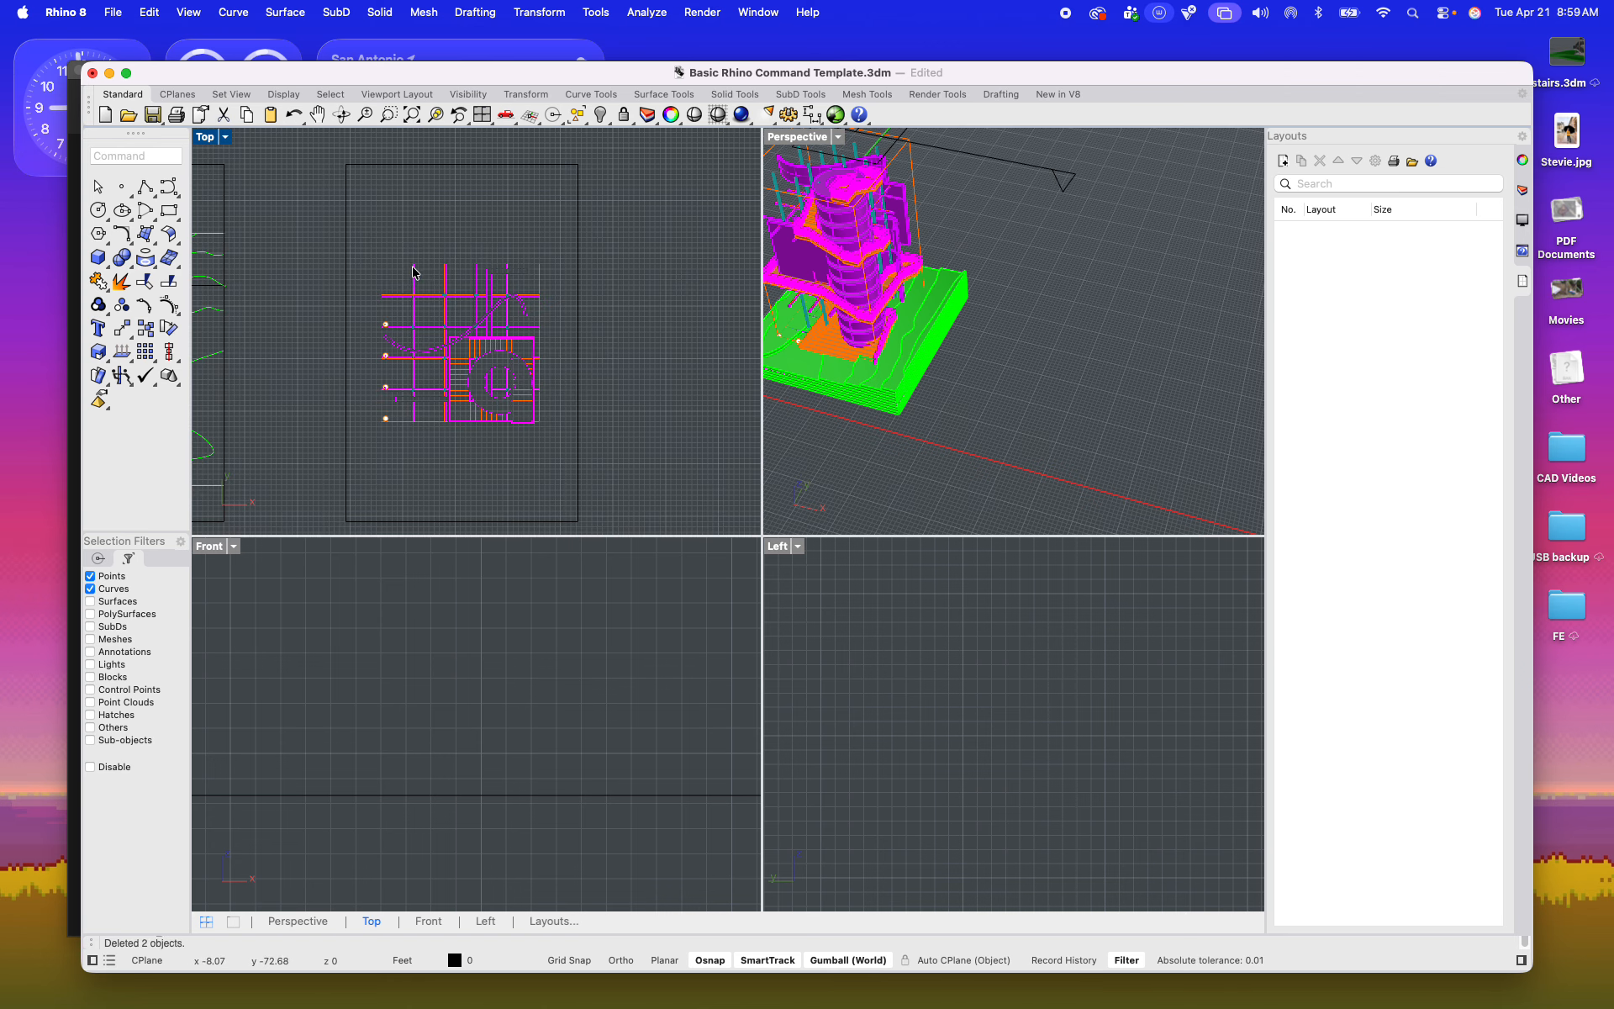
# Step: Delete the horizontal beam lines and orange reference lines crossing at the plan's left beam intersection, and enlarge the Top view
pyautogui.scroll(4, 391, 357)
pyautogui.scroll(8, 395, 353)
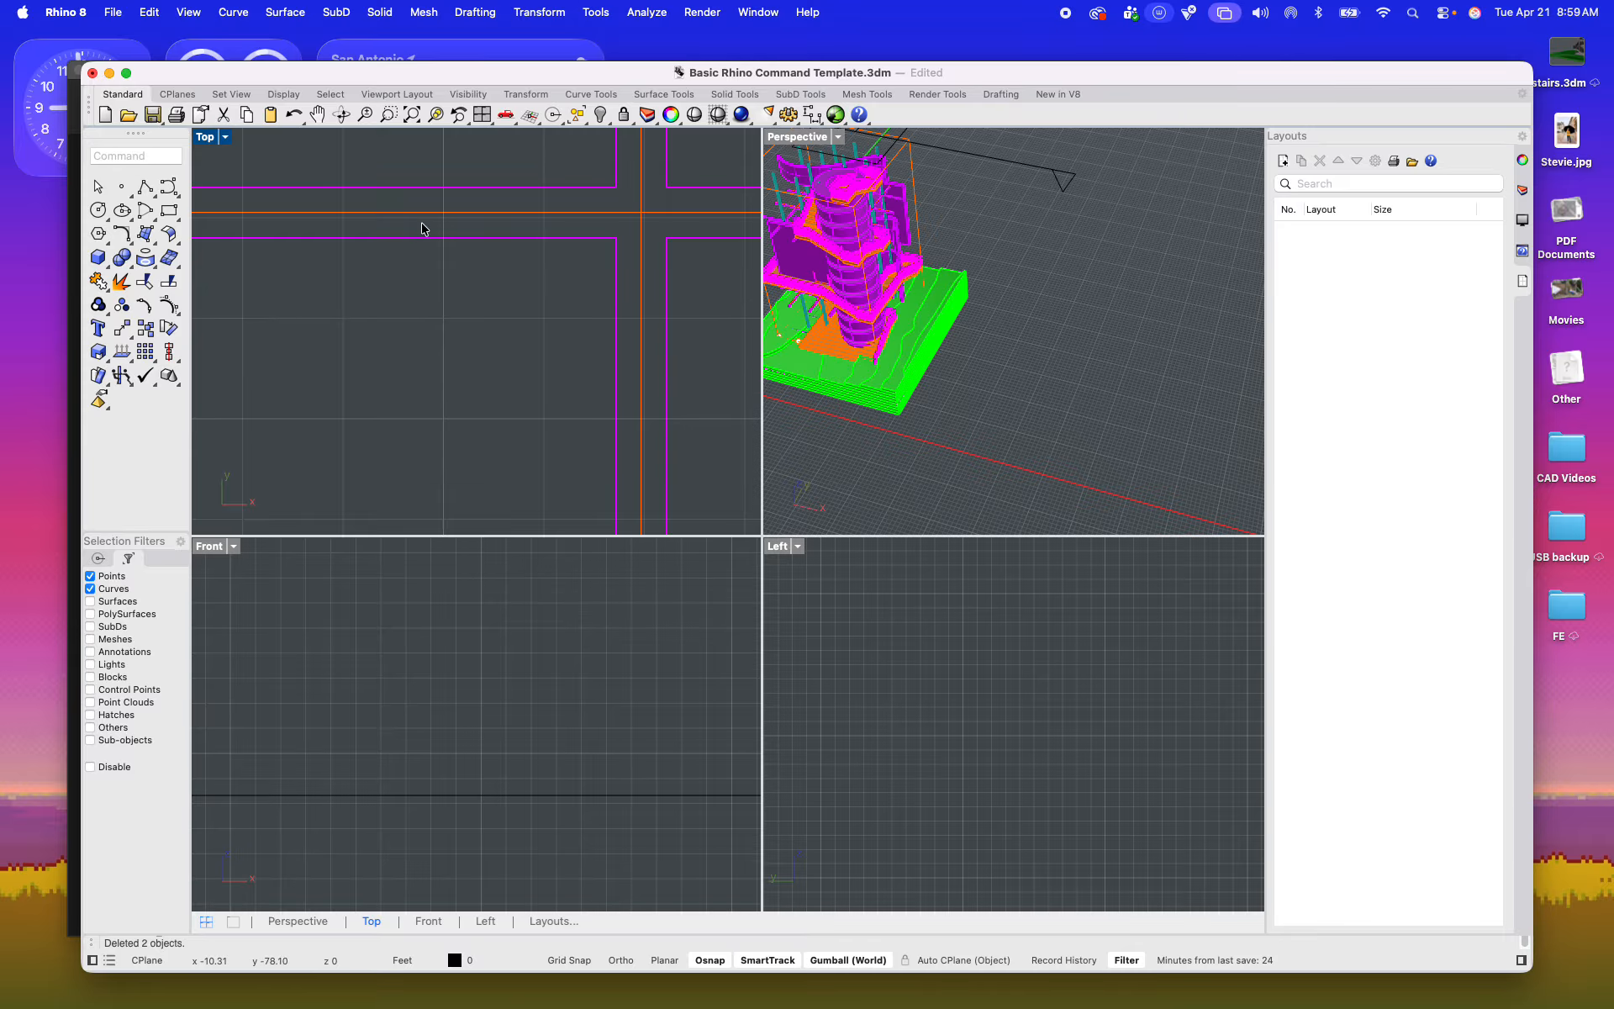
pyautogui.scroll(6, 489, 332)
pyautogui.scroll(-5, 489, 332)
pyautogui.moveTo(573, 342); pyautogui.dragTo(468, 252)
pyautogui.press('Delete')
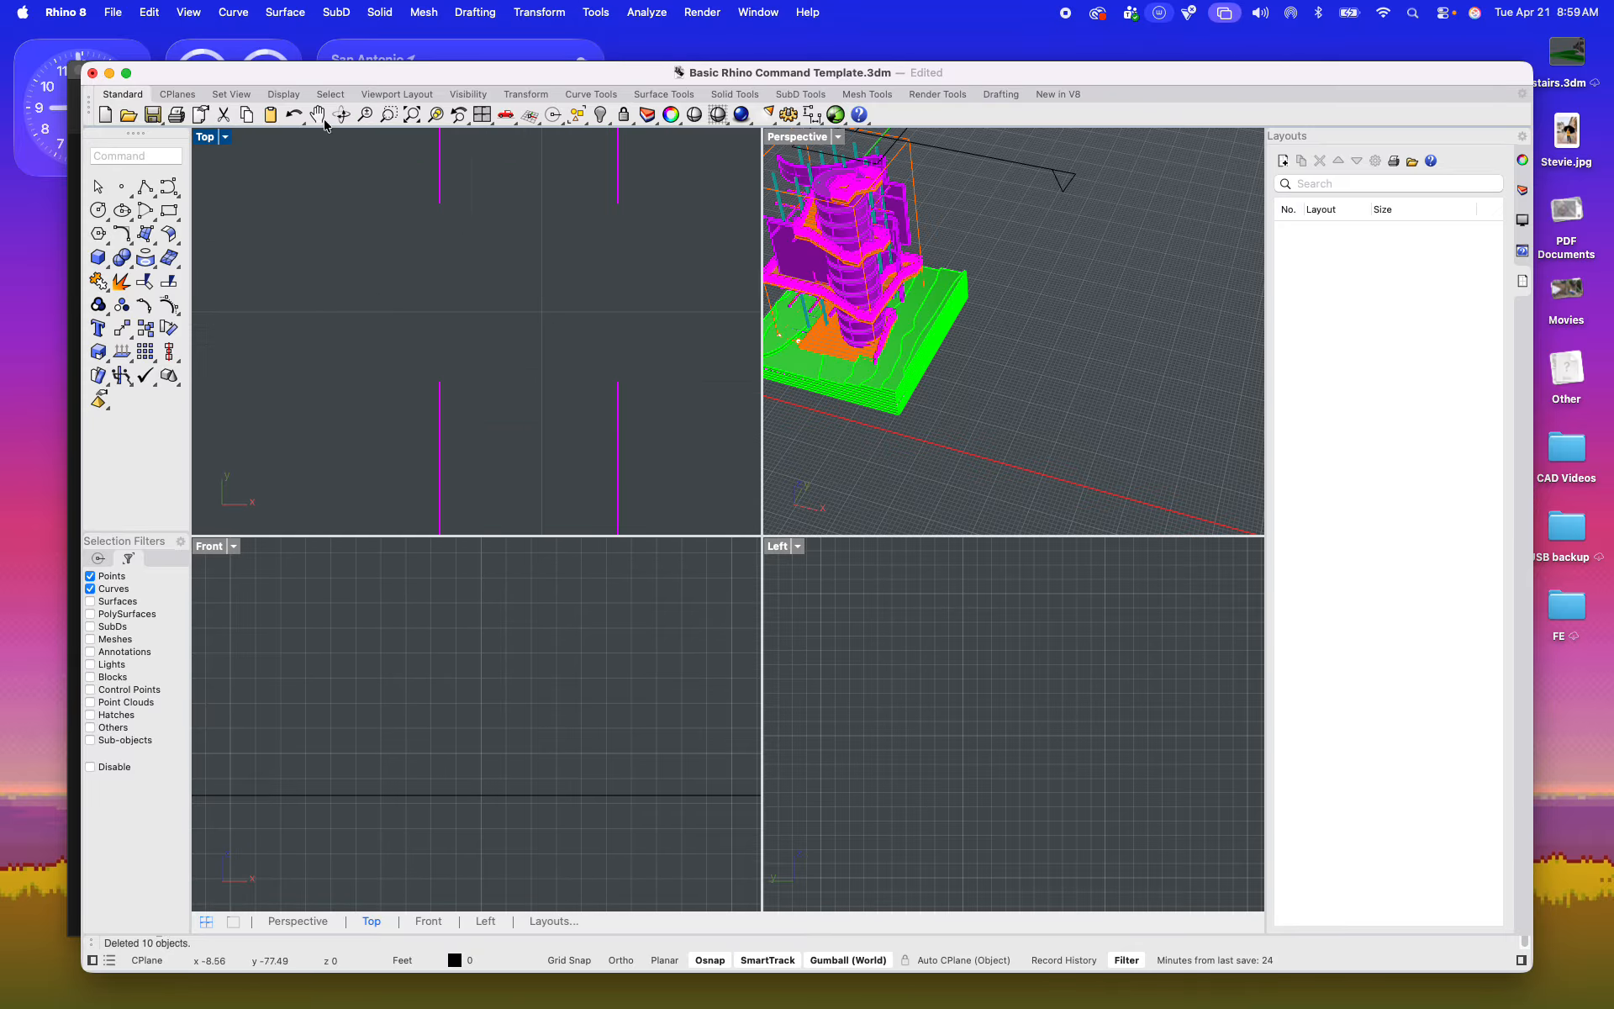
pyautogui.doubleClick(206, 137)
pyautogui.scroll(-6, 523, 351)
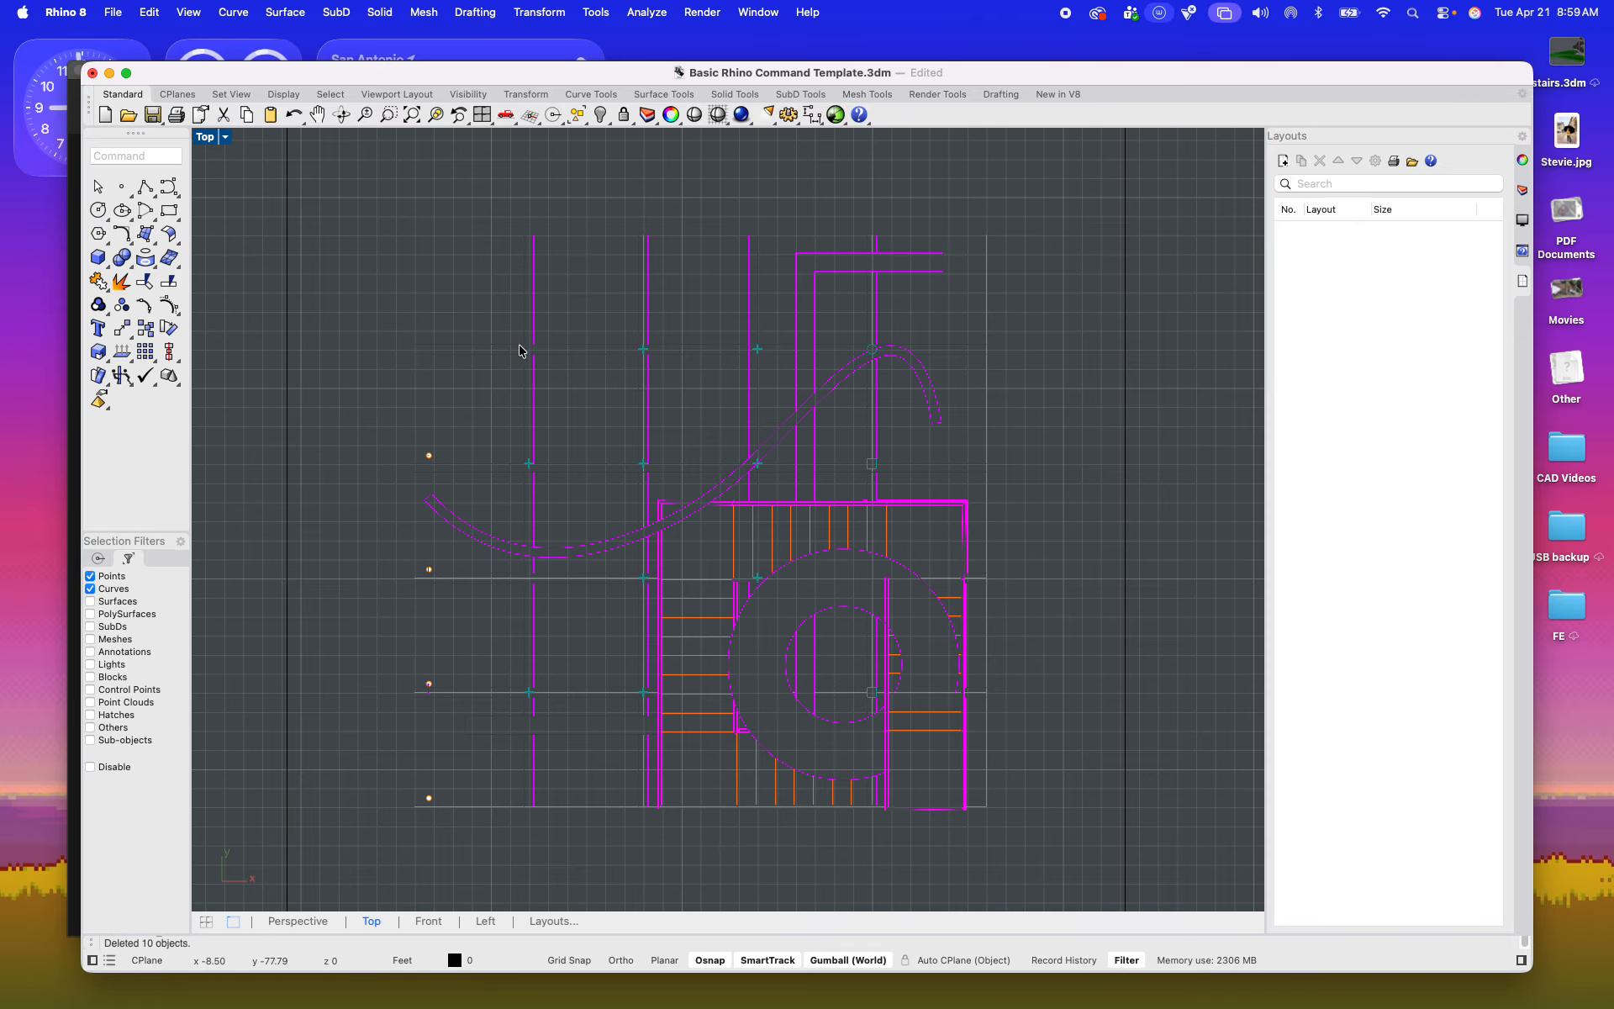
# Step: Review the Make2D plans across the sheet frames, and enlarge the Perspective view to show the whole tower
pyautogui.moveTo(520, 358); pyautogui.dragTo(774, 402, button='right')
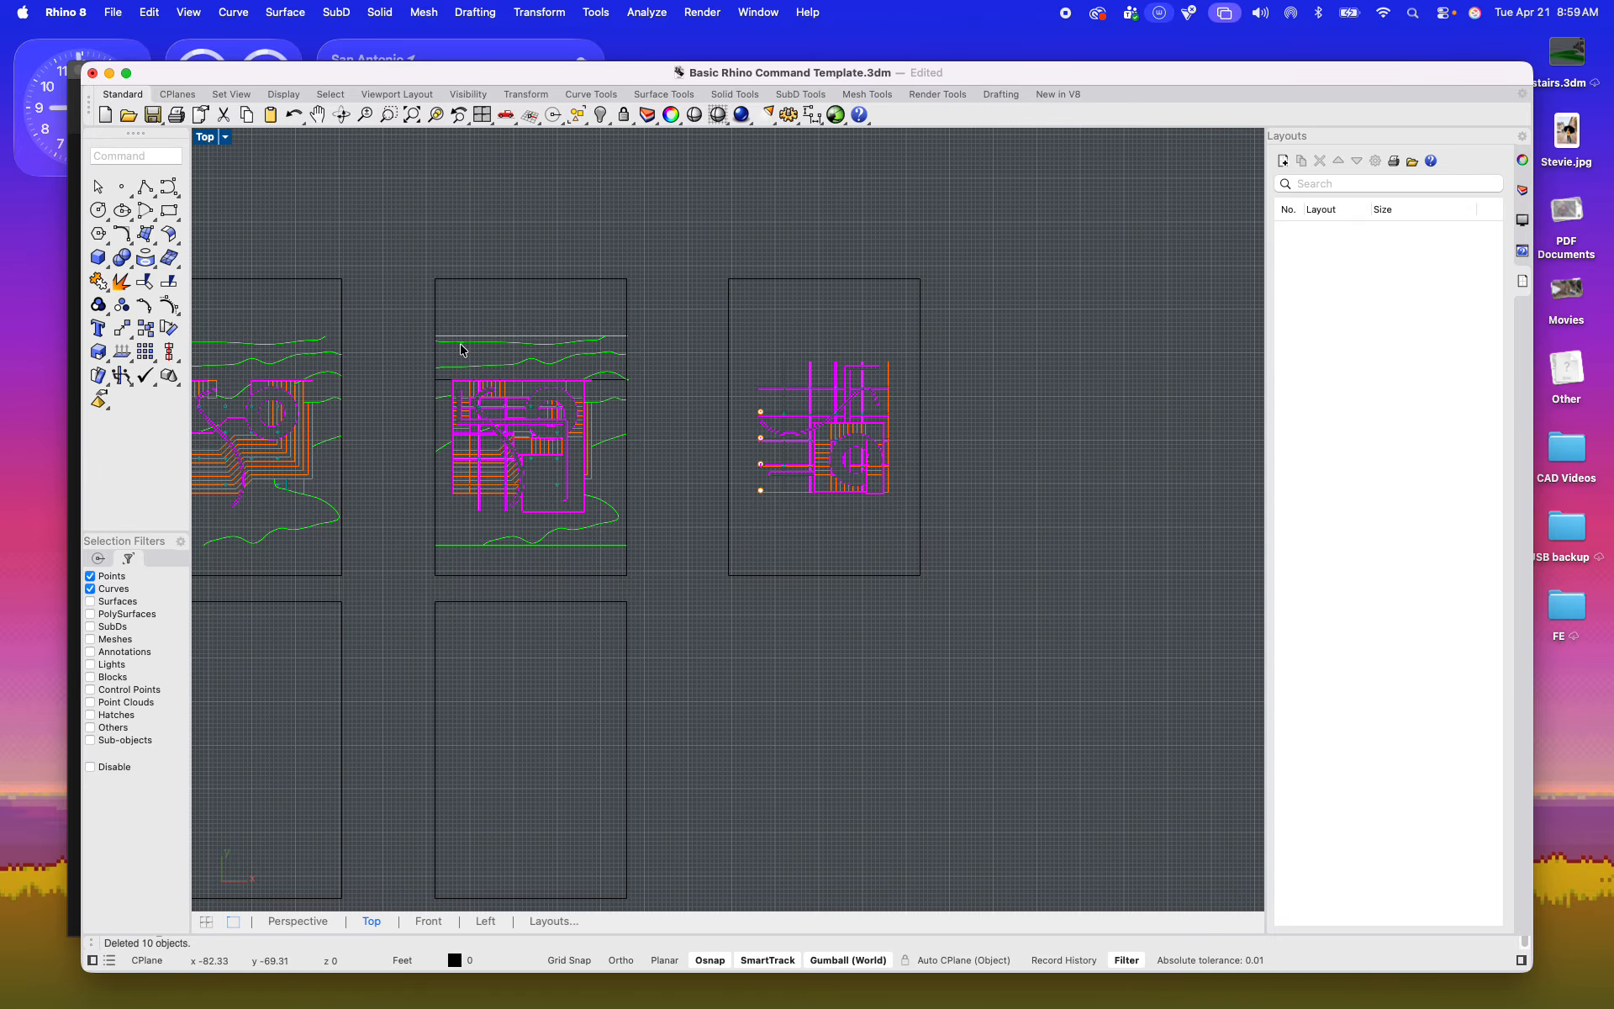
pyautogui.scroll(-3, 446, 360)
pyautogui.scroll(5, 486, 361)
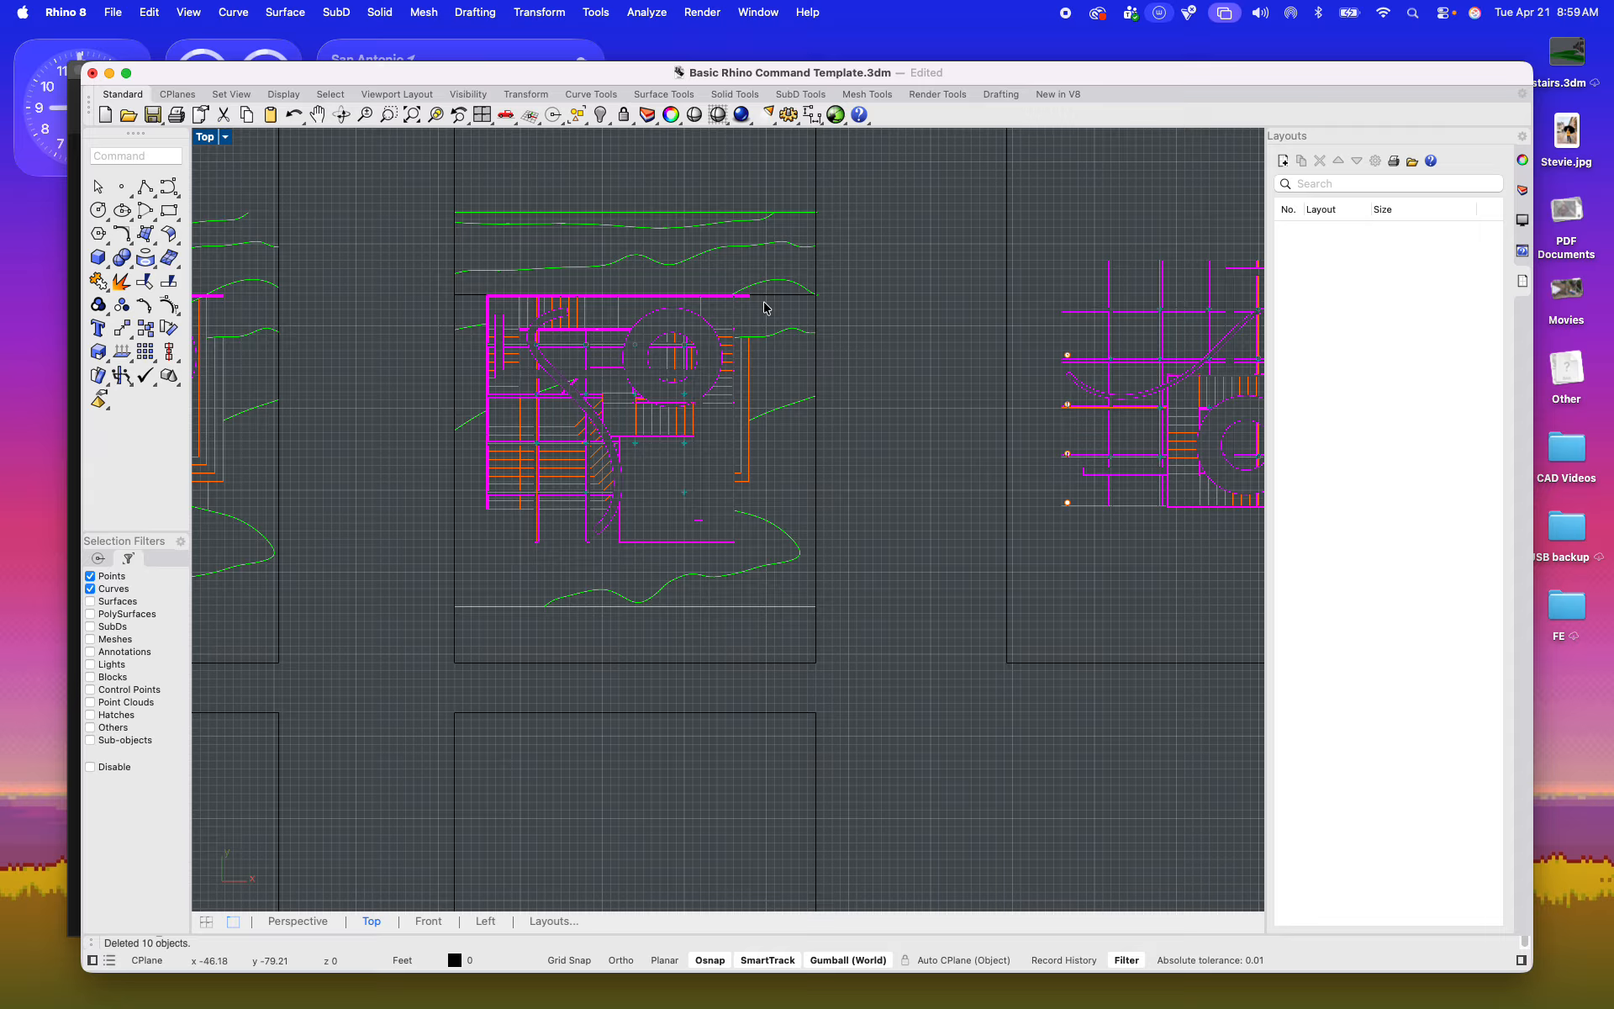
pyautogui.scroll(-10, 798, 460)
pyautogui.scroll(5, 756, 664)
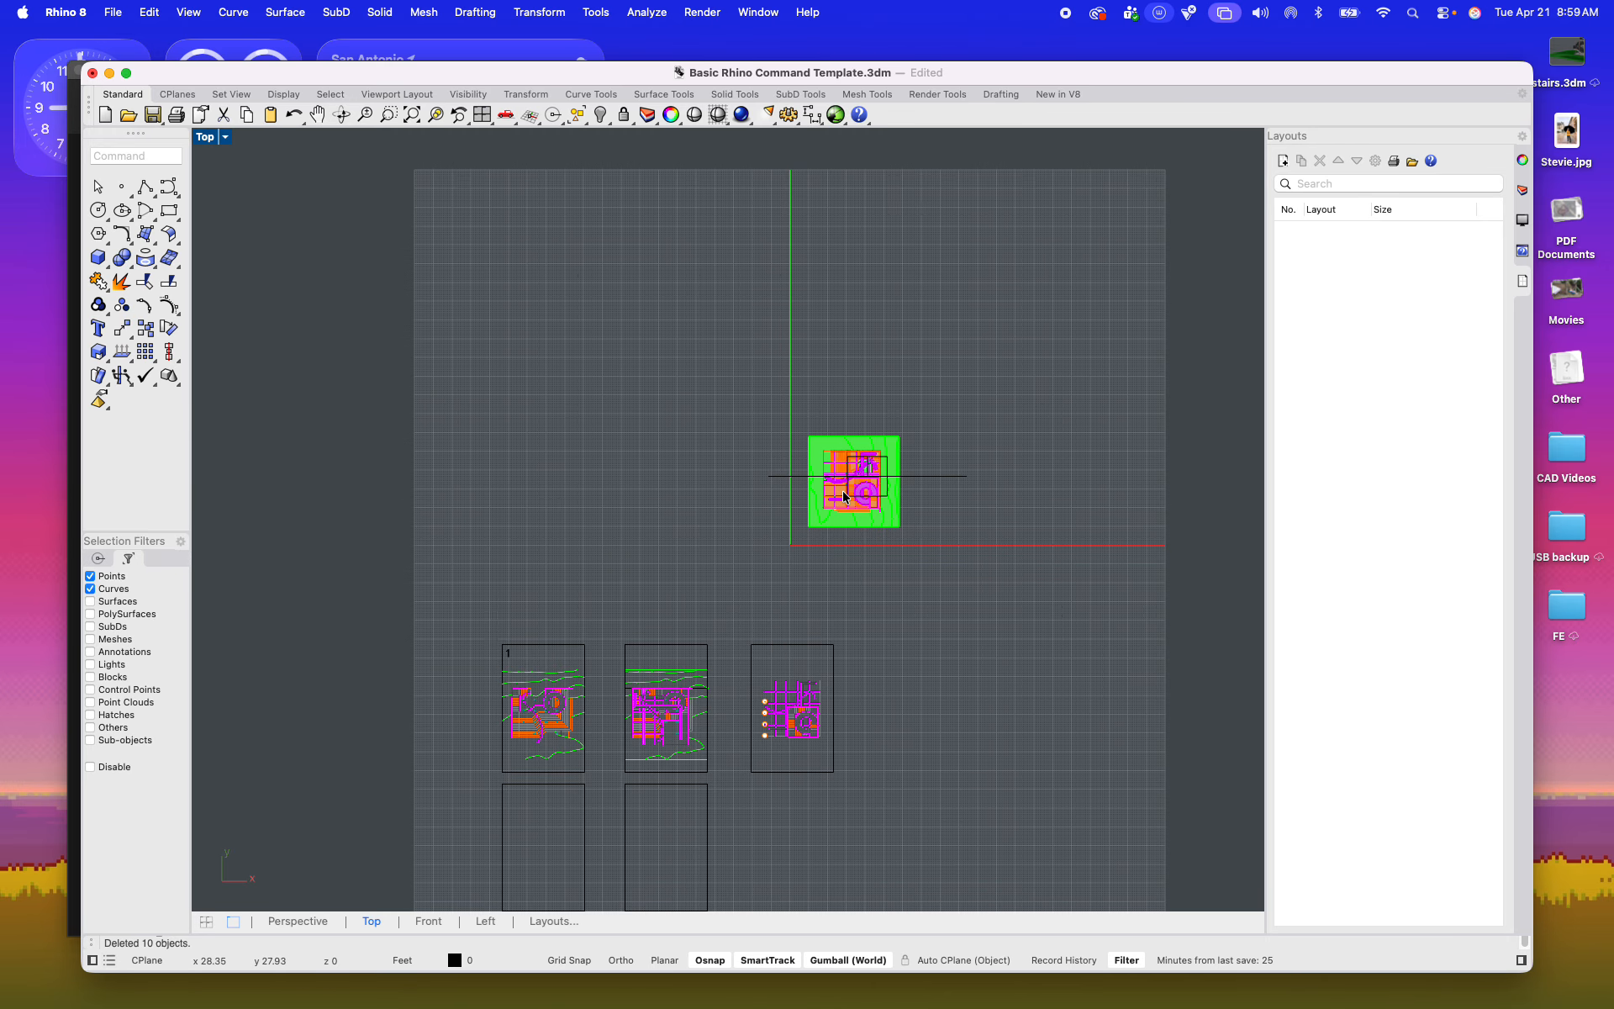
pyautogui.doubleClick(210, 140)
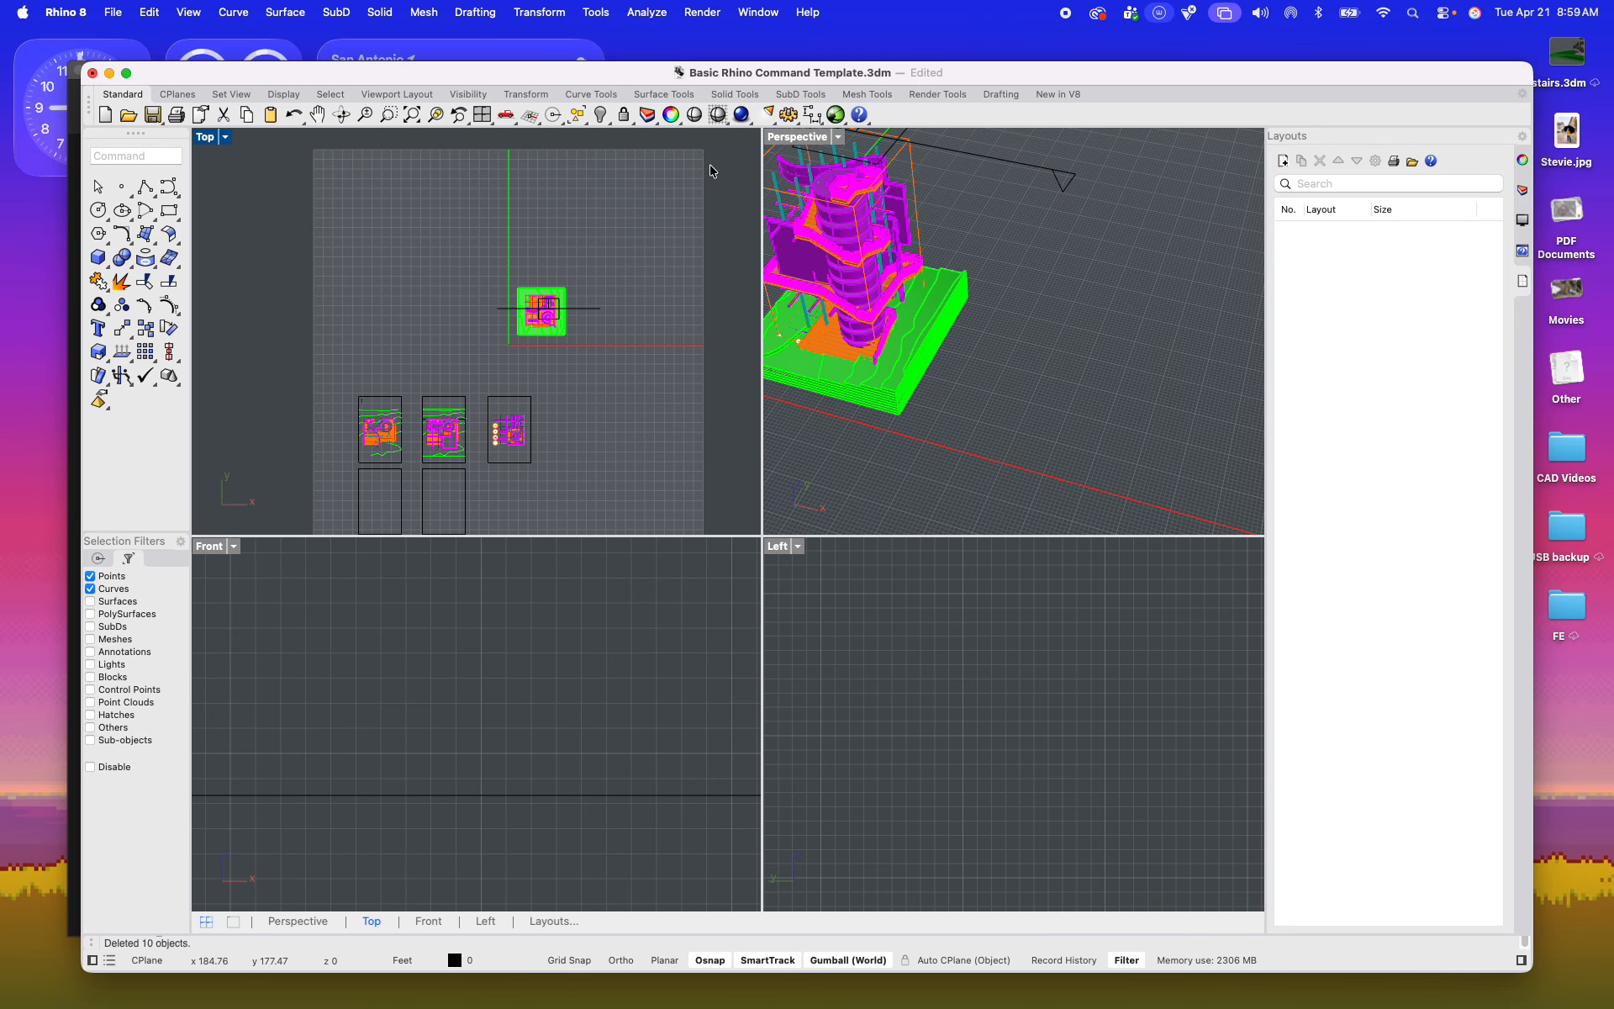
pyautogui.doubleClick(814, 136)
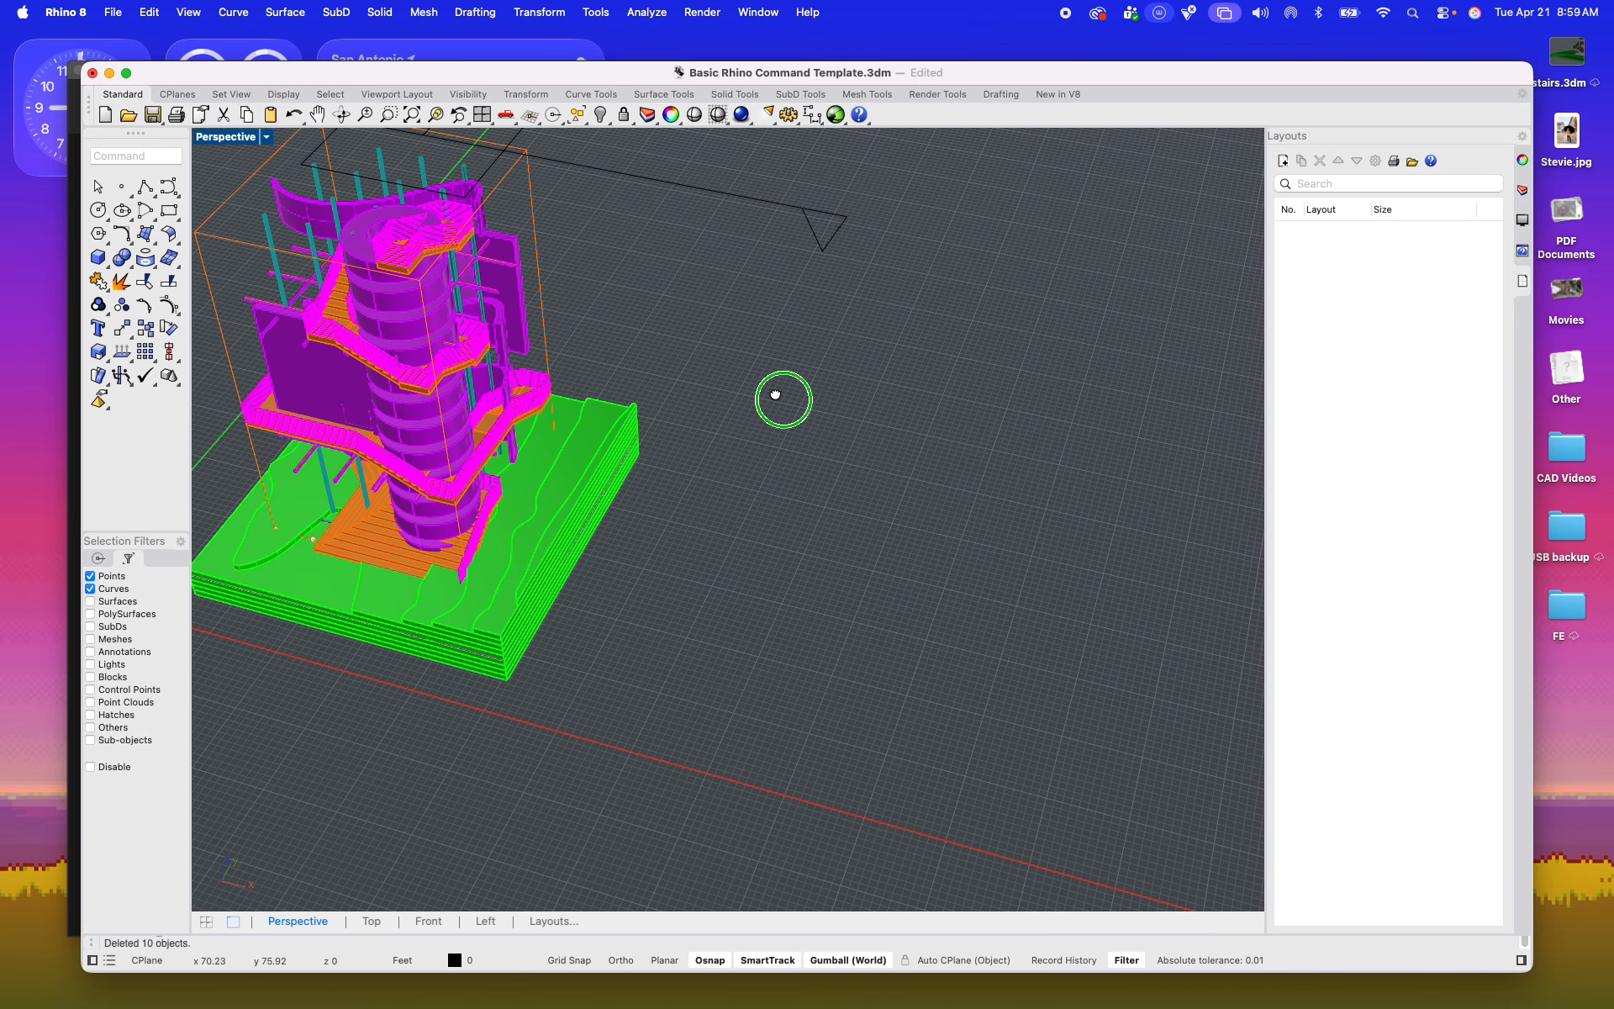
pyautogui.moveTo(782, 396); pyautogui.dragTo(875, 458, button='right')
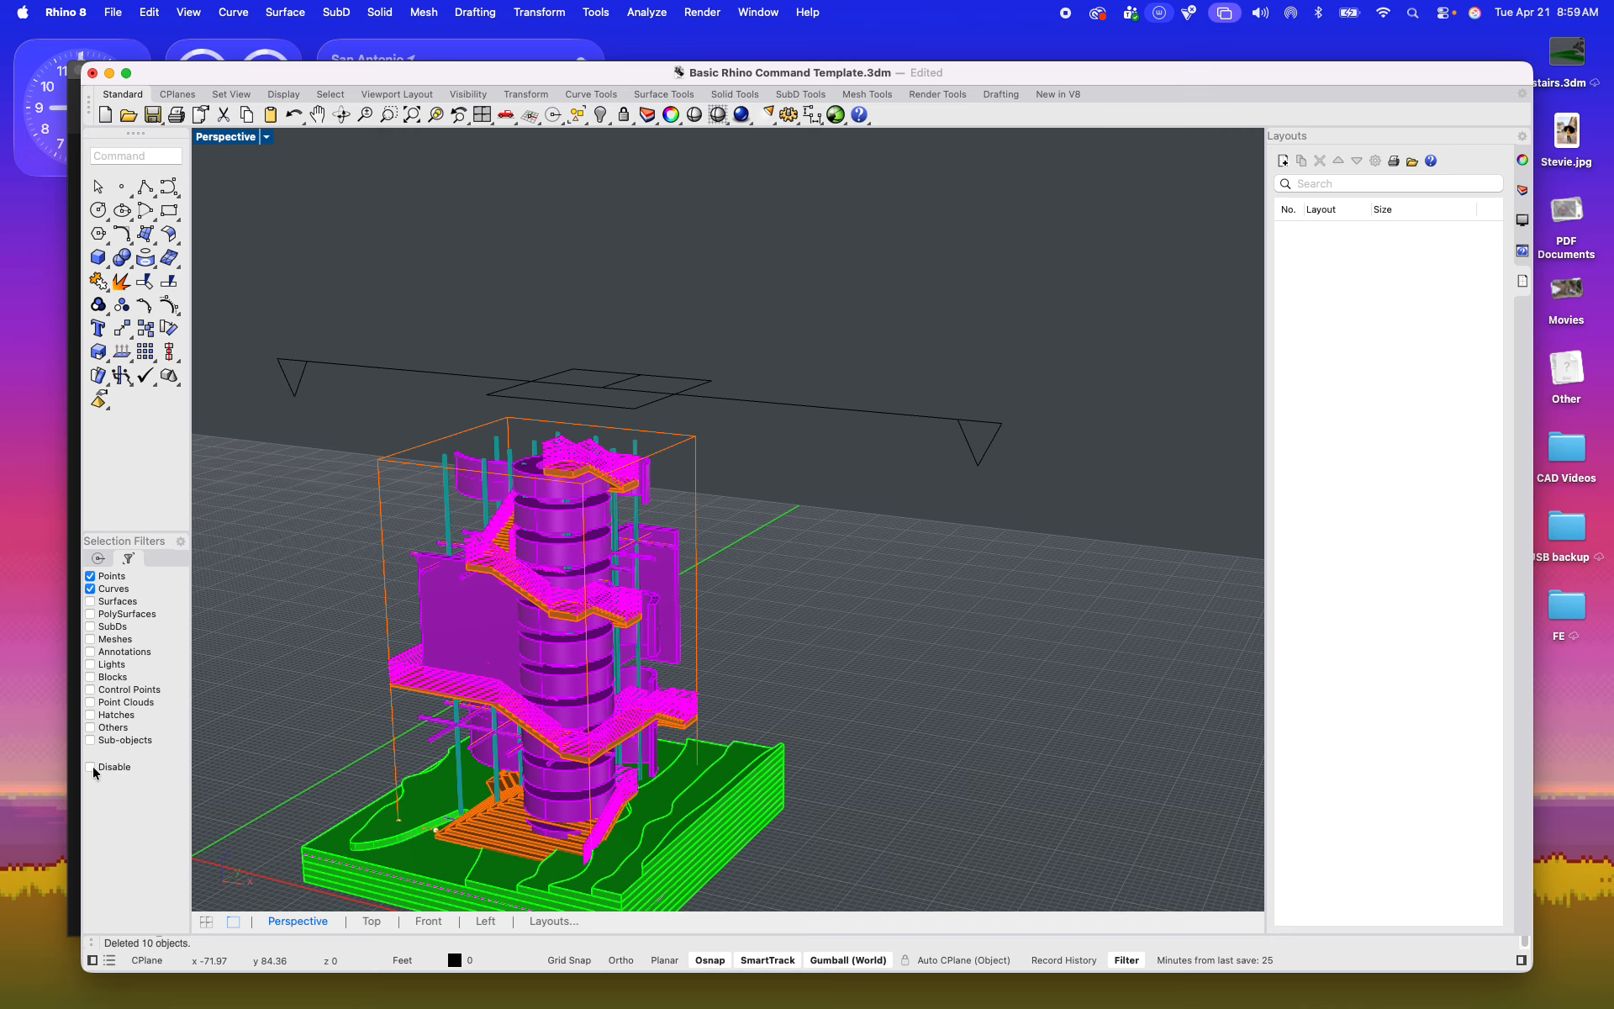
# Step: Turn off the selection filter, select the vertical clipping plane, and shift it along its normal through the tower
pyautogui.click(97, 557)
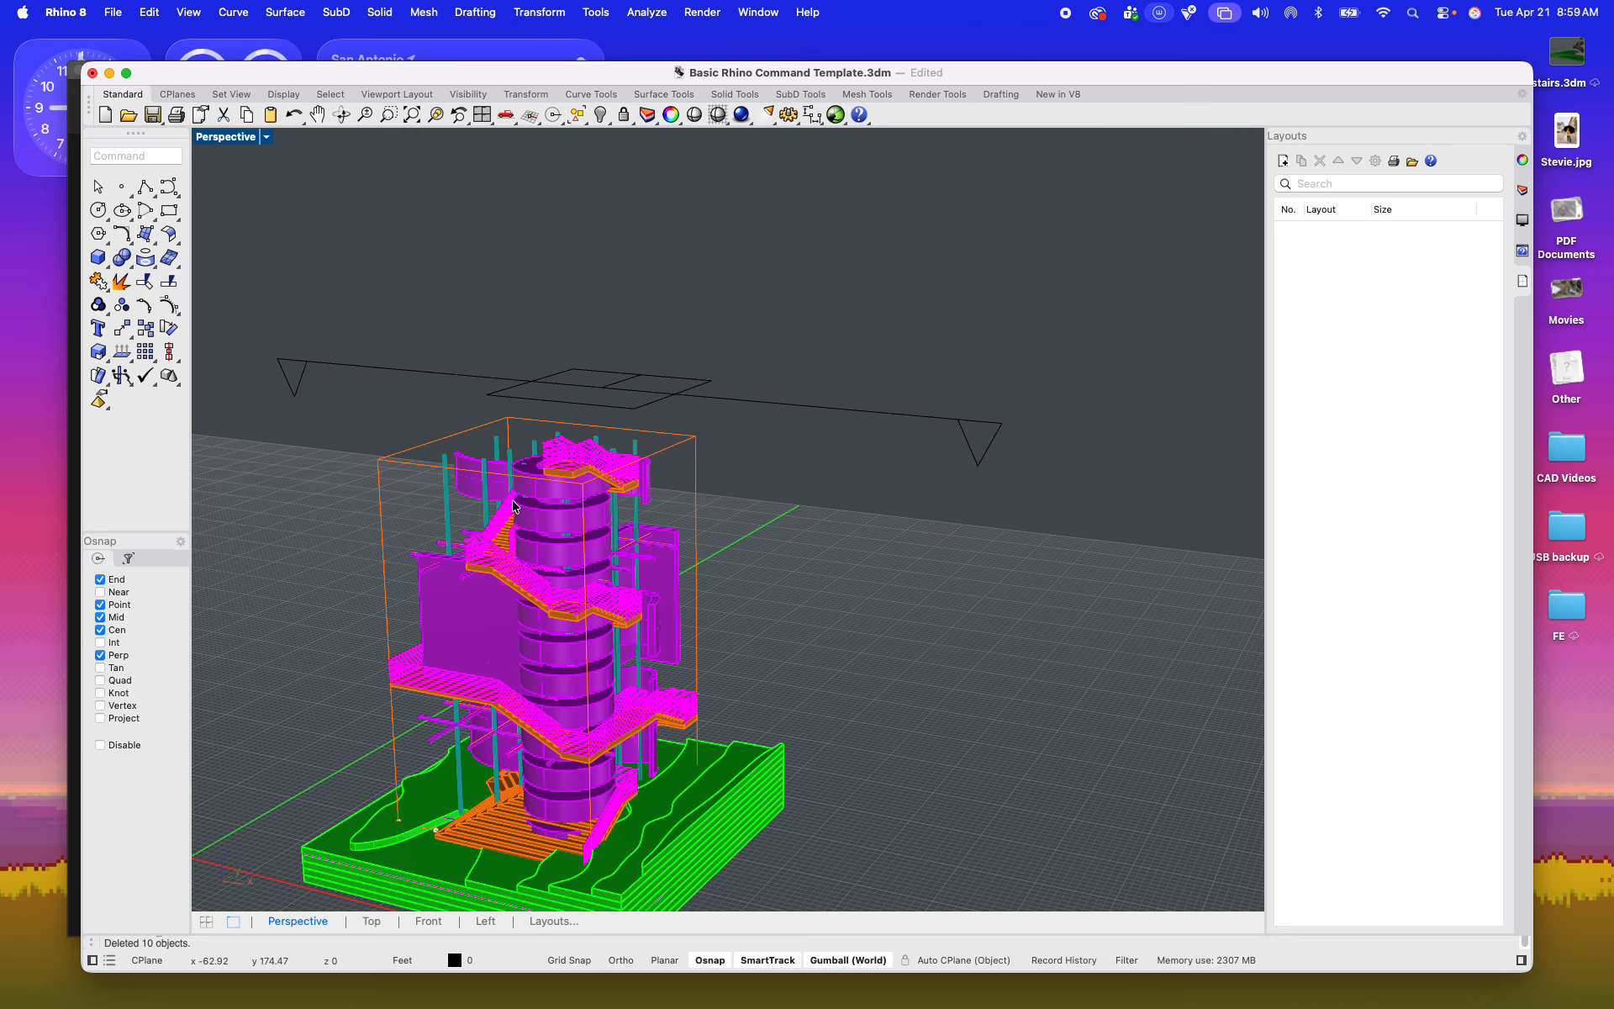
pyautogui.click(512, 383)
pyautogui.moveTo(600, 434)
pyautogui.mouseDown()
pyautogui.moveTo(619, 357)
pyautogui.moveTo(626, 430)
pyautogui.mouseUp()
pyautogui.moveTo(626, 425); pyautogui.dragTo(825, 353, button='right')
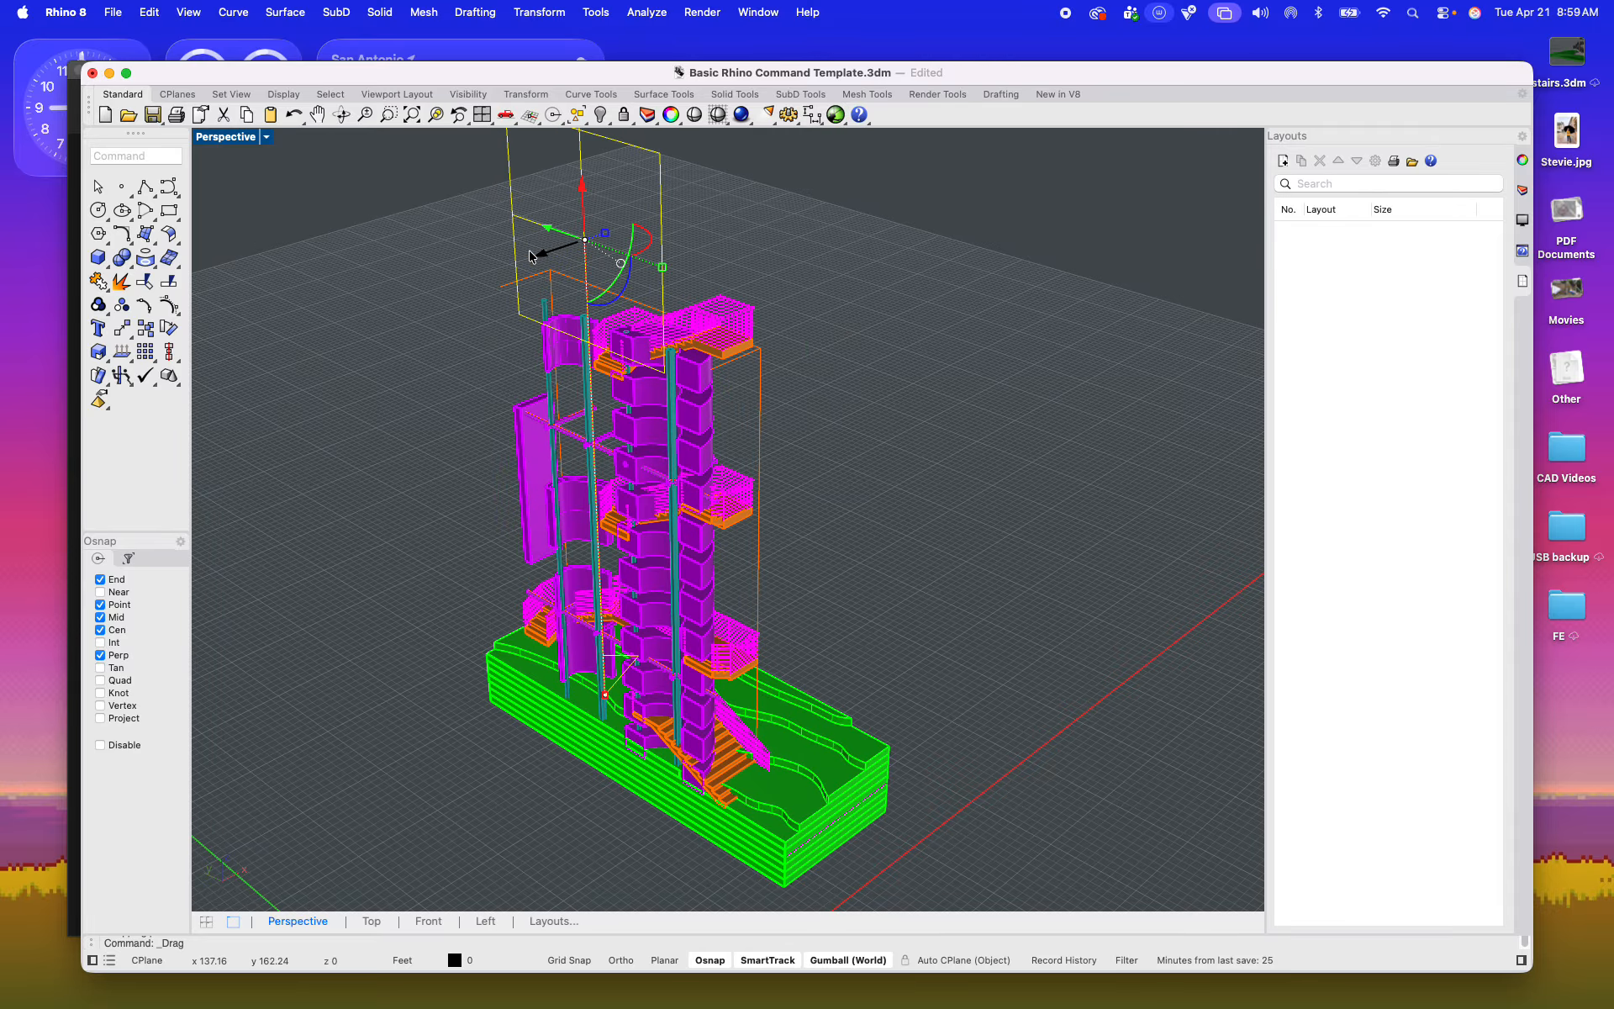
pyautogui.moveTo(538, 254); pyautogui.dragTo(525, 293)
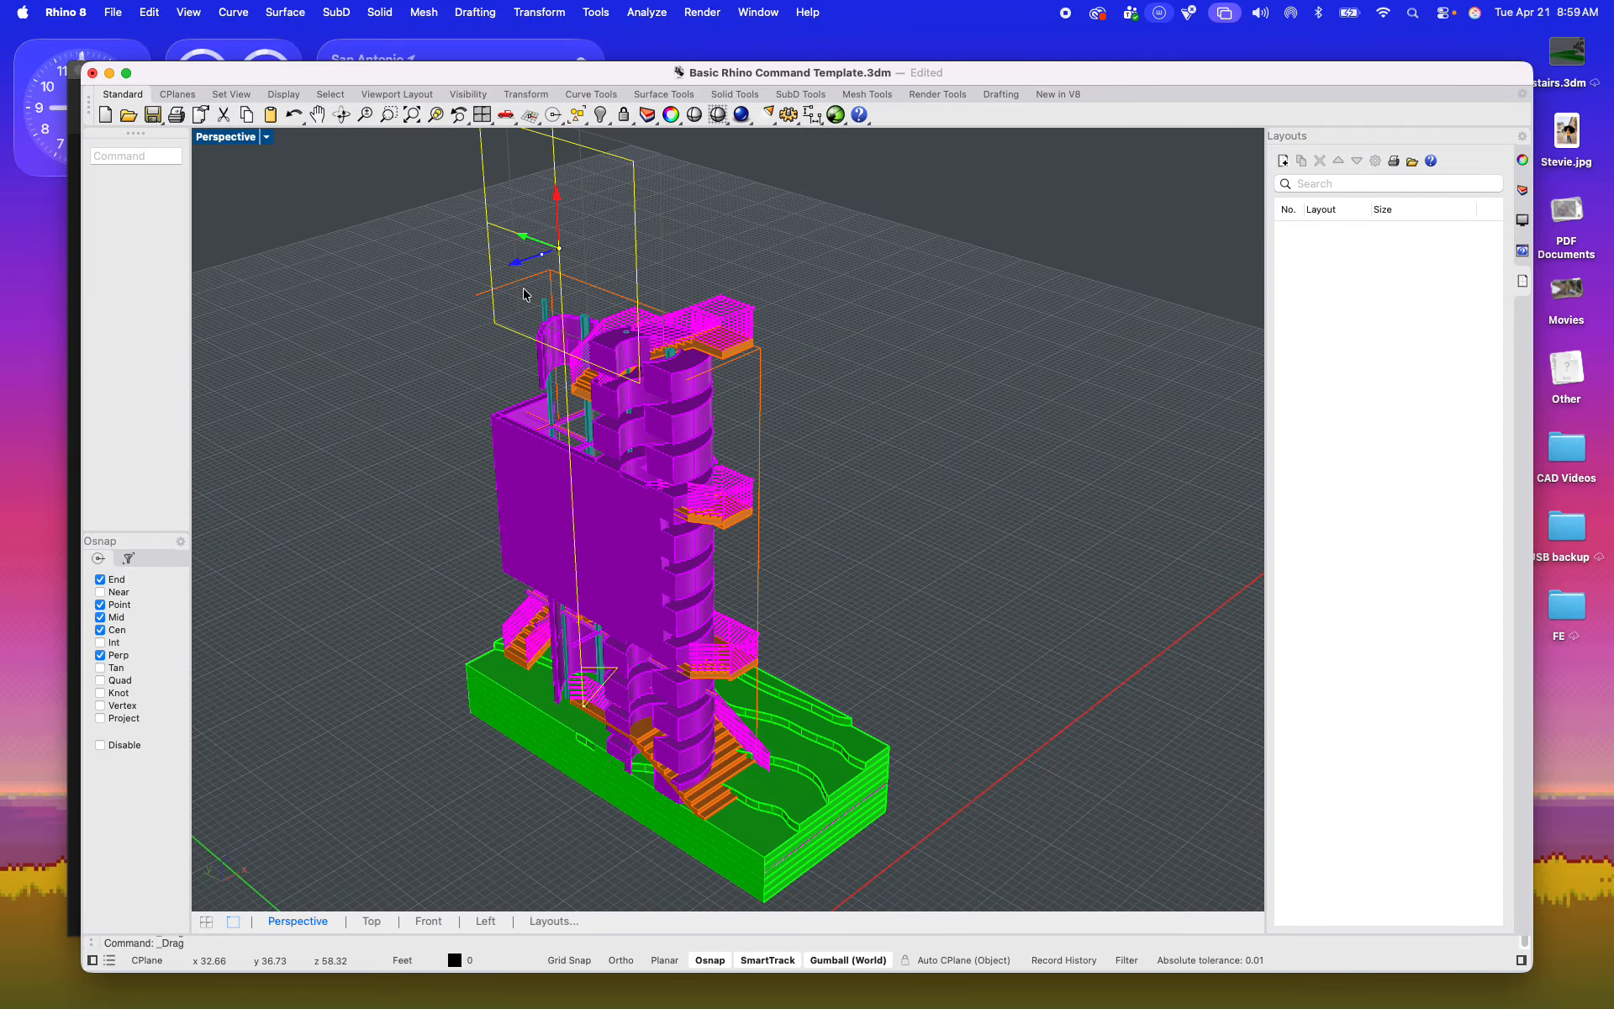
# Step: Move the vertical clipping plane farther outward so the section reveals the stair flights in front of the large wall
pyautogui.scroll(10, 614, 575)
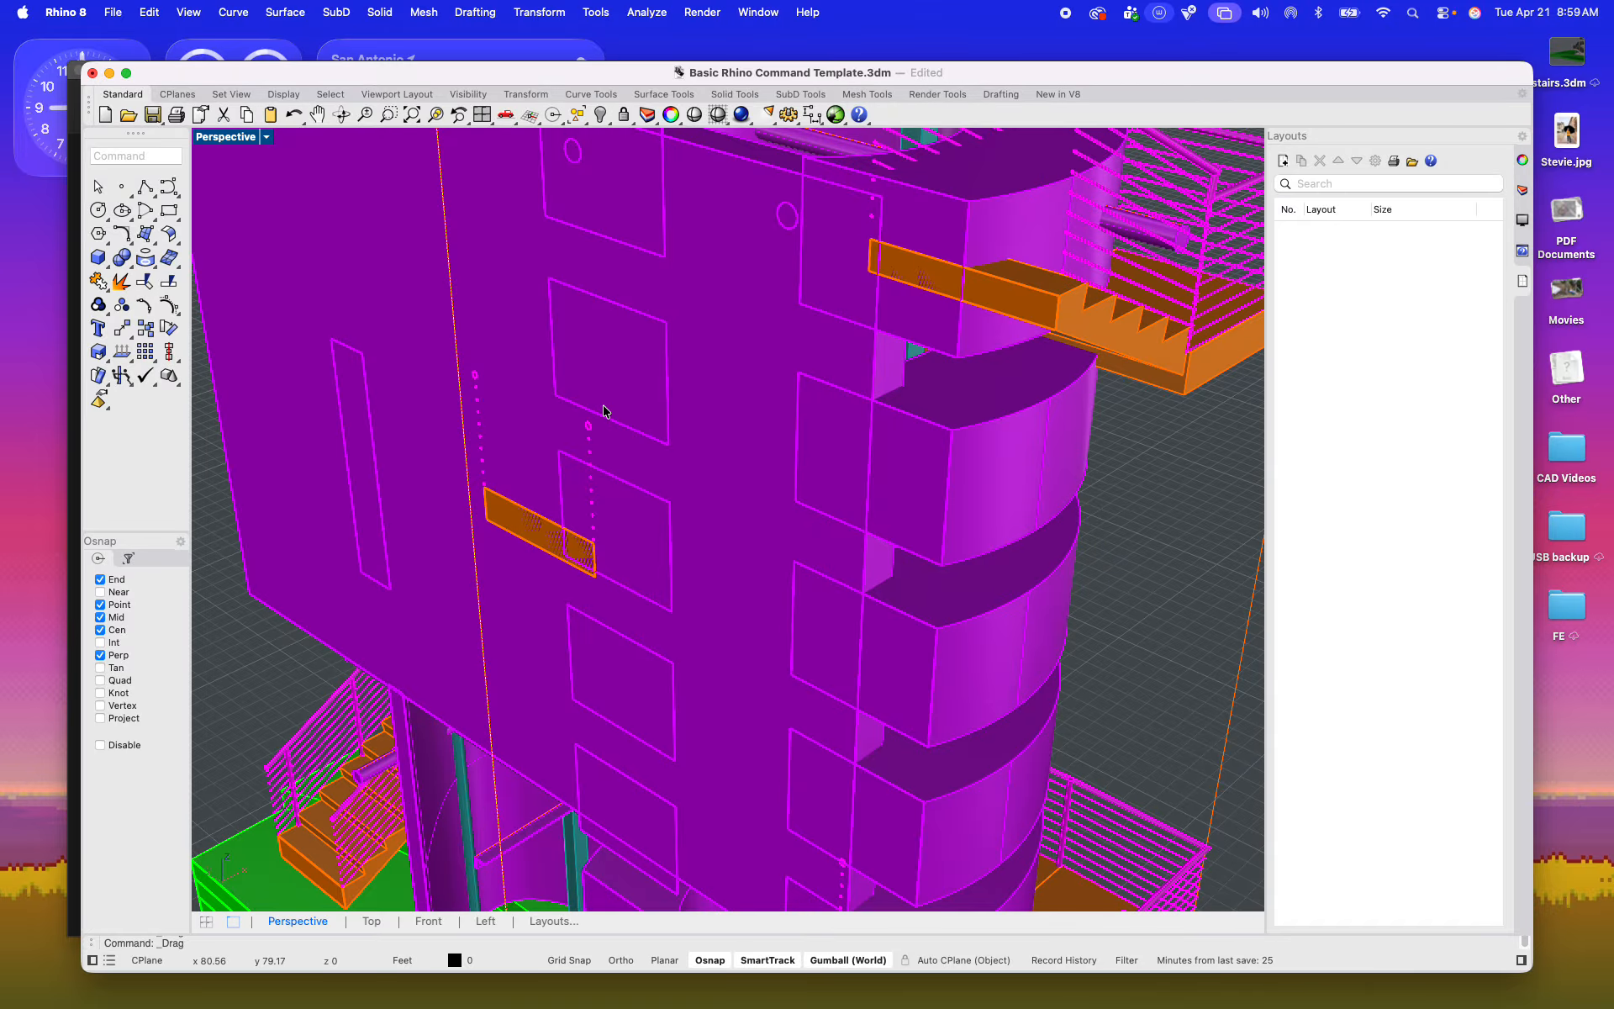
pyautogui.scroll(-8, 670, 443)
pyautogui.keyDown('shift'); pyautogui.moveTo(671, 444); pyautogui.dragTo(706, 521, button='right'); pyautogui.keyUp('shift')
pyautogui.scroll(-3, 707, 522)
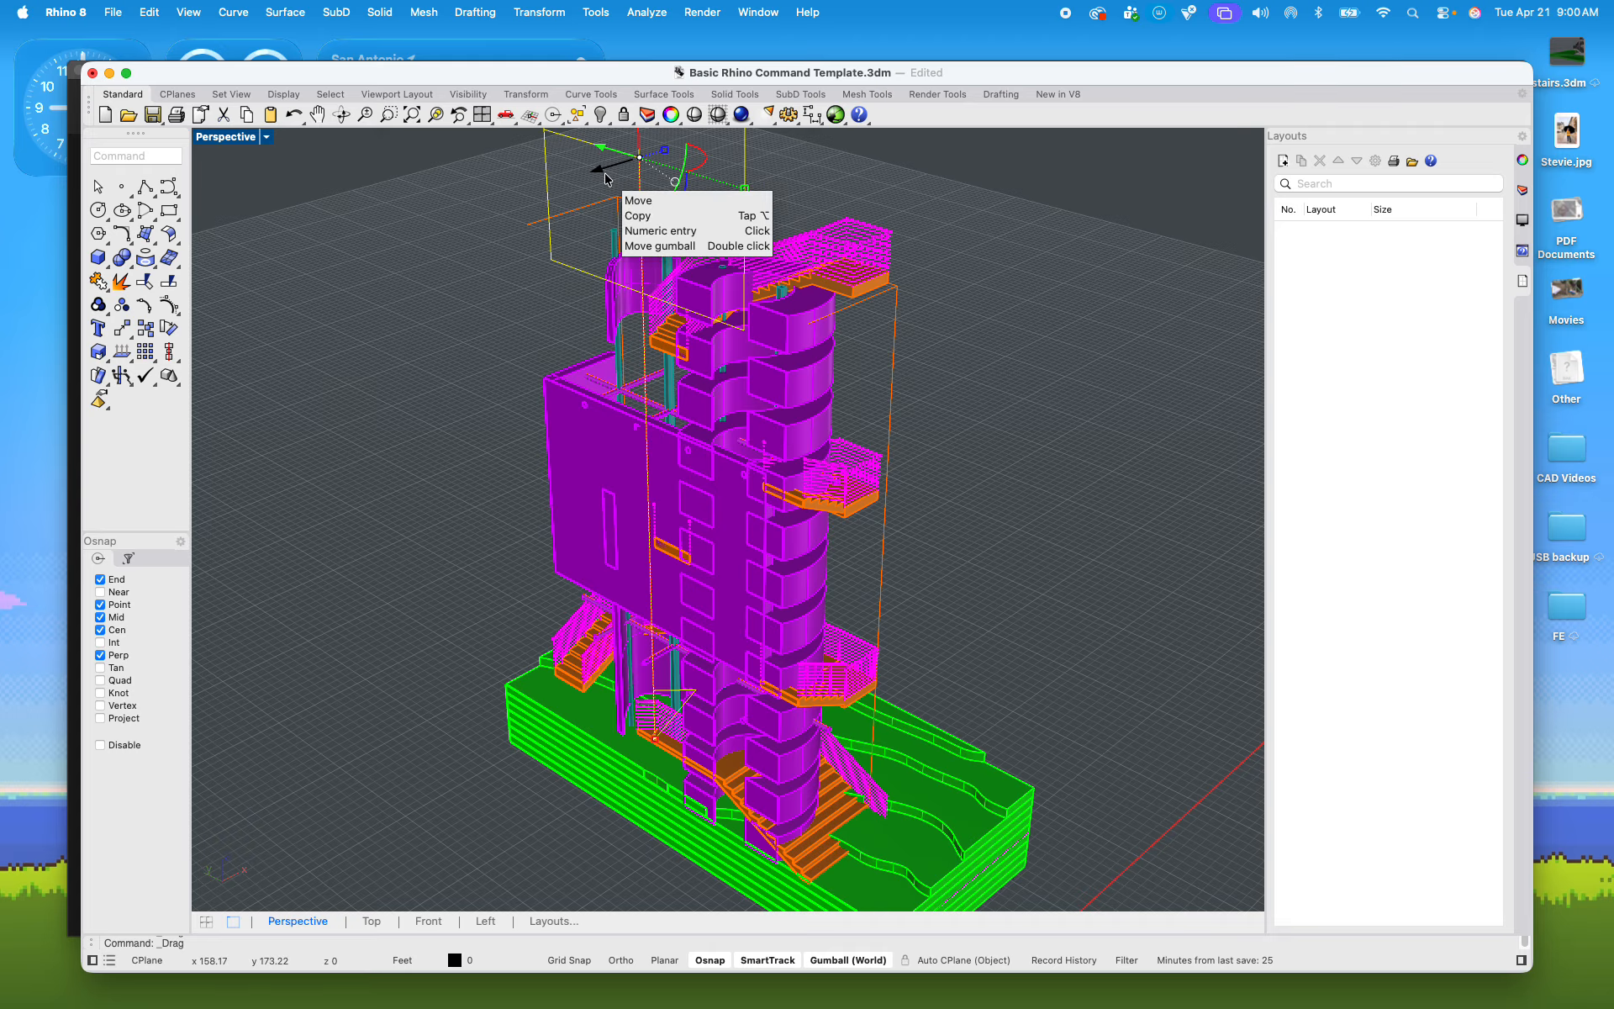
pyautogui.moveTo(605, 176); pyautogui.dragTo(549, 201)
# Step: Check the section cut around the stairs and columns, and fine-tune the vertical clipping plane's position
pyautogui.scroll(5, 660, 433)
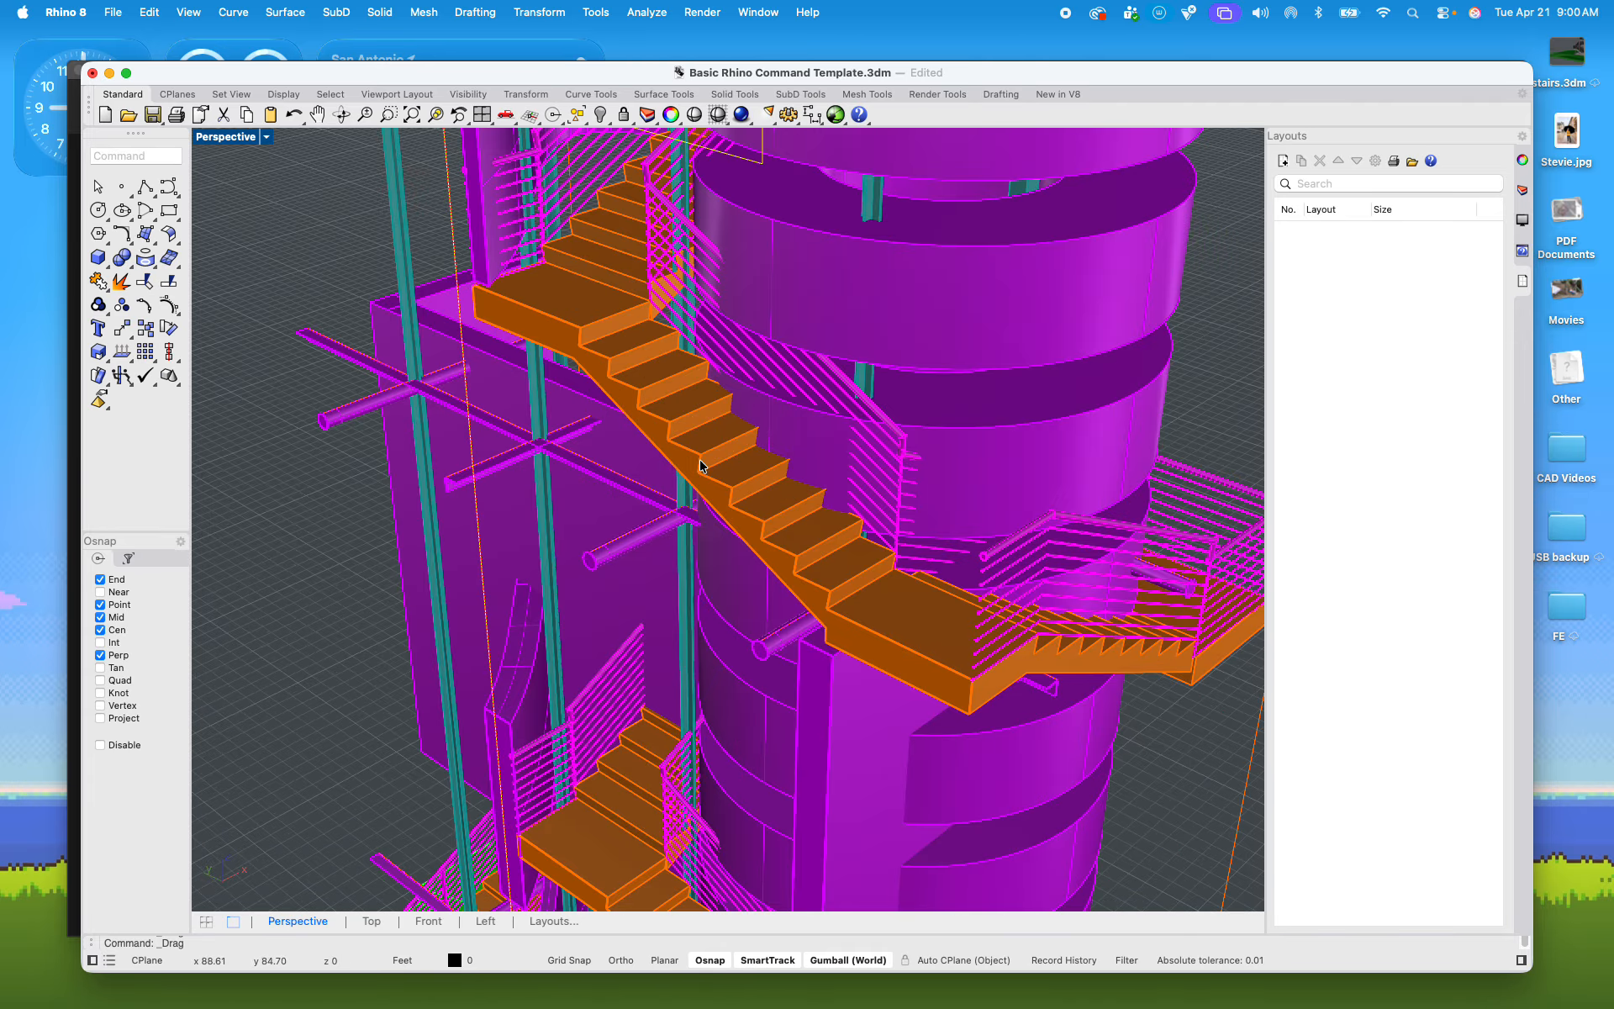
pyautogui.scroll(-5, 700, 465)
pyautogui.moveTo(690, 551); pyautogui.dragTo(622, 644, button='right')
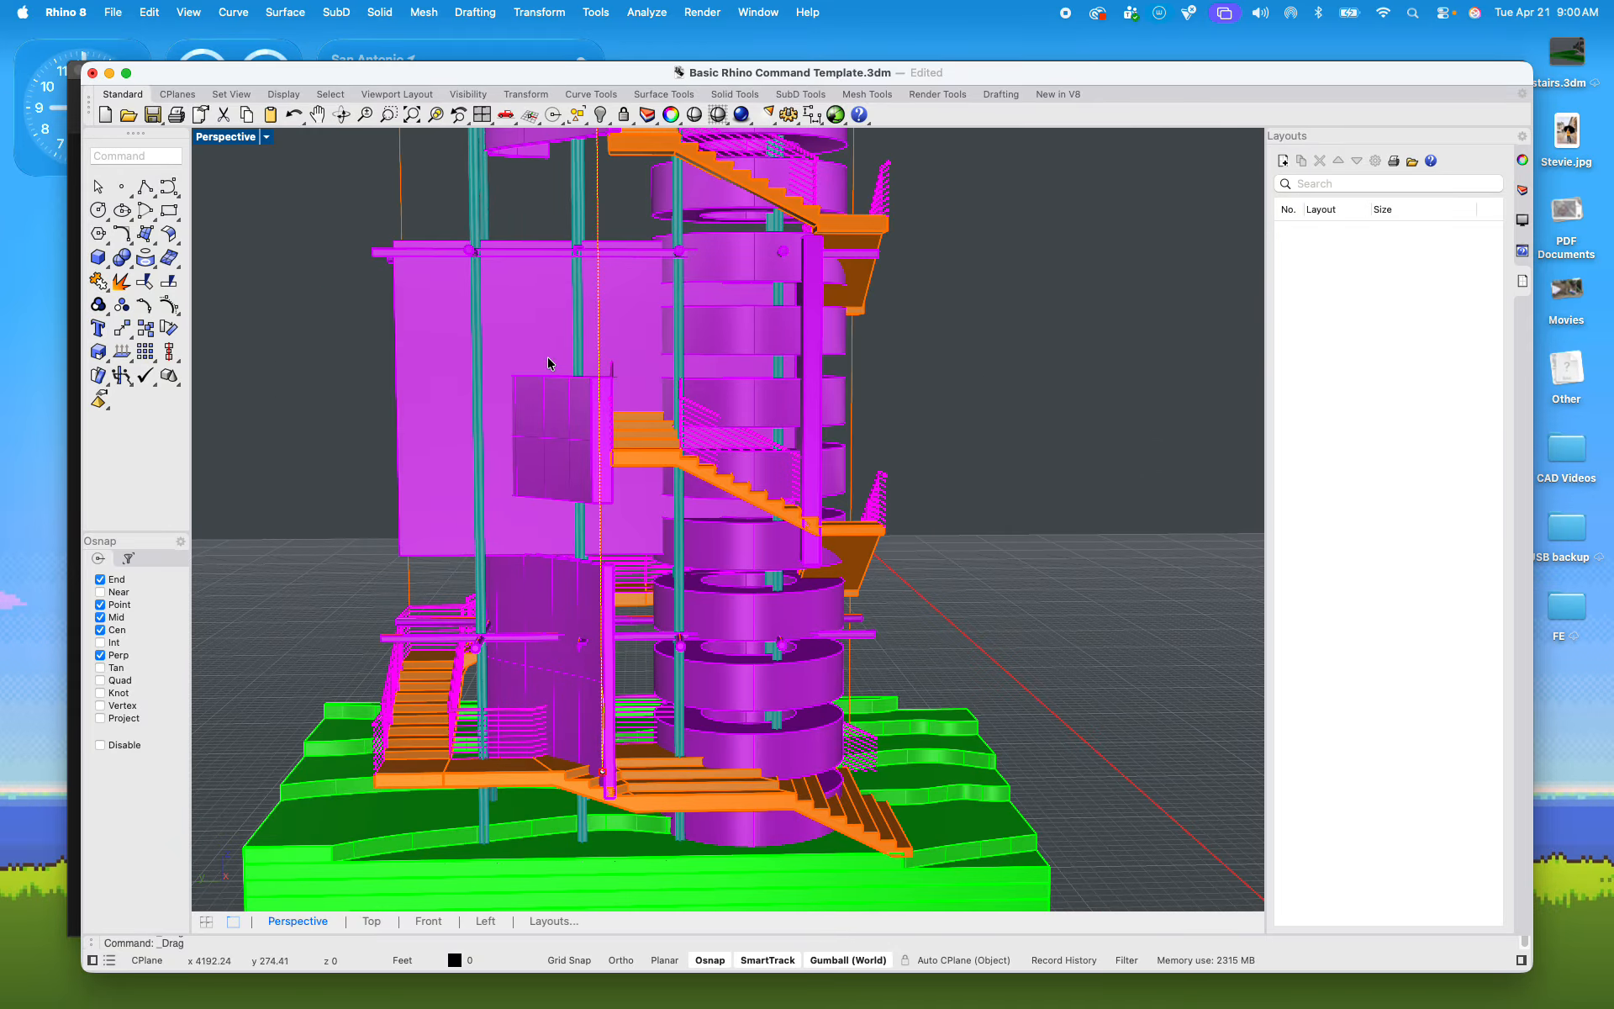
pyautogui.scroll(5, 639, 307)
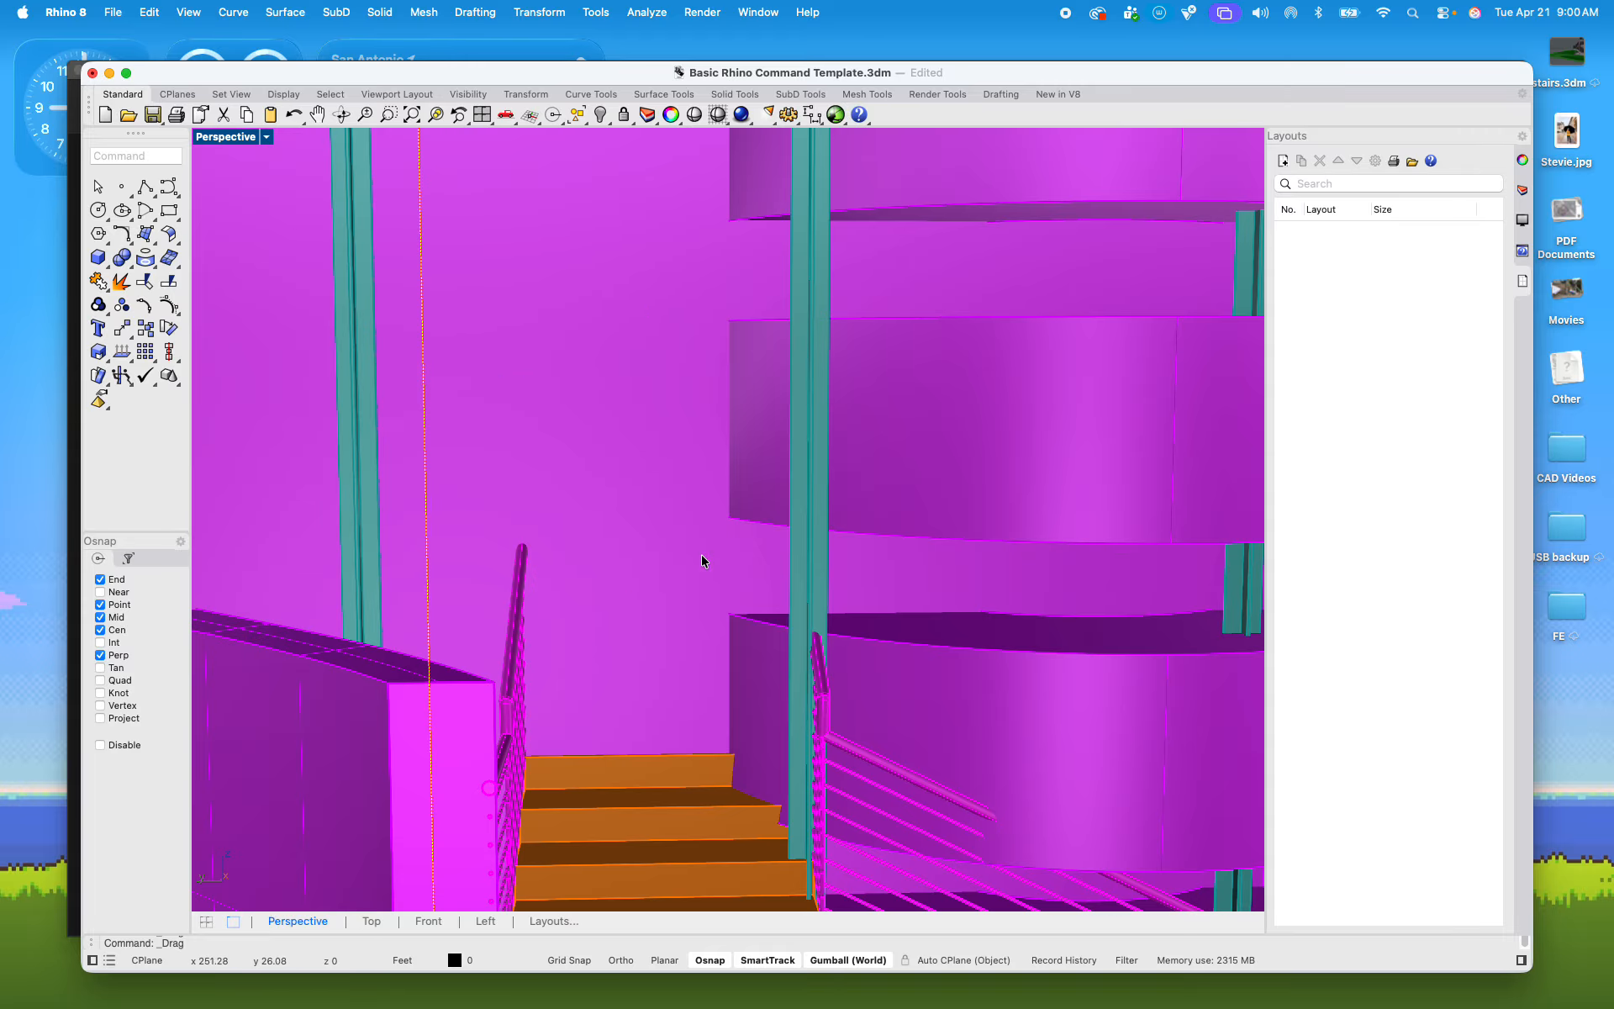
pyautogui.scroll(-7, 647, 542)
pyautogui.keyDown('shift'); pyautogui.moveTo(647, 612); pyautogui.dragTo(639, 402, button='right'); pyautogui.keyUp('shift')
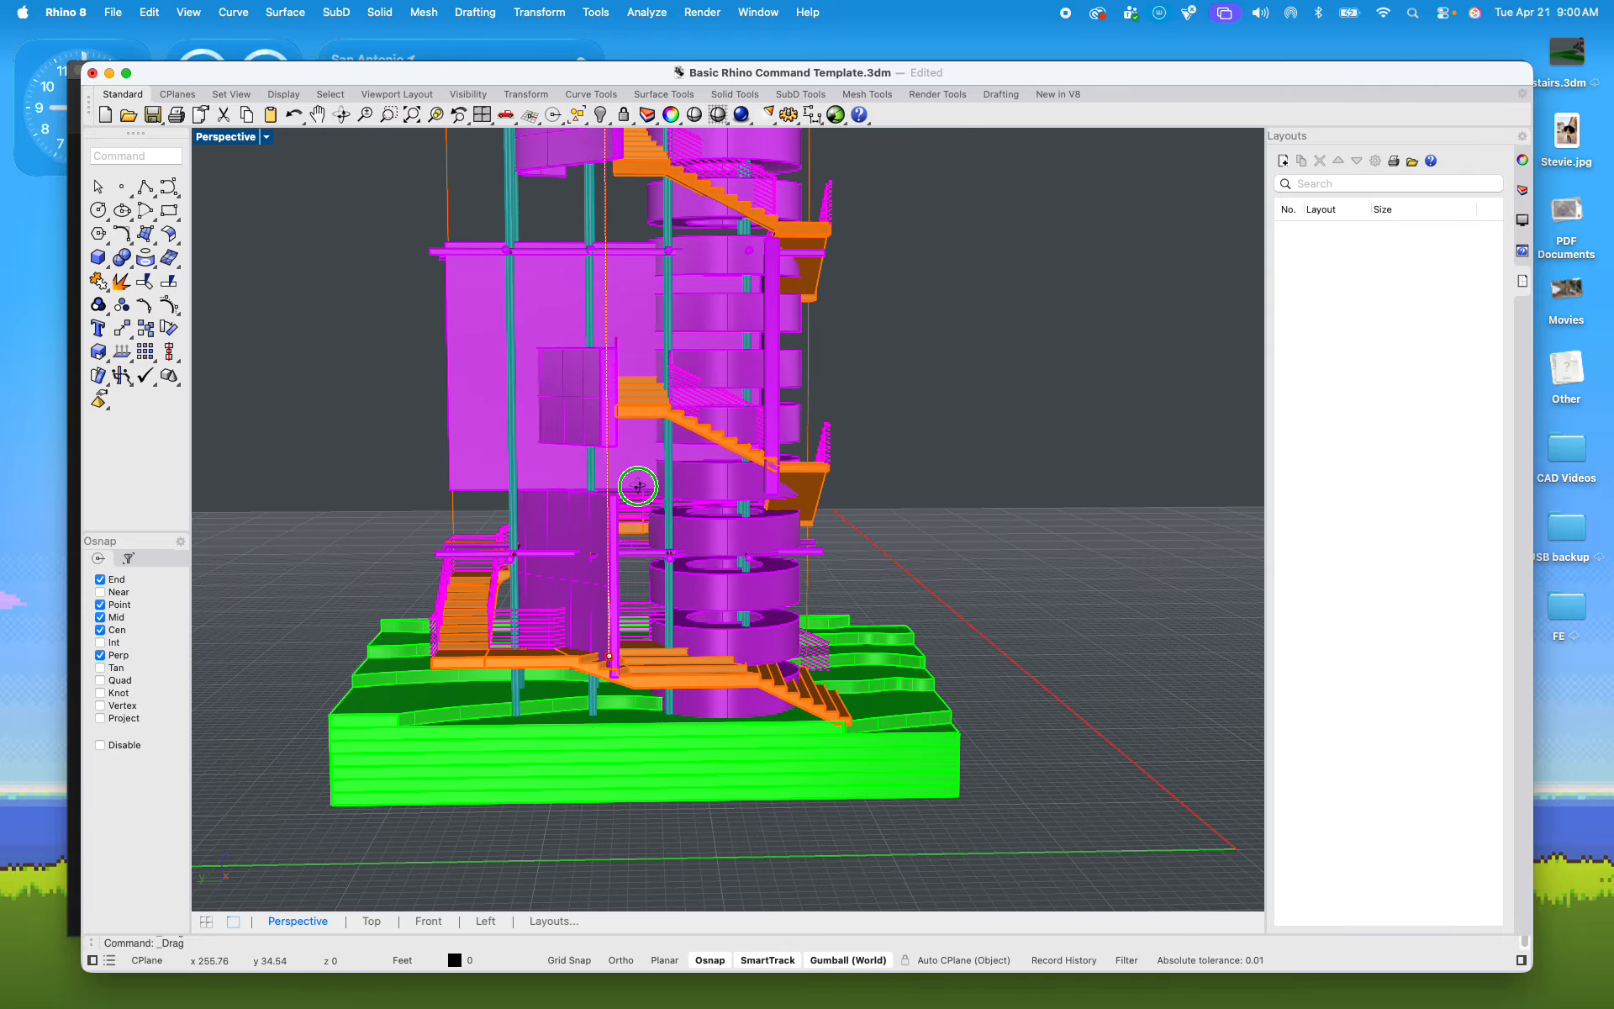
pyautogui.moveTo(638, 486); pyautogui.dragTo(521, 290, button='right')
pyautogui.moveTo(498, 292); pyautogui.dragTo(498, 335)
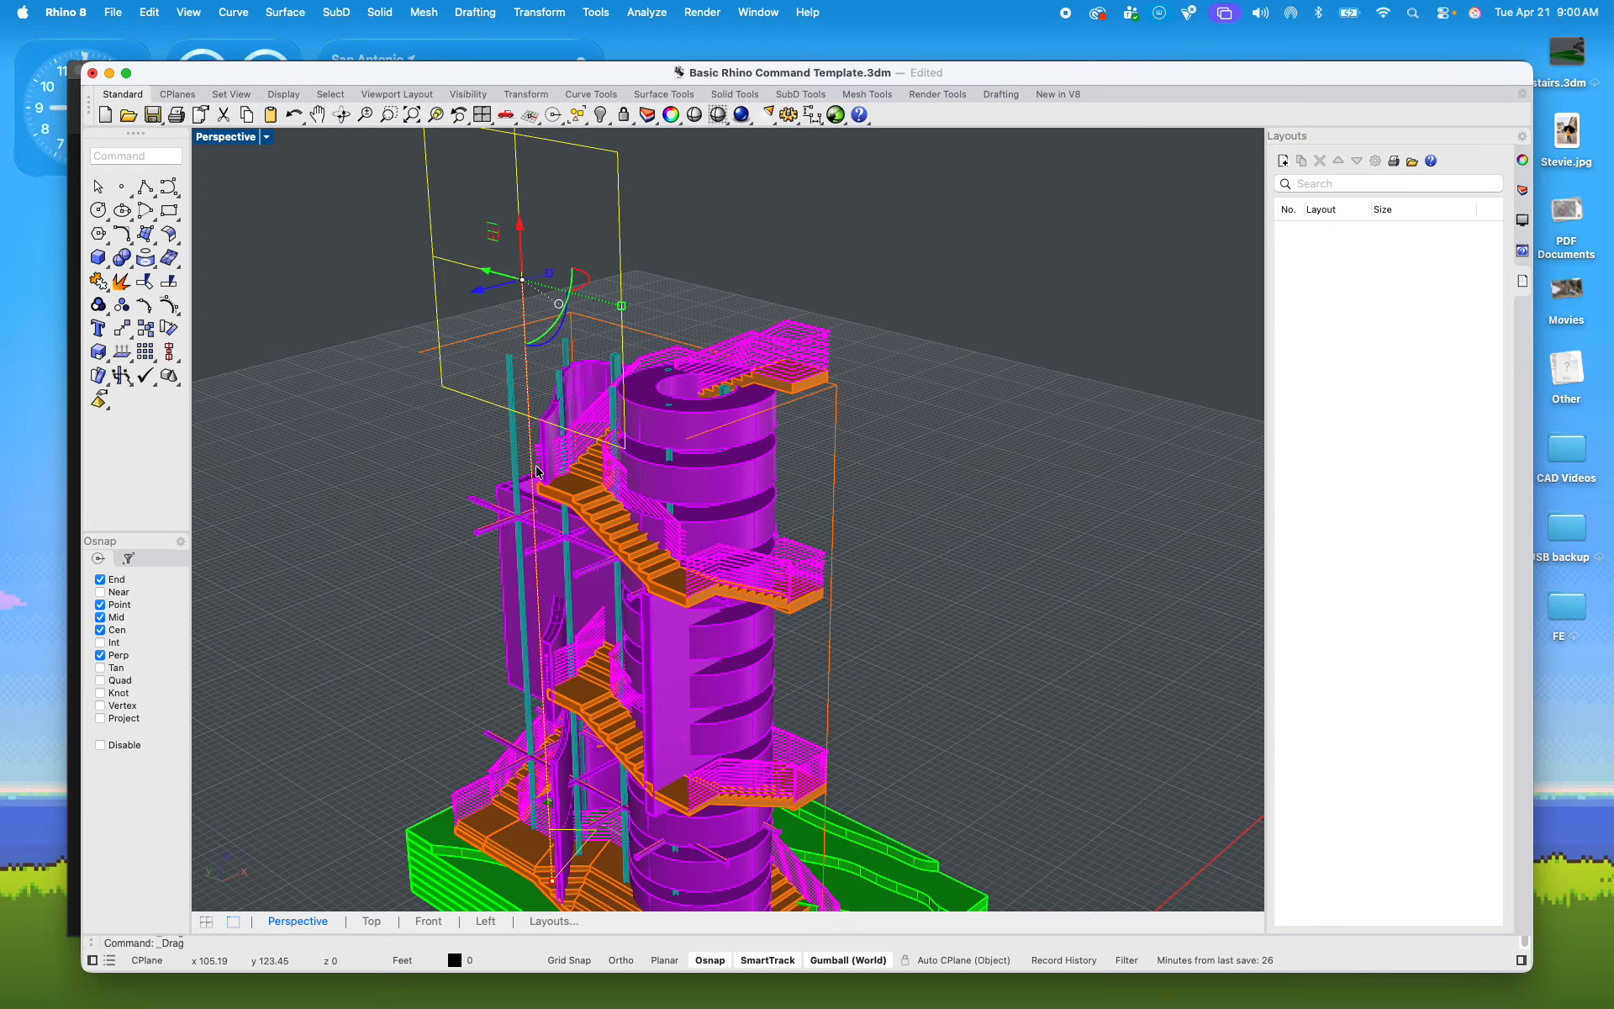
pyautogui.keyDown('shift'); pyautogui.moveTo(536, 420); pyautogui.dragTo(353, 183, button='right'); pyautogui.keyUp('shift')
pyautogui.moveTo(374, 367); pyautogui.dragTo(503, 344, button='right')
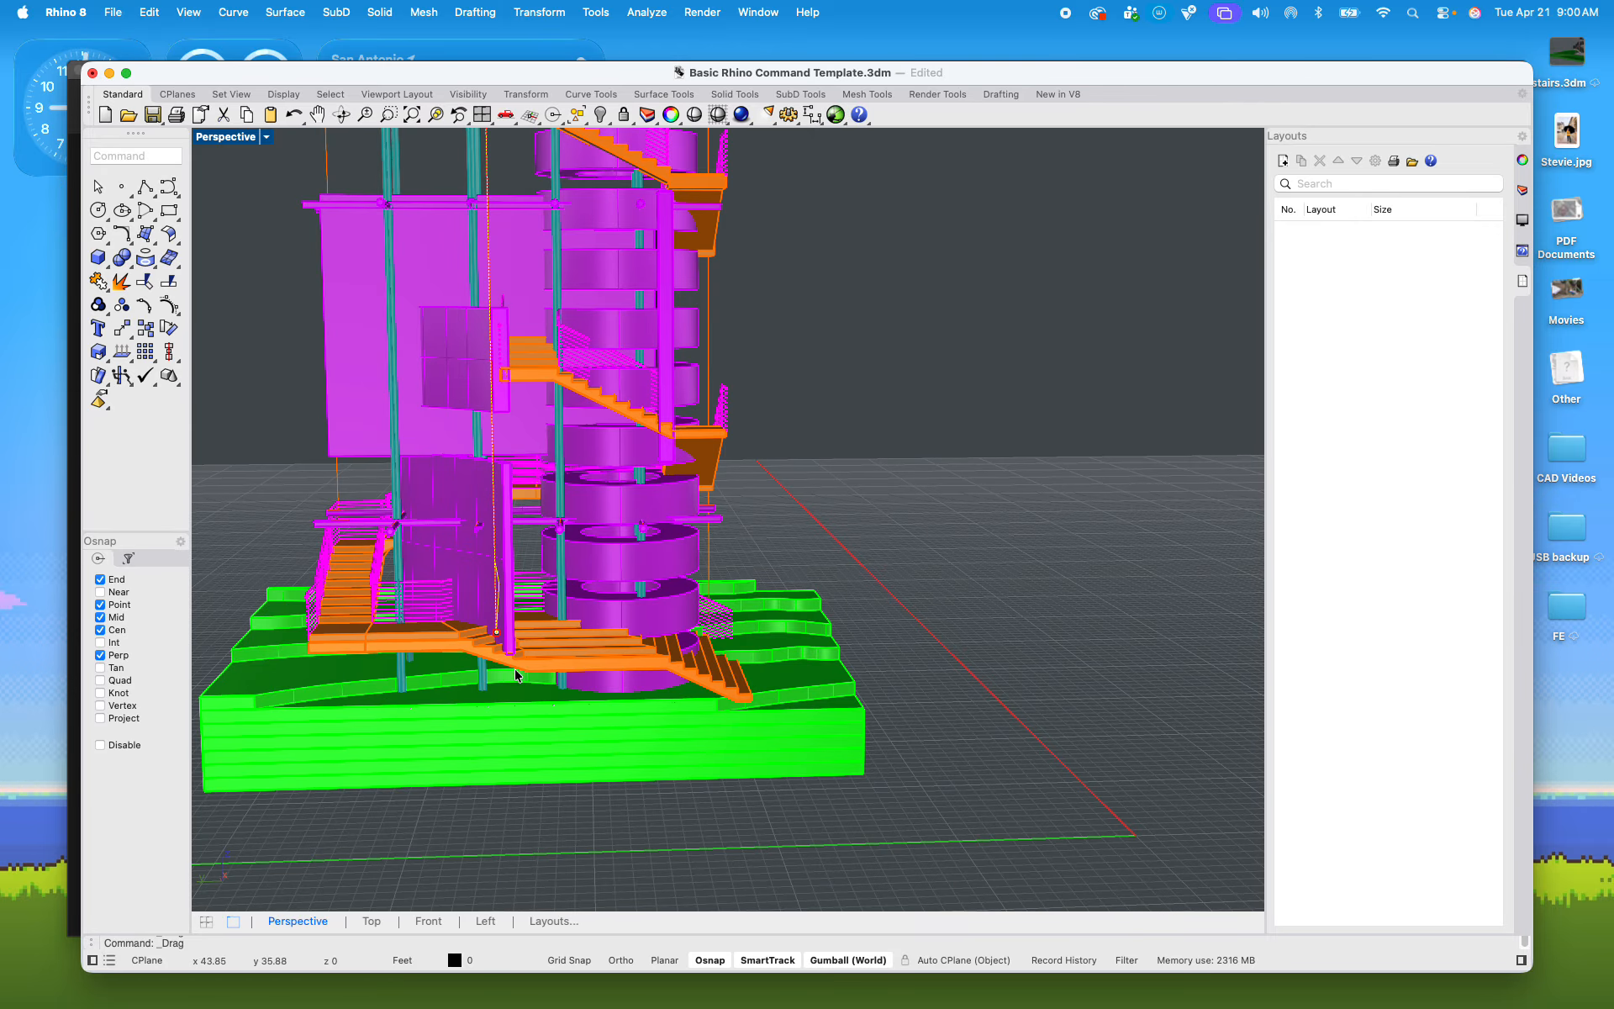
pyautogui.moveTo(402, 517); pyautogui.dragTo(577, 656, button='right')
# Step: Deselect the clipping plane and select the entire clipped tower together with its terrain base
pyautogui.scroll(-5, 562, 410)
pyautogui.keyDown('shift'); pyautogui.moveTo(559, 405); pyautogui.dragTo(553, 446, button='right'); pyautogui.keyUp('shift')
pyautogui.click(375, 251)
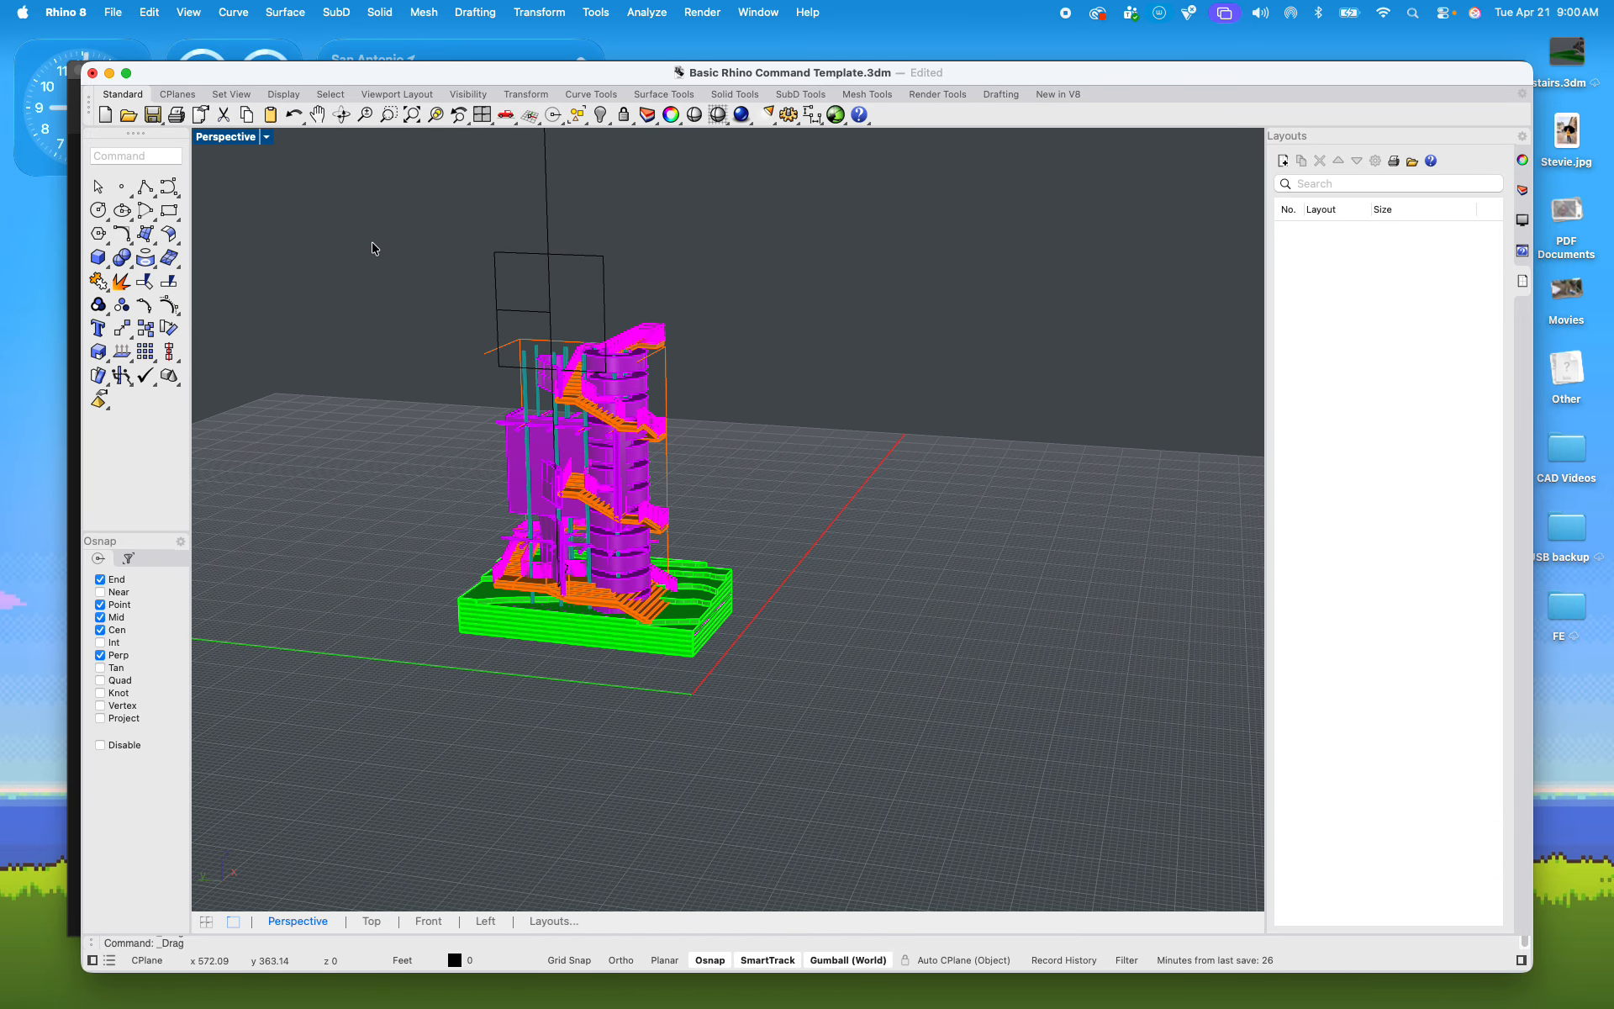
pyautogui.moveTo(373, 246); pyautogui.dragTo(806, 717)
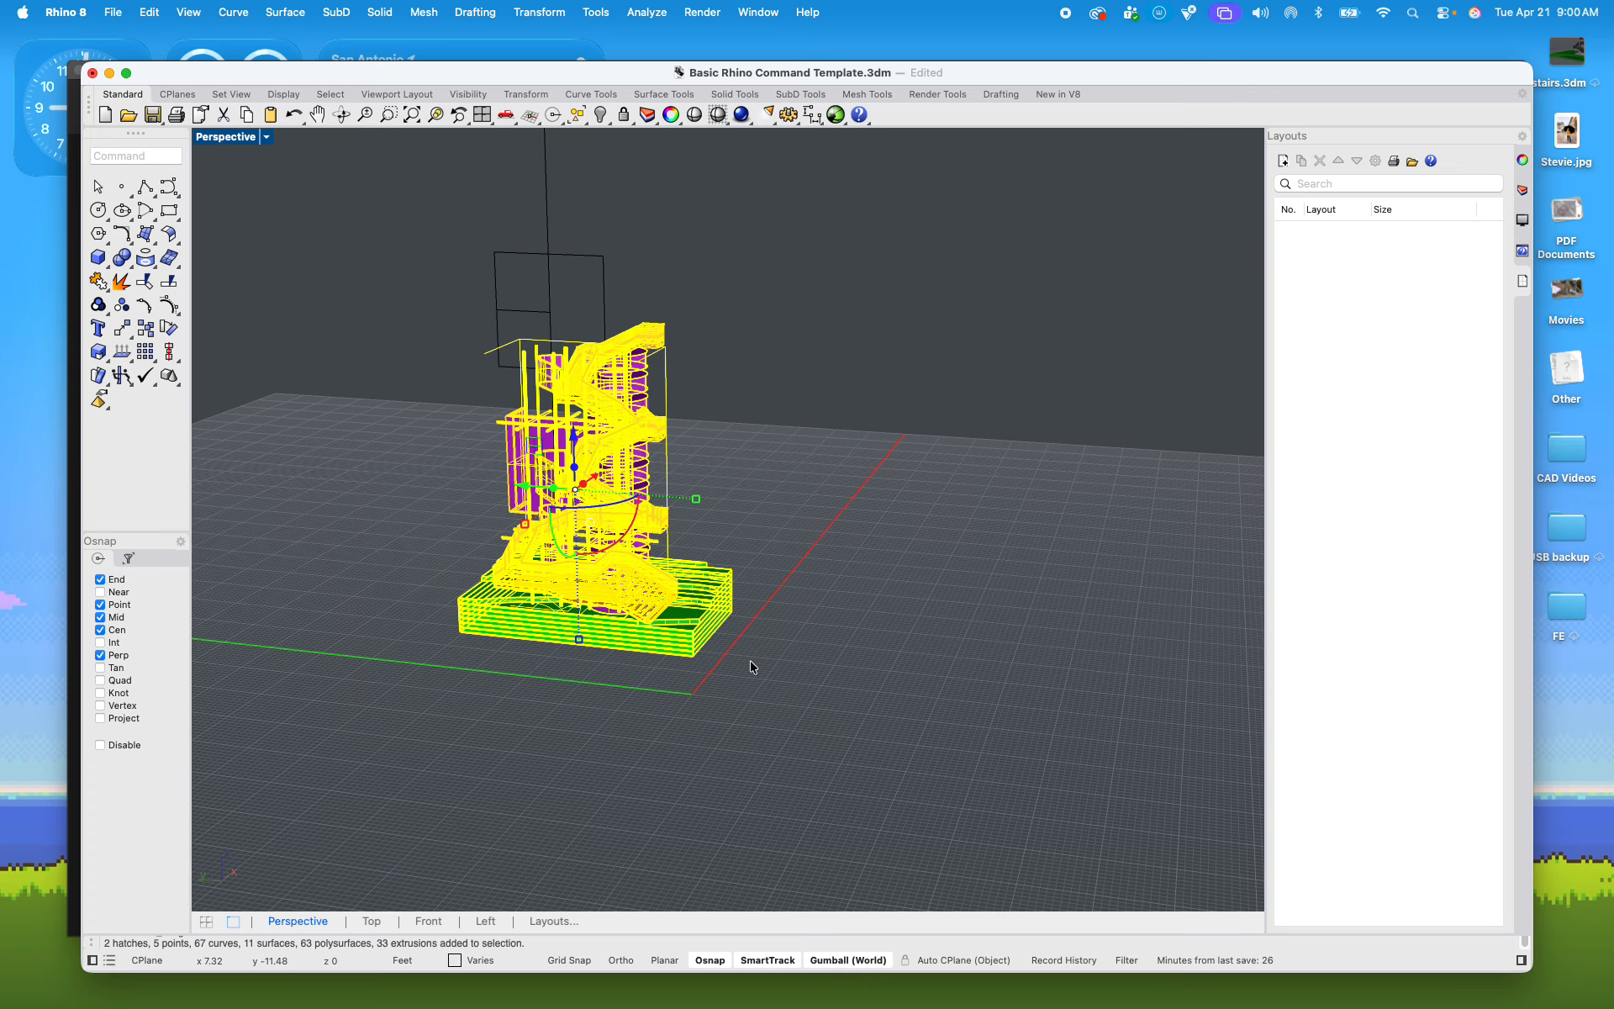
# Step: Return to the four-view layout and compare the tower's section cut in the Left and Perspective views
pyautogui.doubleClick(225, 137)
pyautogui.scroll(-15, 858, 634)
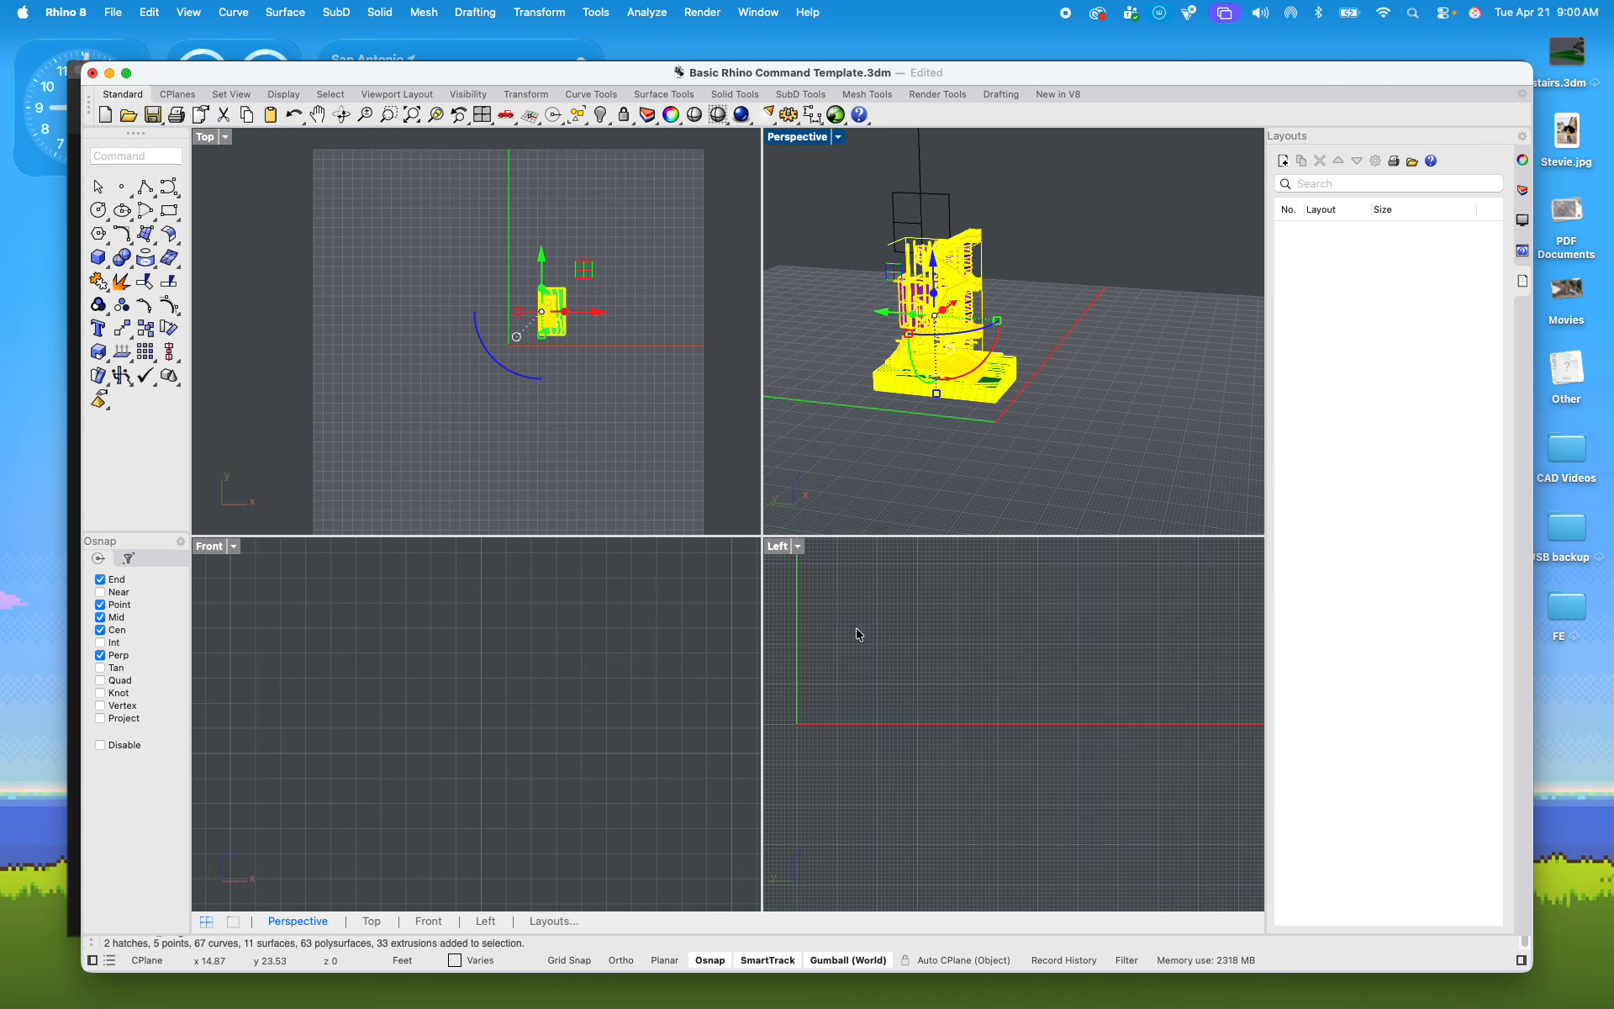
pyautogui.scroll(6, 799, 632)
pyautogui.scroll(5, 800, 632)
pyautogui.scroll(-3, 841, 775)
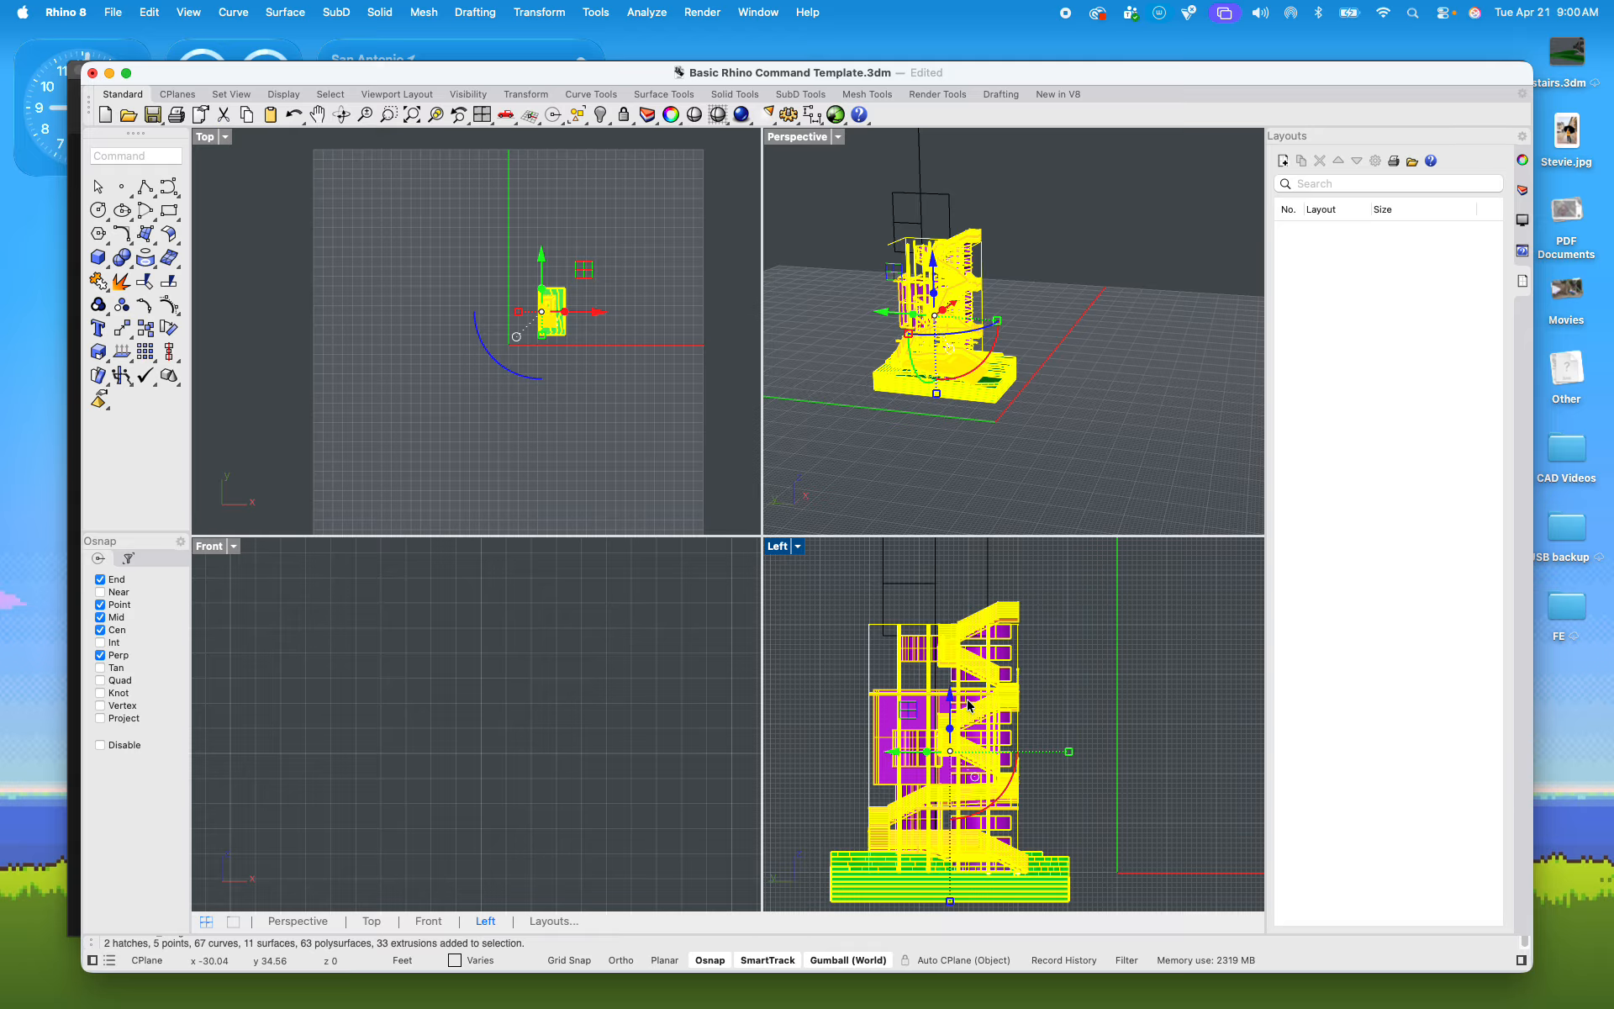
pyautogui.scroll(5, 979, 782)
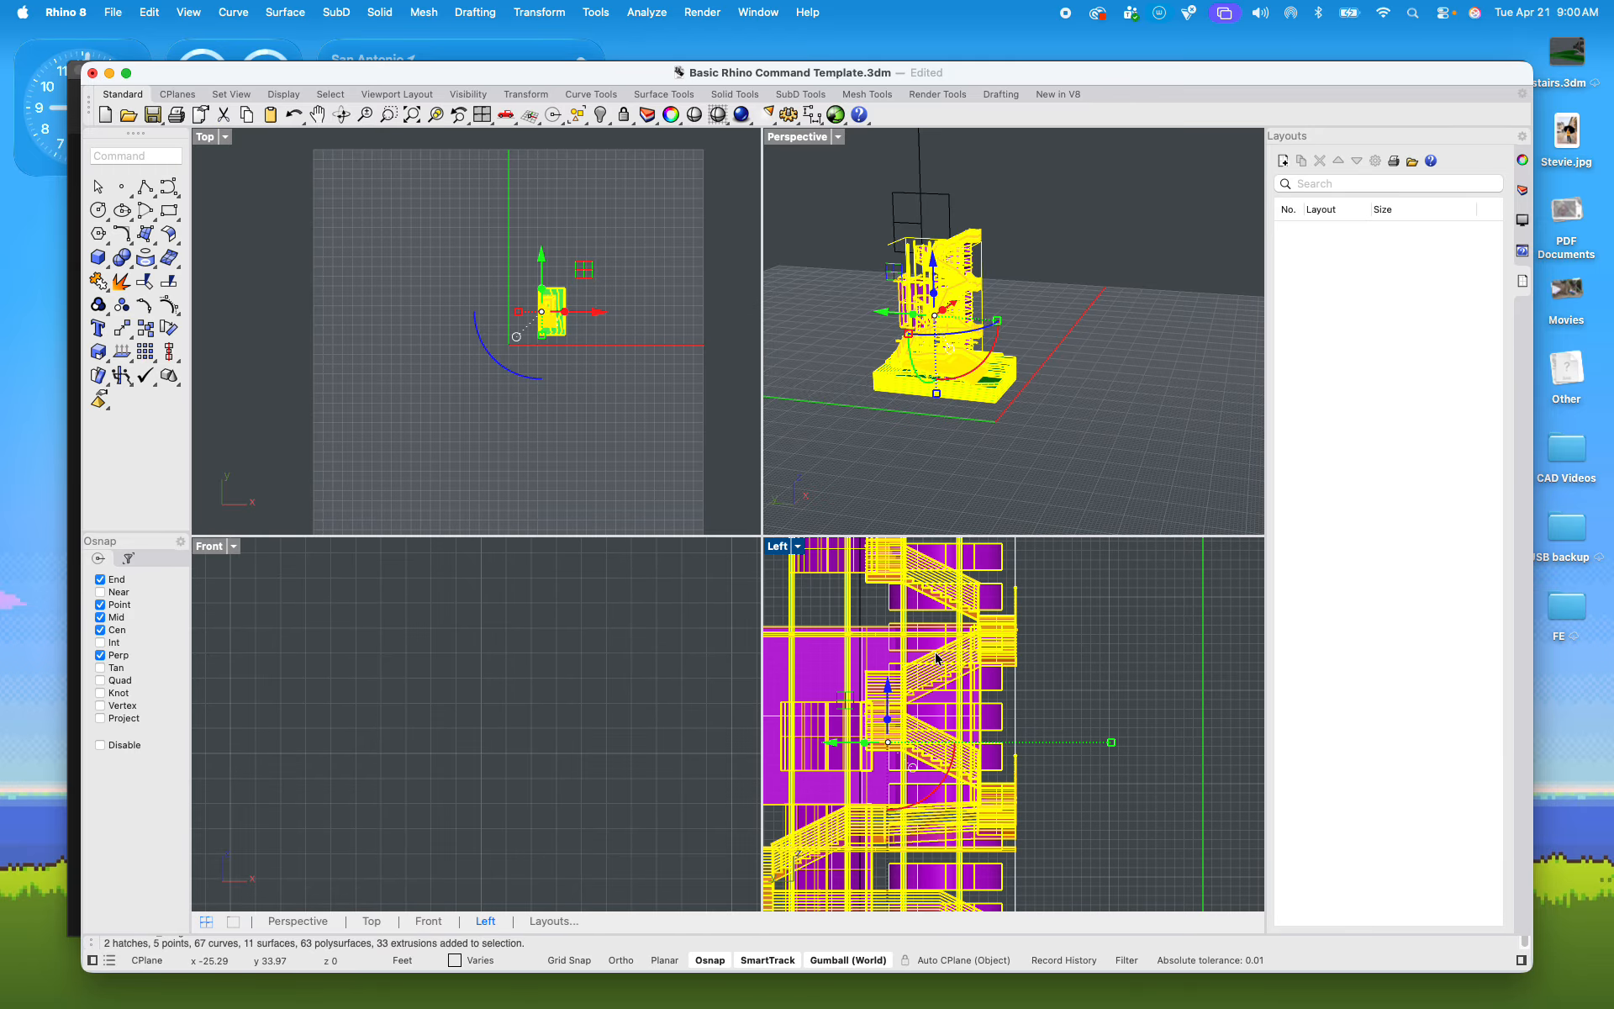
pyautogui.scroll(6, 944, 359)
pyautogui.moveTo(993, 349); pyautogui.dragTo(1057, 316, button='right')
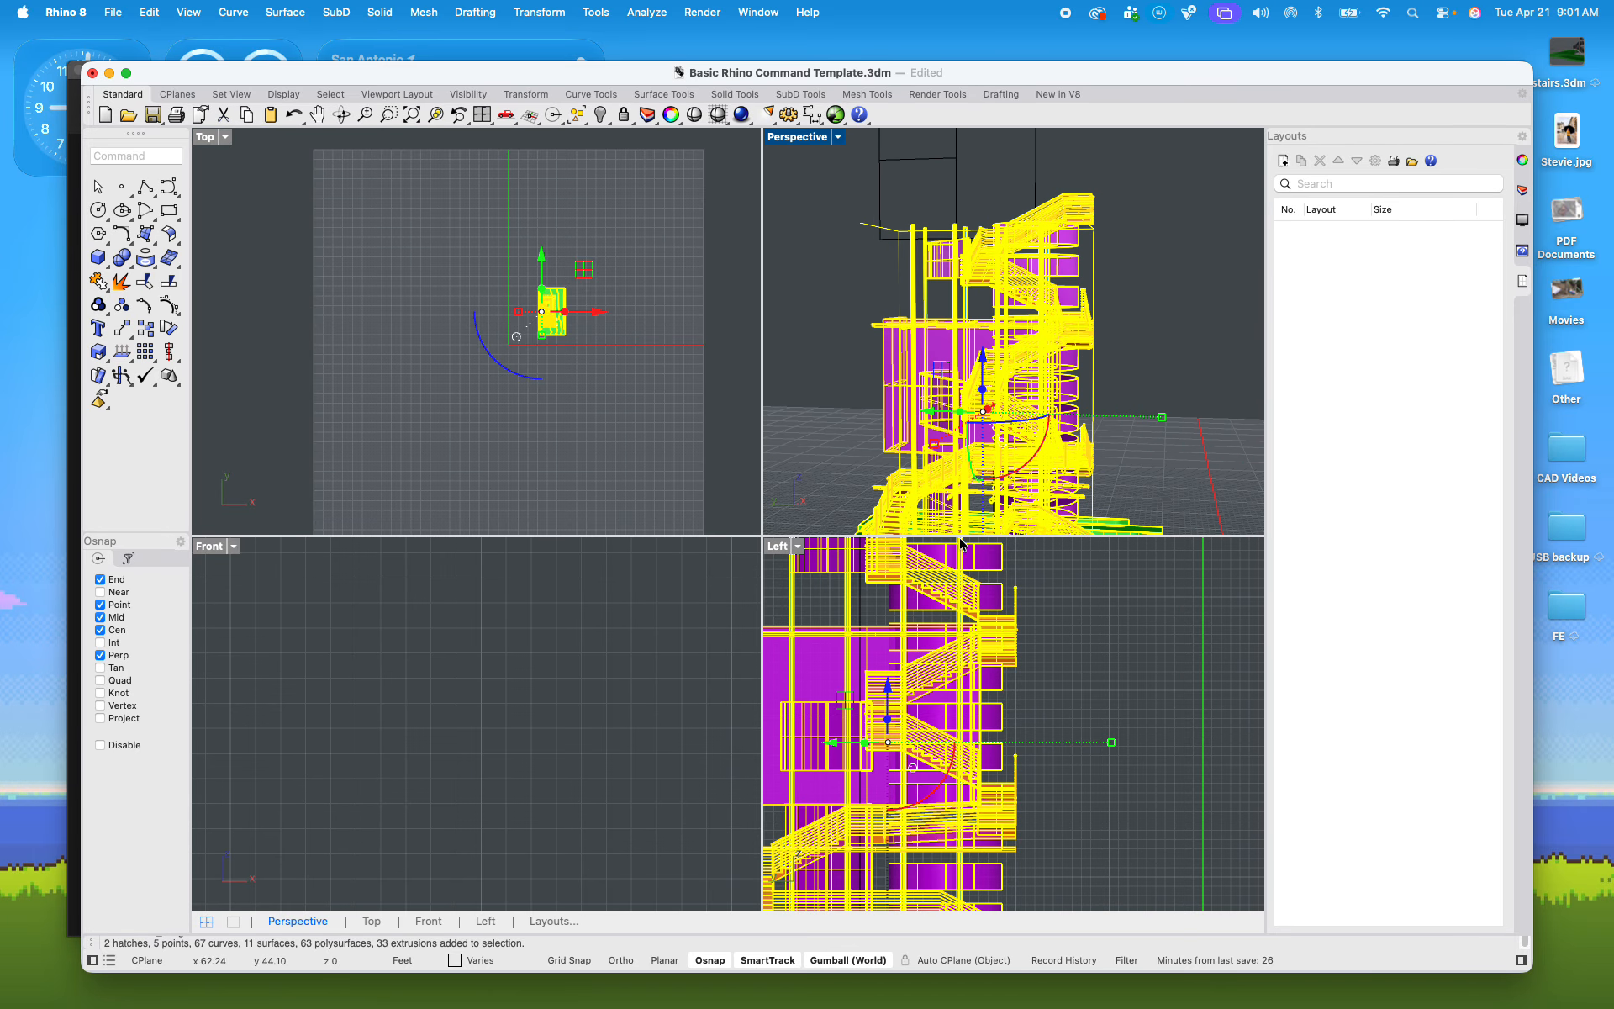
pyautogui.scroll(-5, 966, 681)
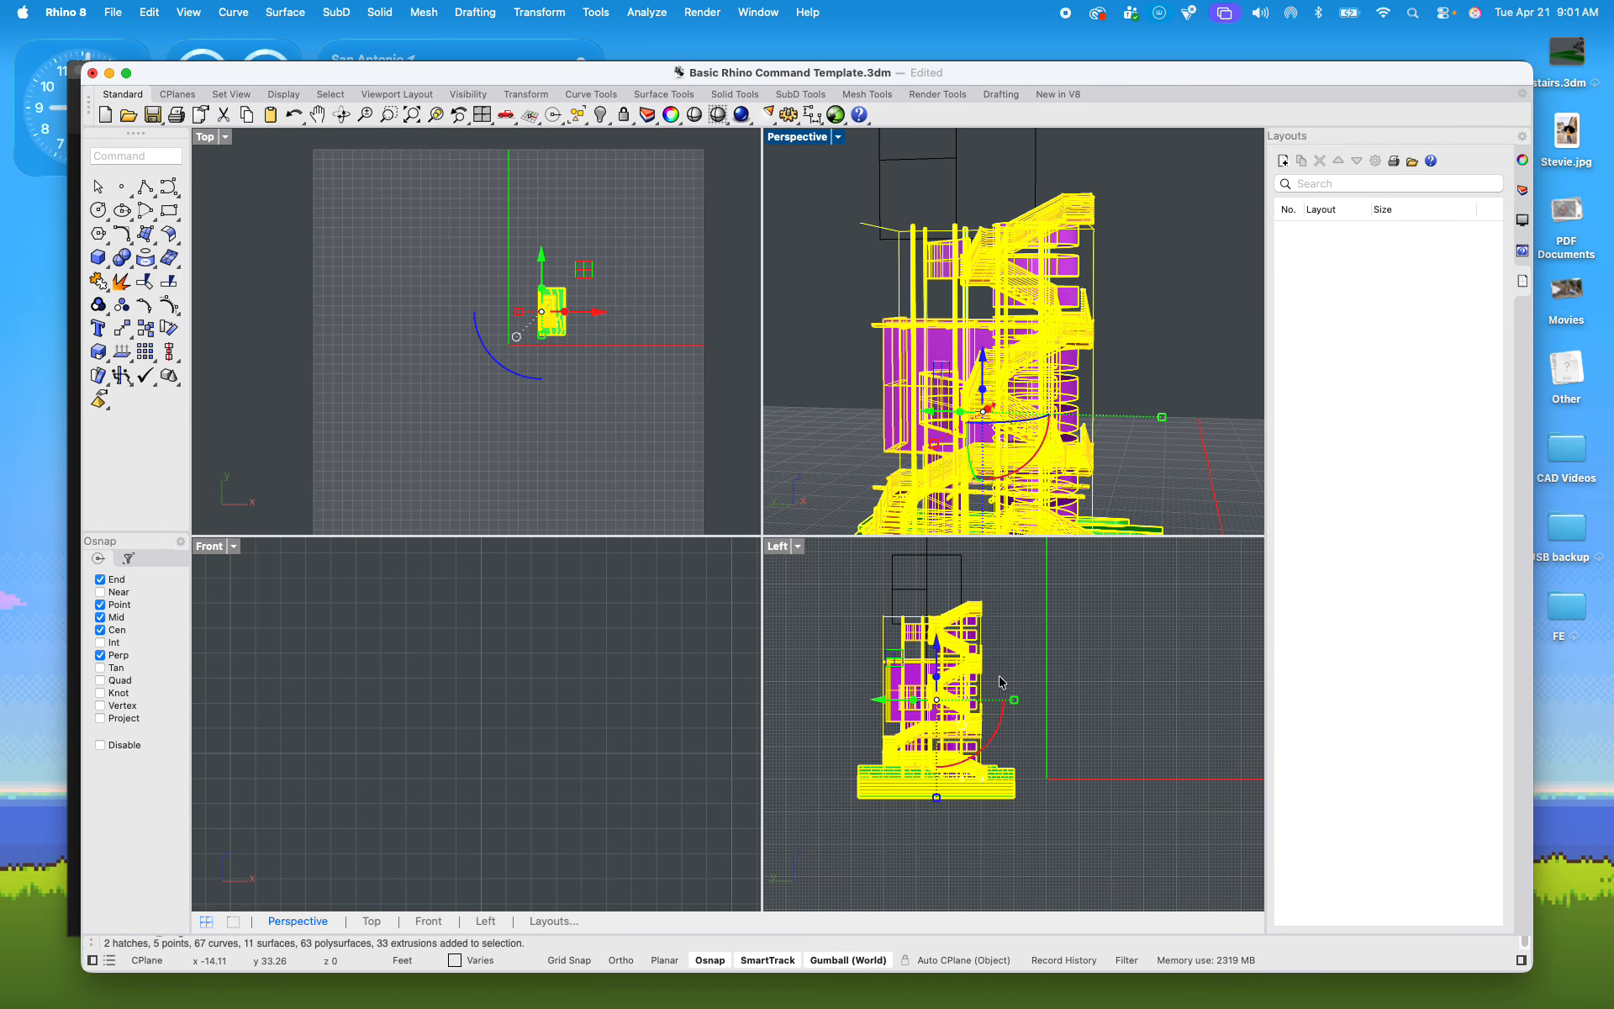
pyautogui.moveTo(981, 487); pyautogui.dragTo(852, 391, button='right')
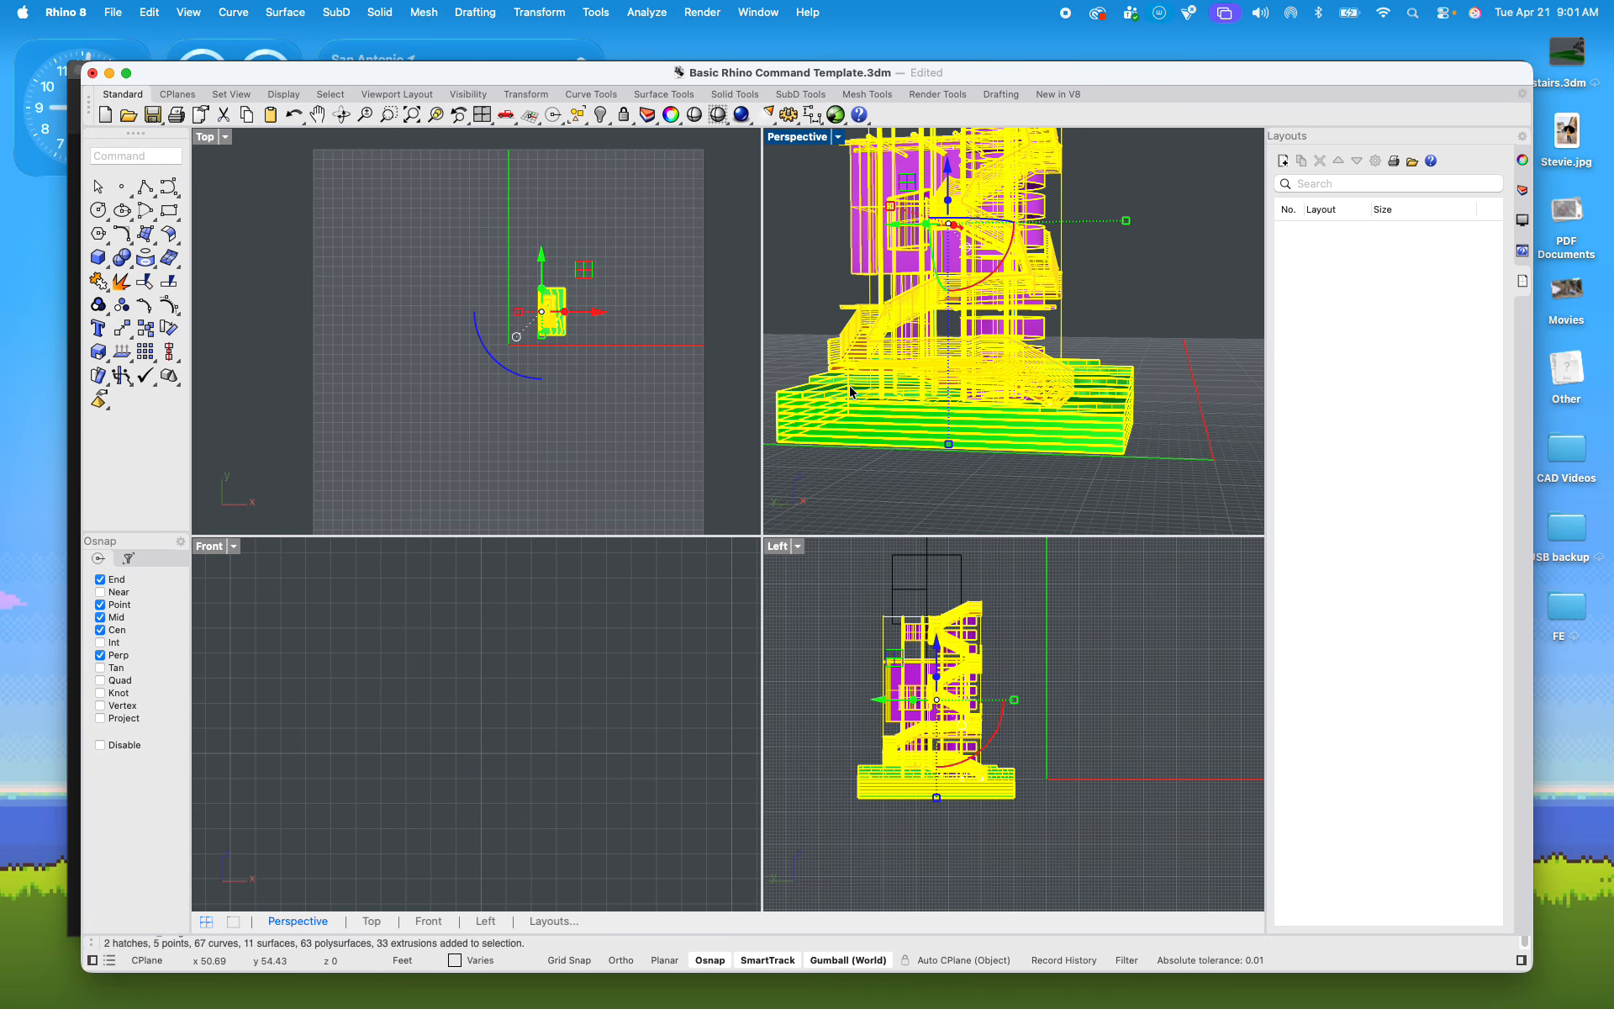
pyautogui.scroll(4, 925, 783)
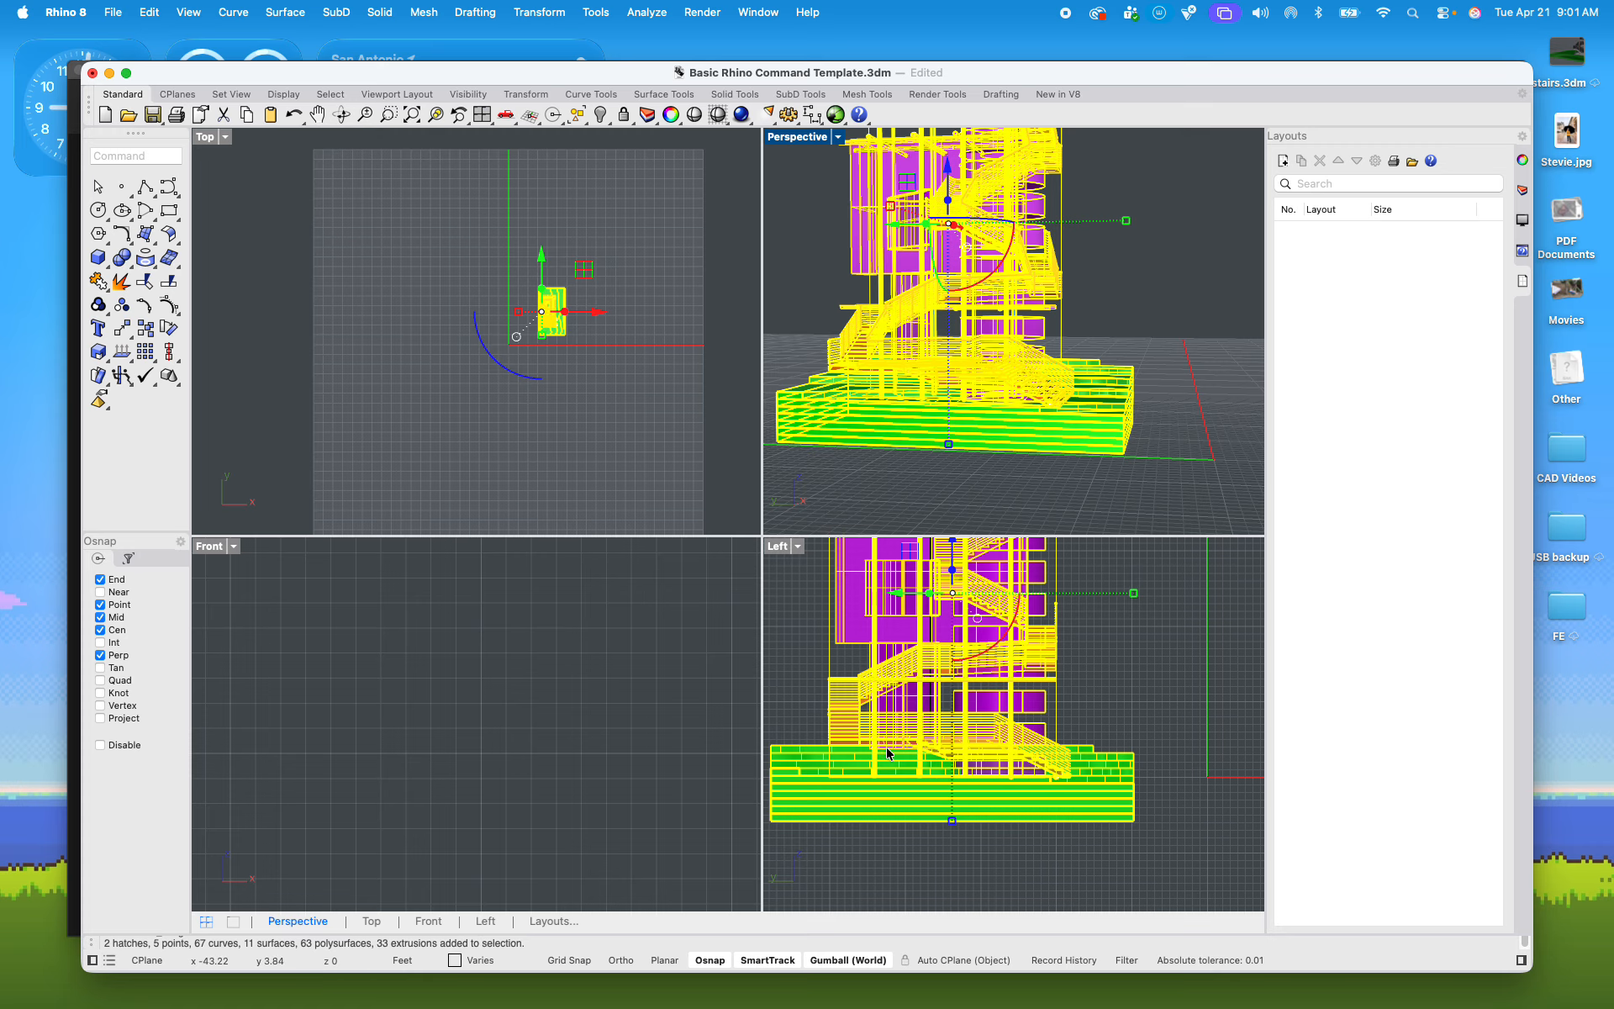
pyautogui.scroll(-5, 1115, 791)
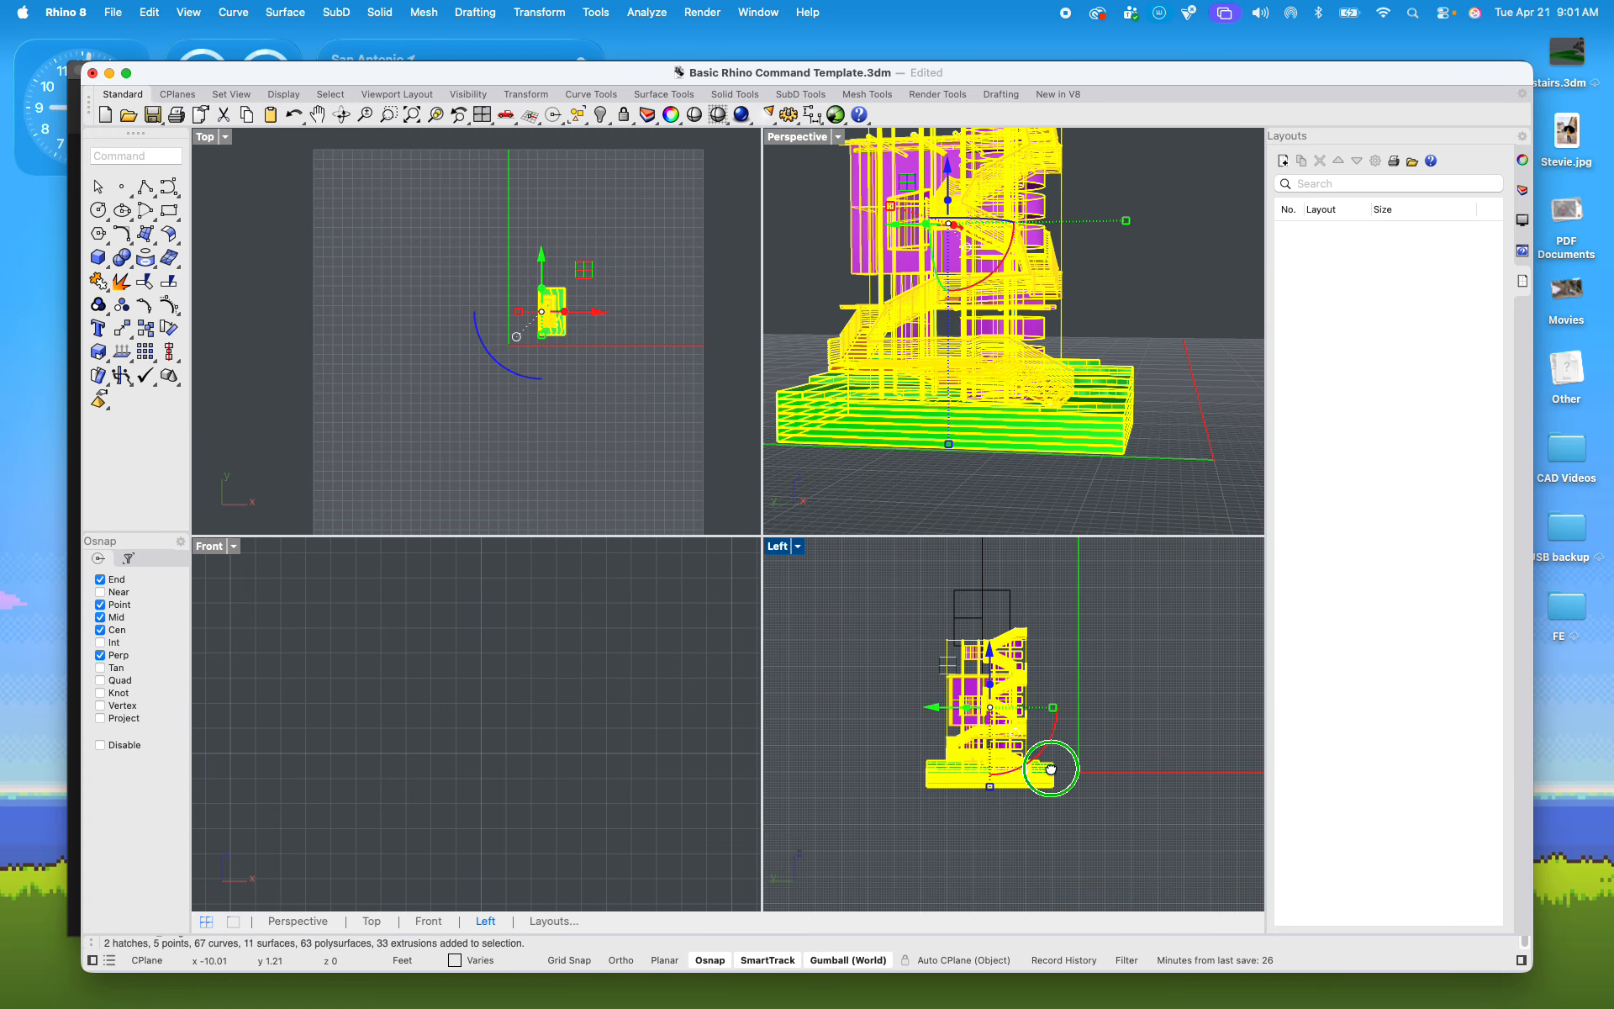
# Step: Run Make2D on the selection from the Left view, maintaining source layers, with clipping plane intersections and grouped output
pyautogui.write('m')
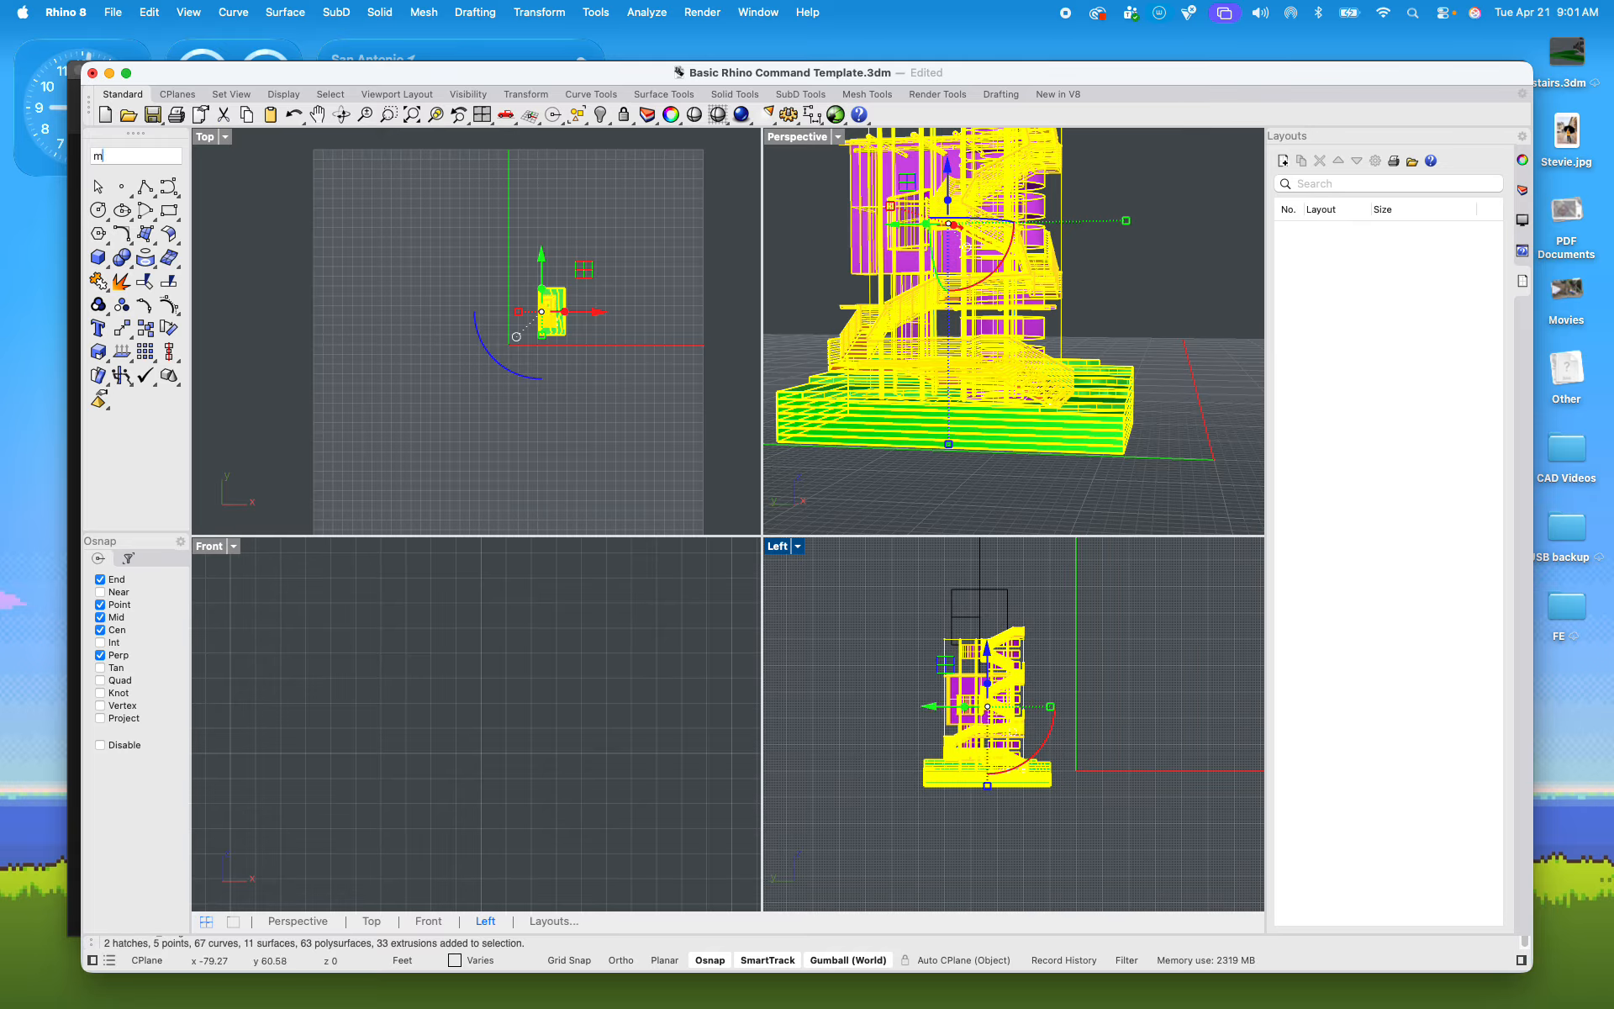
pyautogui.write('ake')
pyautogui.press('Return')
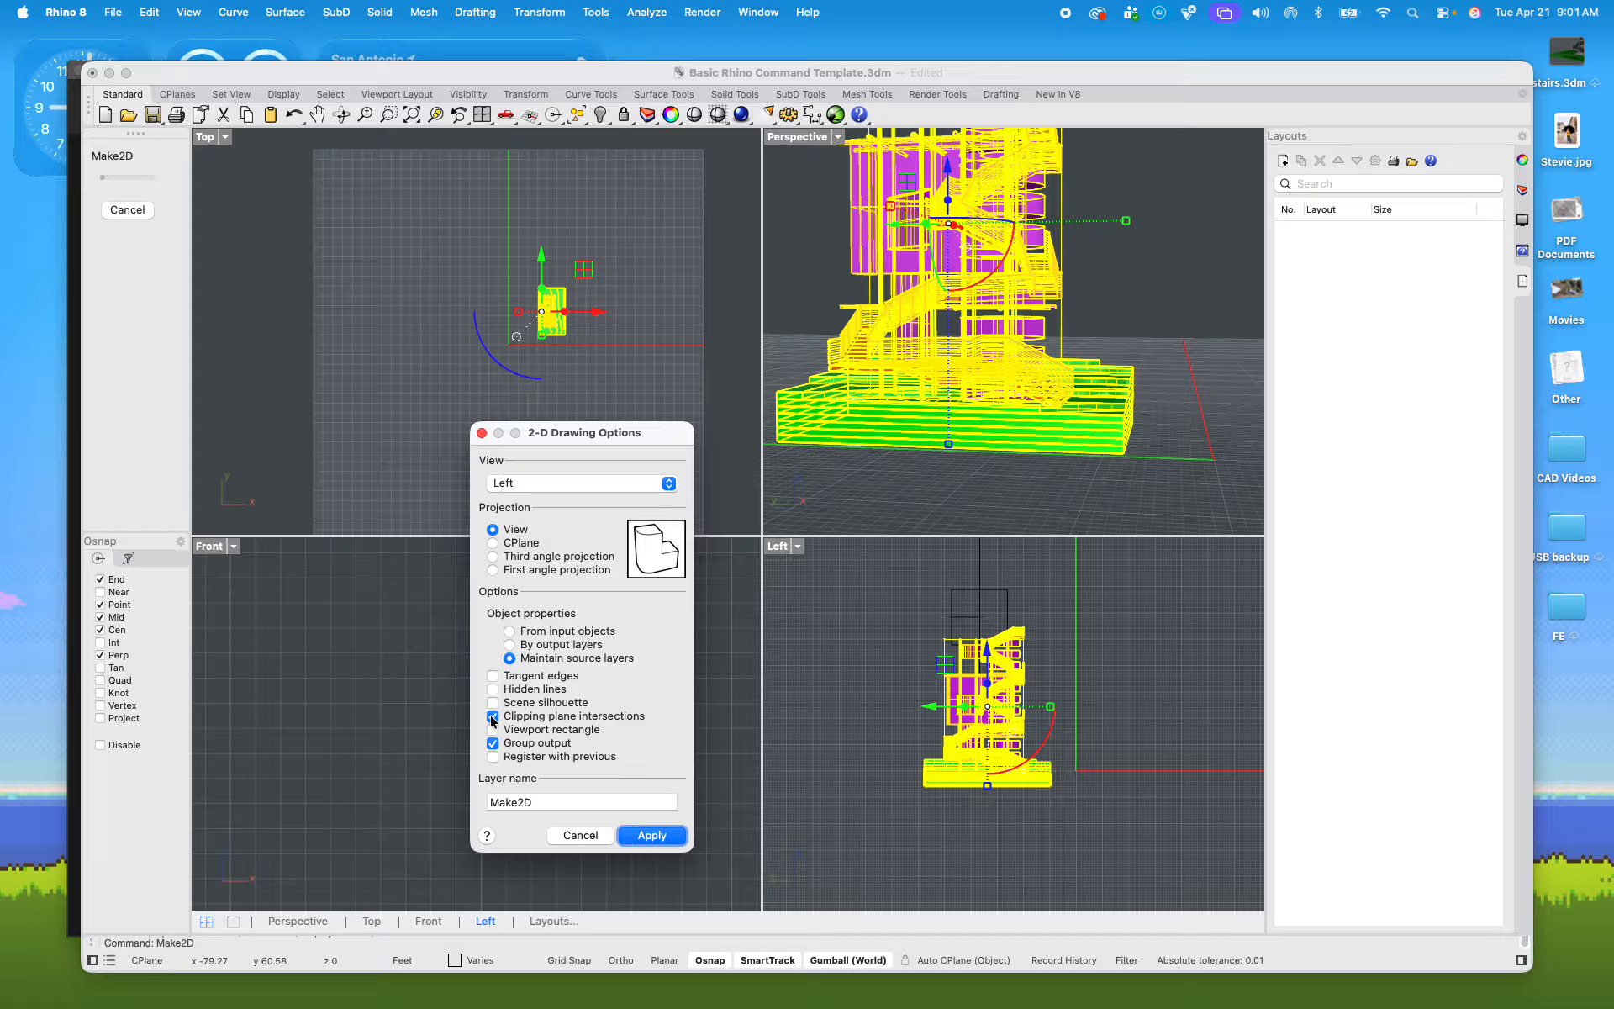
pyautogui.click(652, 835)
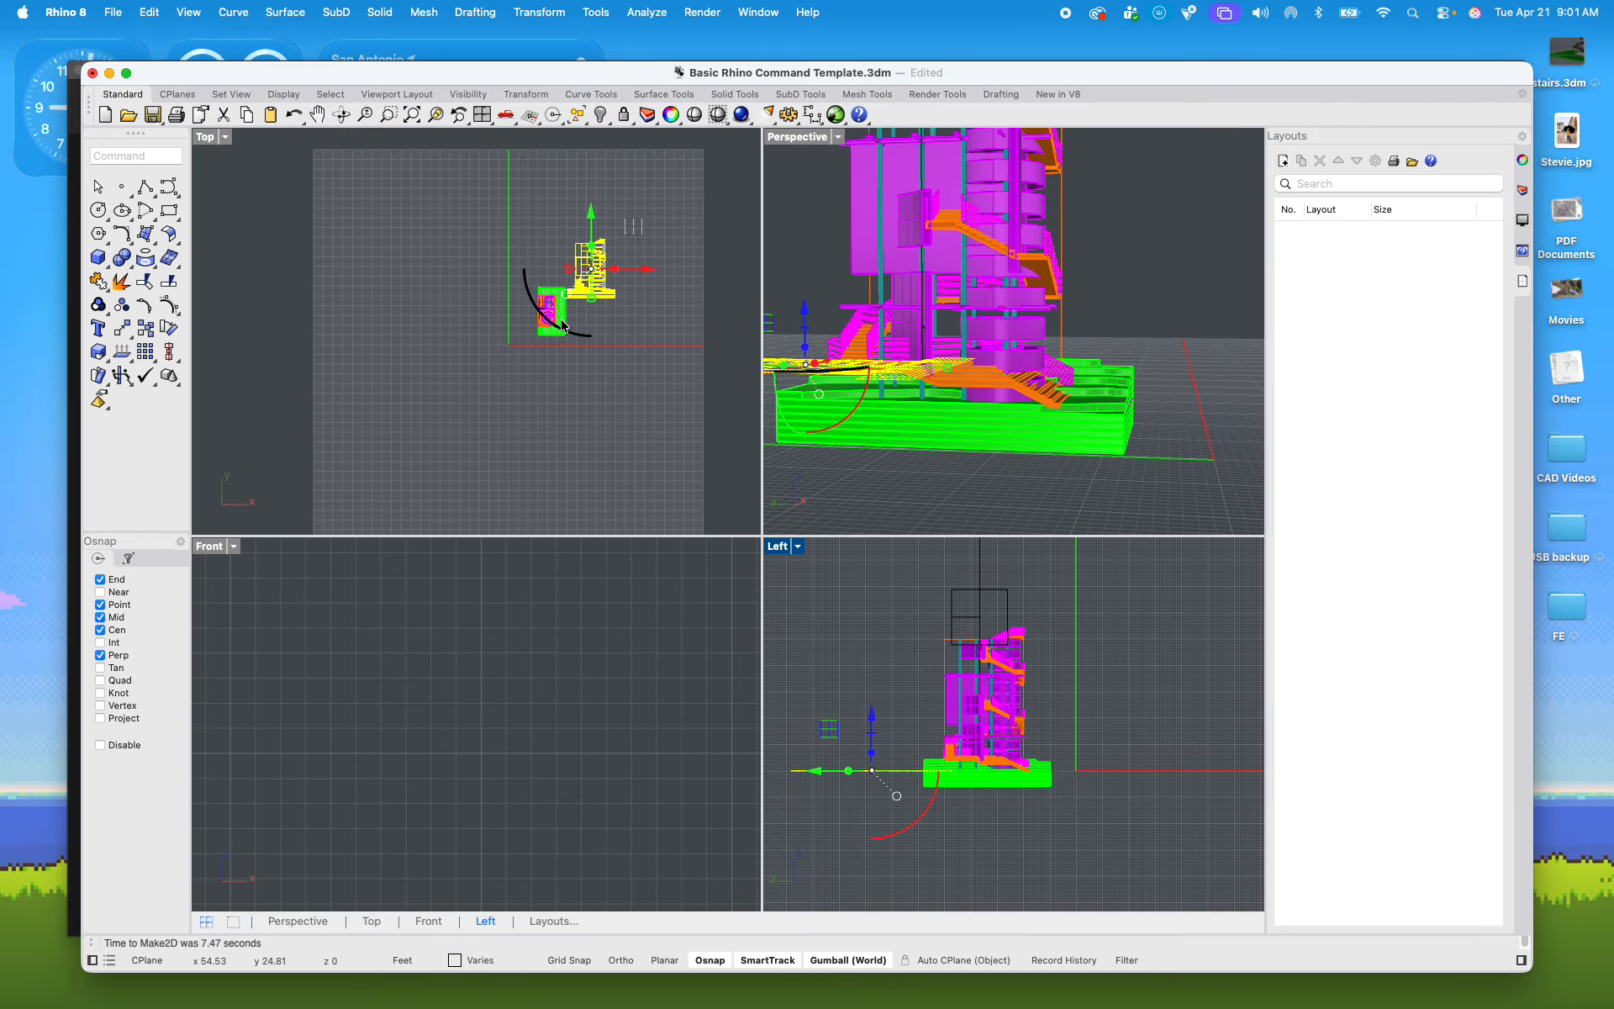
# Step: Move the new Make2D section drawing in the Top view to the open area below and right of the model
pyautogui.scroll(3, 600, 285)
pyautogui.moveTo(600, 291)
pyautogui.mouseDown()
pyautogui.moveTo(689, 399)
pyautogui.moveTo(689, 440)
pyautogui.moveTo(623, 313)
pyautogui.moveTo(663, 273)
pyautogui.moveTo(569, 300)
pyautogui.moveTo(686, 311)
pyautogui.moveTo(553, 301)
pyautogui.moveTo(667, 278)
pyautogui.moveTo(623, 300)
pyautogui.moveTo(648, 278)
pyautogui.moveTo(575, 305)
pyautogui.moveTo(684, 296)
pyautogui.moveTo(654, 296)
pyautogui.mouseUp()
pyautogui.scroll(-15, 689, 399)
pyautogui.scroll(7, 689, 440)
pyautogui.scroll(10, 664, 273)
pyautogui.scroll(-13, 656, 299)
pyautogui.scroll(11, 690, 297)
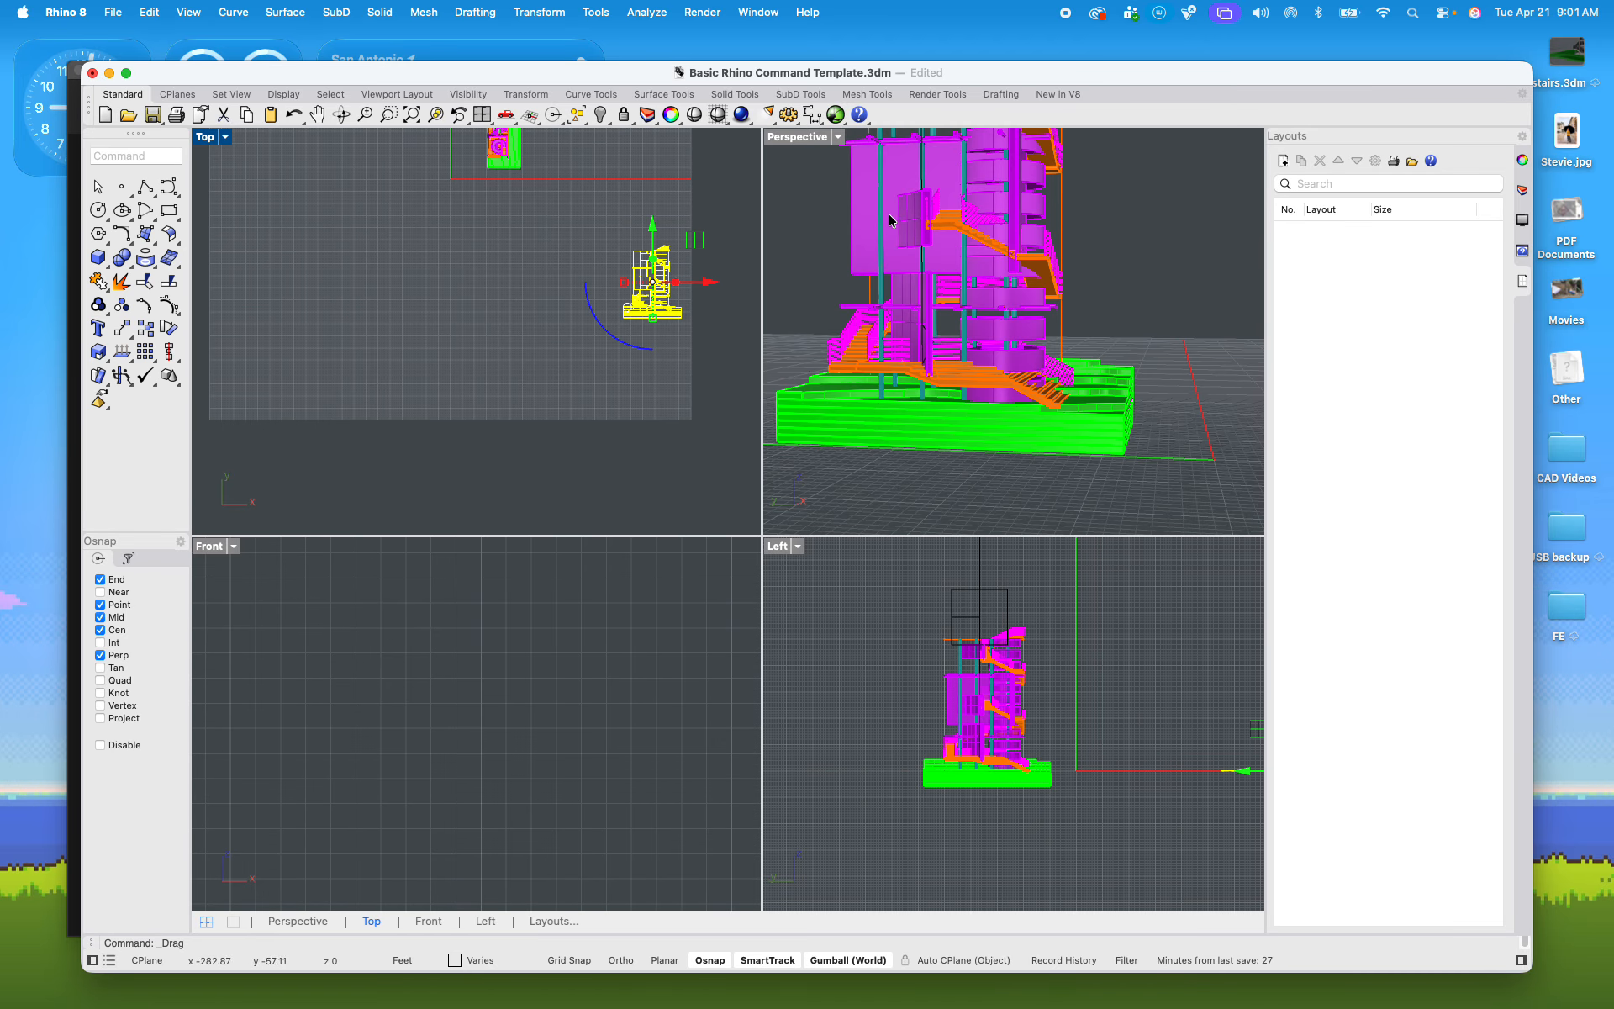
# Step: Select the vertical clipping plane and stop it from clipping the Top view
pyautogui.scroll(-8, 1077, 276)
pyautogui.scroll(5, 1082, 200)
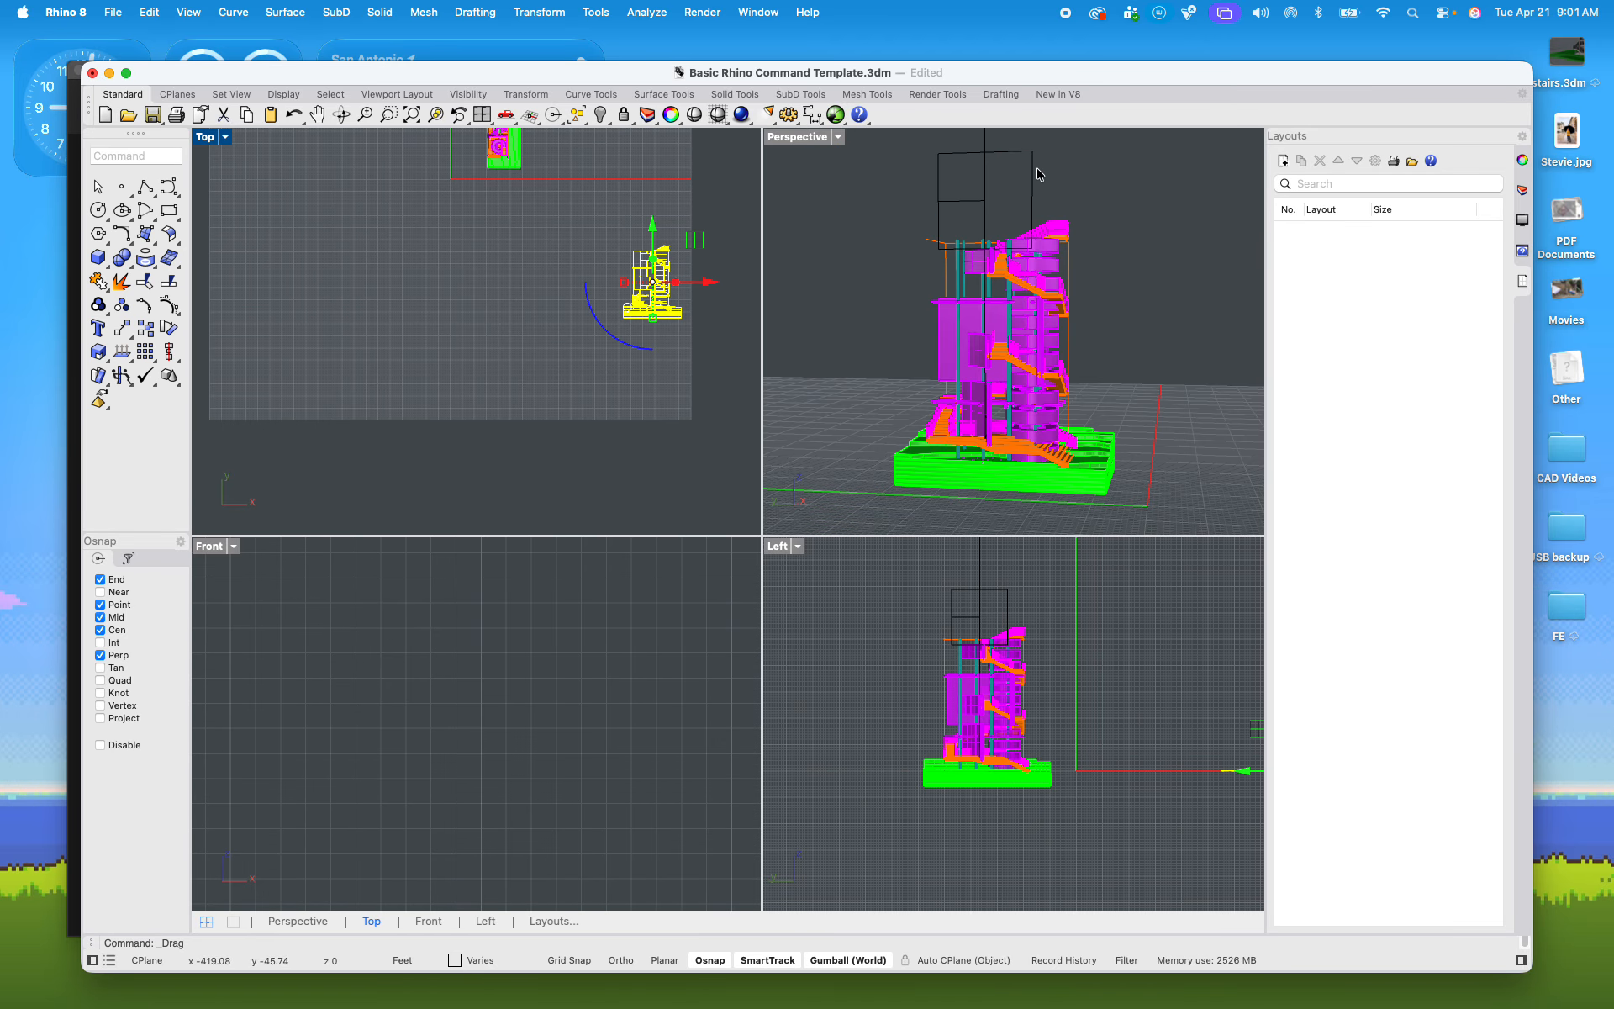
pyautogui.click(1036, 177)
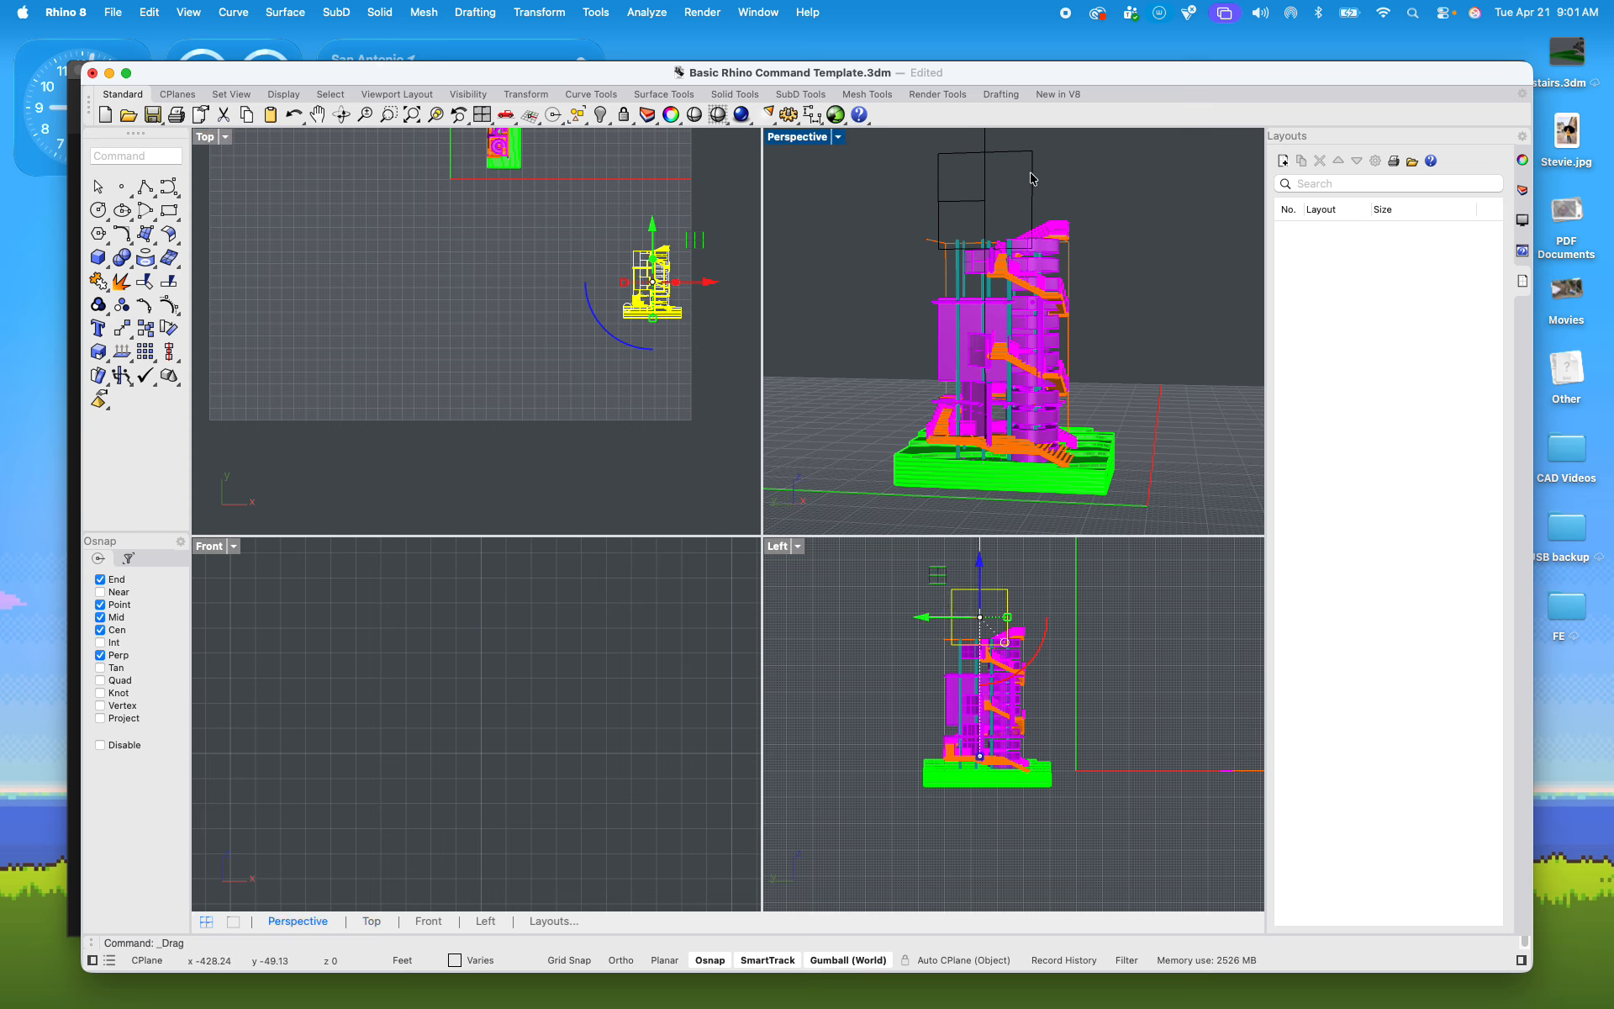
pyautogui.click(1522, 159)
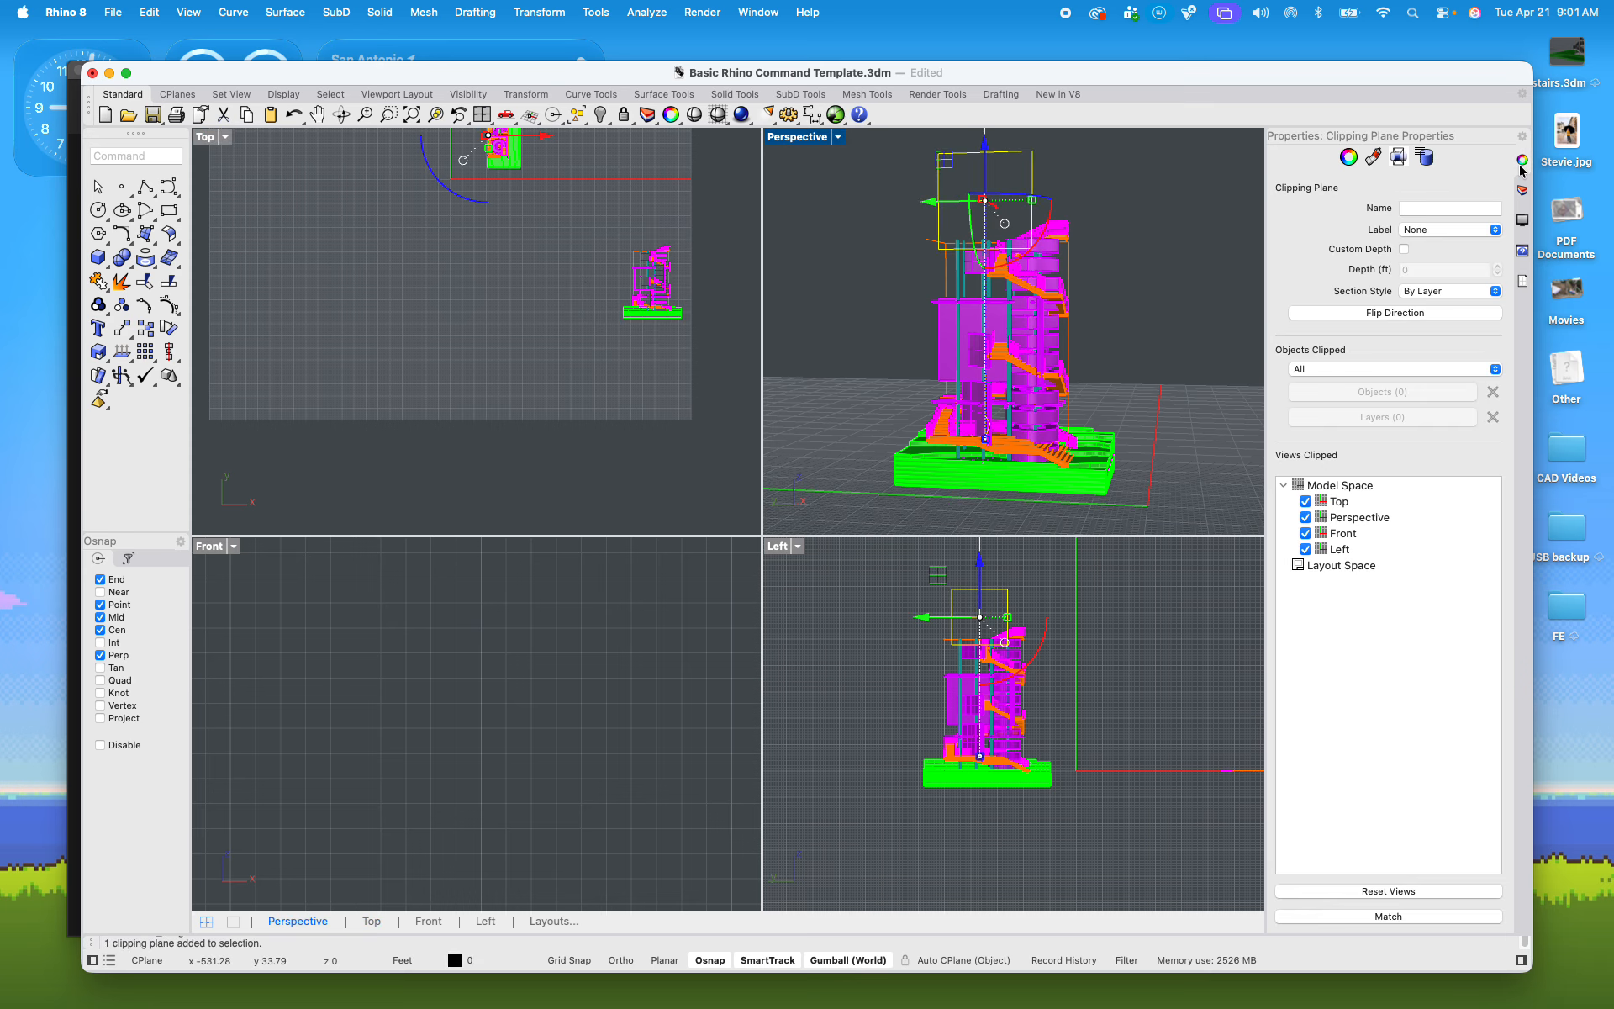
pyautogui.click(1306, 501)
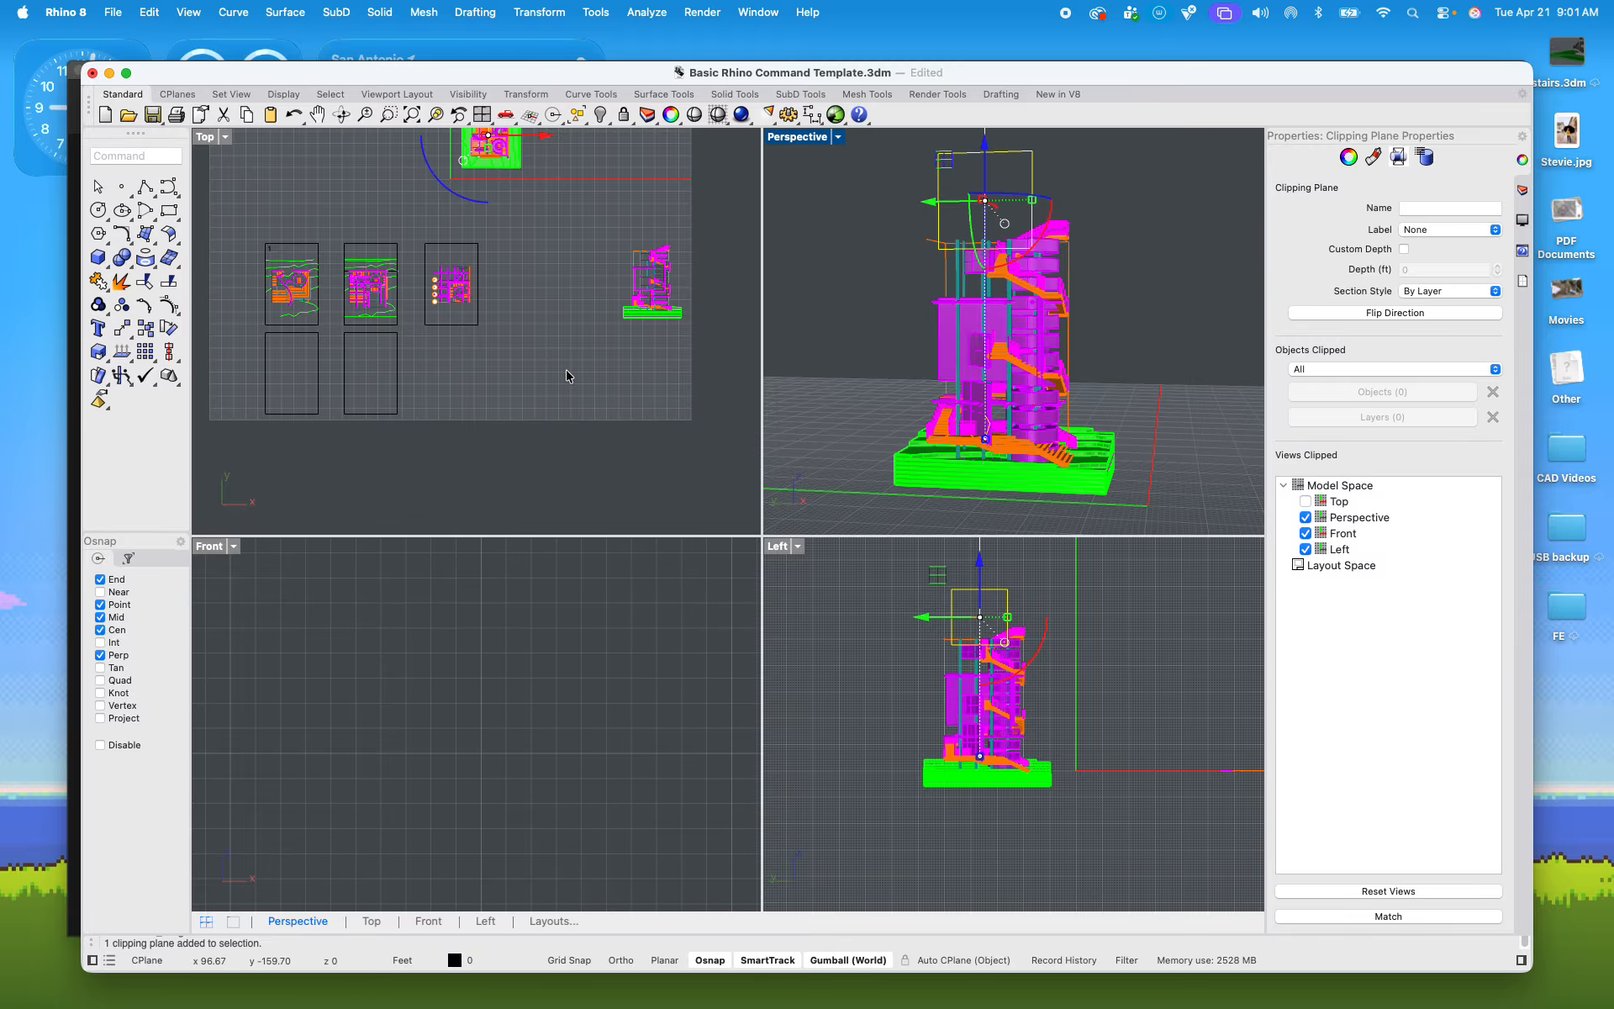
# Step: Enlarge the Rhino window to fill the screen, deselect the clipping plane and make the Top view active
pyautogui.moveTo(67, 56); pyautogui.dragTo(20, 34)
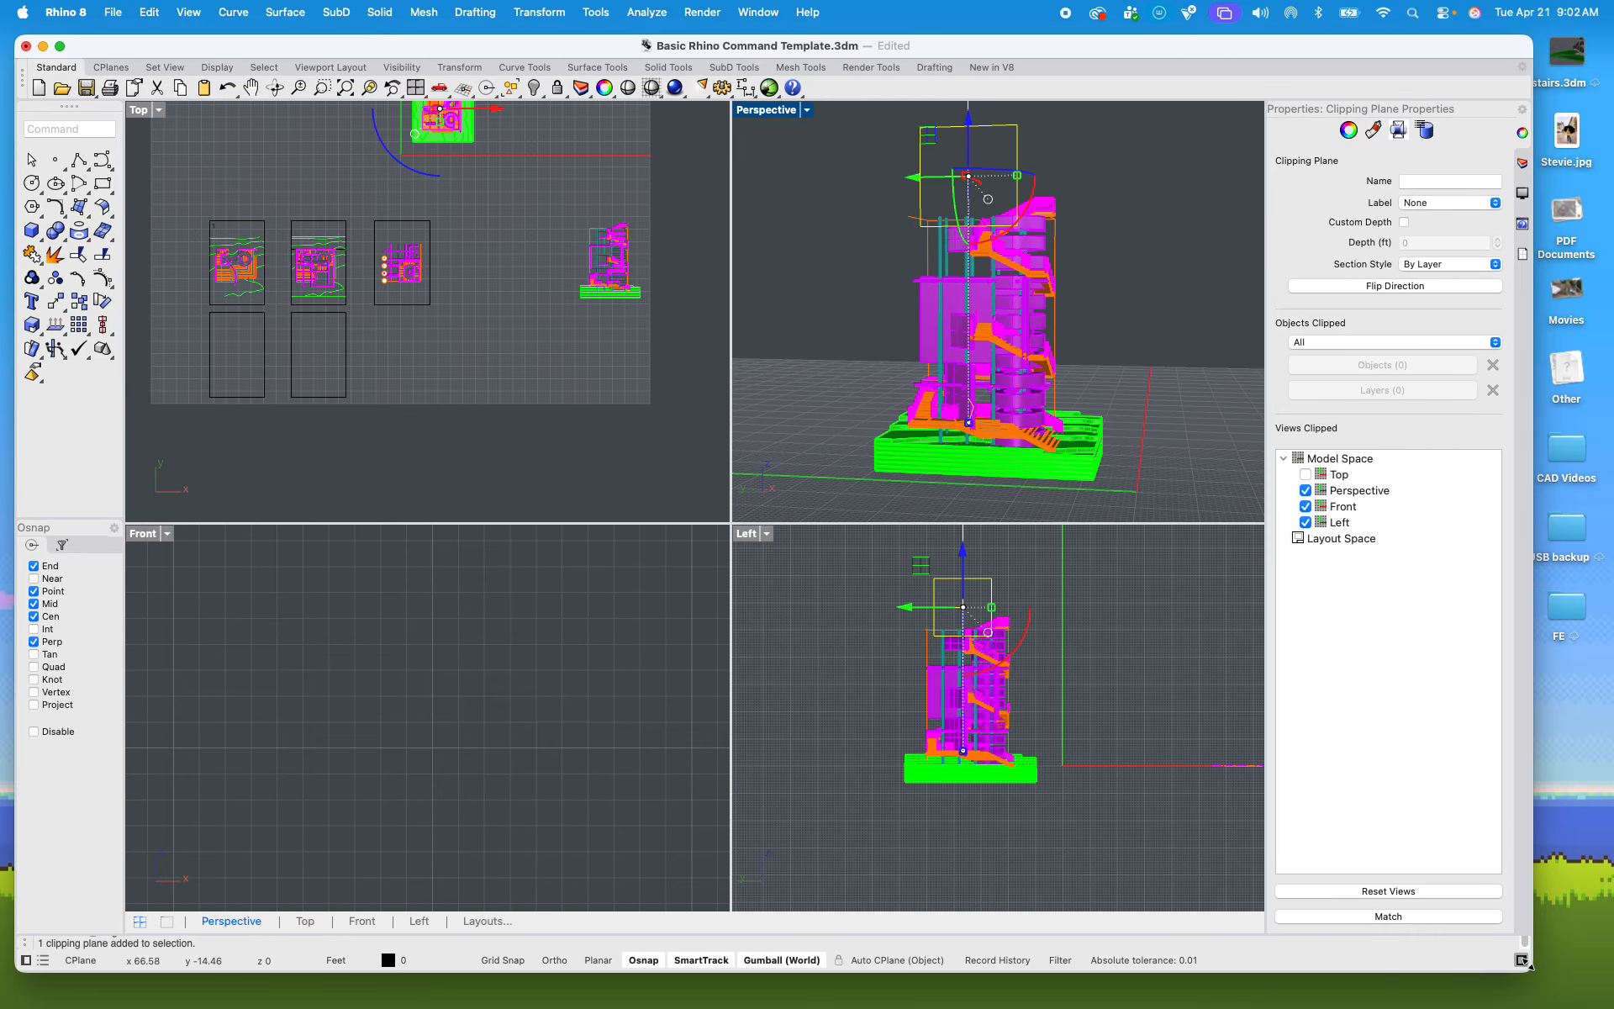
pyautogui.moveTo(1531, 969); pyautogui.dragTo(1596, 983)
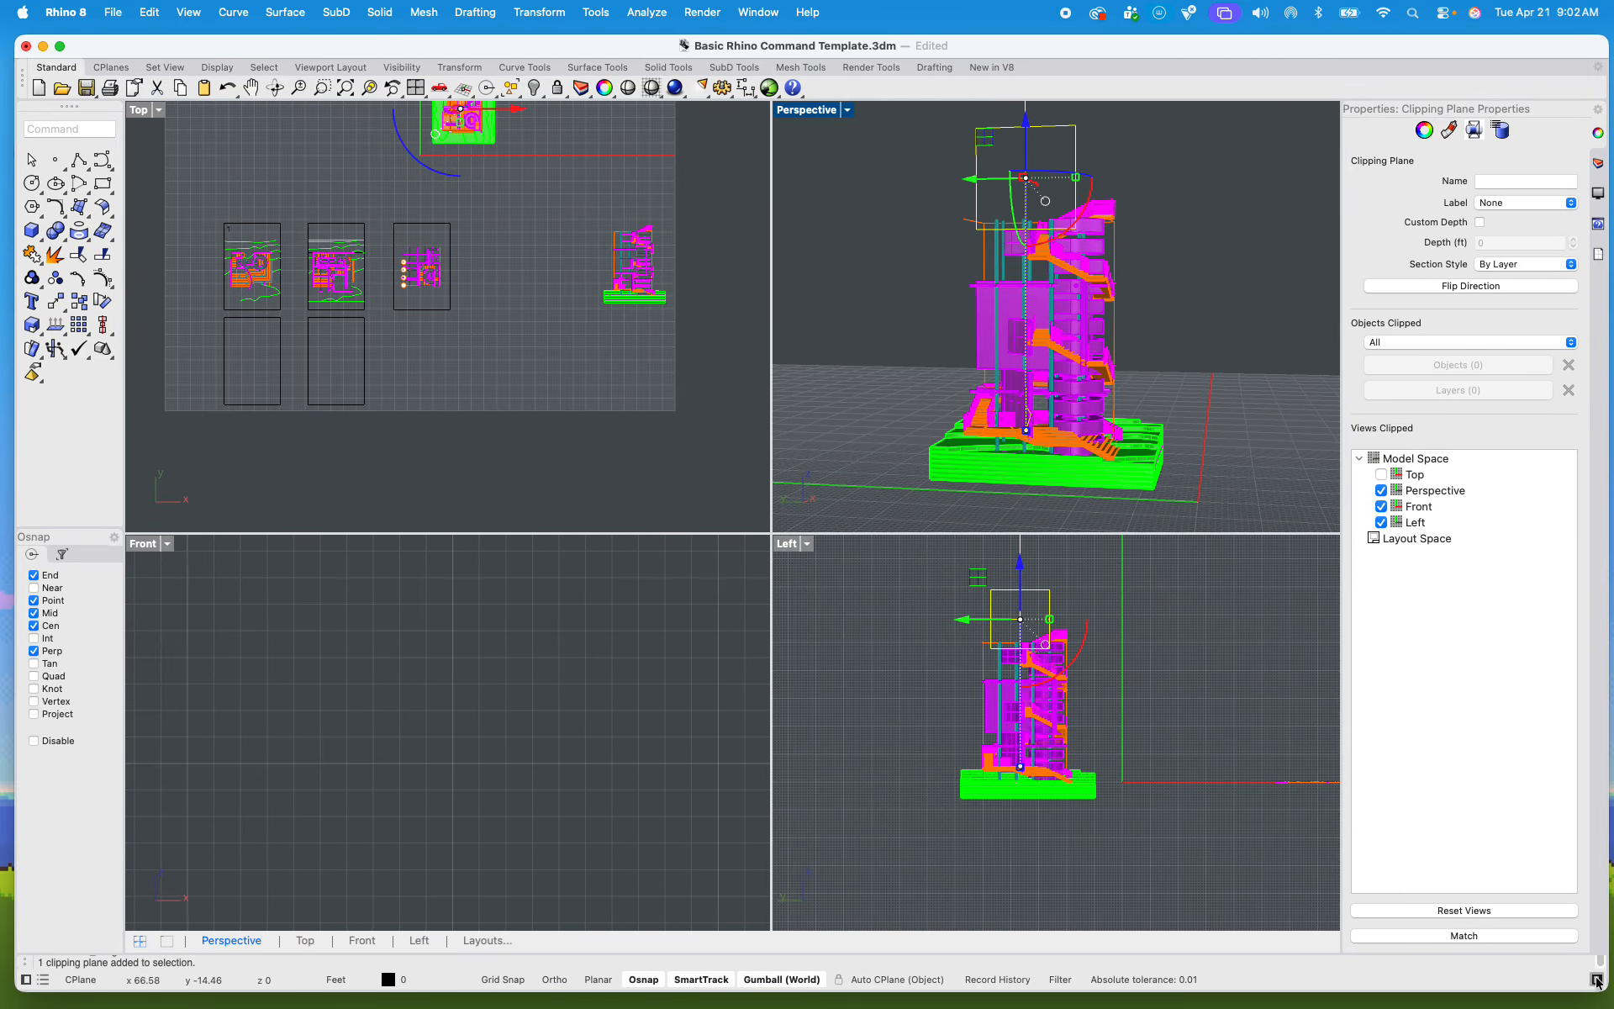
pyautogui.click(556, 432)
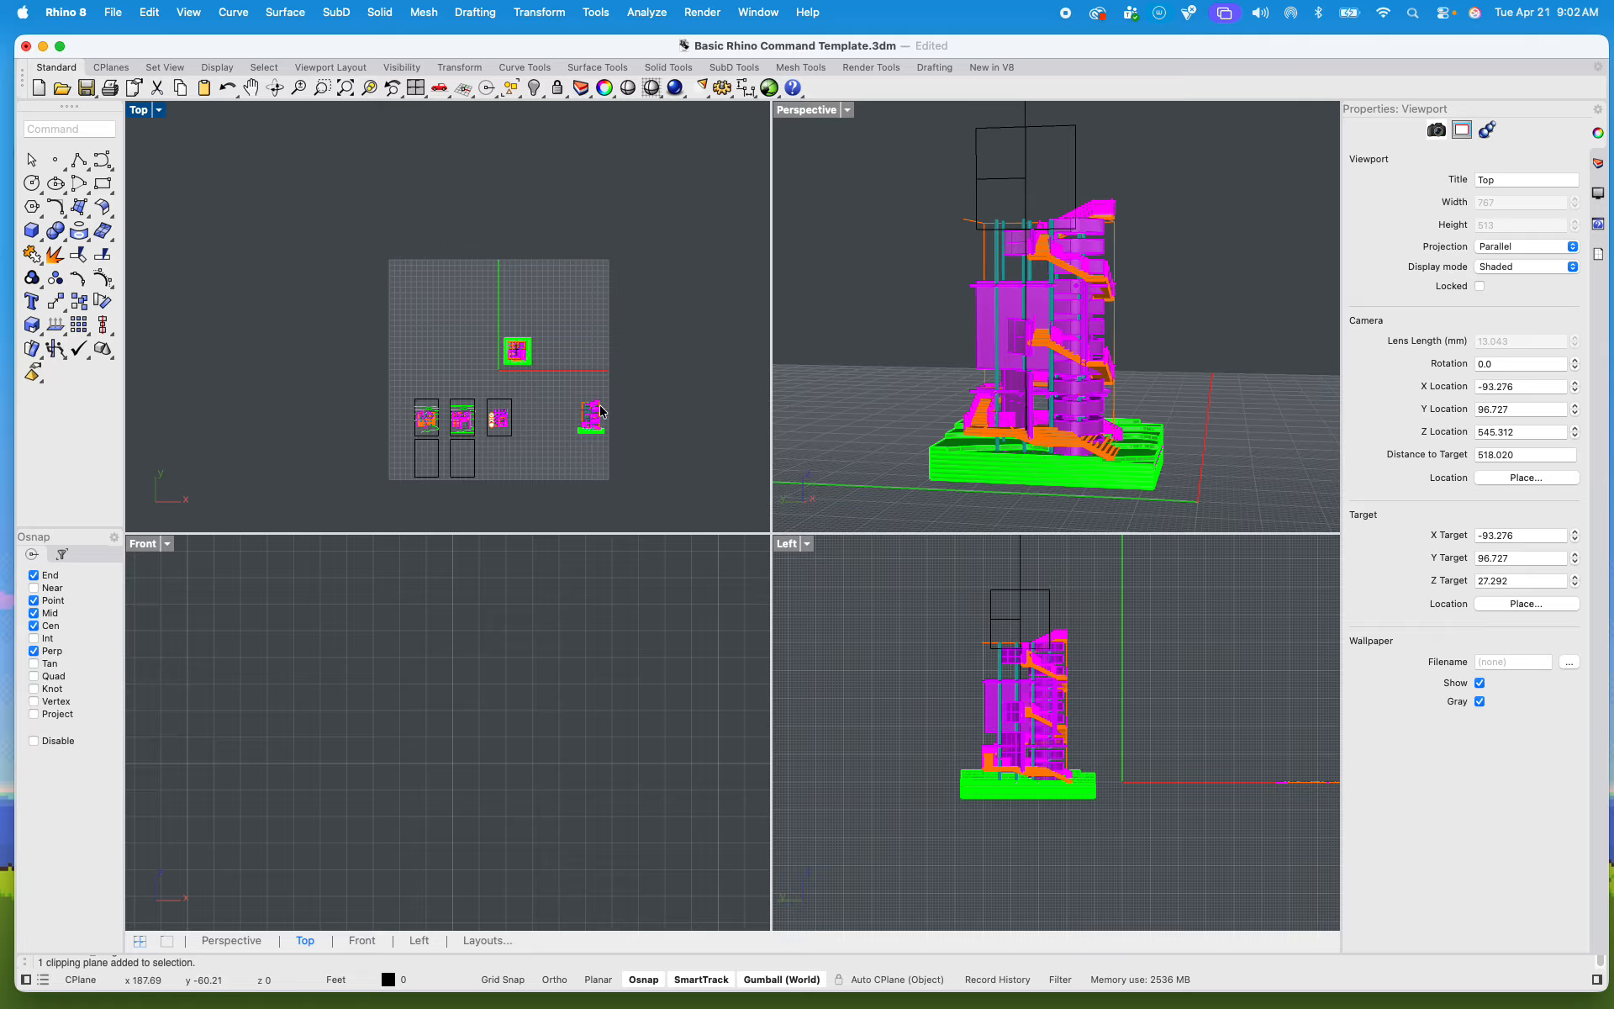
# Step: Move the grouped section drawing in the Top view into the empty sheet frame below the first plan sheet
pyautogui.scroll(10, 563, 394)
pyautogui.moveTo(471, 283); pyautogui.dragTo(684, 468)
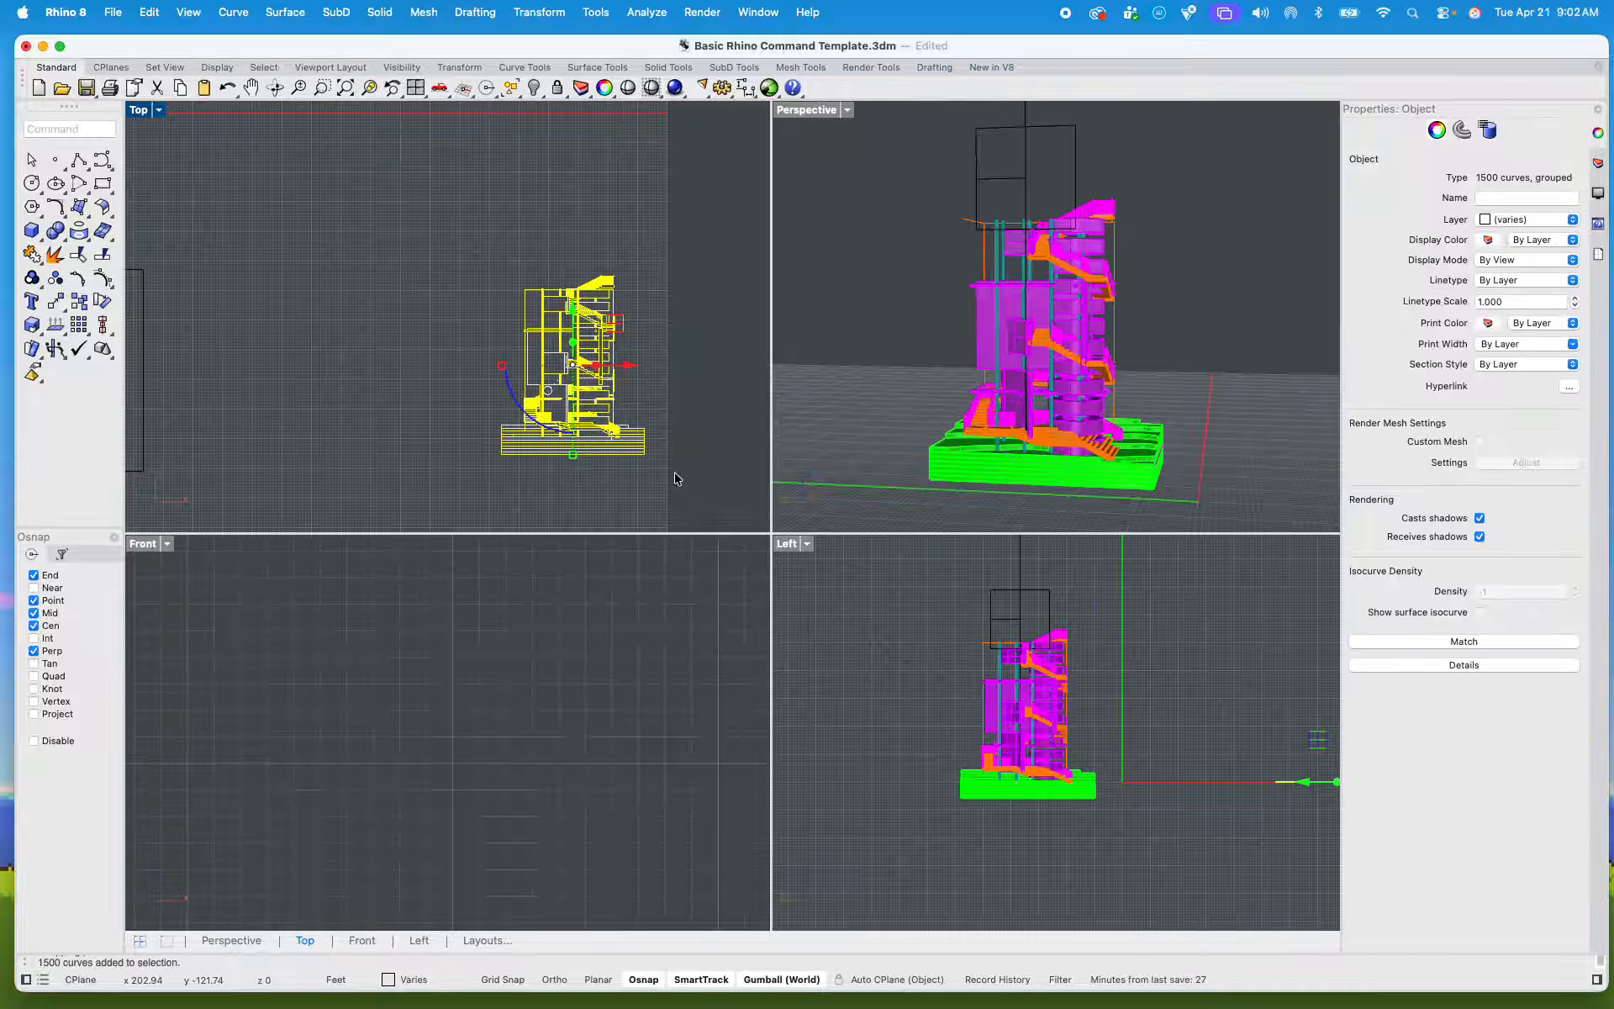
pyautogui.write('m')
pyautogui.press('Return')
pyautogui.click(576, 379)
pyautogui.scroll(-10, 576, 378)
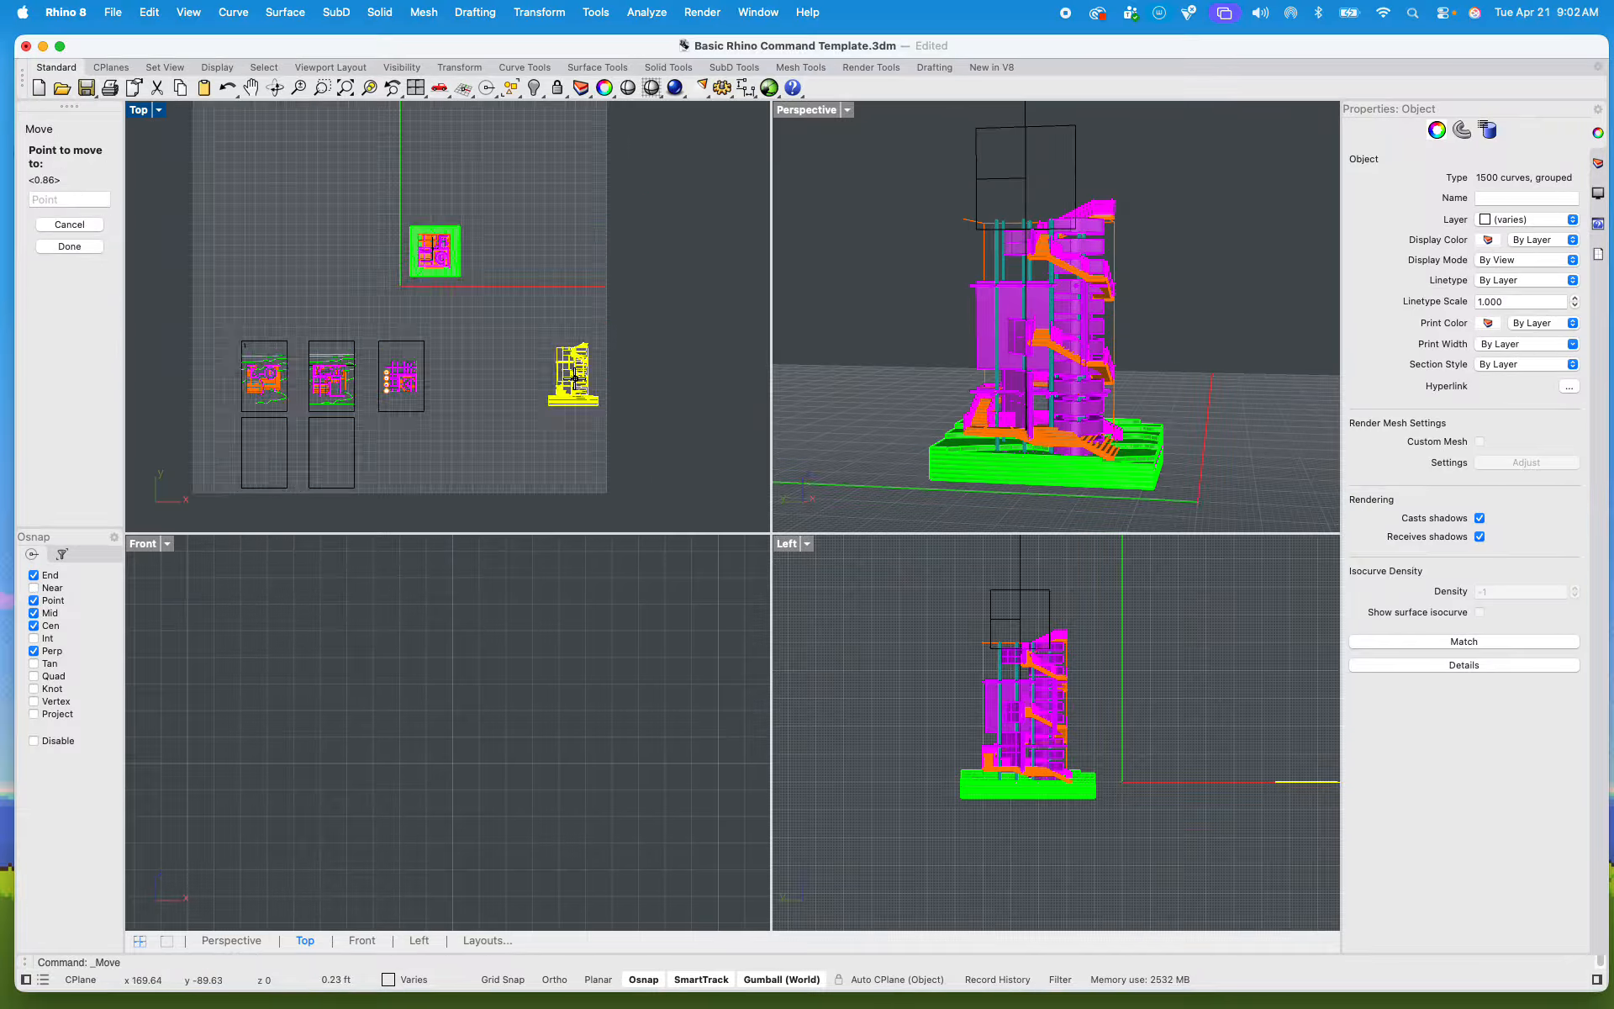
pyautogui.scroll(-3, 504, 420)
pyautogui.scroll(10, 450, 429)
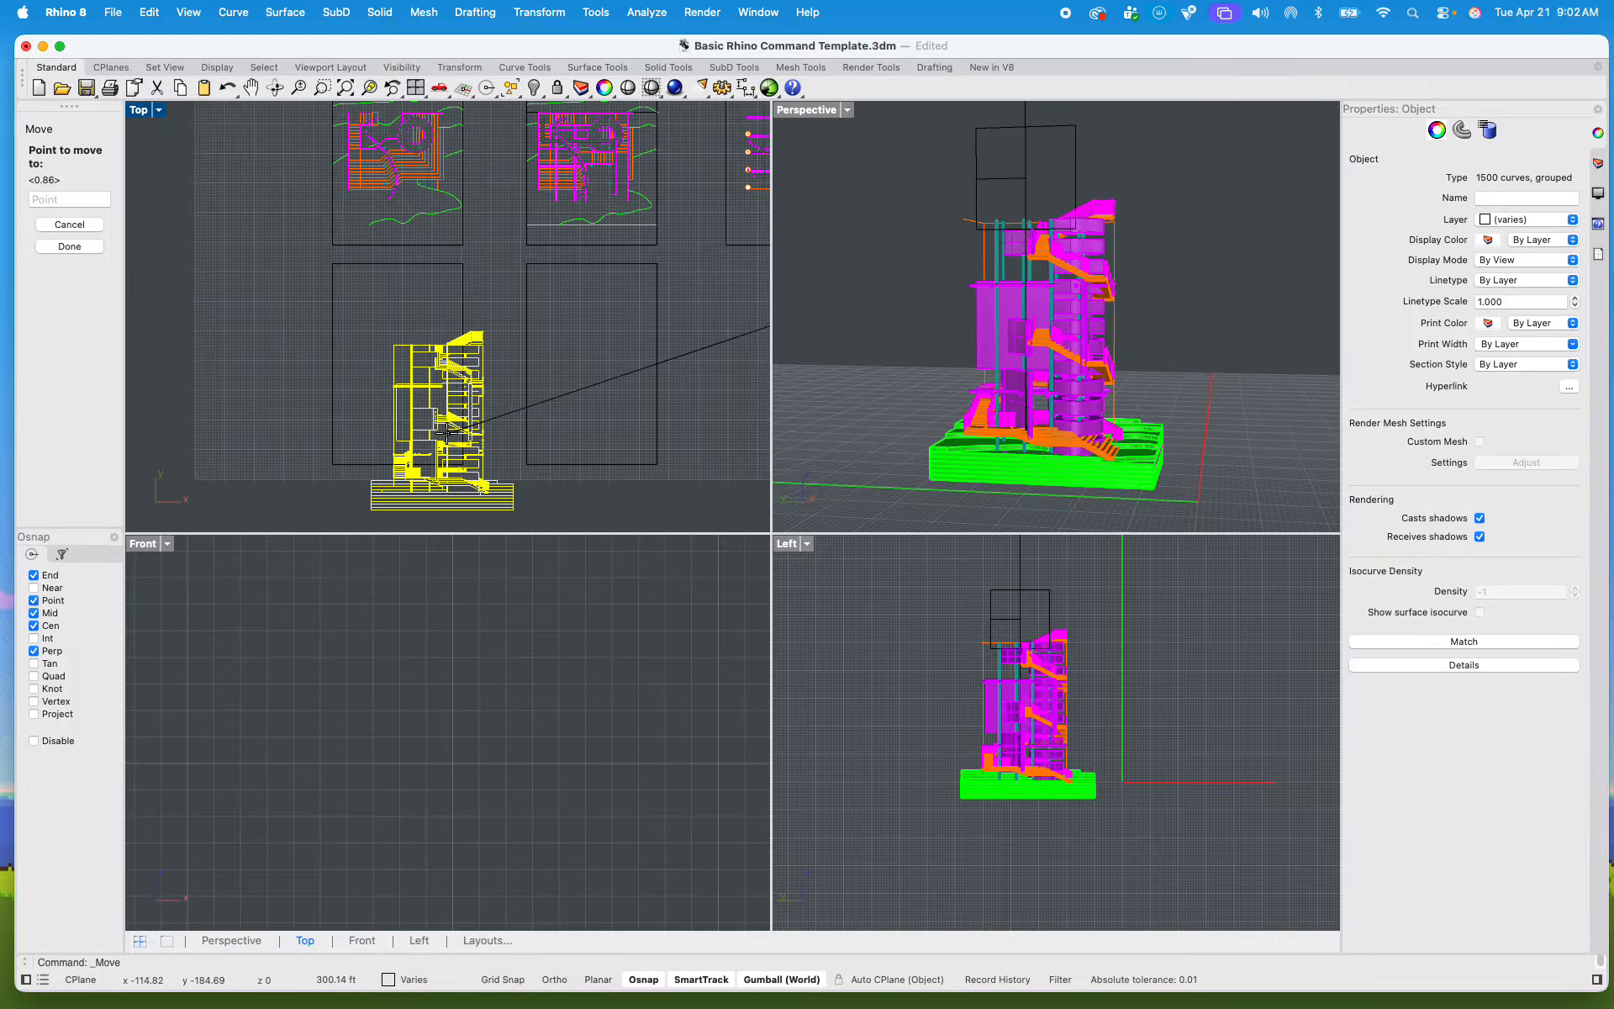
pyautogui.scroll(8, 450, 429)
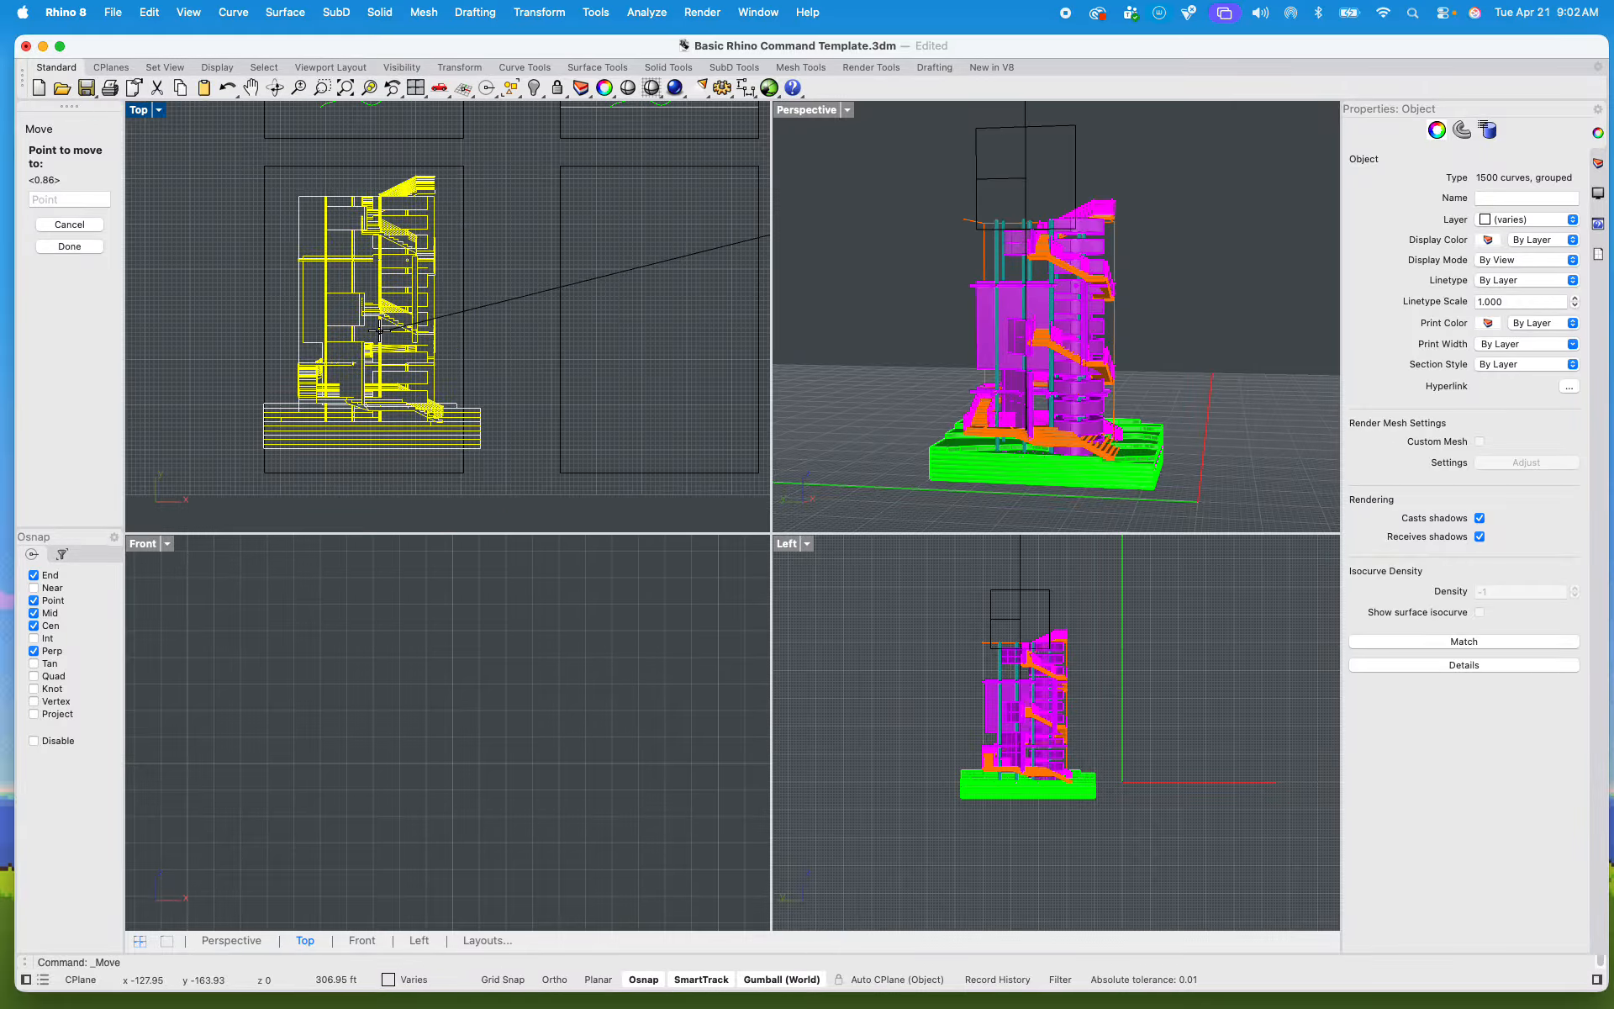
pyautogui.scroll(-5, 393, 378)
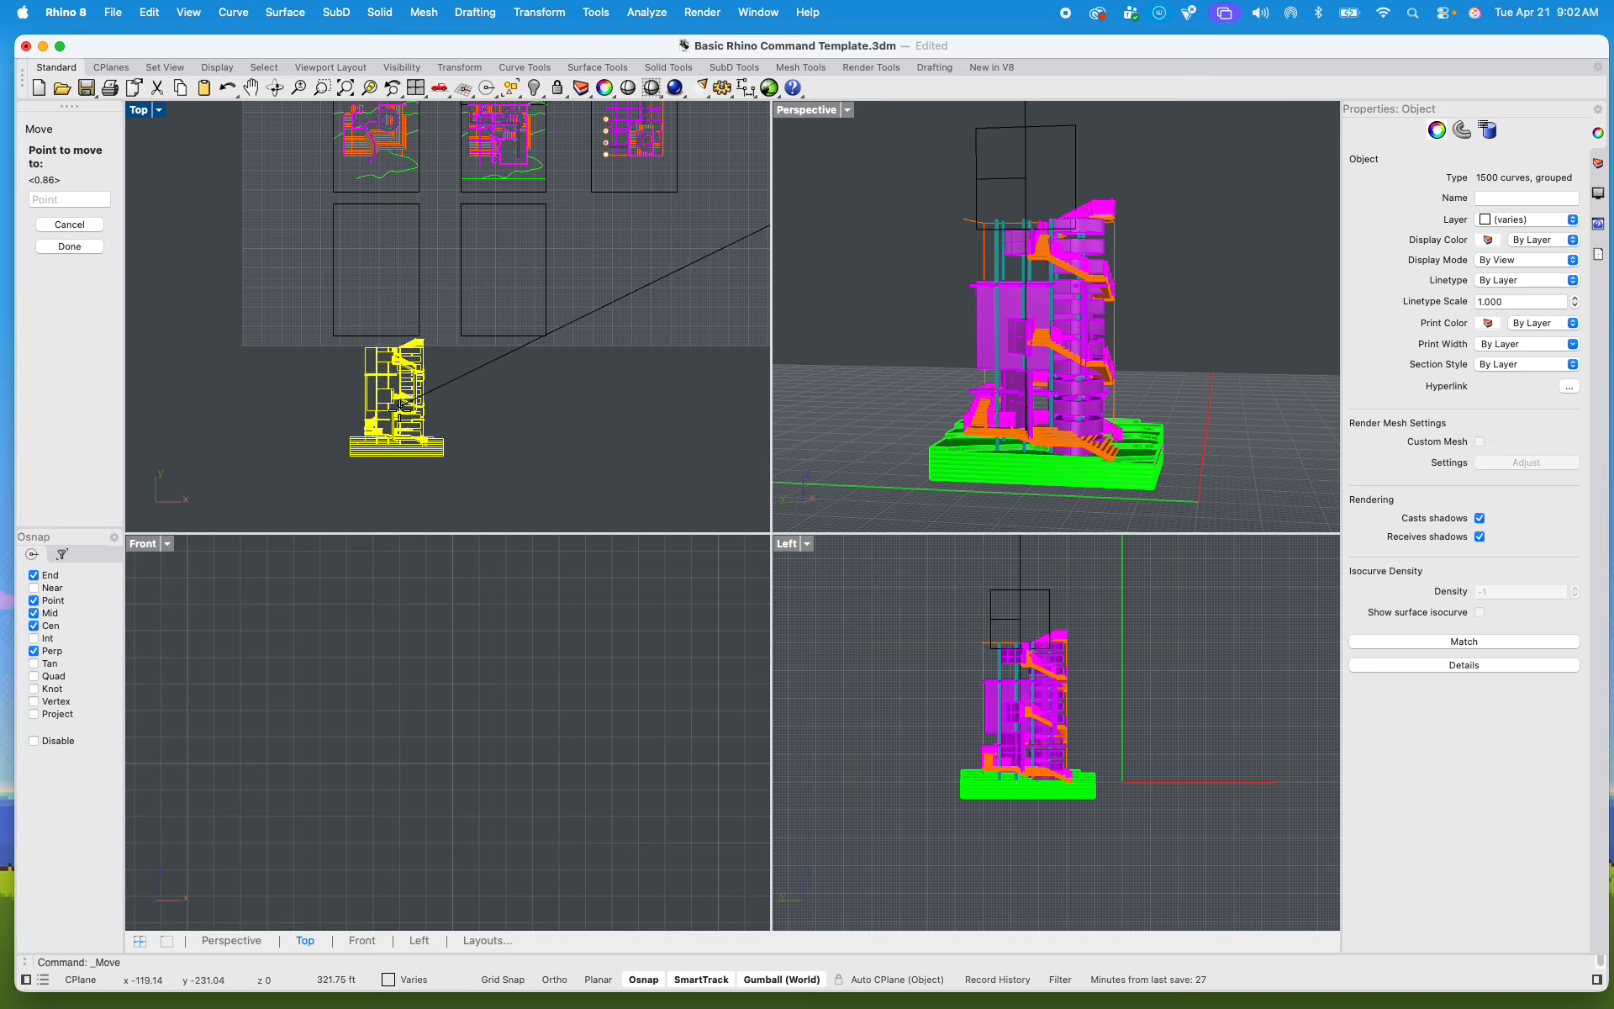
pyautogui.scroll(6, 374, 277)
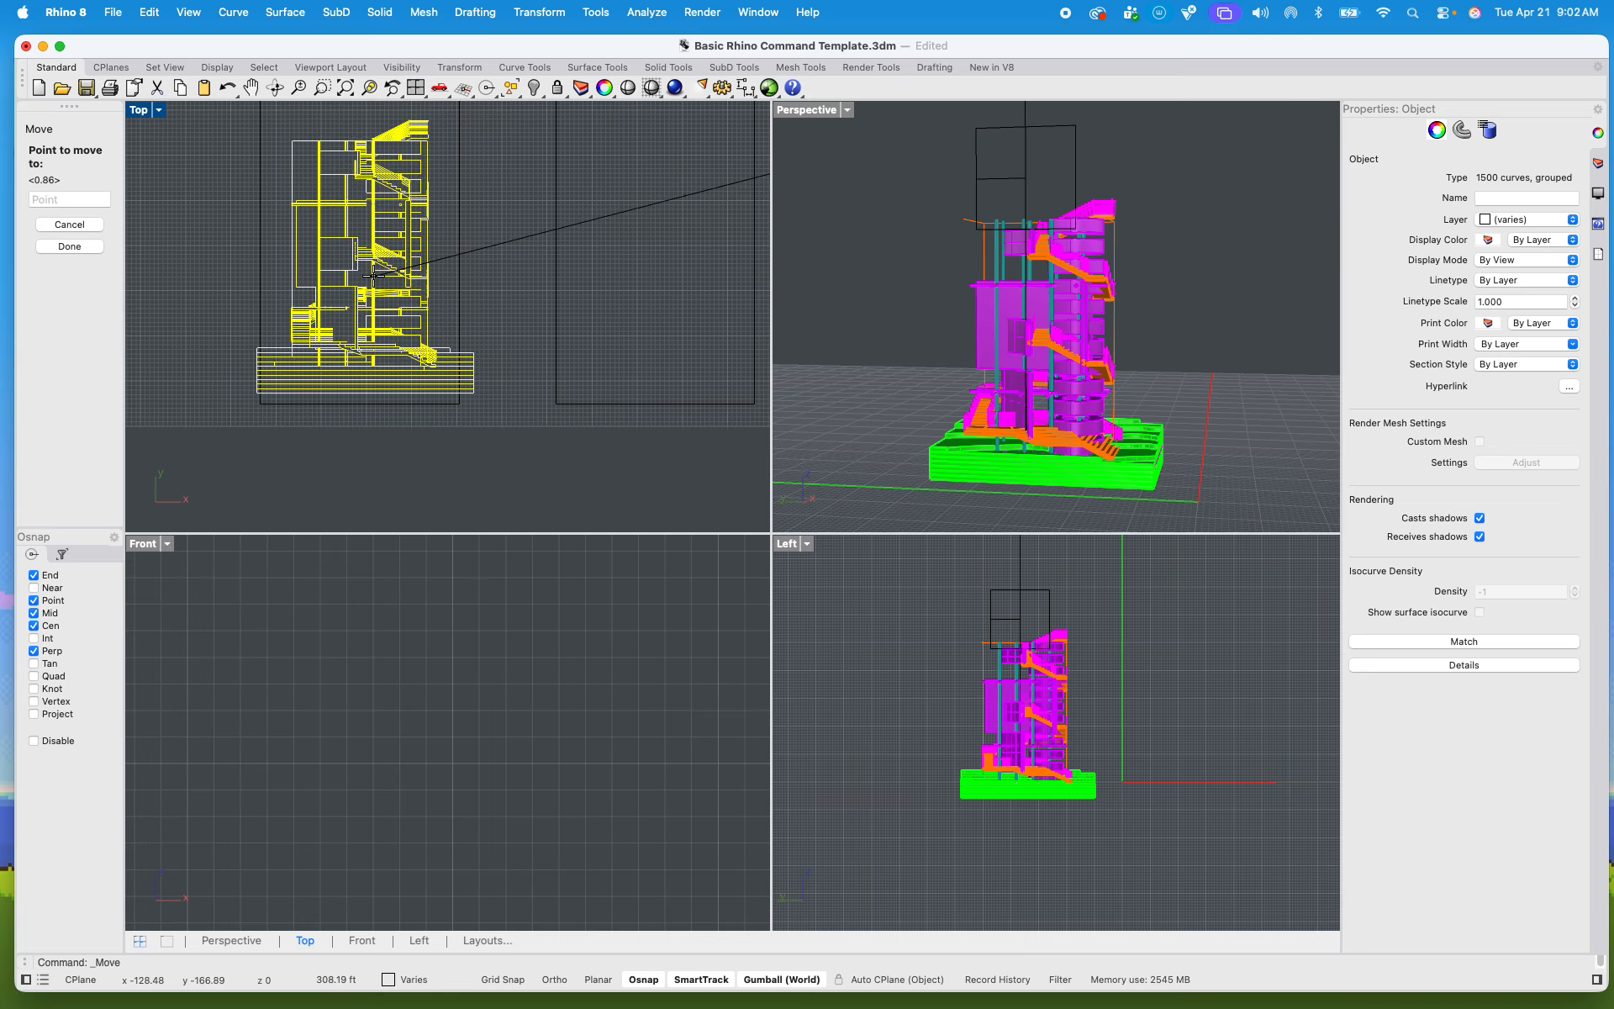
pyautogui.scroll(4, 374, 278)
pyautogui.click(374, 293)
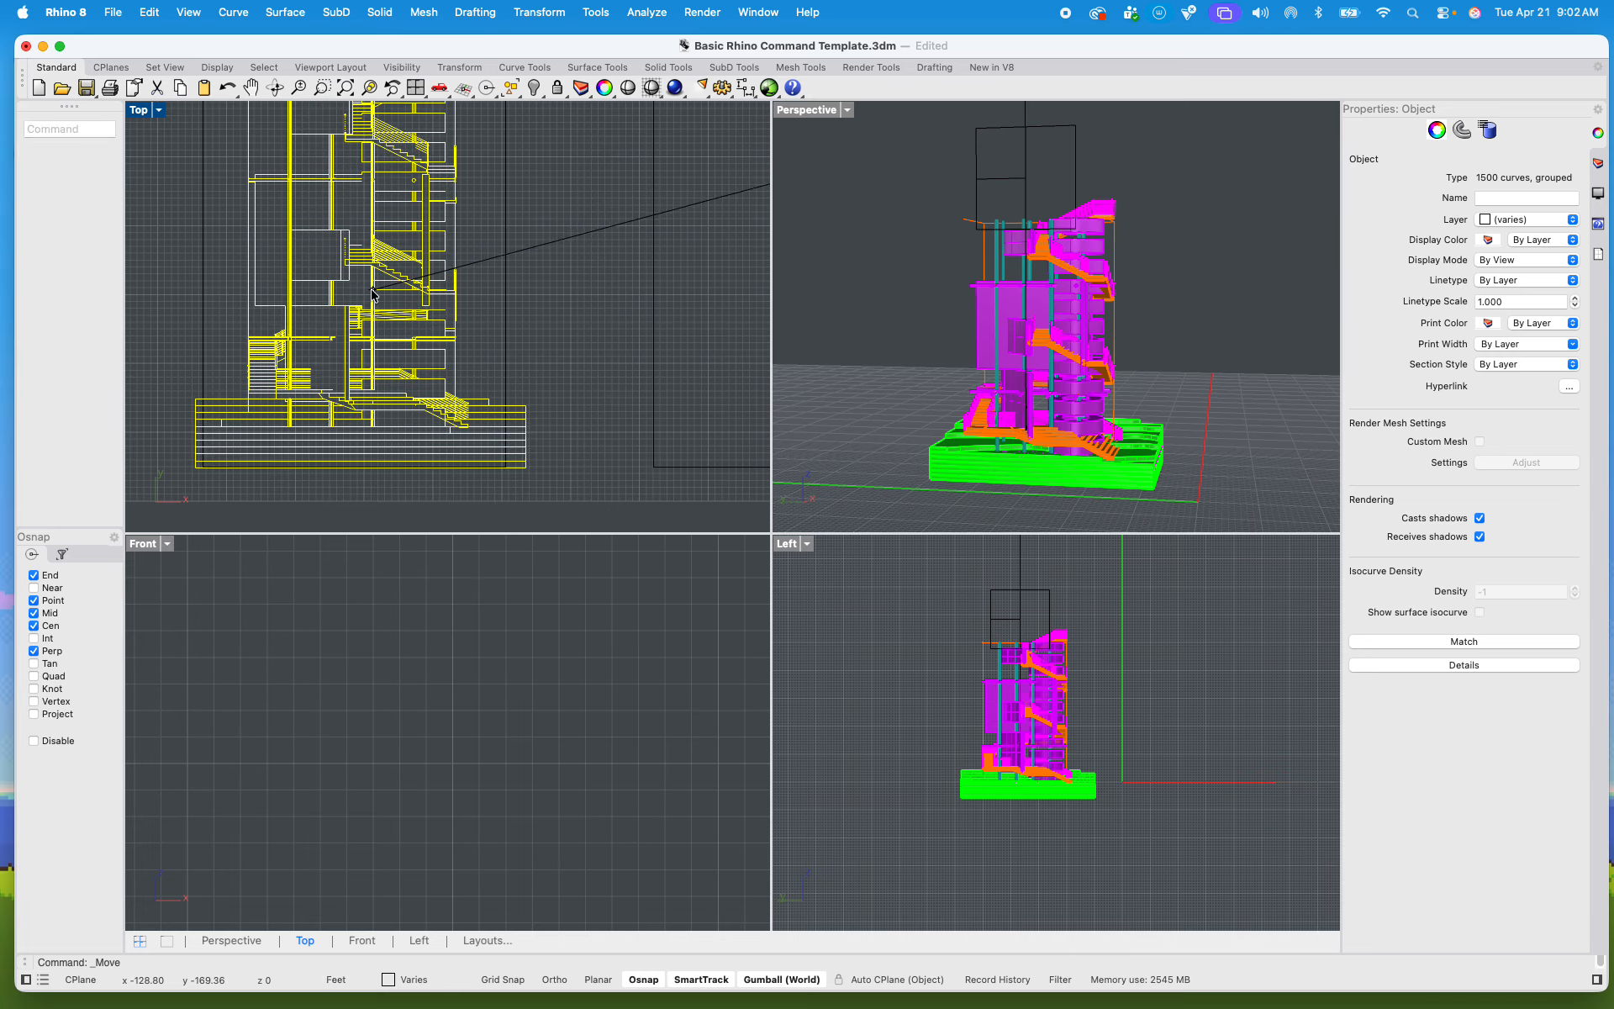
# Step: Select the section drawing together with its sheet frame and shift both down, away from the plan sheet above
pyautogui.scroll(-5, 313, 373)
pyautogui.moveTo(312, 373); pyautogui.dragTo(314, 371, button='right')
pyautogui.moveTo(429, 465); pyautogui.dragTo(224, 250)
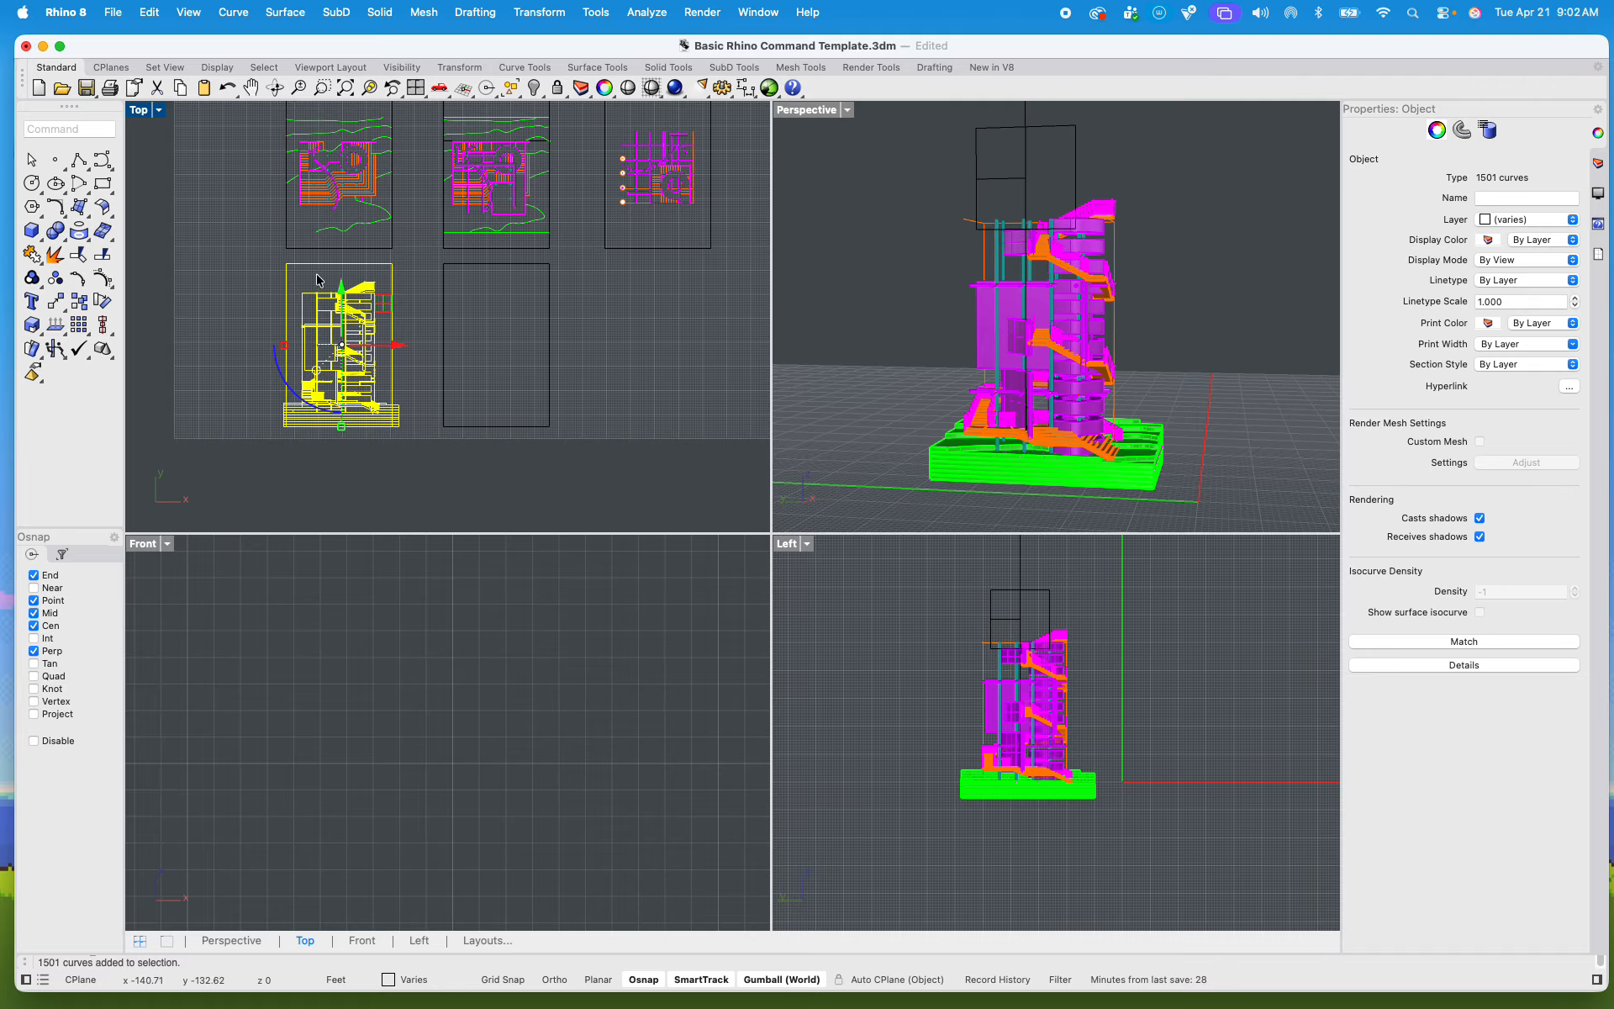
pyautogui.moveTo(344, 297); pyautogui.dragTo(313, 383)
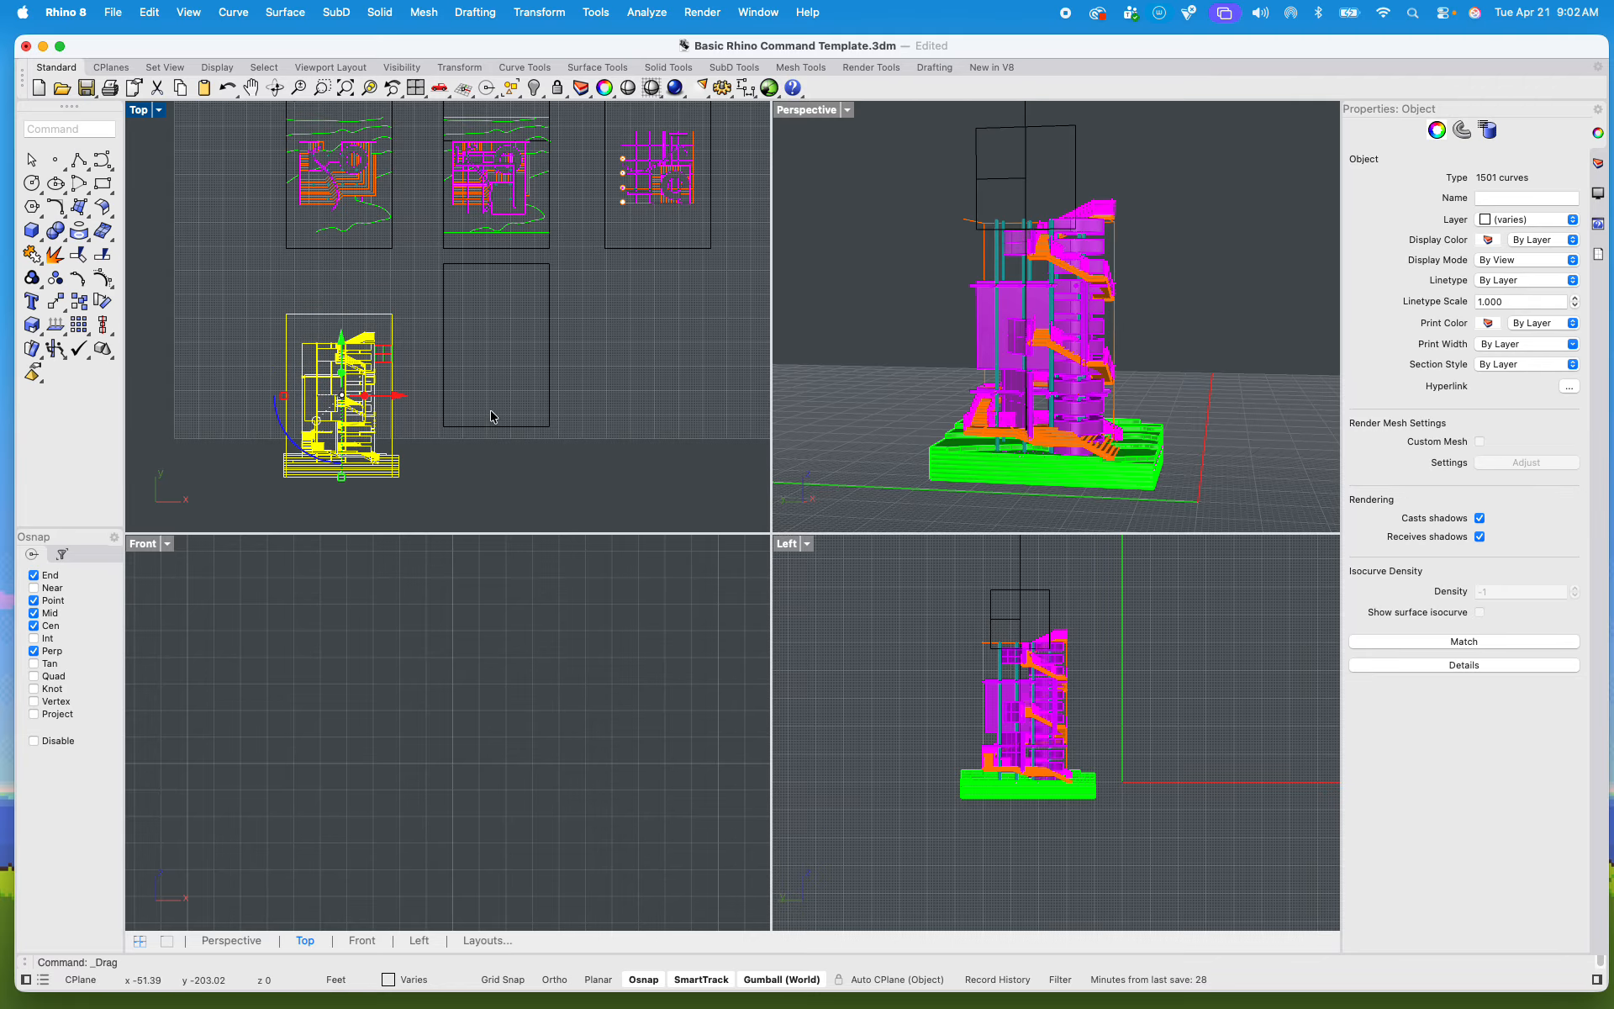
# Step: Maximize the Top view and examine how the section fits its sheet frame, comparing it with the empty frame and plan sheets
pyautogui.scroll(3, 311, 385)
pyautogui.doubleClick(137, 110)
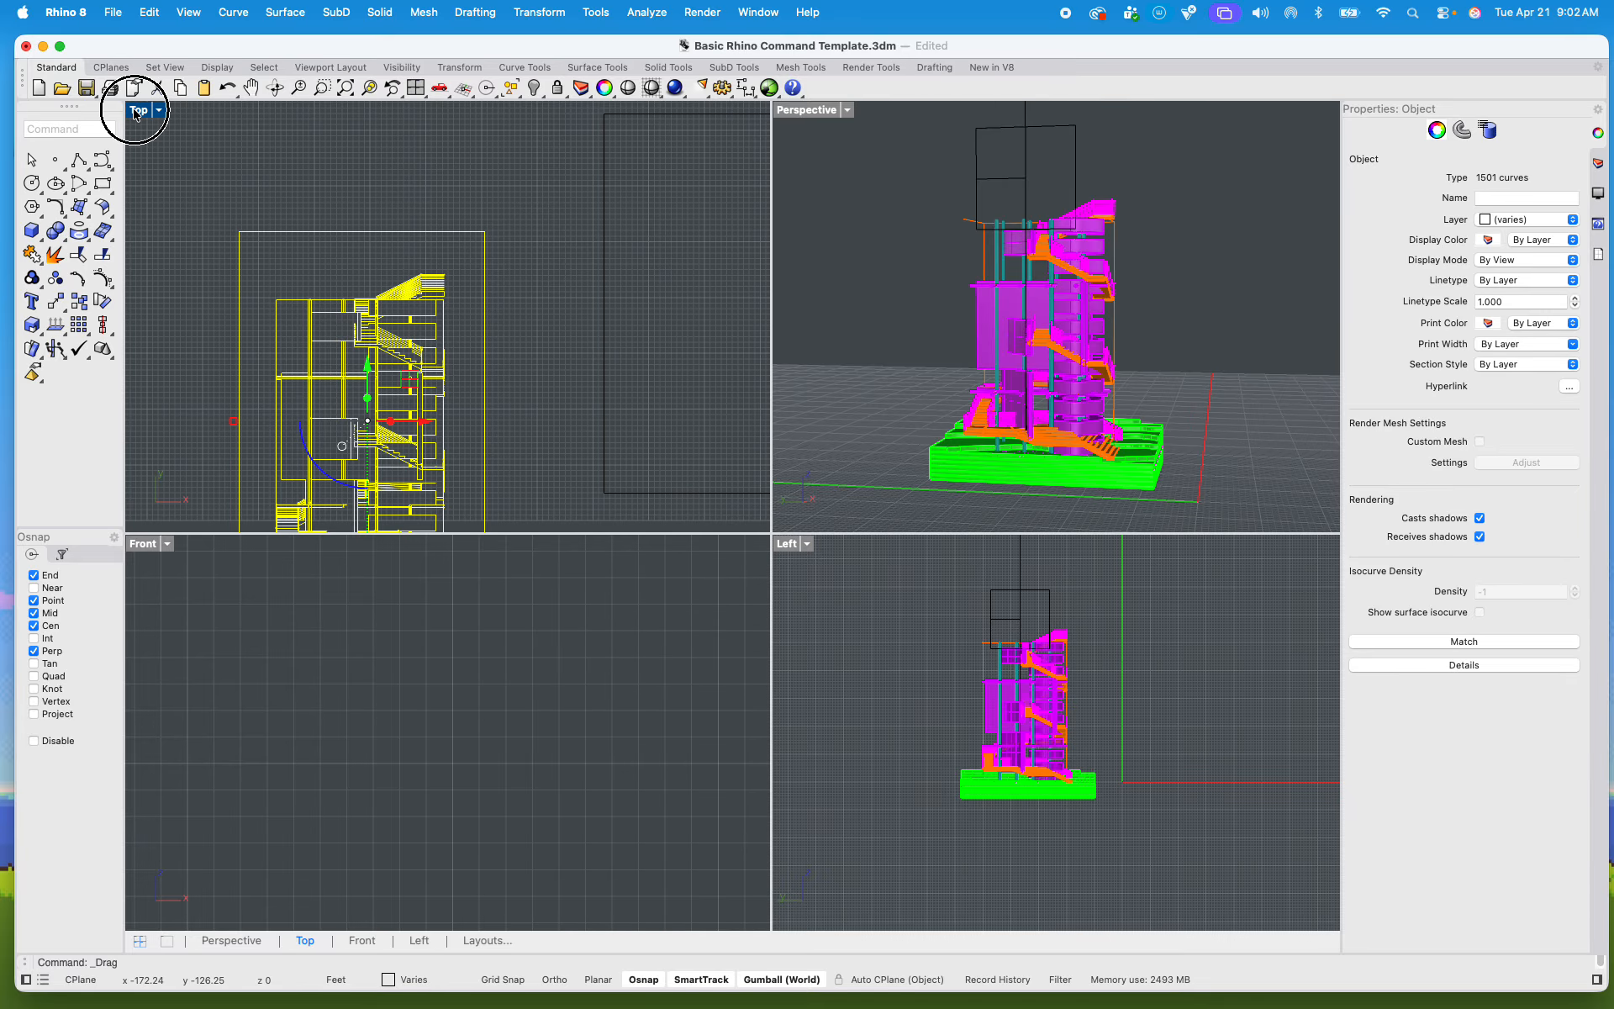
pyautogui.scroll(-4, 319, 420)
pyautogui.click(407, 461)
pyautogui.scroll(5, 552, 649)
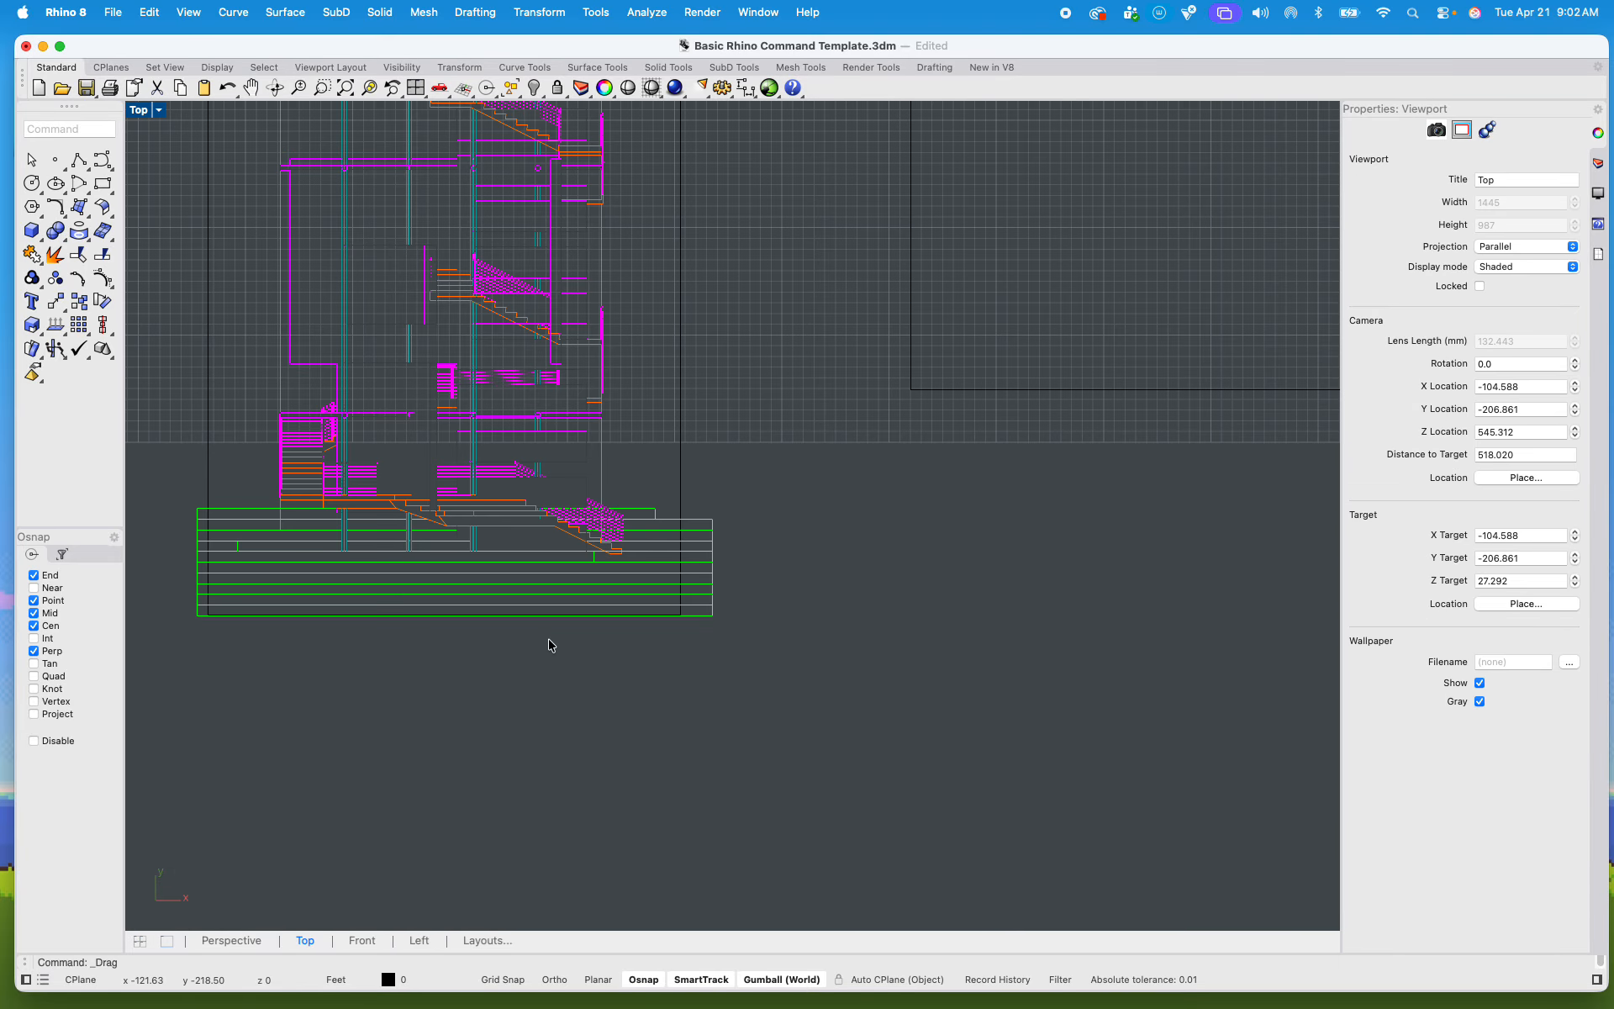
pyautogui.click(679, 475)
pyautogui.scroll(-5, 681, 534)
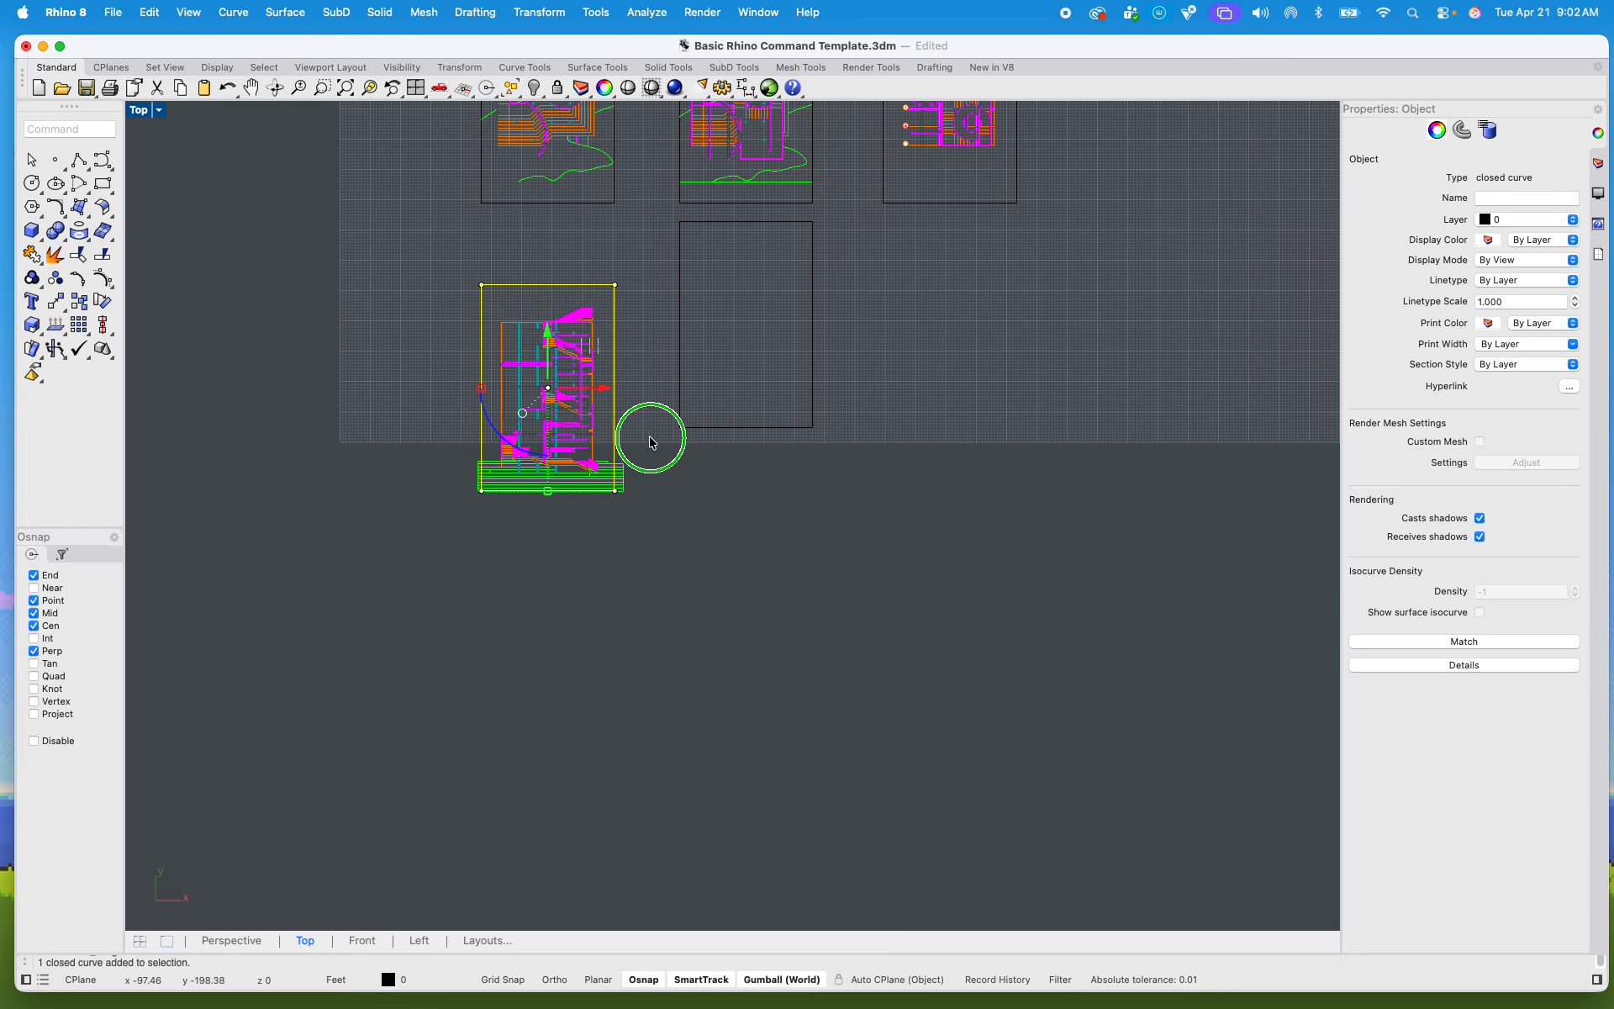
pyautogui.click(670, 597)
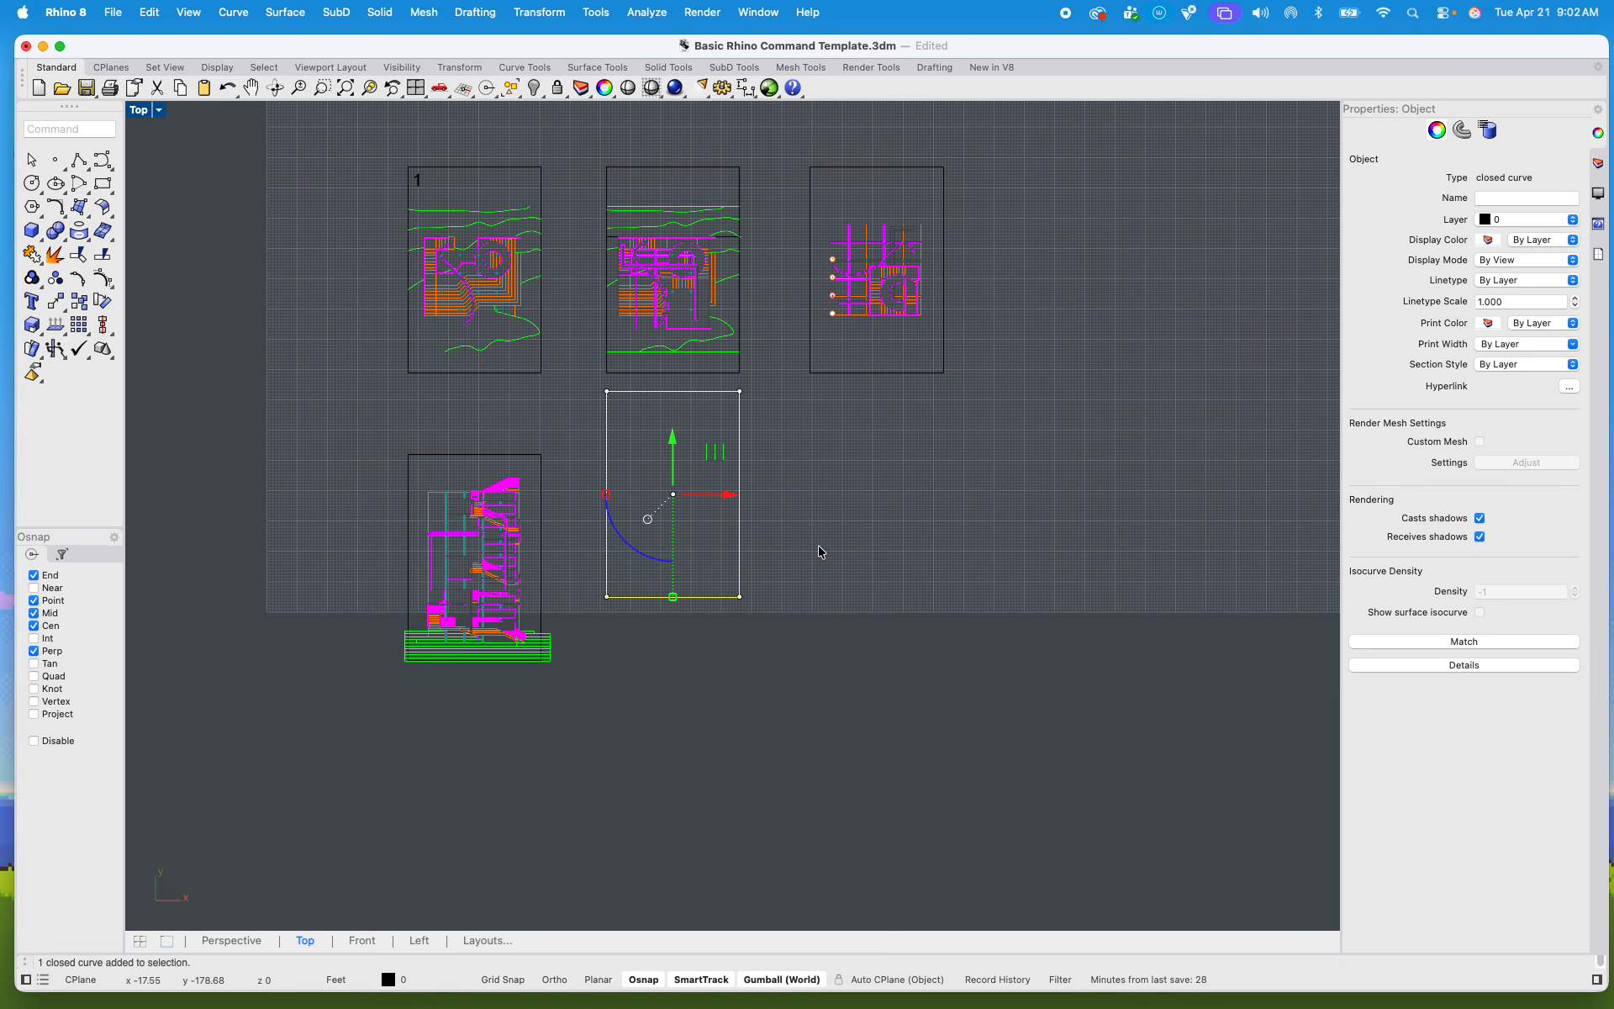
pyautogui.scroll(3, 611, 481)
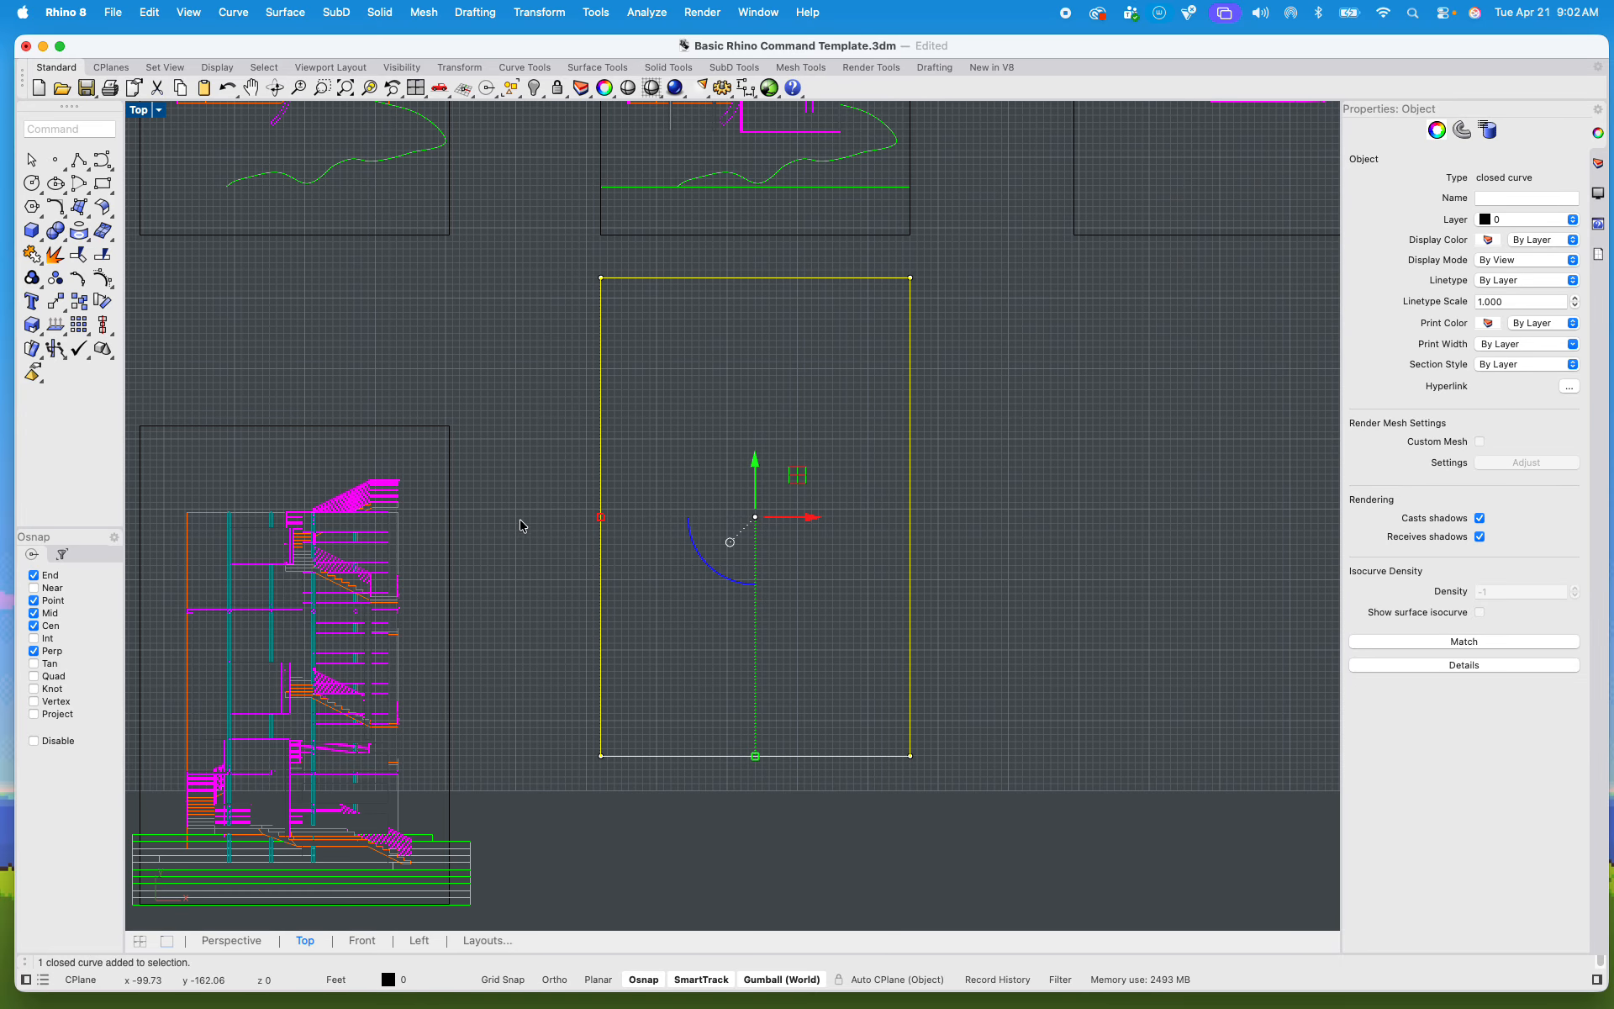
pyautogui.scroll(-4, 548, 499)
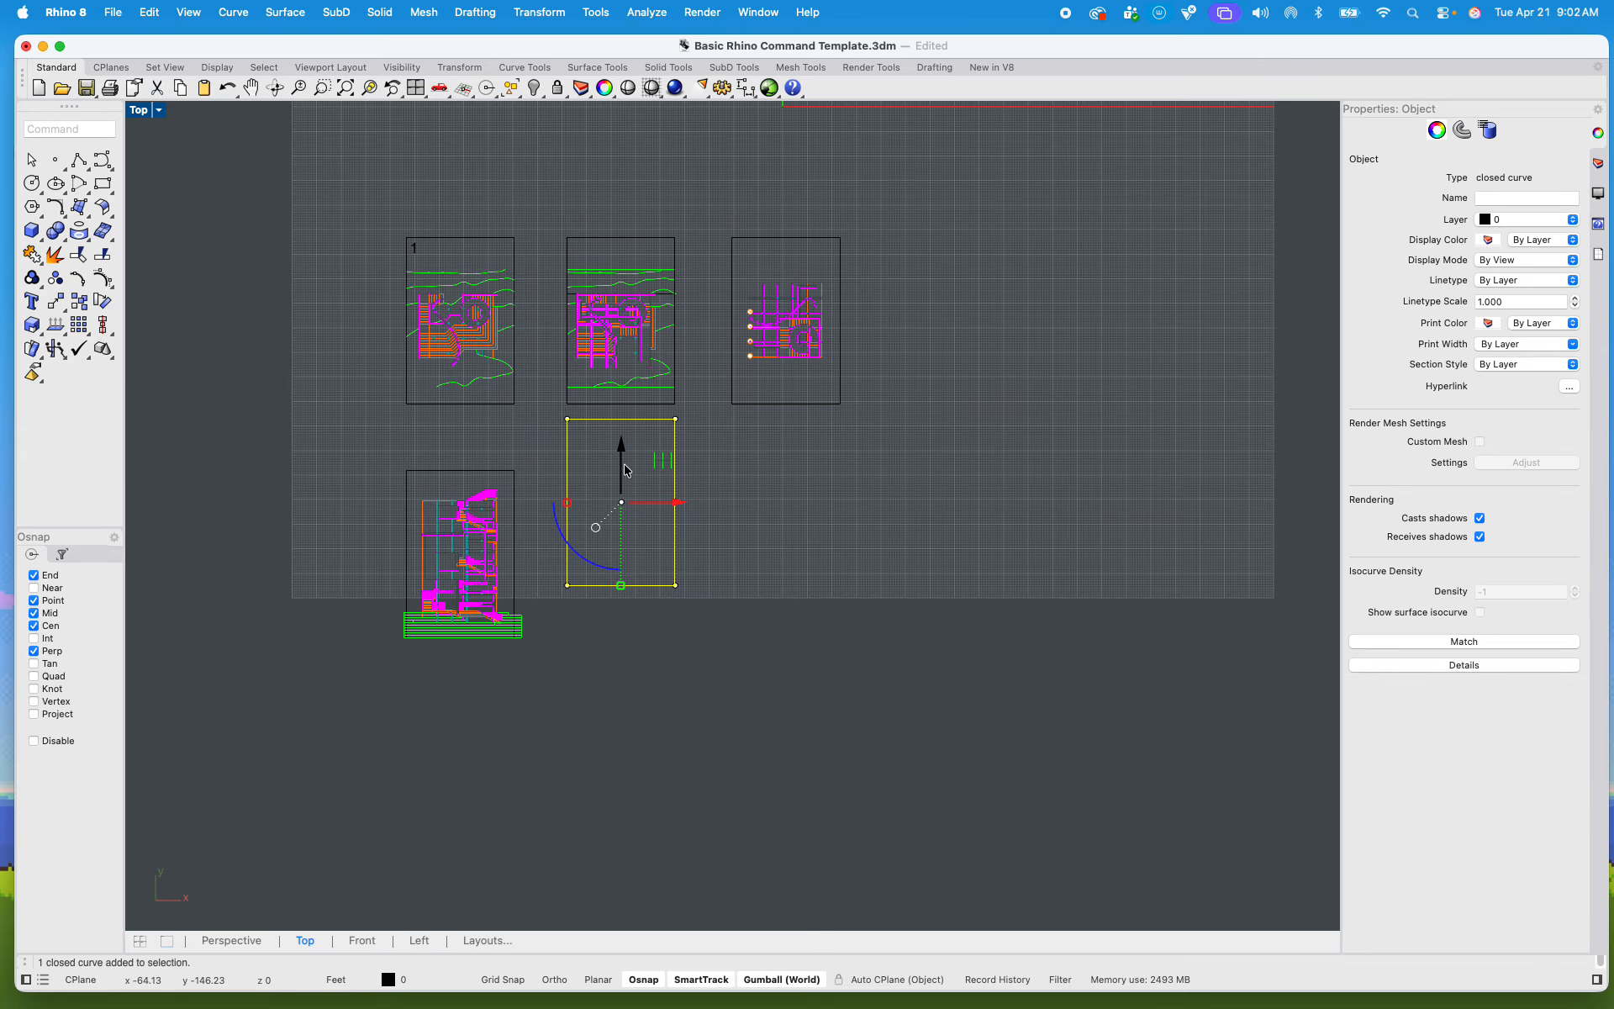
pyautogui.scroll(4, 623, 468)
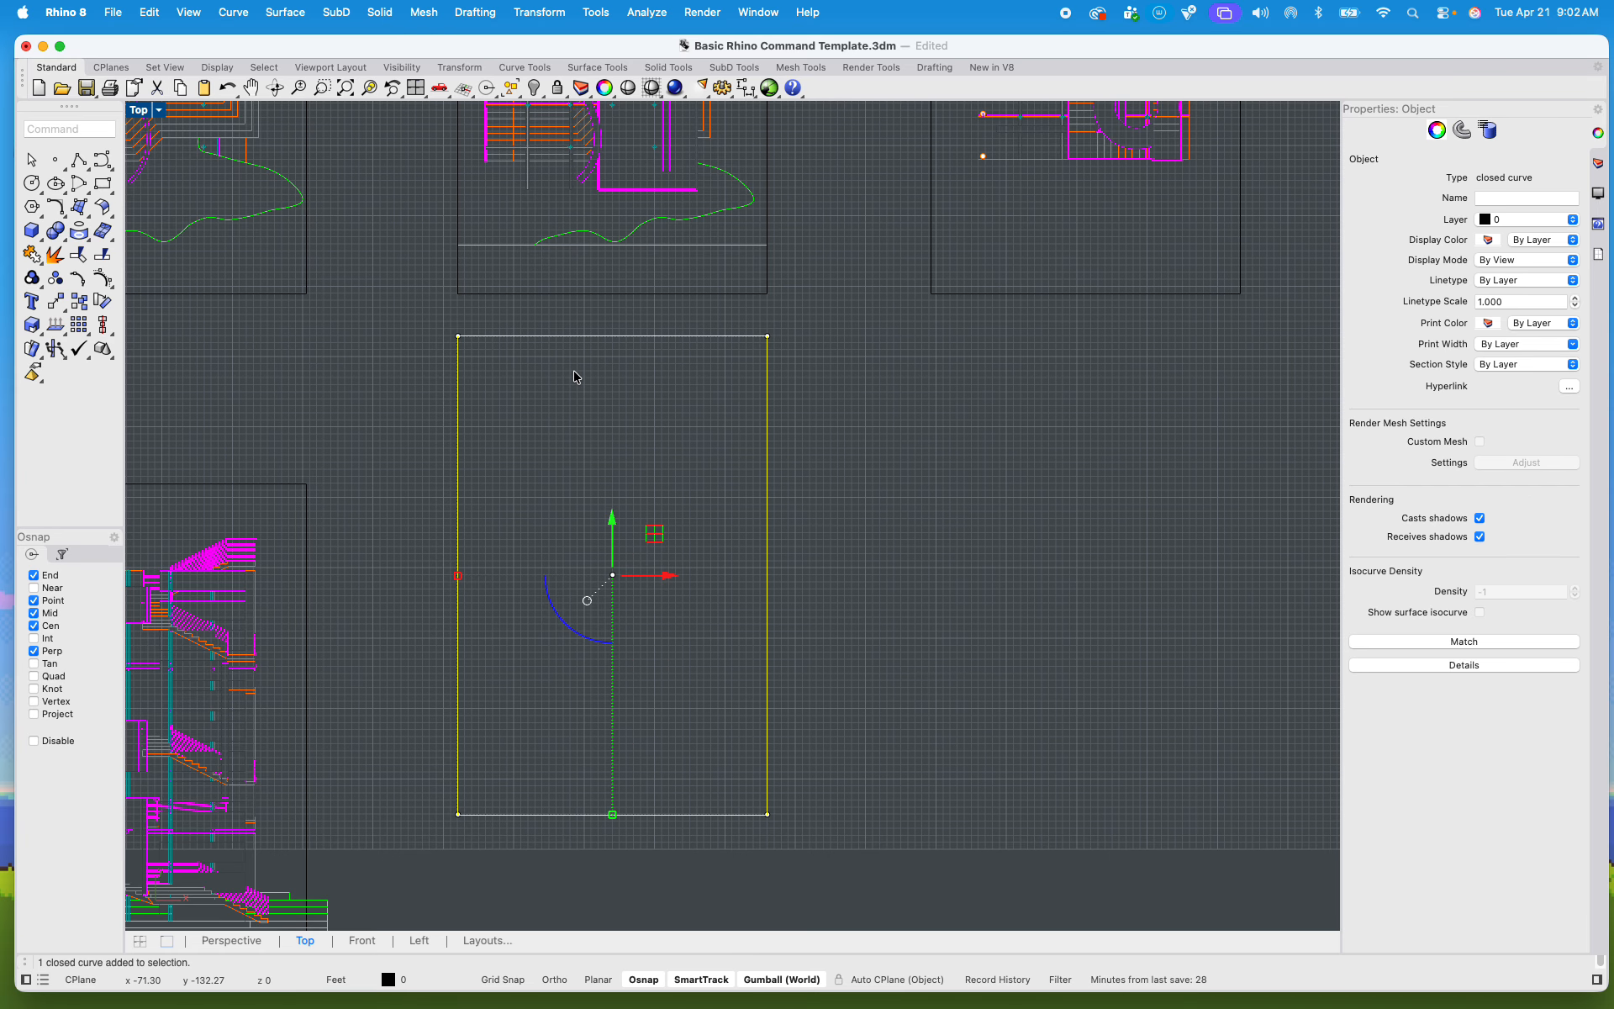
pyautogui.scroll(-4, 602, 505)
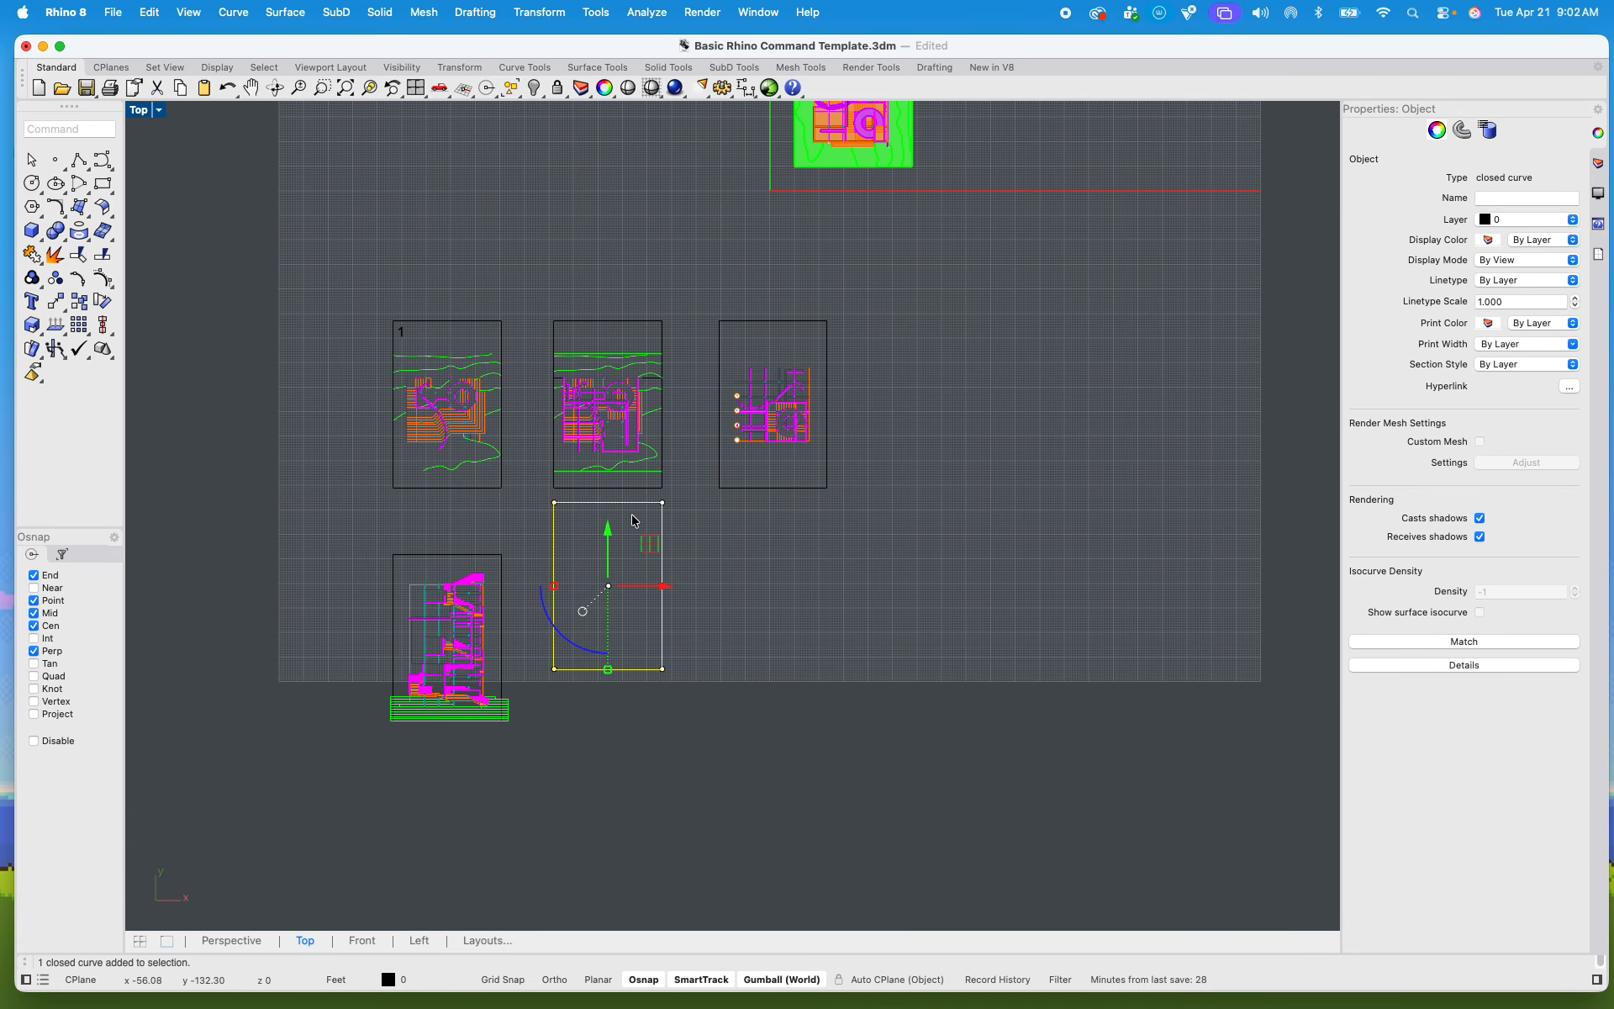
pyautogui.scroll(5, 695, 349)
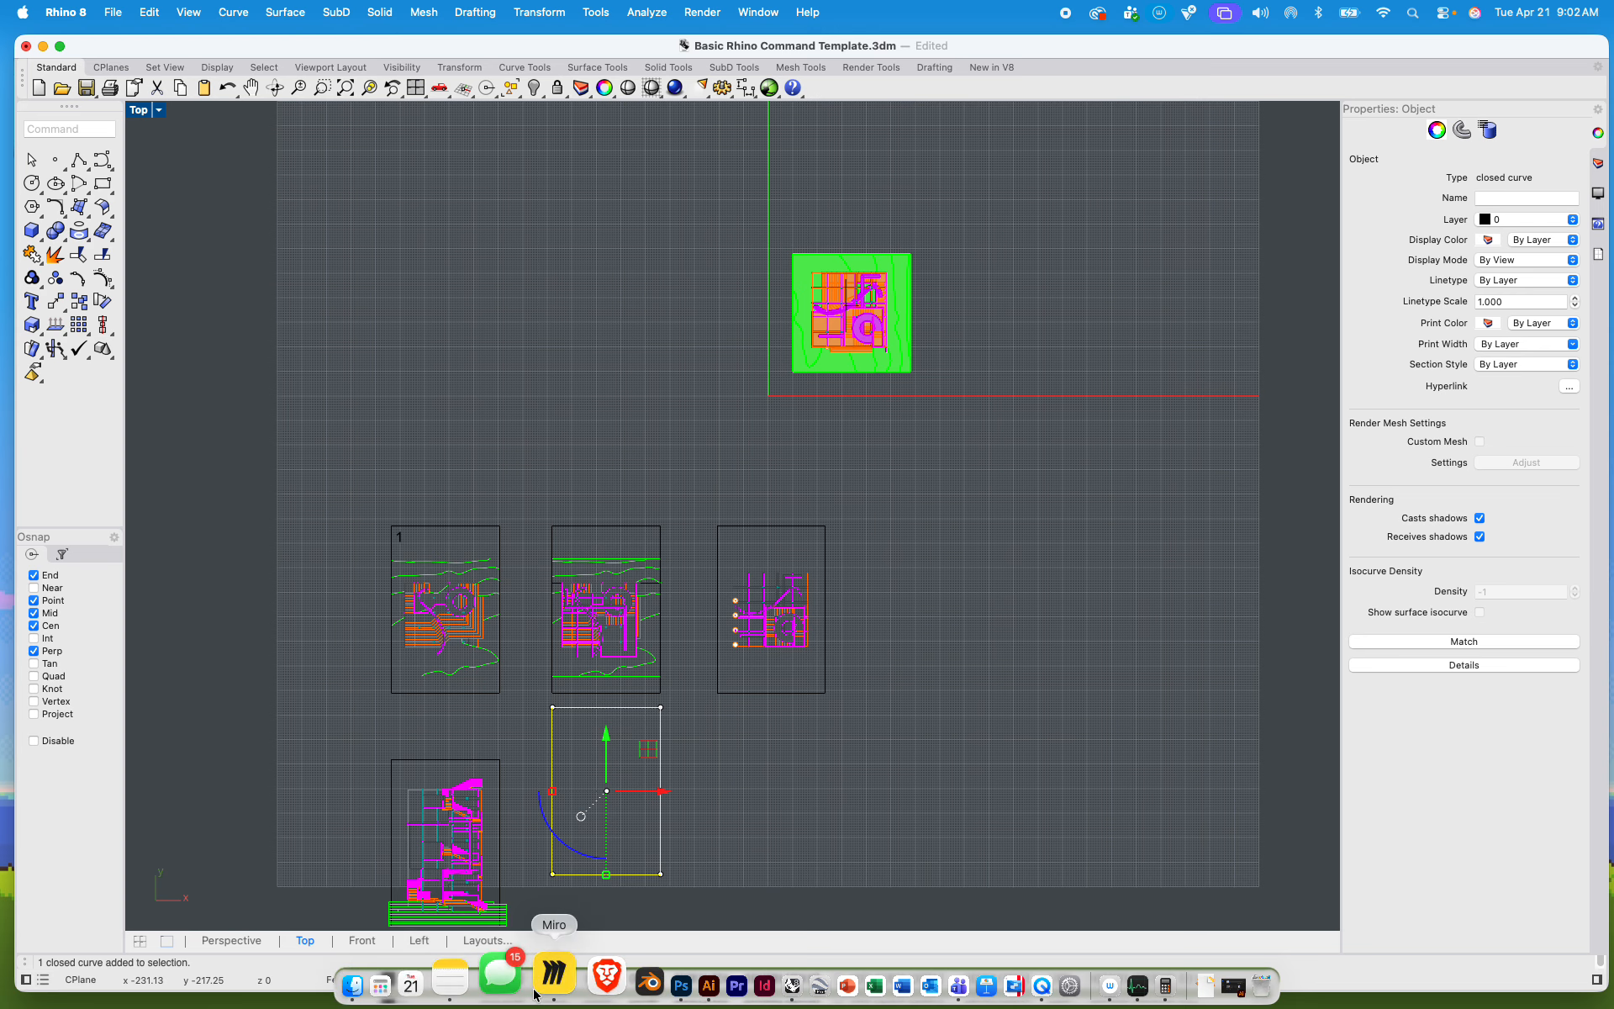
# Step: Switch to the Miro board, examine the exploded axonometric example on the assignment sheet, and put the Miro window away
pyautogui.click(538, 988)
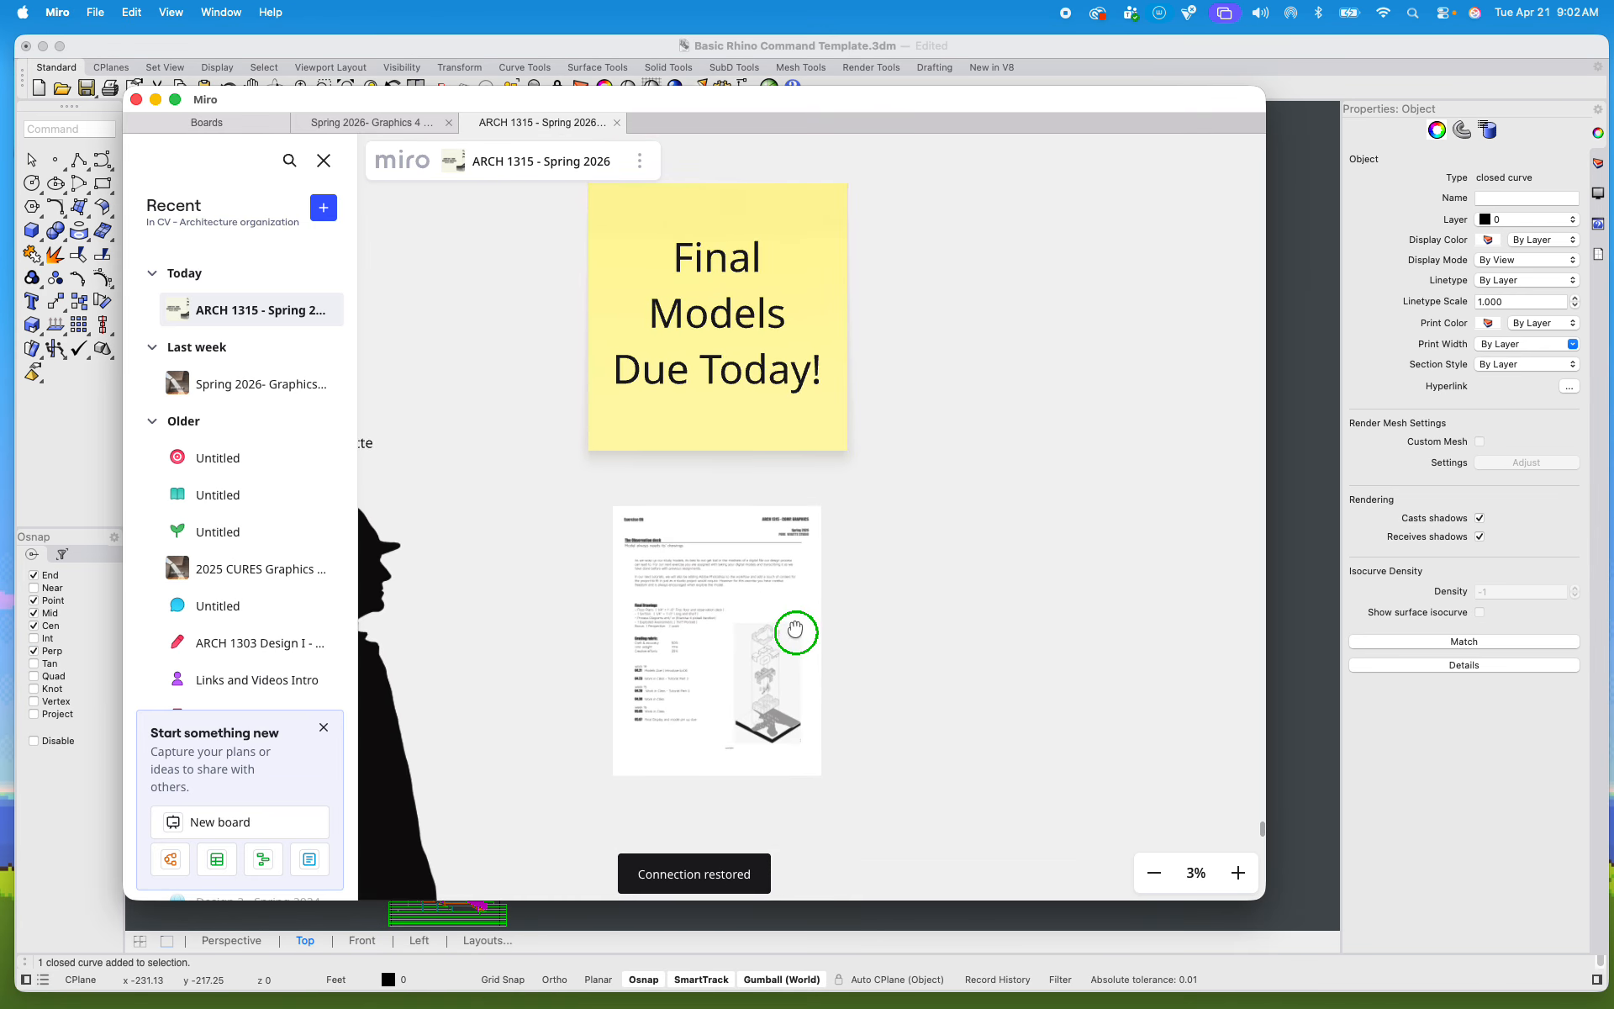
pyautogui.scroll(8, 766, 711)
pyautogui.scroll(3, 727, 609)
pyautogui.moveTo(727, 607); pyautogui.dragTo(734, 585, button='right')
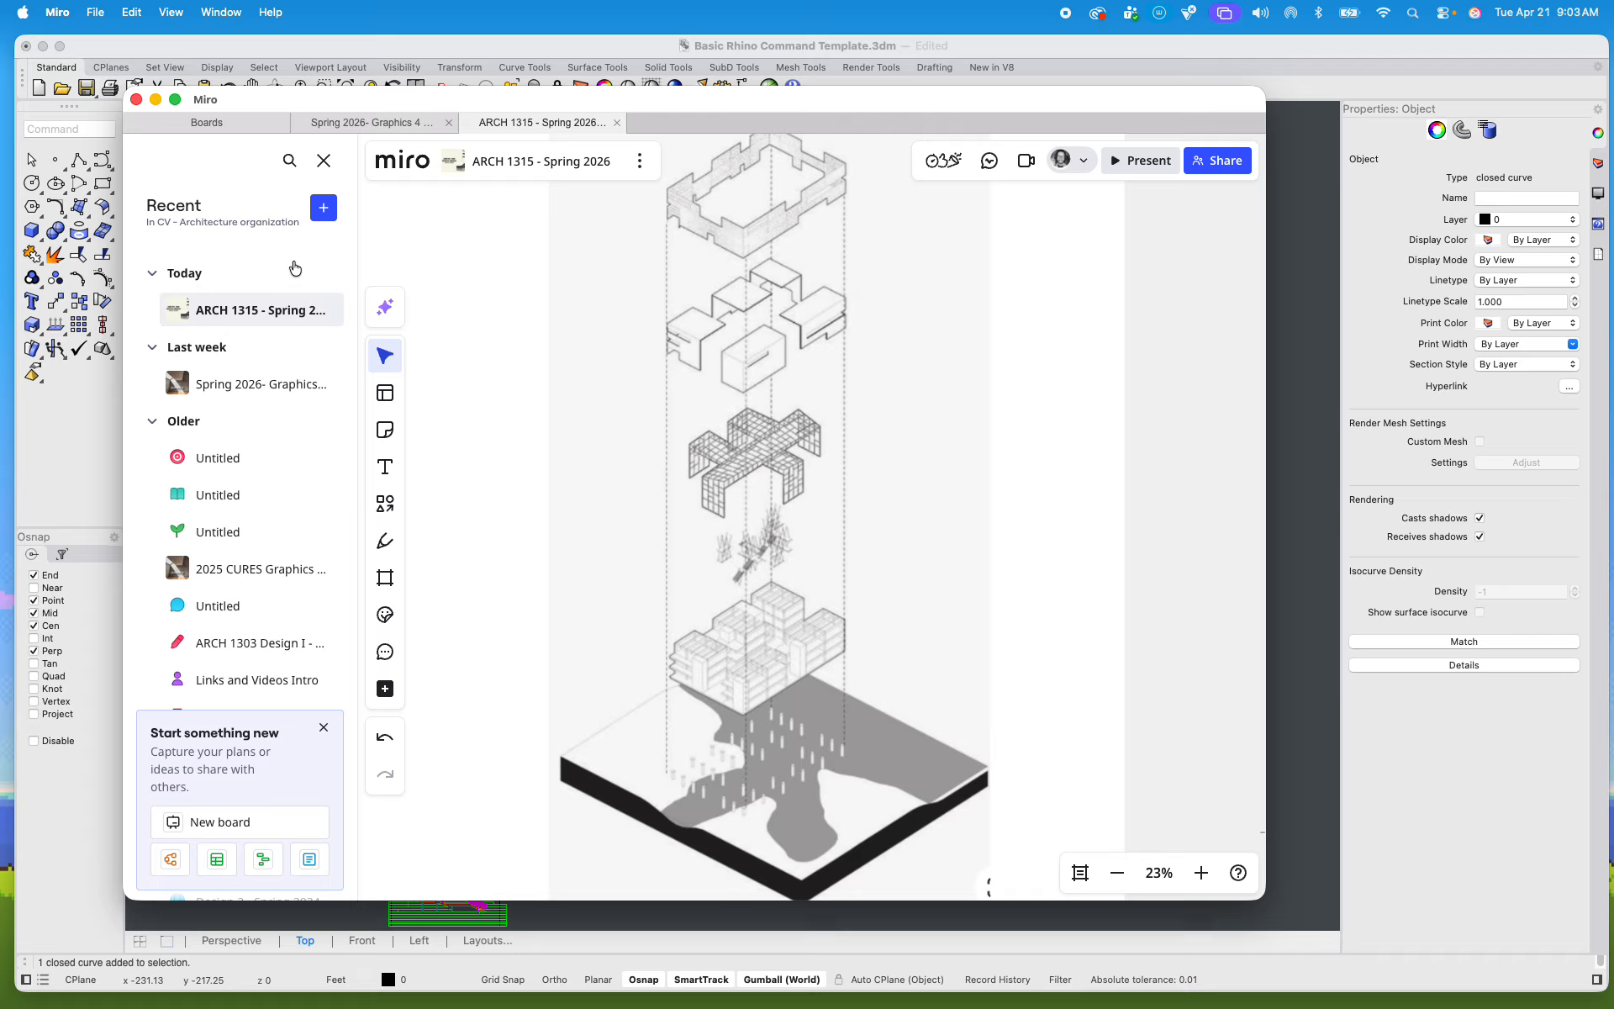
pyautogui.click(155, 99)
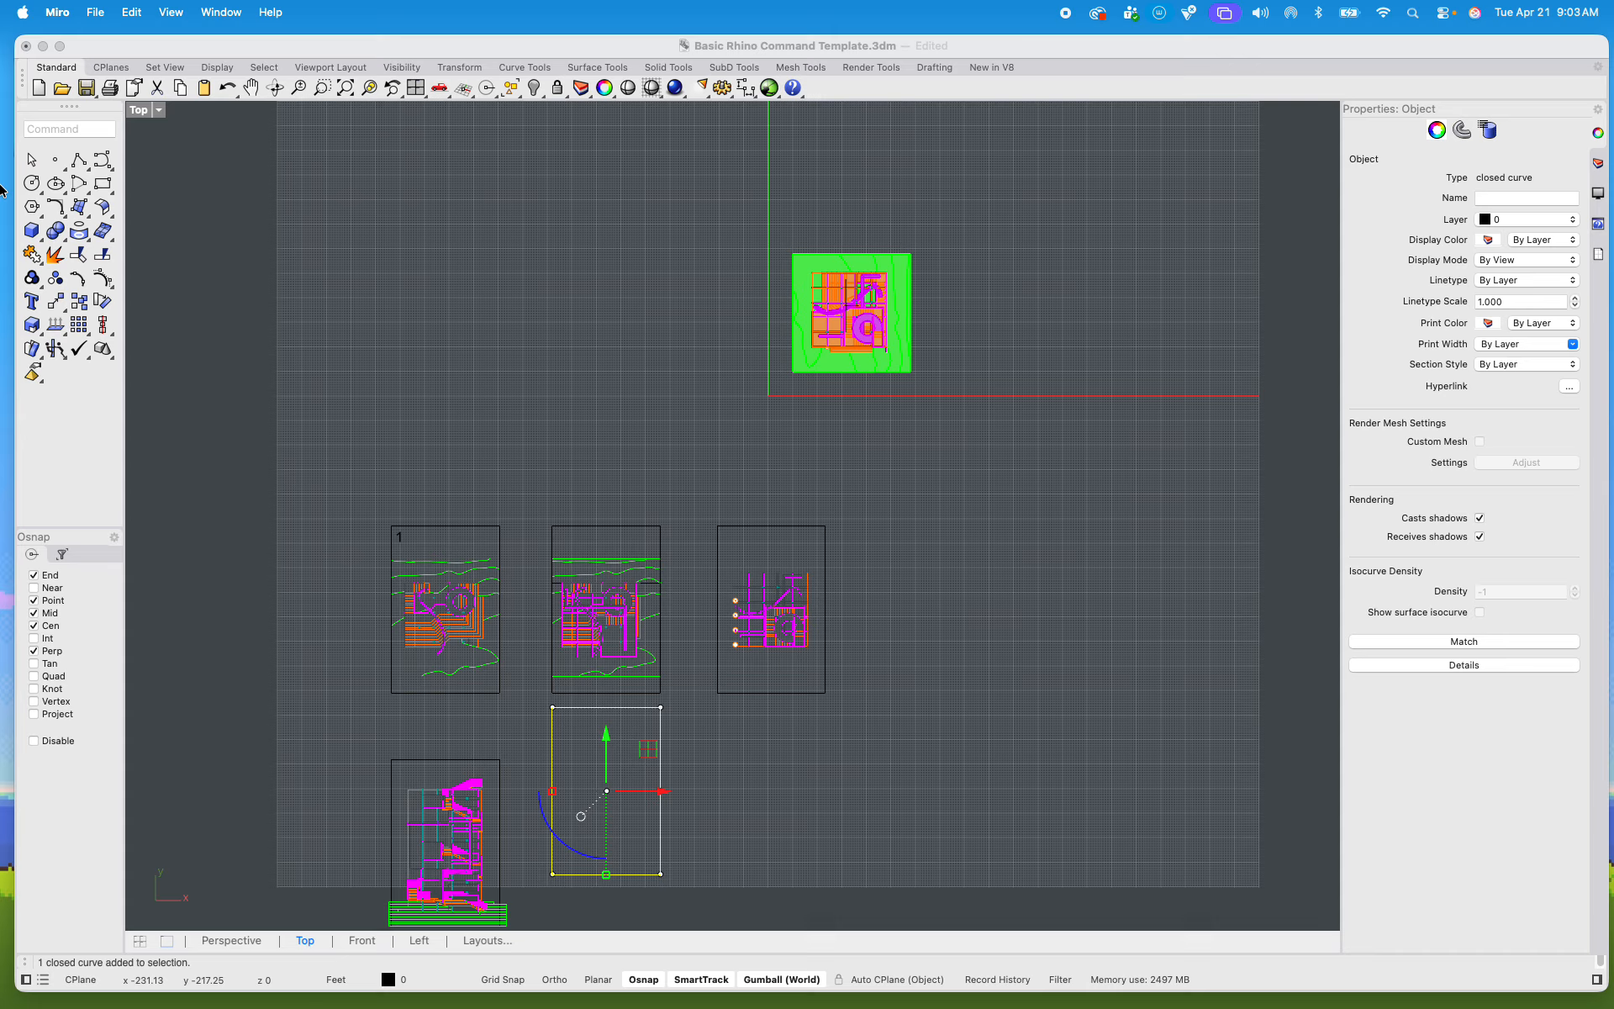
# Step: Maximize the Perspective view and delete the vertical clipping plane that cuts through the tower
pyautogui.doubleClick(141, 112)
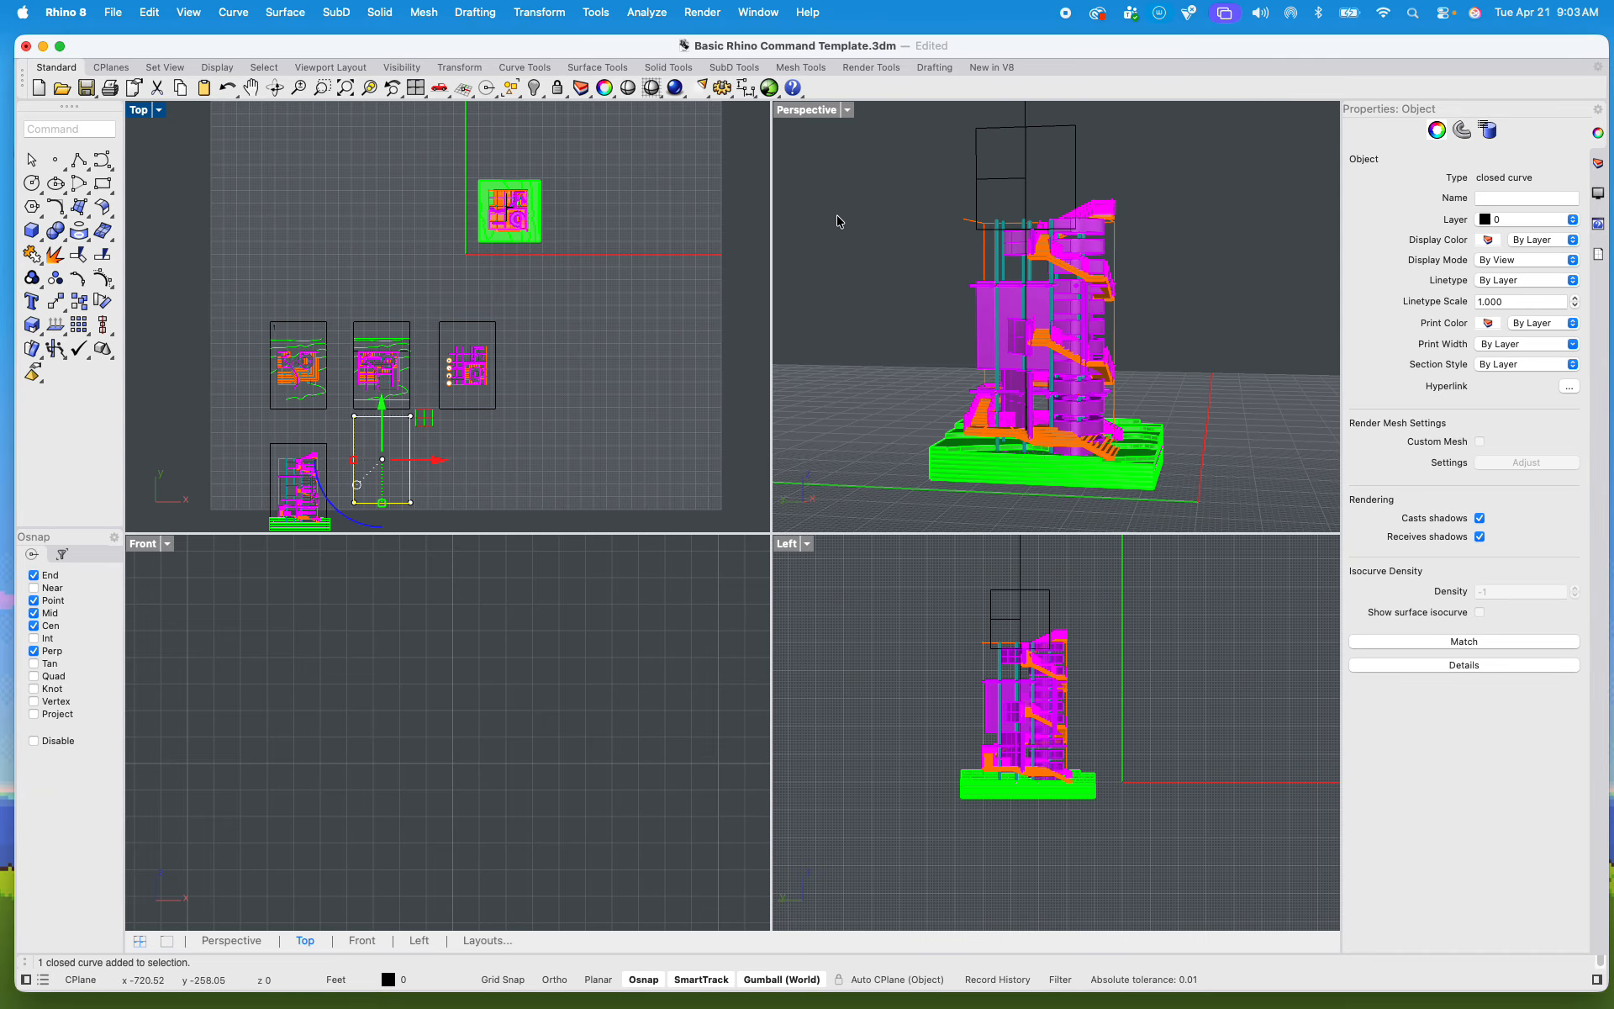
pyautogui.doubleClick(786, 113)
pyautogui.scroll(-8, 847, 450)
pyautogui.keyDown('shift'); pyautogui.moveTo(846, 454); pyautogui.dragTo(688, 469, button='right'); pyautogui.keyUp('shift')
pyautogui.click(636, 296)
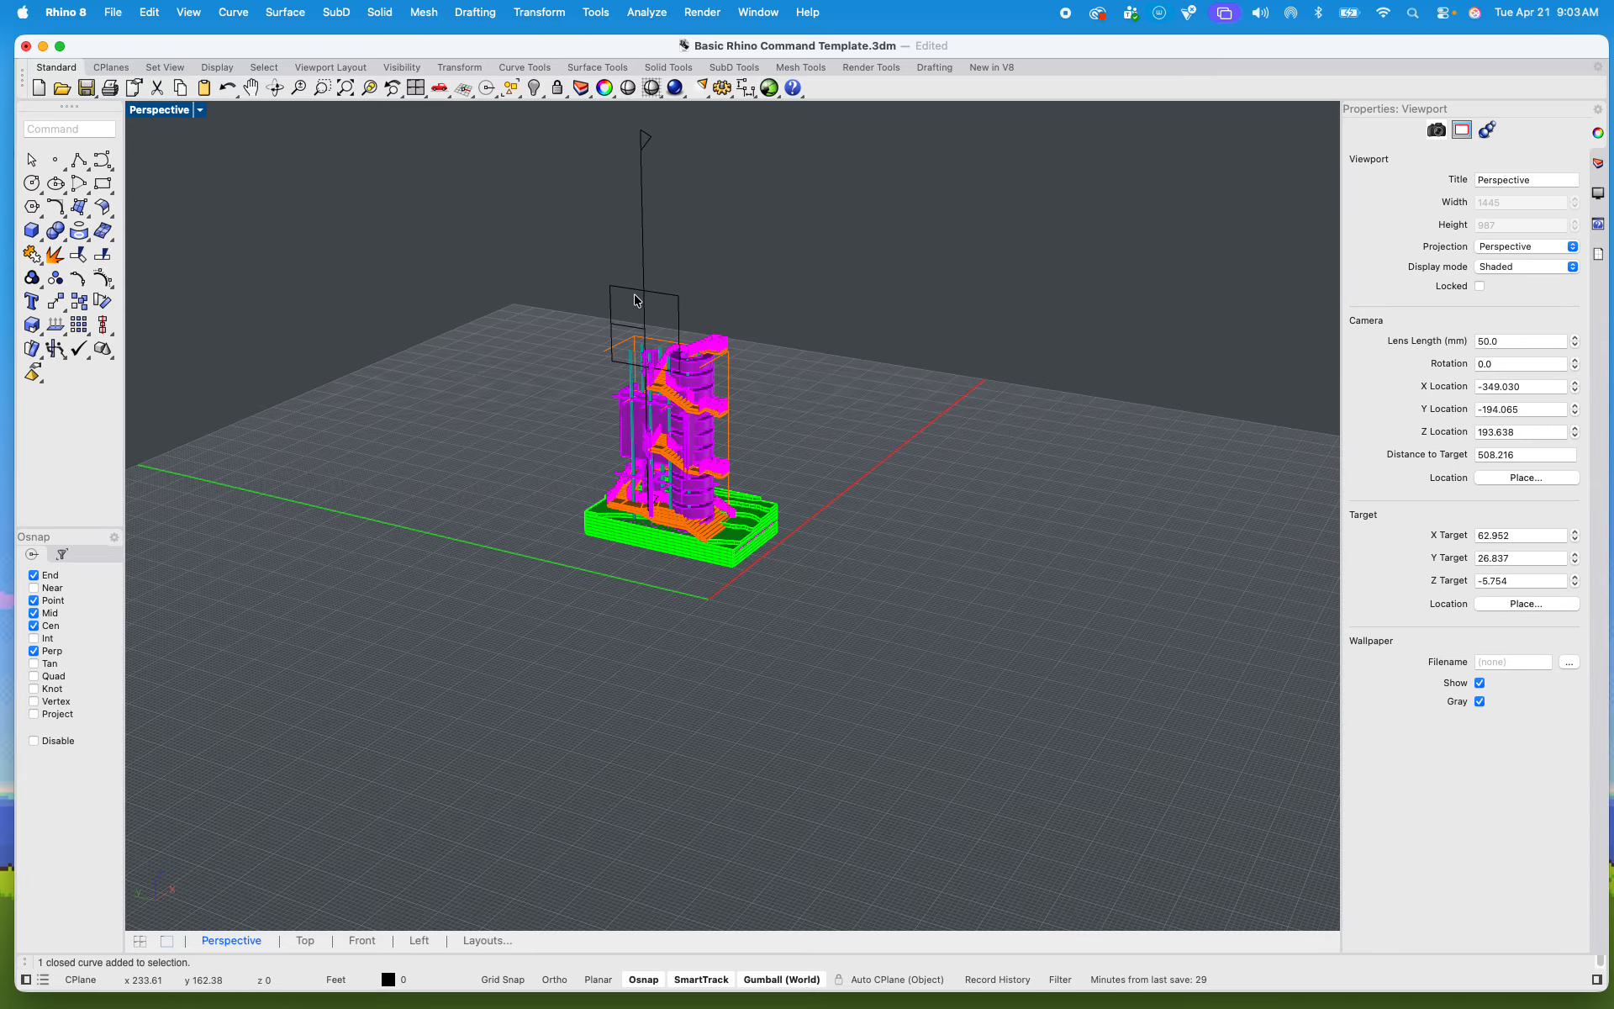
pyautogui.click(636, 300)
pyautogui.press('Delete')
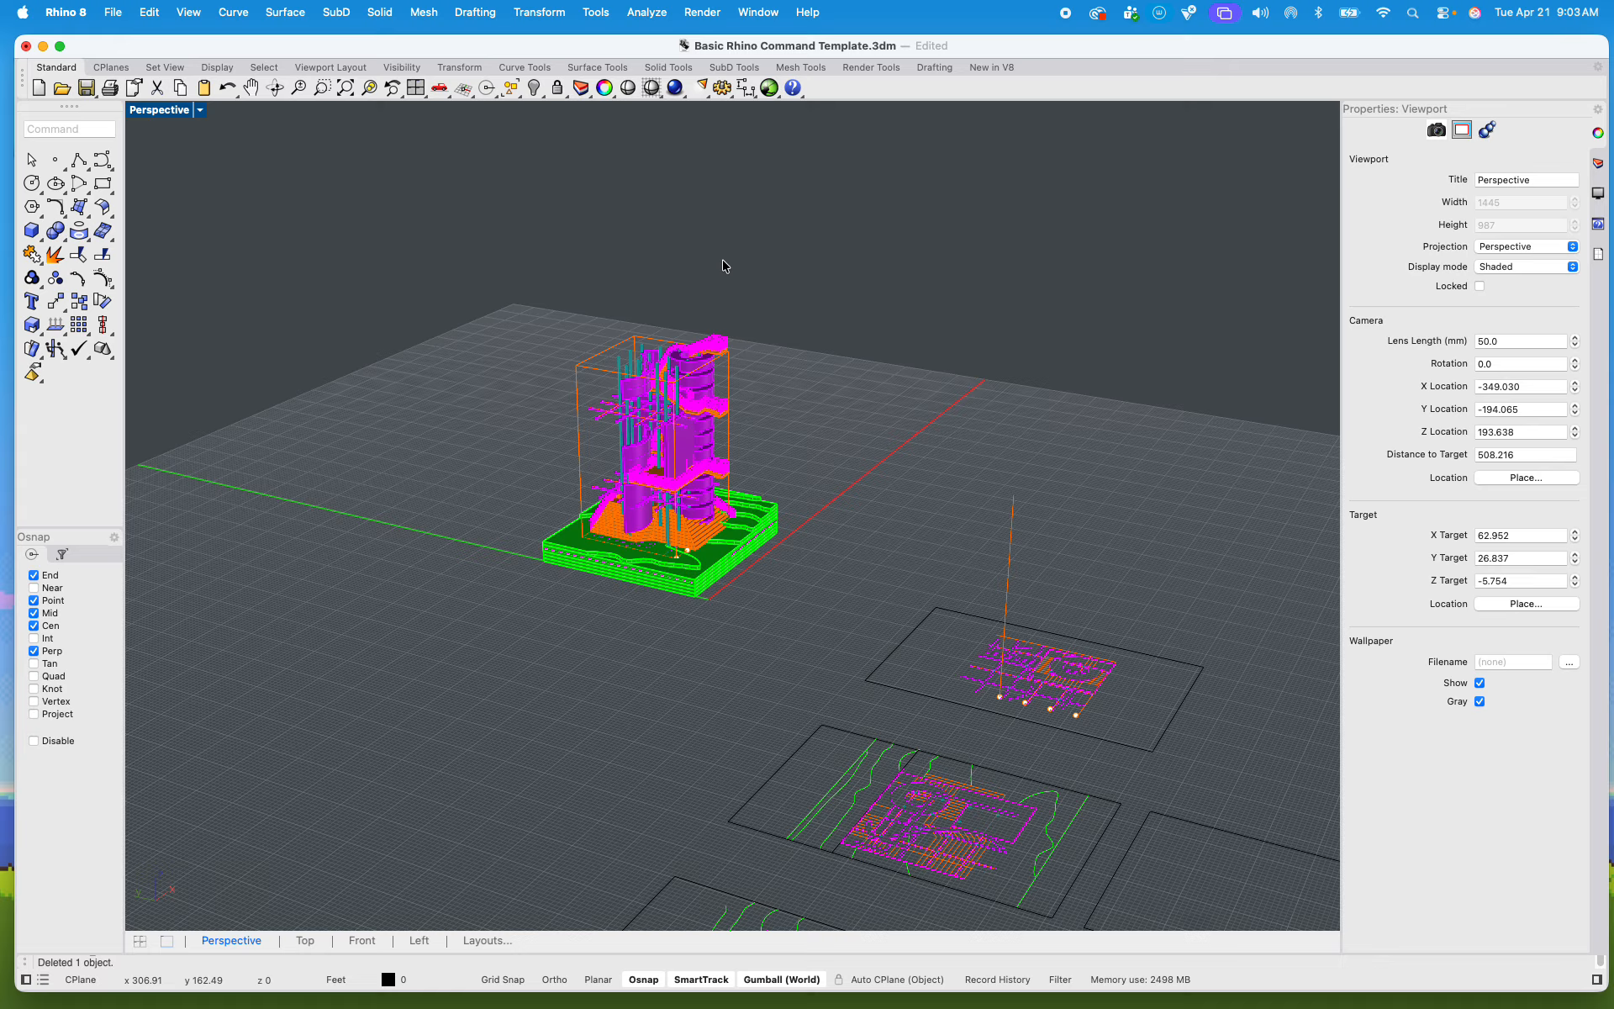
# Step: Examine the complete, unclipped tower in the Perspective view from above and up close, including its stairs, walls and columns
pyautogui.scroll(5, 757, 533)
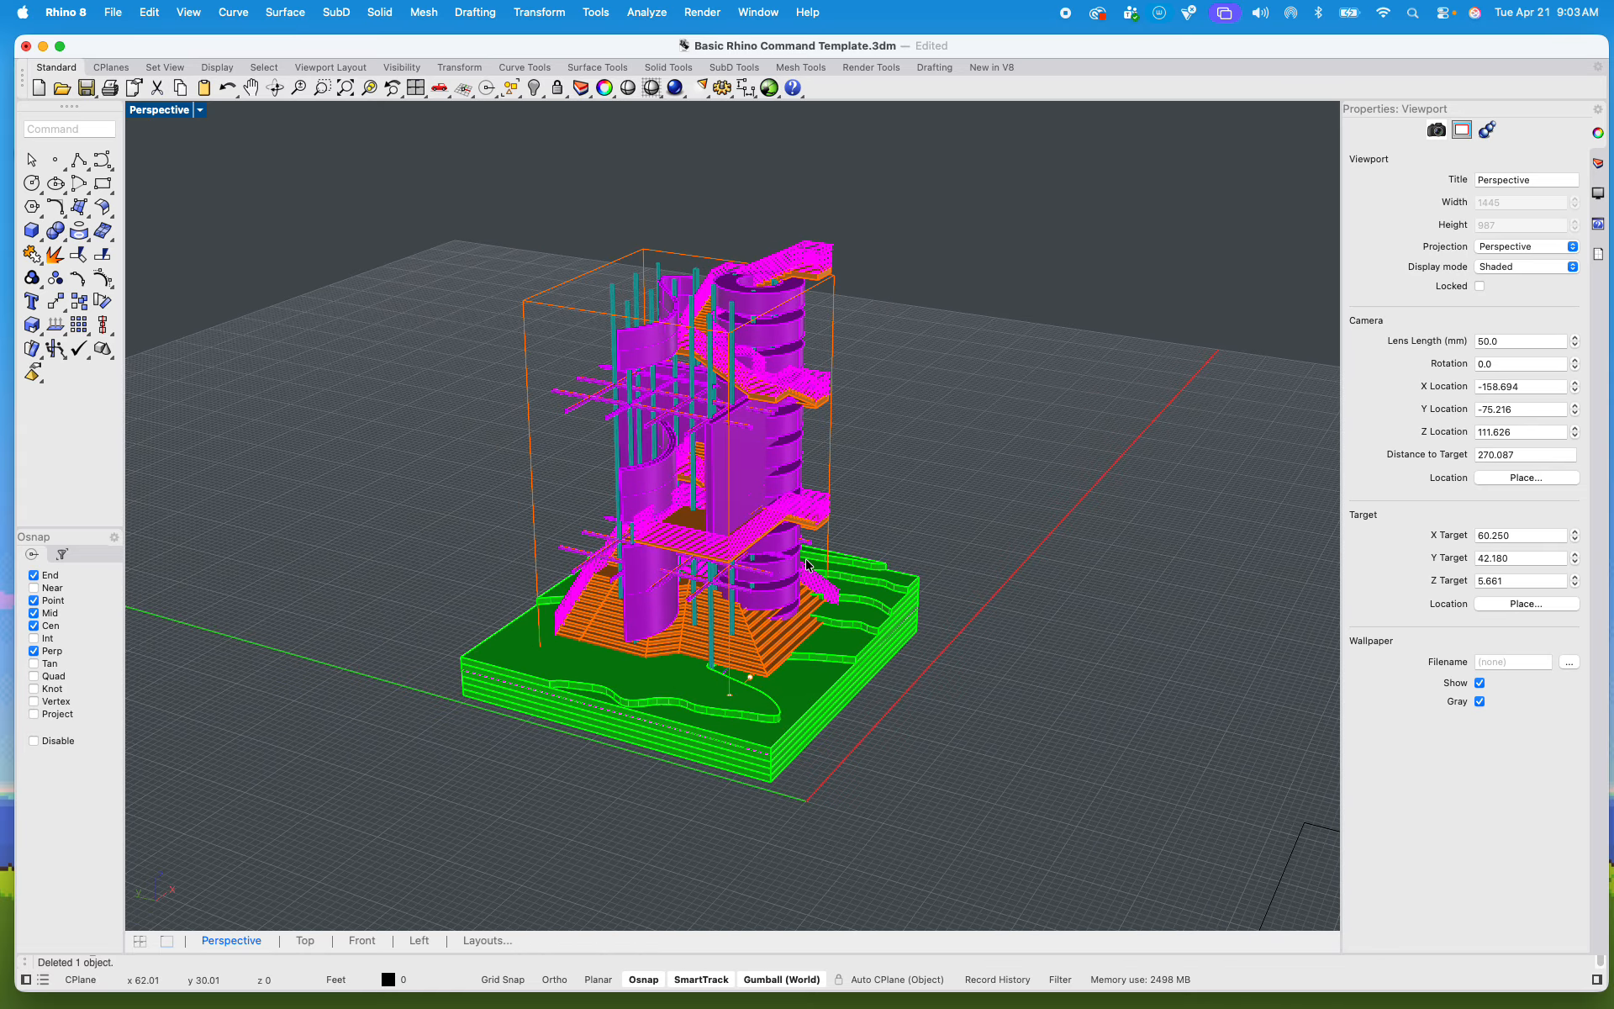
pyautogui.keyDown('shift'); pyautogui.moveTo(792, 588); pyautogui.dragTo(764, 550, button='right'); pyautogui.keyUp('shift')
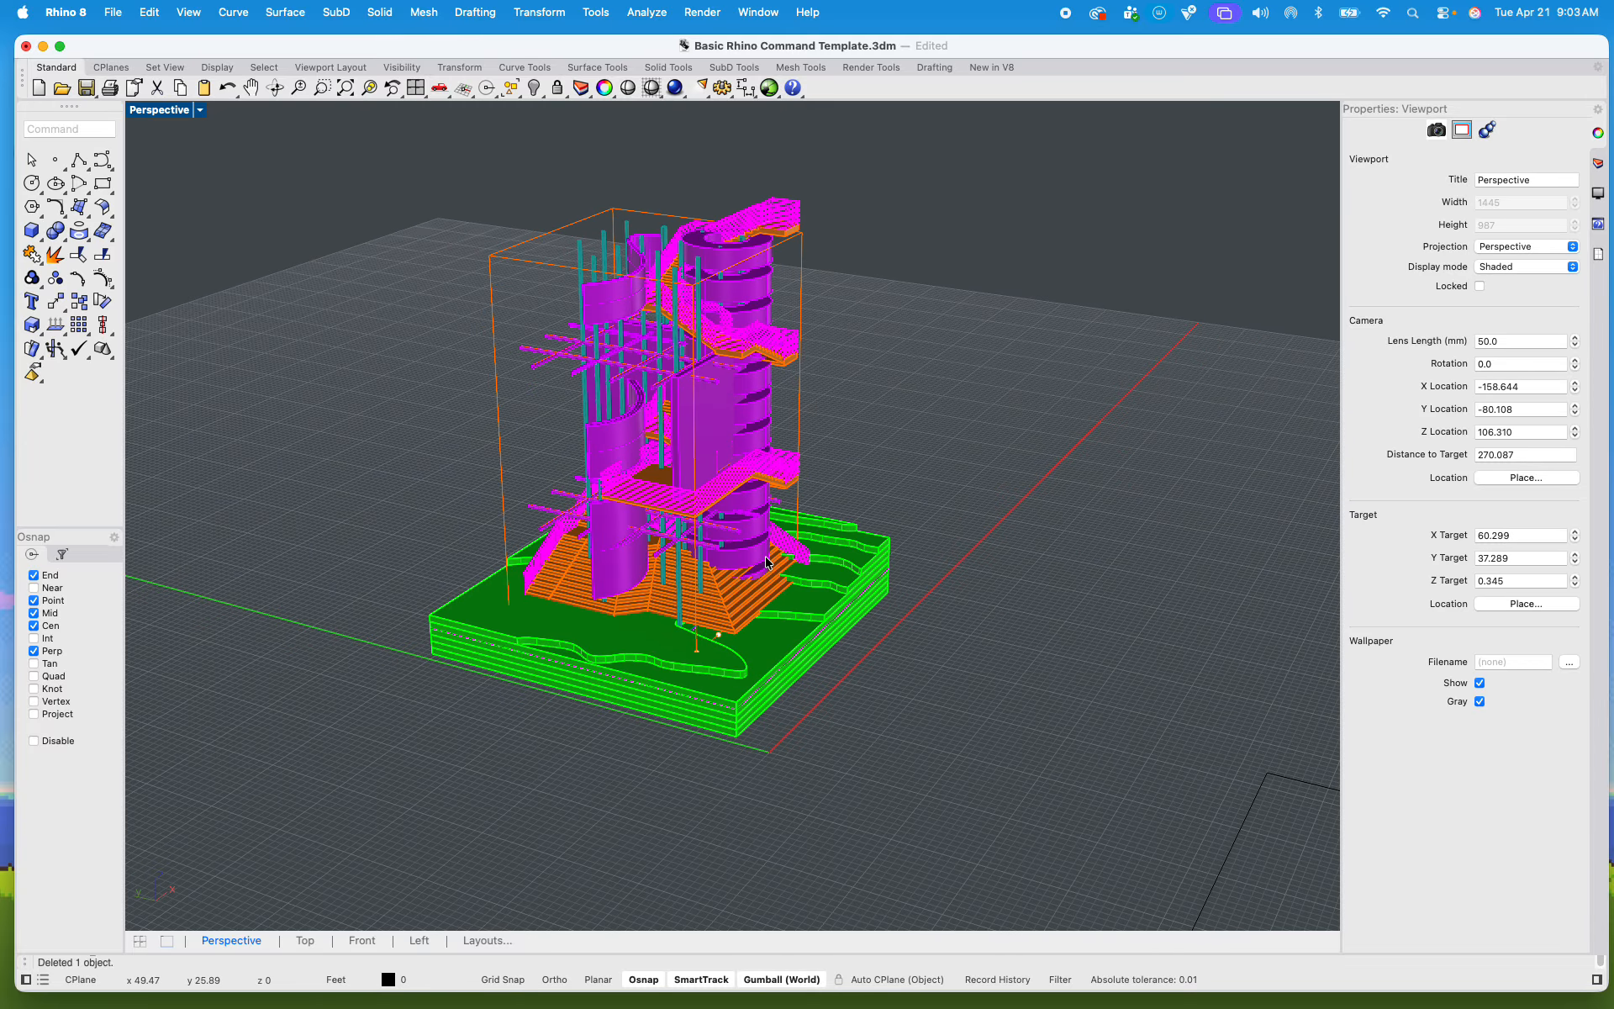
pyautogui.scroll(-5, 769, 565)
pyautogui.scroll(3, 789, 570)
pyautogui.keyDown('shift'); pyautogui.moveTo(789, 570); pyautogui.dragTo(836, 580, button='right'); pyautogui.keyUp('shift')
pyautogui.scroll(2, 803, 562)
pyautogui.scroll(6, 608, 294)
pyautogui.keyDown('shift'); pyautogui.moveTo(608, 293); pyautogui.dragTo(541, 335, button='right'); pyautogui.keyUp('shift')
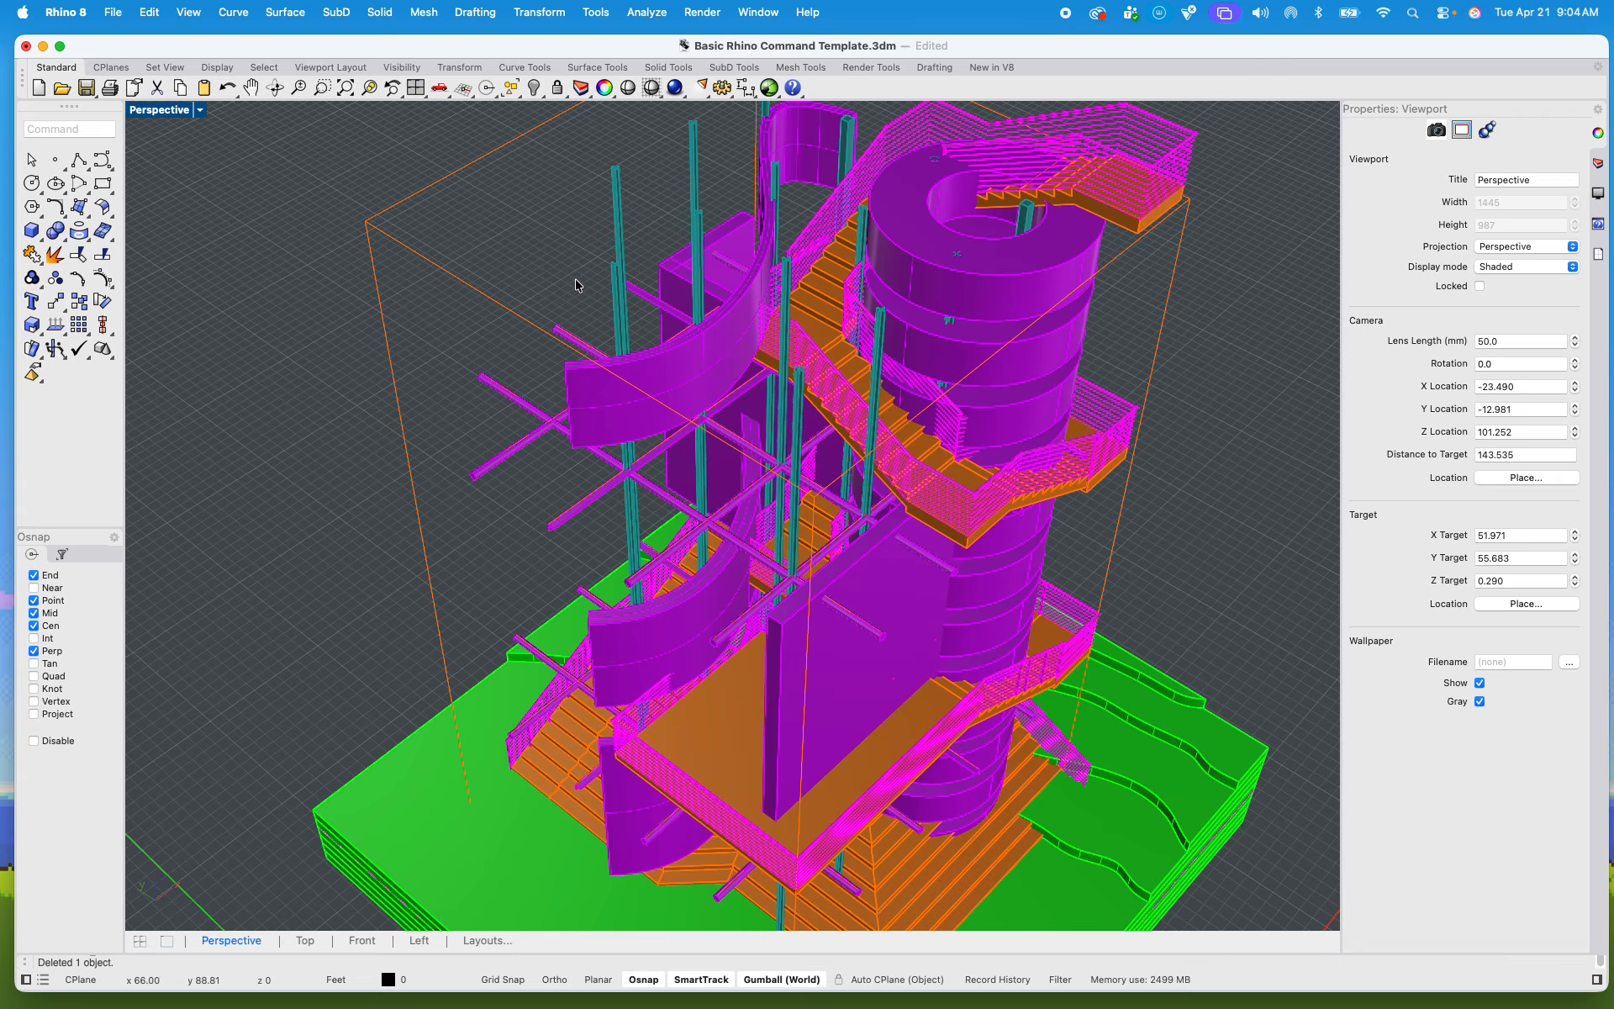
pyautogui.keyDown('shift'); pyautogui.moveTo(574, 285); pyautogui.dragTo(552, 371, button='right'); pyautogui.keyUp('shift')
pyautogui.moveTo(562, 366)
pyautogui.mouseDown(button='right')
pyautogui.moveTo(573, 352)
pyautogui.moveTo(544, 342)
pyautogui.moveTo(540, 360)
pyautogui.mouseUp(button='right')
pyautogui.scroll(-6, 574, 351)
pyautogui.scroll(6, 542, 341)
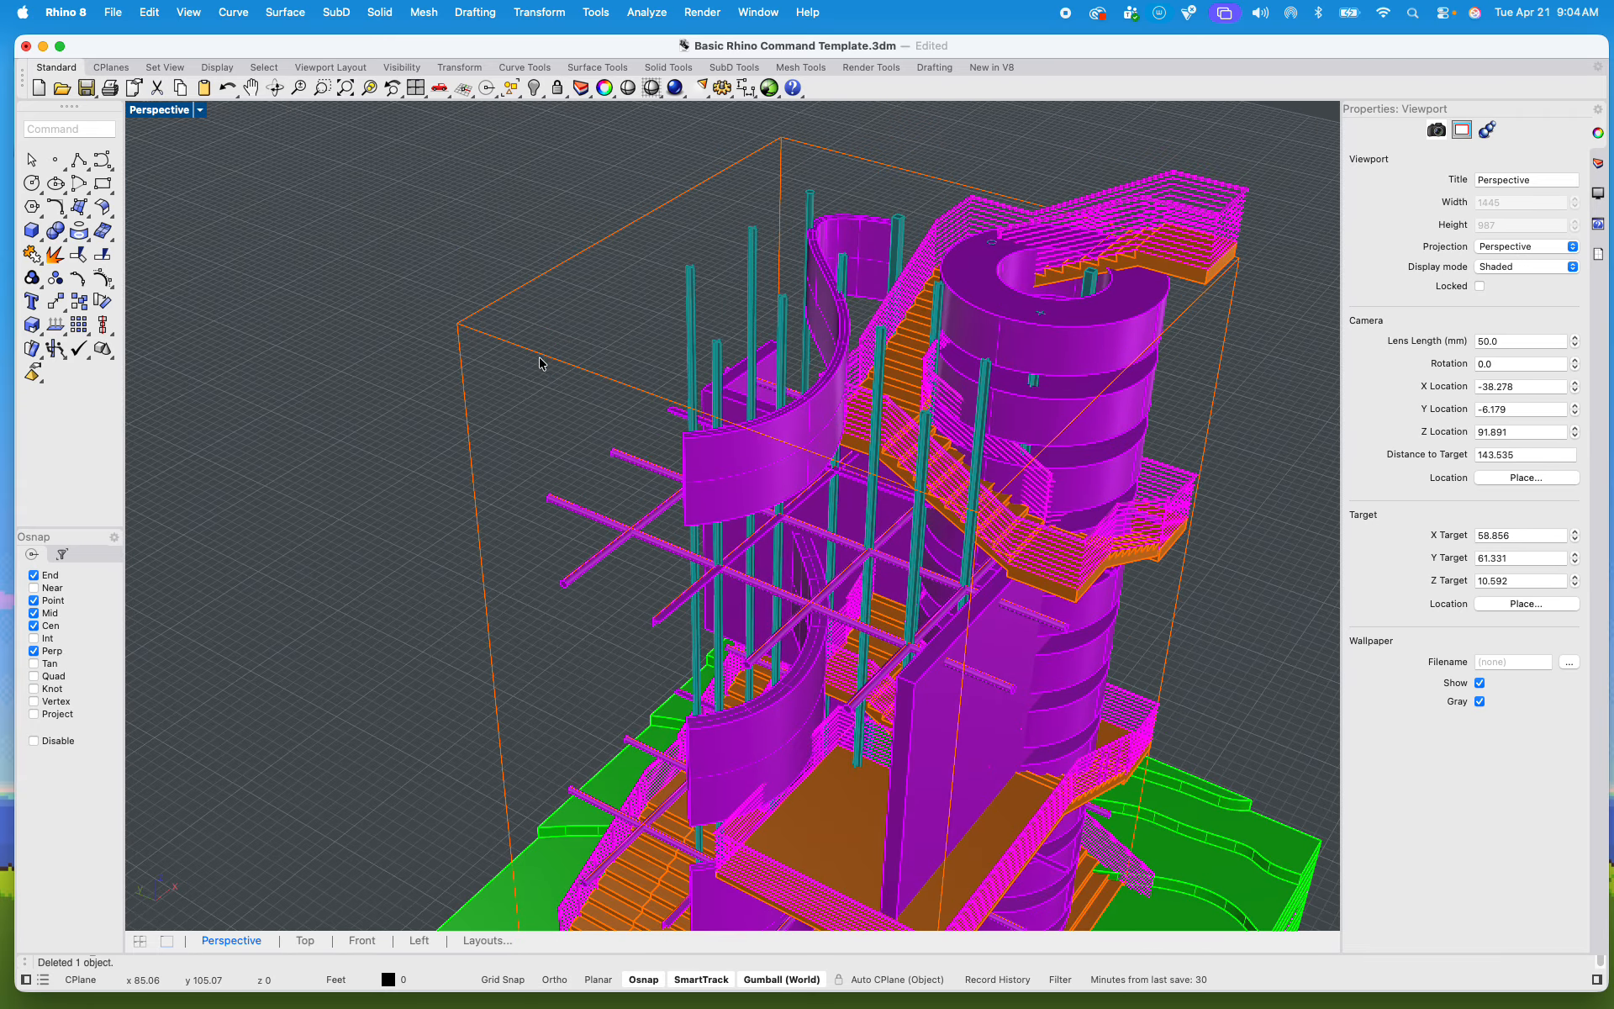
pyautogui.moveTo(481, 368); pyautogui.dragTo(395, 257)
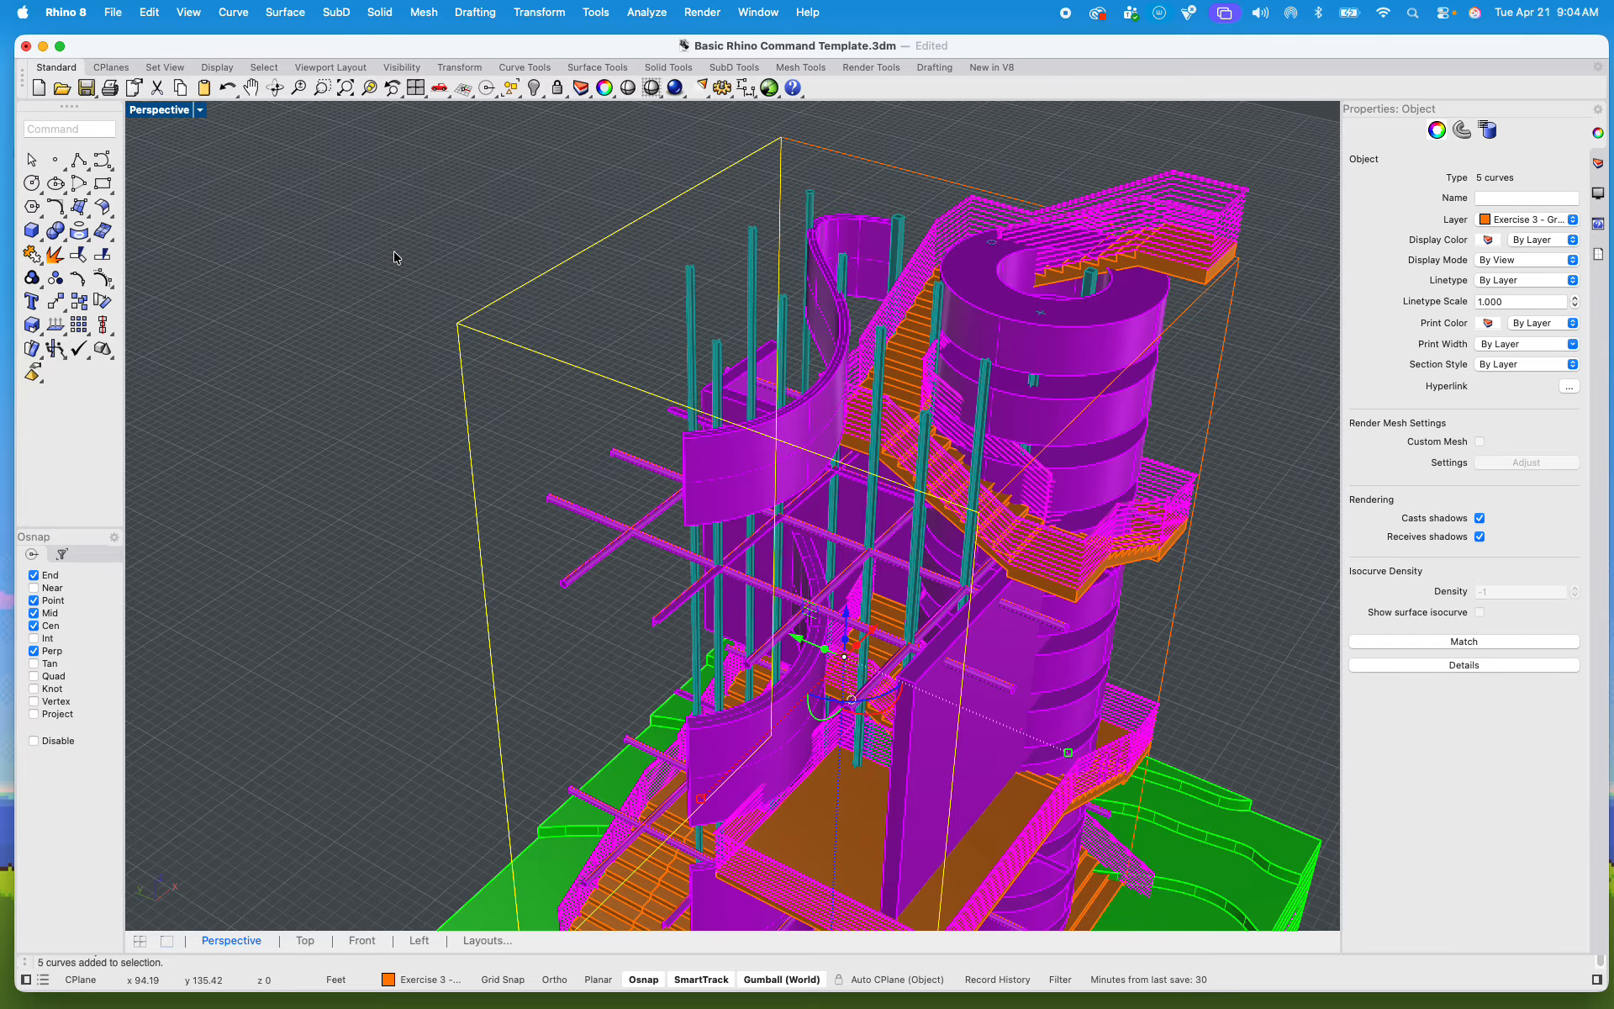
pyautogui.scroll(-10, 396, 261)
pyautogui.scroll(2, 507, 380)
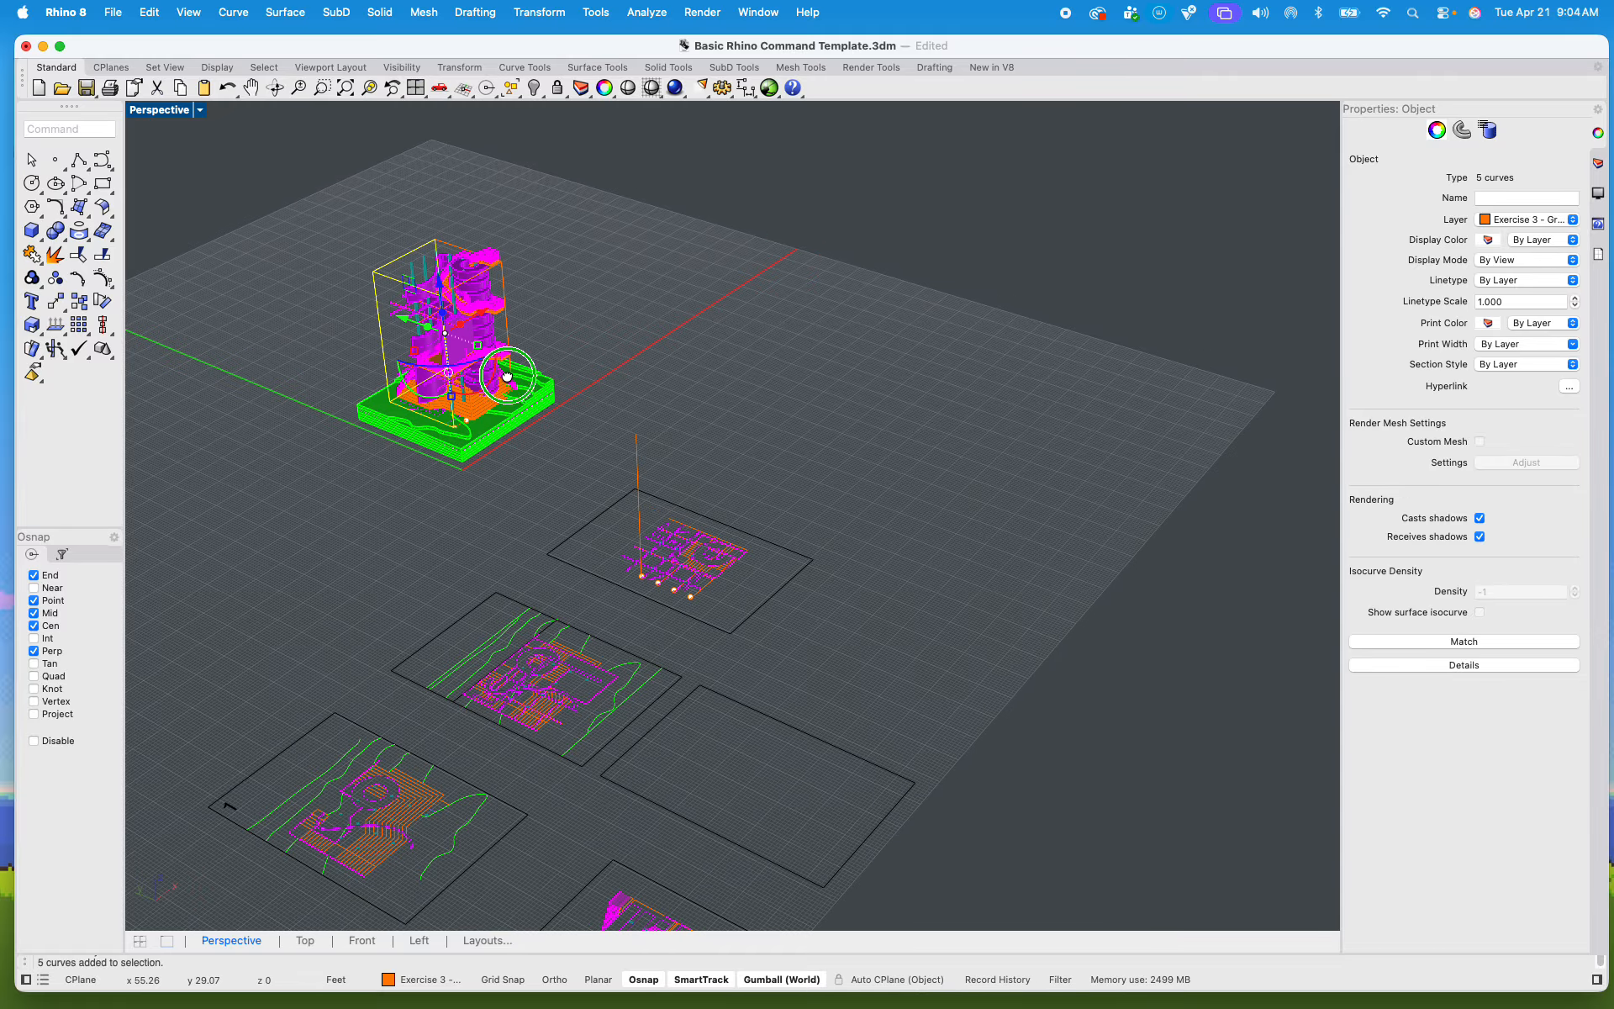
# Step: Copy the whole tower with its site about 149 ft away to the empty area beyond the drawing sheets
pyautogui.moveTo(507, 380); pyautogui.dragTo(538, 370, button='right')
pyautogui.moveTo(382, 271); pyautogui.dragTo(729, 593)
pyautogui.write('copy')
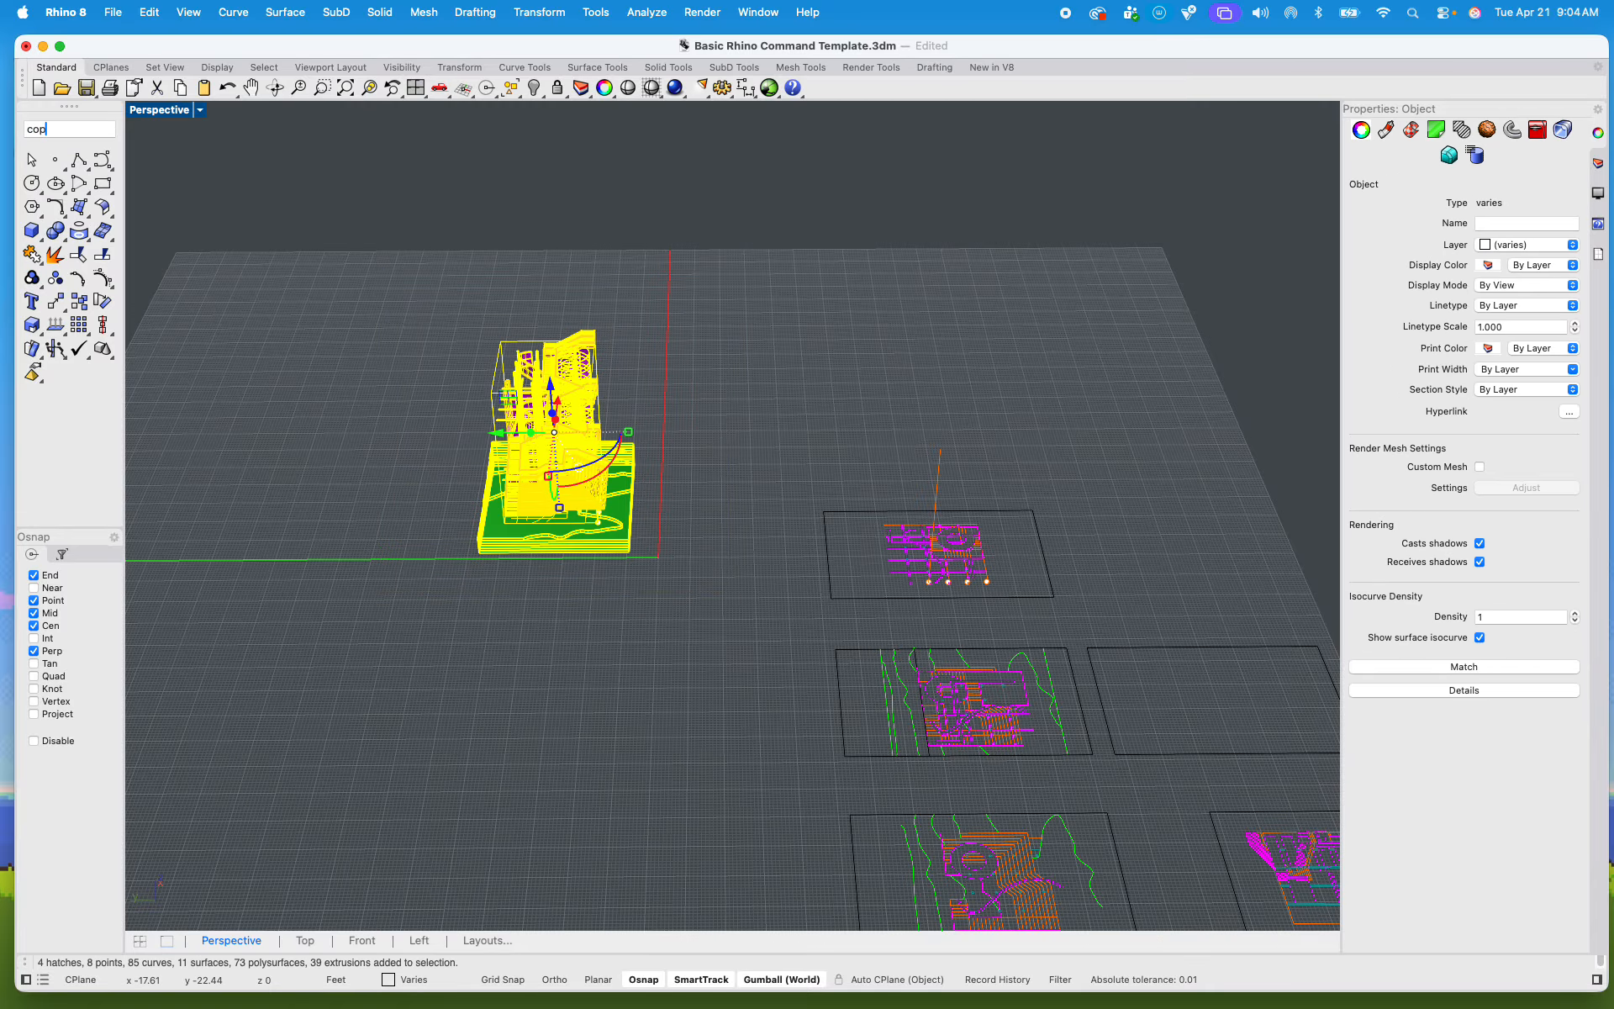
pyautogui.press('Return')
pyautogui.click(665, 619)
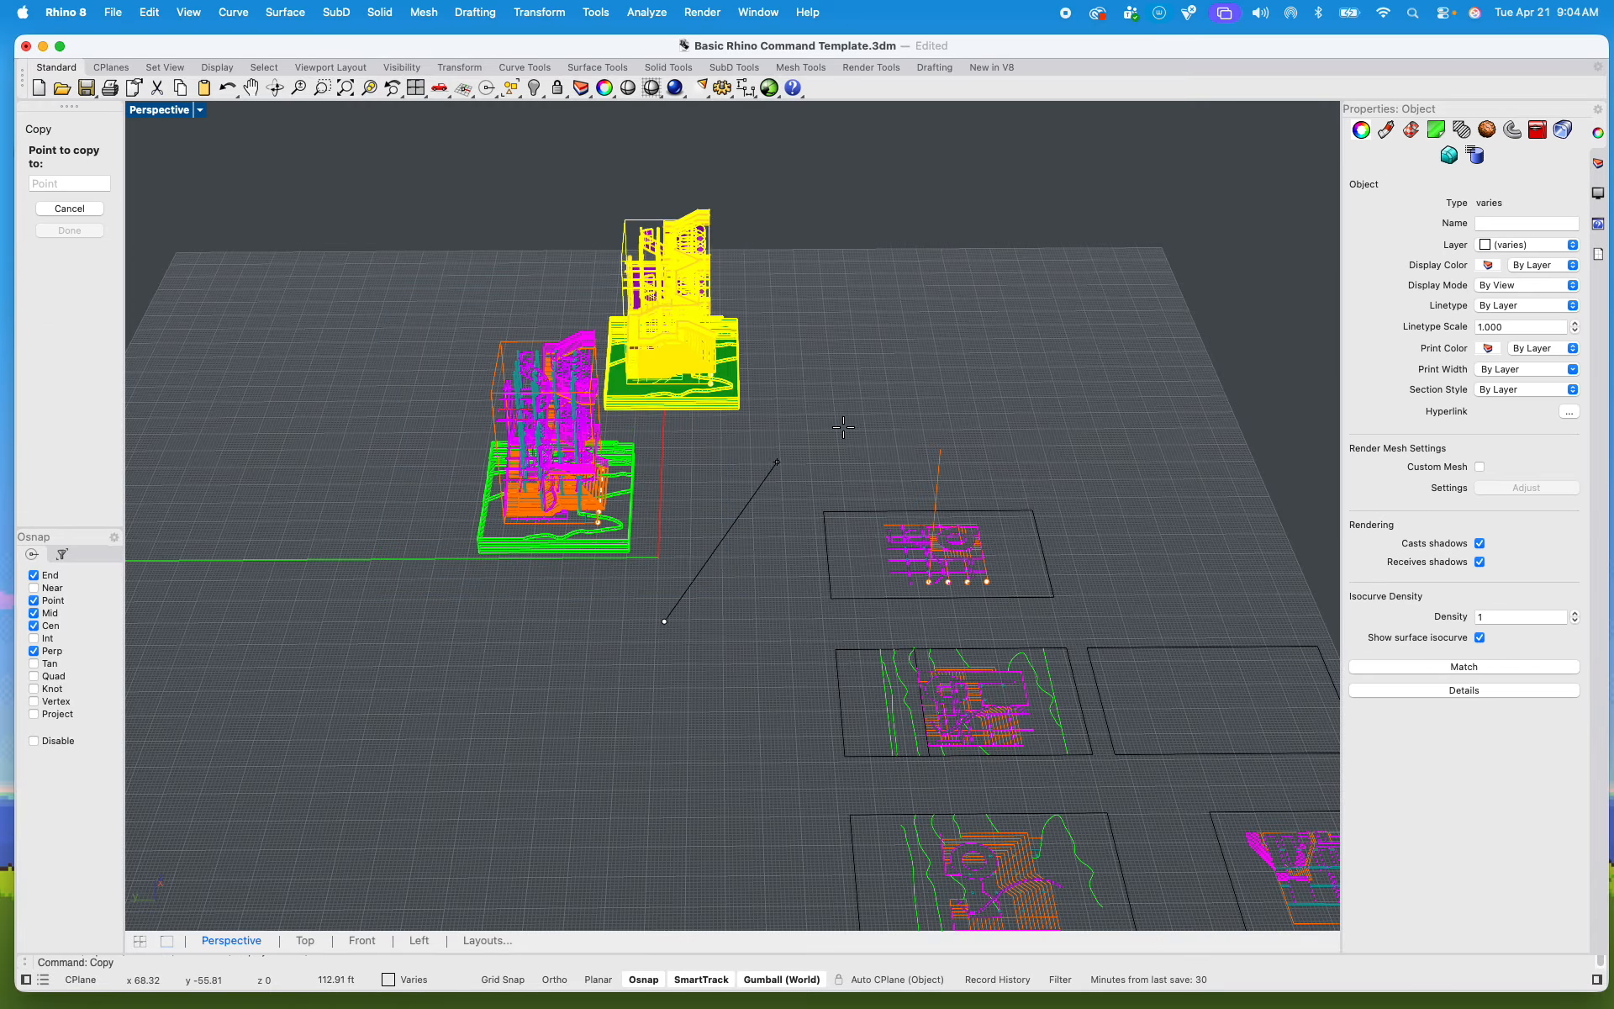
pyautogui.click(922, 396)
pyautogui.press('Return')
pyautogui.press('Escape')
# Step: Move the original tower with its site well away from the copy and the drawing sheets, and hide it
pyautogui.moveTo(649, 594); pyautogui.dragTo(409, 281)
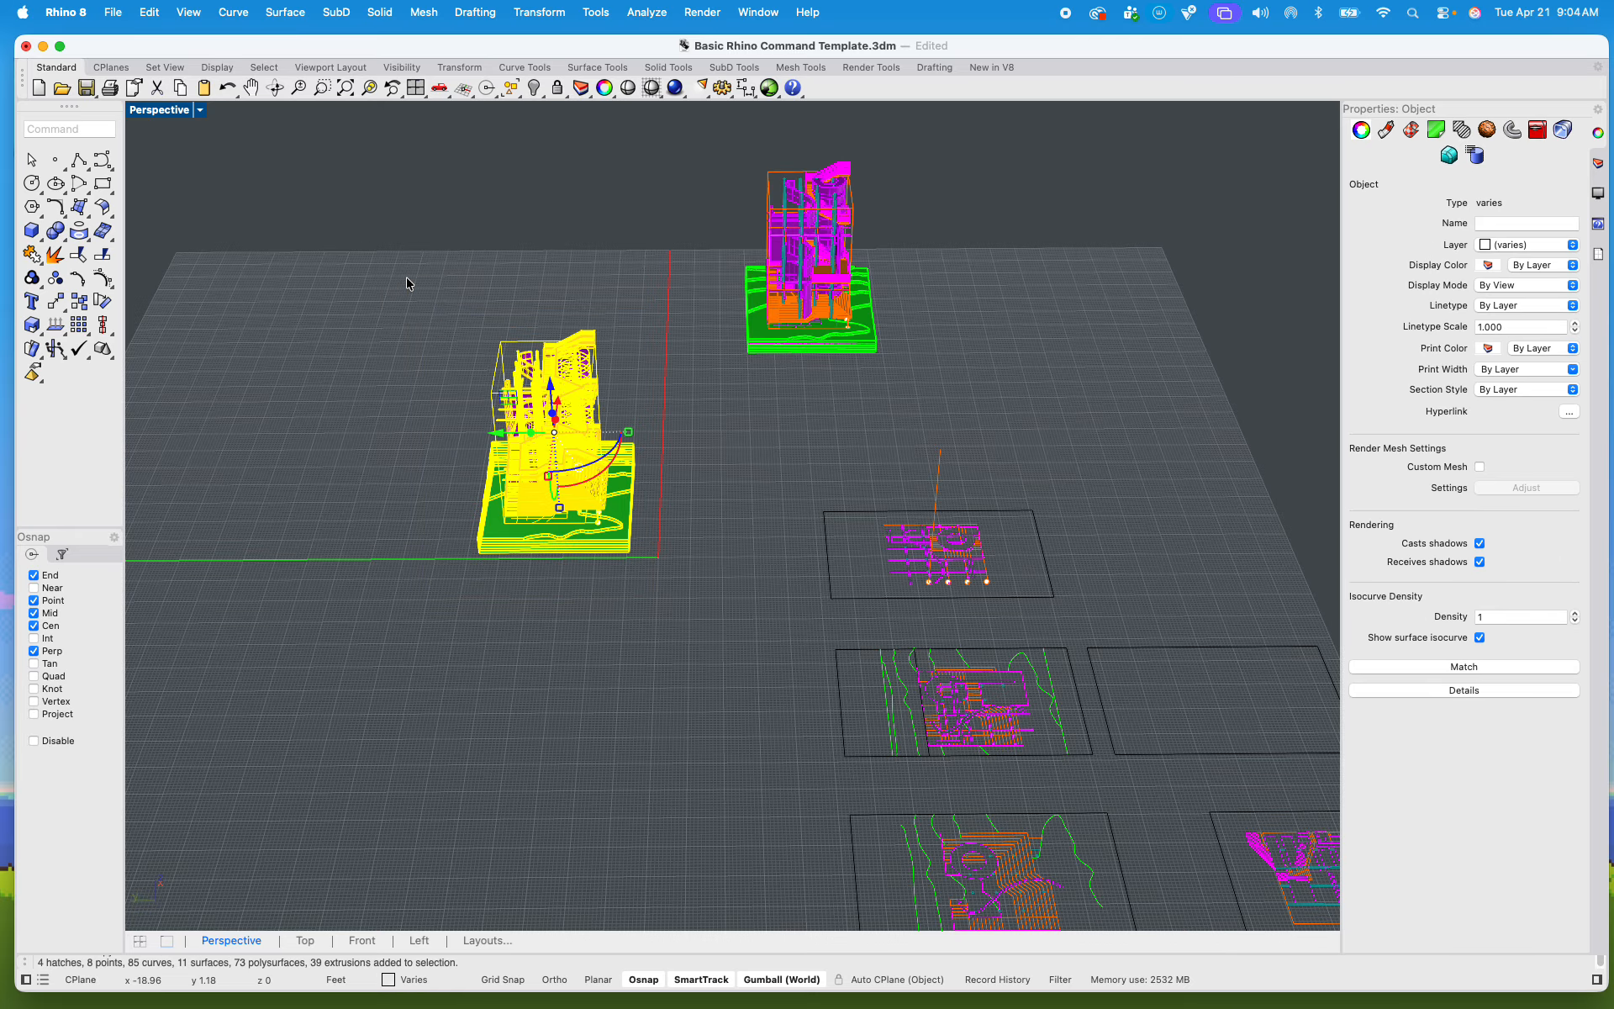
pyautogui.scroll(-10, 407, 279)
pyautogui.scroll(9, 469, 353)
pyautogui.moveTo(459, 381); pyautogui.dragTo(533, 584)
pyautogui.scroll(-15, 415, 385)
pyautogui.click(381, 352)
pyautogui.scroll(4, 235, 388)
pyautogui.moveTo(276, 352); pyautogui.dragTo(490, 556)
pyautogui.write('Hide')
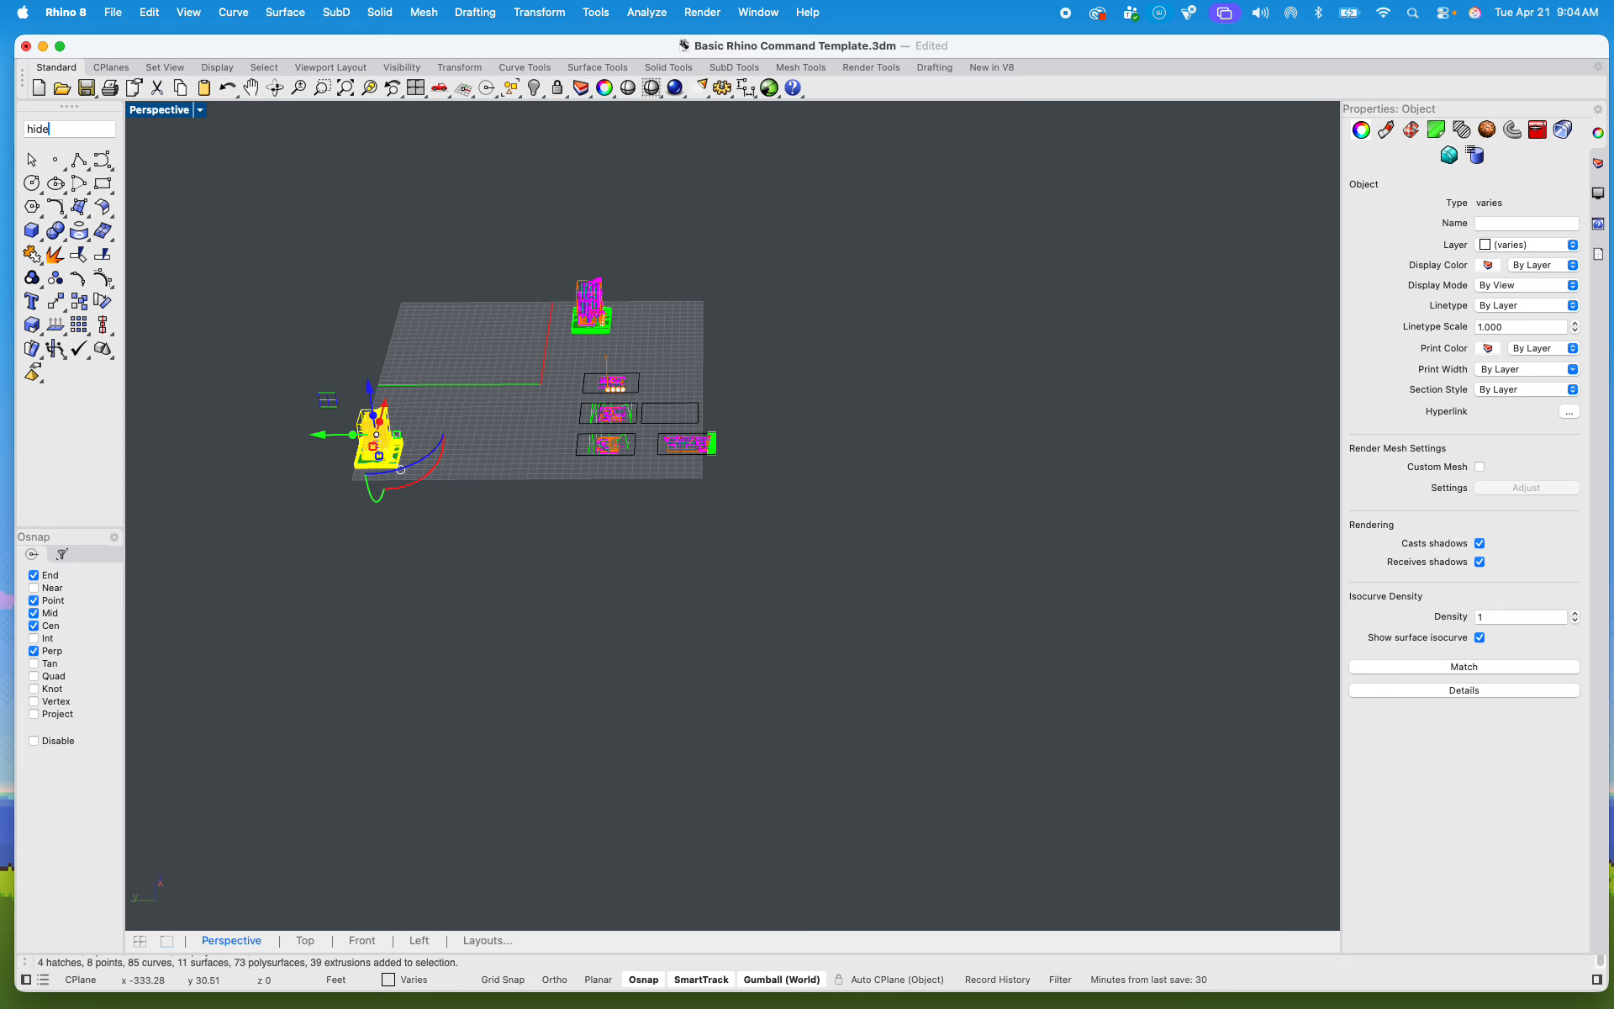
pyautogui.press('Return')
# Step: Set the Perspective viewport to the NE isometric view of the copied tower
pyautogui.scroll(6, 586, 294)
pyautogui.scroll(2, 586, 295)
pyautogui.moveTo(676, 461); pyautogui.dragTo(593, 458, button='right')
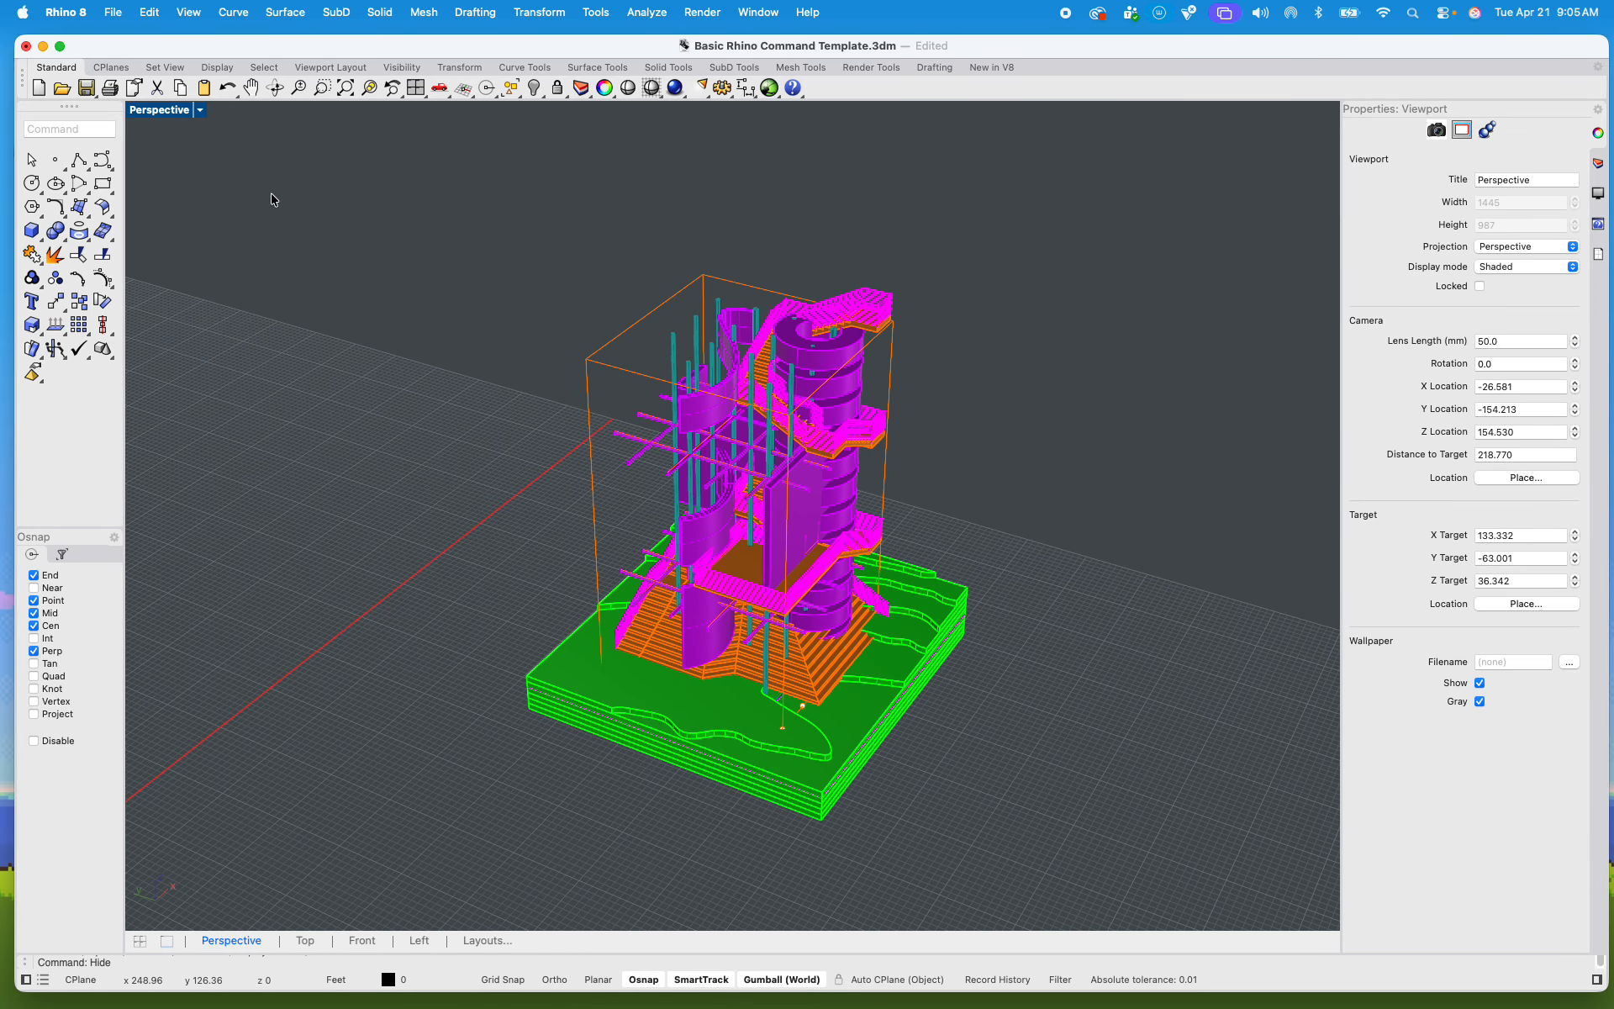
pyautogui.click(200, 111)
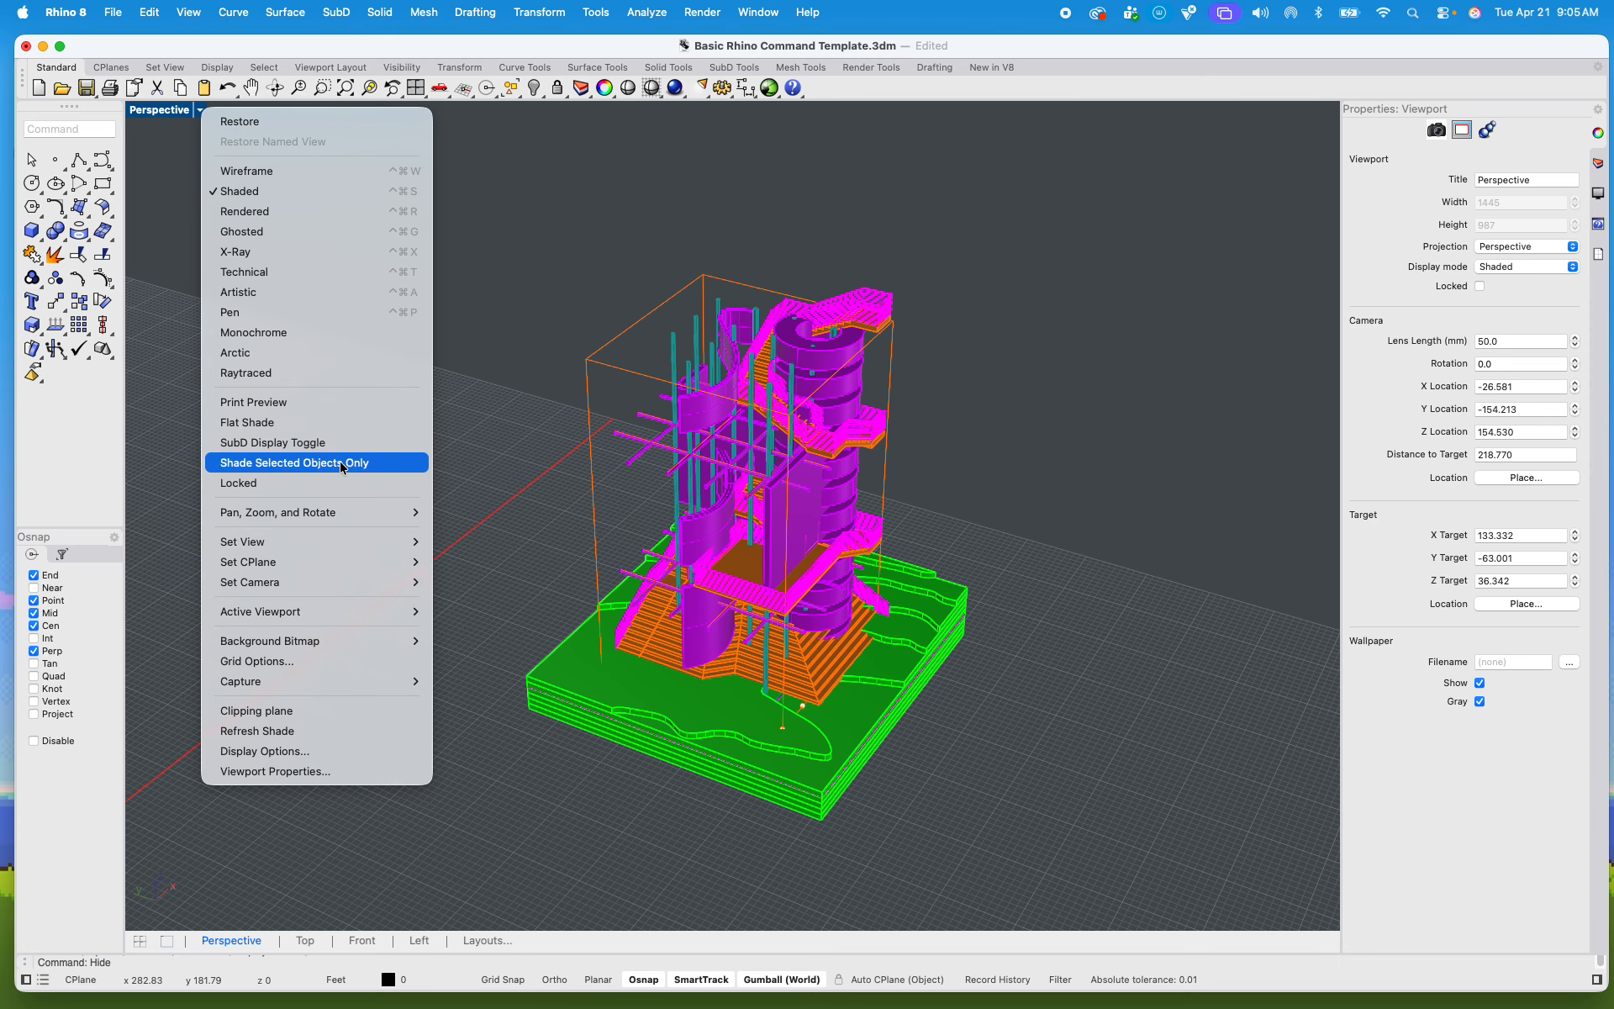
pyautogui.moveTo(313, 545)
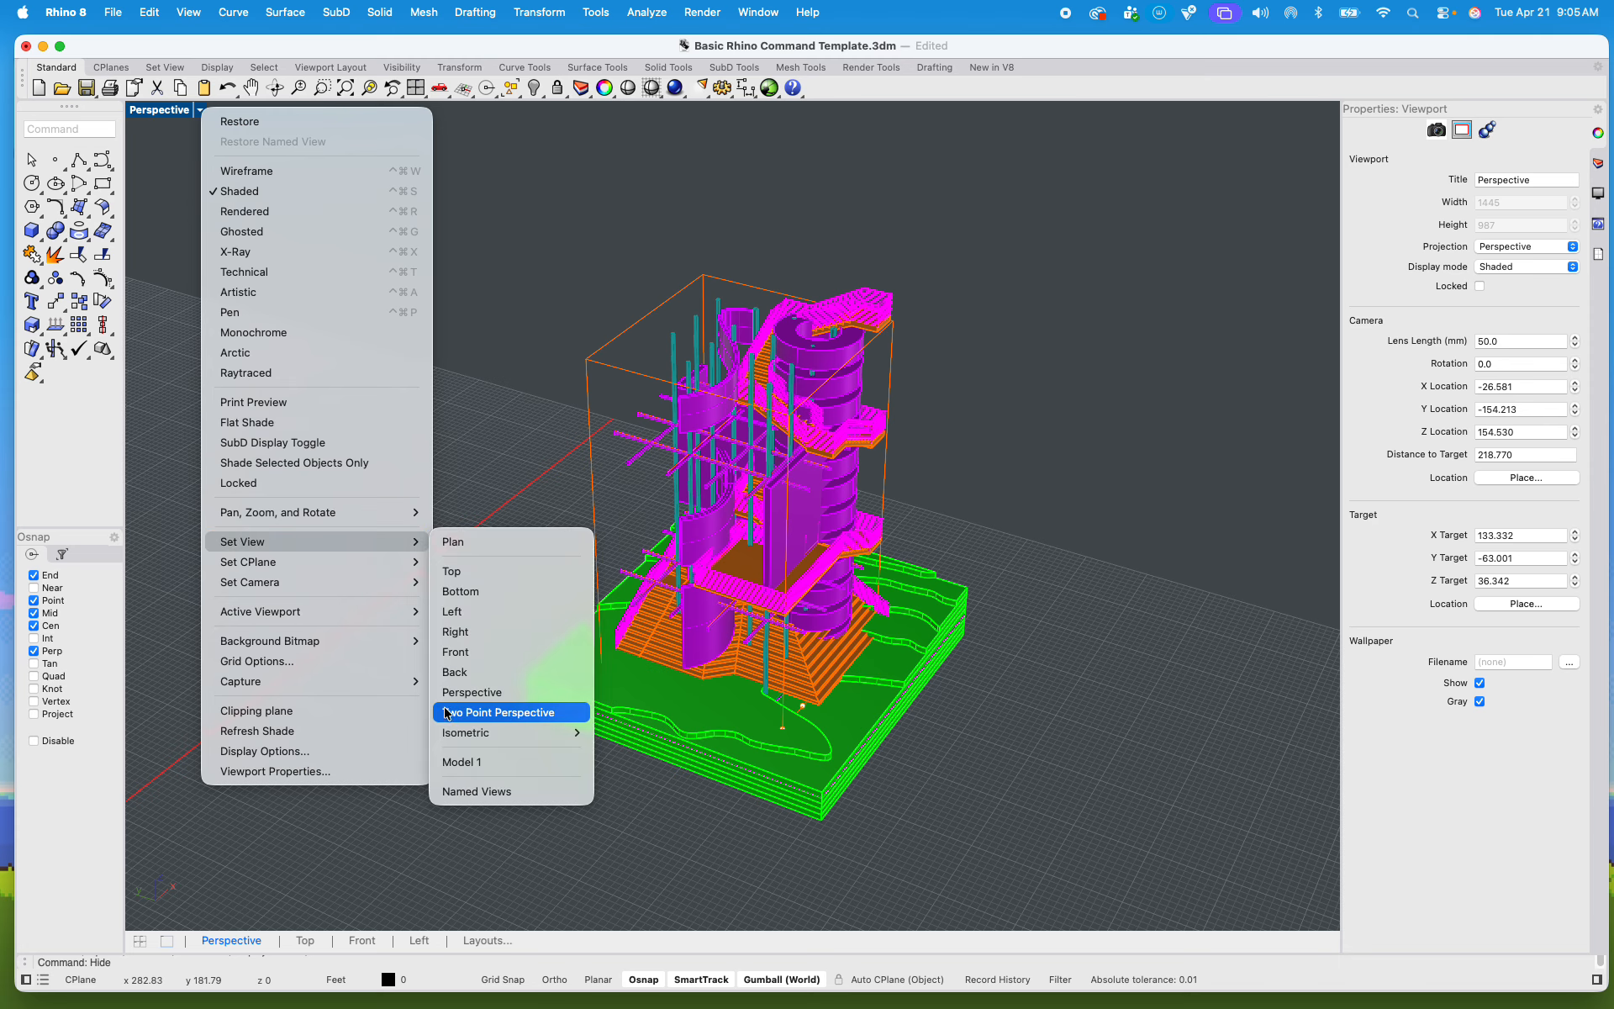
pyautogui.moveTo(445, 734)
pyautogui.click(611, 732)
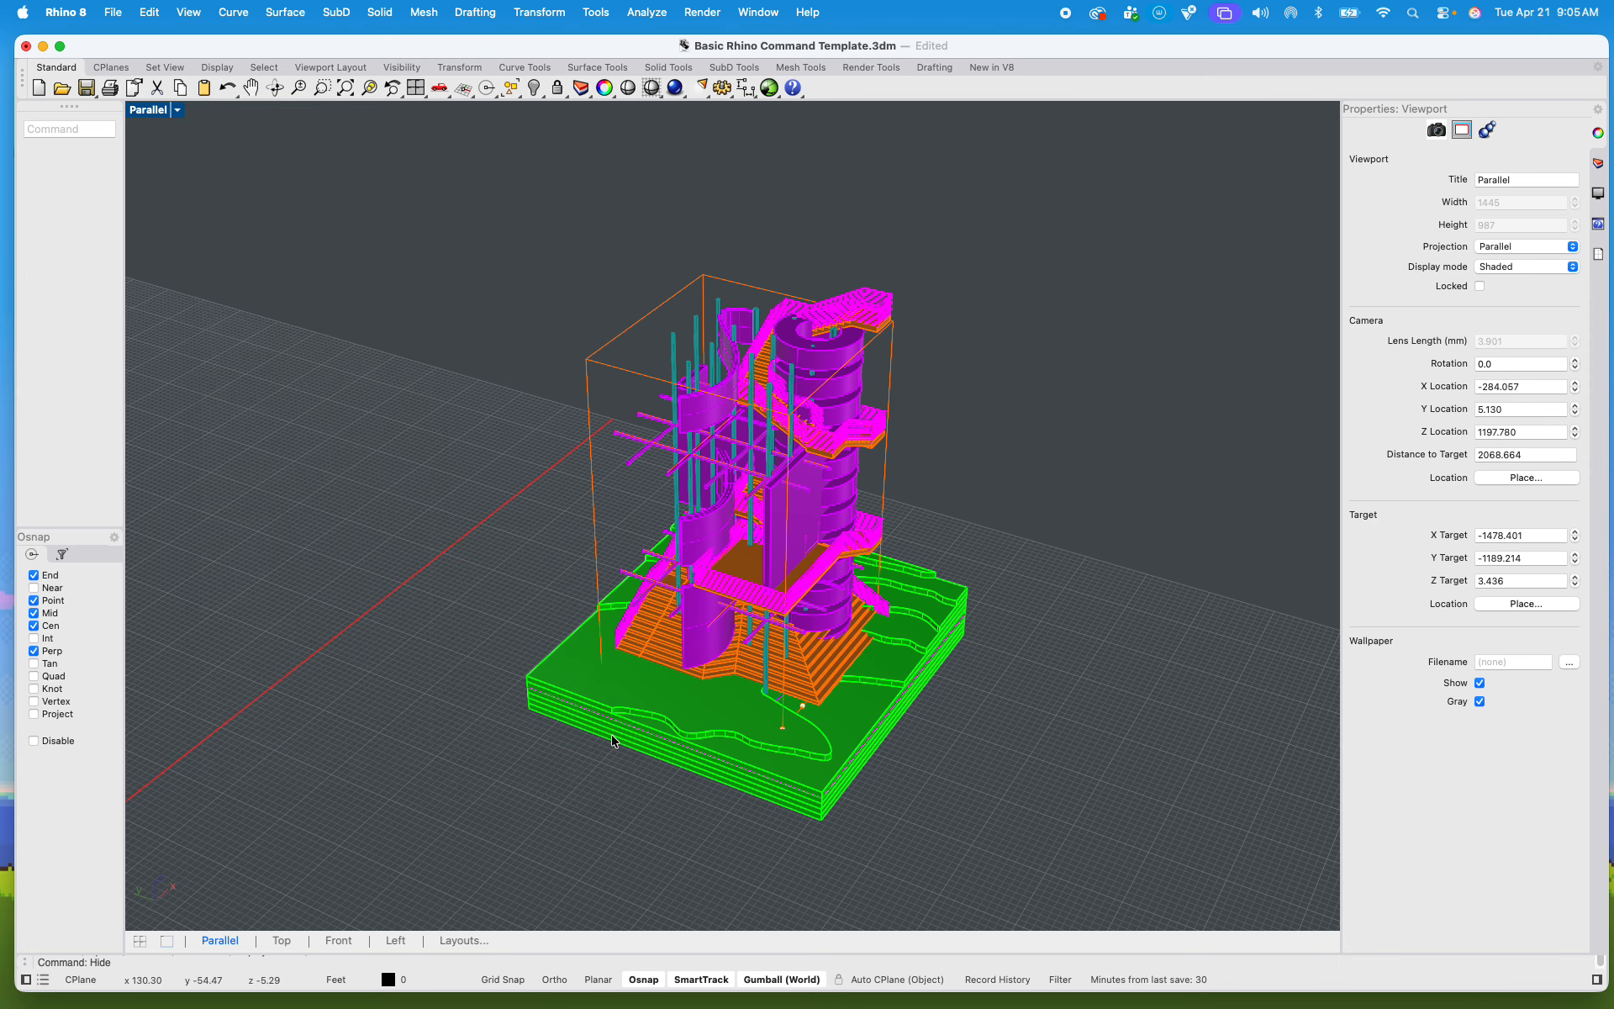
# Step: Hide all the earlier exercise frames and models lying far behind the tower and its drawing sheets
pyautogui.scroll(-5, 595, 566)
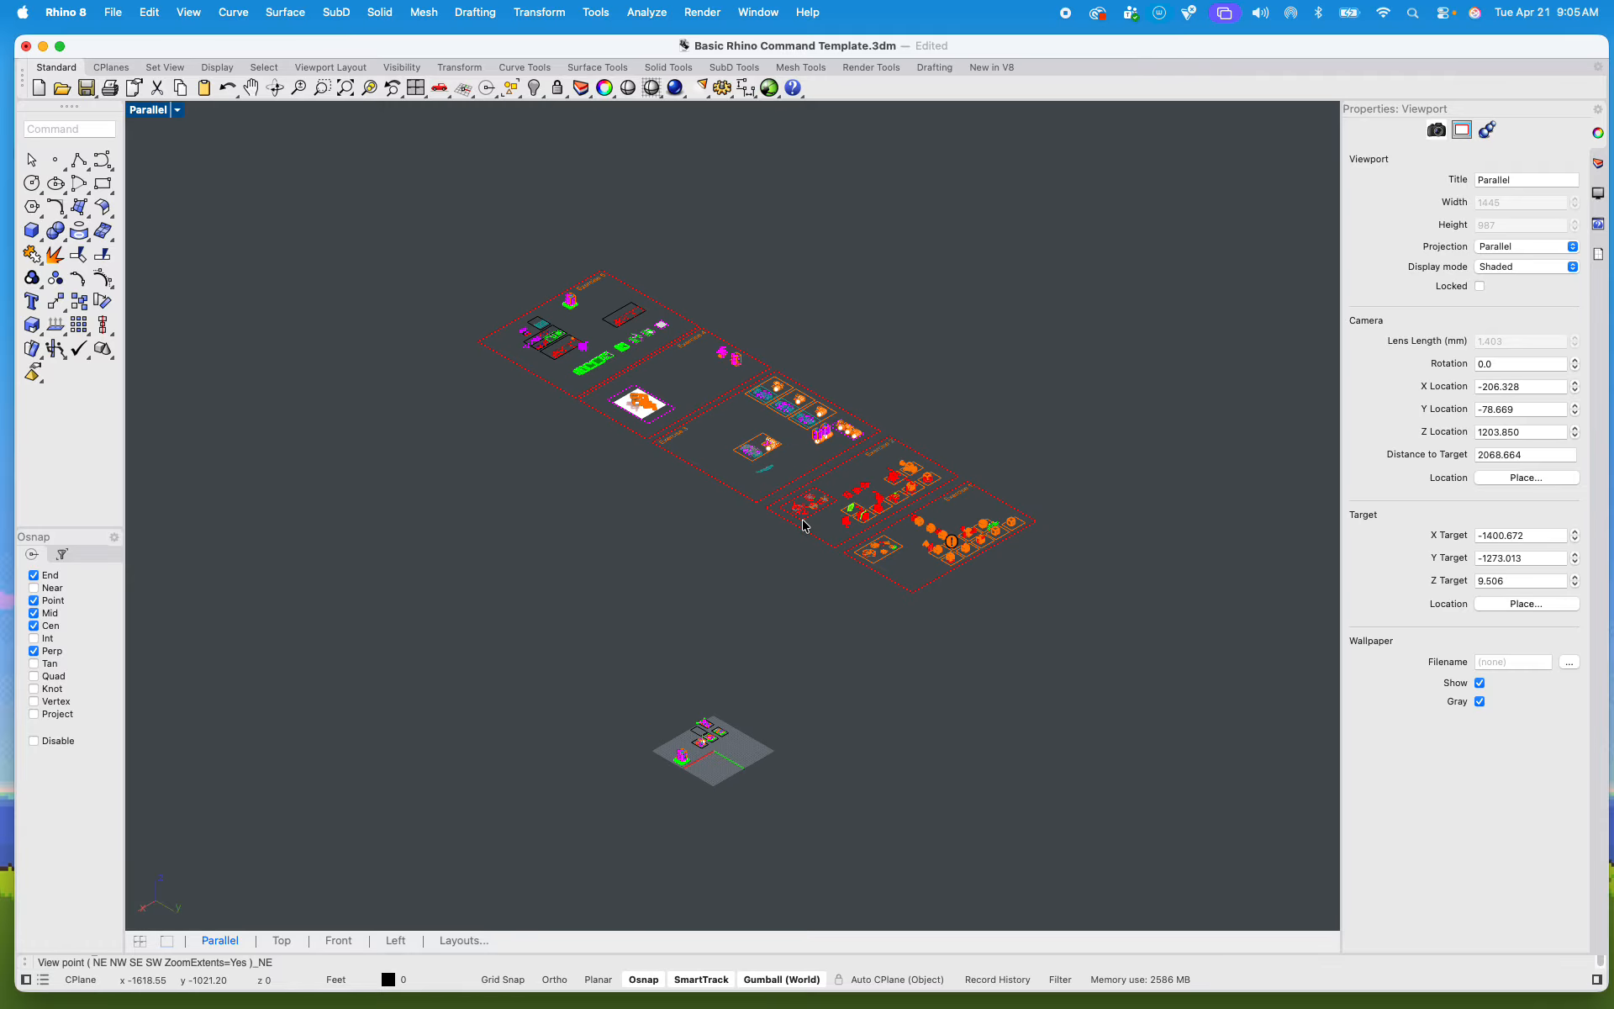
pyautogui.moveTo(1055, 605); pyautogui.dragTo(399, 195)
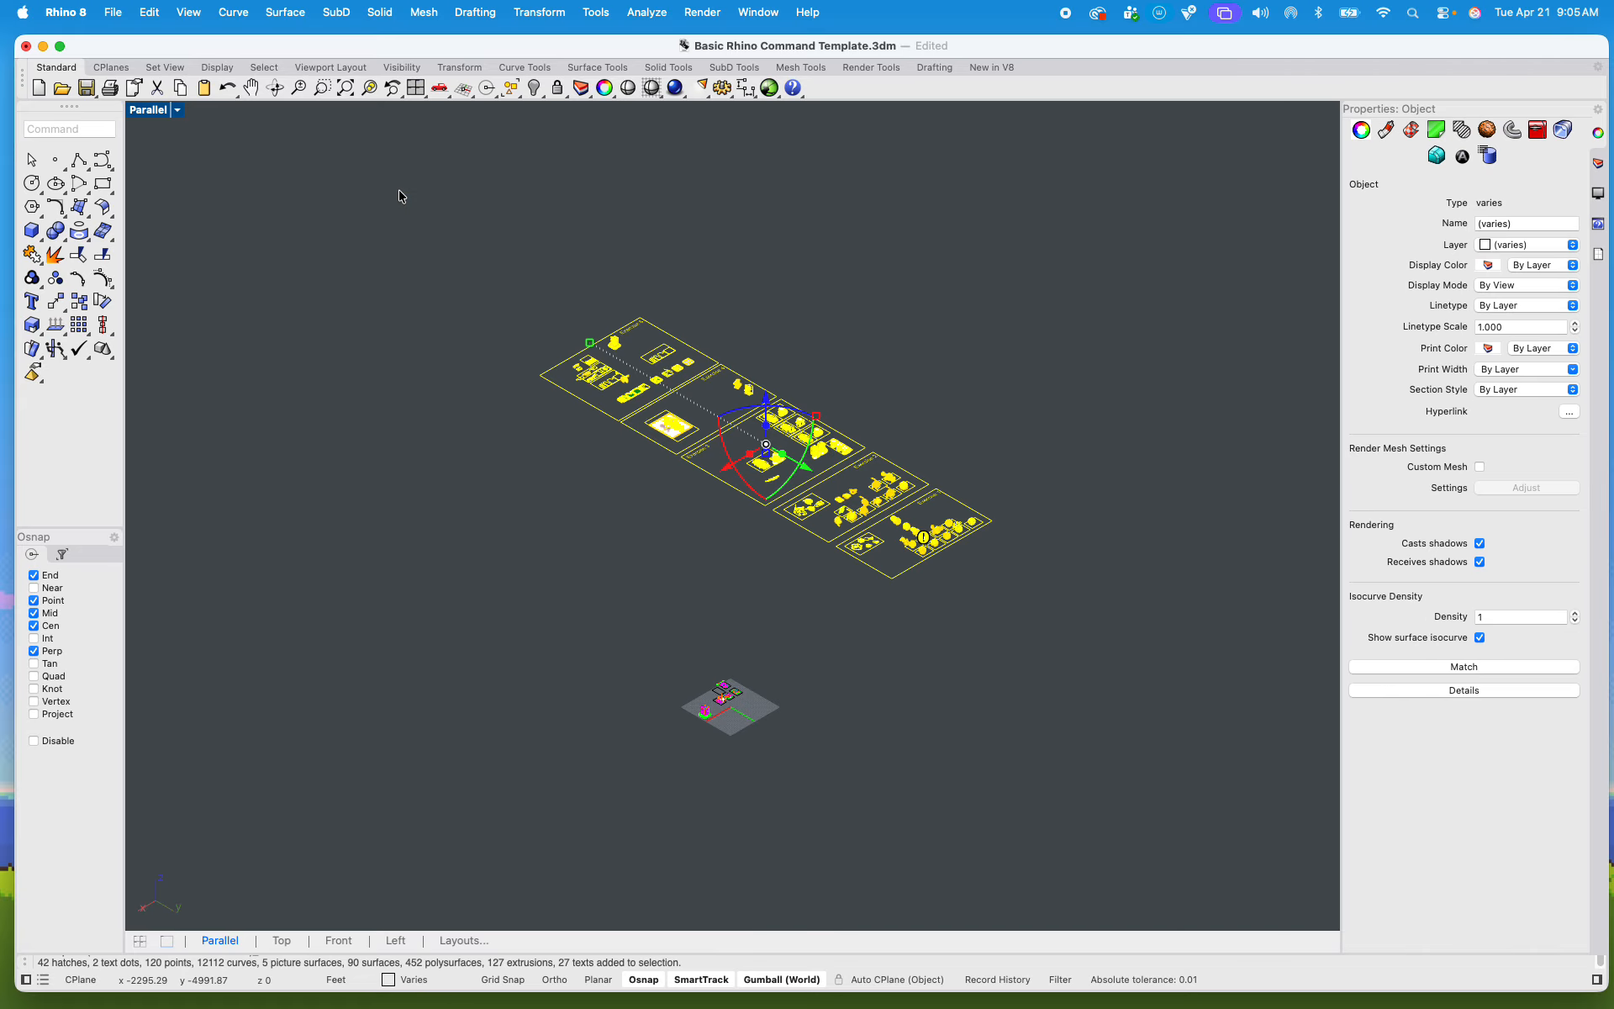
pyautogui.press('super+h')
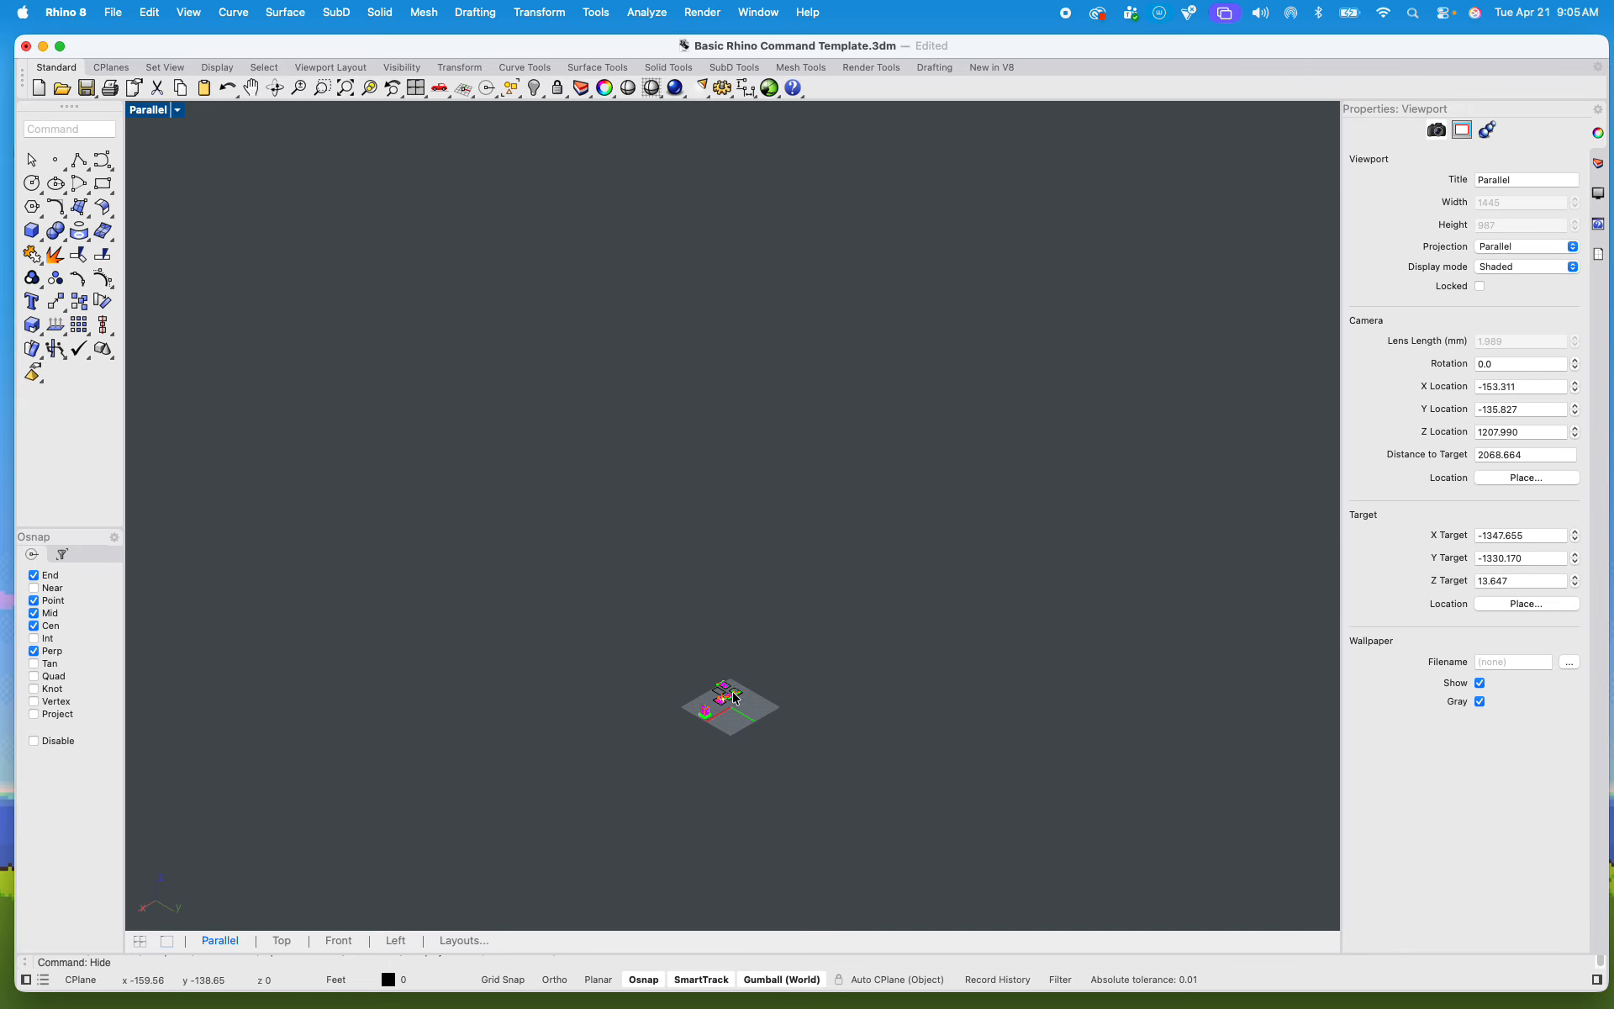
pyautogui.scroll(6, 669, 668)
pyautogui.scroll(5, 671, 673)
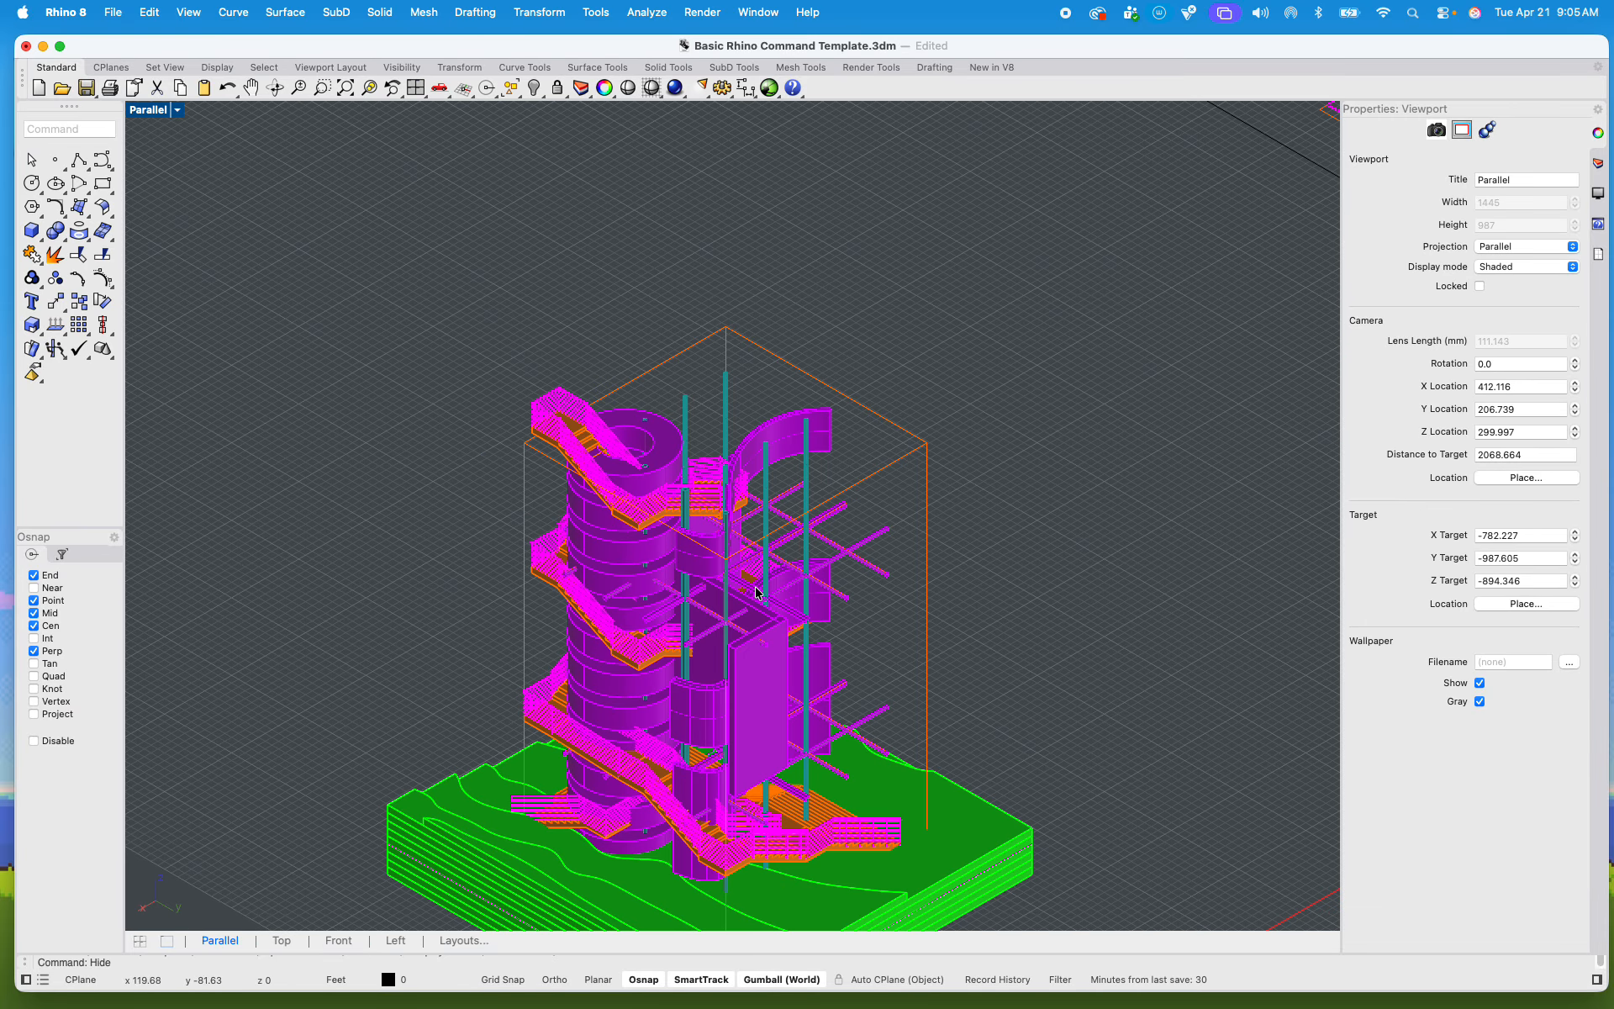
# Step: Select the copied tower with its site and set the viewport to the SW isometric view, framing the tower
pyautogui.scroll(-4, 521, 425)
pyautogui.moveTo(521, 425); pyautogui.dragTo(874, 866)
pyautogui.click(179, 110)
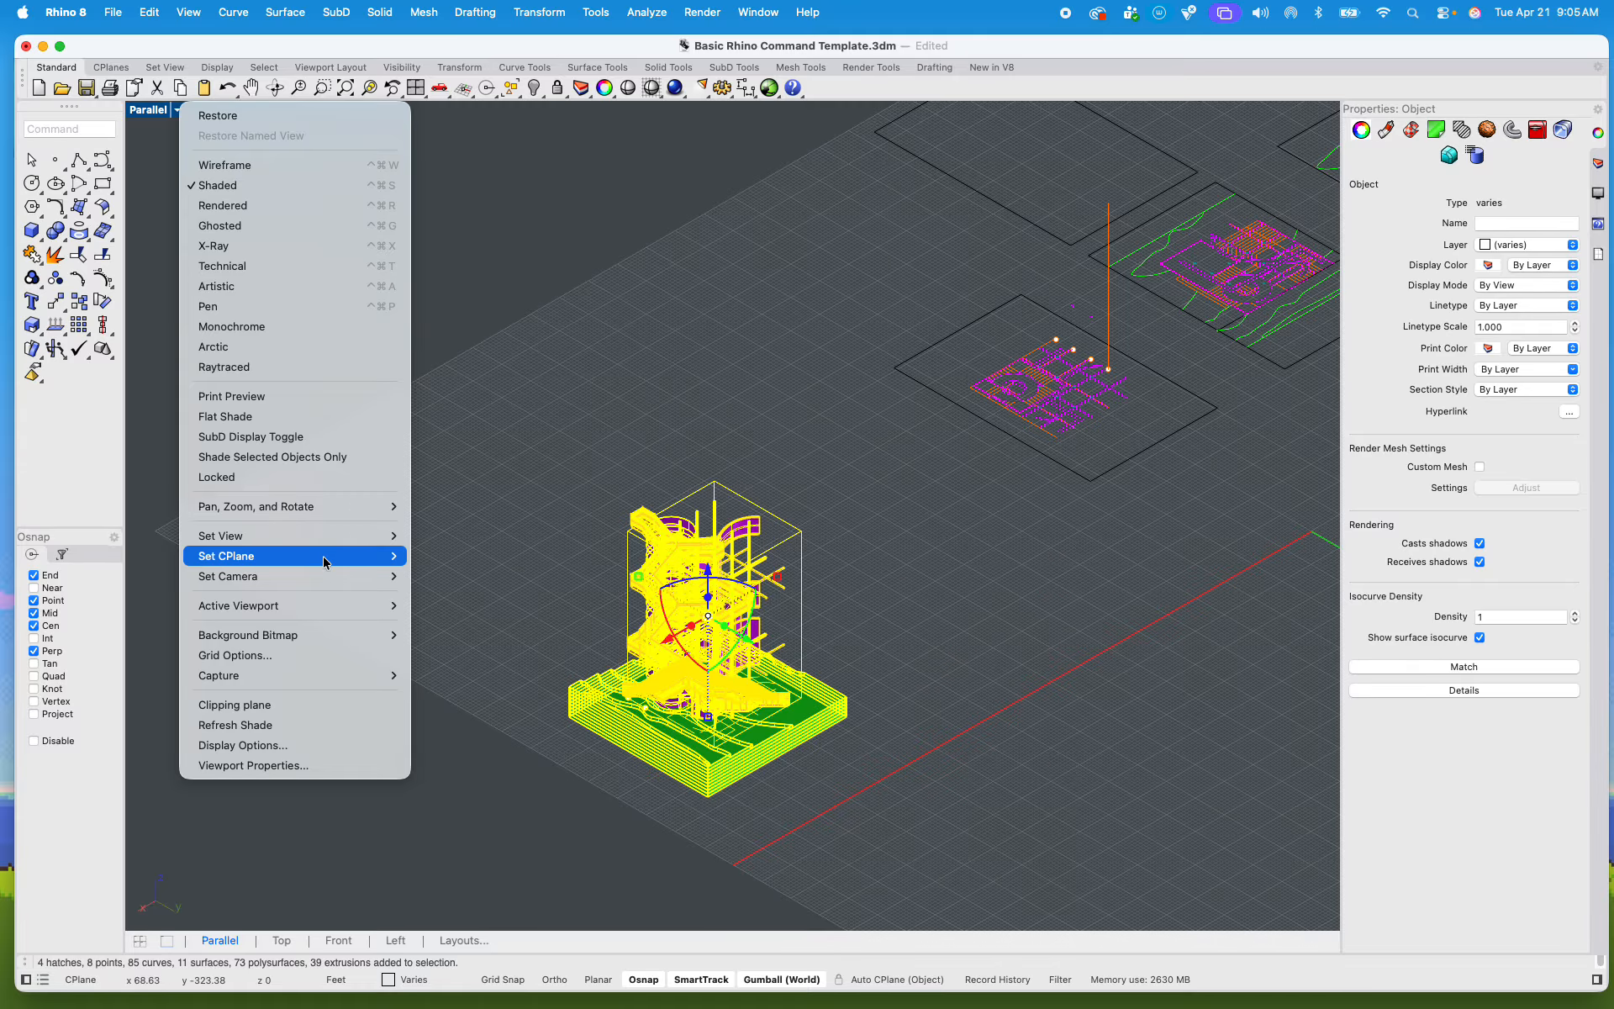
pyautogui.moveTo(314, 544)
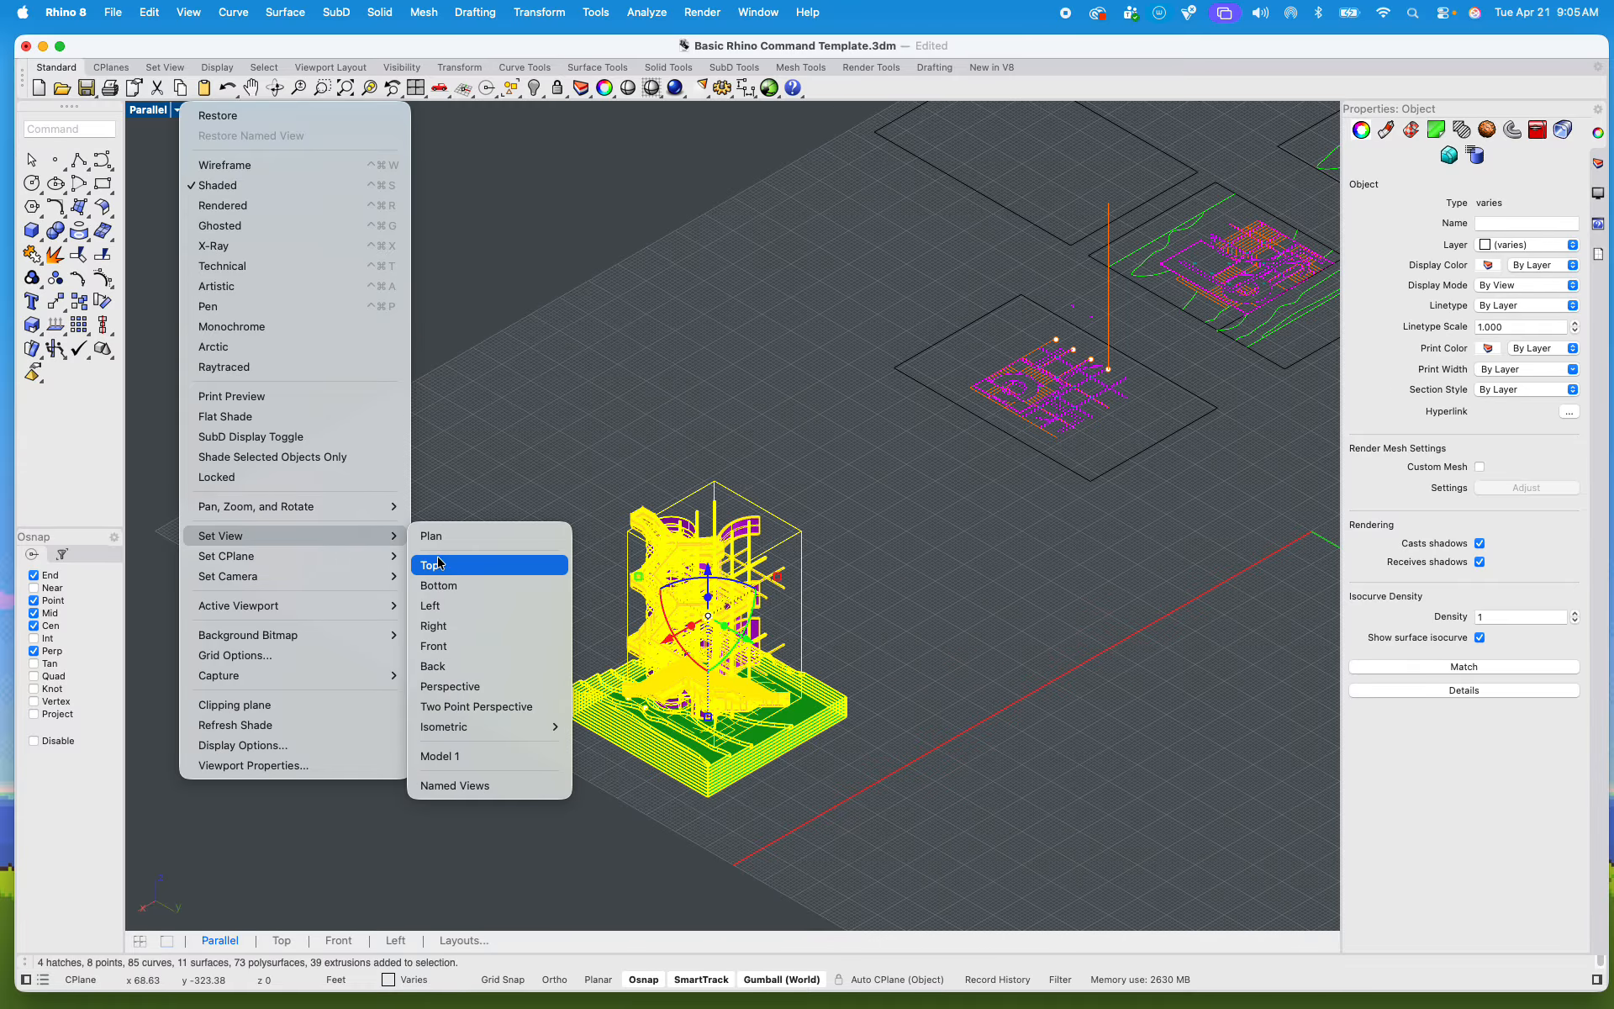
pyautogui.moveTo(452, 731)
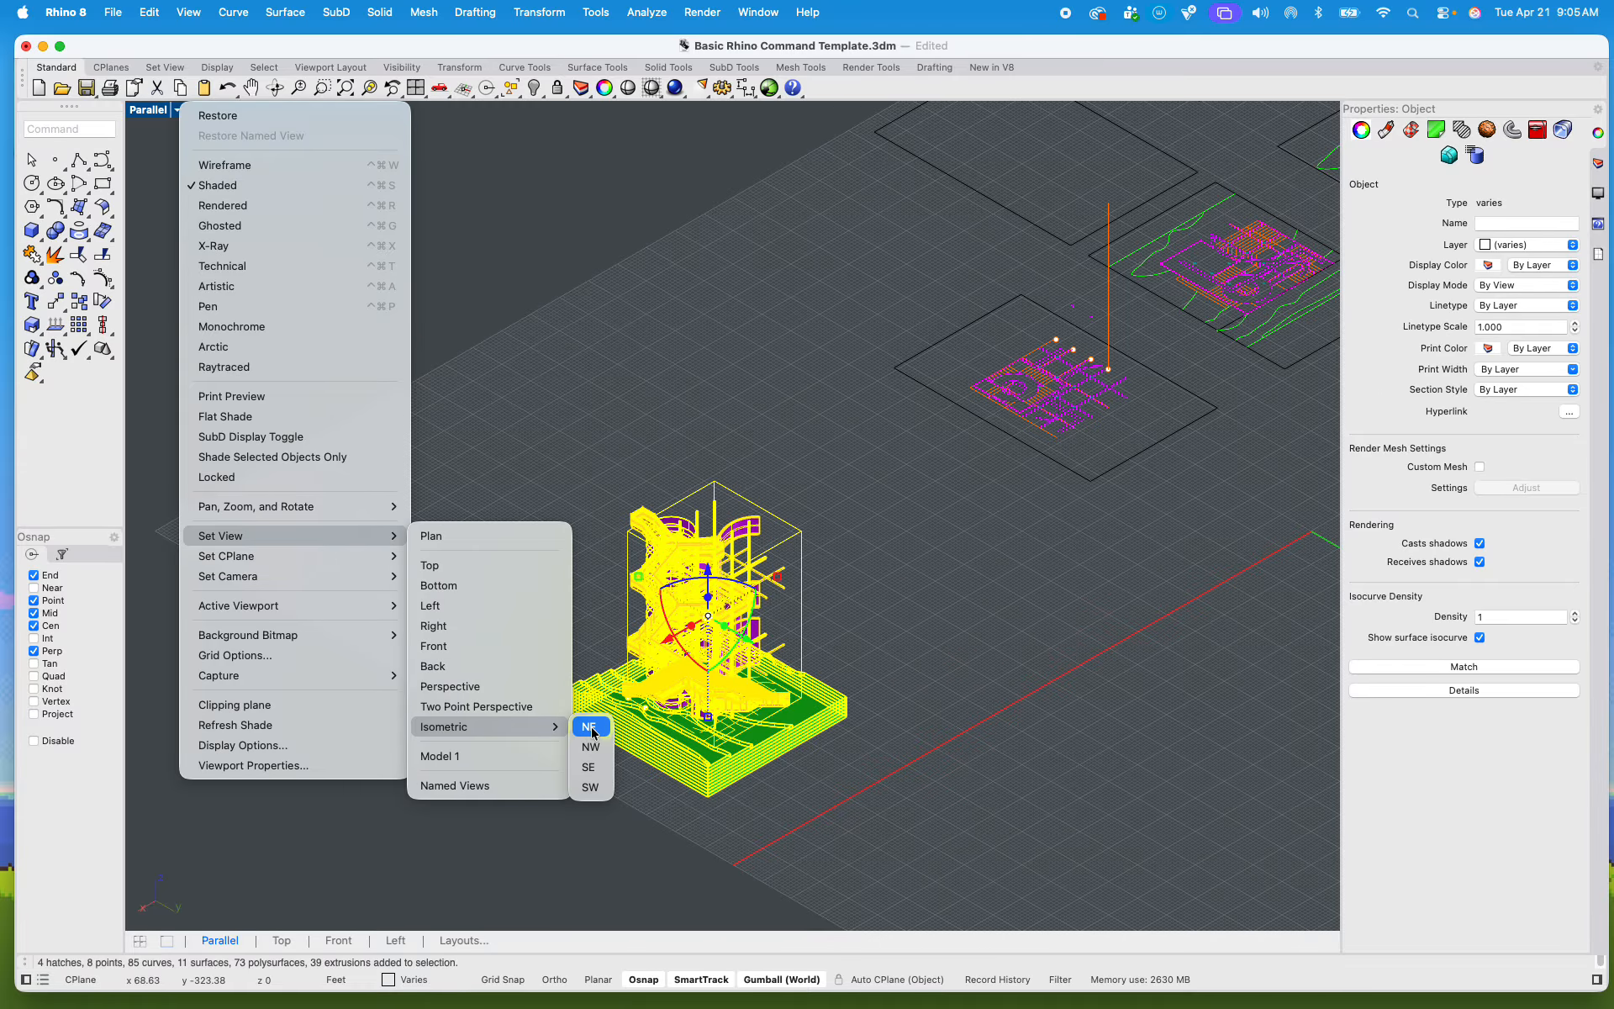
pyautogui.click(600, 787)
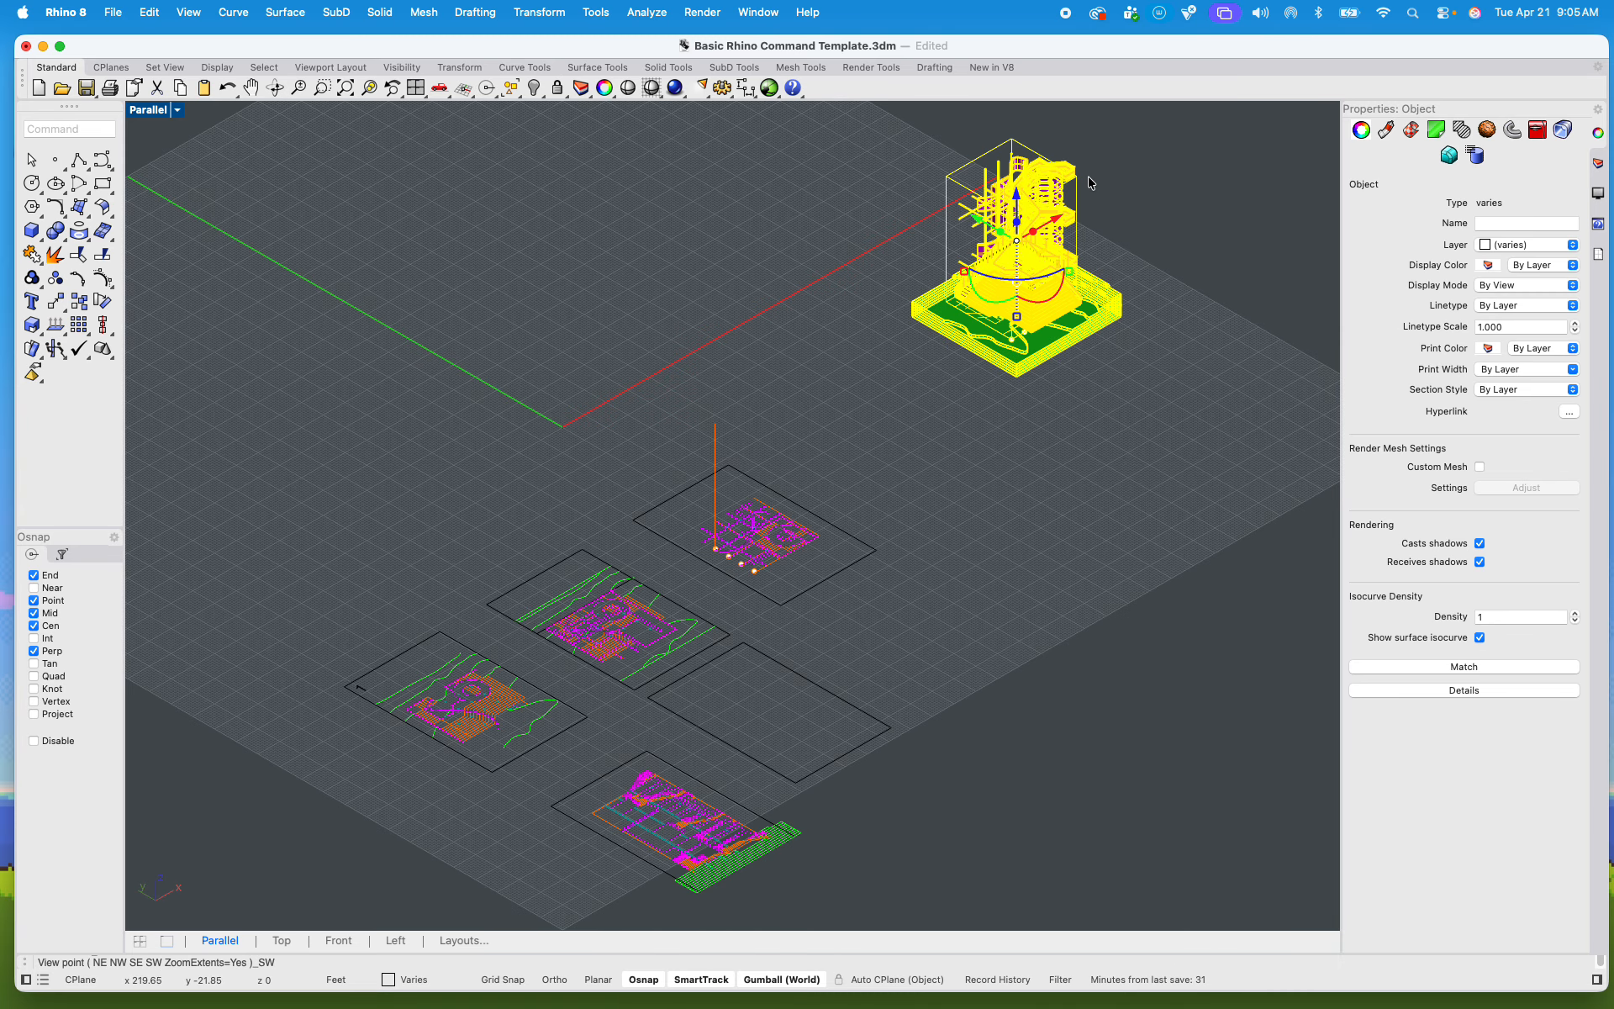
pyautogui.scroll(10, 1088, 185)
pyautogui.keyDown('shift'); pyautogui.moveTo(1051, 269); pyautogui.dragTo(929, 407, button='right'); pyautogui.keyUp('shift')
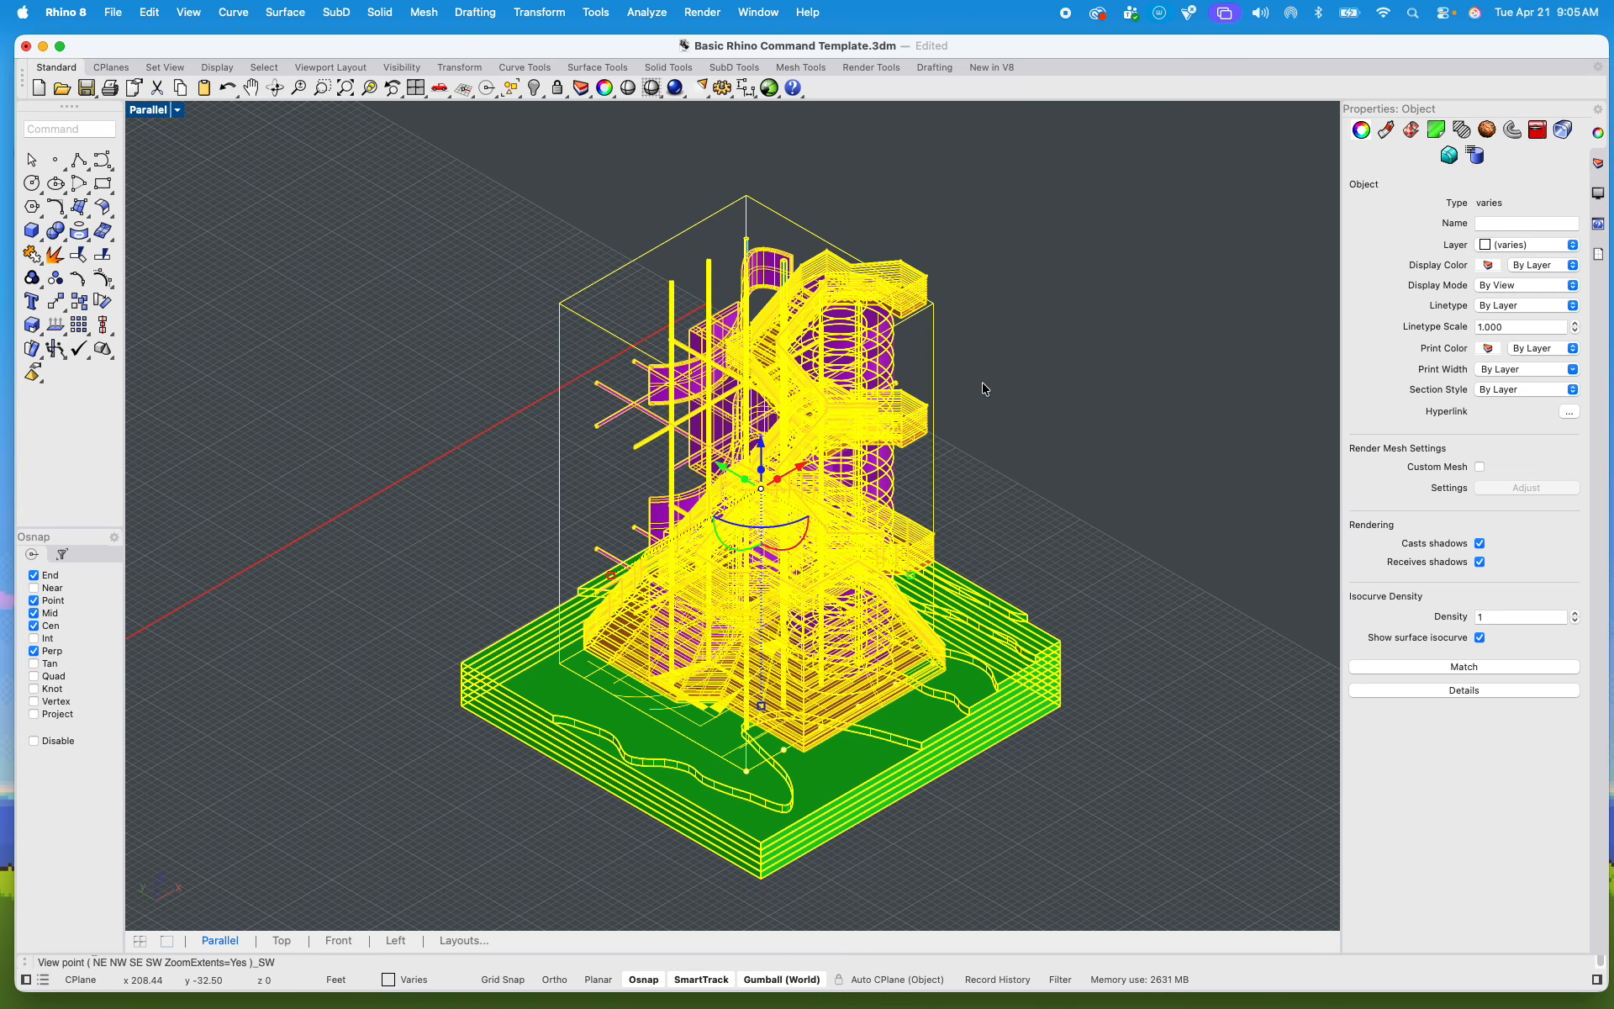
# Step: Delete the orange bounding-box lines surrounding the copied tower
pyautogui.click(1027, 370)
pyautogui.moveTo(594, 341); pyautogui.dragTo(504, 217)
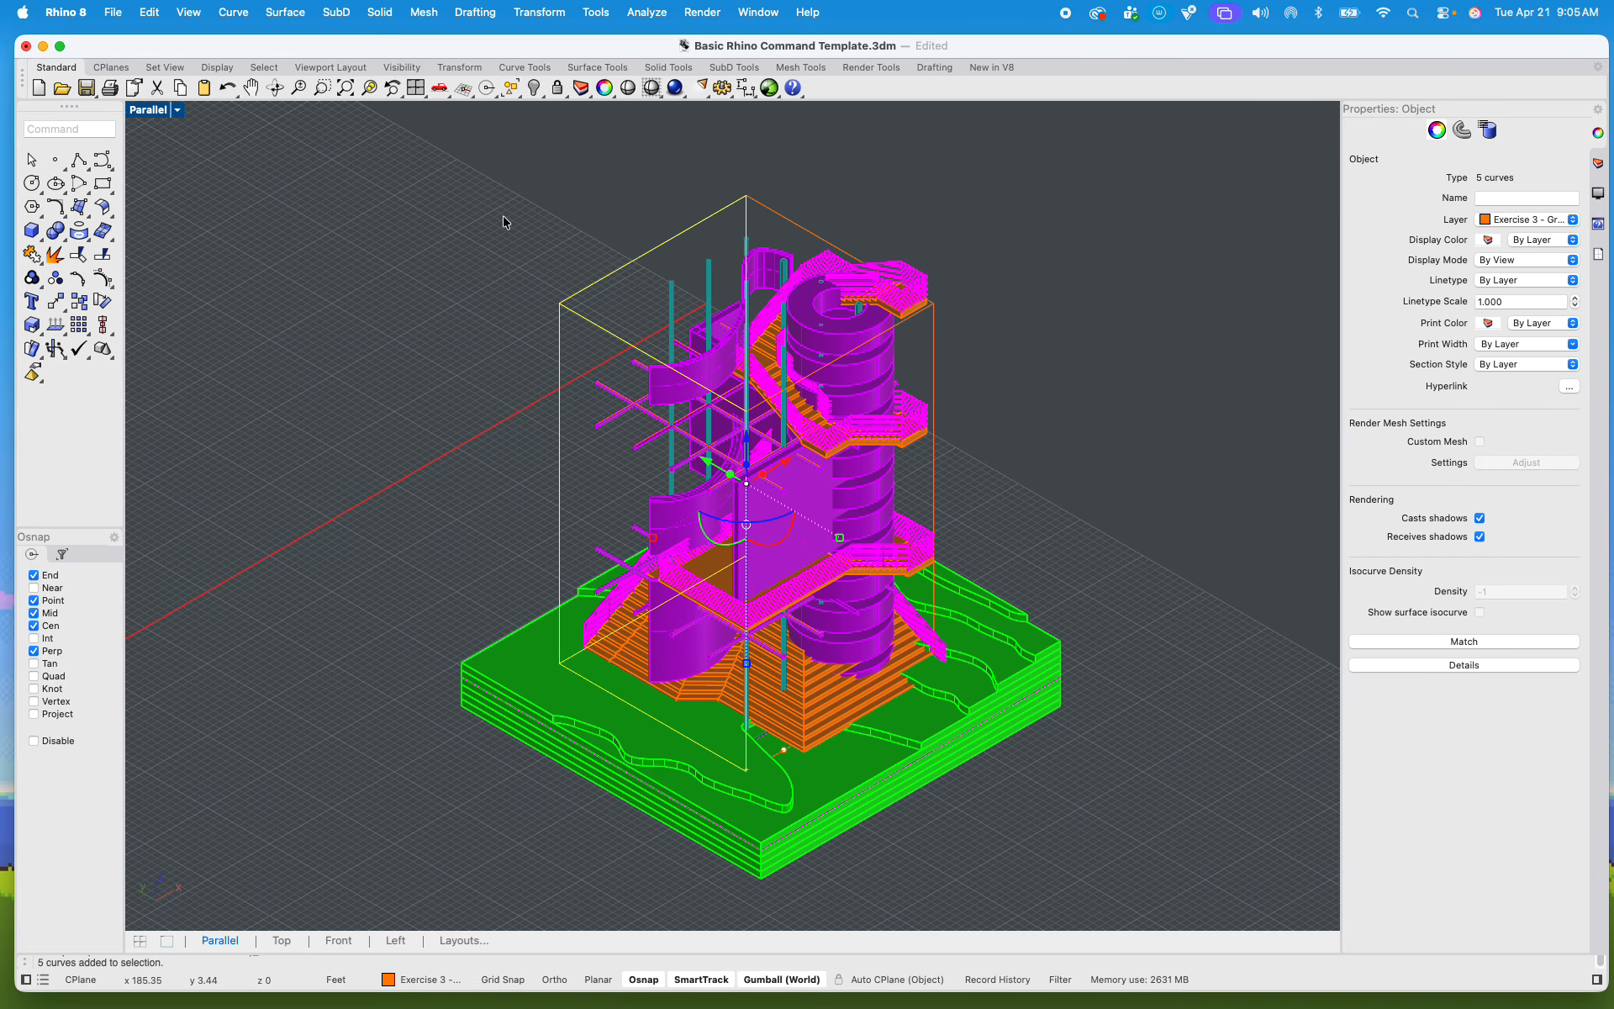
pyautogui.press('Delete')
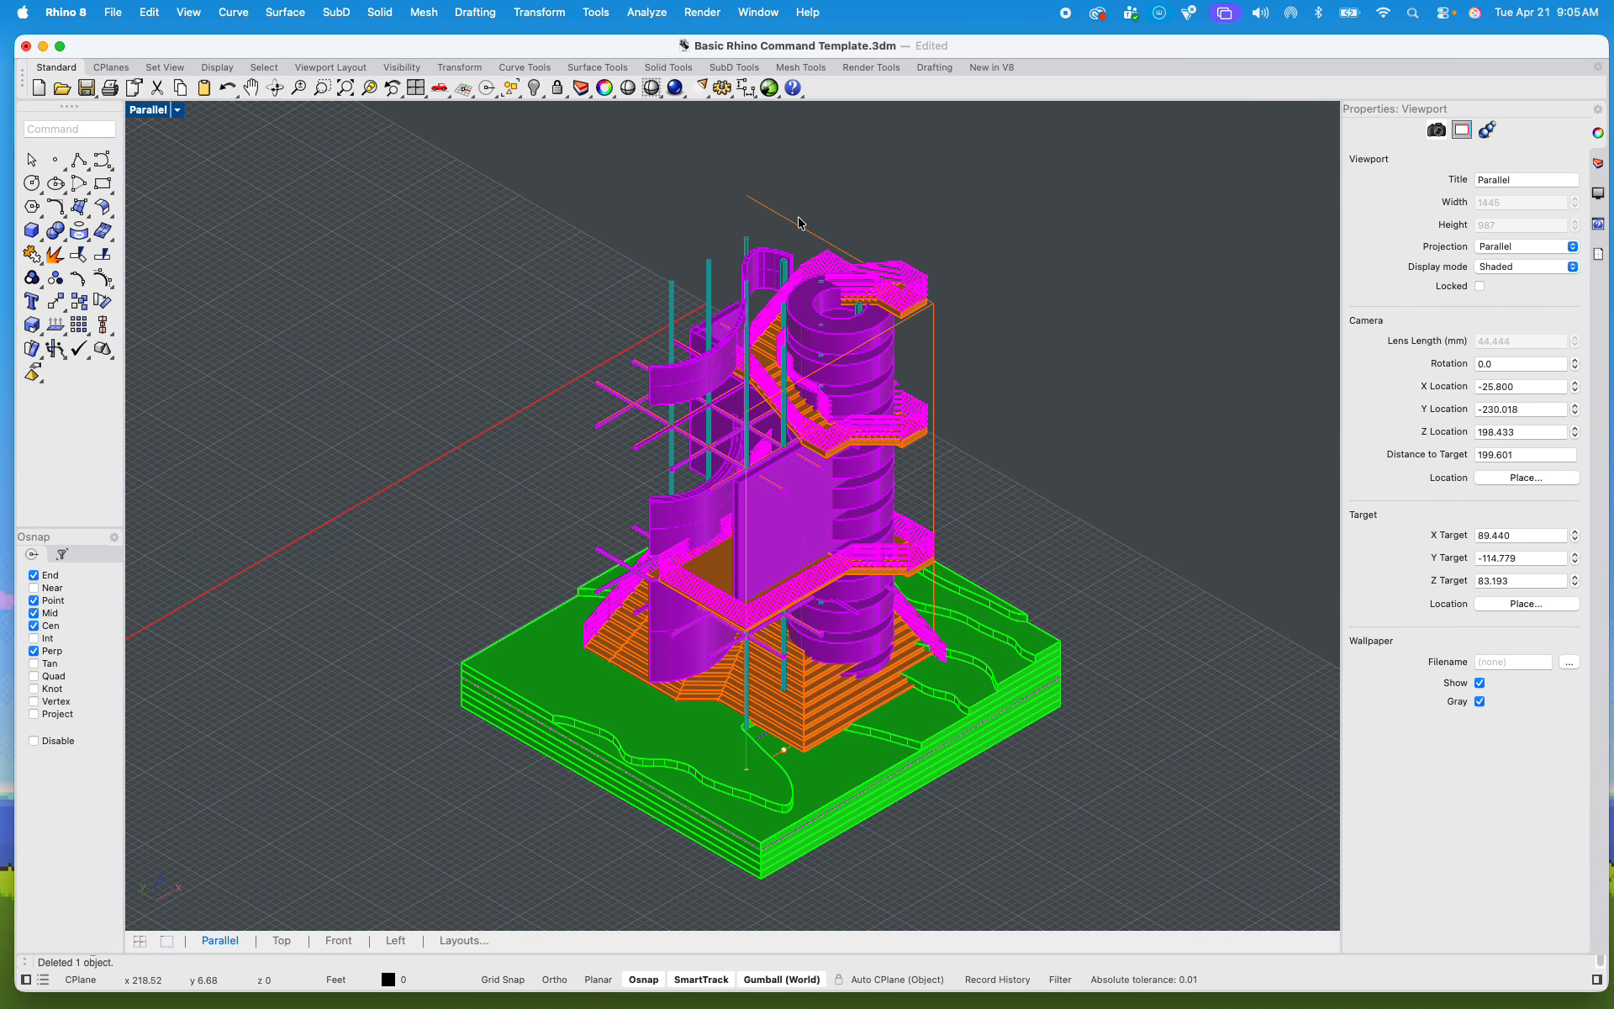
pyautogui.click(934, 342)
pyautogui.press('Delete')
pyautogui.click(806, 227)
pyautogui.press('Delete')
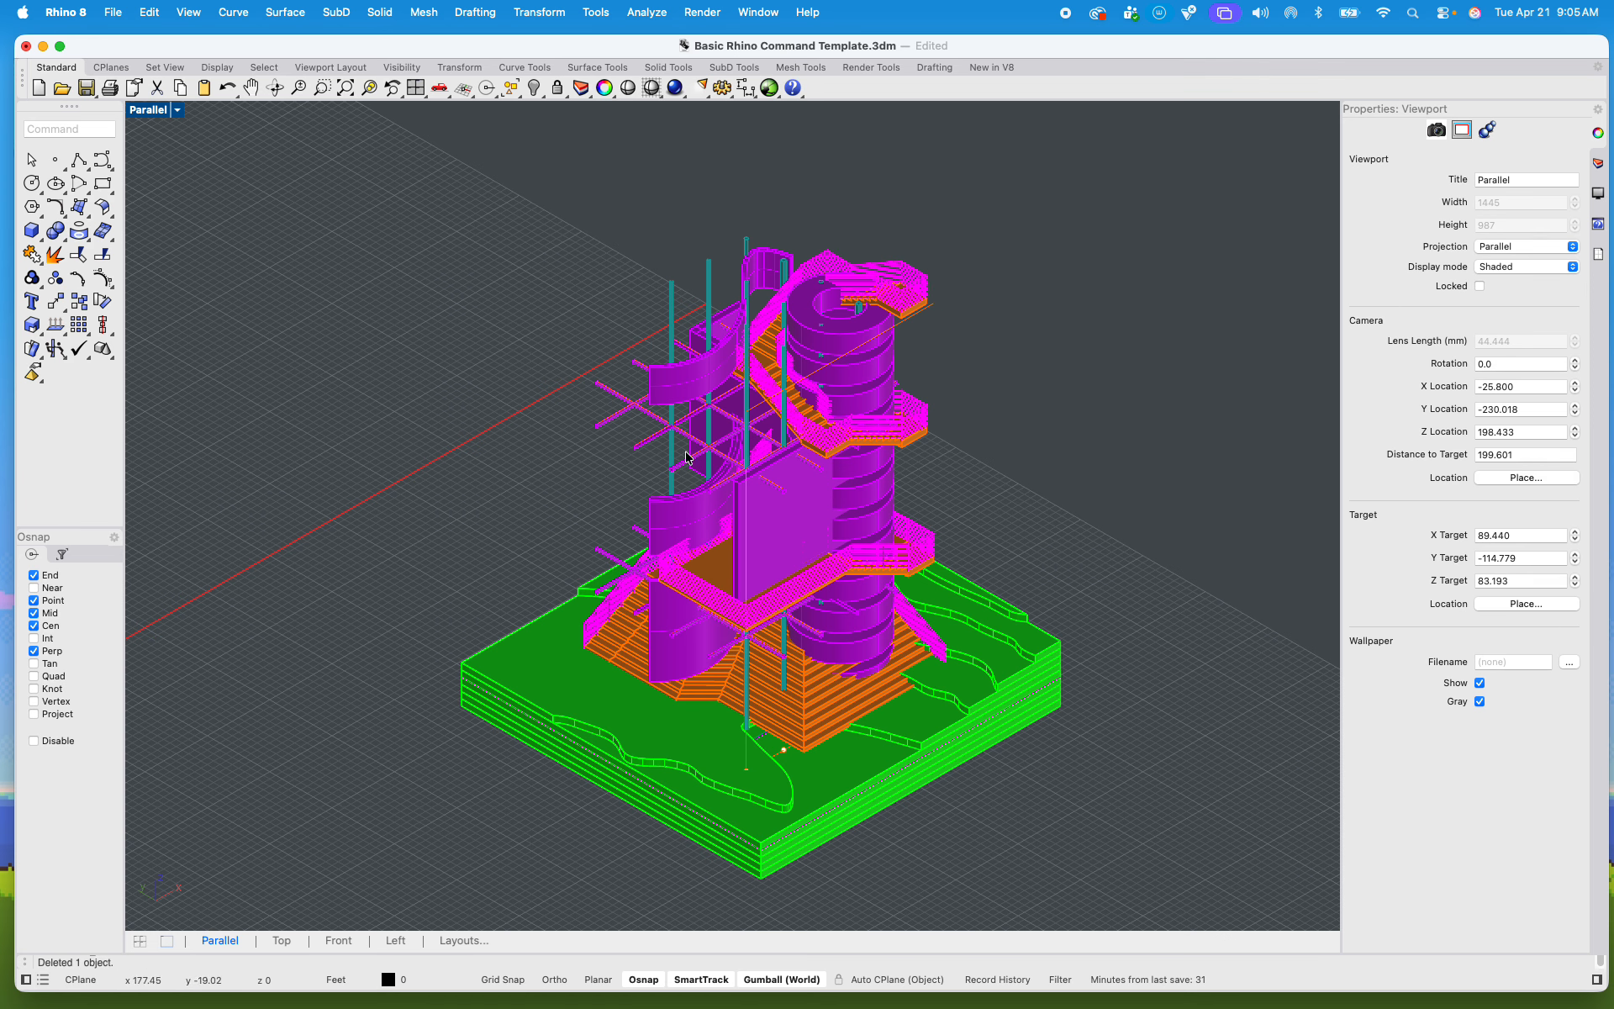
# Step: Delete all leftover points and curves in the copied tower by filtering the selection to those types, and disable the filter again
pyautogui.click(60, 554)
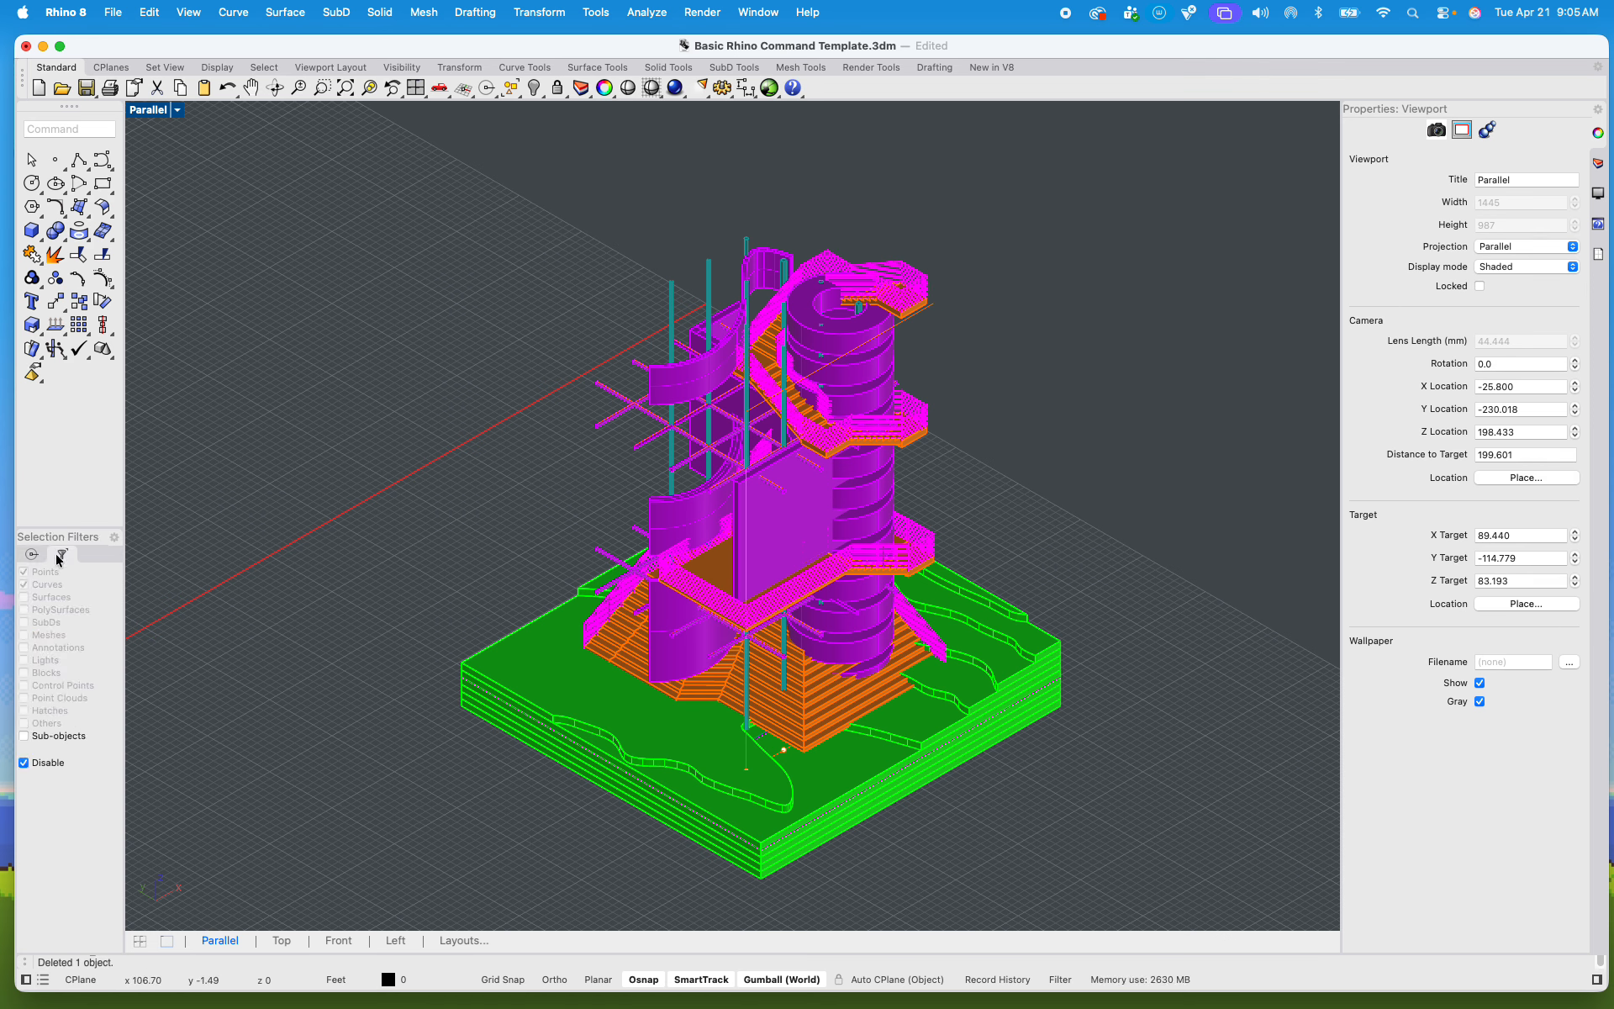
pyautogui.click(24, 764)
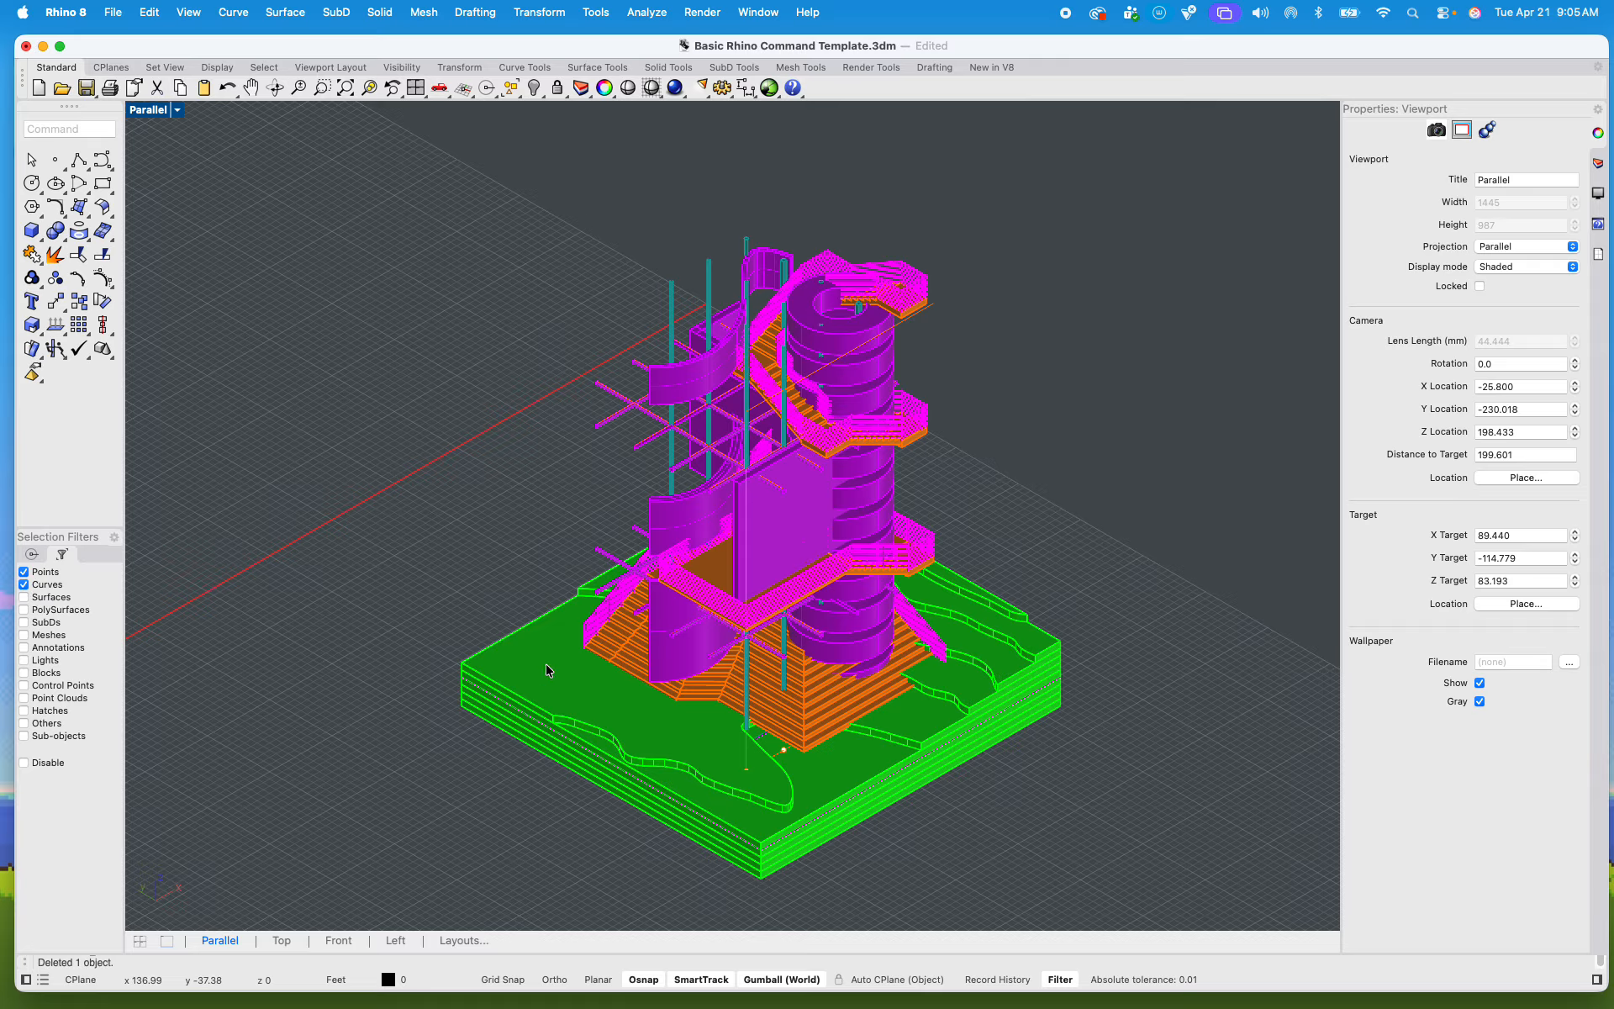
pyautogui.scroll(-4, 682, 504)
pyautogui.moveTo(441, 247); pyautogui.dragTo(1038, 837)
pyautogui.scroll(6, 739, 574)
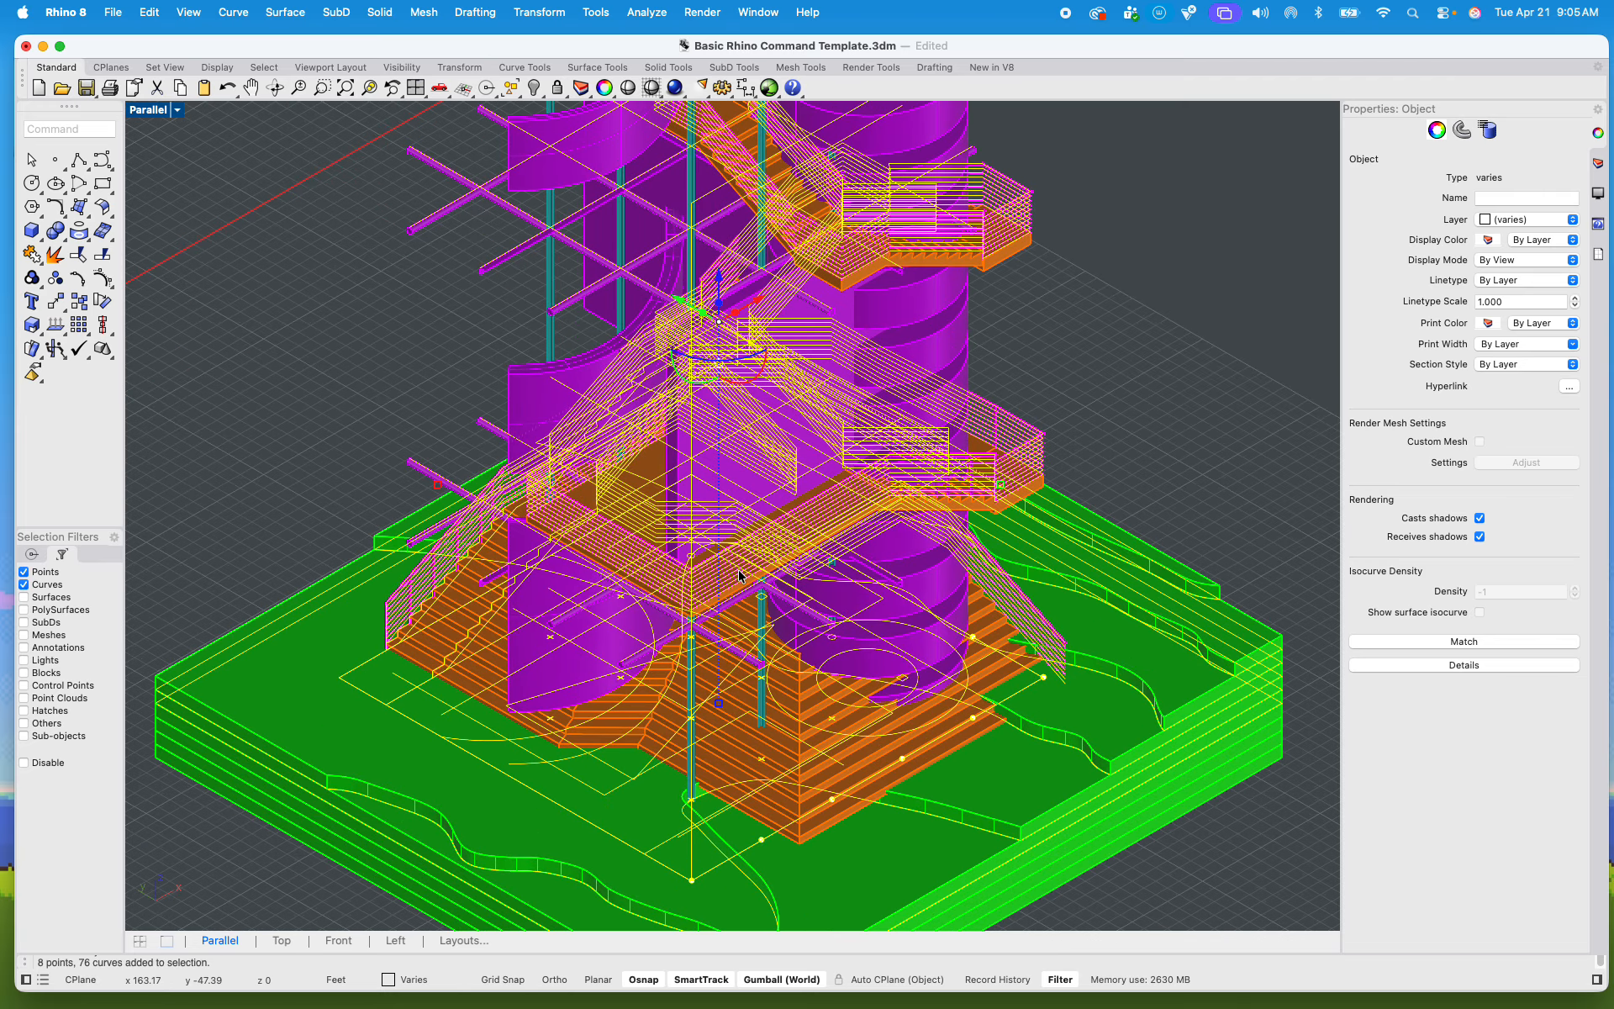
pyautogui.press('Delete')
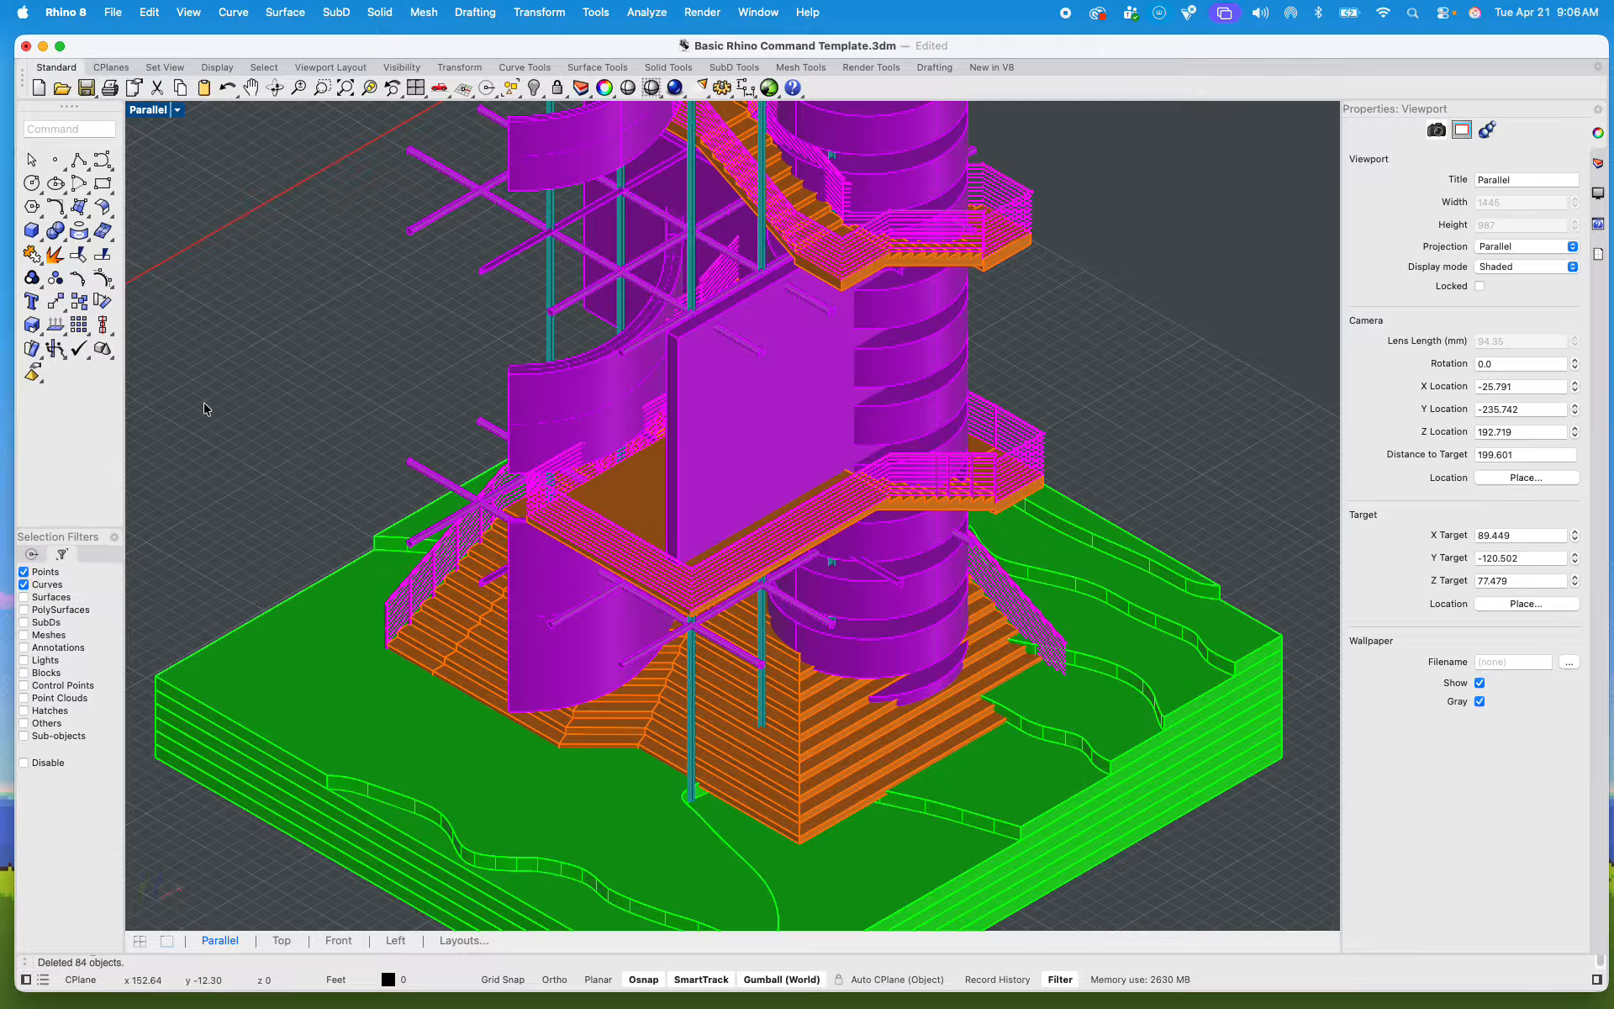
pyautogui.click(23, 762)
# Step: Turn off the Cut and Score layers and lock the Topograpghy layer, leaving it visible
pyautogui.scroll(-5, 1005, 419)
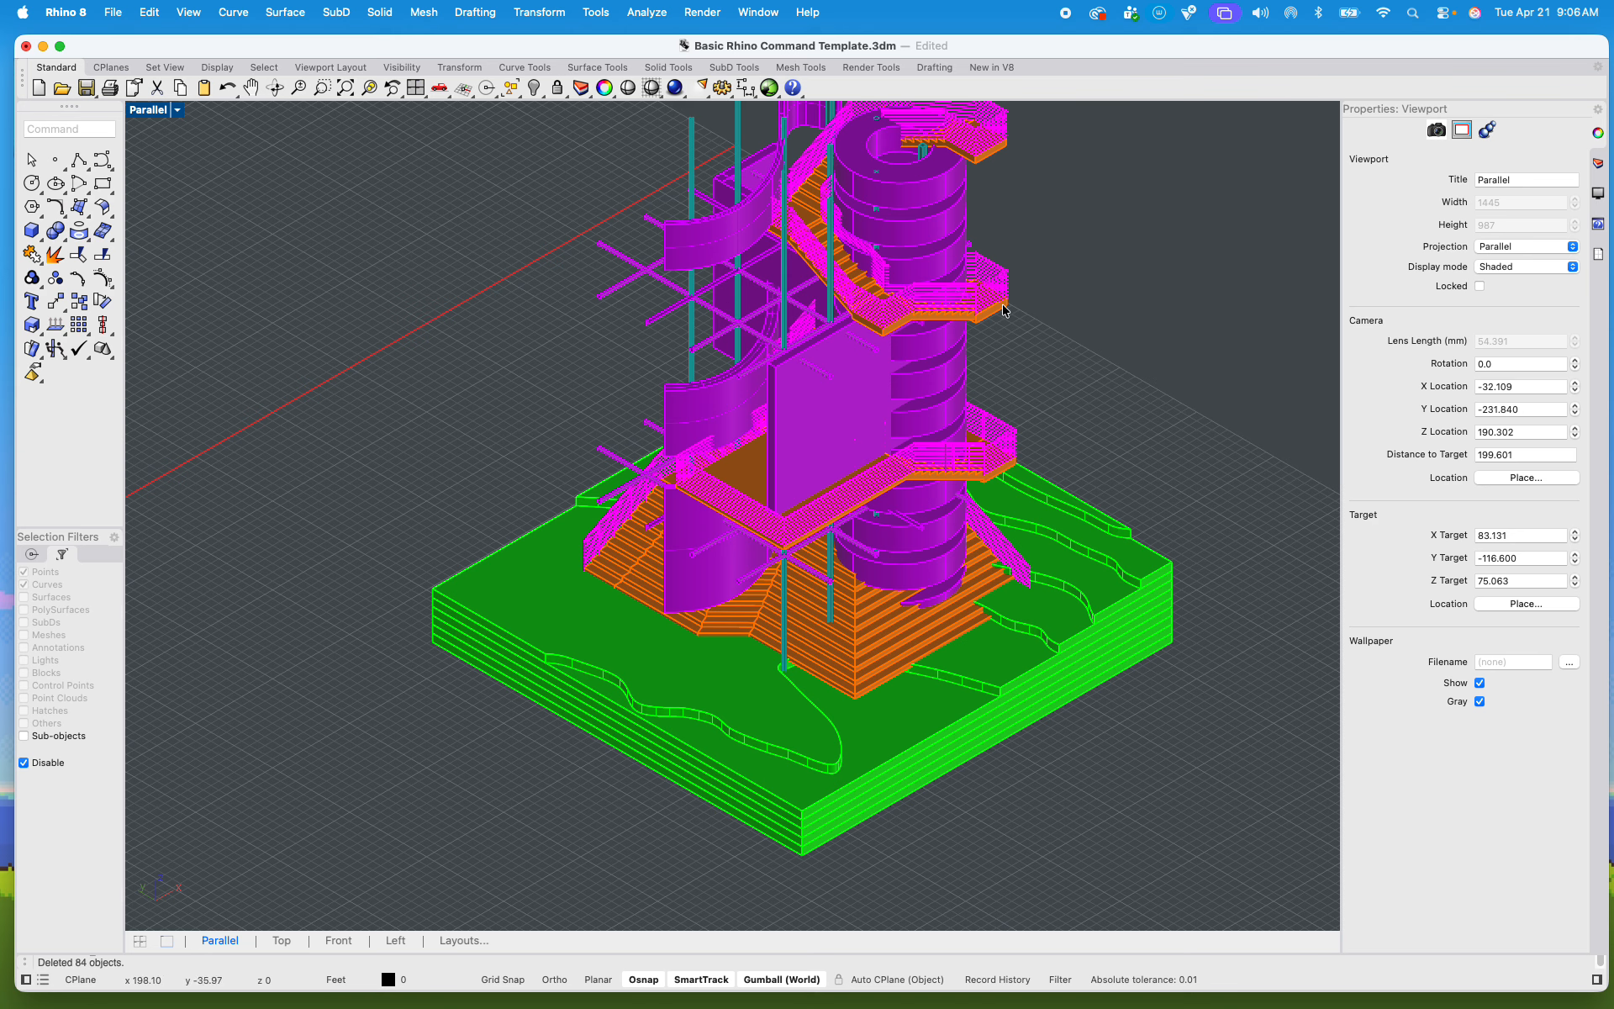
pyautogui.moveTo(1096, 321); pyautogui.dragTo(1056, 406, button='right')
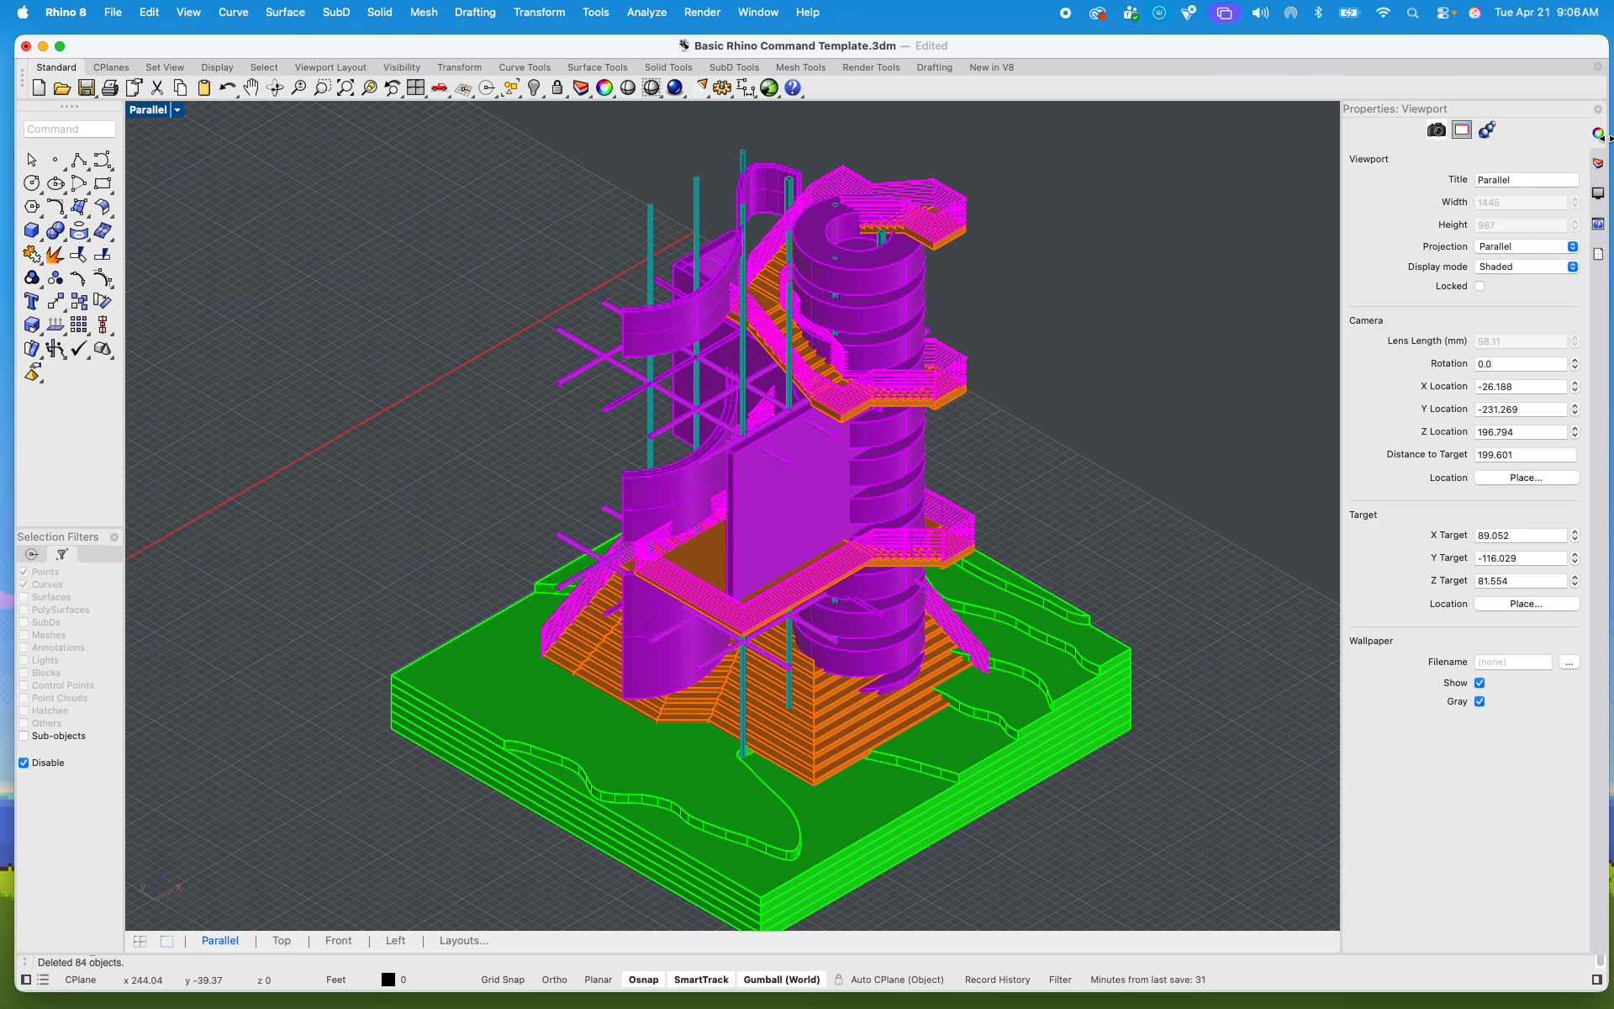
pyautogui.click(1600, 163)
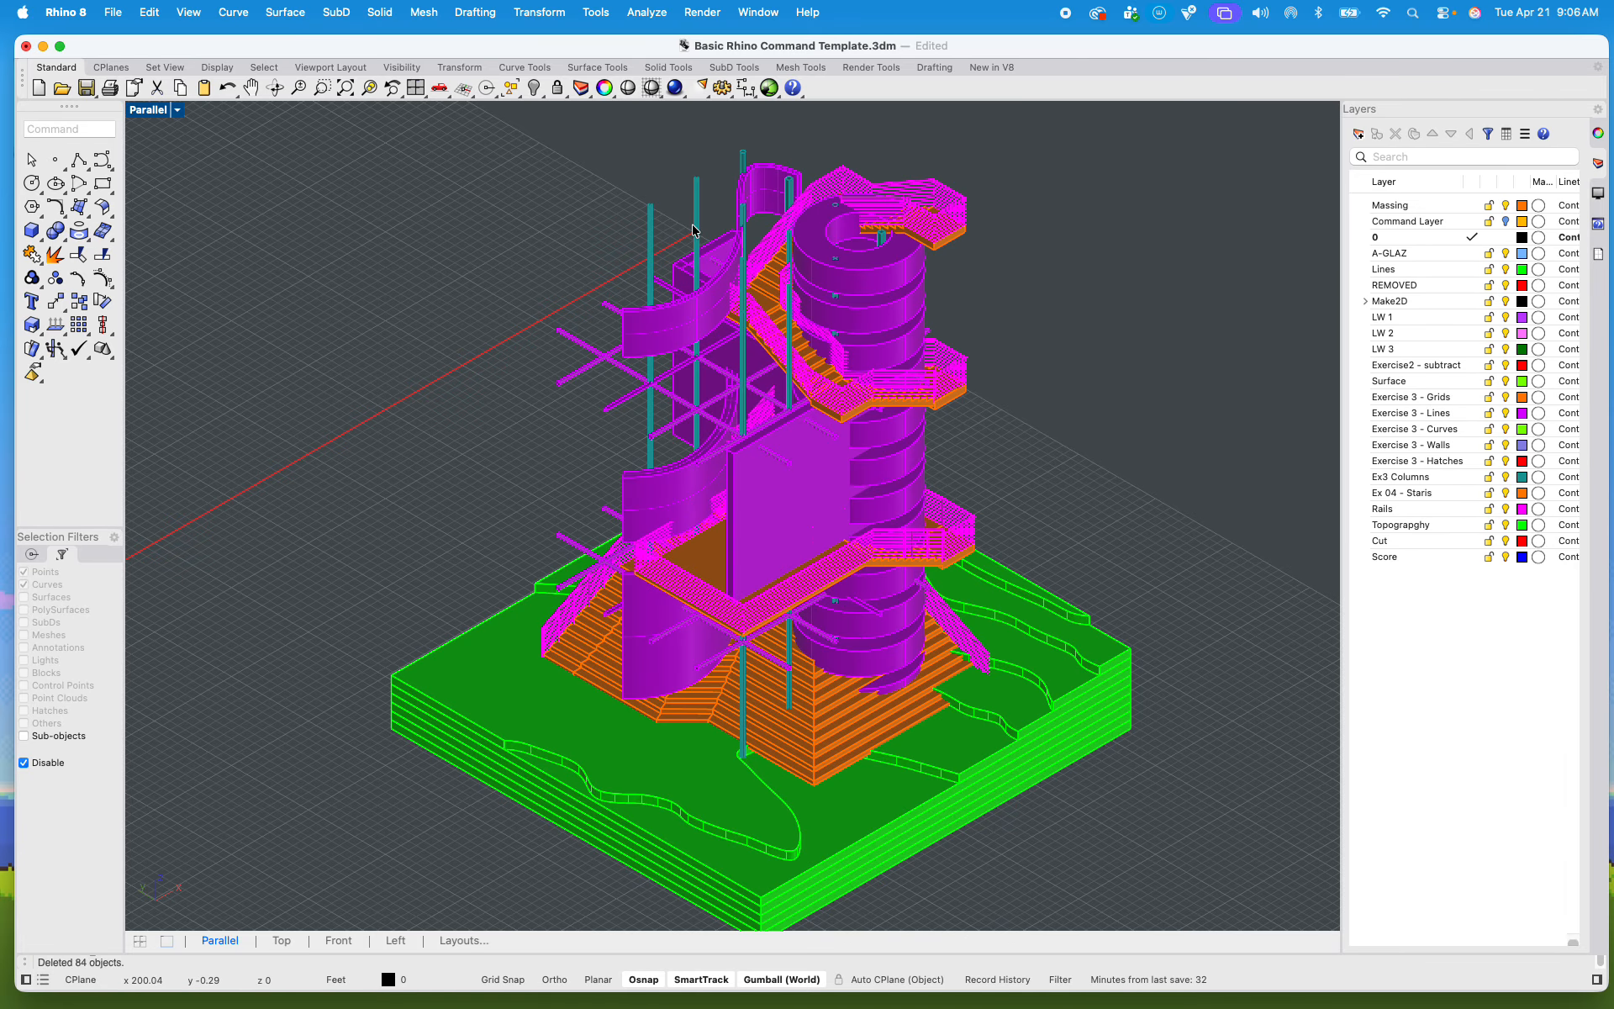
pyautogui.scroll(4, 649, 223)
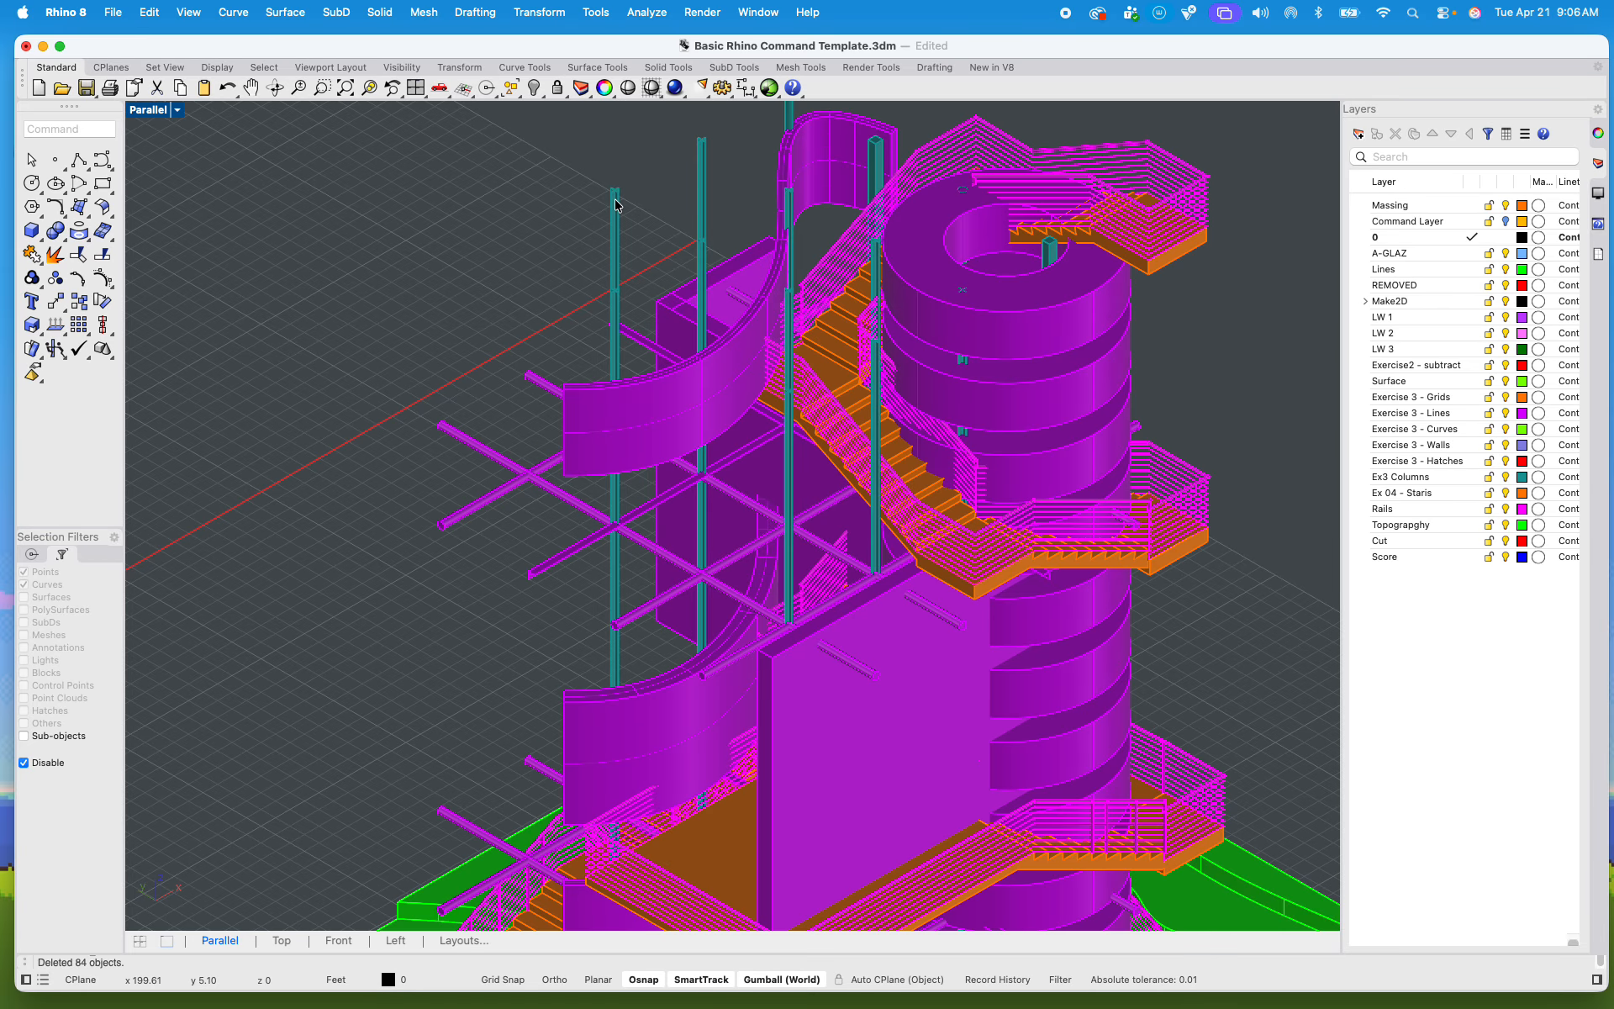
pyautogui.scroll(-5, 622, 201)
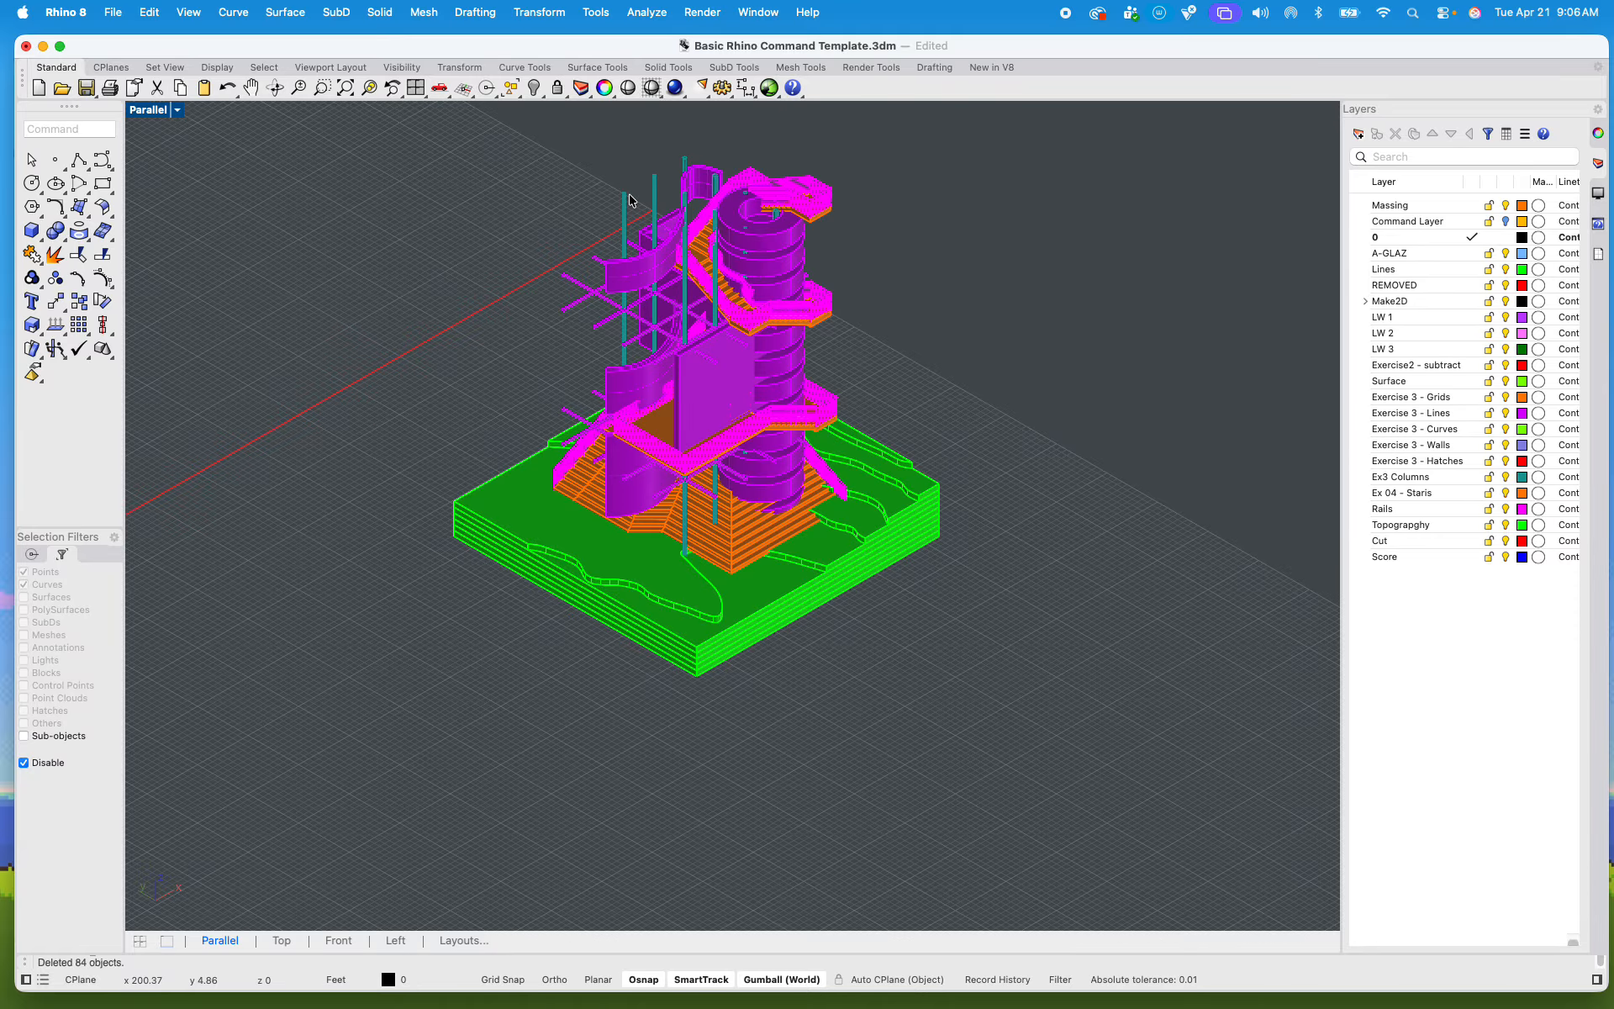
pyautogui.scroll(5, 741, 484)
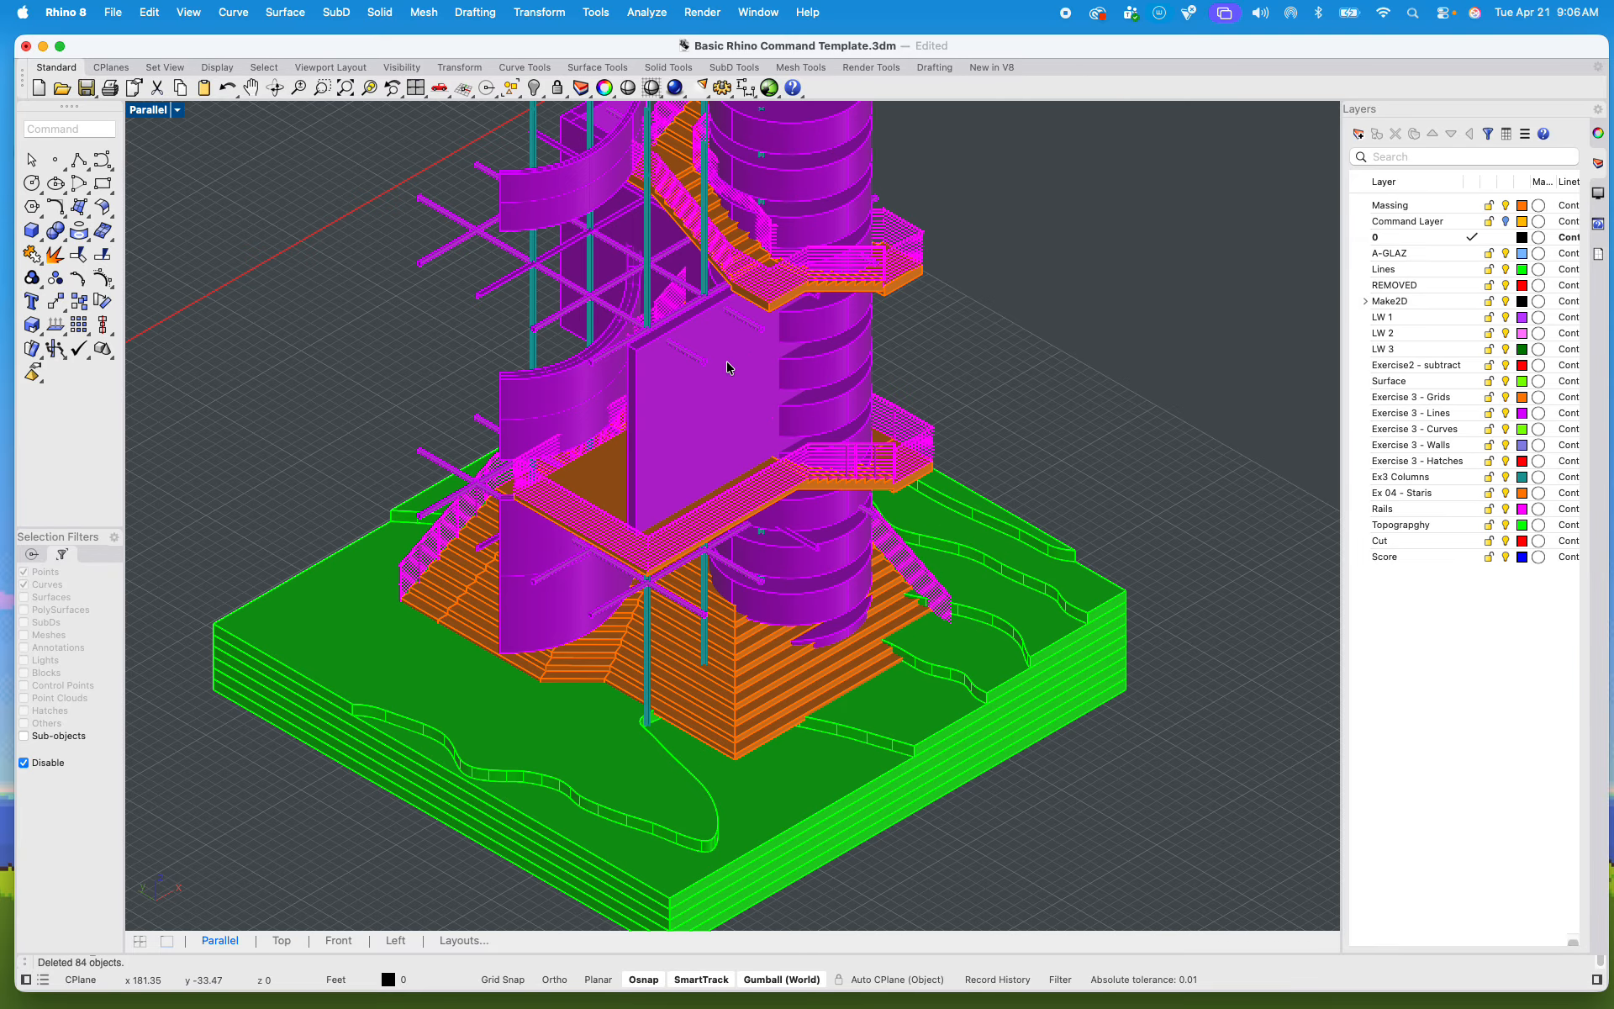
pyautogui.moveTo(741, 484); pyautogui.dragTo(745, 532, button='right')
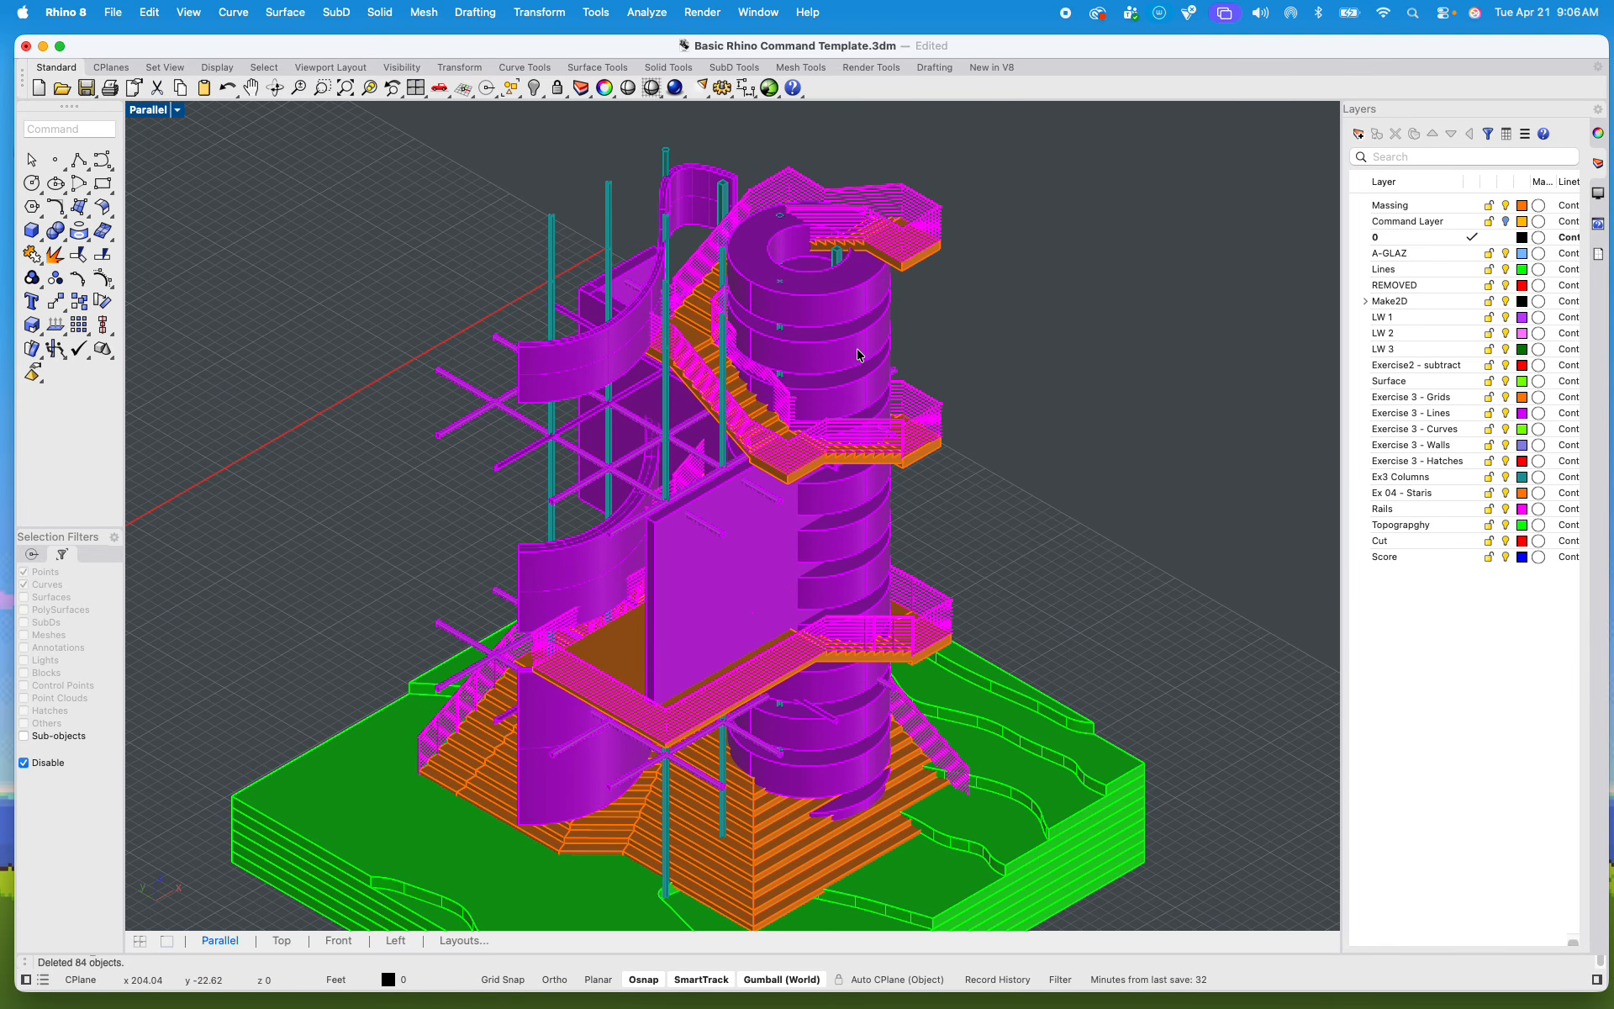
pyautogui.click(1505, 557)
pyautogui.click(1506, 540)
pyautogui.click(1506, 525)
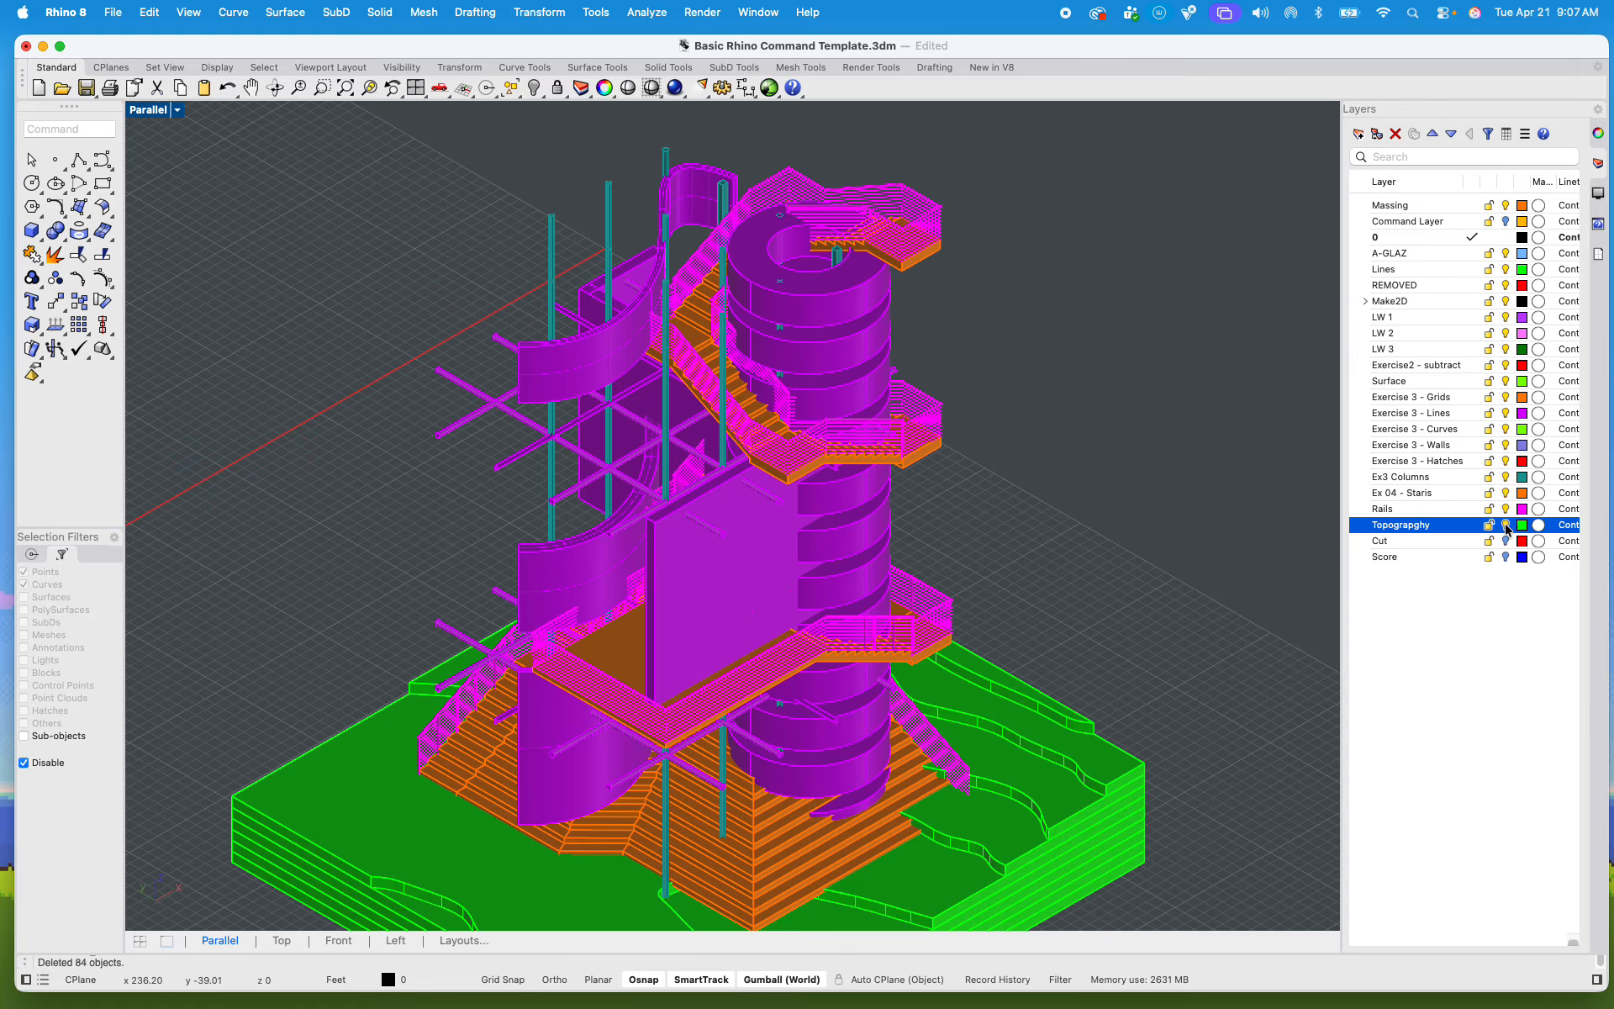
pyautogui.click(1506, 557)
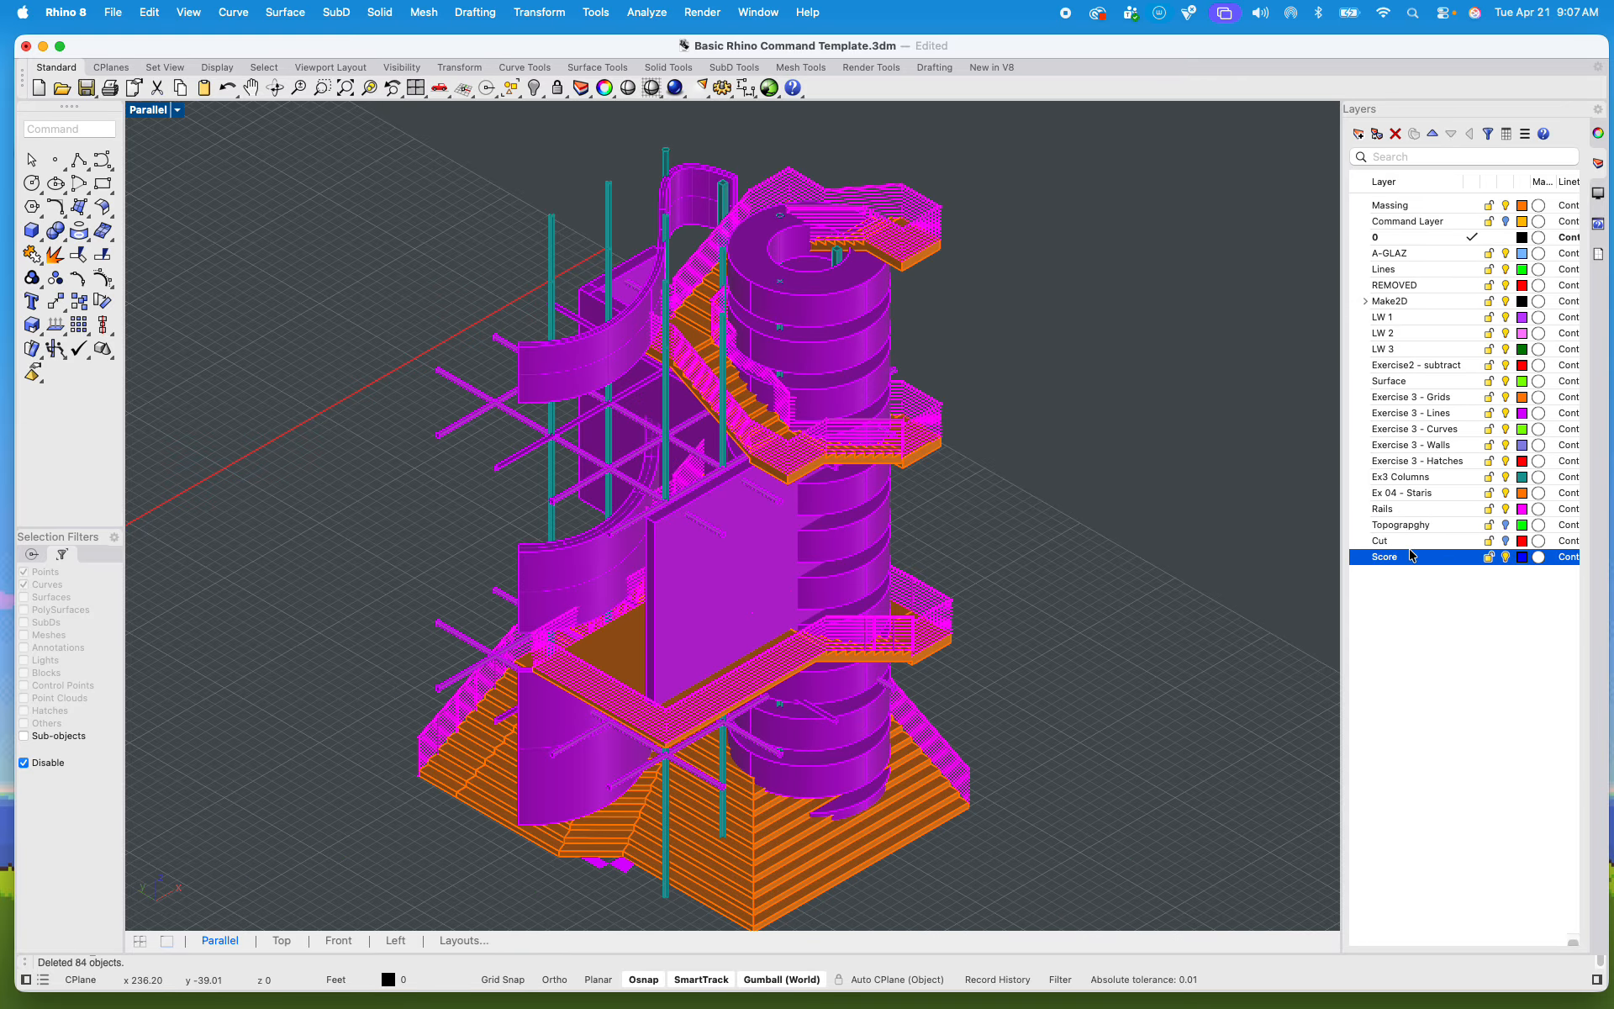
pyautogui.click(1506, 542)
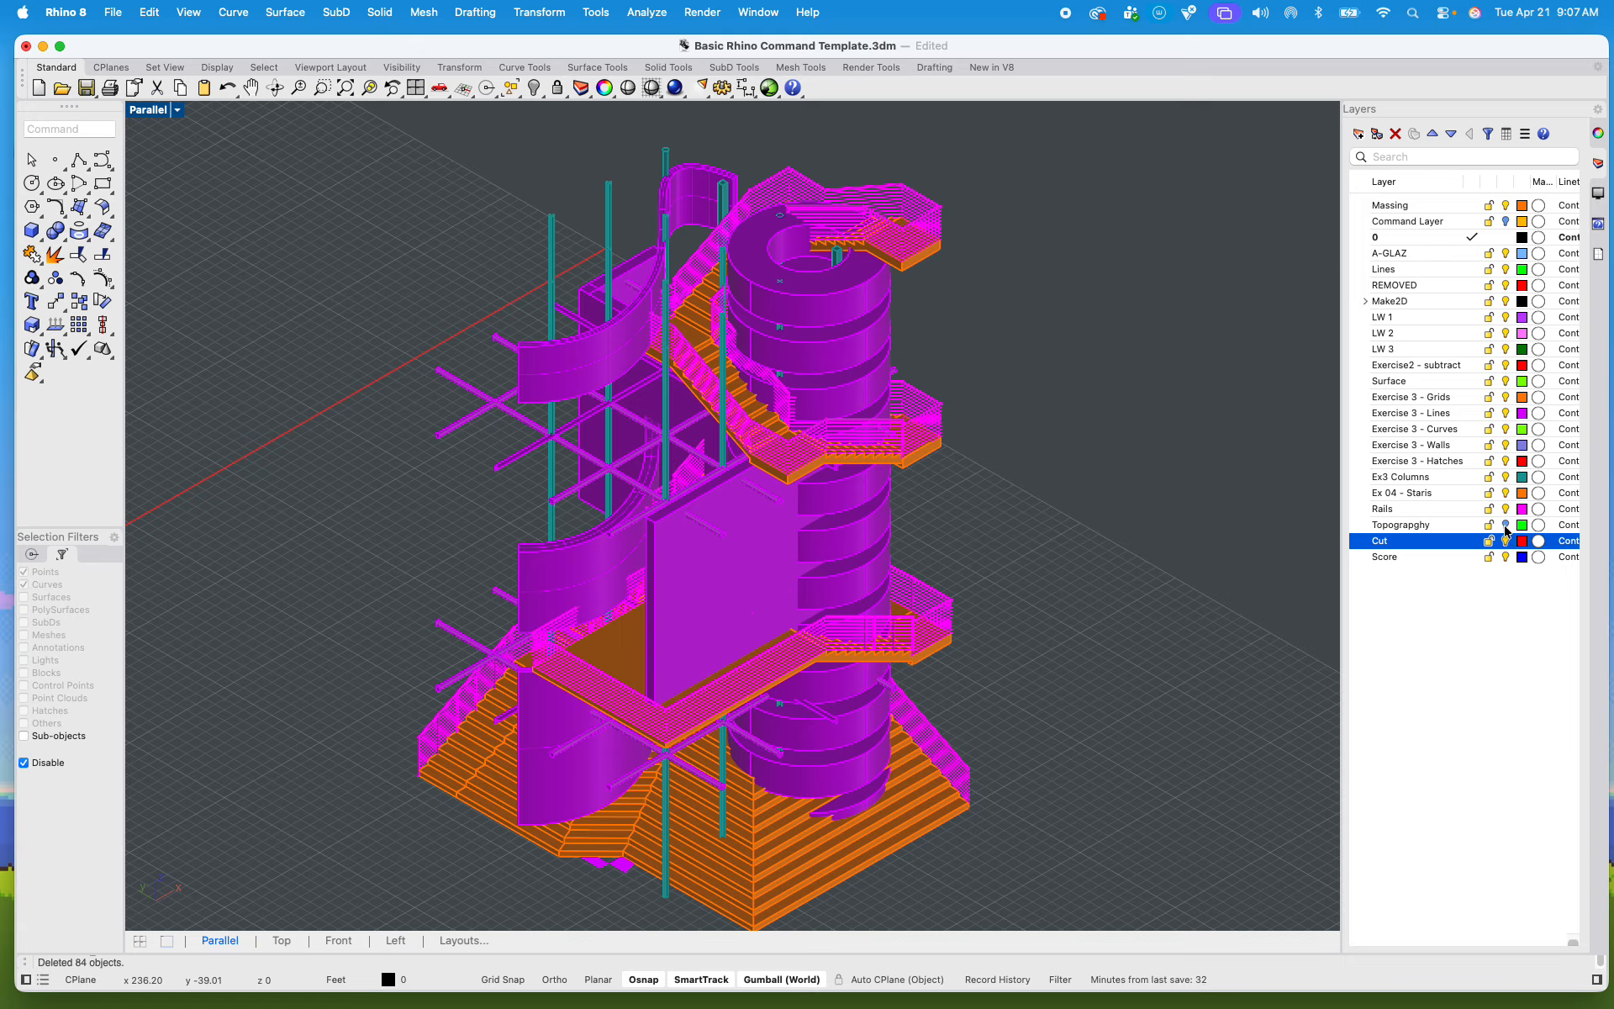
pyautogui.click(1505, 526)
pyautogui.click(1506, 541)
pyautogui.click(1505, 556)
pyautogui.click(1489, 525)
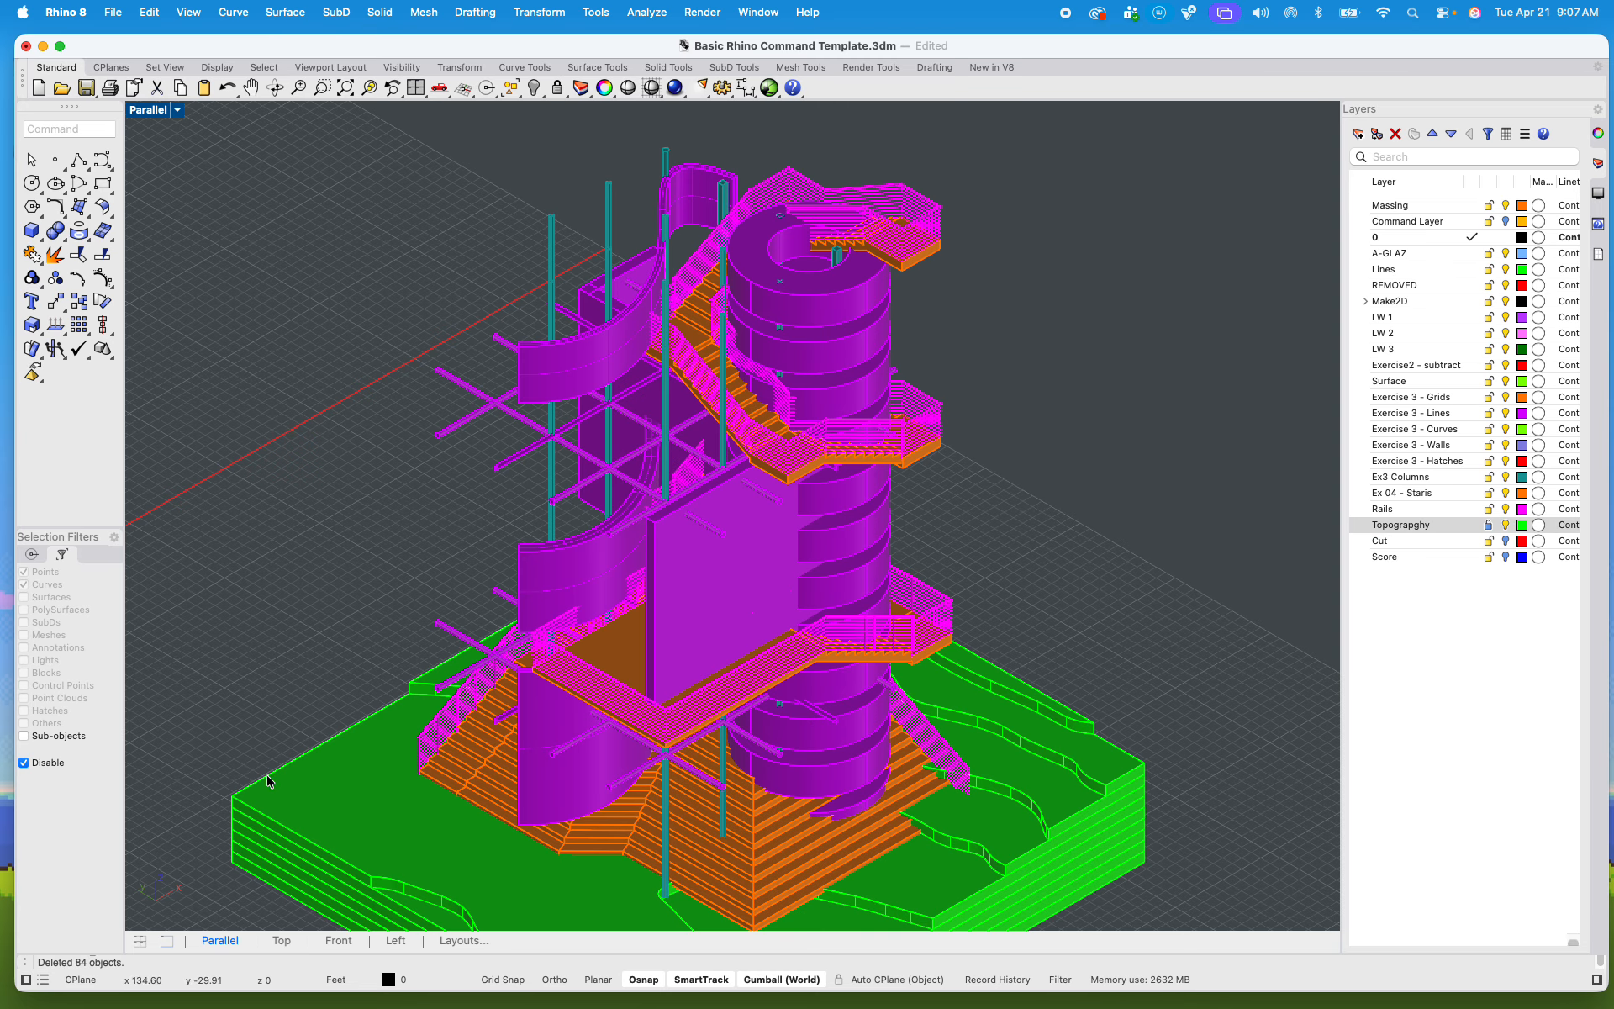
# Step: Toggle the Rails layer's visibility off and on to check which parts of the tower it holds
pyautogui.click(1506, 509)
pyautogui.click(1506, 509)
pyautogui.click(1506, 509)
pyautogui.click(1505, 509)
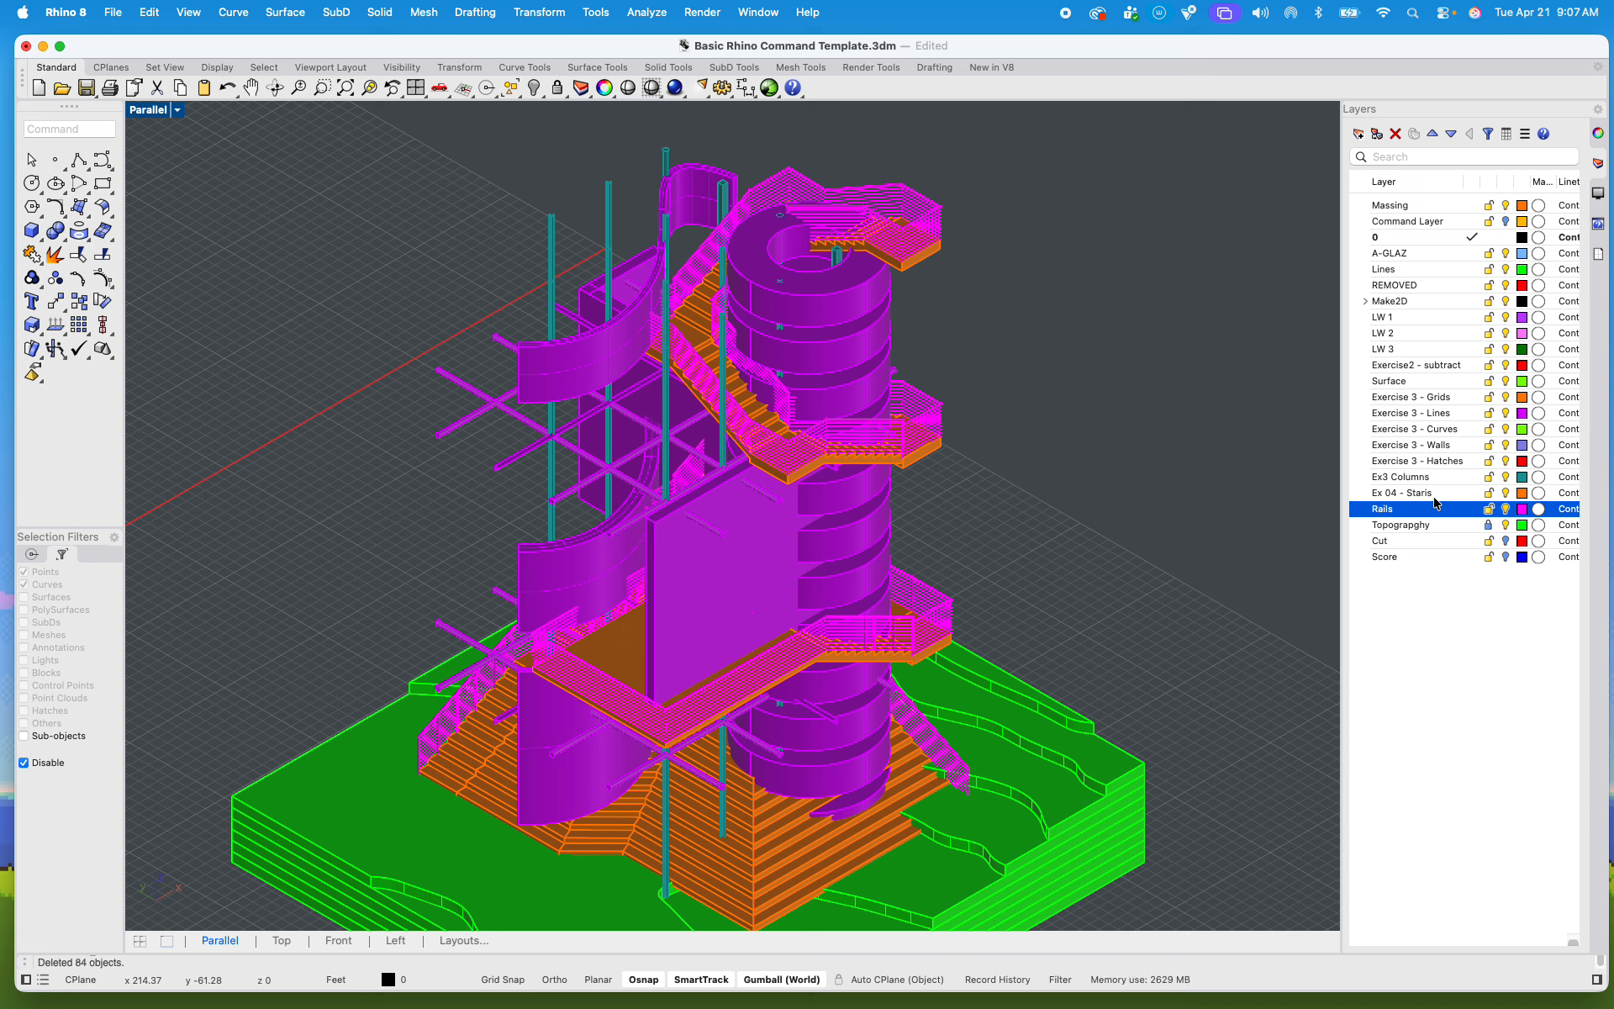
pyautogui.click(1506, 510)
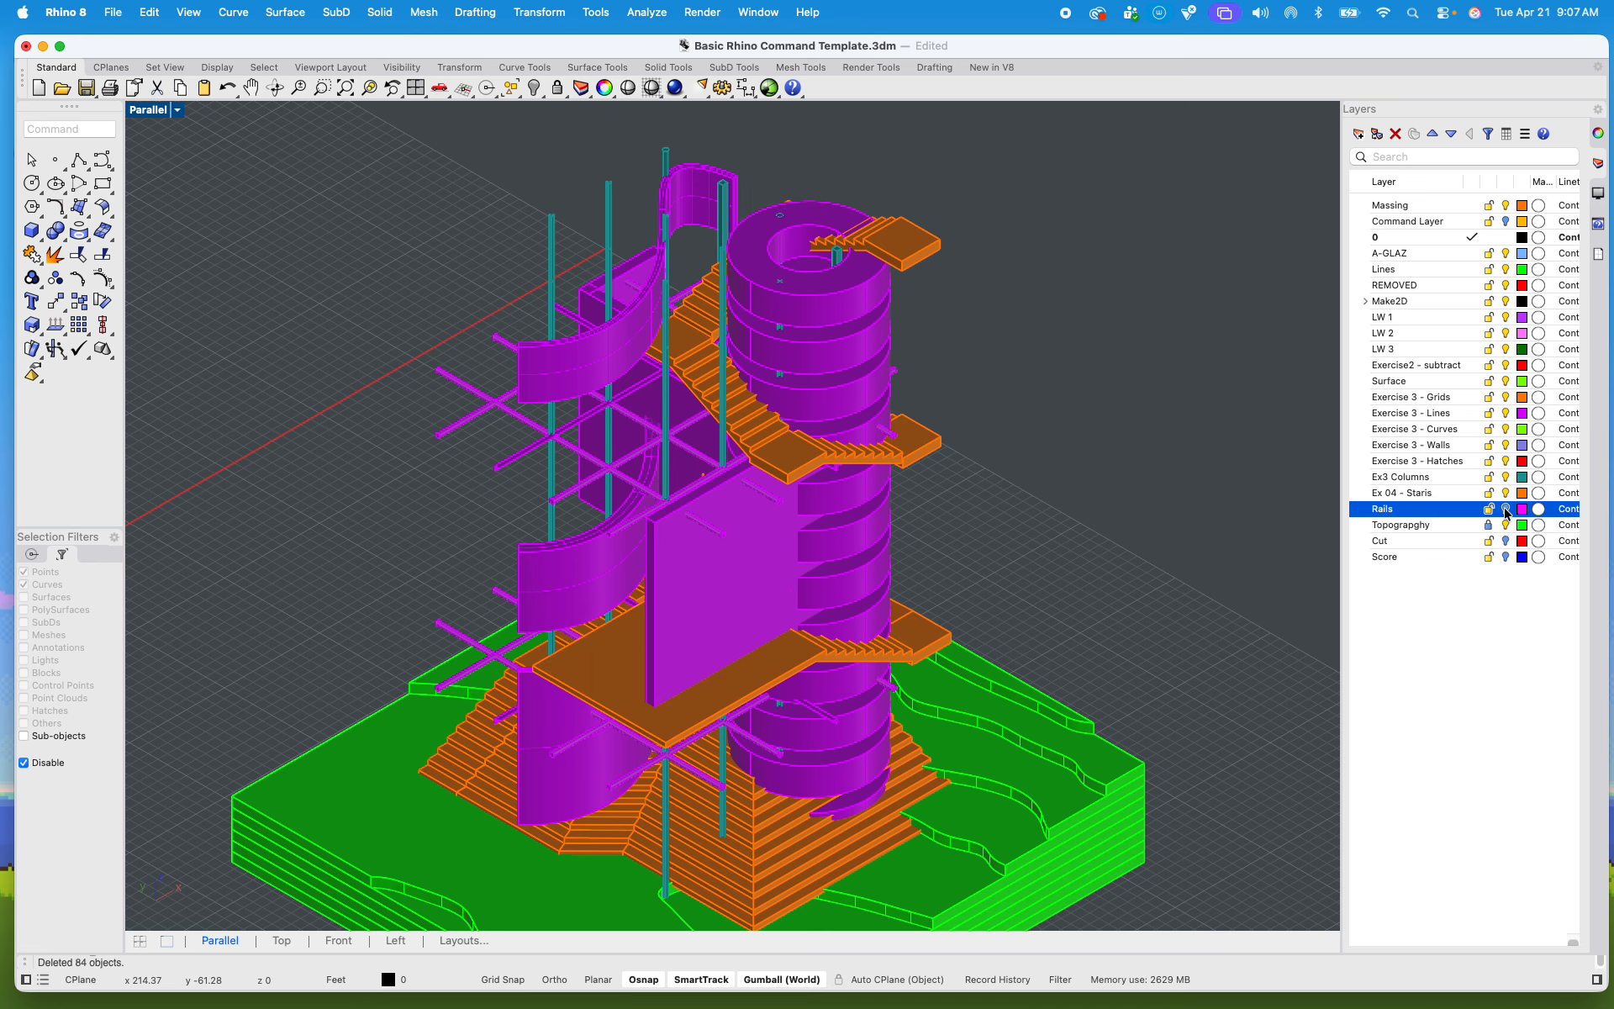
pyautogui.click(1506, 509)
pyautogui.click(1506, 509)
pyautogui.click(1506, 509)
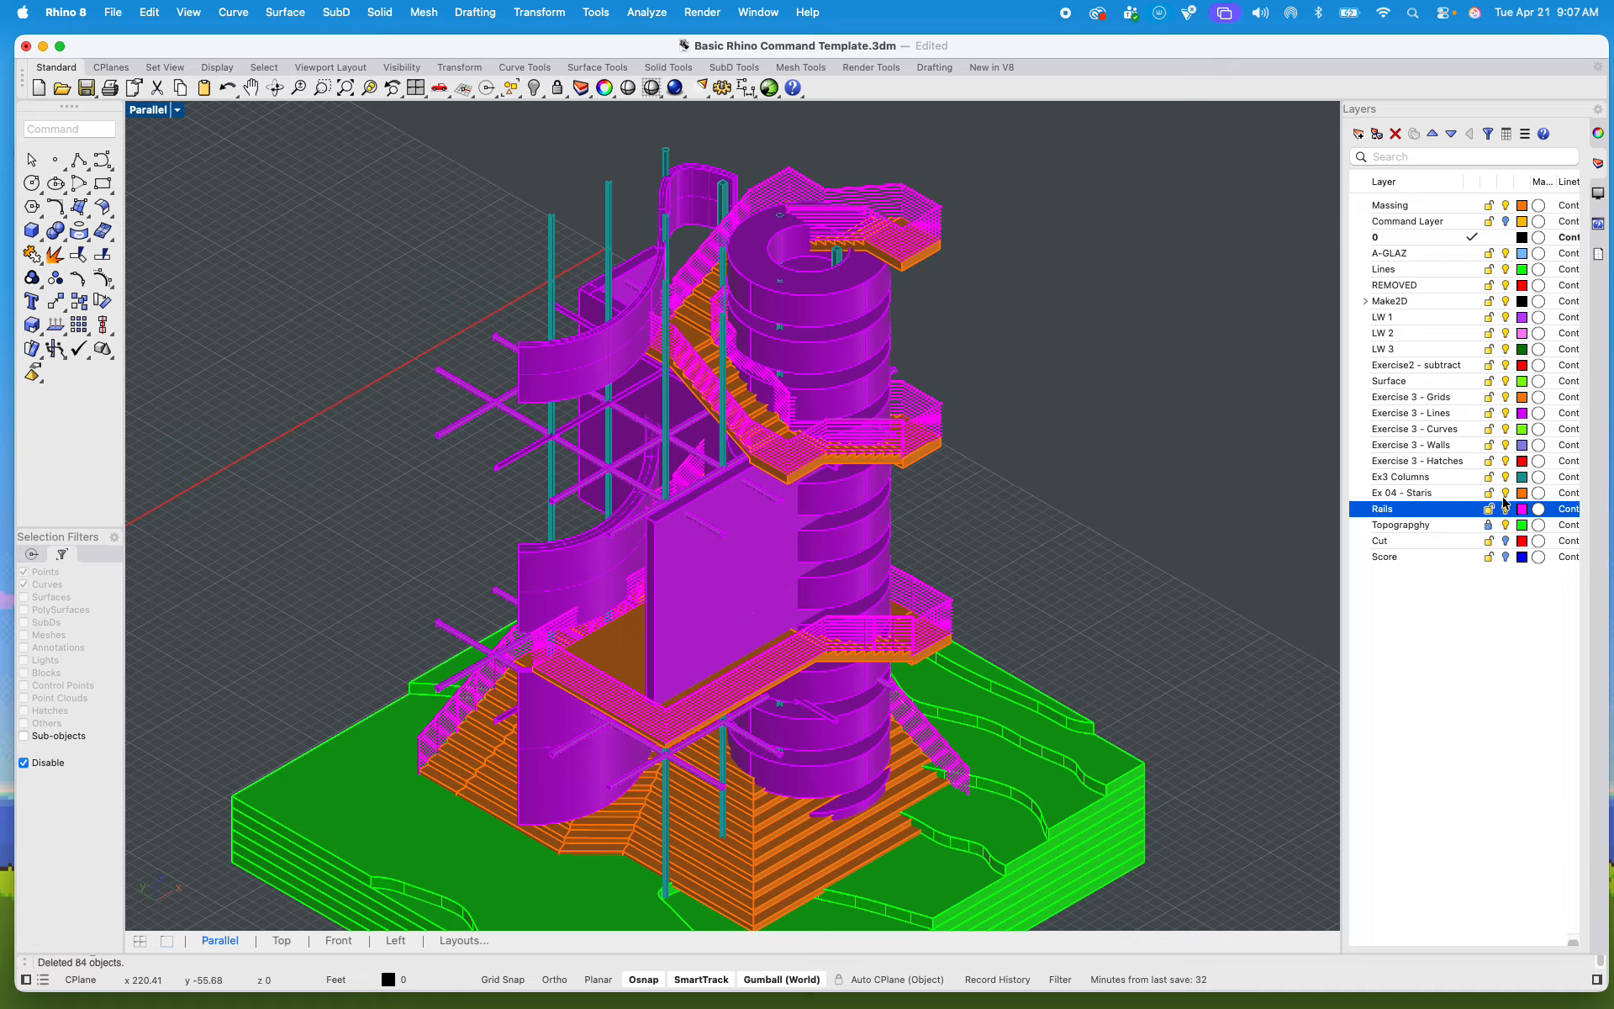
# Step: Select all objects on the Rails and Ex 04 - Staris layers together, and clear the selection again
pyautogui.rightClick(1421, 509)
pyautogui.moveTo(1429, 519)
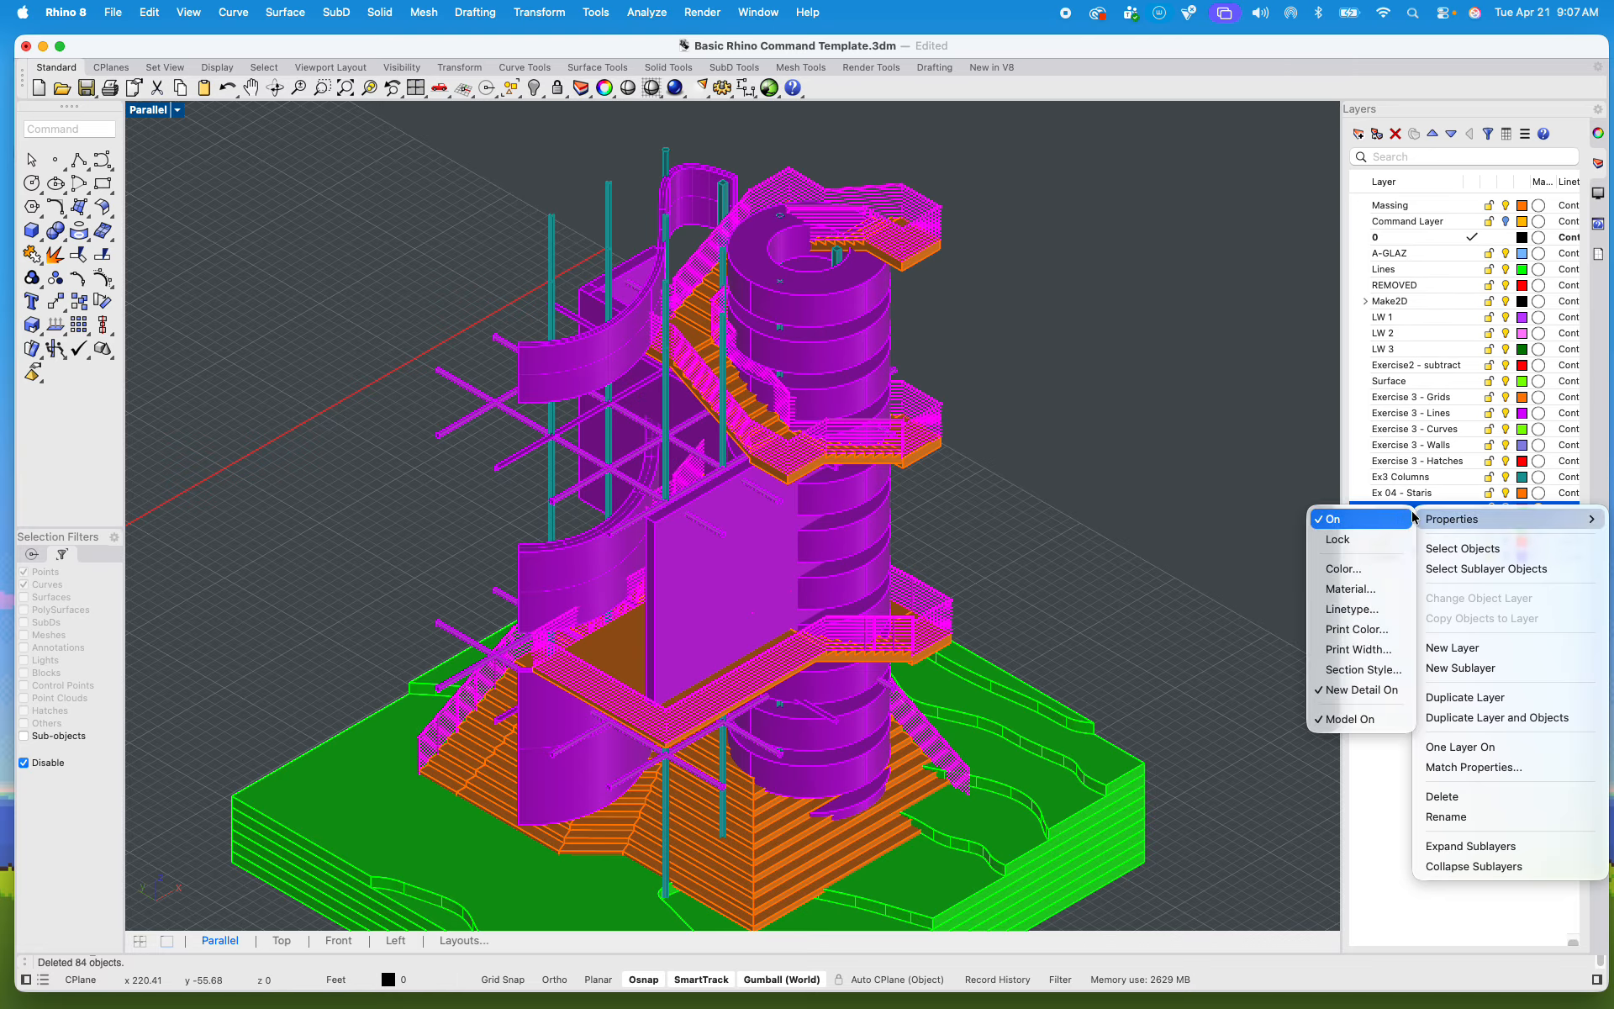
pyautogui.click(1484, 549)
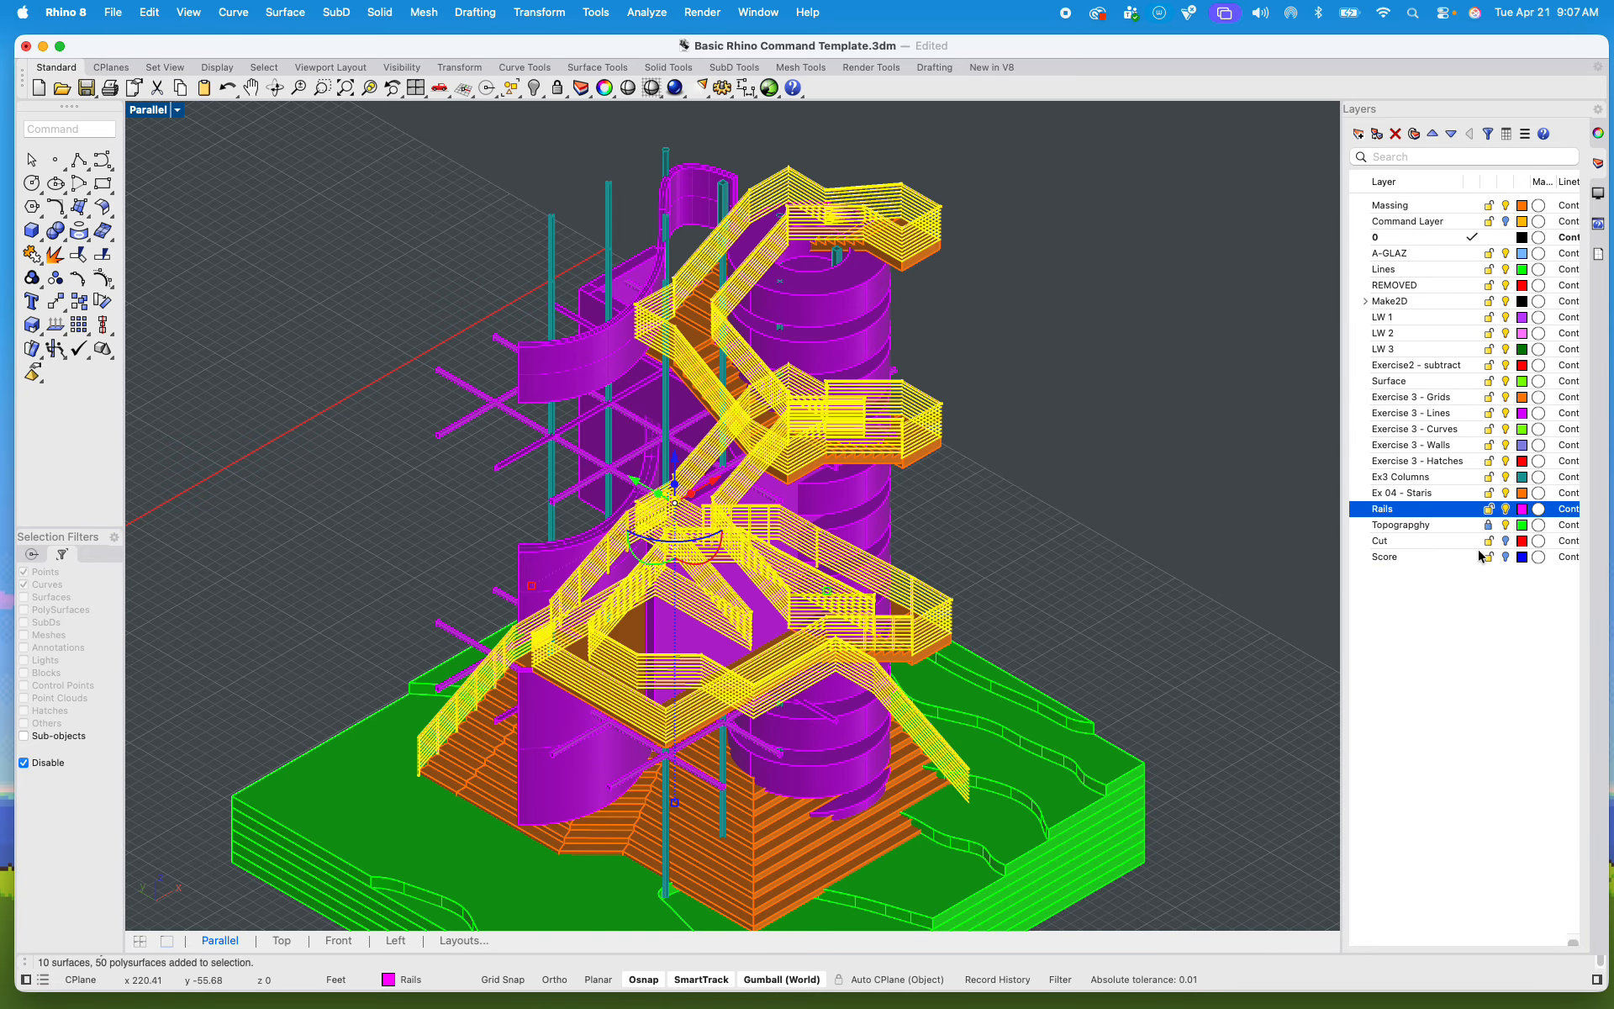
pyautogui.keyDown('shift'); pyautogui.click(1438, 498); pyautogui.keyUp('shift')
pyautogui.rightClick(1438, 497)
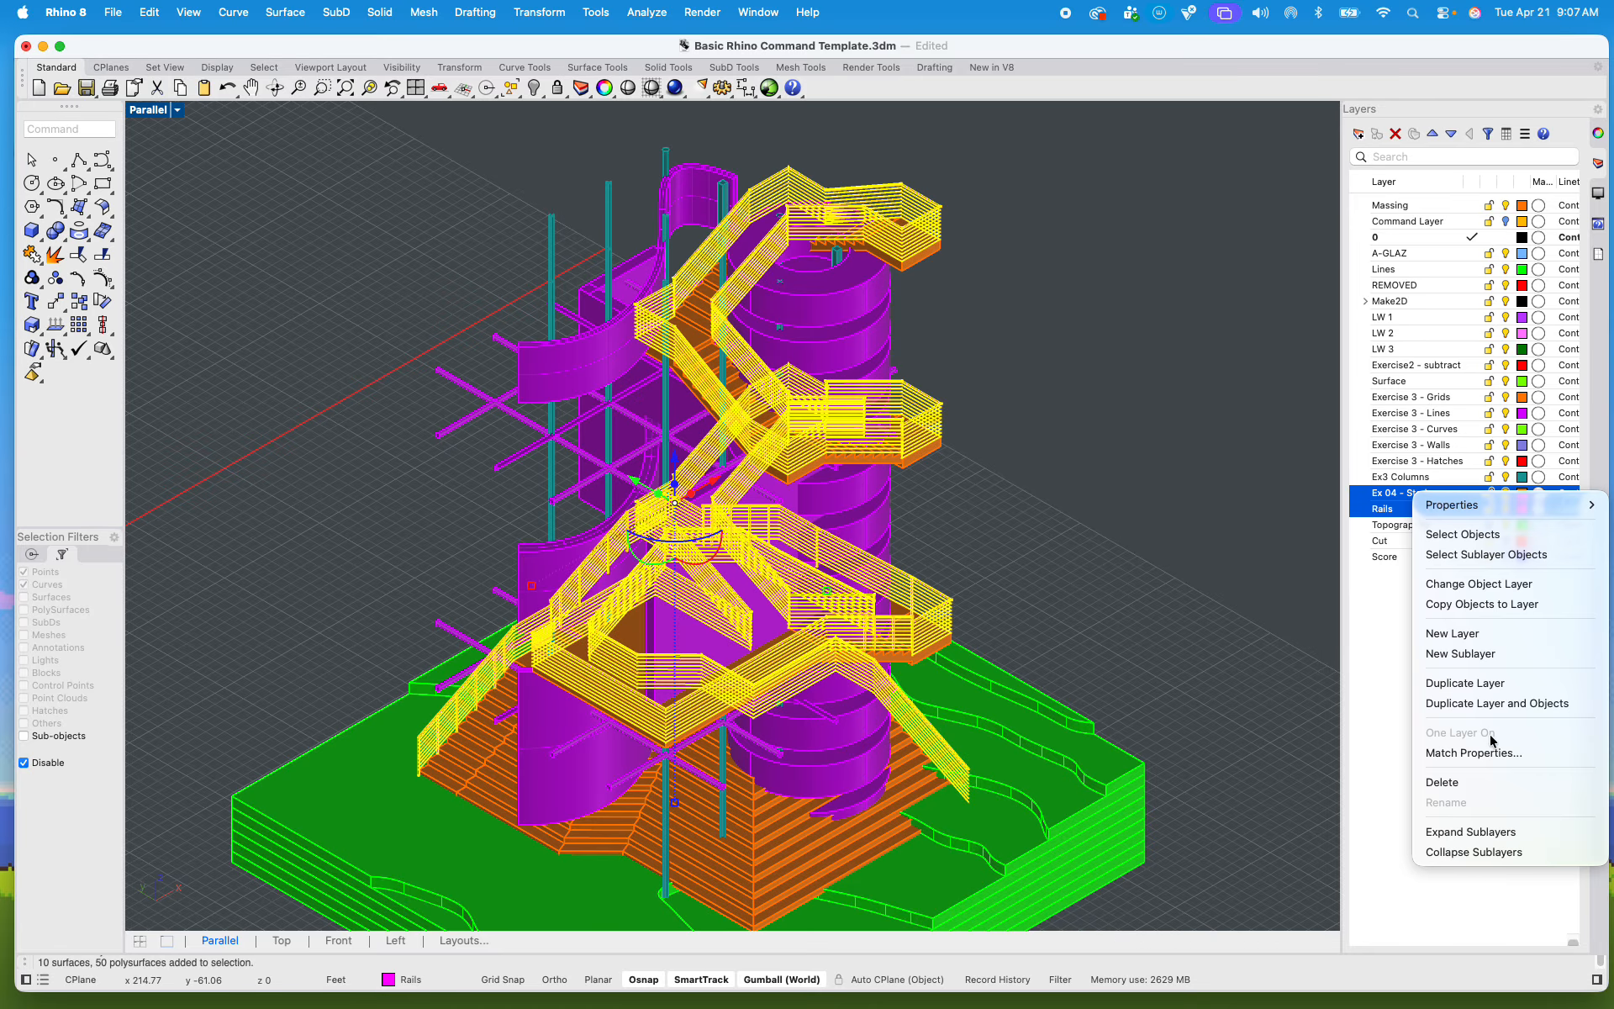
pyautogui.click(1484, 539)
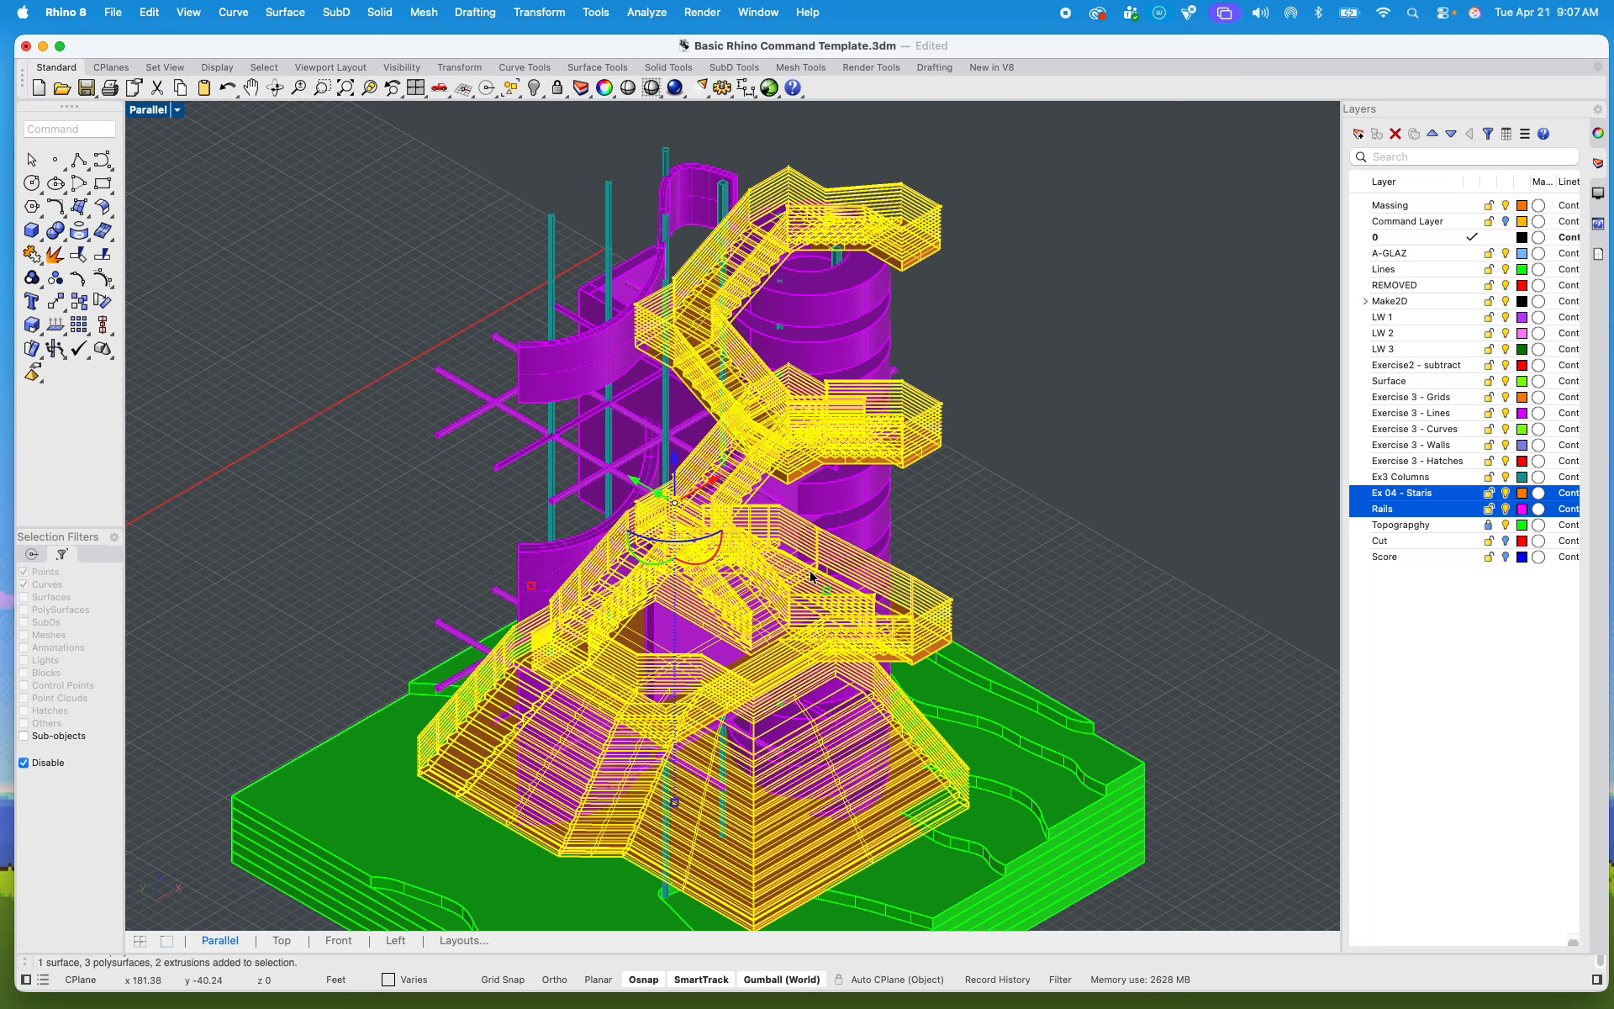
pyautogui.click(1015, 483)
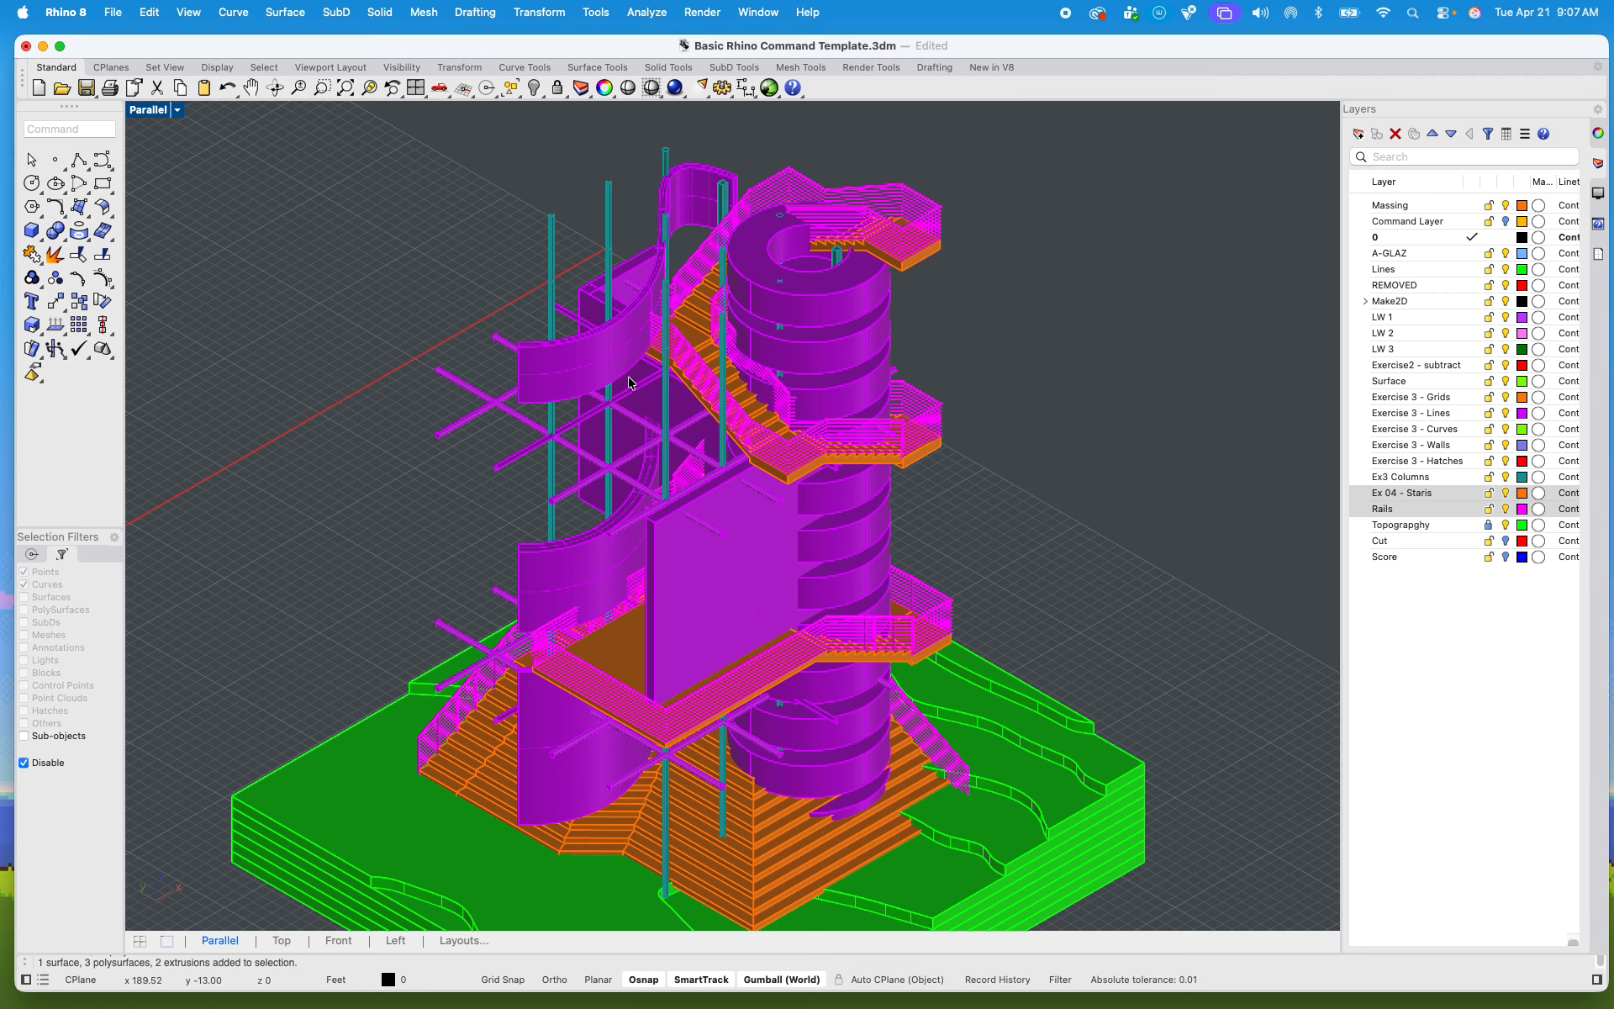
# Step: Raise the three curved S-shaped walls straight up until they float clear above the tower
pyautogui.click(576, 363)
pyautogui.keyDown('shift'); pyautogui.click(574, 557); pyautogui.keyUp('shift')
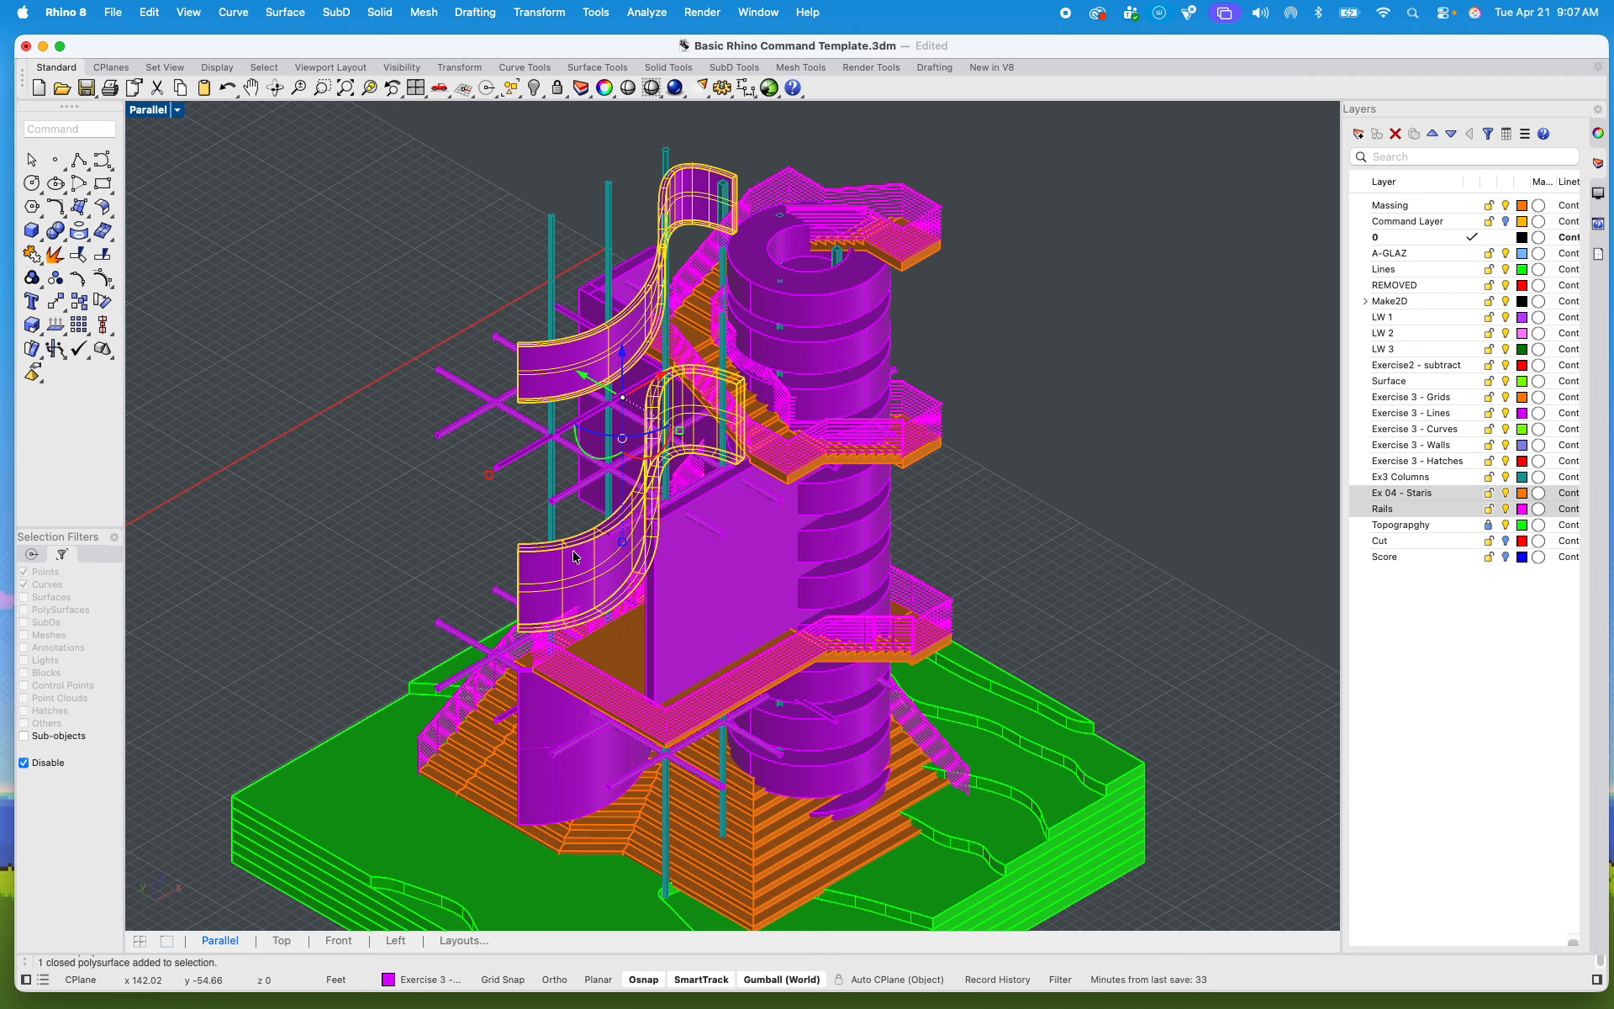
pyautogui.keyDown('shift'); pyautogui.click(542, 715); pyautogui.keyUp('shift')
pyautogui.scroll(-5, 596, 545)
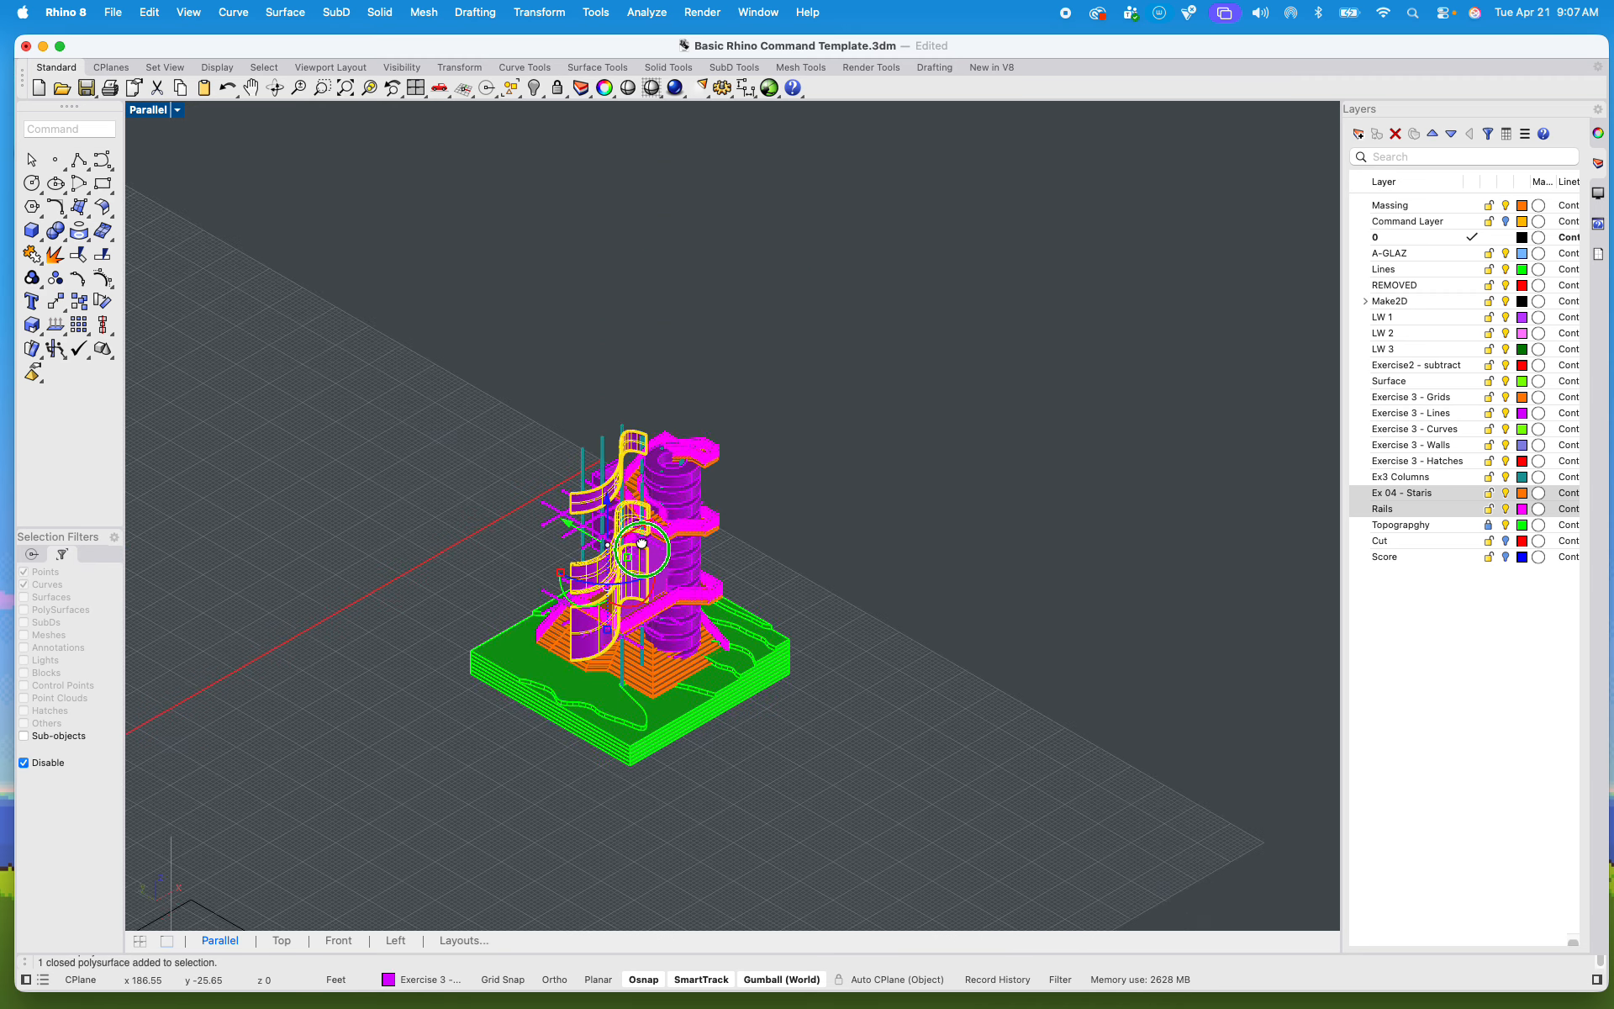
pyautogui.moveTo(612, 598); pyautogui.dragTo(620, 280)
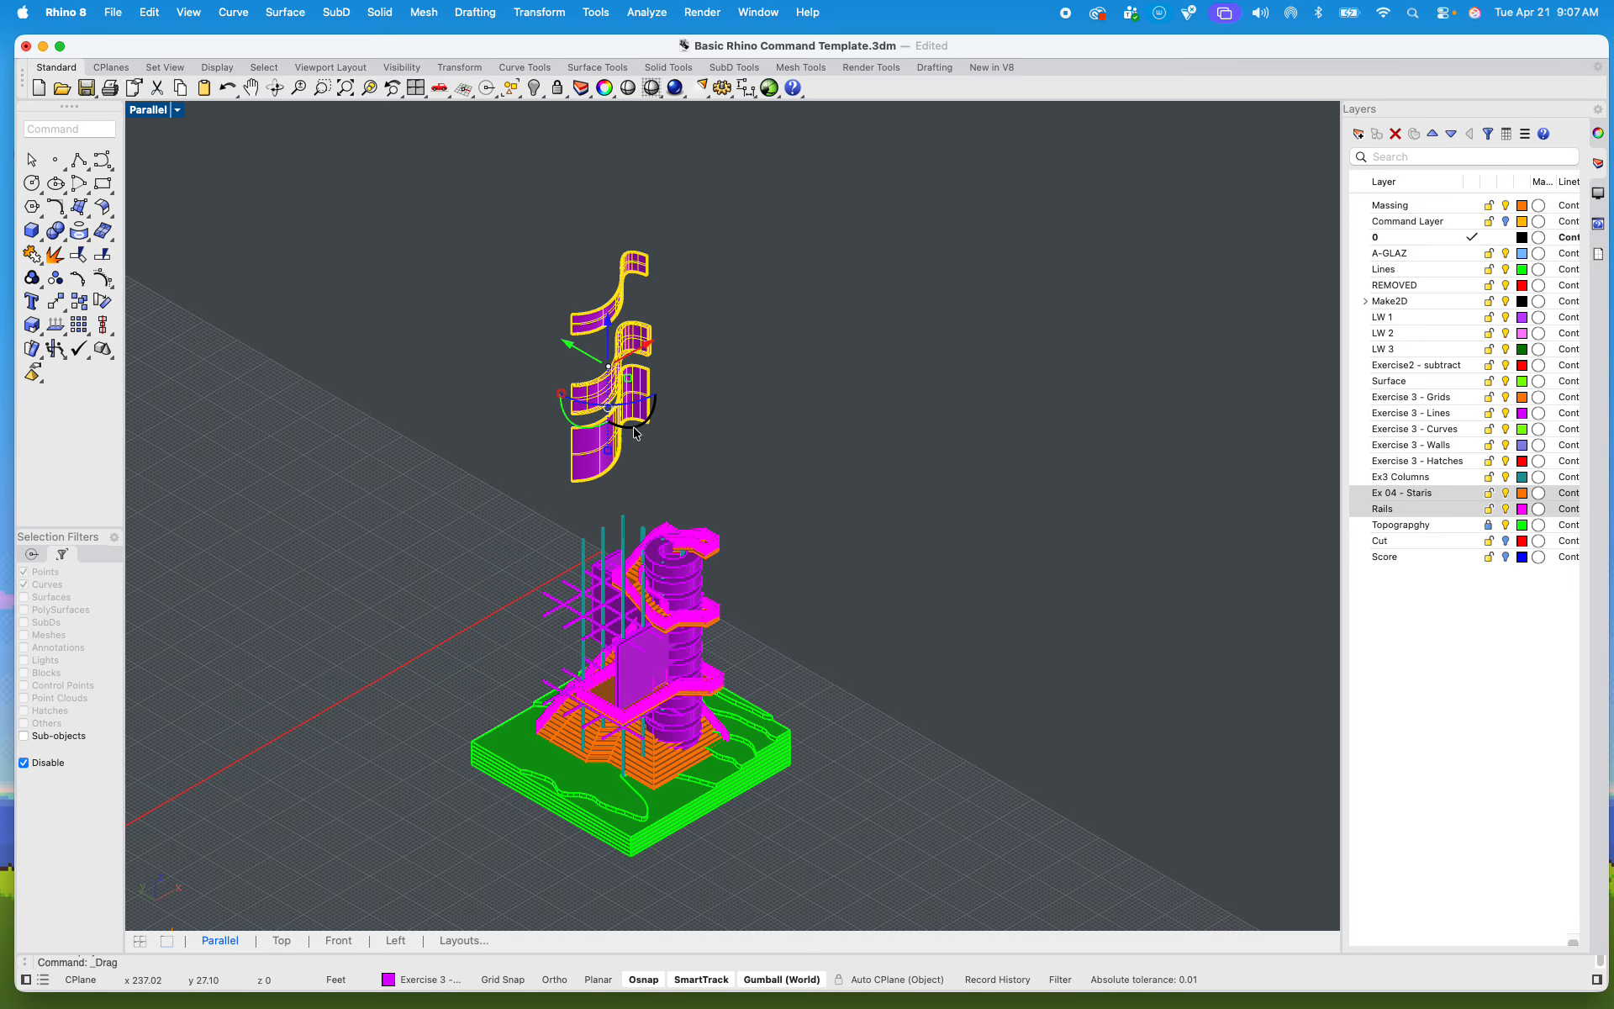
pyautogui.click(736, 497)
# Step: Select every stacked ring and core piece of the cylindrical tower and raise them vertically beside the floating curved walls
pyautogui.scroll(4, 643, 655)
pyautogui.scroll(3, 643, 655)
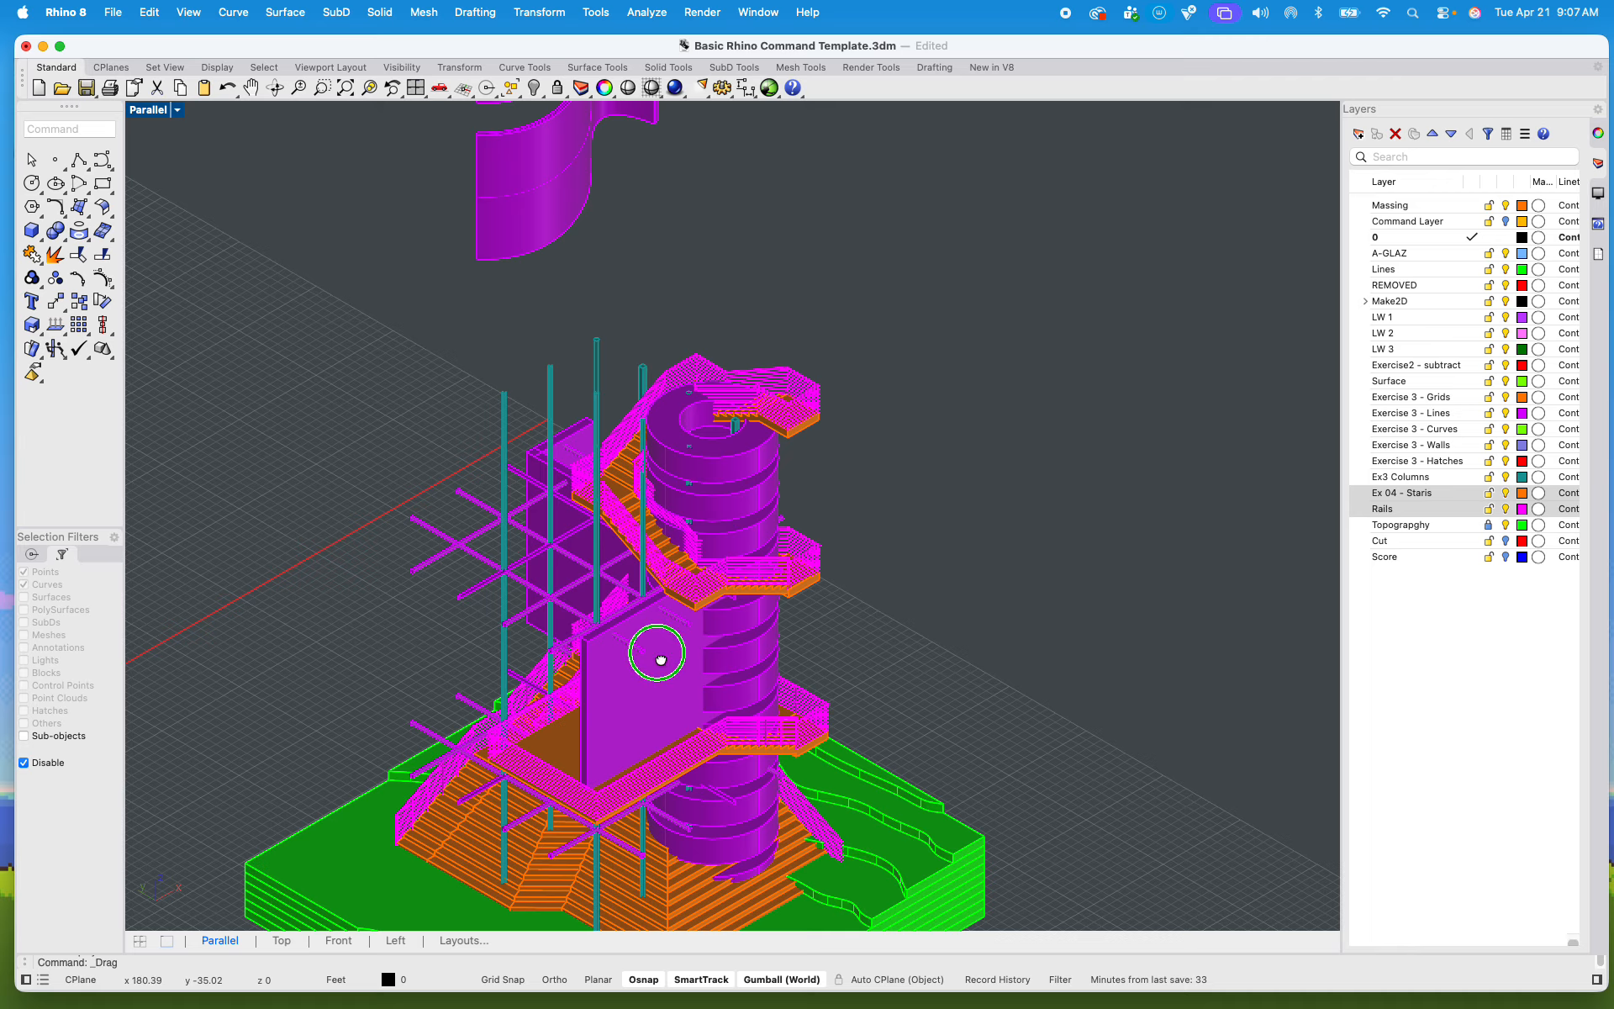
pyautogui.moveTo(543, 429); pyautogui.dragTo(577, 536, button='right')
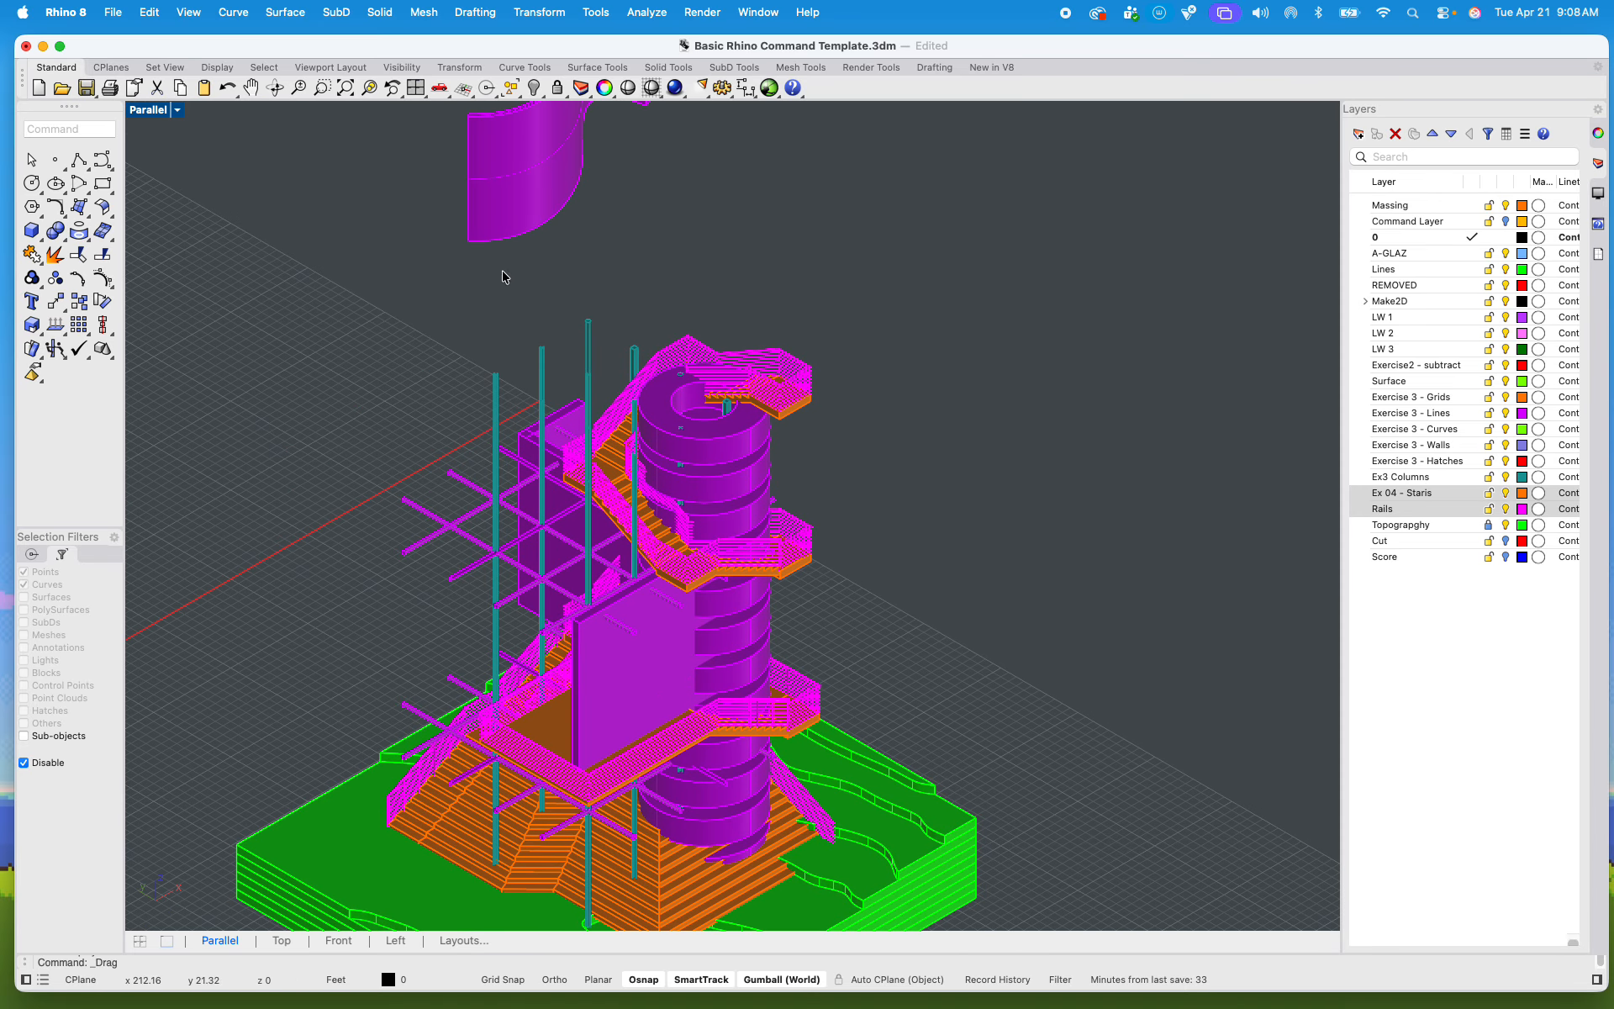
pyautogui.click(746, 444)
pyautogui.keyDown('shift'); pyautogui.click(735, 490); pyautogui.keyUp('shift')
pyautogui.keyDown('shift'); pyautogui.click(736, 528); pyautogui.keyUp('shift')
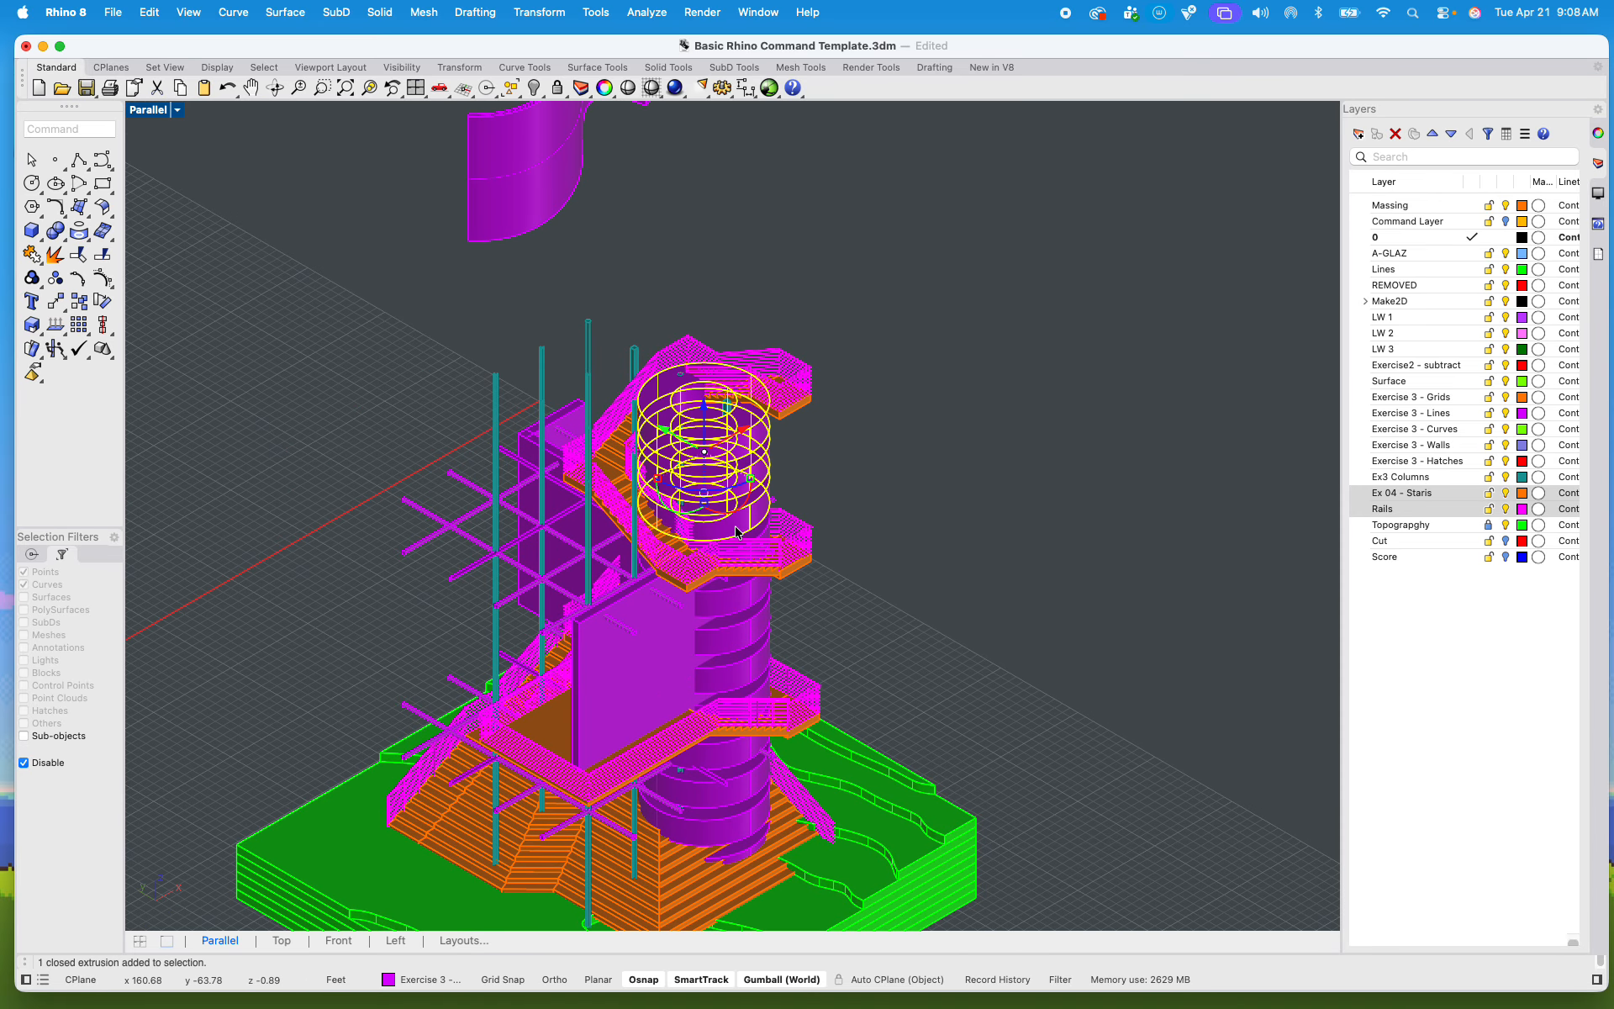
pyautogui.scroll(6, 736, 580)
pyautogui.keyDown('shift'); pyautogui.click(801, 483); pyautogui.keyUp('shift')
pyautogui.keyDown('shift'); pyautogui.click(764, 621); pyautogui.keyUp('shift')
pyautogui.keyDown('shift'); pyautogui.click(751, 703); pyautogui.keyUp('shift')
pyautogui.keyDown('shift'); pyautogui.click(751, 798); pyautogui.keyUp('shift')
pyautogui.scroll(-5, 761, 809)
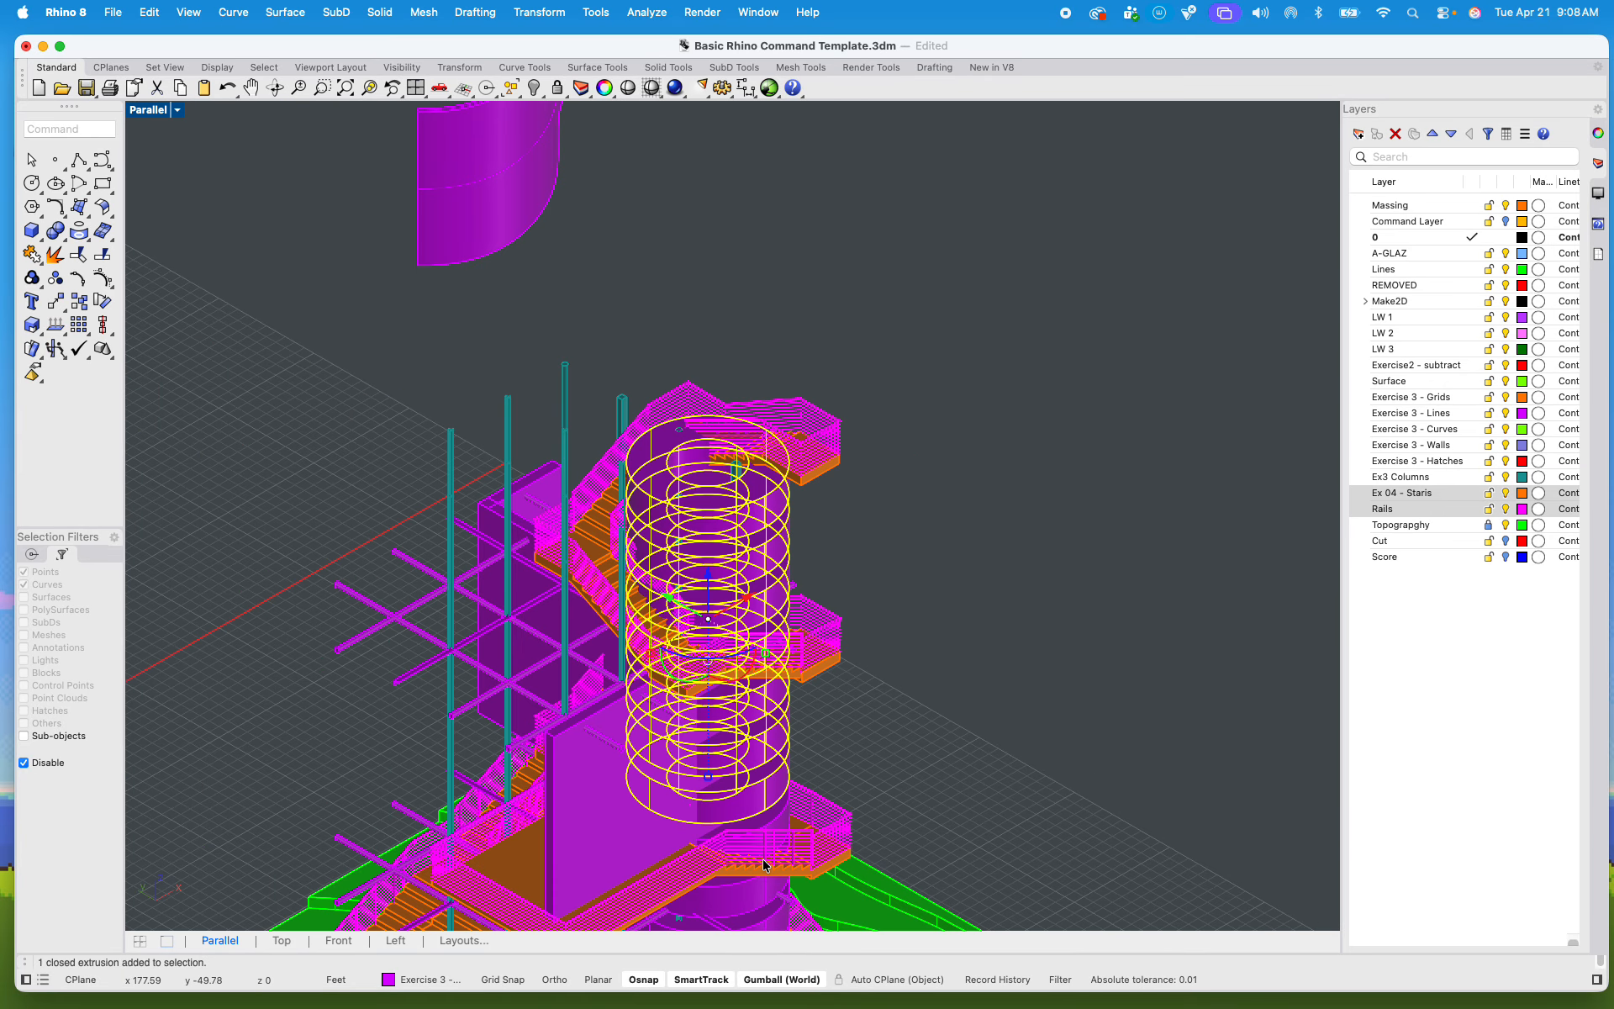
pyautogui.scroll(6, 767, 820)
pyautogui.keyDown('shift'); pyautogui.click(796, 795); pyautogui.keyUp('shift')
pyautogui.keyDown('shift'); pyautogui.moveTo(795, 792); pyautogui.dragTo(790, 551, button='right'); pyautogui.keyUp('shift')
pyautogui.keyDown('shift'); pyautogui.click(715, 683); pyautogui.keyUp('shift')
pyautogui.keyDown('shift'); pyautogui.moveTo(717, 838); pyautogui.dragTo(742, 617, button='right'); pyautogui.keyUp('shift')
pyautogui.keyDown('shift'); pyautogui.click(744, 622); pyautogui.keyUp('shift')
pyautogui.keyDown('shift'); pyautogui.click(739, 738); pyautogui.keyUp('shift')
pyautogui.keyDown('shift'); pyautogui.click(749, 857); pyautogui.keyUp('shift')
pyautogui.scroll(-5, 748, 855)
pyautogui.scroll(-4, 749, 856)
pyautogui.moveTo(744, 748); pyautogui.dragTo(750, 562)
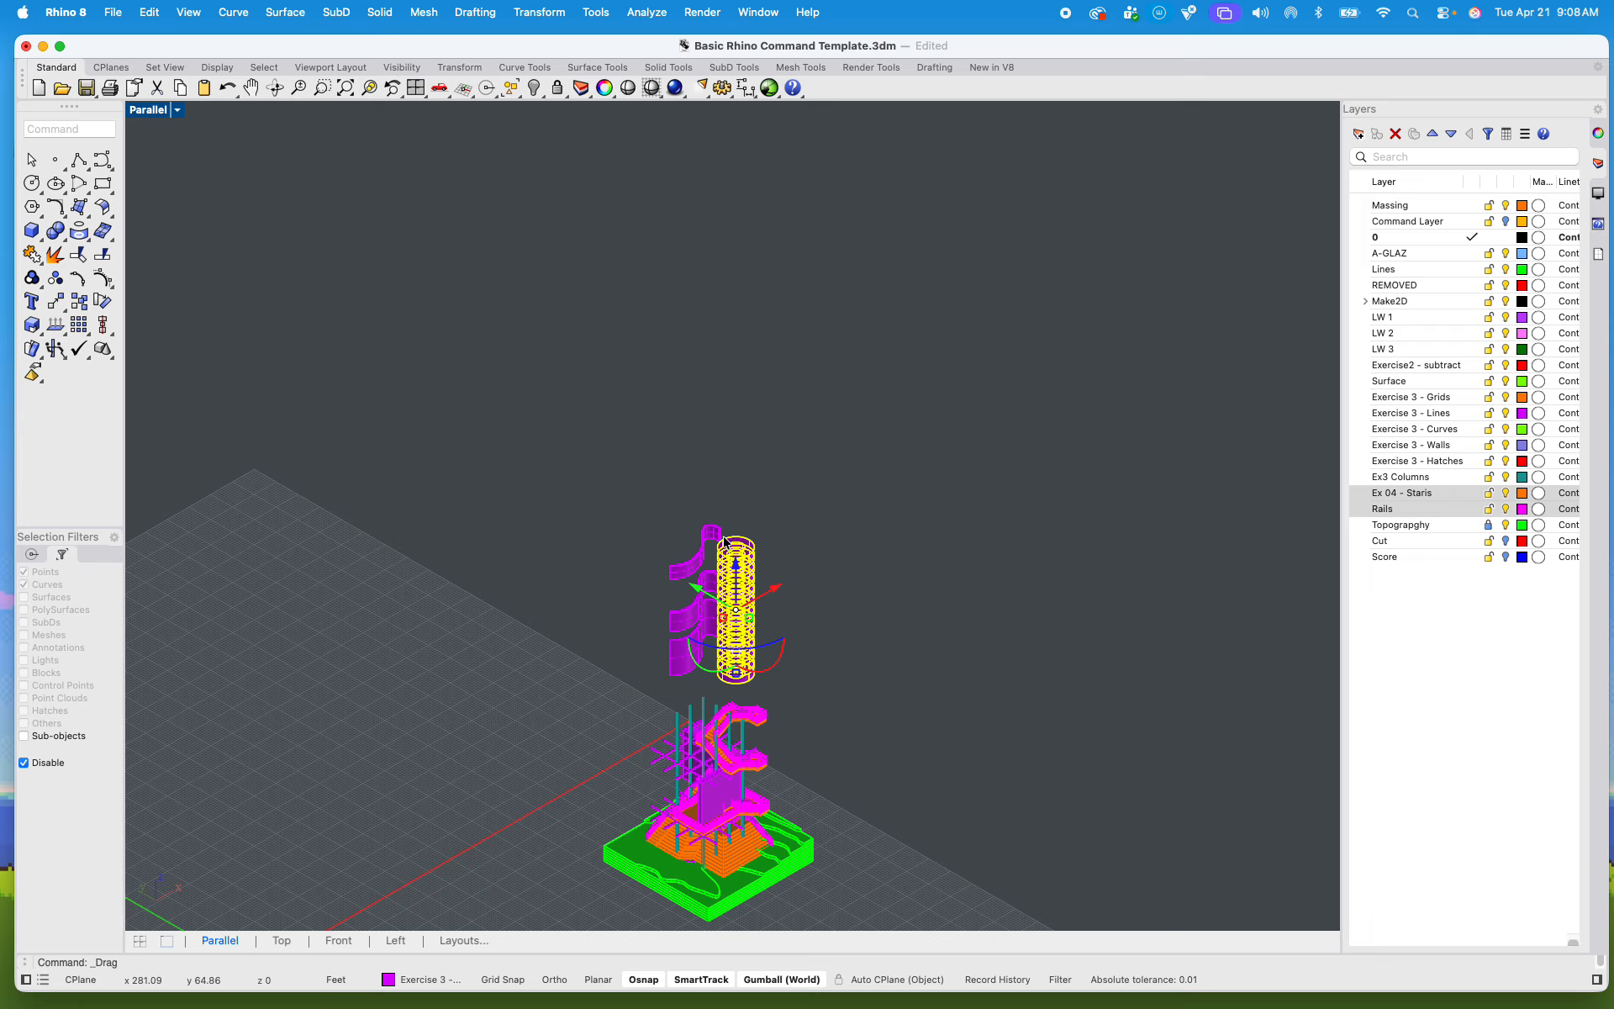
pyautogui.click(727, 548)
pyautogui.click(819, 597)
# Step: Move the folded three-panel wall upward and outward so it floats beside the tower, clear of the columns
pyautogui.moveTo(886, 658); pyautogui.dragTo(713, 730, button='right')
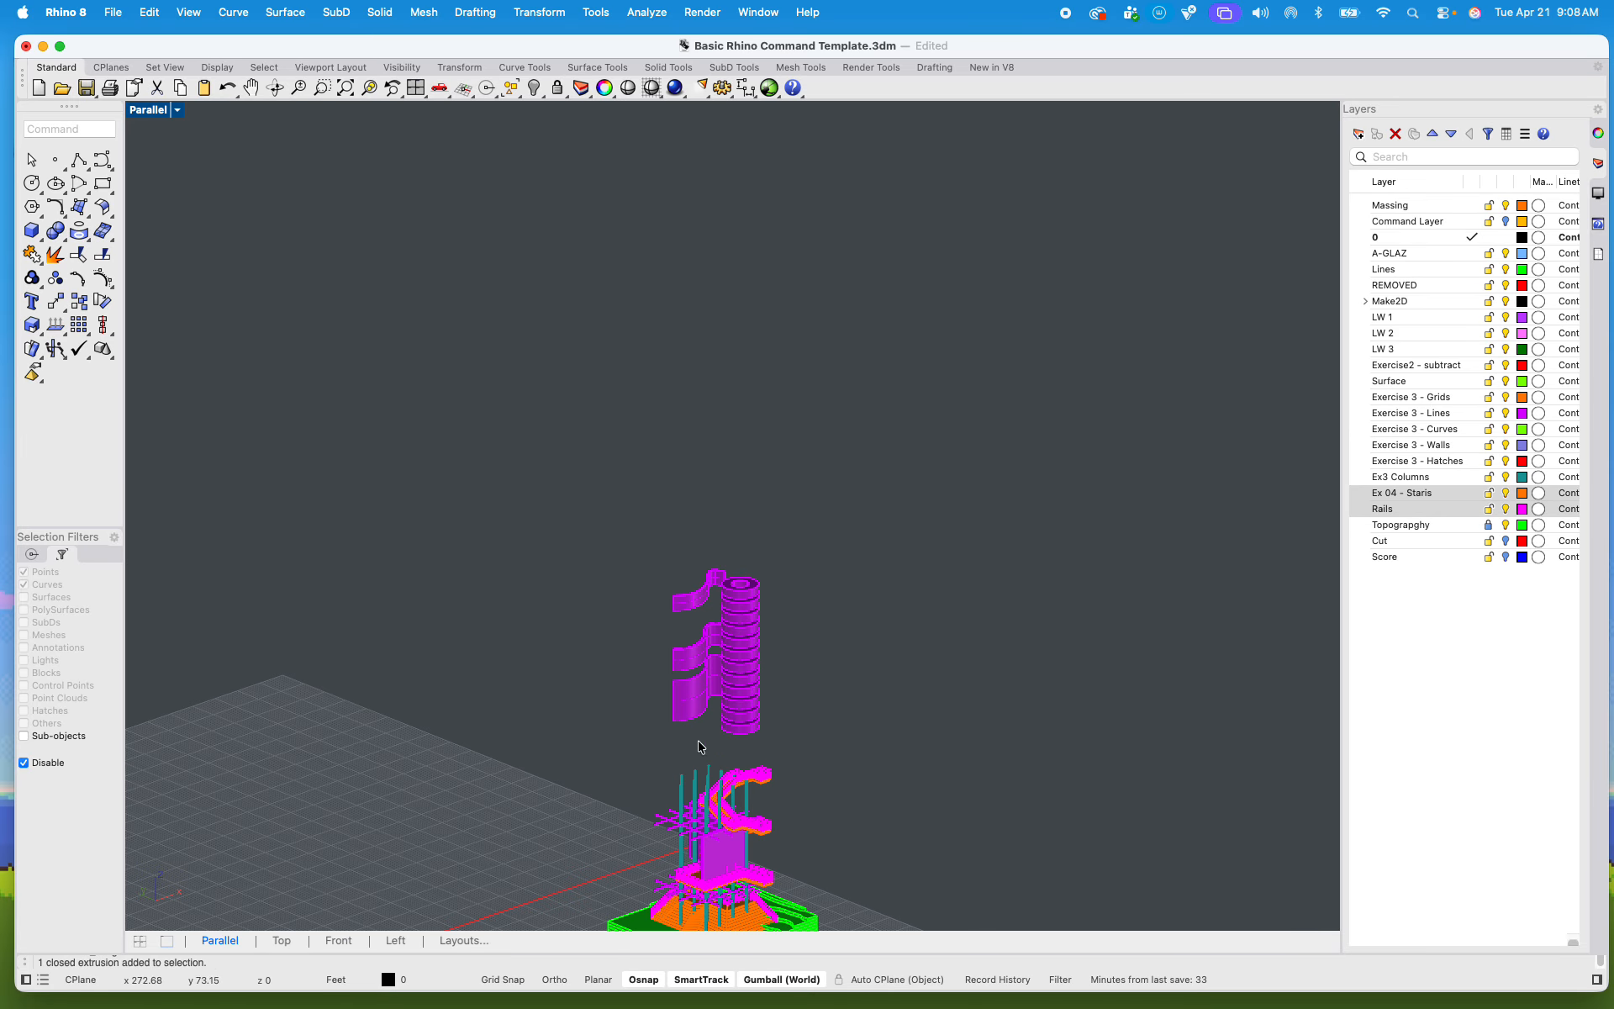
pyautogui.keyDown('shift'); pyautogui.moveTo(824, 708); pyautogui.dragTo(840, 561, button='right'); pyautogui.keyUp('shift')
pyautogui.scroll(10, 706, 423)
pyautogui.keyDown('shift'); pyautogui.moveTo(705, 427); pyautogui.dragTo(772, 343, button='right'); pyautogui.keyUp('shift')
pyautogui.scroll(8, 681, 463)
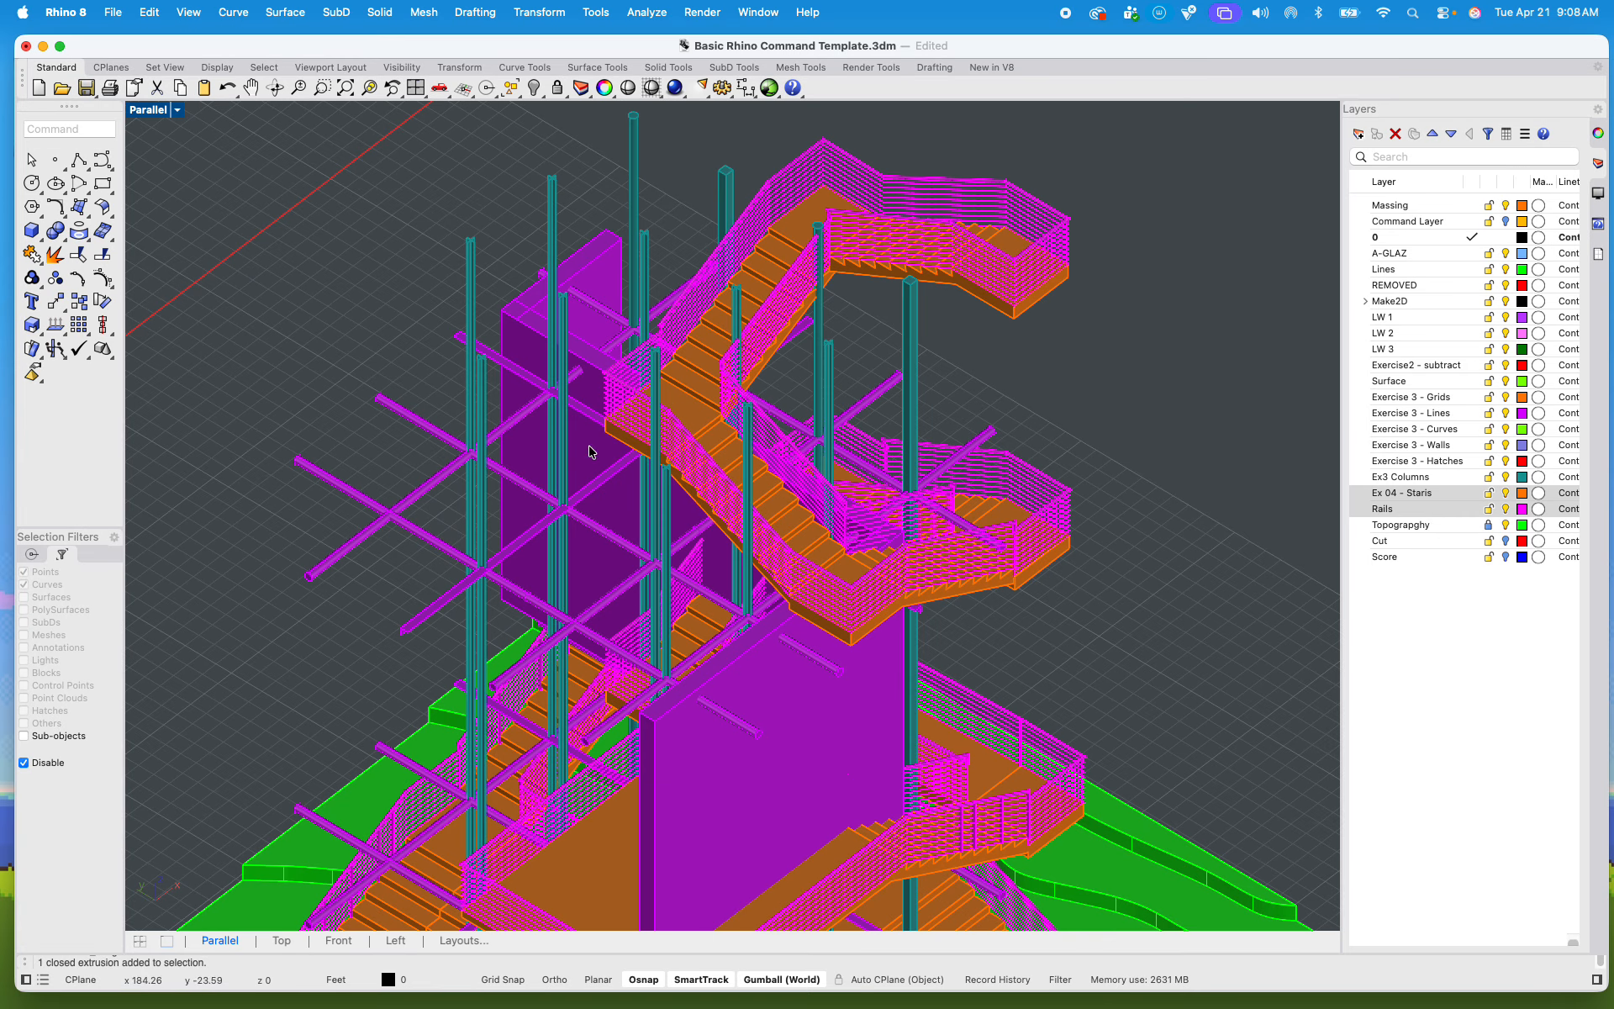
pyautogui.click(525, 327)
pyautogui.scroll(-8, 749, 462)
pyautogui.moveTo(792, 547); pyautogui.dragTo(681, 536, button='right')
pyautogui.scroll(8, 681, 535)
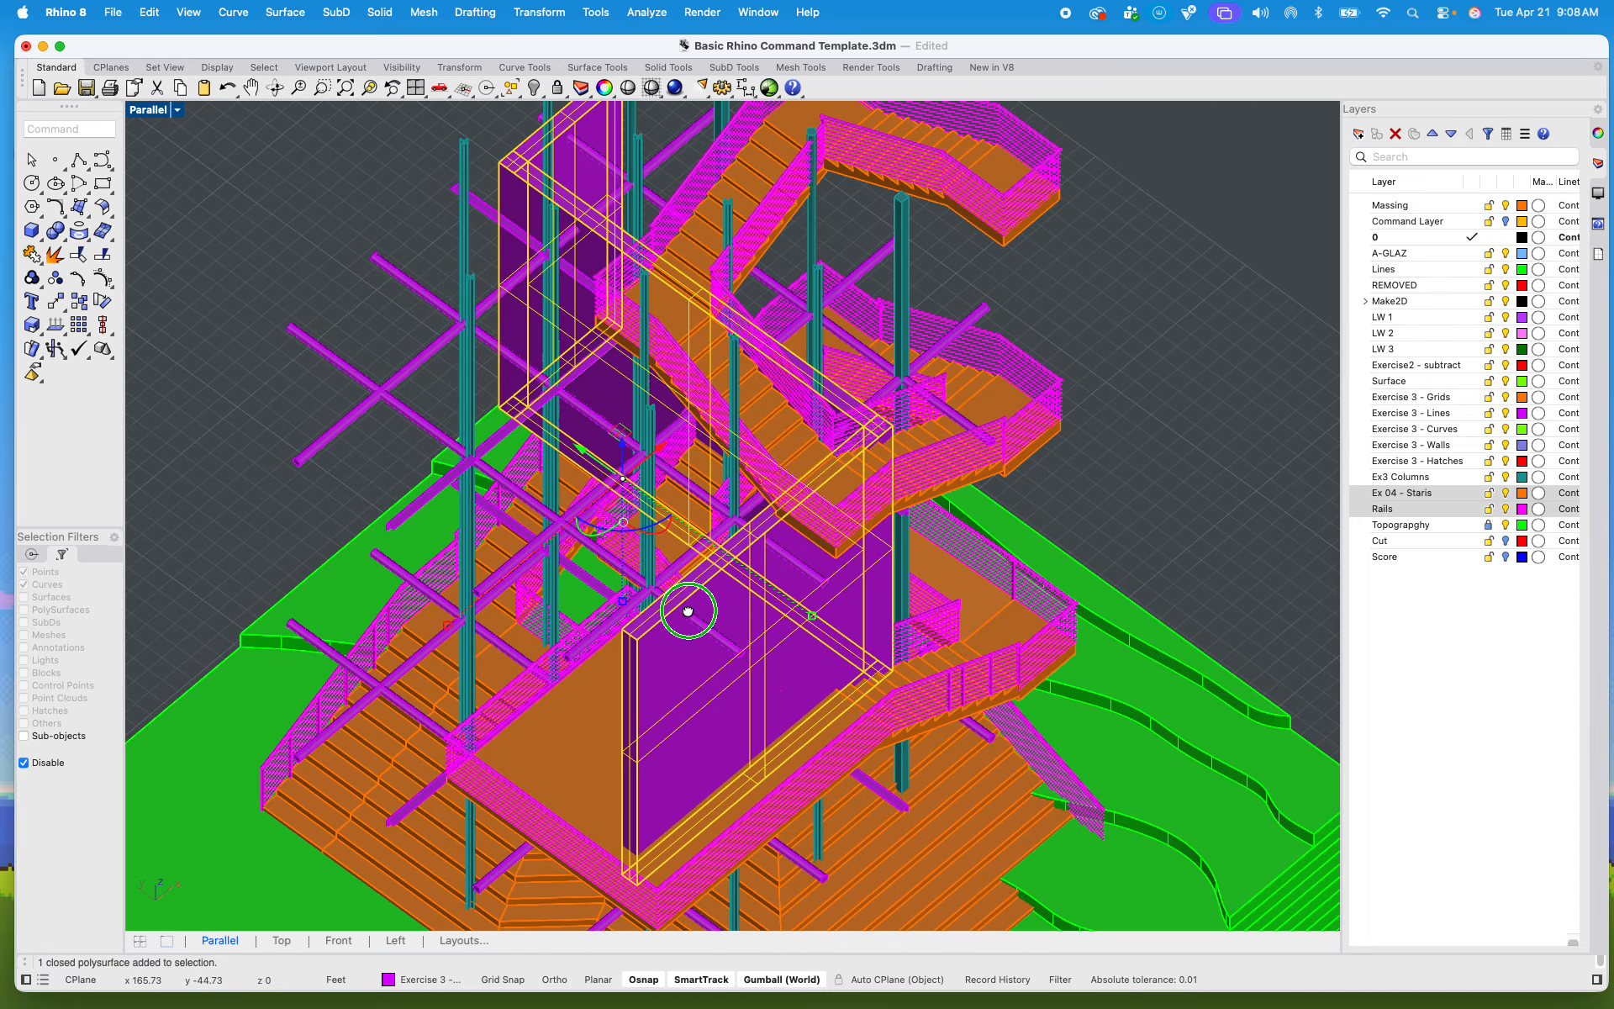
pyautogui.scroll(-5, 677, 500)
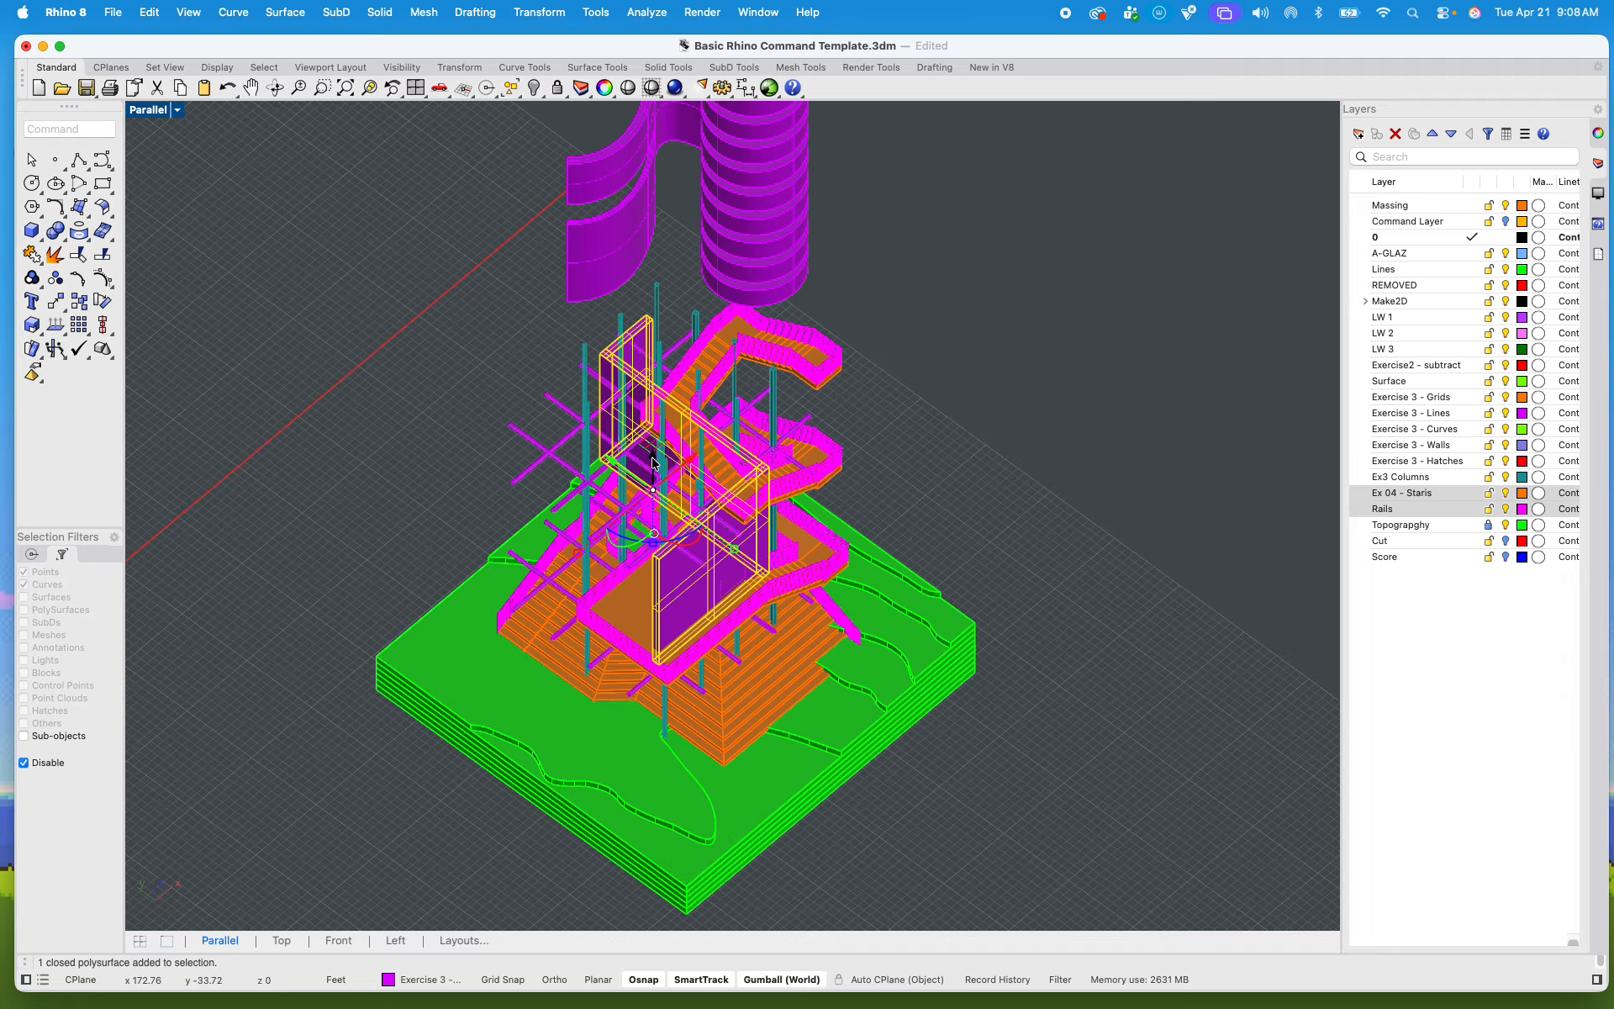
pyautogui.moveTo(651, 473); pyautogui.dragTo(313, 305)
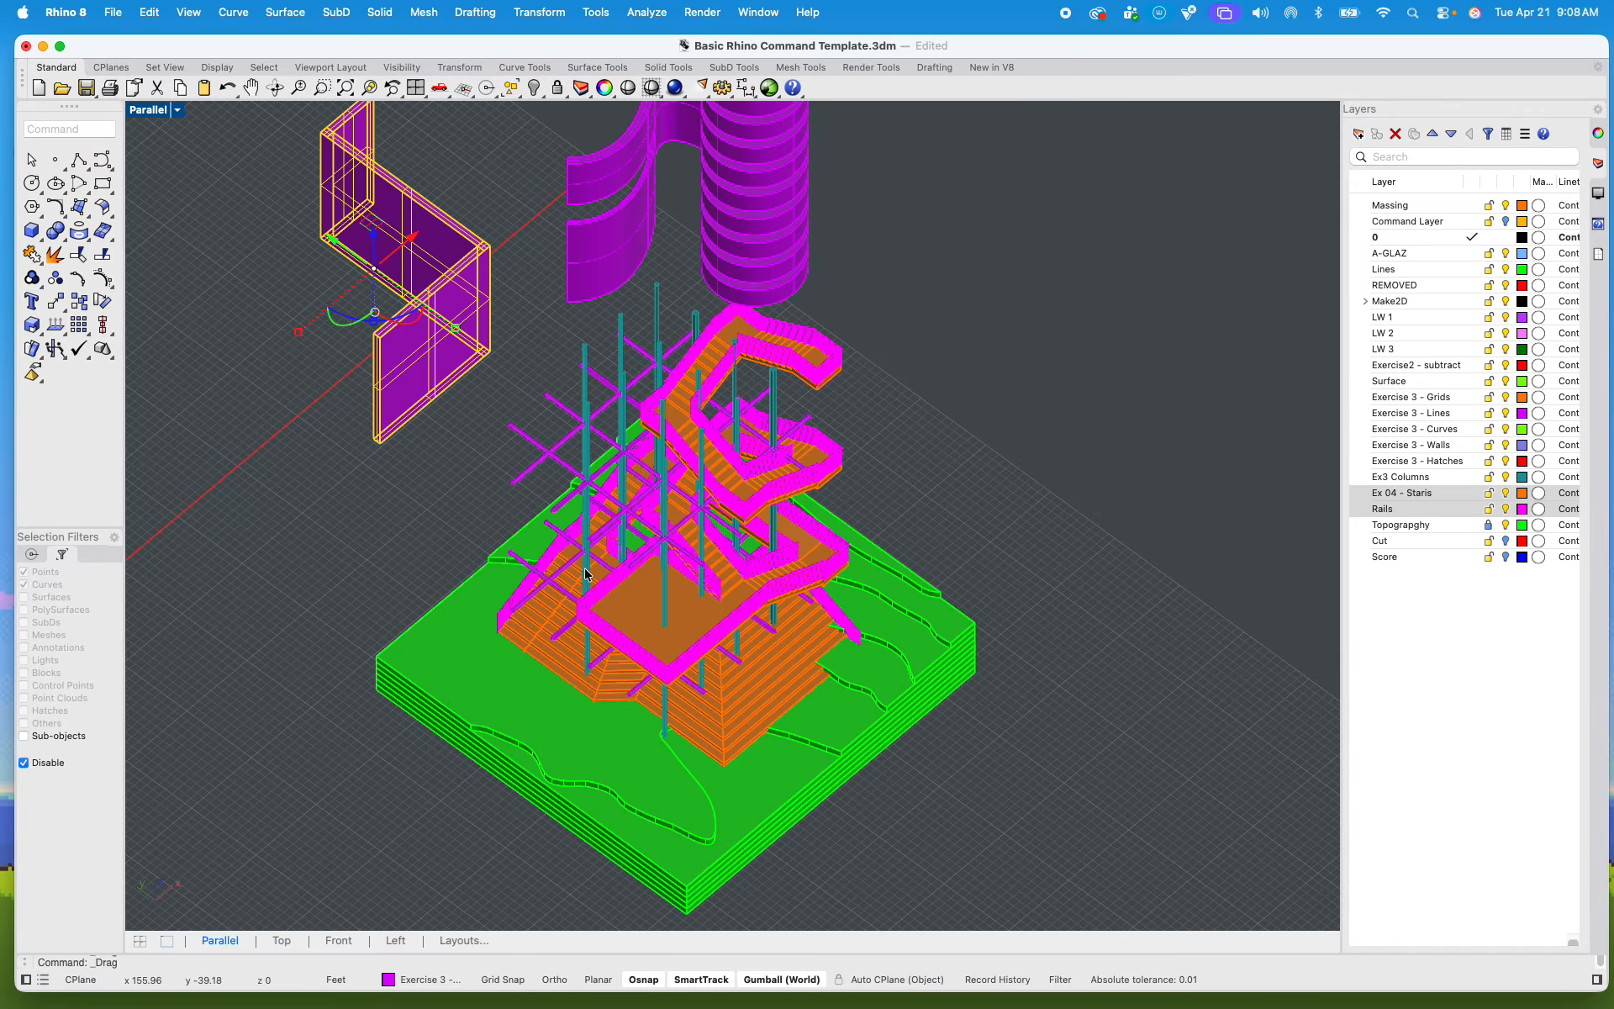
pyautogui.scroll(5, 665, 506)
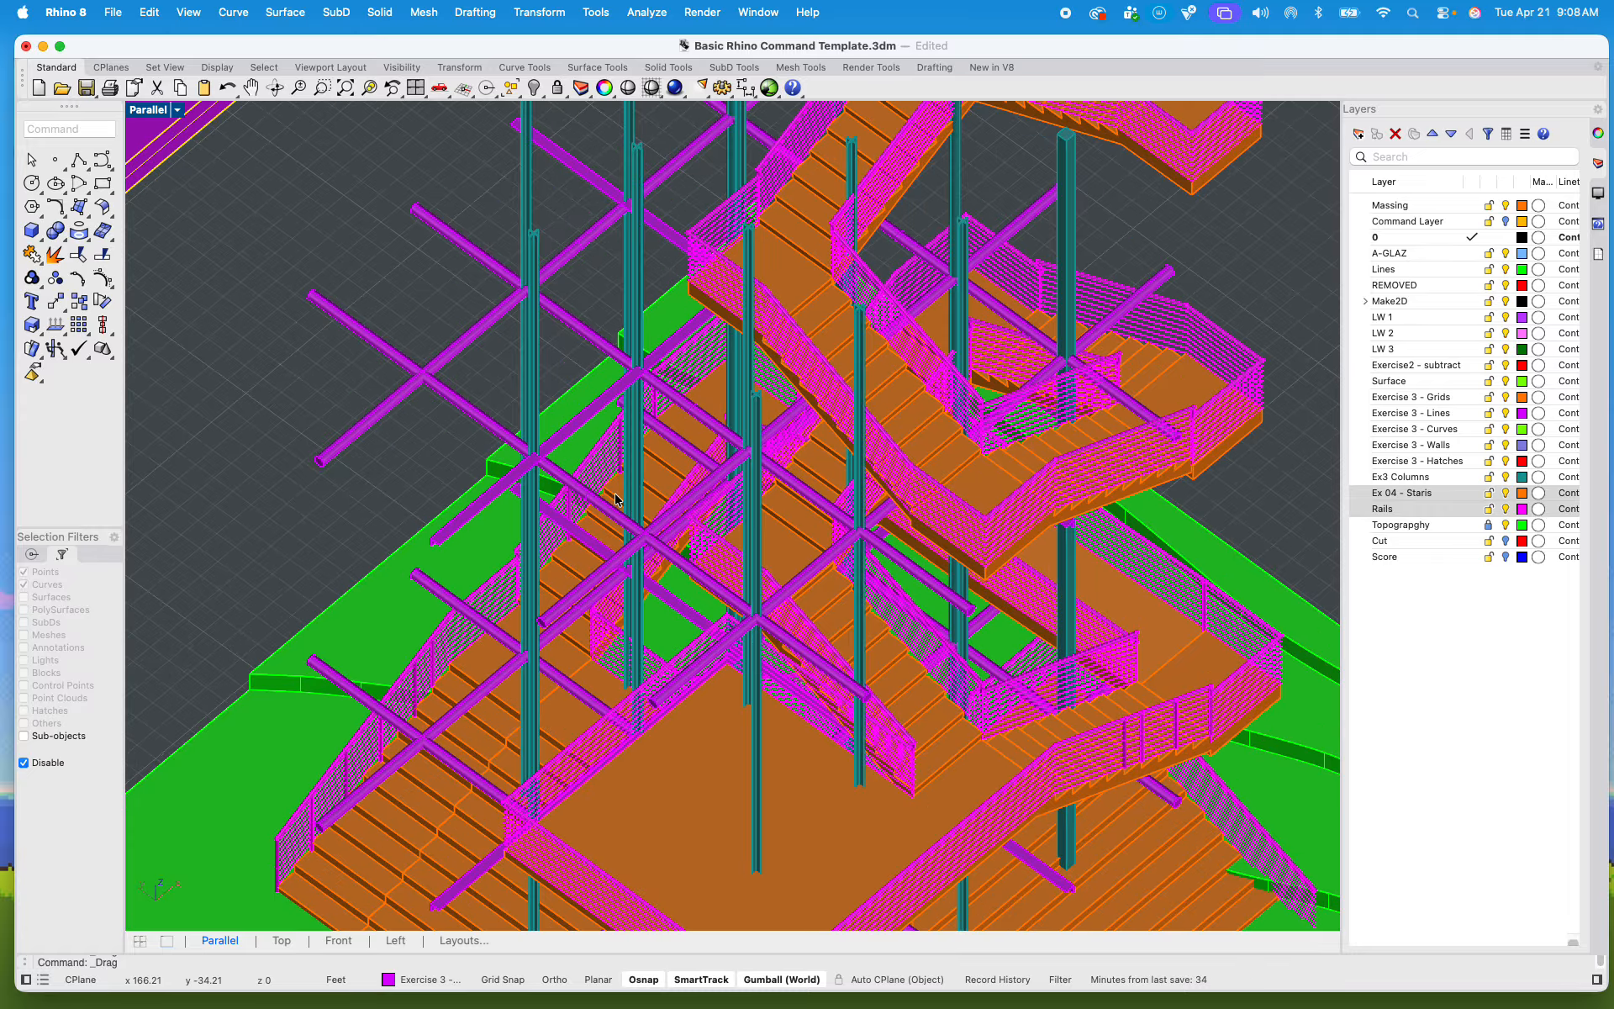
pyautogui.scroll(3, 434, 394)
pyautogui.moveTo(454, 443); pyautogui.dragTo(339, 259)
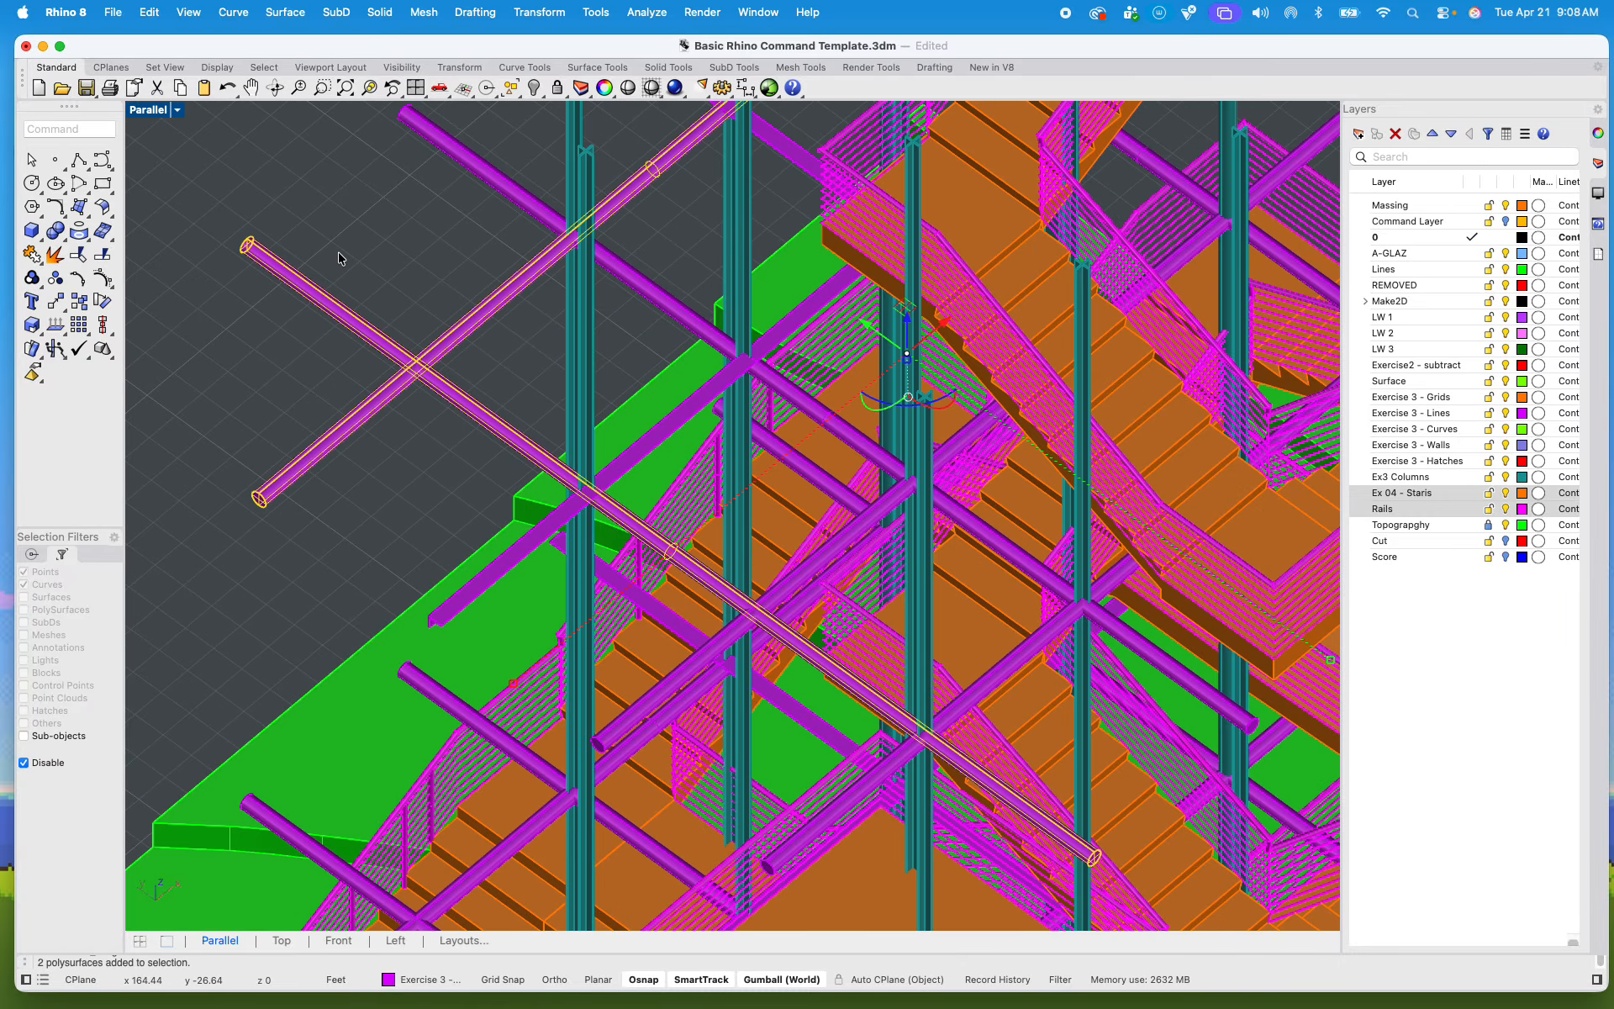
pyautogui.scroll(-5, 423, 444)
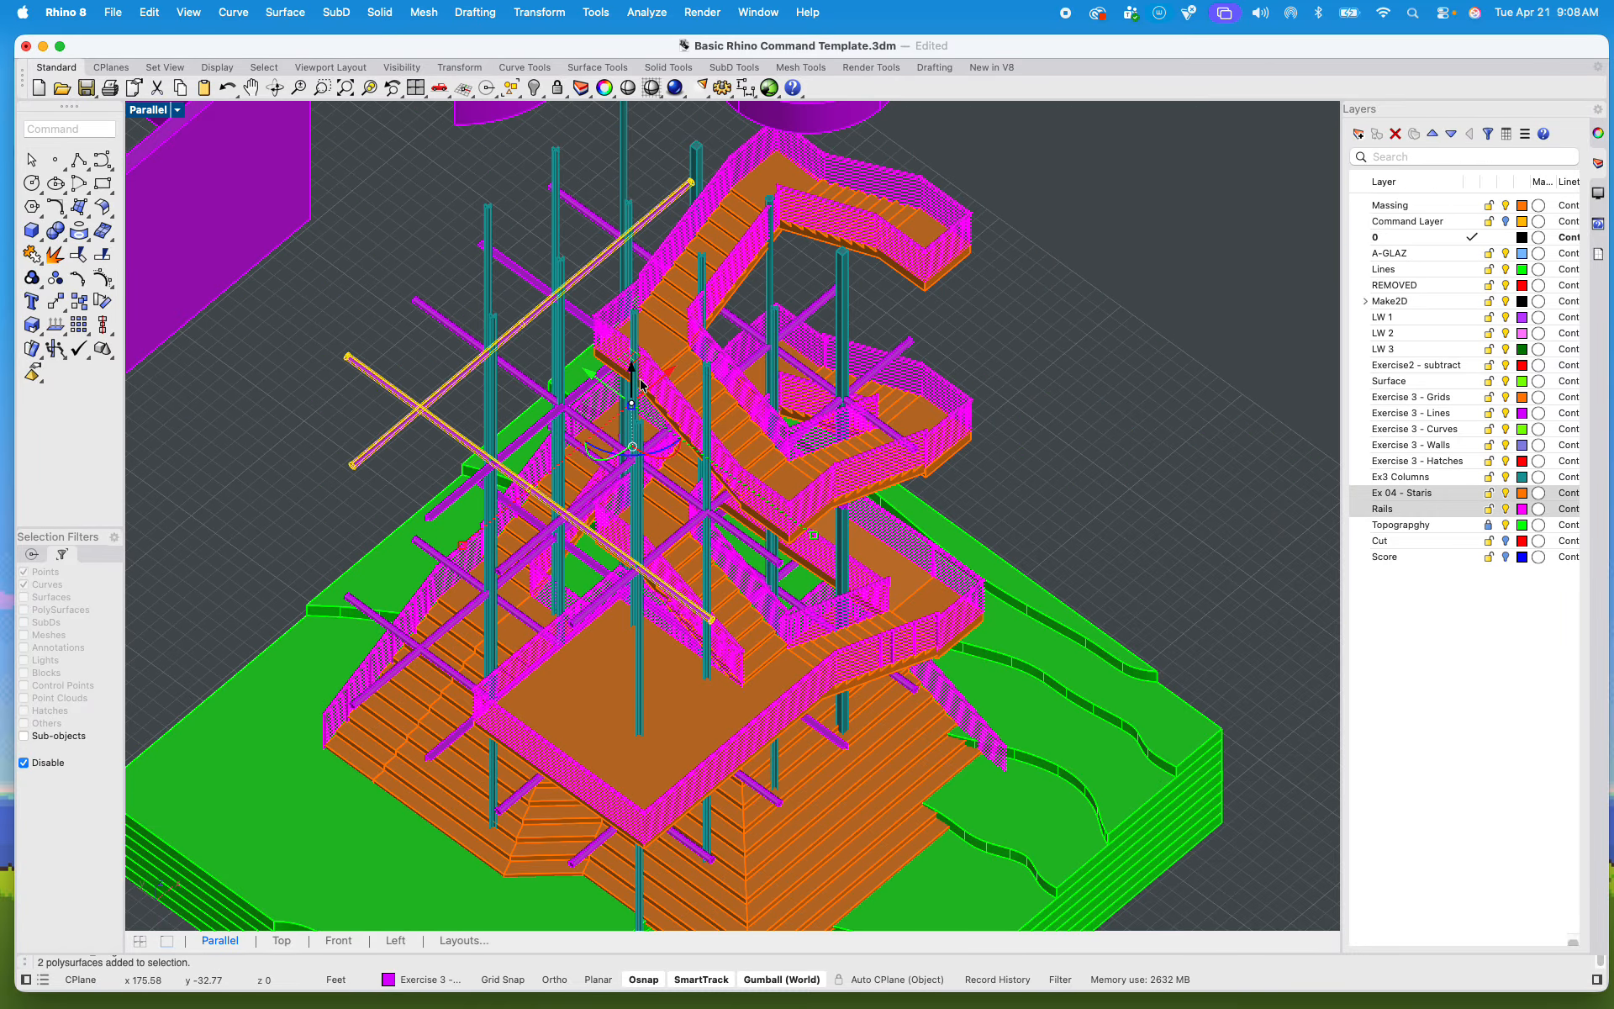
pyautogui.scroll(4, 521, 348)
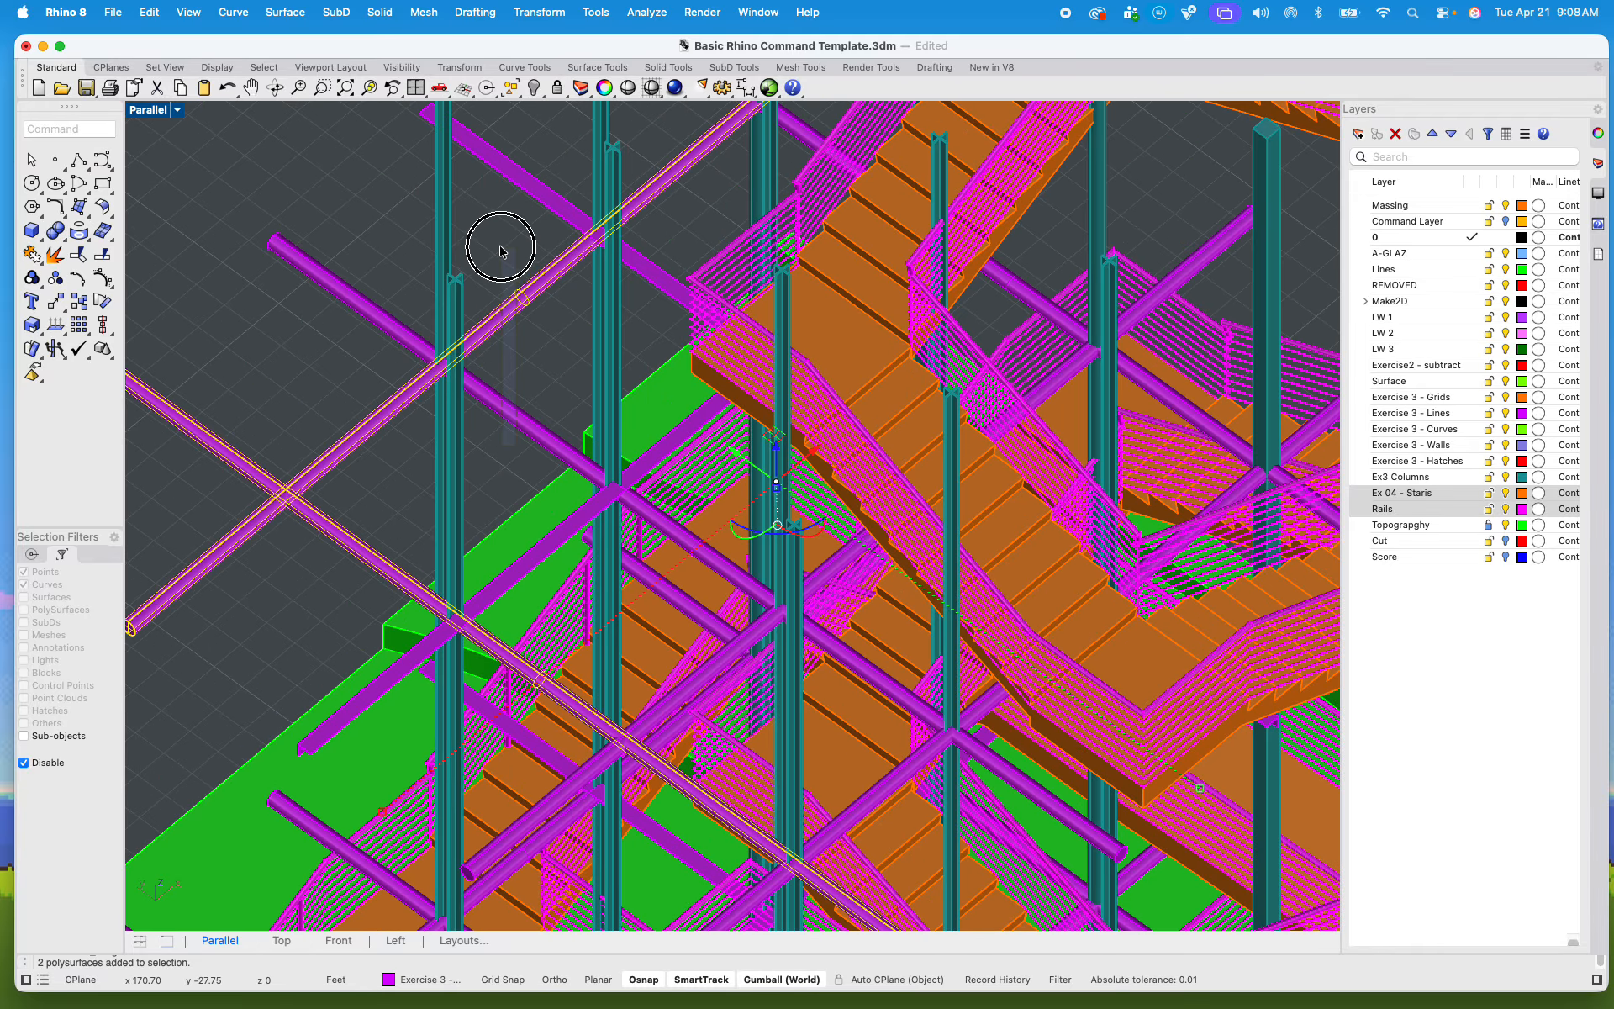
pyautogui.keyDown('shift'); pyautogui.click(530, 186); pyautogui.keyUp('shift')
pyautogui.scroll(-4, 570, 195)
pyautogui.scroll(-2, 570, 195)
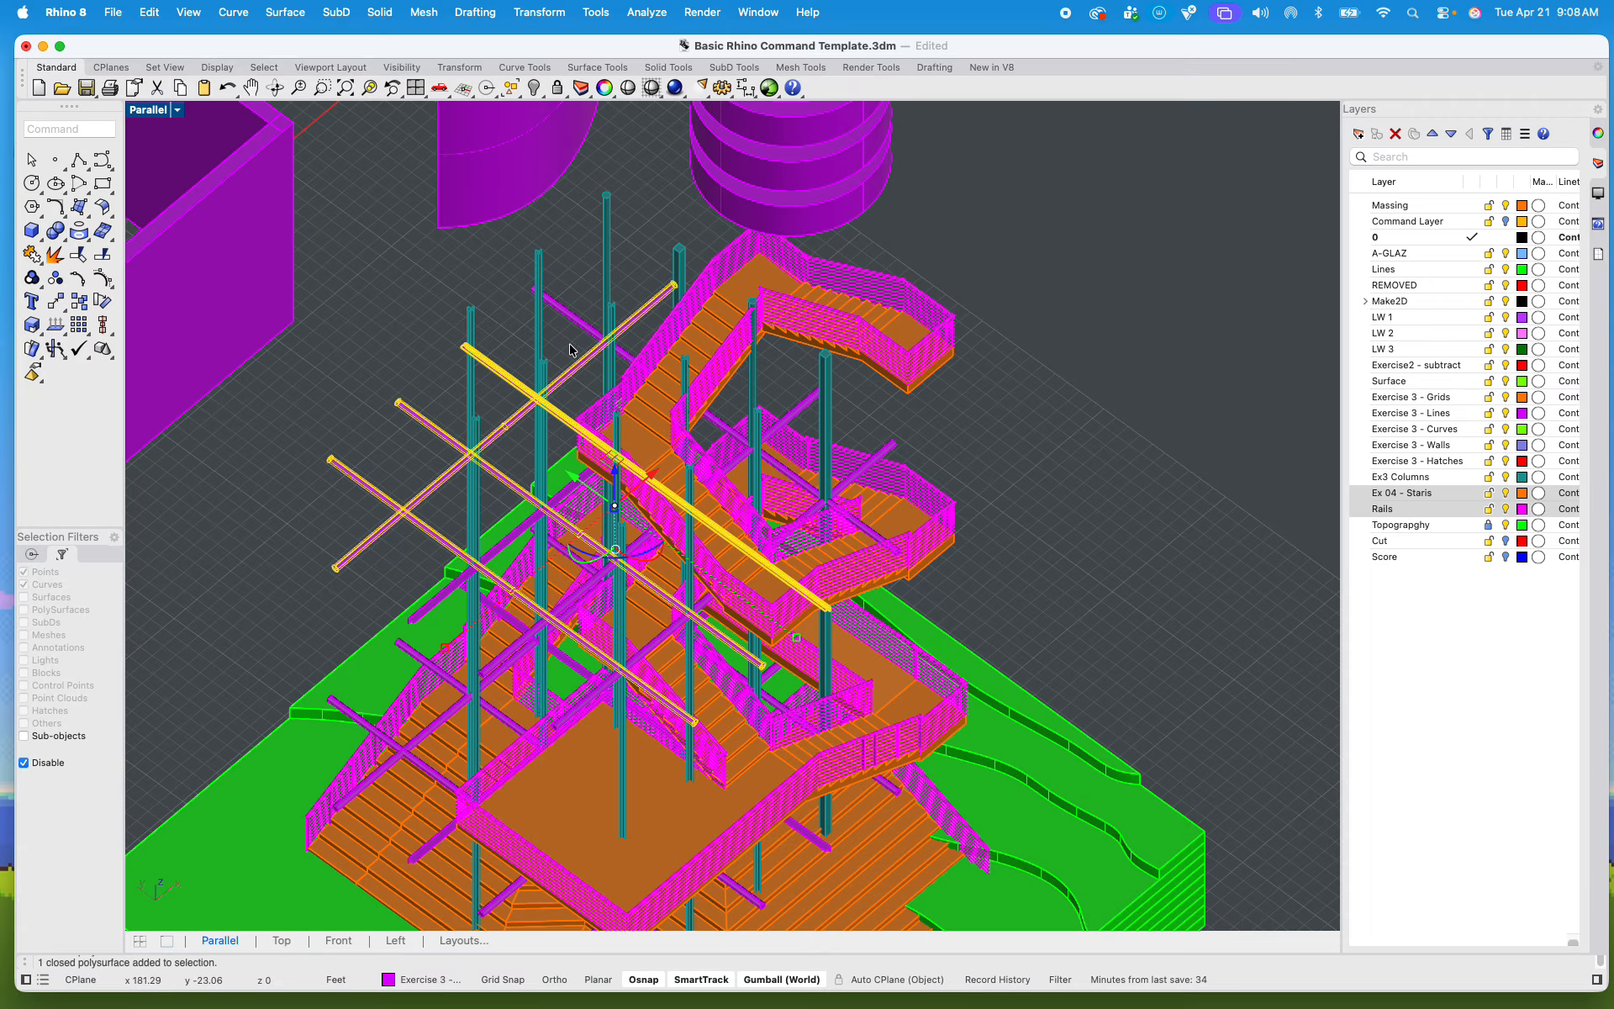
pyautogui.keyDown('shift'); pyautogui.click(589, 325); pyautogui.keyUp('shift')
pyautogui.scroll(3, 704, 492)
pyautogui.keyDown('shift'); pyautogui.moveTo(703, 492); pyautogui.dragTo(703, 464, button='right'); pyautogui.keyUp('shift')
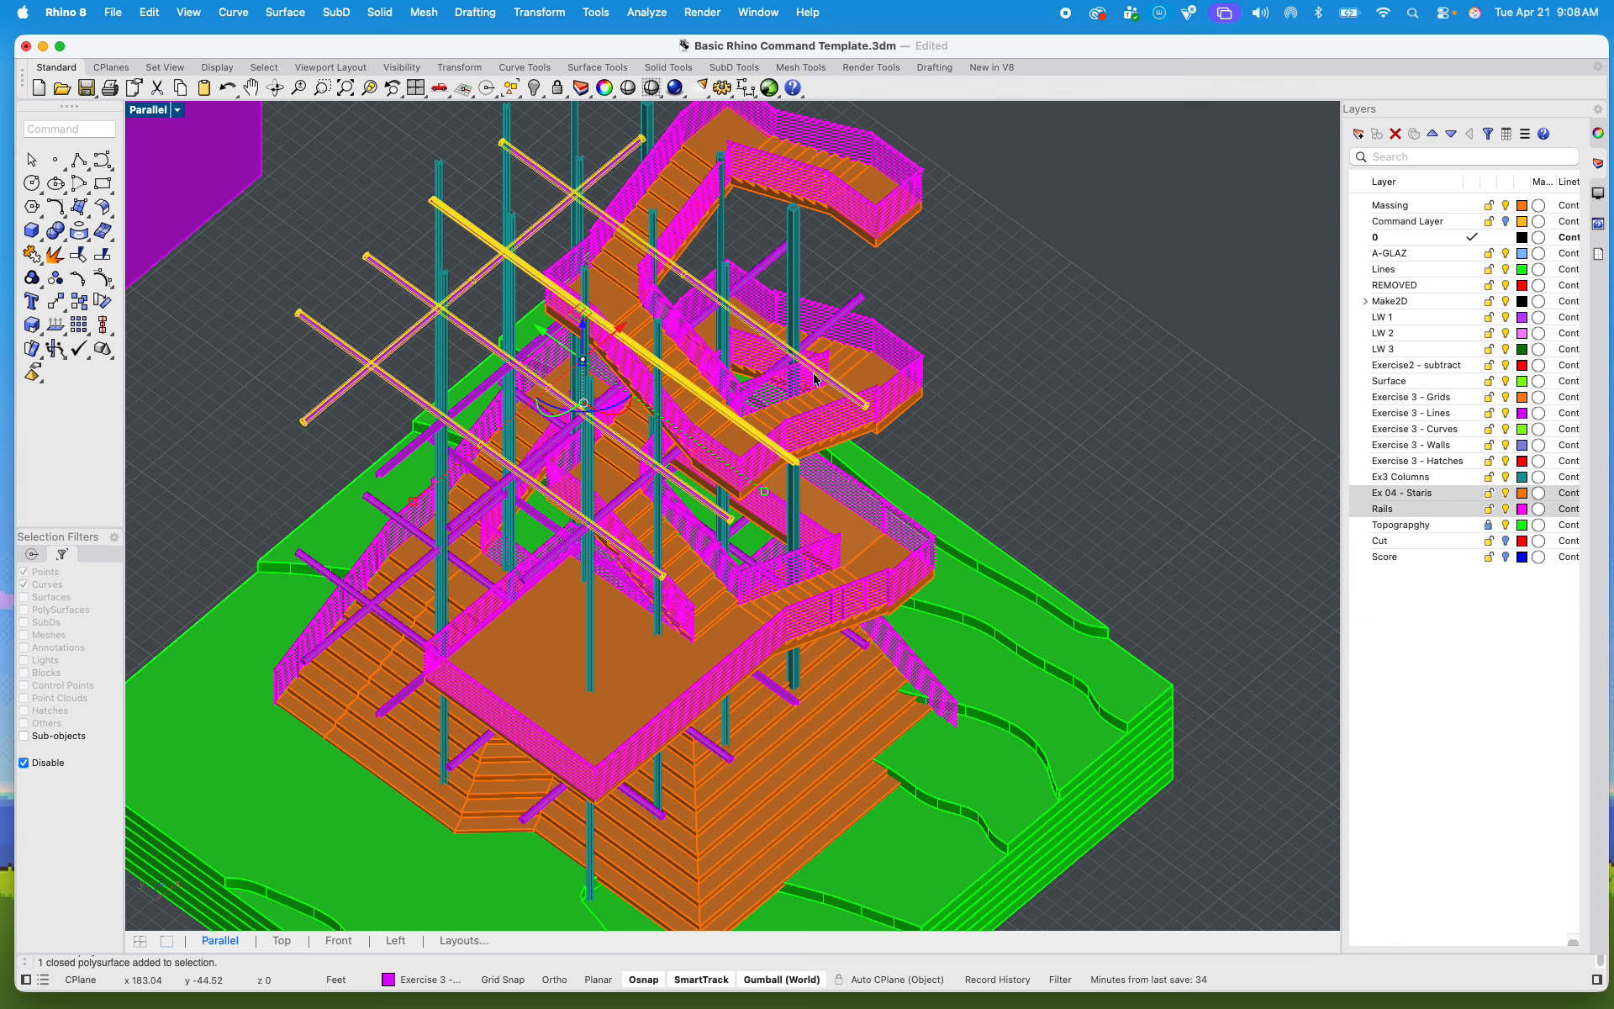
pyautogui.click(1120, 434)
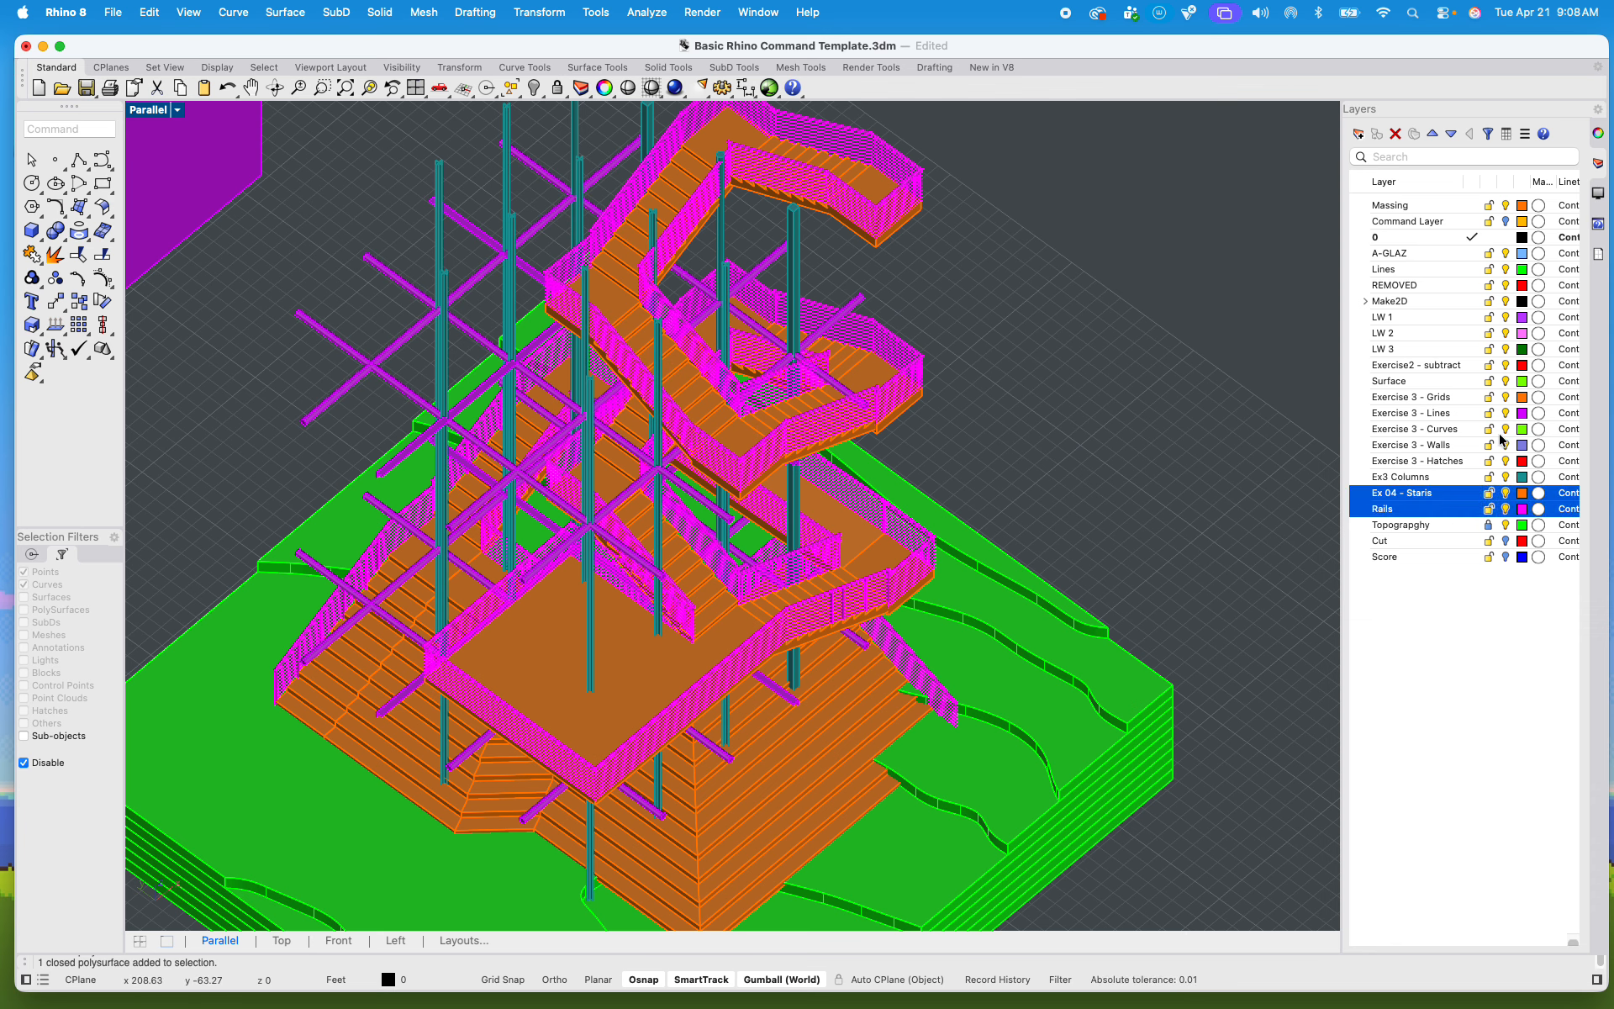
# Step: Hide the Exercise 3 - Hatches, Walls and Curves layers, and toggle Exercise 3 - Lines to check its contents, leaving it on
pyautogui.click(1506, 461)
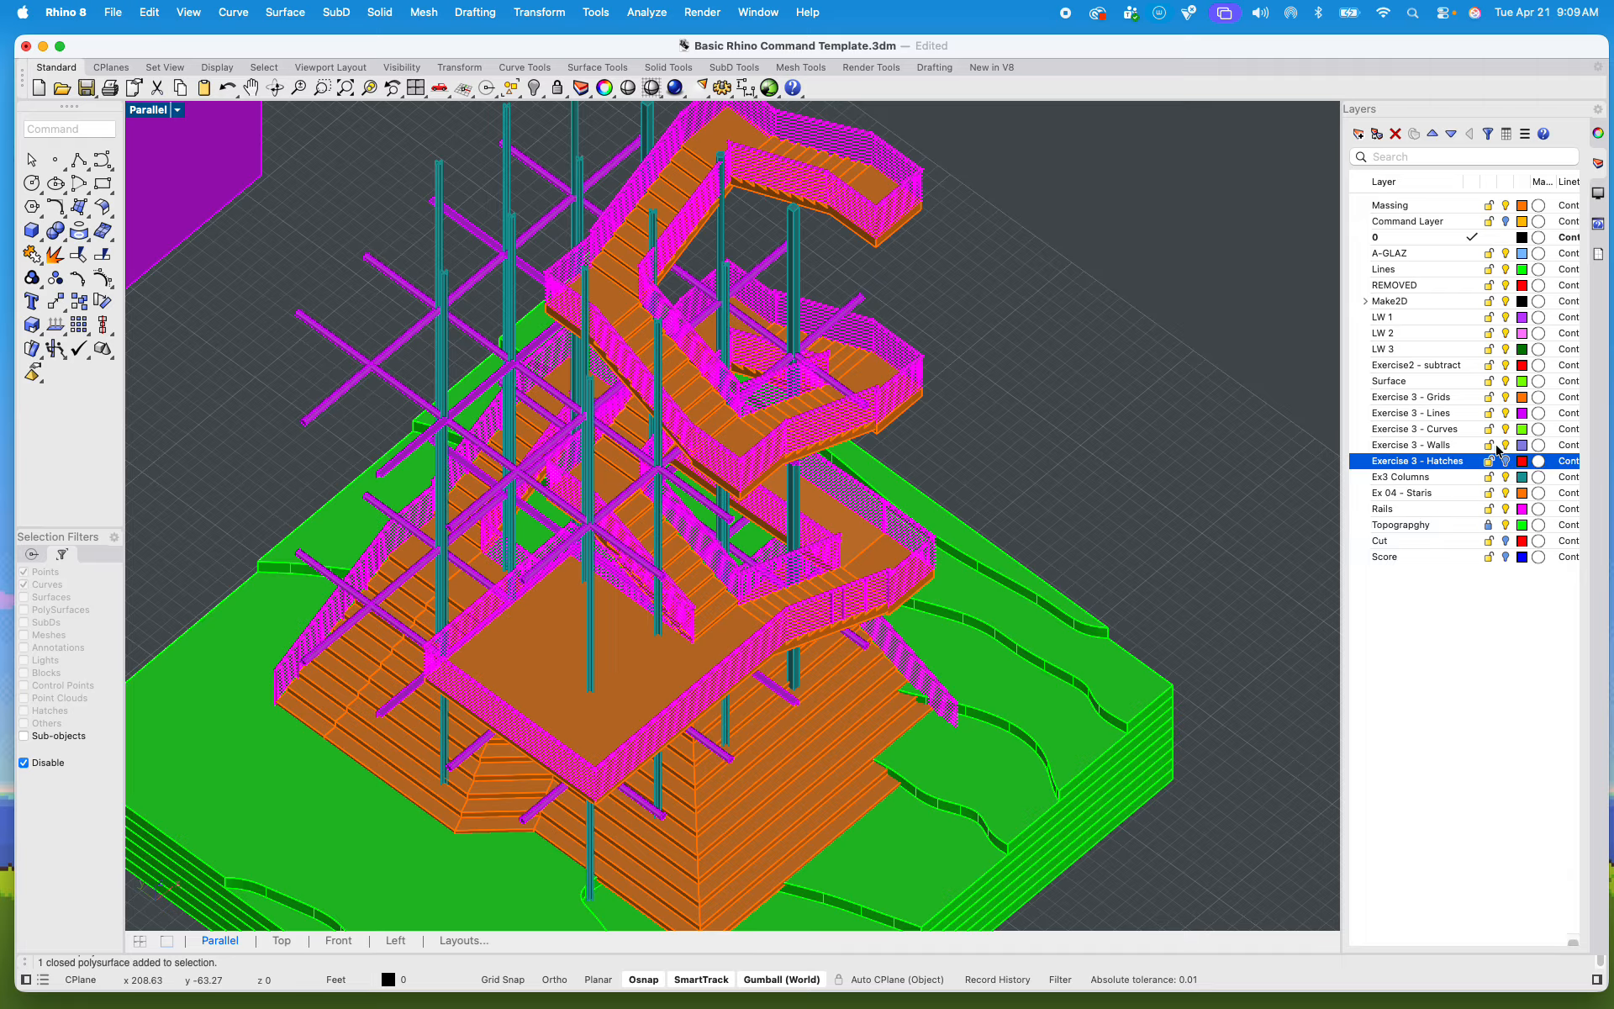
pyautogui.click(1506, 445)
pyautogui.click(1506, 429)
pyautogui.click(1506, 413)
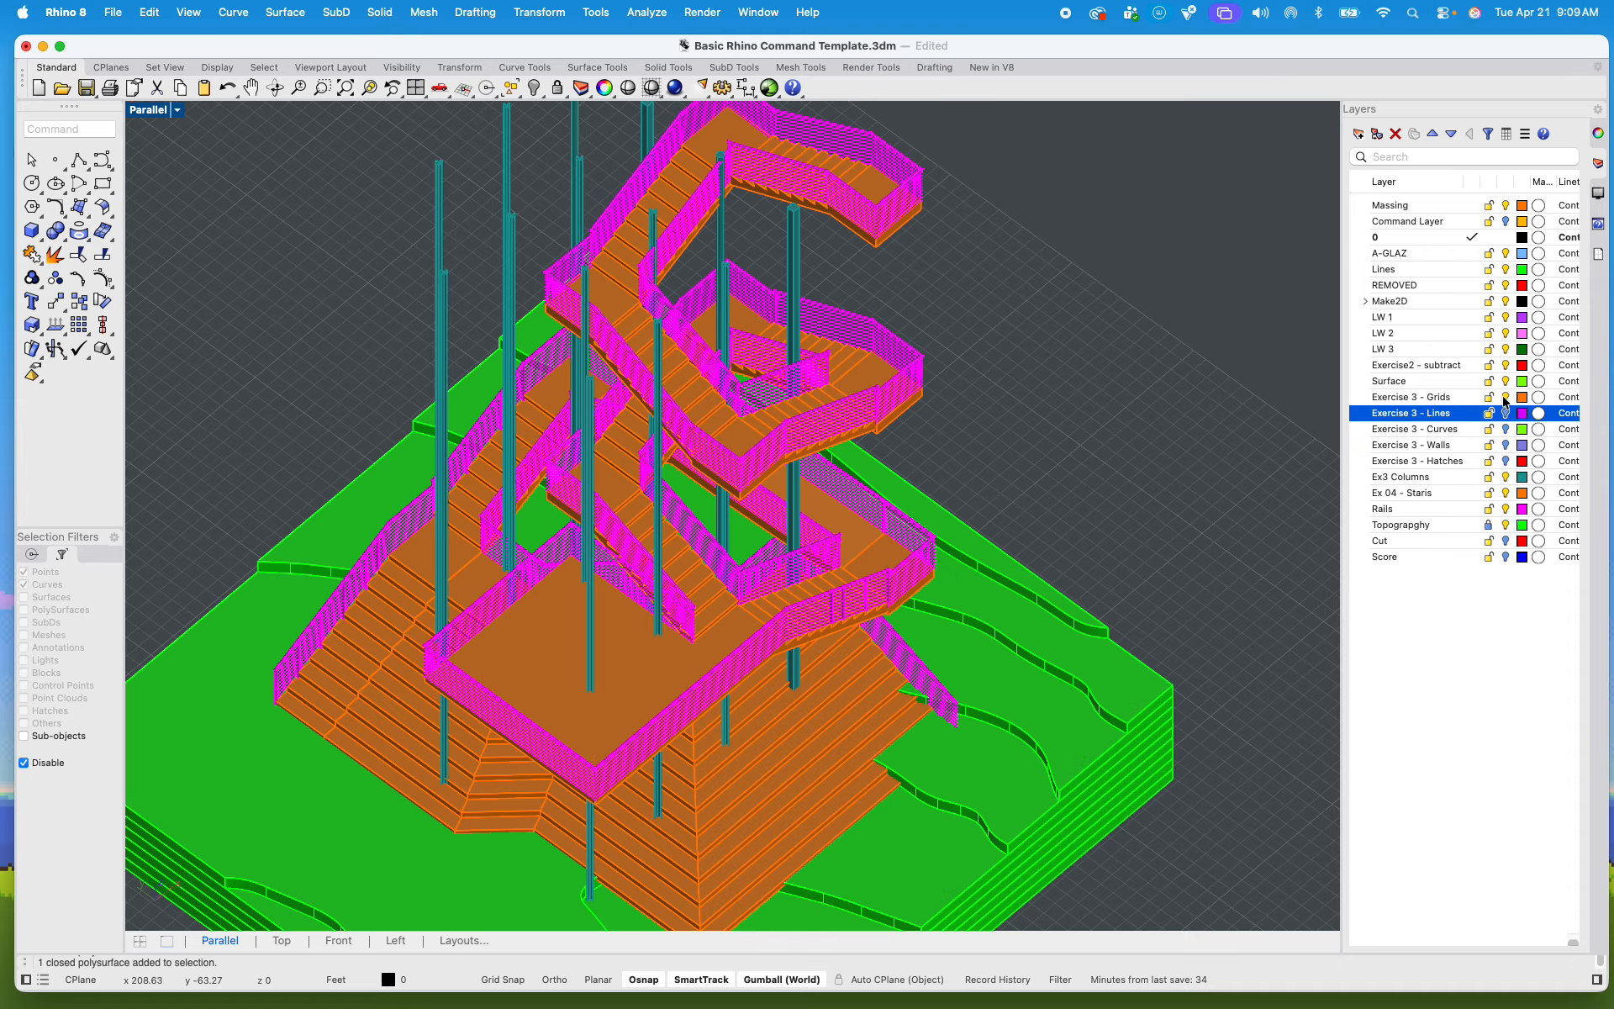
pyautogui.click(1506, 413)
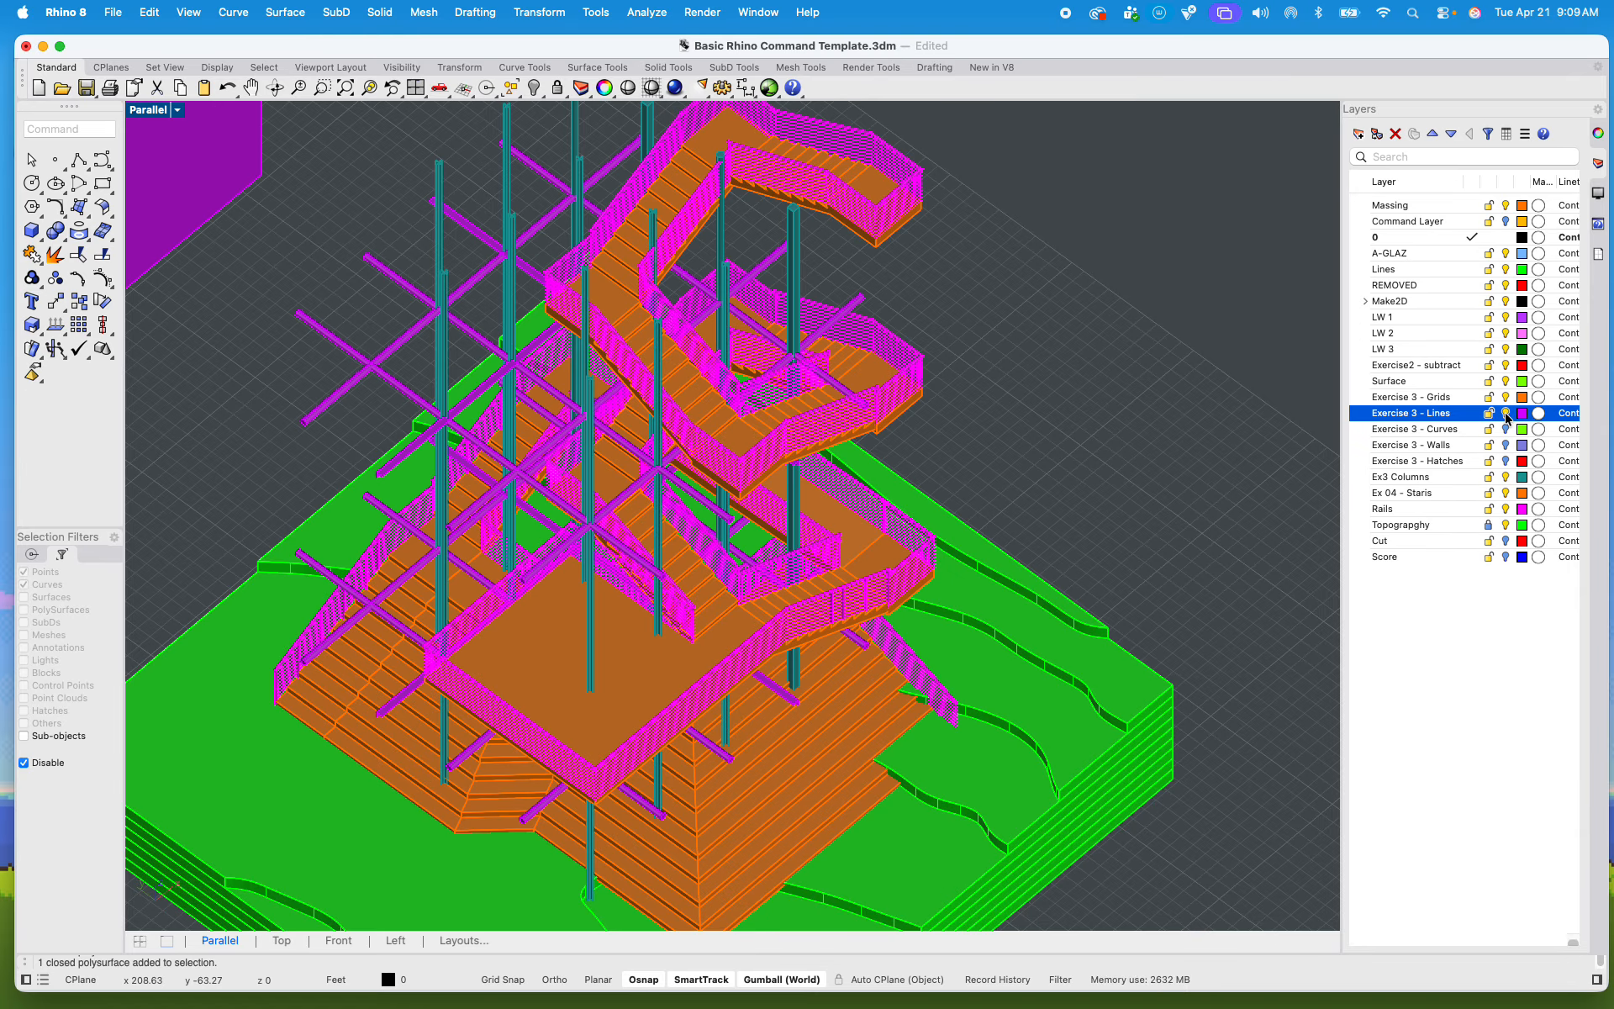
pyautogui.click(1506, 413)
pyautogui.click(1506, 413)
pyautogui.click(1506, 413)
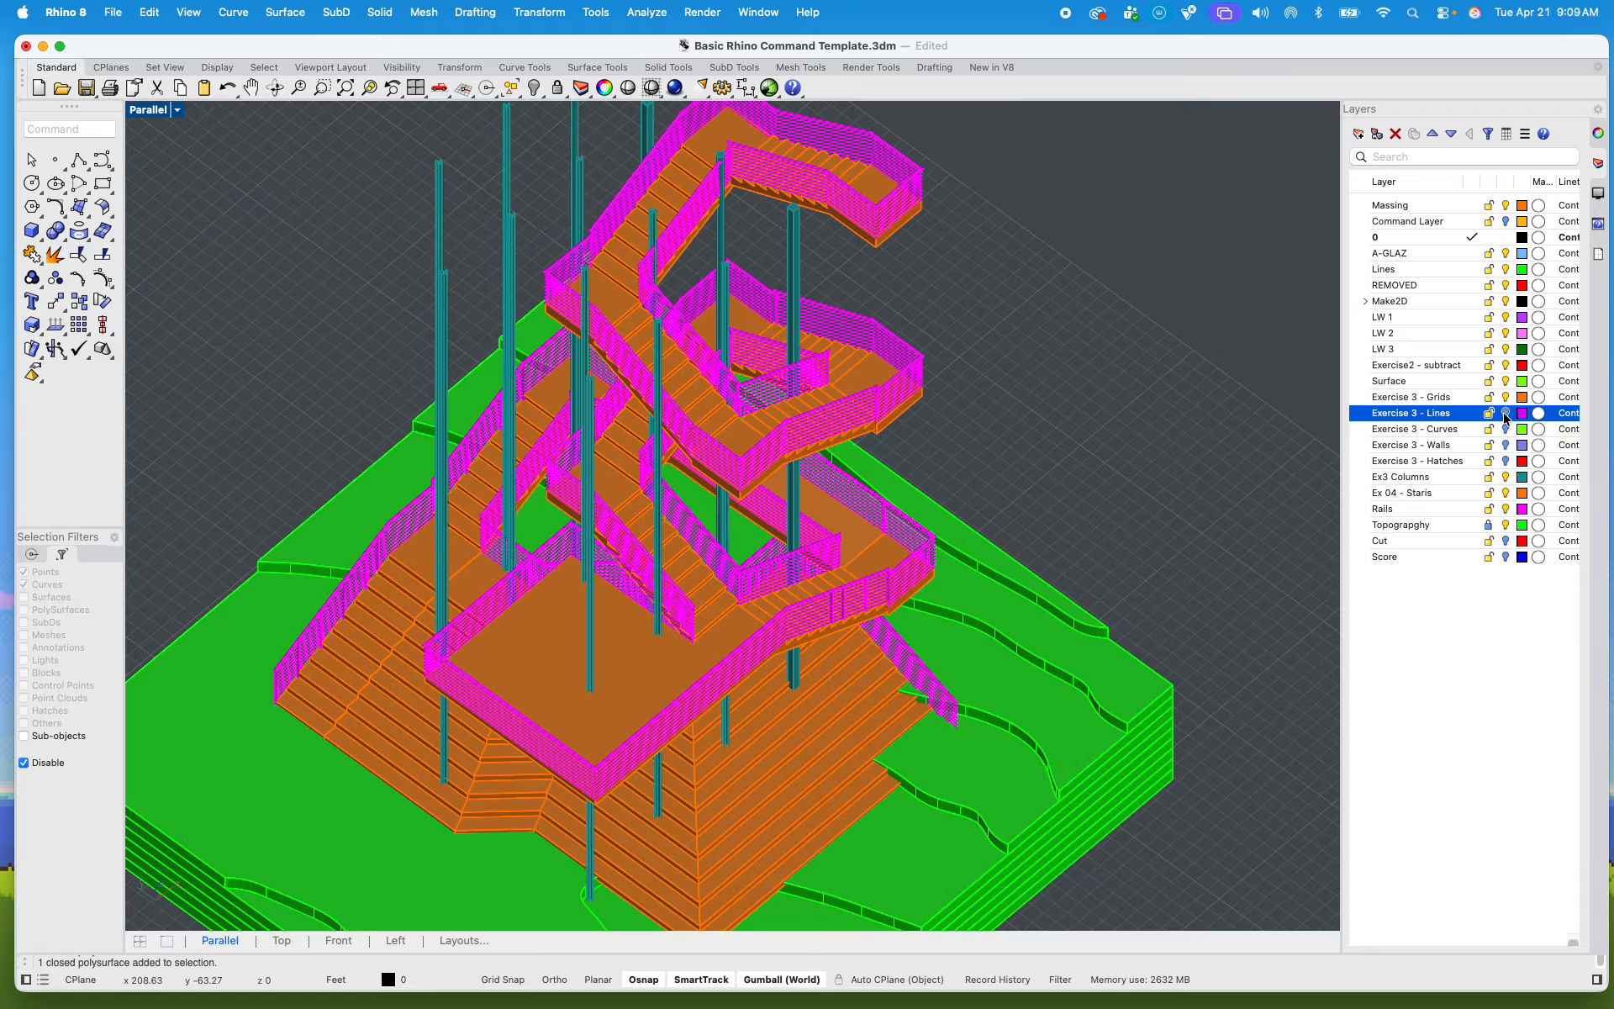
pyautogui.click(1506, 413)
# Step: Hide the Exercise 3 - Grids, Surface, Exercise2 - subtract, LW 3, LW 2 and LW 1 layers
pyautogui.click(1506, 397)
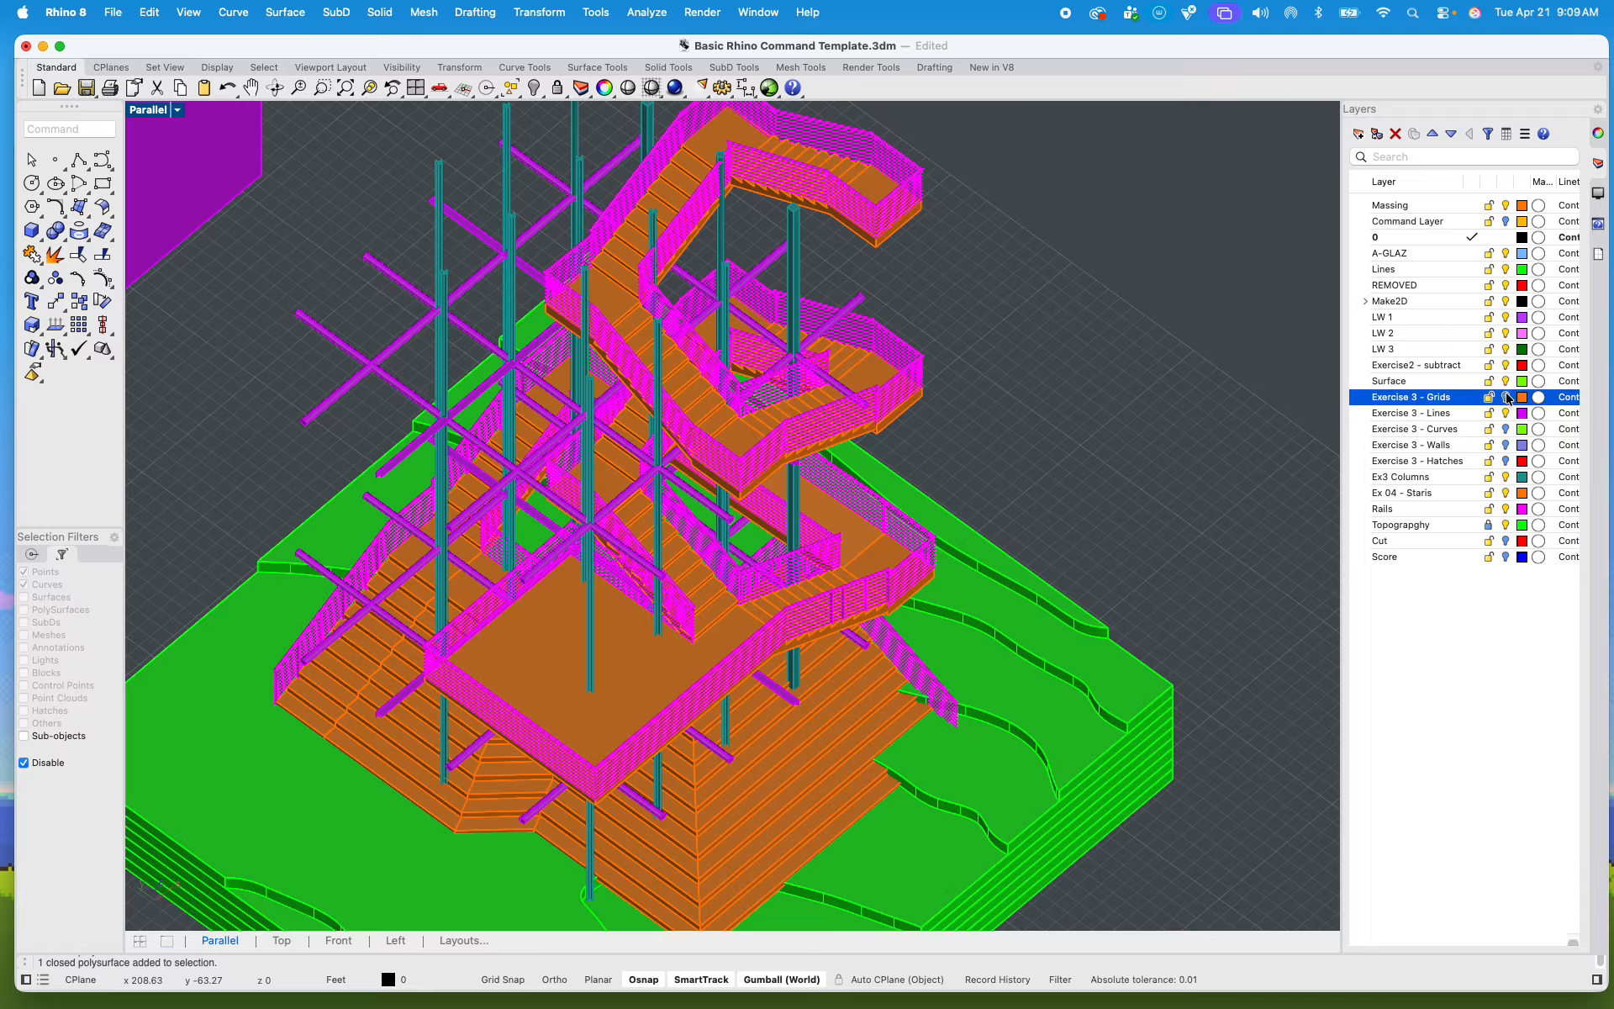
pyautogui.click(1506, 380)
pyautogui.click(1506, 365)
pyautogui.click(1506, 349)
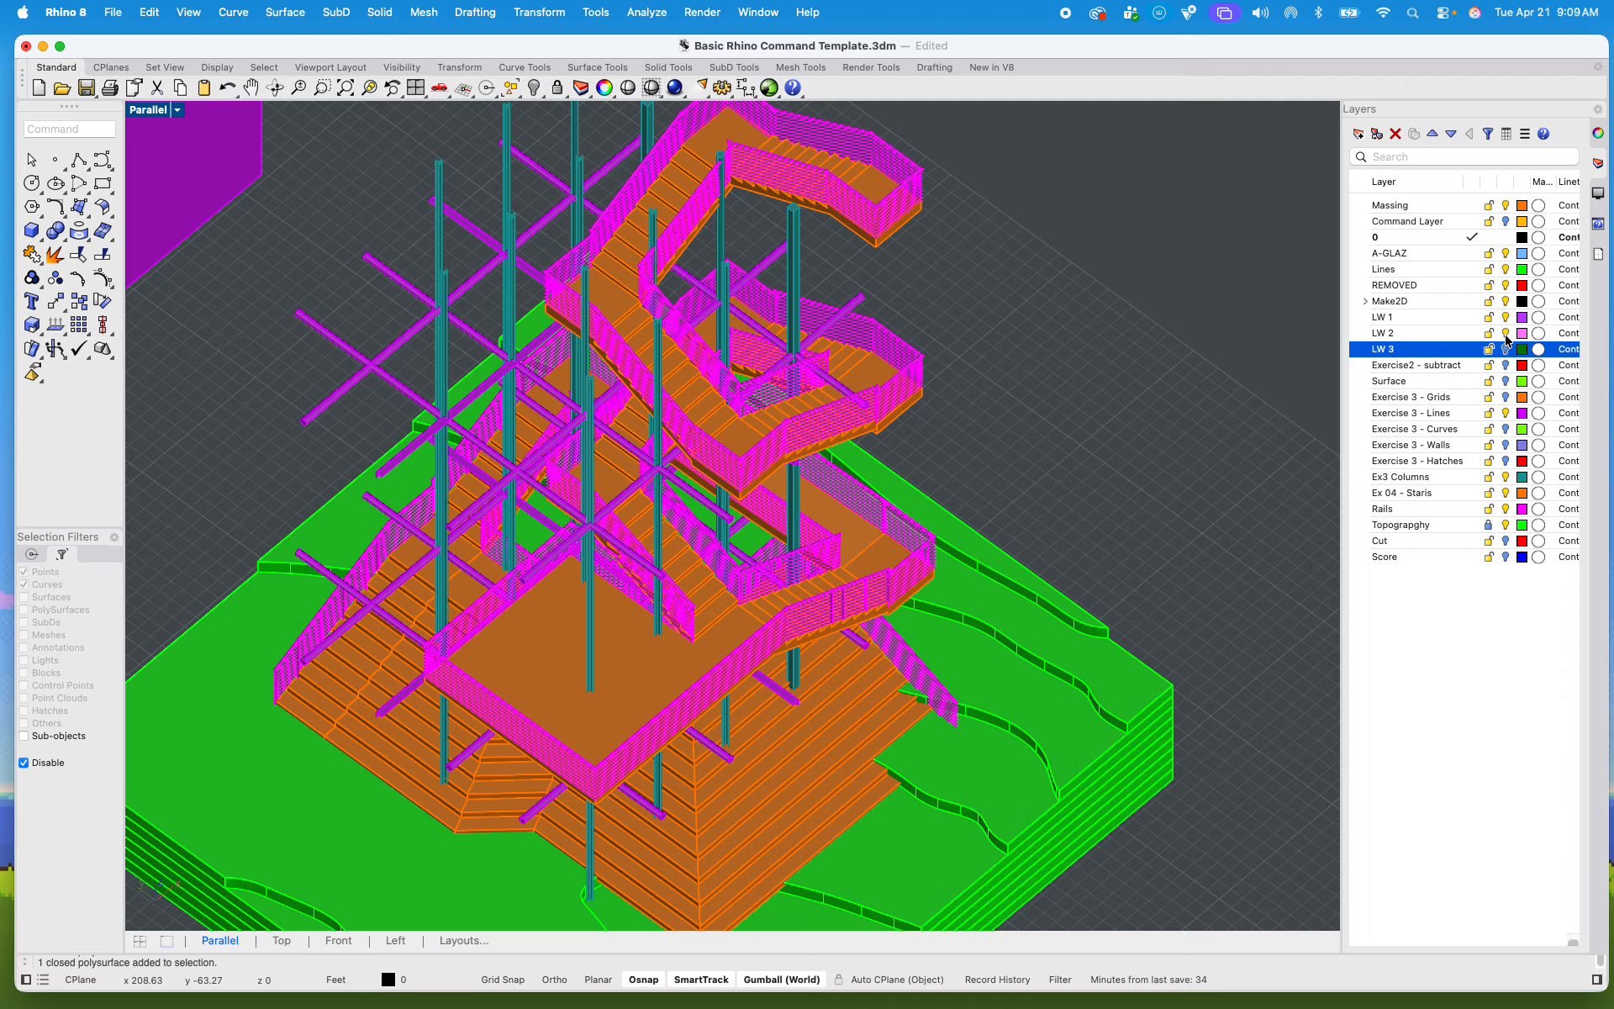
pyautogui.click(1505, 333)
pyautogui.click(1506, 317)
# Step: Hide the Make2D, REMOVED, Lines, A-GLAZ and Massing layers
pyautogui.click(1506, 301)
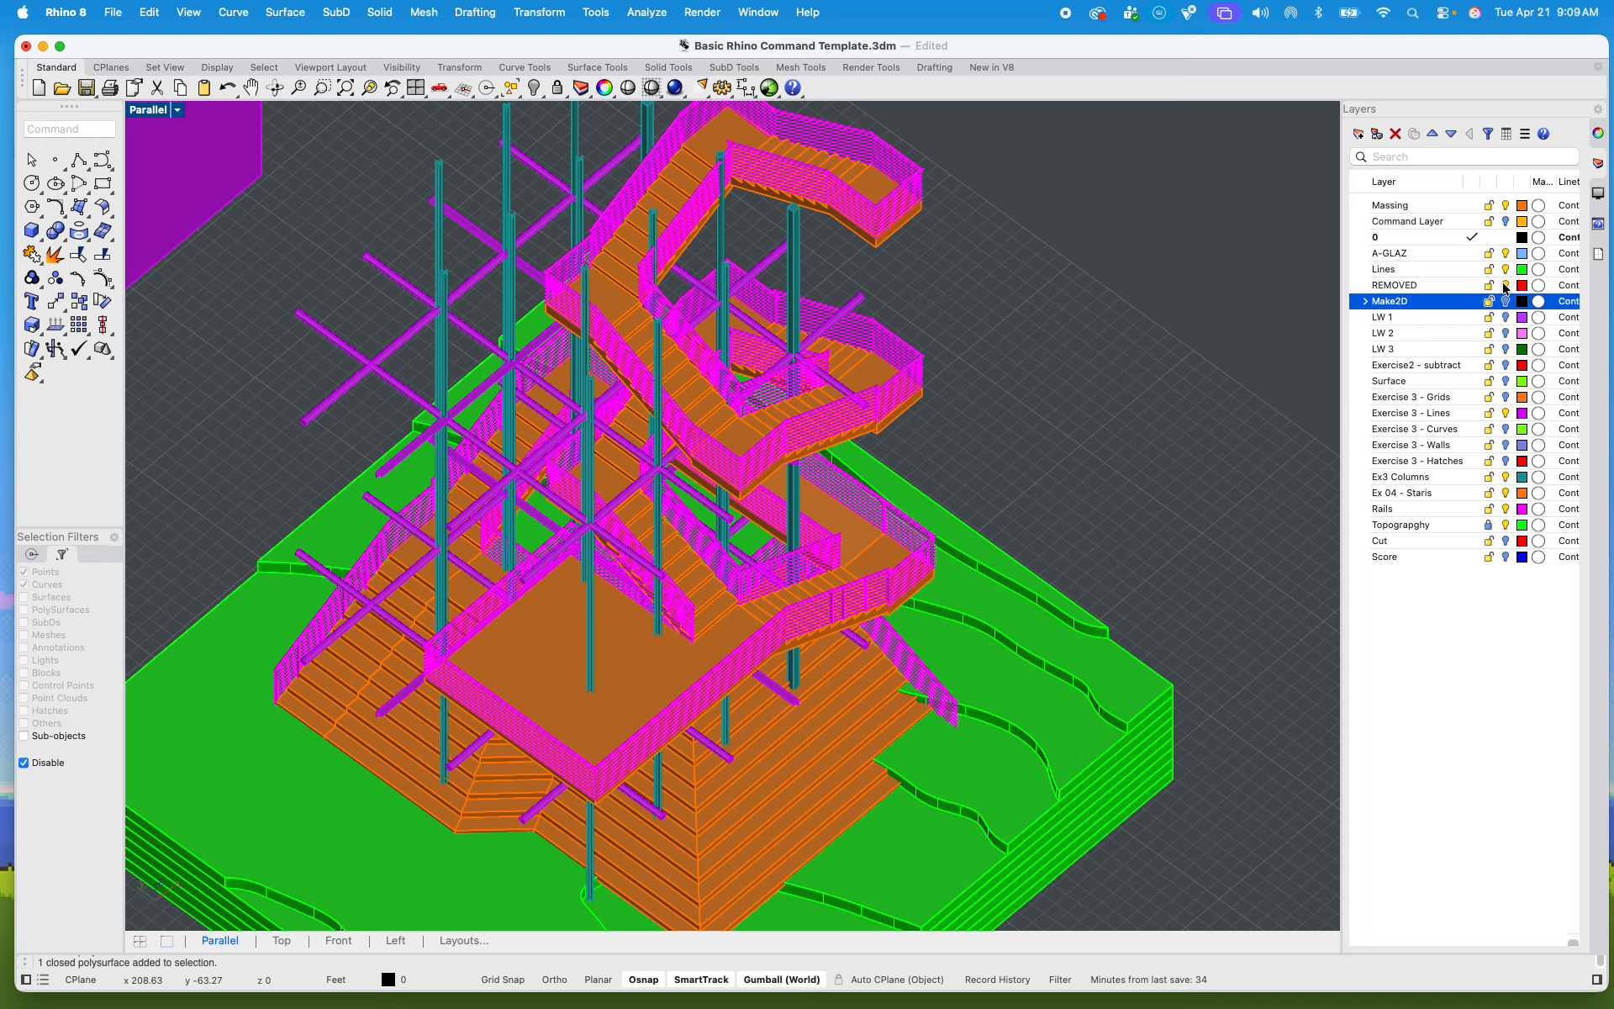
pyautogui.click(1506, 285)
pyautogui.click(1505, 269)
pyautogui.click(1506, 253)
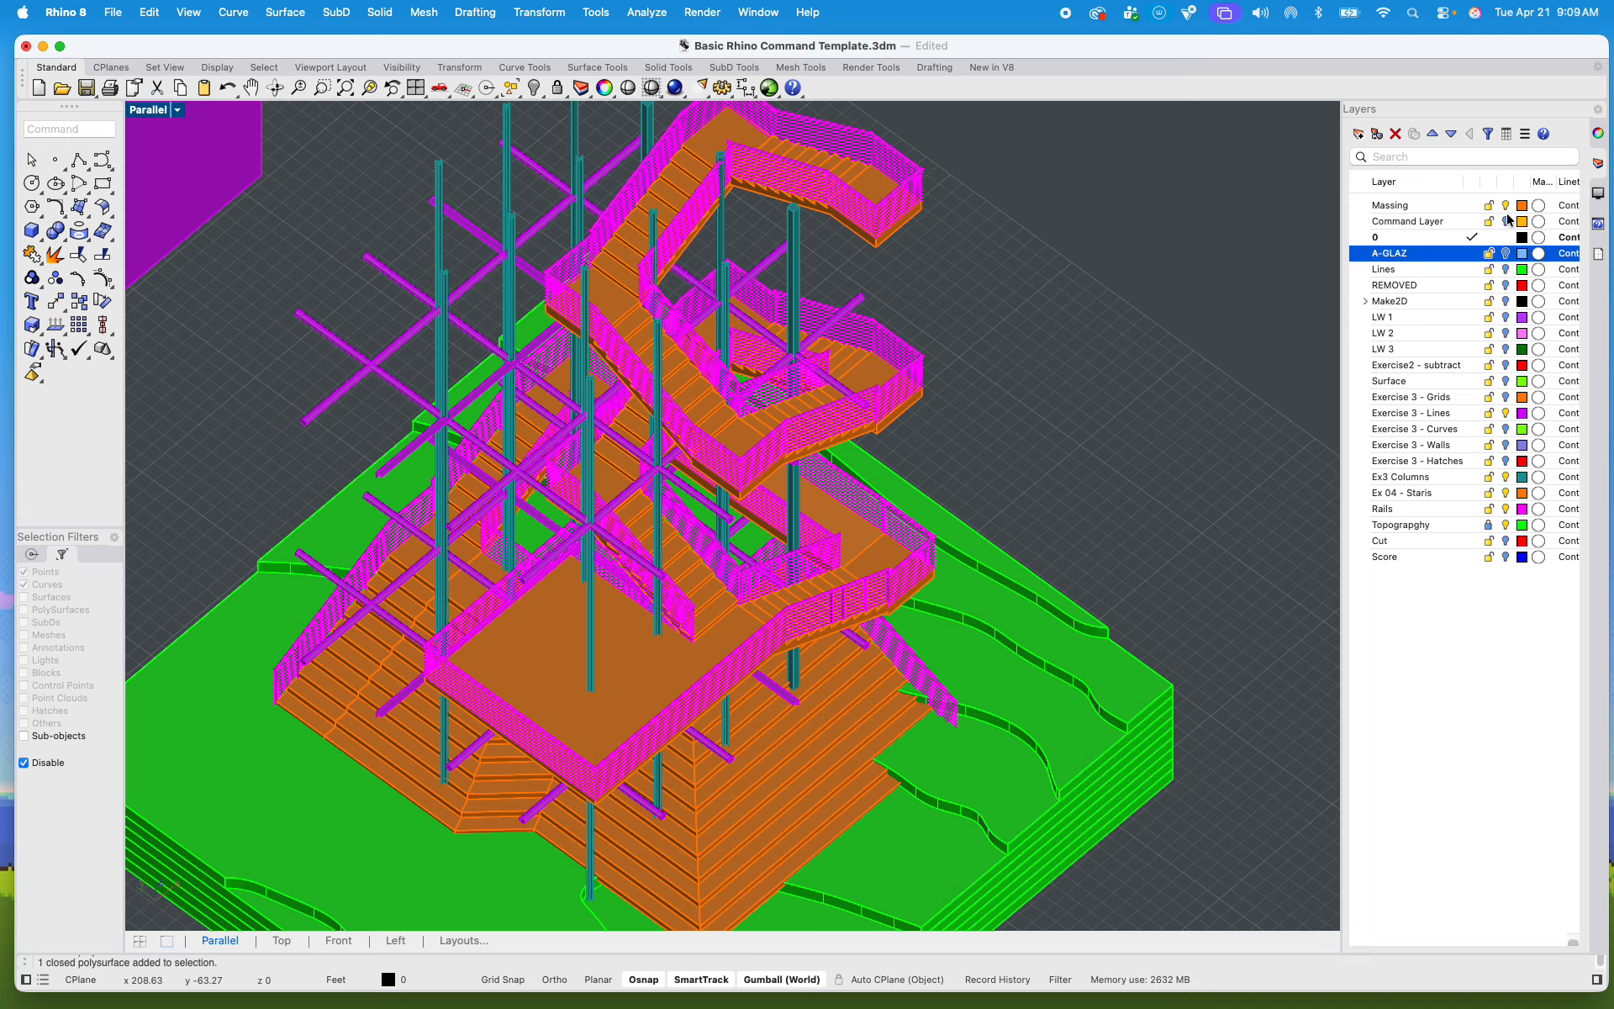
pyautogui.click(1506, 206)
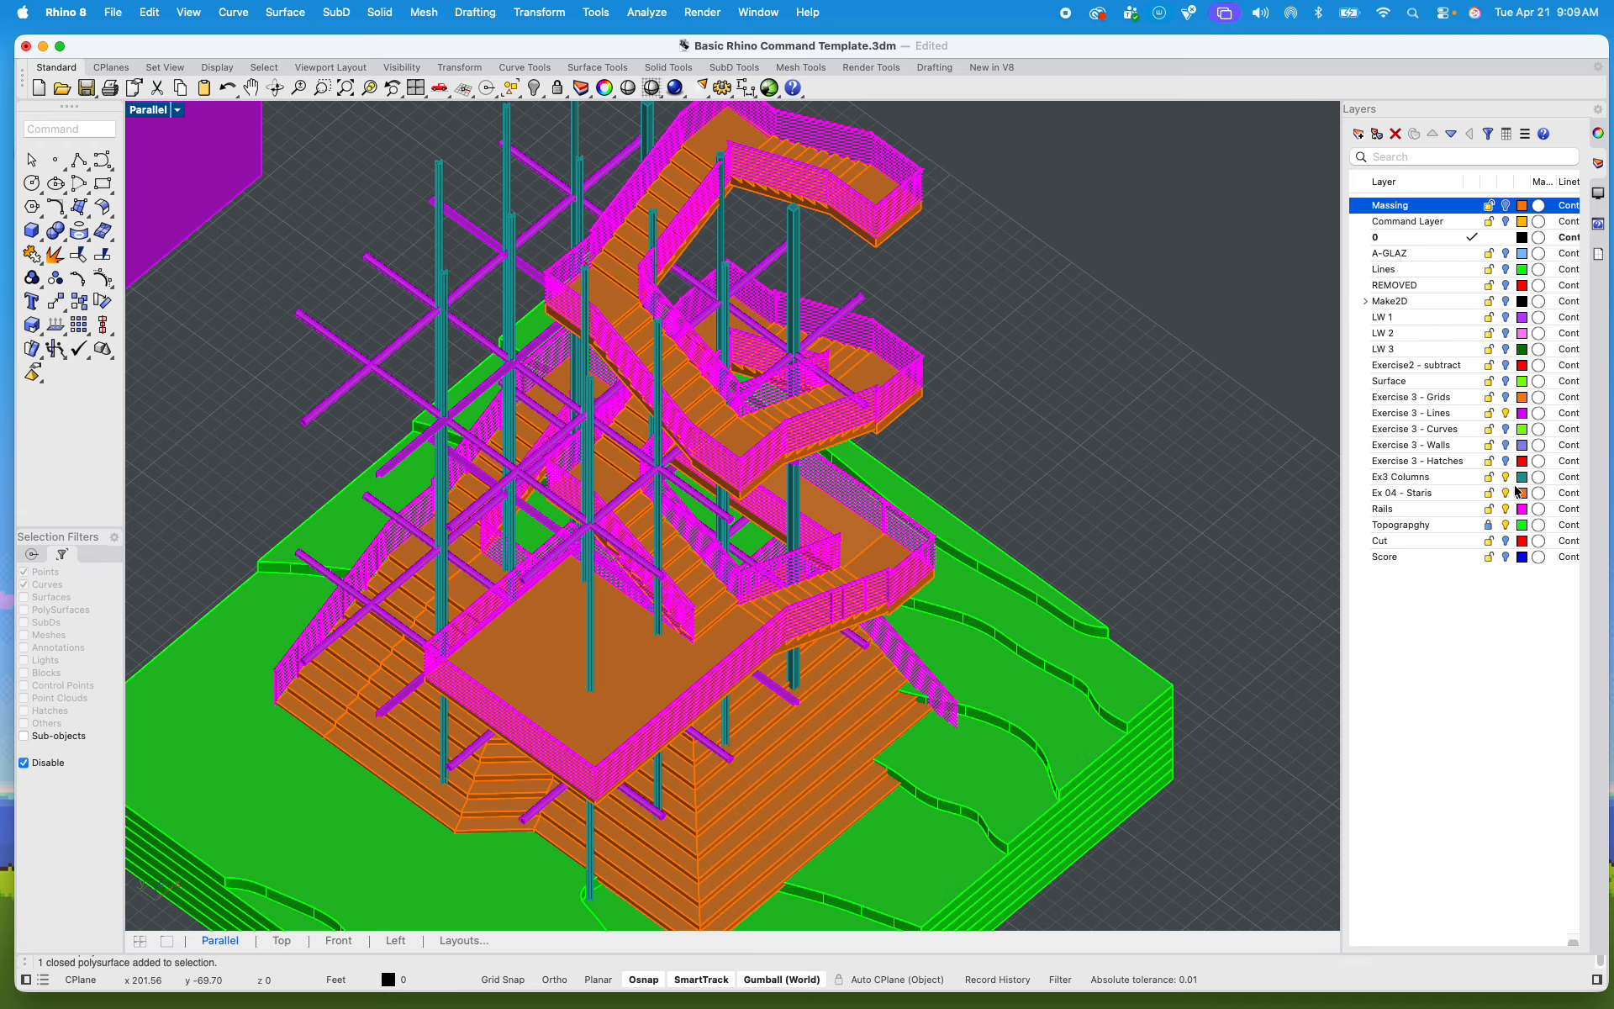
# Step: Toggle the Ex3 Columns layer to check its contents, leaving it on, and hide the Ex 04 - Staris and Rails layers
pyautogui.click(1506, 476)
pyautogui.click(1505, 476)
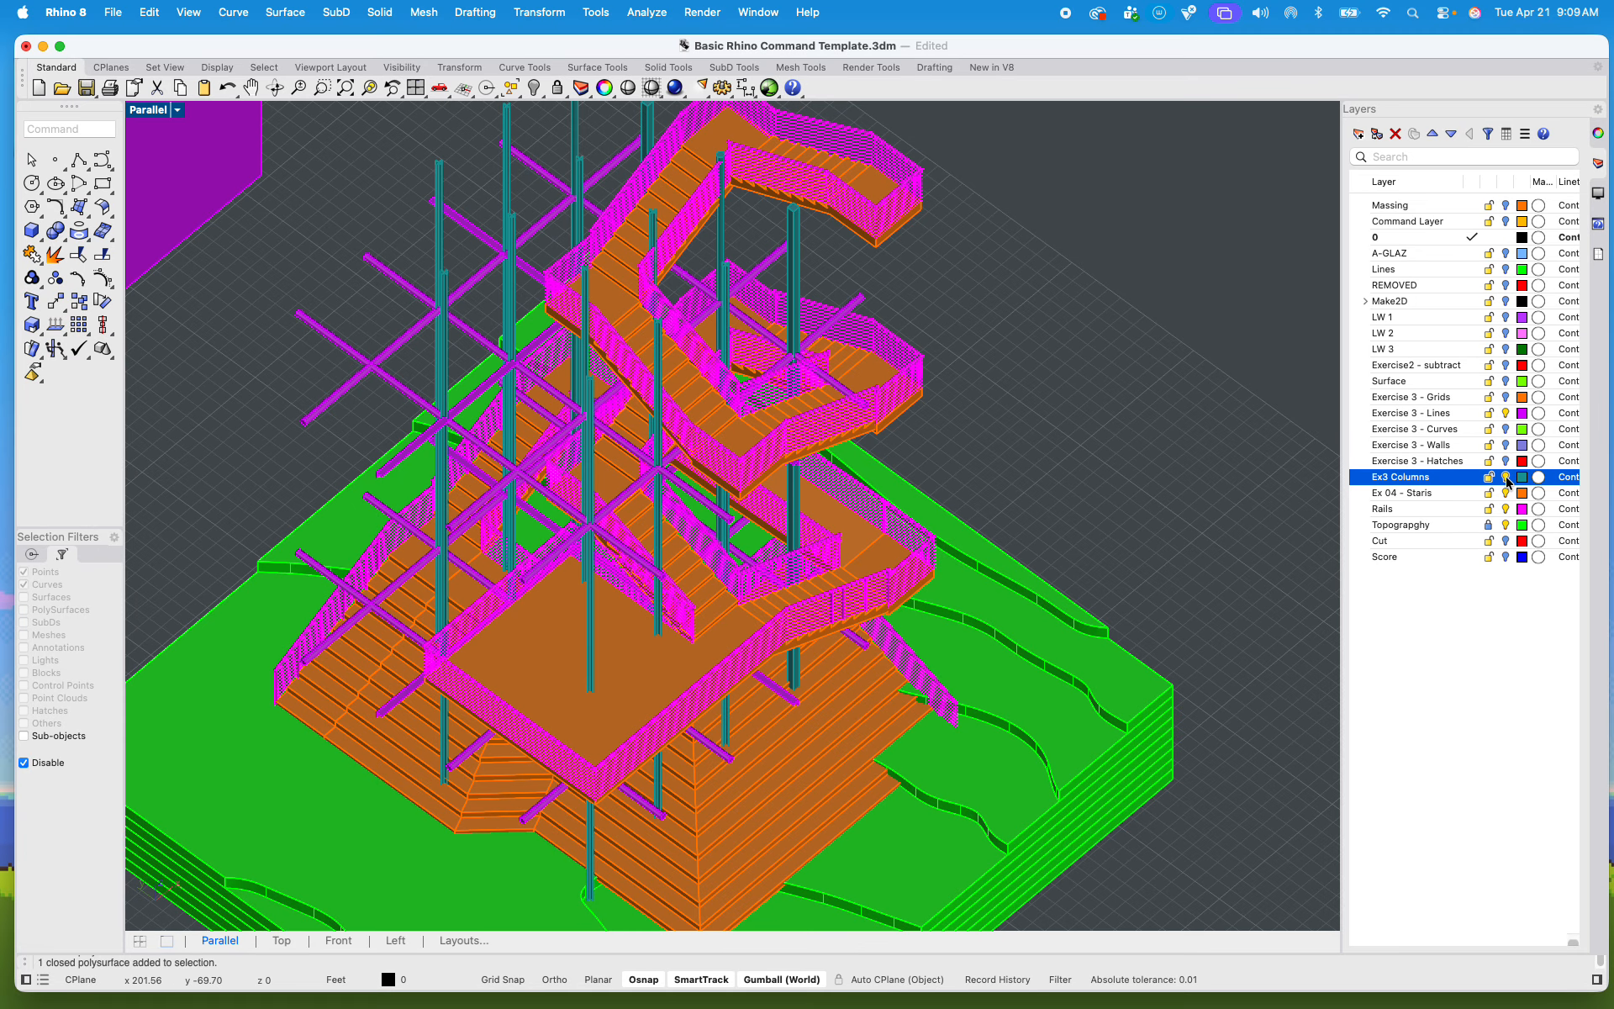
pyautogui.click(1506, 477)
pyautogui.click(1506, 477)
pyautogui.click(1507, 492)
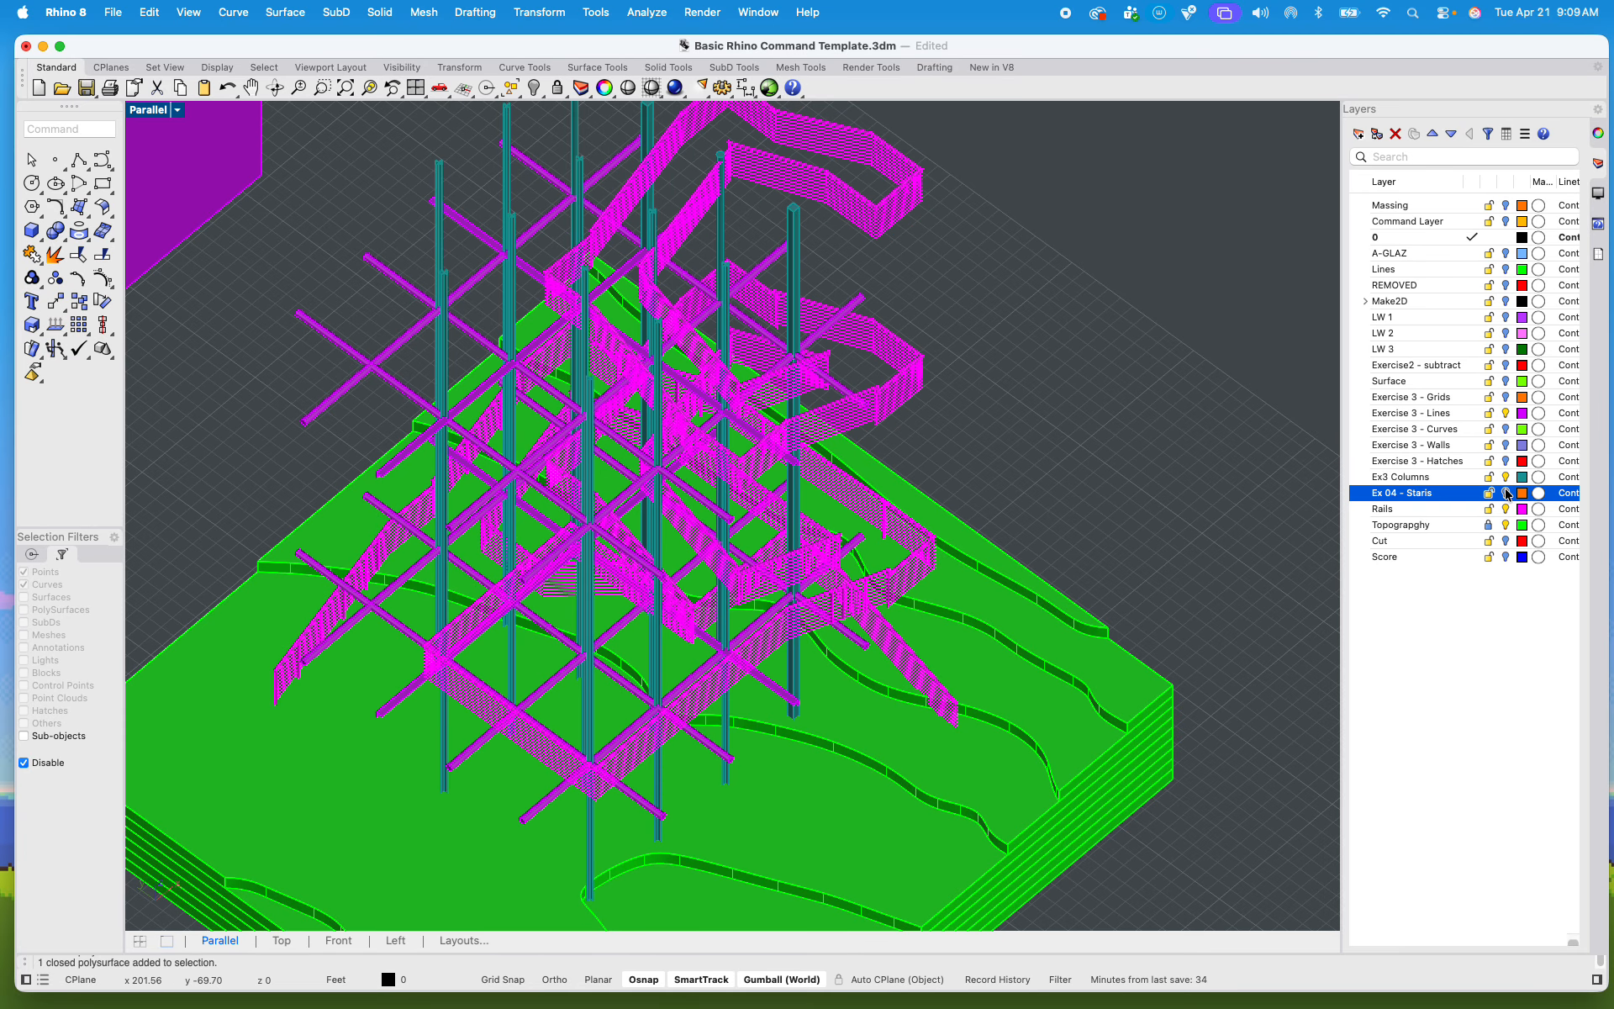
pyautogui.click(1506, 509)
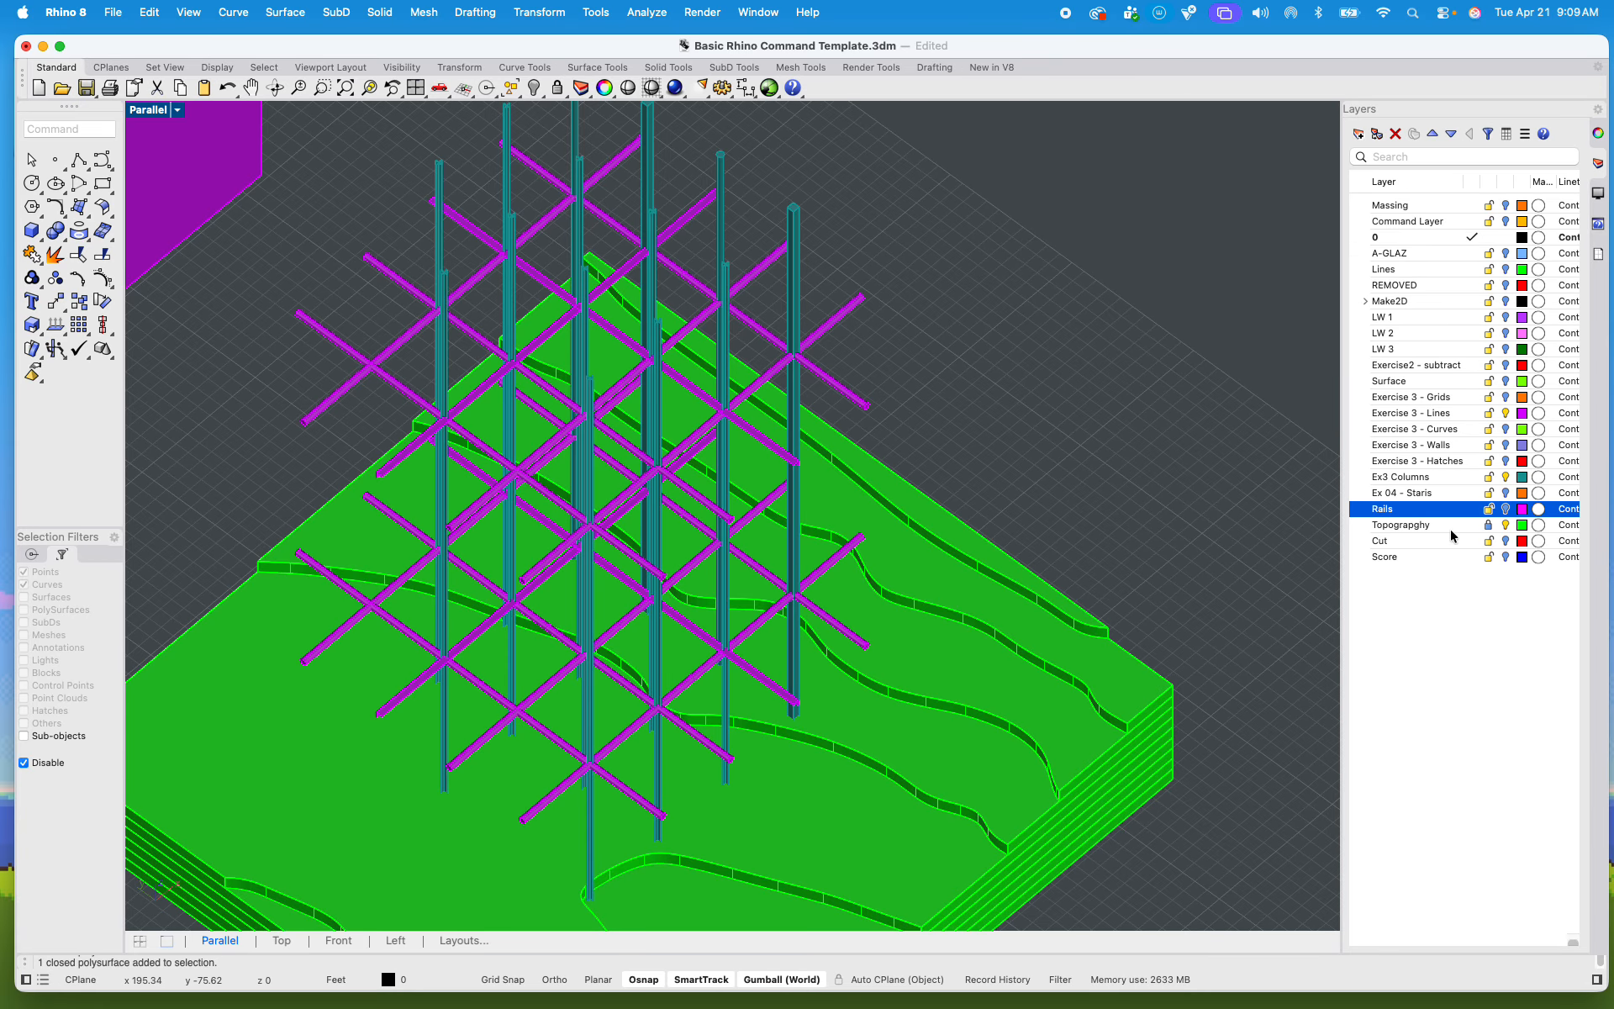
pyautogui.scroll(-4, 666, 578)
pyautogui.keyDown('shift'); pyautogui.moveTo(563, 468); pyautogui.dragTo(604, 497, button='right'); pyautogui.keyUp('shift')
pyautogui.moveTo(448, 277); pyautogui.dragTo(879, 797)
pyautogui.scroll(8, 603, 727)
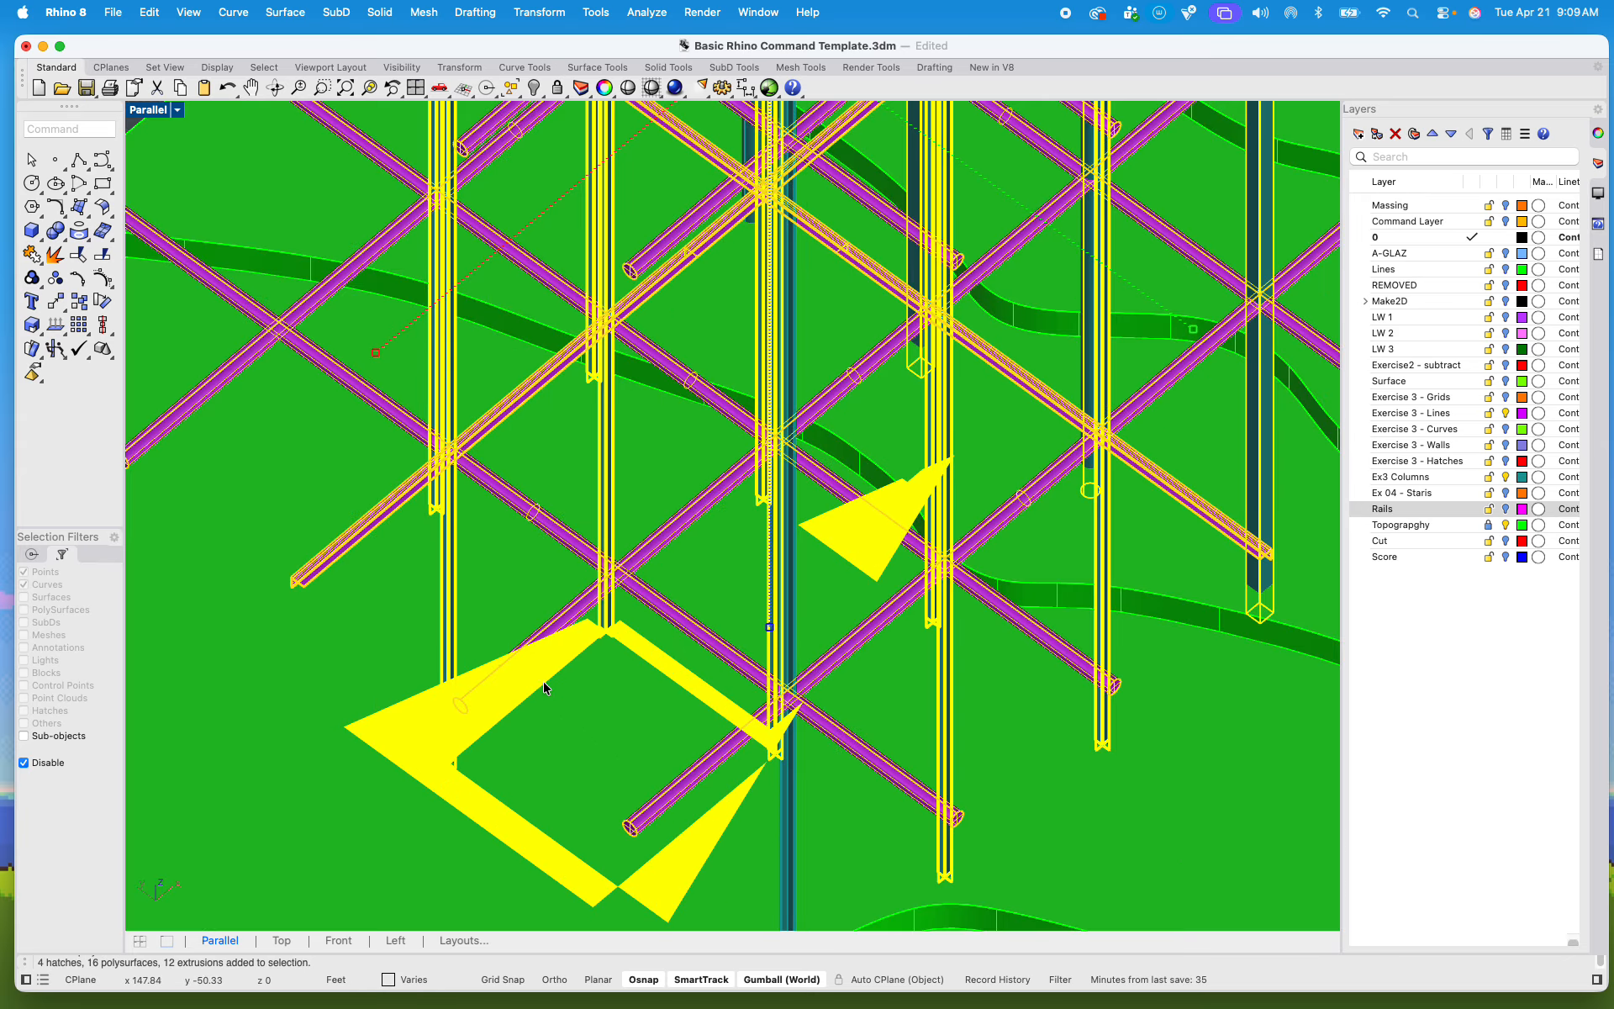
pyautogui.click(552, 715)
pyautogui.scroll(-7, 522, 689)
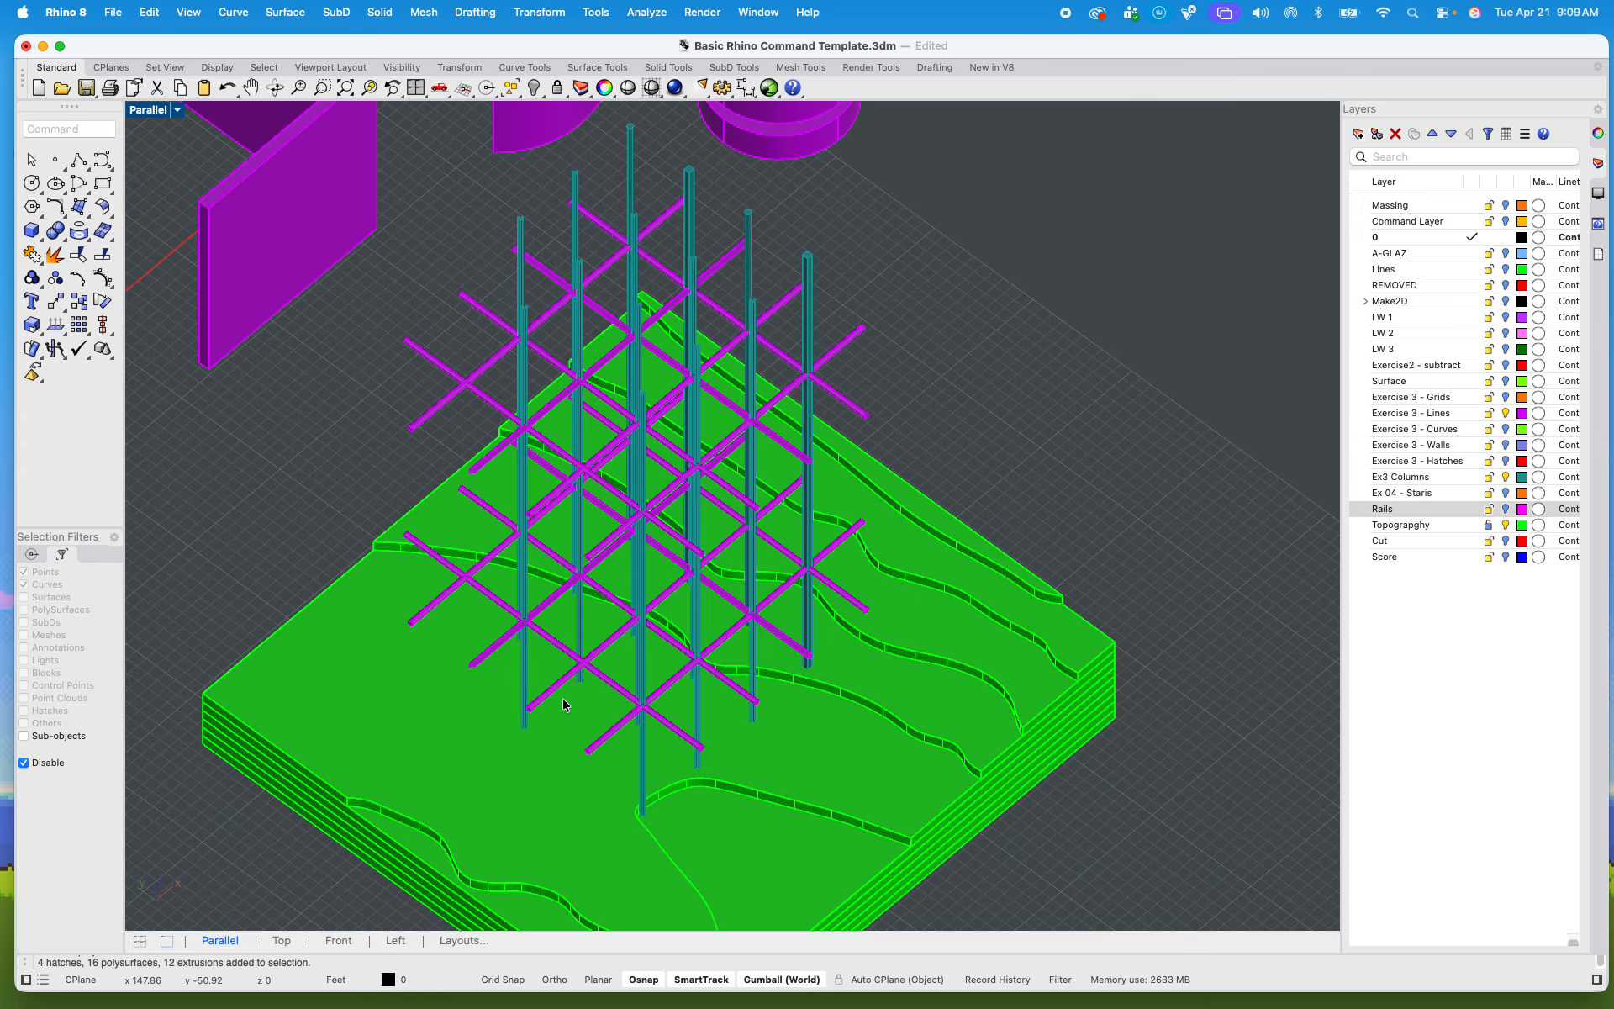
pyautogui.moveTo(562, 697); pyautogui.dragTo(469, 420, button='right')
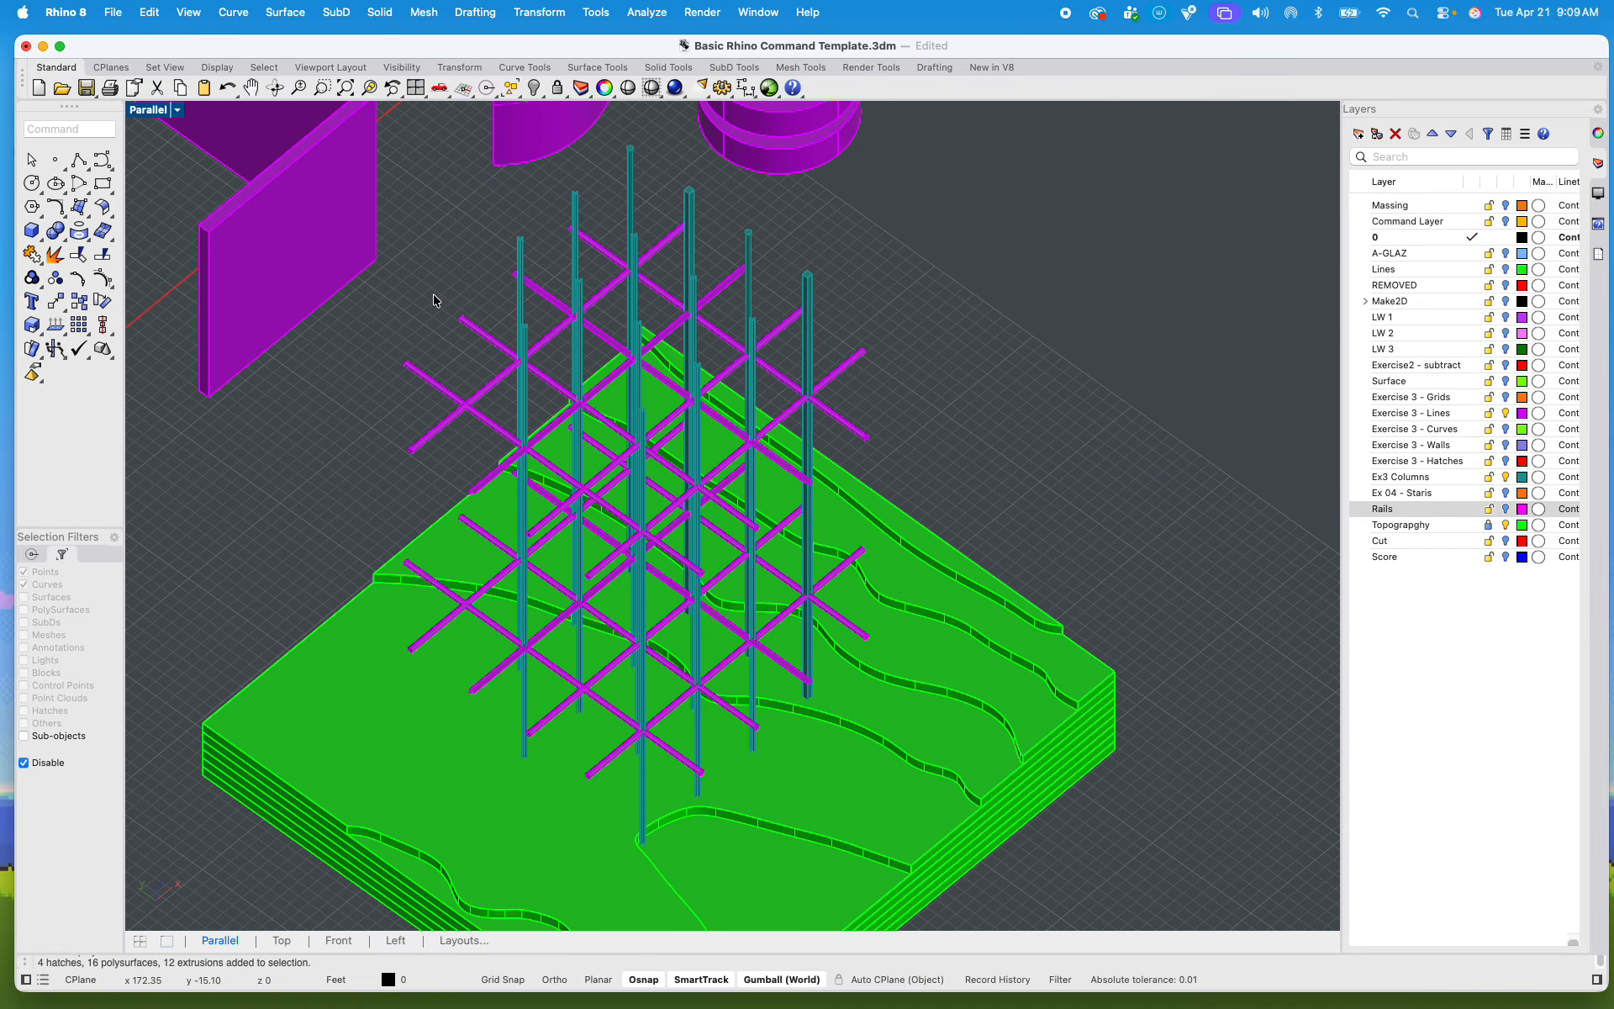
# Step: Select the crossing beam grids along with the columns, and hide the Ex3 Columns layer to leave only the grids selected
pyautogui.moveTo(389, 197)
pyautogui.mouseDown()
pyautogui.moveTo(944, 757)
pyautogui.moveTo(959, 808)
pyautogui.mouseUp()
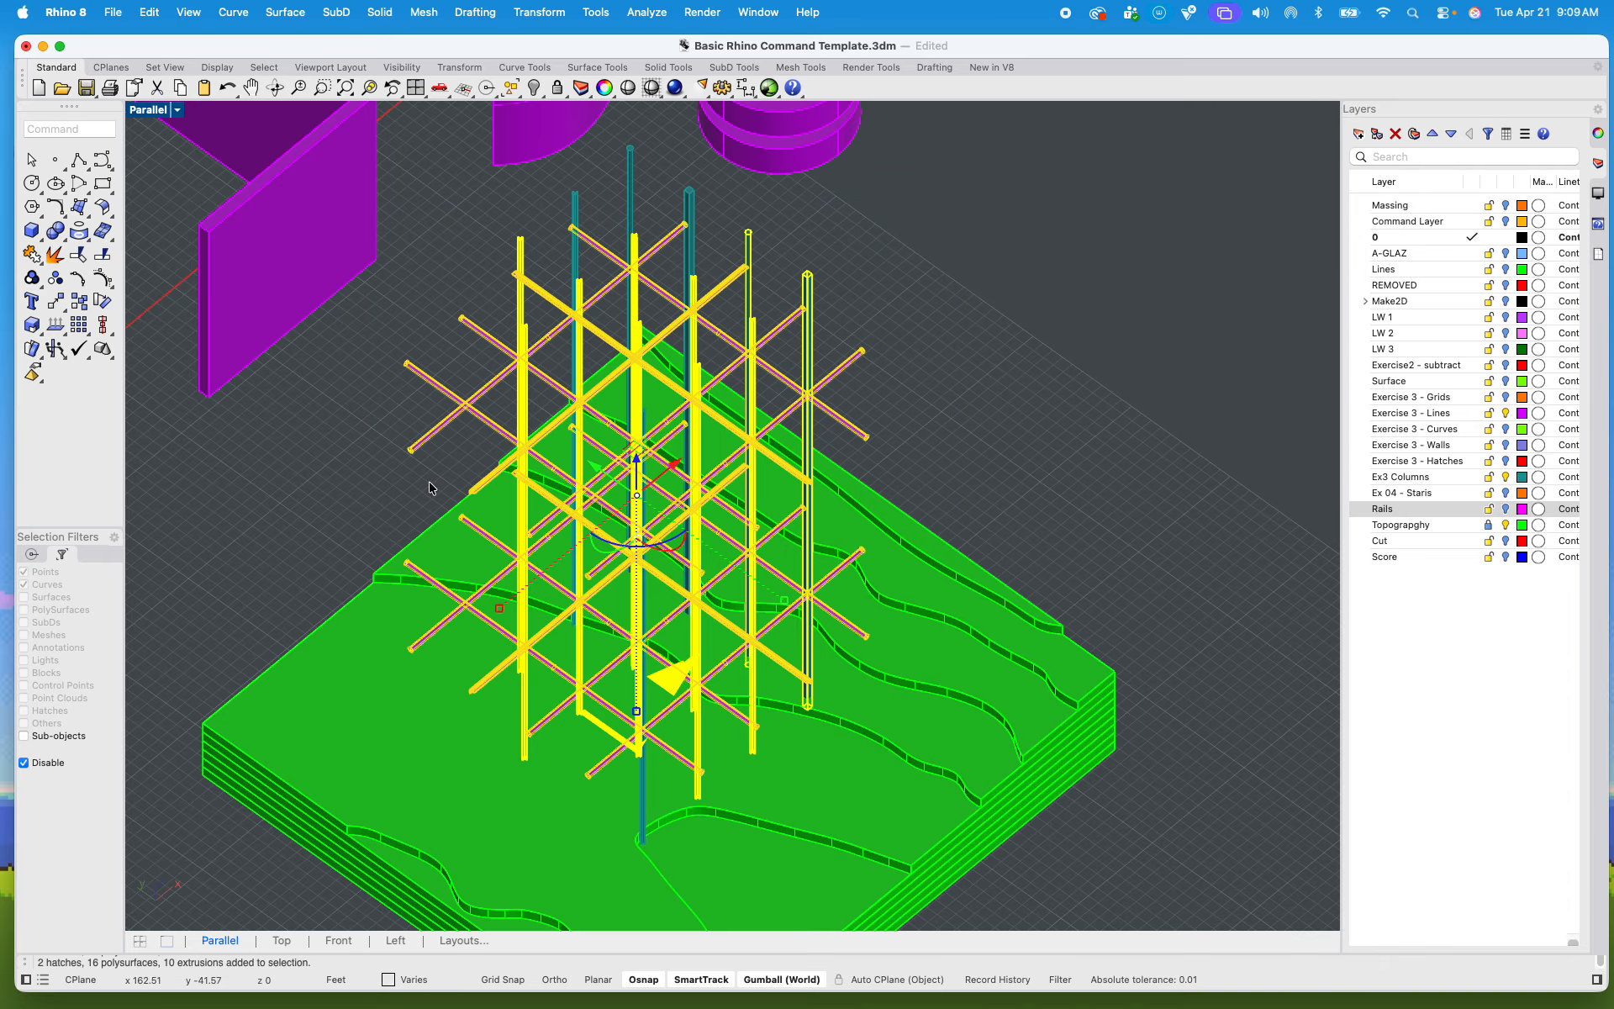
pyautogui.click(24, 763)
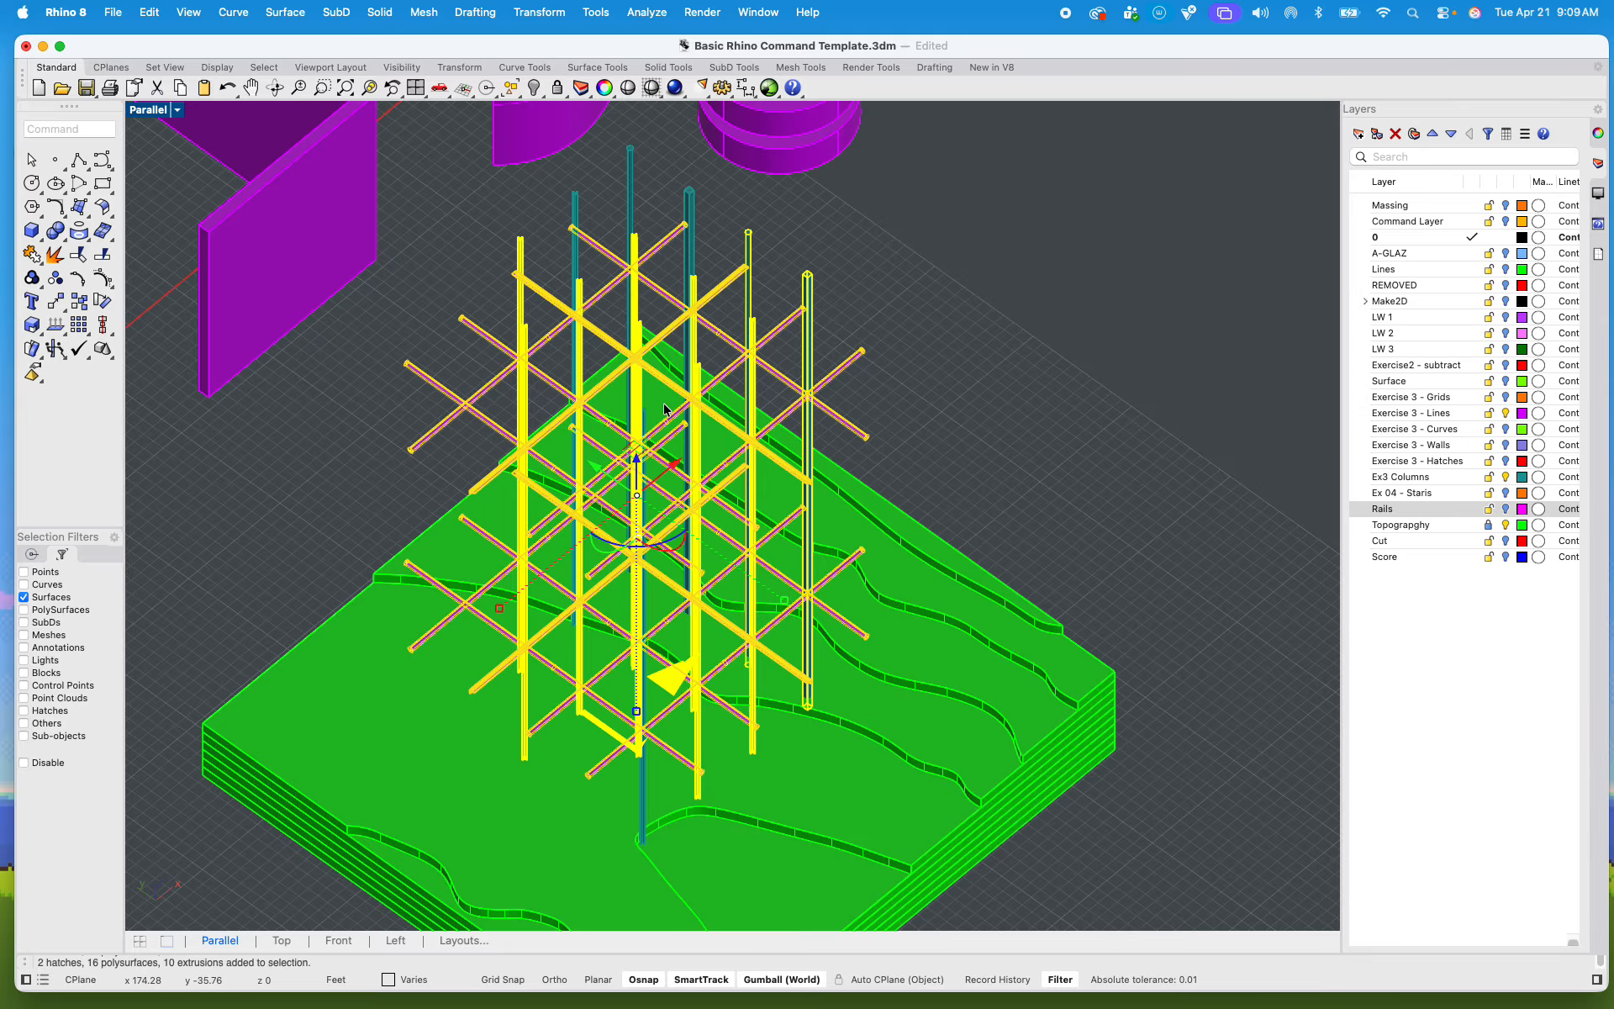
pyautogui.scroll(5, 675, 225)
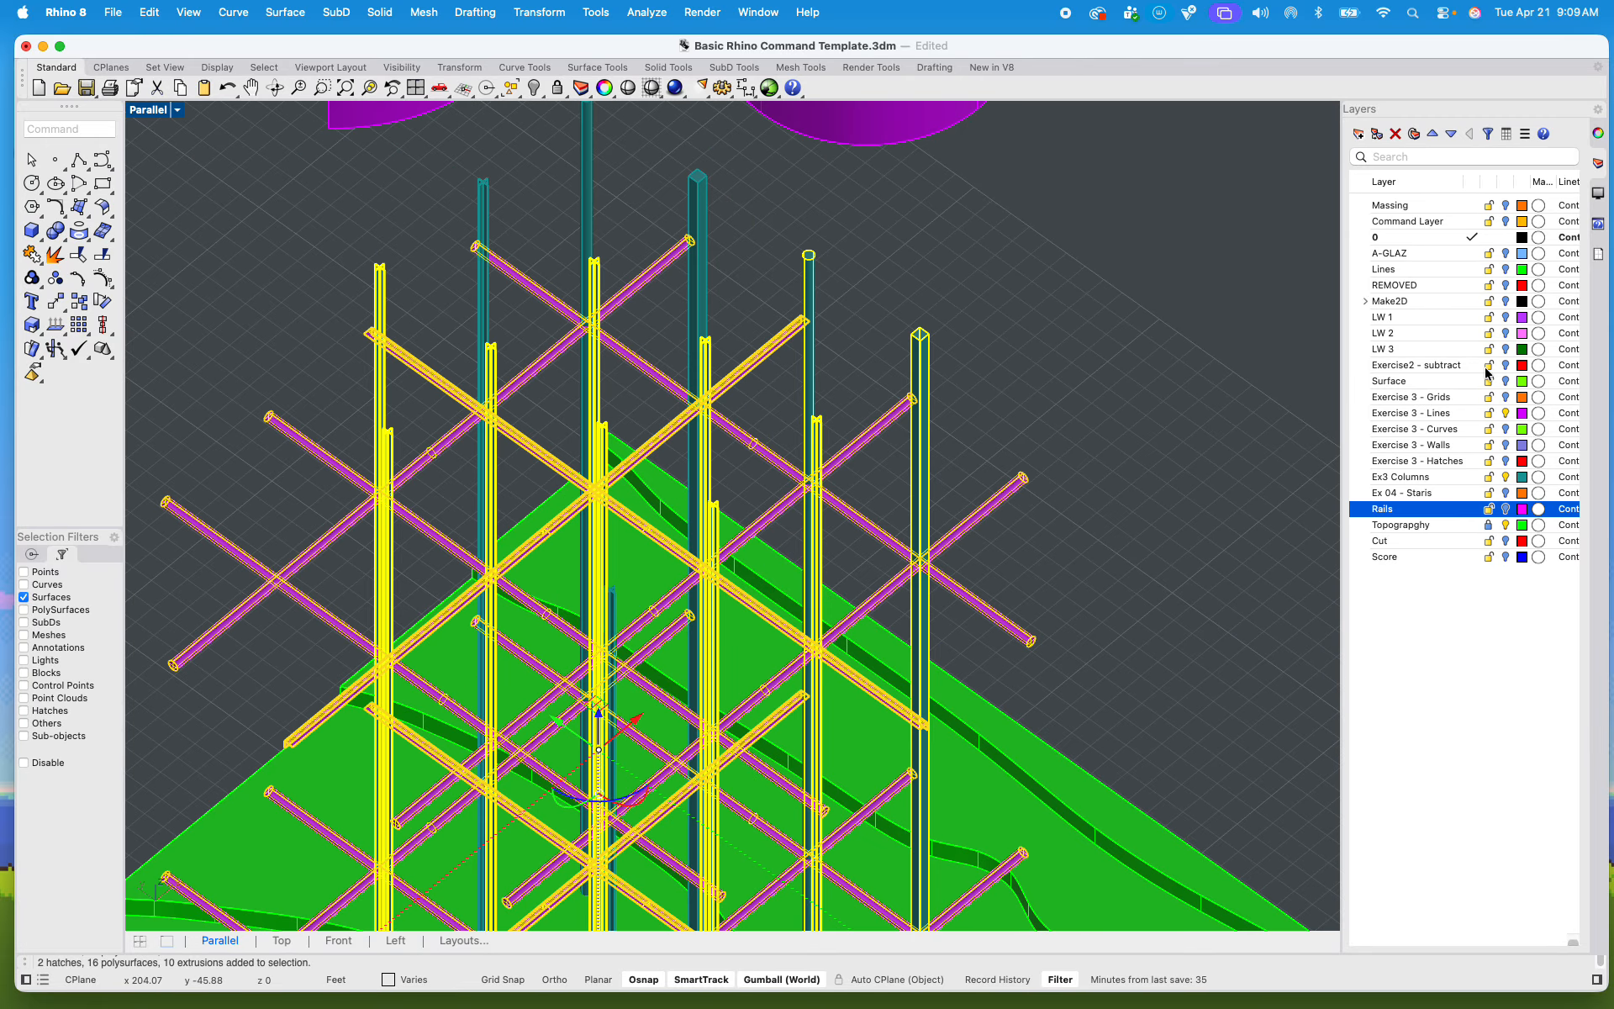
pyautogui.click(1505, 477)
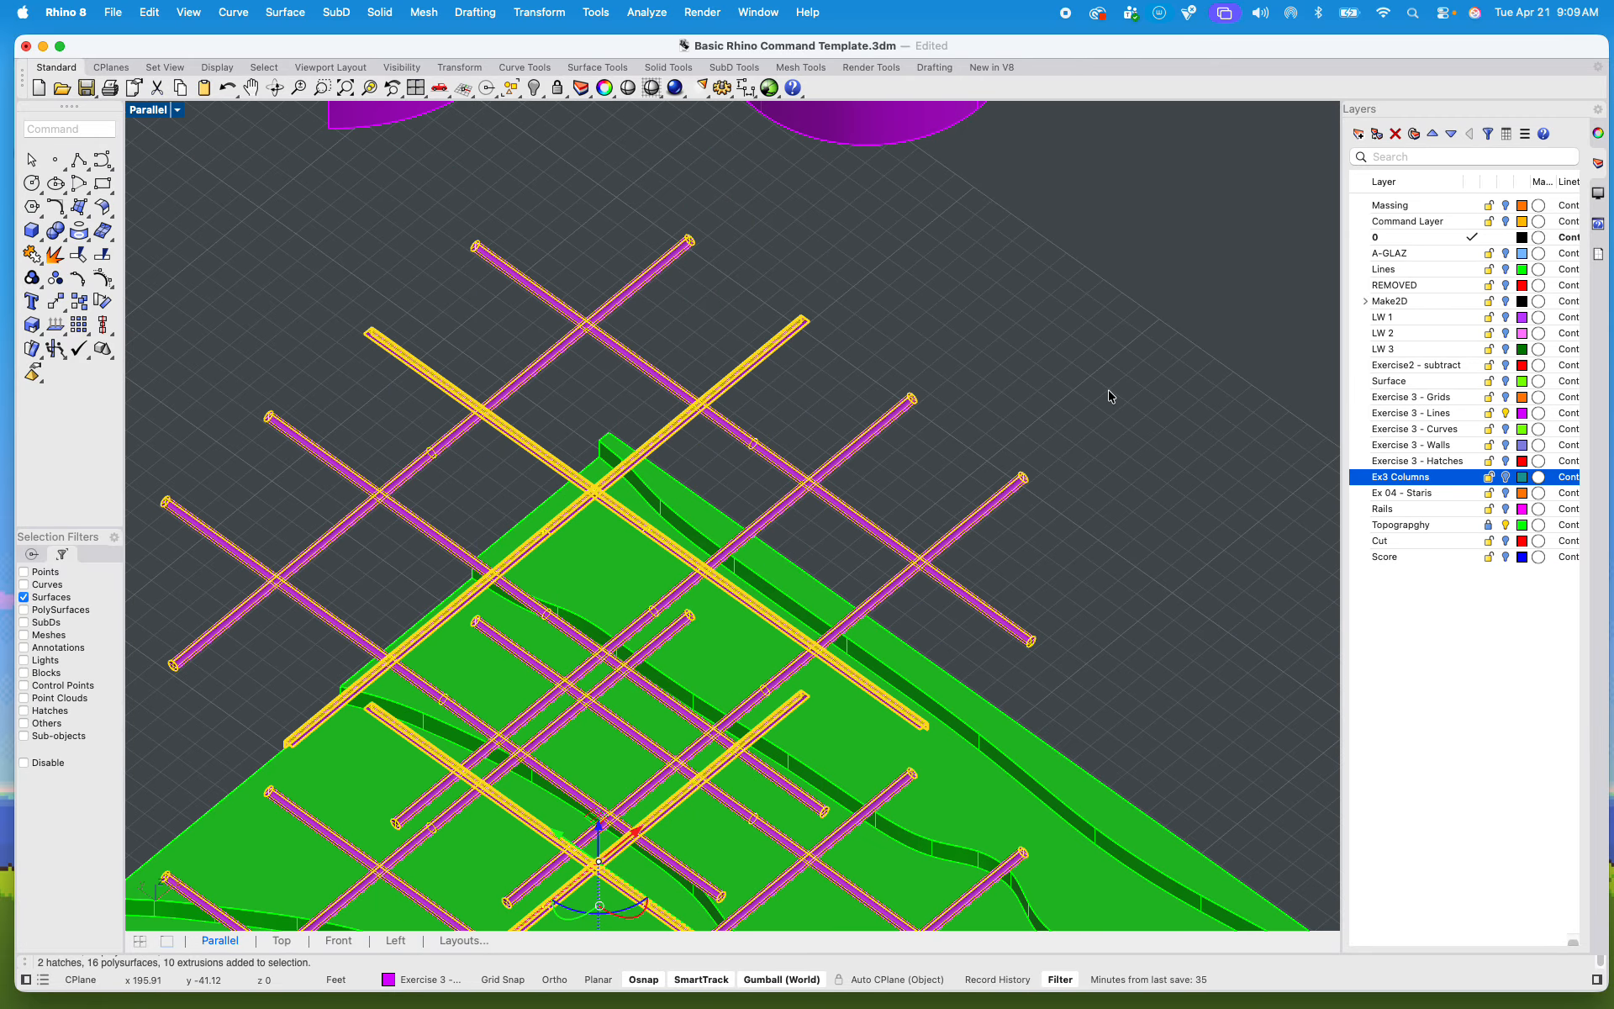
# Step: Move the selected beam grids sideways off the topography so they float beside the cylindrical ring stack
pyautogui.scroll(-10, 1110, 393)
pyautogui.scroll(3, 844, 528)
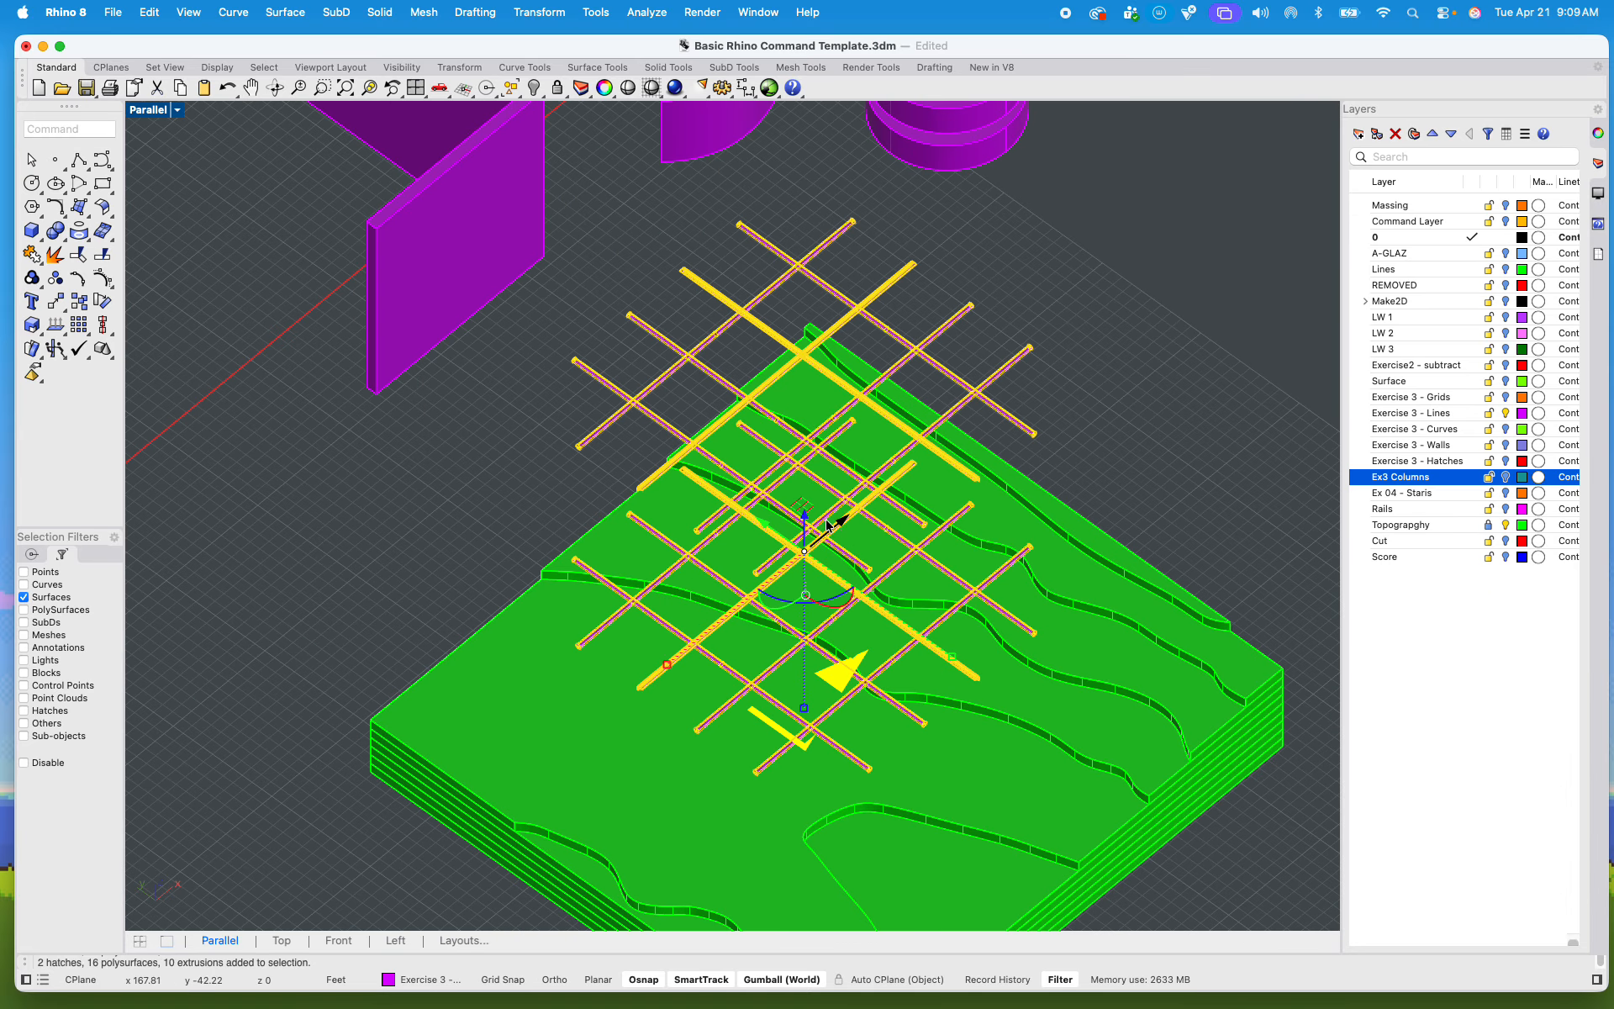
pyautogui.moveTo(844, 524); pyautogui.dragTo(1210, 382)
pyautogui.scroll(-8, 1004, 450)
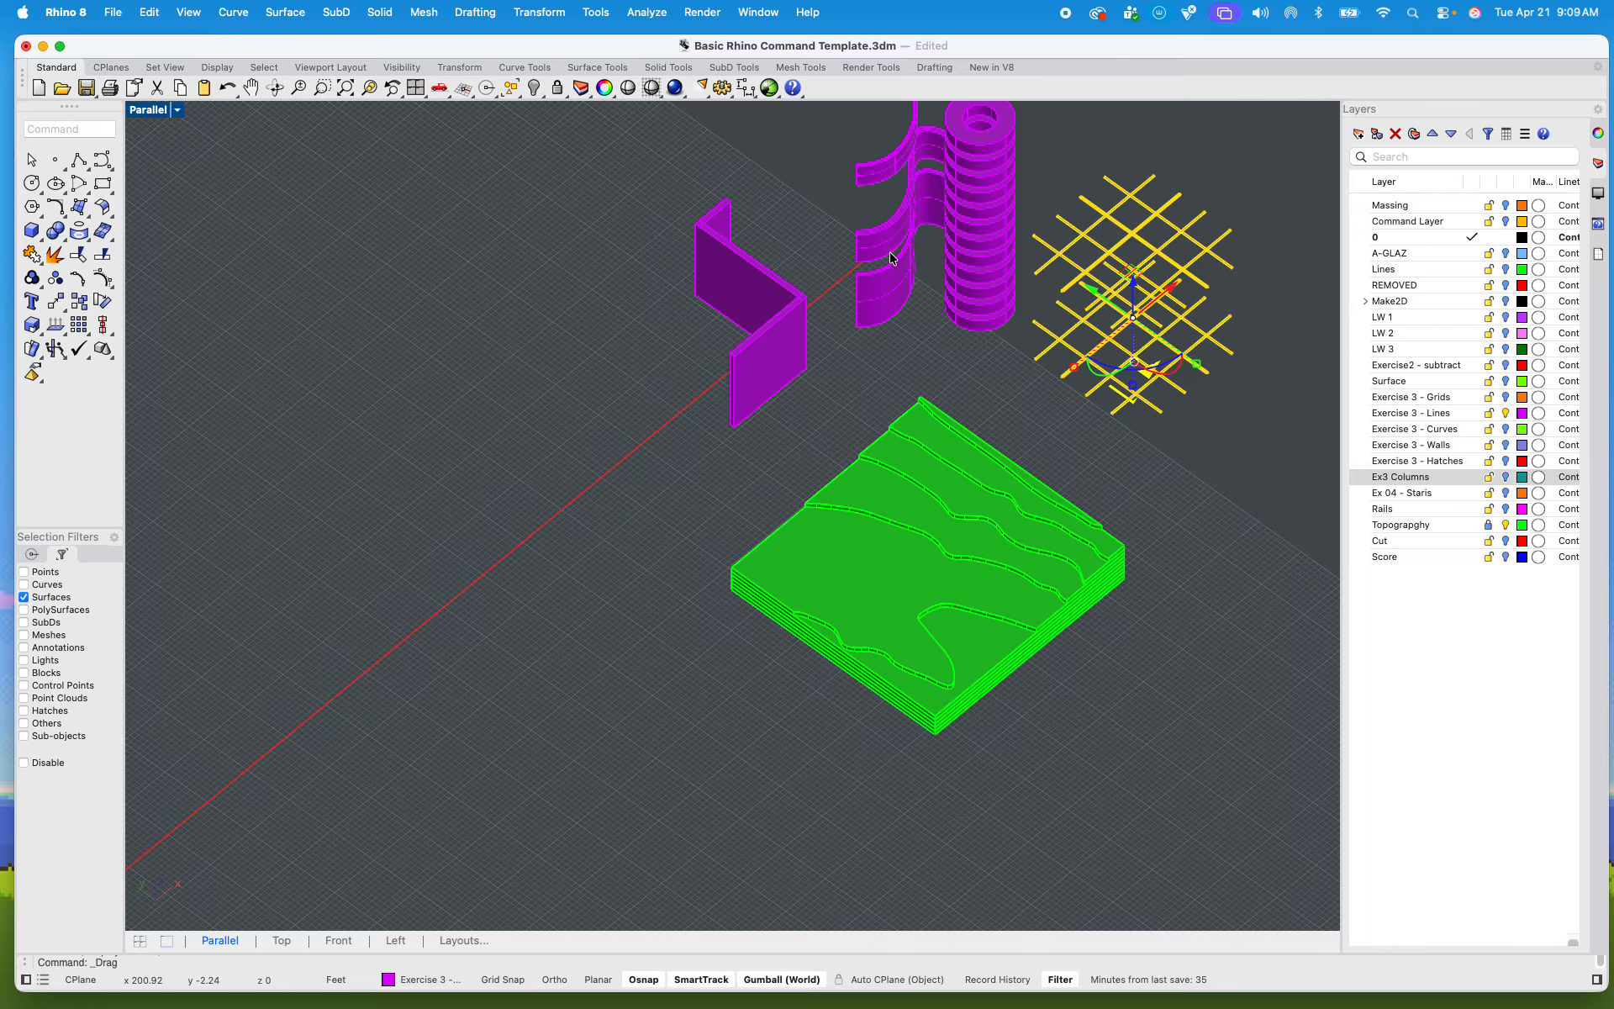
# Step: Disable the selection filters and raise the curved walls and the cylindrical ring stack together, higher above the topography
pyautogui.moveTo(1003, 283); pyautogui.dragTo(928, 479, button='right')
pyautogui.moveTo(911, 560); pyautogui.dragTo(792, 247)
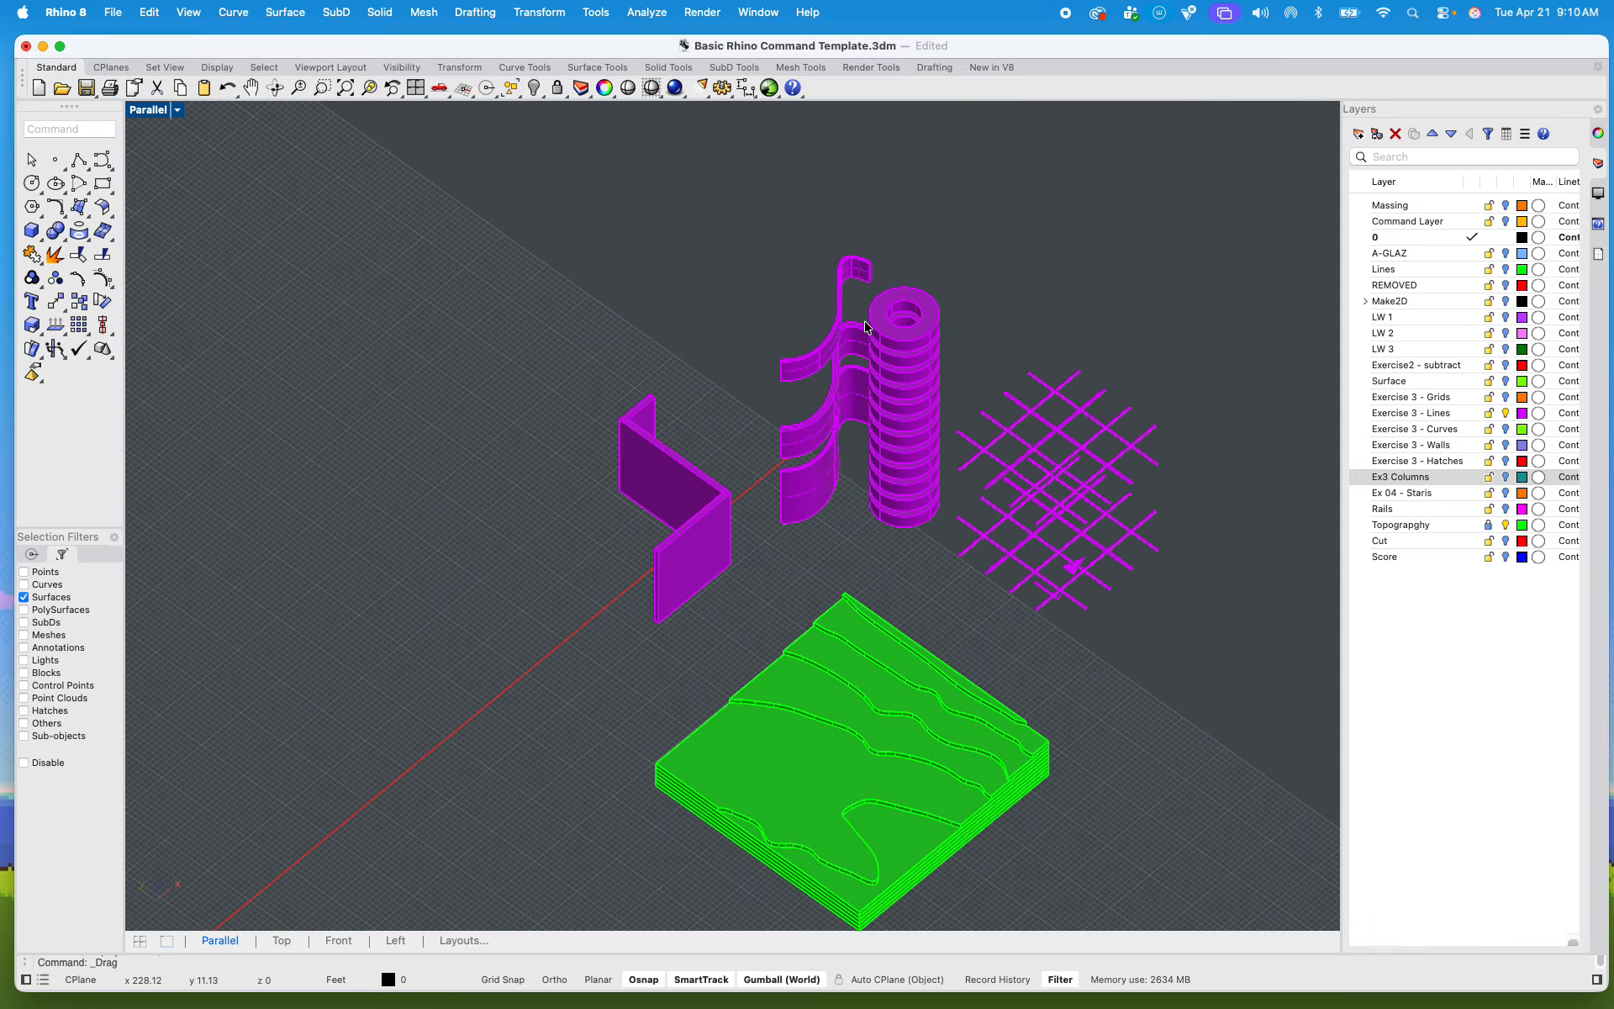
pyautogui.click(24, 764)
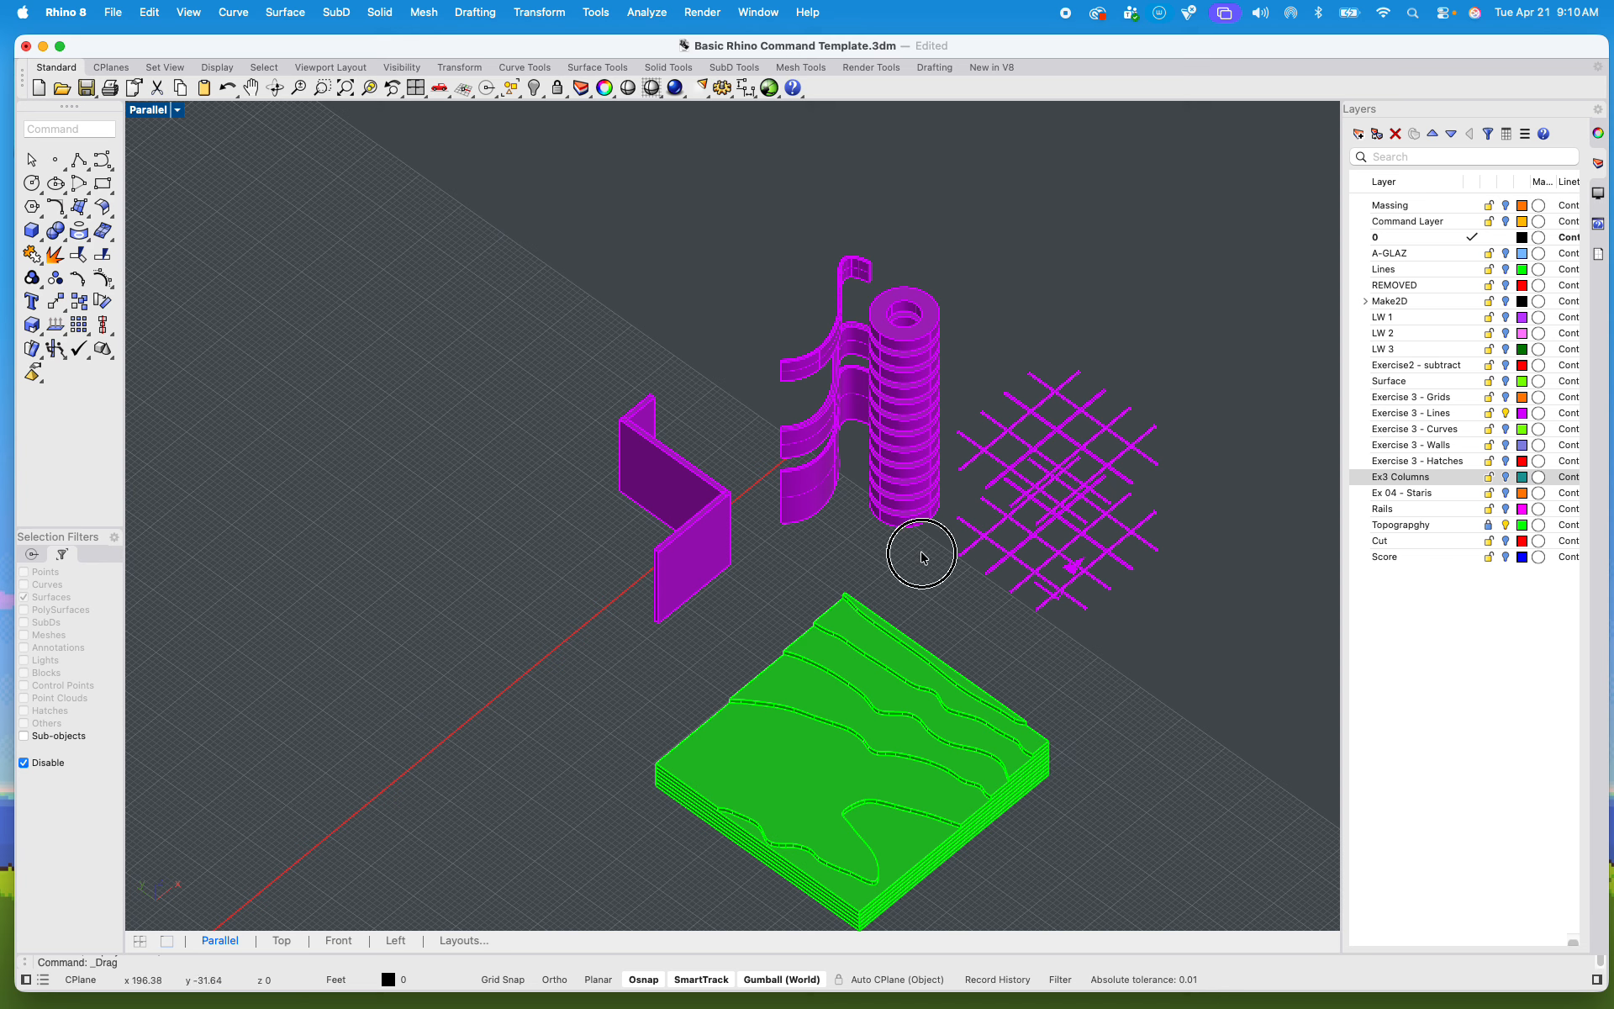
pyautogui.moveTo(919, 552); pyautogui.dragTo(751, 244)
pyautogui.moveTo(858, 402); pyautogui.dragTo(847, 314)
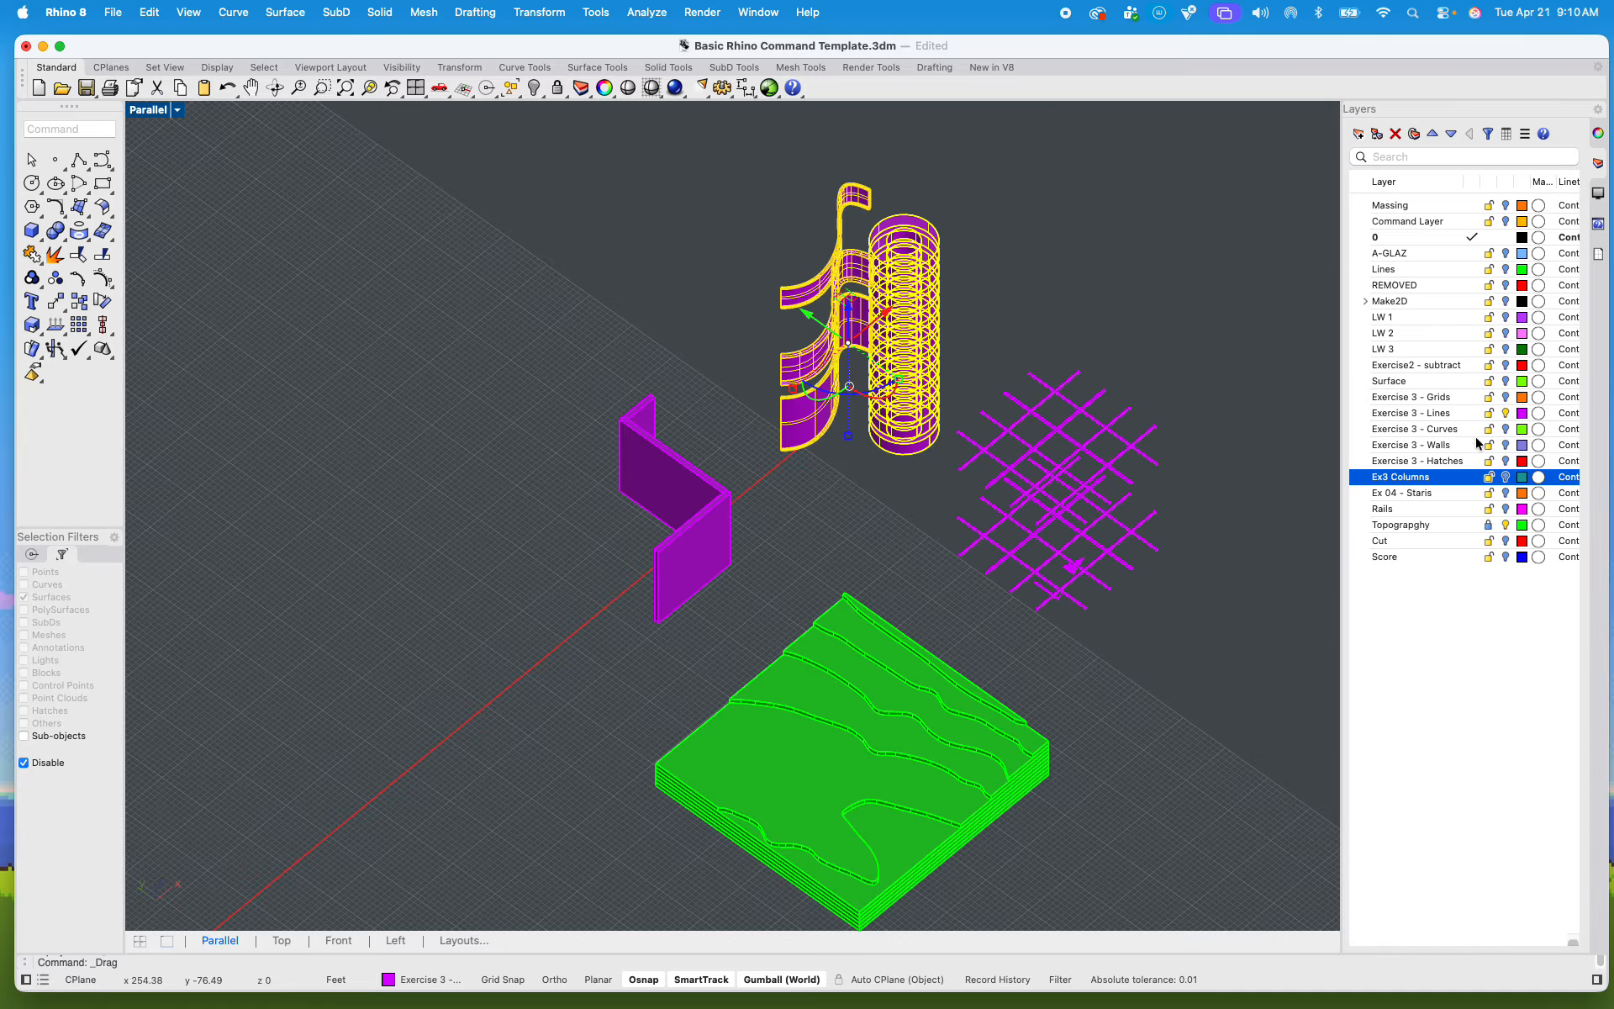
# Step: Show the Rails, Ex 04 - Staris and Ex3 Columns layers again and view the whole exploded tower
pyautogui.click(1507, 510)
pyautogui.click(1507, 494)
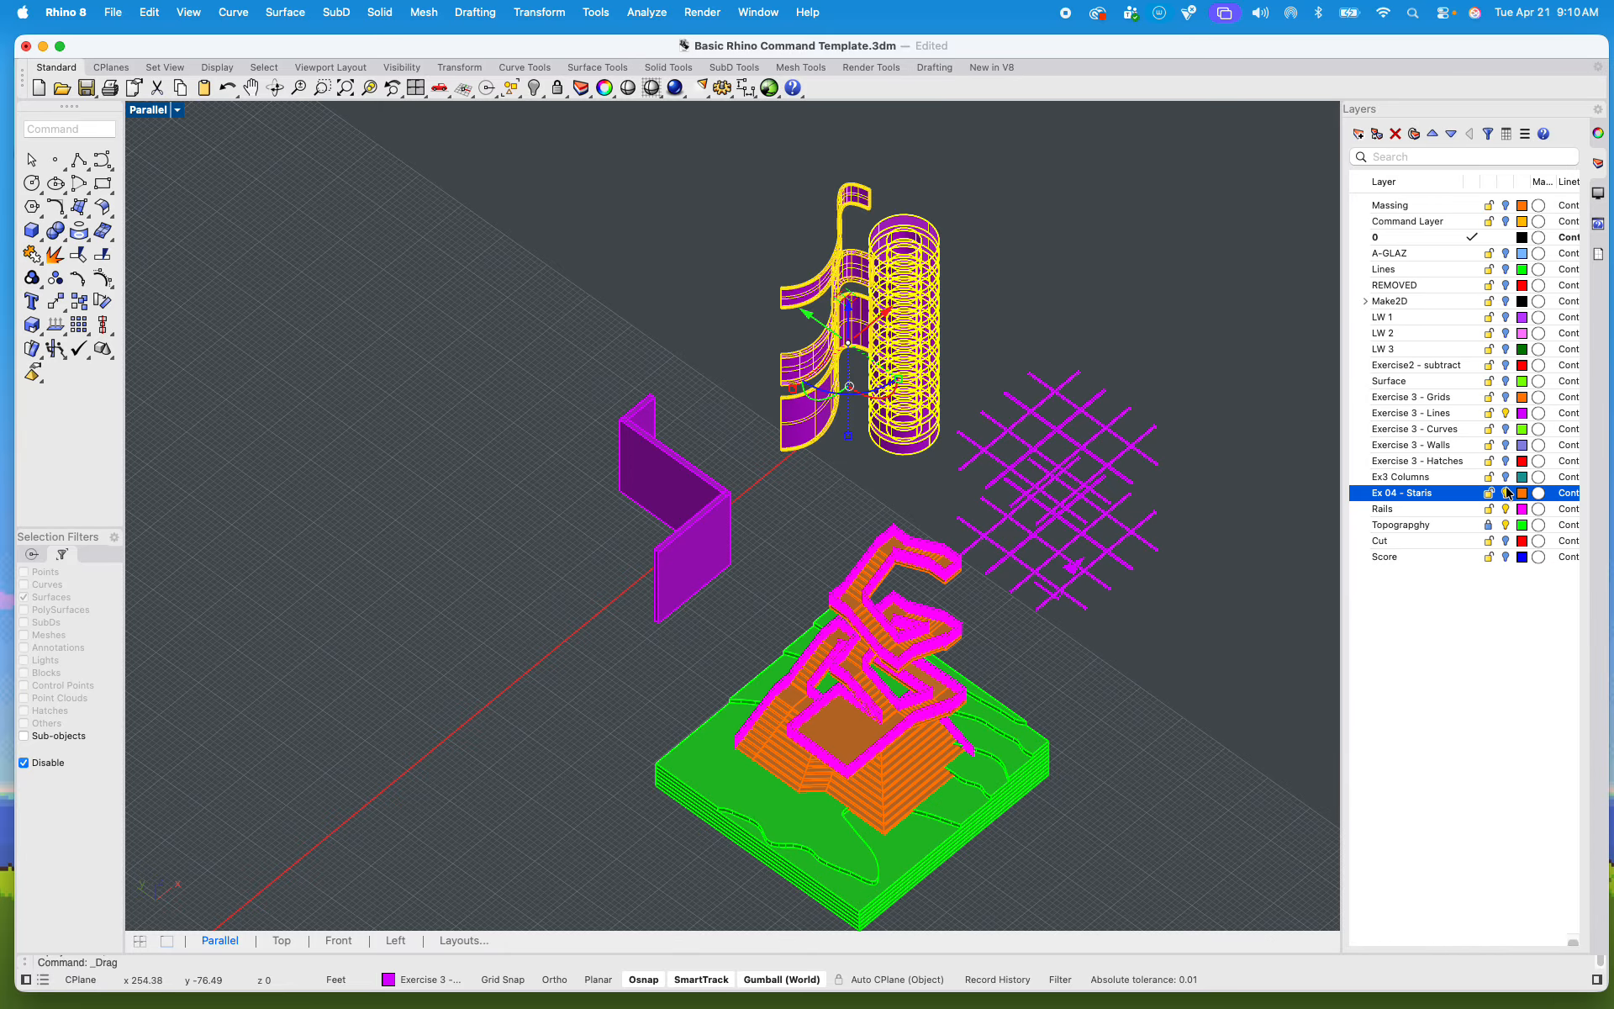
pyautogui.scroll(3, 1077, 607)
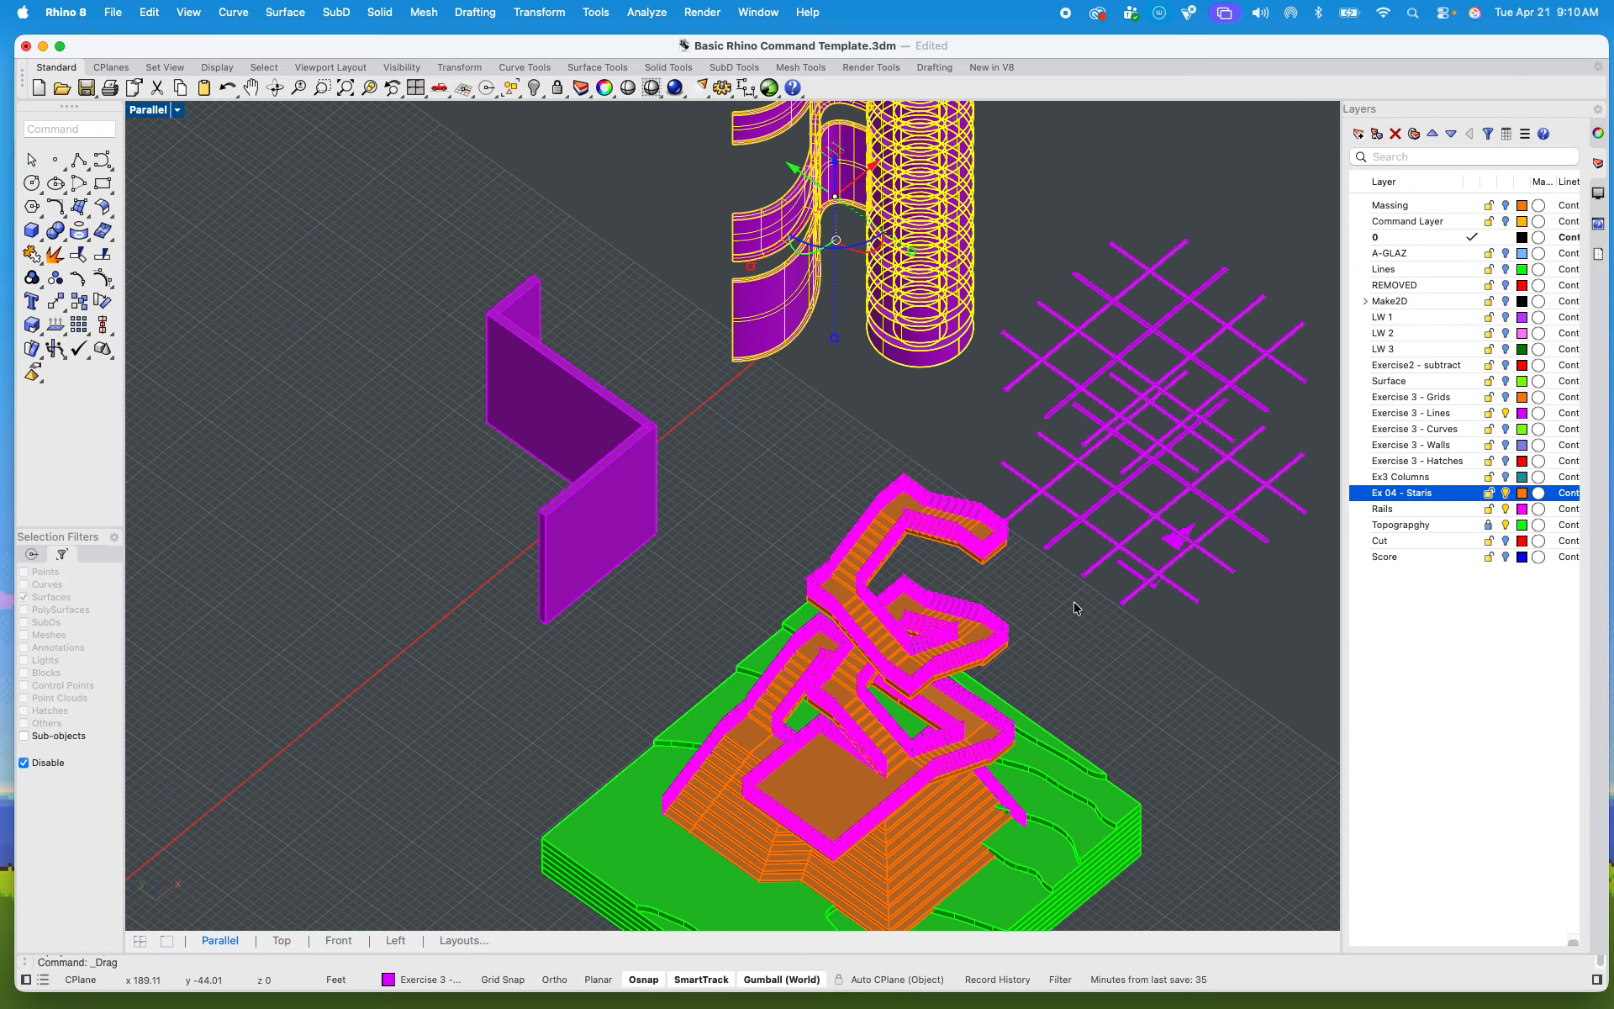
pyautogui.click(1506, 476)
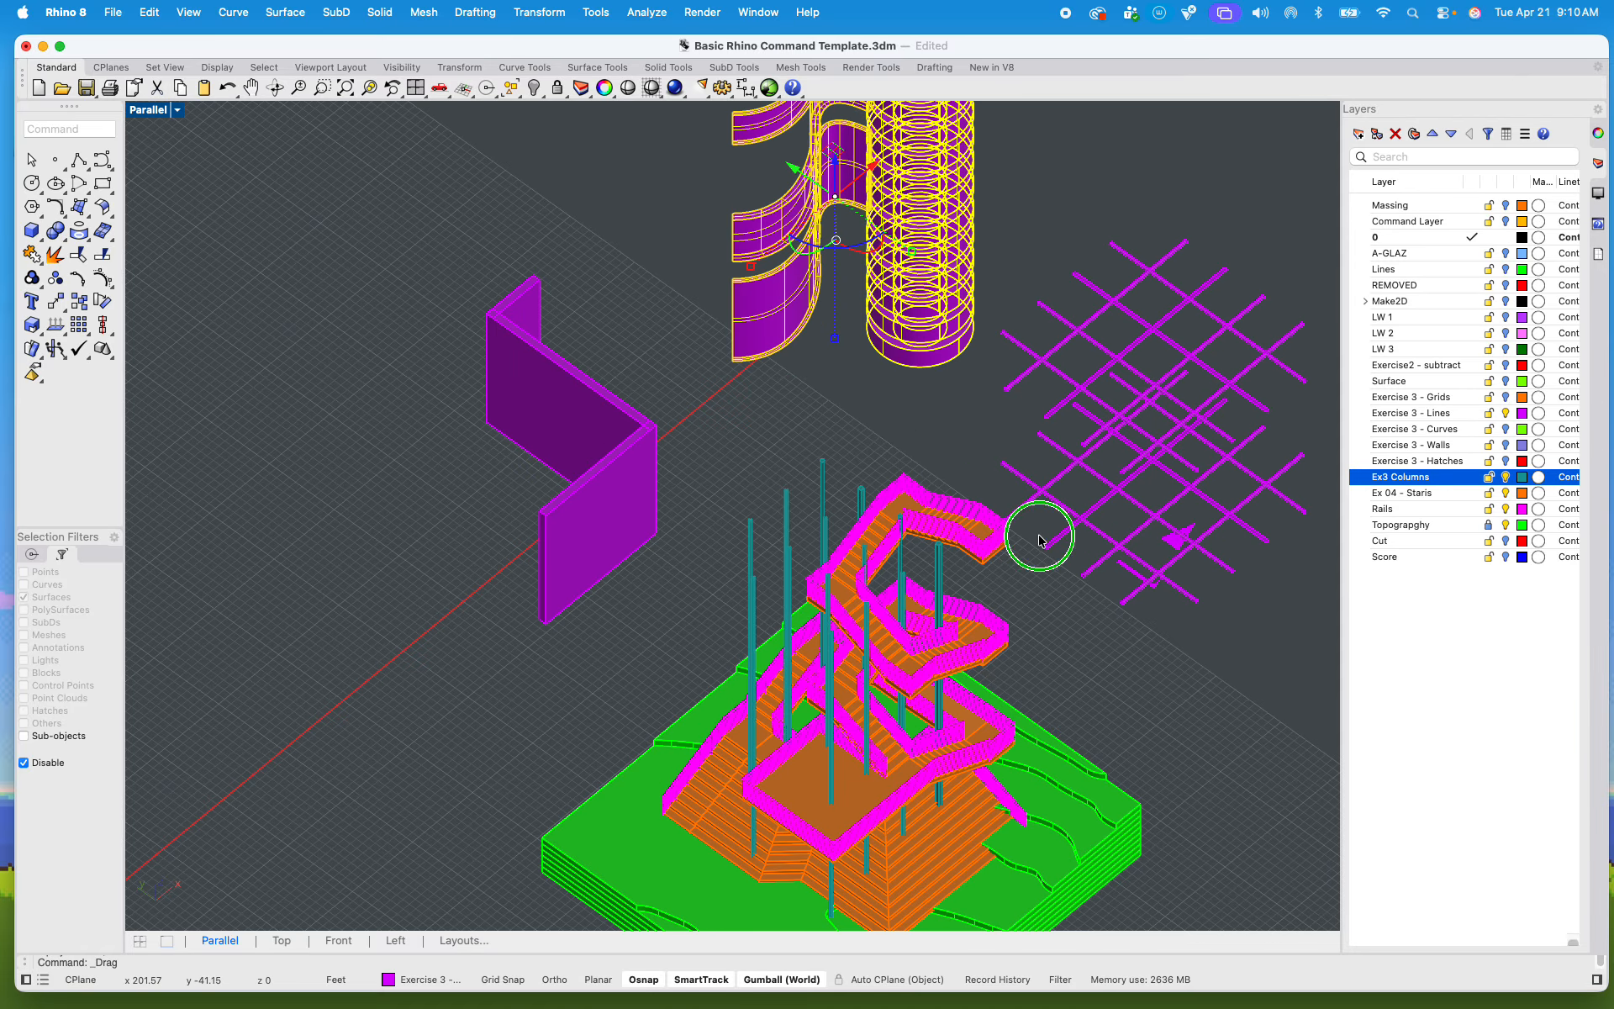
pyautogui.moveTo(1037, 533); pyautogui.dragTo(1001, 498, button='right')
pyautogui.scroll(-2, 1000, 499)
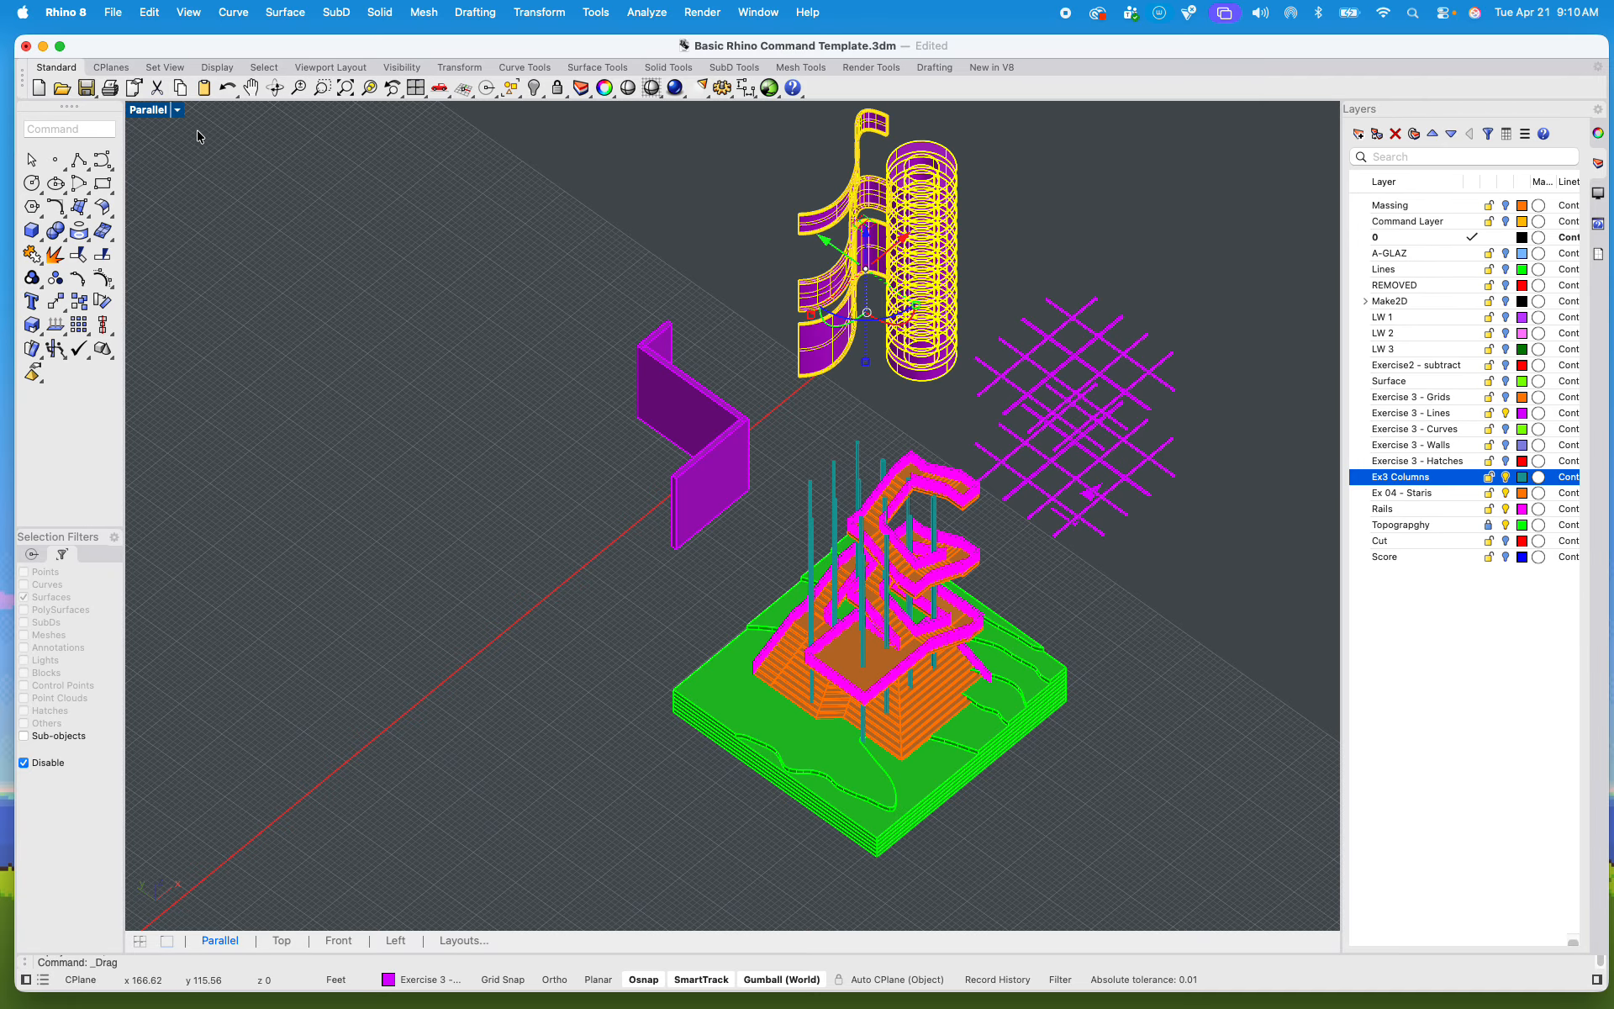
# Step: Set the Parallel viewport to the SW isometric view and clear the selection
pyautogui.moveTo(339, 333)
pyautogui.mouseDown(button='right')
pyautogui.moveTo(339, 311)
pyautogui.moveTo(317, 317)
pyautogui.moveTo(353, 323)
pyautogui.mouseUp(button='right')
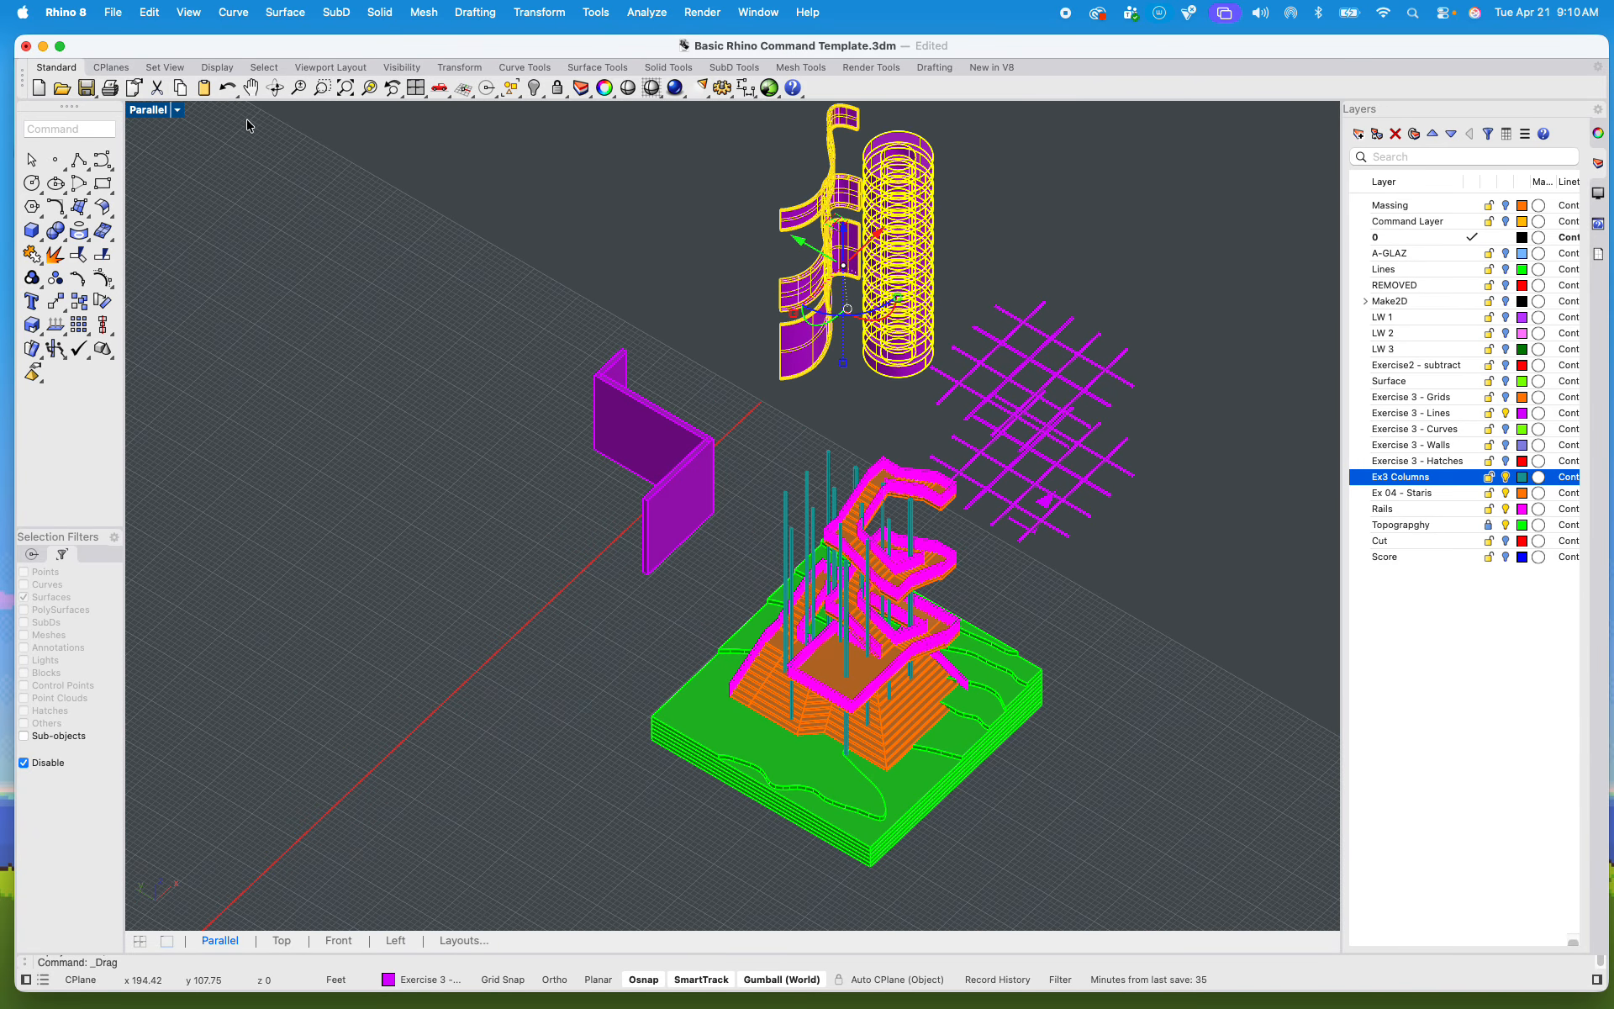
pyautogui.click(178, 110)
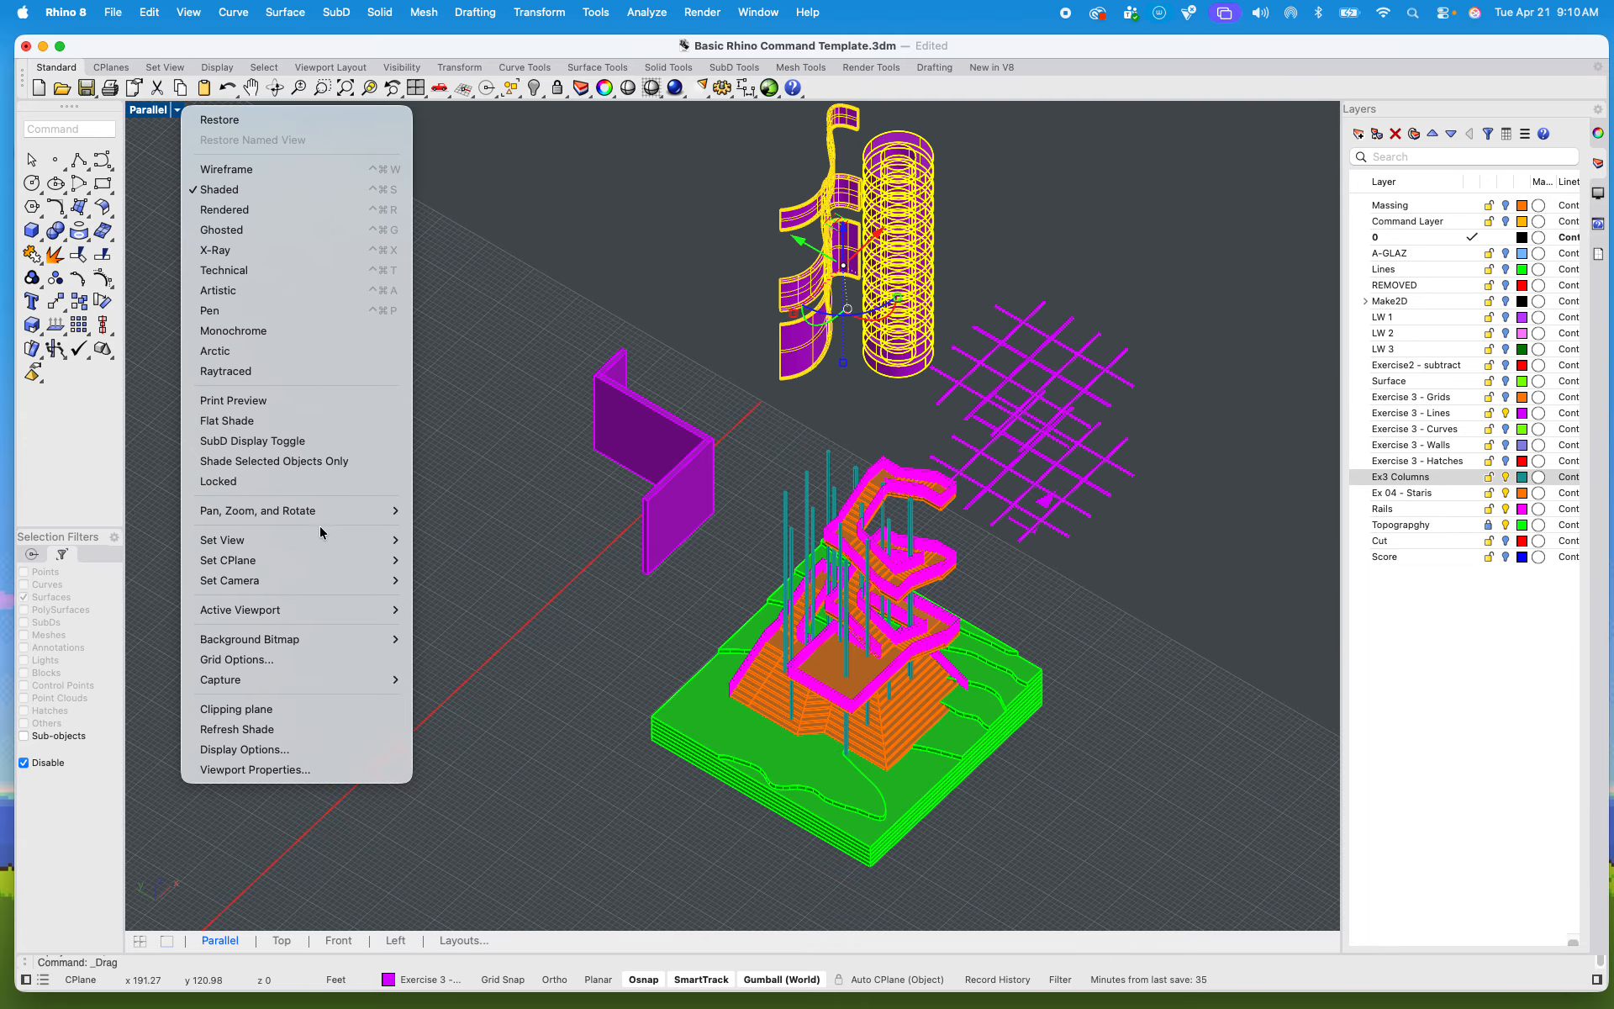
pyautogui.moveTo(323, 539)
pyautogui.moveTo(488, 732)
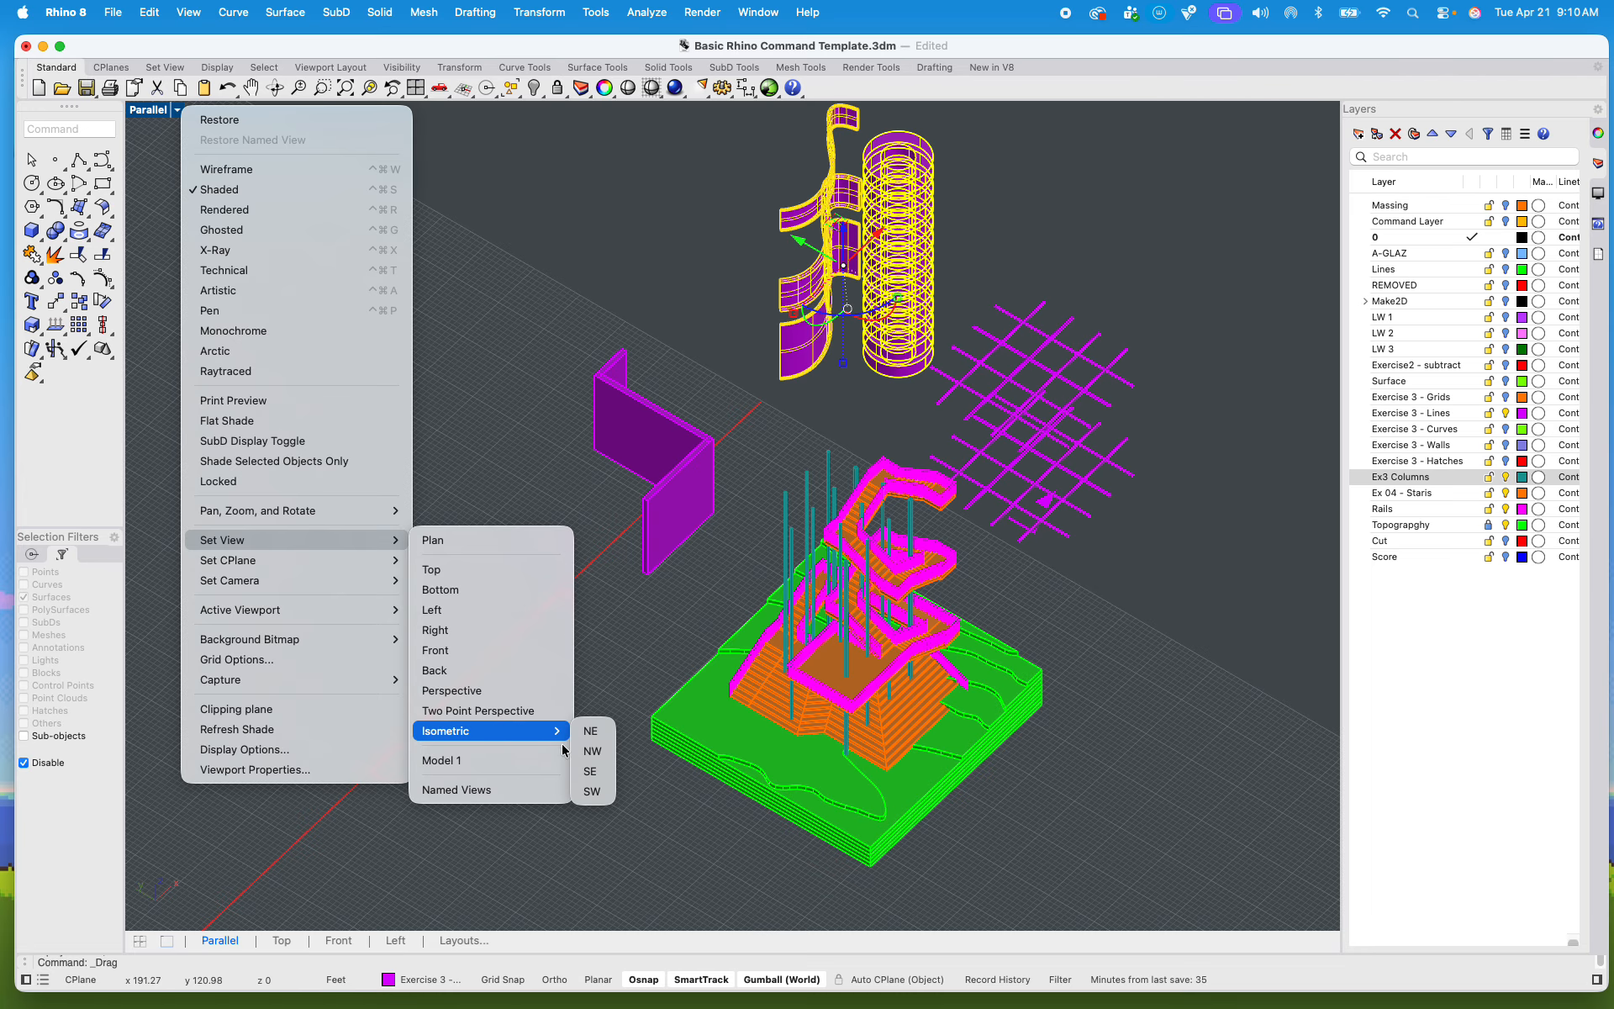
pyautogui.click(592, 791)
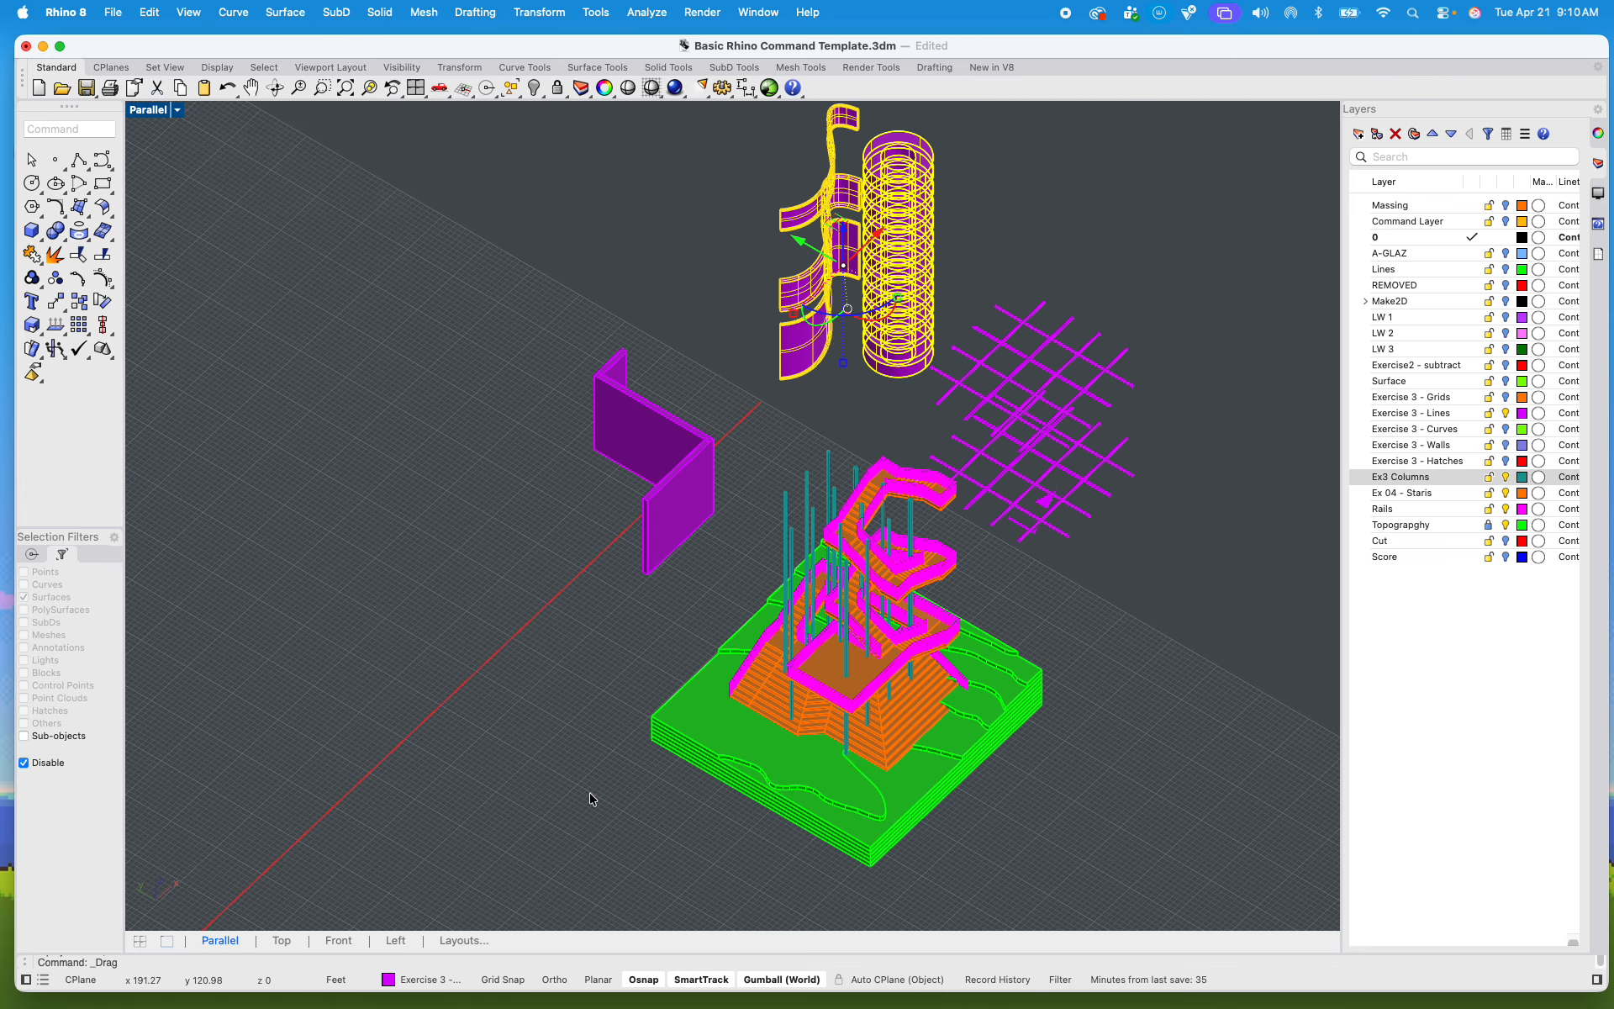
pyautogui.click(1065, 393)
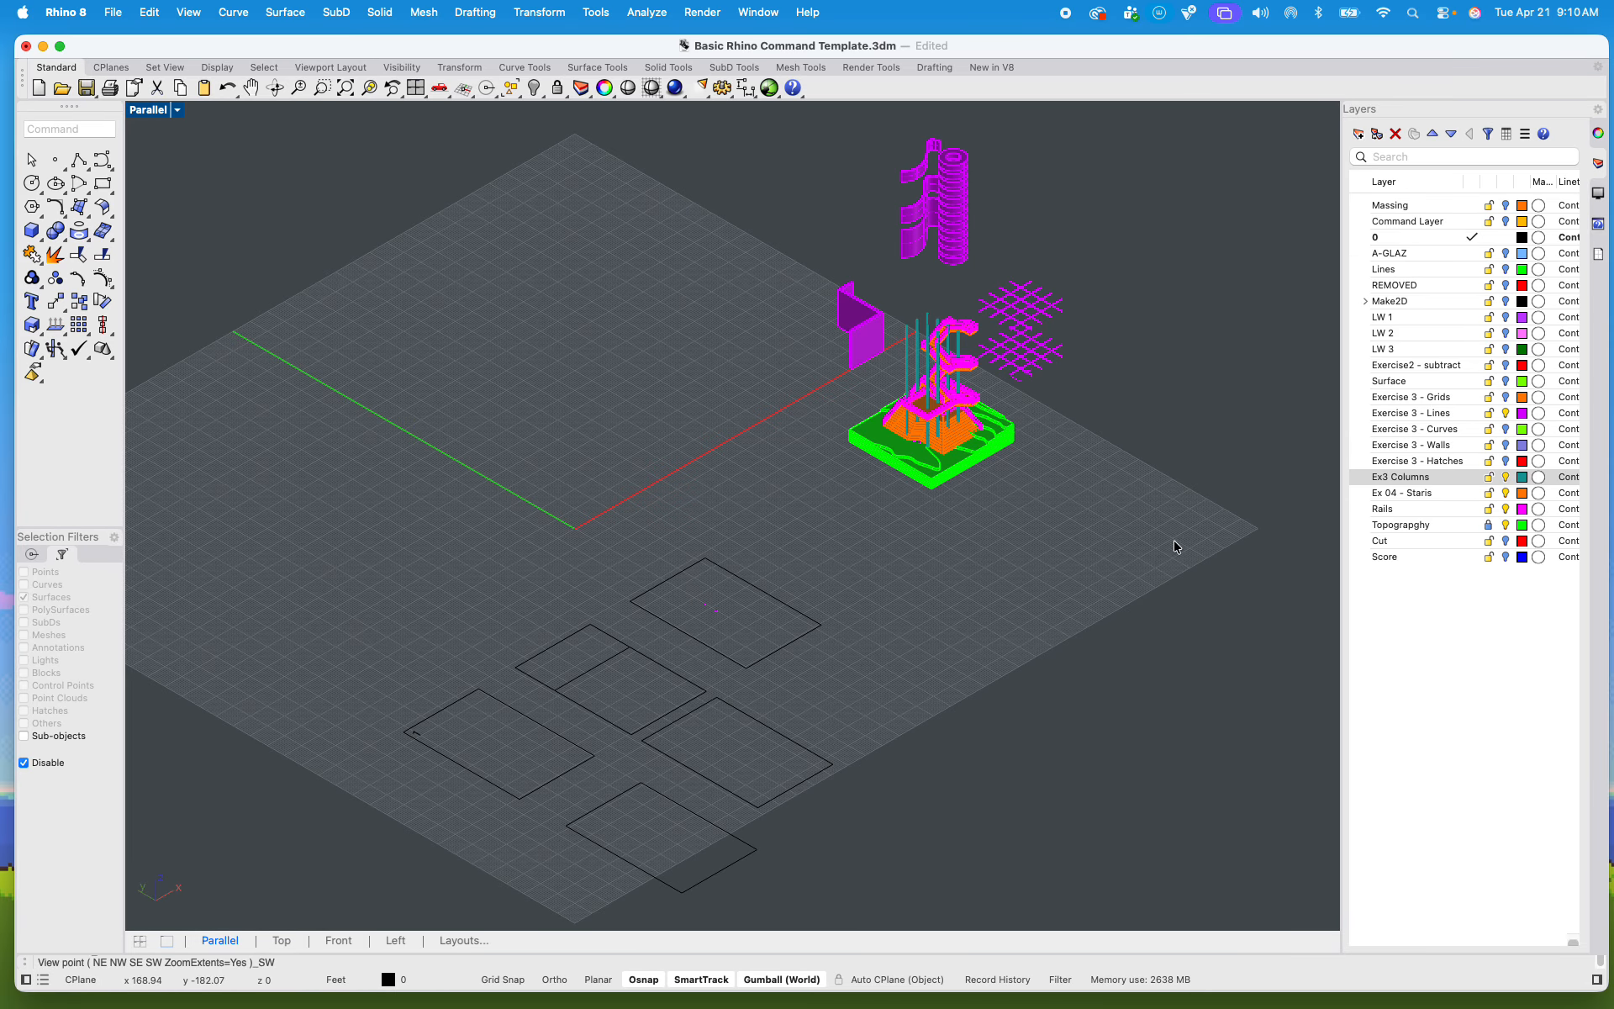
# Step: Tighten the exploded arrangement by lowering the curved walls with the ring stack and shifting the angled wall slightly toward the tower
pyautogui.moveTo(1167, 534); pyautogui.dragTo(749, 119)
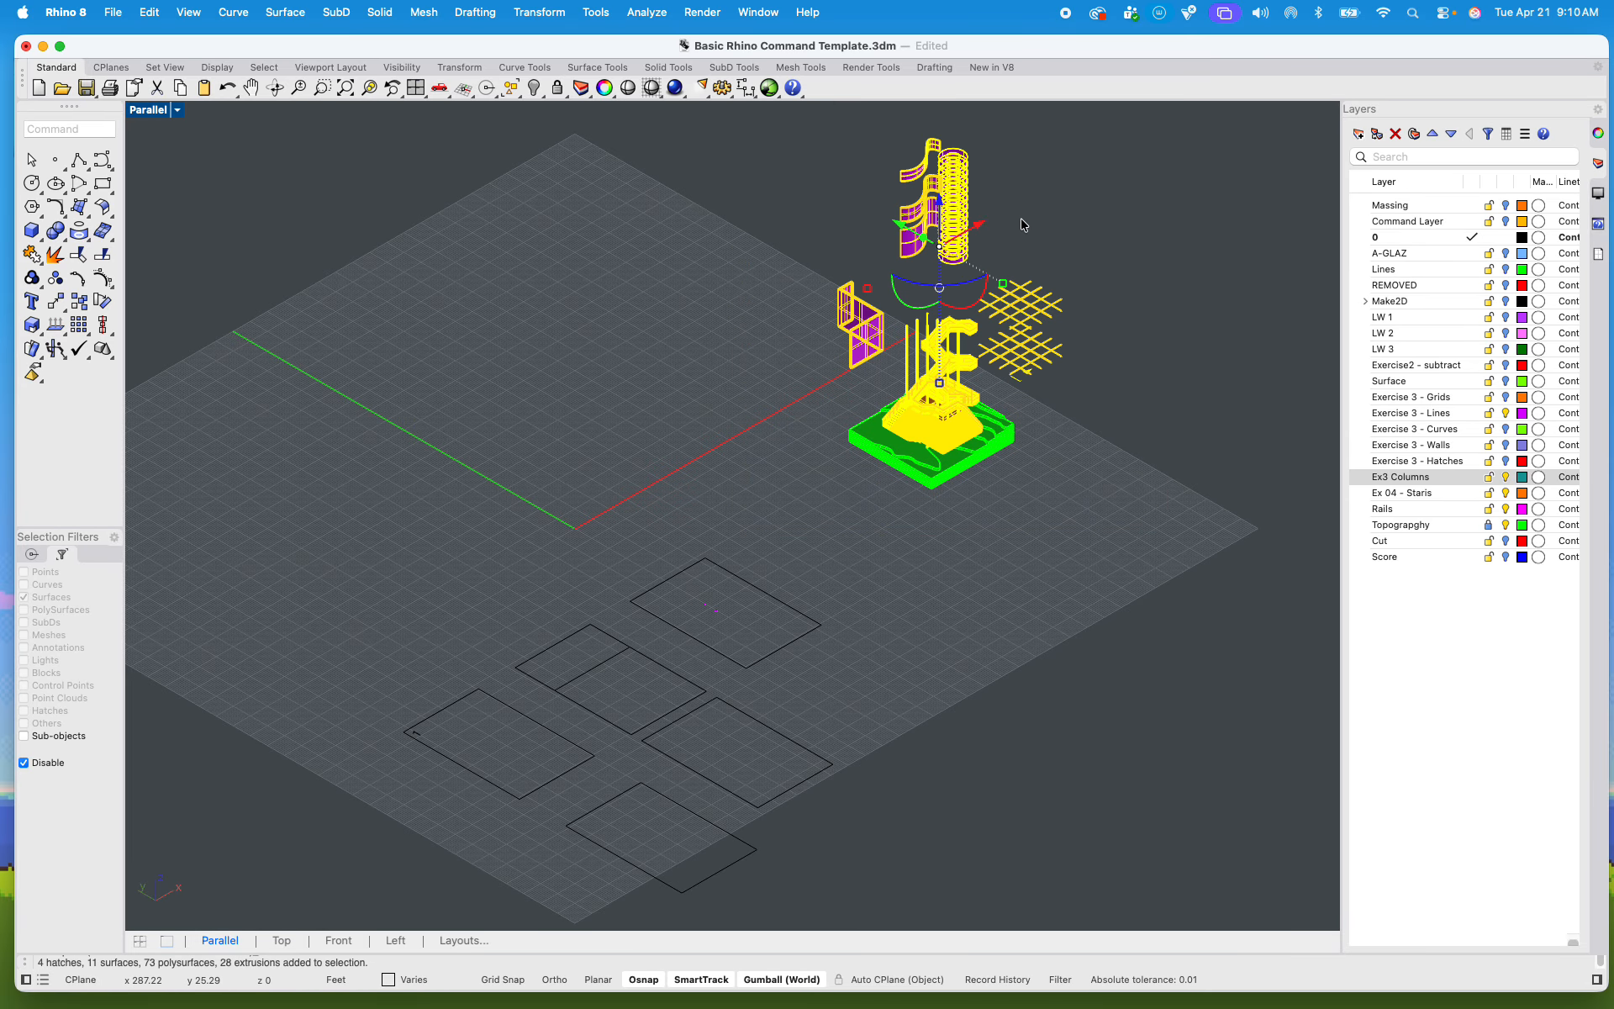
pyautogui.click(1022, 220)
pyautogui.moveTo(978, 278); pyautogui.dragTo(935, 193)
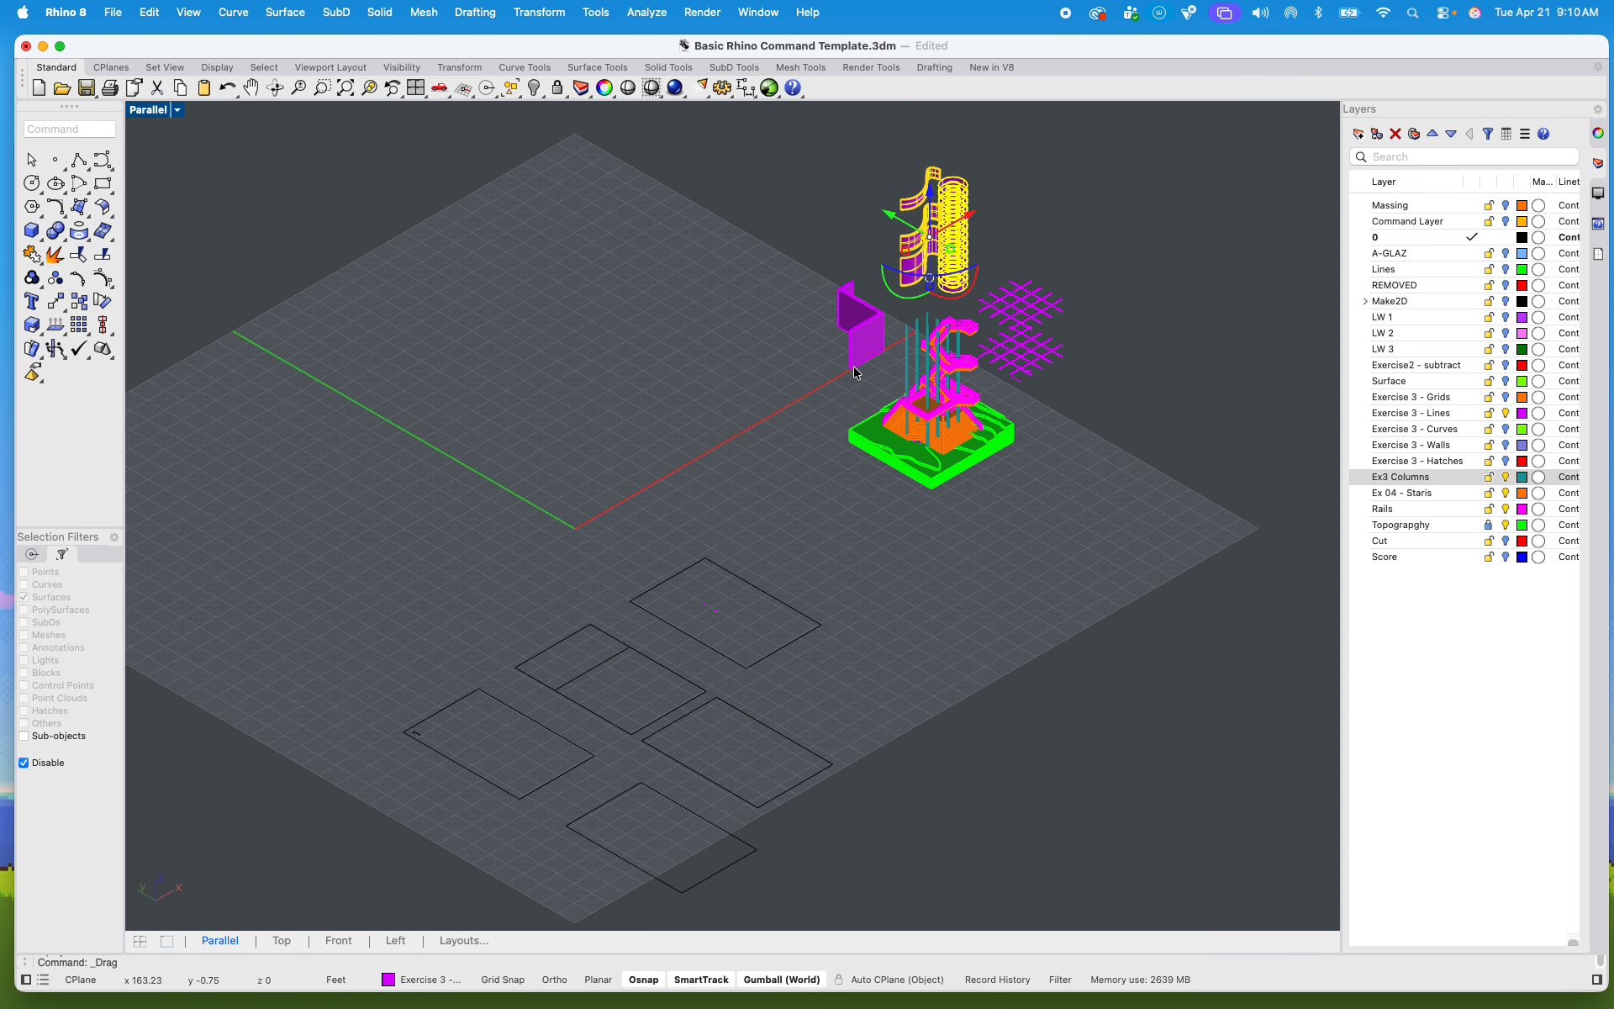
pyautogui.click(873, 375)
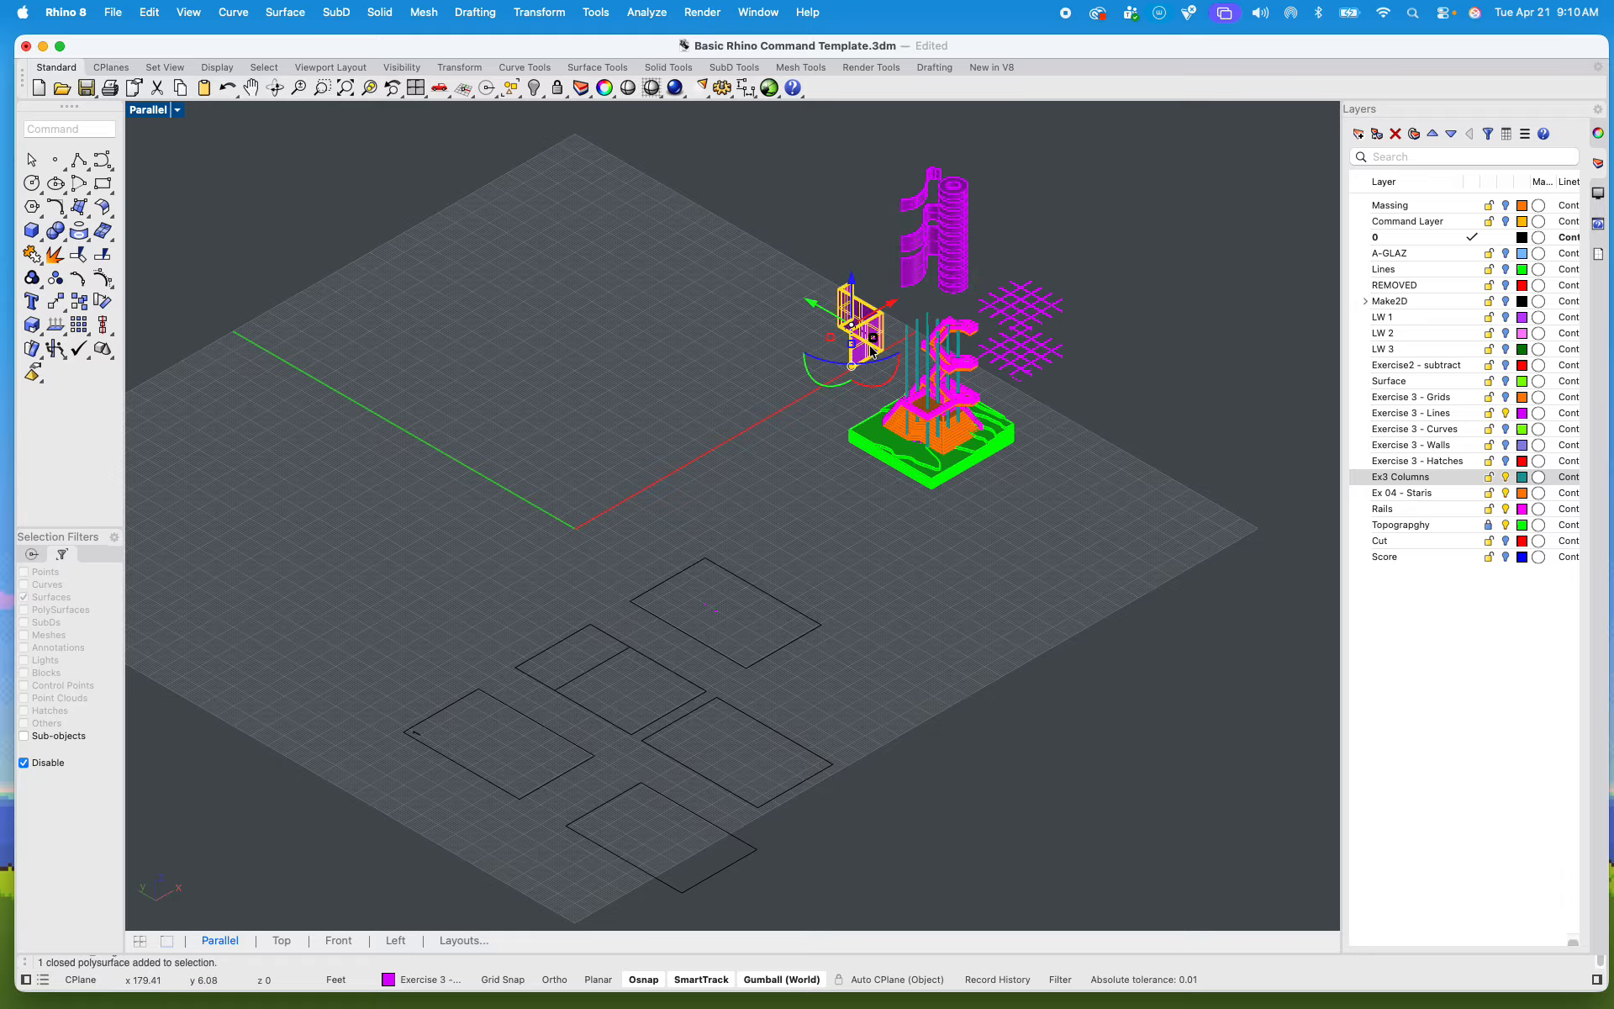
pyautogui.click(823, 316)
pyautogui.moveTo(822, 317); pyautogui.dragTo(830, 320)
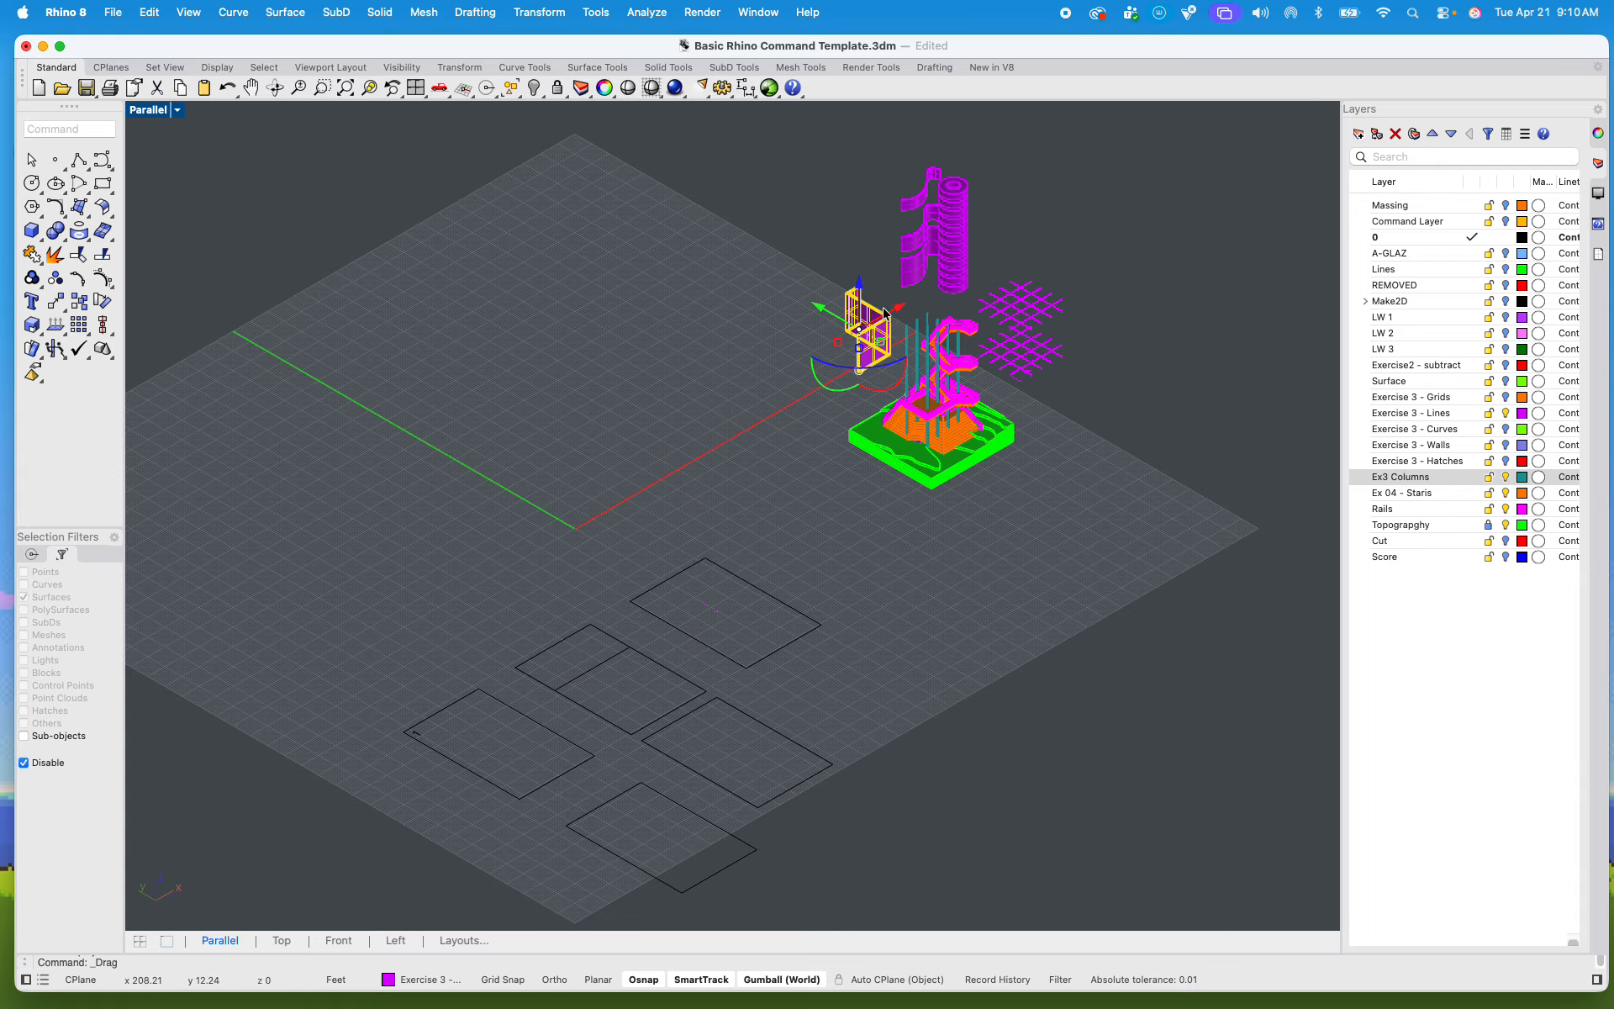
pyautogui.click(1166, 507)
# Step: Run Make2D on all exploded tower parts from the Parallel view, with View projection, source layers maintained and grouped output
pyautogui.moveTo(1119, 523); pyautogui.dragTo(774, 118)
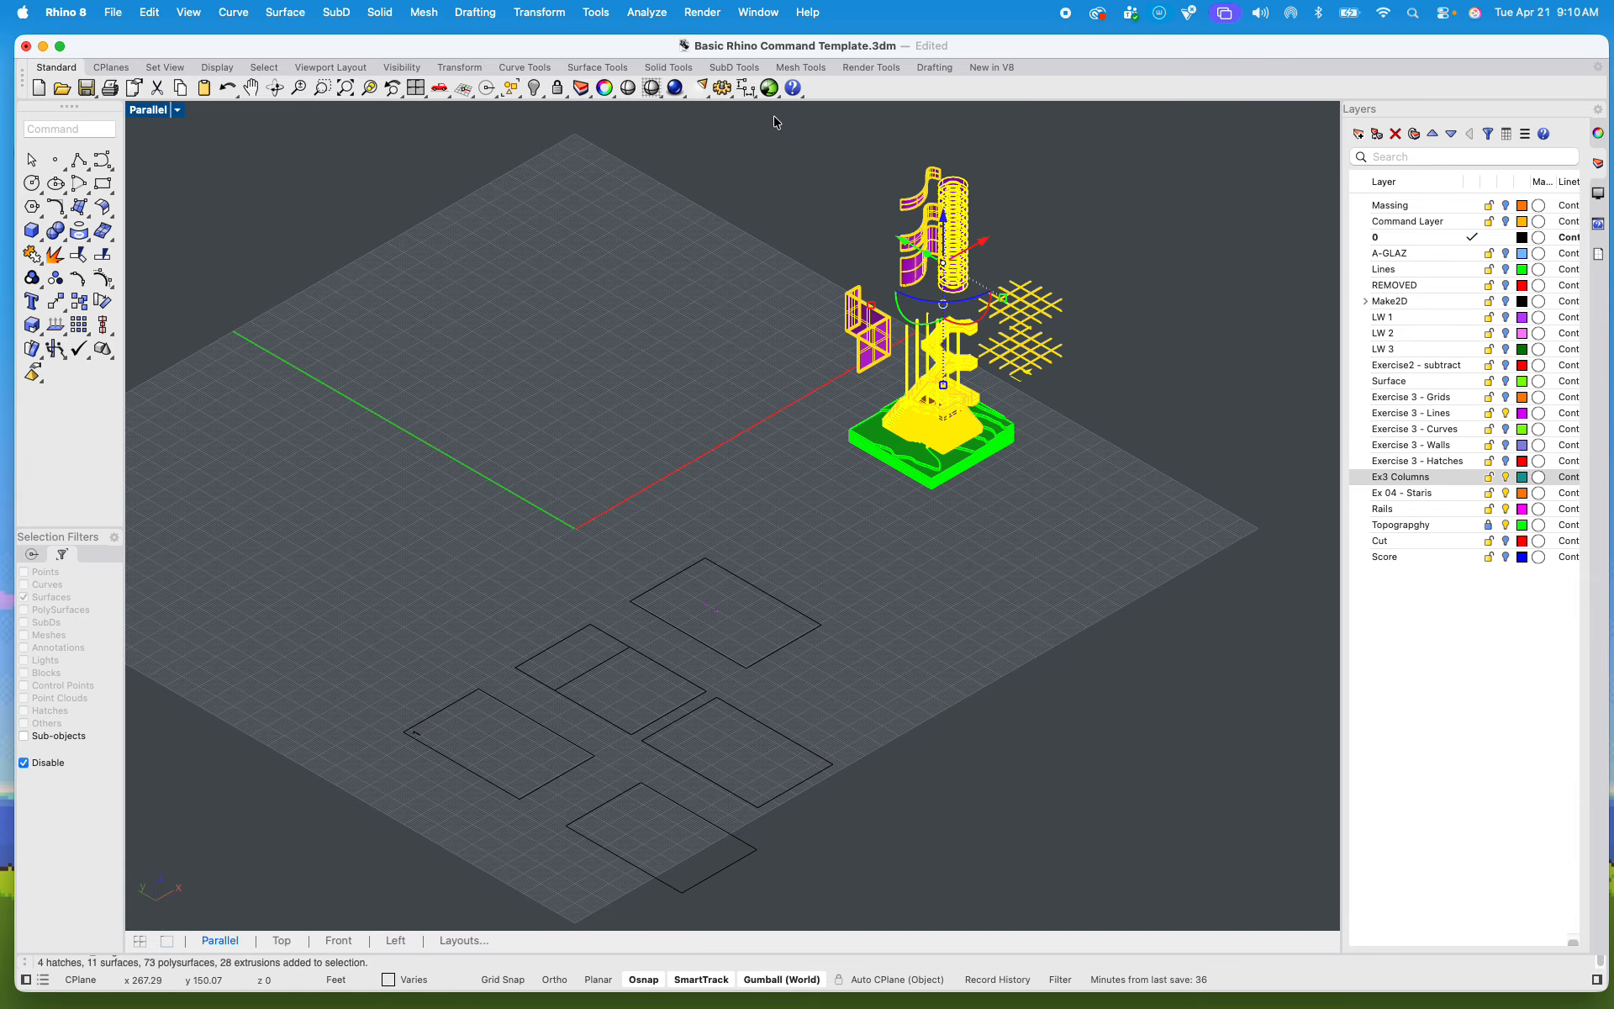
pyautogui.write('make2d')
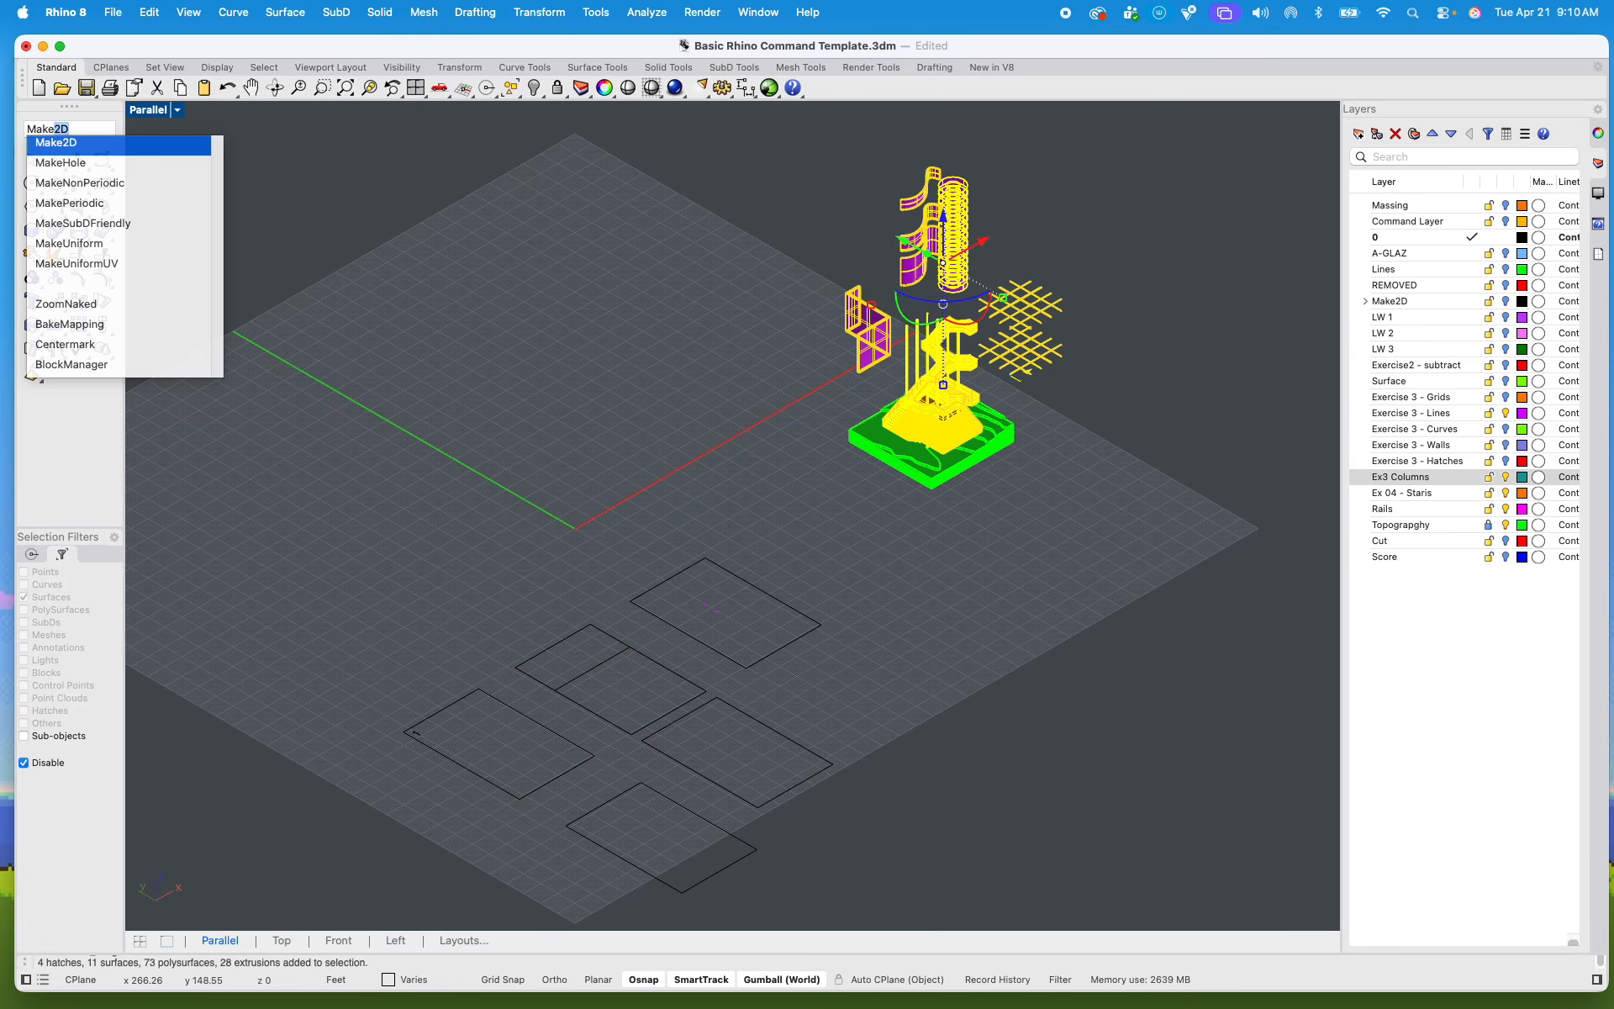
pyautogui.press('Return')
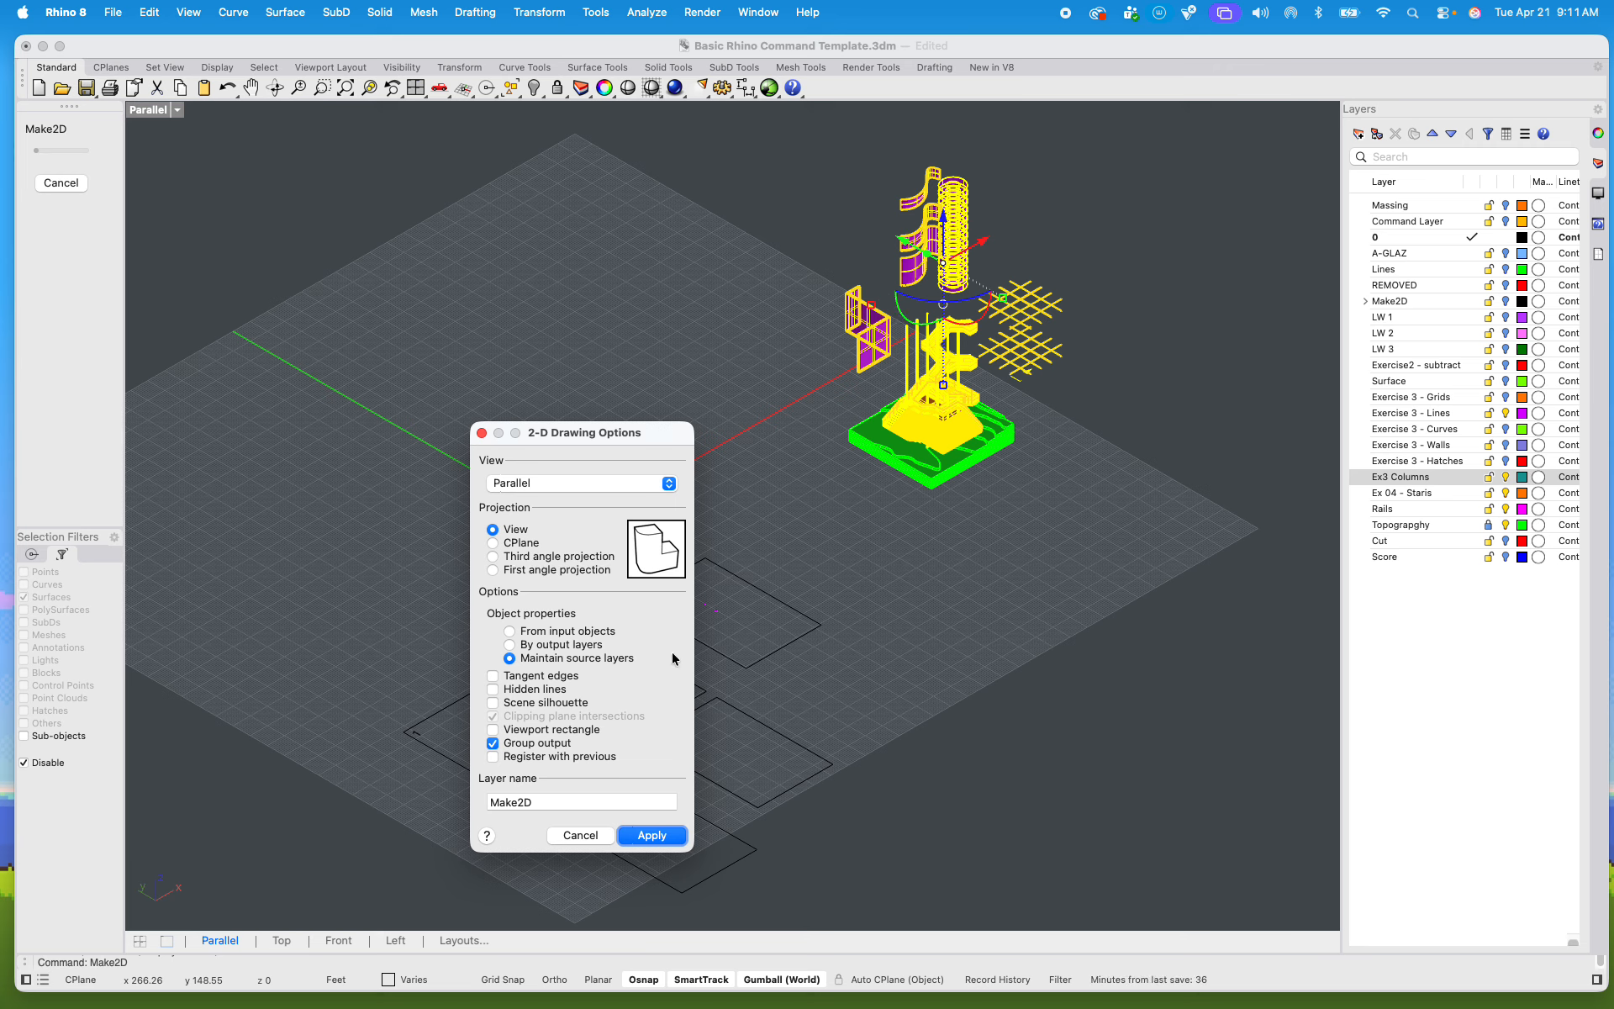
pyautogui.click(645, 836)
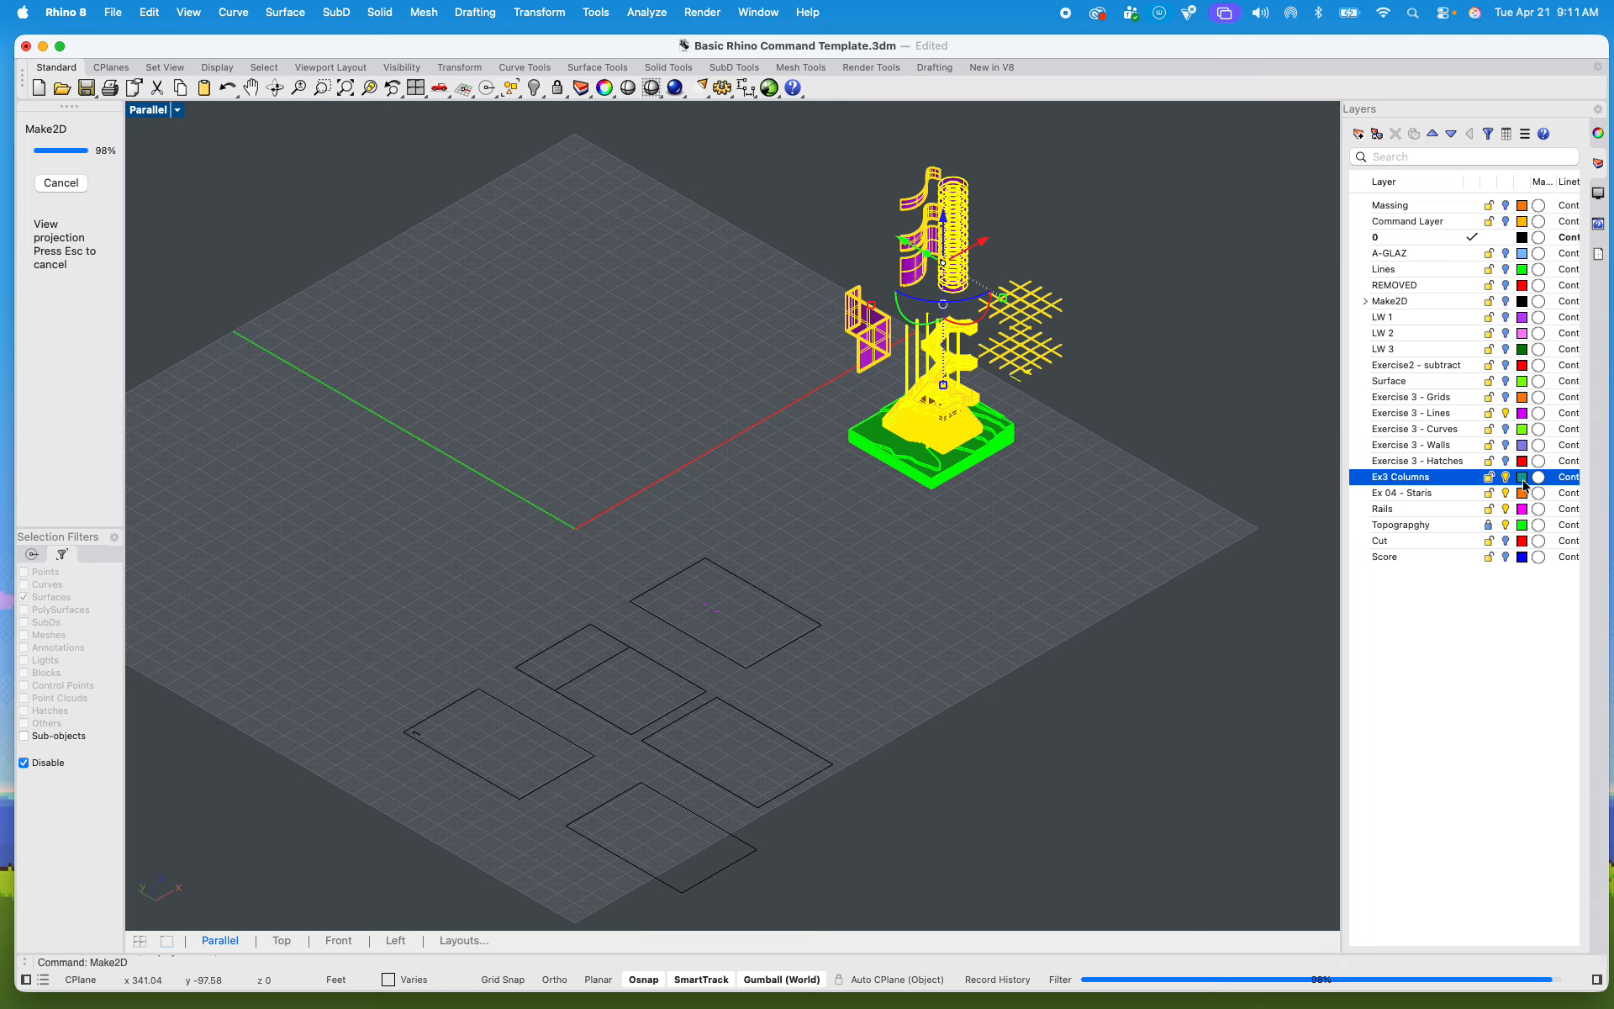
# Step: Show the Make2D, REMOVED, Lines, A-GLAZ and Massing layers, keeping the Command Layer hidden
pyautogui.click(1506, 301)
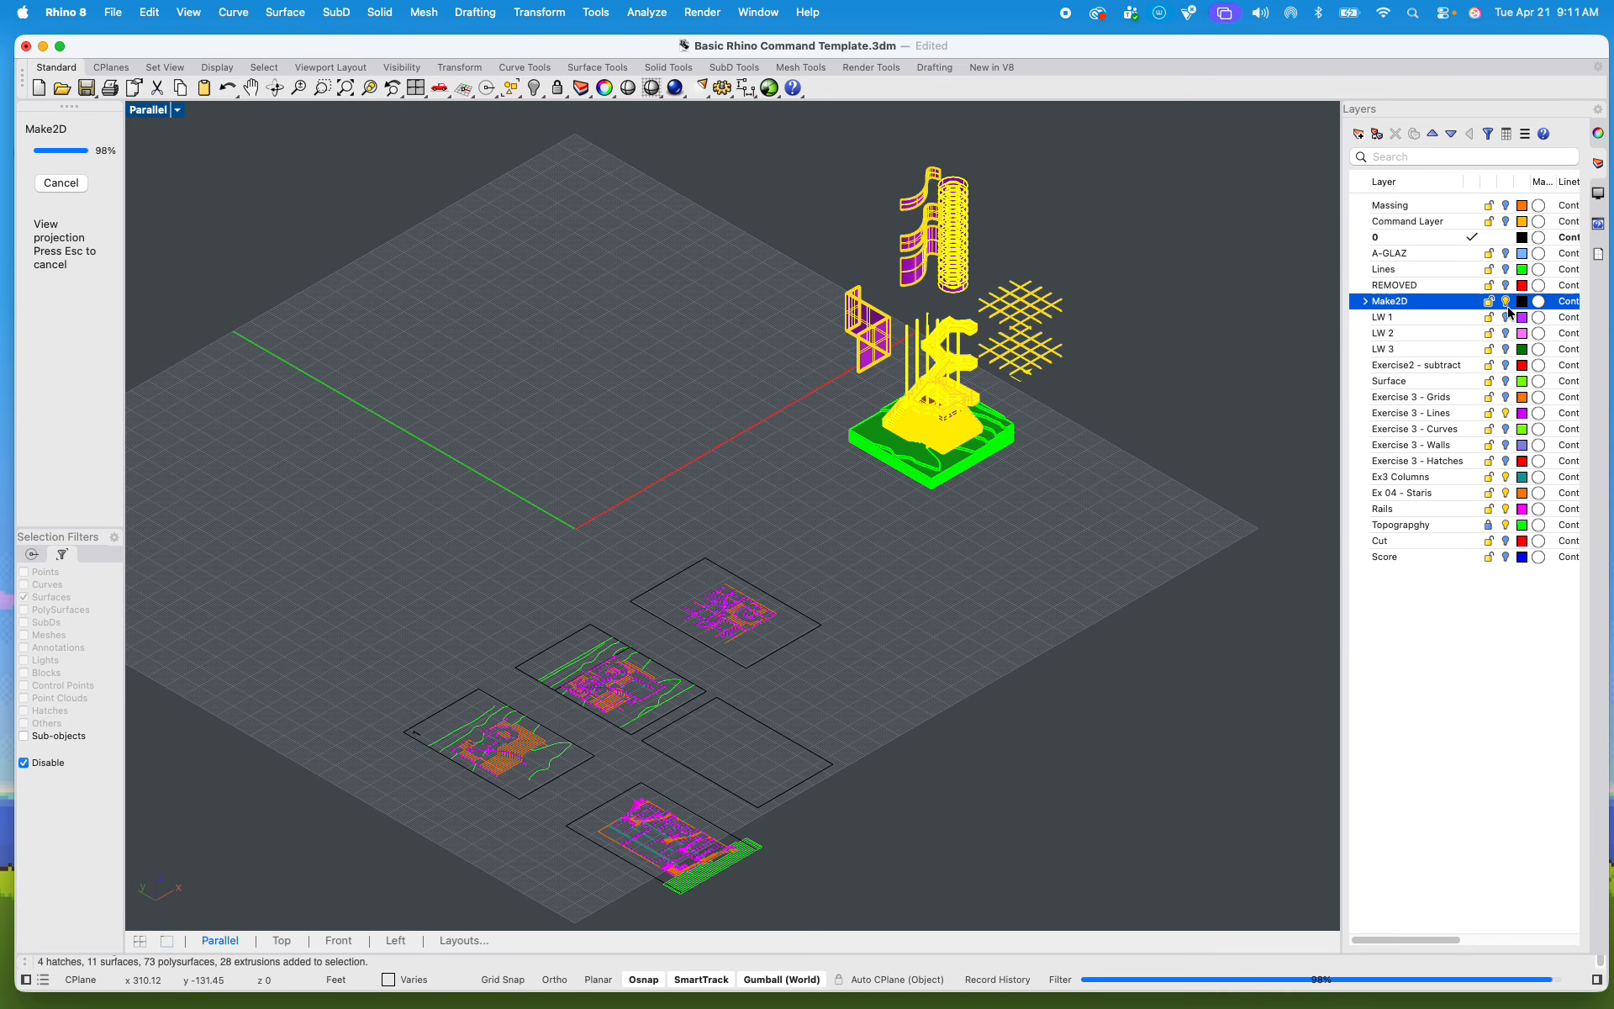
pyautogui.click(1506, 285)
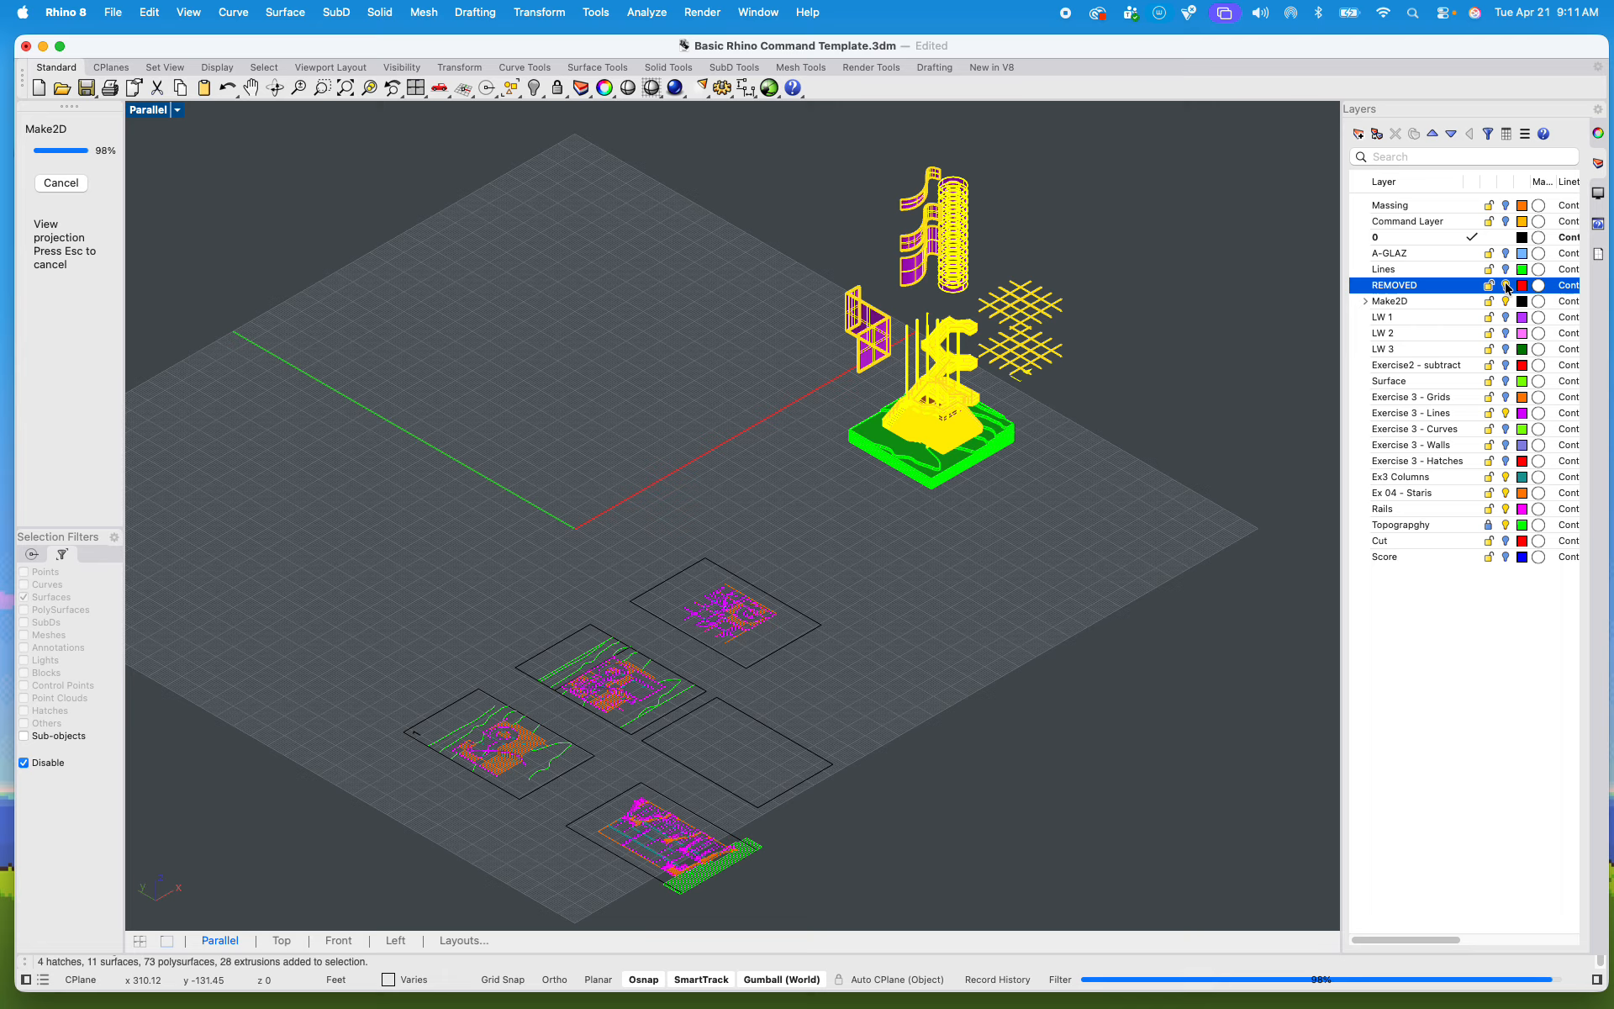
pyautogui.click(1506, 269)
pyautogui.click(1506, 253)
pyautogui.click(1506, 221)
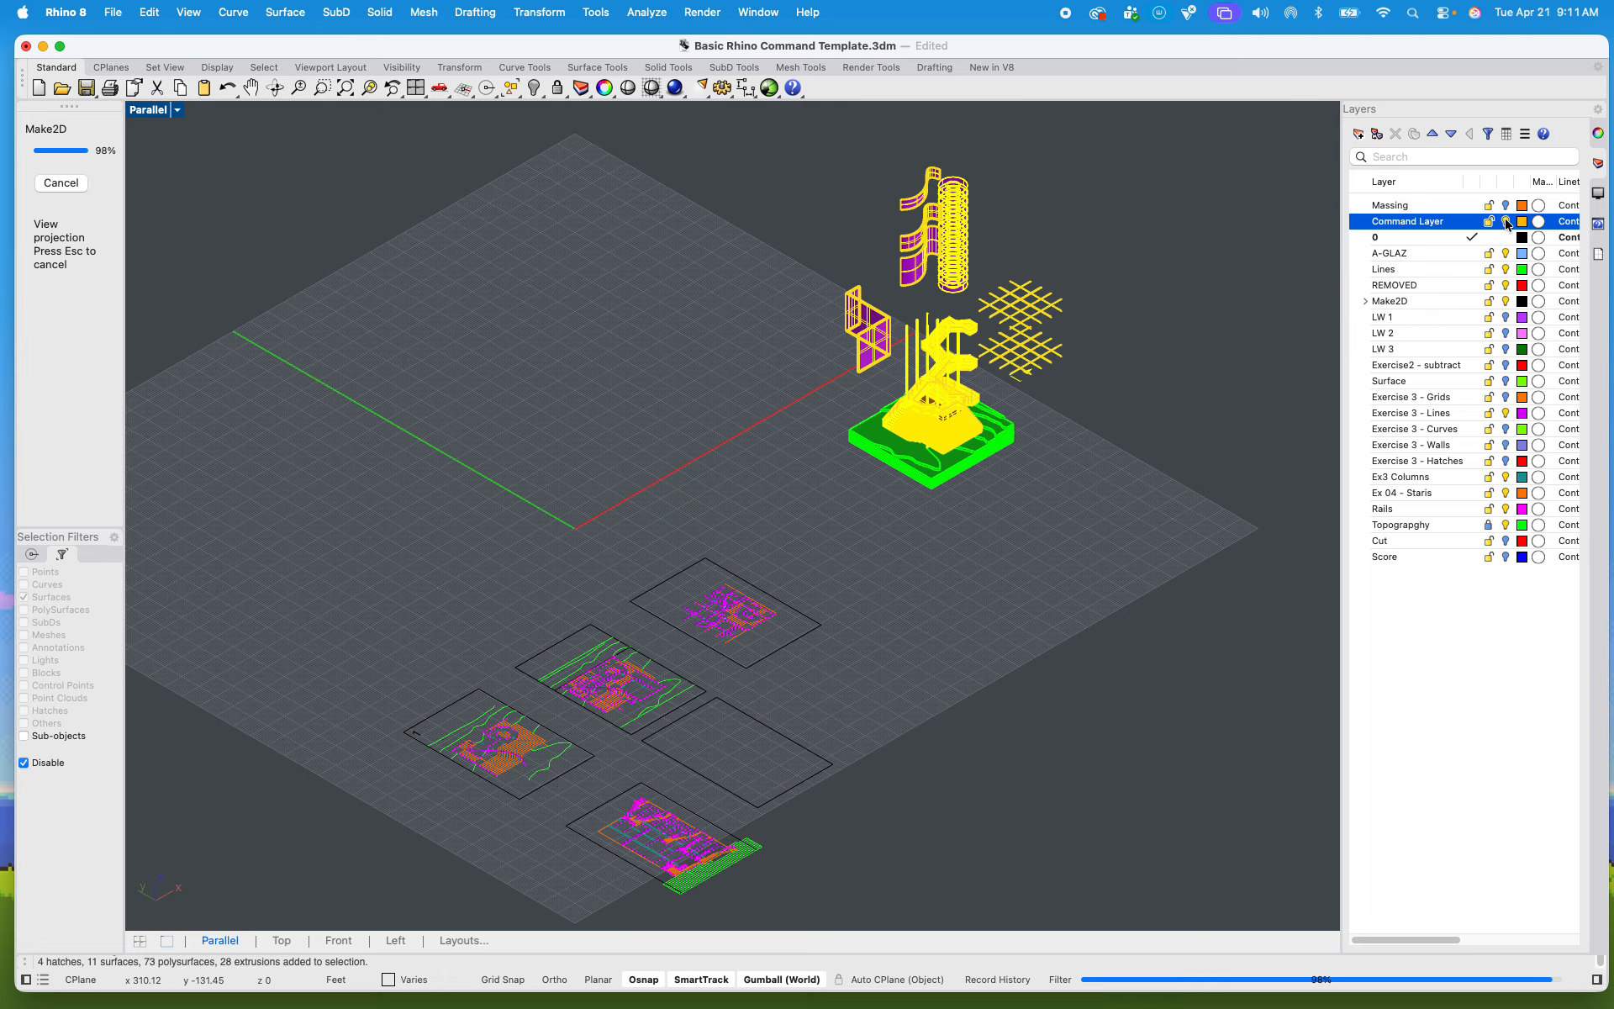
pyautogui.click(1506, 205)
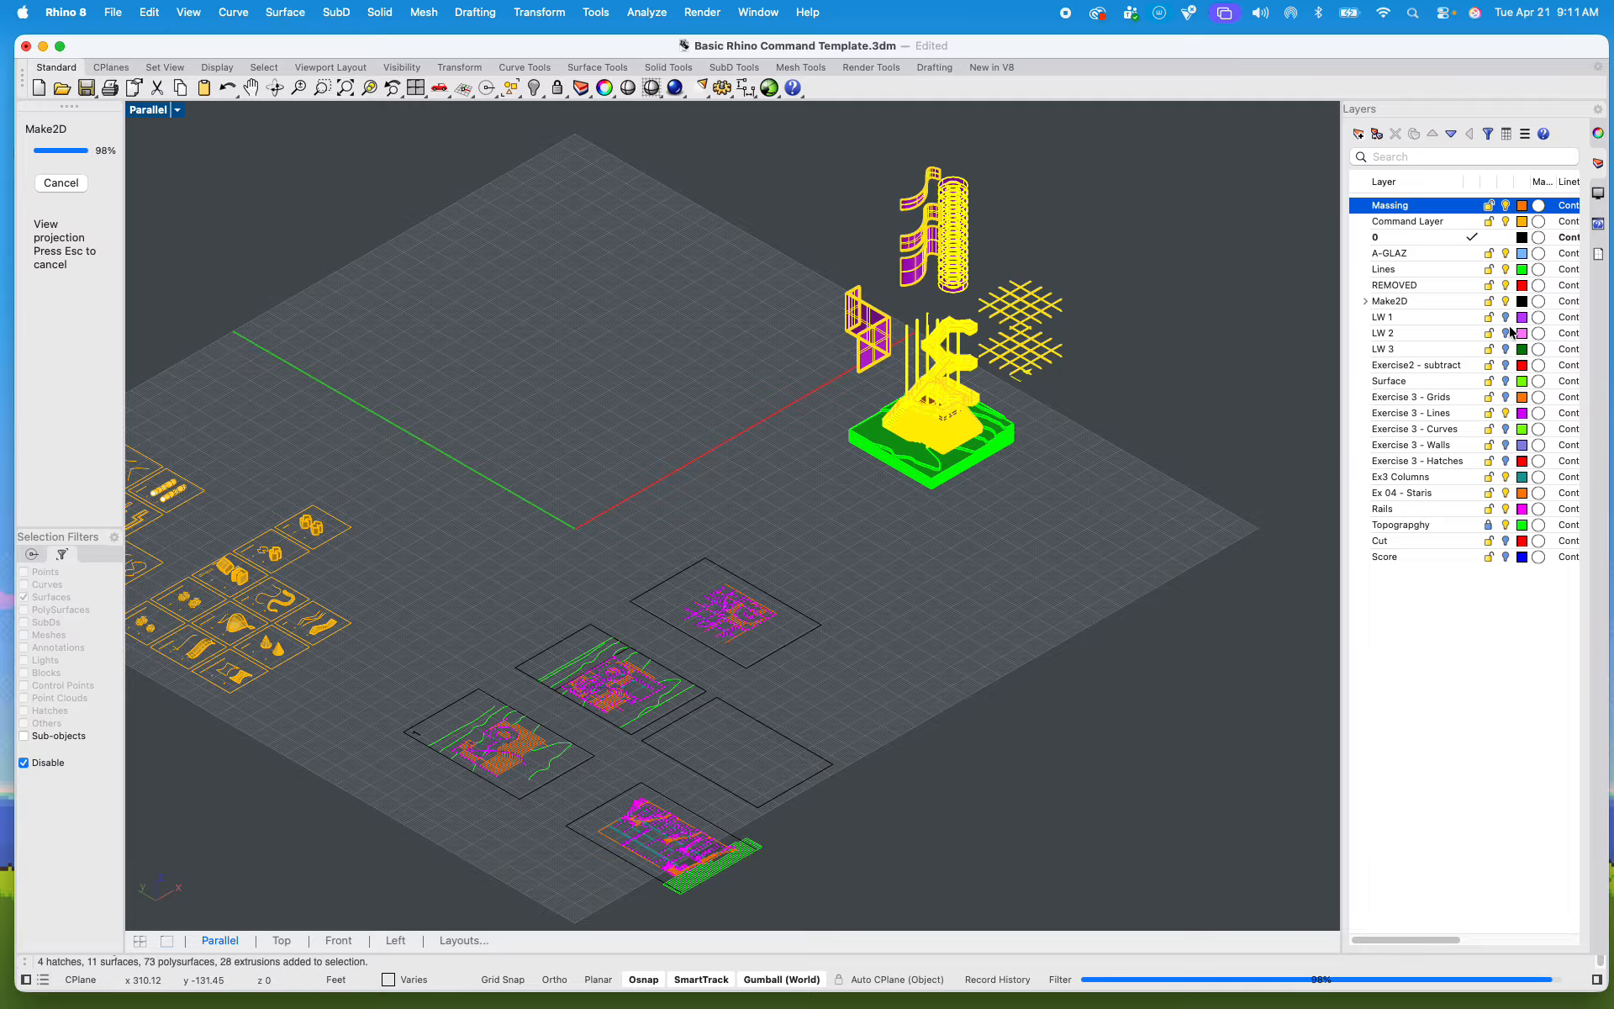
pyautogui.click(1506, 222)
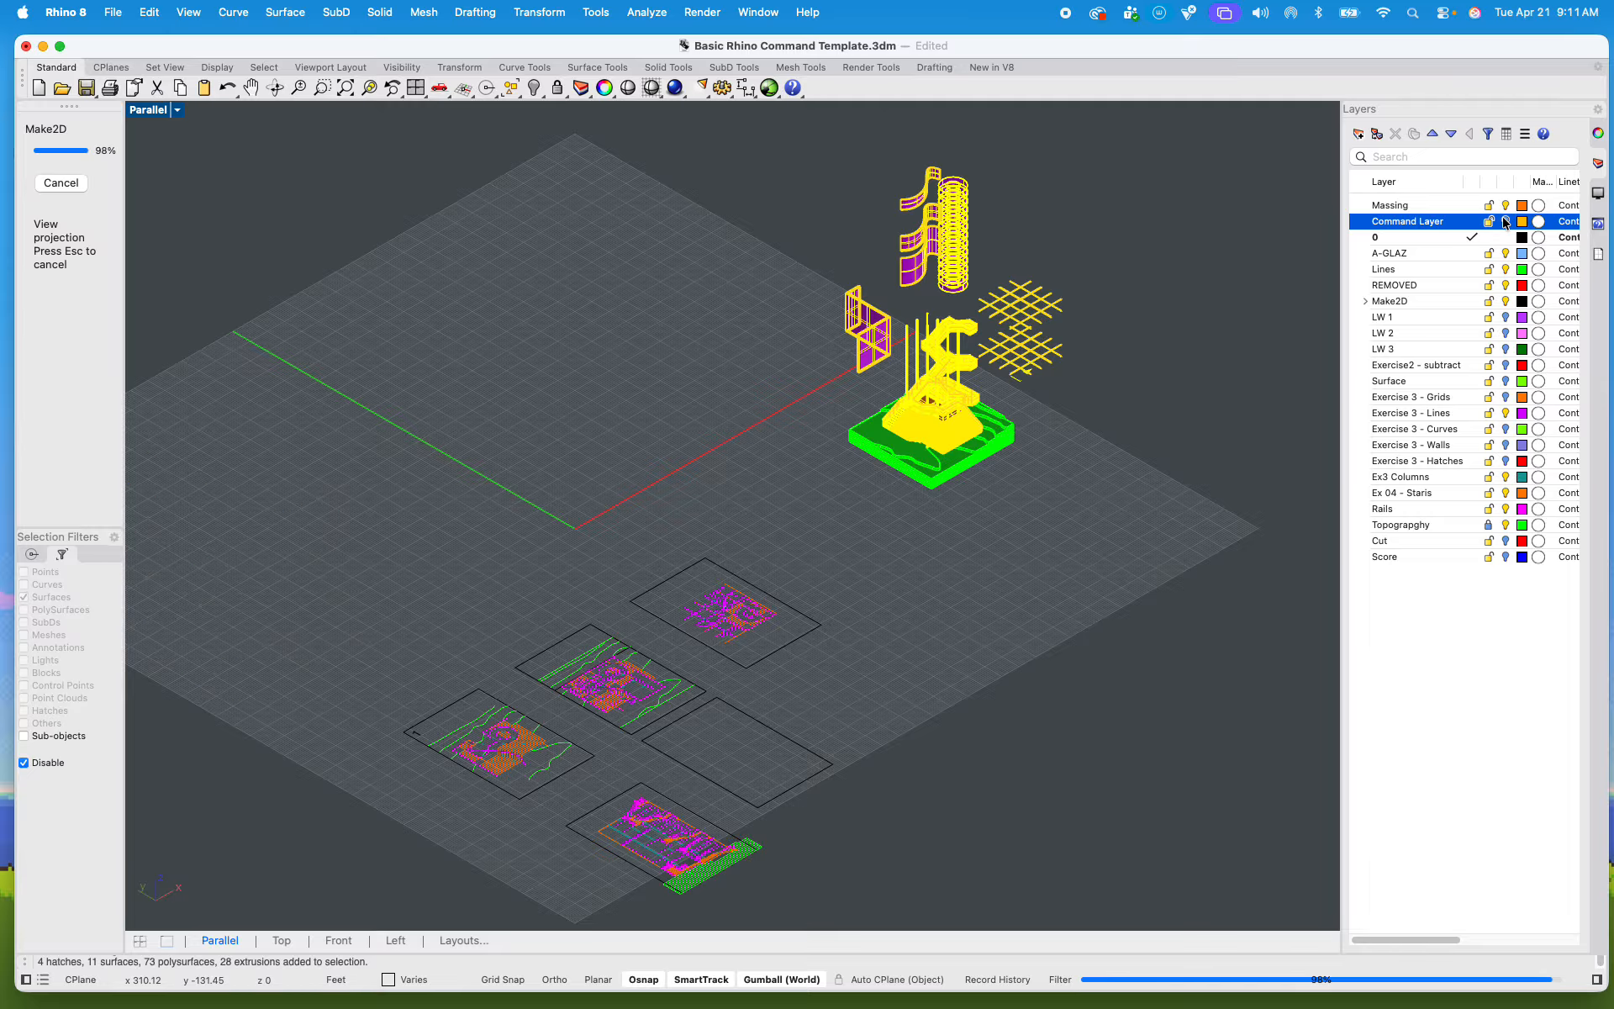
# Step: Show layers LW 1 to LW 3, Exercise2 - subtract, Surface, Exercise 3 Grids, Curves, Walls and Hatches, Cut and Score
pyautogui.click(1505, 317)
pyautogui.click(1506, 333)
pyautogui.click(1506, 349)
pyautogui.click(1506, 365)
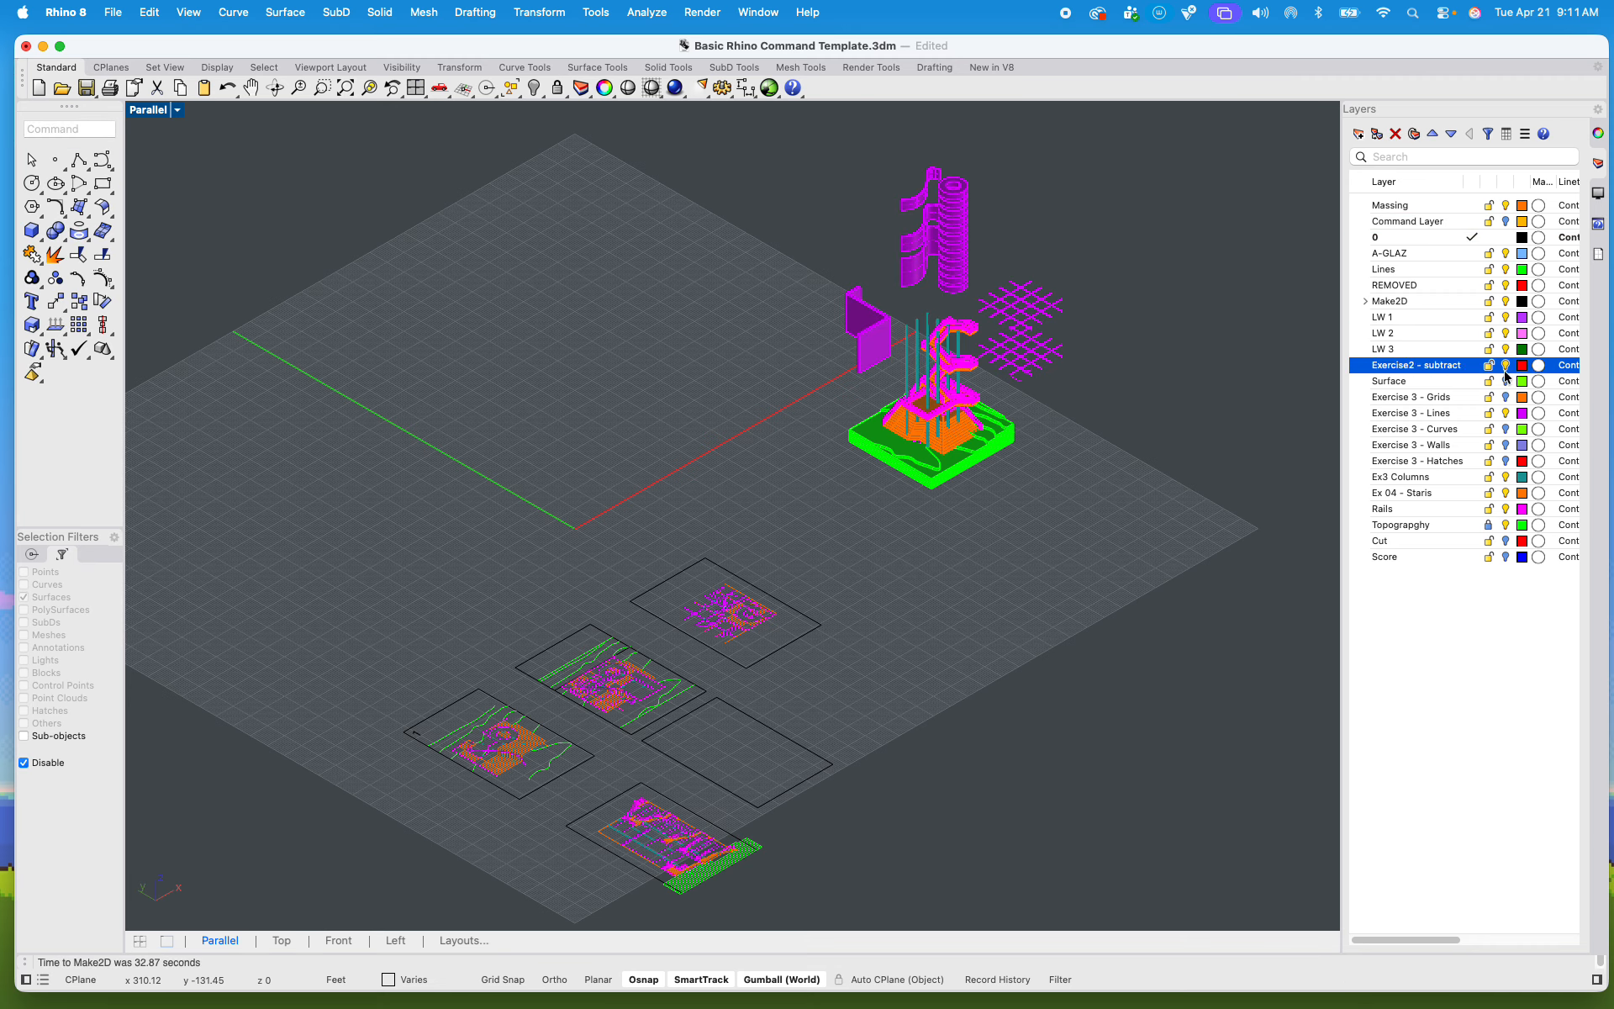
pyautogui.click(1506, 381)
pyautogui.click(1506, 397)
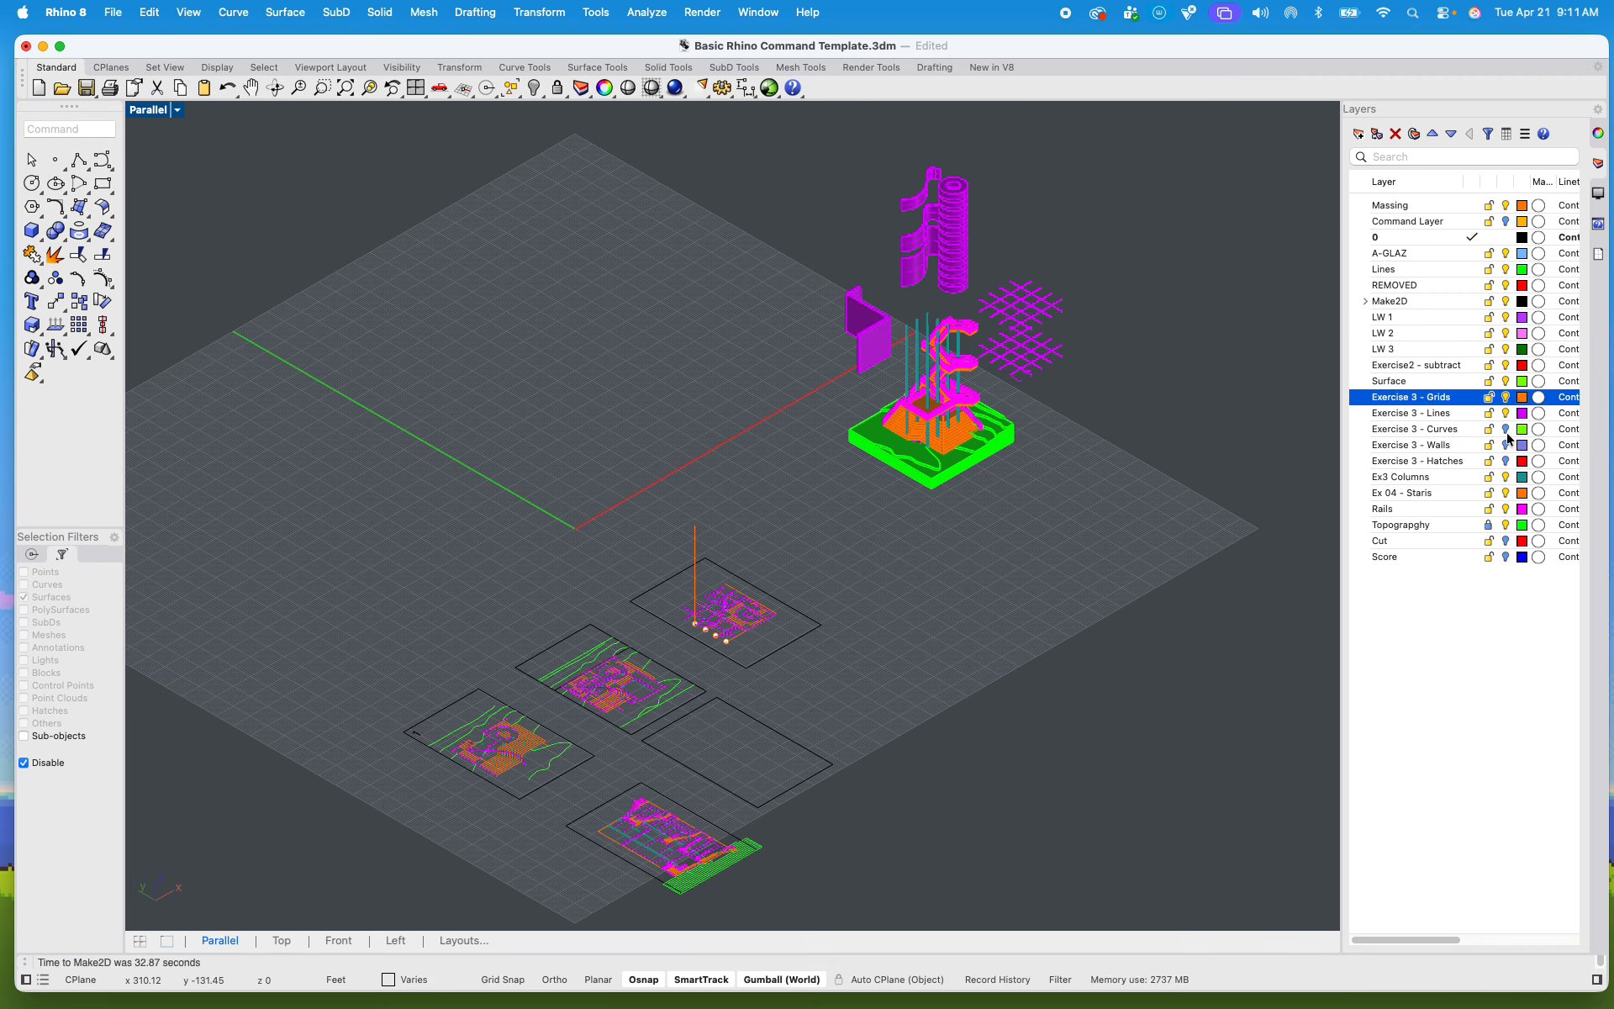
pyautogui.click(1506, 430)
pyautogui.click(1506, 445)
pyautogui.click(1506, 460)
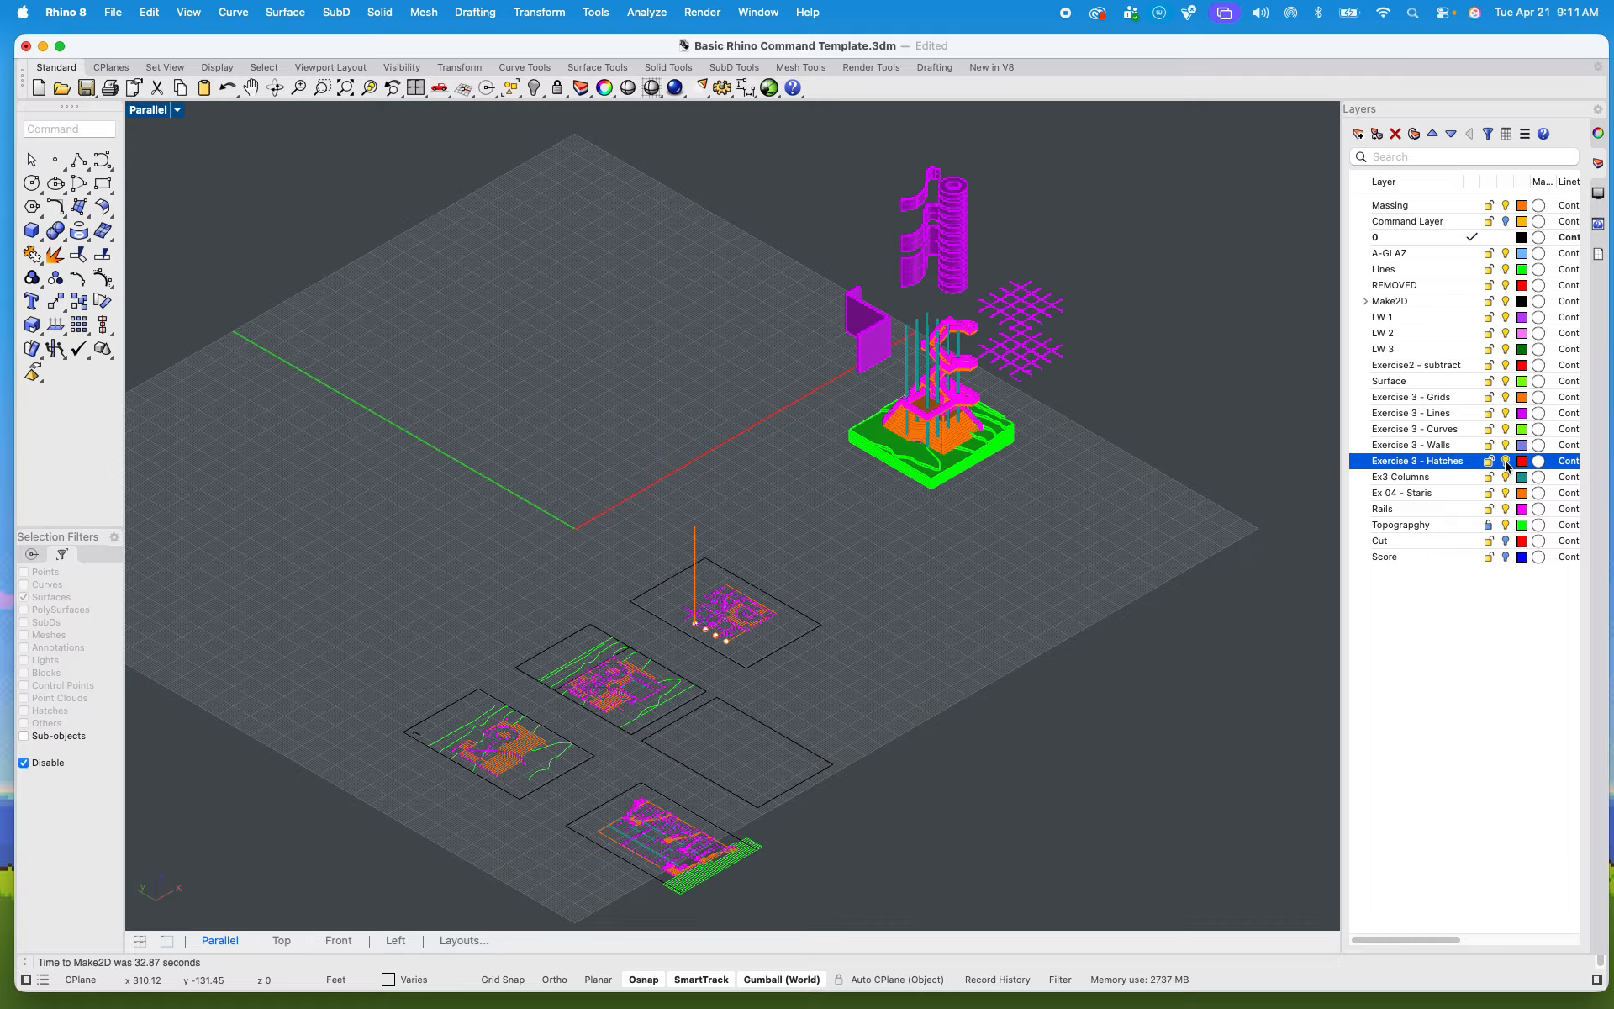
pyautogui.click(1506, 542)
pyautogui.click(1506, 556)
# Step: Move the selected axonometric linework across the ground plane to sit beside the empty sheet frame
pyautogui.moveTo(951, 506)
pyautogui.mouseDown(button='right')
pyautogui.moveTo(915, 468)
pyautogui.moveTo(703, 512)
pyautogui.moveTo(566, 440)
pyautogui.moveTo(678, 425)
pyautogui.moveTo(805, 513)
pyautogui.moveTo(631, 462)
pyautogui.moveTo(703, 396)
pyautogui.moveTo(846, 499)
pyautogui.moveTo(703, 462)
pyautogui.moveTo(922, 381)
pyautogui.moveTo(930, 402)
pyautogui.mouseUp(button='right')
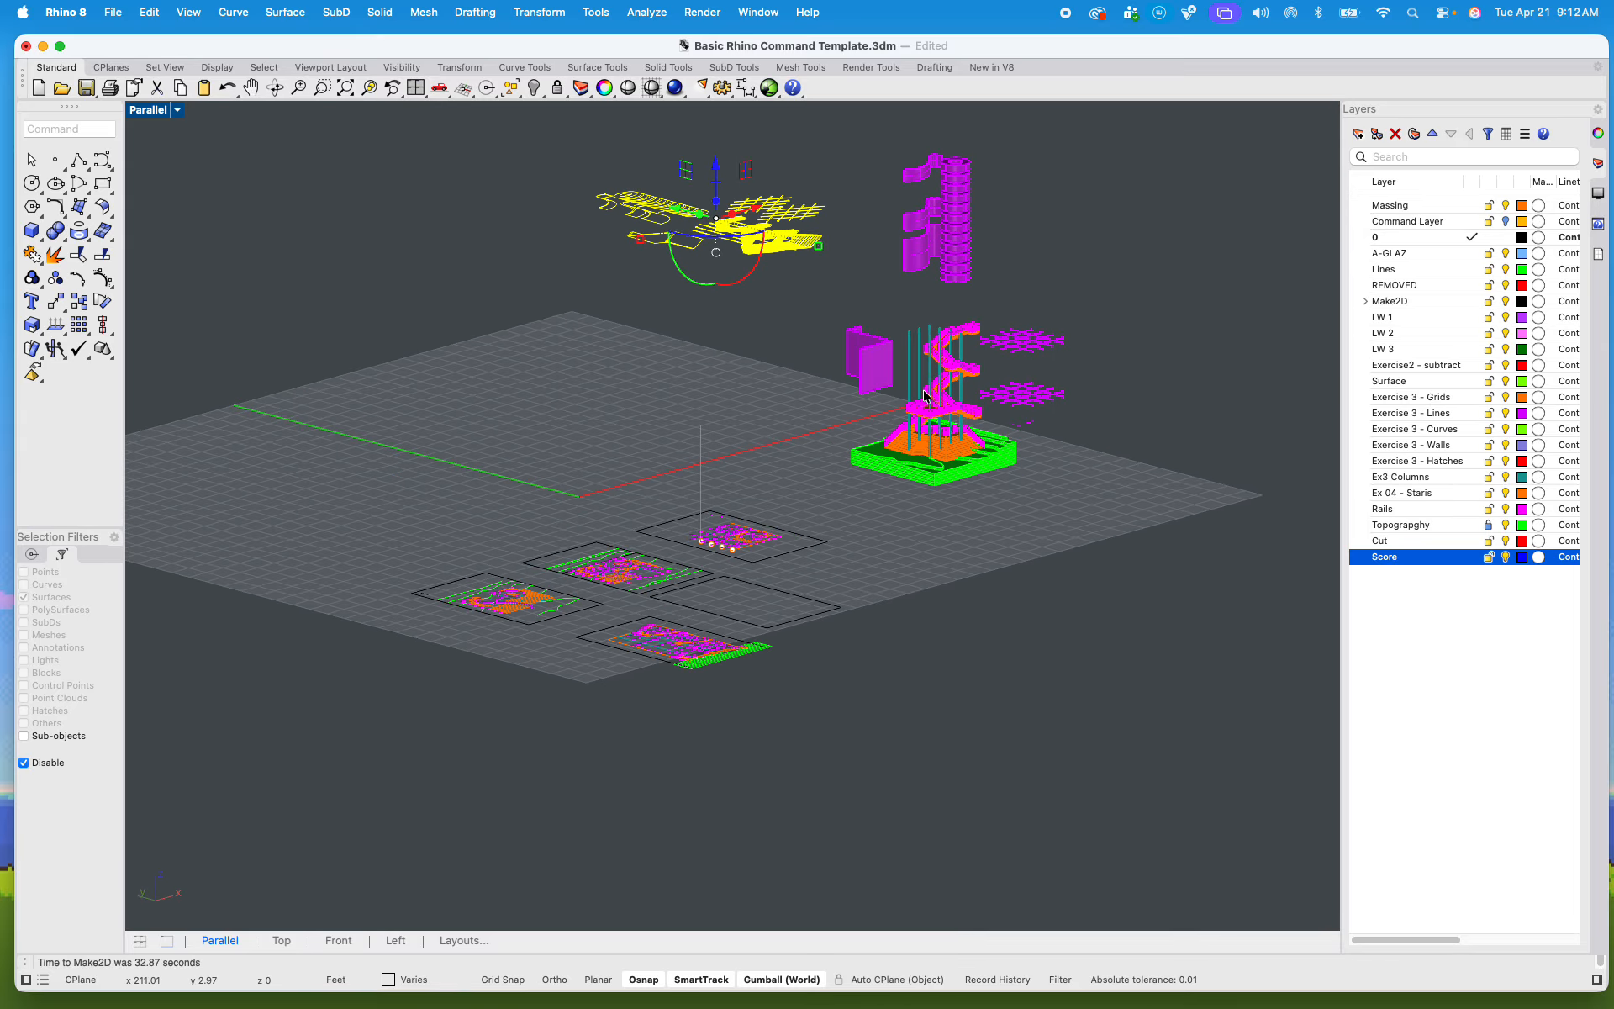
pyautogui.scroll(-8, 755, 314)
pyautogui.keyDown('shift'); pyautogui.moveTo(759, 315); pyautogui.dragTo(1062, 256, button='right'); pyautogui.keyUp('shift')
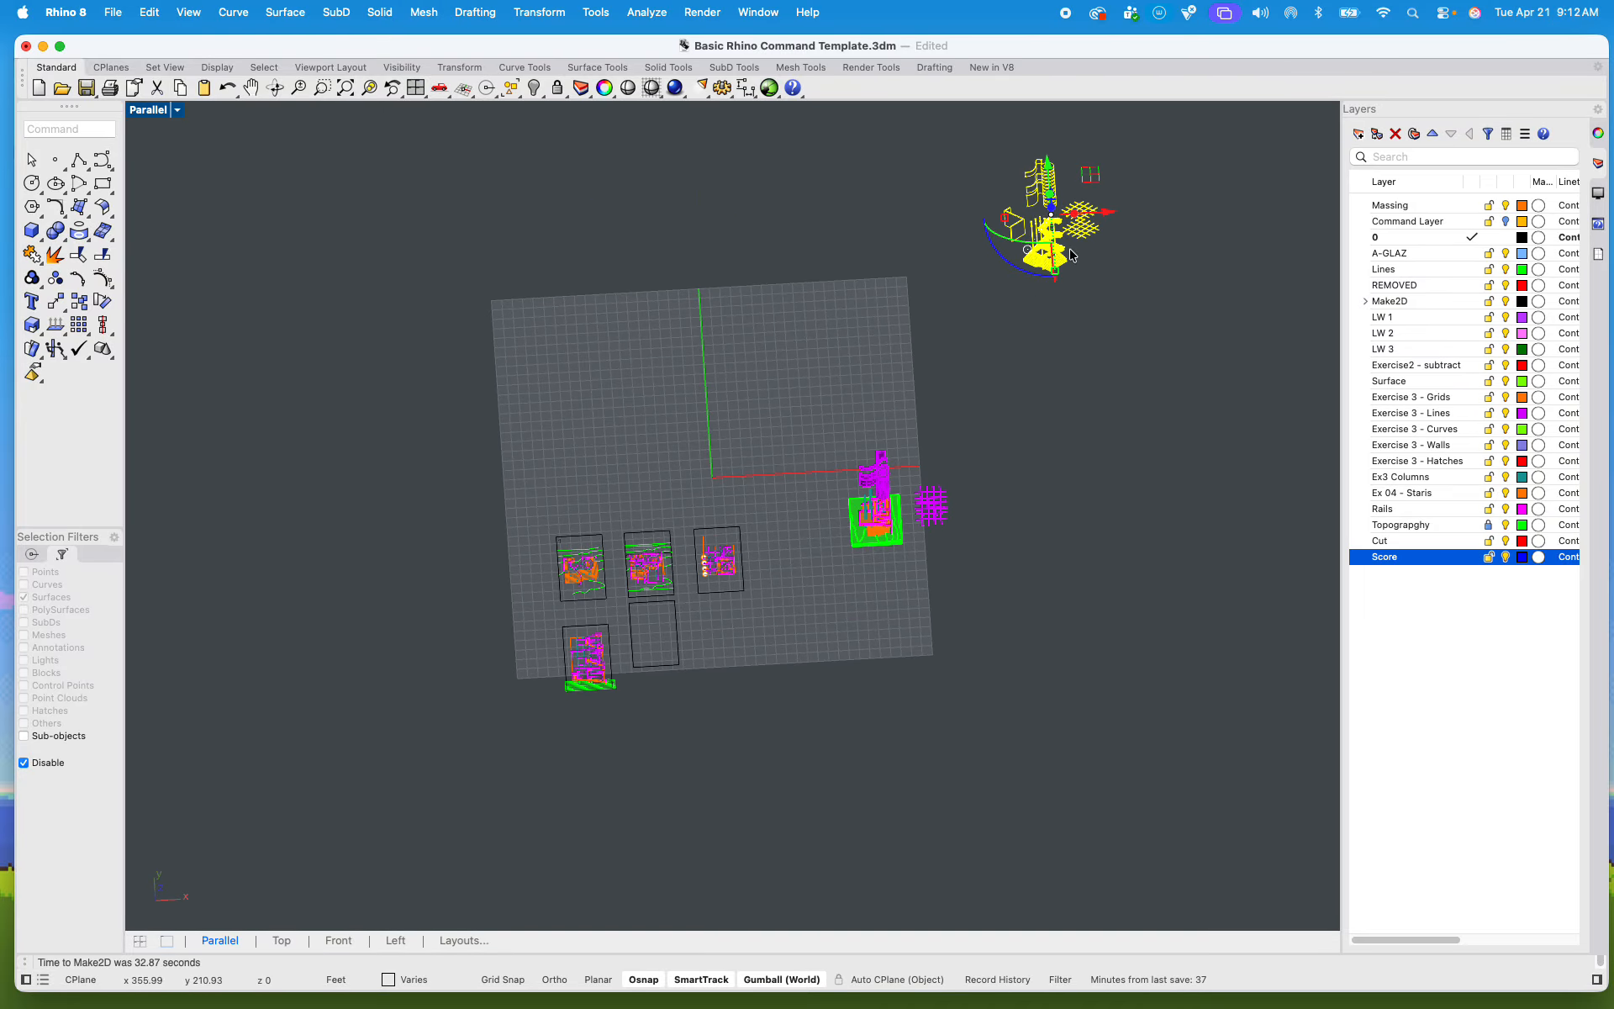
pyautogui.moveTo(1067, 261); pyautogui.dragTo(830, 604)
pyautogui.scroll(5, 714, 694)
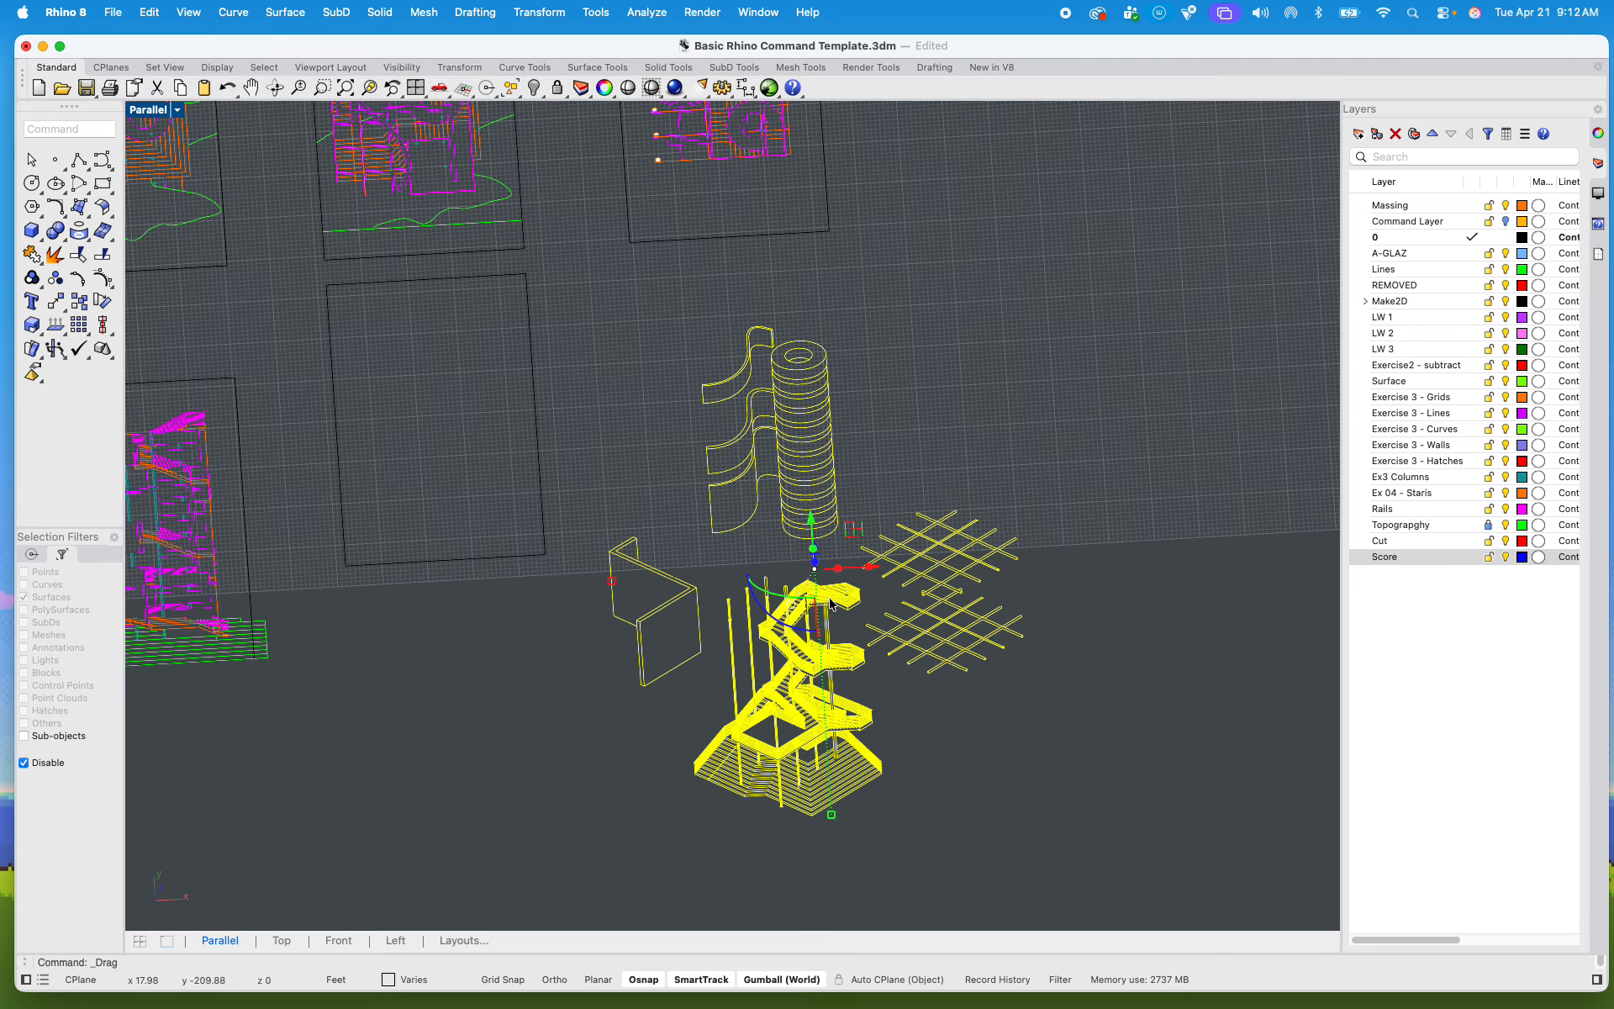
# Step: In the maximized Top viewport, scale the axonometric linework down and place it inside the empty sheet frame
pyautogui.doubleClick(153, 112)
pyautogui.click(153, 110)
pyautogui.click(151, 110)
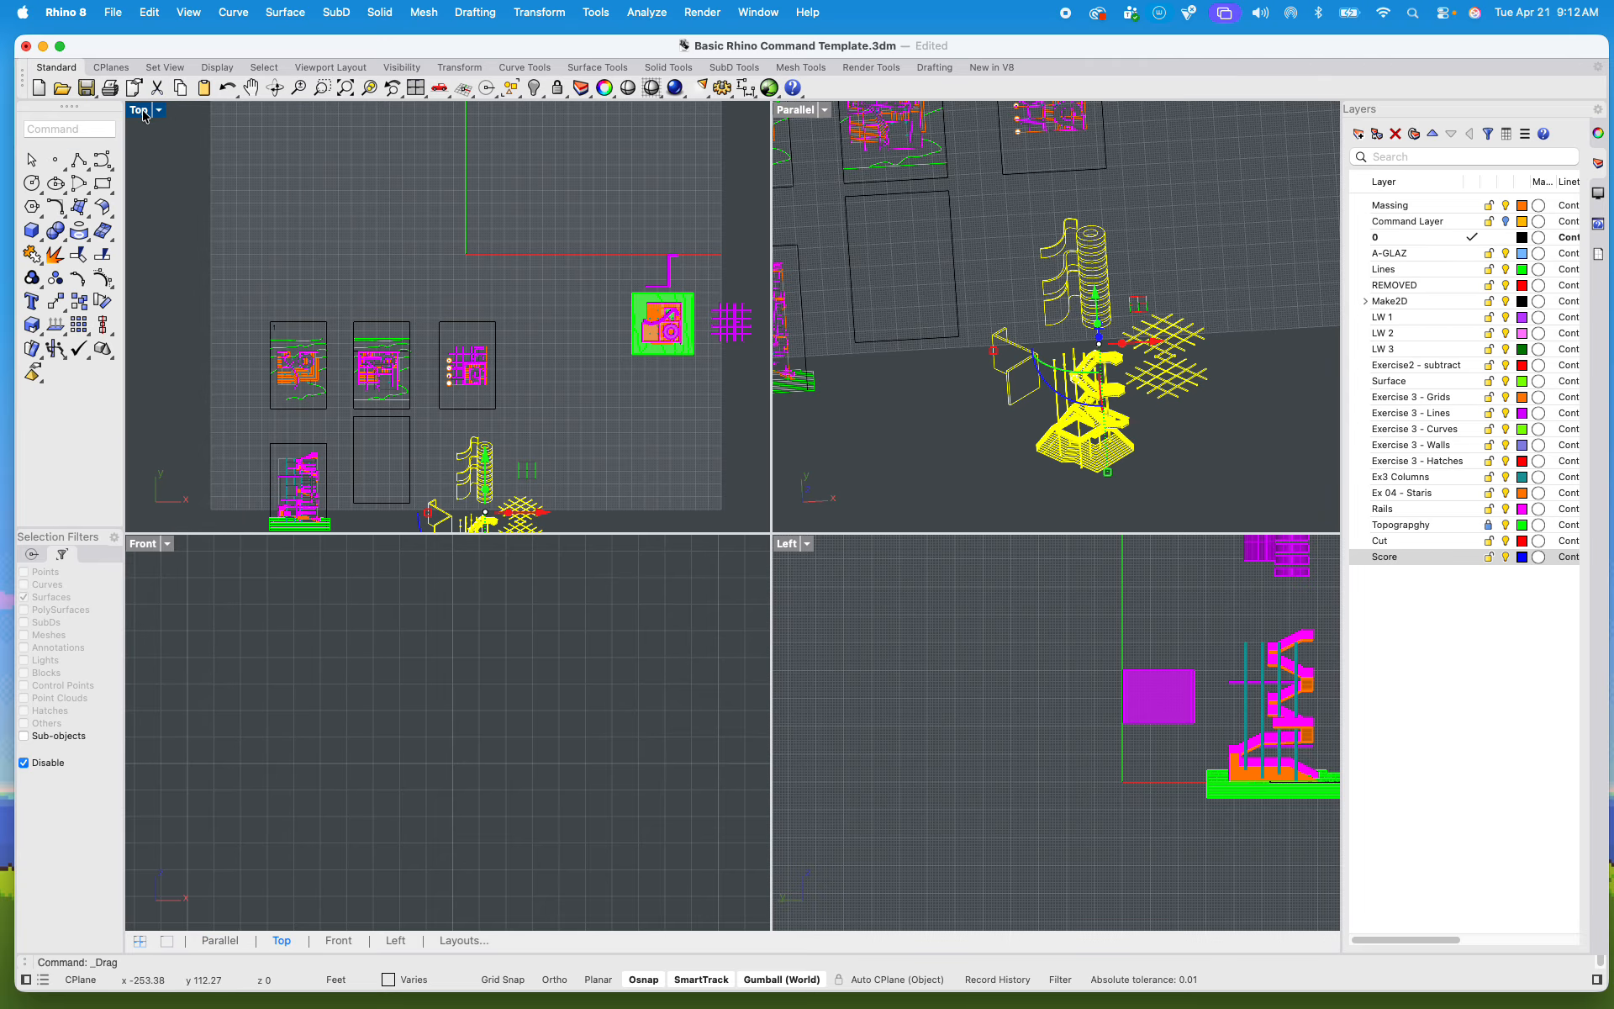
pyautogui.doubleClick(143, 112)
pyautogui.scroll(-3, 588, 504)
pyautogui.scroll(6, 694, 734)
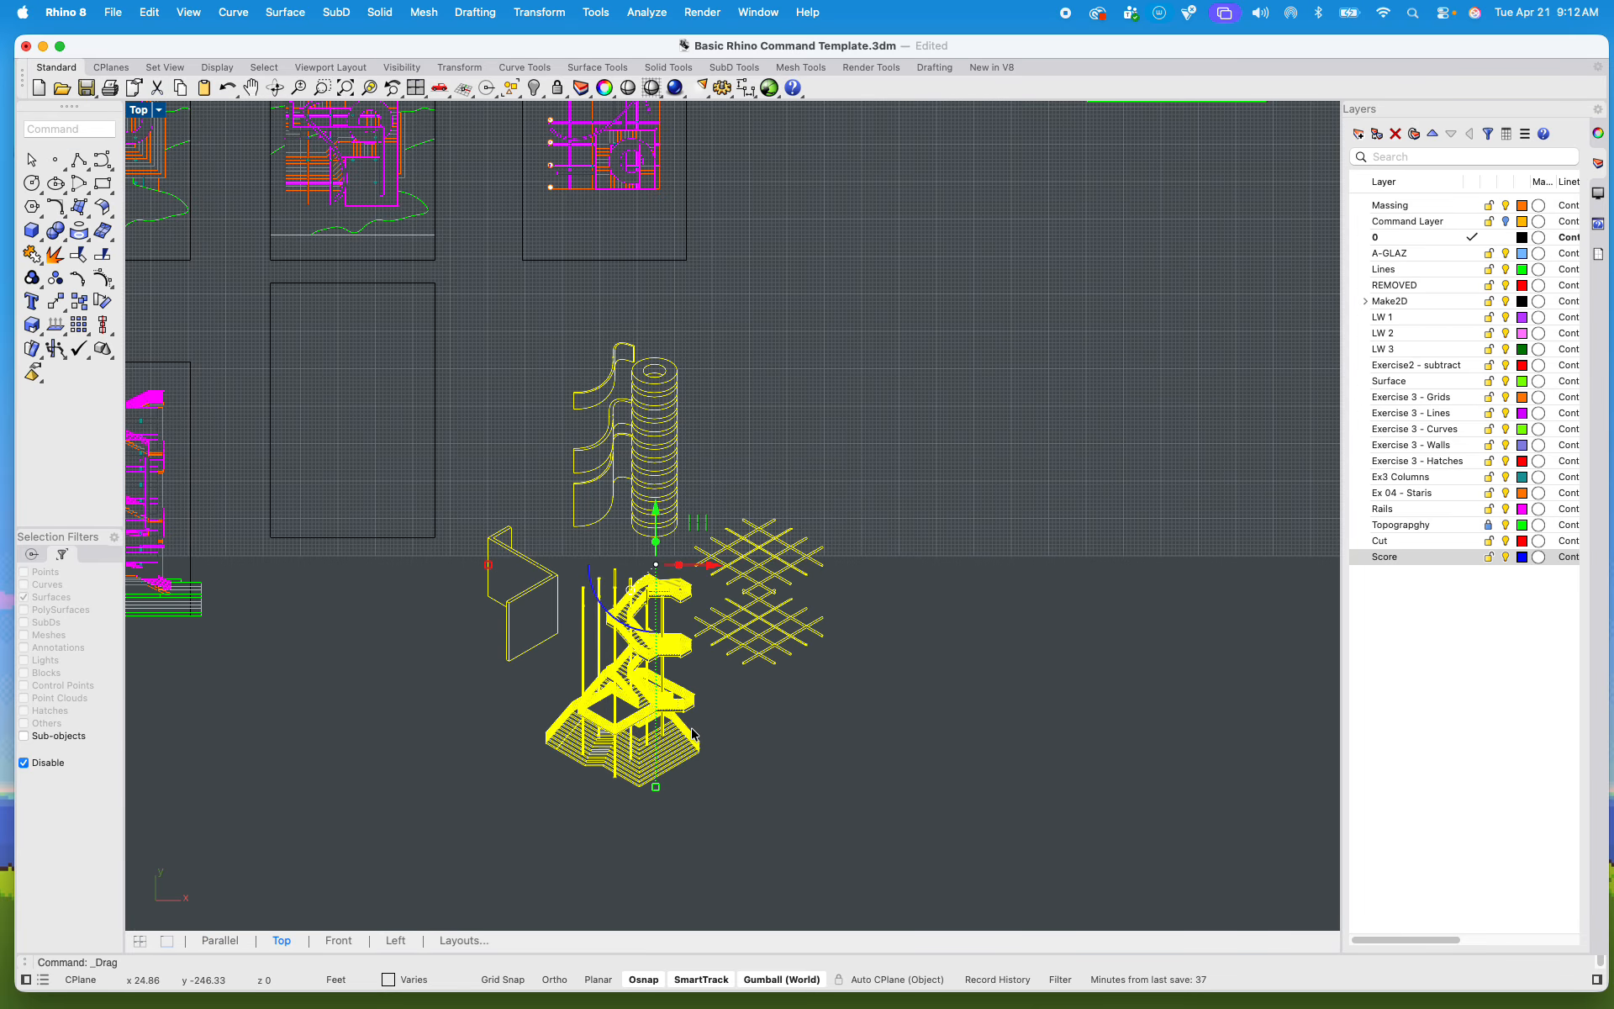
pyautogui.moveTo(657, 787); pyautogui.dragTo(488, 554)
pyautogui.scroll(3, 624, 626)
pyautogui.scroll(-10, 581, 641)
pyautogui.scroll(10, 435, 569)
# Step: Draw two diagonal guide lines between opposite corners of the frame around the axonometric
pyautogui.write('lin')
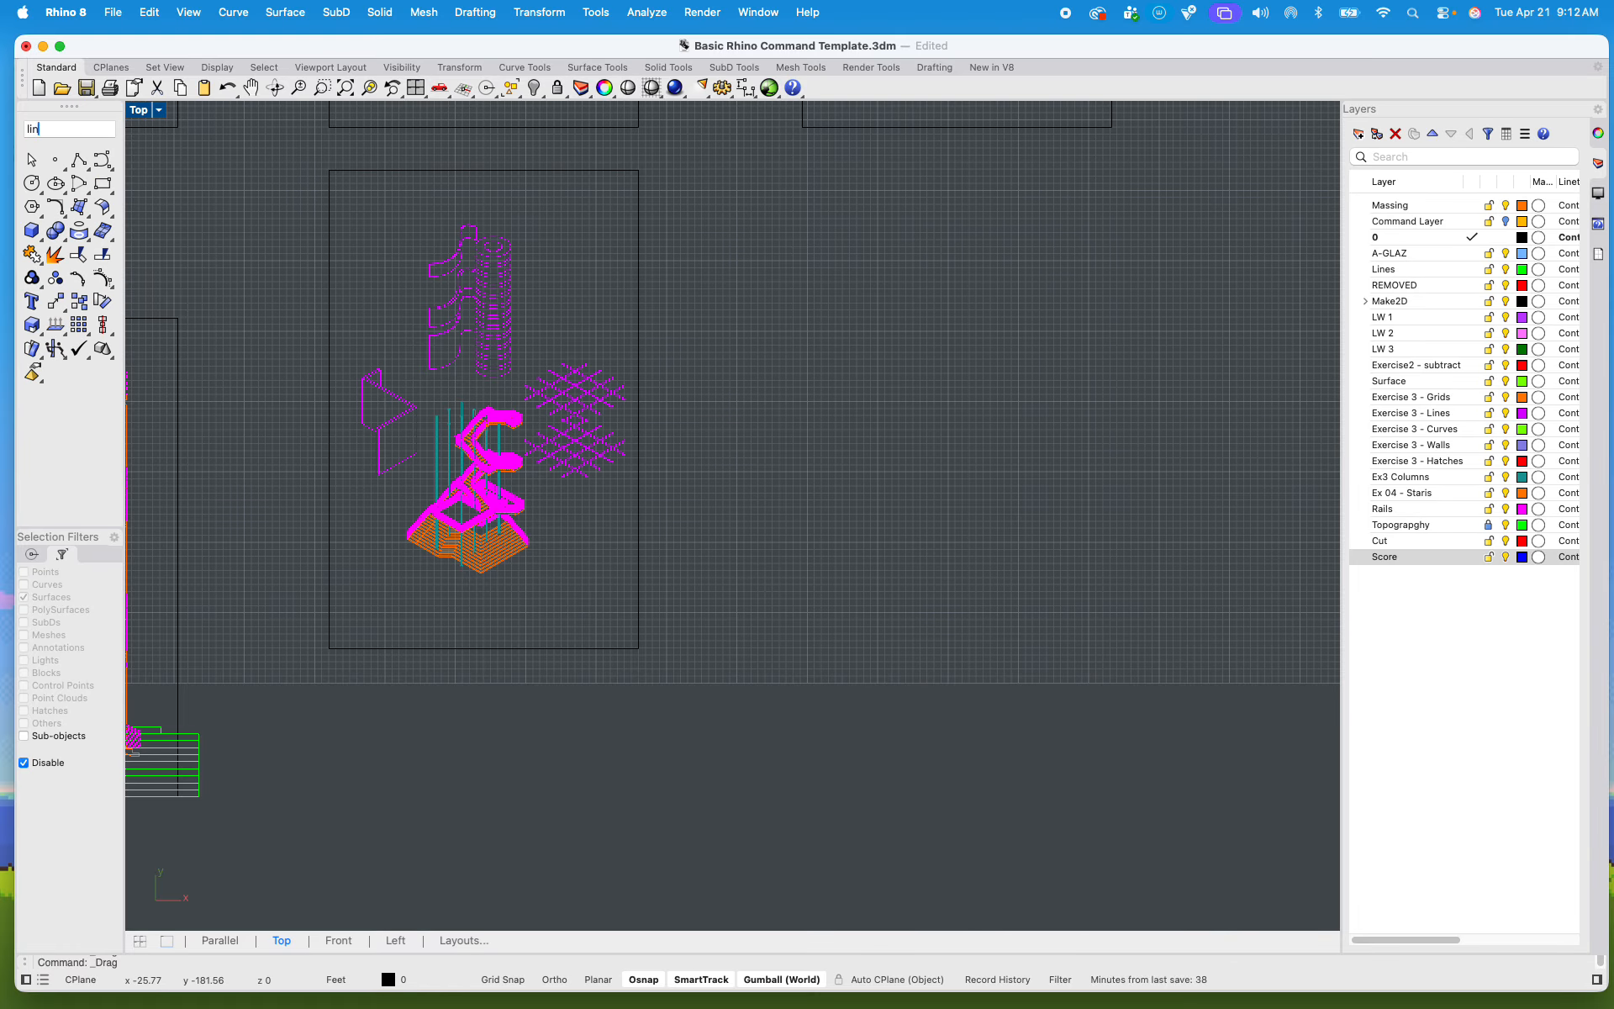
pyautogui.write('e')
pyautogui.press('Return')
pyautogui.click(638, 170)
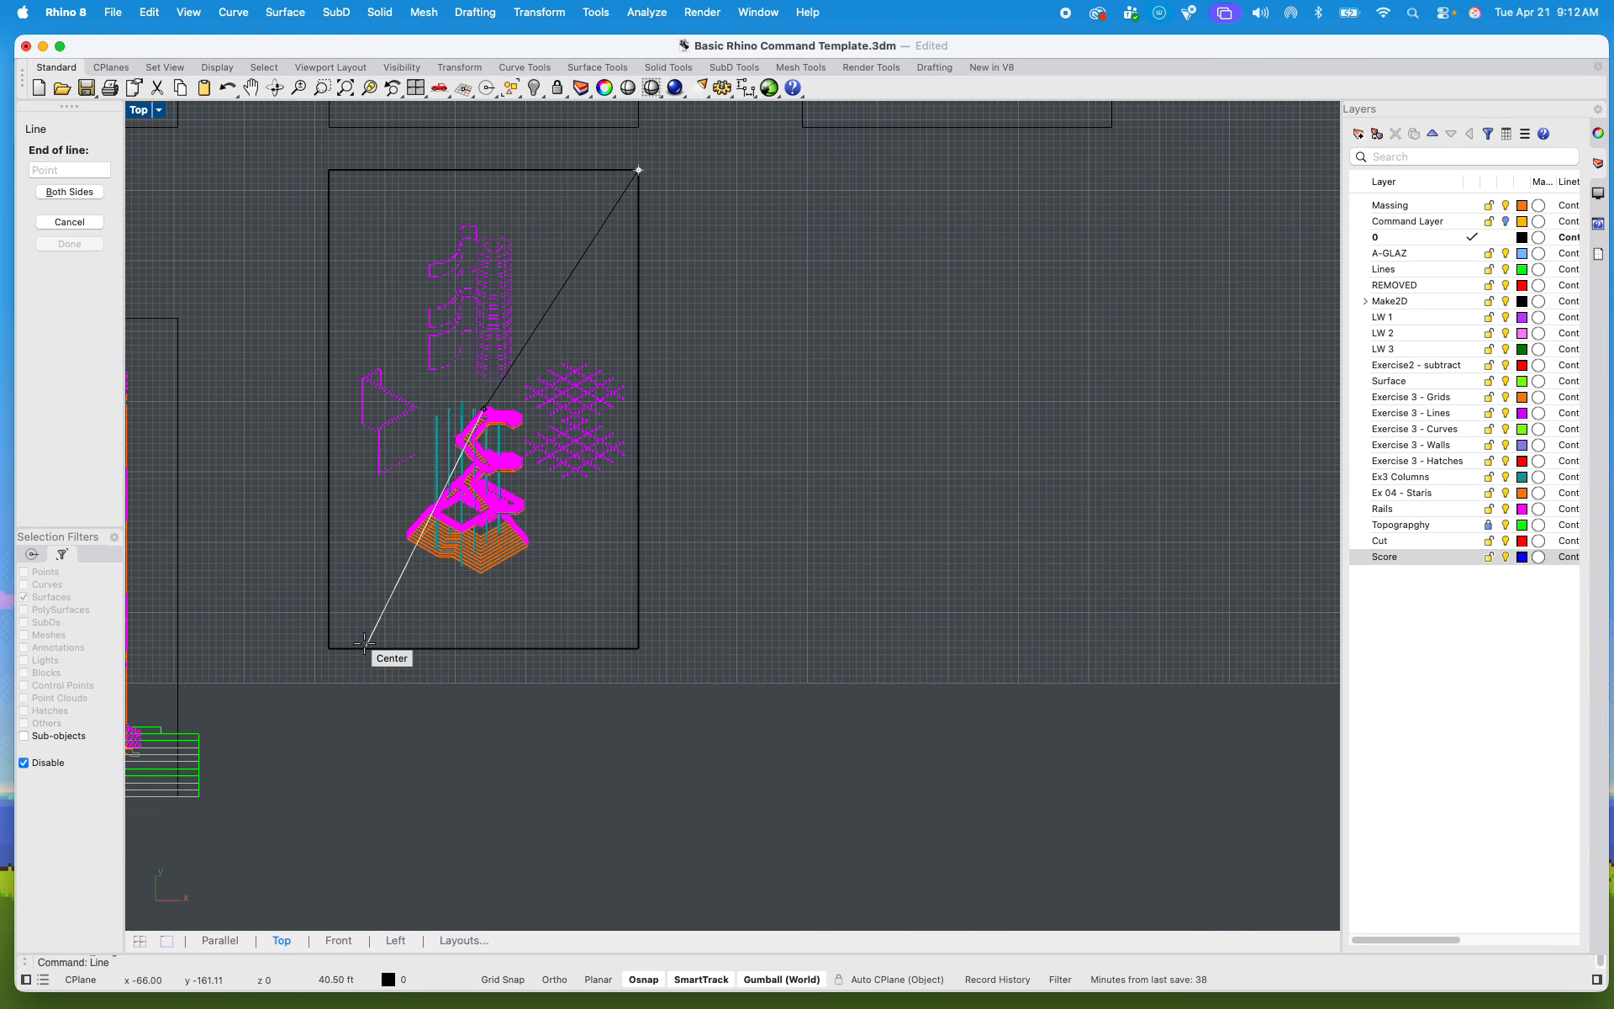
pyautogui.click(329, 649)
pyautogui.press('Return')
pyautogui.click(329, 171)
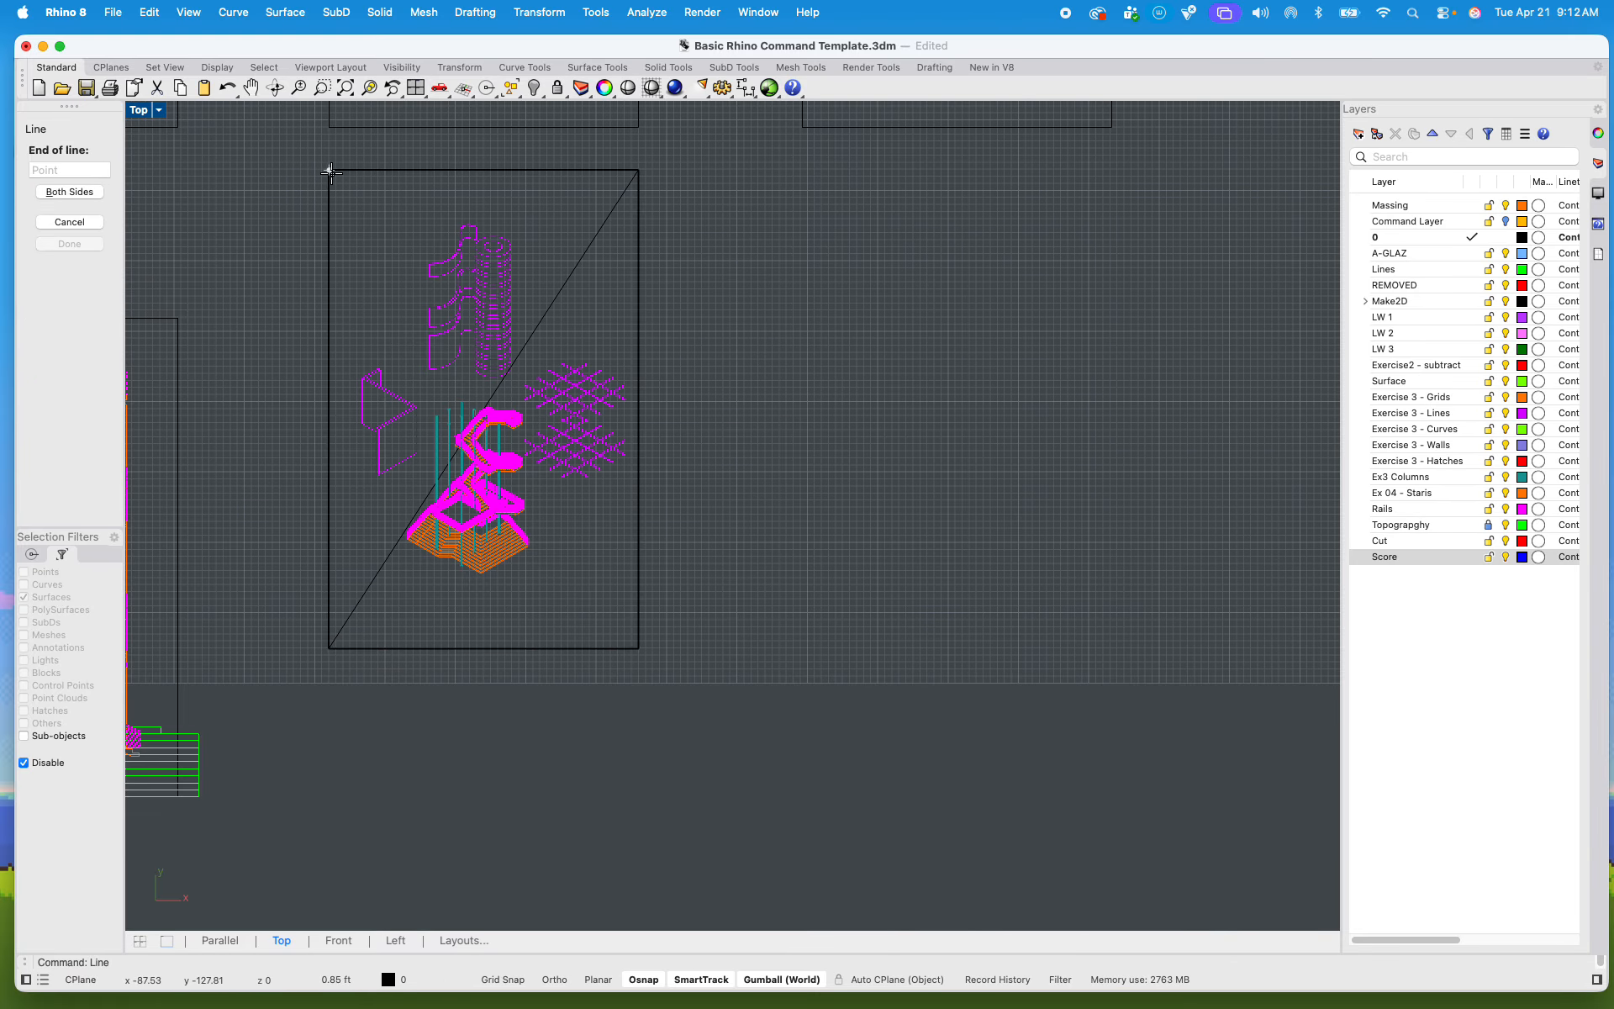
pyautogui.click(638, 647)
# Step: Select both diagonal guide lines where they cross and delete them
pyautogui.scroll(5, 471, 367)
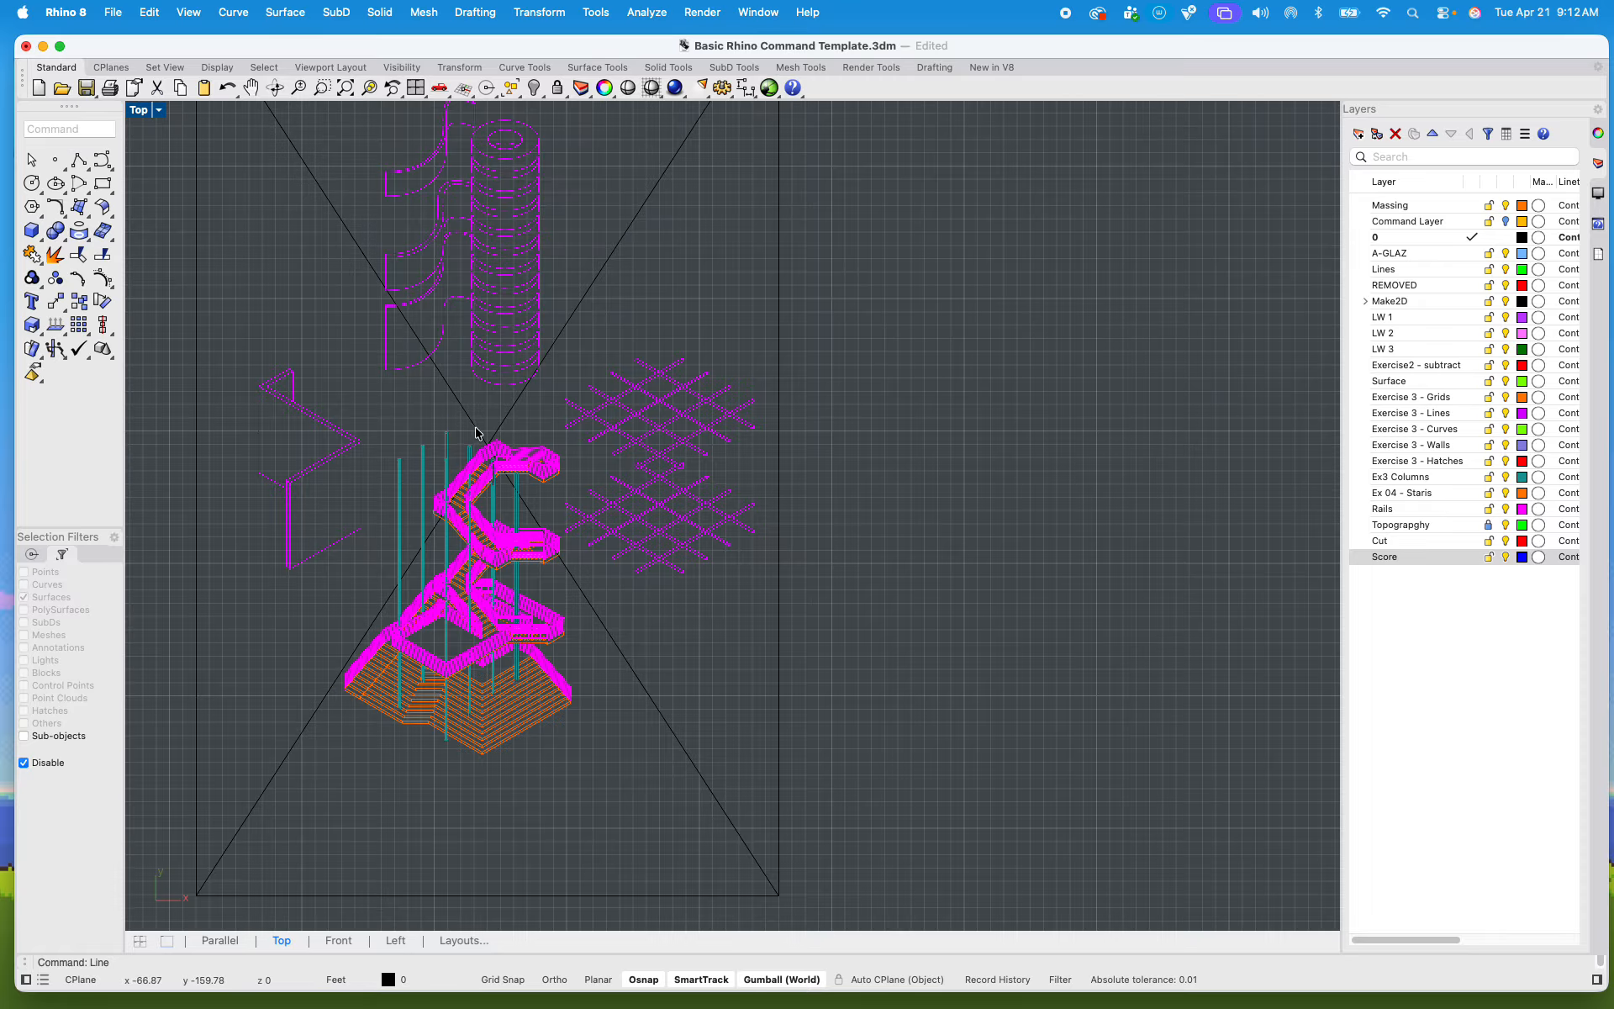
pyautogui.scroll(5, 475, 433)
pyautogui.moveTo(682, 501); pyautogui.dragTo(375, 442)
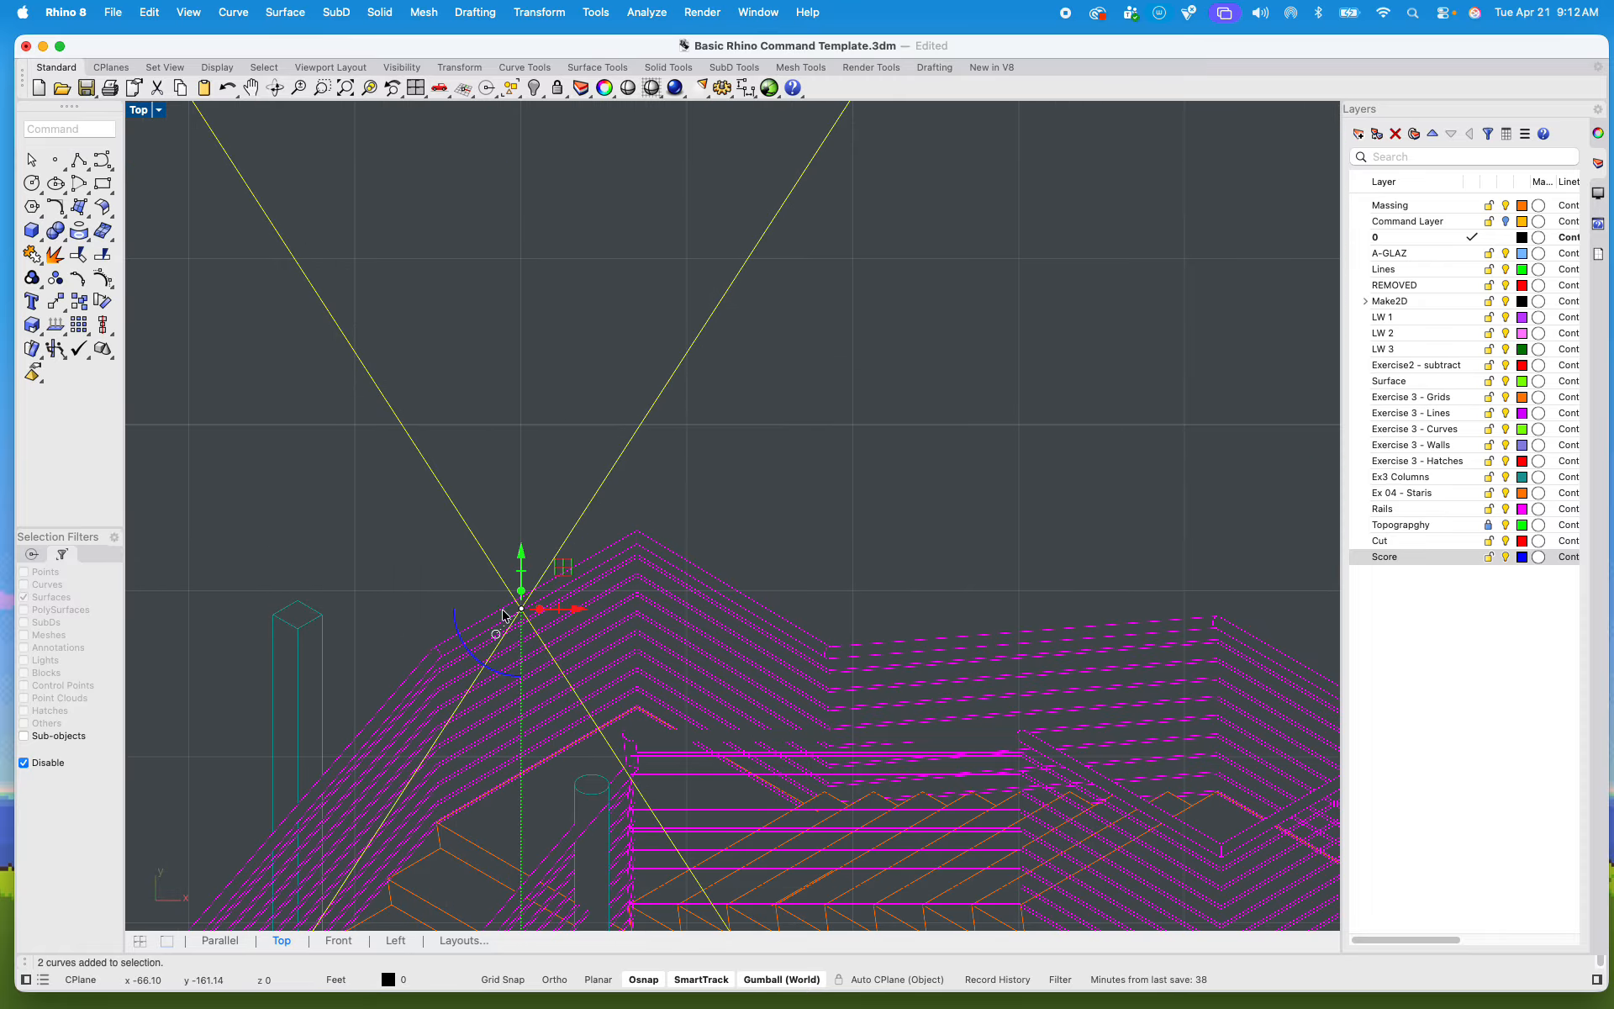
pyautogui.scroll(-5, 504, 614)
pyautogui.press('Delete')
# Step: Move the axonometric together with its sheet frame straight down, toward the row of the elevation sheet
pyautogui.scroll(-6, 623, 528)
pyautogui.moveTo(506, 411); pyautogui.dragTo(751, 698)
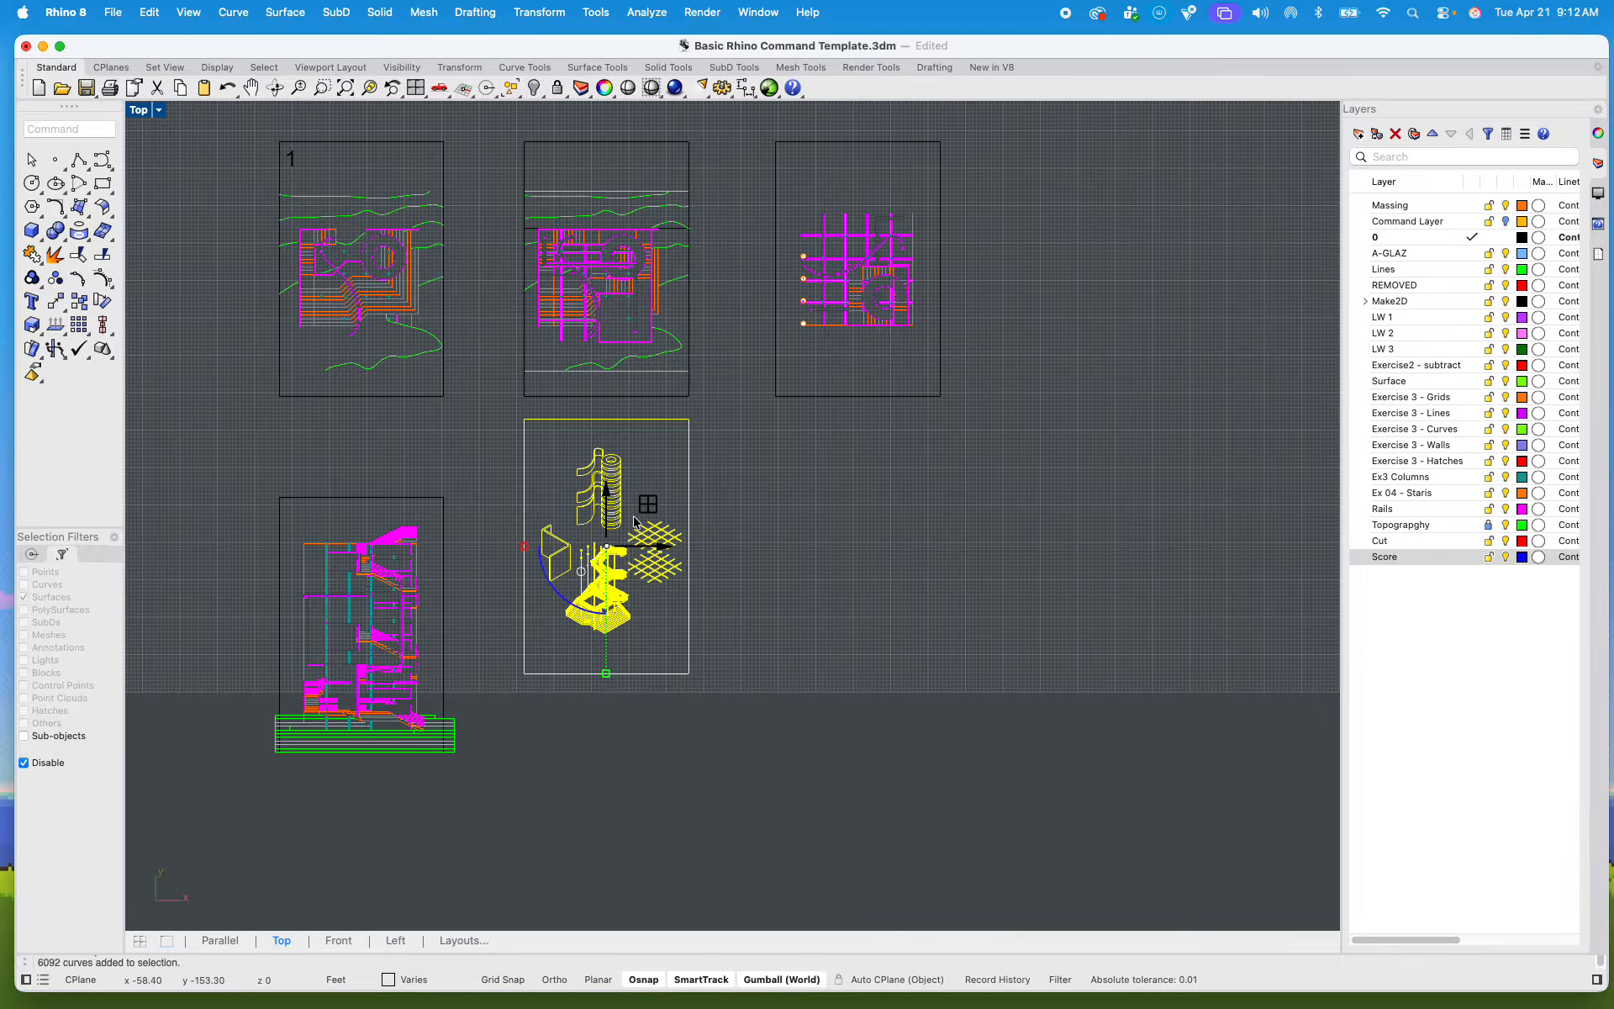
pyautogui.moveTo(634, 521); pyautogui.dragTo(637, 577)
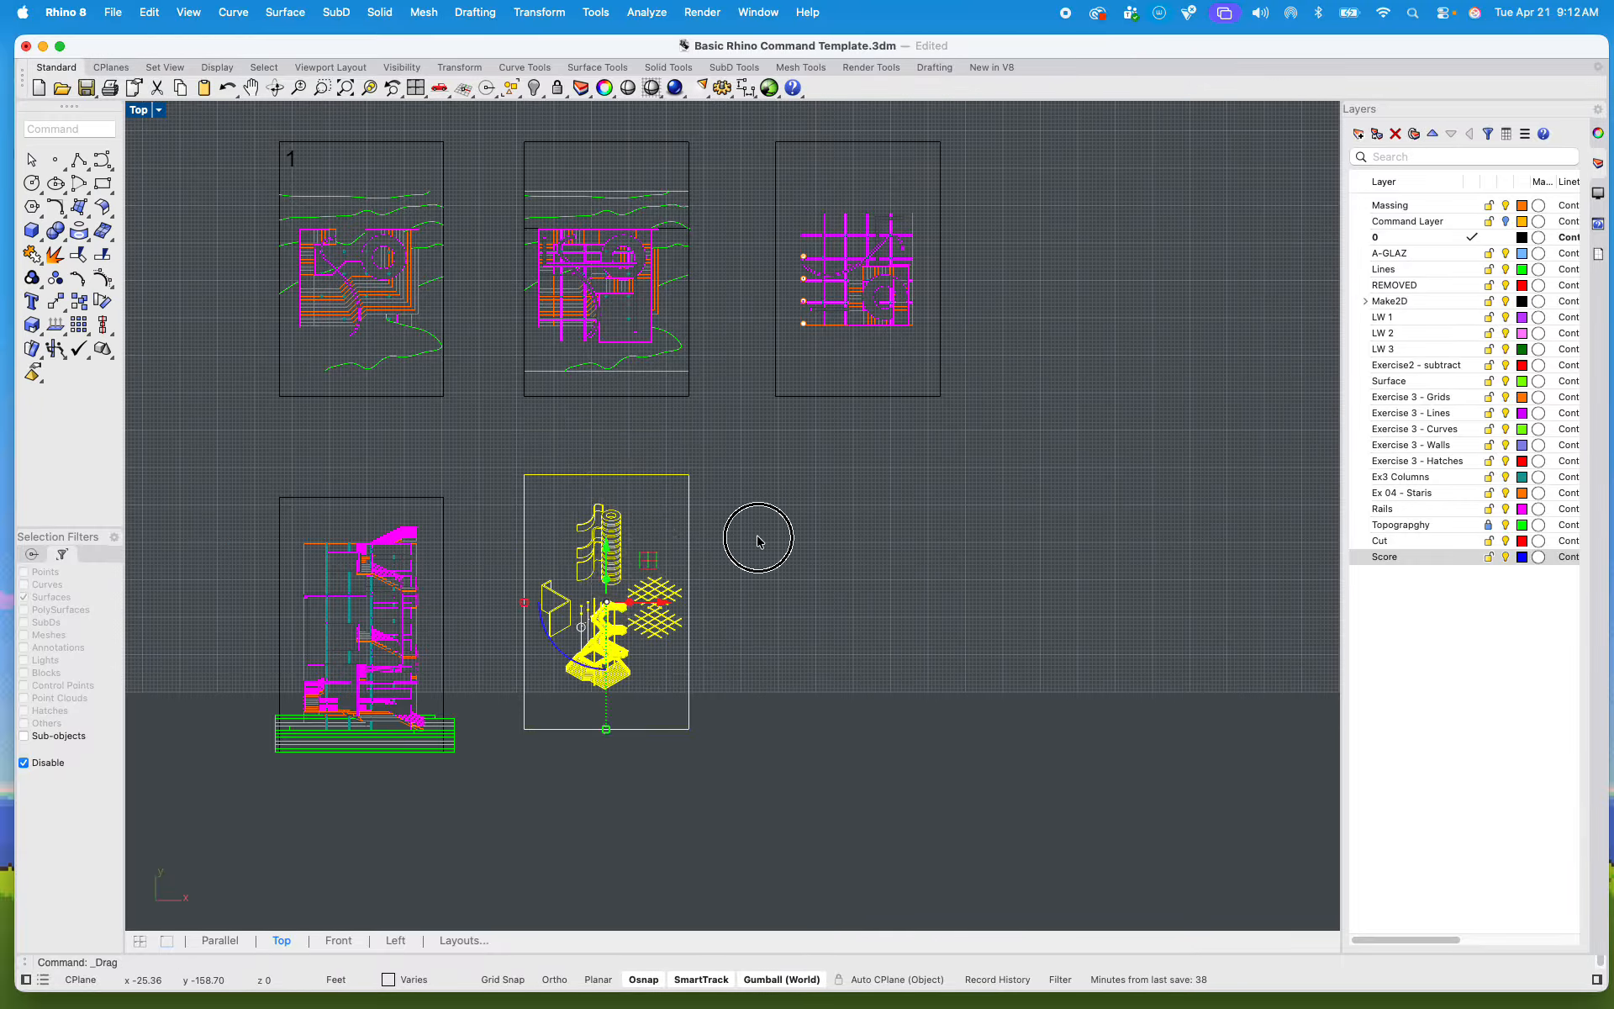
pyautogui.click(757, 543)
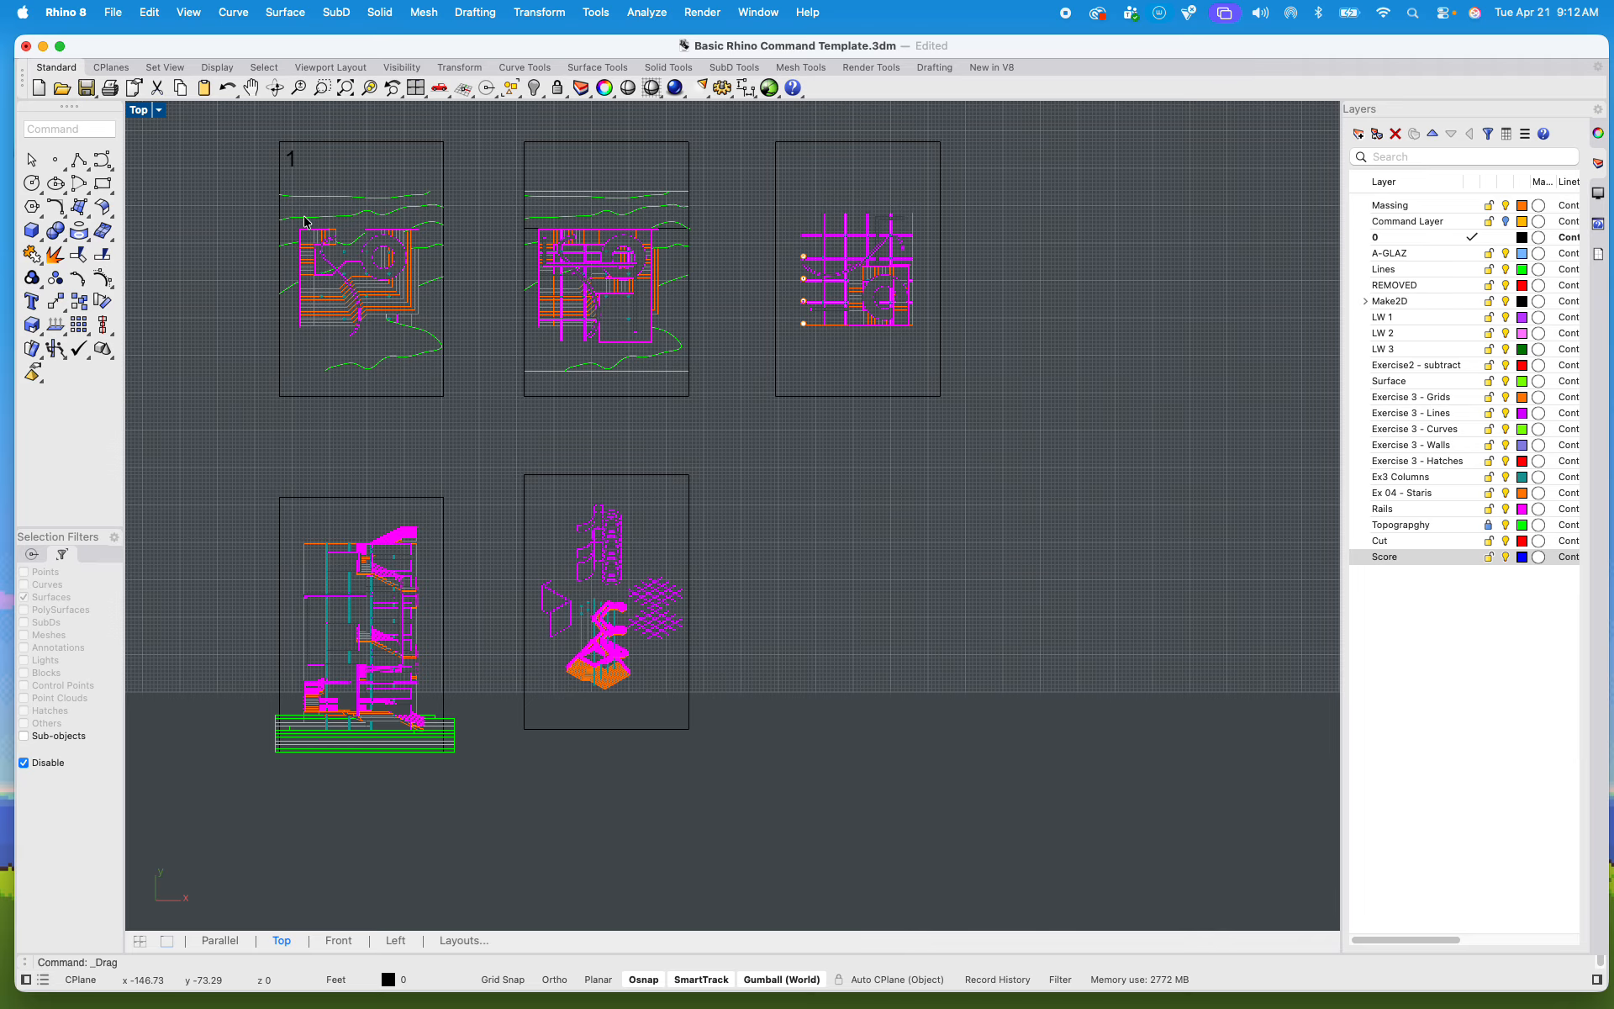
# Step: Explode all the curves and the number text of the plan sheet marked 1
pyautogui.scroll(10, 305, 222)
pyautogui.scroll(5, 368, 359)
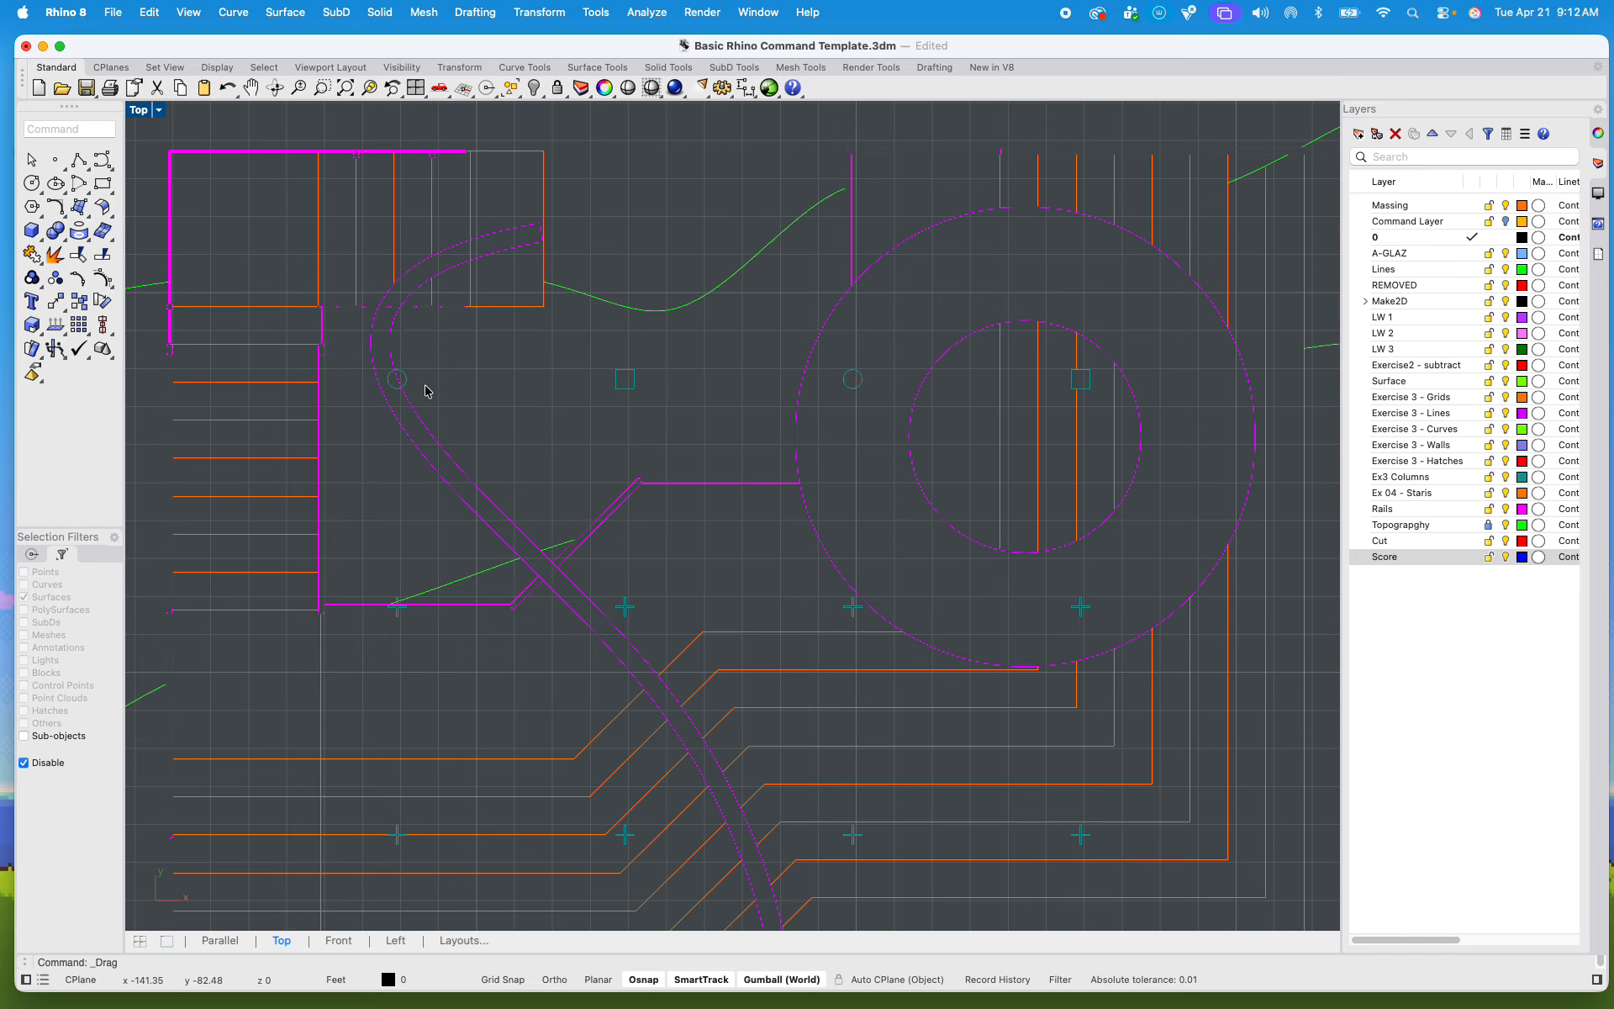
pyautogui.scroll(-5, 434, 396)
pyautogui.scroll(-3, 521, 386)
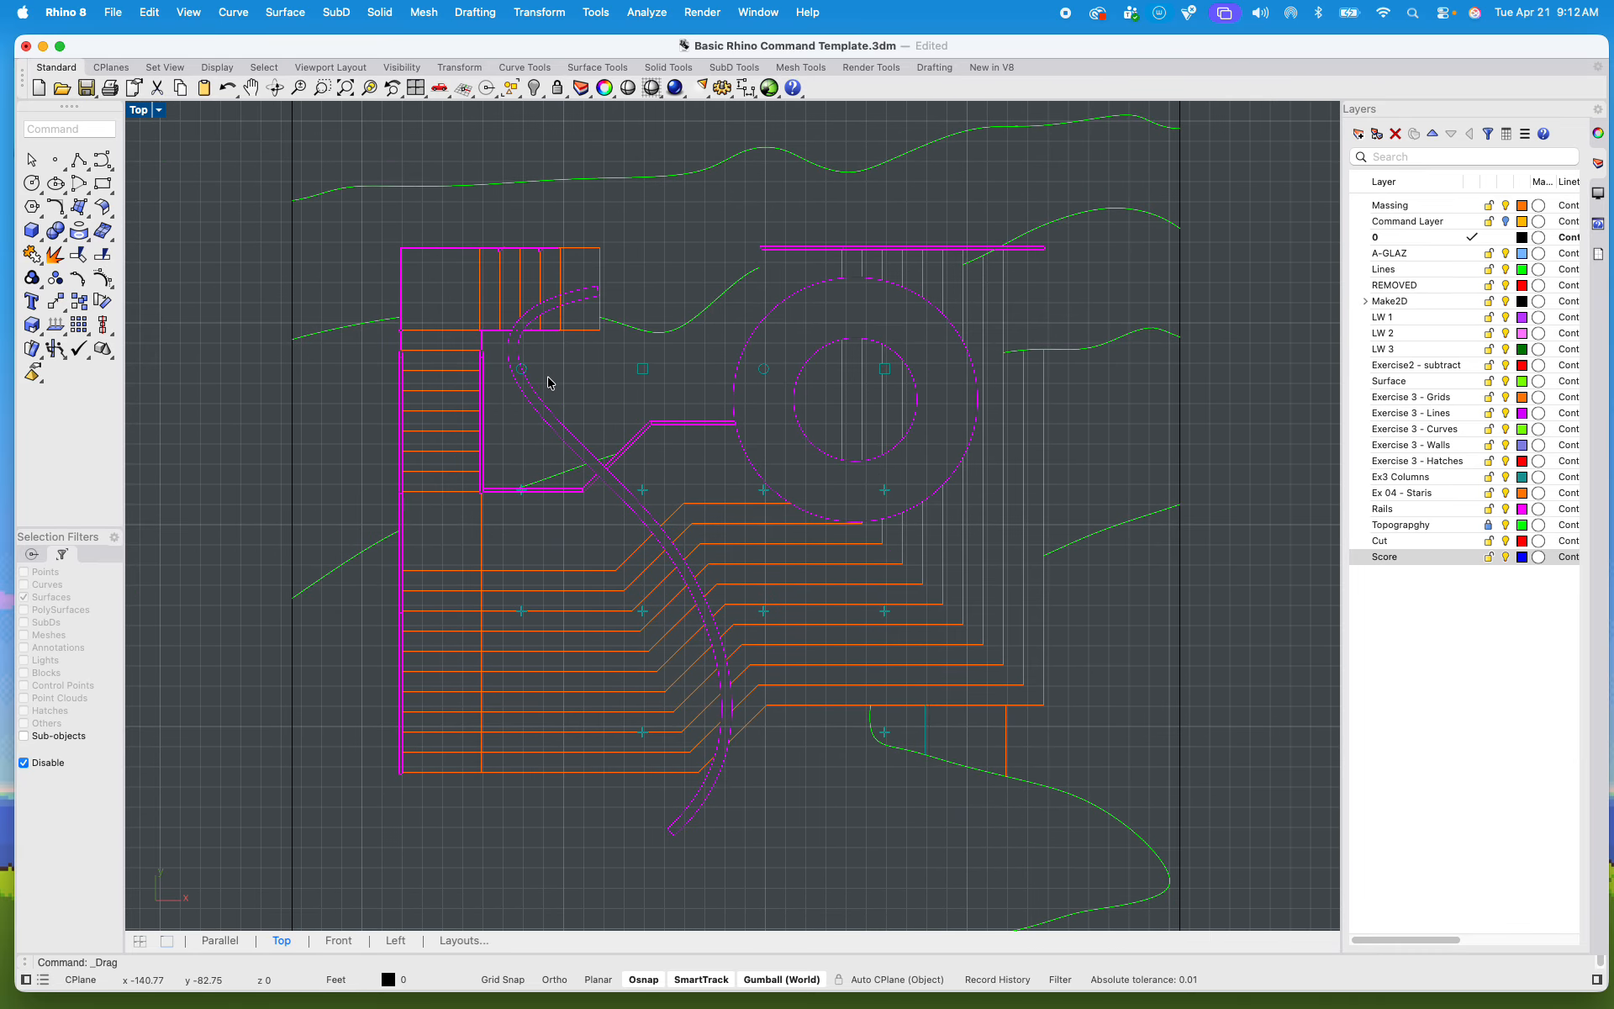
pyautogui.scroll(-4, 472, 375)
pyautogui.moveTo(350, 144); pyautogui.dragTo(901, 785)
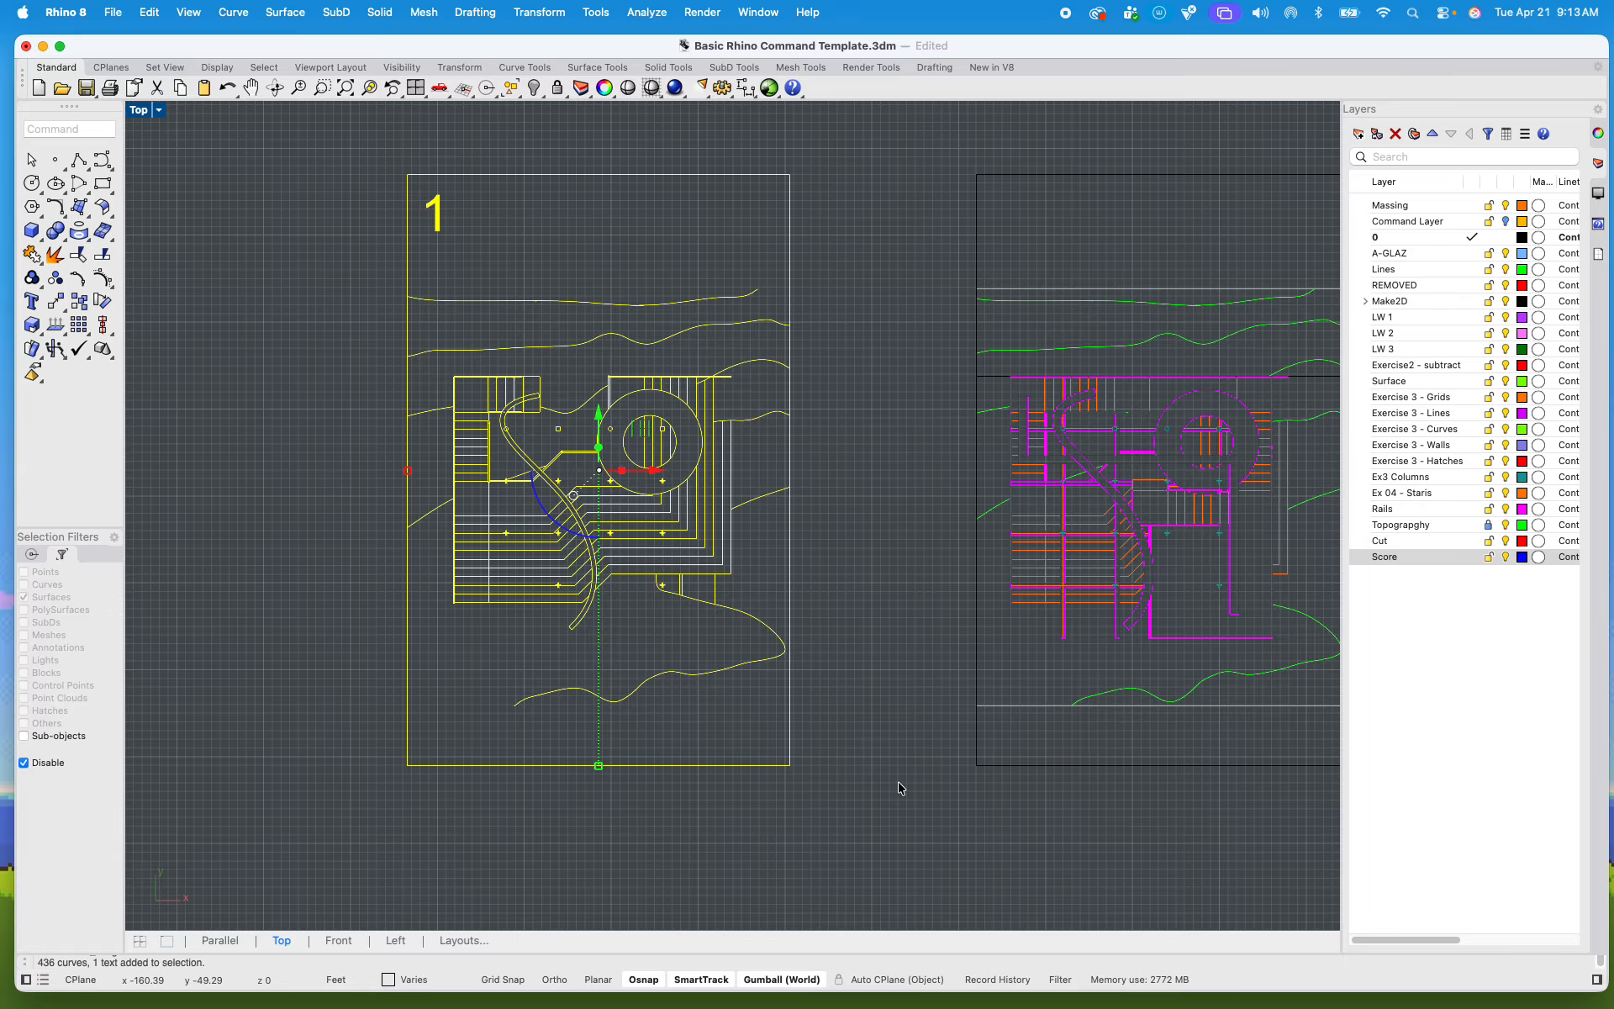
pyautogui.write('explode')
pyautogui.press('Return')
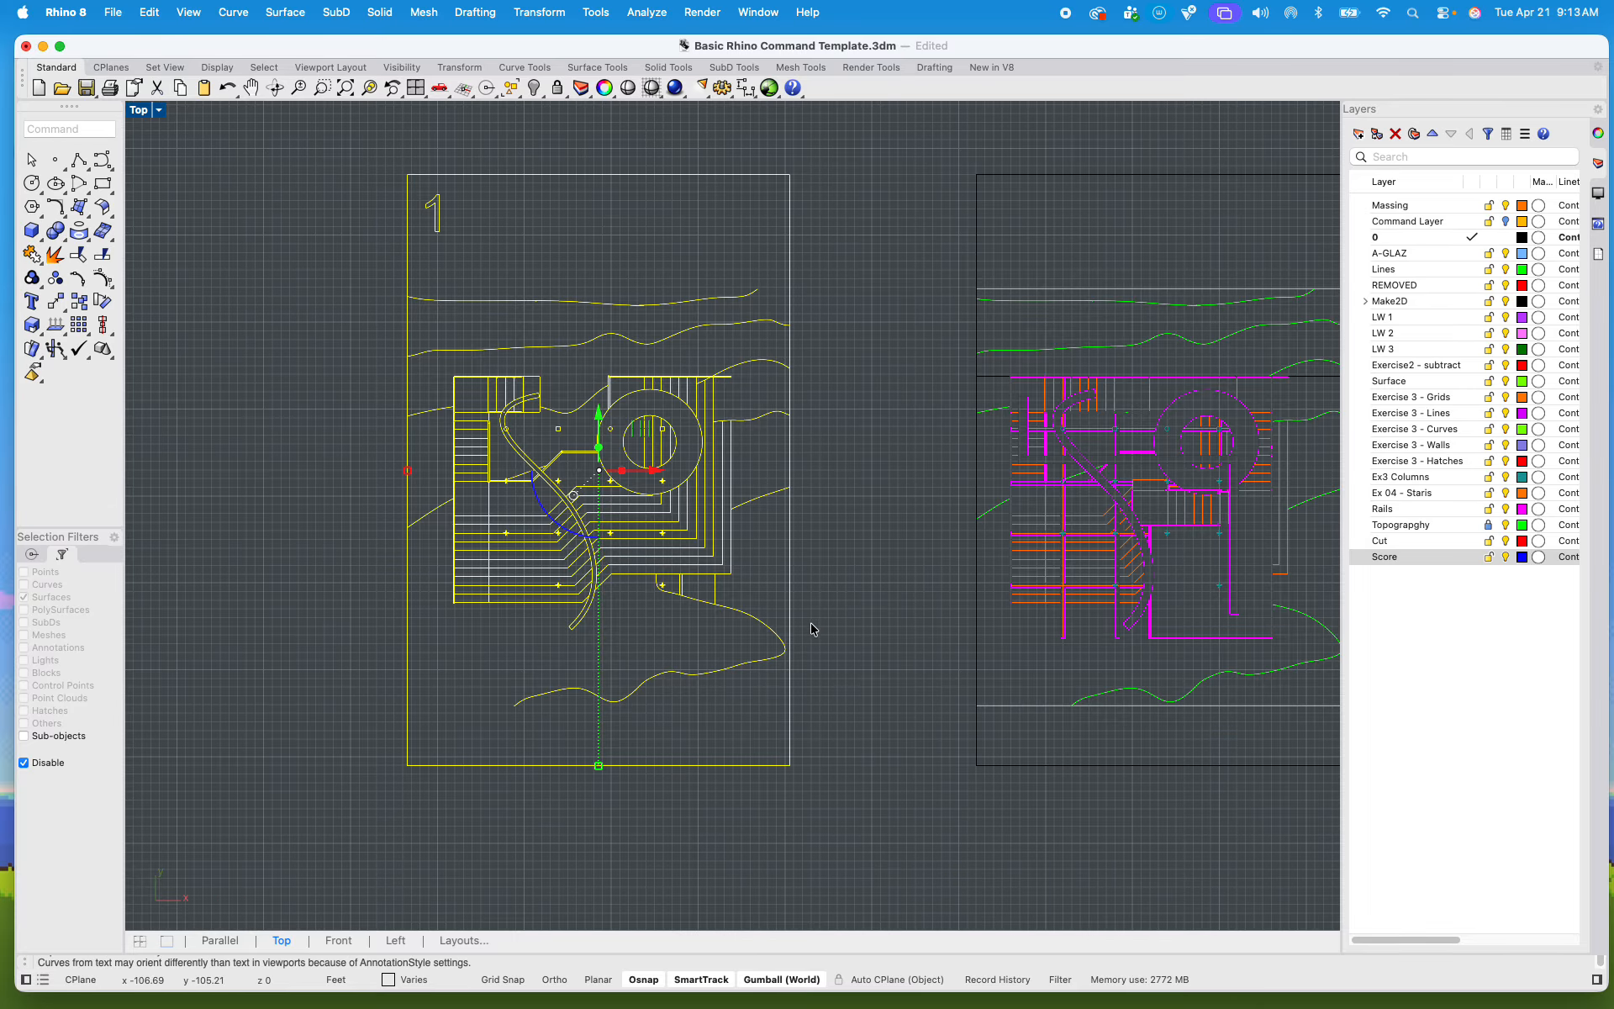
# Step: Ungroup all the linework of plan sheet 1, explode it again, and clear the selection
pyautogui.press('Escape')
pyautogui.scroll(5, 681, 558)
pyautogui.scroll(-6, 603, 521)
pyautogui.moveTo(354, 198); pyautogui.dragTo(847, 748)
pyautogui.write('ungro')
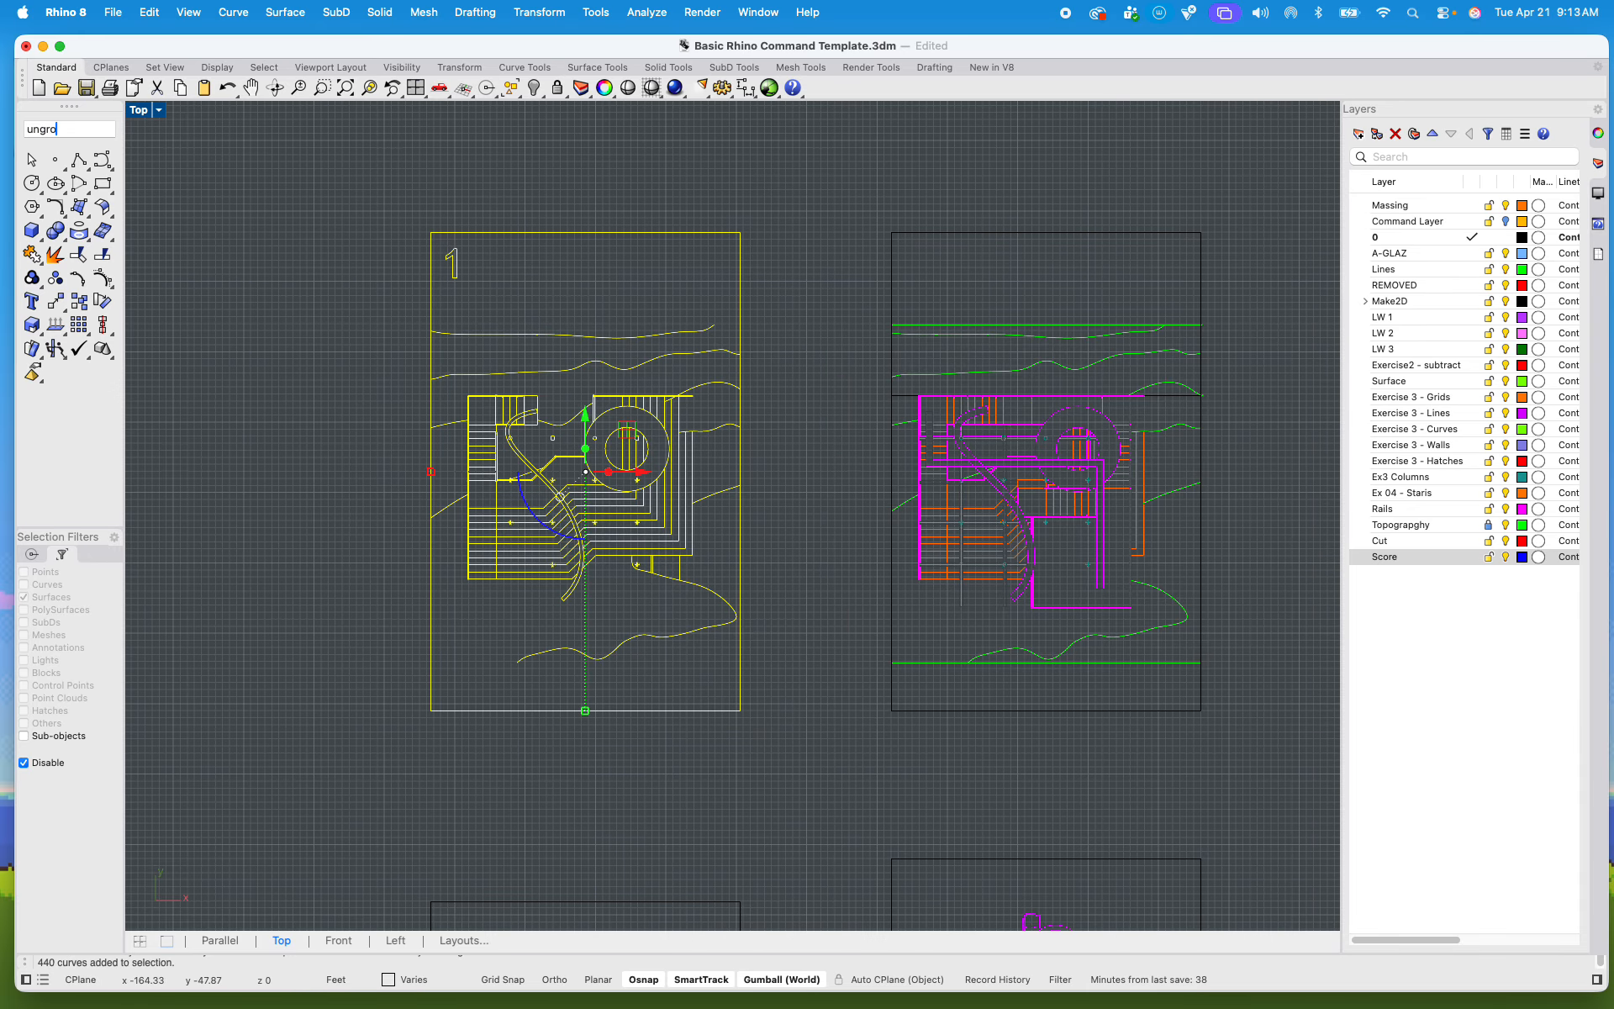
pyautogui.press('Return')
pyautogui.write('explode')
pyautogui.press('Return')
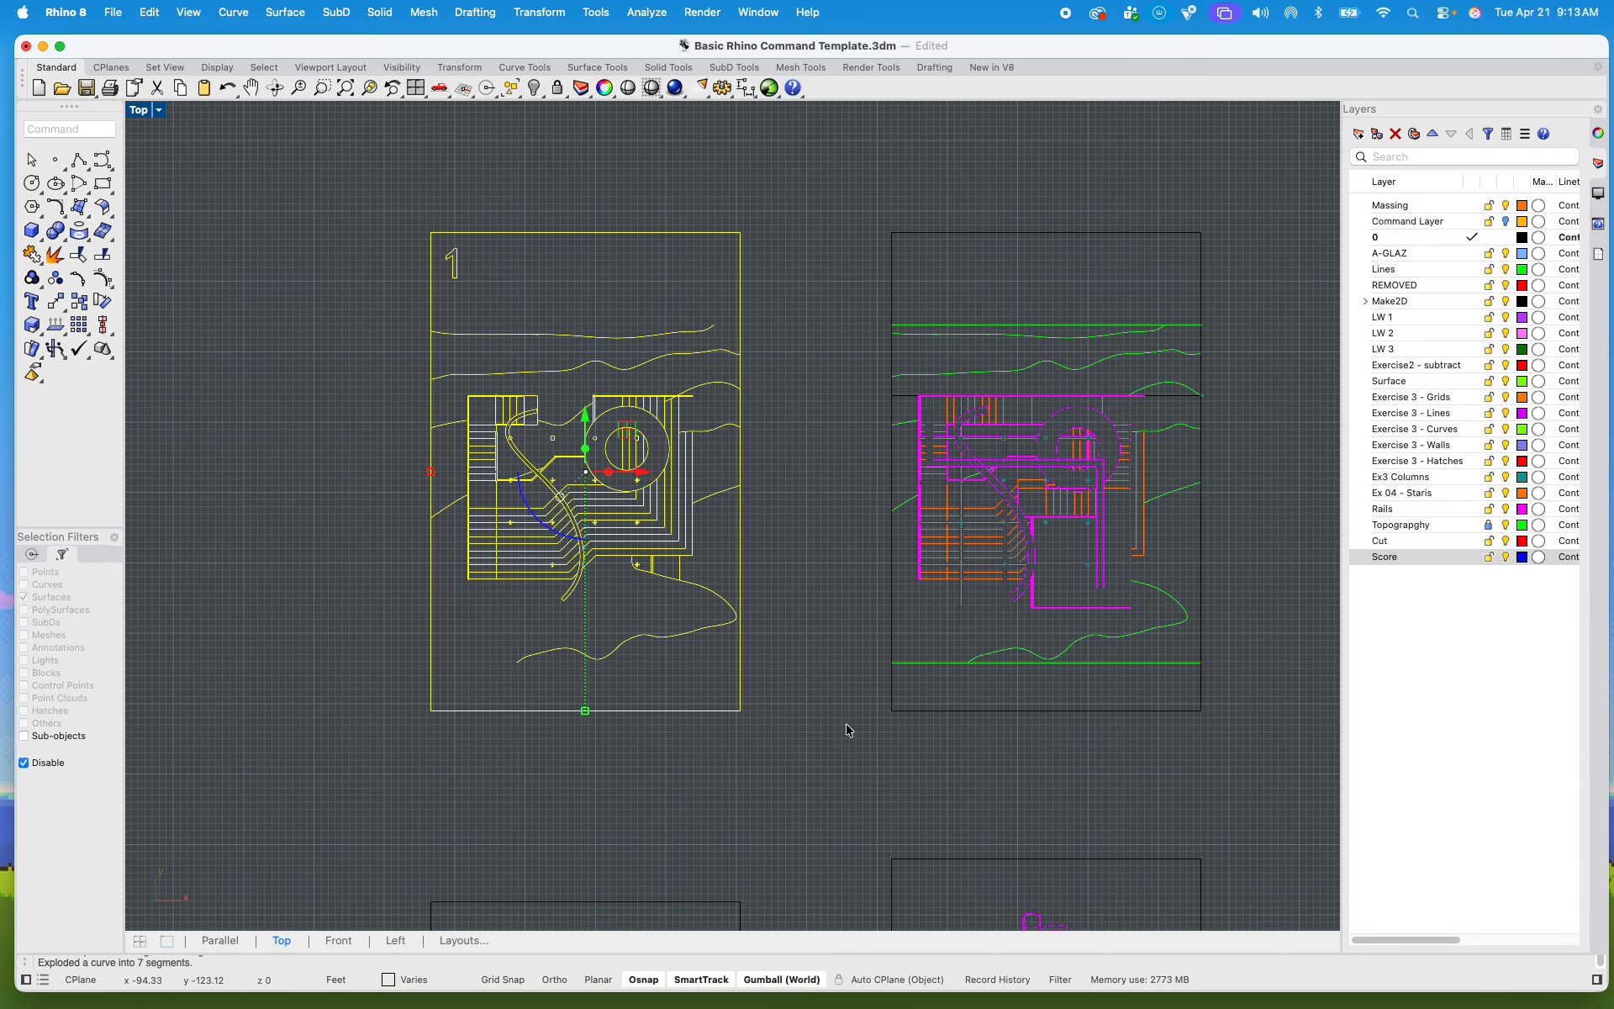
pyautogui.scroll(10, 588, 555)
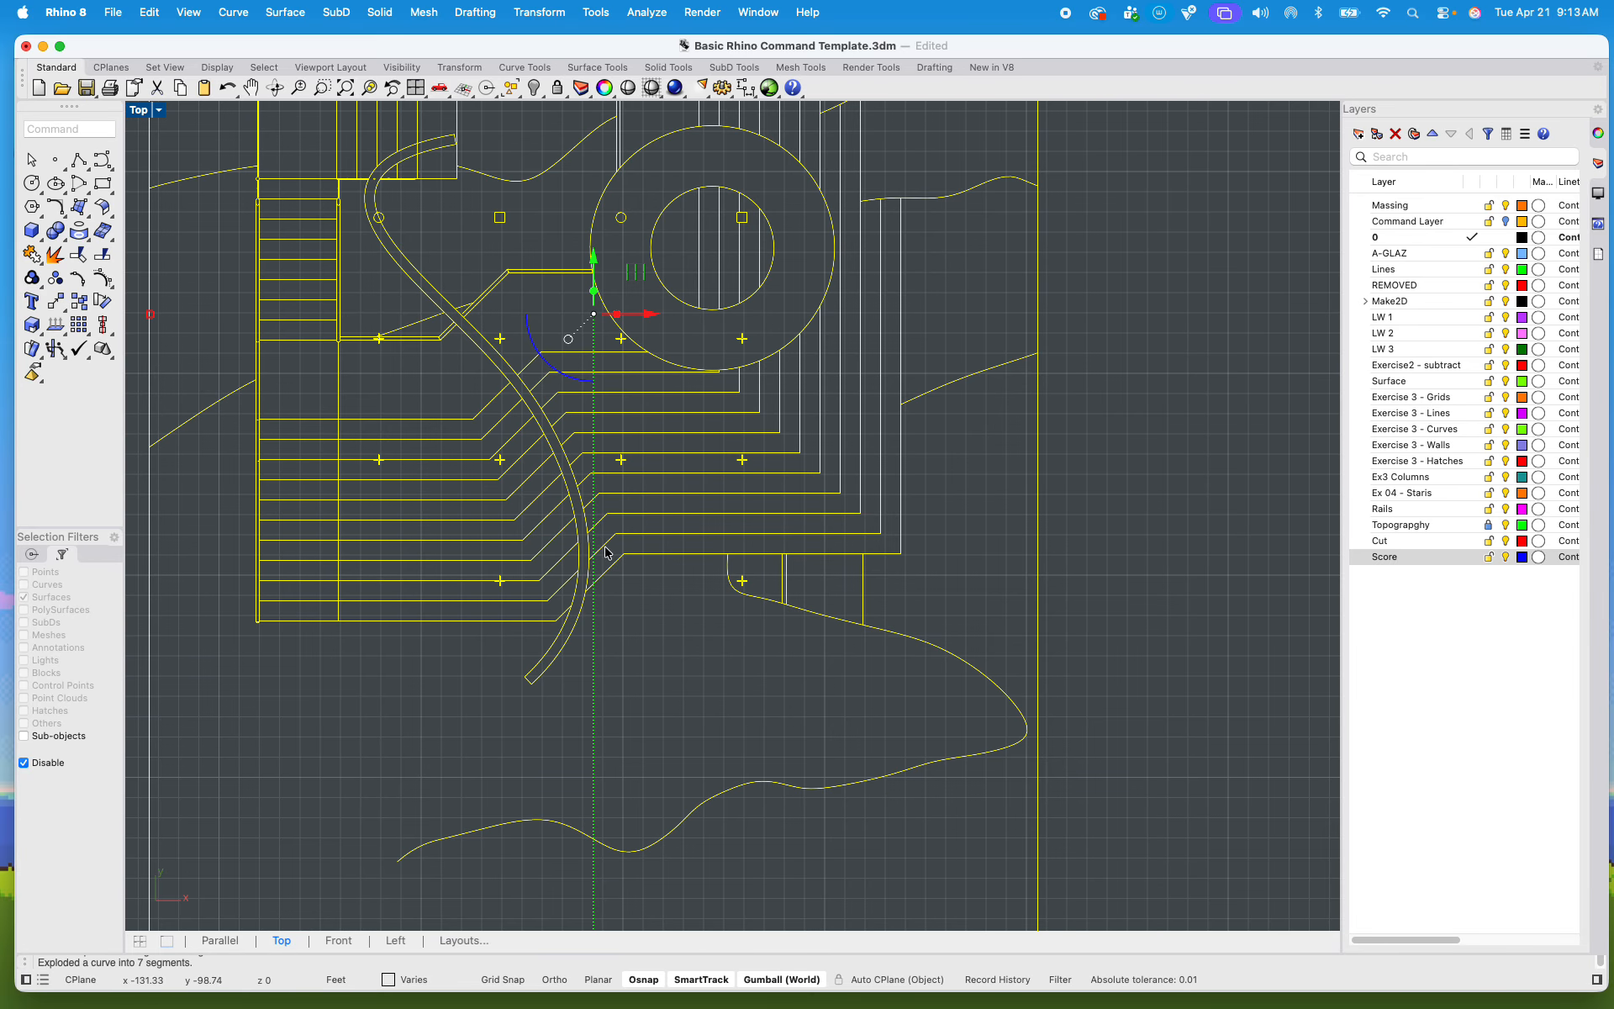
pyautogui.click(693, 715)
pyautogui.scroll(-2, 696, 705)
pyautogui.scroll(-10, 696, 703)
pyautogui.scroll(8, 646, 573)
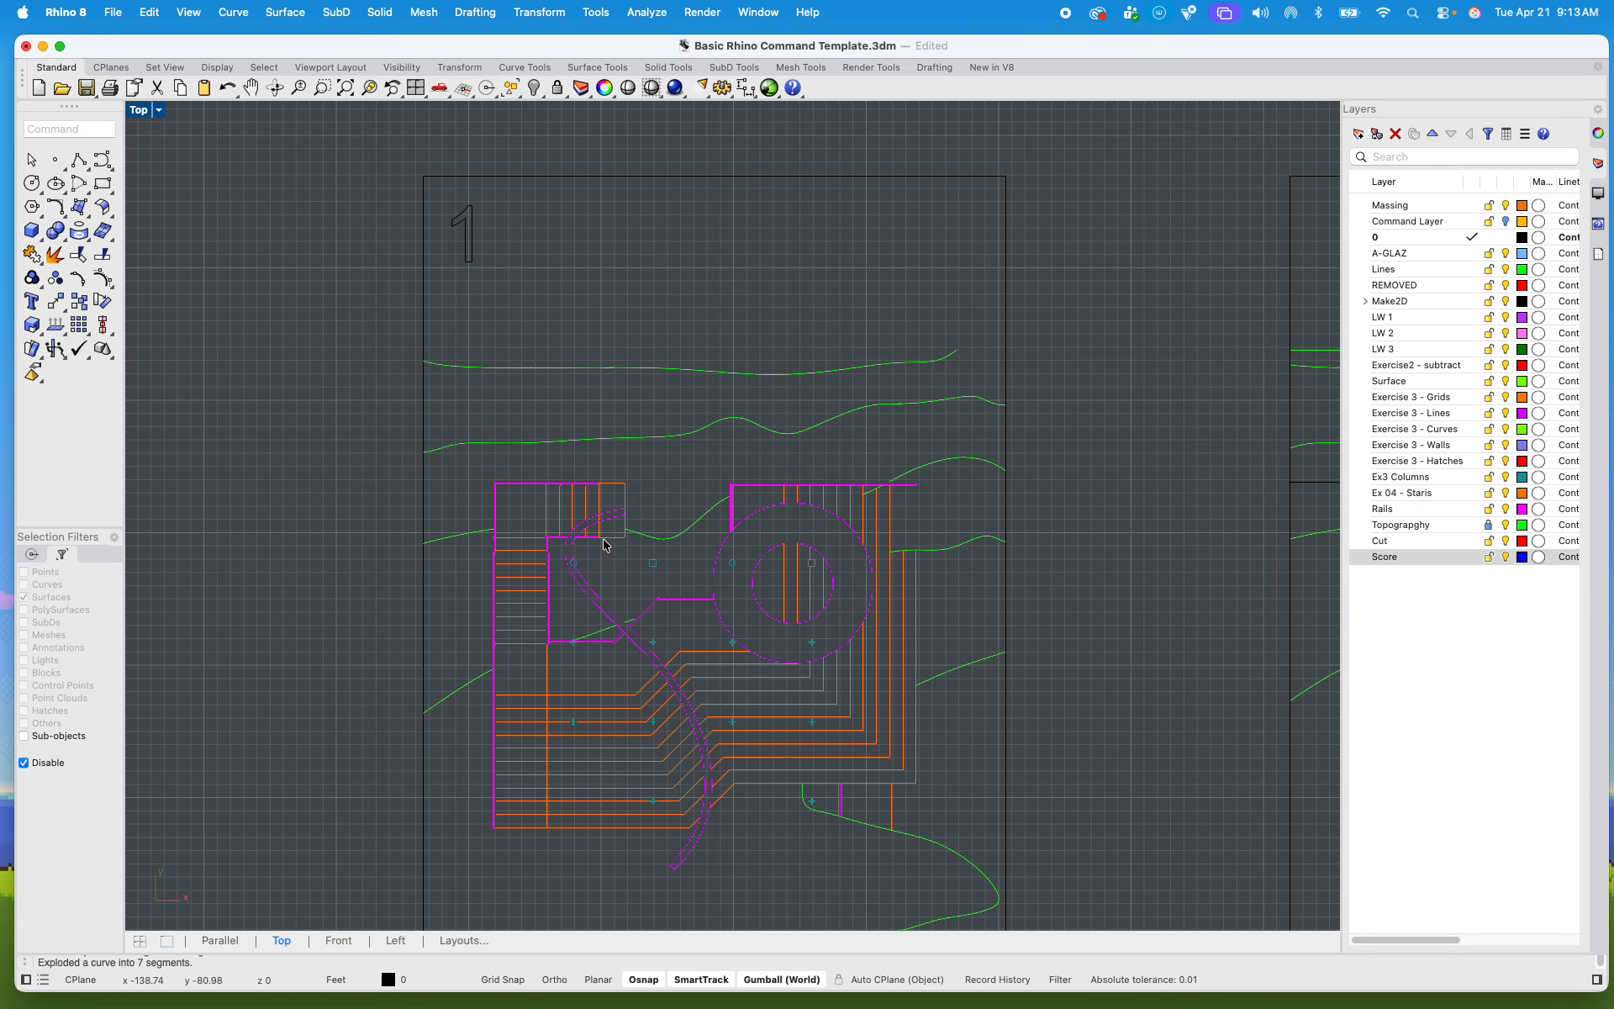
# Step: Start a Hatch using all the curves of plan sheet 1, with the Boundary option turned on
pyautogui.scroll(-6, 481, 467)
pyautogui.moveTo(480, 480); pyautogui.dragTo(477, 484, button='right')
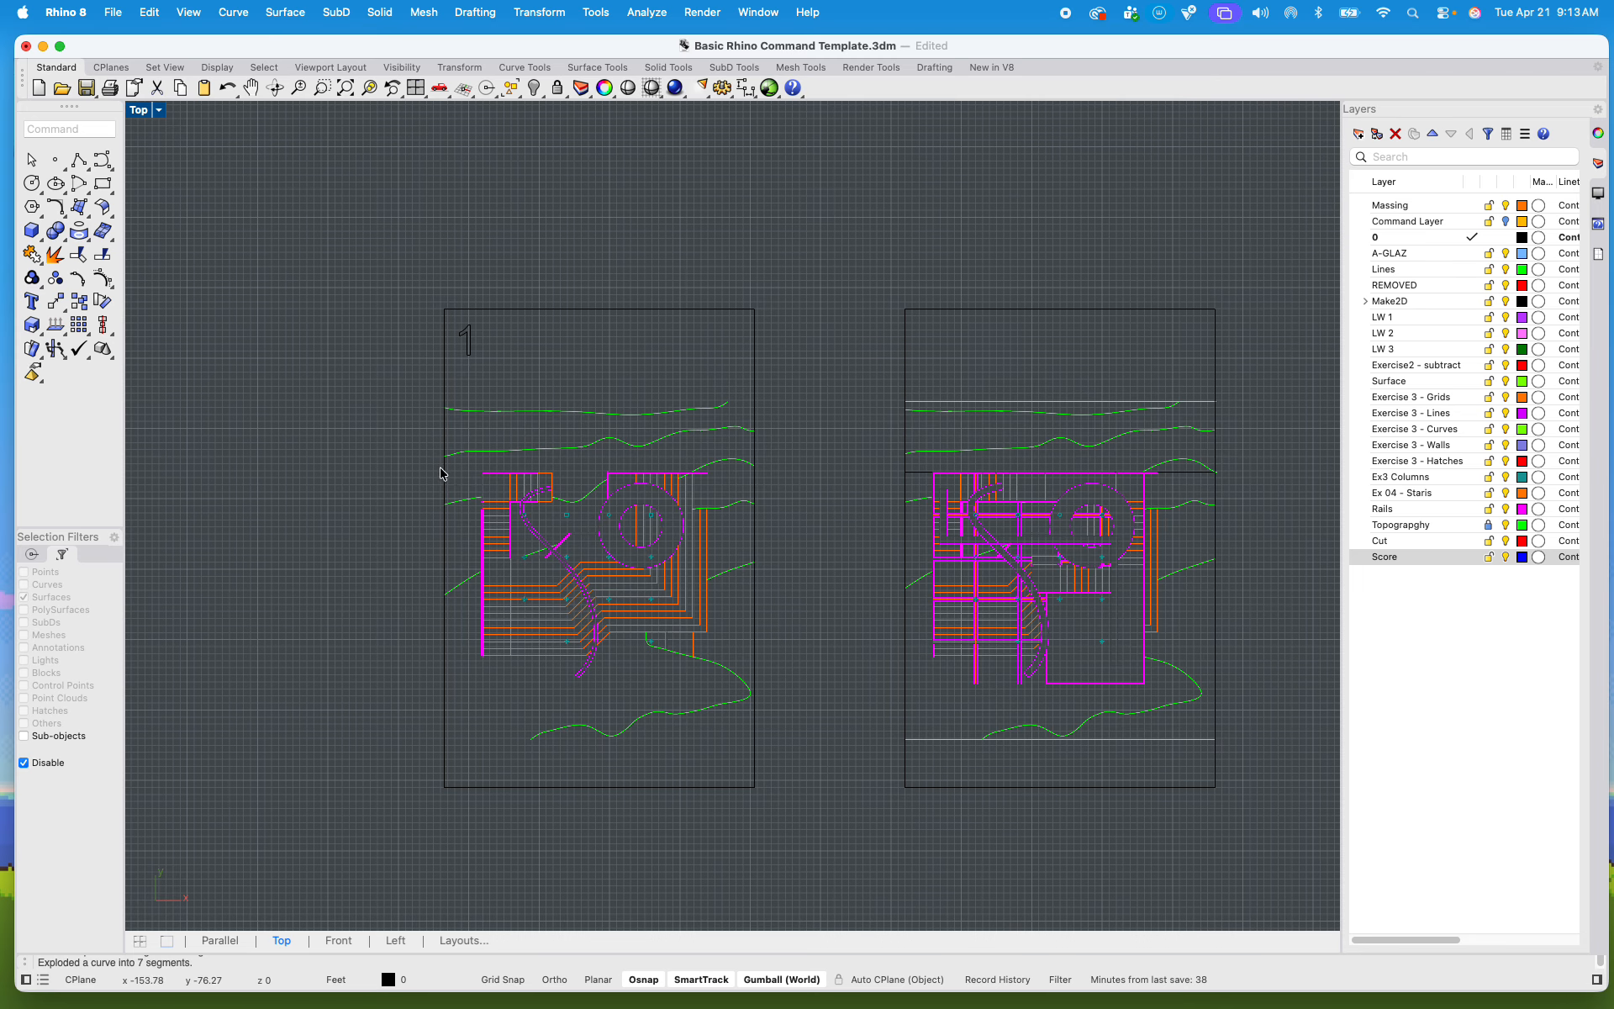
pyautogui.moveTo(357, 288); pyautogui.dragTo(860, 883)
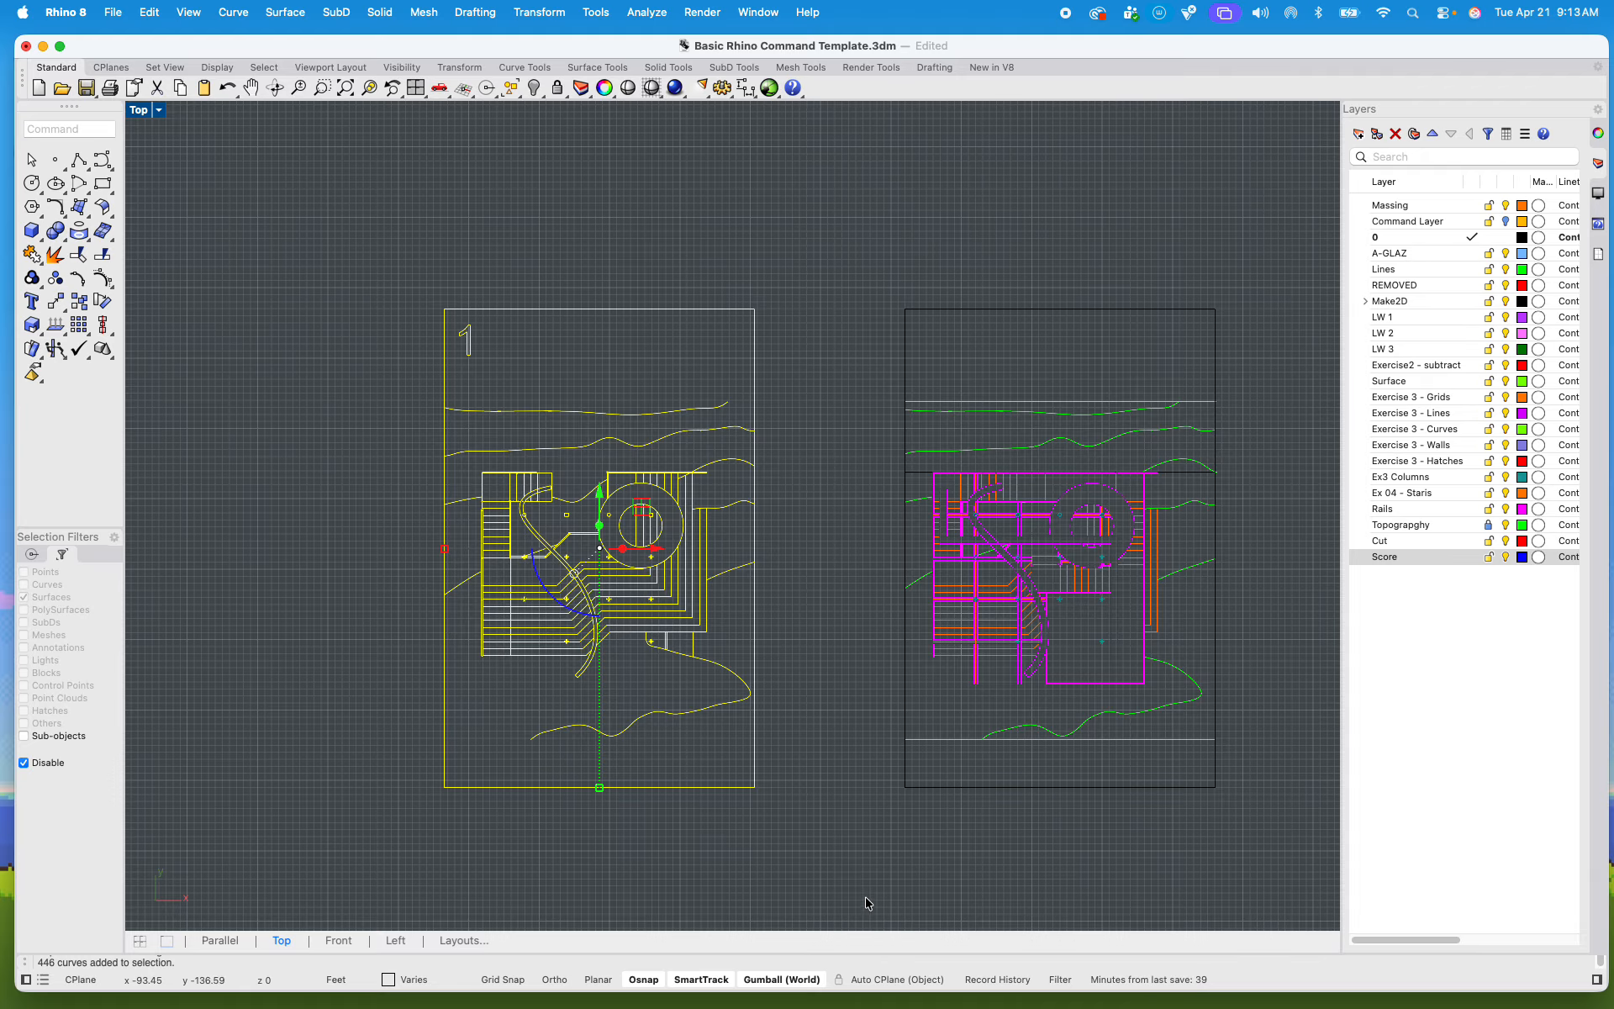
pyautogui.scroll(-6, 650, 573)
pyautogui.scroll(8, 879, 551)
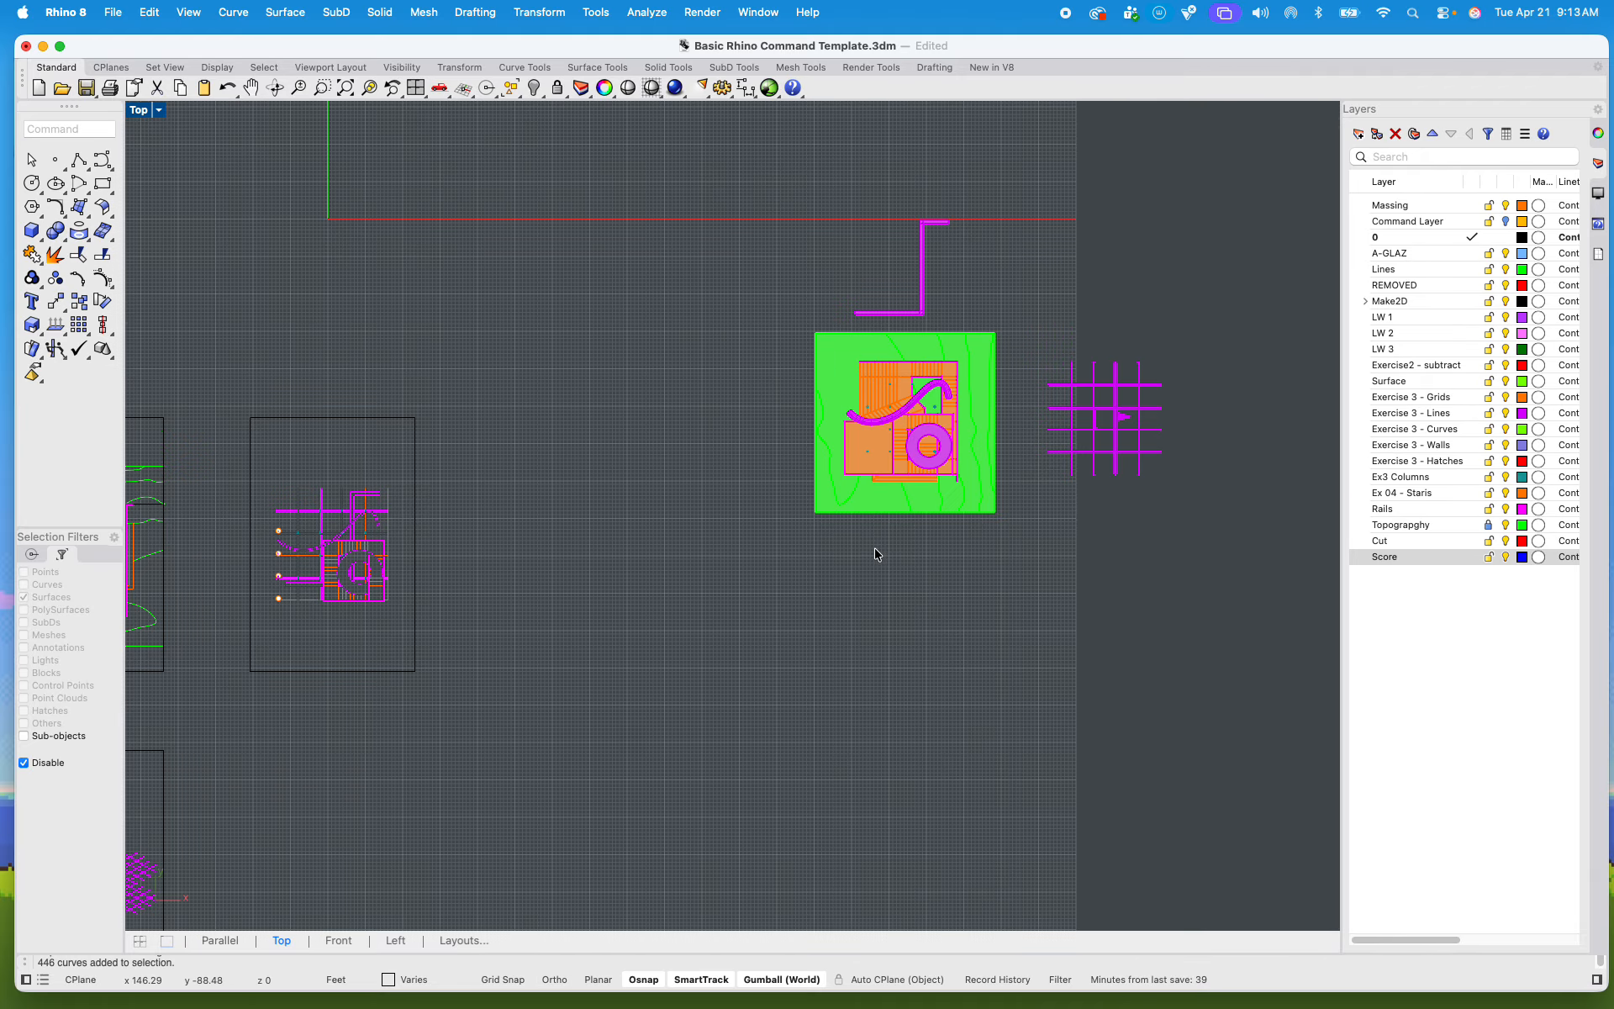
pyautogui.scroll(-4, 822, 457)
pyautogui.scroll(6, 602, 471)
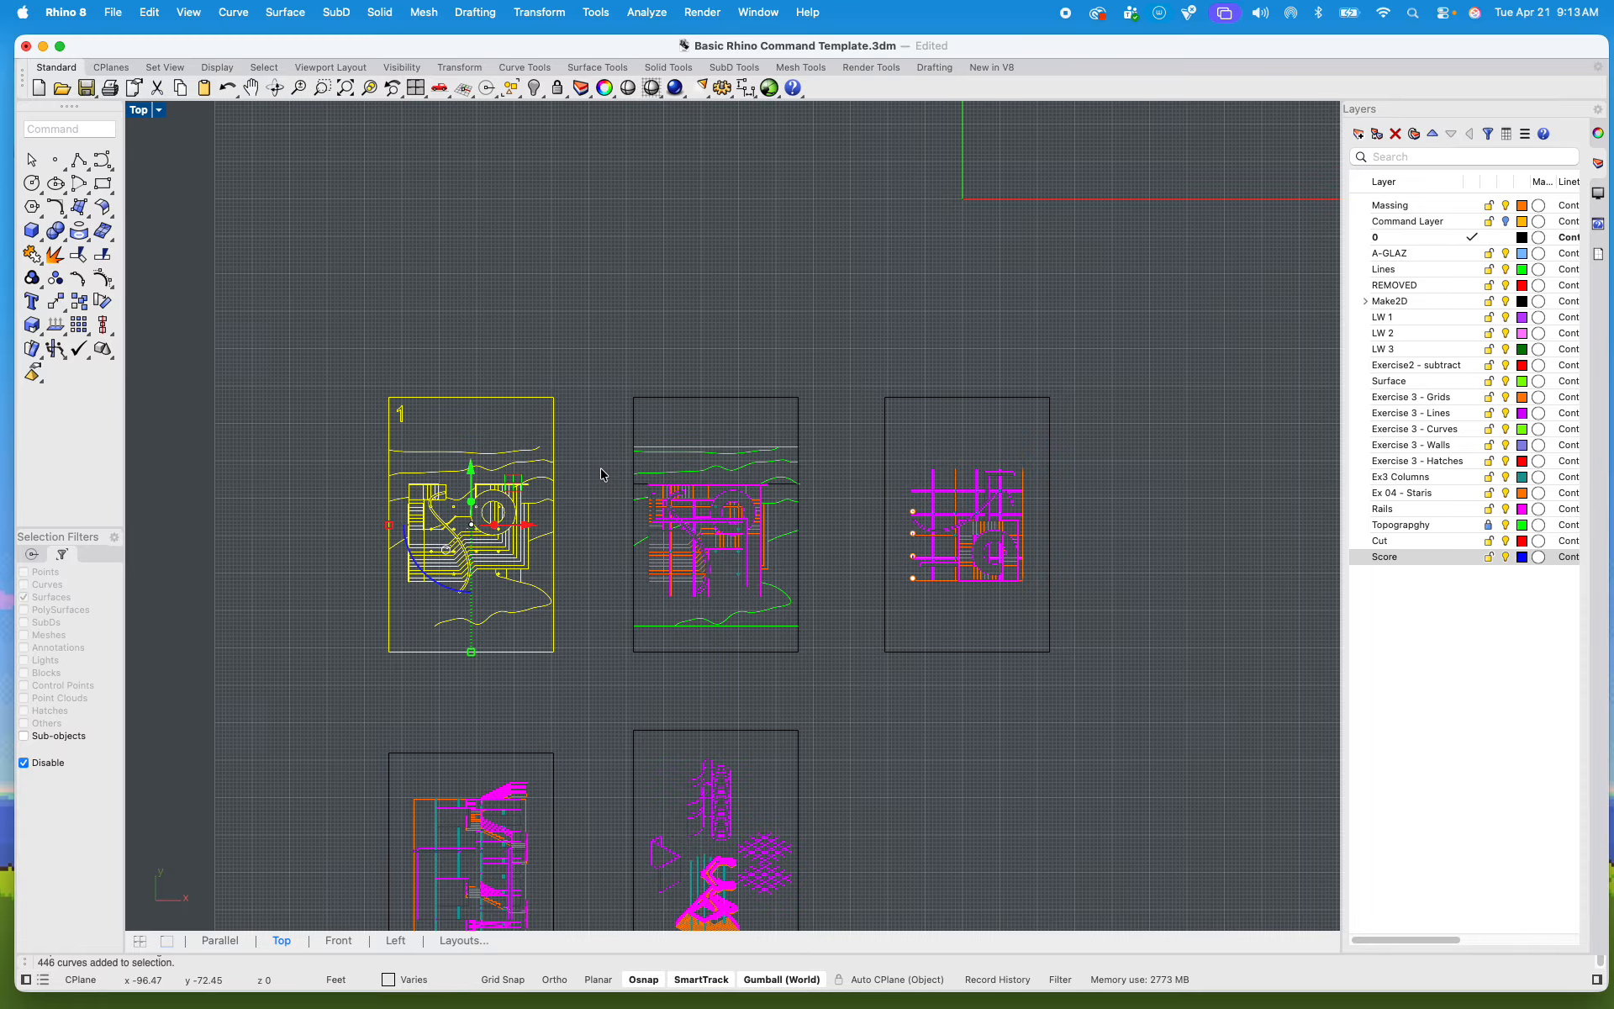
pyautogui.scroll(6, 382, 555)
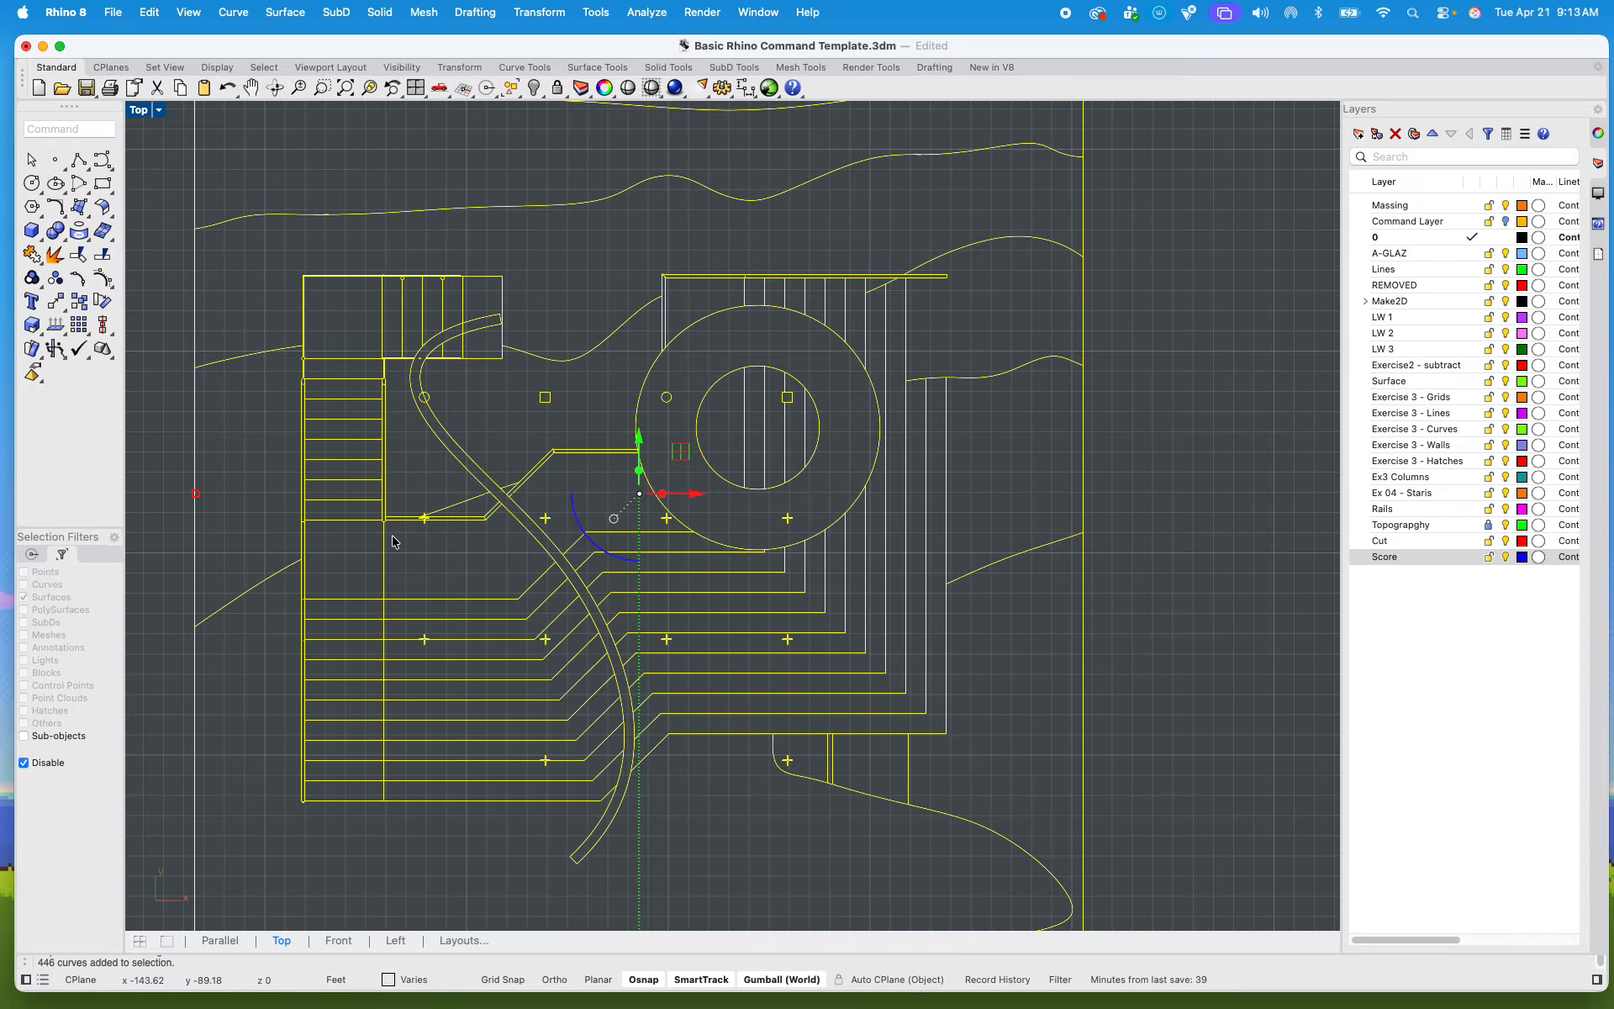
pyautogui.scroll(4, 383, 546)
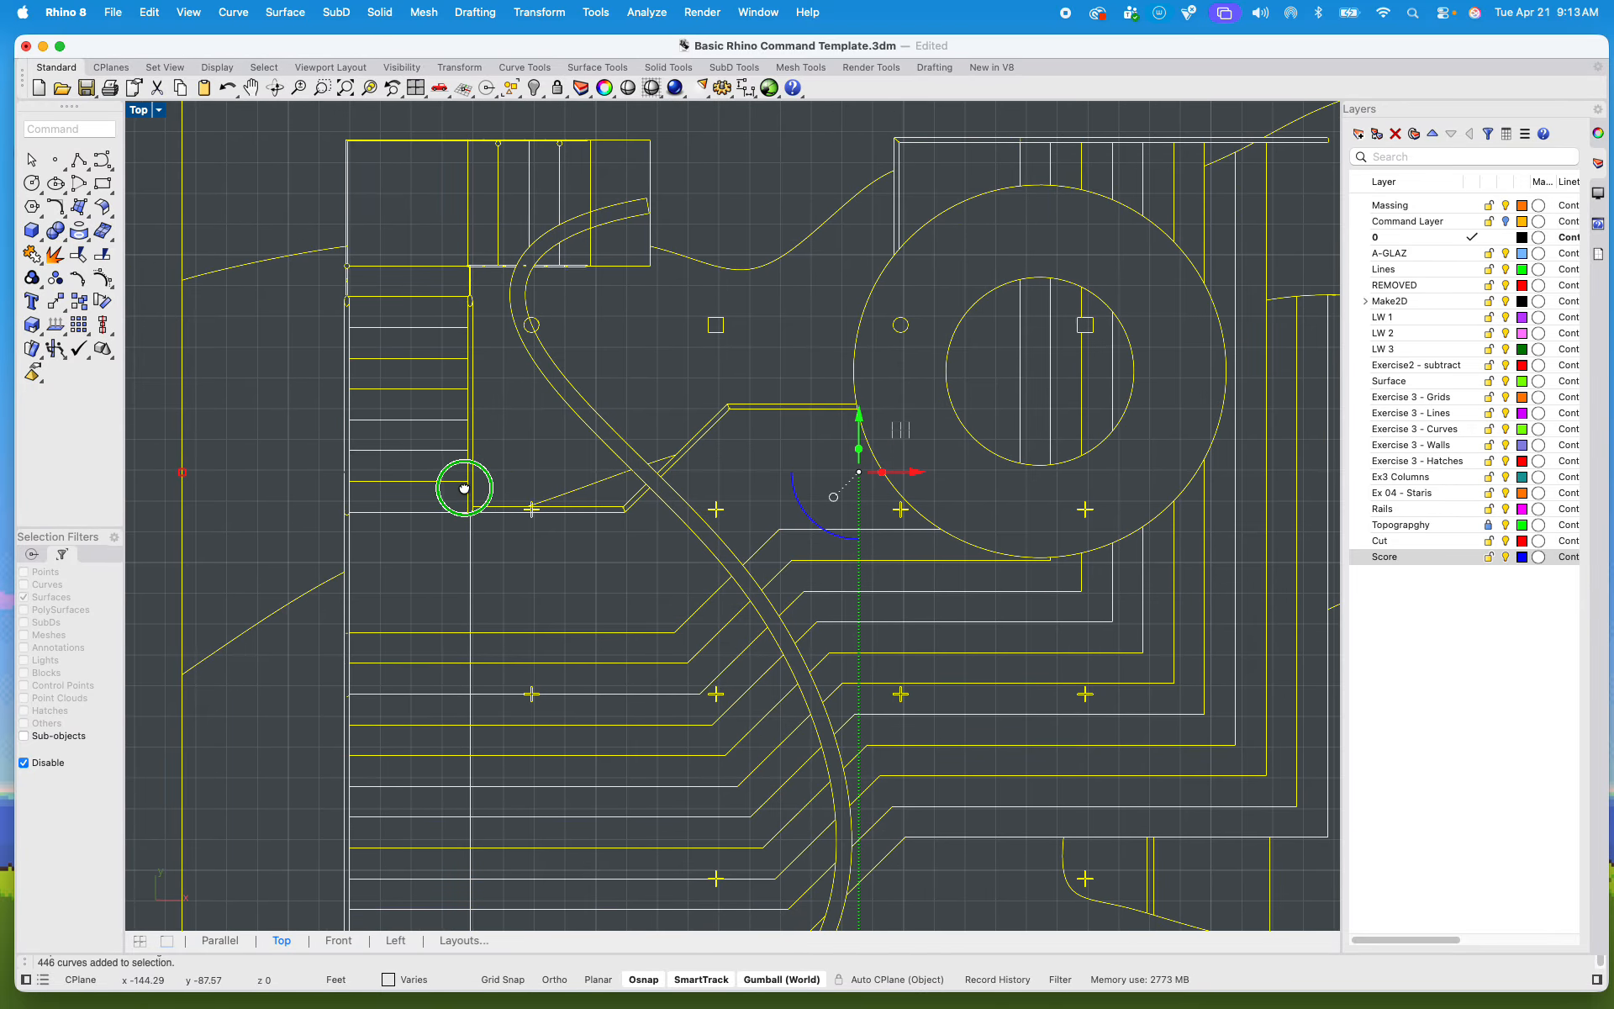
pyautogui.write('hatch')
pyautogui.press('Return')
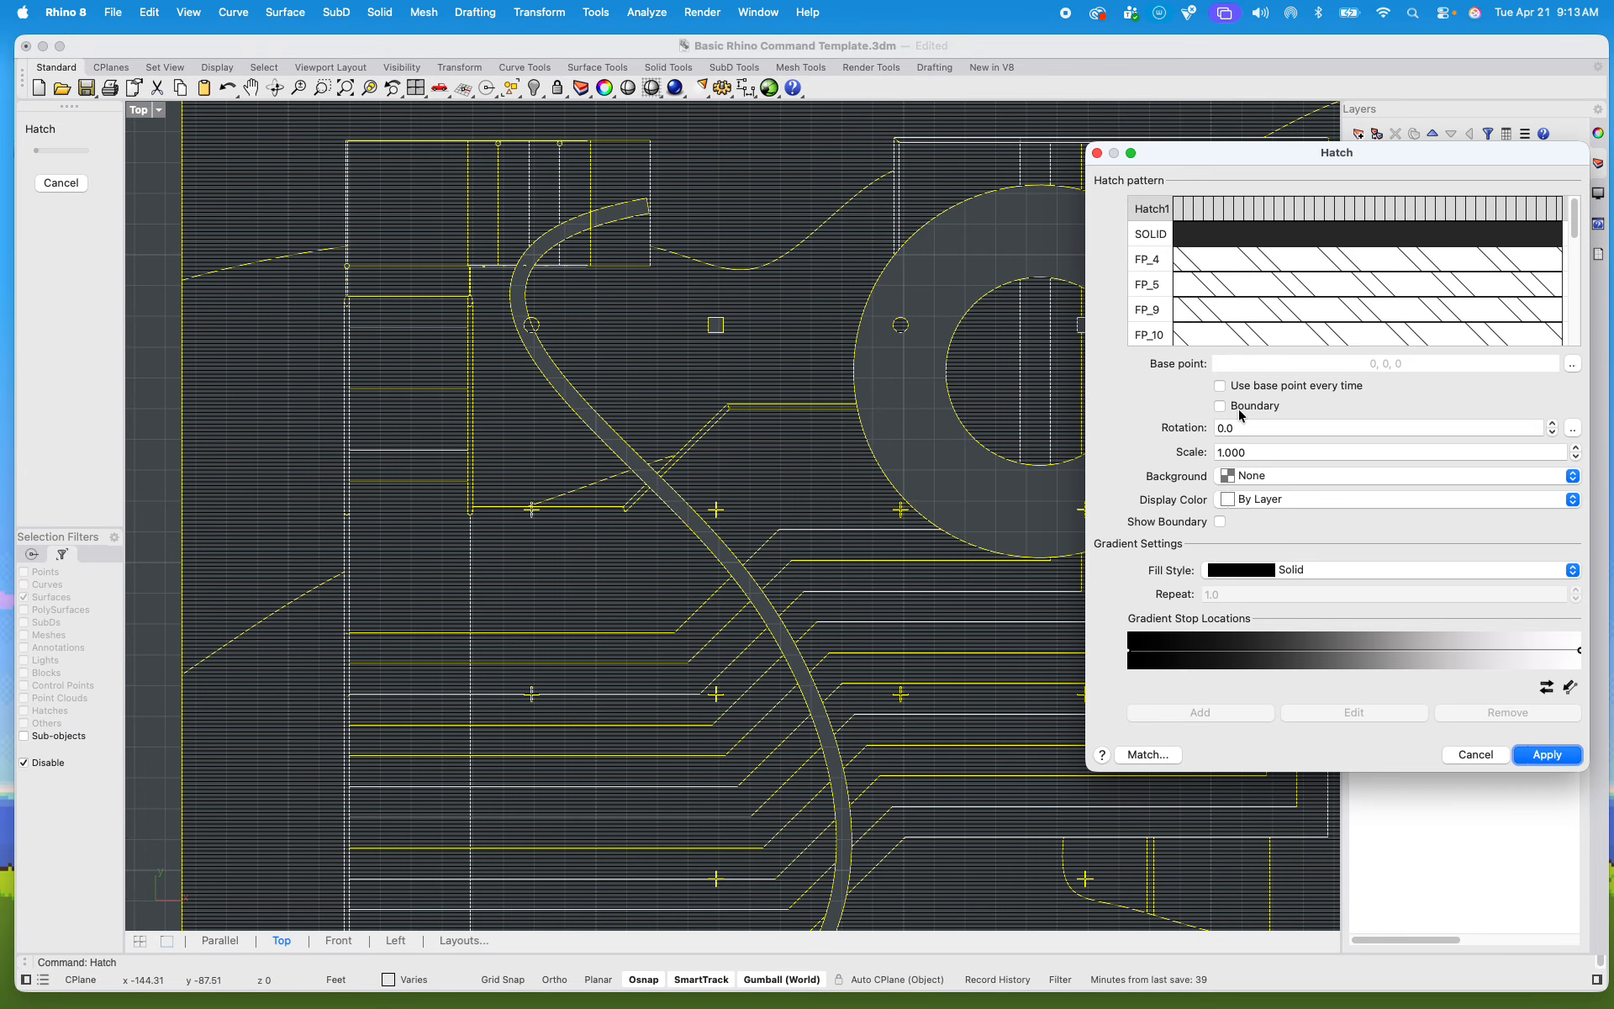
pyautogui.click(1221, 408)
# Step: Pick the hatch regions of the uppermost column row: both halves of the first round column, the other round column and two square columns
pyautogui.scroll(10, 554, 282)
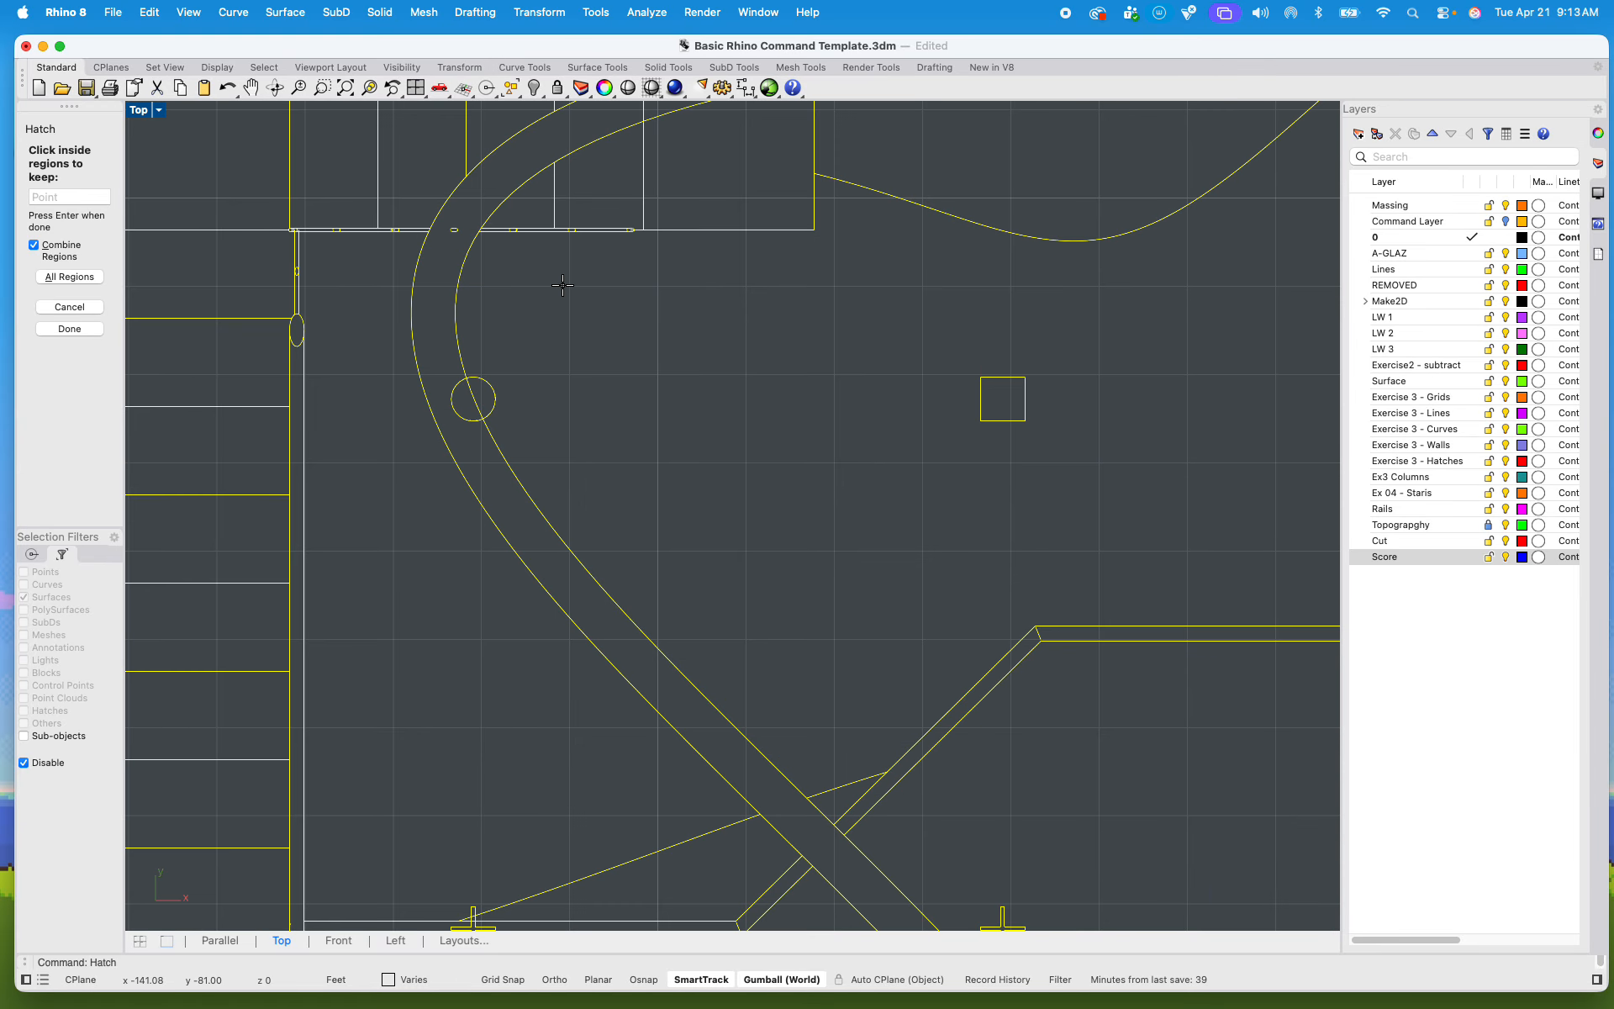
pyautogui.click(462, 489)
pyautogui.click(532, 493)
pyautogui.scroll(-12, 533, 493)
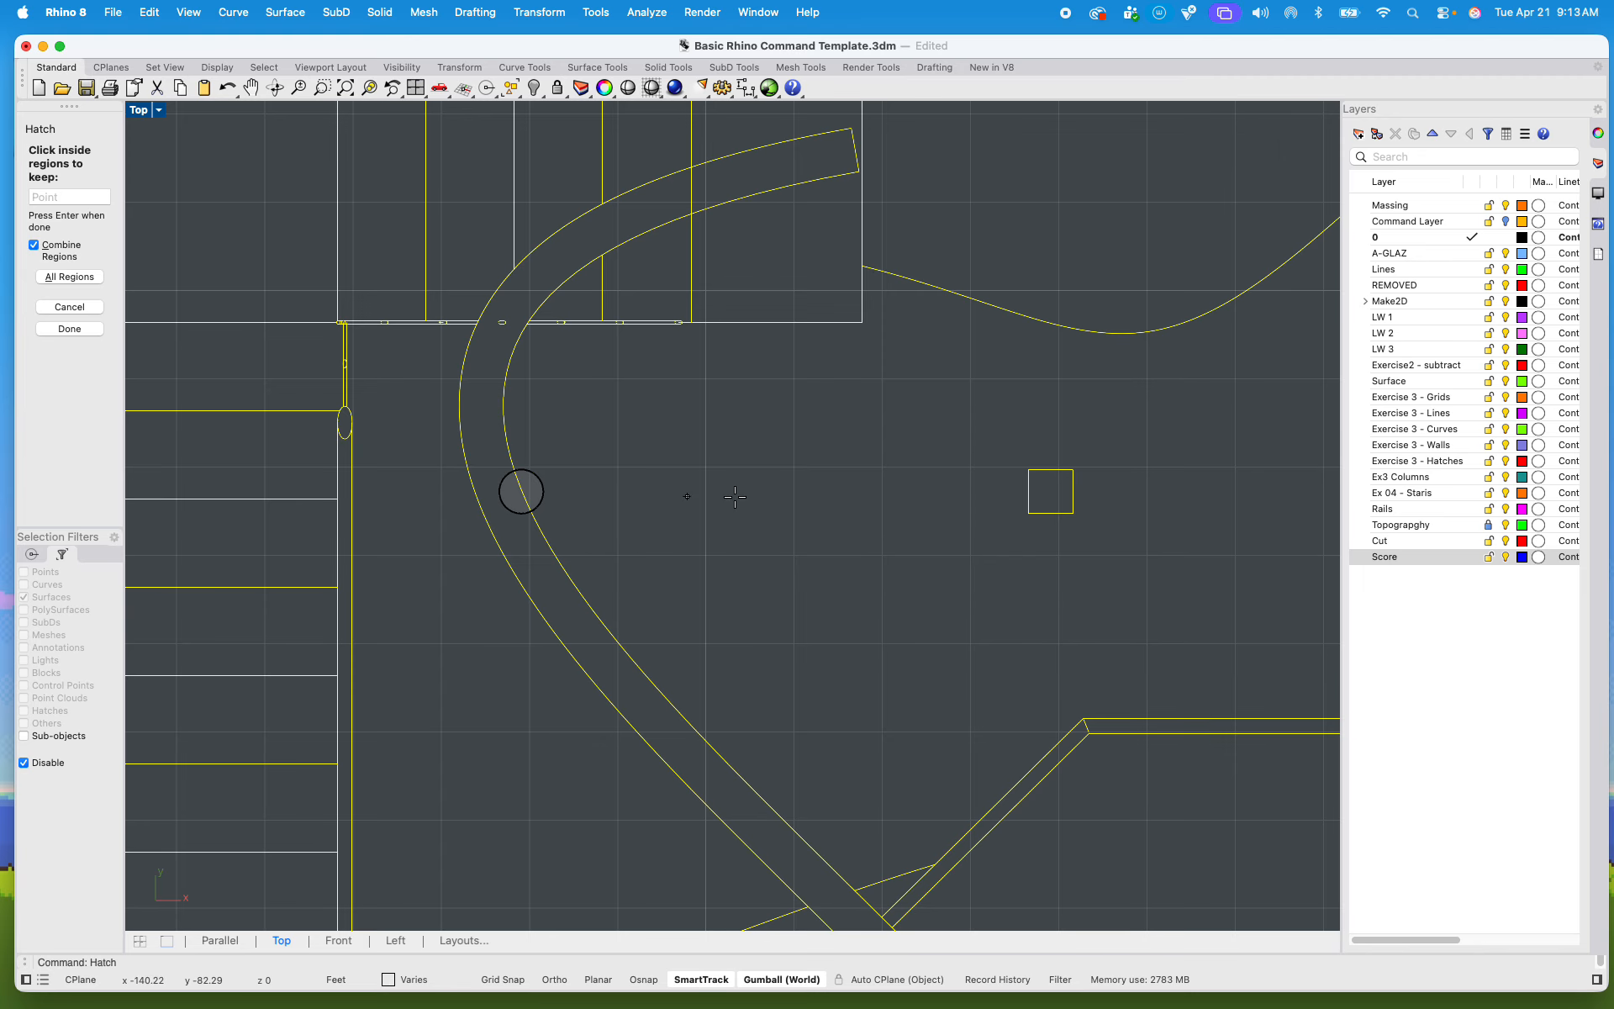
pyautogui.click(1040, 488)
pyautogui.scroll(-10, 1048, 488)
pyautogui.scroll(10, 1191, 488)
pyautogui.click(1125, 484)
pyautogui.scroll(-10, 1125, 484)
pyautogui.scroll(10, 1253, 490)
pyautogui.click(1153, 457)
# Step: Add the three rightmost cross-shaped columns of the second column row to the hatch regions
pyautogui.scroll(-10, 1154, 458)
pyautogui.scroll(15, 973, 646)
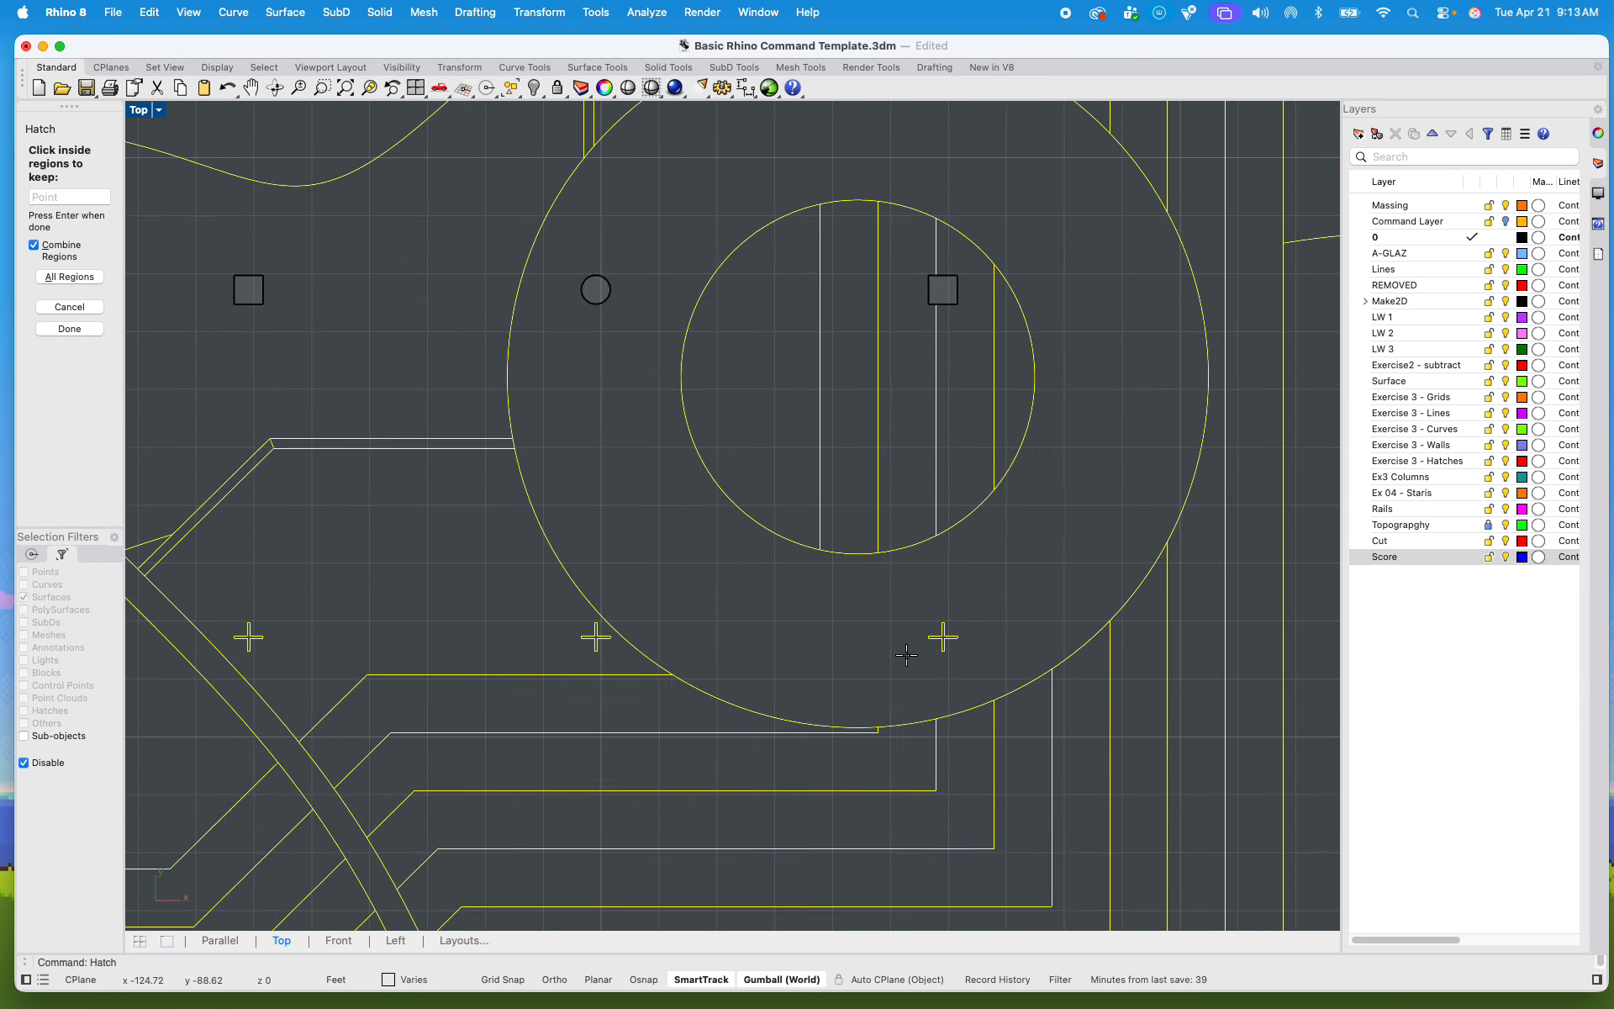
pyautogui.scroll(5, 1018, 593)
pyautogui.click(982, 620)
pyautogui.scroll(-5, 982, 619)
pyautogui.scroll(-5, 403, 664)
pyautogui.scroll(10, 471, 622)
pyautogui.click(517, 613)
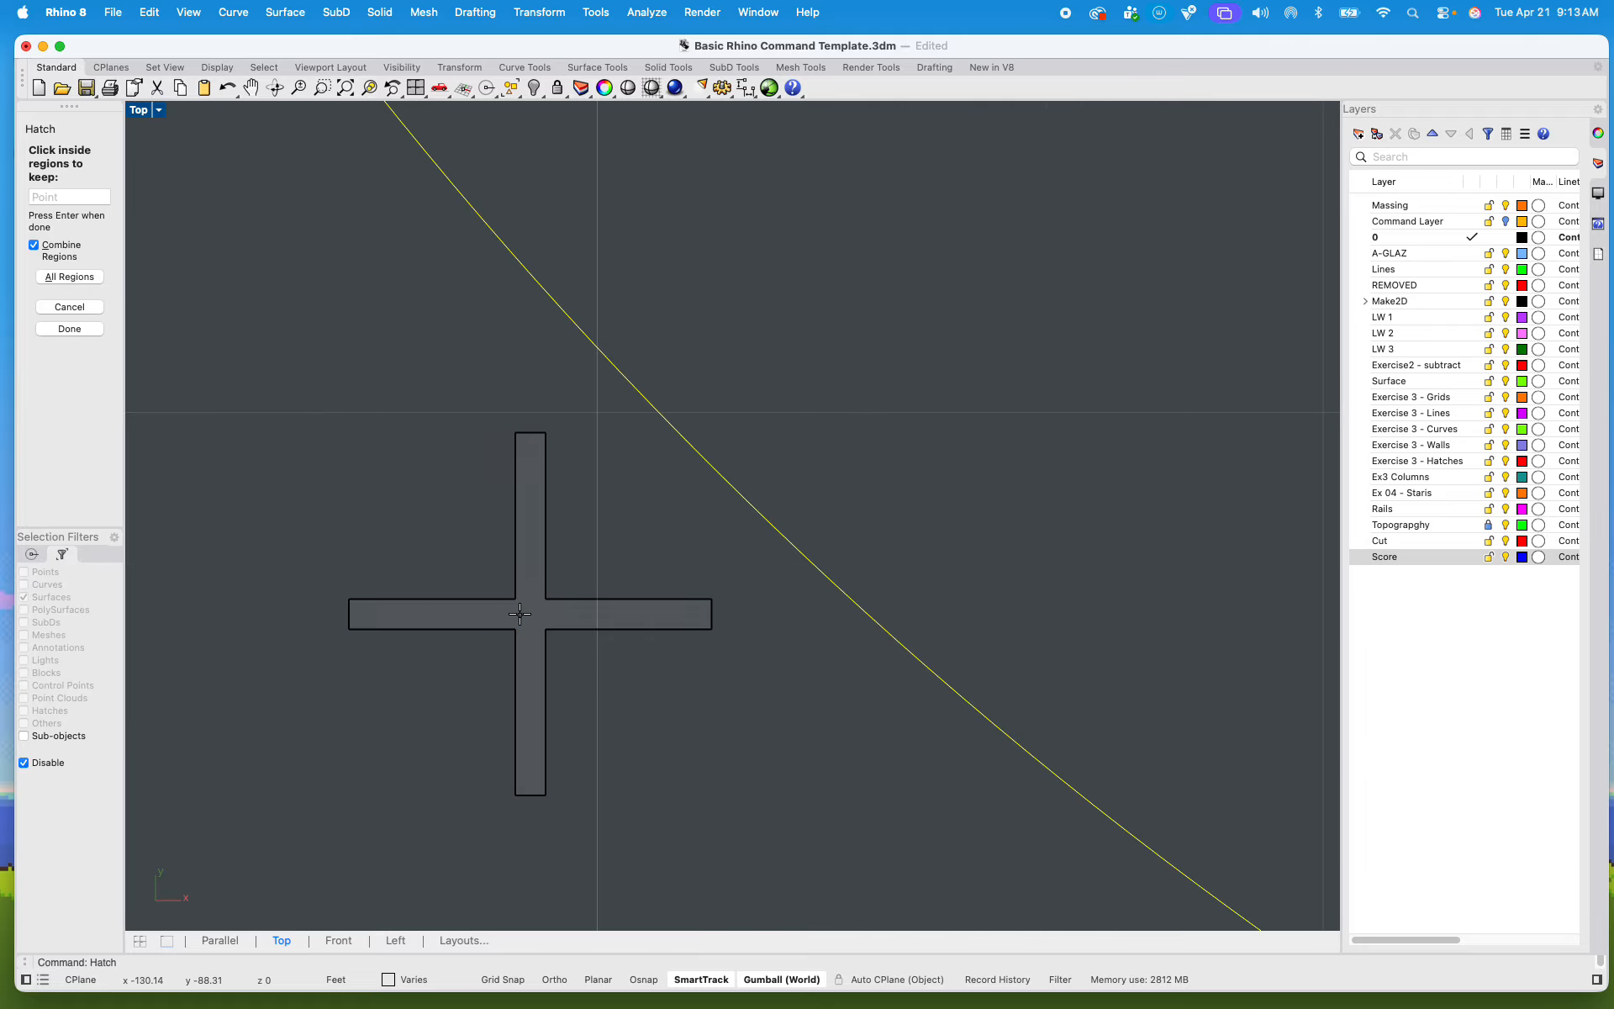
pyautogui.scroll(-8, 519, 615)
pyautogui.scroll(-5, 520, 615)
pyautogui.scroll(12, 532, 604)
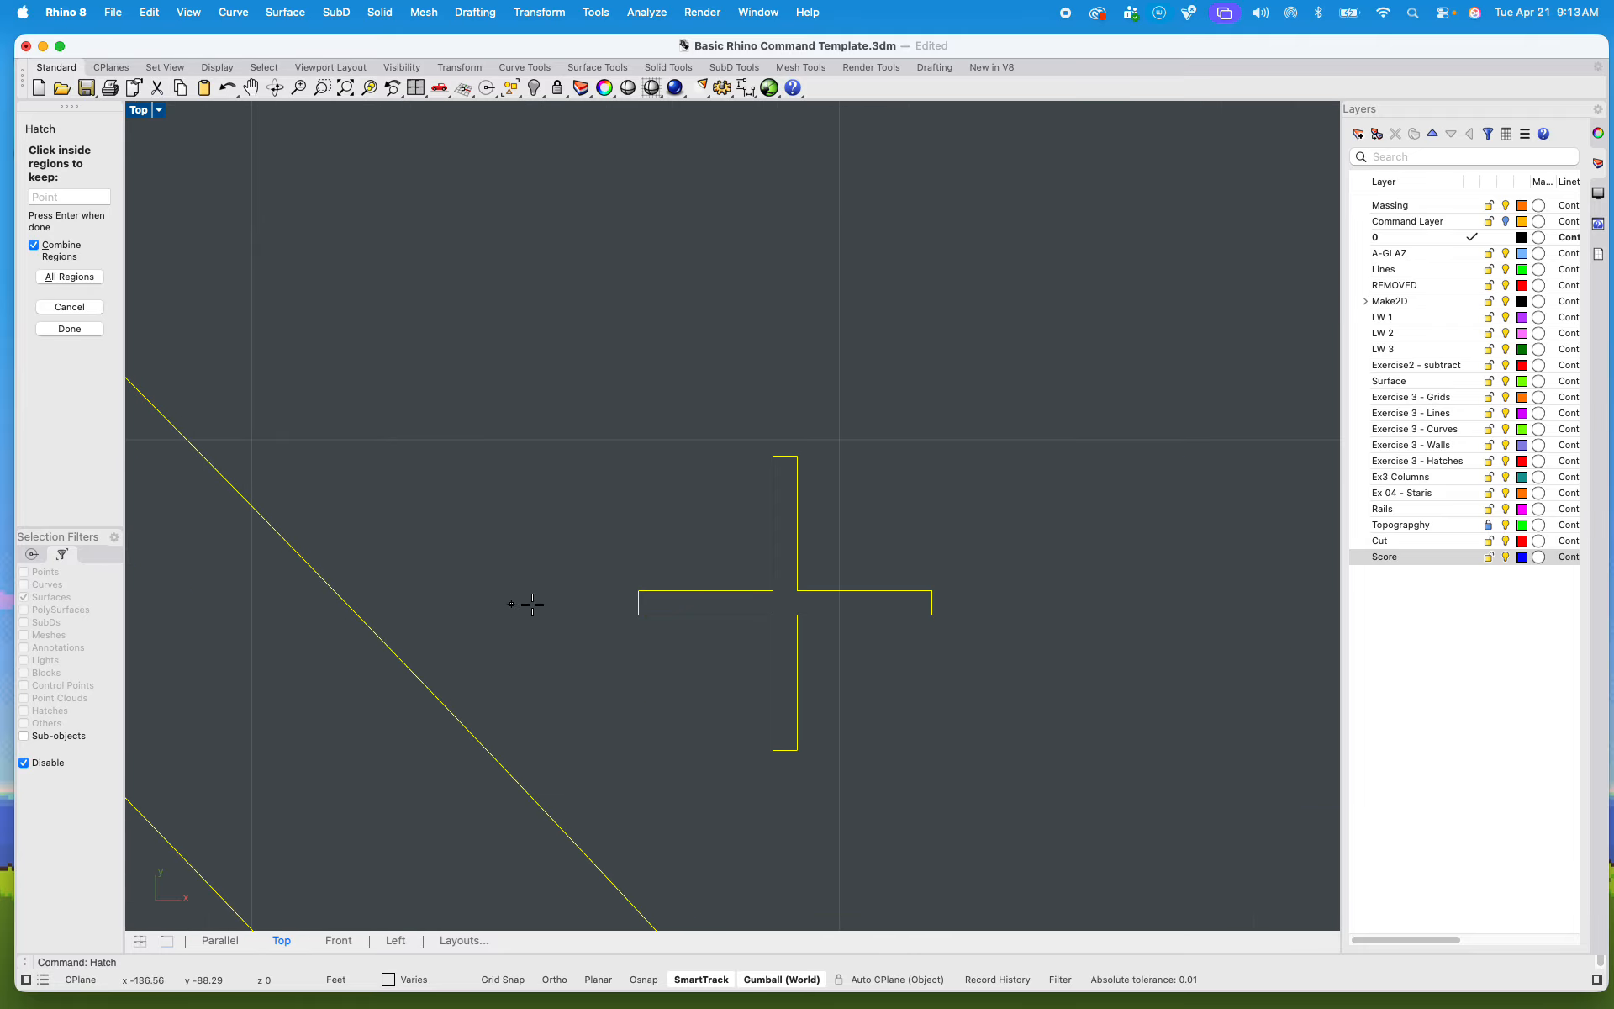
pyautogui.click(766, 598)
# Step: Add every piece of the second row's leftmost cross-shaped column, which is split by the wall and contour lines, to the hatch regions
pyautogui.scroll(-8, 782, 598)
pyautogui.scroll(8, 776, 683)
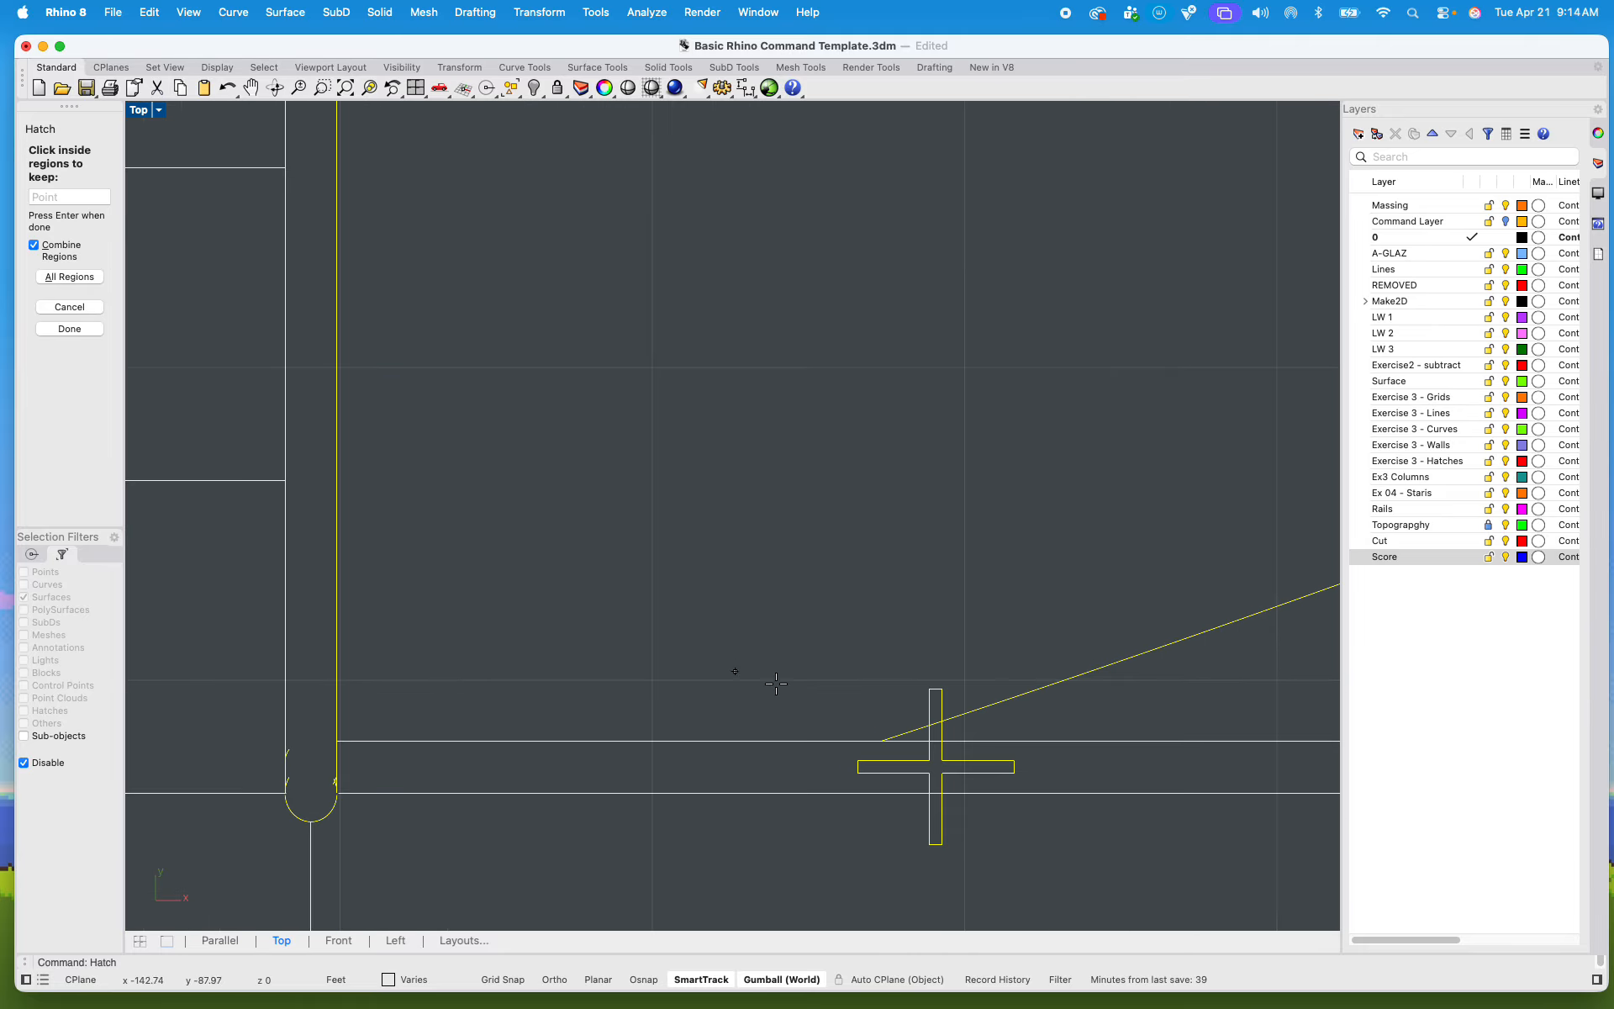
pyautogui.scroll(10, 948, 763)
pyautogui.click(917, 768)
pyautogui.click(890, 660)
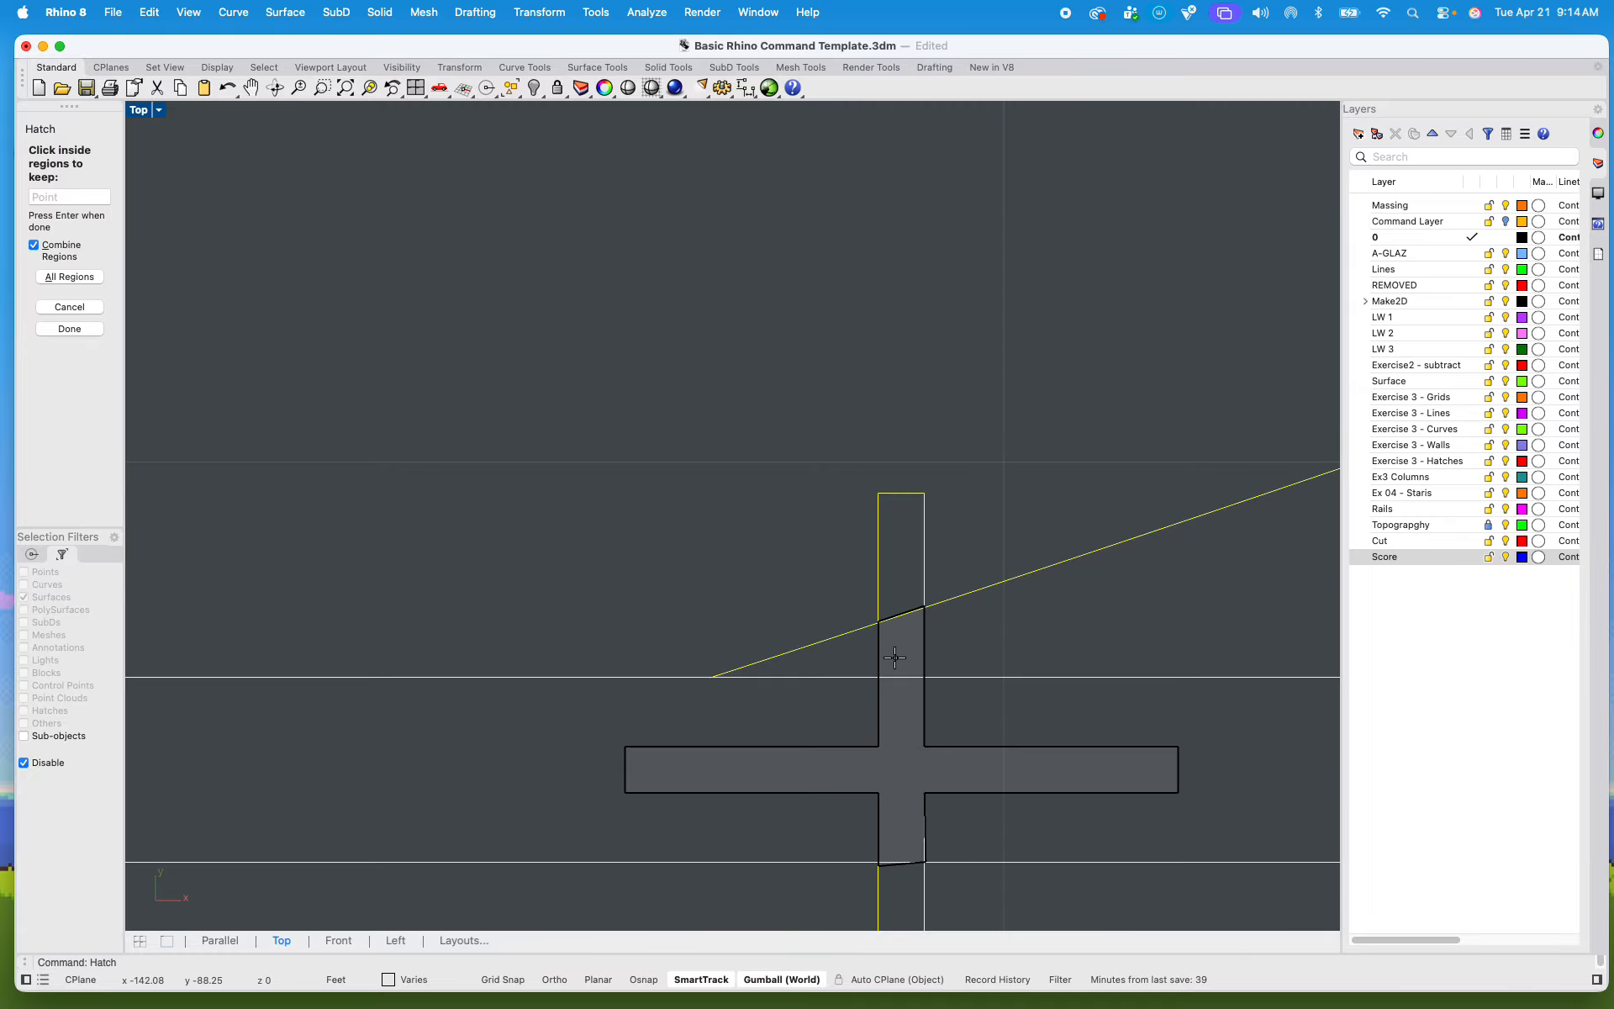
pyautogui.click(893, 568)
pyautogui.scroll(-8, 925, 570)
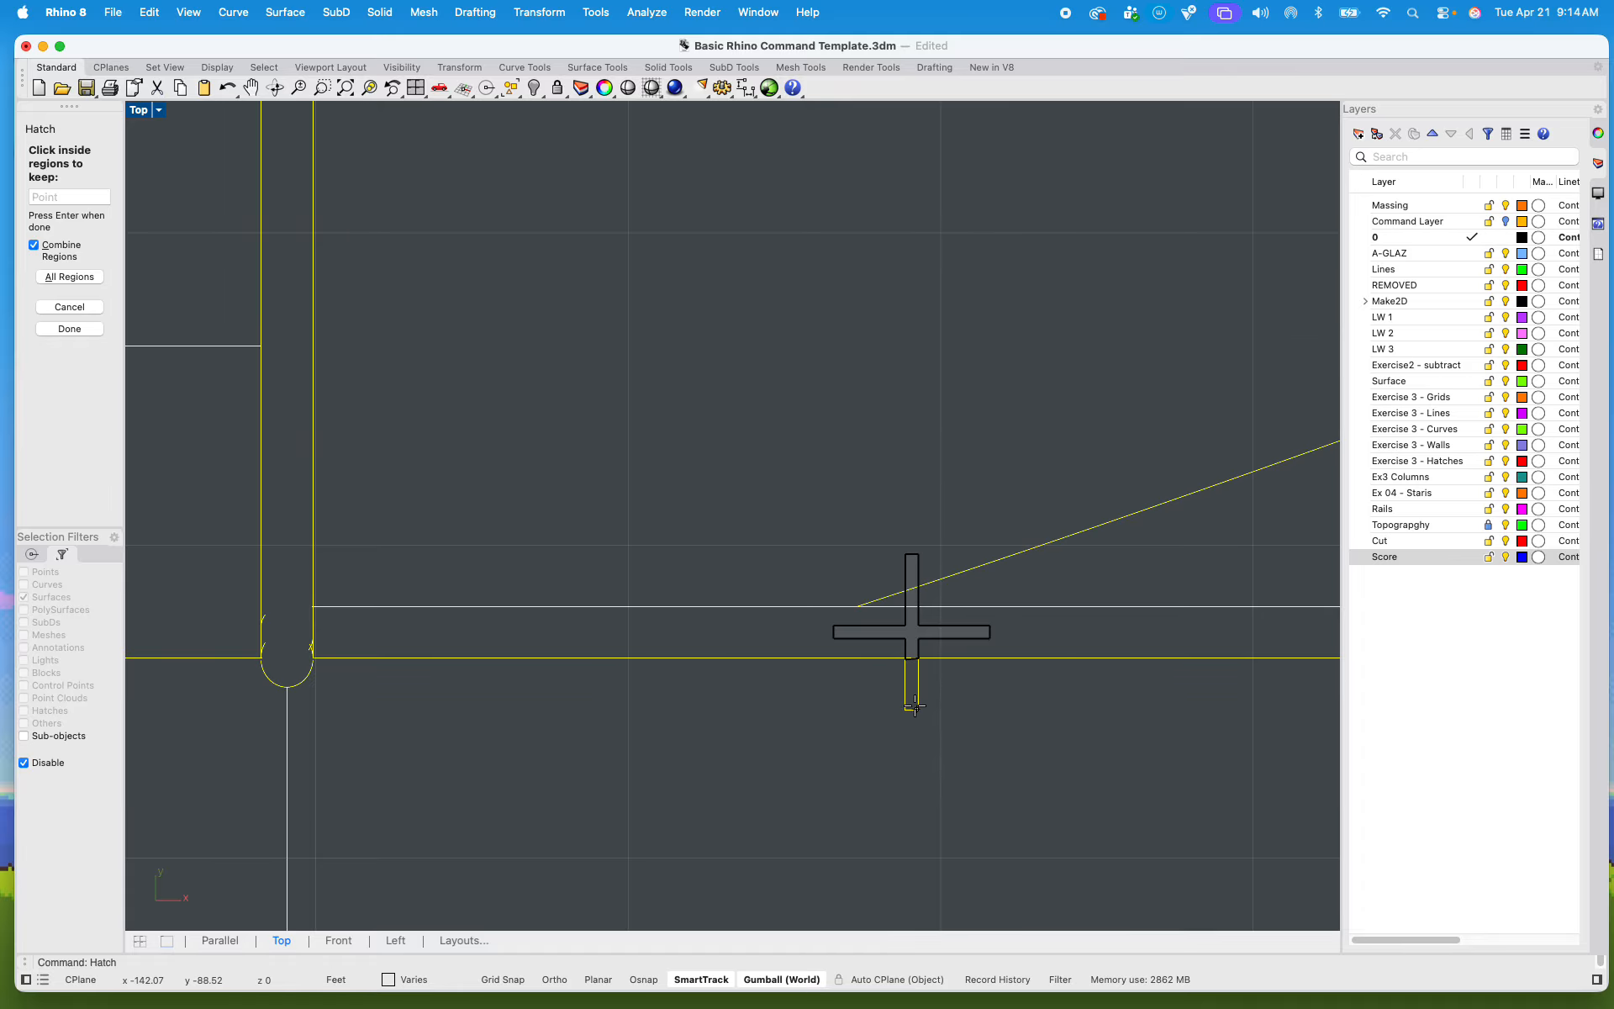
pyautogui.scroll(5, 915, 706)
pyautogui.click(897, 668)
pyautogui.scroll(-7, 864, 547)
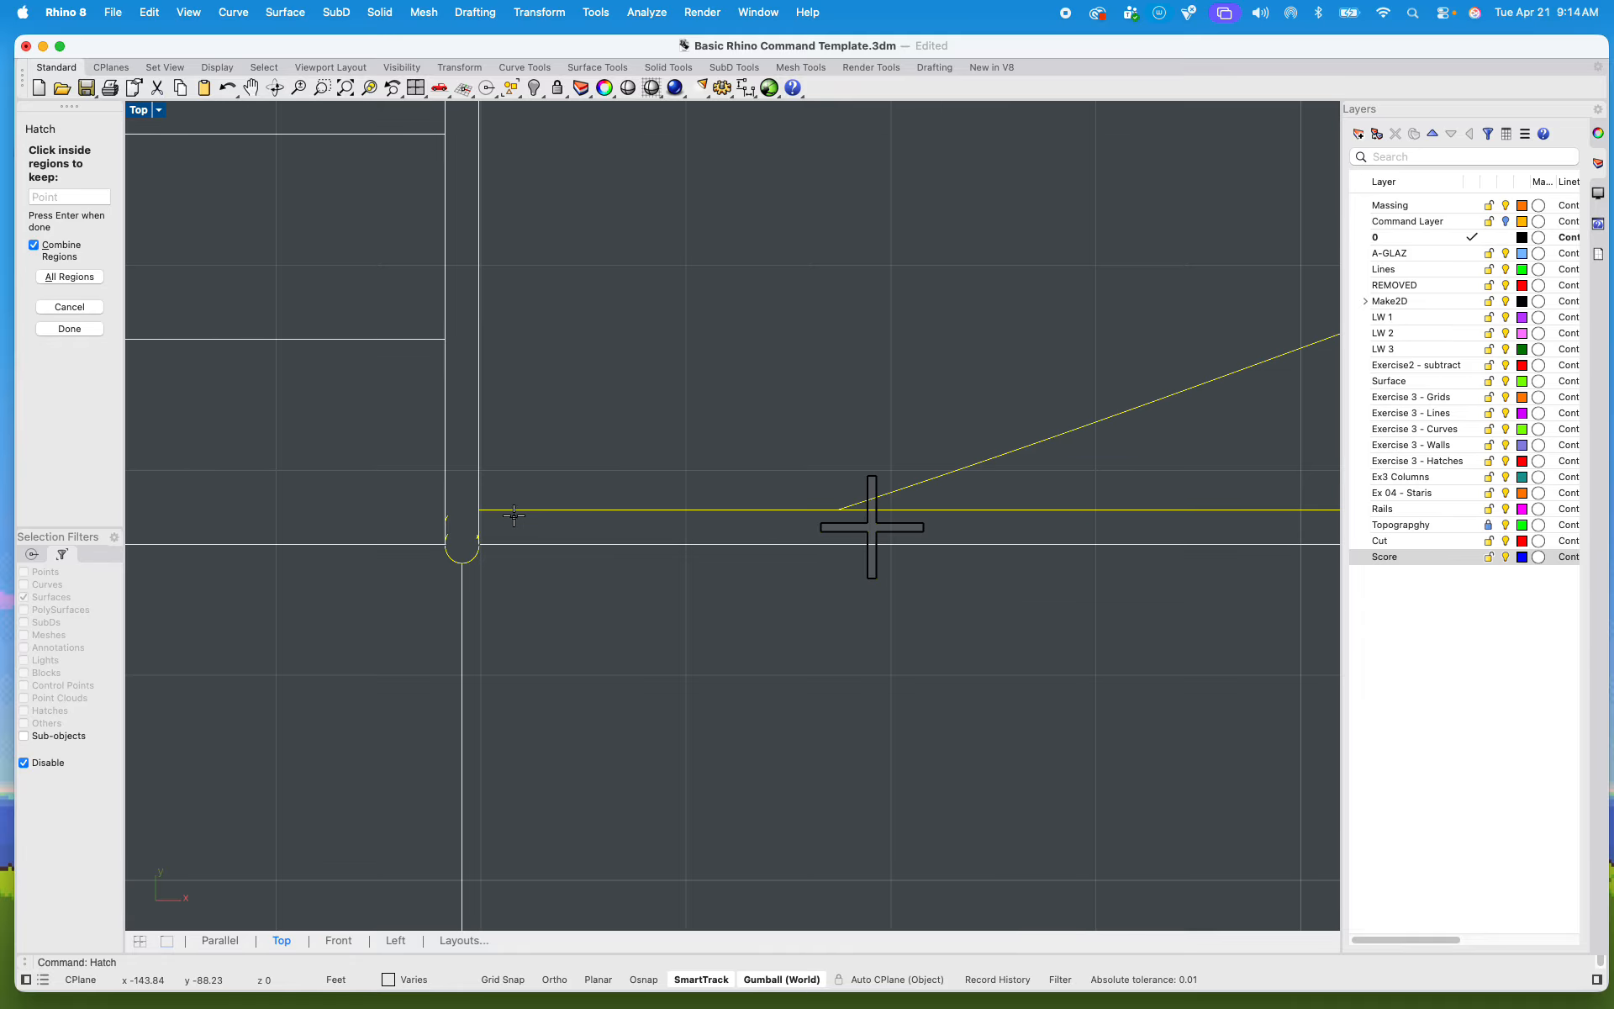
# Step: Add the third row's two cross-shaped columns left of the curved walkway to the hatch regions
pyautogui.scroll(-10, 514, 516)
pyautogui.scroll(6, 608, 637)
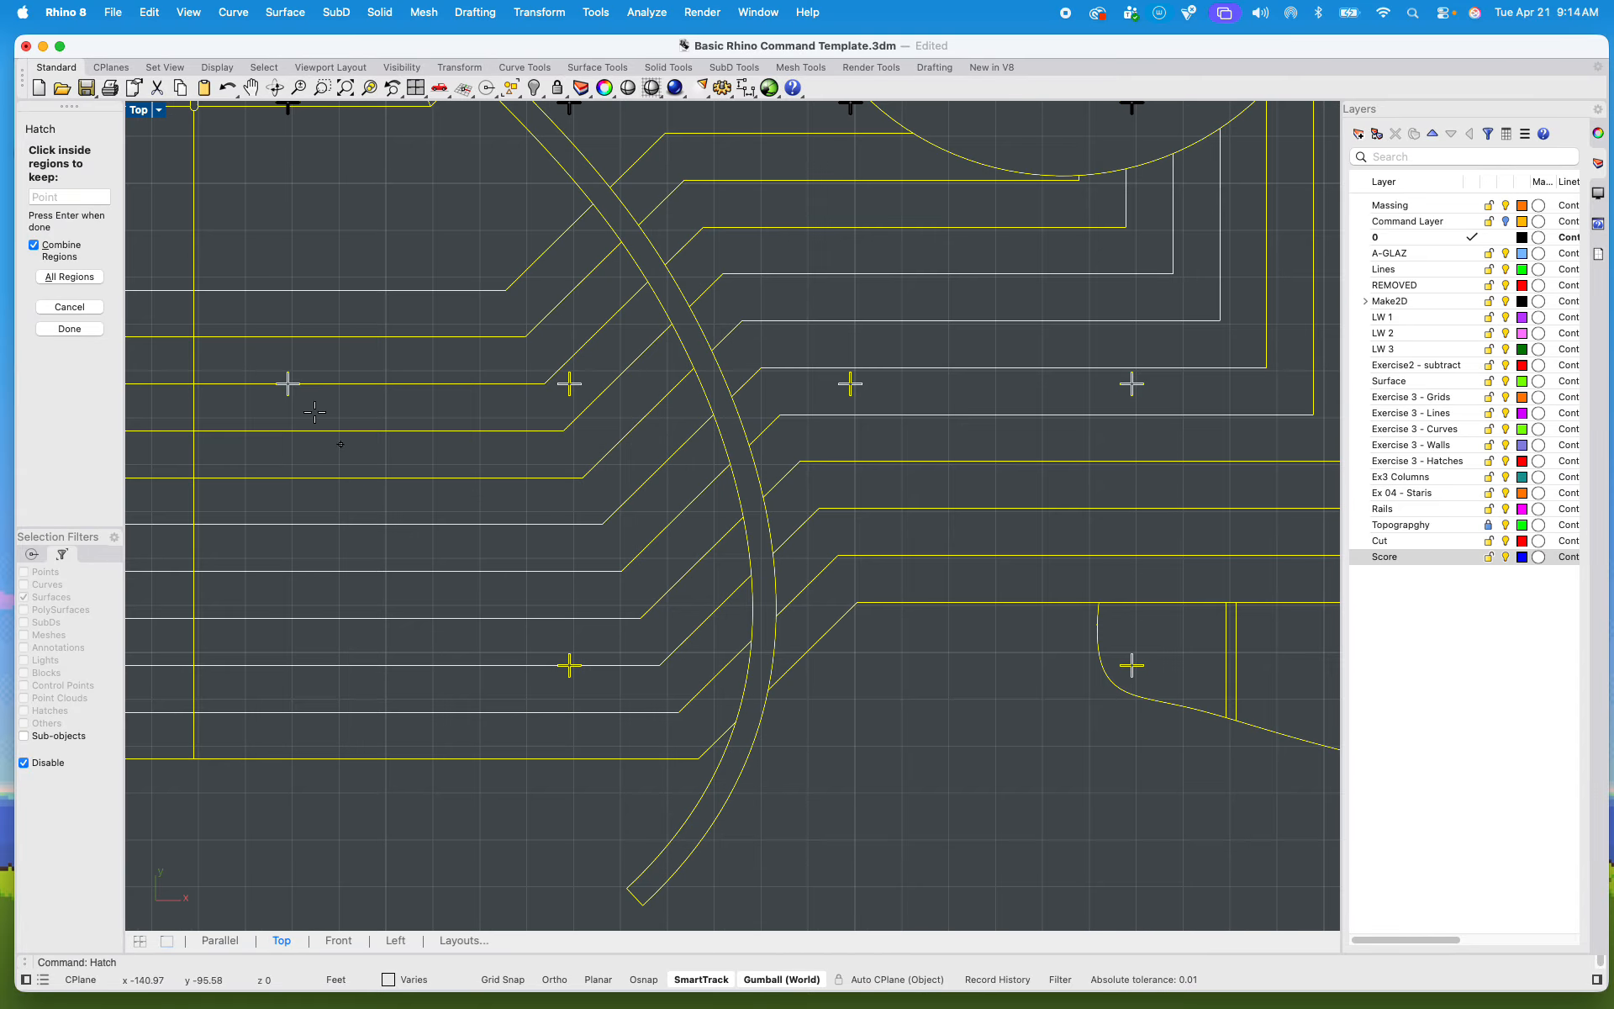
pyautogui.scroll(8, 314, 412)
pyautogui.scroll(5, 563, 546)
pyautogui.click(560, 535)
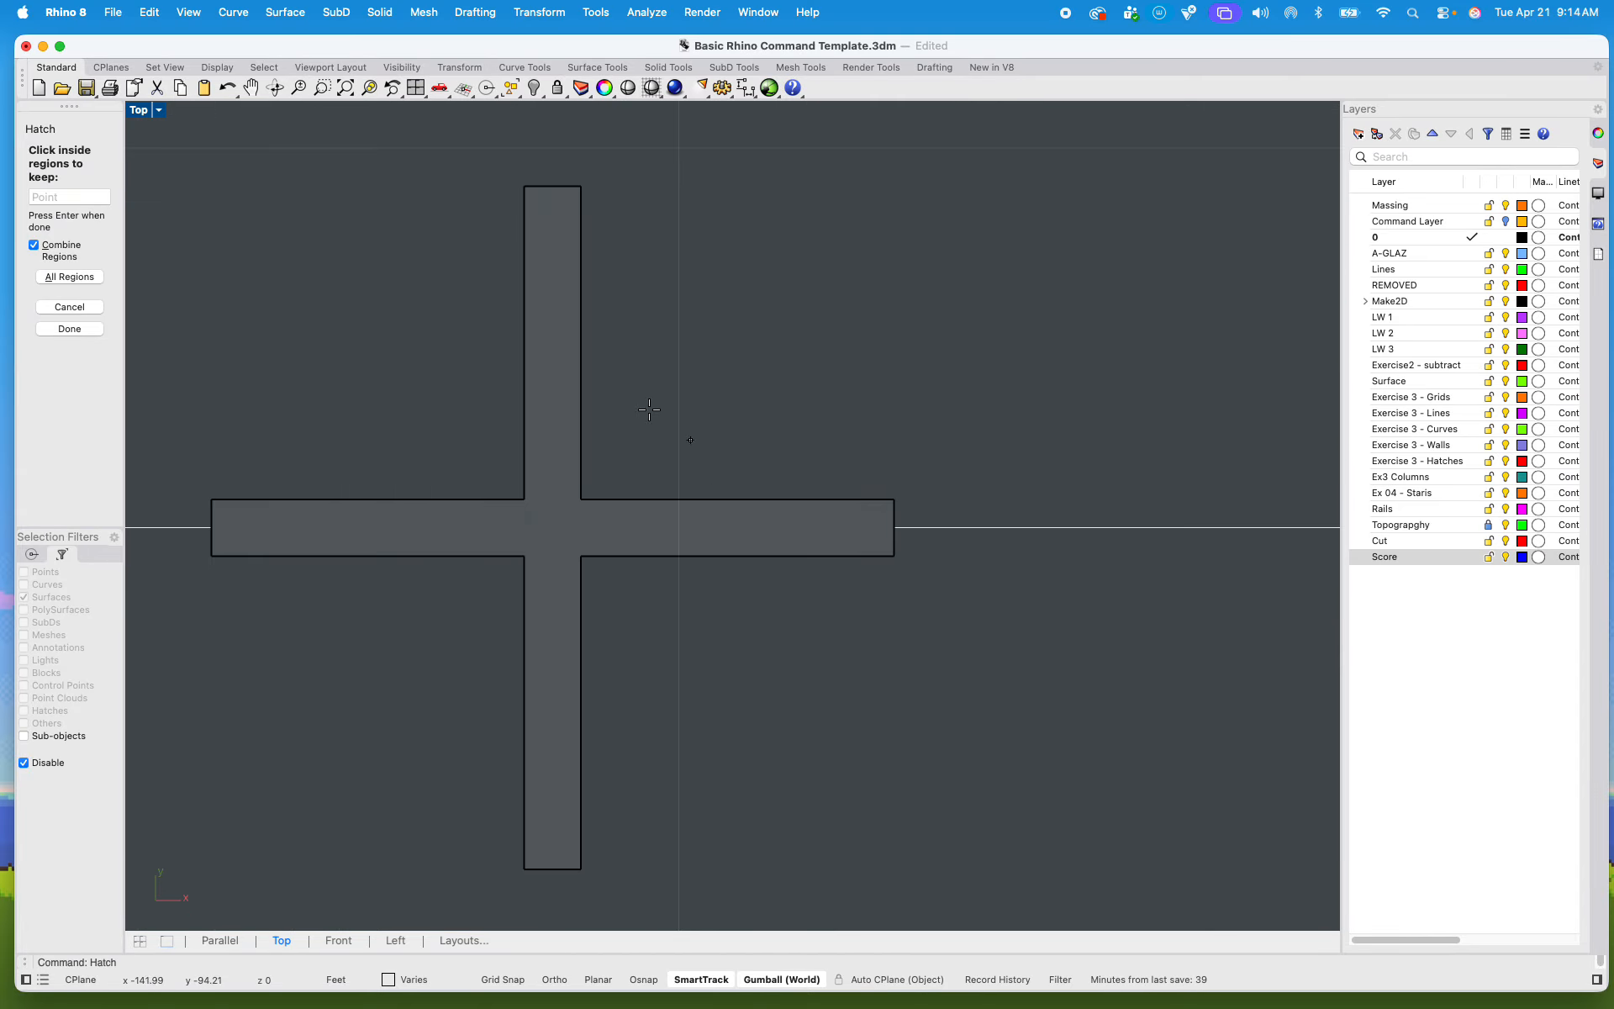
pyautogui.scroll(-6, 532, 472)
pyautogui.scroll(-3, 555, 487)
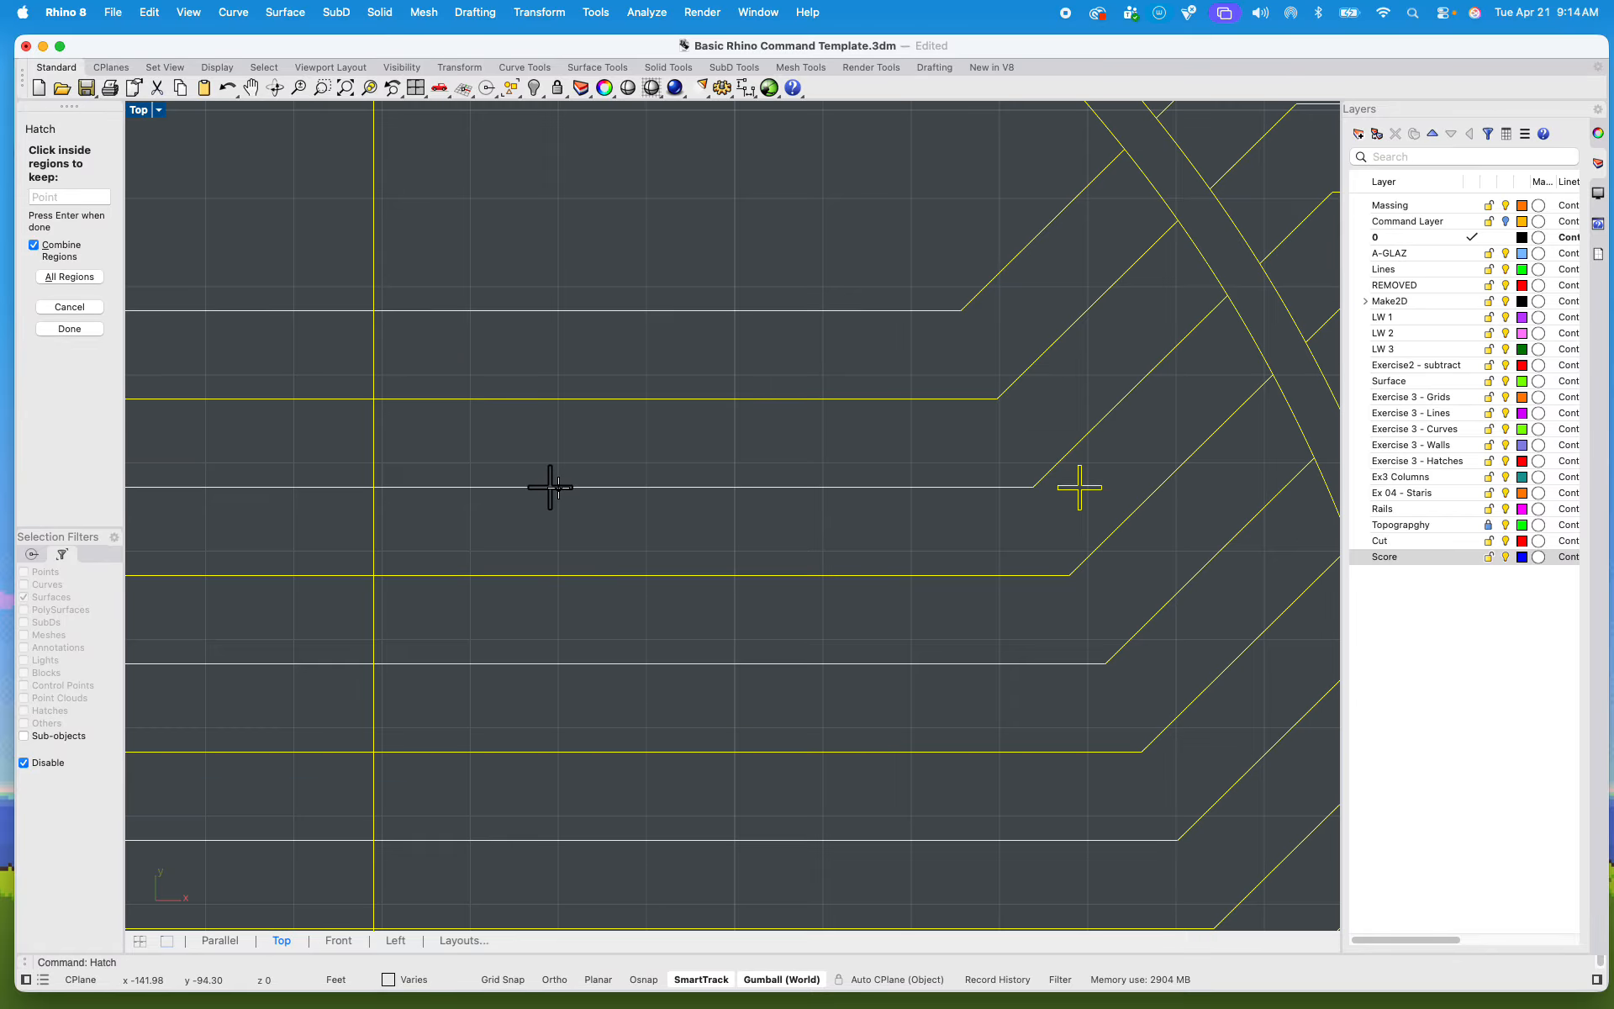
pyautogui.scroll(5, 1132, 479)
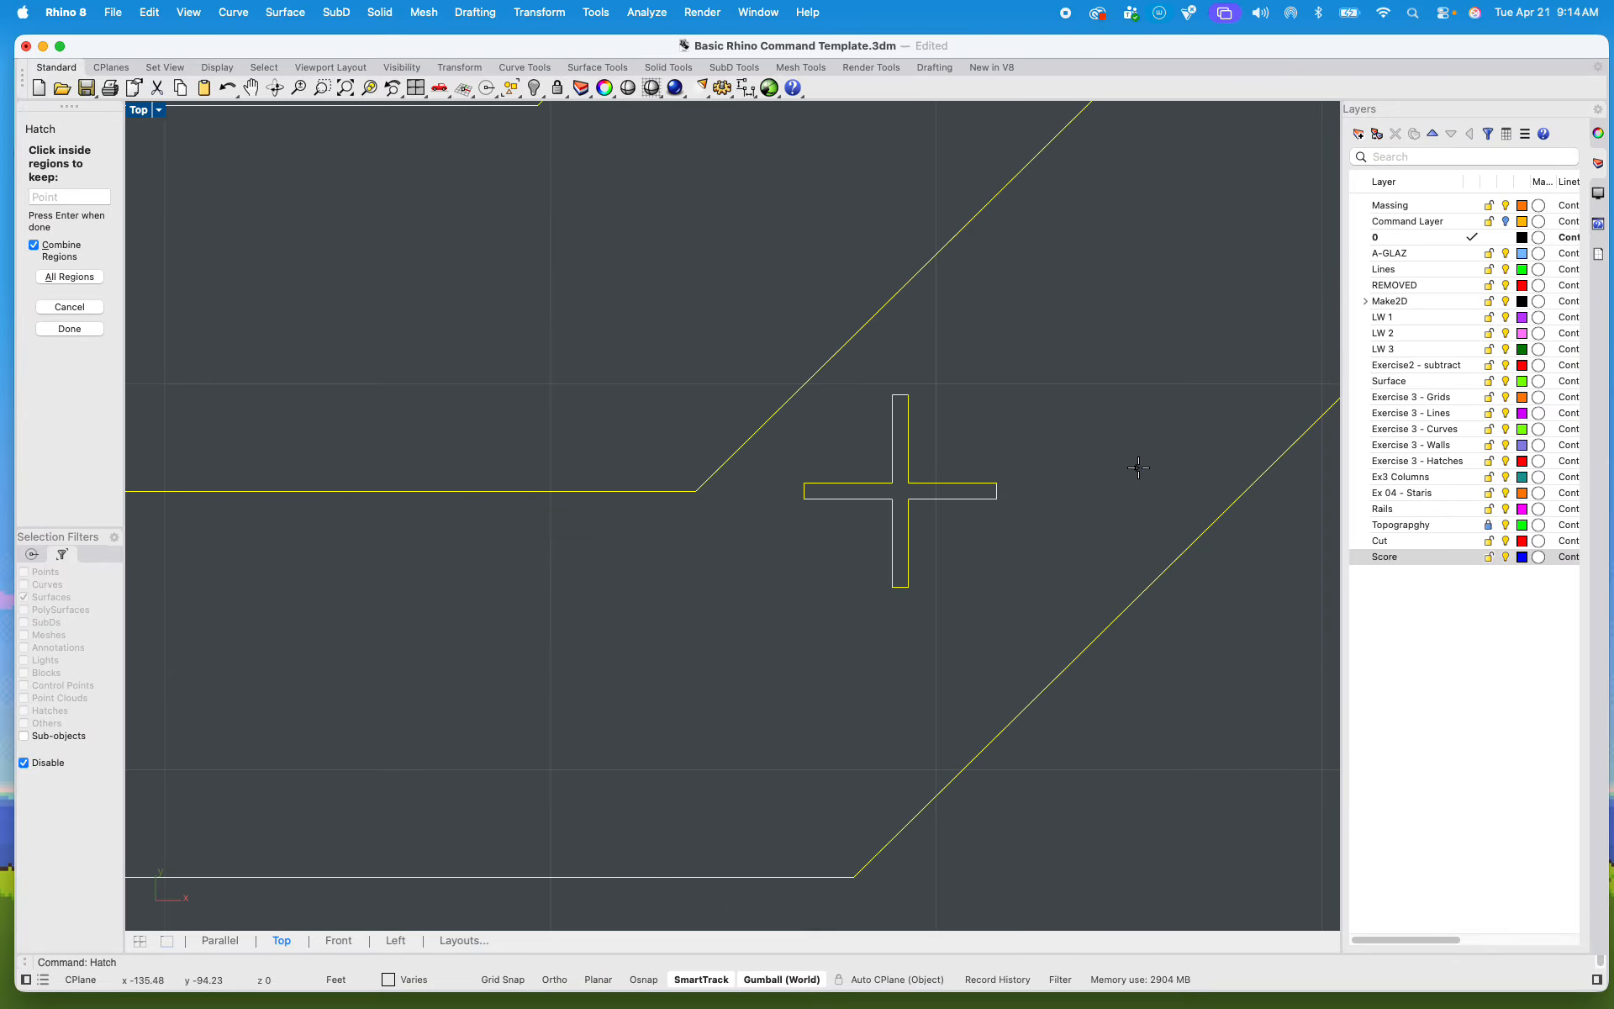
pyautogui.click(853, 496)
# Step: Add the third row's two cross-shaped columns right of the curved walkway to the hatch regions
pyautogui.scroll(-6, 850, 496)
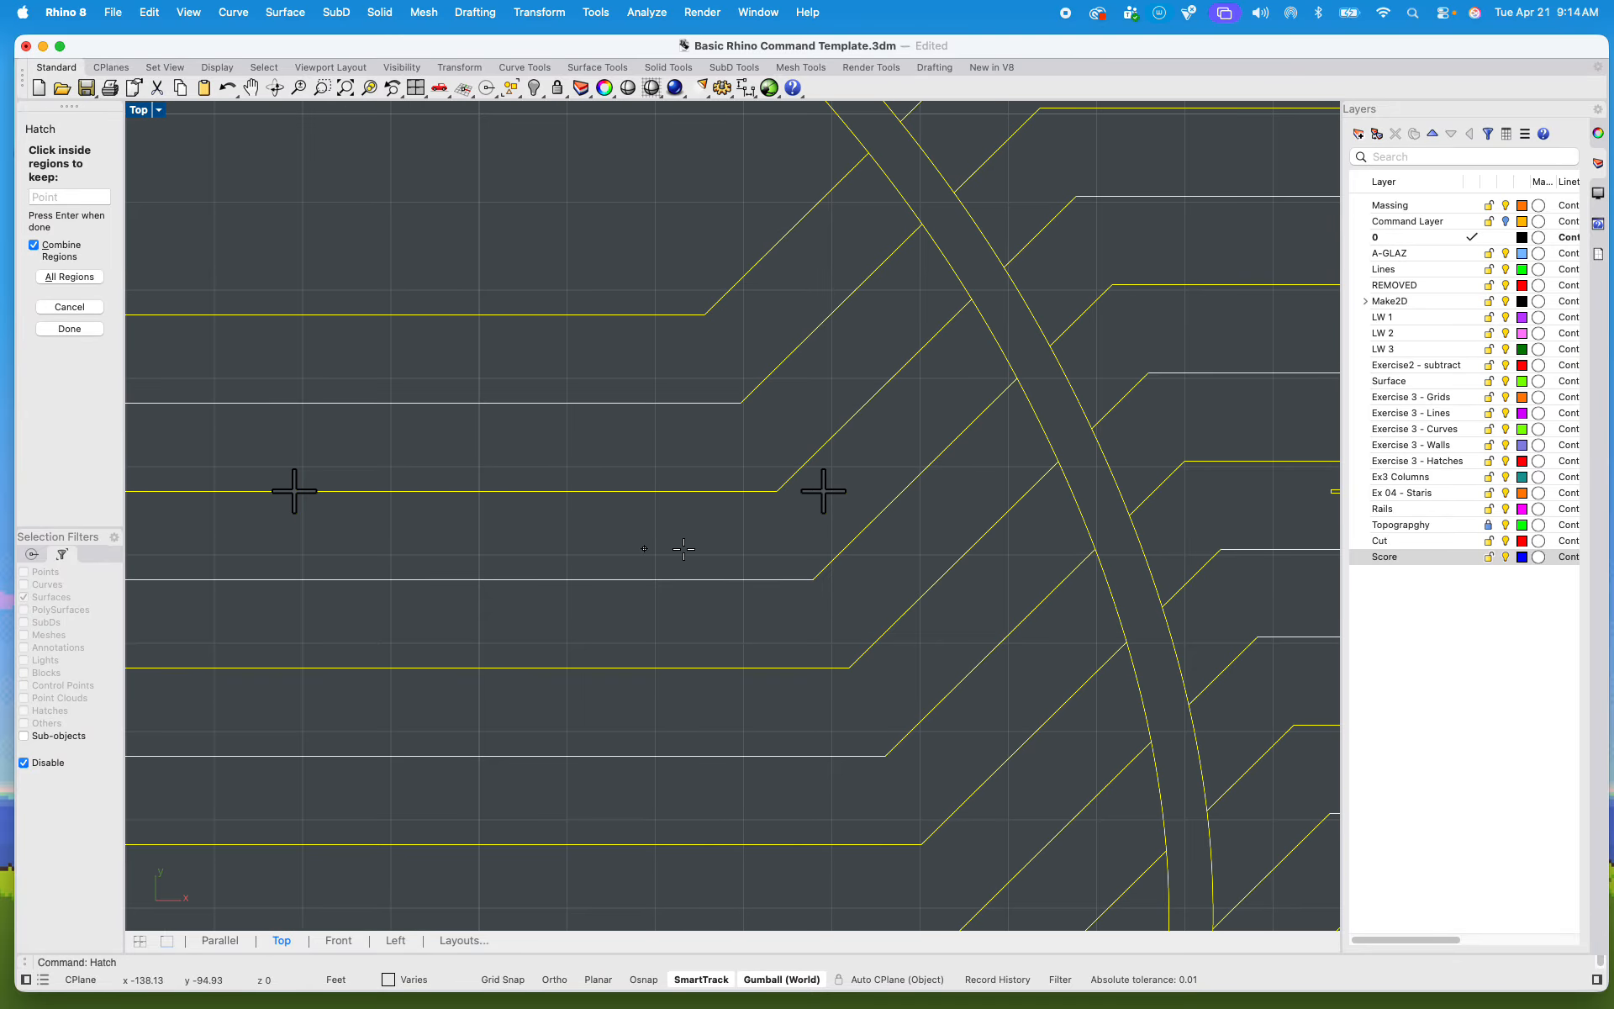
pyautogui.scroll(5, 930, 504)
pyautogui.scroll(5, 765, 502)
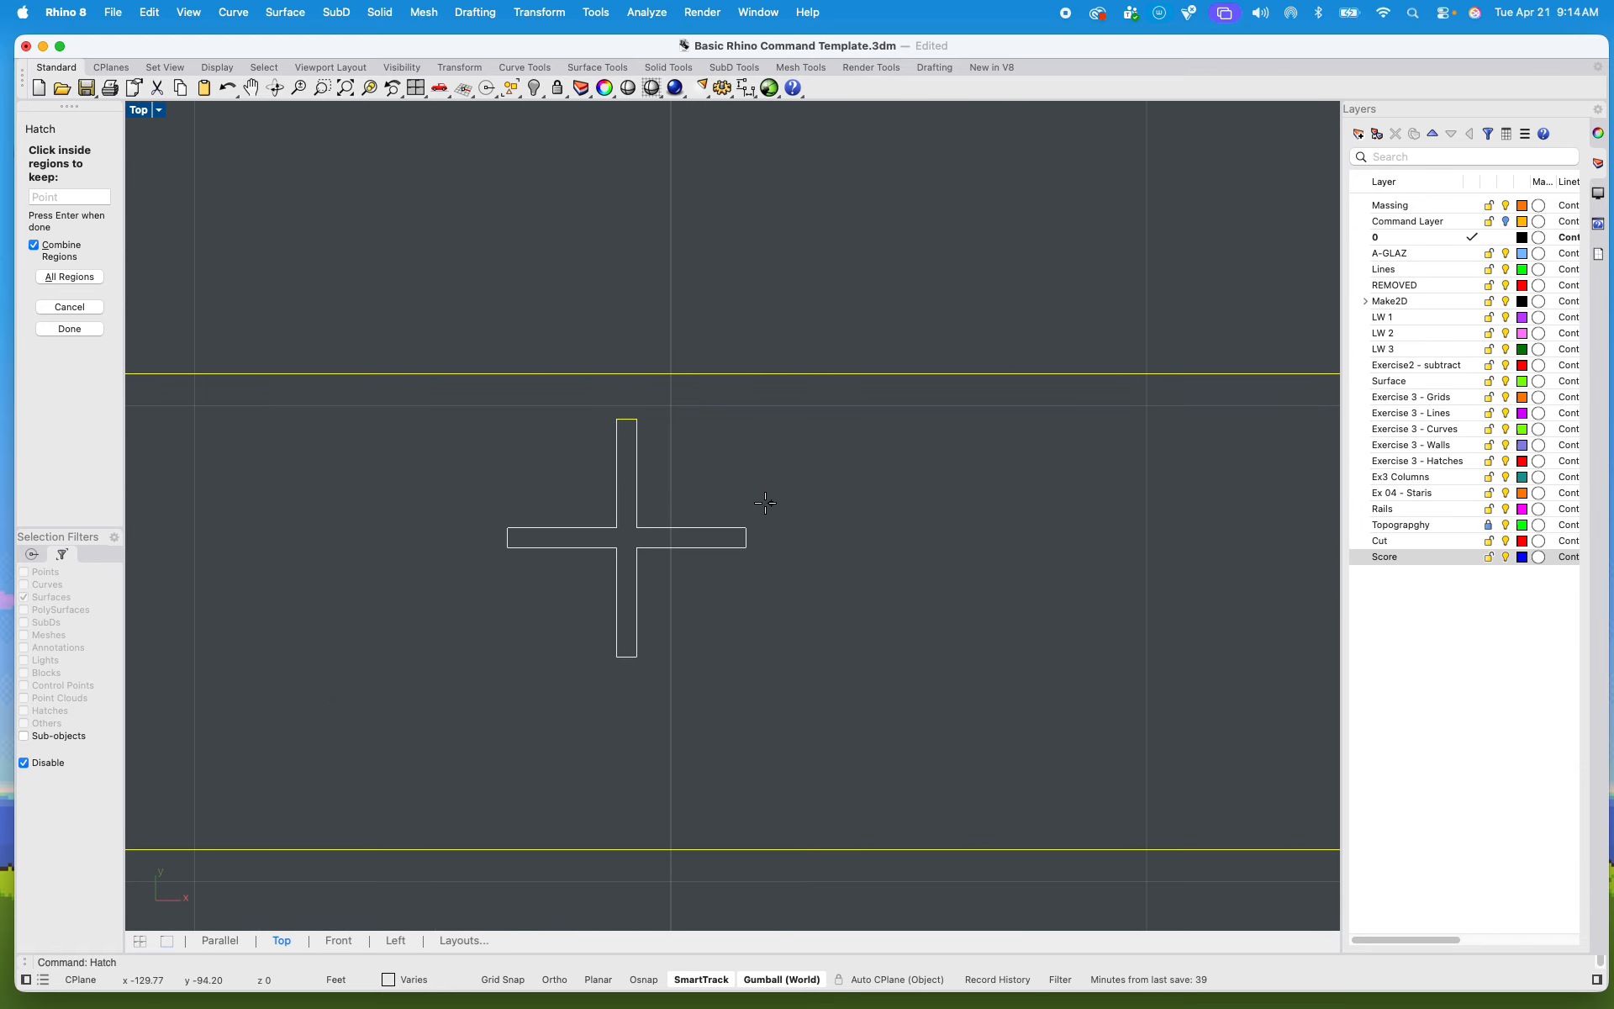
pyautogui.click(618, 536)
pyautogui.scroll(-5, 618, 536)
pyautogui.scroll(-3, 1018, 525)
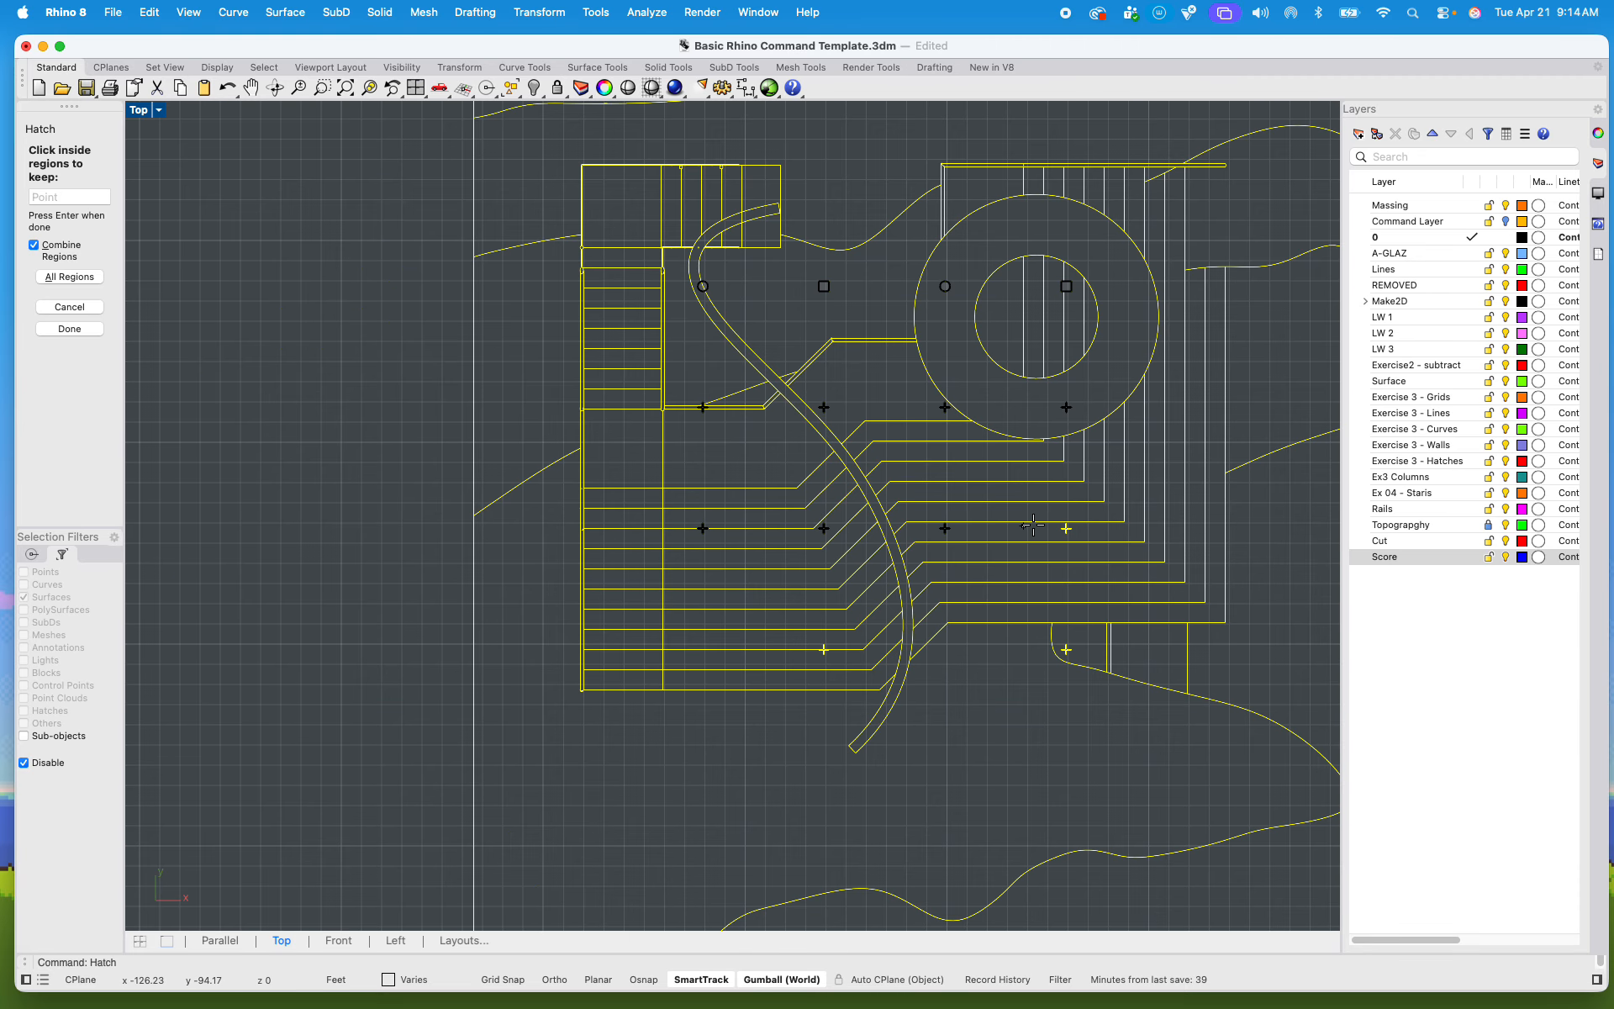
pyautogui.scroll(4, 1037, 532)
pyautogui.scroll(8, 900, 547)
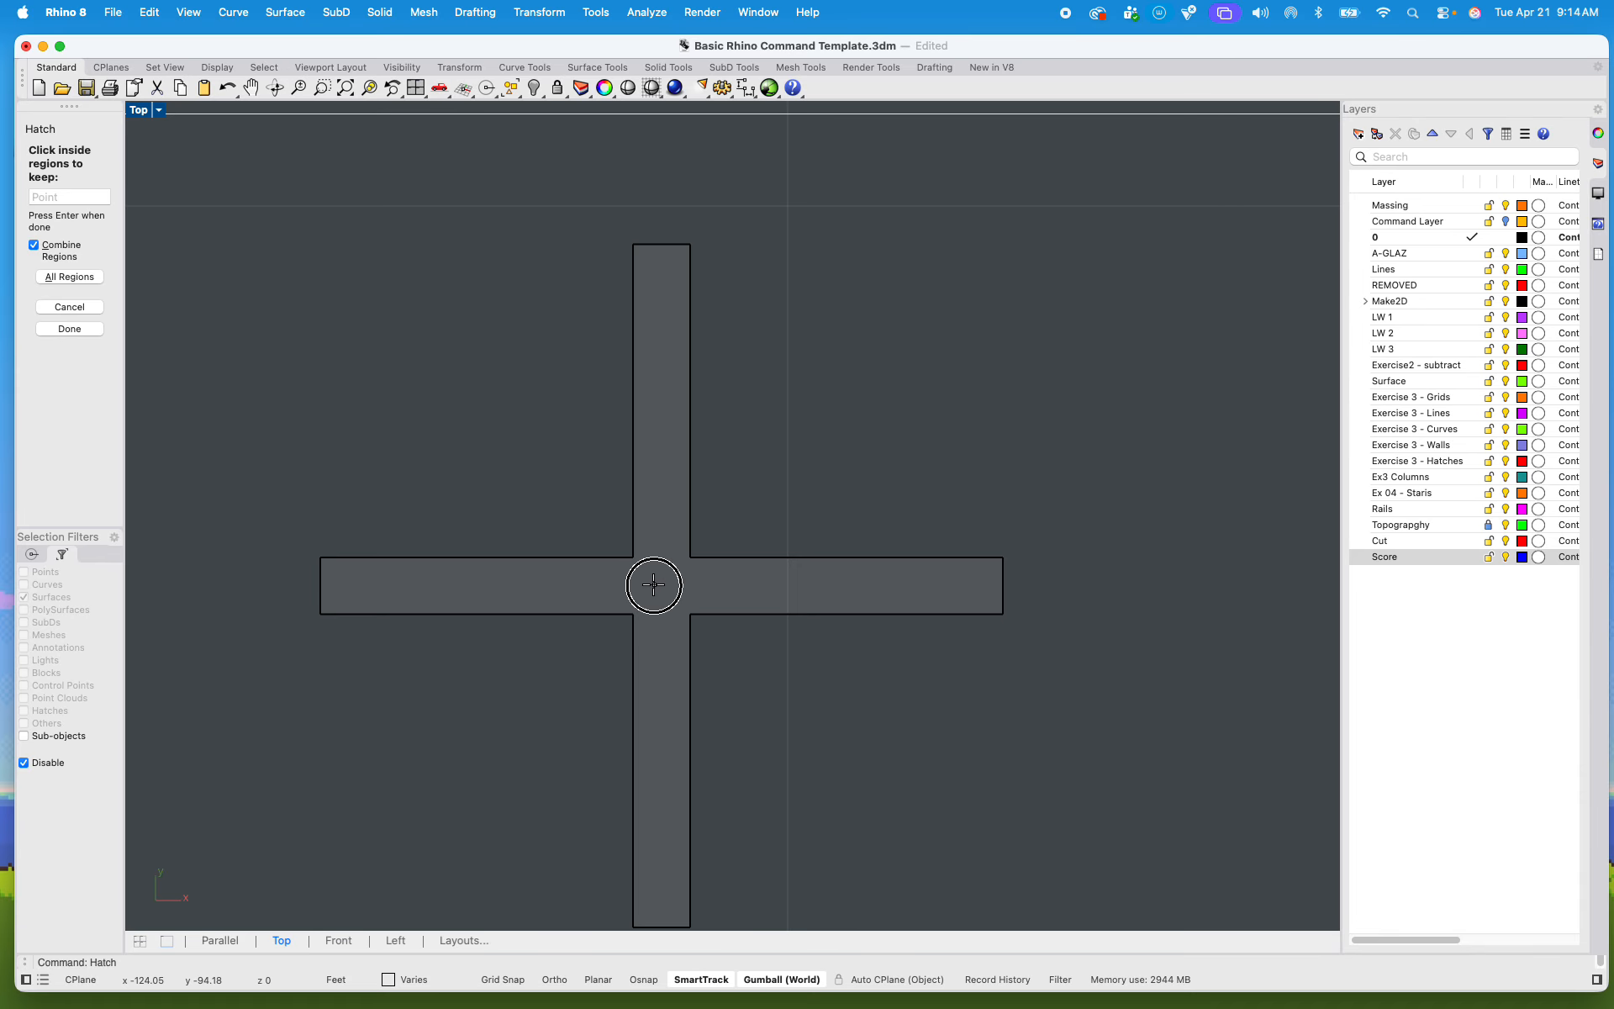
# Step: Add the two cross-shaped columns of the lowest row, one on each side of the curved walkway, to the hatch regions
pyautogui.scroll(-6, 657, 580)
pyautogui.scroll(-6, 656, 581)
pyautogui.scroll(8, 696, 731)
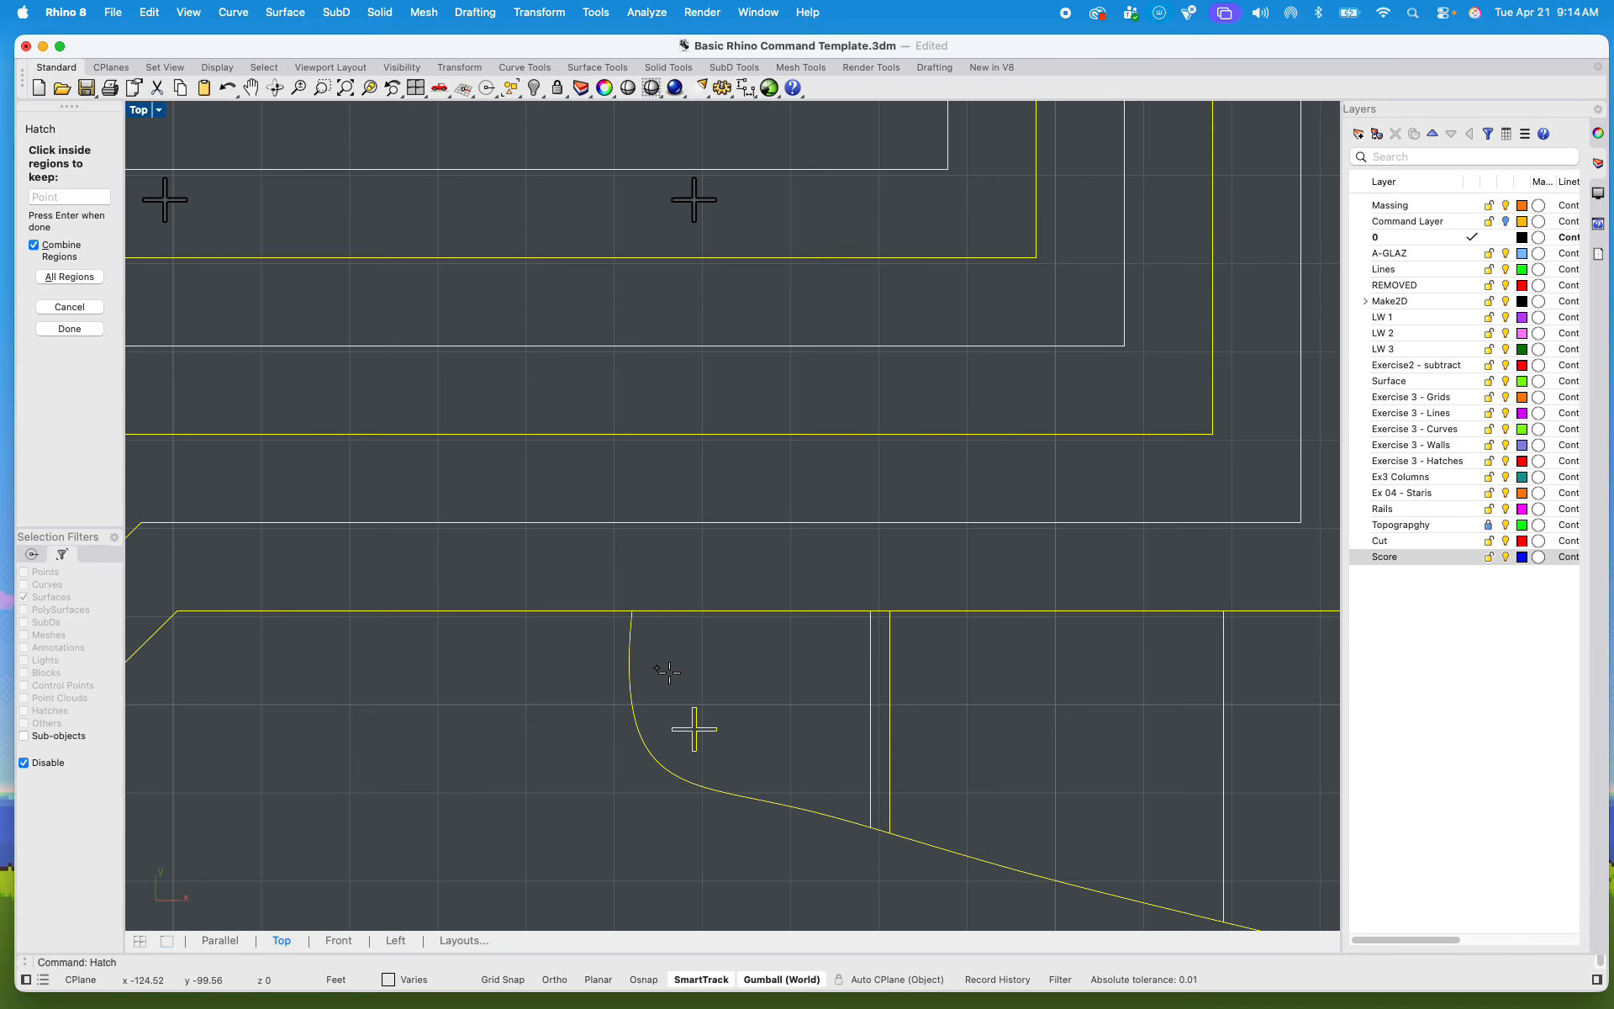
pyautogui.scroll(-2, 705, 741)
pyautogui.scroll(5, 649, 678)
pyautogui.click(648, 678)
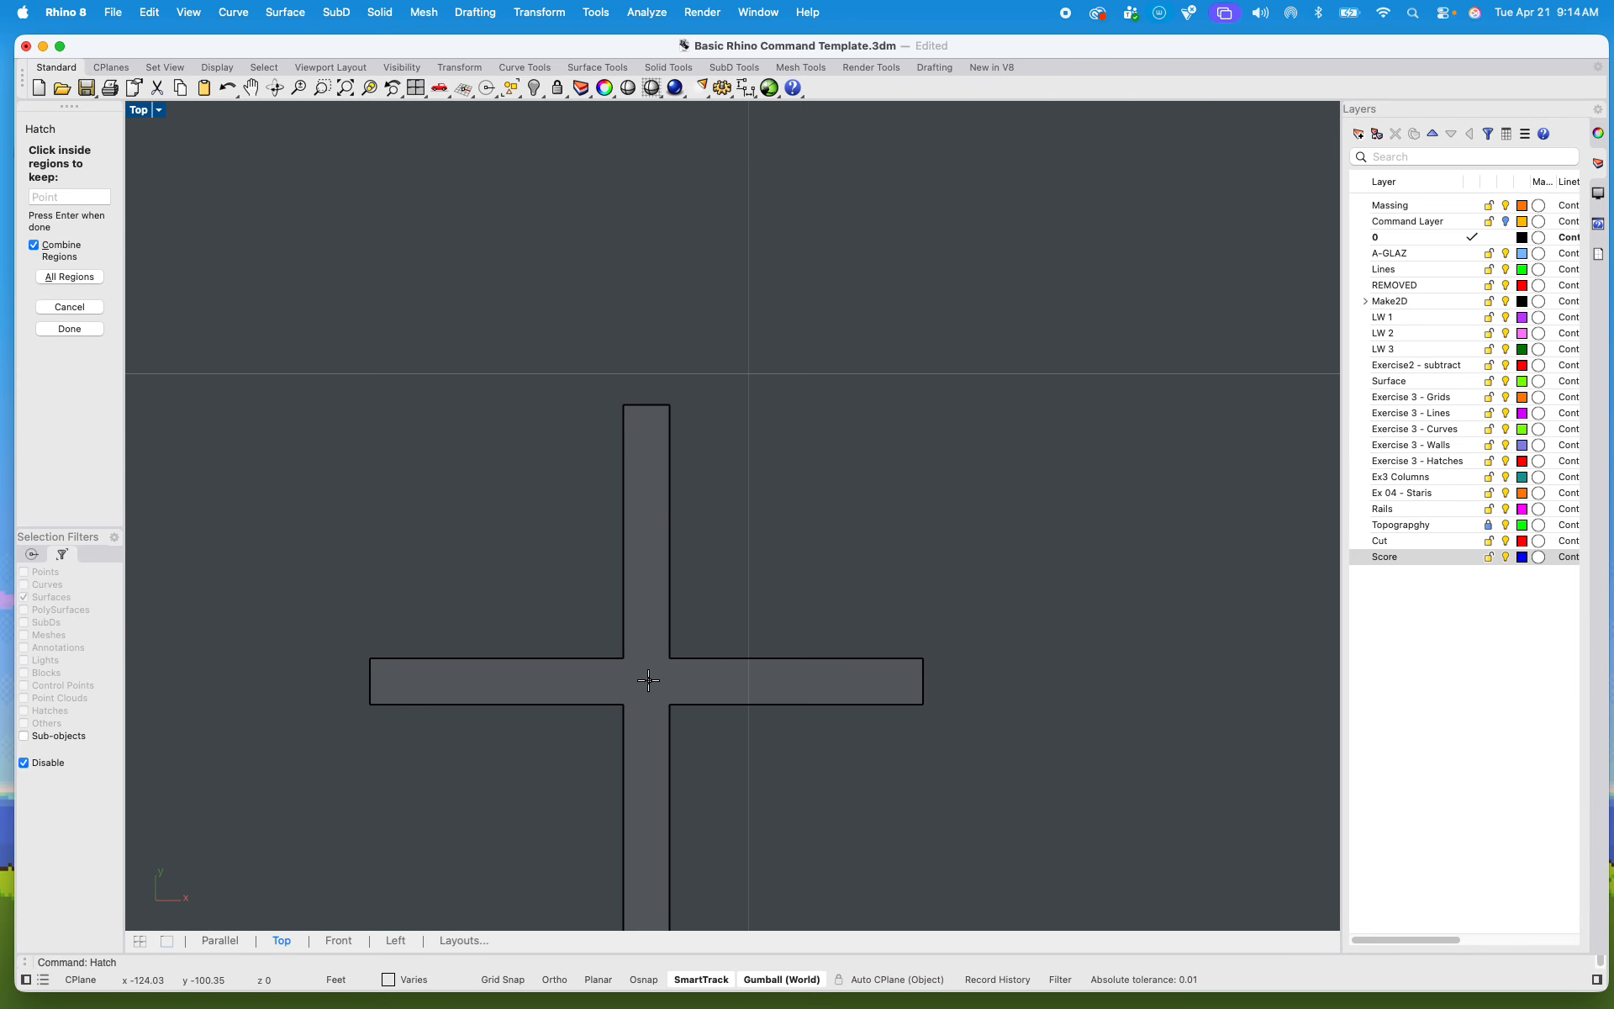
pyautogui.scroll(-4, 648, 678)
pyautogui.scroll(-4, 649, 681)
pyautogui.scroll(5, 214, 674)
pyautogui.scroll(3, 665, 719)
pyautogui.scroll(-5, 602, 704)
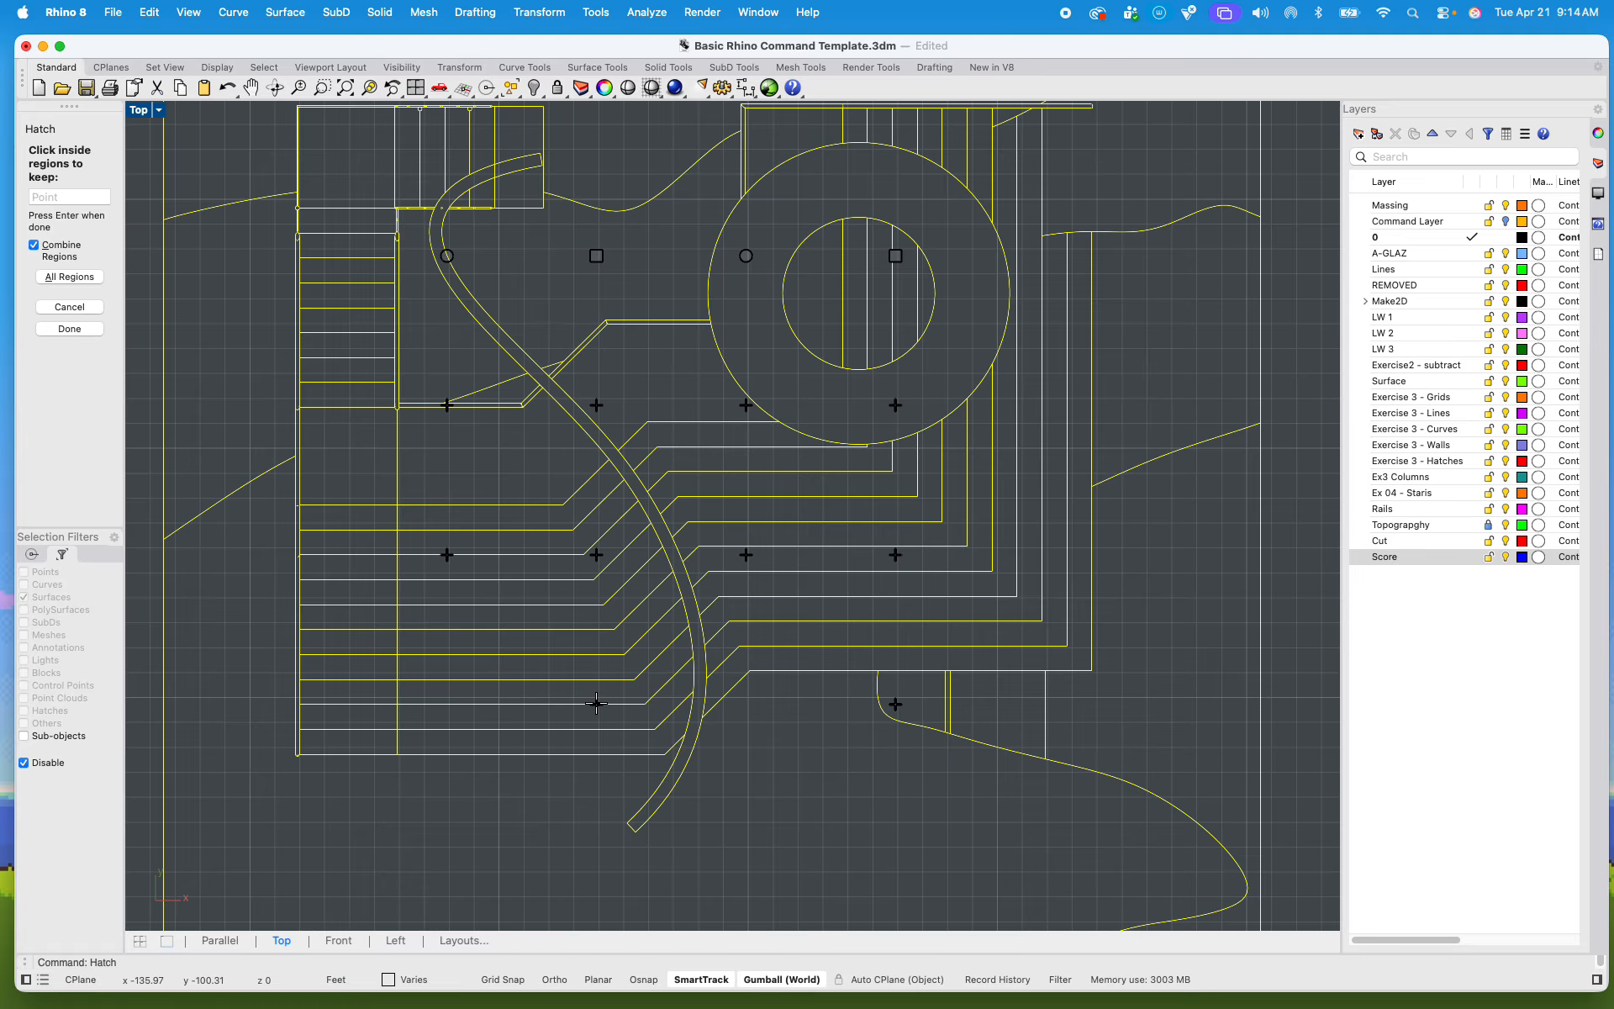
# Step: Look over the plan in the first sheet frame for cut columns that still need adding to the hatch regions
pyautogui.scroll(-5, 672, 683)
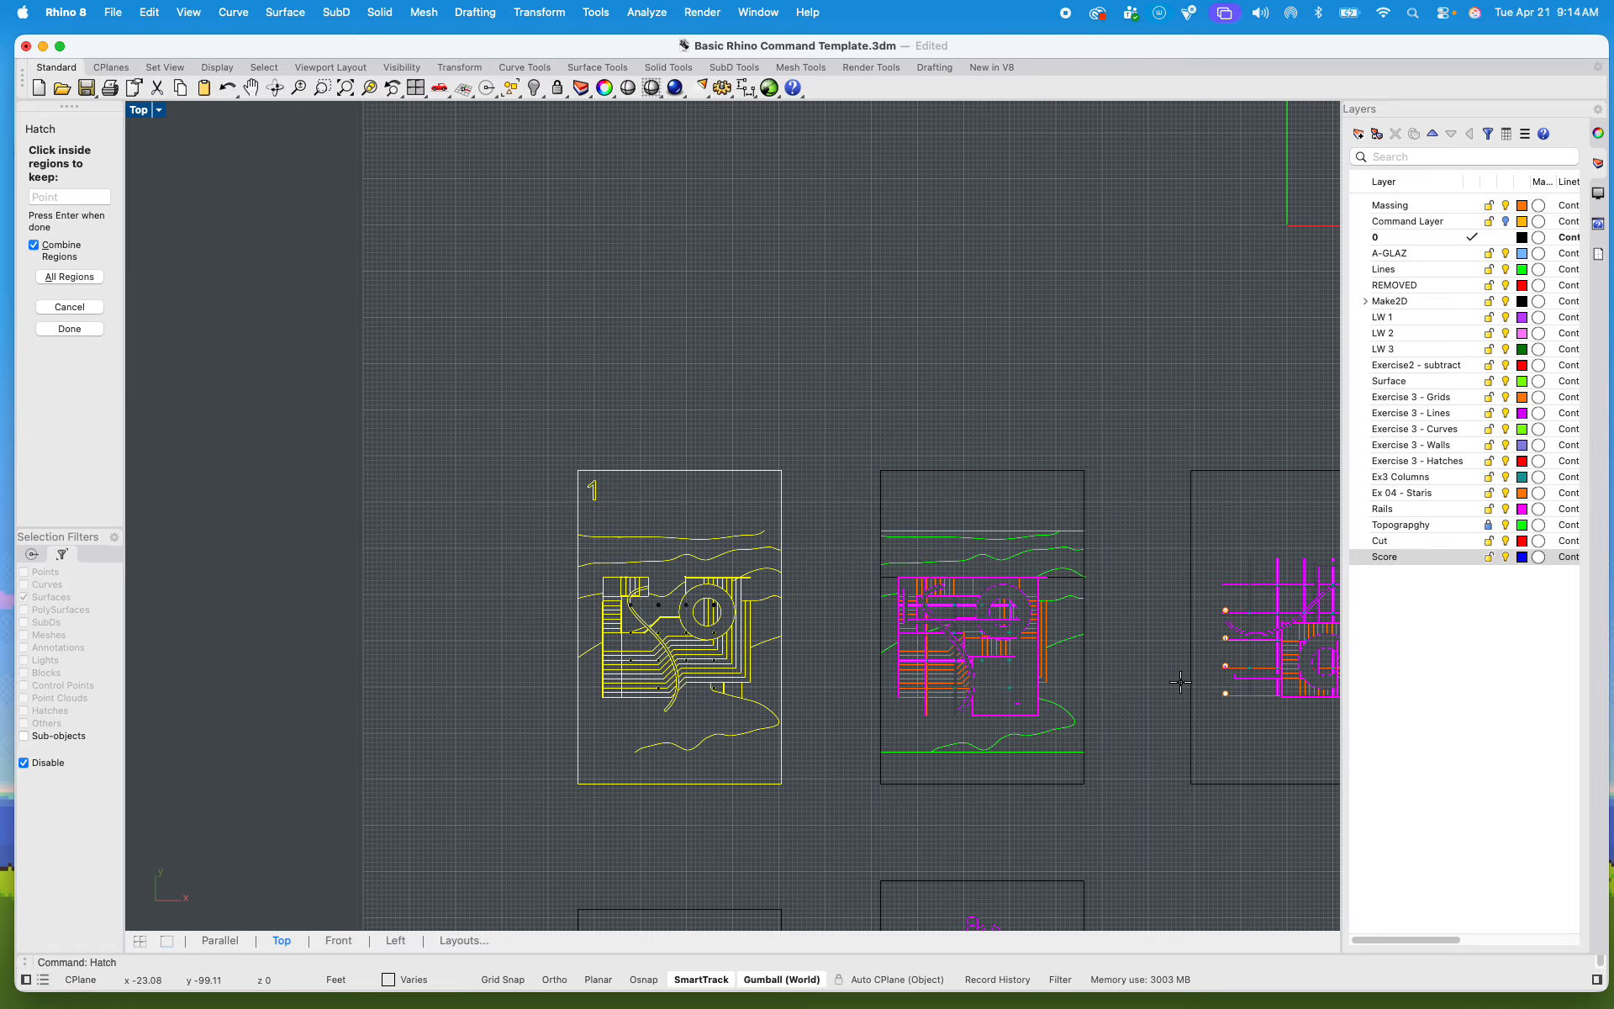
pyautogui.scroll(8, 669, 616)
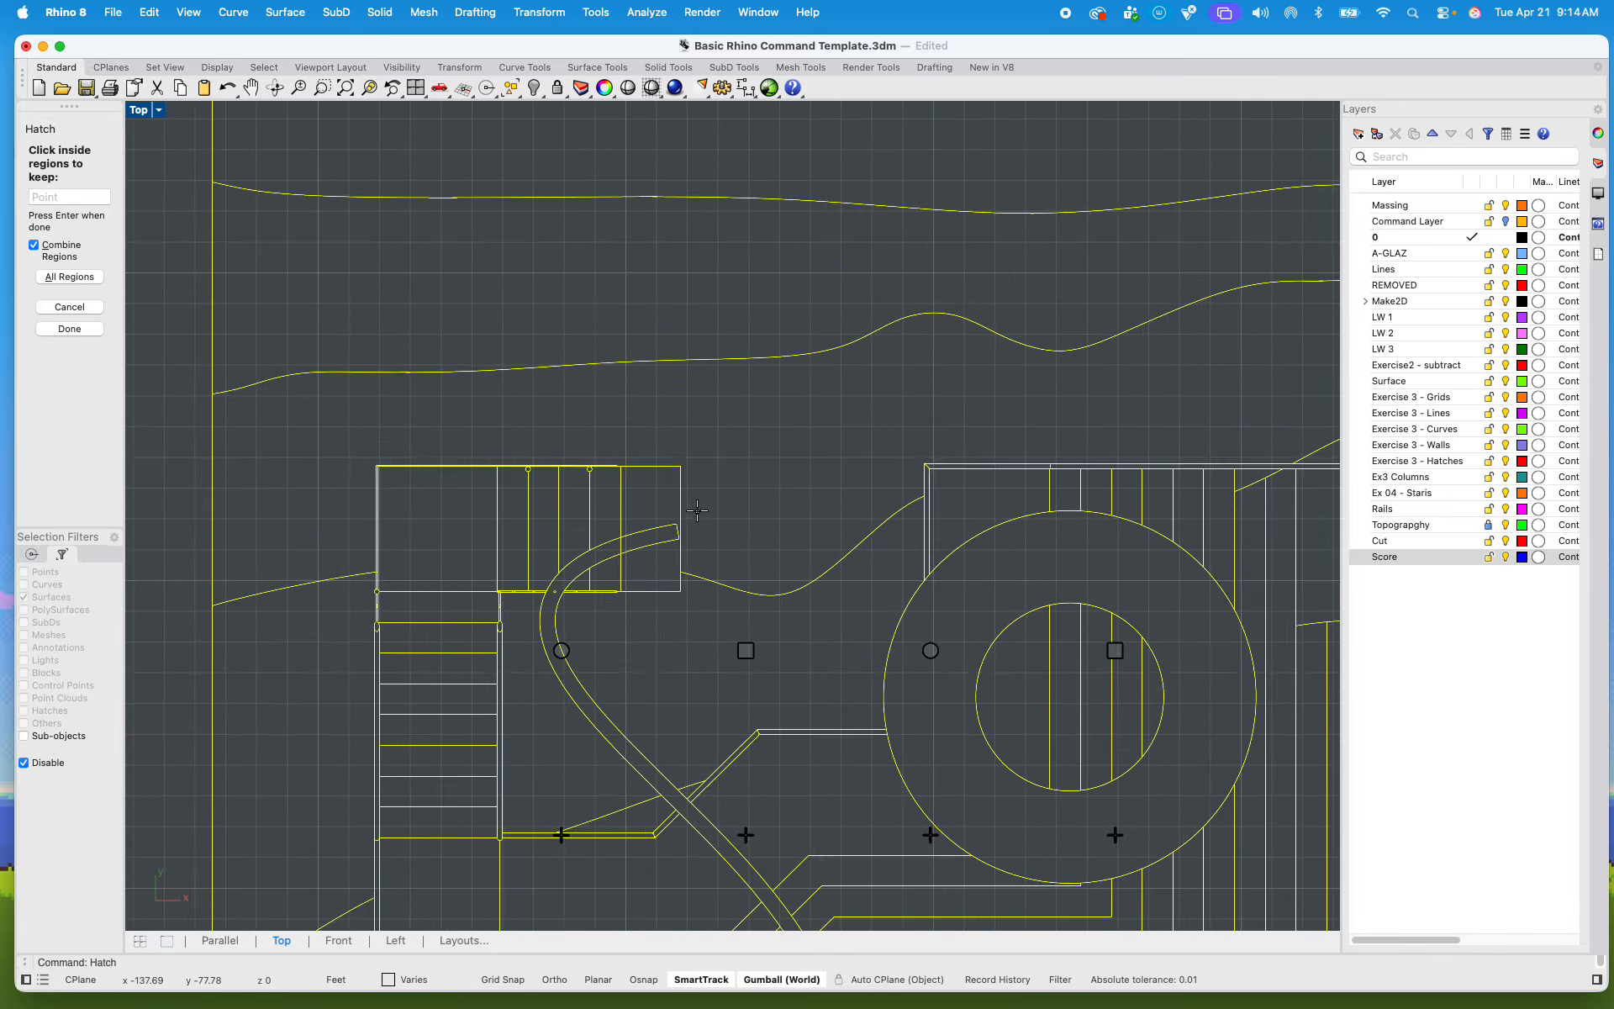
pyautogui.scroll(-3, 893, 565)
pyautogui.scroll(5, 893, 565)
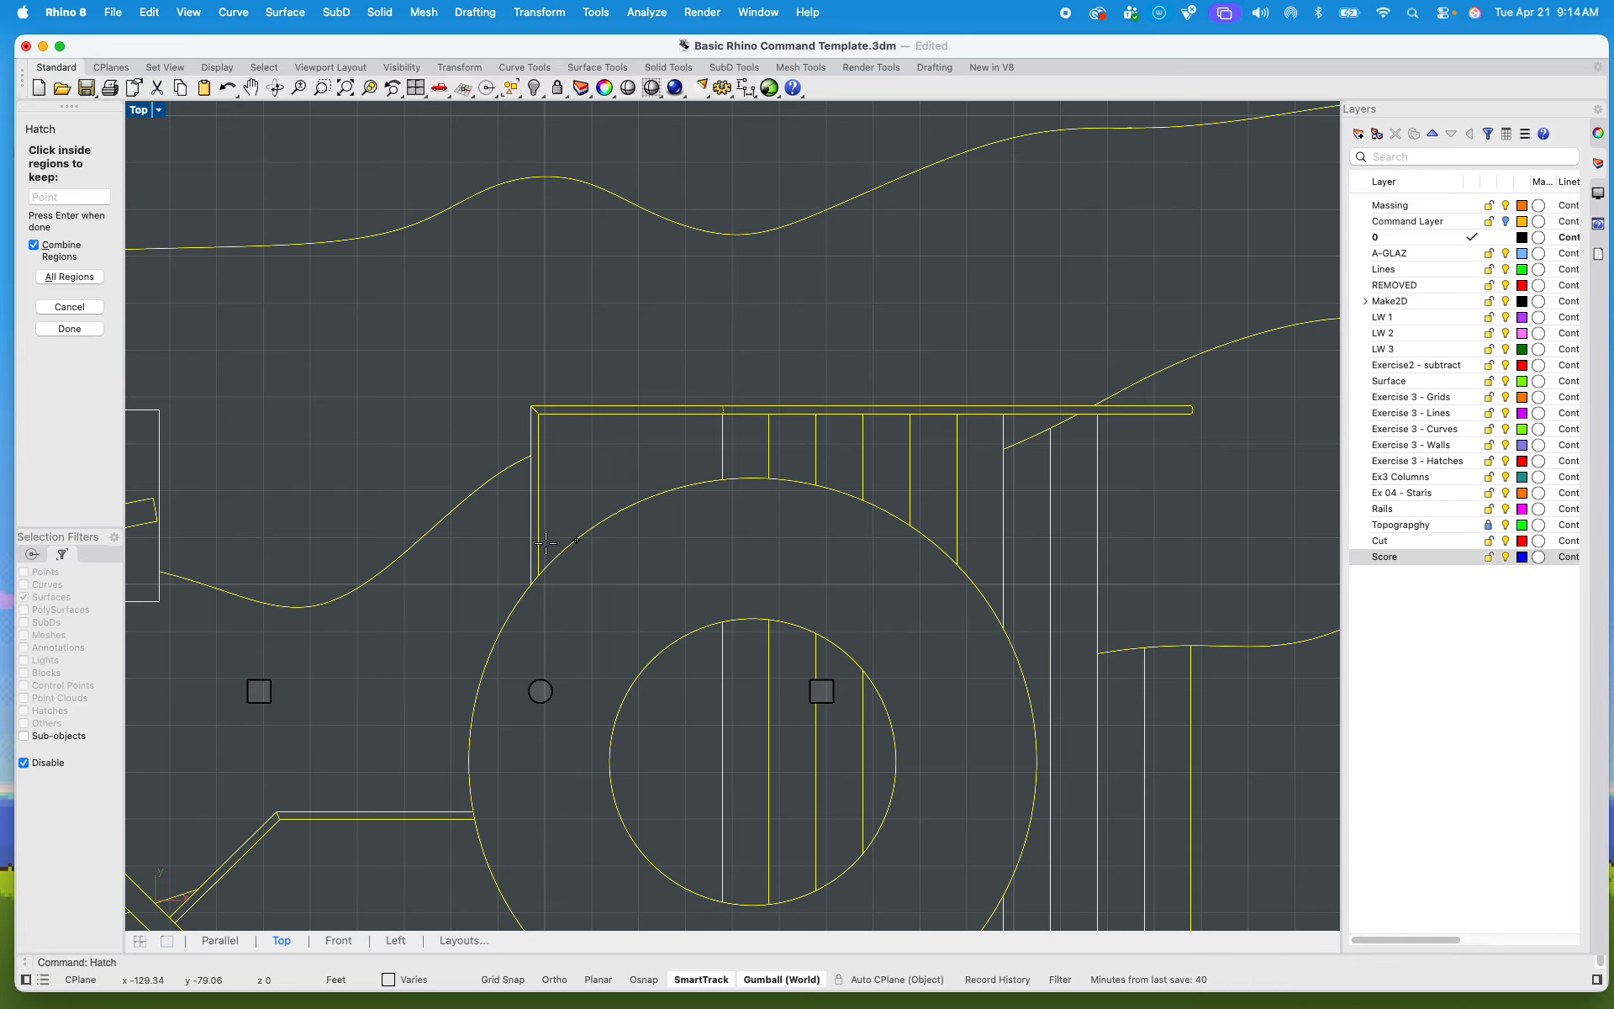
pyautogui.scroll(-8, 668, 378)
pyautogui.scroll(6, 393, 466)
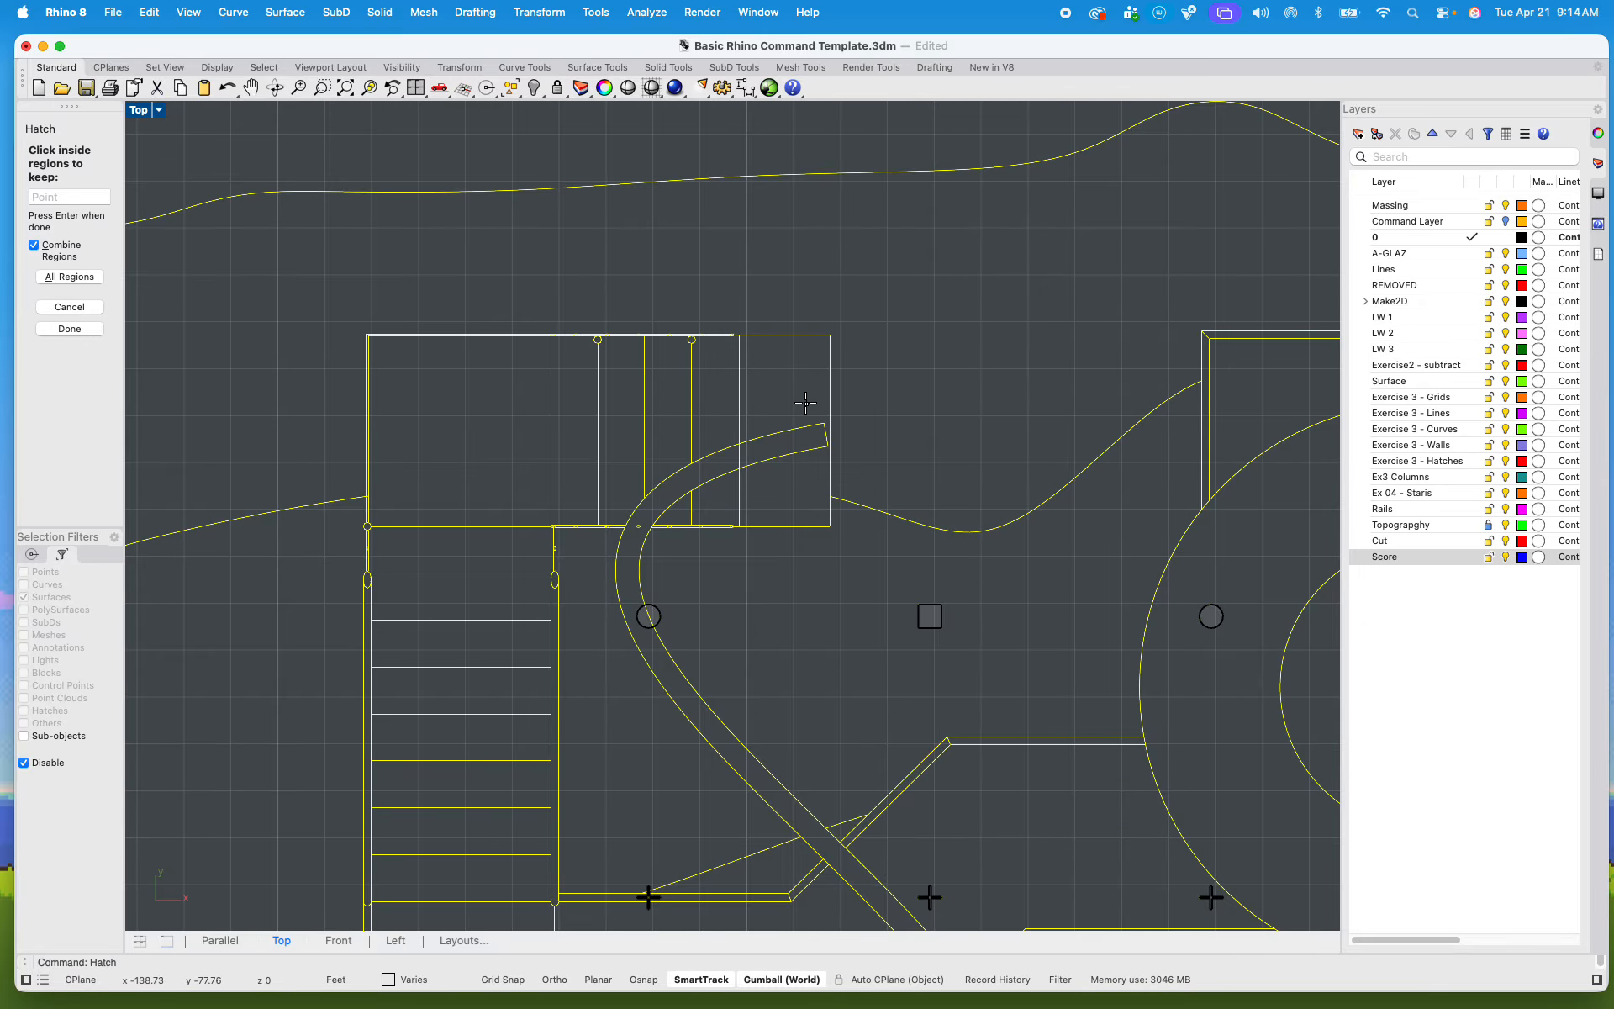
pyautogui.scroll(-8, 806, 403)
pyautogui.scroll(6, 874, 652)
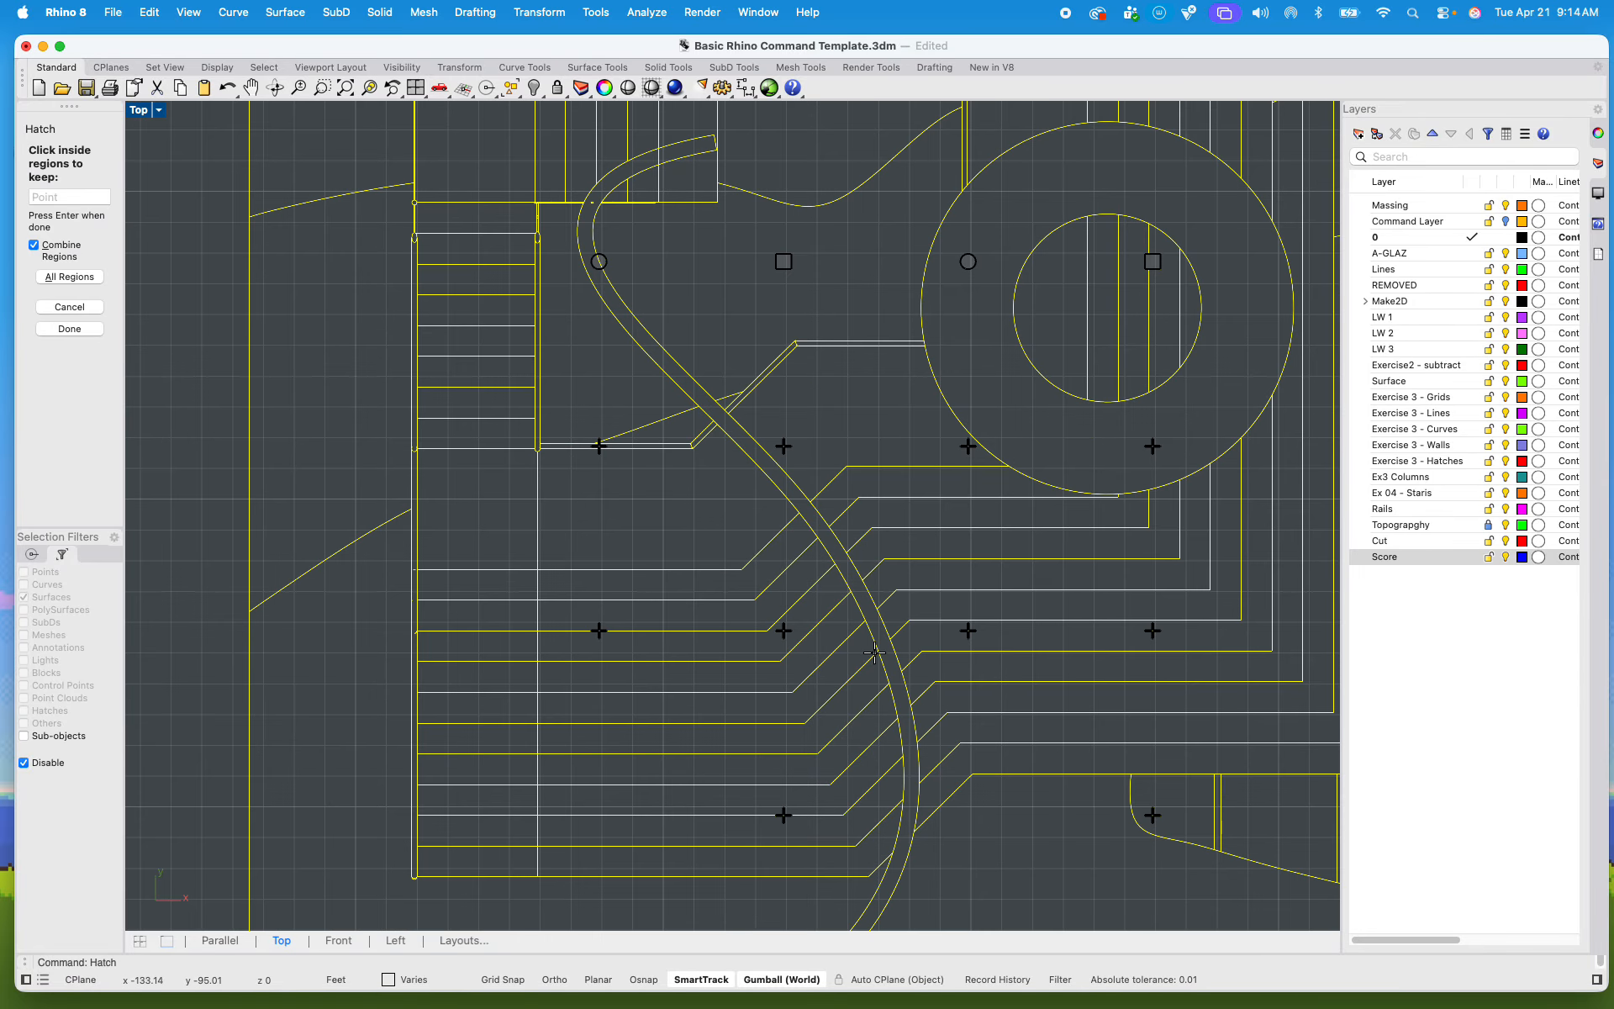
pyautogui.scroll(-3, 904, 690)
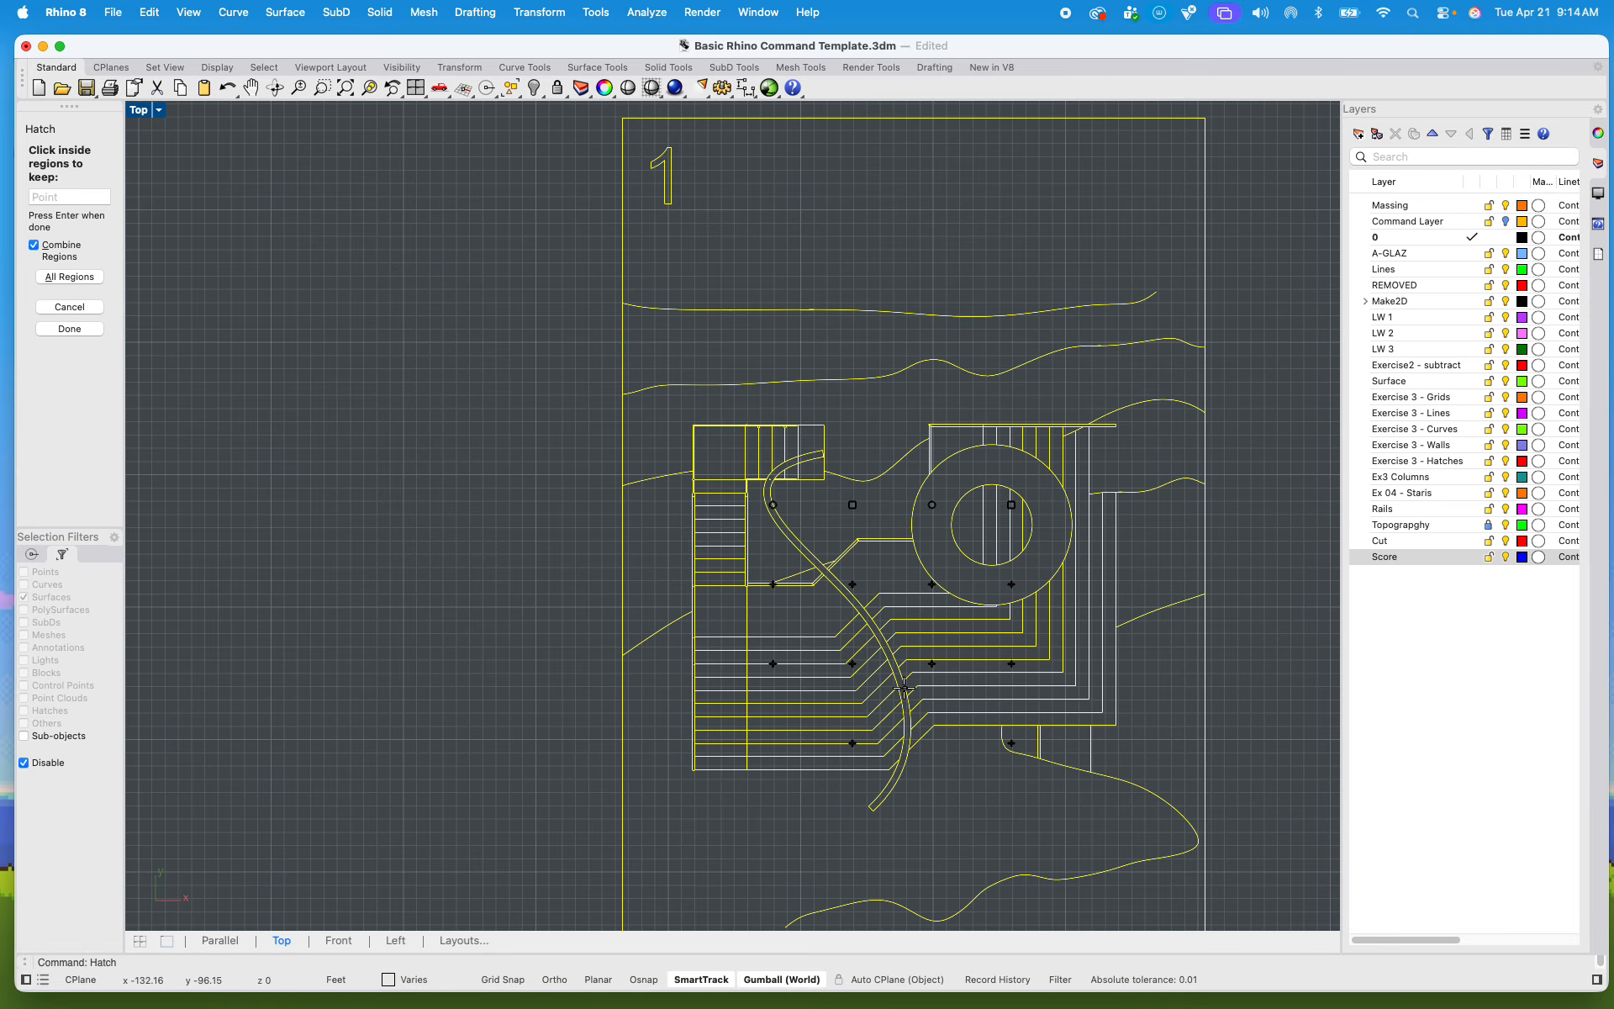
pyautogui.scroll(8, 828, 449)
pyautogui.moveTo(809, 612); pyautogui.dragTo(679, 446, button='right')
pyautogui.scroll(6, 629, 515)
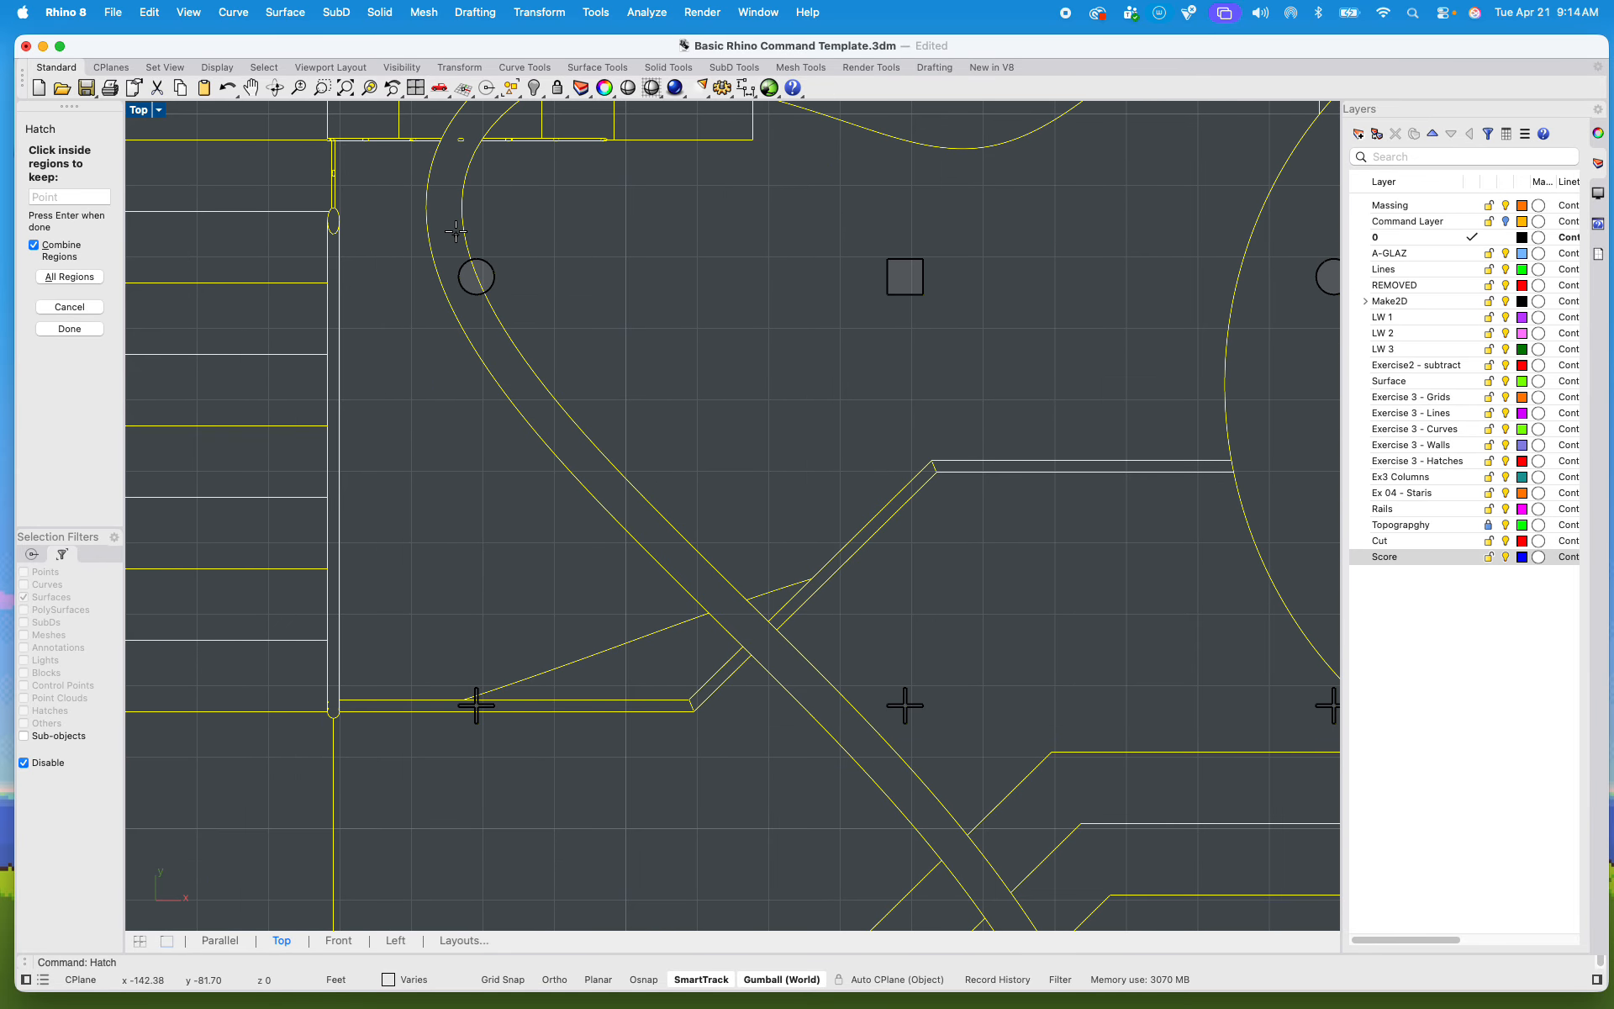
pyautogui.moveTo(641, 303); pyautogui.dragTo(620, 464, button='right')
# Step: Finish picking the column regions and hatch them with the SOLID pattern and a Solid fill style
pyautogui.press('Return')
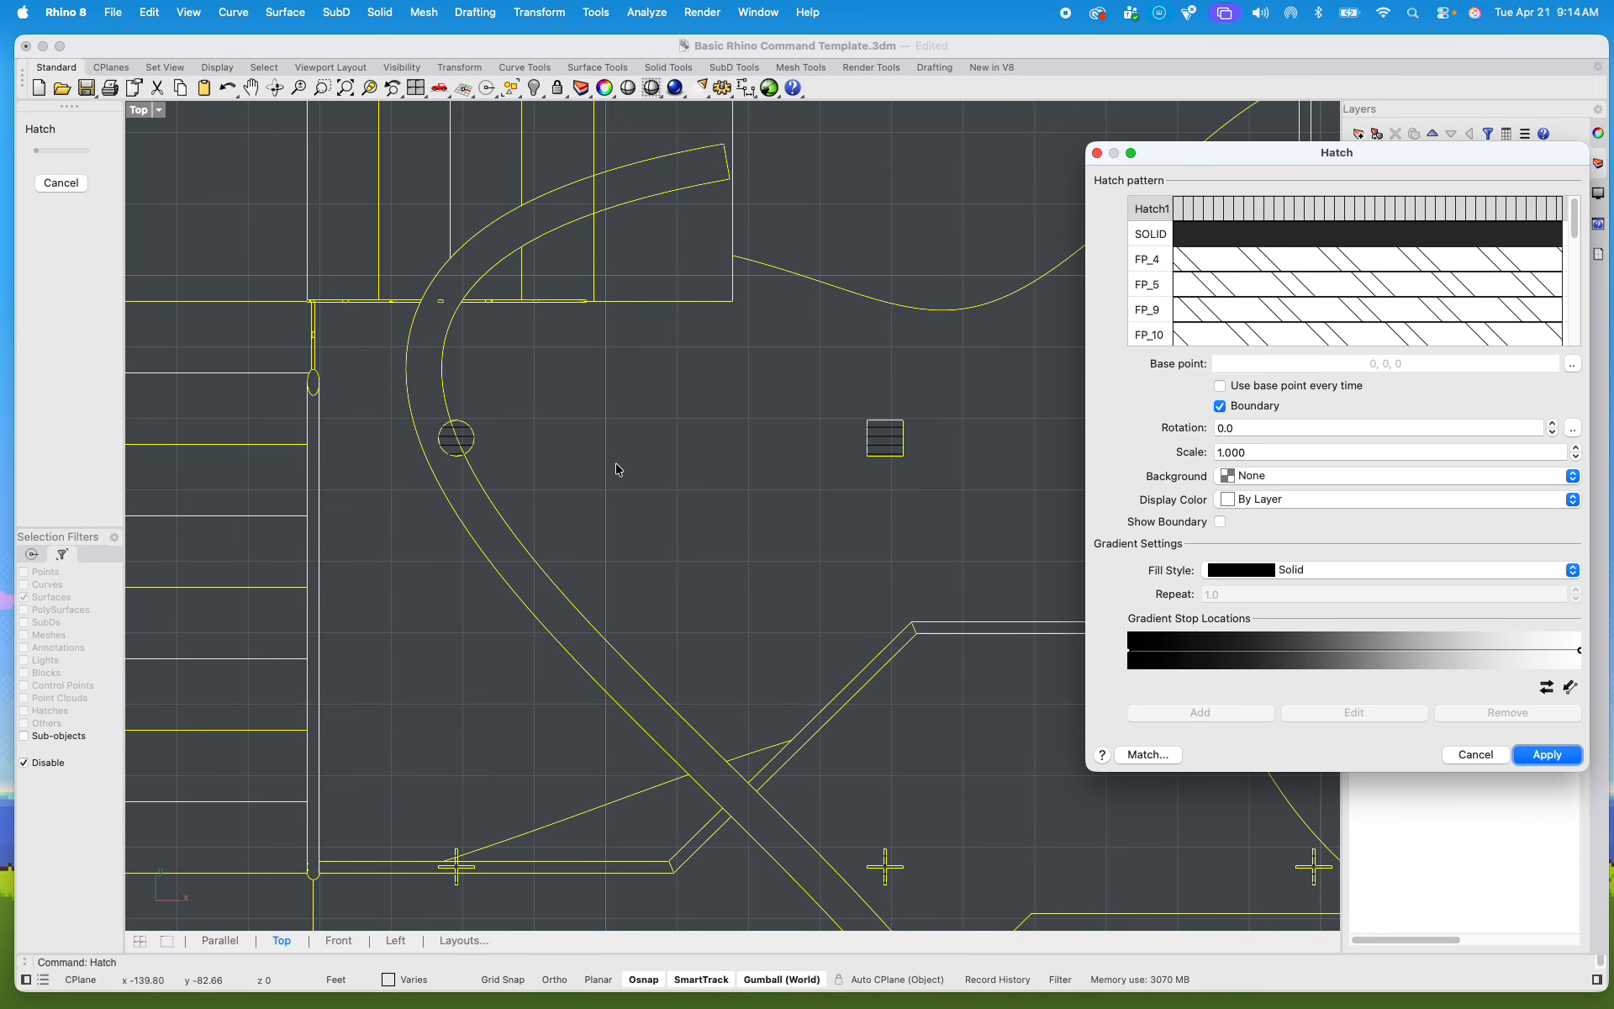
pyautogui.click(1215, 235)
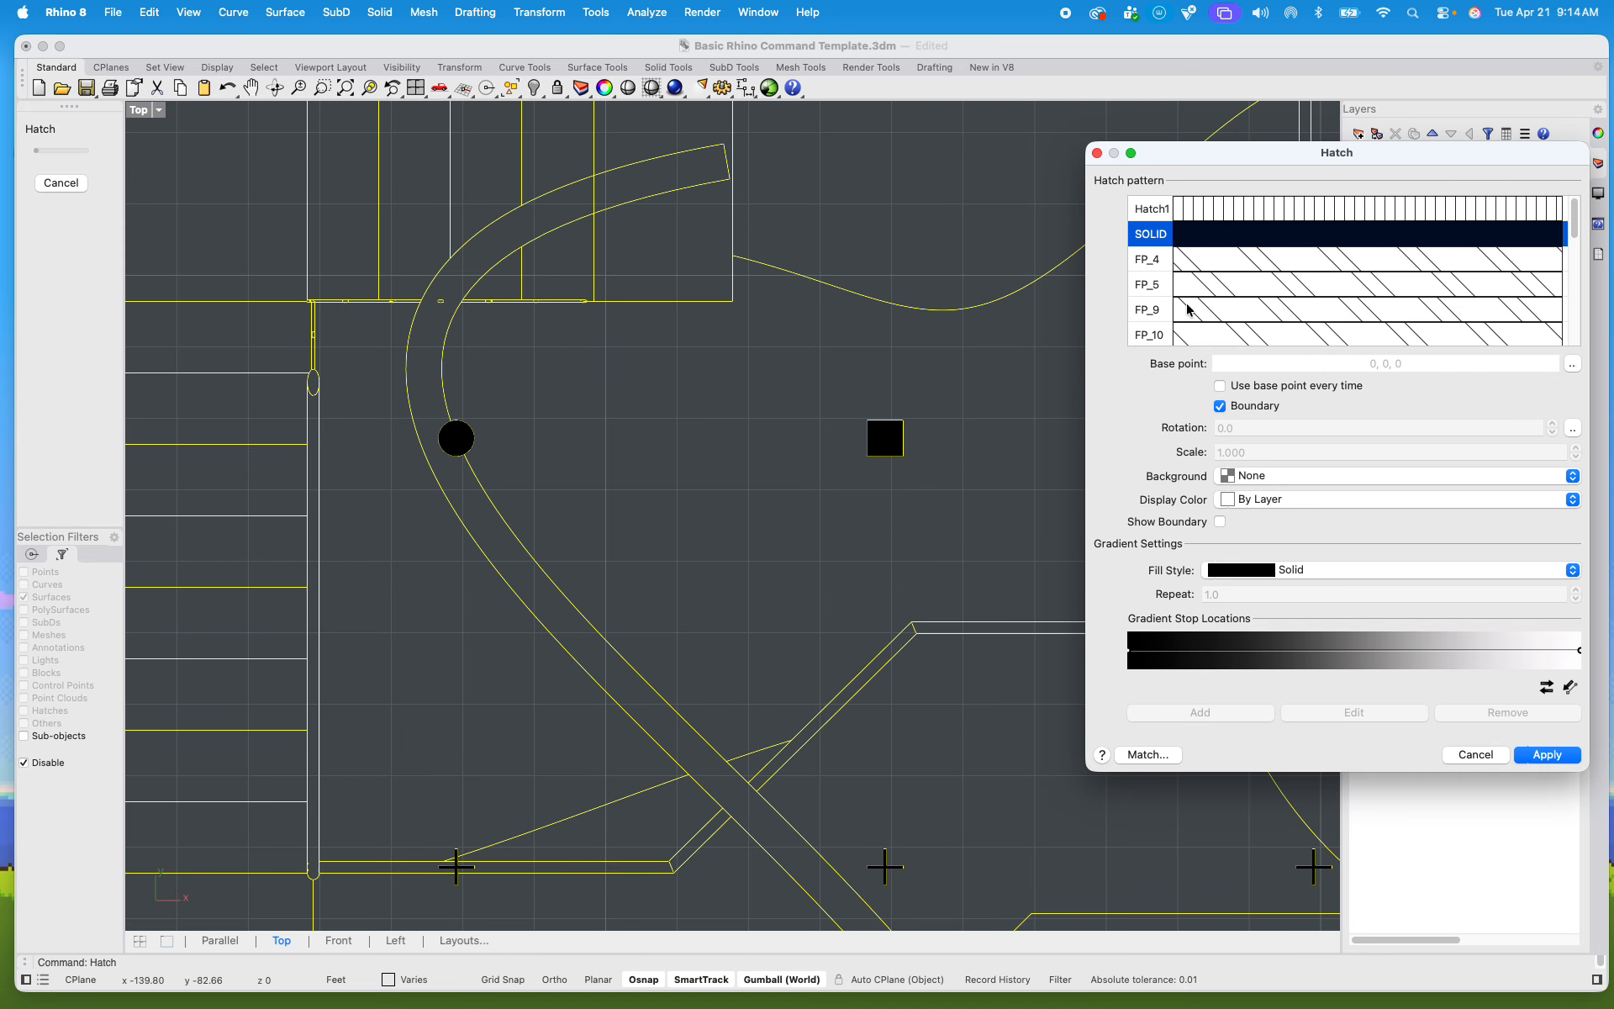
pyautogui.click(1307, 571)
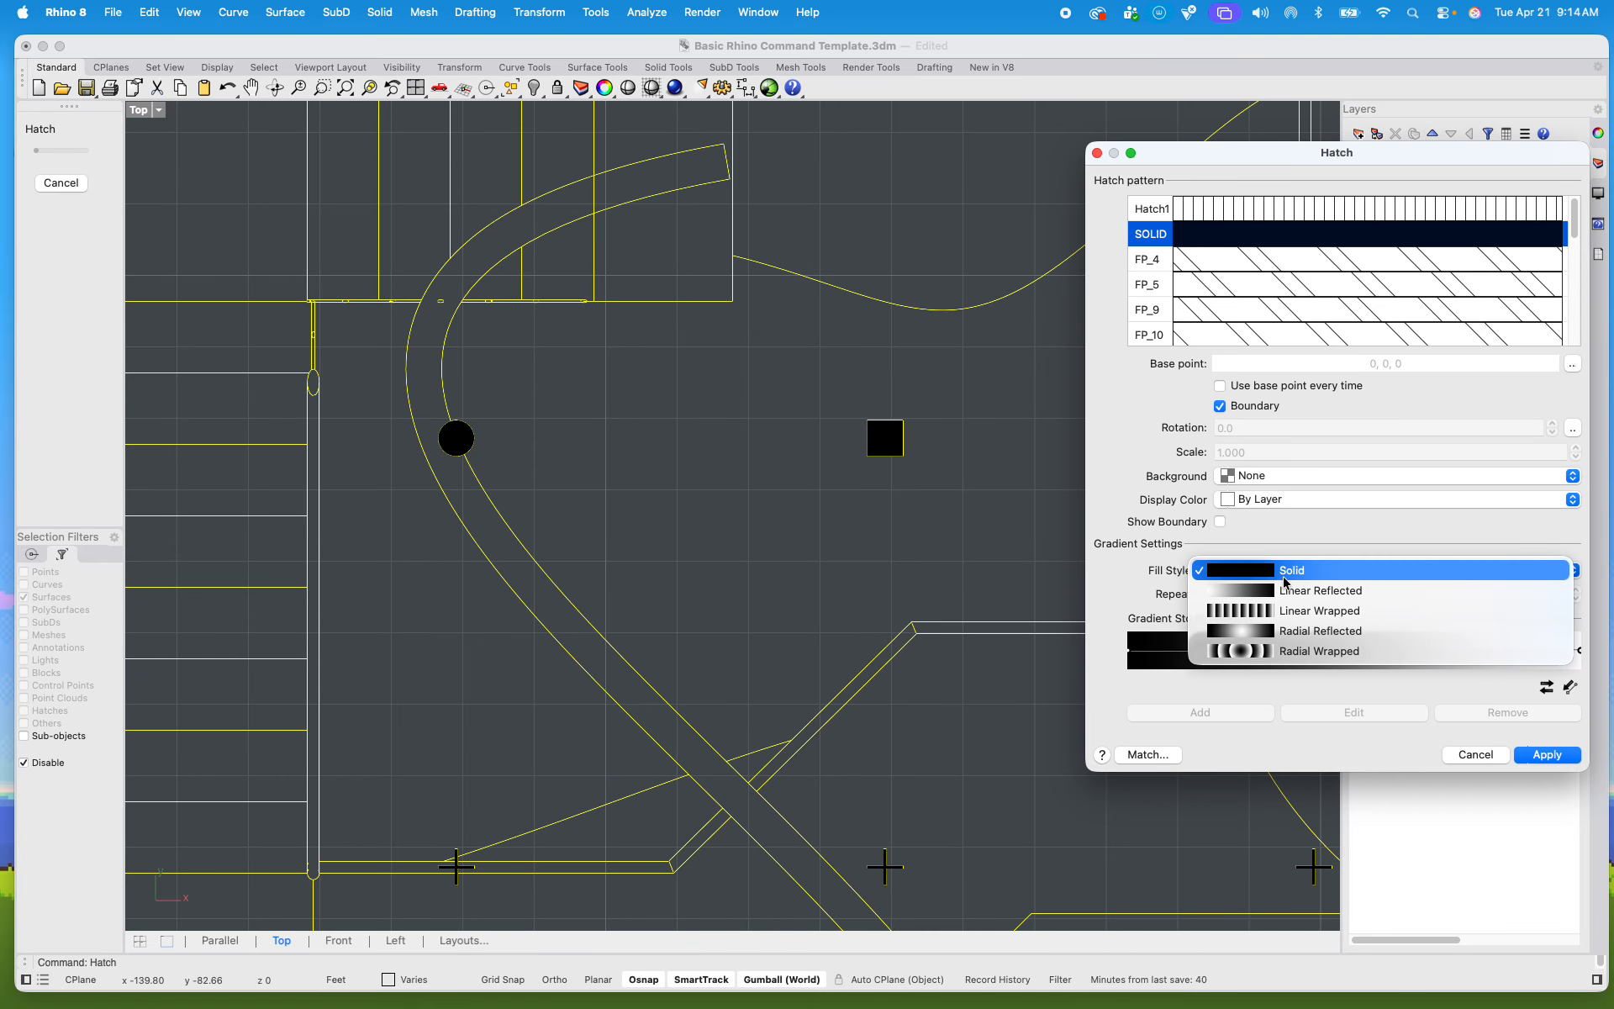
pyautogui.click(1284, 578)
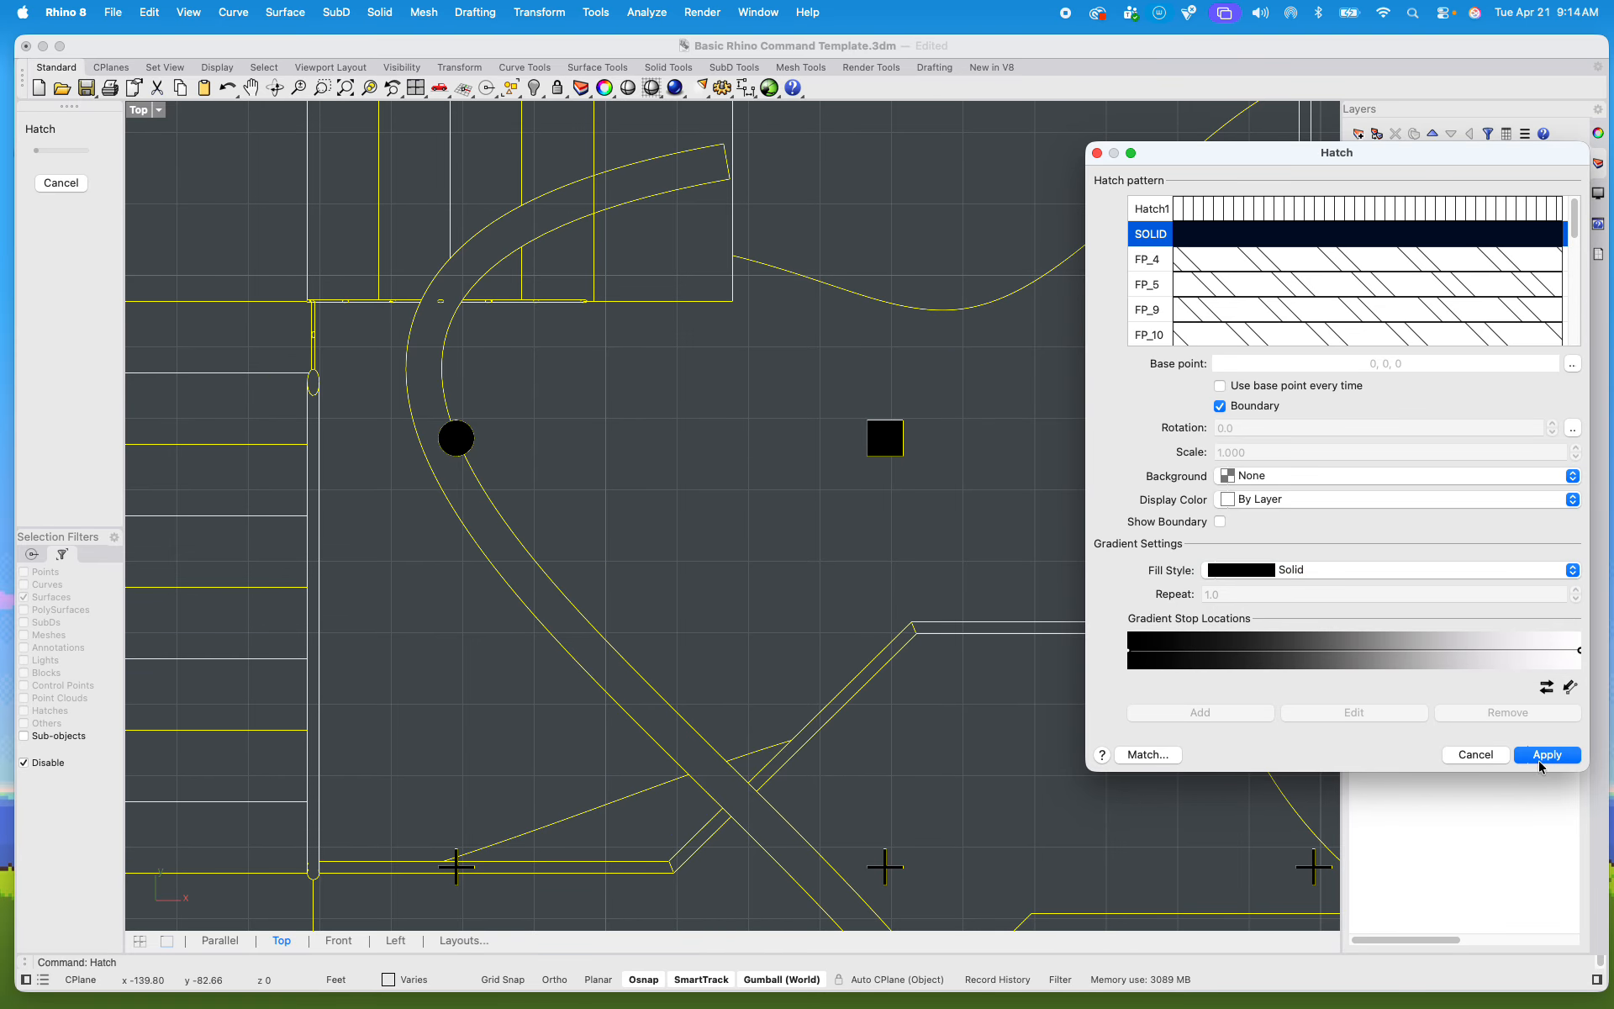
pyautogui.click(1538, 755)
# Step: Draw a diagonal line across the stair landing's end bay, from the foot of its last tread line to the landing's upper outer corner
pyautogui.scroll(-5, 1049, 558)
pyautogui.moveTo(1050, 557); pyautogui.dragTo(886, 551, button='right')
pyautogui.scroll(14, 895, 552)
pyautogui.moveTo(818, 438); pyautogui.dragTo(924, 732, button='right')
pyautogui.scroll(5, 674, 487)
pyautogui.moveTo(673, 487); pyautogui.dragTo(749, 444, button='right')
pyautogui.click(787, 407)
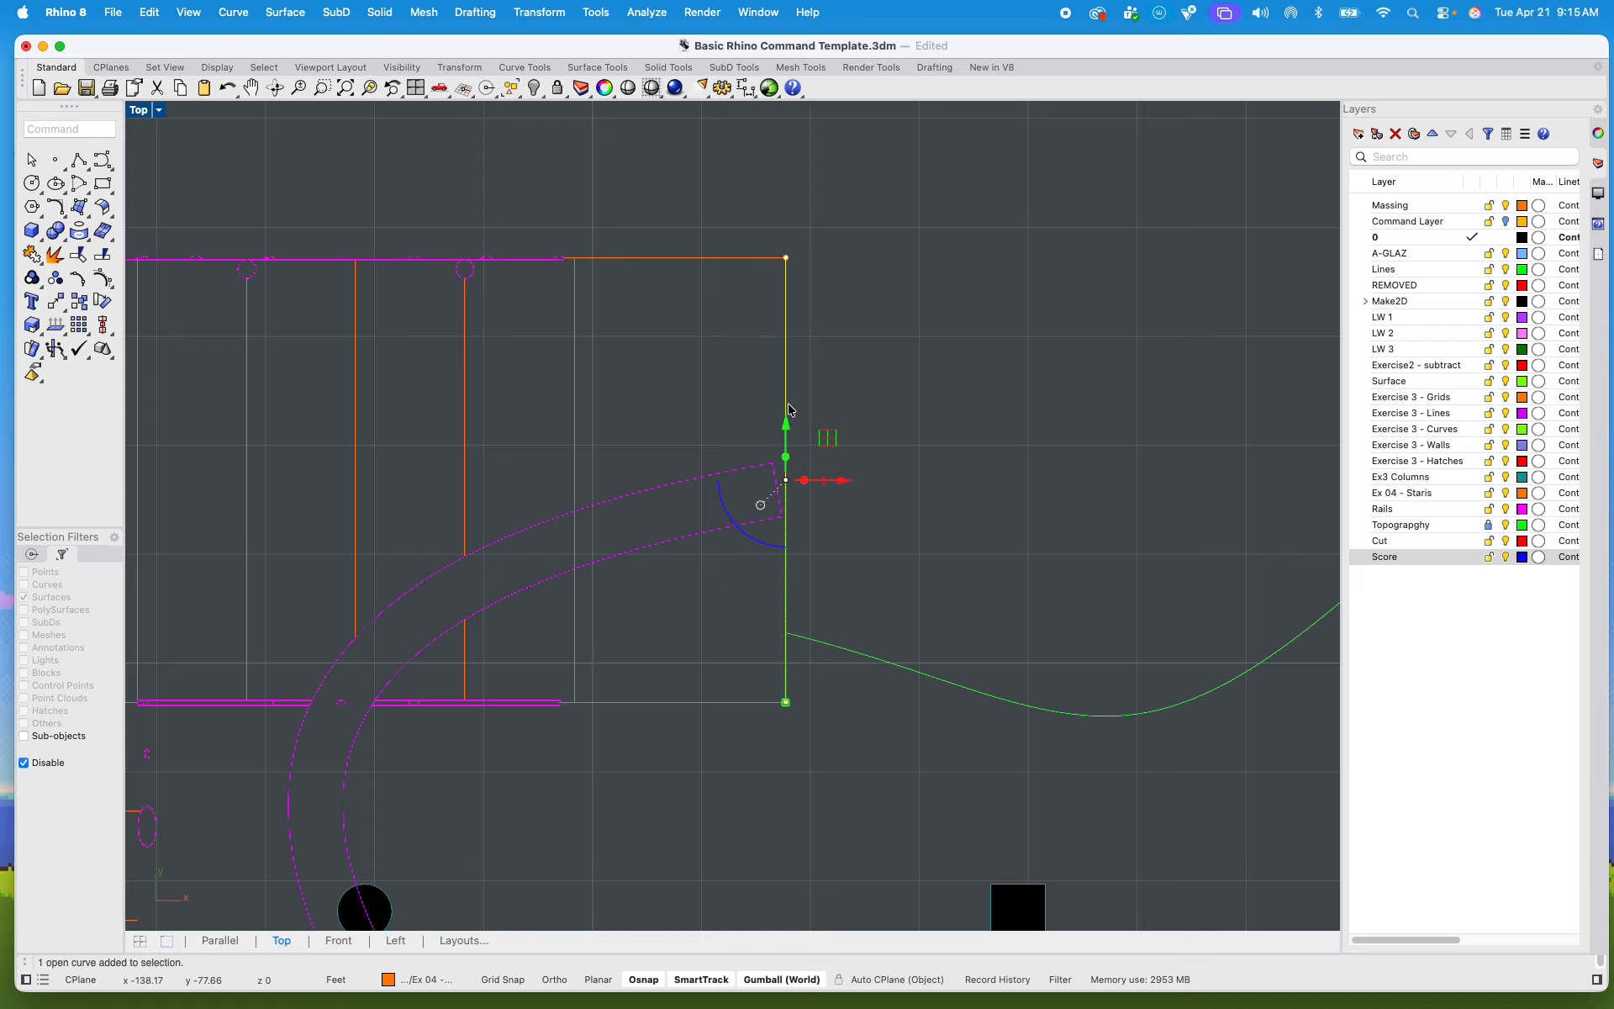
pyautogui.moveTo(686, 388); pyautogui.dragTo(728, 395, button='right')
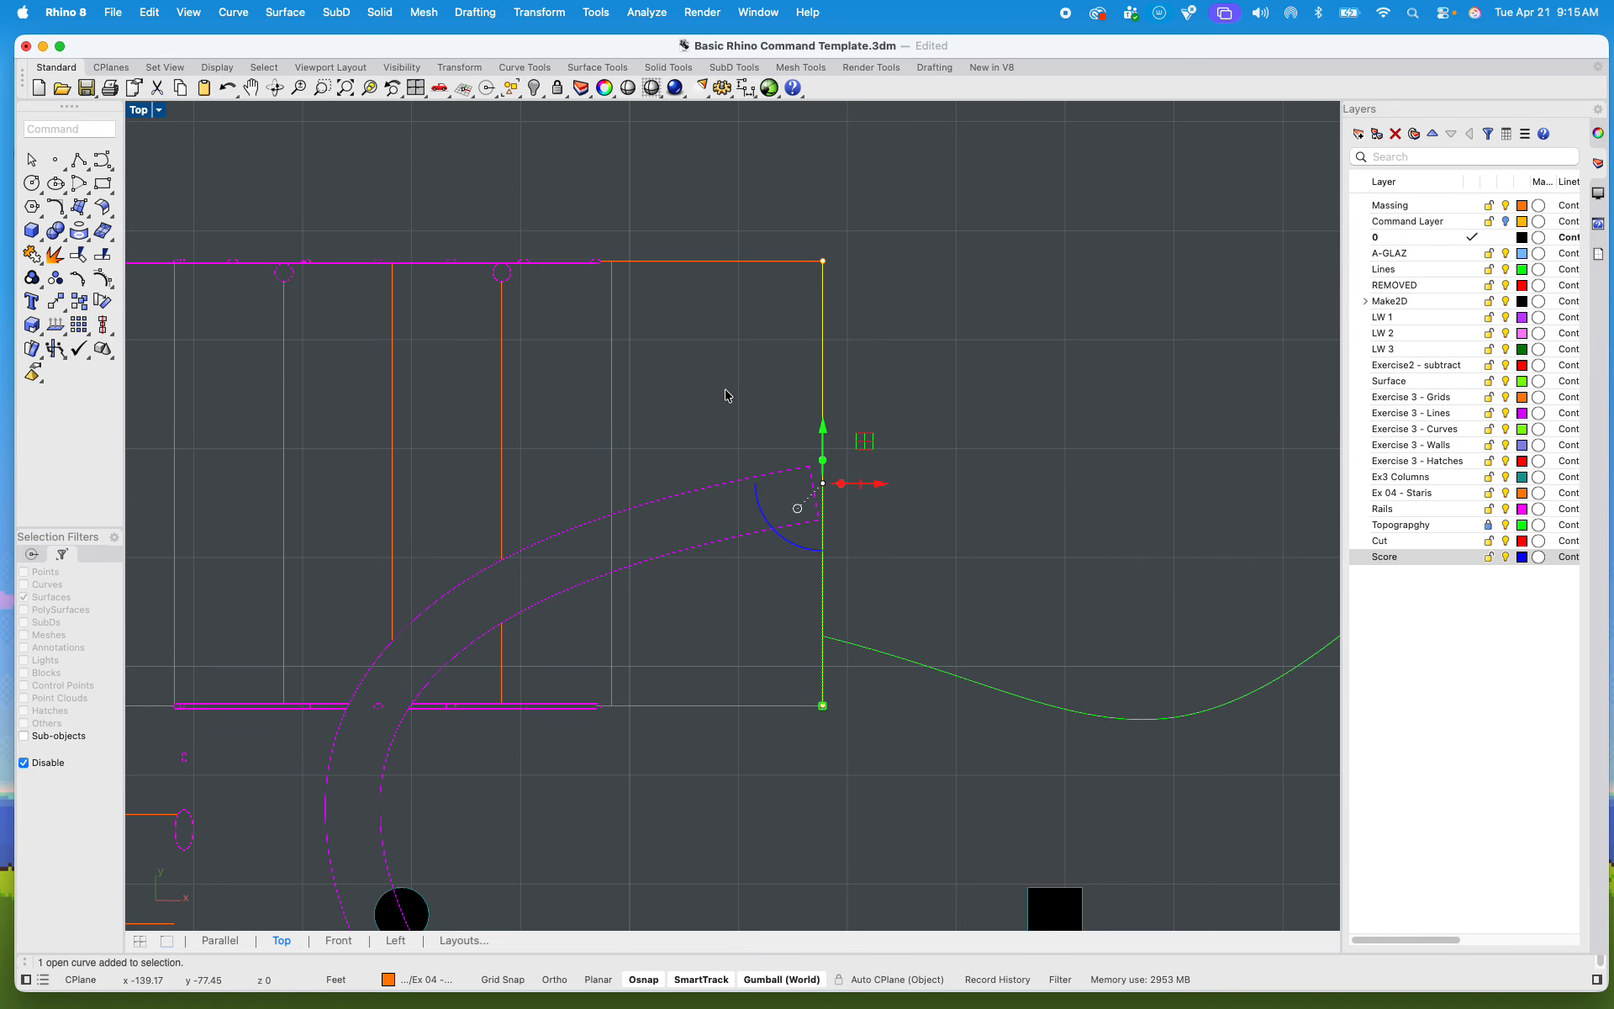
pyautogui.write('line')
pyautogui.press('Return')
pyautogui.click(607, 705)
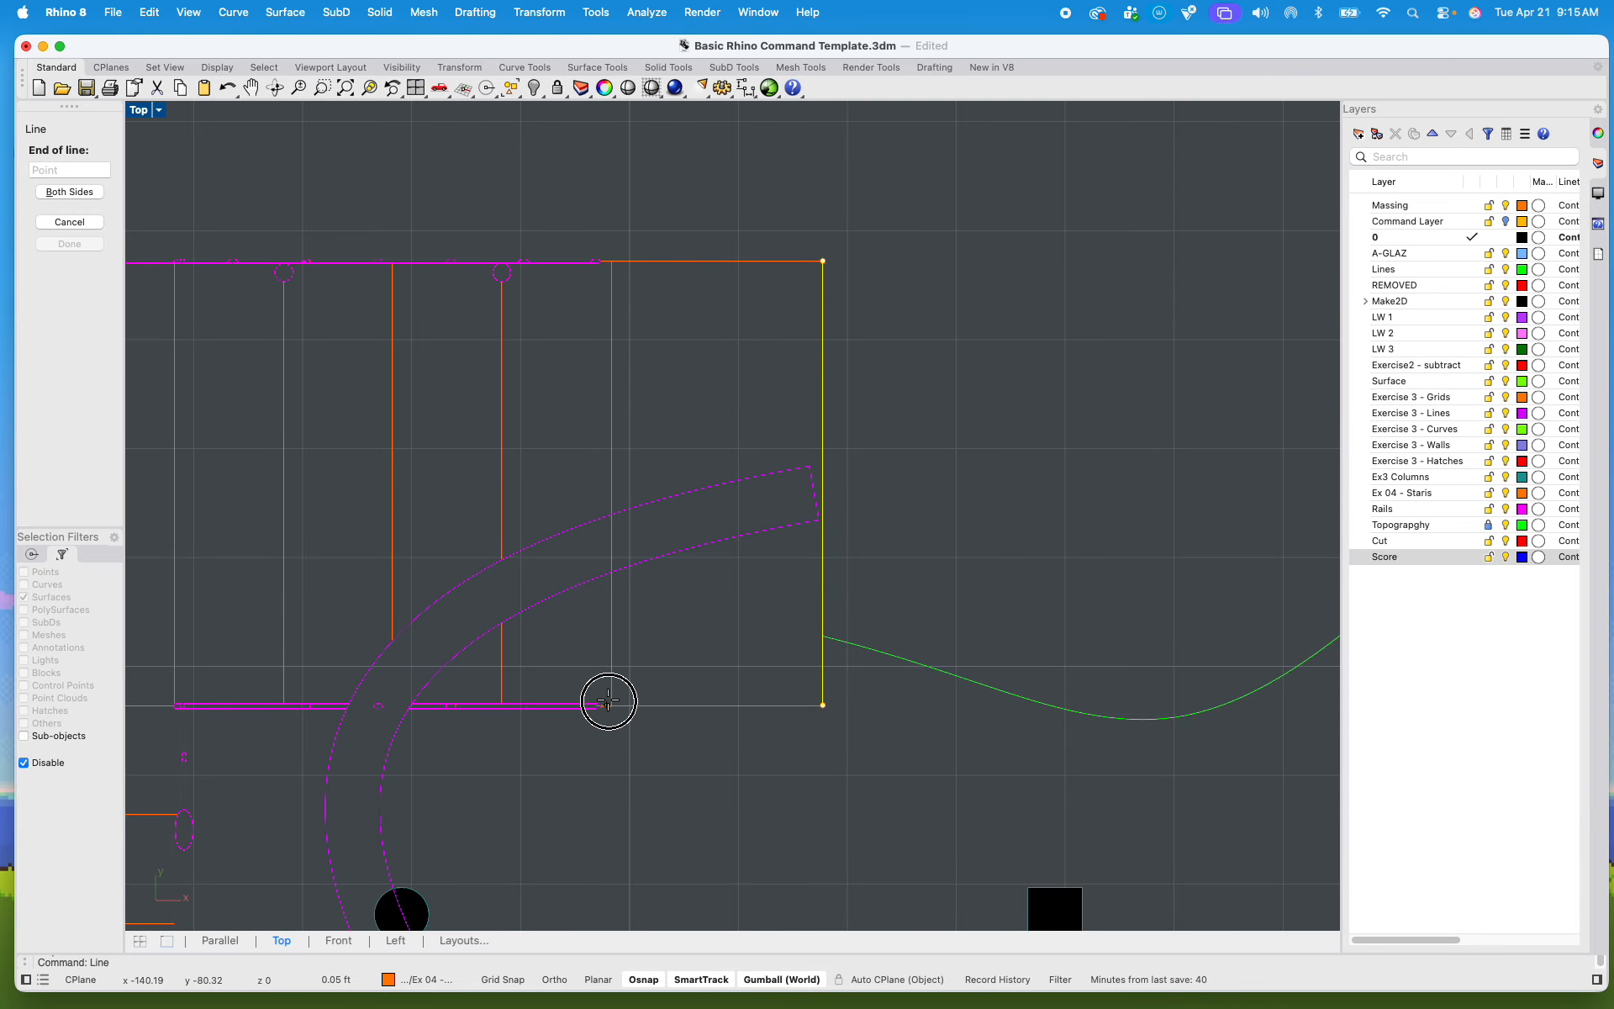
pyautogui.click(825, 262)
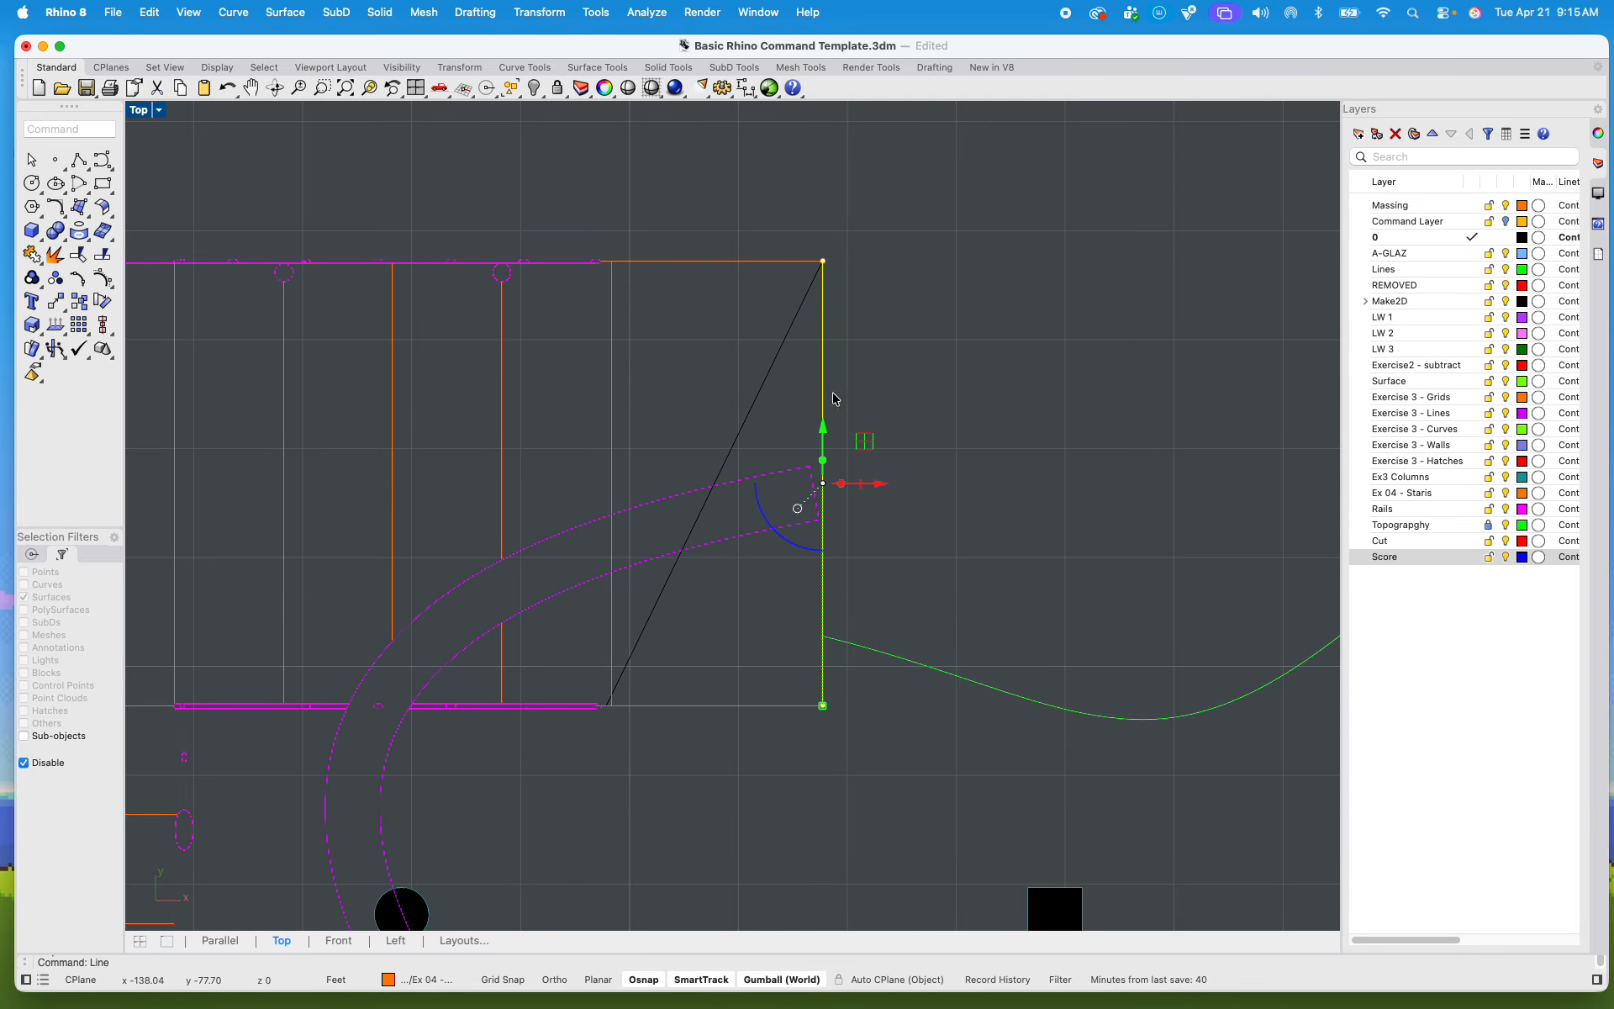
# Step: Delete the landing's vertical outer edge and the bottom edge segment beyond the diagonal line
pyautogui.click(826, 347)
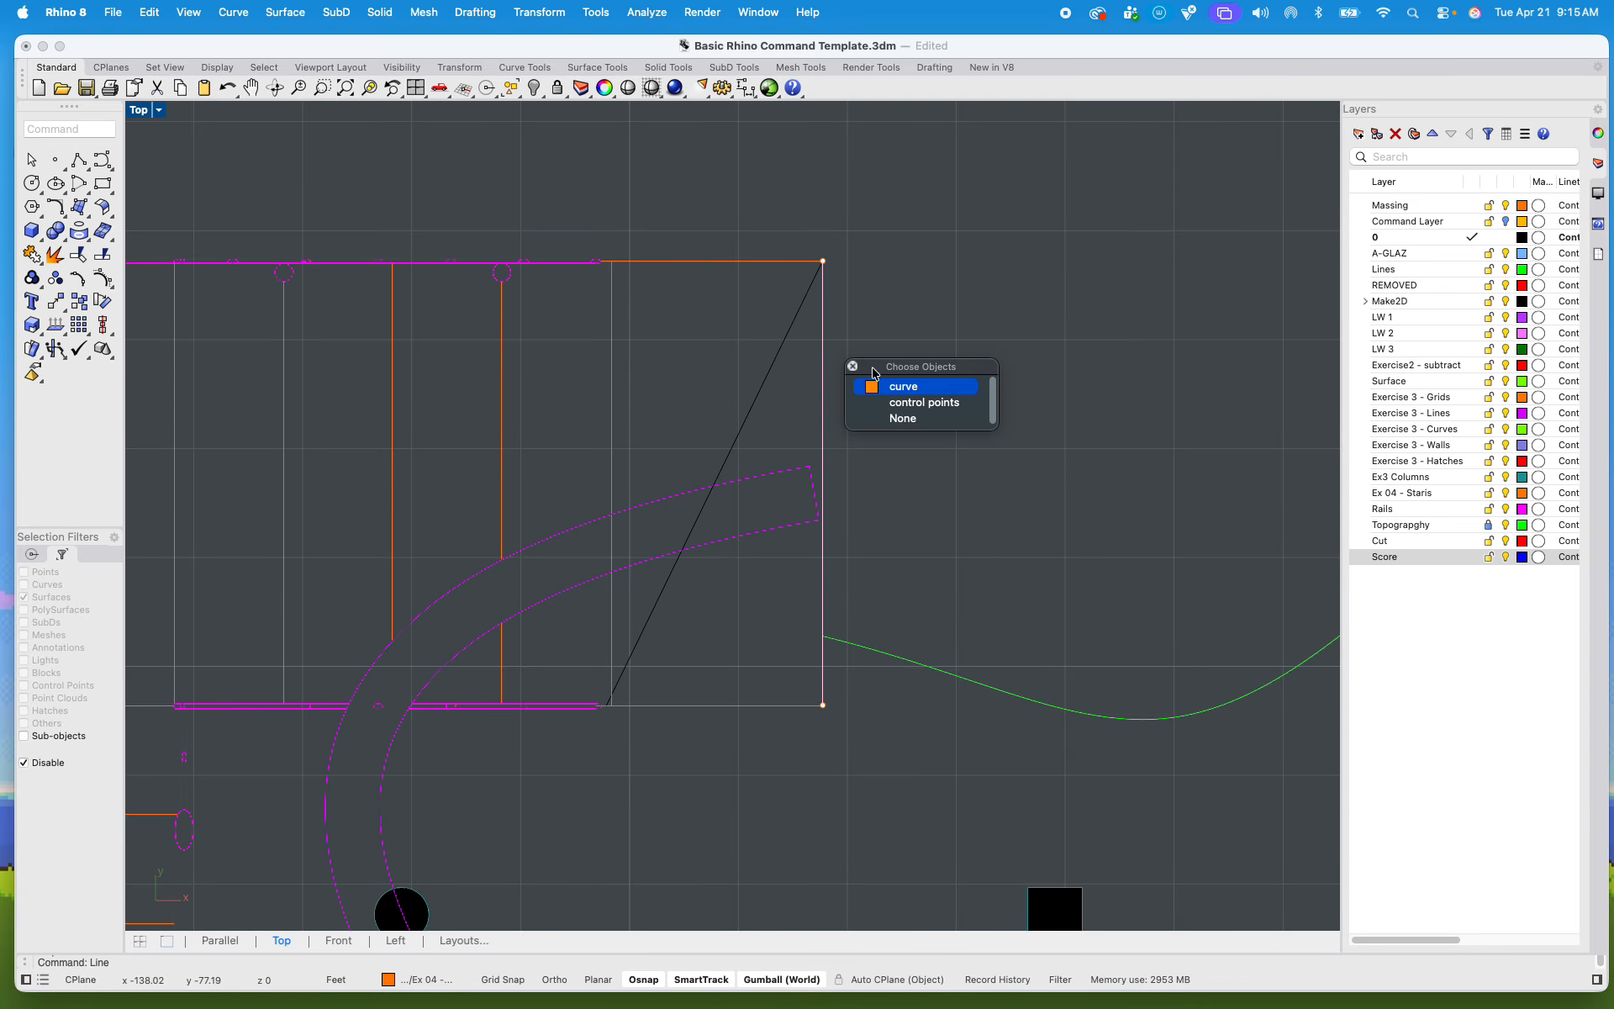
pyautogui.press('Delete')
pyautogui.click(651, 708)
pyautogui.press('Delete')
pyautogui.scroll(3, 731, 447)
pyautogui.scroll(-2, 800, 403)
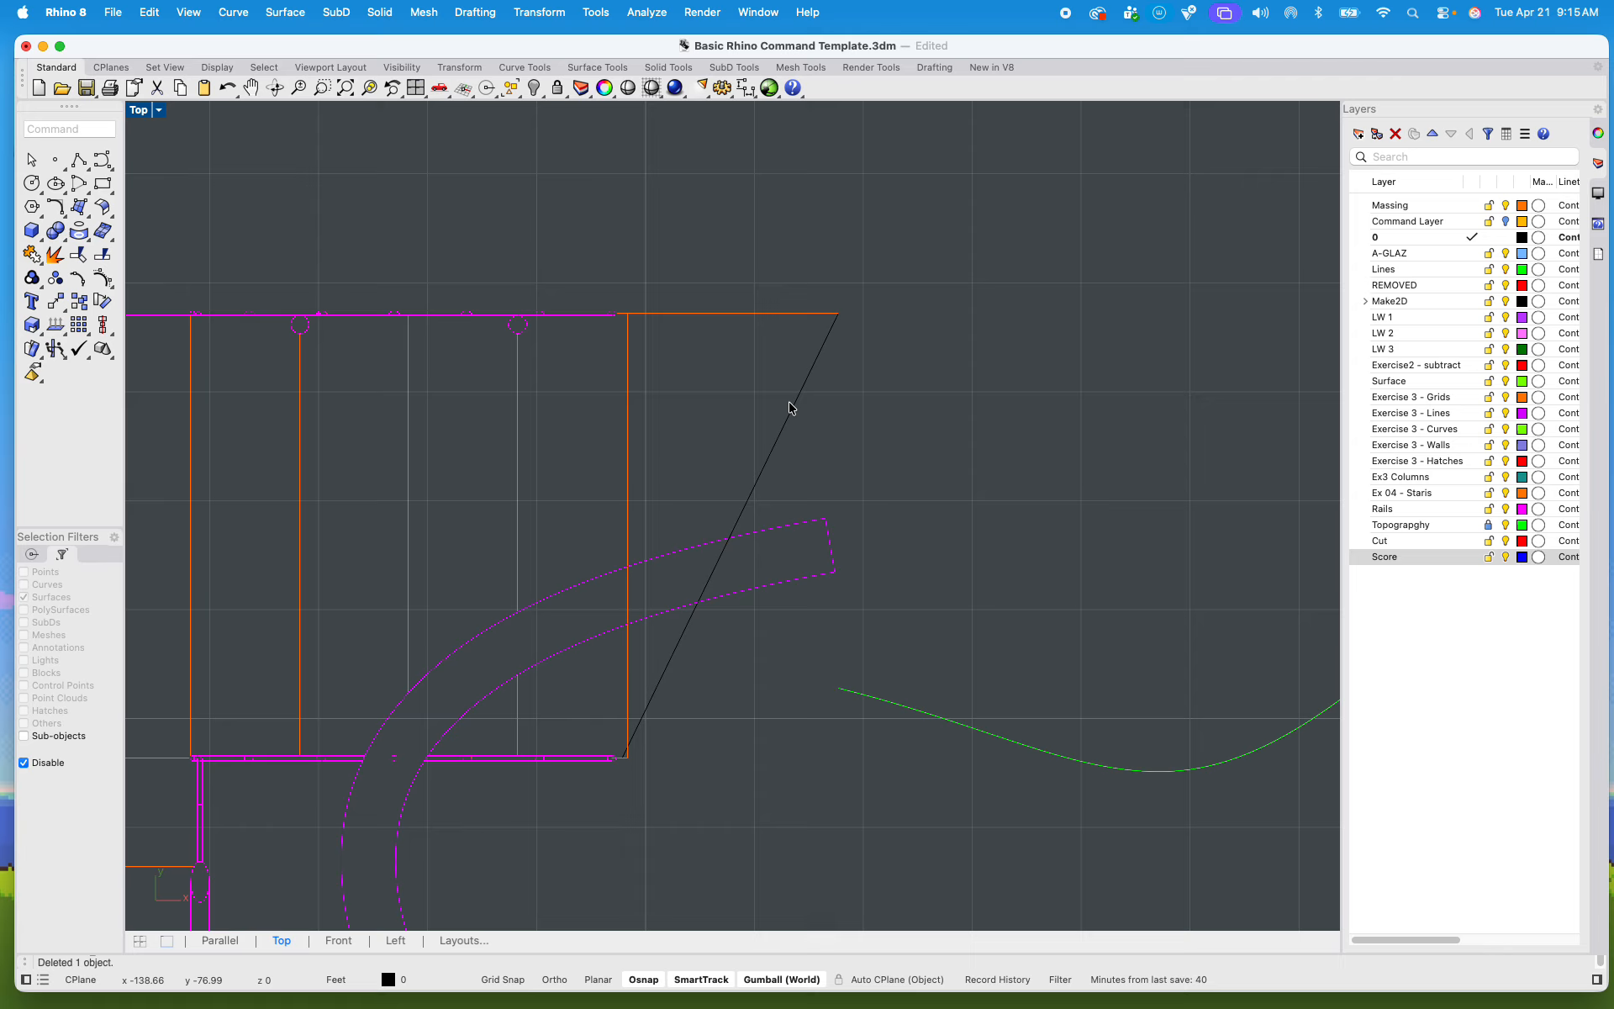
pyautogui.rightClick(768, 446)
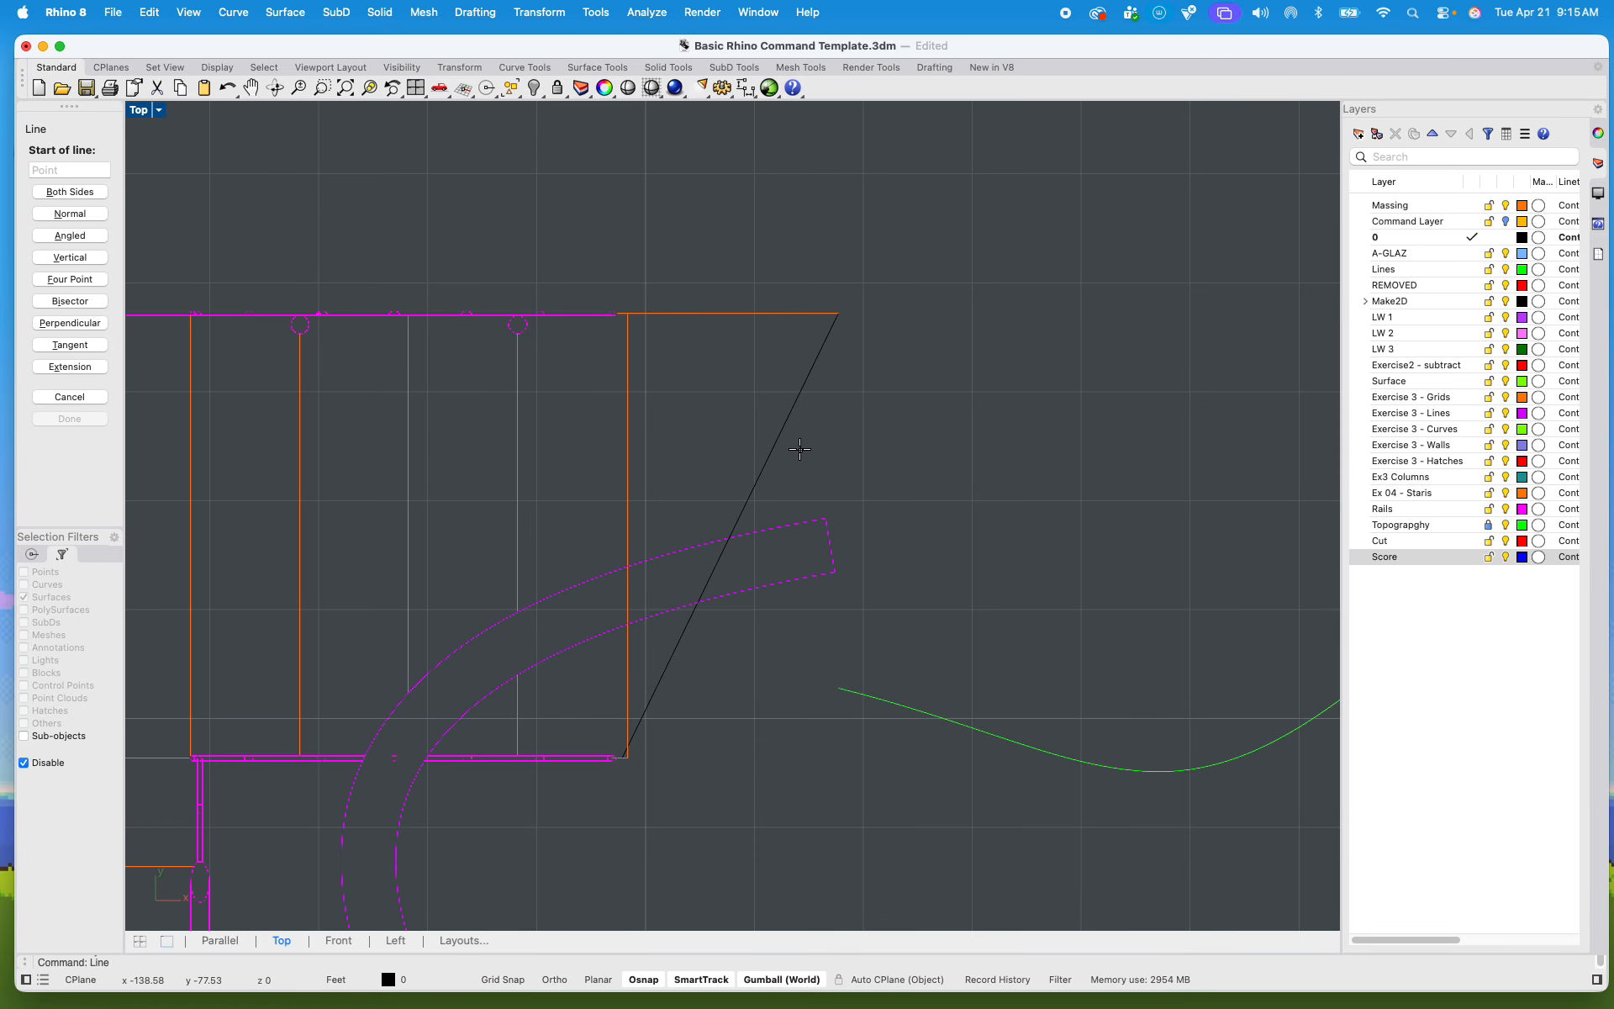
pyautogui.press('Escape')
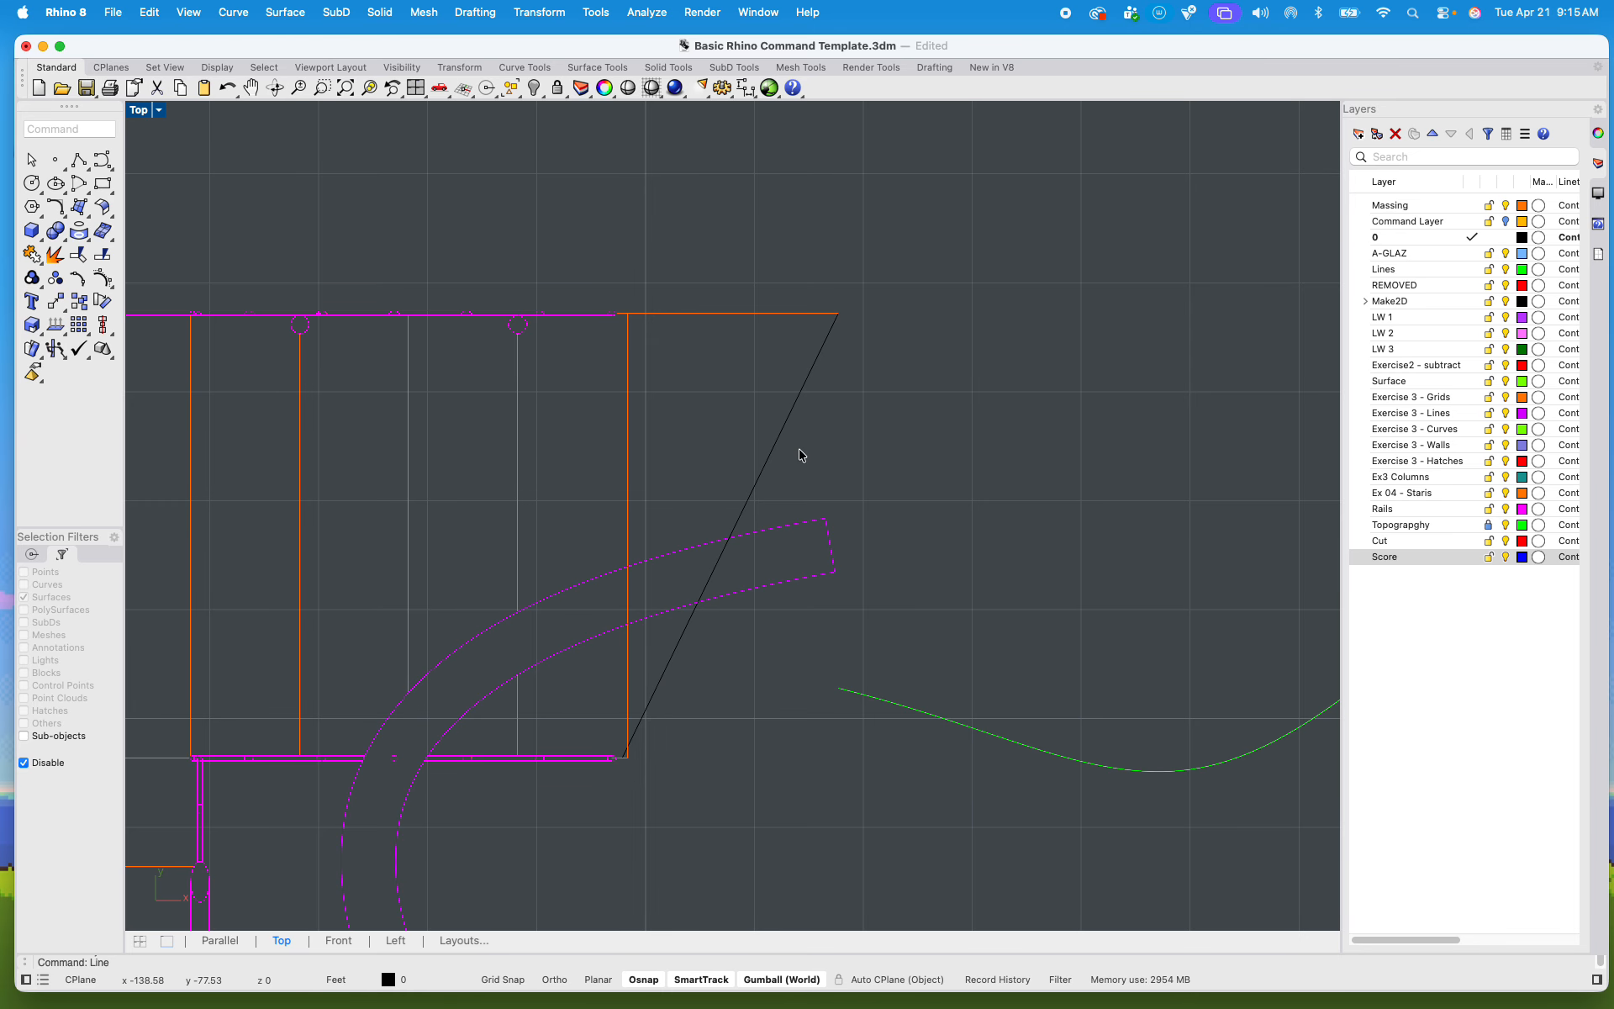
pyautogui.click(756, 472)
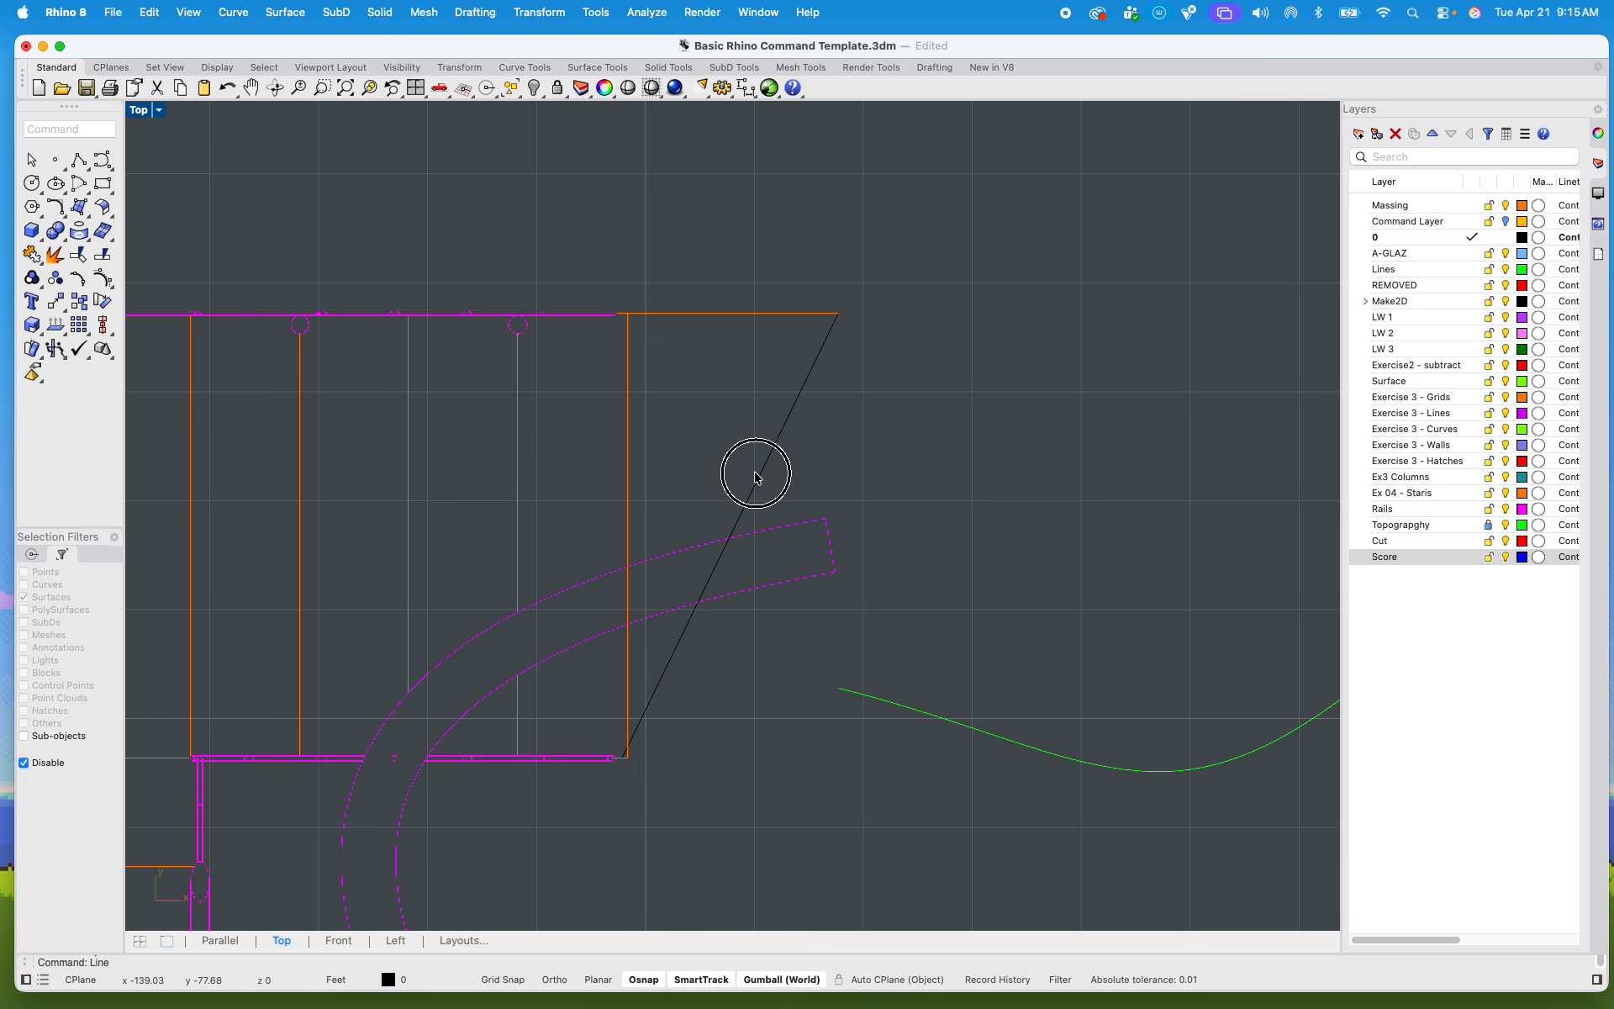
pyautogui.scroll(3, 792, 549)
pyautogui.click(959, 510)
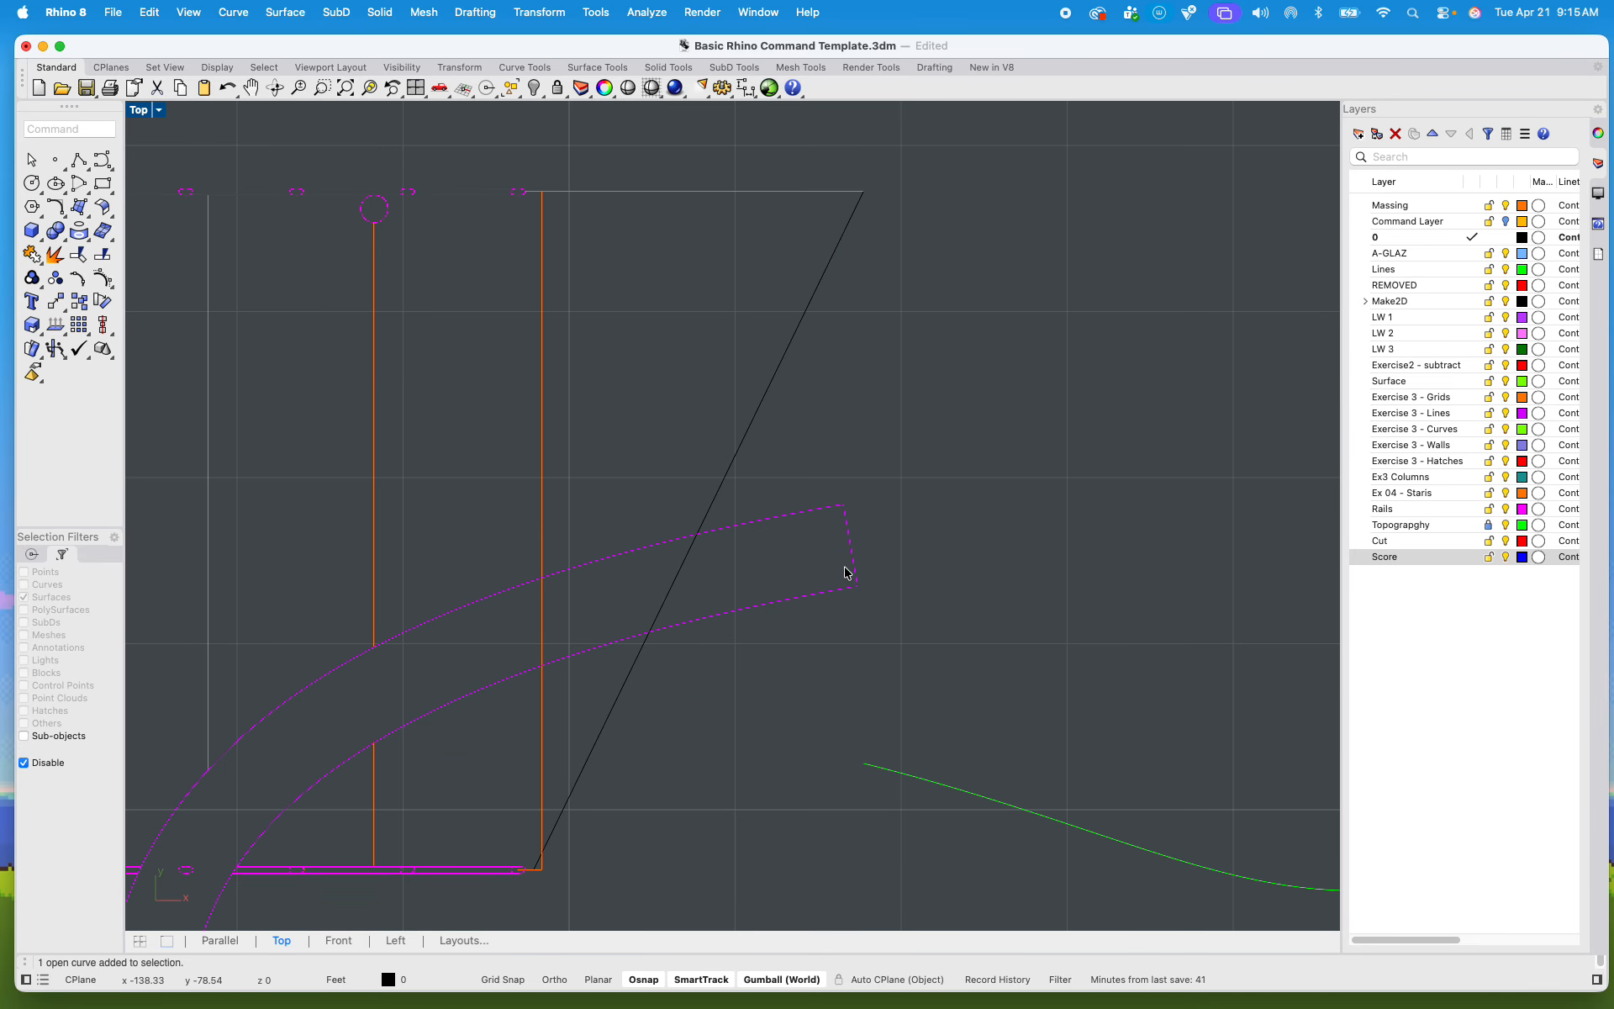
# Step: Draw two connected line segments forming a sideways V across the middle of the diagonal, where it meets the curved walkway
pyautogui.write('line')
pyautogui.press('Return')
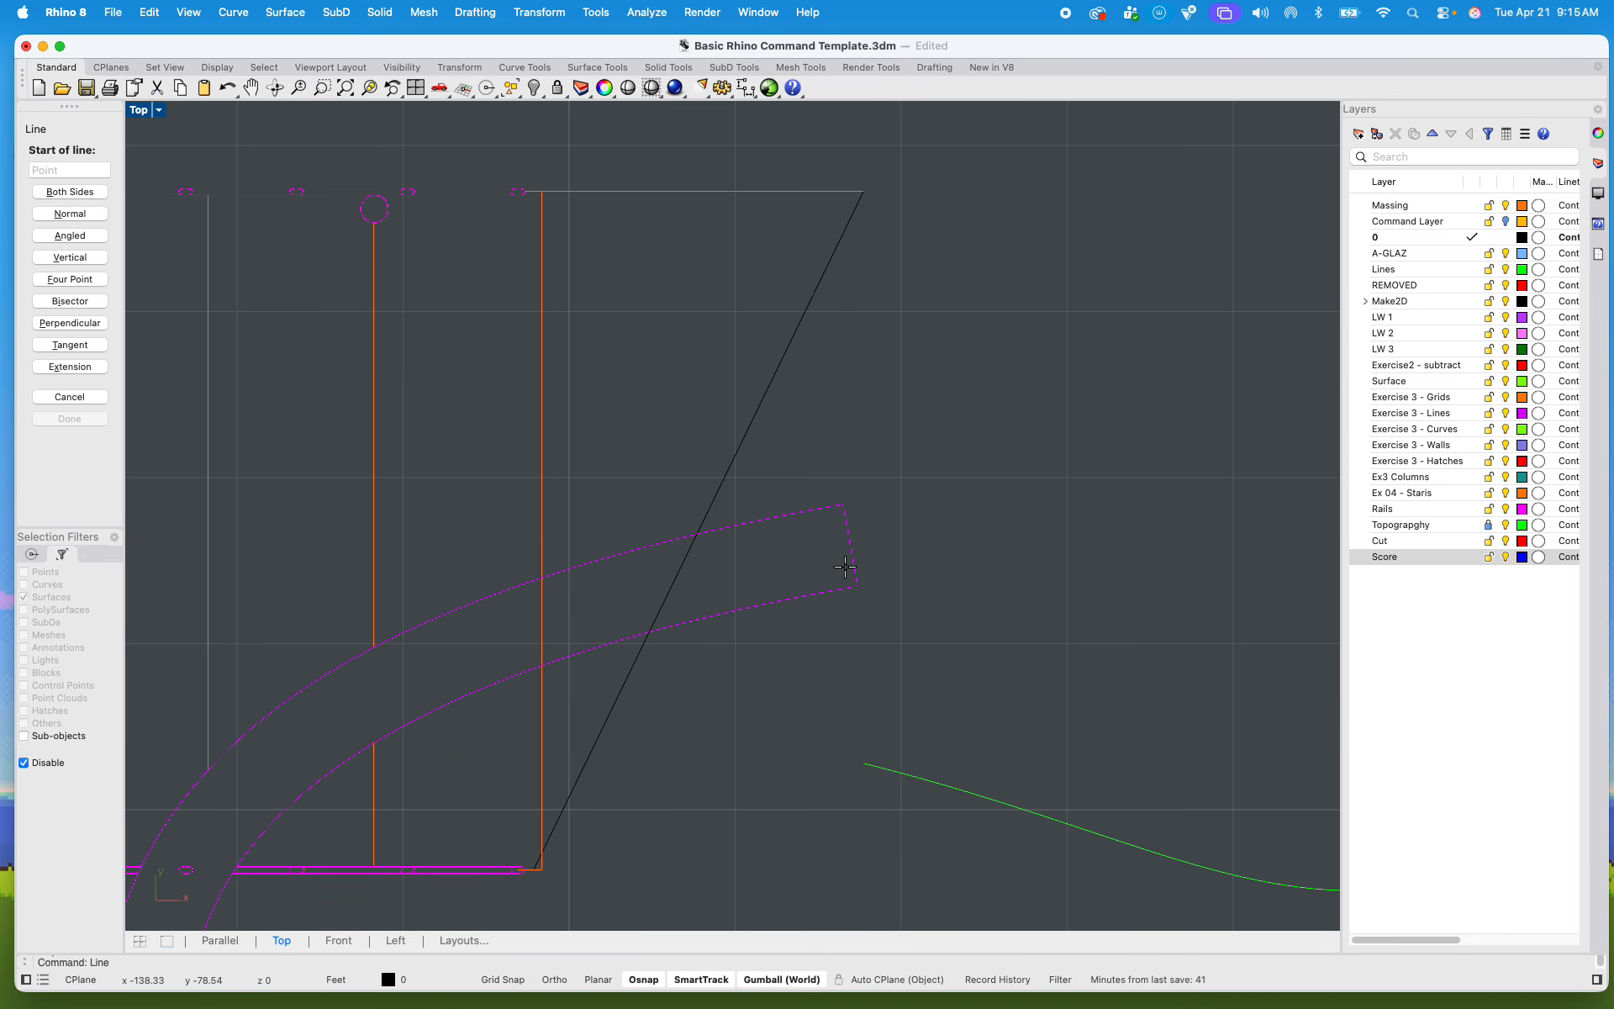
pyautogui.click(652, 505)
pyautogui.click(764, 564)
pyautogui.press('Return')
pyautogui.press('Return')
pyautogui.press('Return')
pyautogui.click(763, 564)
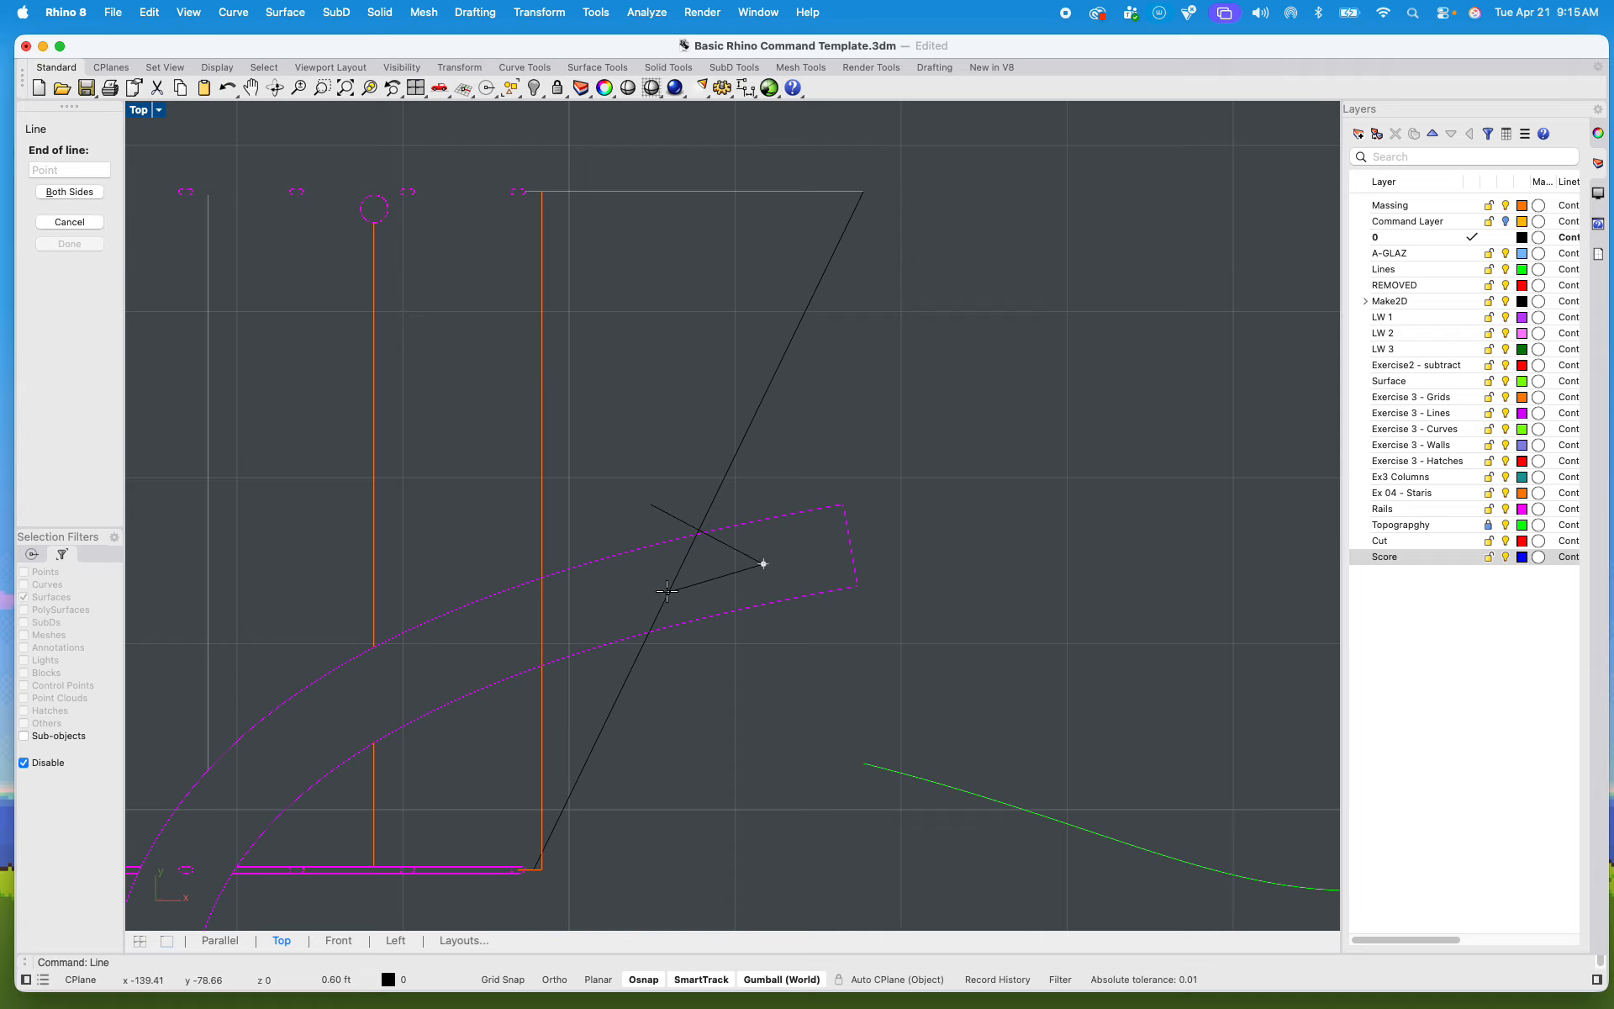
pyautogui.click(650, 598)
pyautogui.press('Return')
pyautogui.press('Escape')
# Step: Draw a third segment from the V's upper free end back across the diagonal, completing the zigzag break symbol
pyautogui.click(660, 510)
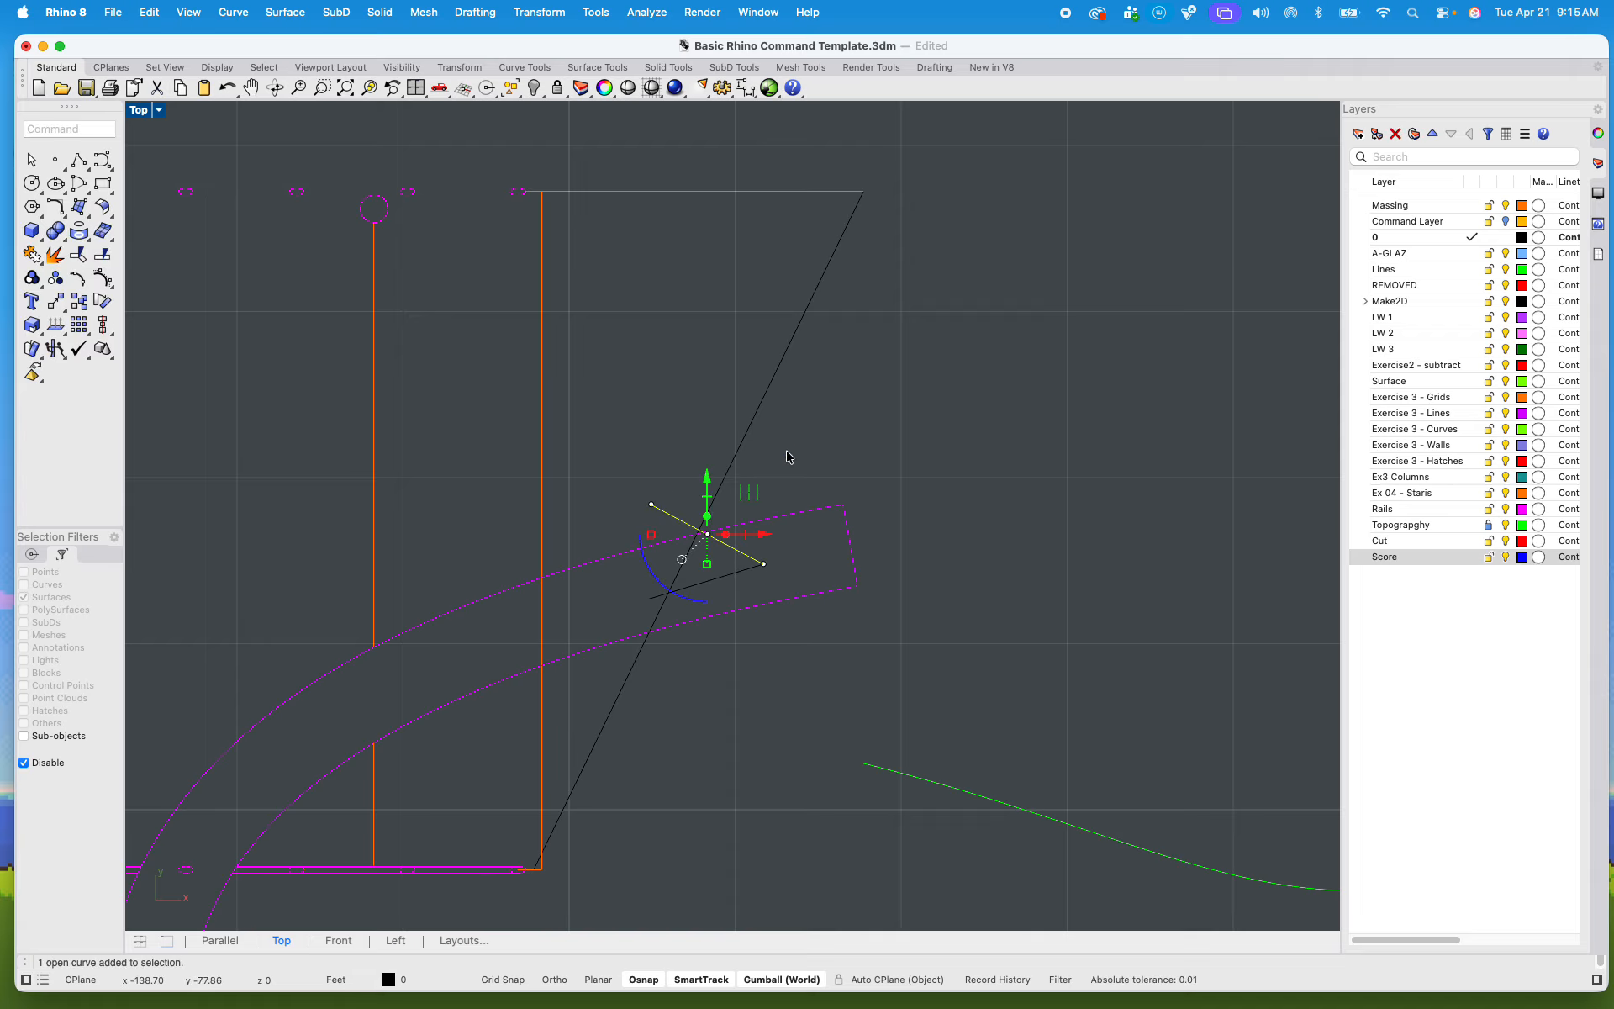
pyautogui.press('Return')
pyautogui.click(652, 505)
pyautogui.click(780, 456)
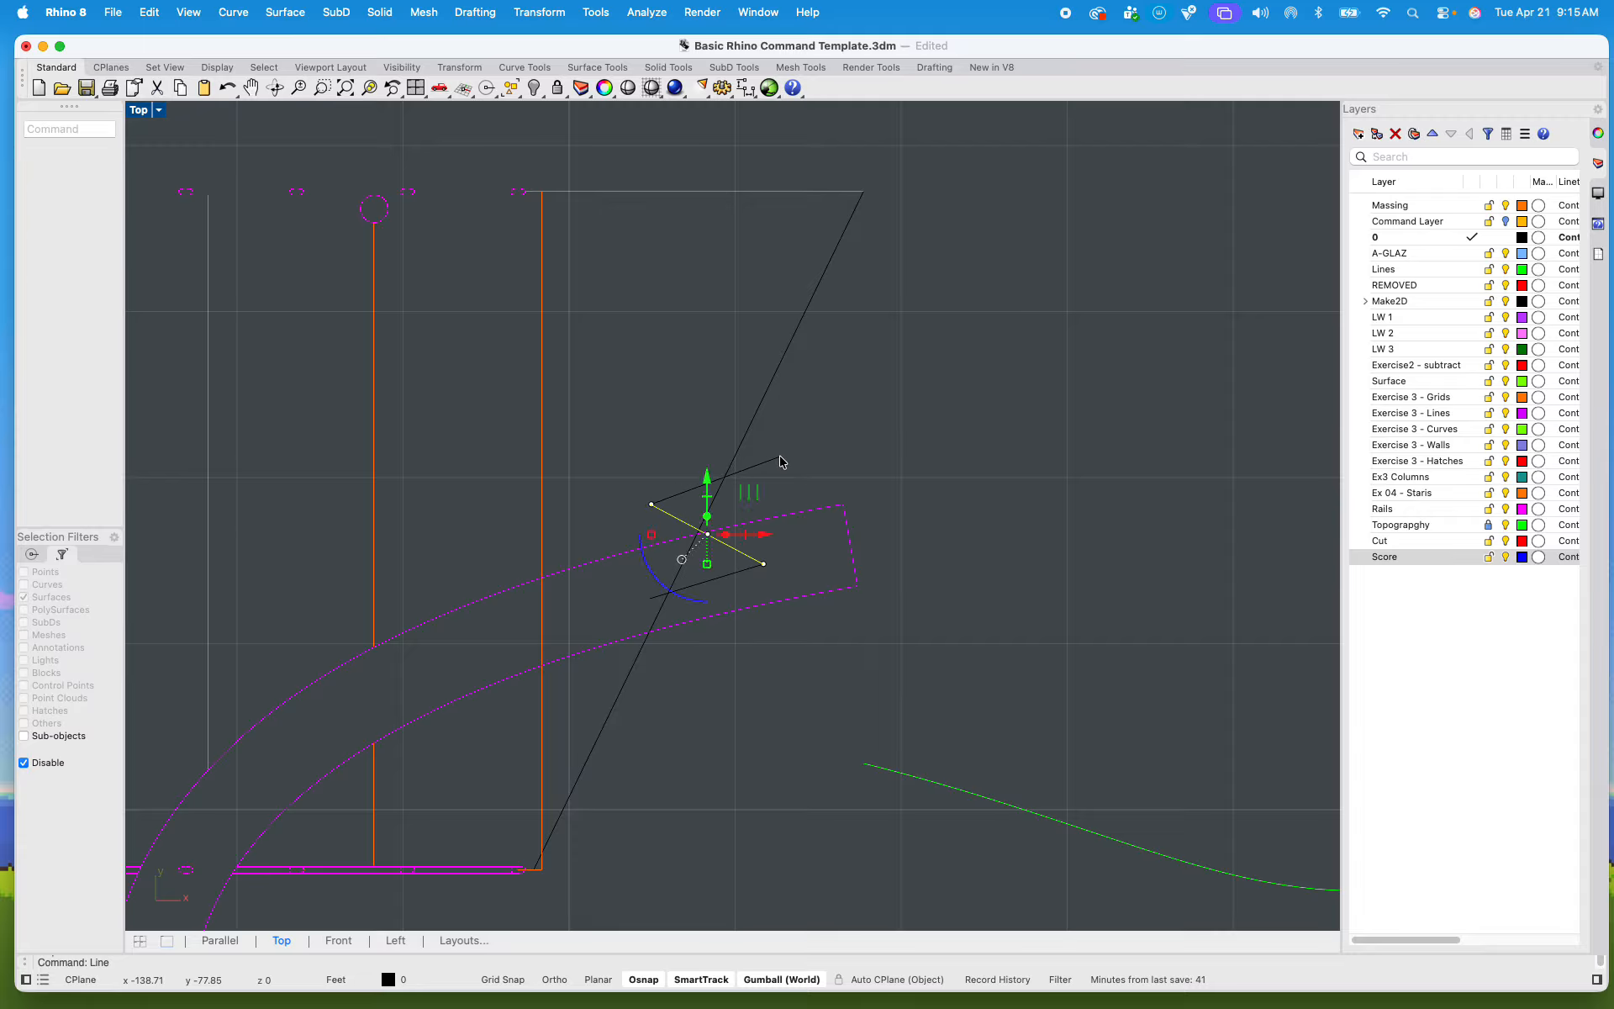
# Step: Trim away the diagonal's part inside the zigzag and the zigzag's overhanging ends to form one continuous break line
pyautogui.scroll(5, 711, 579)
pyautogui.moveTo(695, 613); pyautogui.dragTo(568, 328)
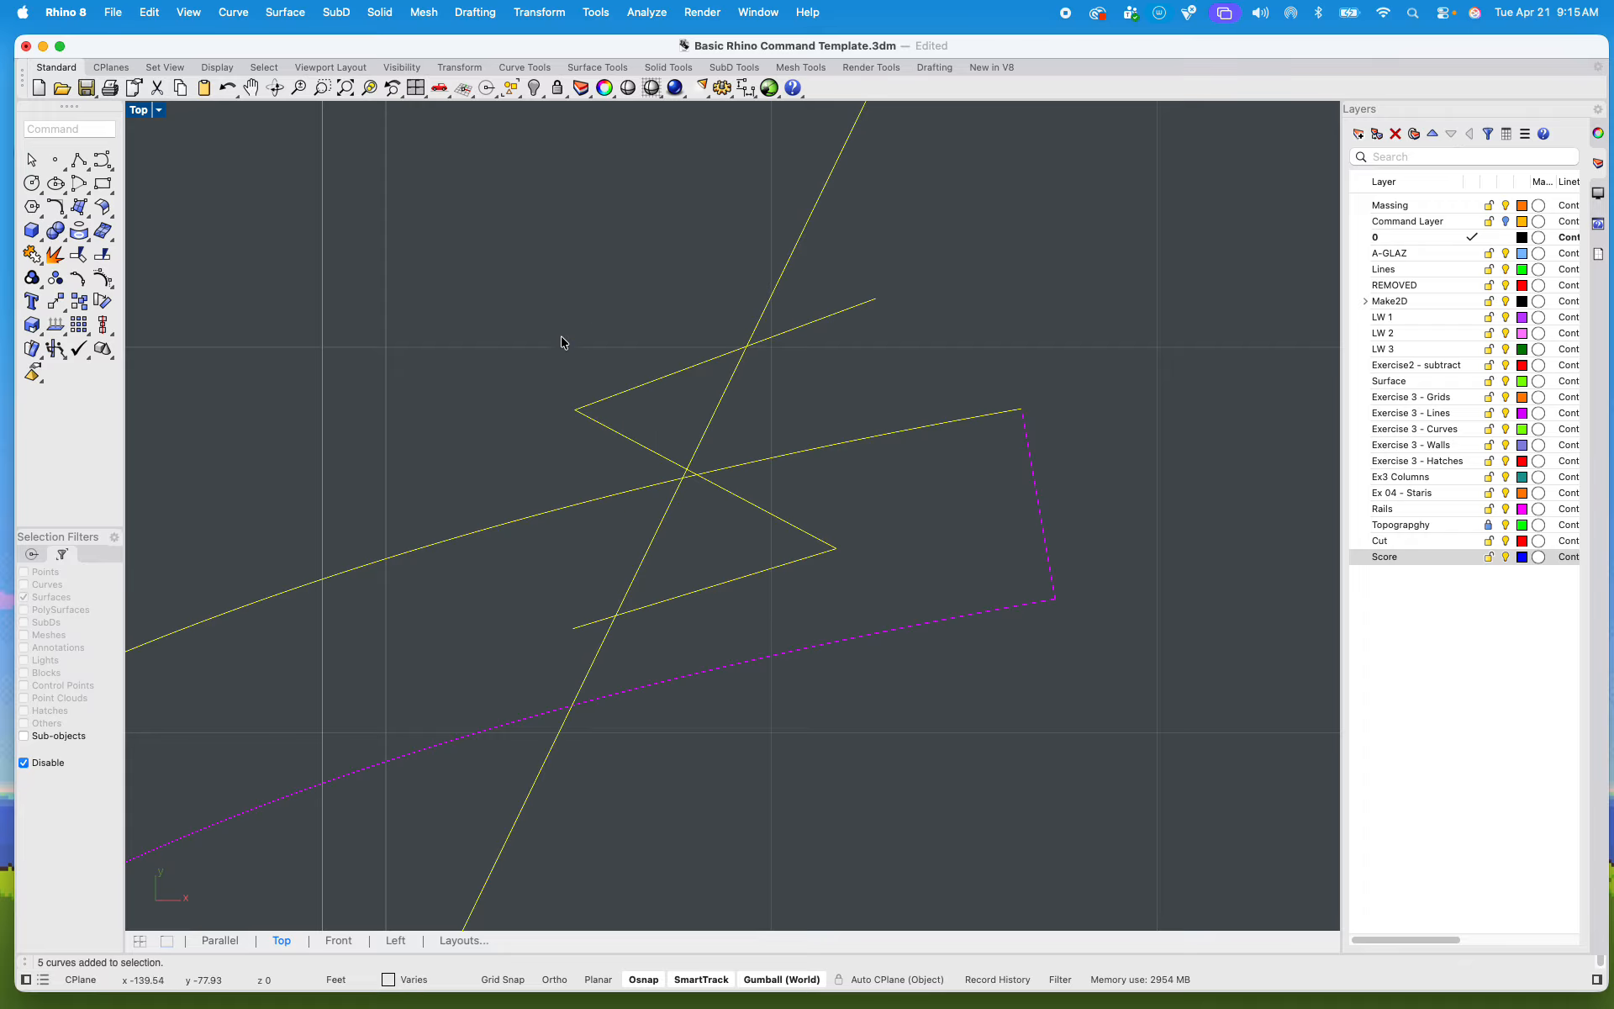
pyautogui.write('Trim')
pyautogui.press('Return')
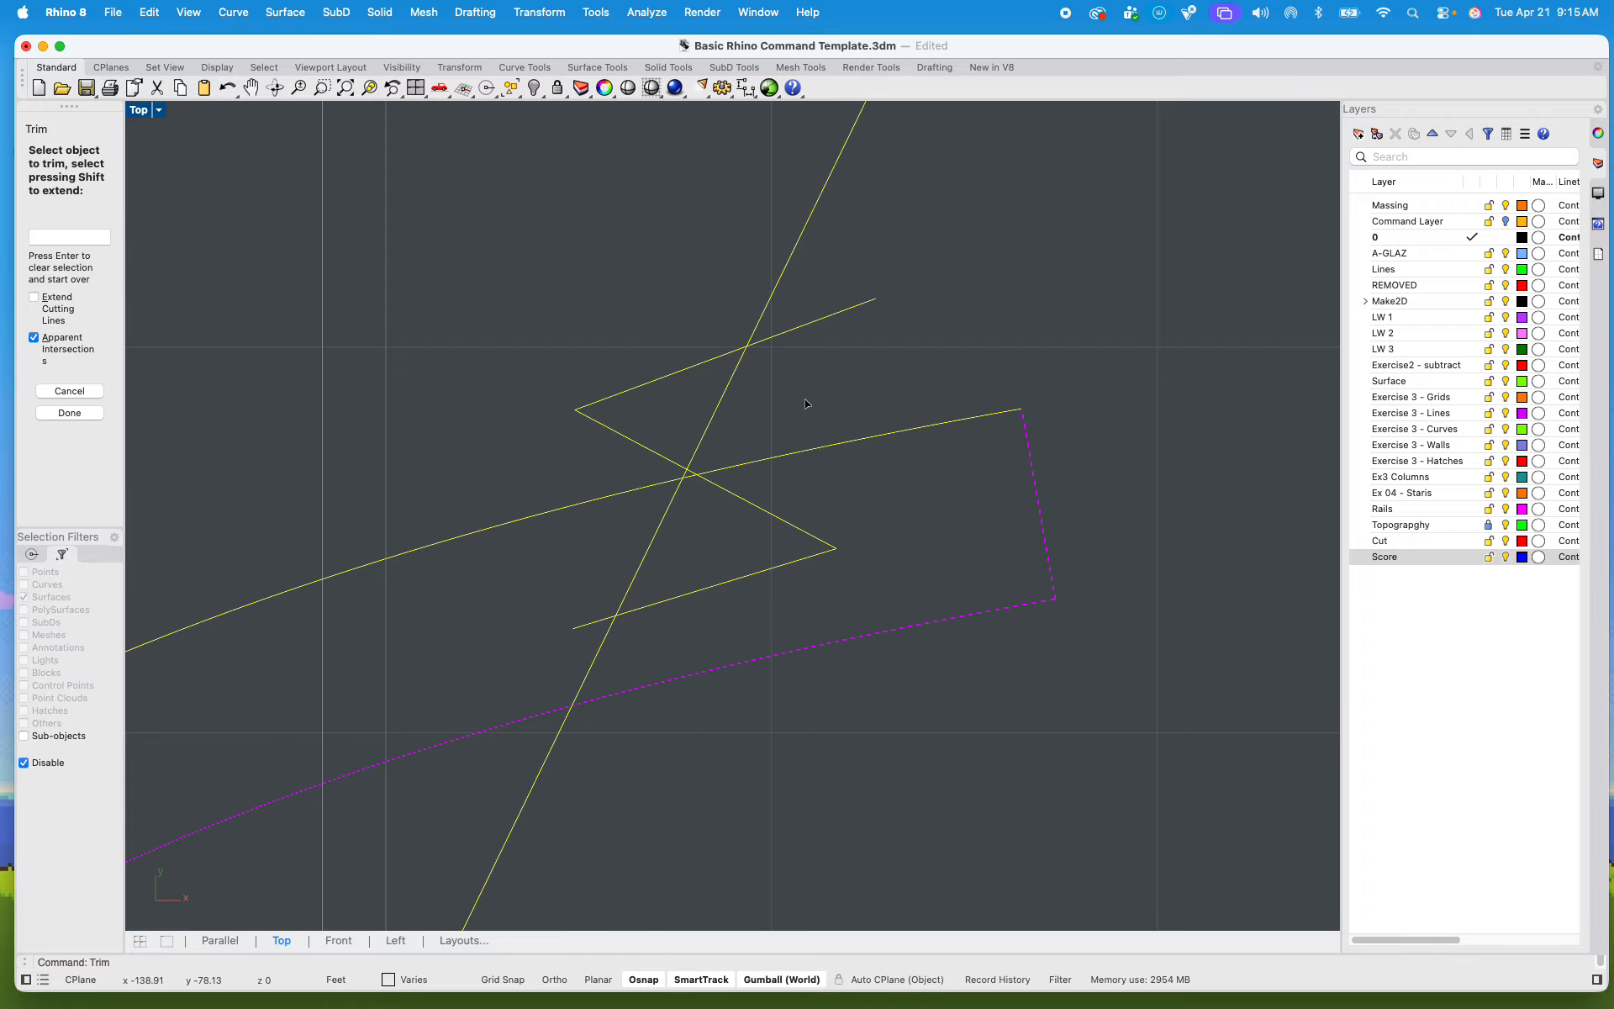
pyautogui.click(712, 421)
pyautogui.click(645, 560)
pyautogui.click(593, 625)
pyautogui.click(772, 338)
pyautogui.scroll(-4, 771, 388)
pyautogui.scroll(-4, 772, 391)
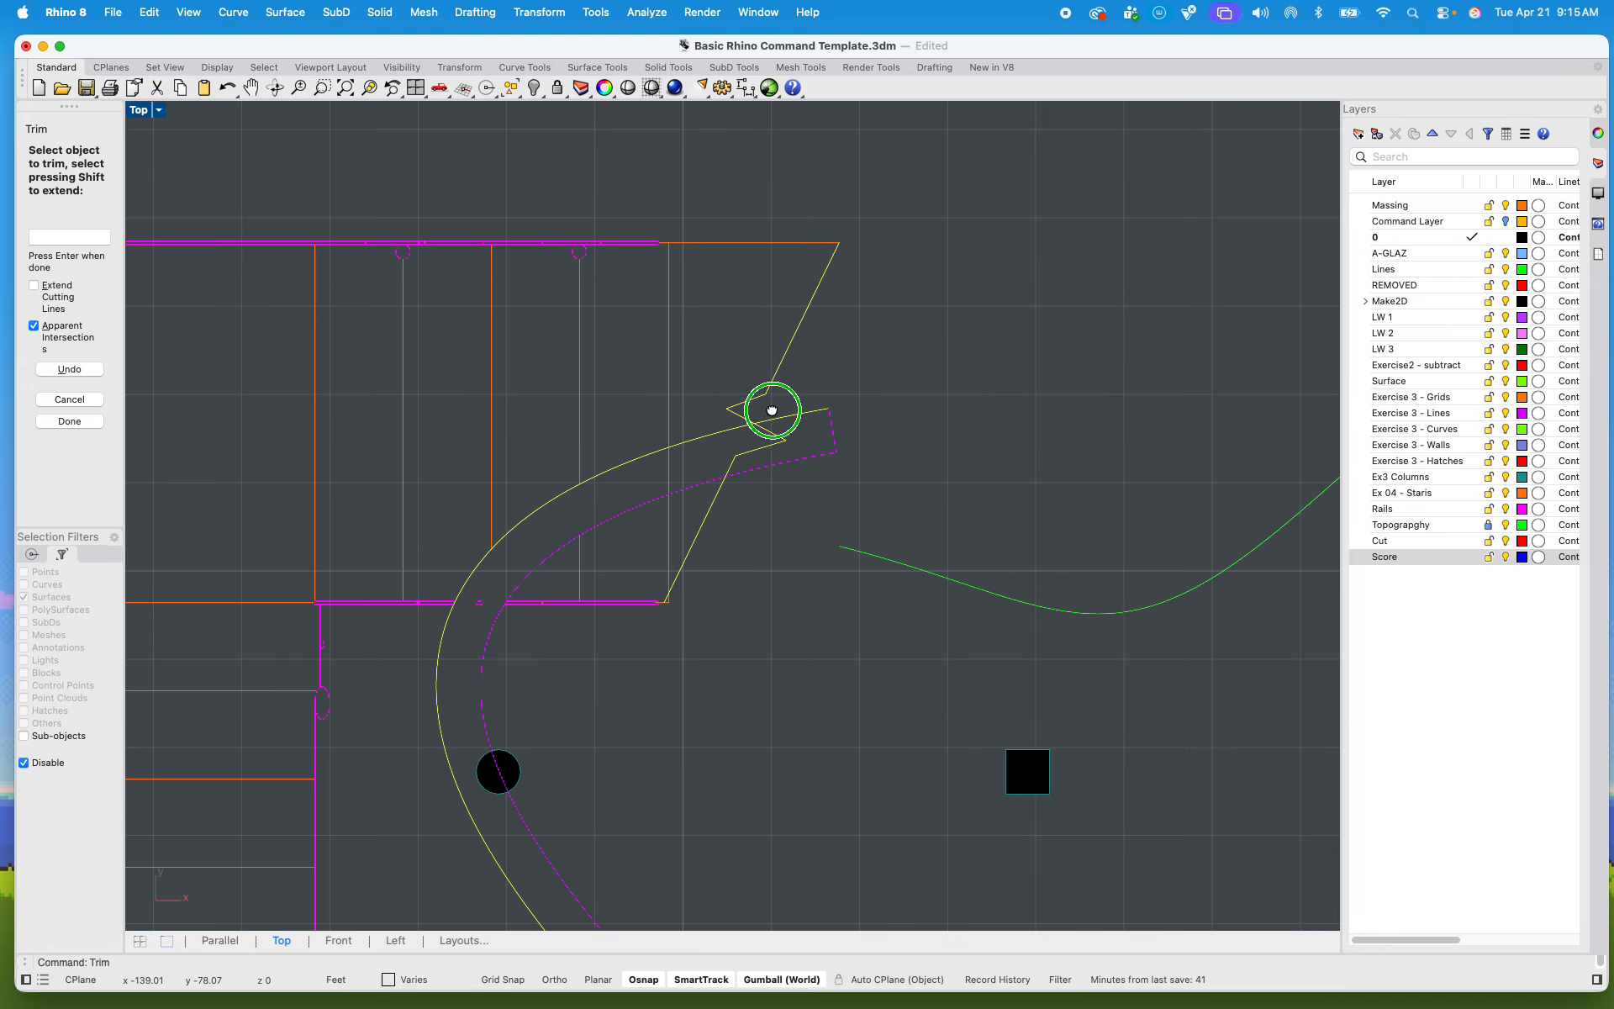
pyautogui.press('Return')
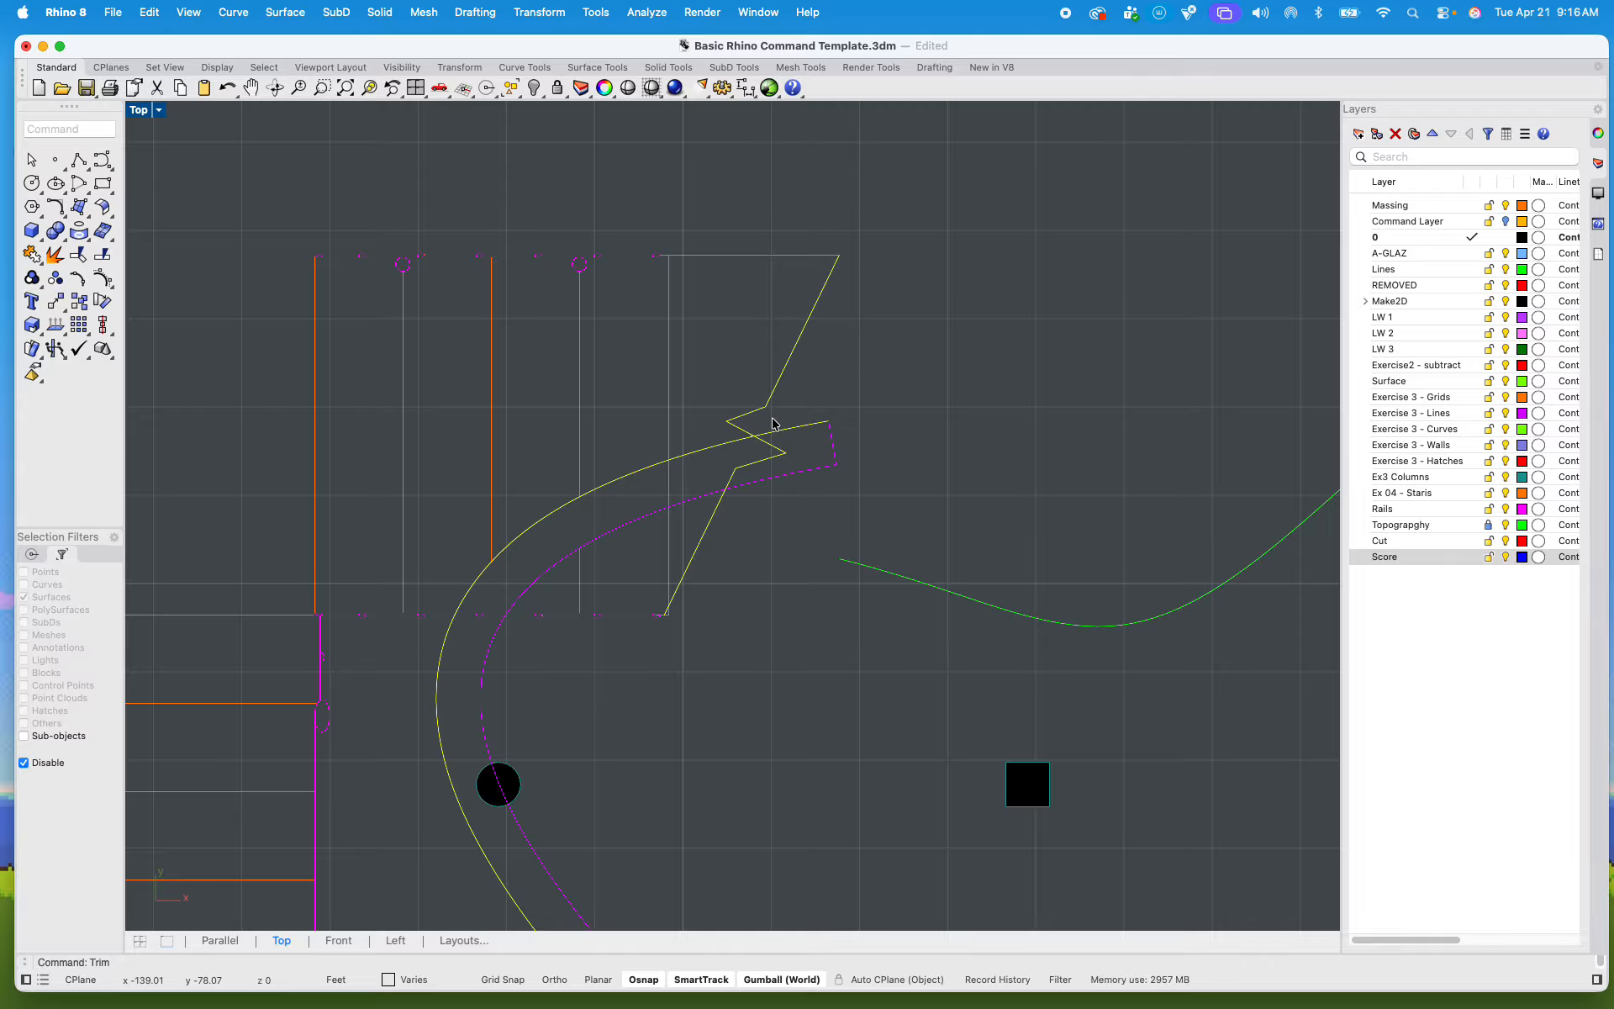
pyautogui.click(871, 390)
# Step: Draw a horizontal line across both edges of the curved walkway, just below the landing's lower railing
pyautogui.scroll(8, 713, 490)
pyautogui.moveTo(697, 496); pyautogui.dragTo(678, 541, button='right')
pyautogui.scroll(-8, 771, 437)
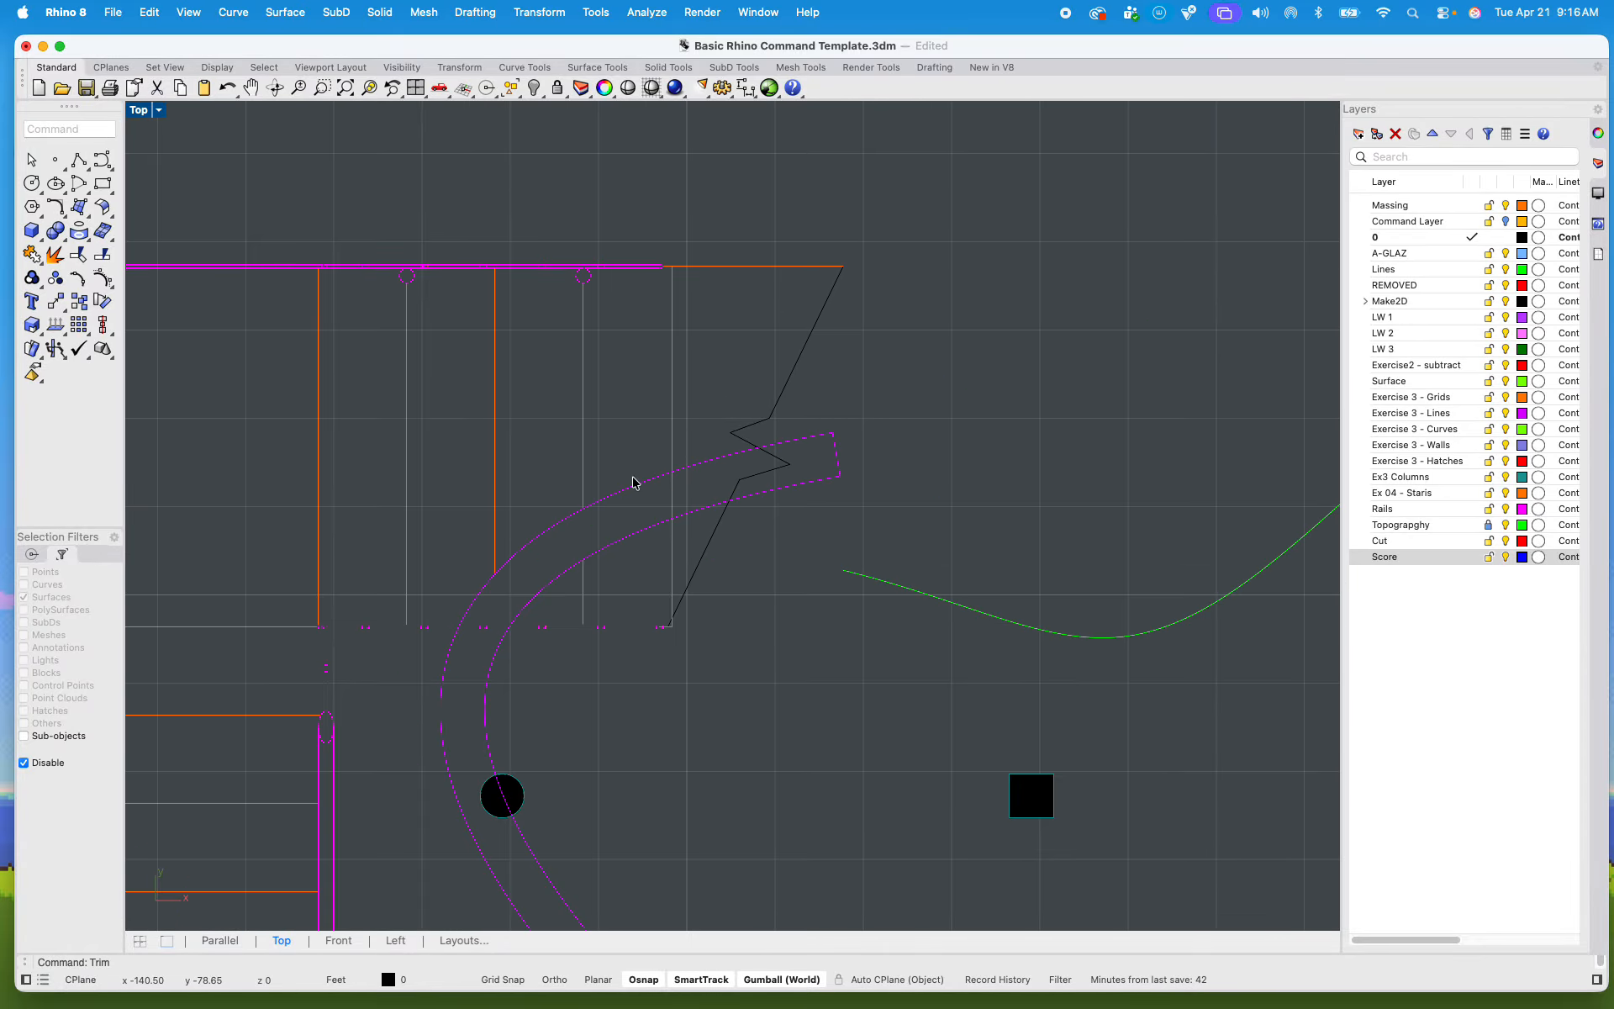
pyautogui.moveTo(548, 630); pyautogui.dragTo(549, 617, button='right')
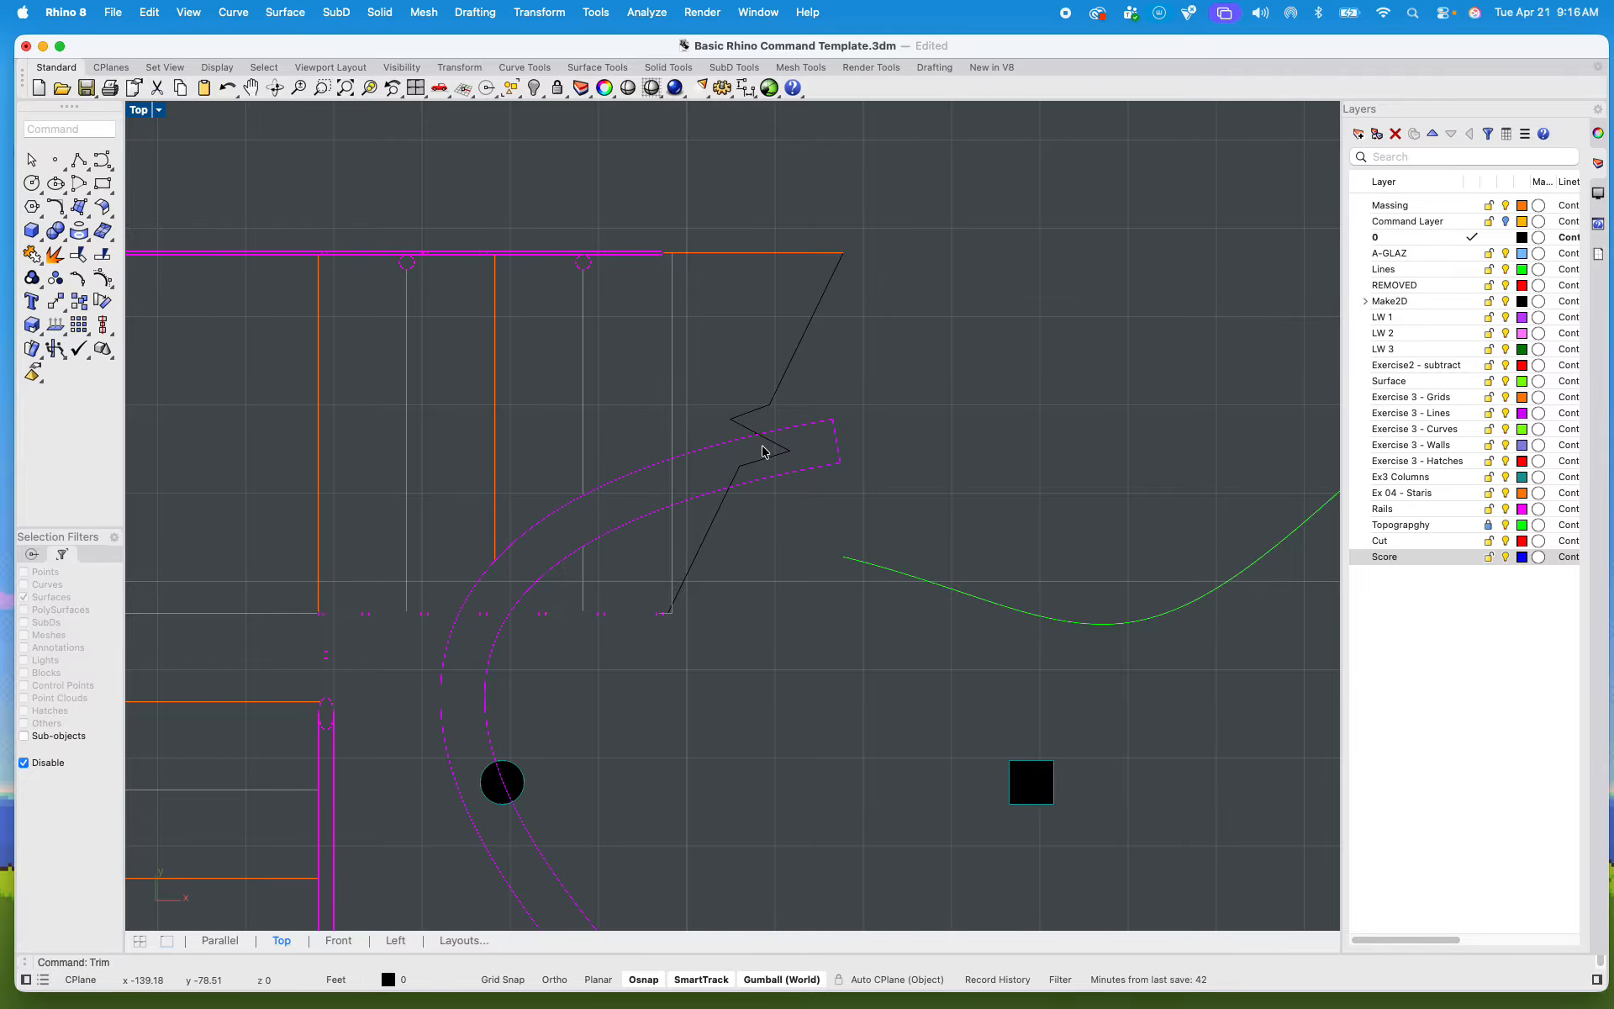
pyautogui.moveTo(685, 551); pyautogui.dragTo(709, 533, button='right')
pyautogui.scroll(8, 472, 606)
pyautogui.write('line')
pyautogui.press('Return')
pyautogui.click(463, 562)
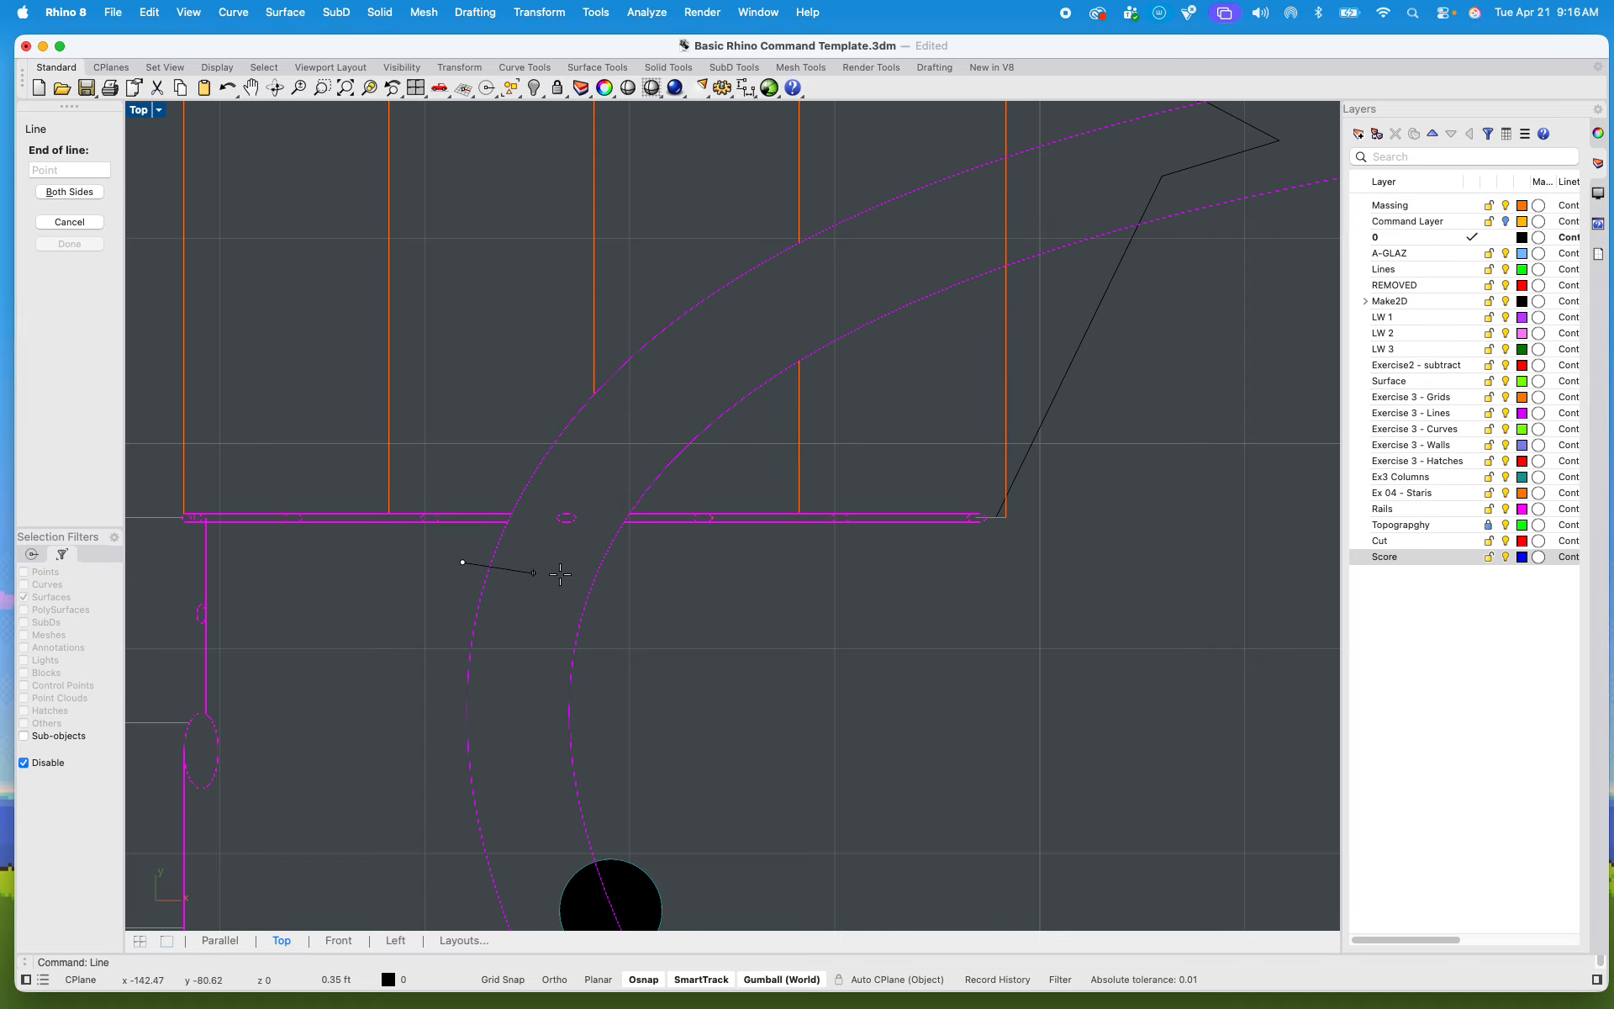
pyautogui.click(662, 562)
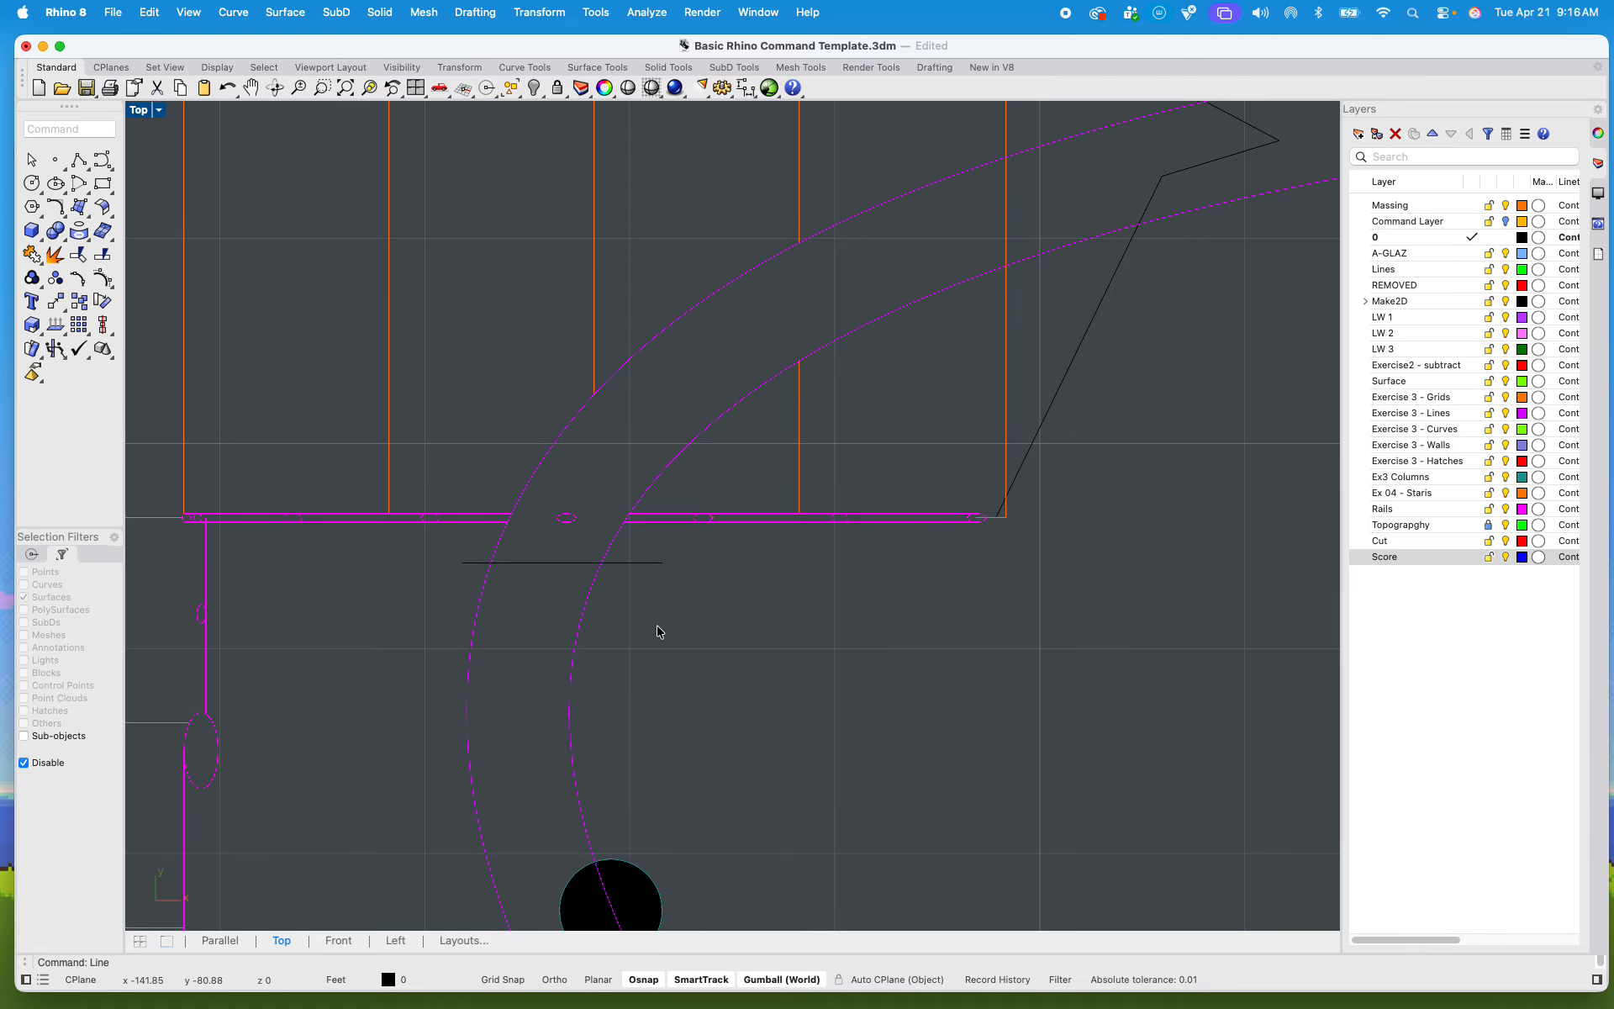
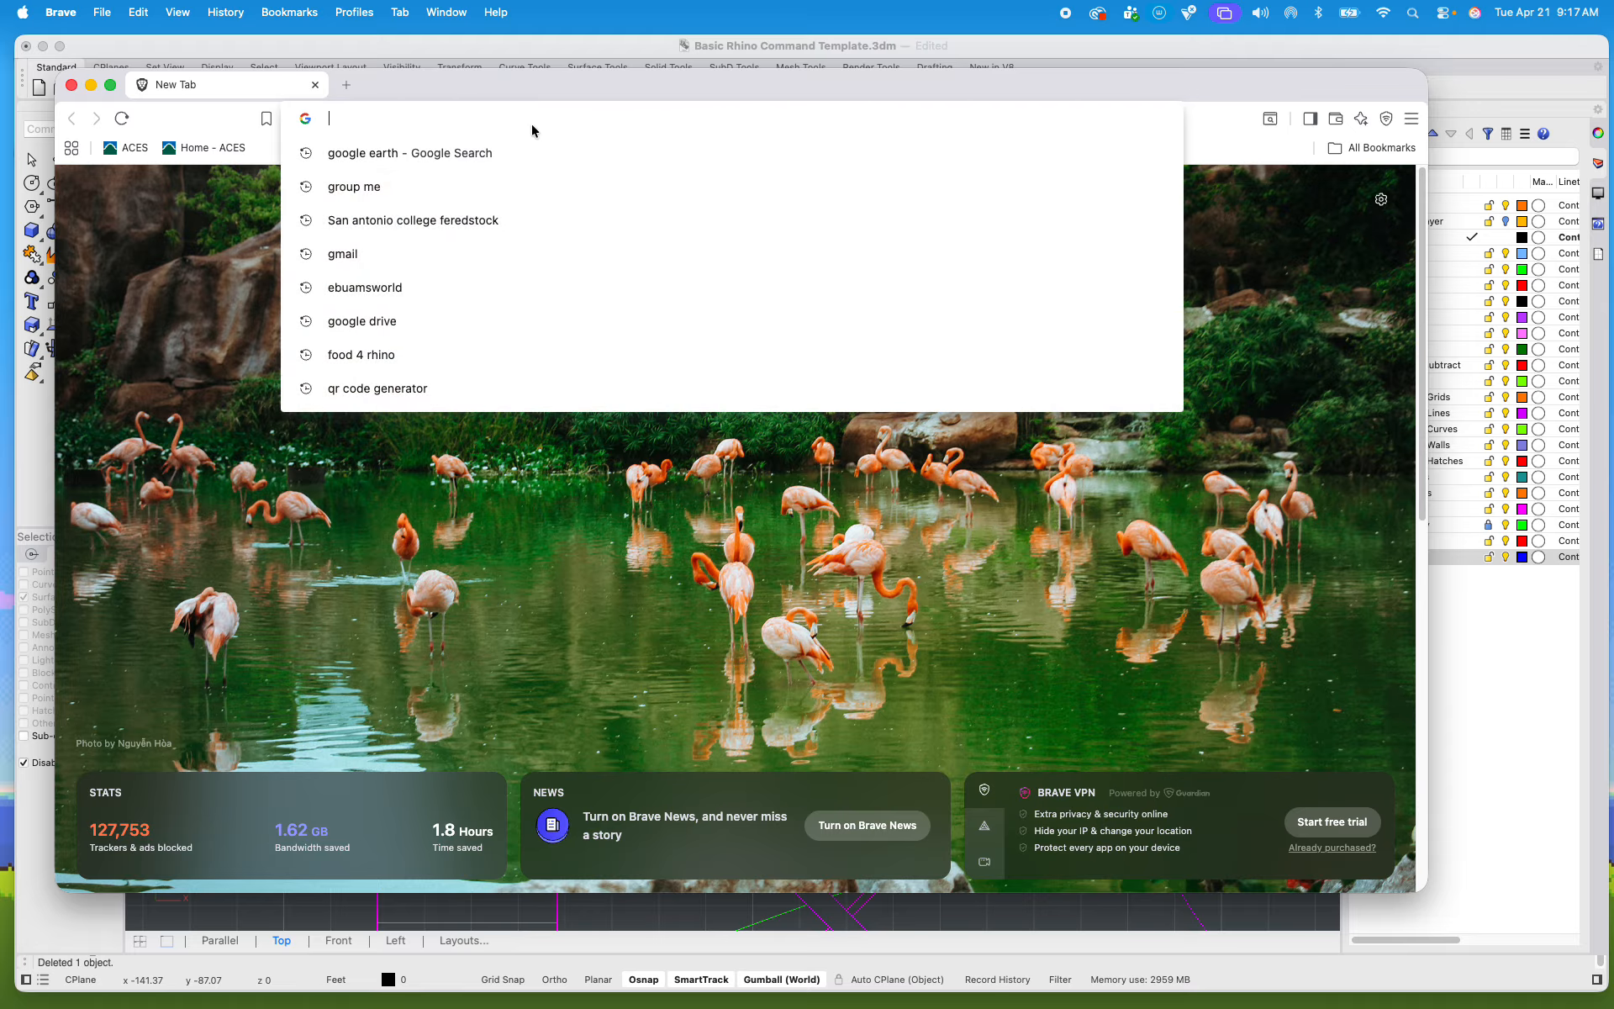
# Step: Search Pinterest for "observation tower floor plan"
pyautogui.write('pinterest.com/search/pins/?q=observation%20tower&rs=typed')
pyautogui.press('Return')
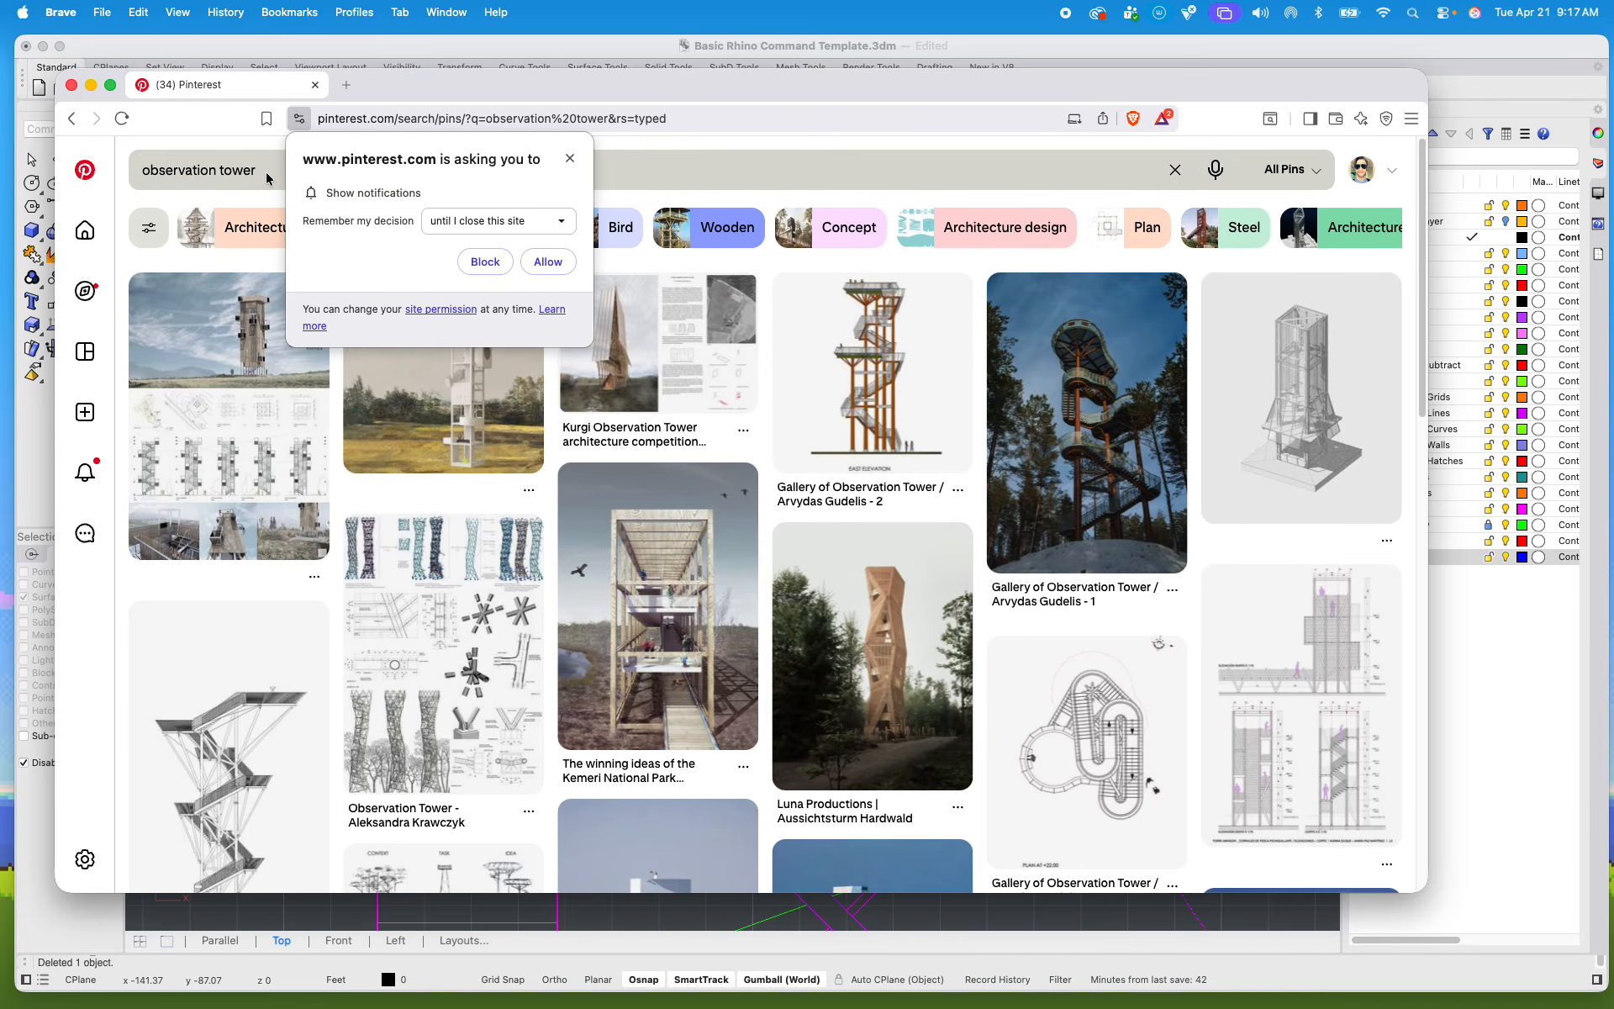
pyautogui.click(261, 169)
pyautogui.write('floo')
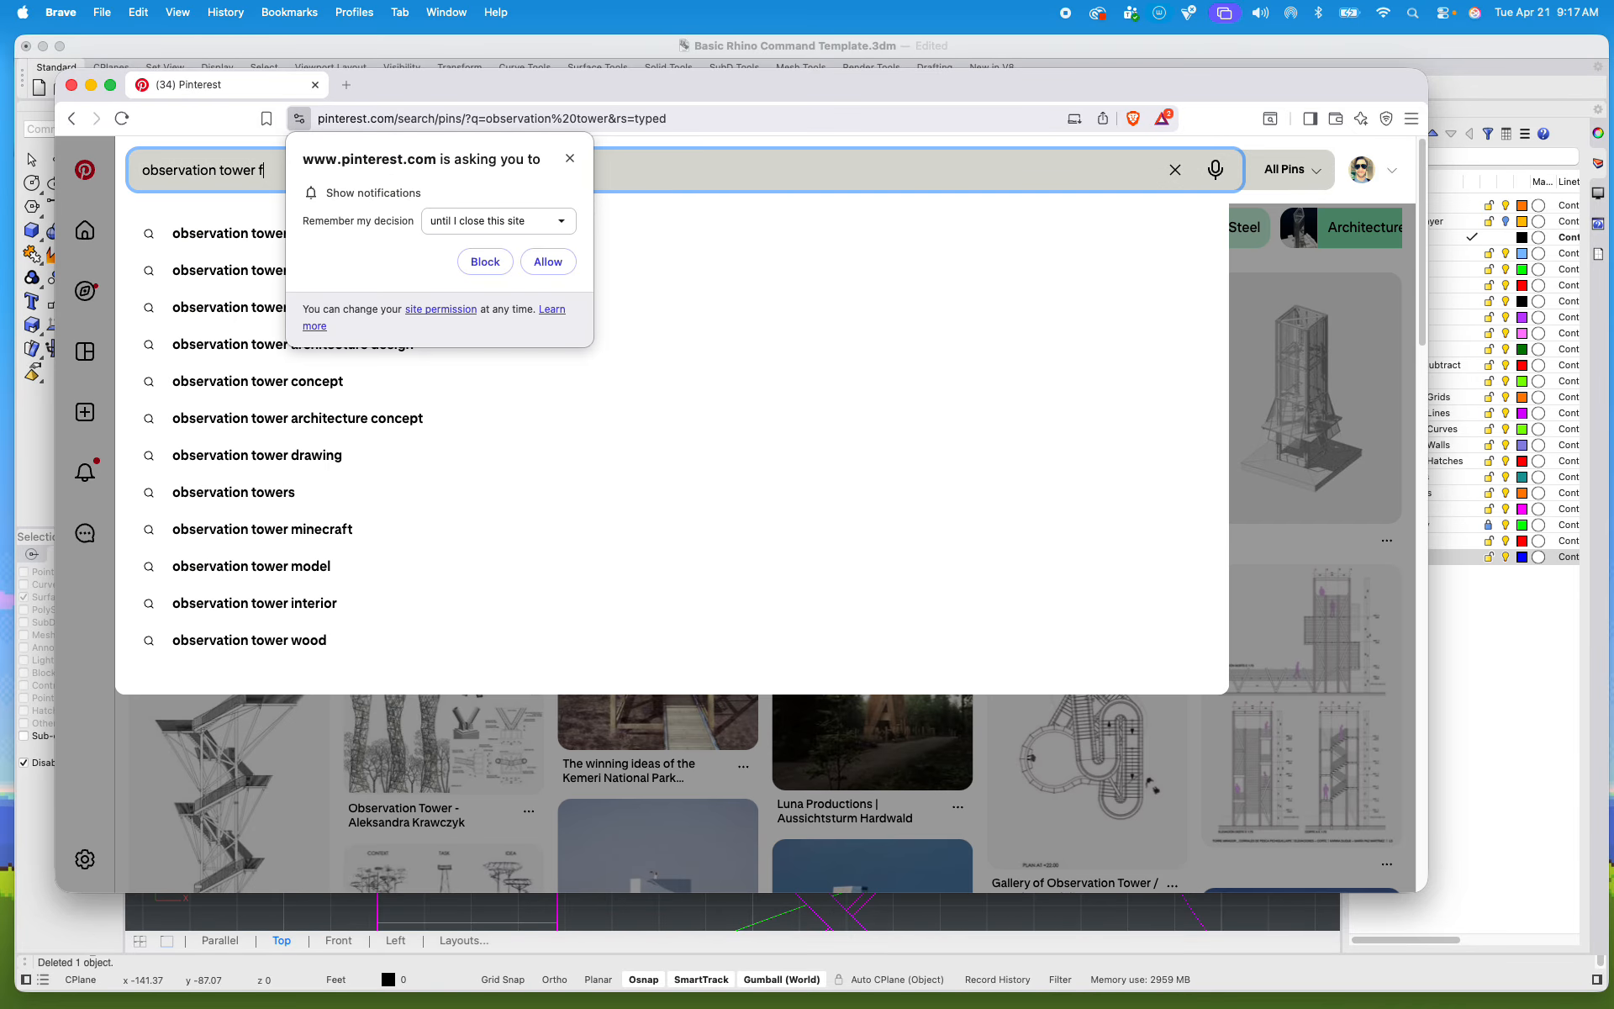
pyautogui.write('r plan')
pyautogui.press('Return')
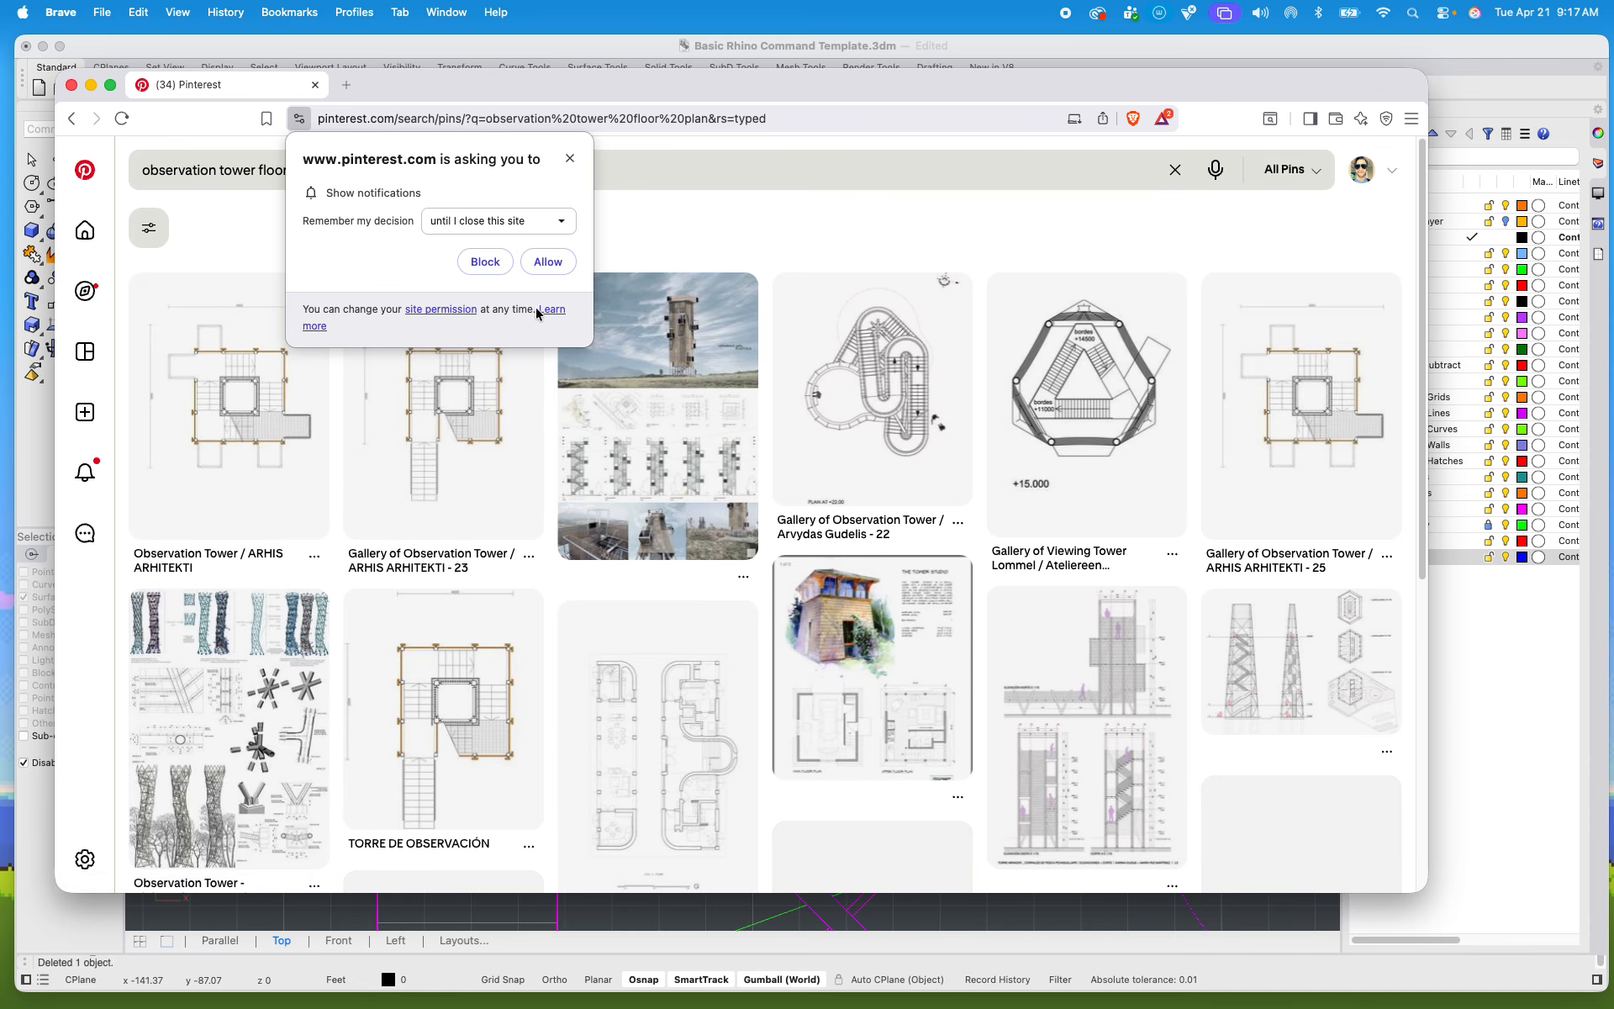
# Step: Examine the ARHIS ARHITEKTI observation tower plan and a related sheet of tower elevations, dismiss the notification request, and return to the search results
pyautogui.click(249, 430)
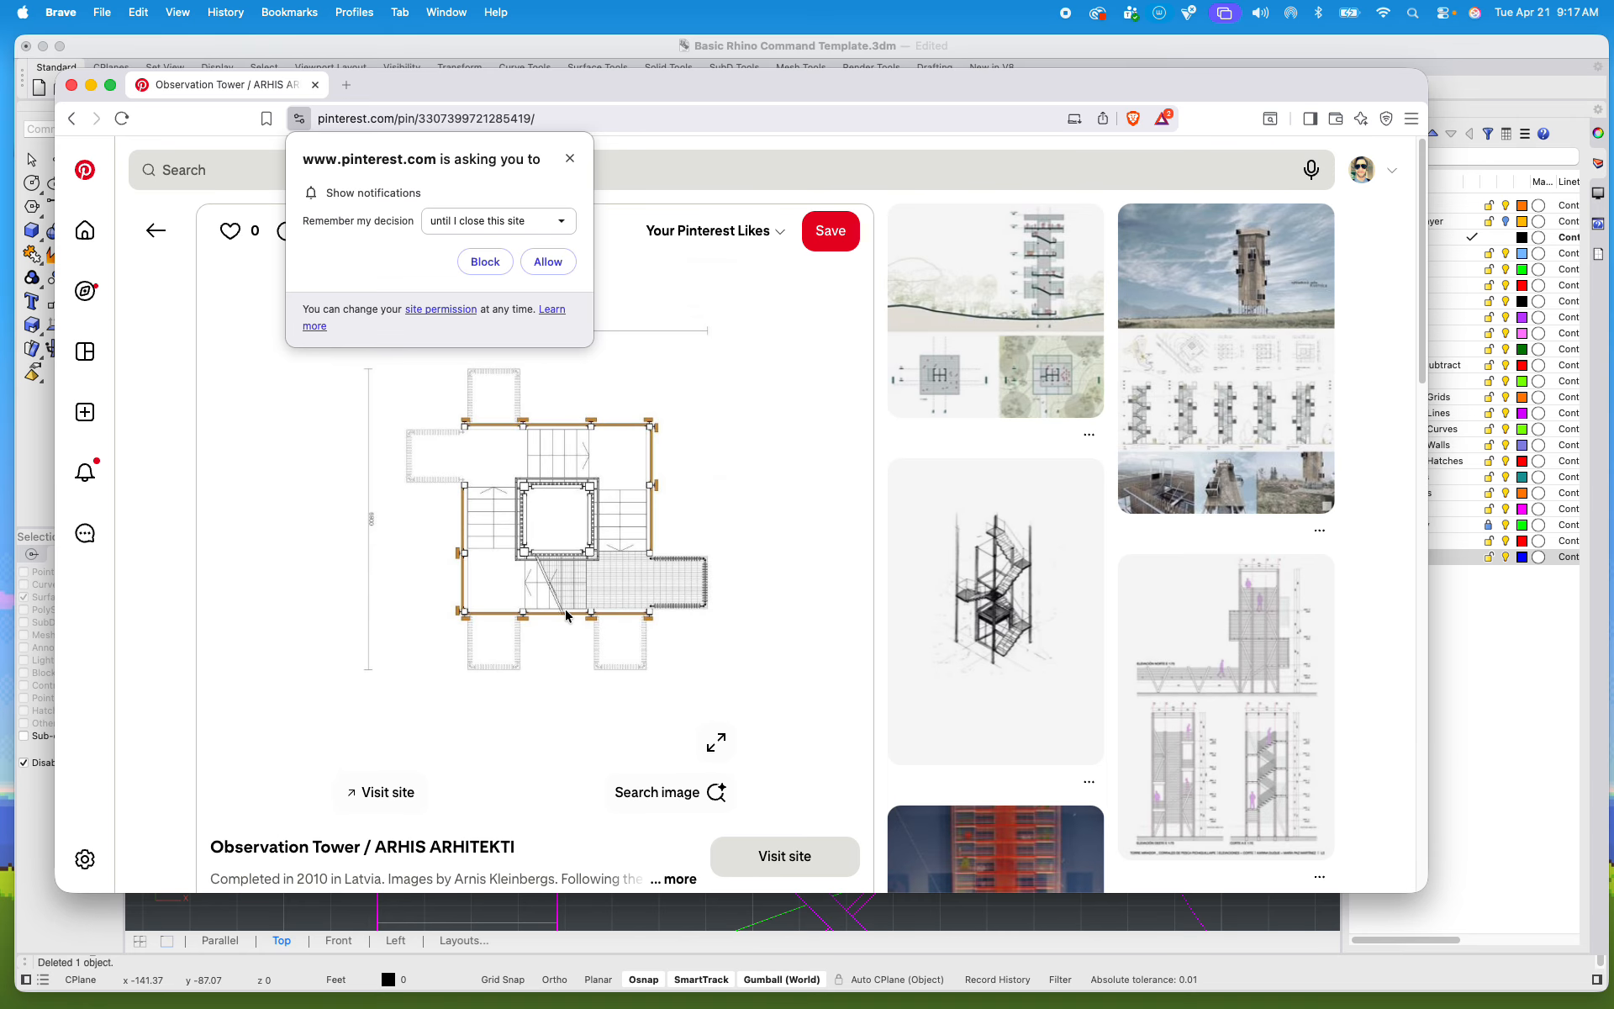
pyautogui.click(1211, 757)
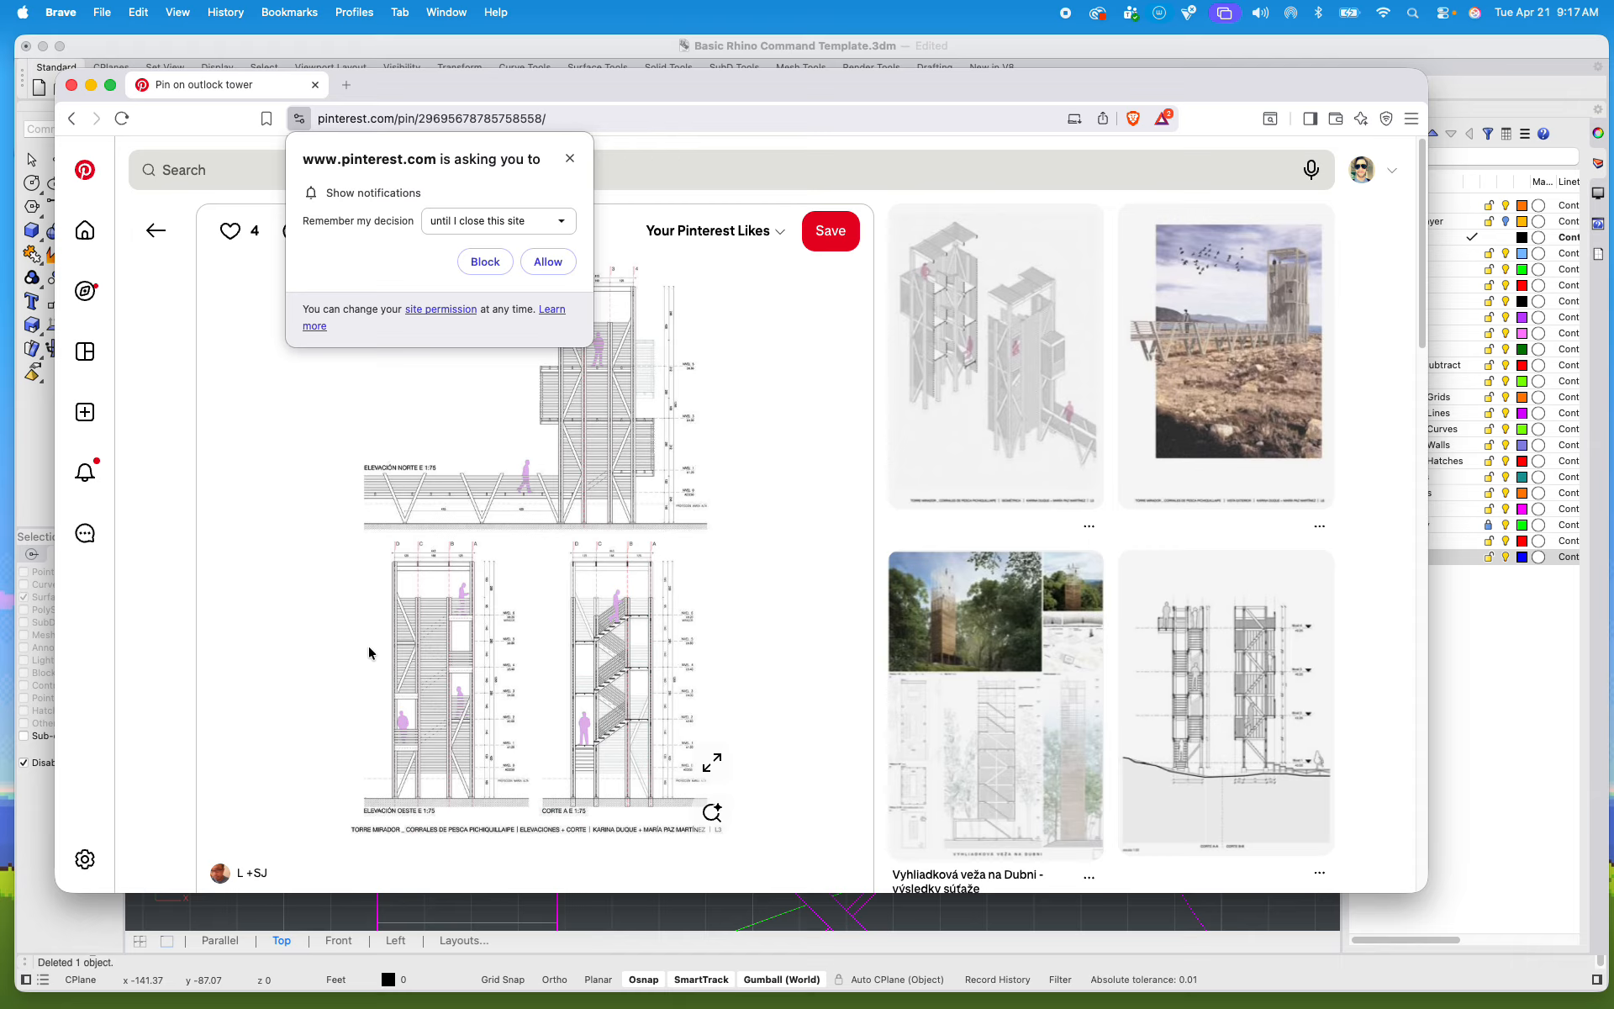
pyautogui.click(571, 158)
pyautogui.click(145, 229)
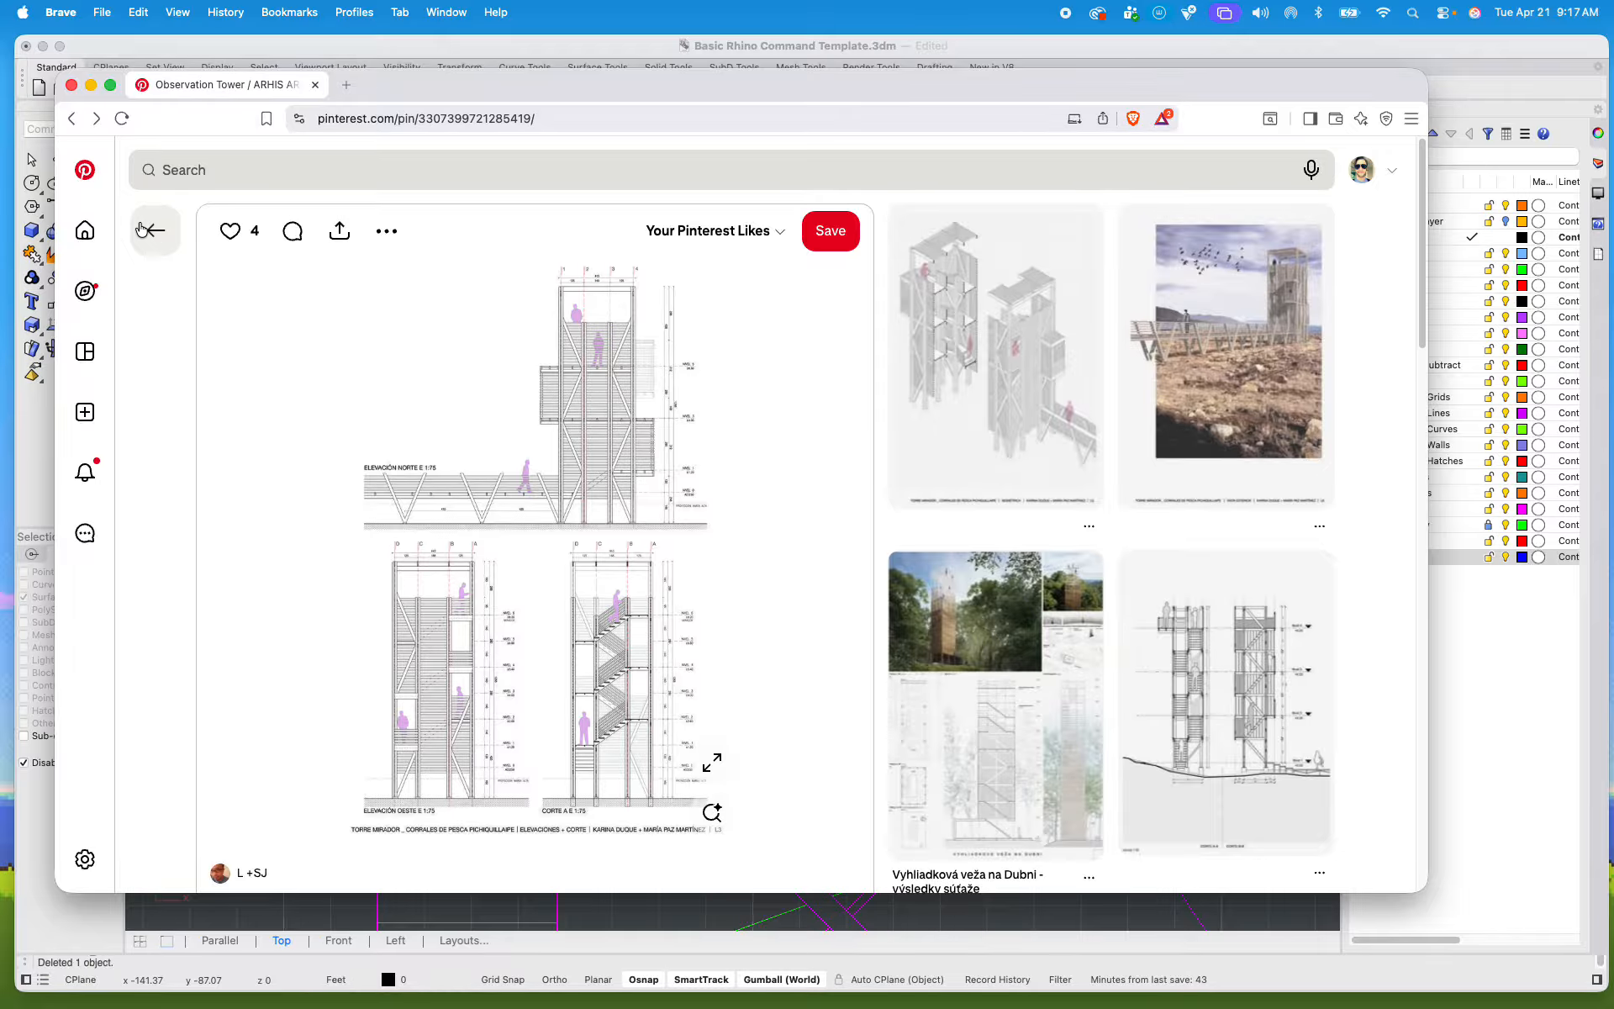
pyautogui.click(144, 229)
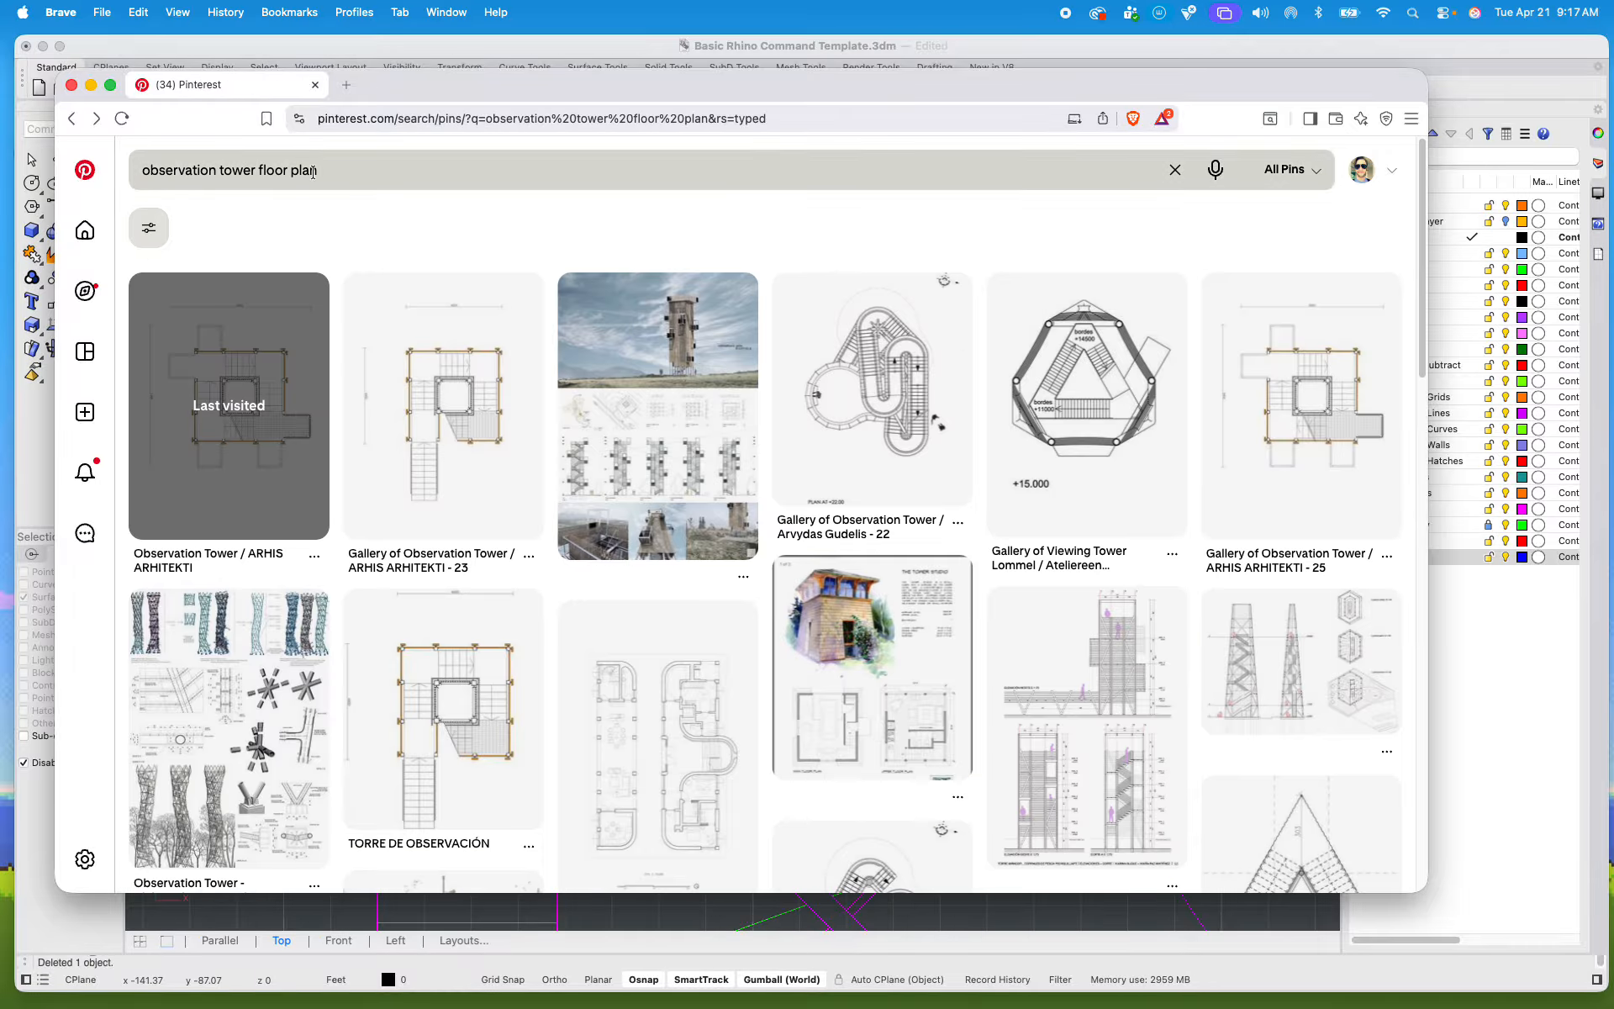
# Step: Look through more observation tower floor plan results for drafting references, and return to the Rhino drawing
pyautogui.scroll(-5, 323, 239)
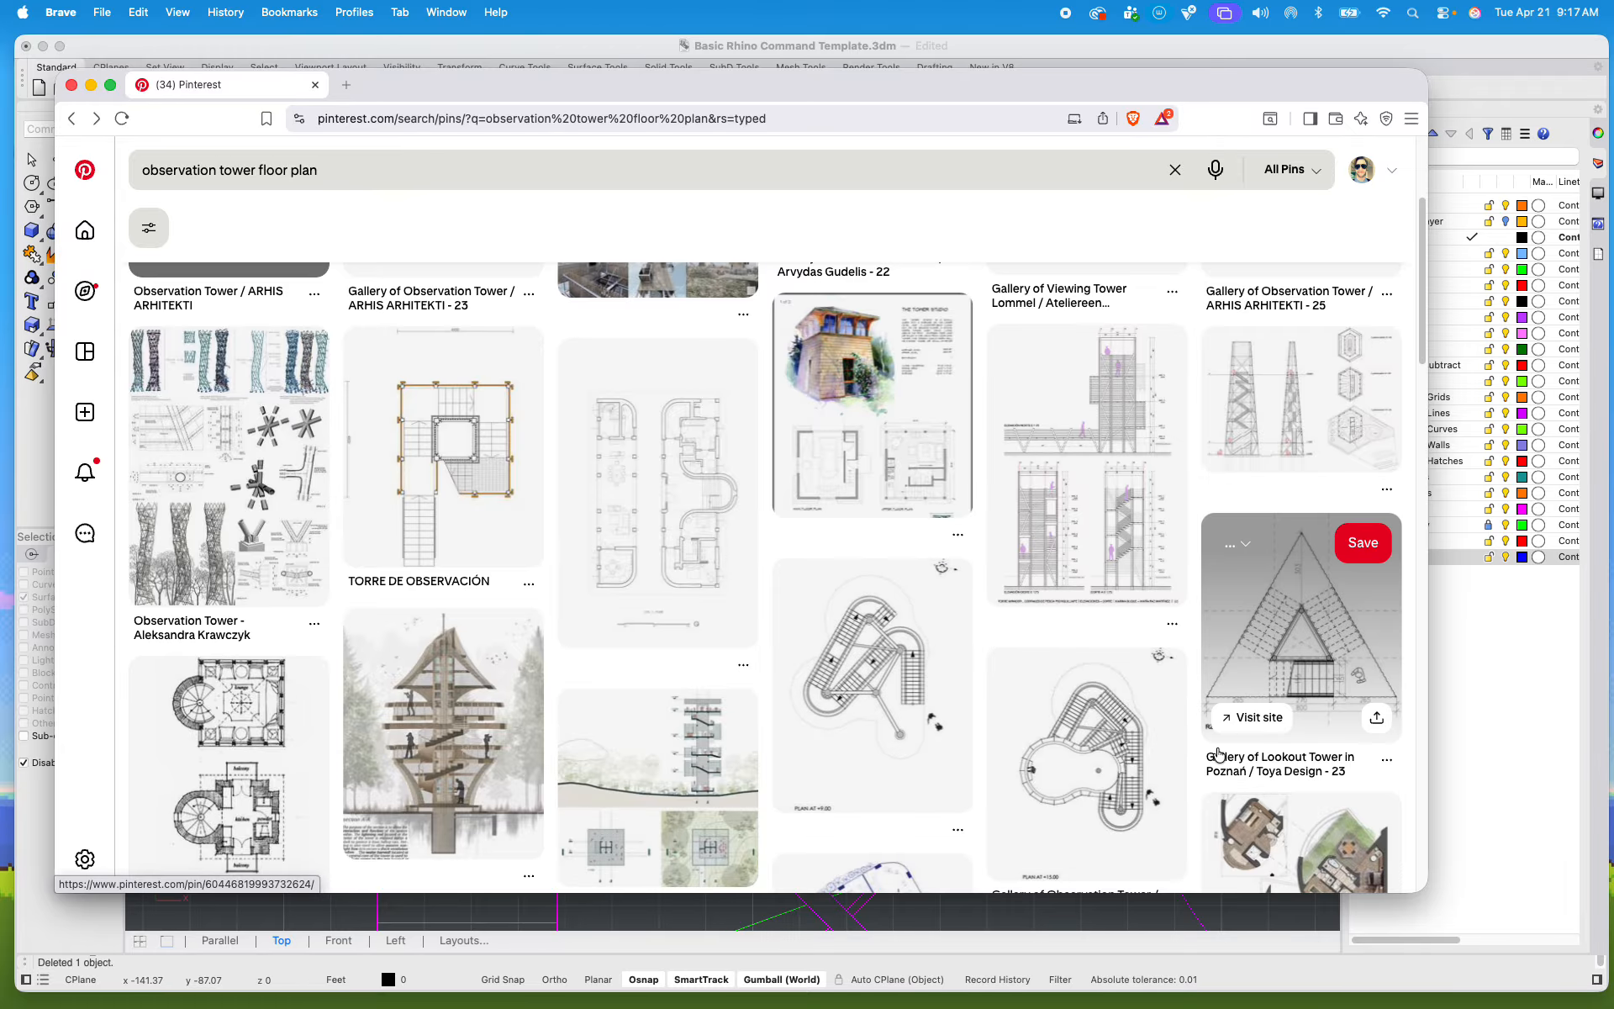
pyautogui.scroll(-3, 1219, 753)
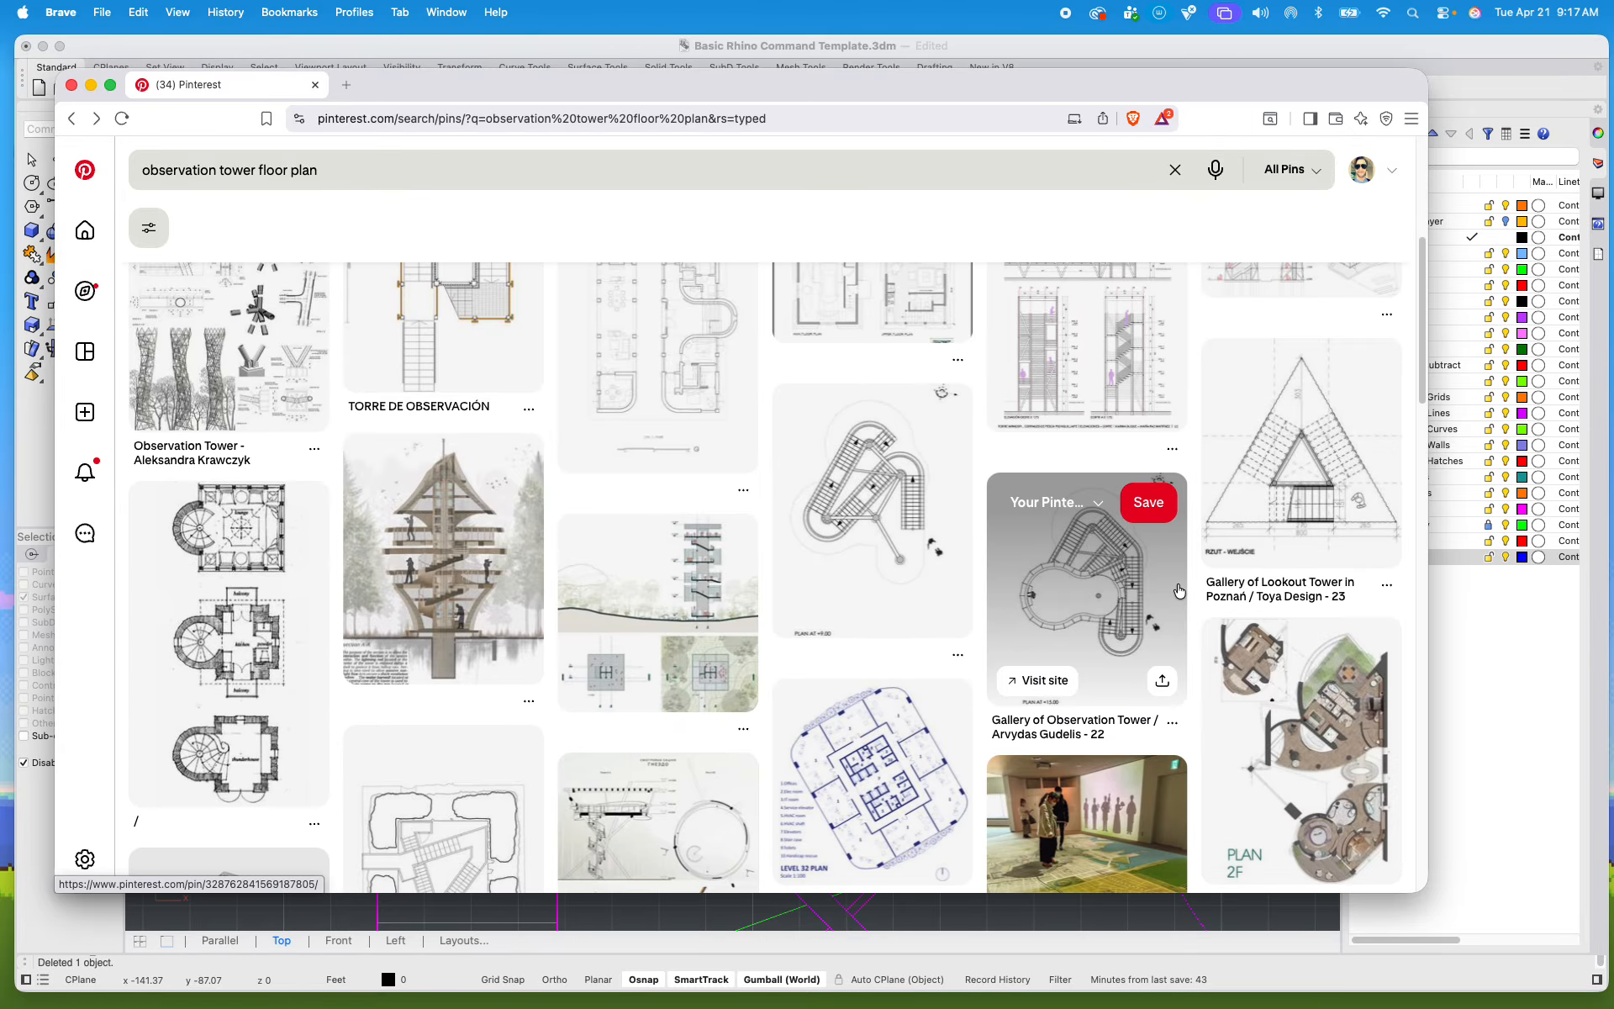
pyautogui.scroll(-3, 1180, 592)
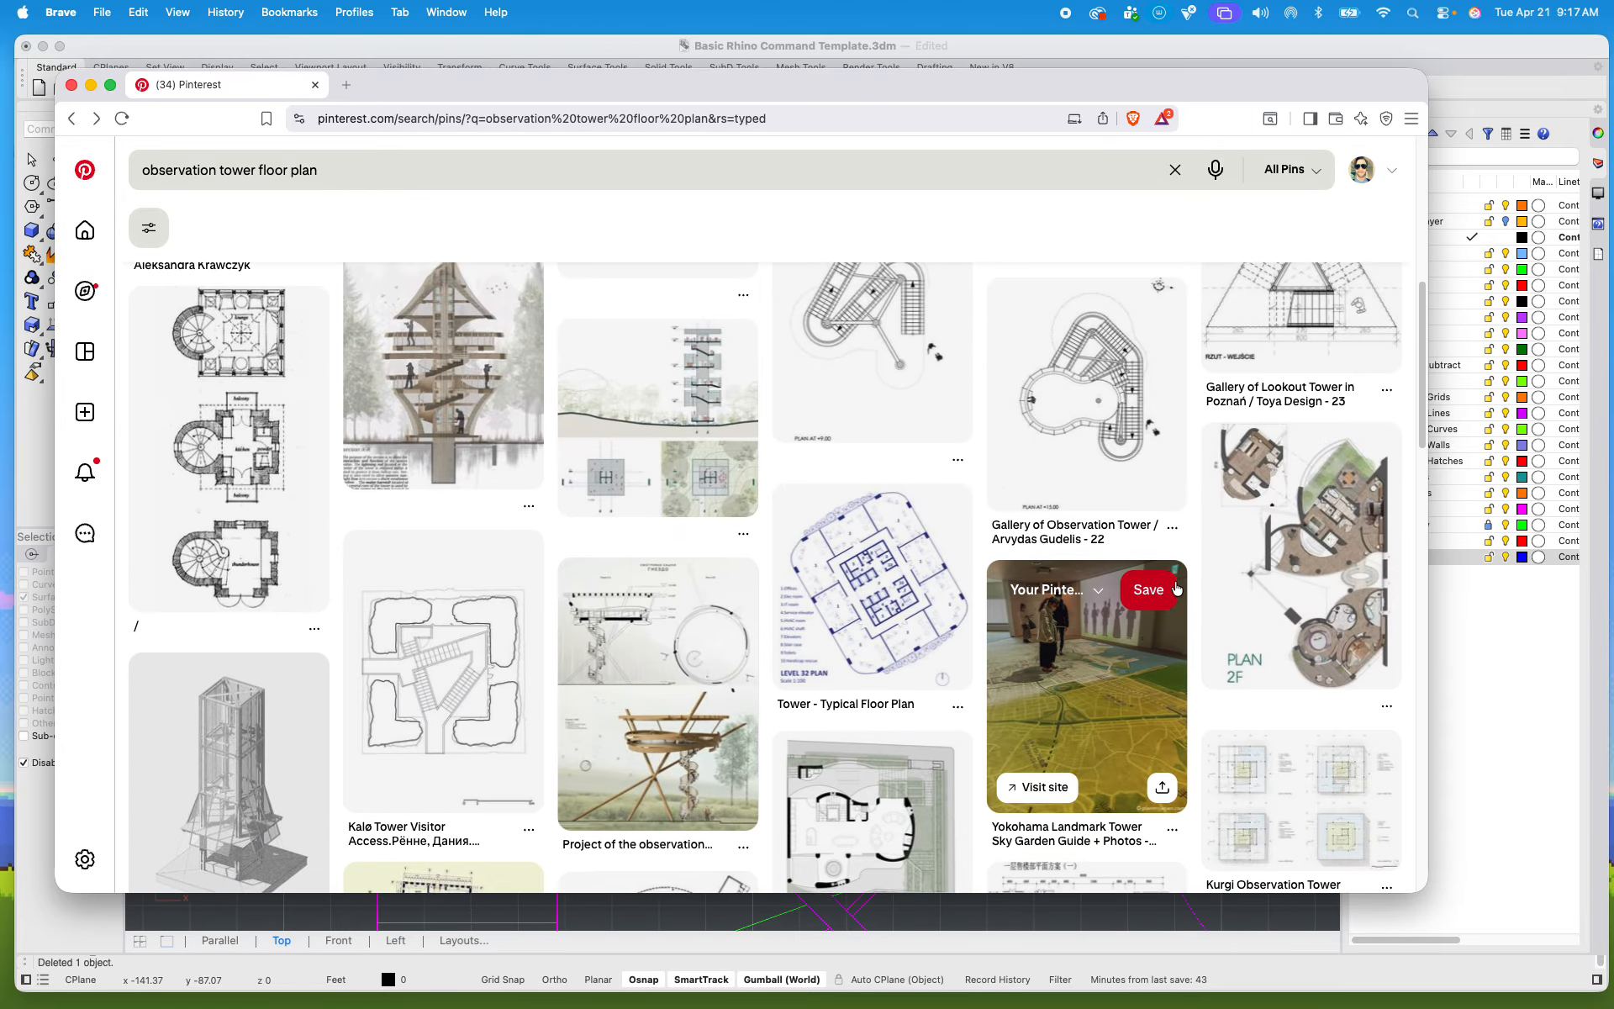
pyautogui.scroll(-7, 1176, 589)
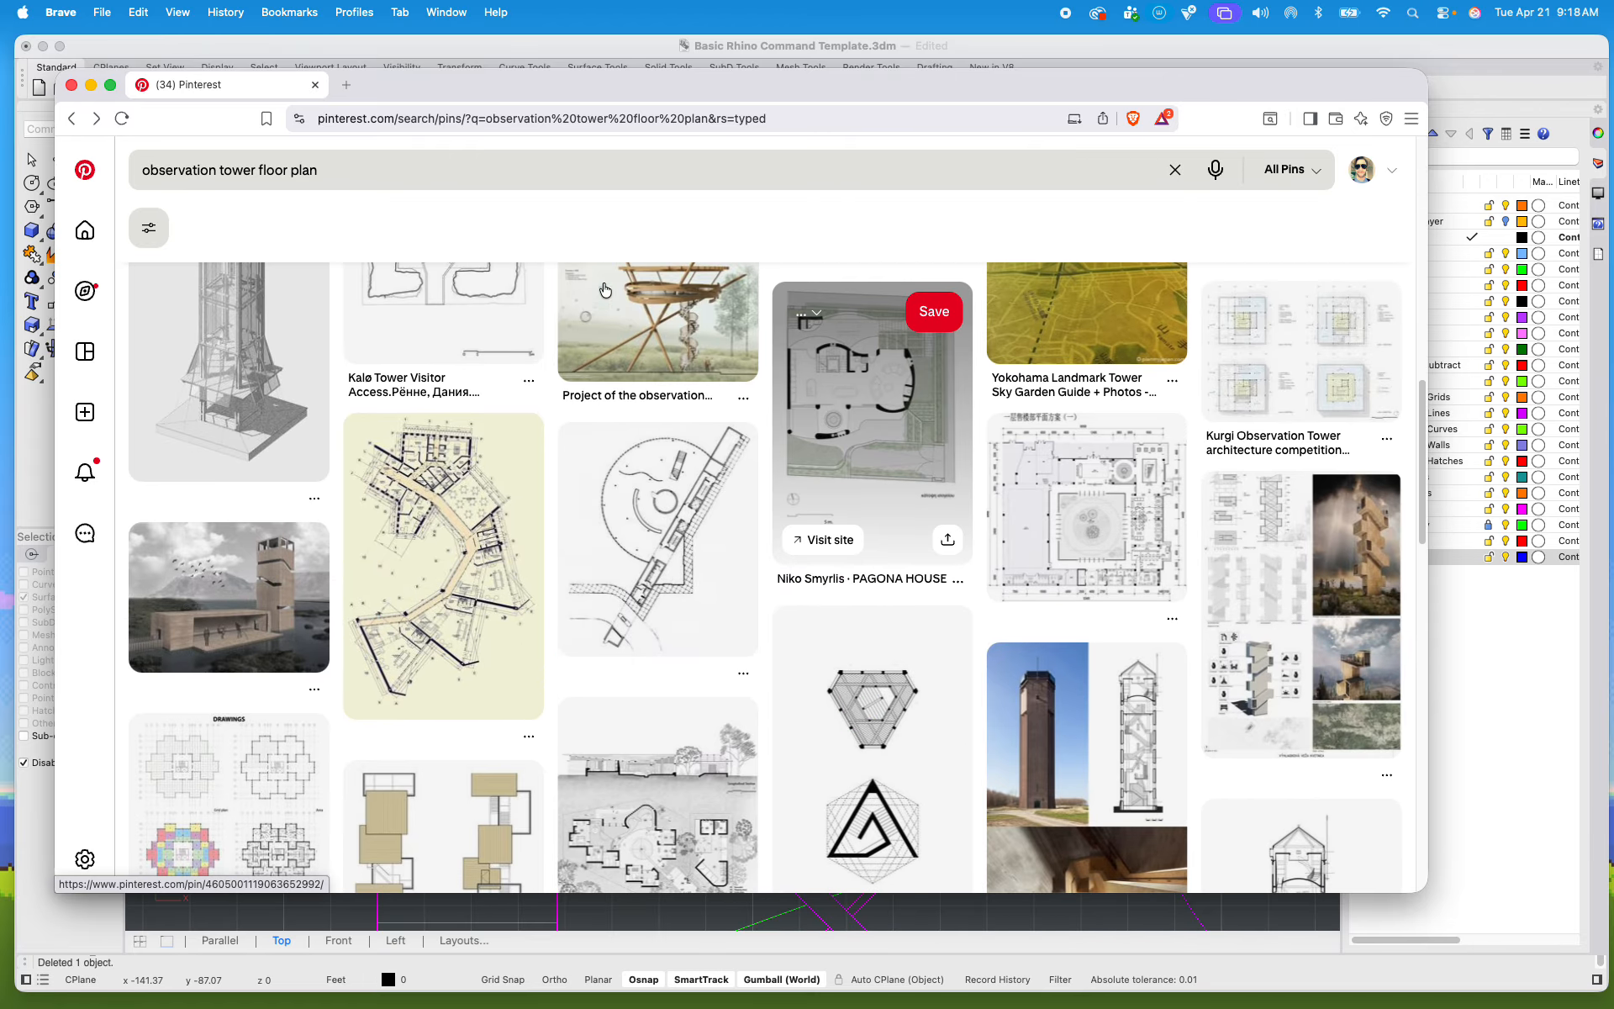
pyautogui.click(92, 86)
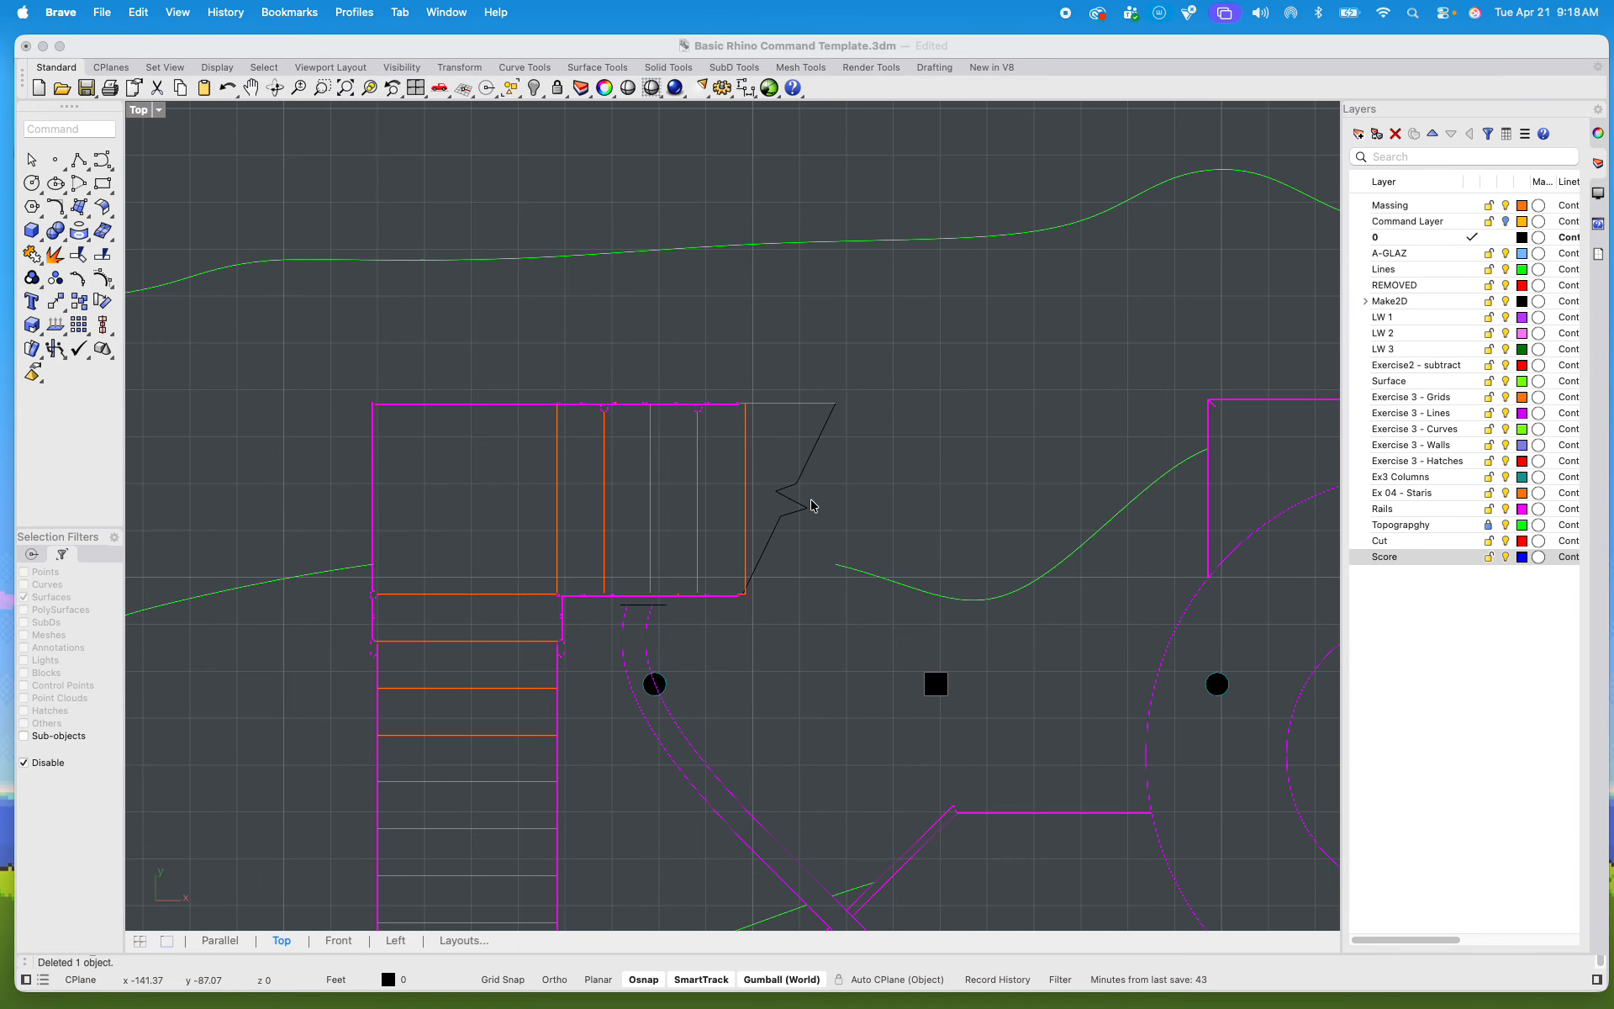
# Step: Match the properties of the stair's upper edge line beside the break to those of the black break line
pyautogui.click(760, 533)
pyautogui.scroll(5, 760, 534)
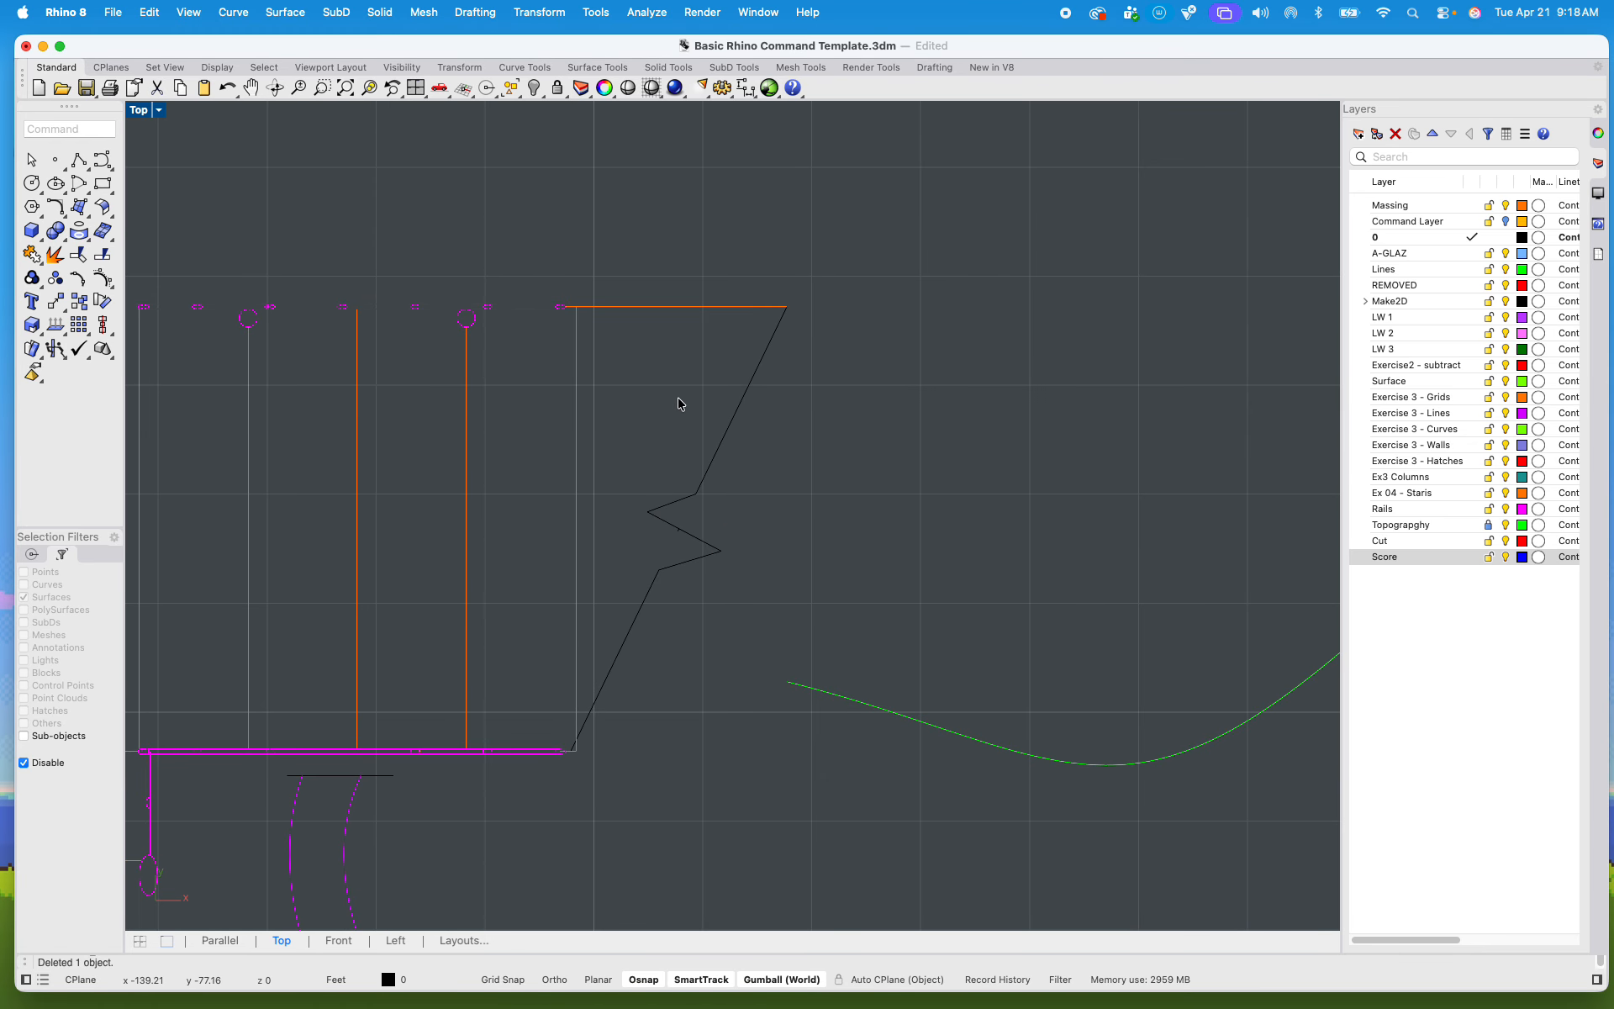
pyautogui.write('Mat')
pyautogui.press('Return')
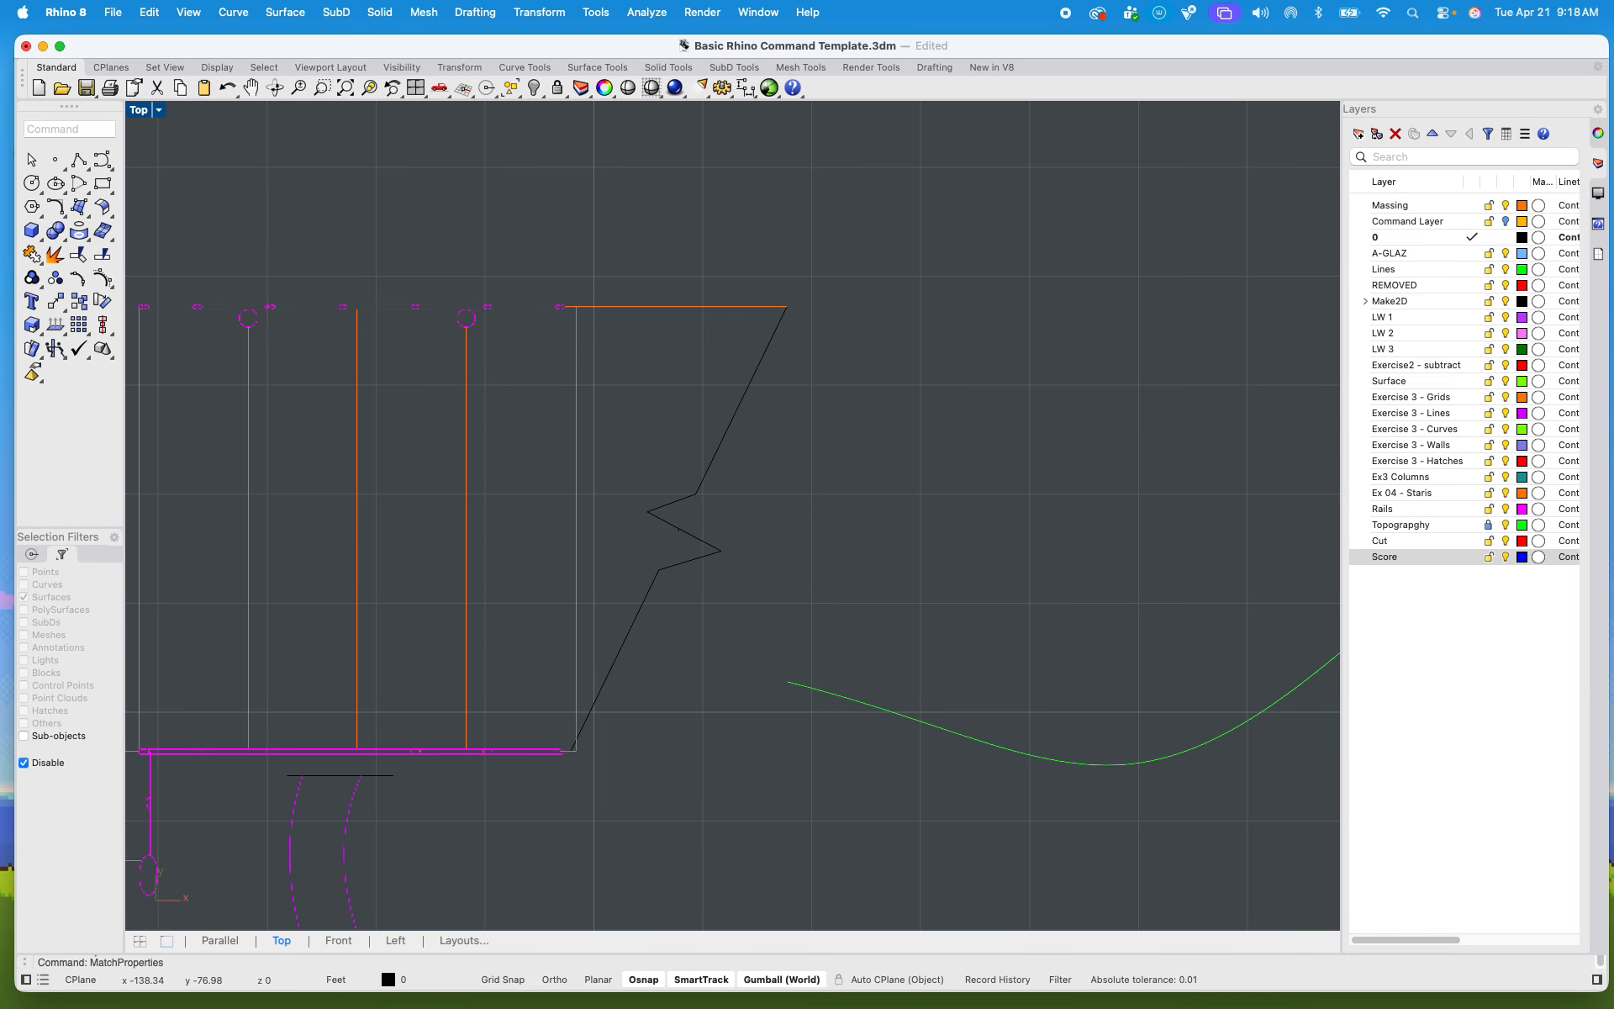
pyautogui.click(680, 313)
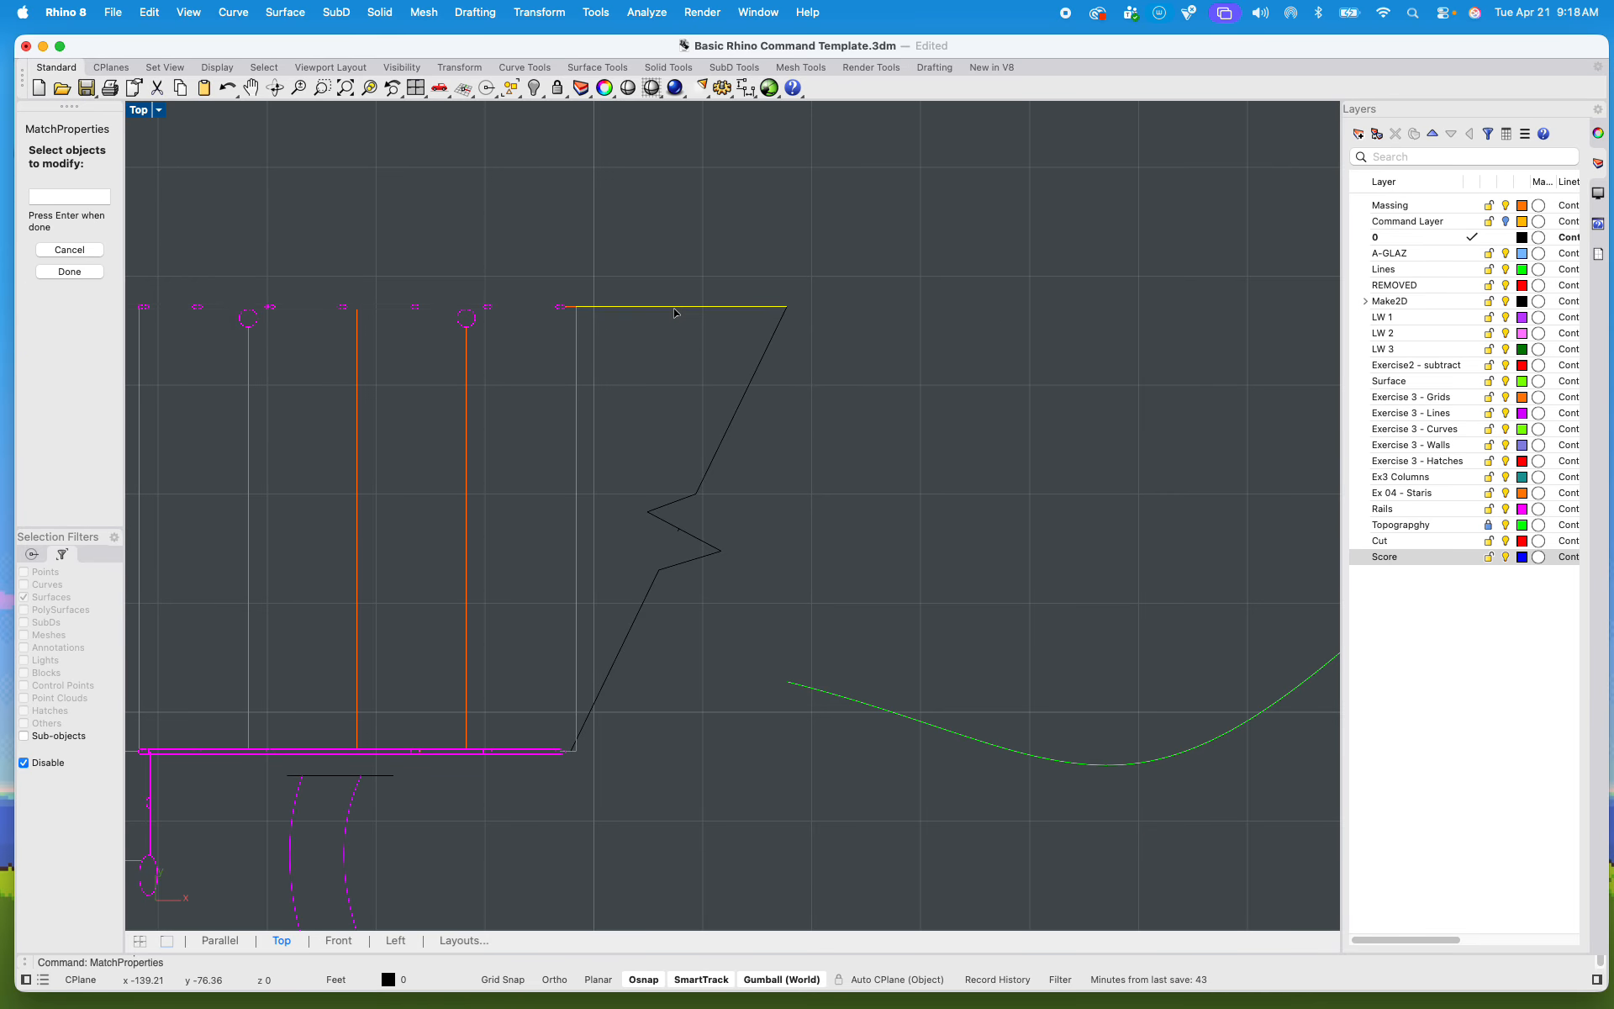
pyautogui.press('Return')
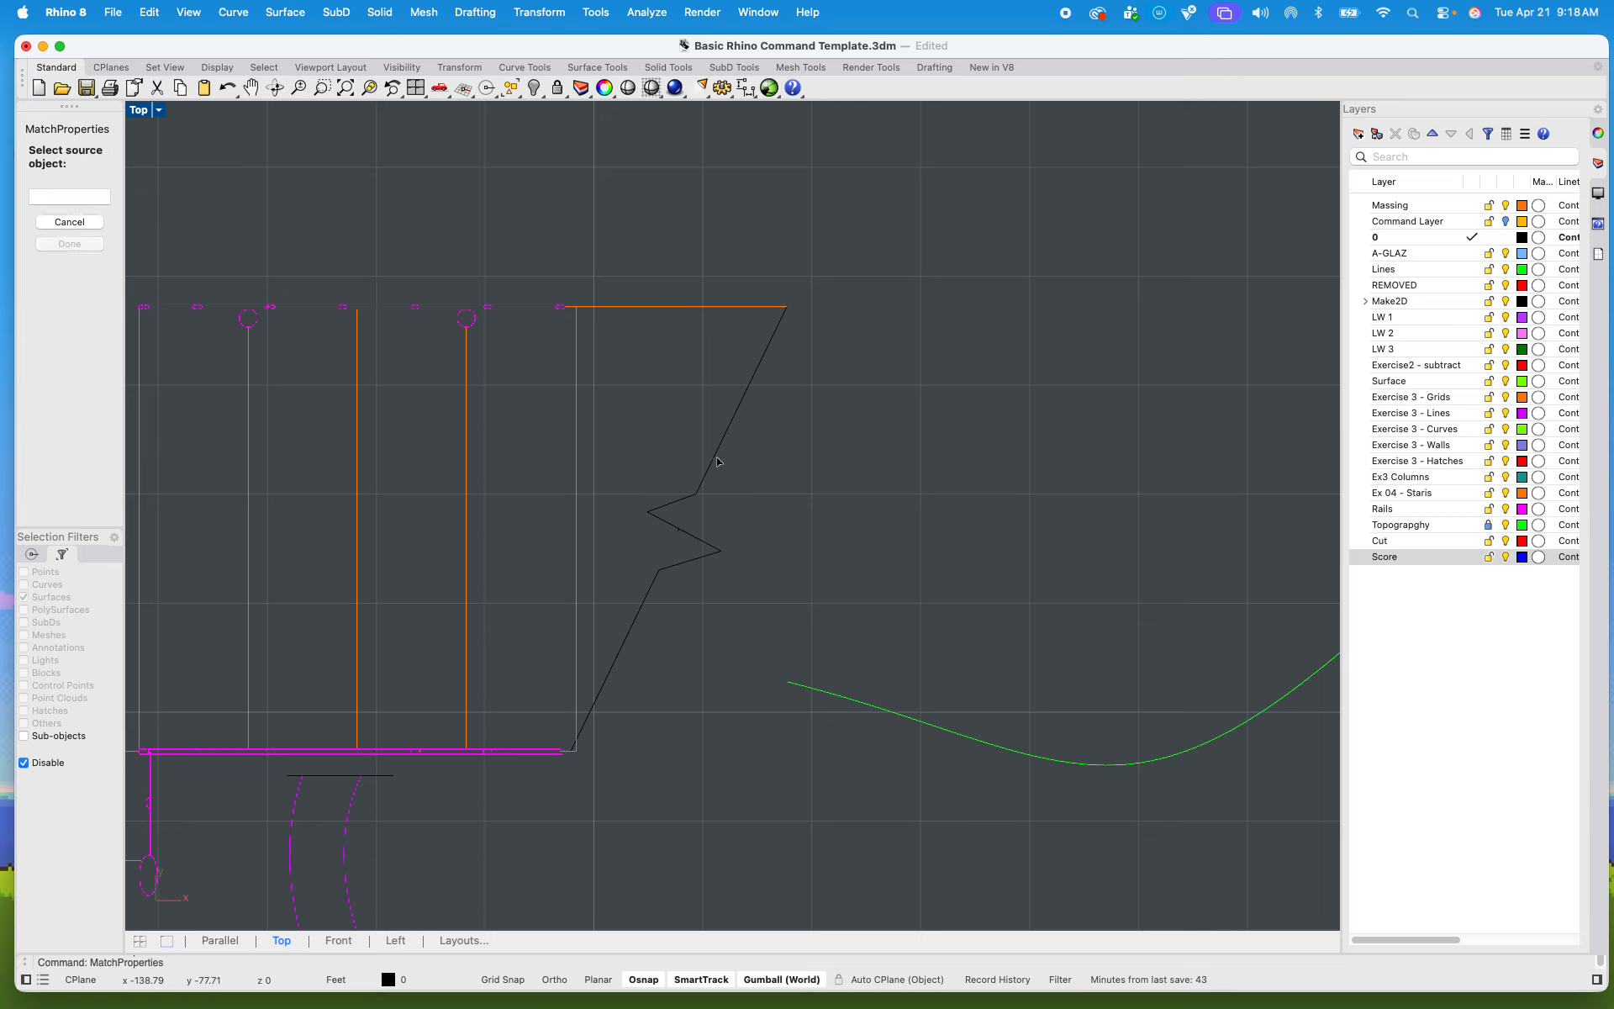
pyautogui.click(714, 462)
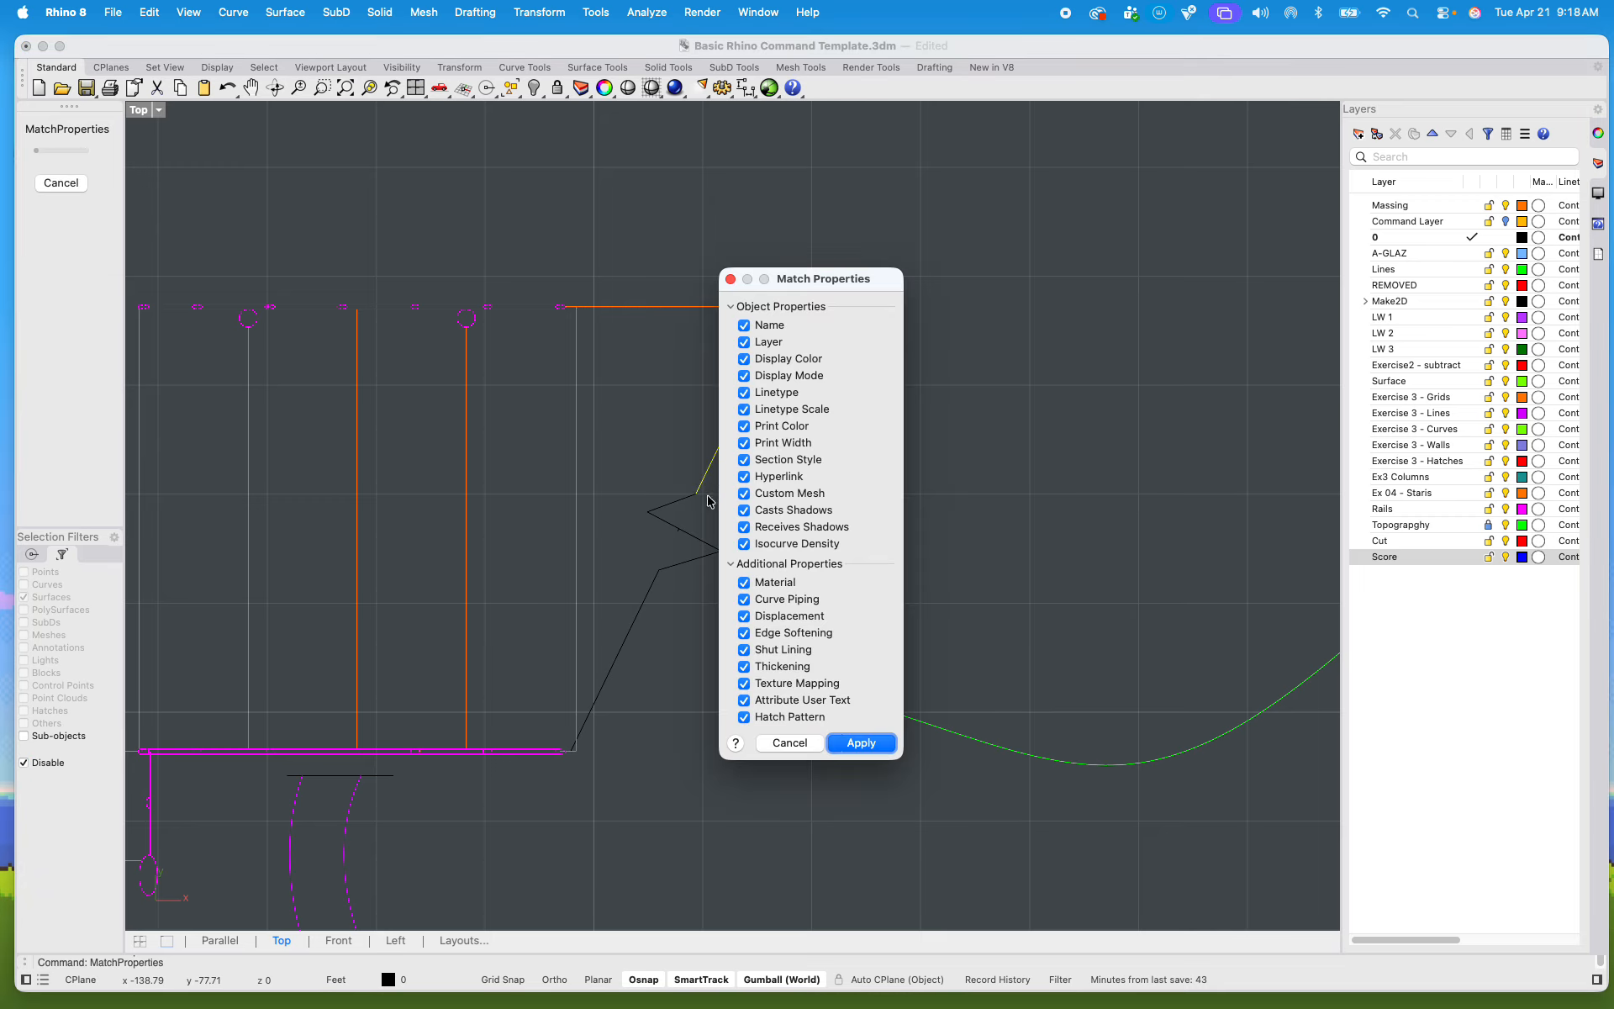
pyautogui.click(864, 742)
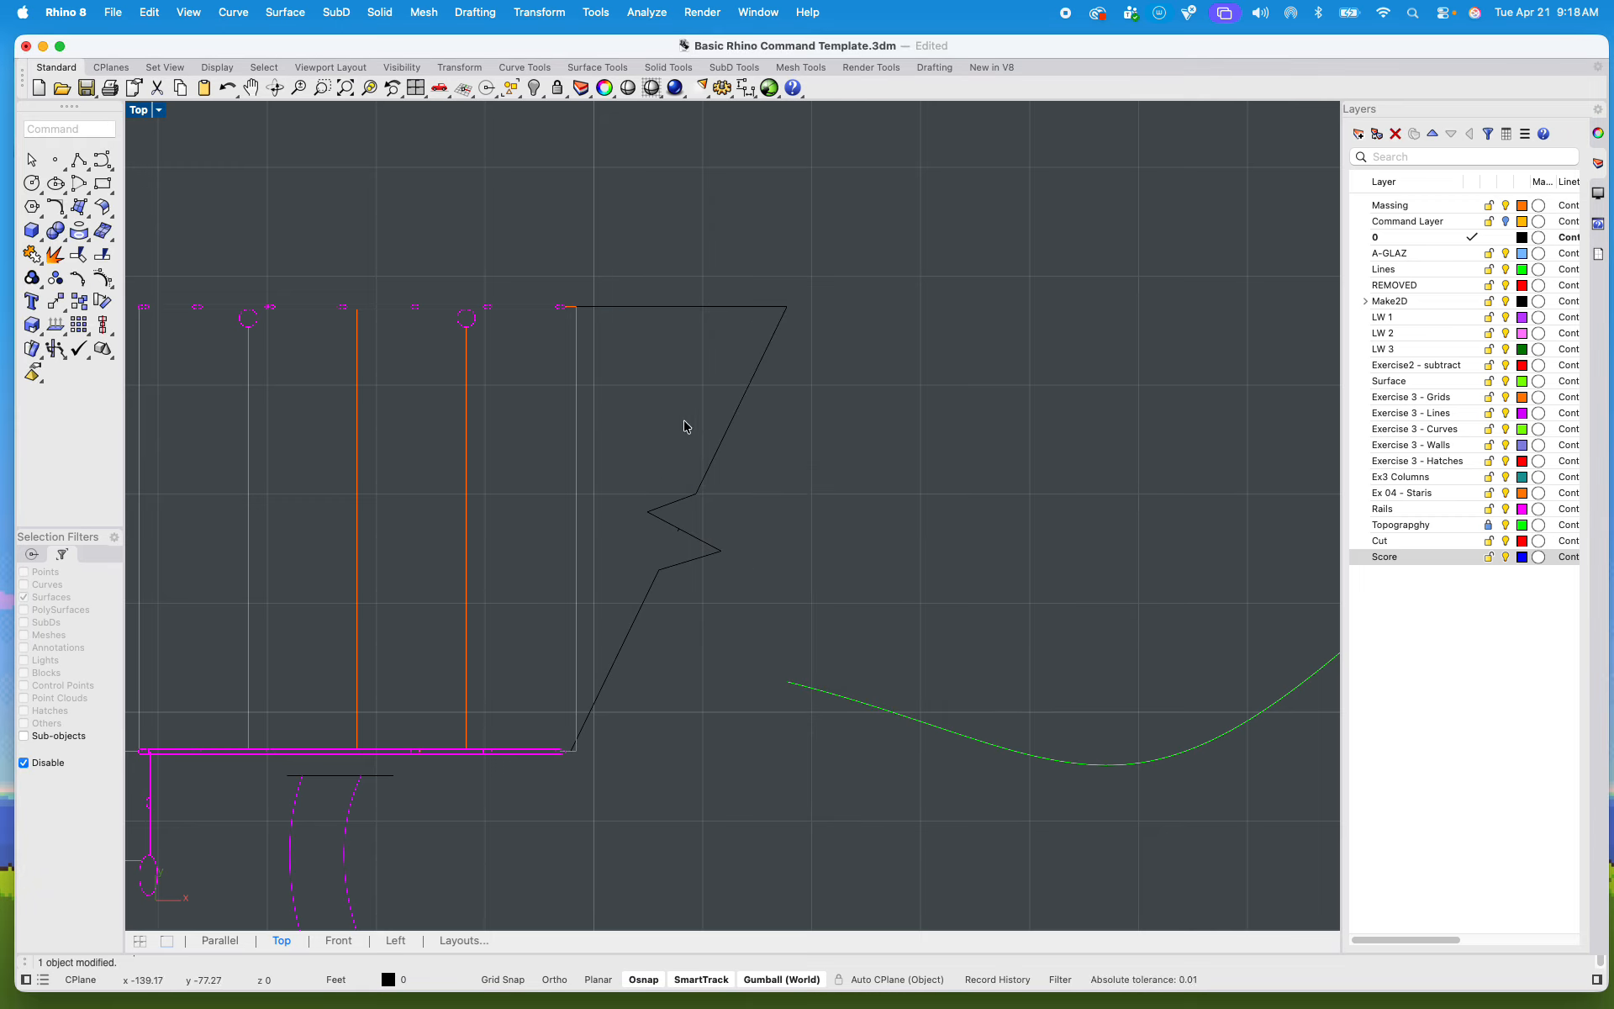
# Step: Match the properties of all break line segments and the adjoining upper edge line to those of the stair's last tread line
pyautogui.press('Return')
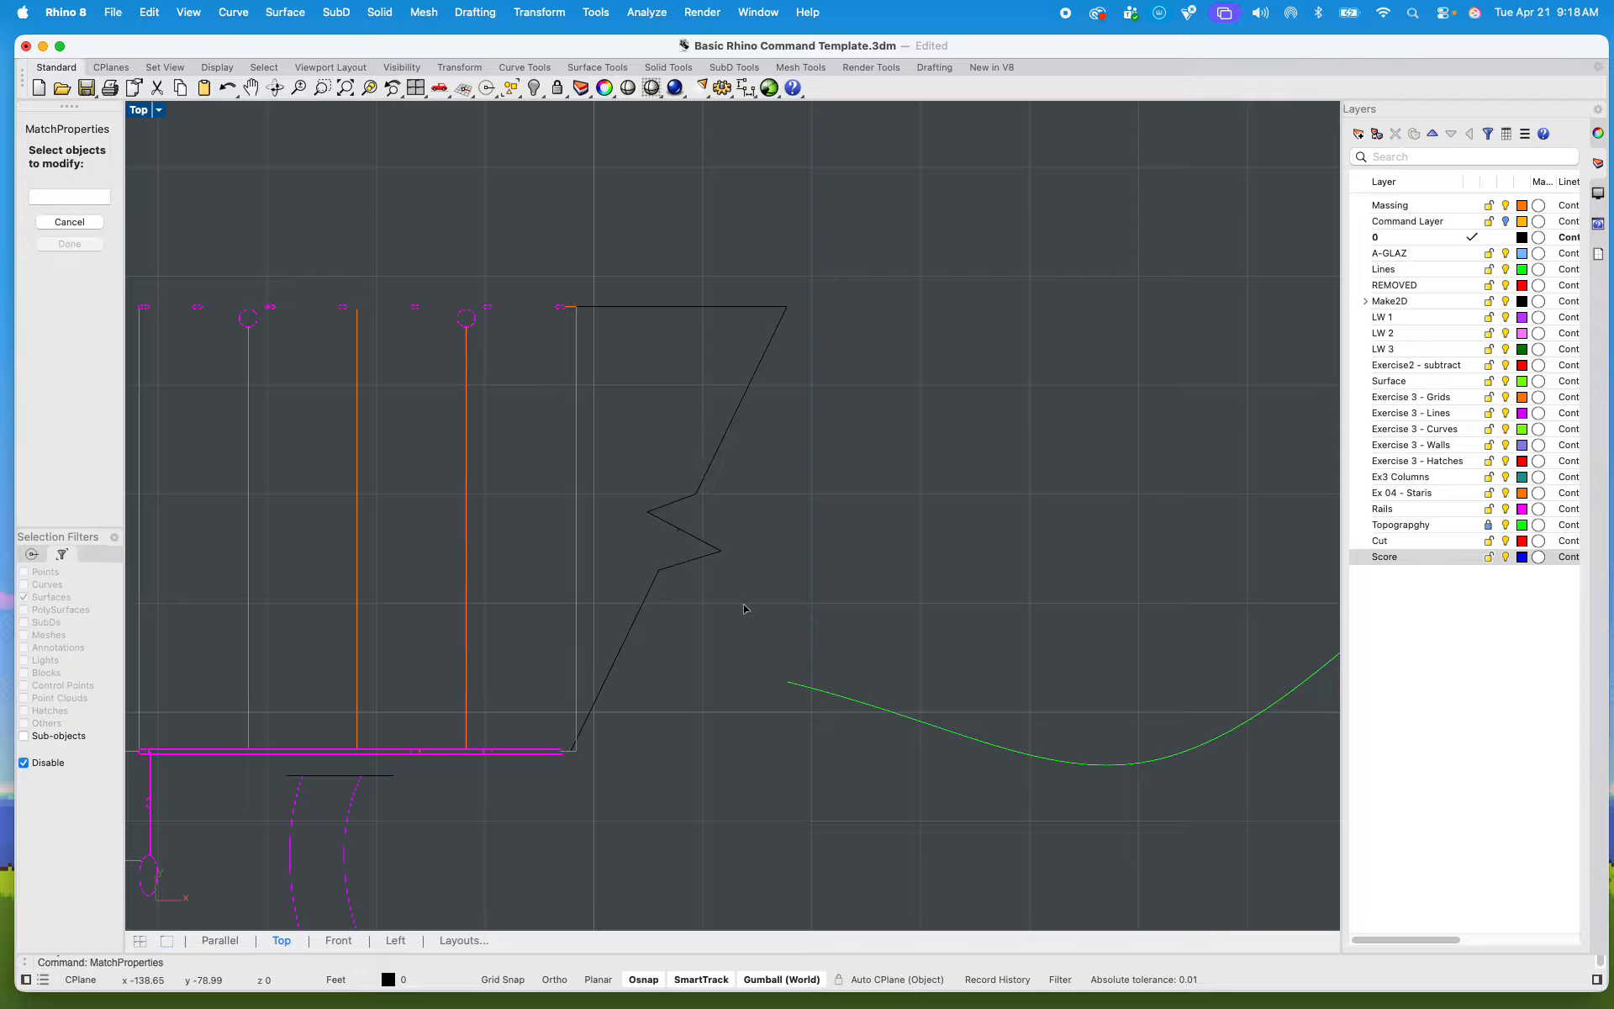
pyautogui.moveTo(772, 559); pyautogui.dragTo(641, 311)
pyautogui.press('Return')
pyautogui.click(575, 475)
pyautogui.click(846, 744)
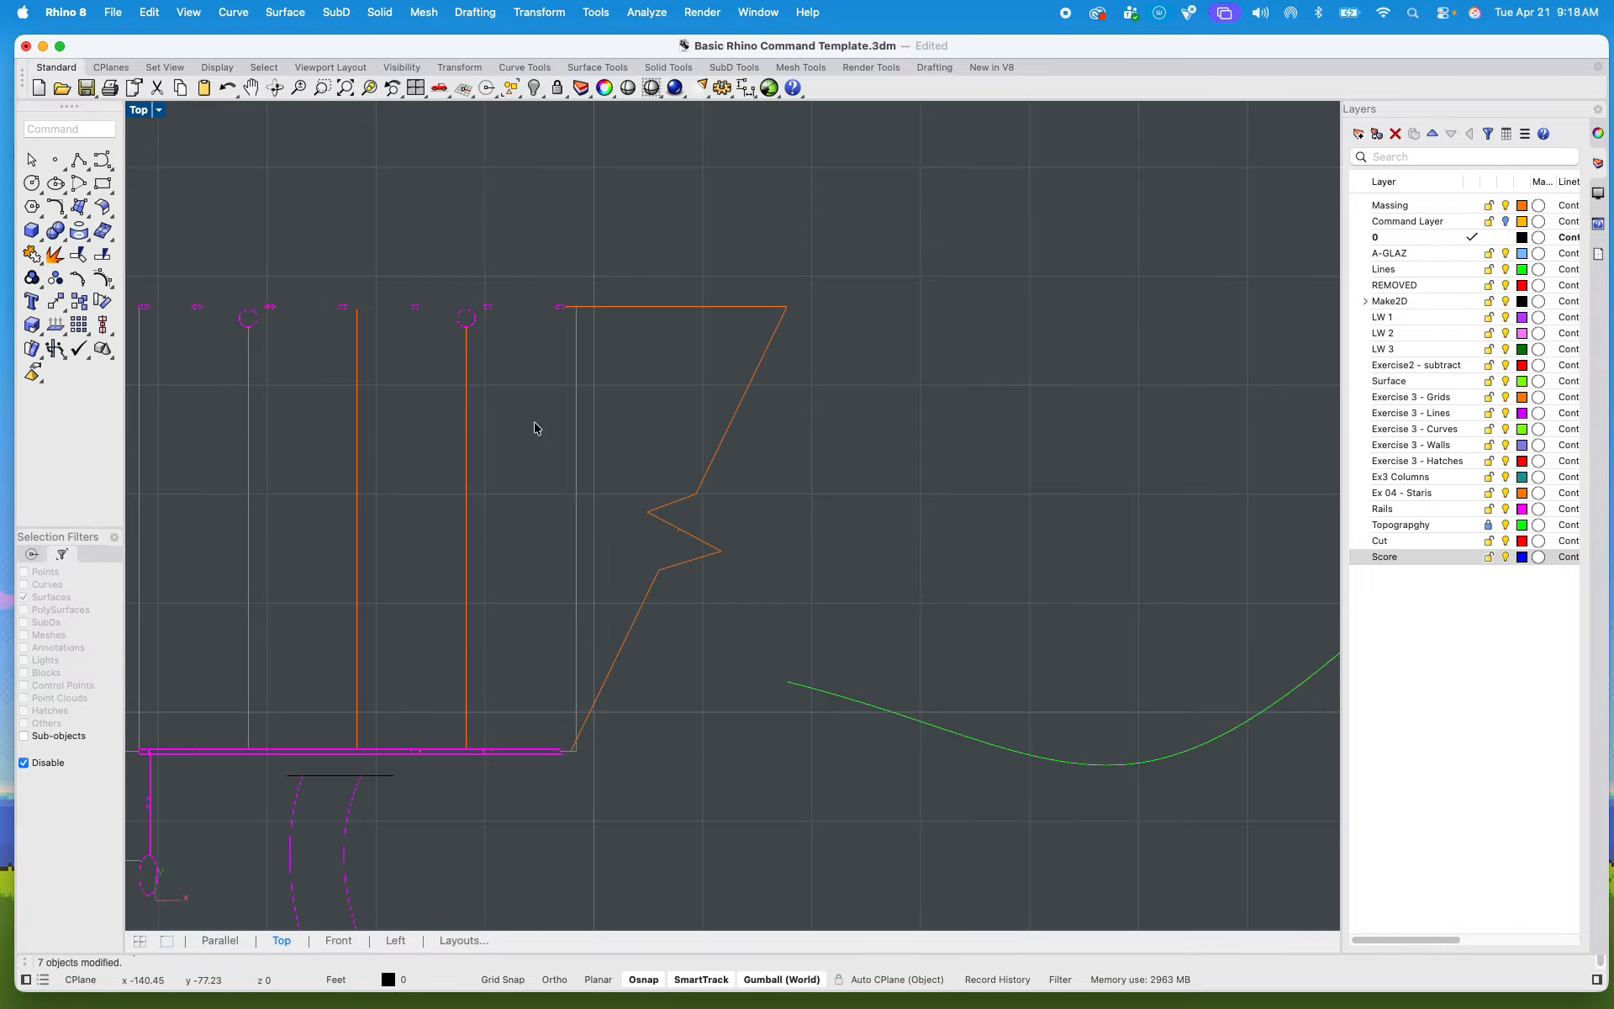
# Step: Extend the green contour line on the open side of the break until it meets the break line's lower segment
pyautogui.scroll(-5, 814, 504)
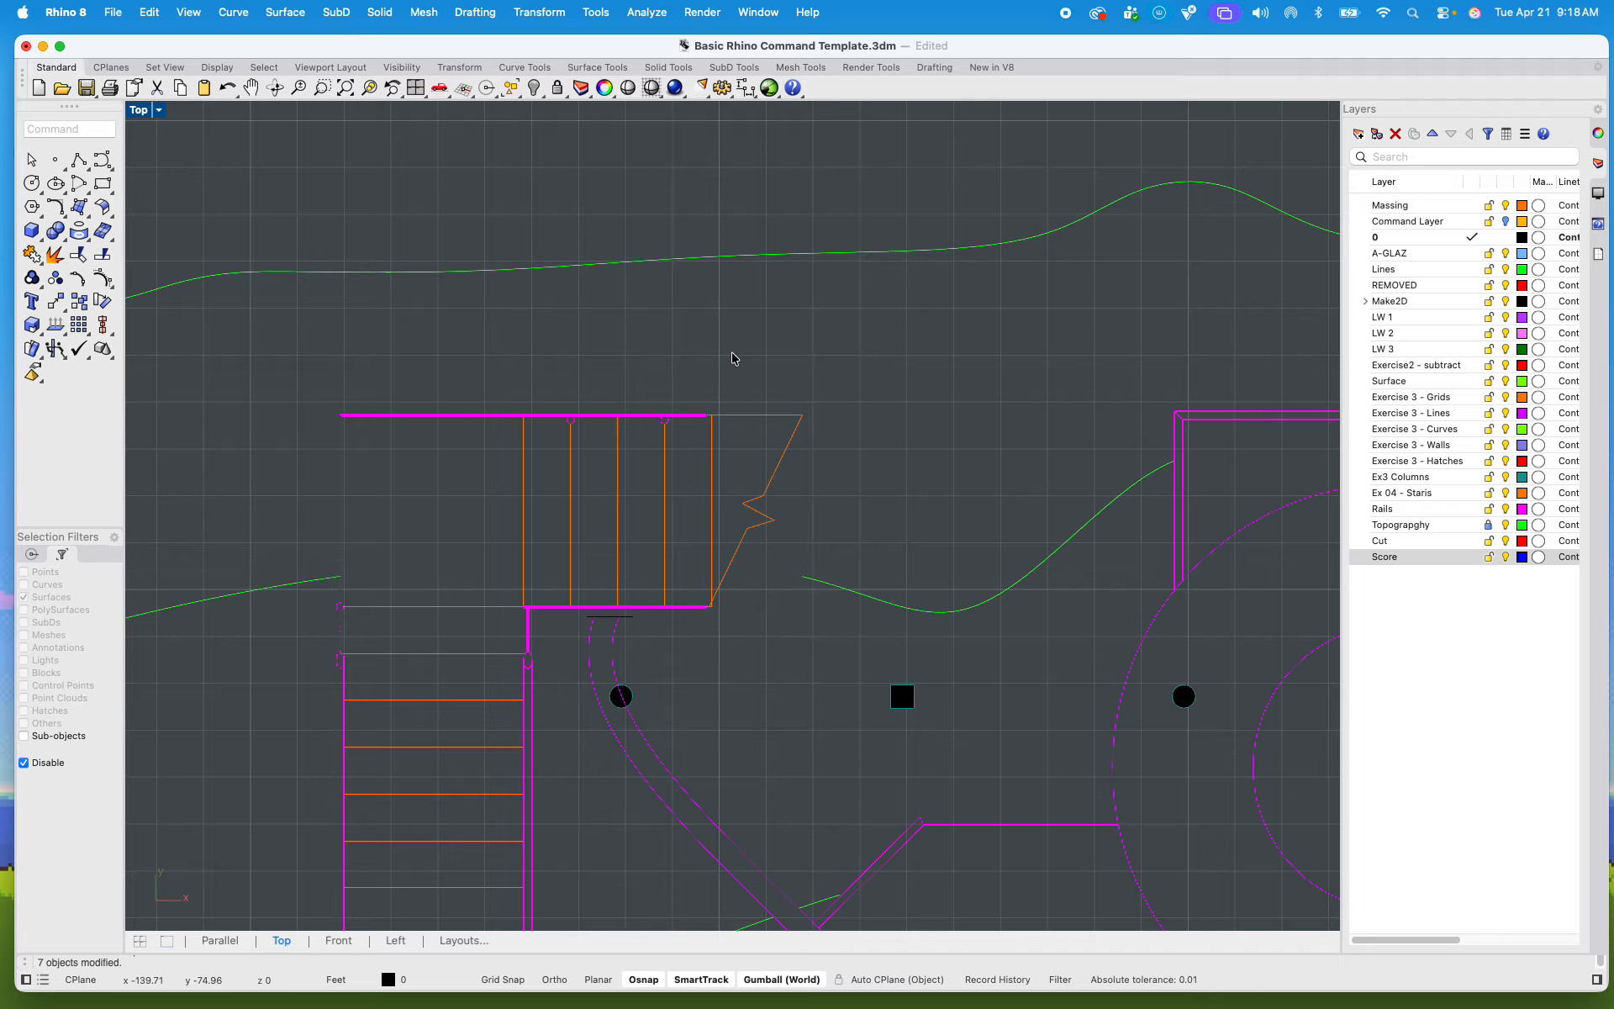
pyautogui.scroll(-2, 759, 409)
pyautogui.scroll(-2, 808, 441)
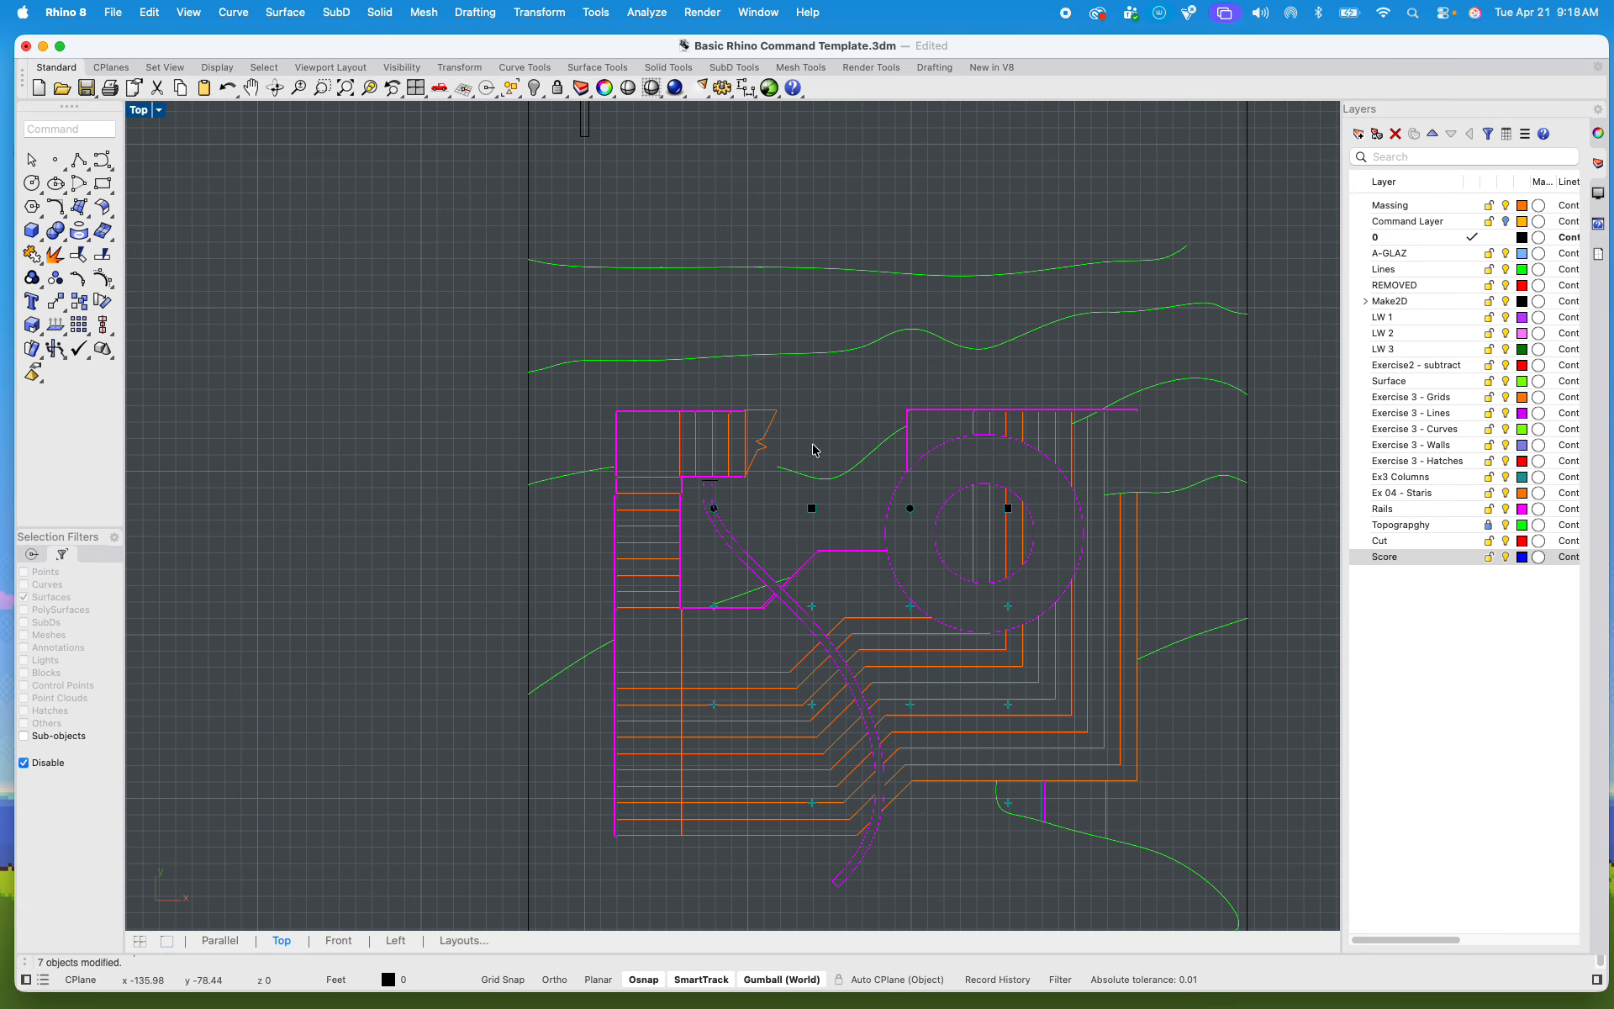
pyautogui.scroll(3, 822, 458)
pyautogui.scroll(3, 648, 494)
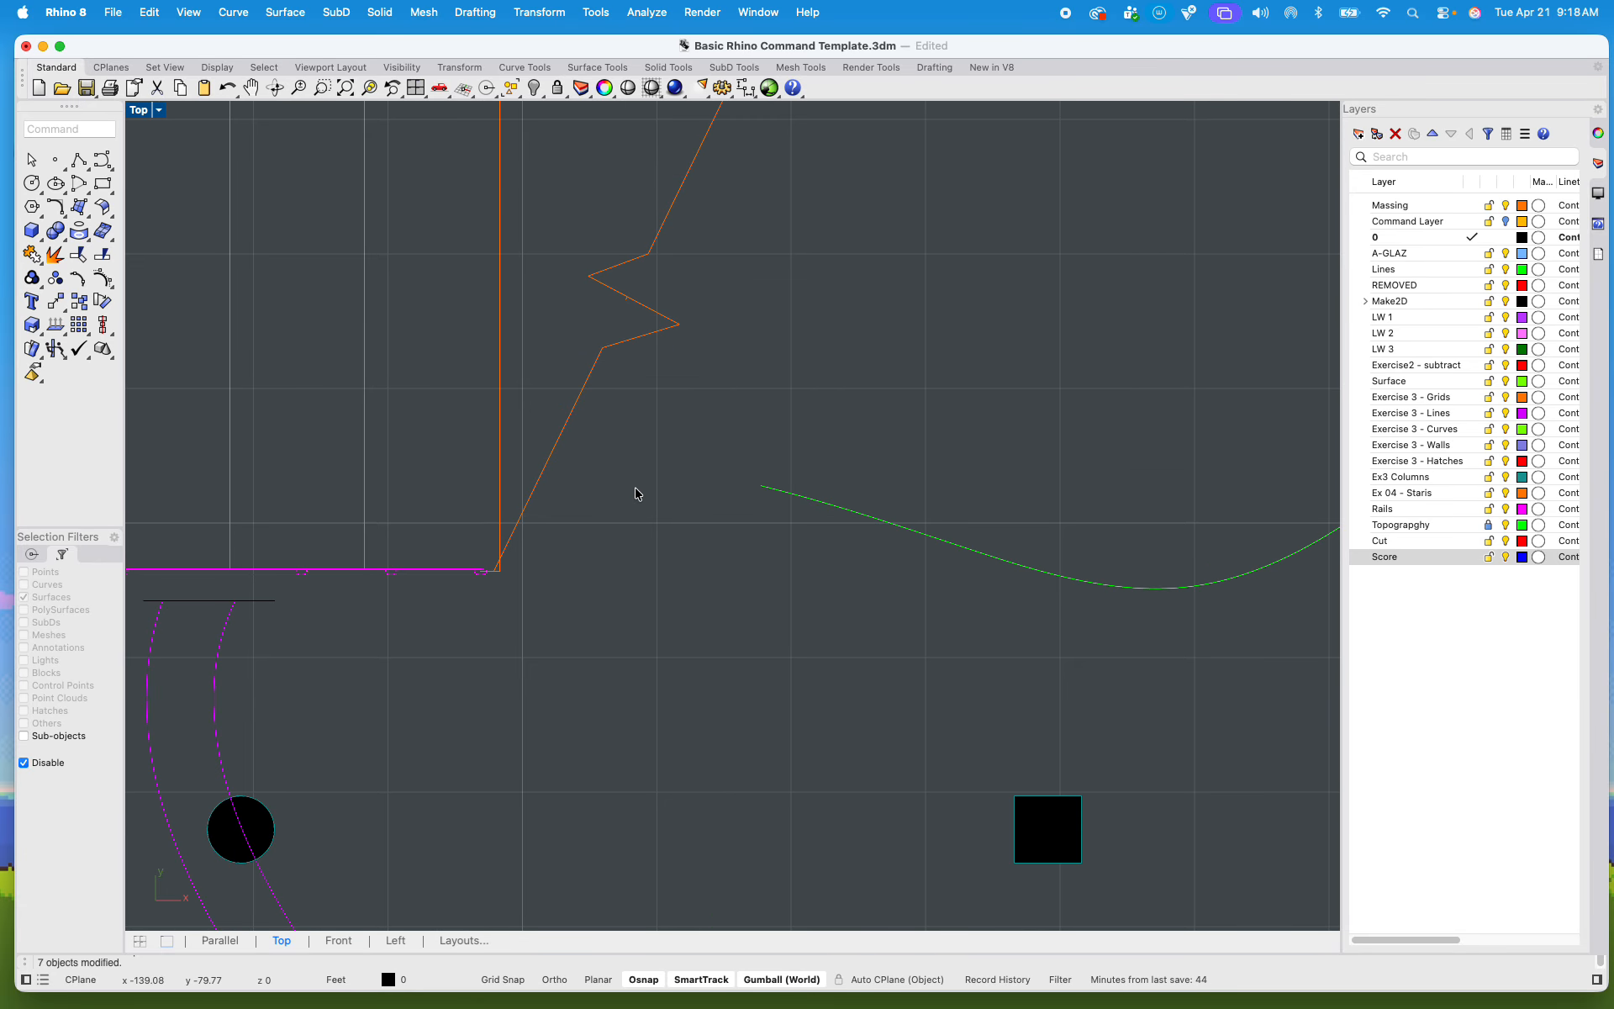
pyautogui.click(546, 468)
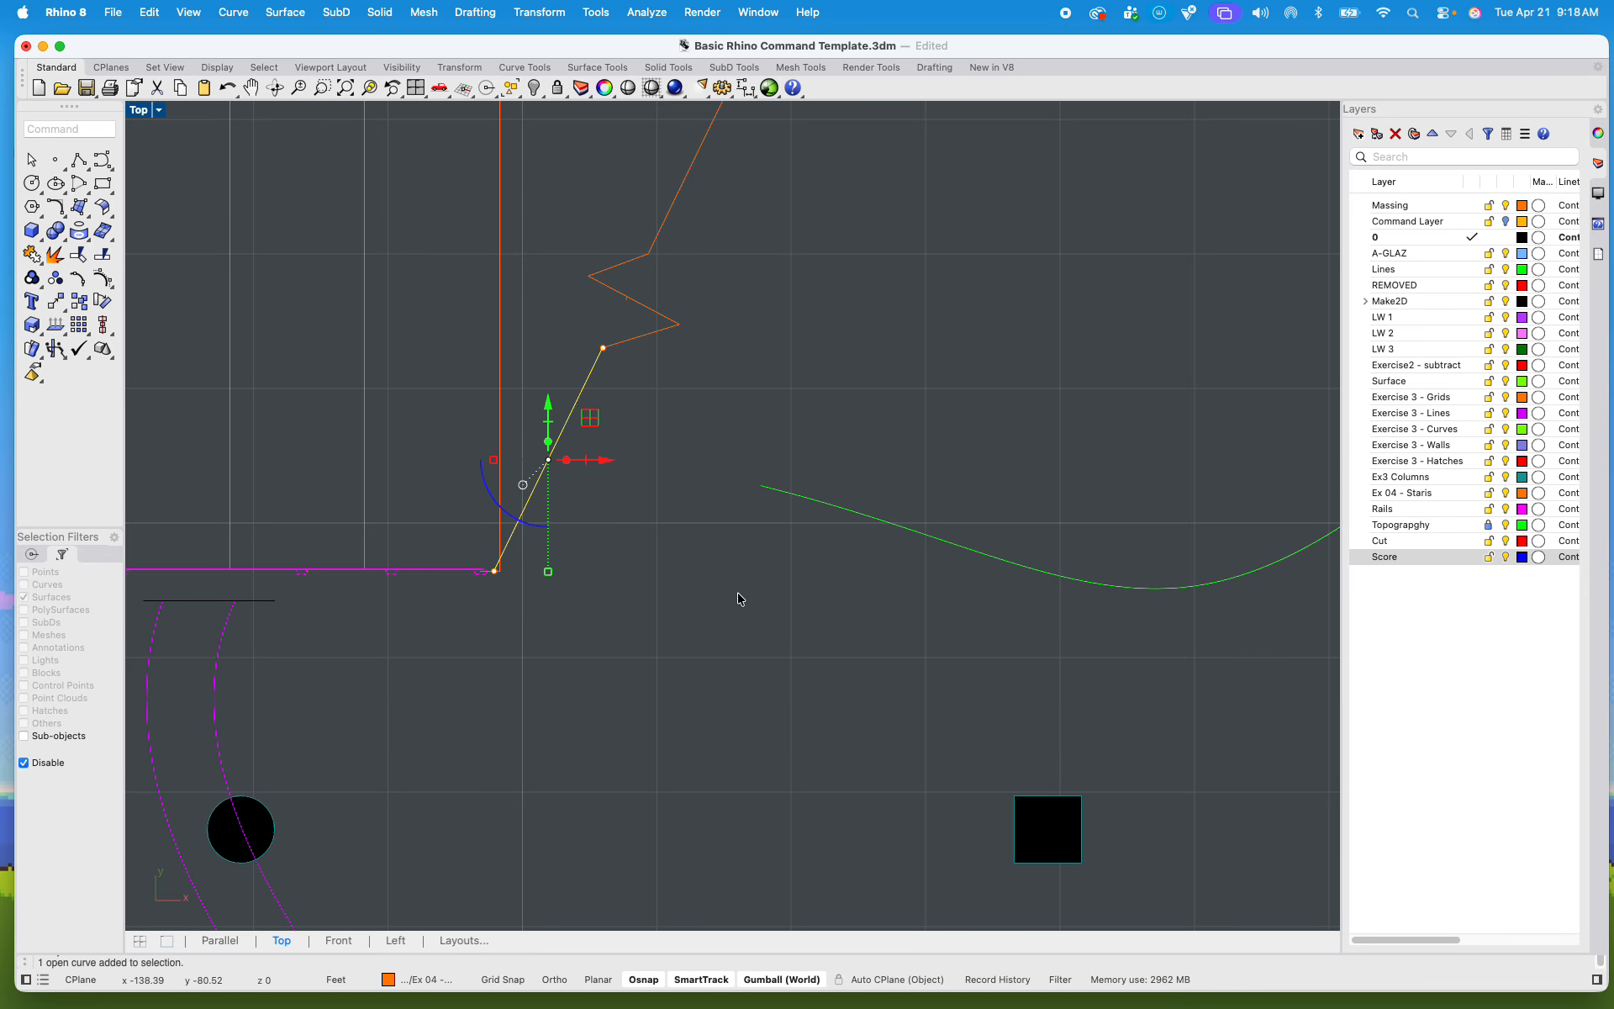
pyautogui.write('extend')
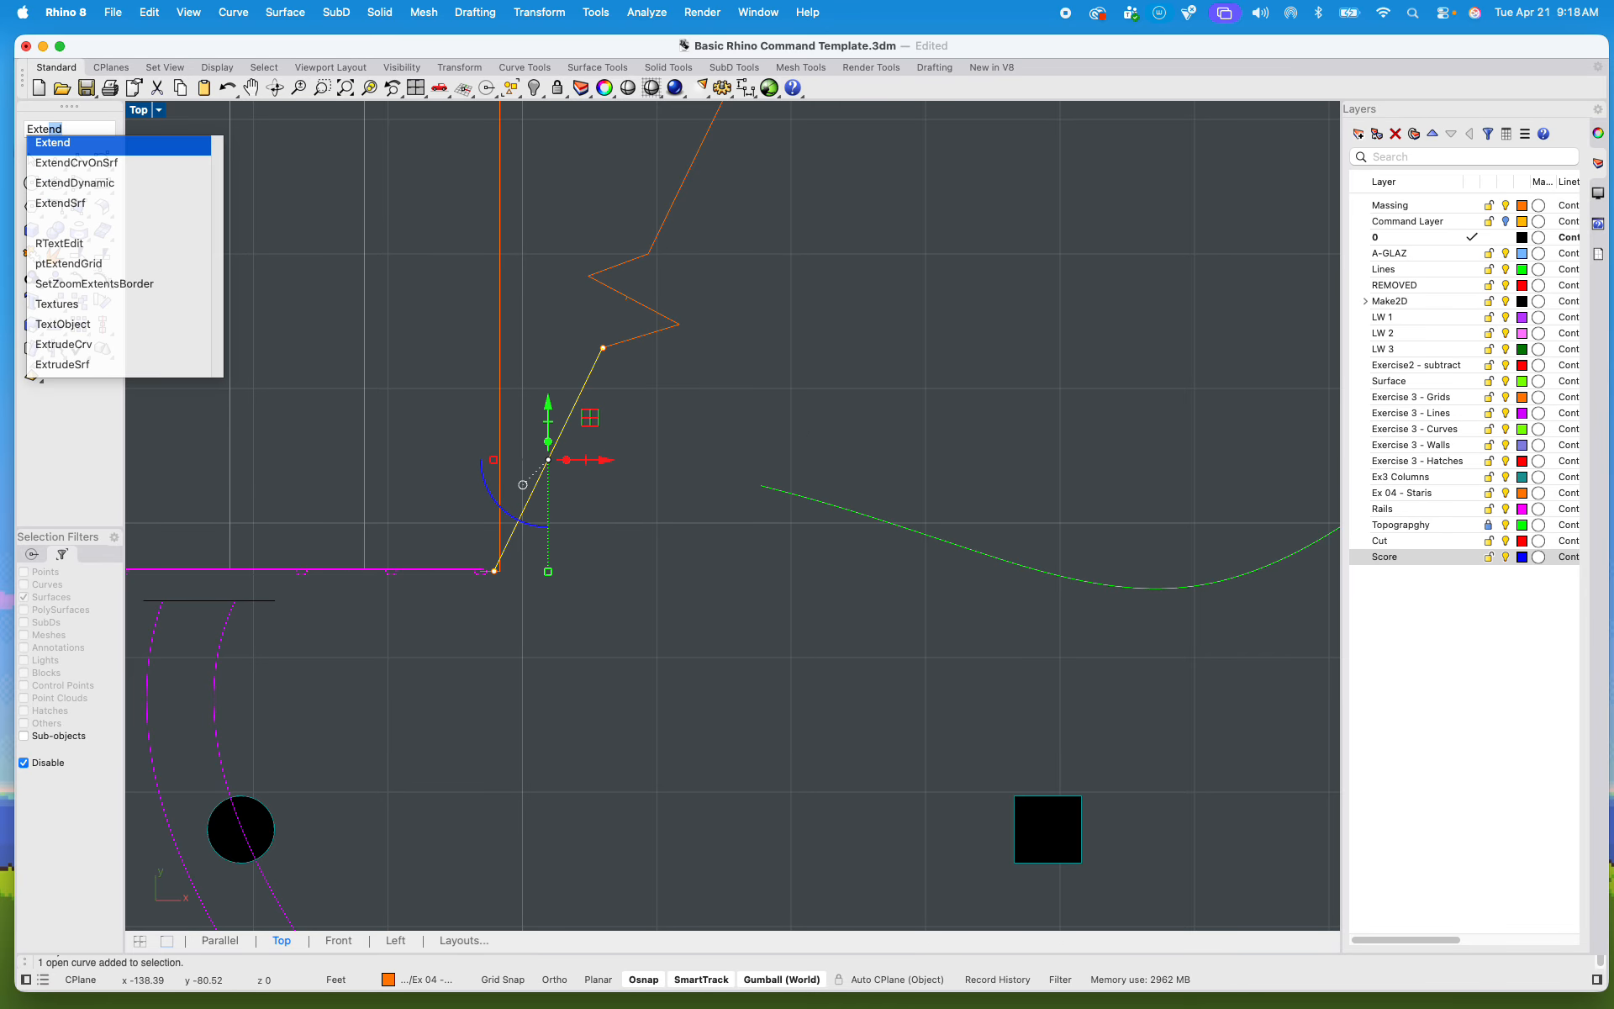
pyautogui.press('Return')
pyautogui.click(782, 490)
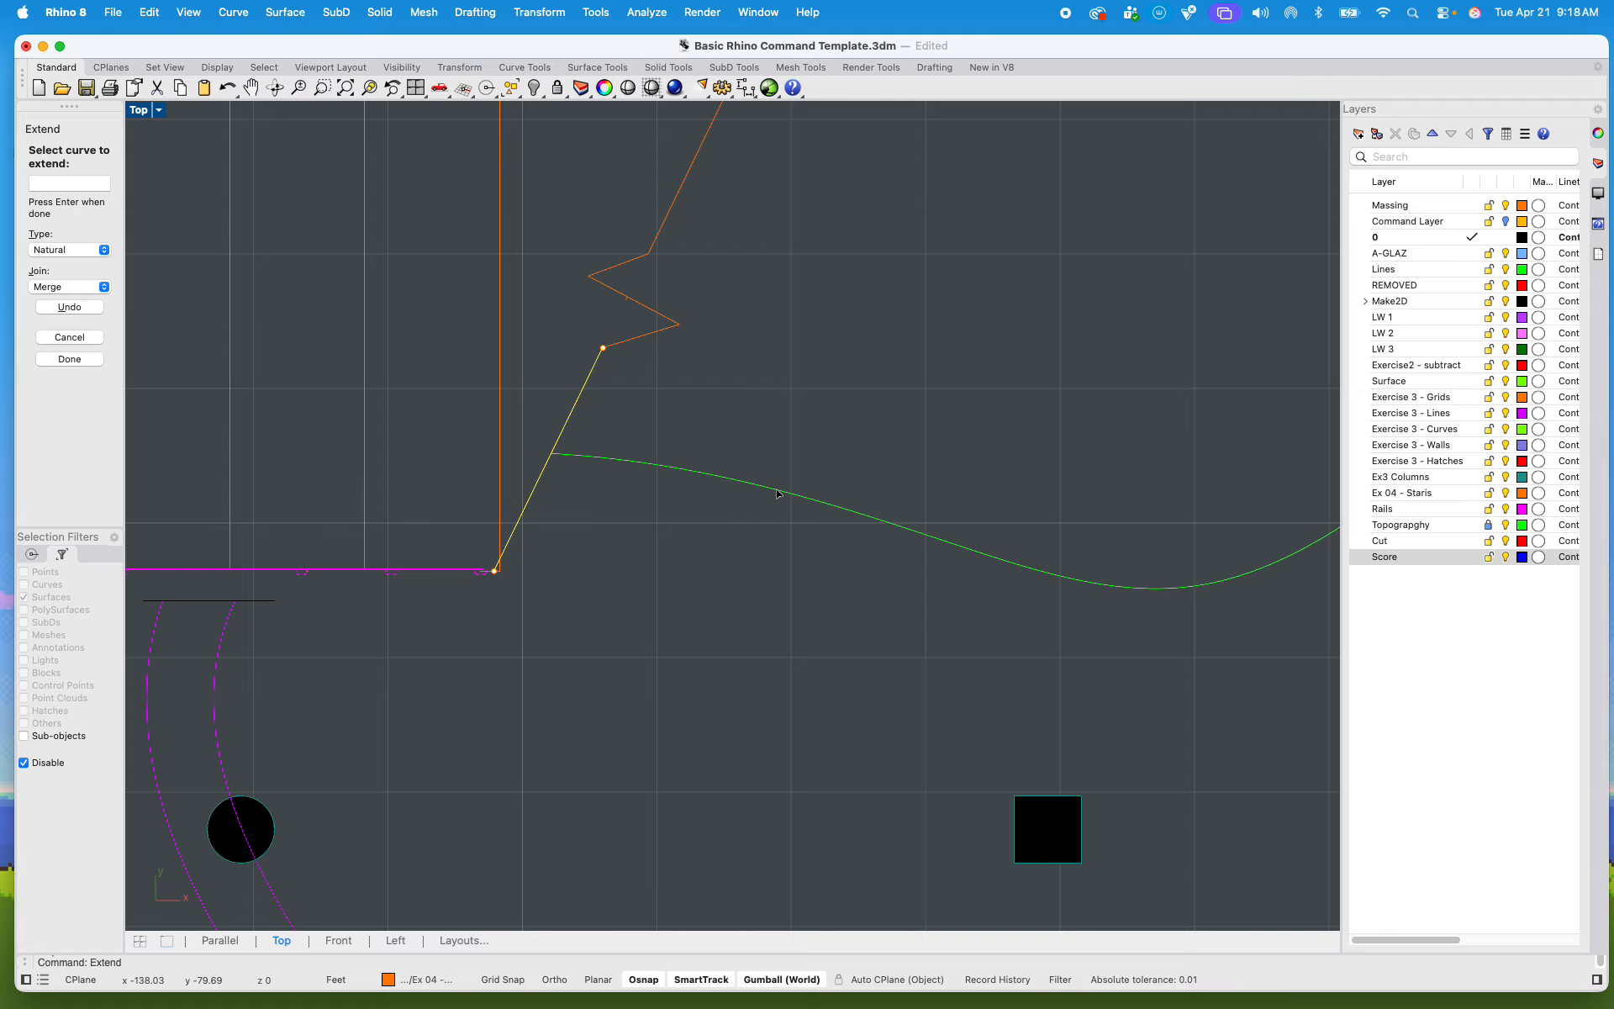
pyautogui.scroll(-7, 737, 503)
pyautogui.press('Return')
# Step: Draw a vertical line from just below the long lower stair's bottom edge up across its lower treads, as a direction arrow shaft
pyautogui.scroll(-8, 727, 559)
pyautogui.moveTo(751, 538); pyautogui.dragTo(695, 492, button='right')
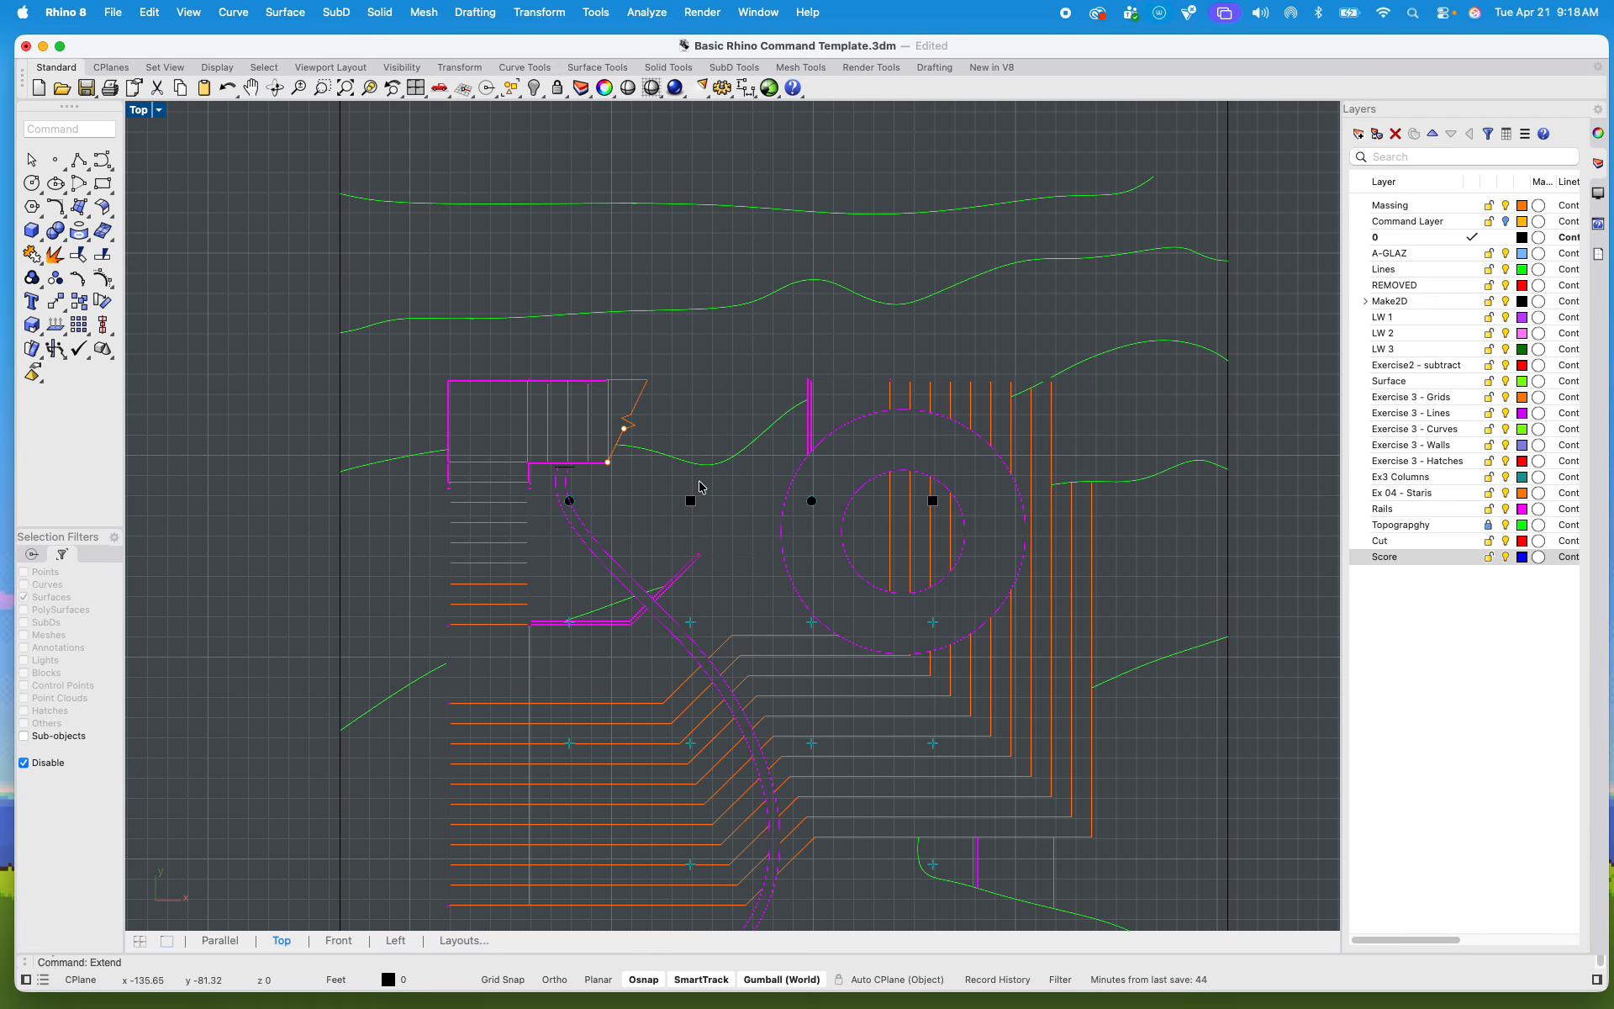
pyautogui.scroll(-6, 700, 487)
pyautogui.scroll(5, 681, 504)
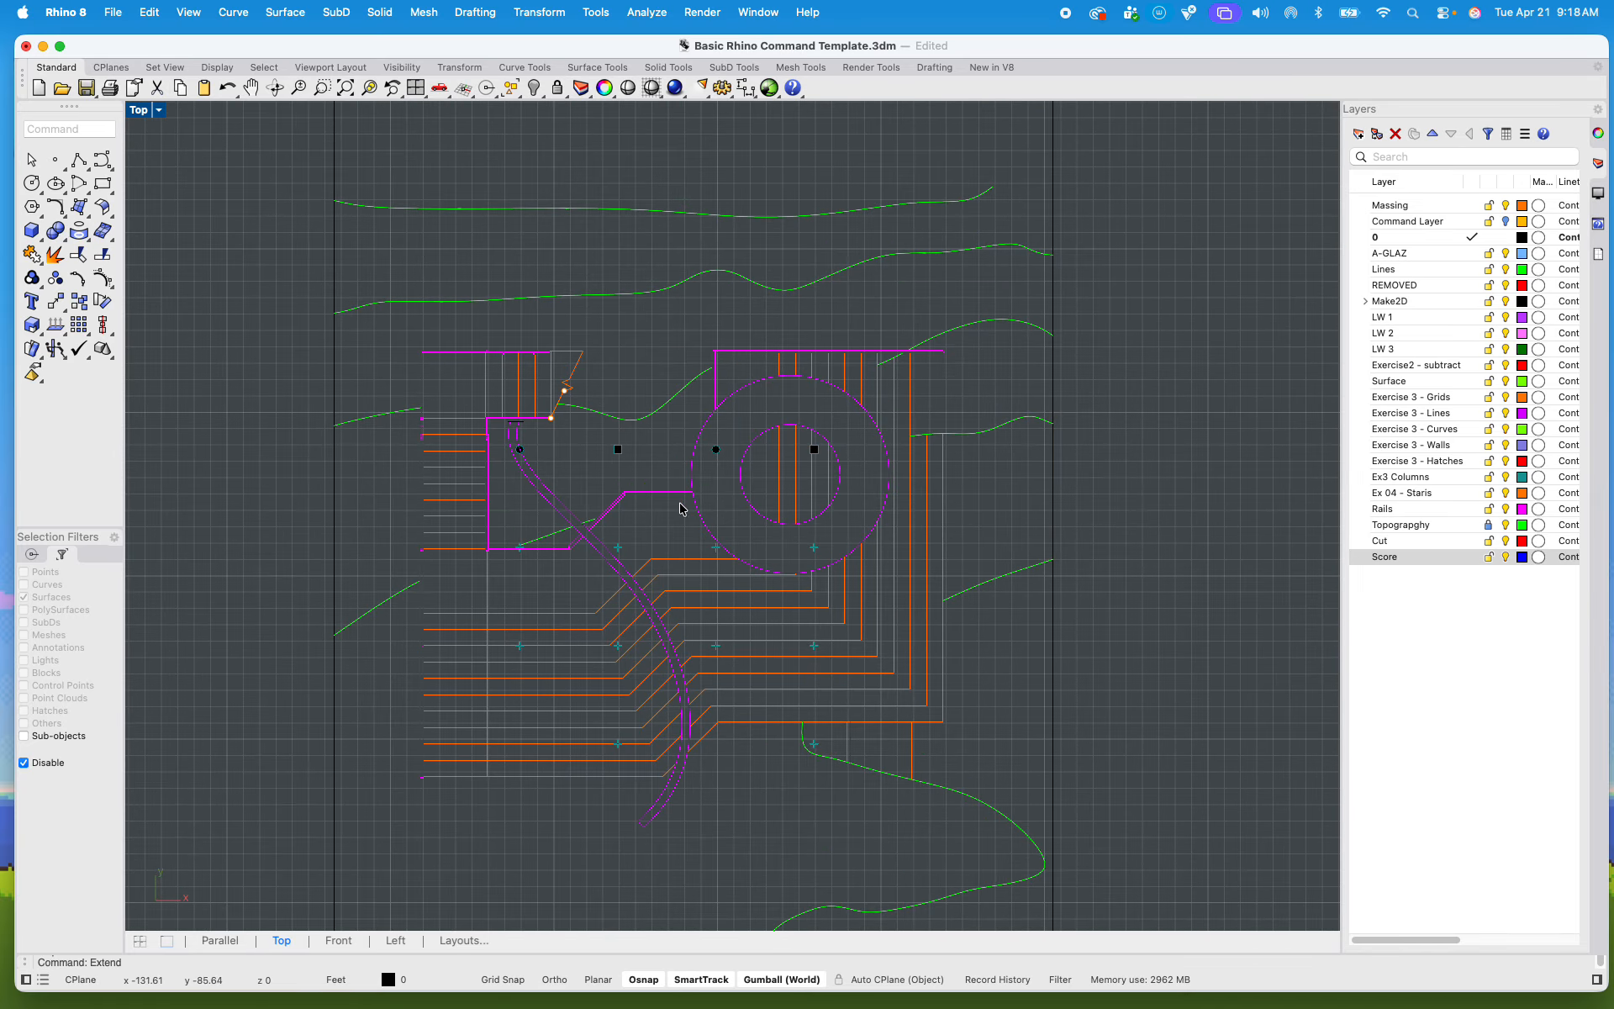
pyautogui.scroll(5, 504, 678)
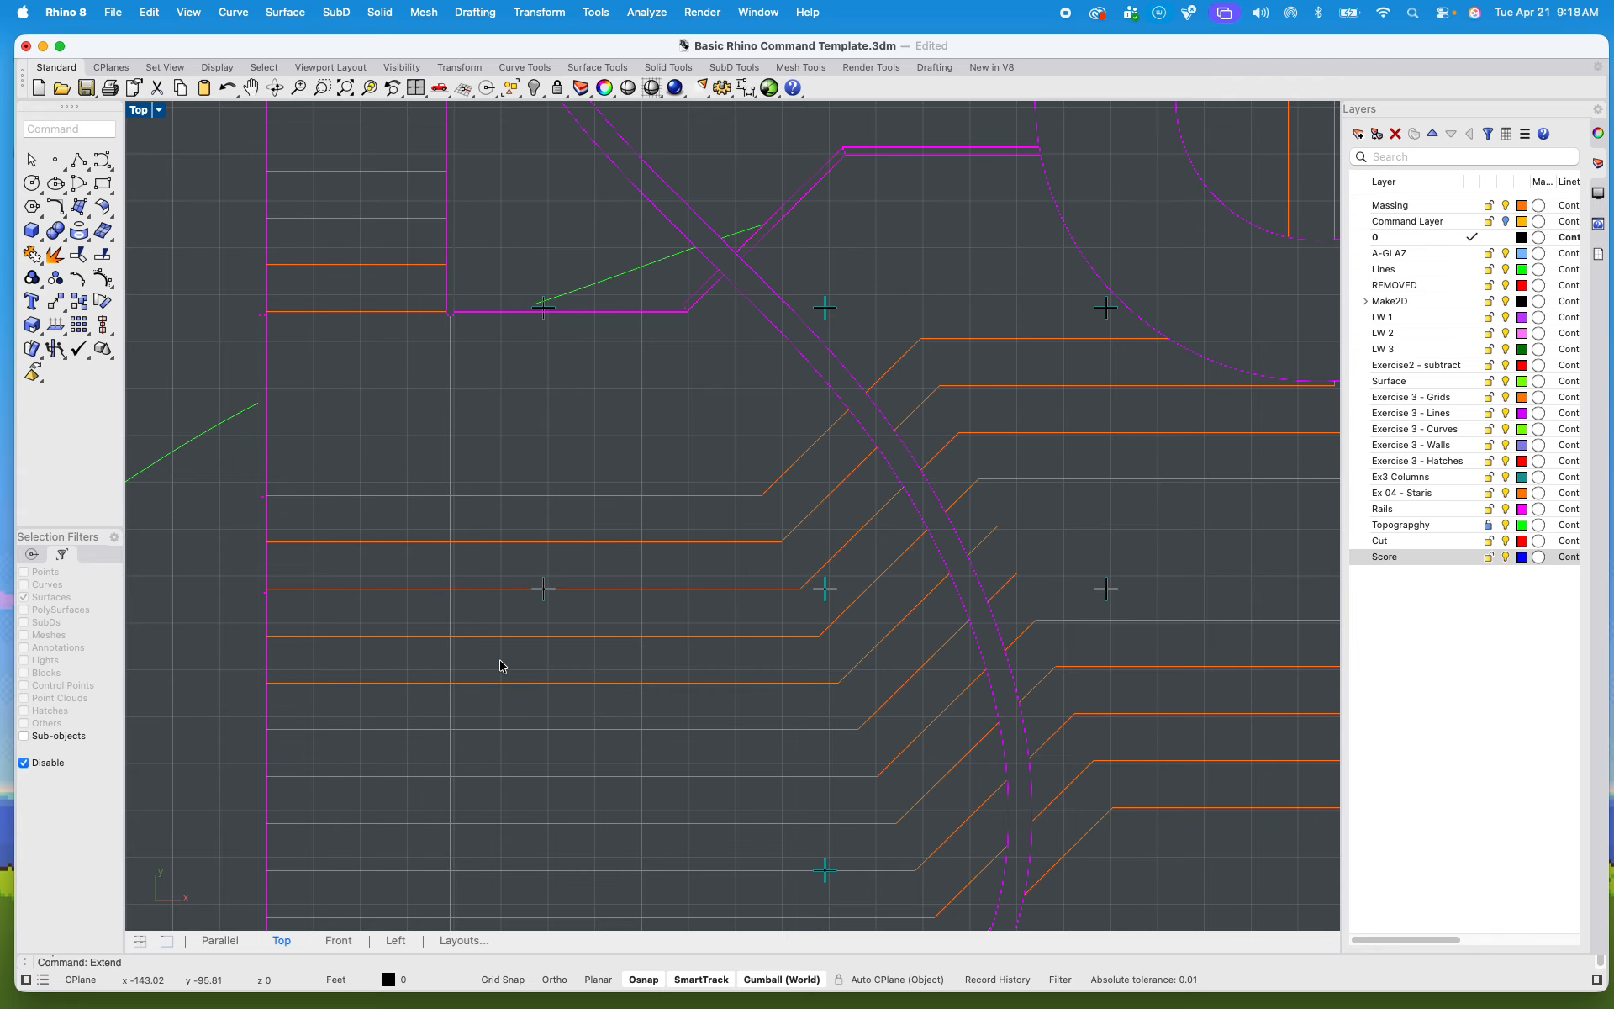
pyautogui.scroll(-4, 504, 673)
pyautogui.moveTo(524, 679); pyautogui.dragTo(542, 604, button='right')
pyautogui.write('line')
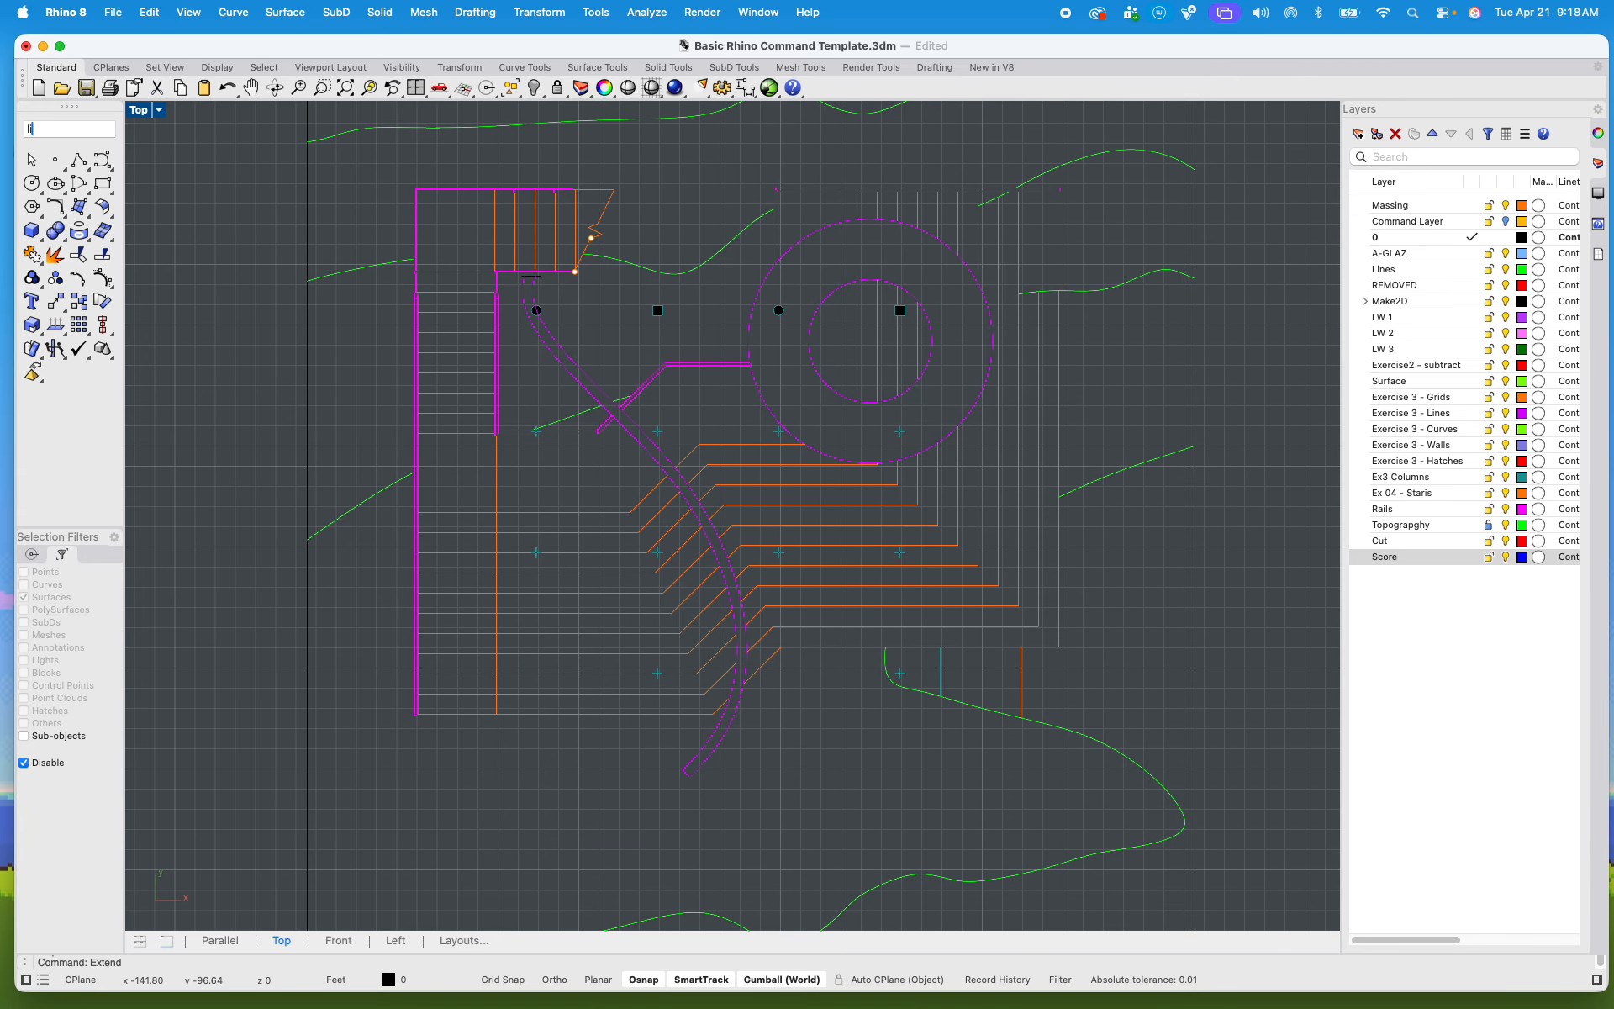
pyautogui.press('Return')
pyautogui.scroll(5, 449, 731)
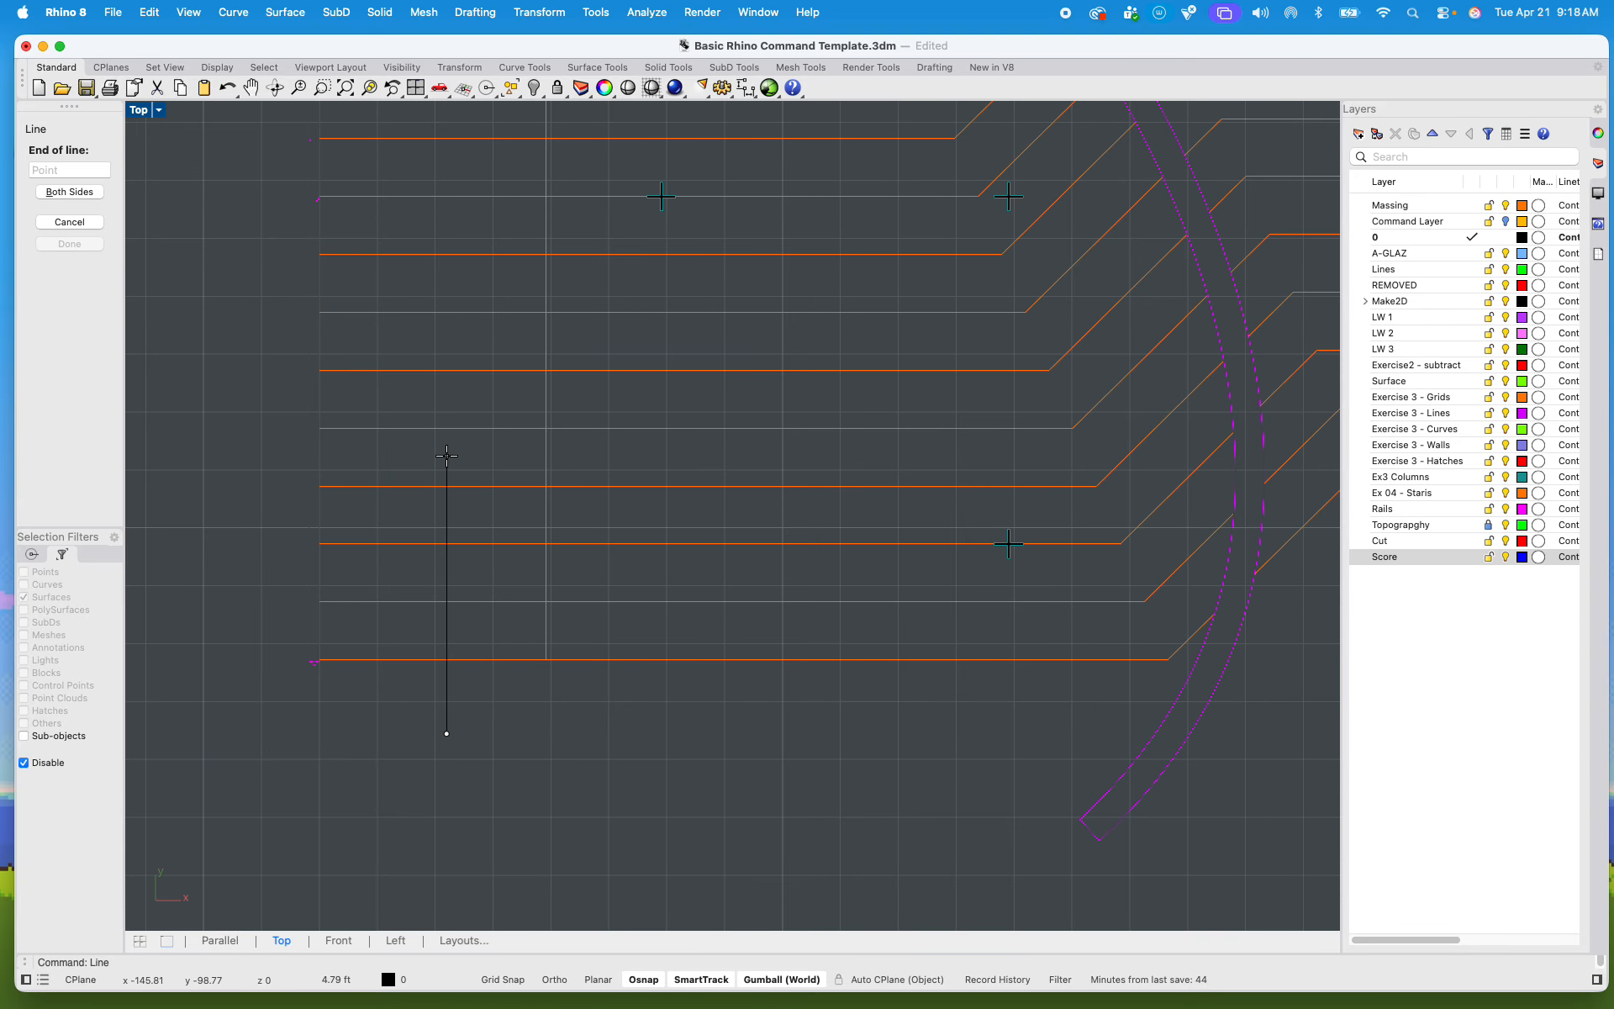
pyautogui.scroll(4, 446, 526)
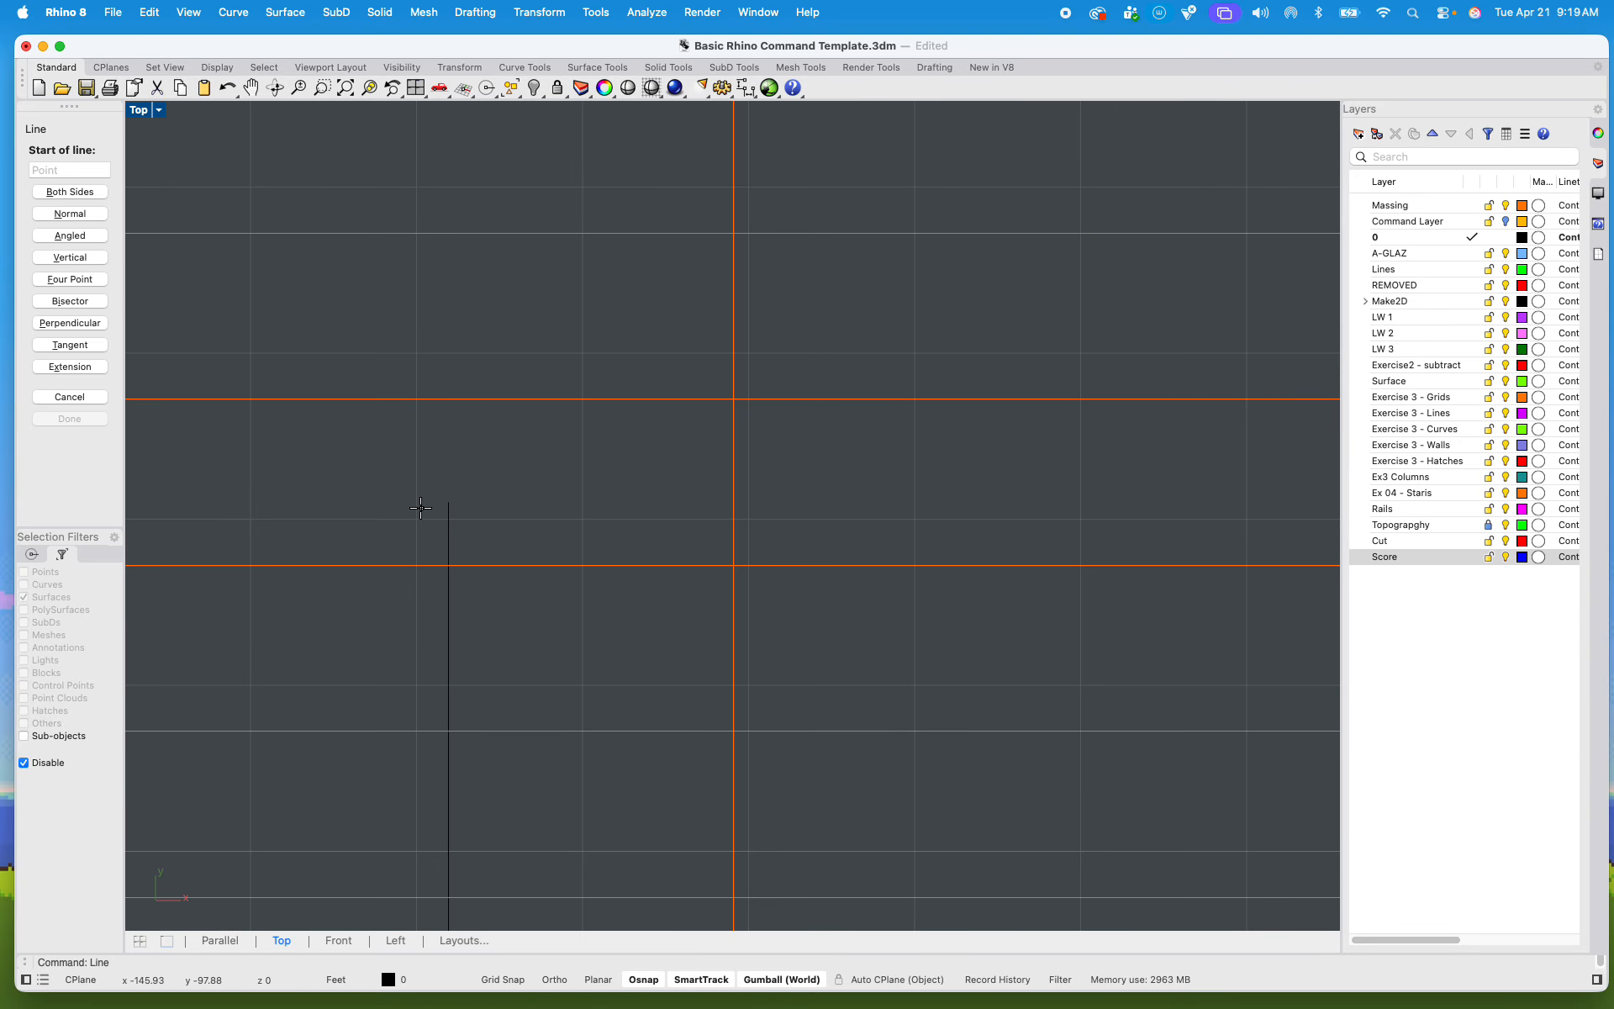
# Step: Draw half of the arrowhead above the shaft's upper end with two lines about 0.3 ft and 0.5 ft long
pyautogui.click(420, 509)
pyautogui.scroll(4, 454, 469)
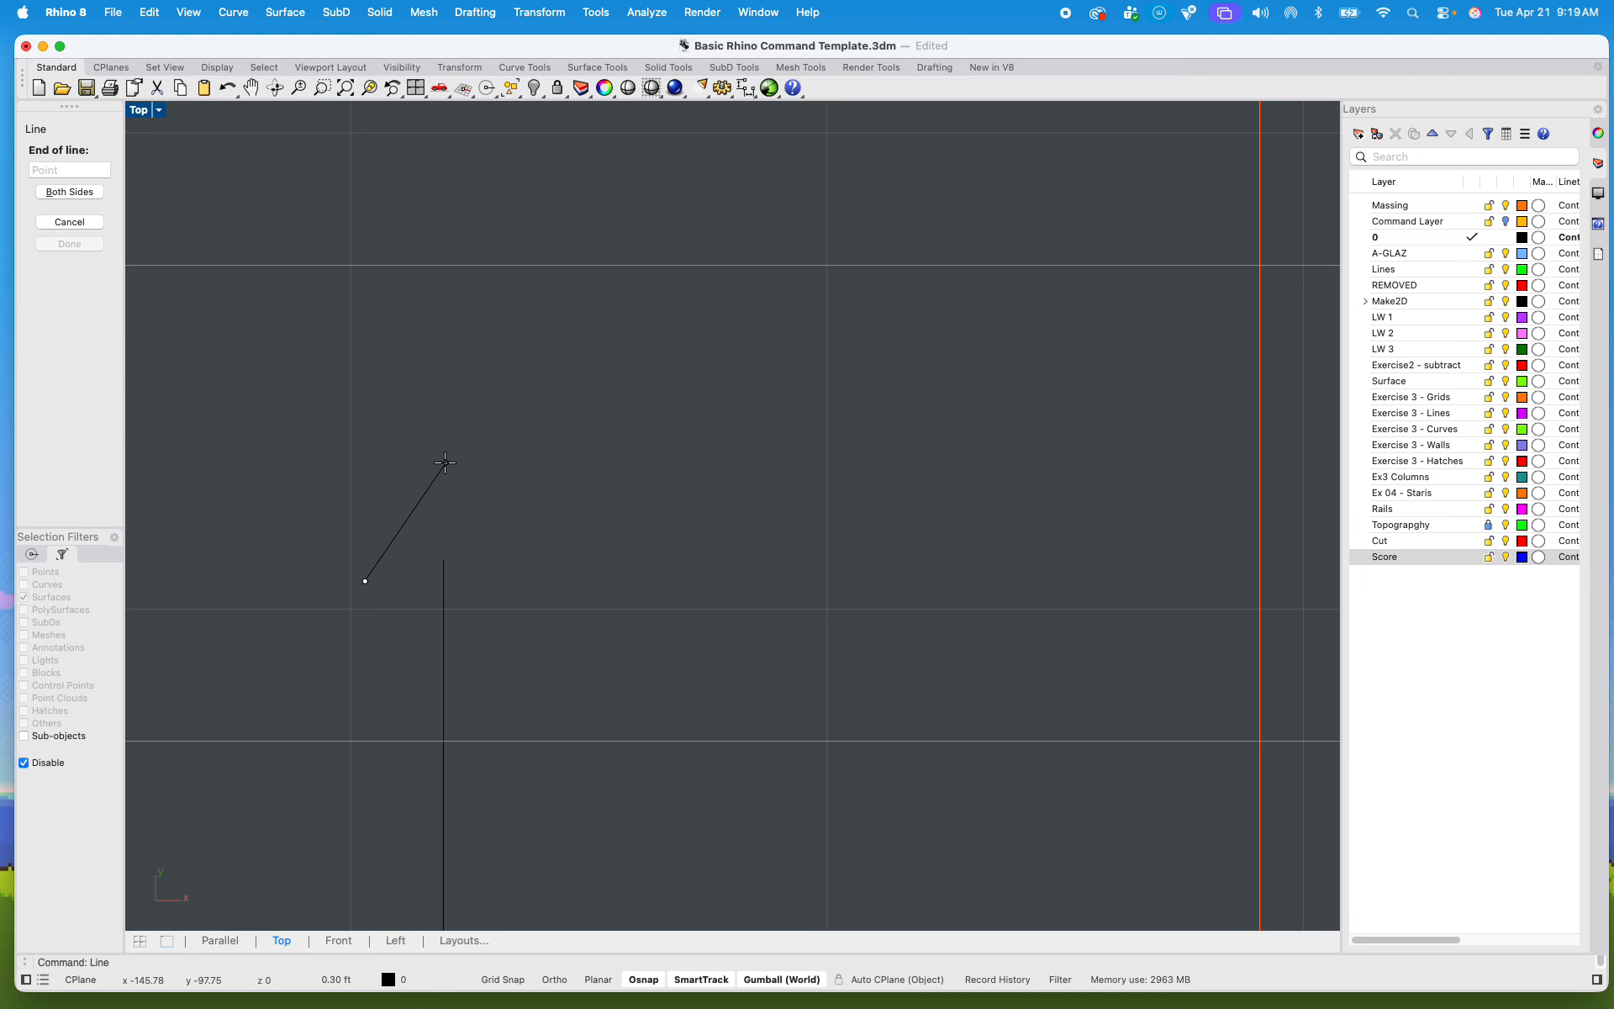
pyautogui.click(445, 462)
pyautogui.press('Return')
pyautogui.click(365, 581)
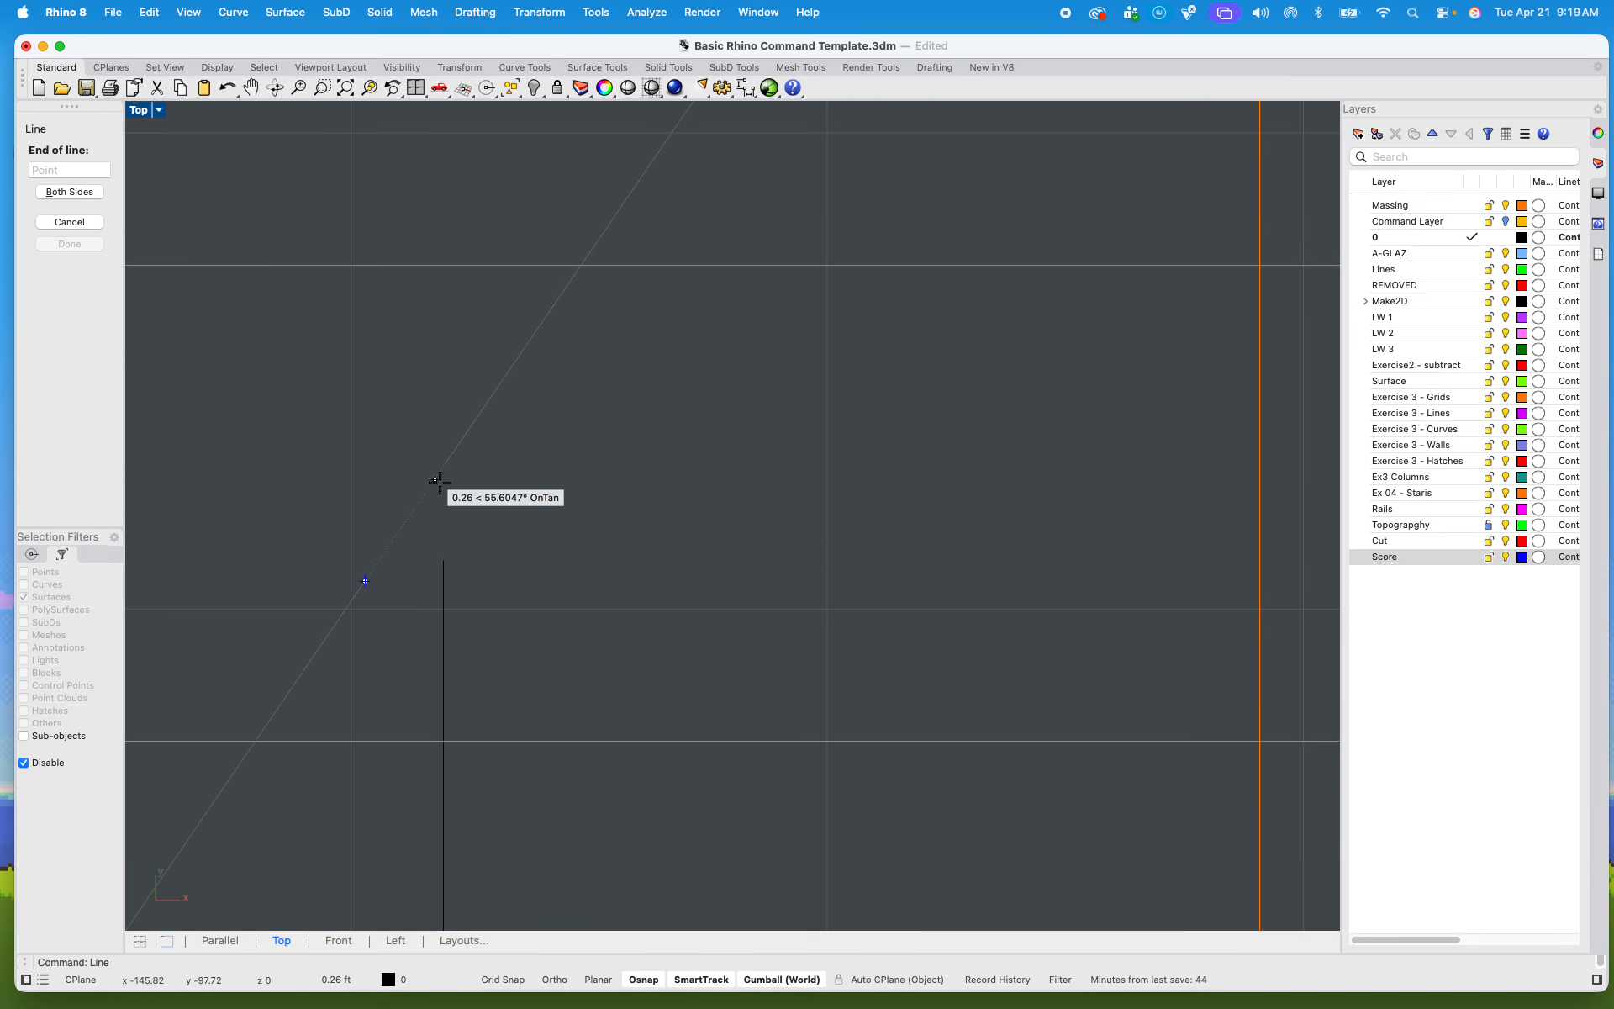
pyautogui.click(446, 335)
# Step: Mirror the two arrowhead lines about the vertical axis through the arrow tip to complete the arrowhead
pyautogui.moveTo(521, 534); pyautogui.dragTo(403, 388)
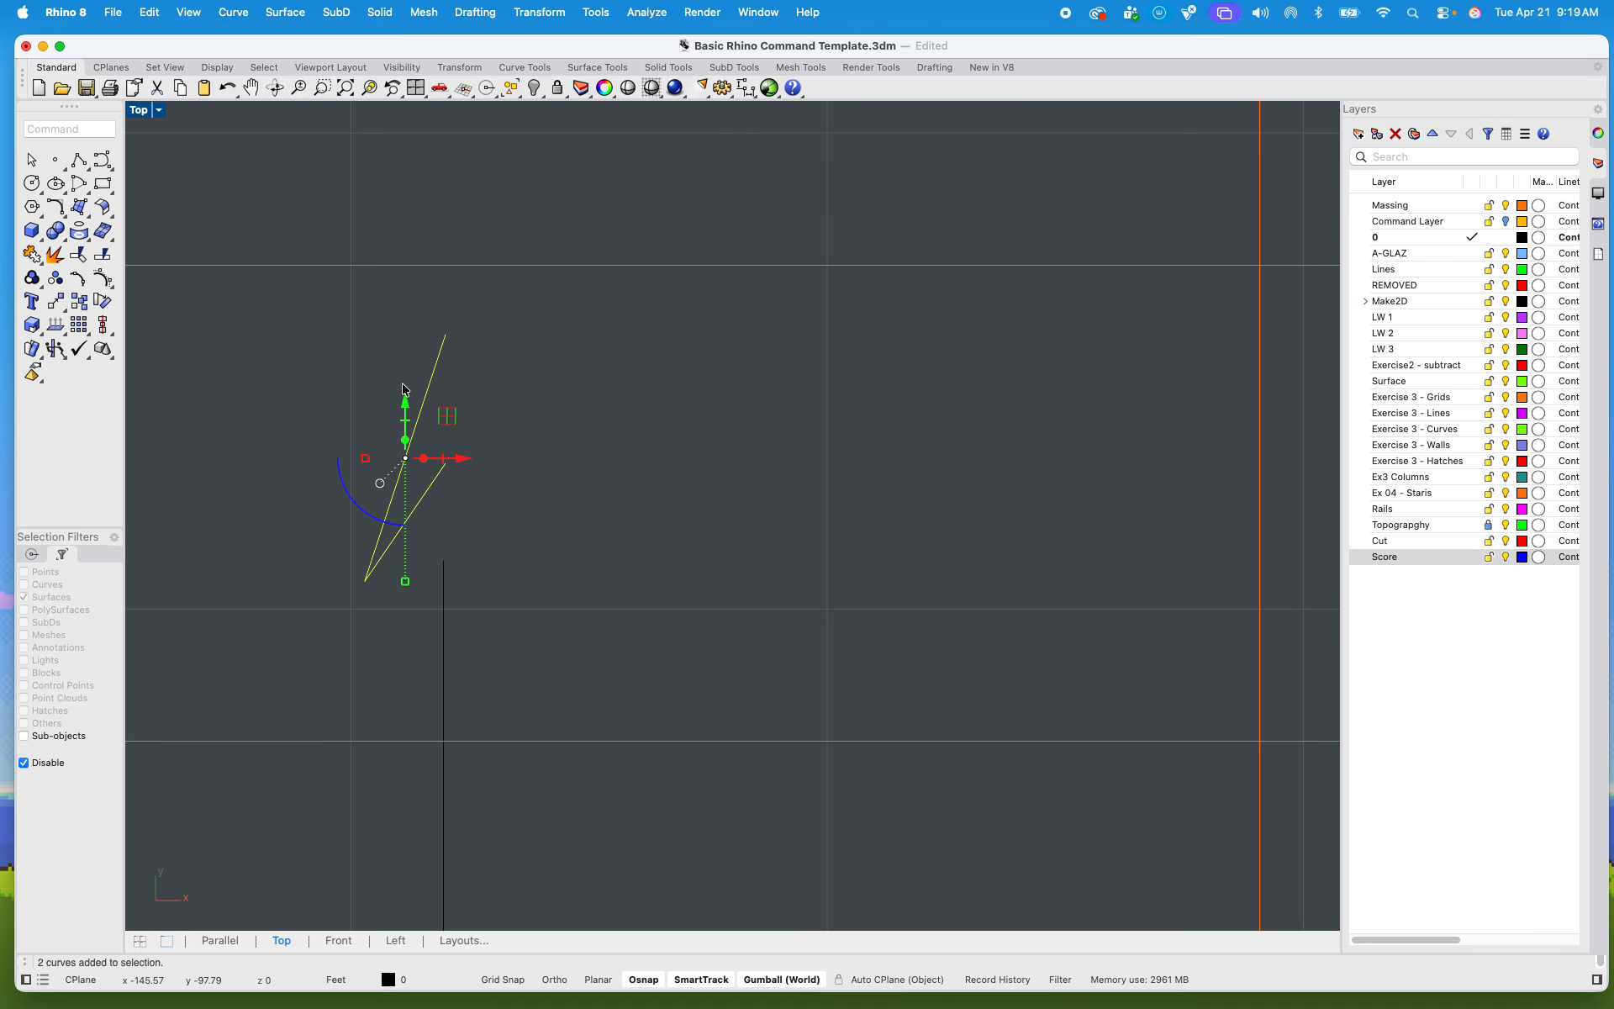
pyautogui.write('mirror')
pyautogui.press('Return')
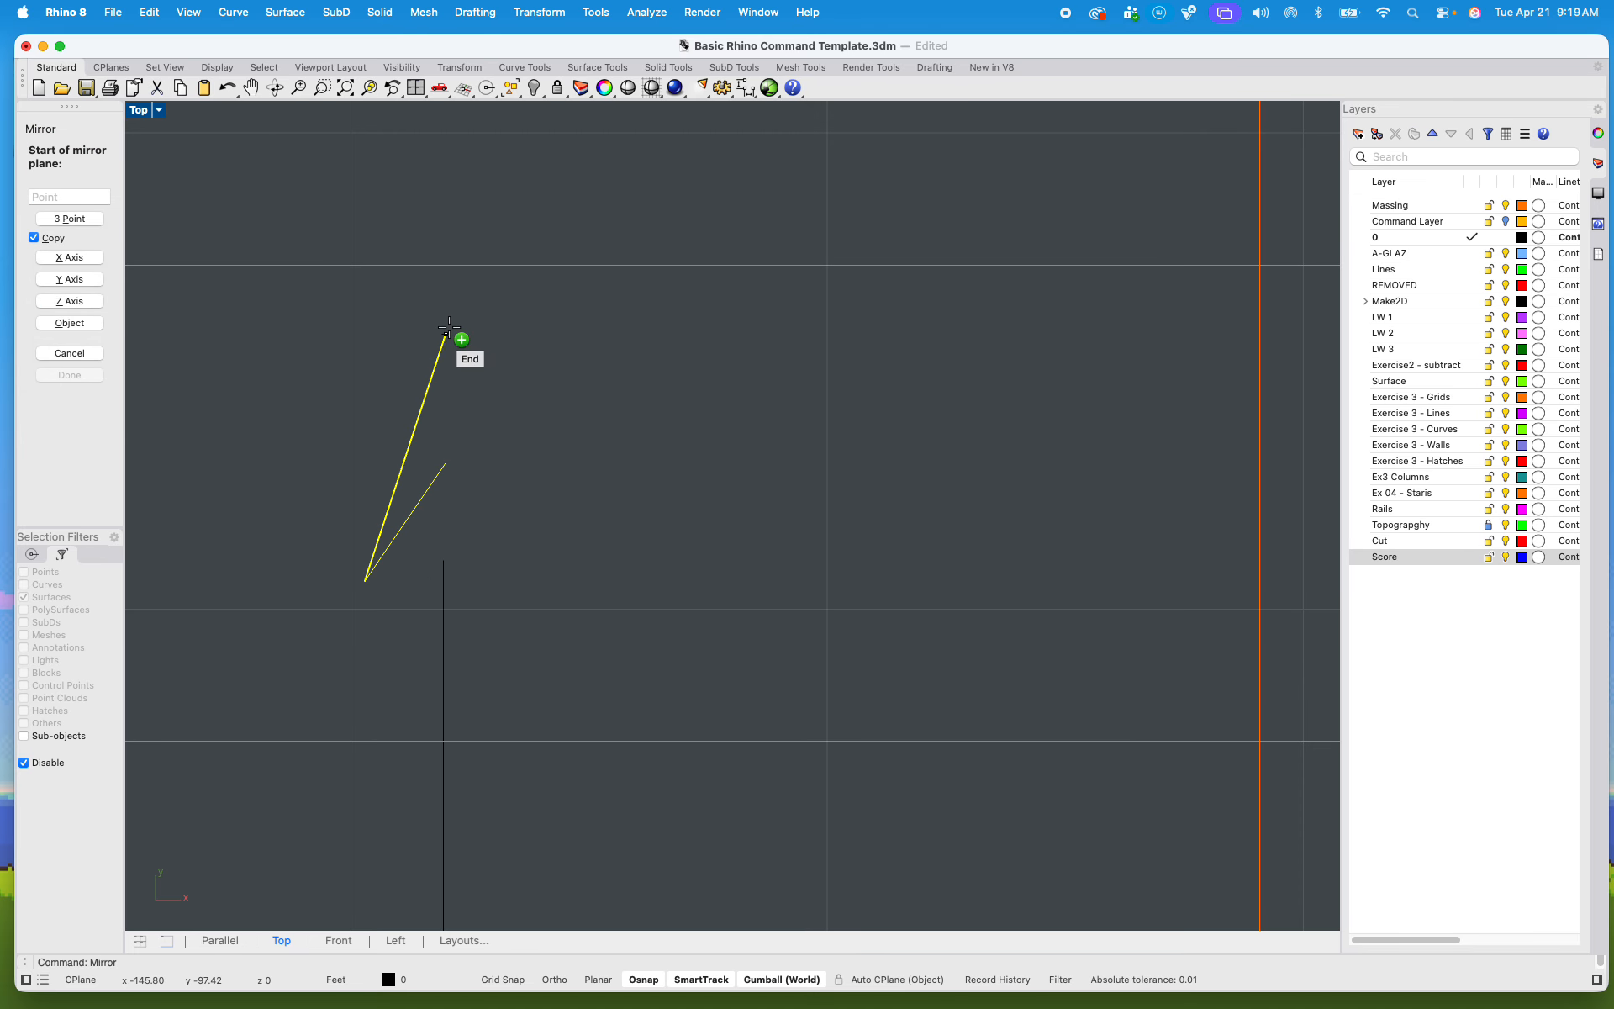
pyautogui.click(446, 335)
pyautogui.click(443, 367)
pyautogui.click(559, 479)
# Step: Group the four arrowhead lines with the arrow shaft
pyautogui.scroll(-4, 559, 482)
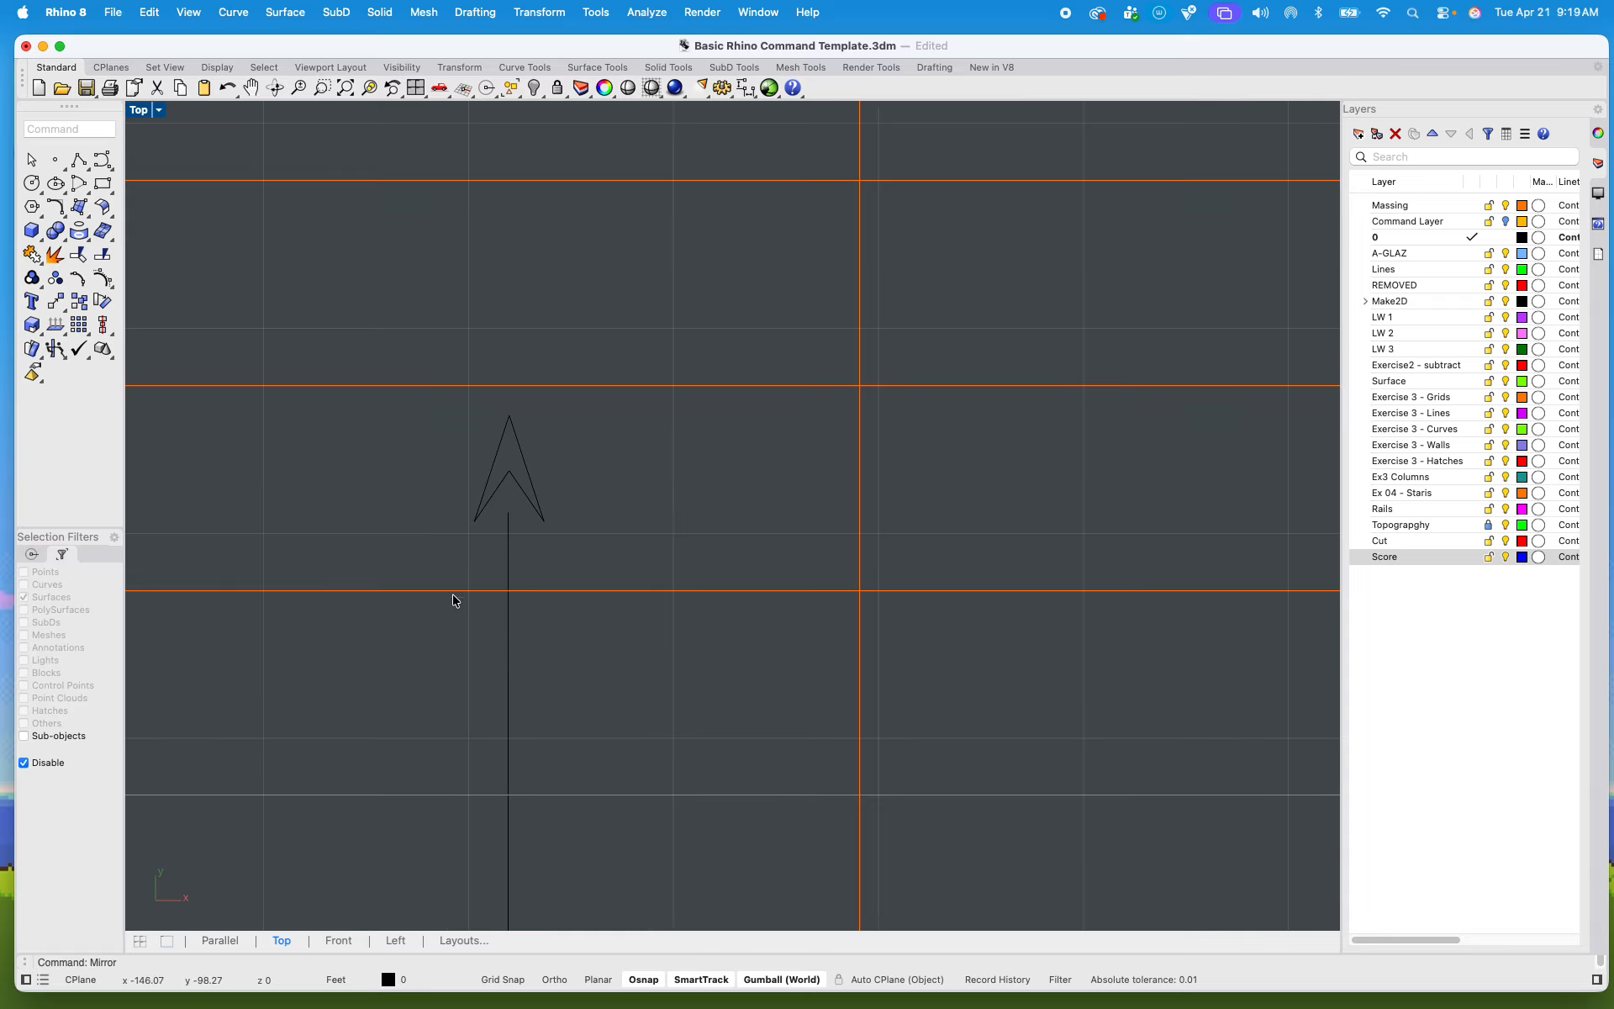
pyautogui.scroll(5, 580, 529)
pyautogui.moveTo(573, 594); pyautogui.dragTo(347, 366)
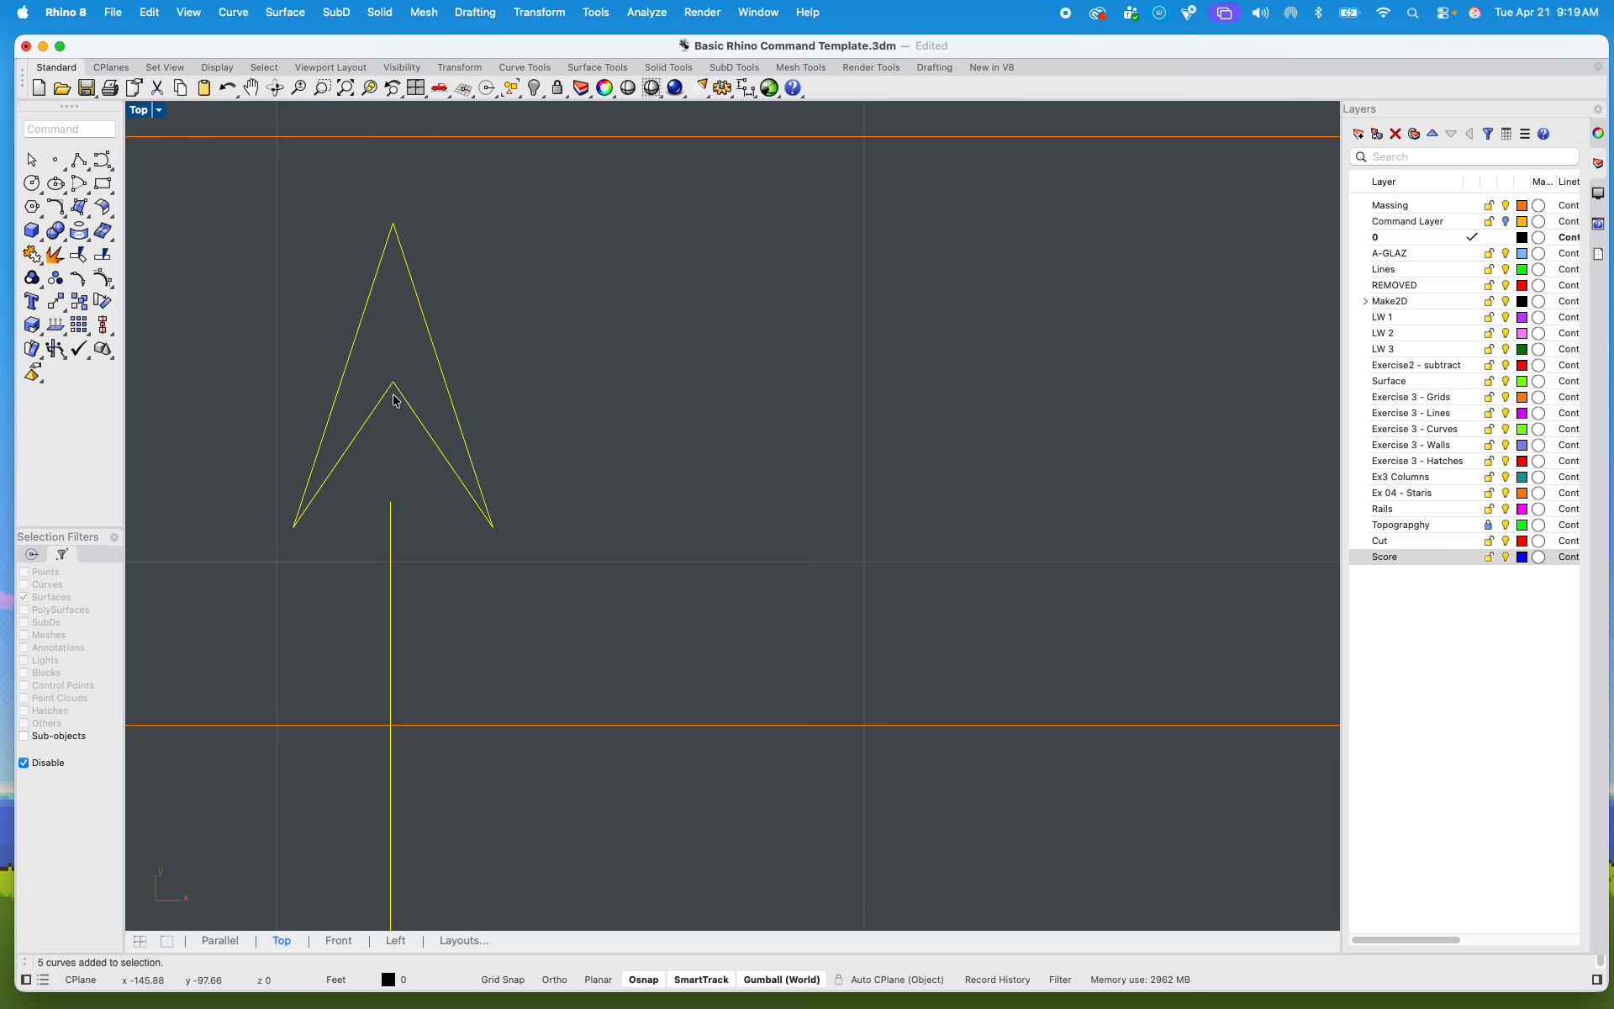
pyautogui.write('group')
pyautogui.press('Return')
# Step: Copy the grouped direction arrow from the long lower stair onto the middle of the narrower flight above it
pyautogui.write('copy')
pyautogui.press('Return')
pyautogui.click(427, 460)
pyautogui.scroll(-10, 419, 489)
pyautogui.scroll(-5, 418, 488)
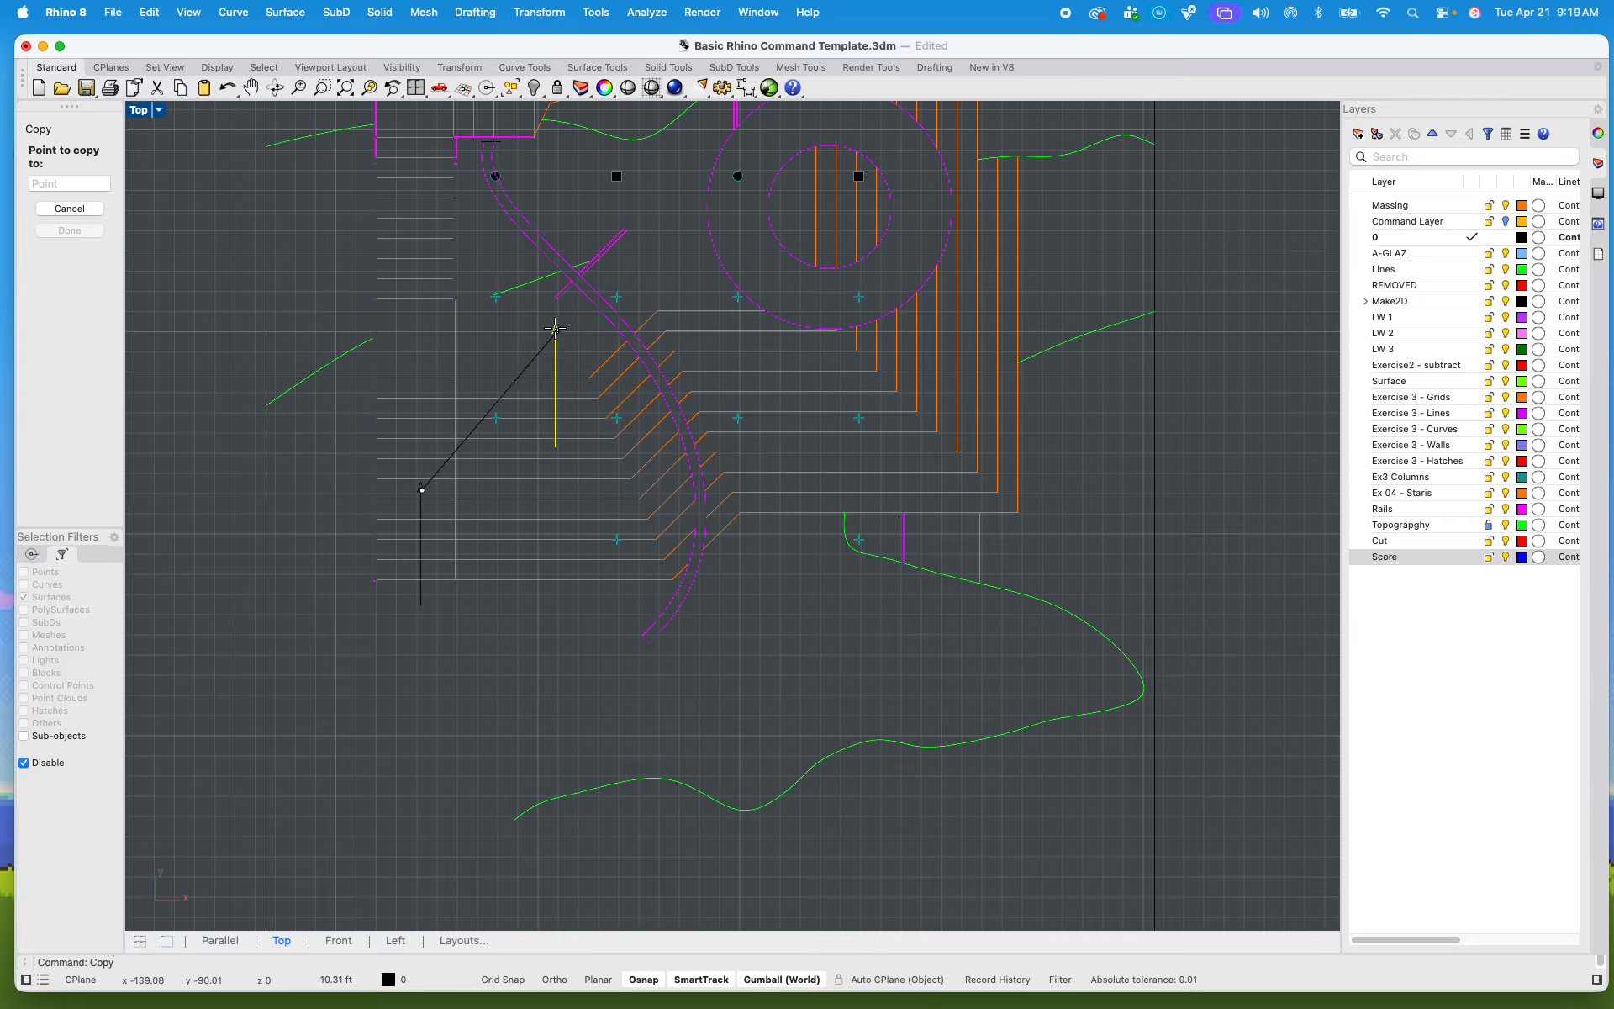
pyautogui.scroll(15, 437, 471)
pyautogui.scroll(-1, 450, 417)
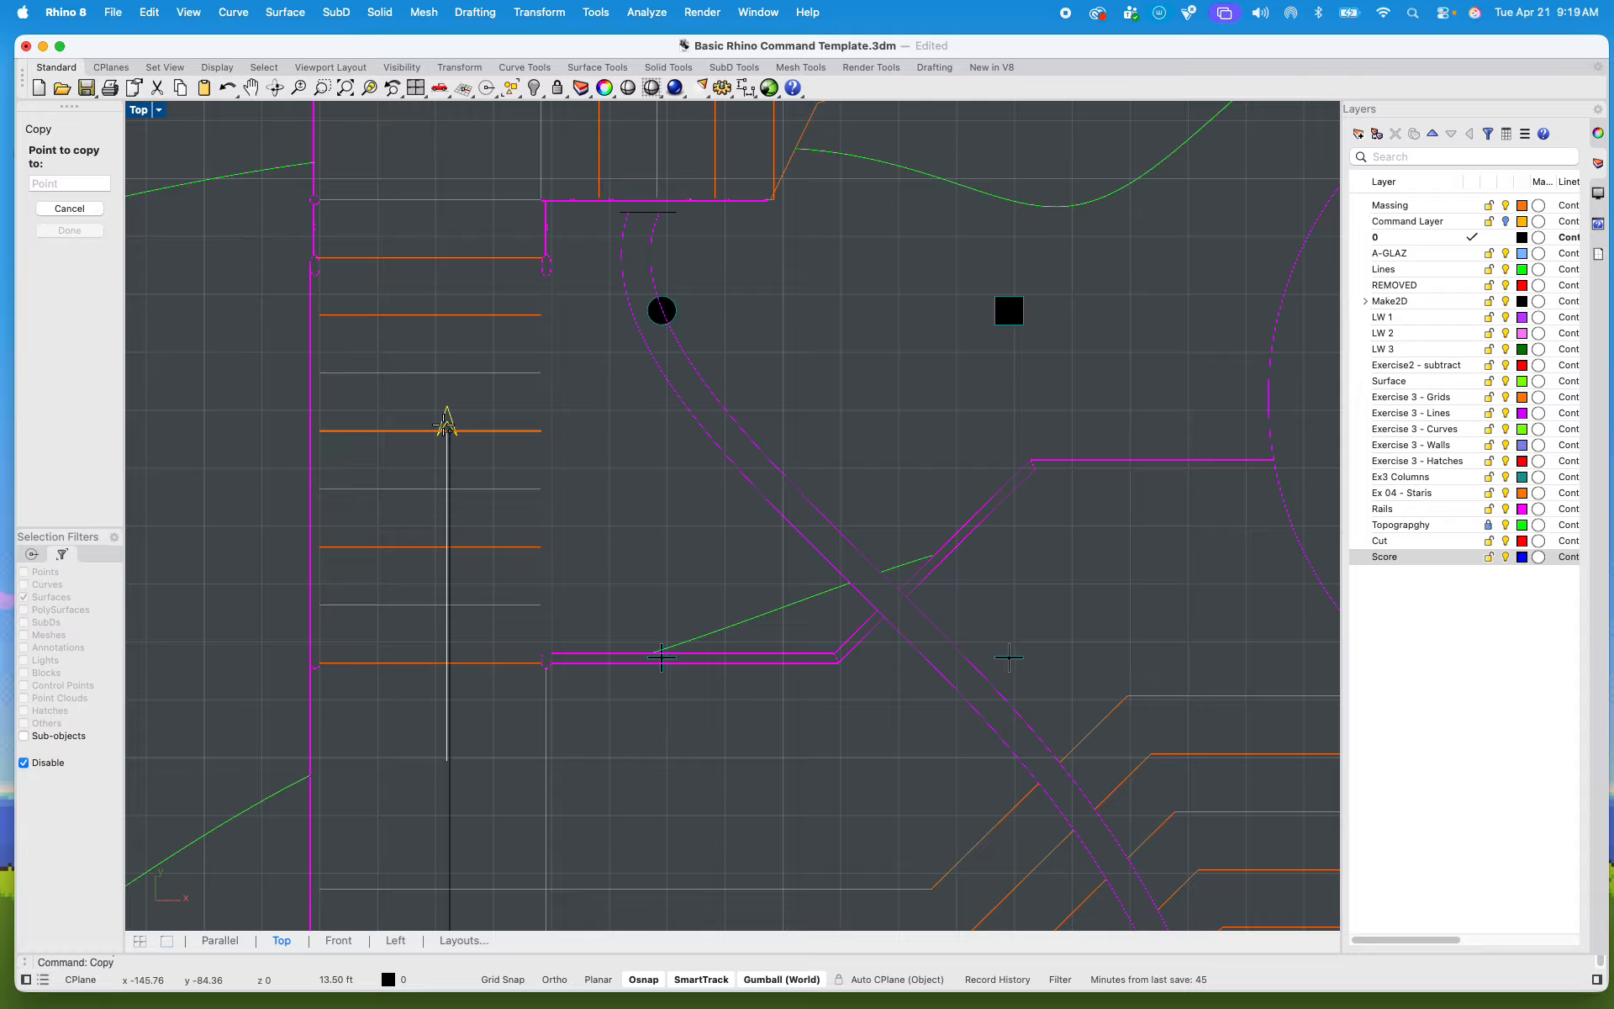
pyautogui.click(432, 407)
pyautogui.scroll(5, 547, 589)
pyautogui.scroll(8, 530, 375)
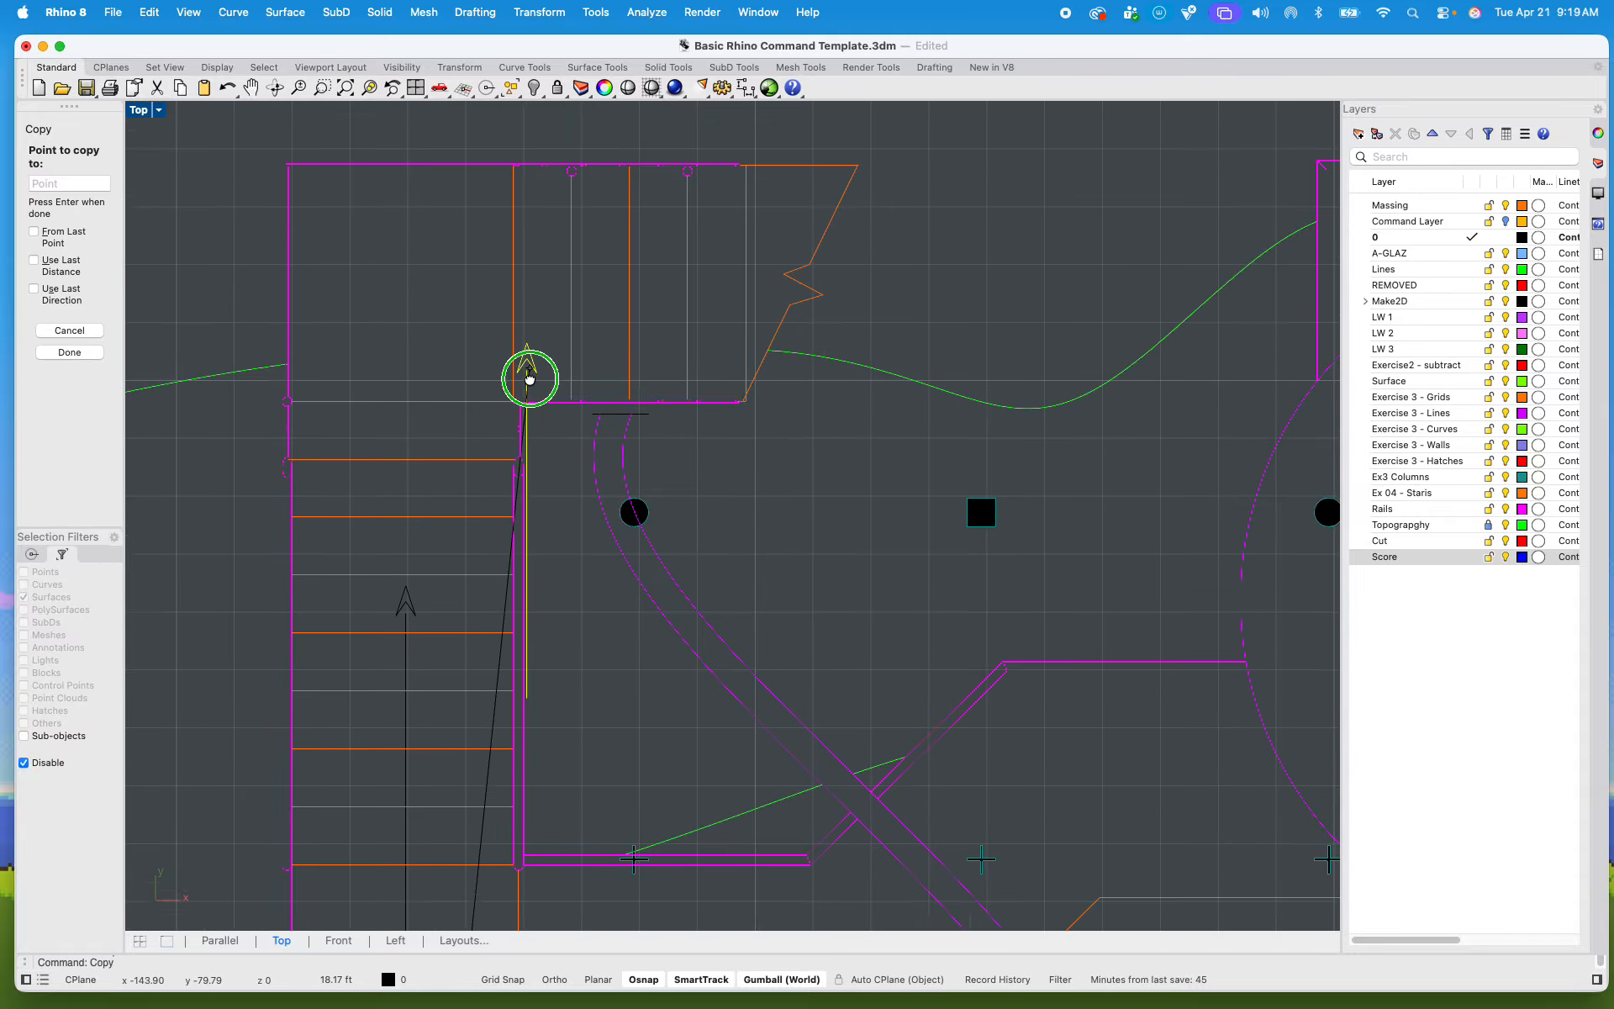
pyautogui.scroll(3, 479, 315)
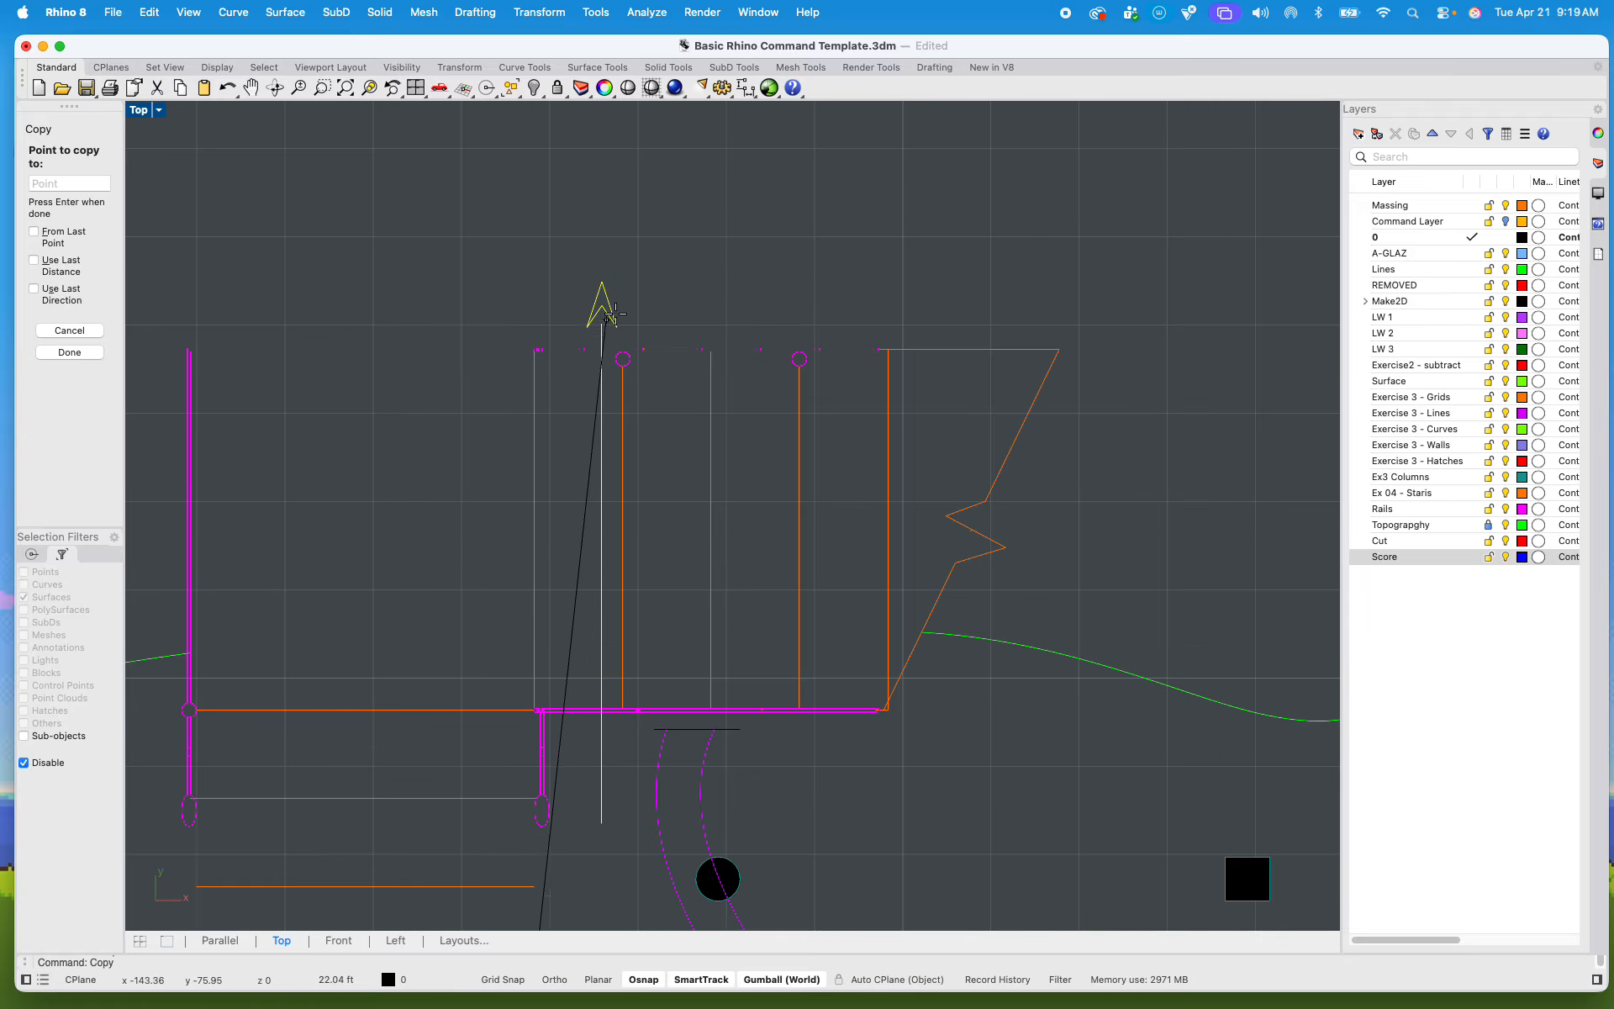
pyautogui.press('Return')
# Step: Examine the remaining plan sheets and the section drawing for stairs and cut elements that still need annotation or hatching
pyautogui.scroll(-5, 623, 320)
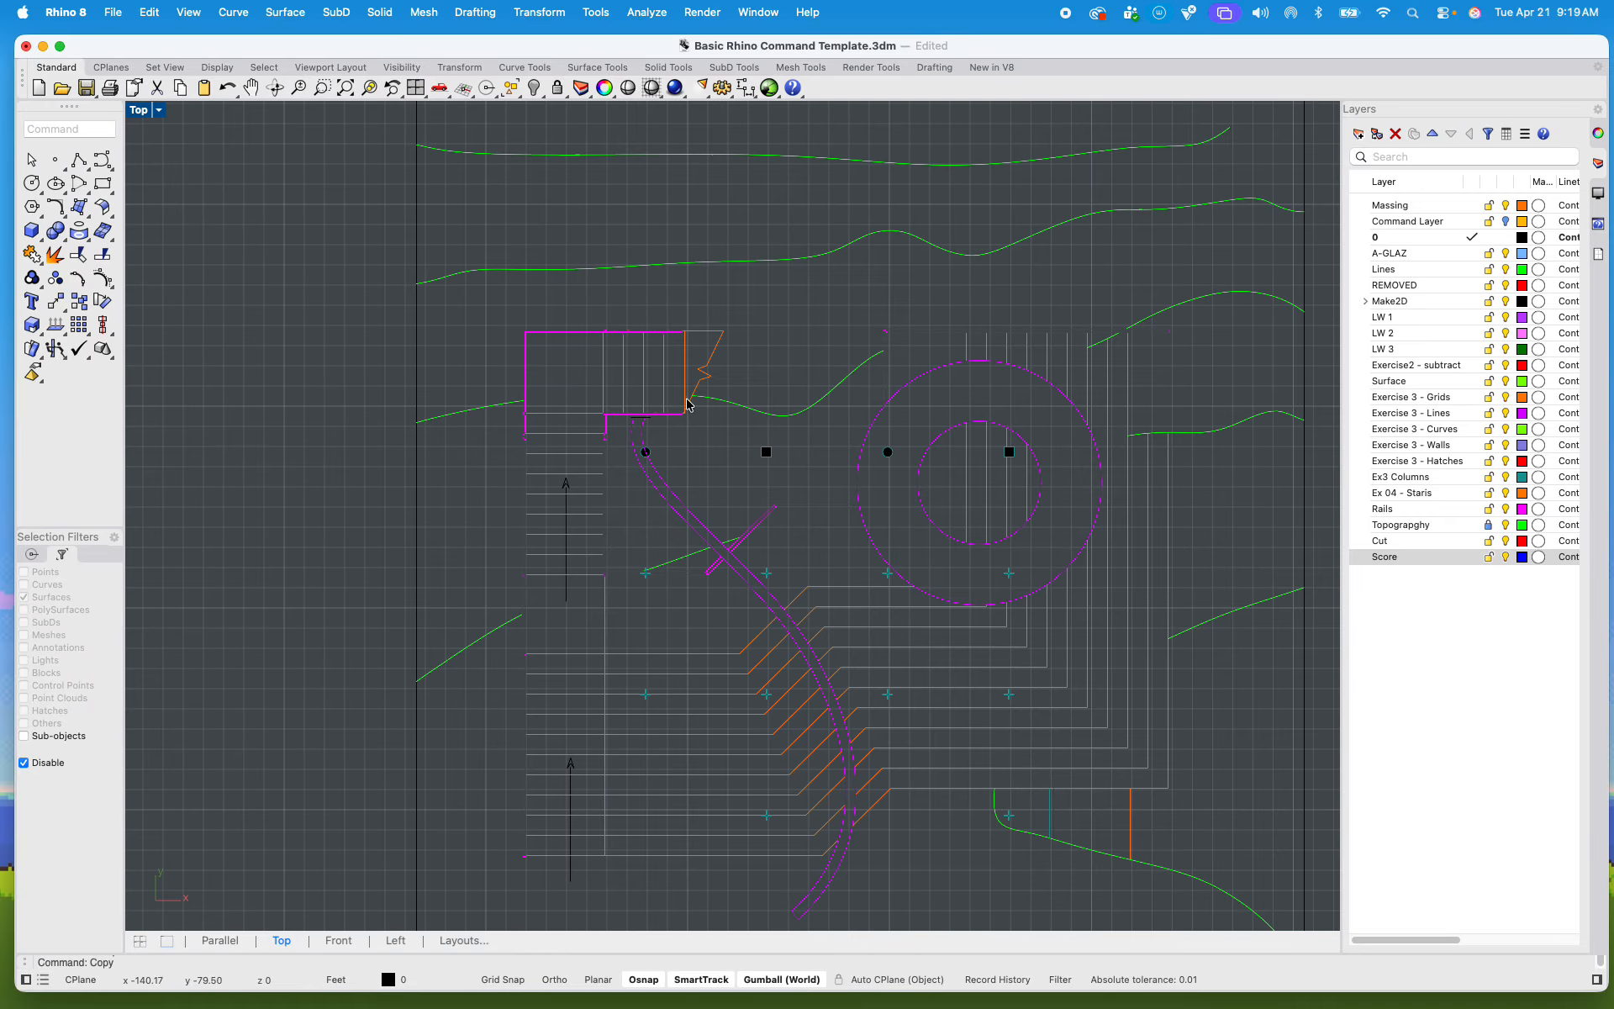
pyautogui.scroll(2, 564, 360)
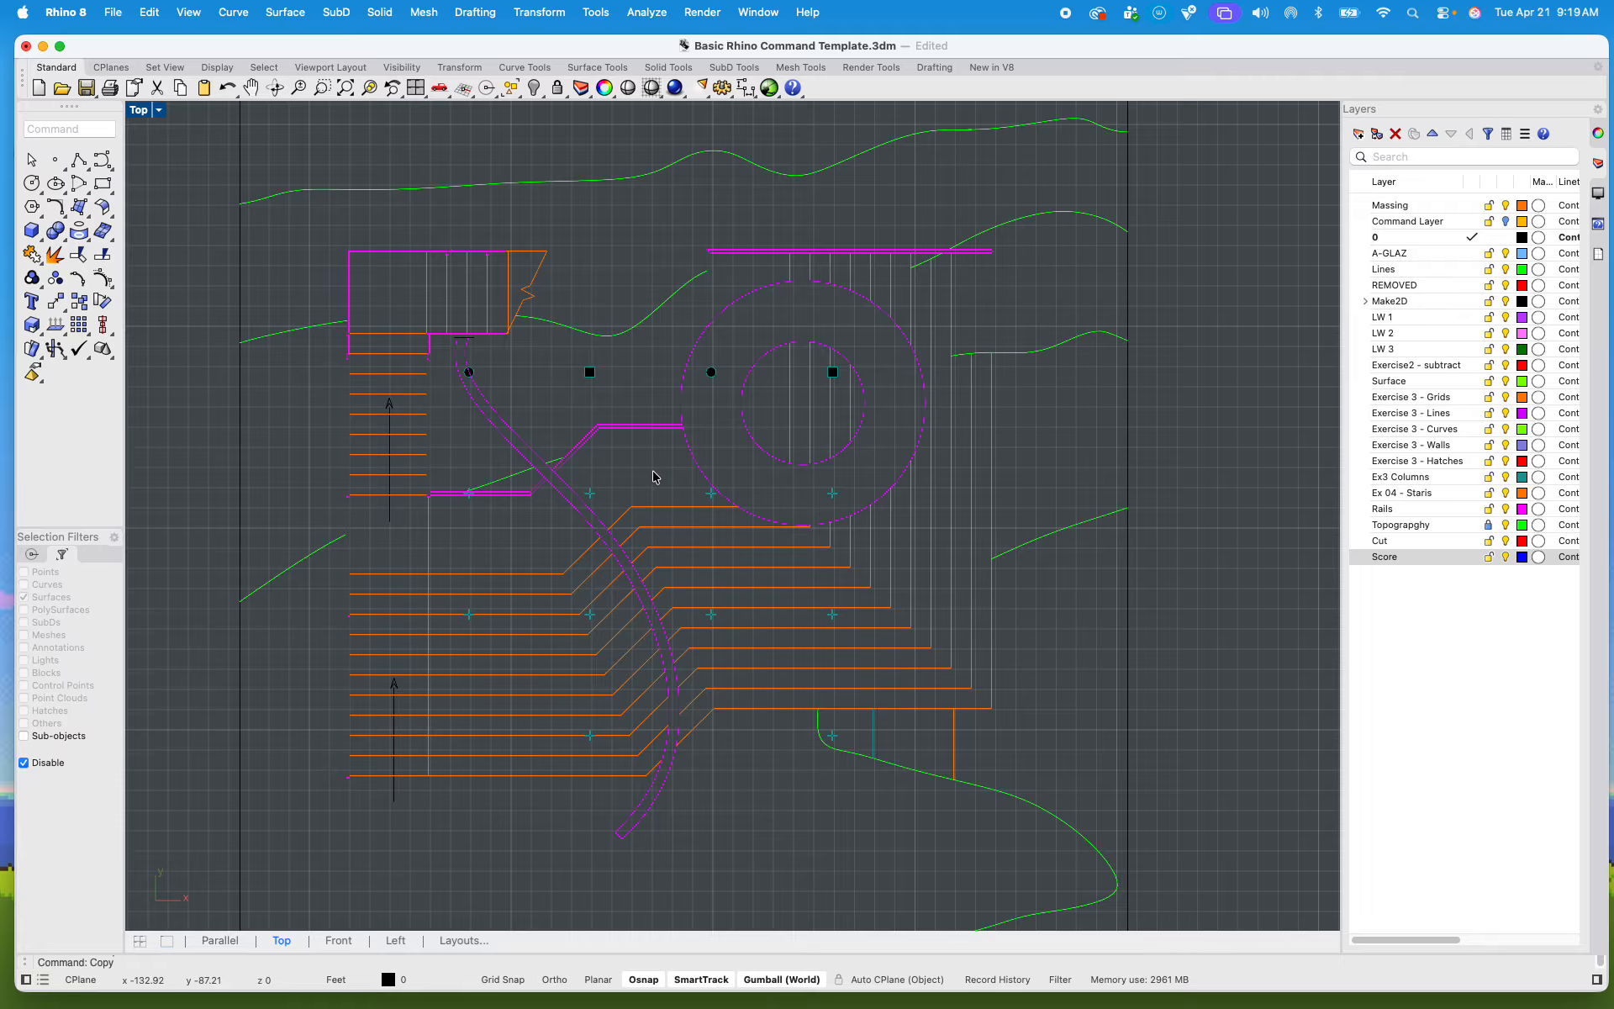
pyautogui.scroll(-10, 780, 575)
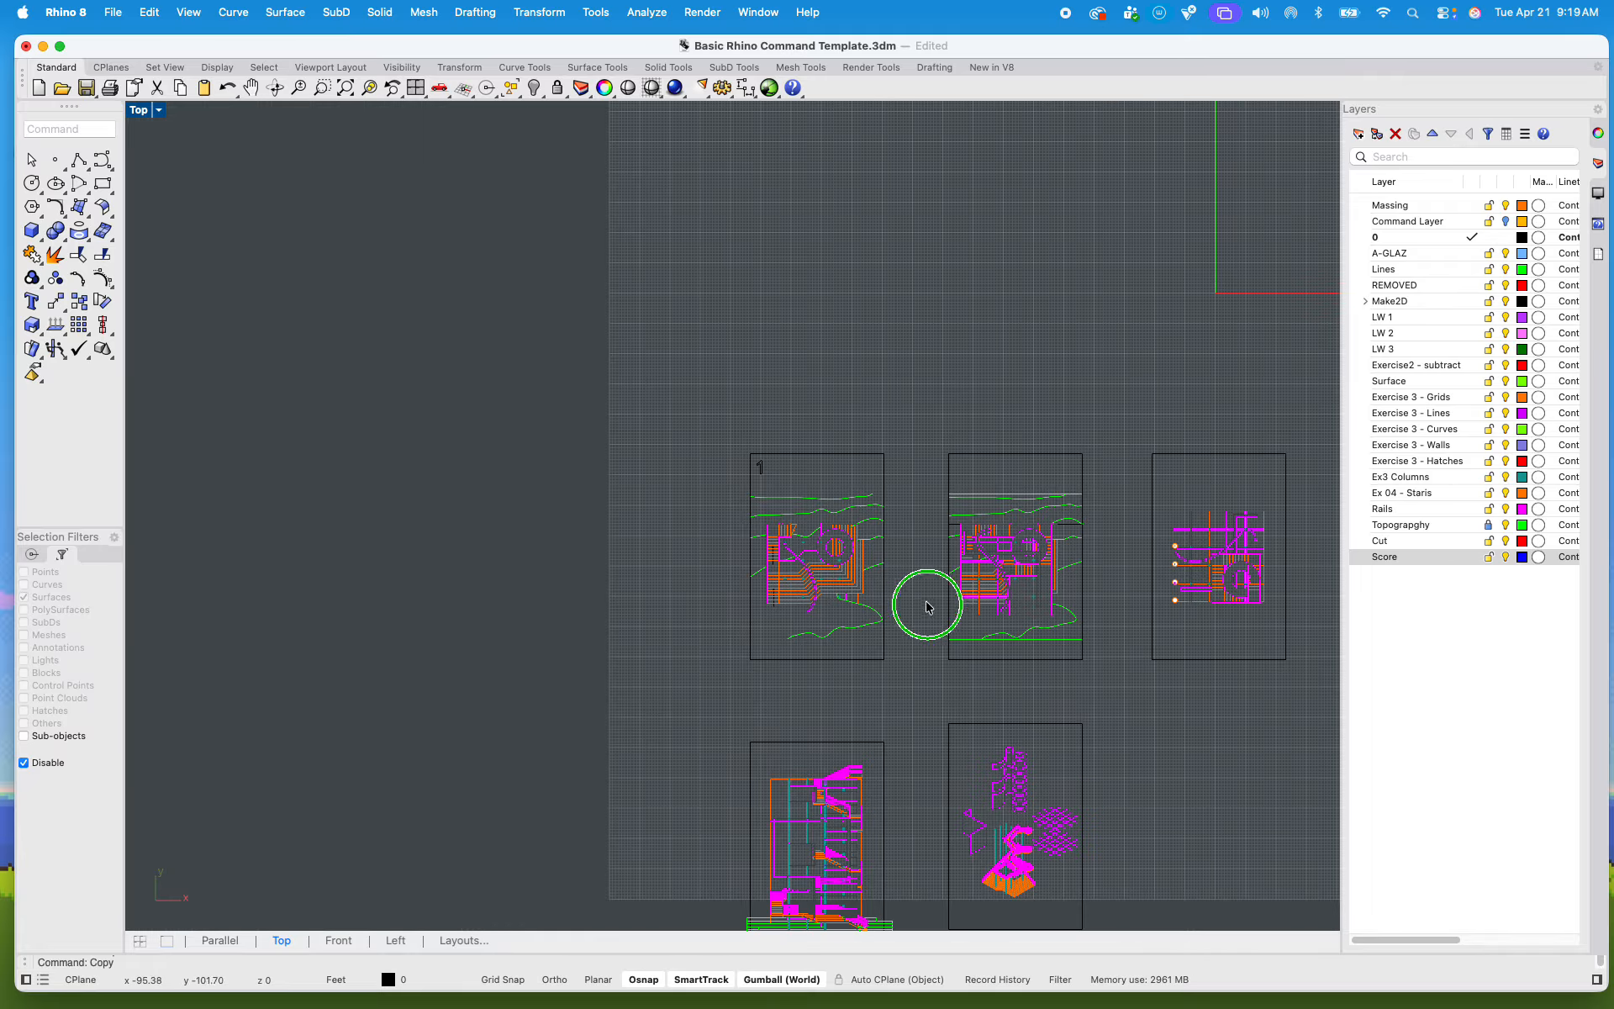
pyautogui.scroll(5, 761, 504)
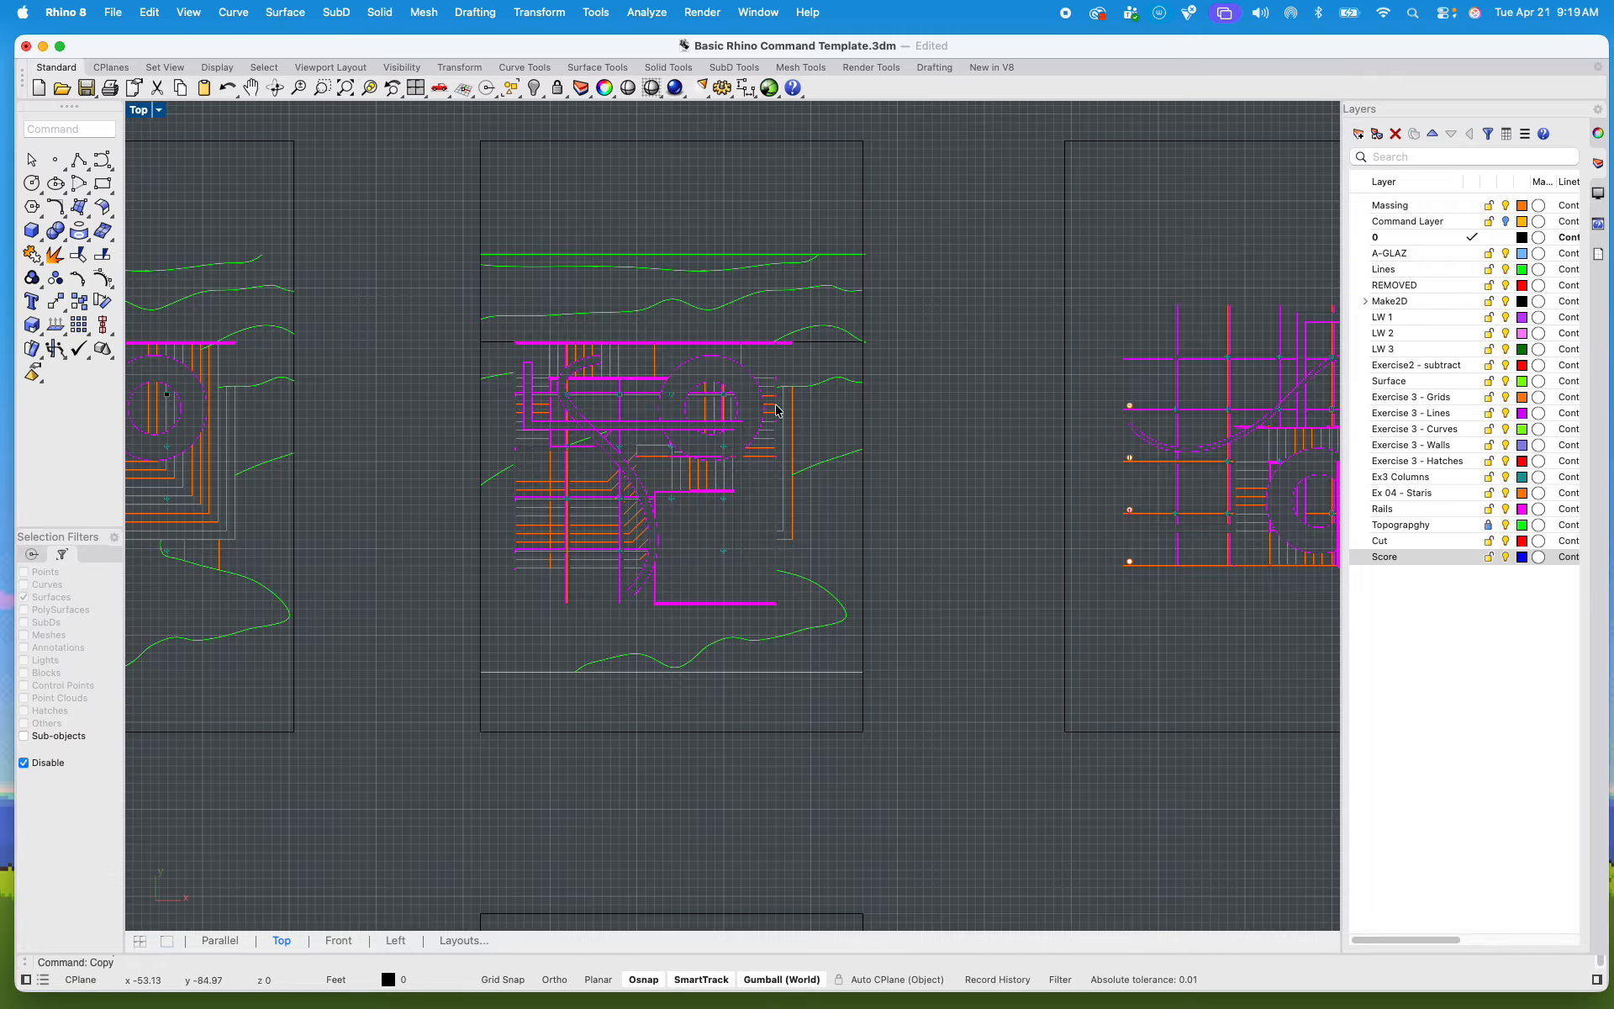
pyautogui.scroll(5, 628, 443)
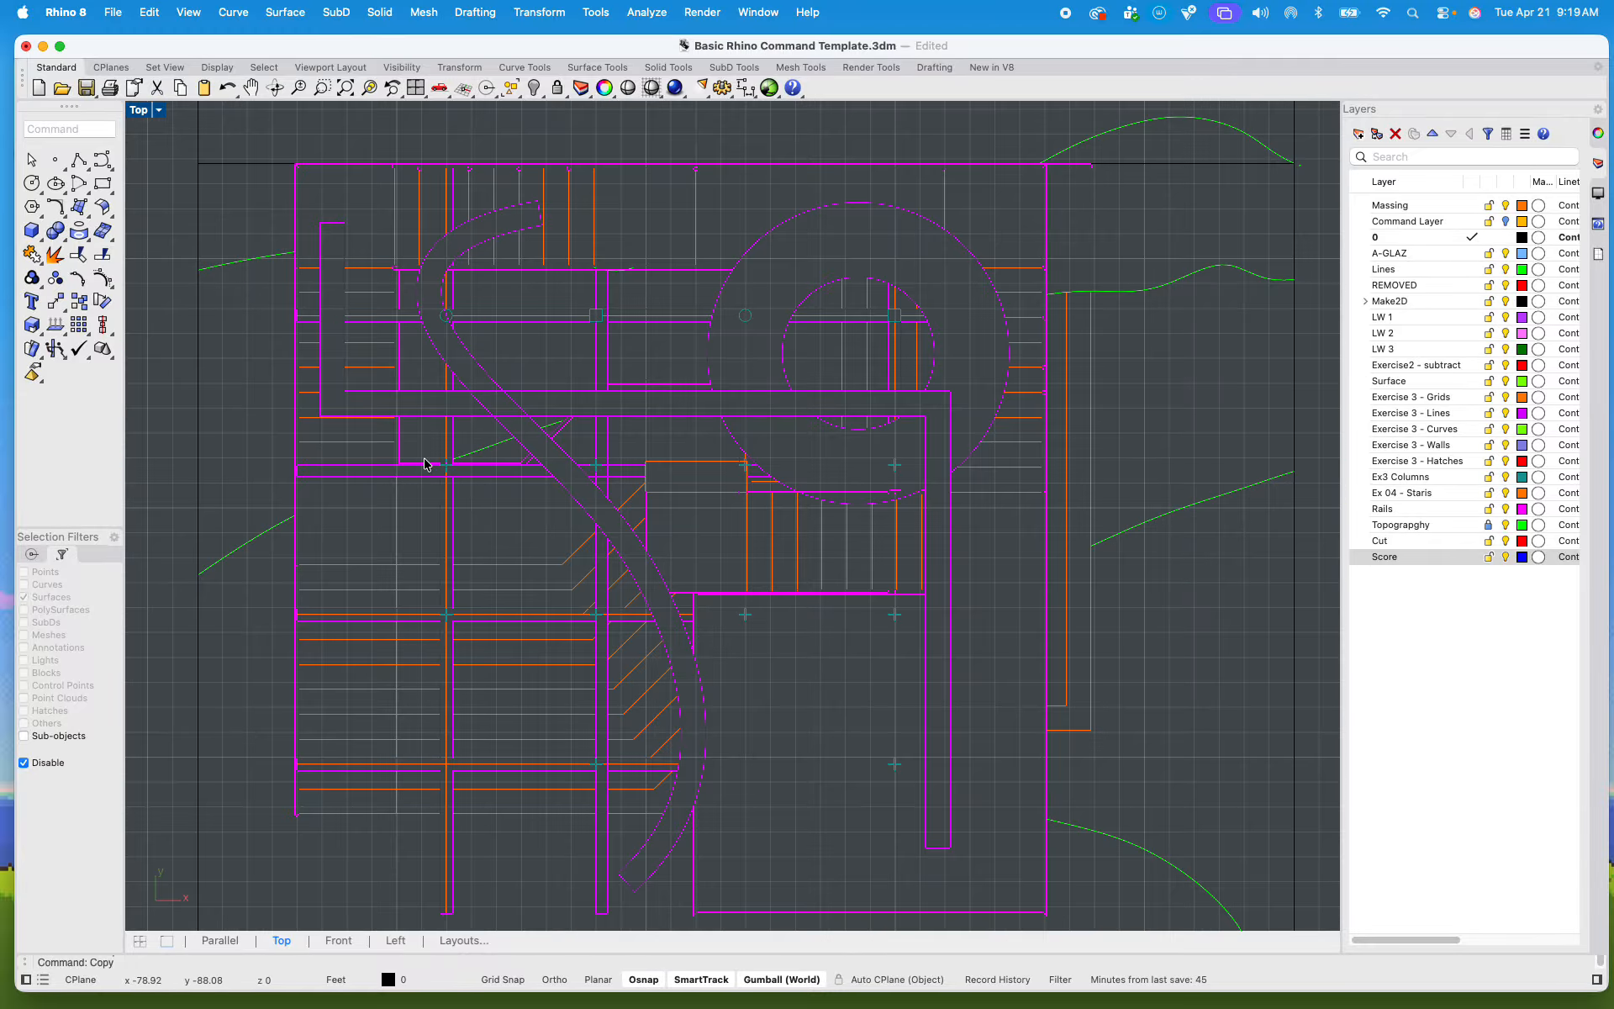
pyautogui.scroll(-7, 945, 461)
pyautogui.moveTo(963, 500); pyautogui.dragTo(643, 454, button='right')
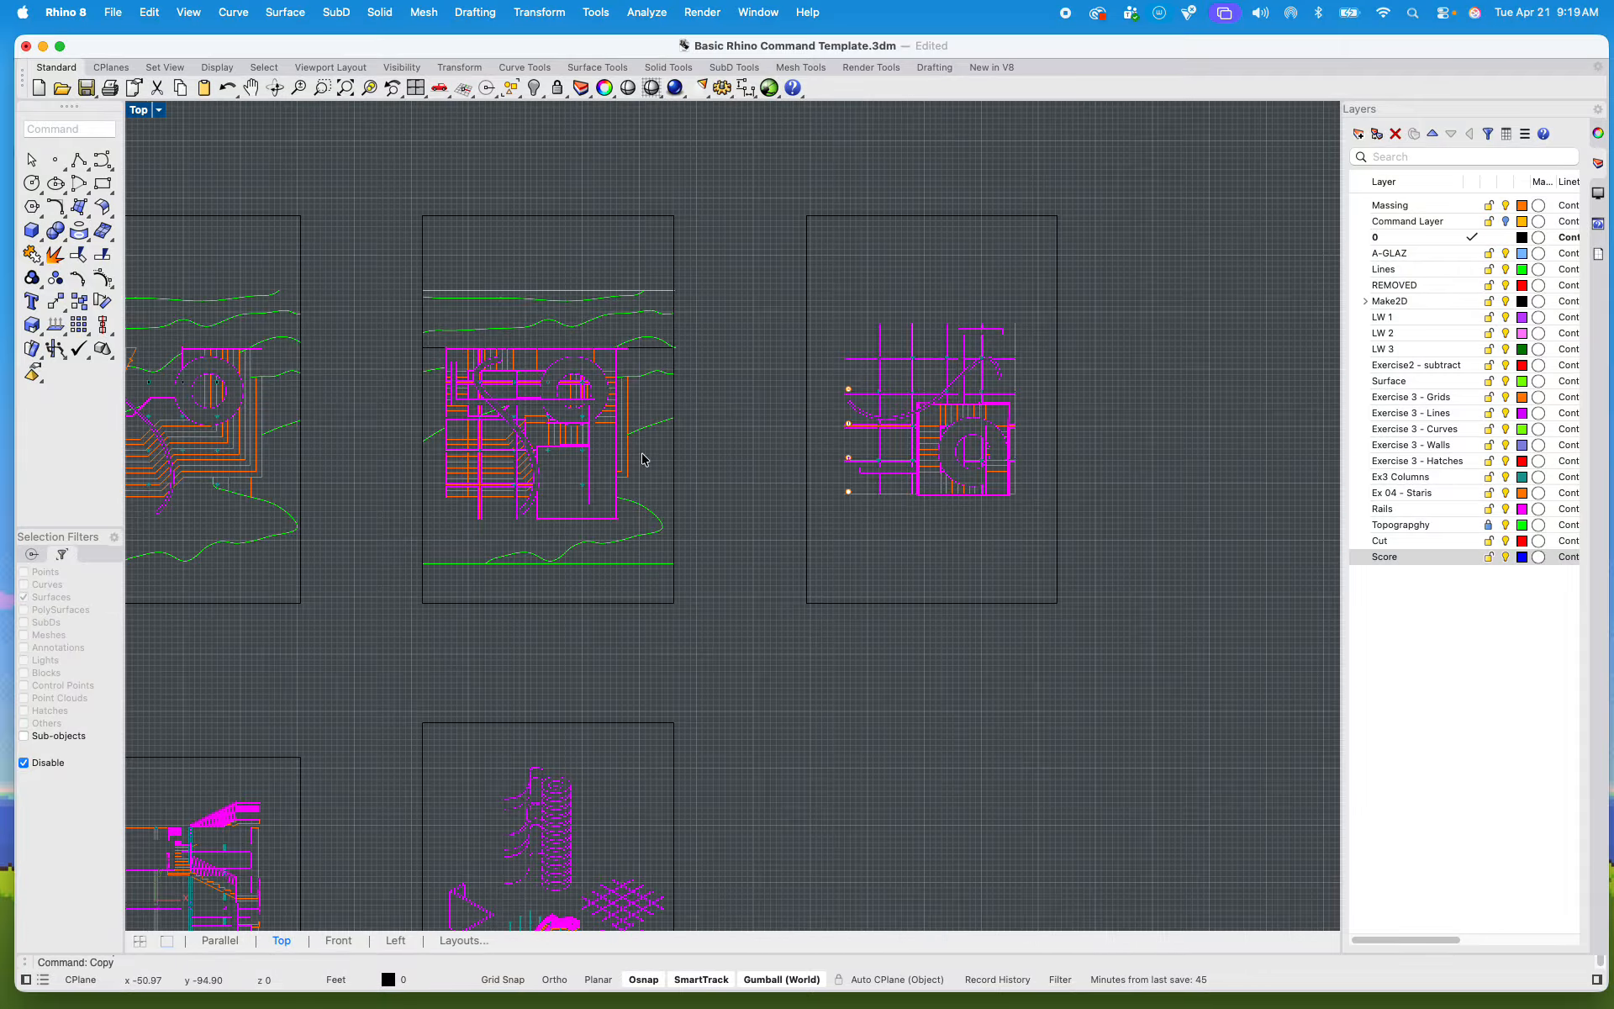
pyautogui.moveTo(793, 639); pyautogui.dragTo(923, 258, button='right')
pyautogui.moveTo(692, 477); pyautogui.dragTo(1030, 459, button='right')
pyautogui.scroll(6, 689, 622)
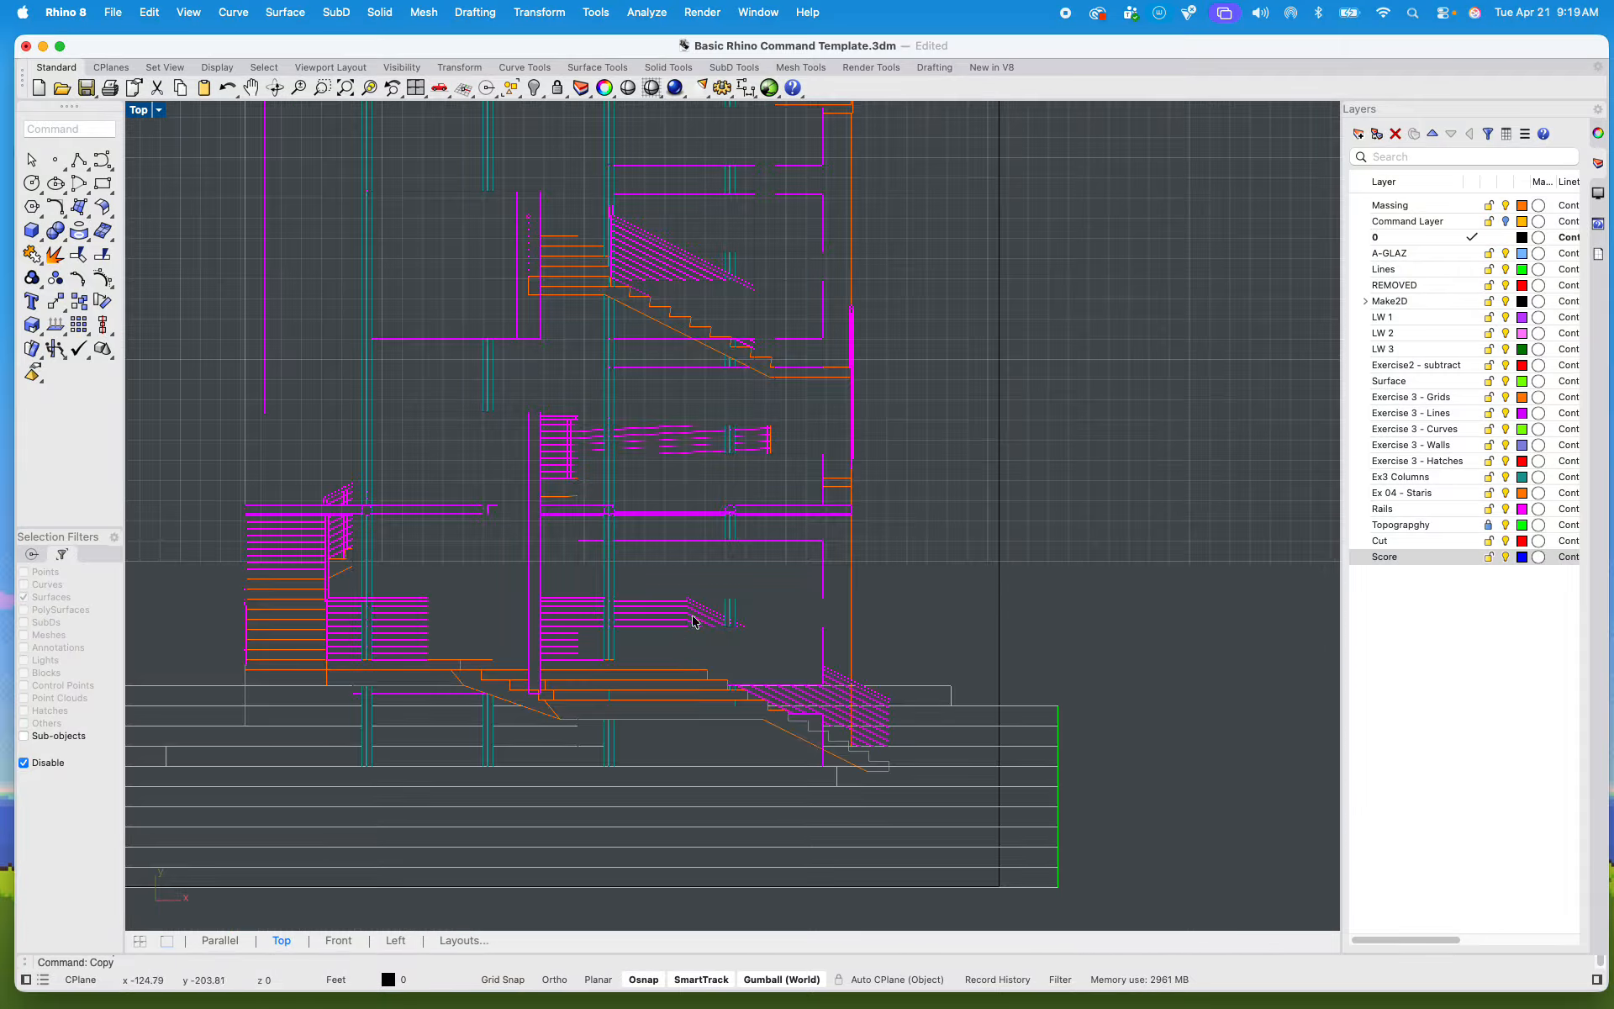
pyautogui.scroll(3, 556, 558)
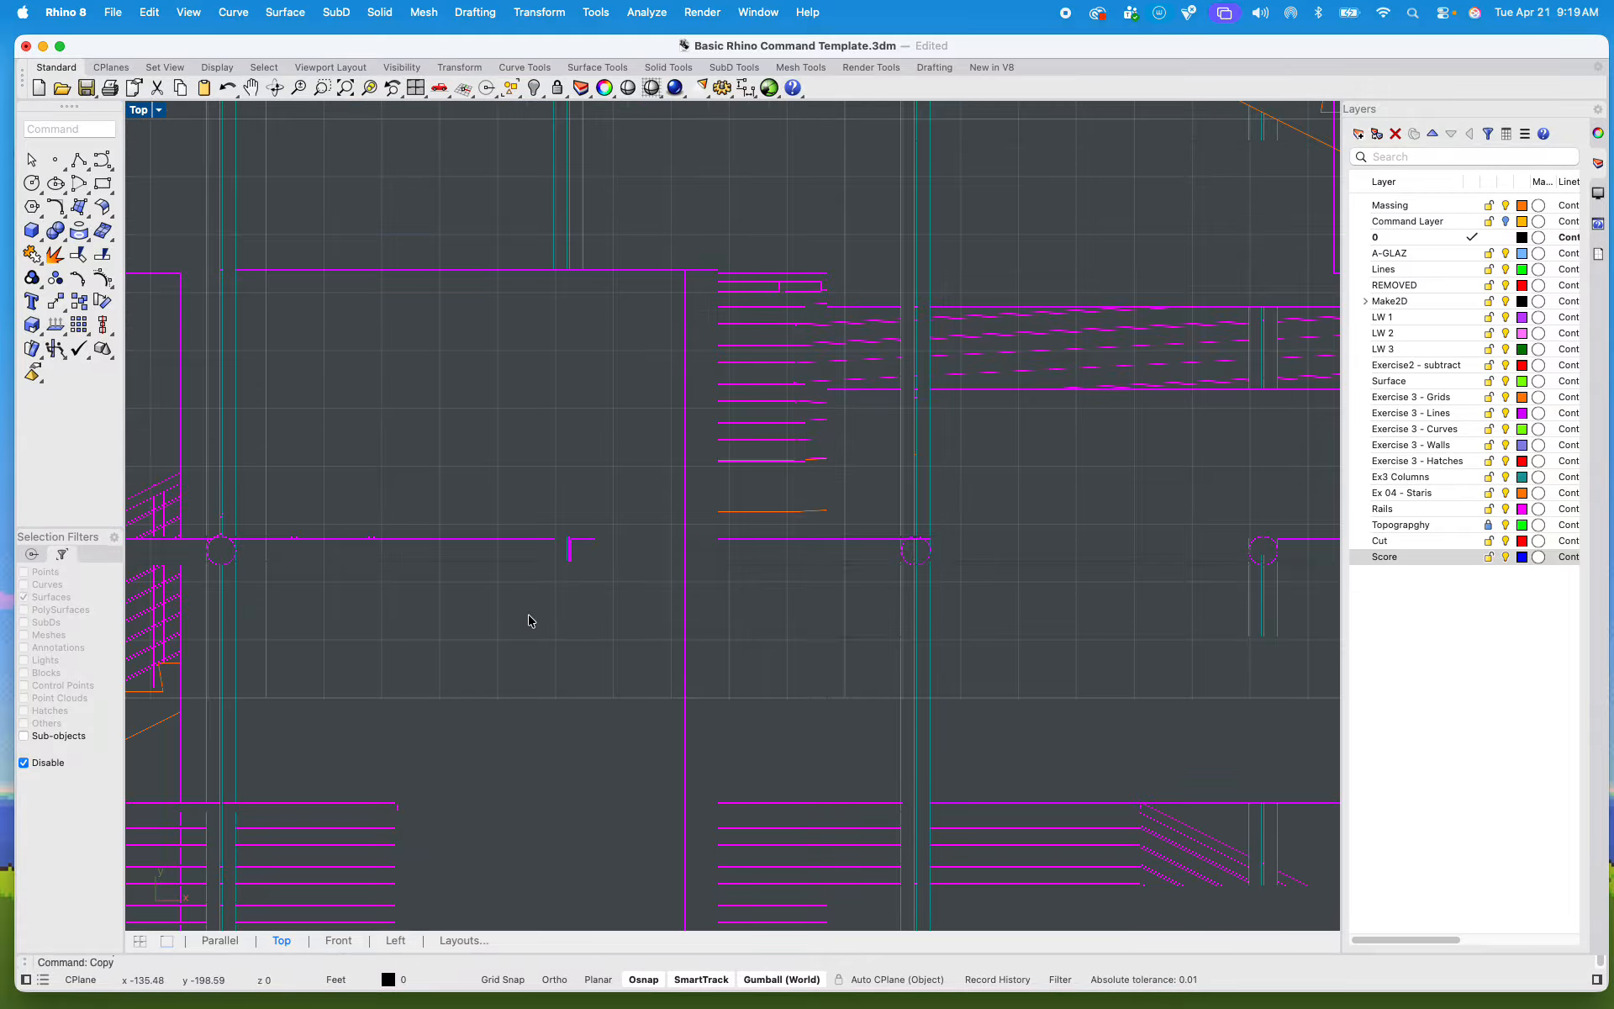
pyautogui.scroll(3, 532, 563)
pyautogui.scroll(-4, 532, 563)
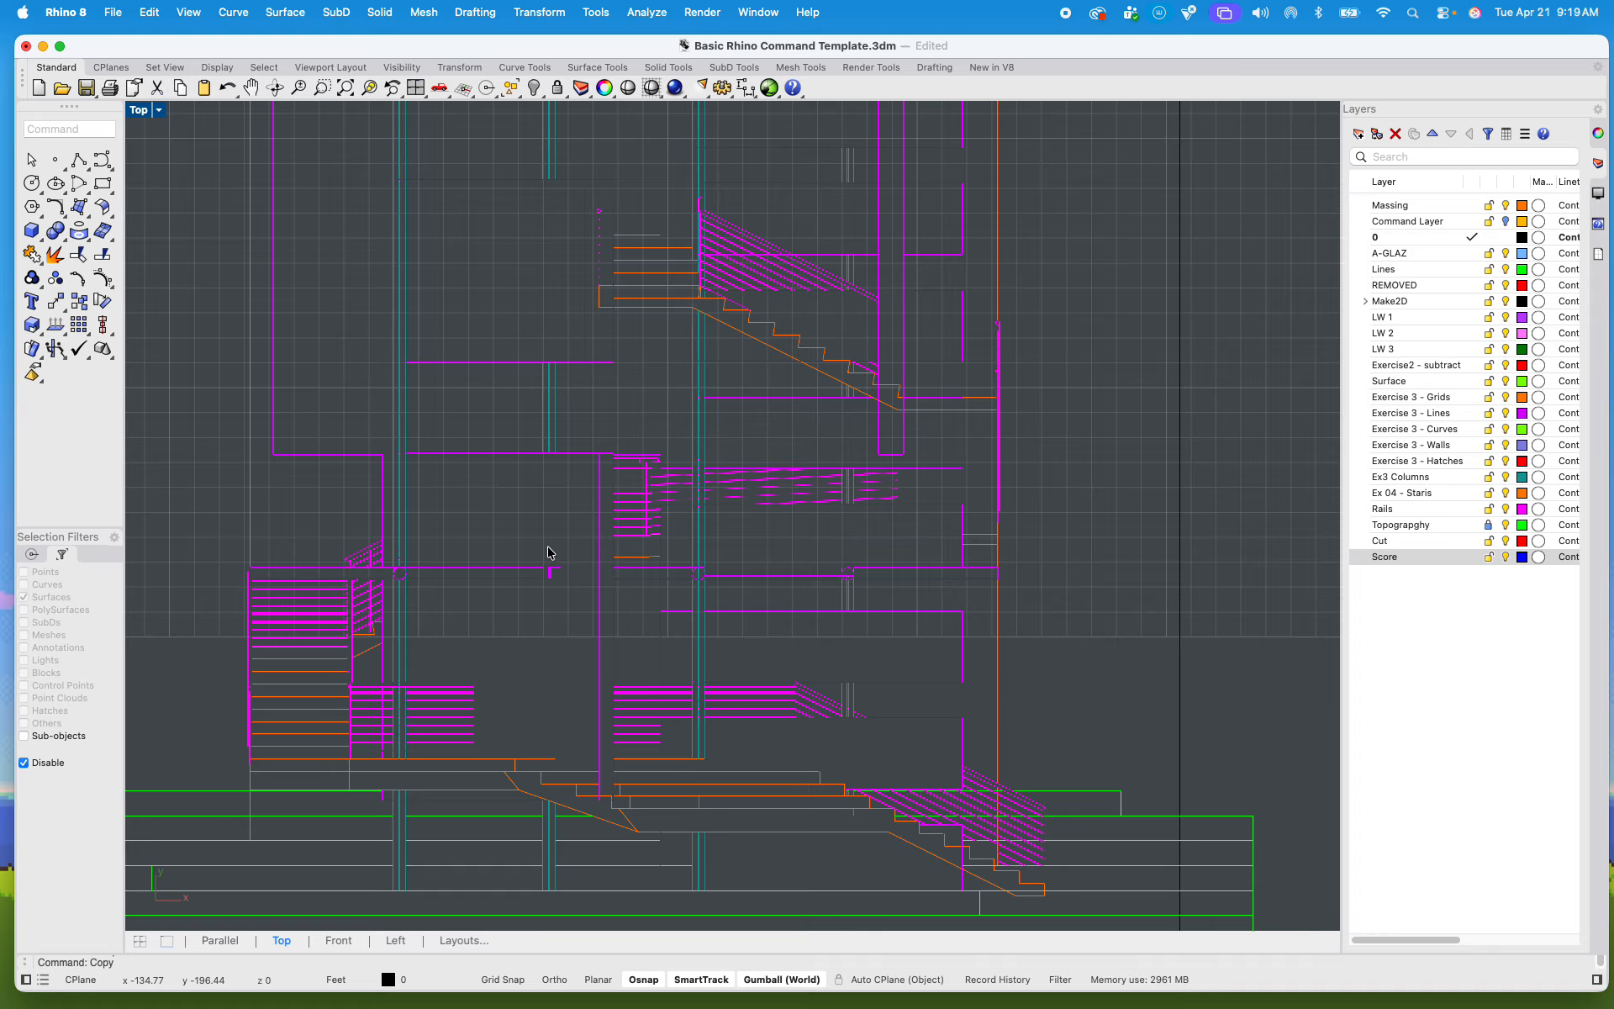
pyautogui.scroll(4, 916, 371)
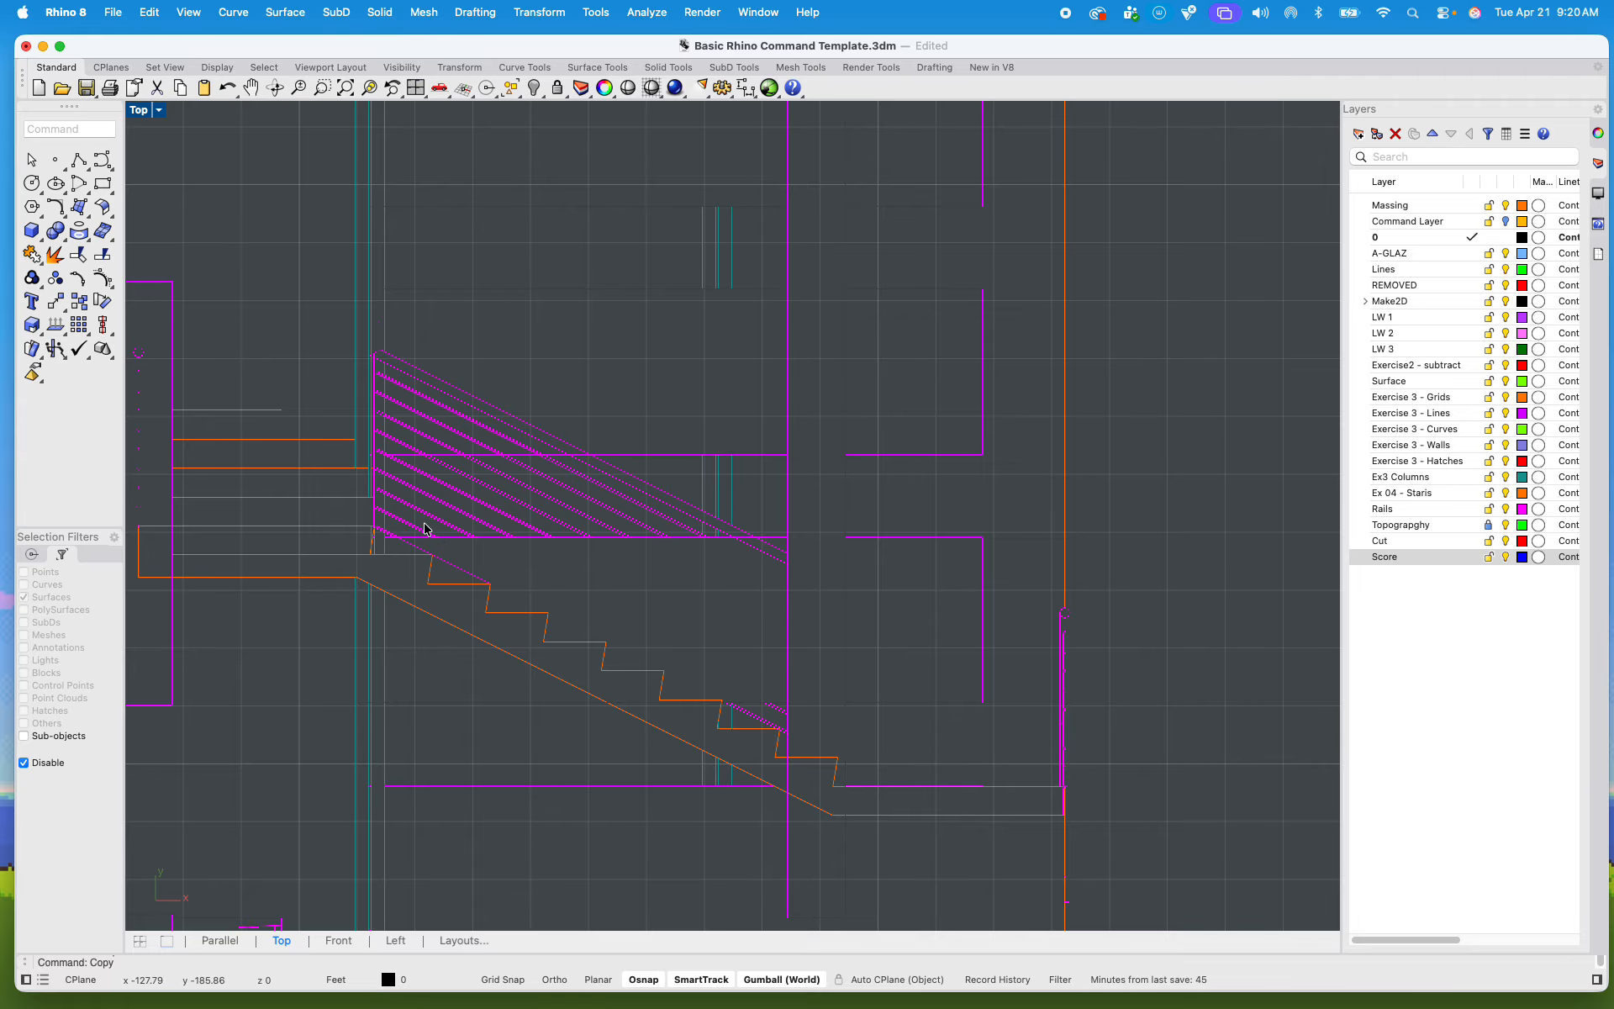
pyautogui.scroll(-10, 420, 591)
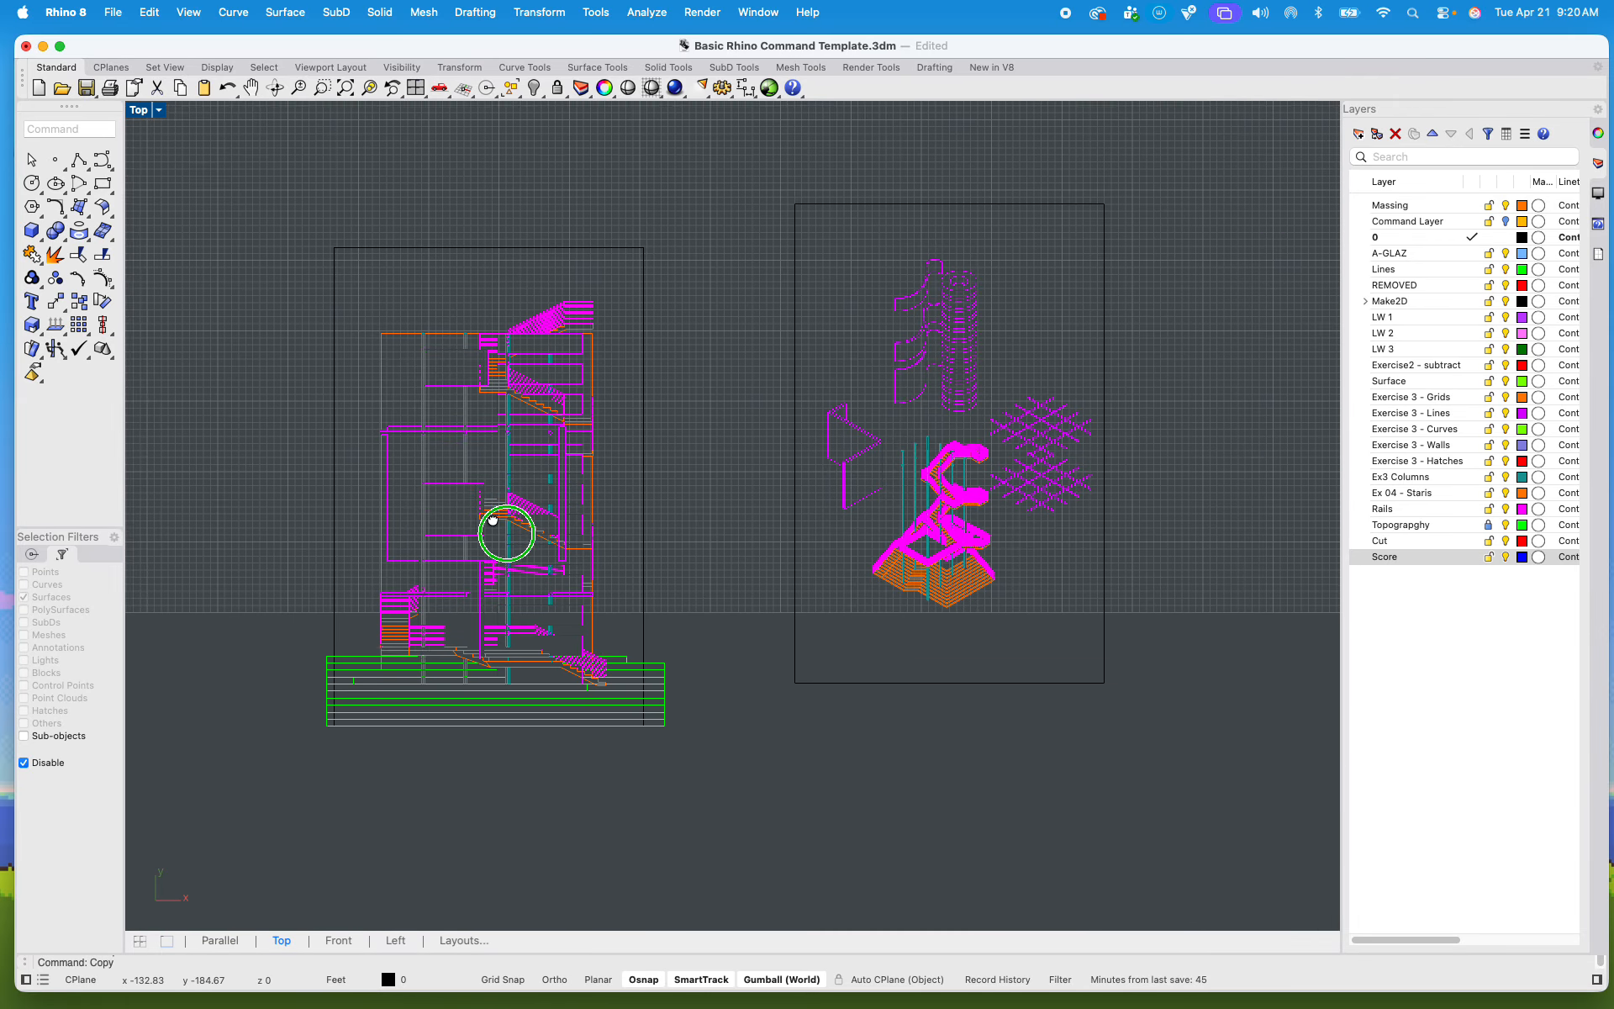
# Step: Try to hatch the cut landing and adjoining stair flight in the section drawing by picking their enclosed regions
pyautogui.moveTo(274, 224); pyautogui.dragTo(793, 875)
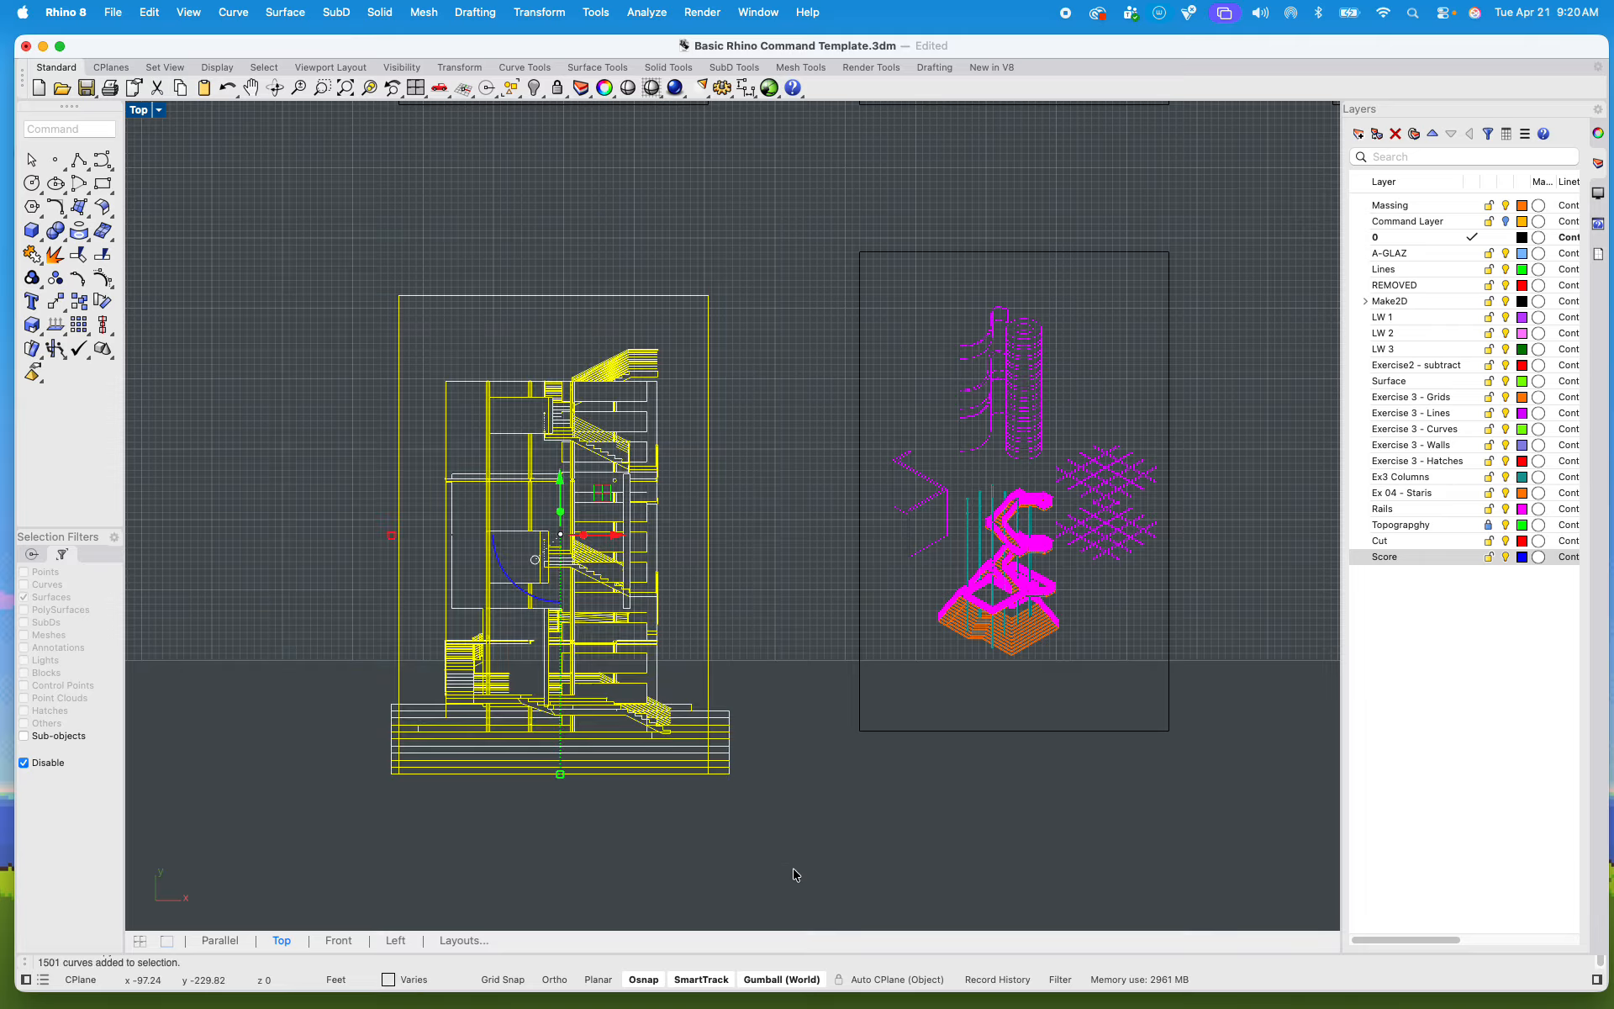
pyautogui.write('hatch')
pyautogui.press('Return')
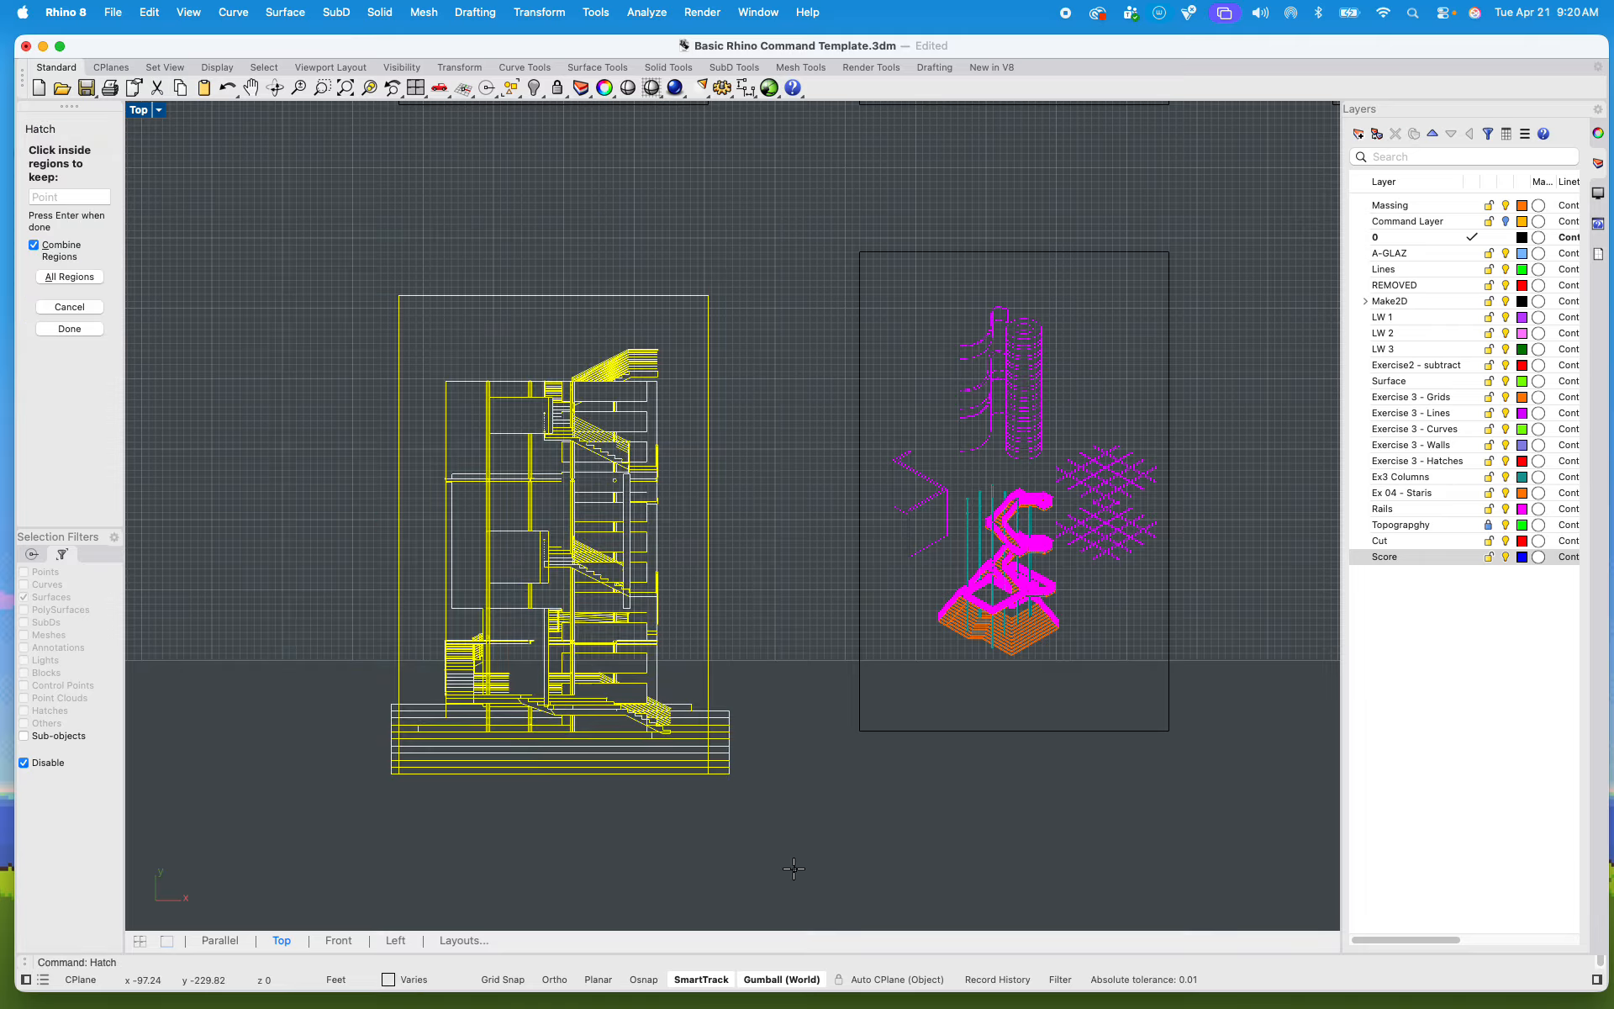
pyautogui.scroll(10, 443, 551)
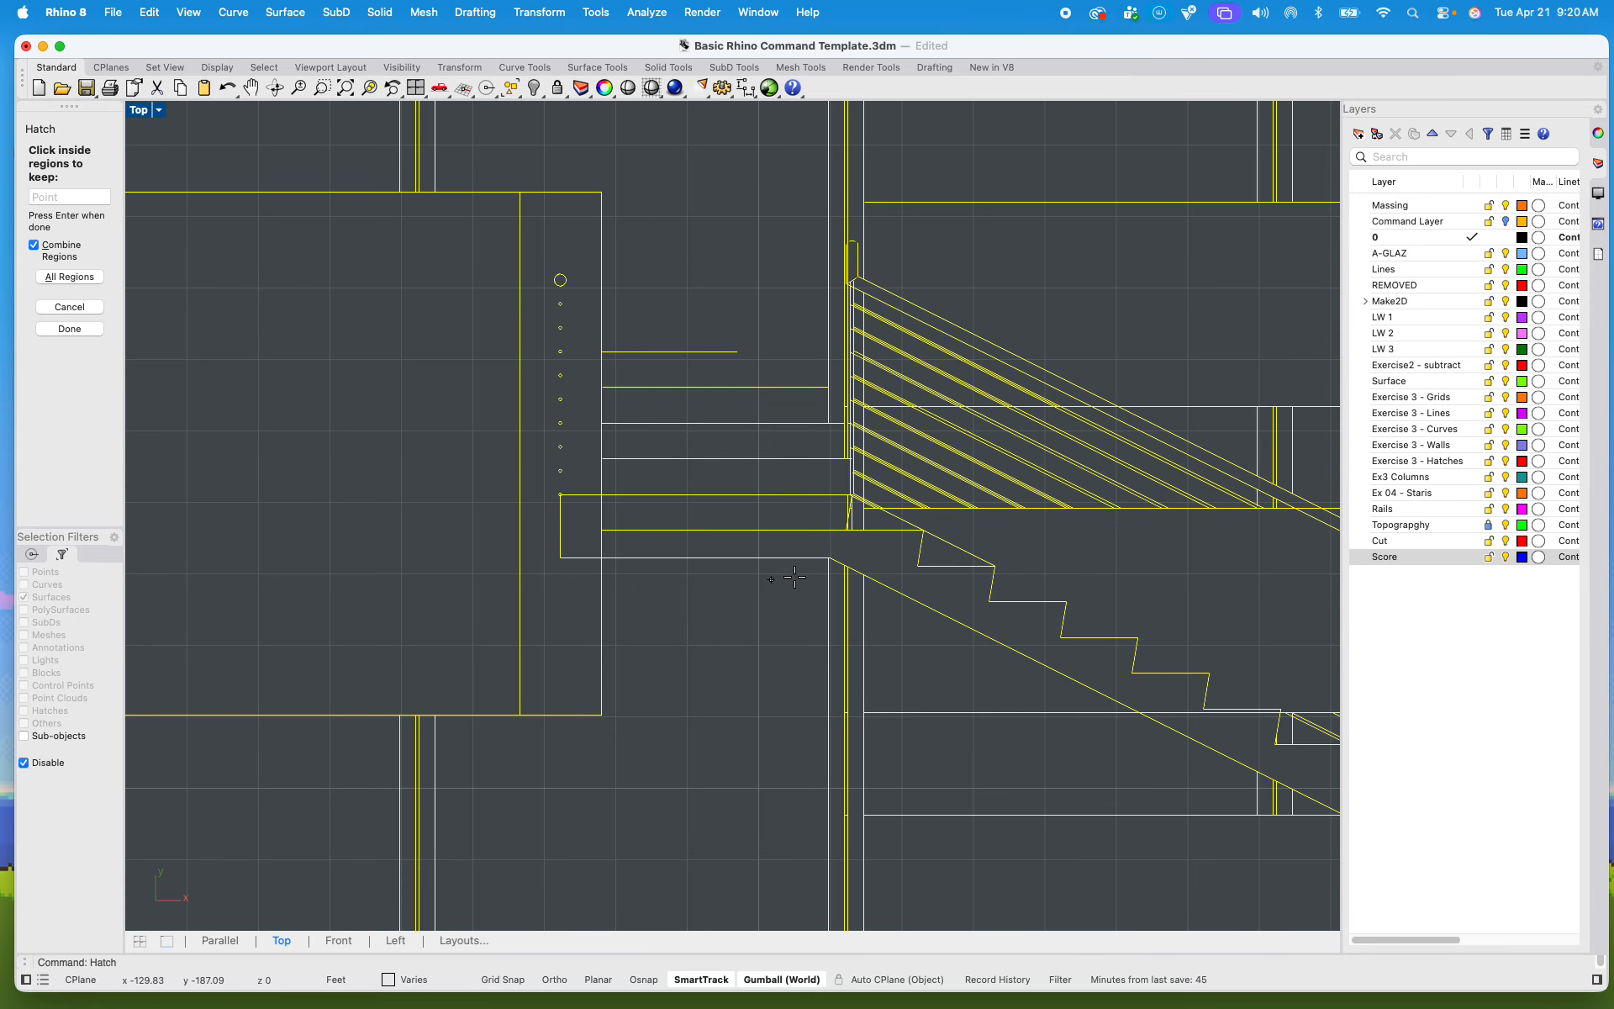
pyautogui.click(711, 545)
pyautogui.click(596, 536)
pyautogui.scroll(5, 581, 522)
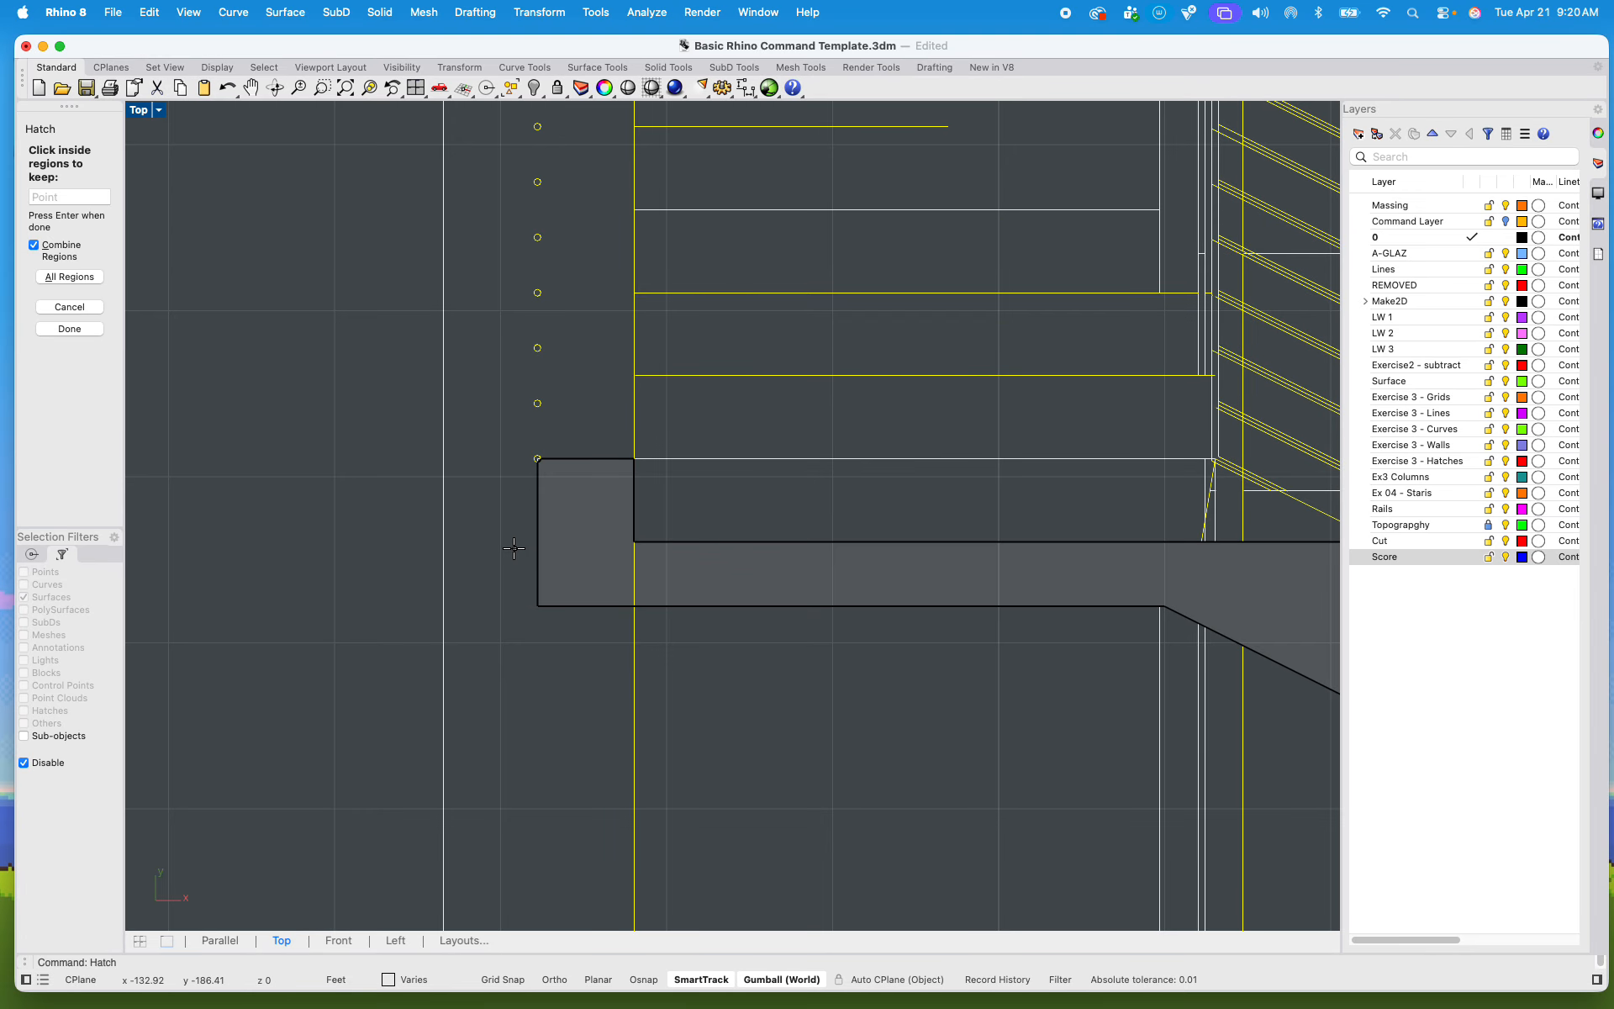
pyautogui.scroll(7, 698, 577)
pyautogui.press('Escape')
pyautogui.press('Escape')
# Step: Examine the cut rail circles beside the section's stair landing and the overall arrangement of the drawing sheets
pyautogui.scroll(-9, 656, 564)
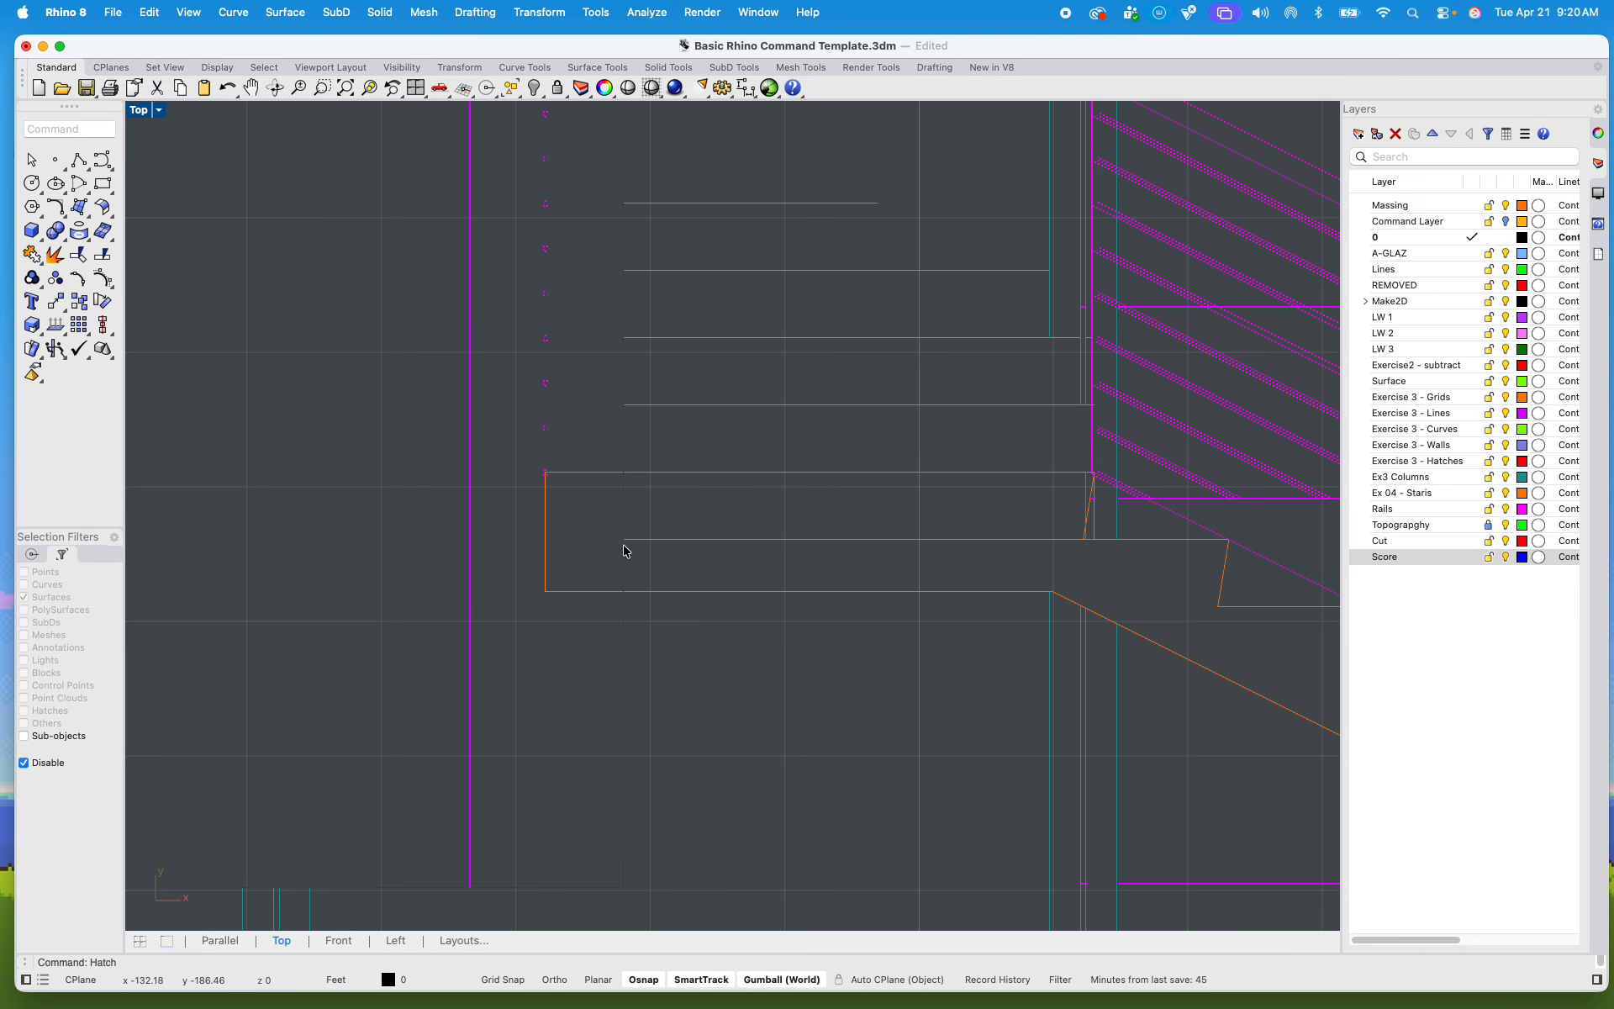
pyautogui.scroll(-5, 633, 544)
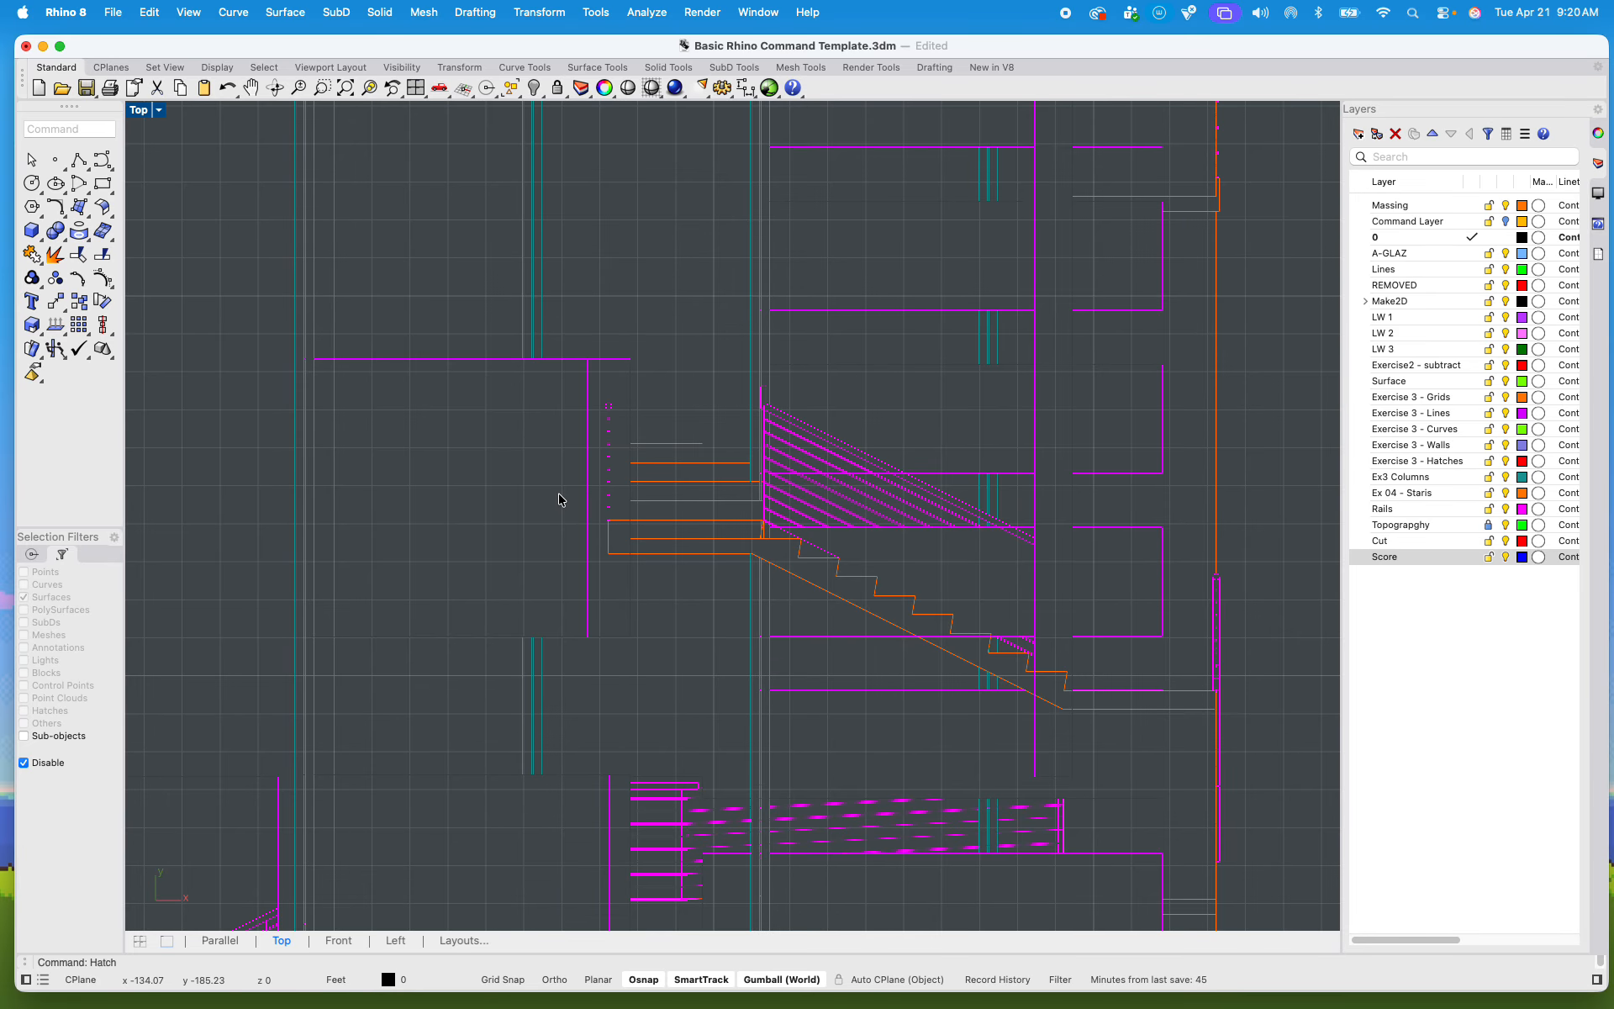
pyautogui.scroll(10, 599, 425)
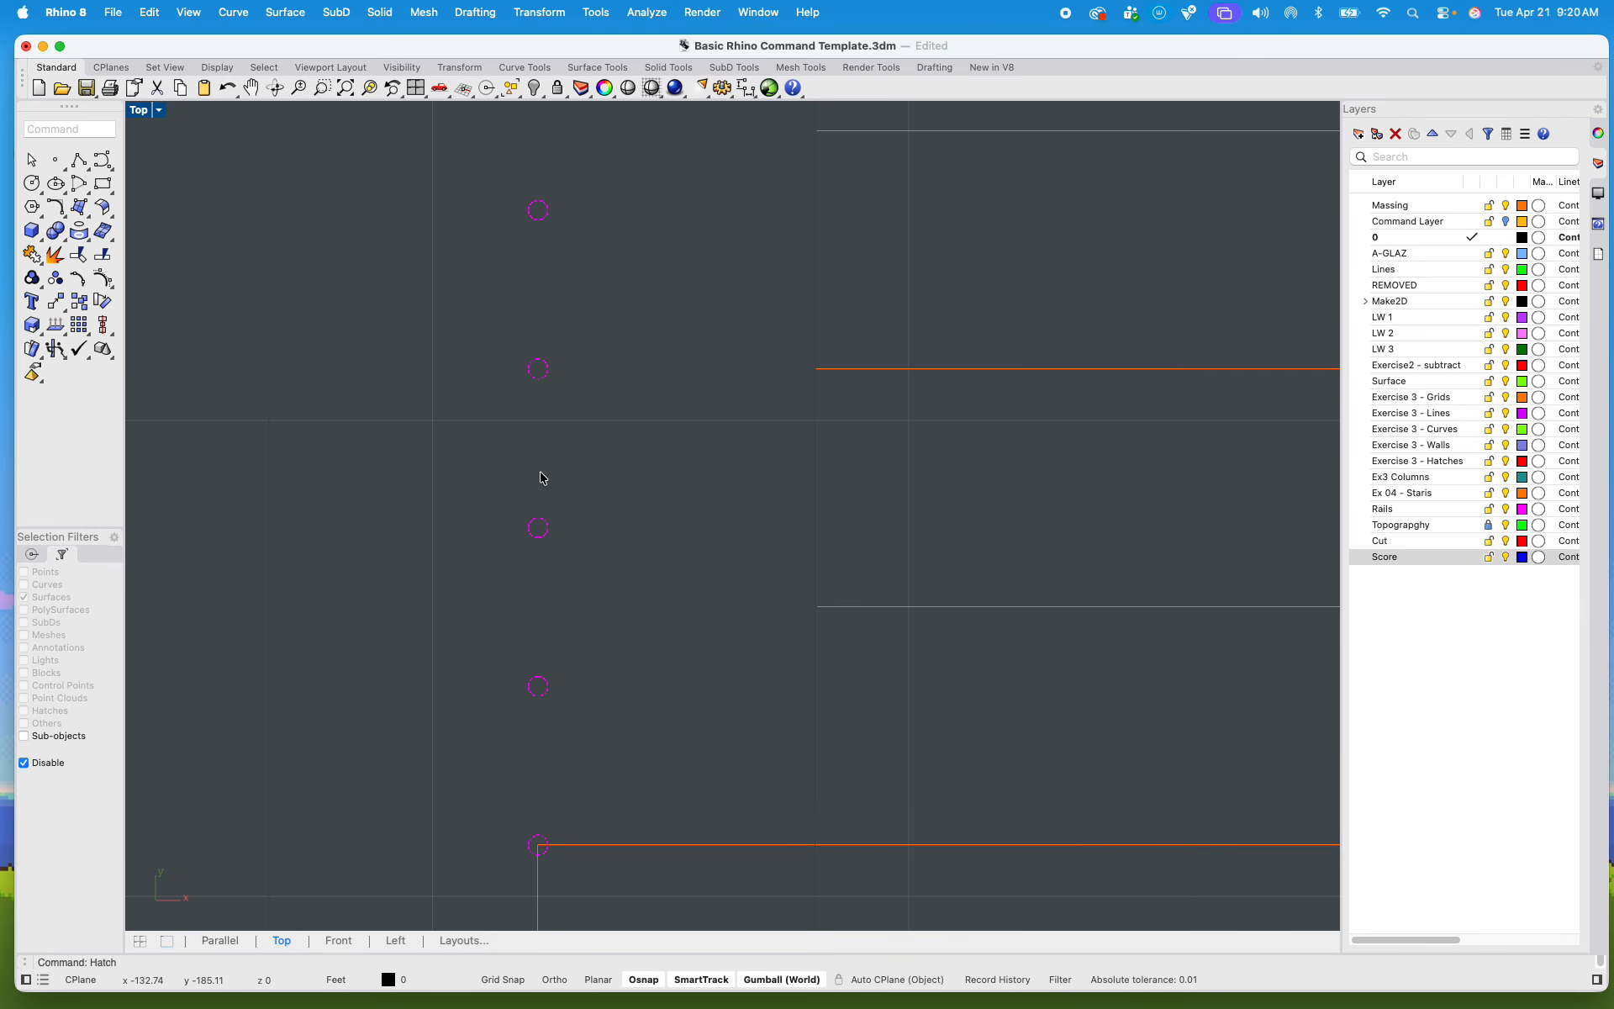
pyautogui.moveTo(553, 450); pyautogui.dragTo(586, 750, button='right')
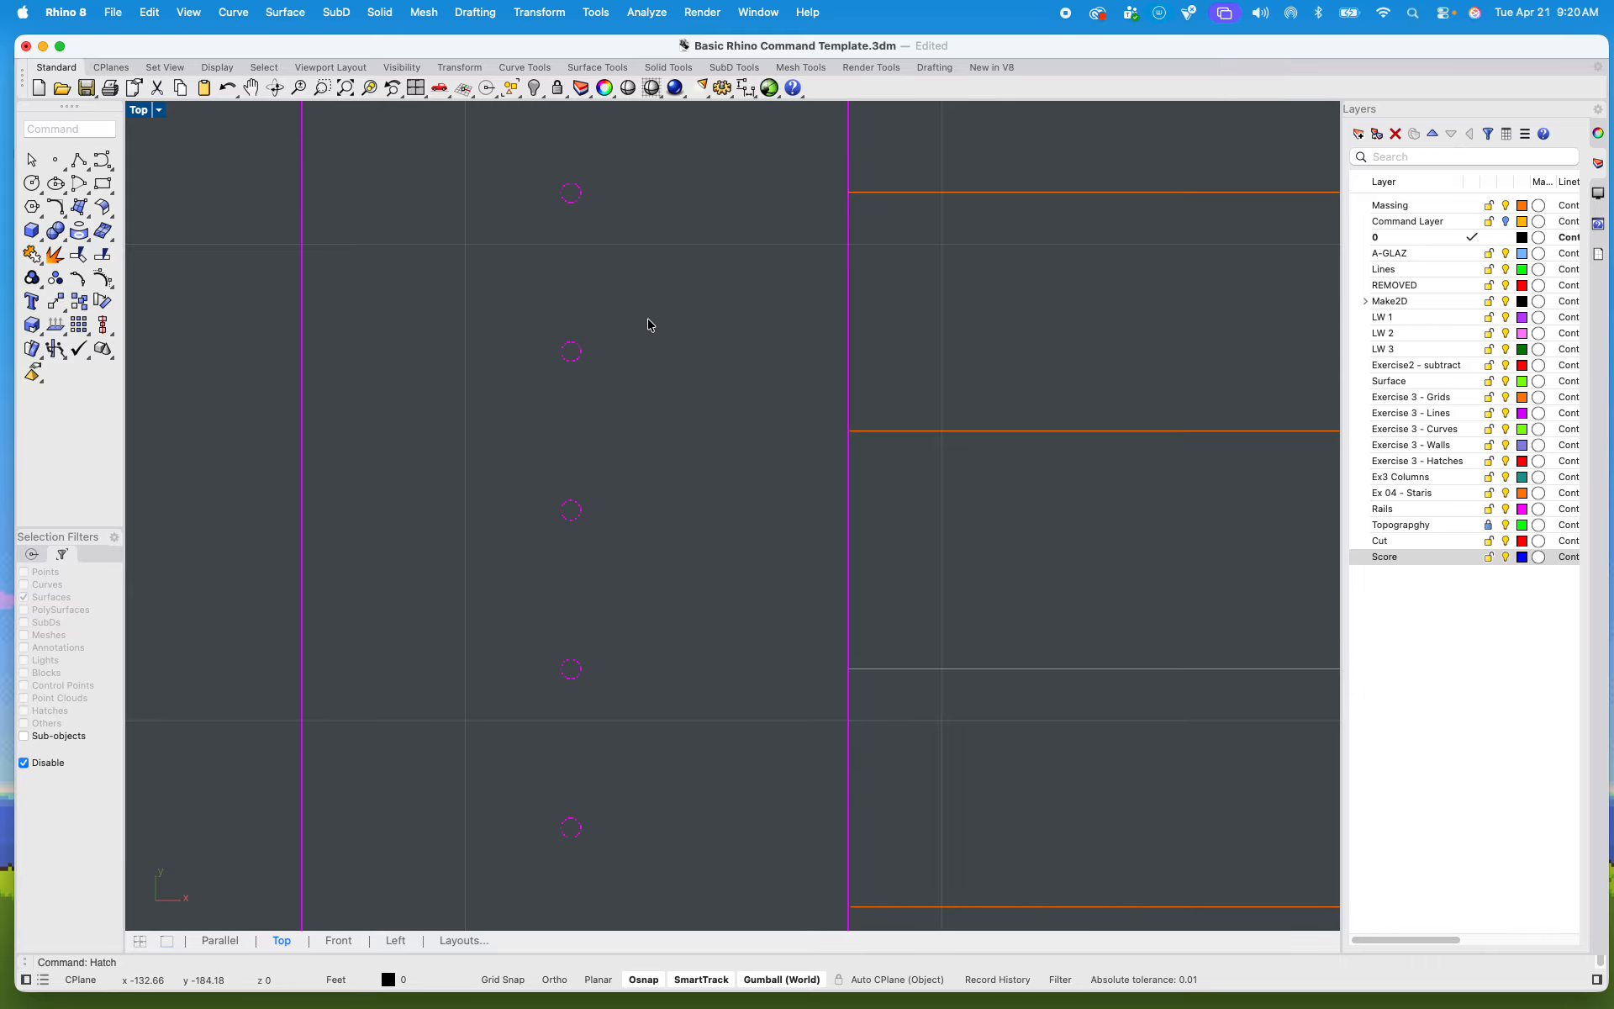
pyautogui.scroll(-8, 682, 270)
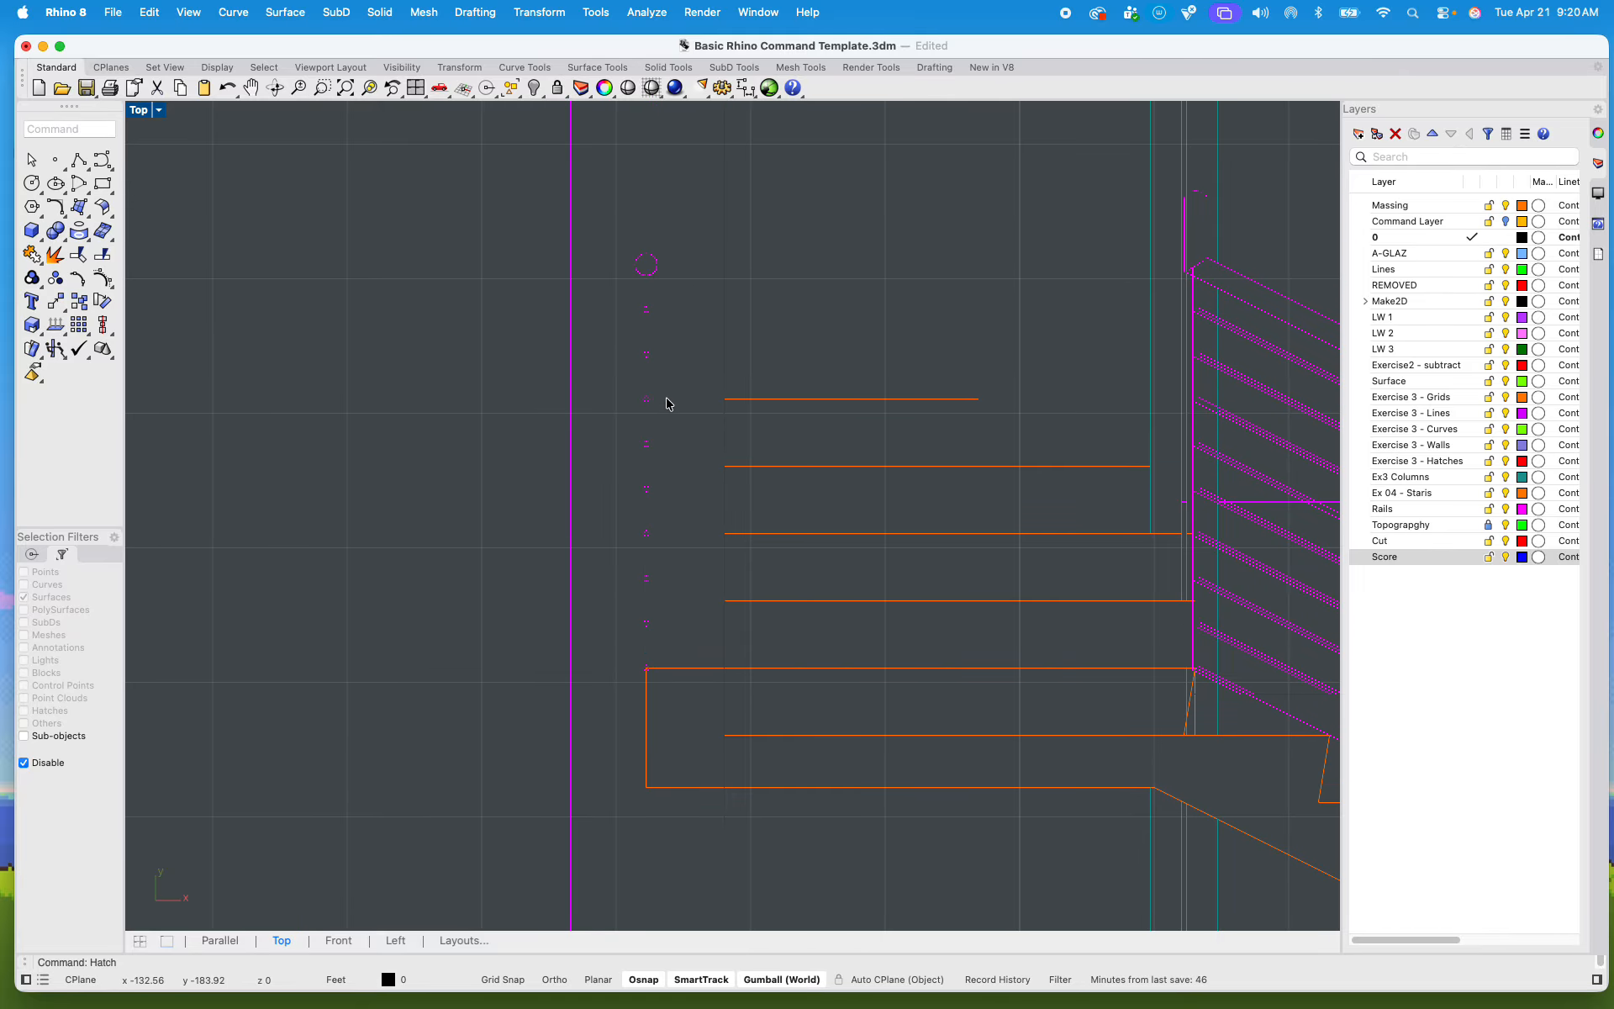
pyautogui.scroll(-6, 667, 405)
pyautogui.scroll(-6, 672, 416)
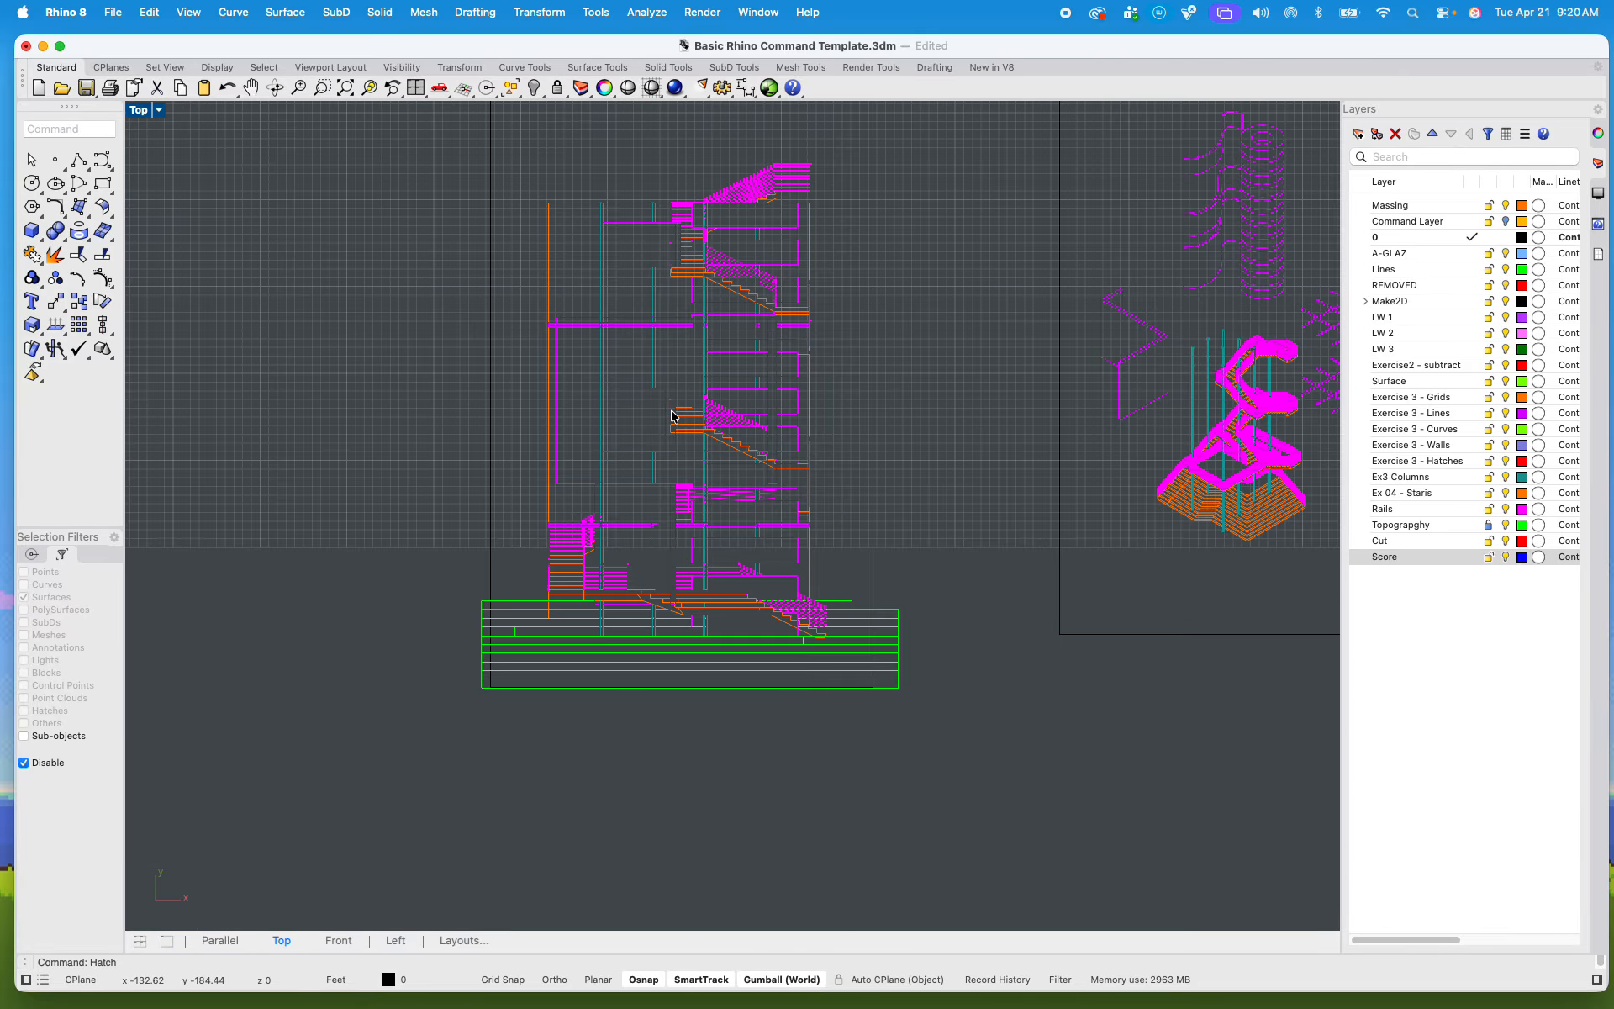
pyautogui.scroll(-5, 715, 421)
pyautogui.moveTo(741, 475); pyautogui.dragTo(624, 571, button='right')
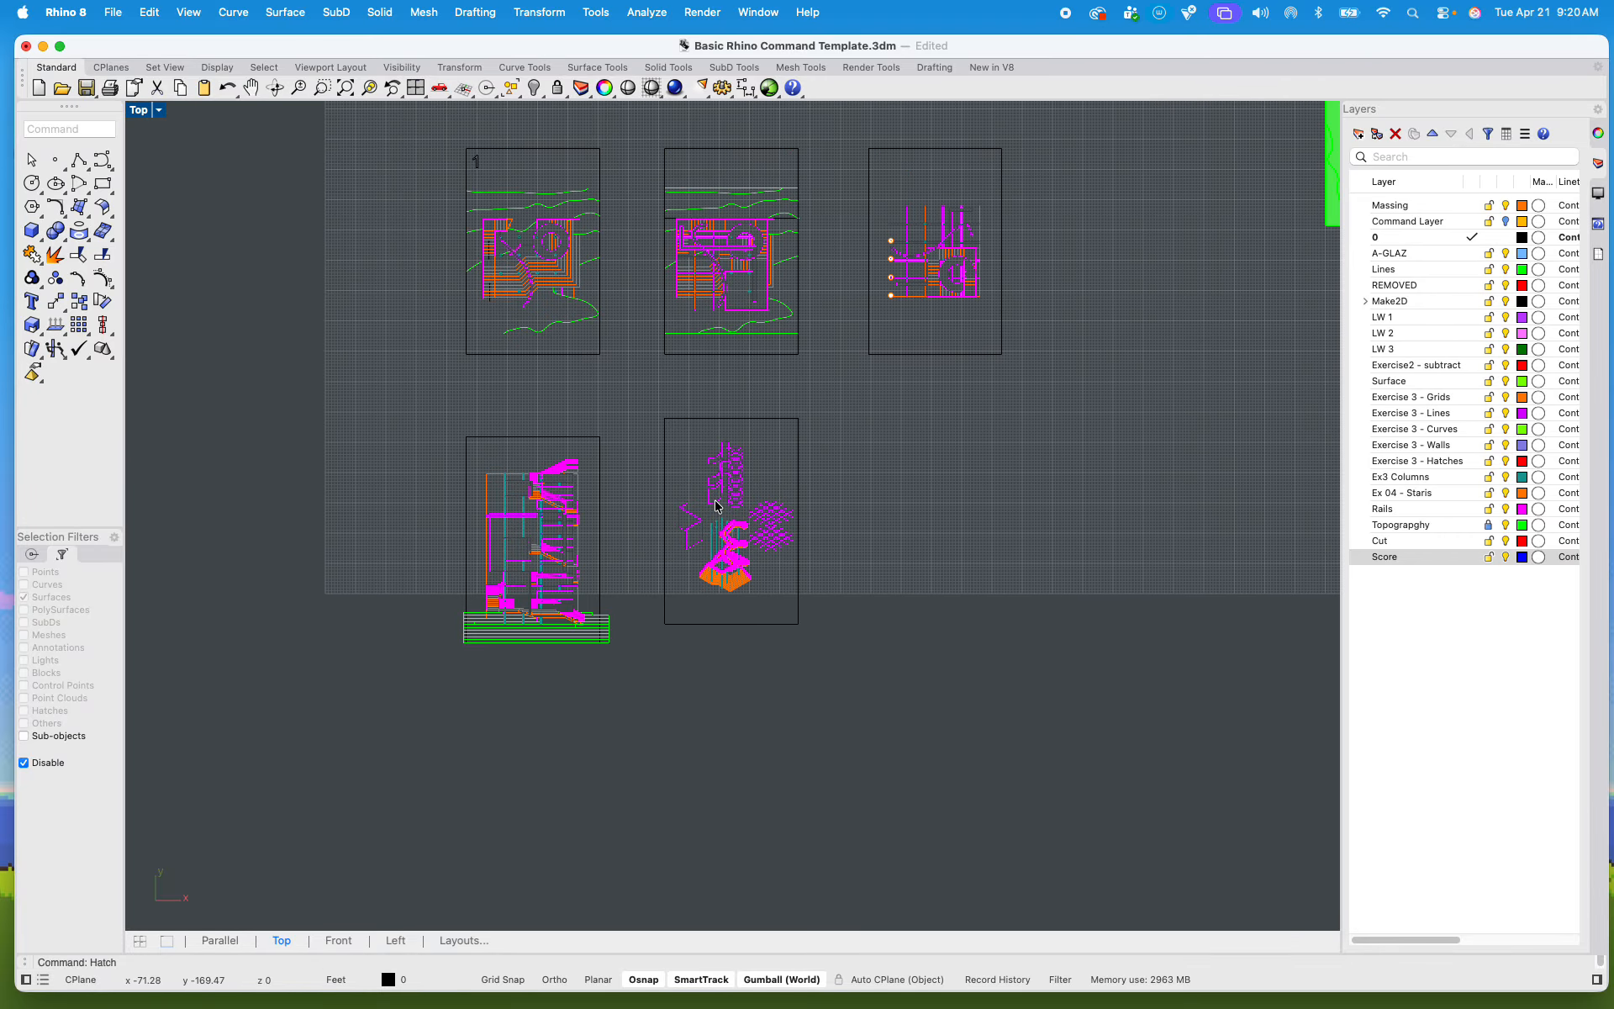
pyautogui.scroll(-3, 717, 506)
pyautogui.scroll(5, 707, 611)
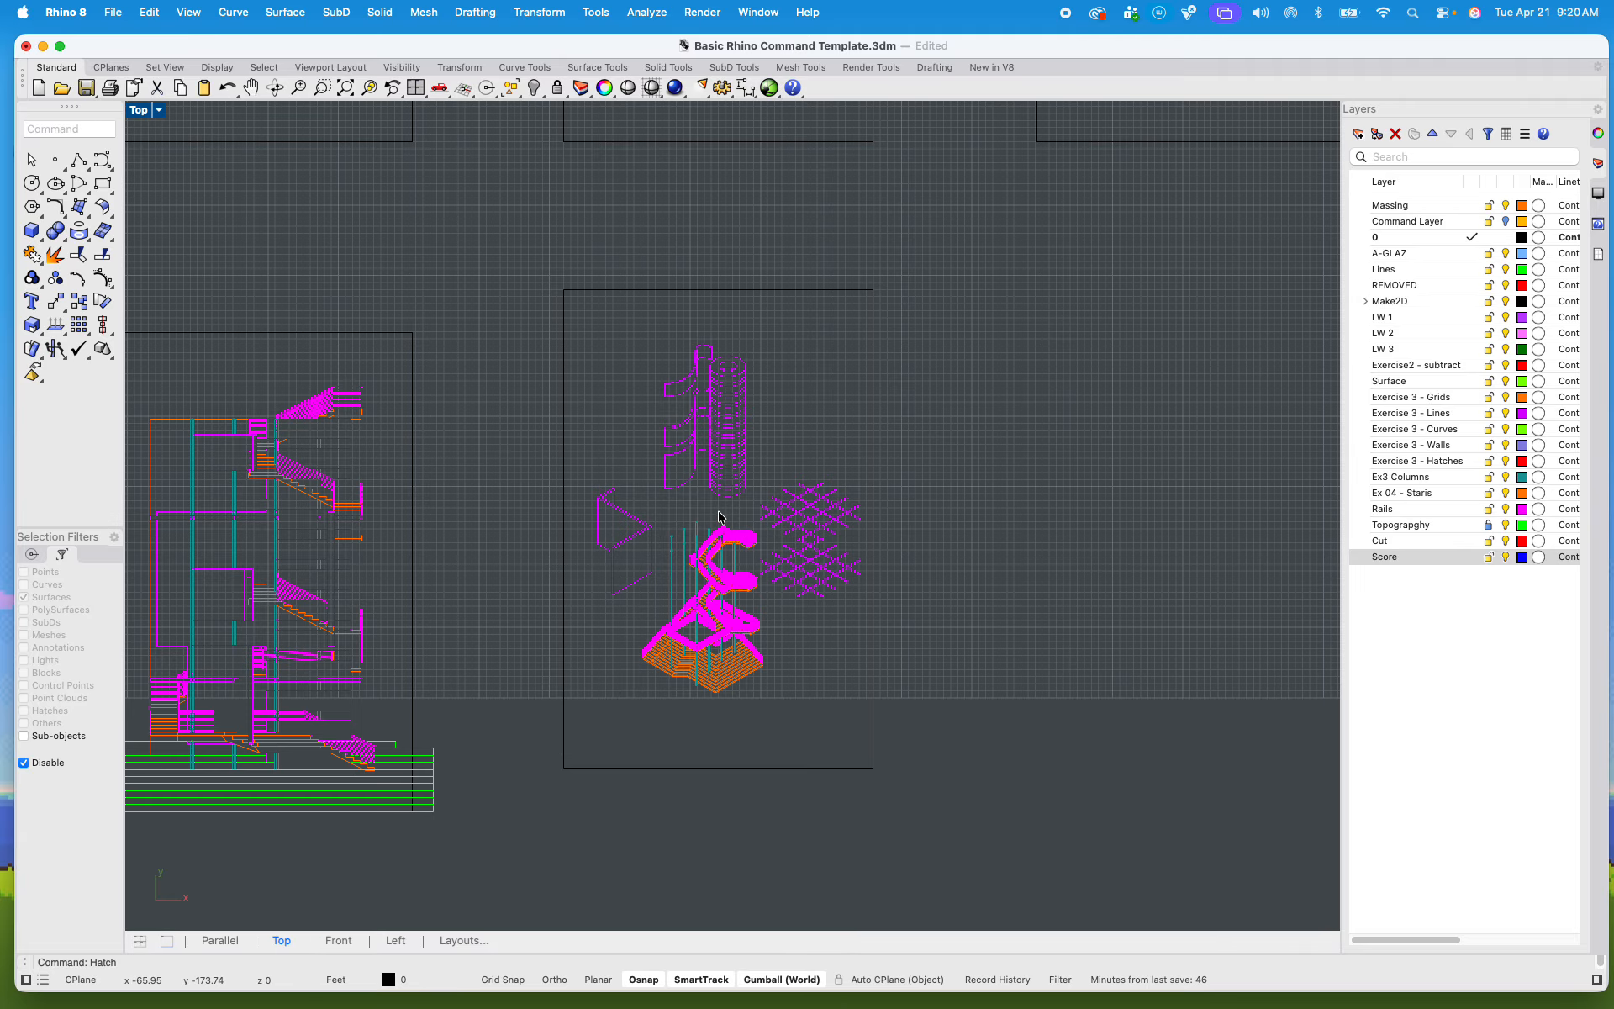
pyautogui.scroll(-3, 797, 495)
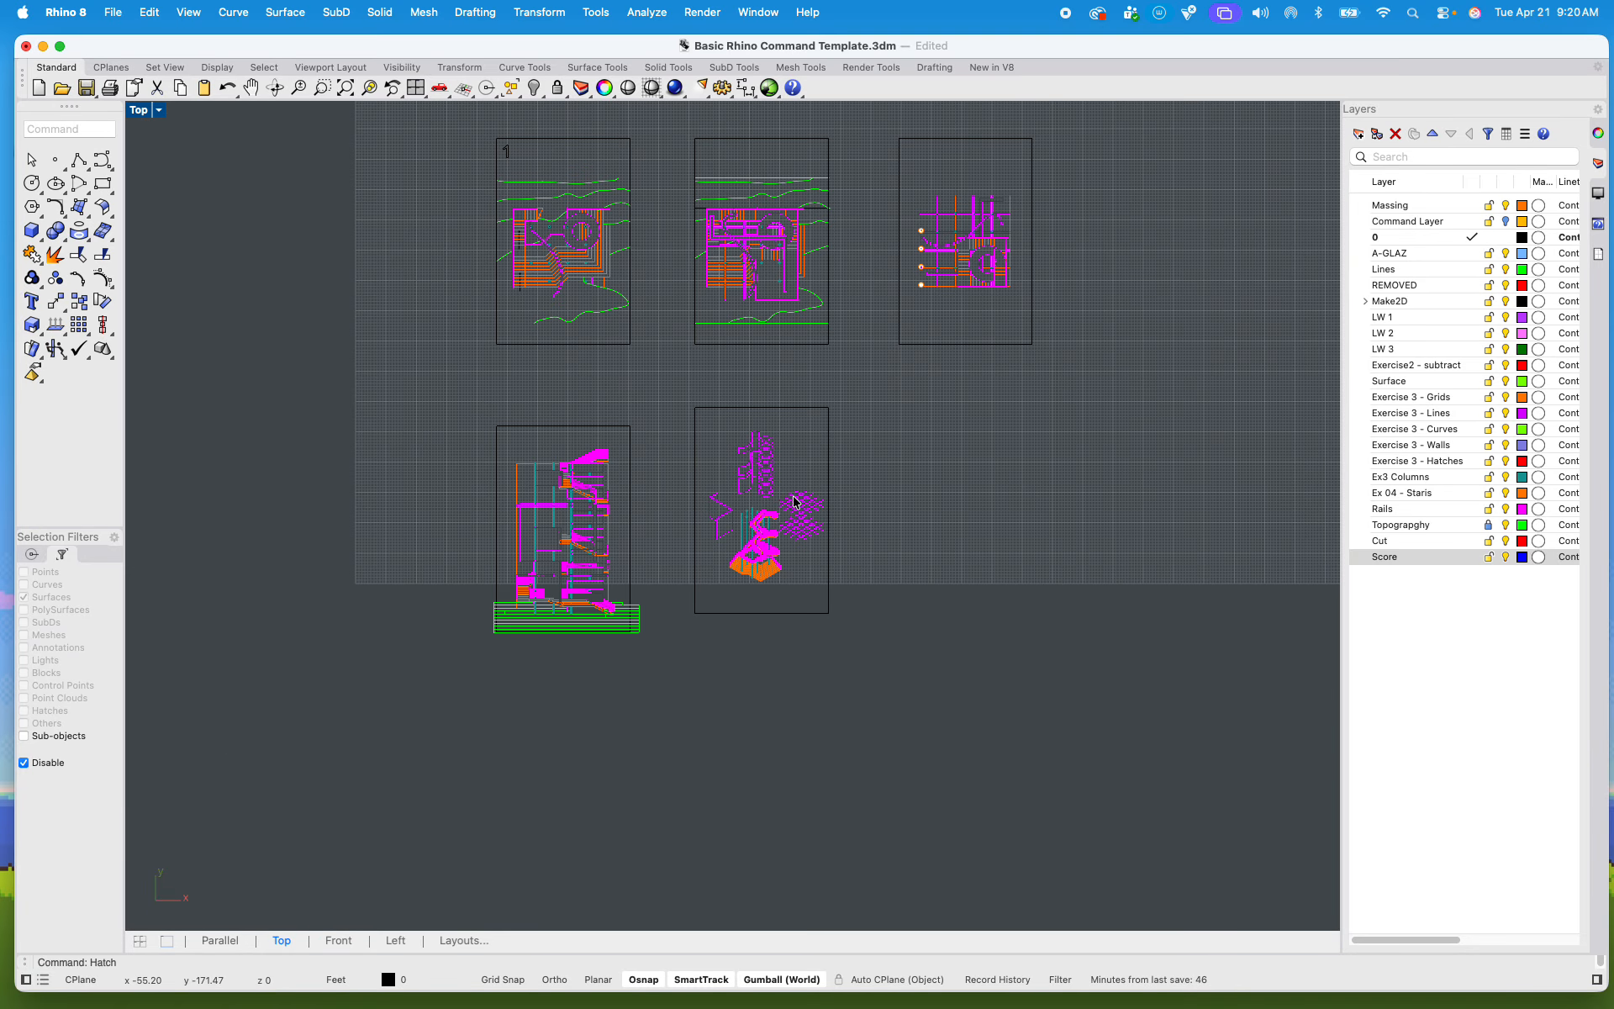
pyautogui.moveTo(797, 495); pyautogui.dragTo(797, 624, button='right')
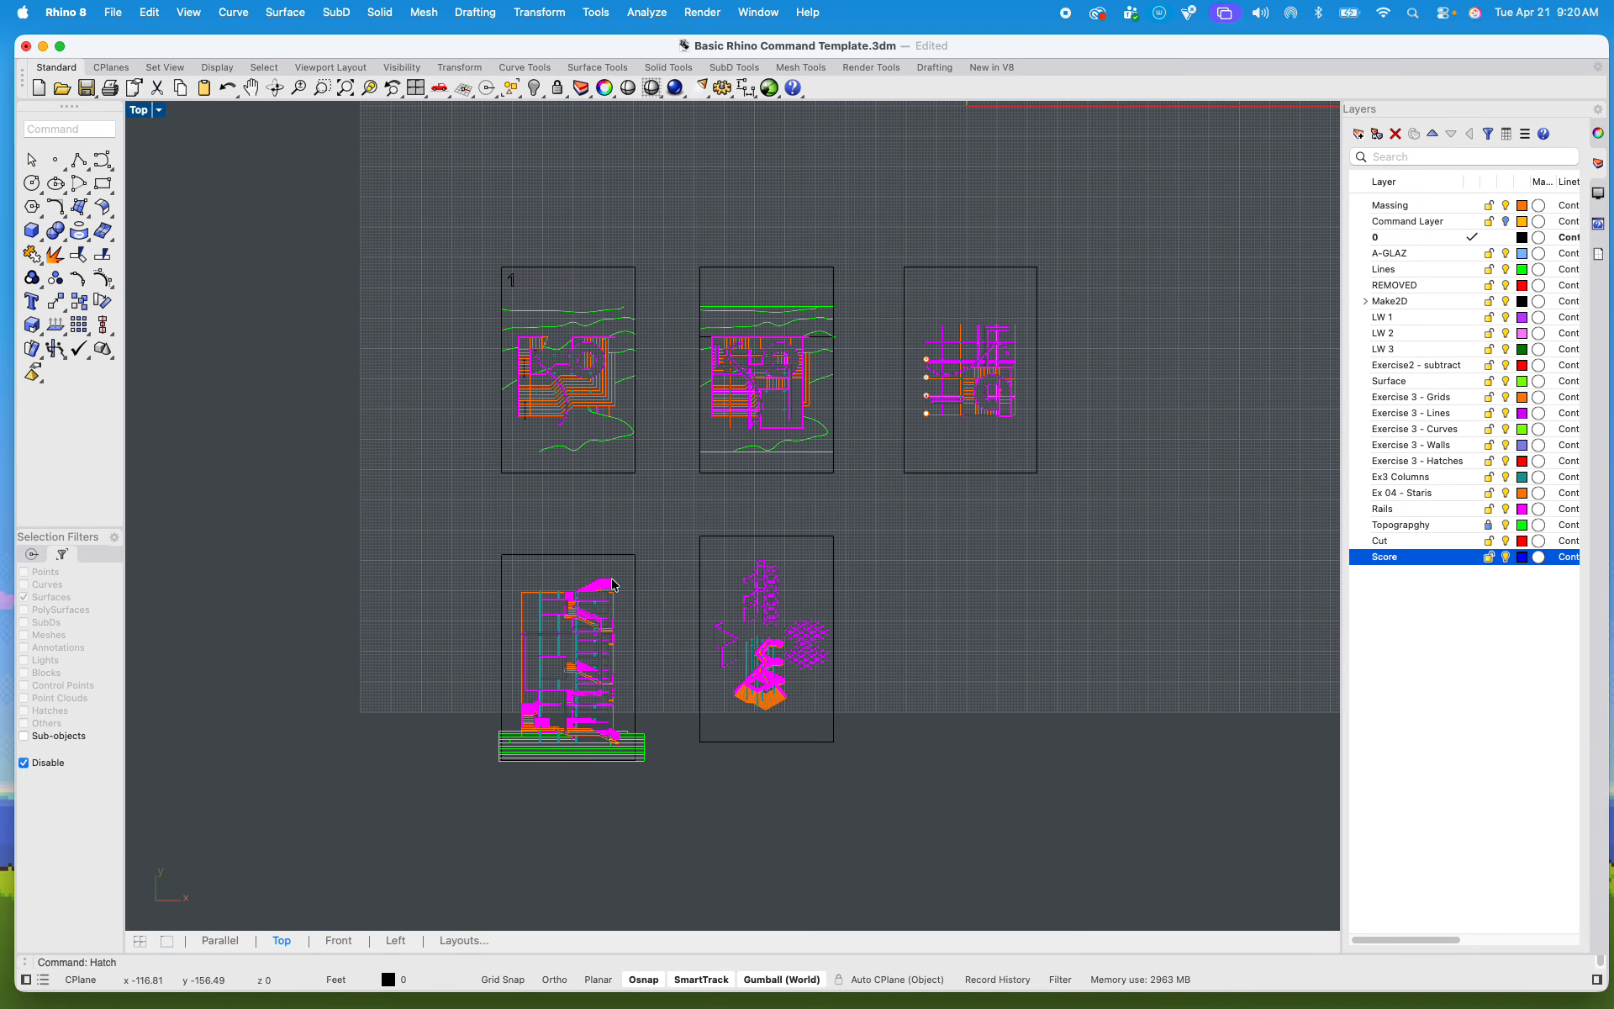
# Step: Examine the sheet frames and their spacing across the plans, section and exploded axonometric
pyautogui.scroll(5, 558, 395)
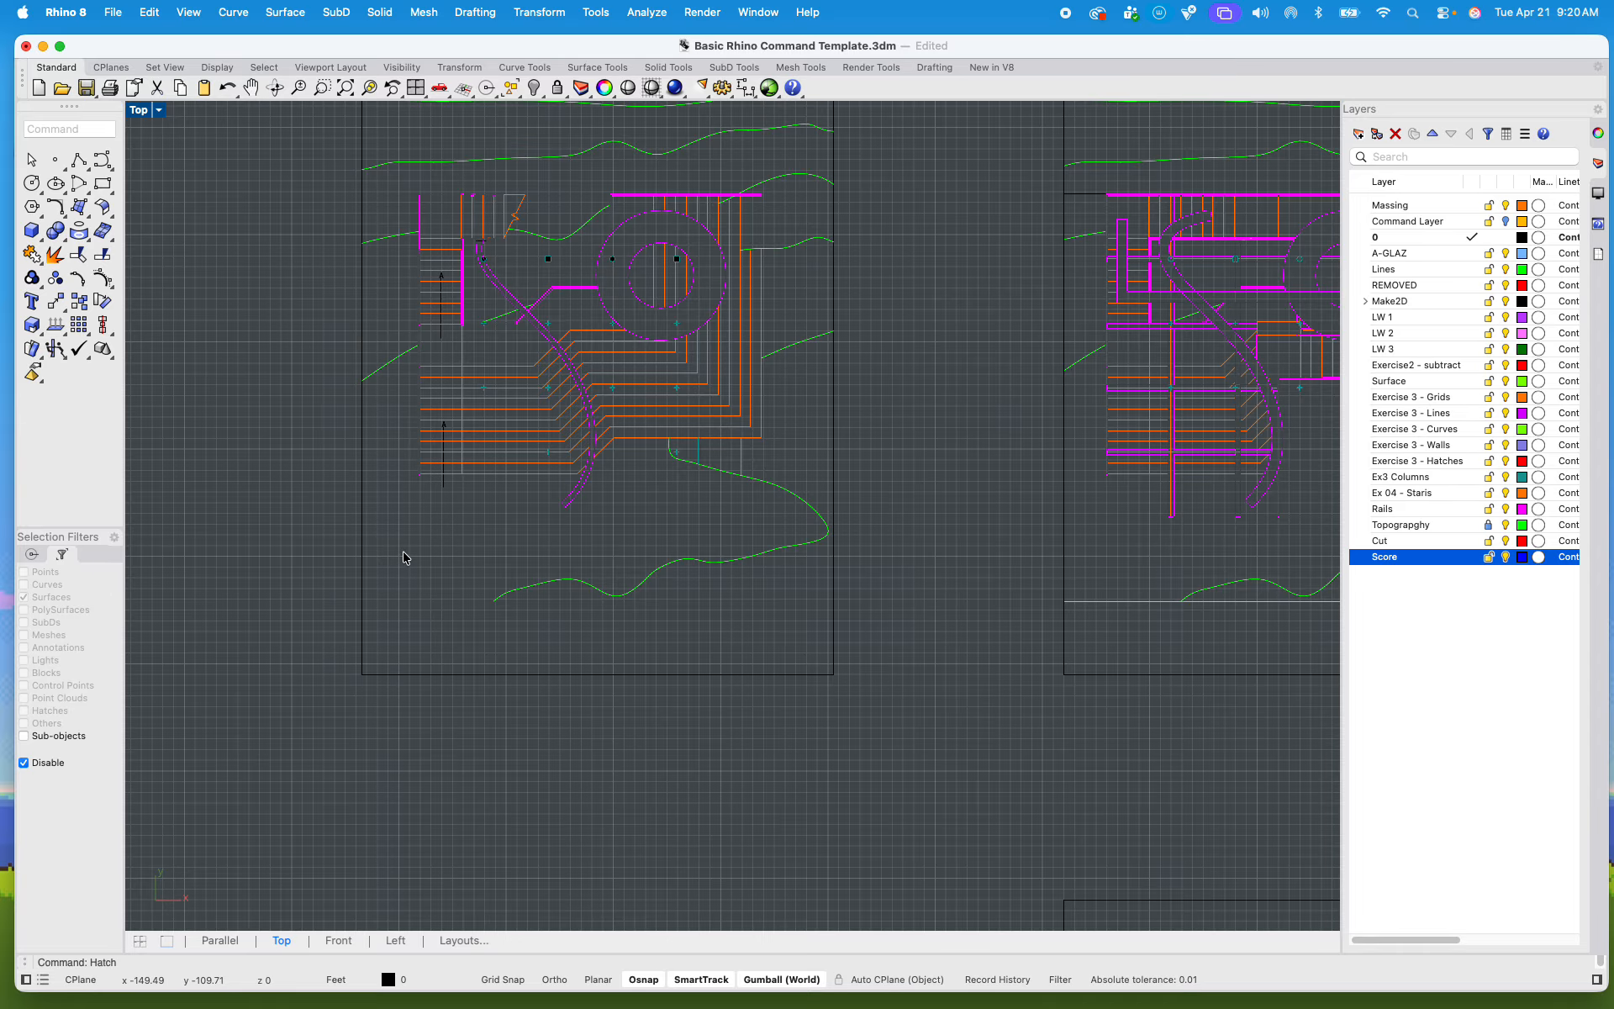
pyautogui.scroll(-5, 404, 558)
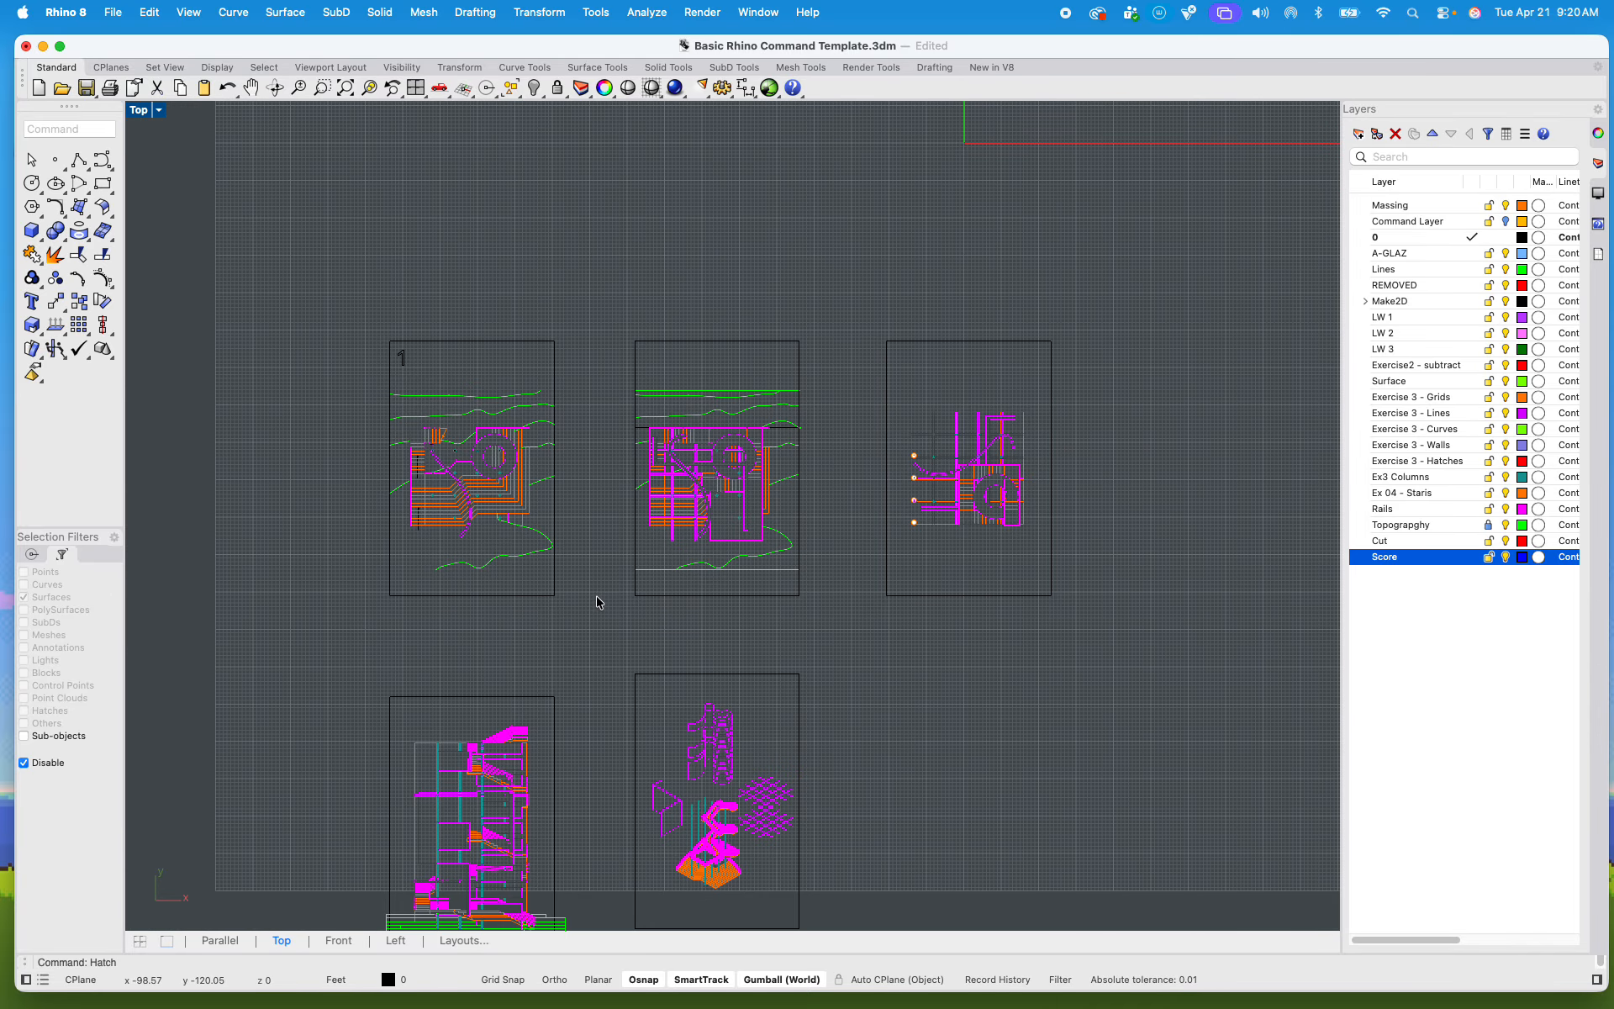
pyautogui.moveTo(598, 602); pyautogui.dragTo(660, 437, button='right')
pyautogui.moveTo(380, 464); pyautogui.dragTo(649, 841)
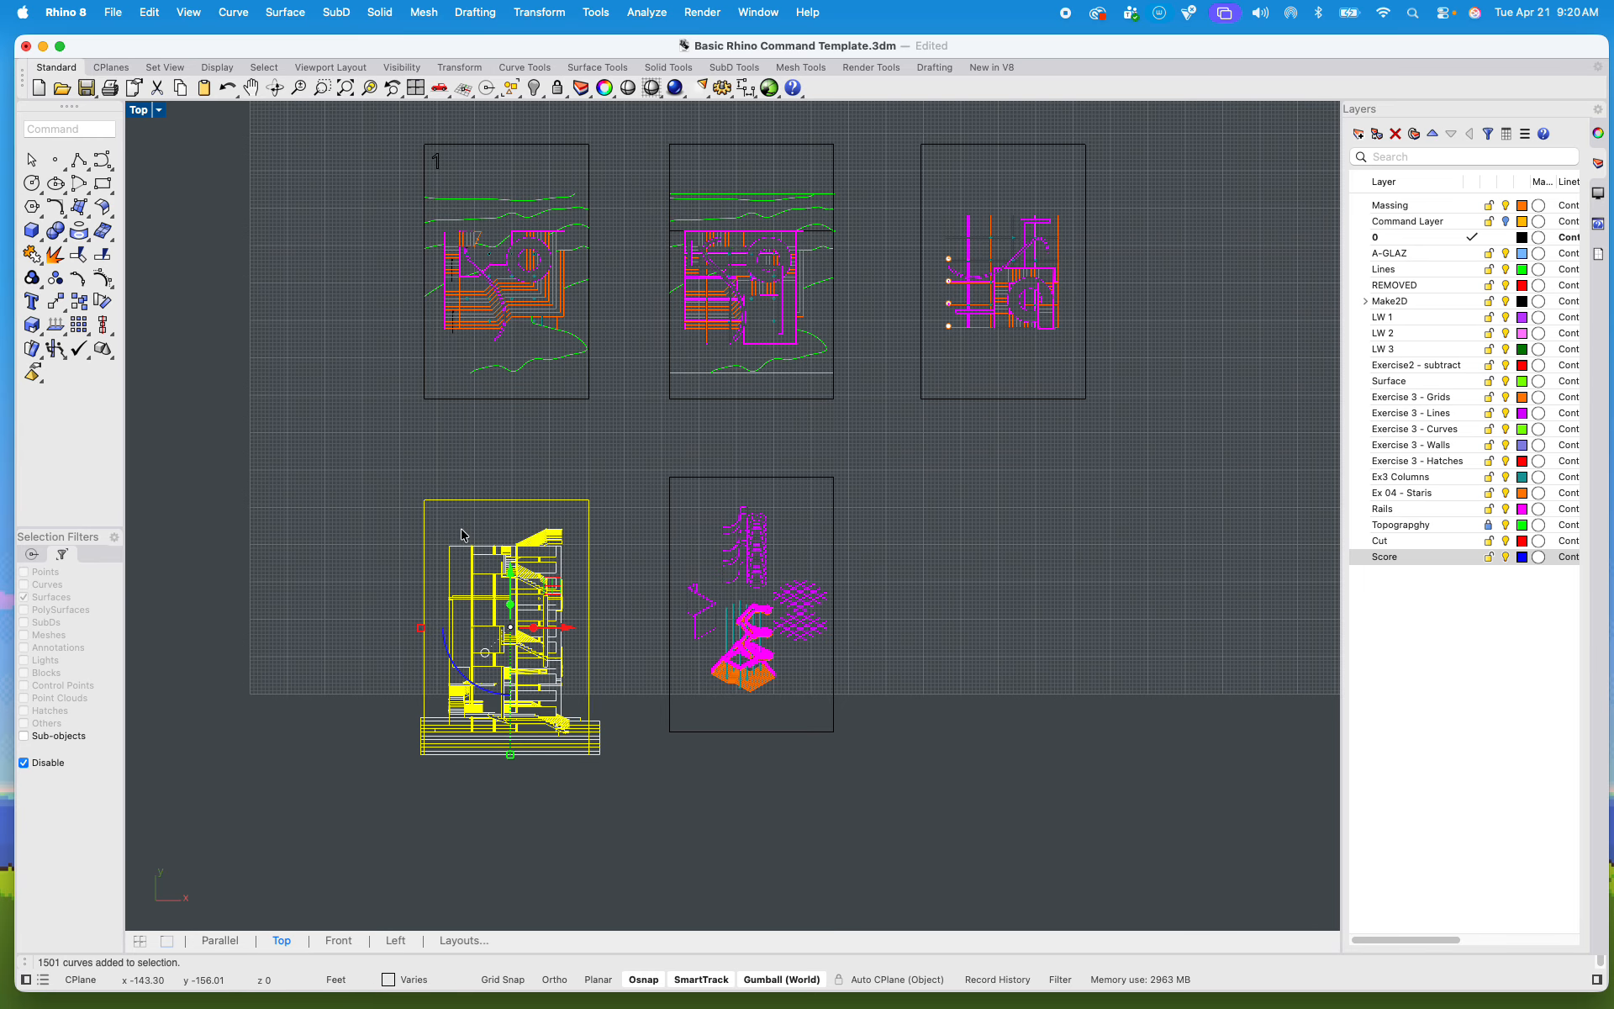
pyautogui.moveTo(473, 450); pyautogui.dragTo(589, 523, button='right')
pyautogui.click(586, 527)
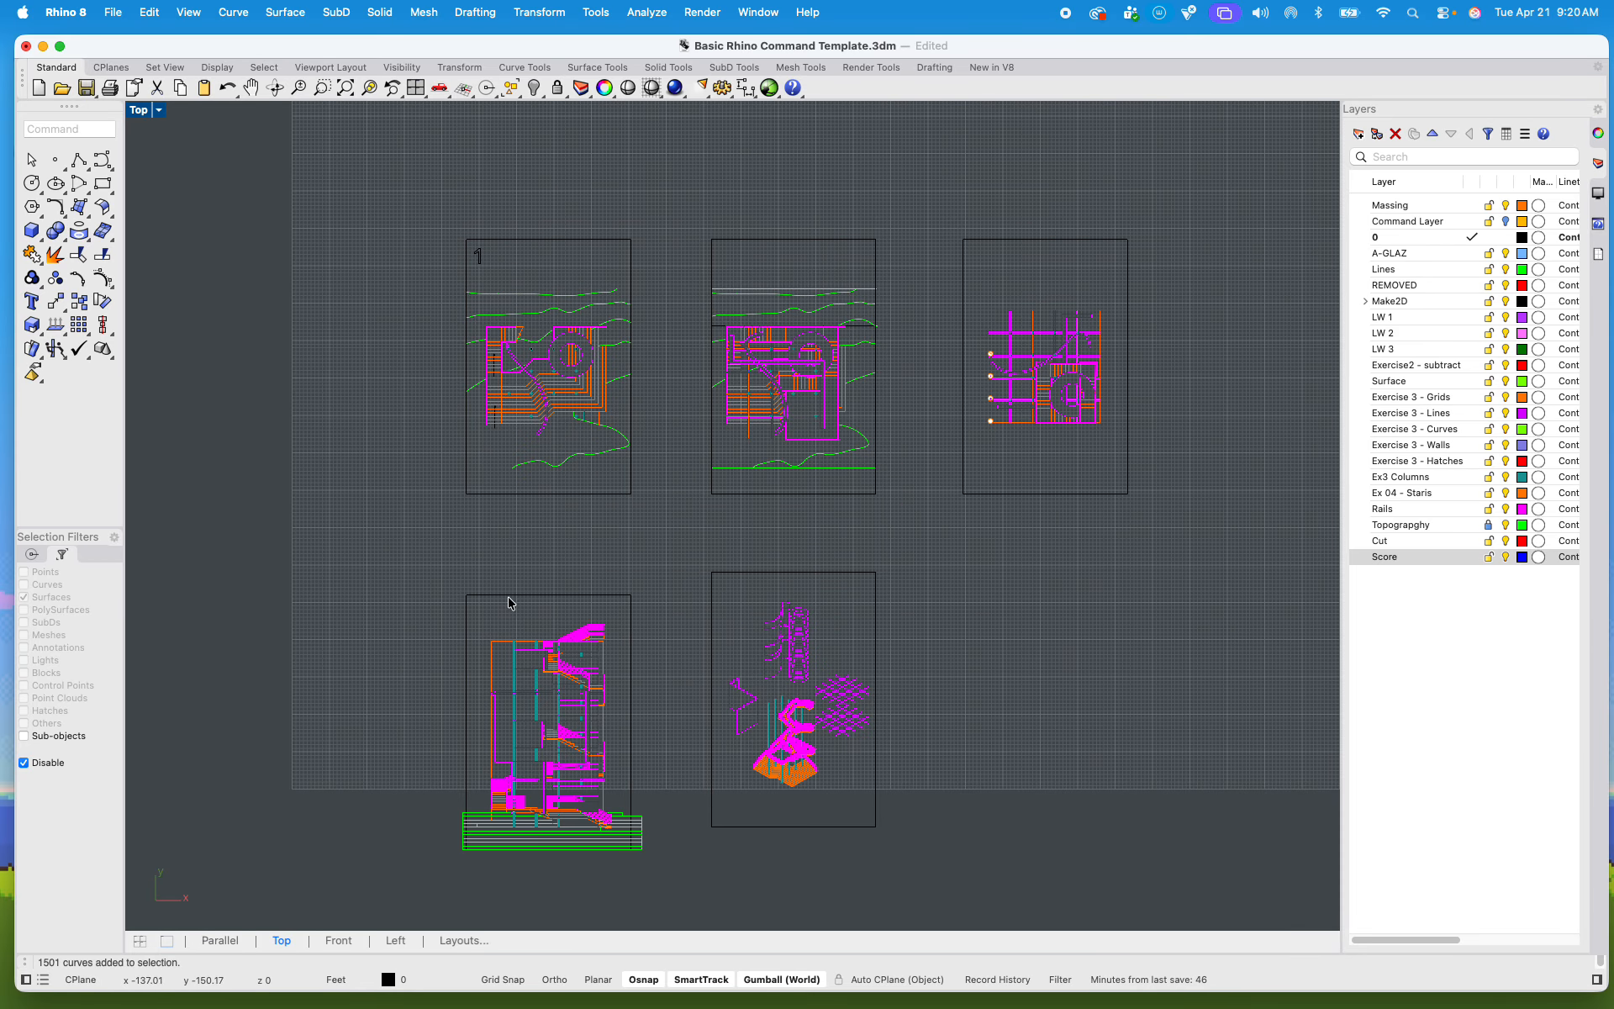
pyautogui.click(472, 595)
pyautogui.click(772, 574)
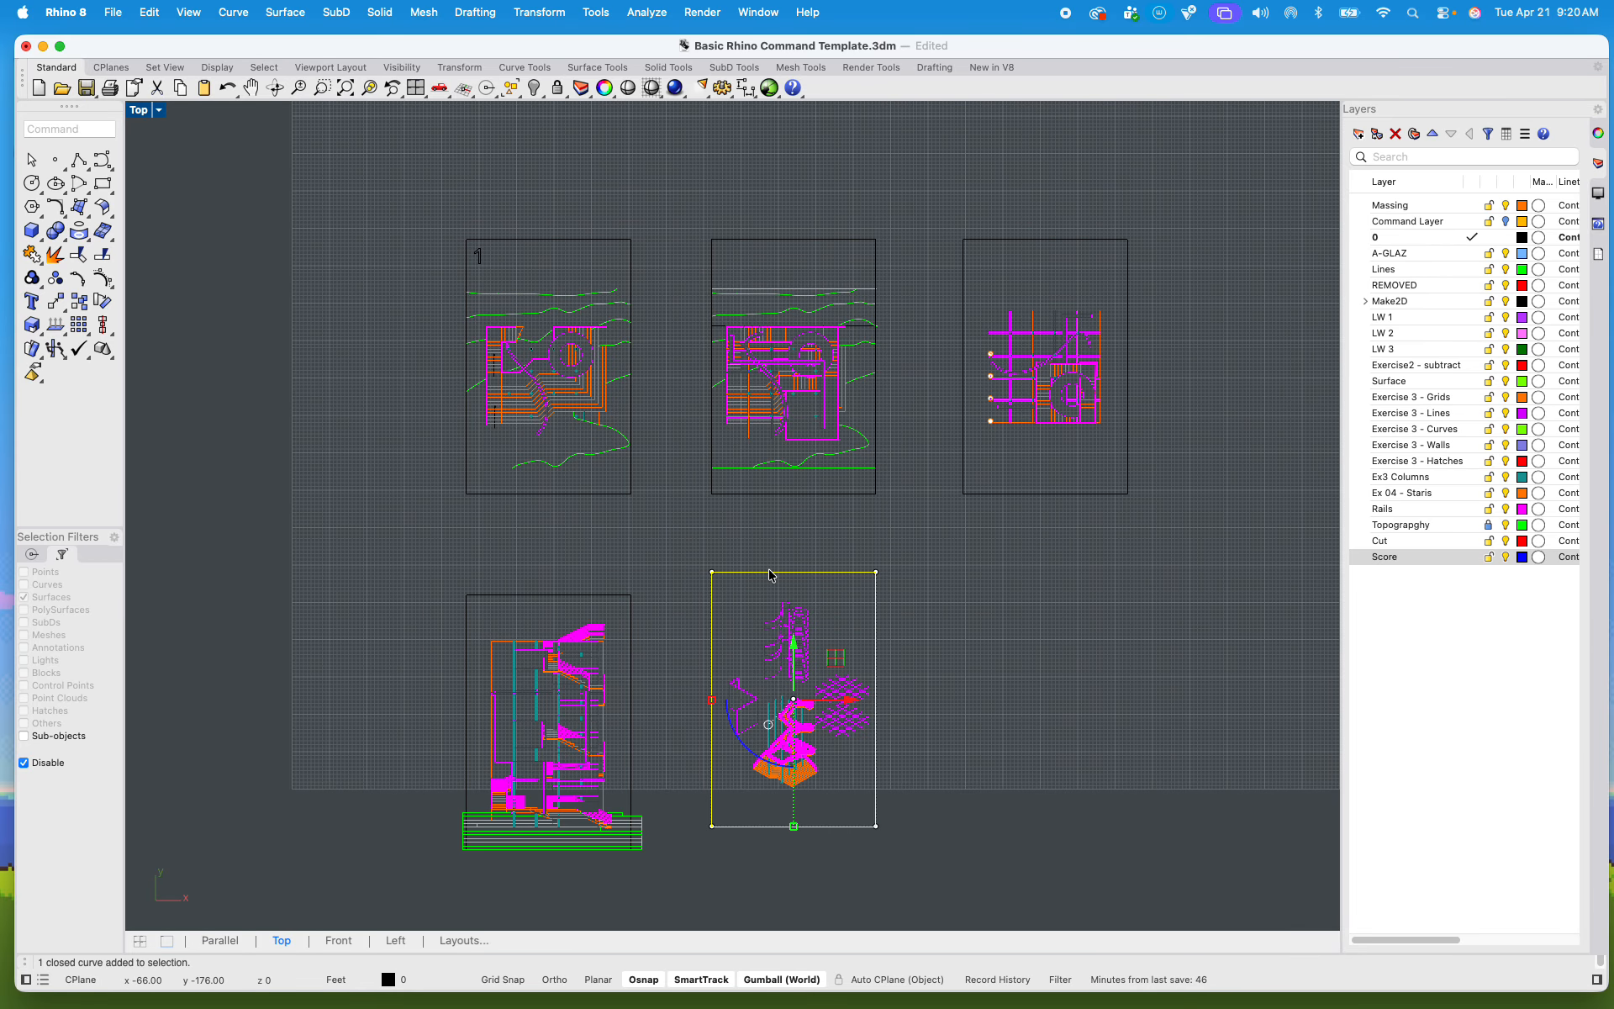
pyautogui.click(1031, 492)
pyautogui.click(1014, 598)
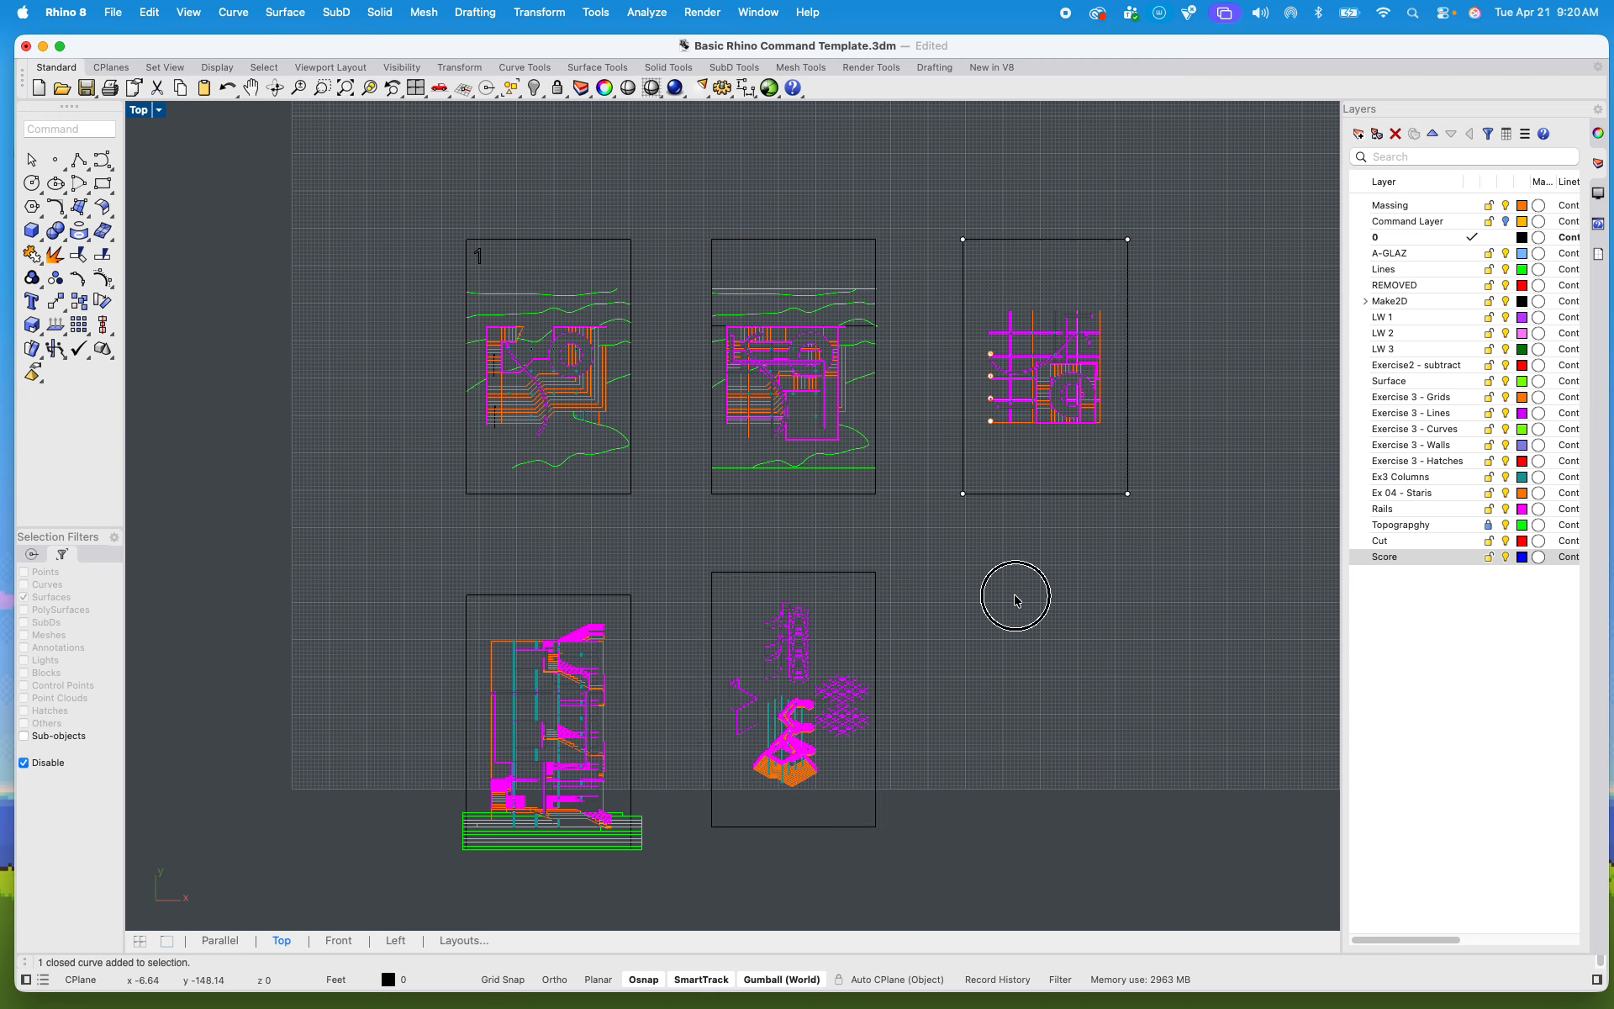
pyautogui.scroll(-3, 639, 696)
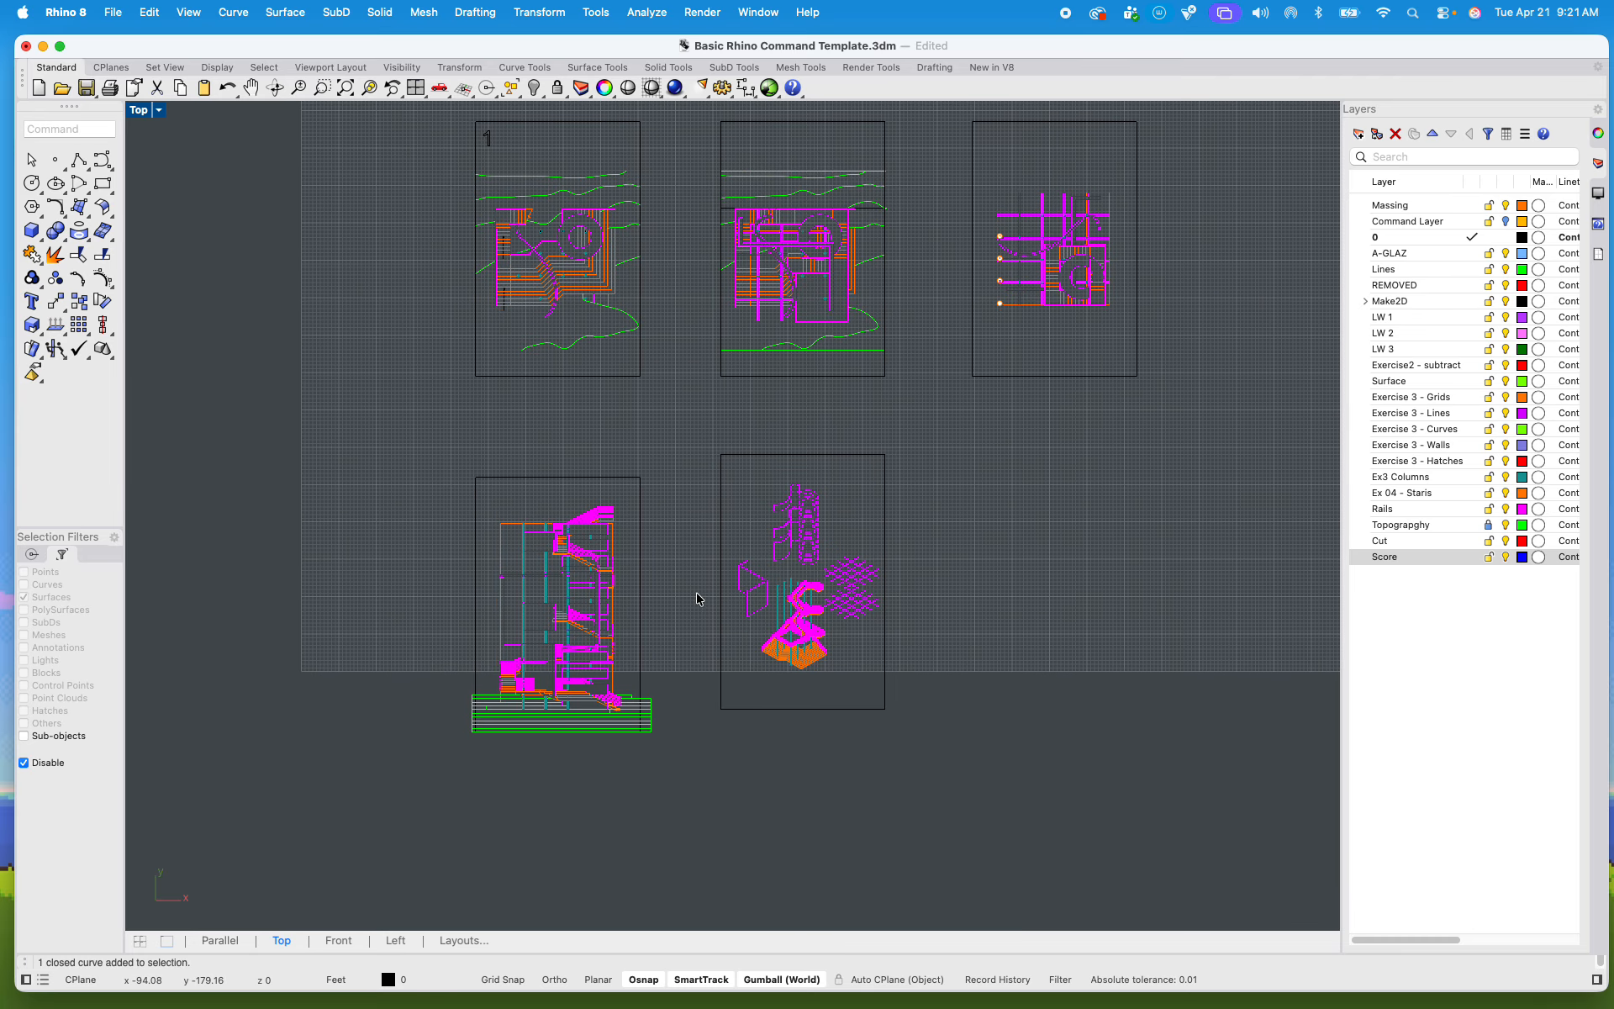
# Step: Move the section sheet with its frame straight up to sit just below the first plan sheet
pyautogui.moveTo(402, 433); pyautogui.dragTo(684, 781)
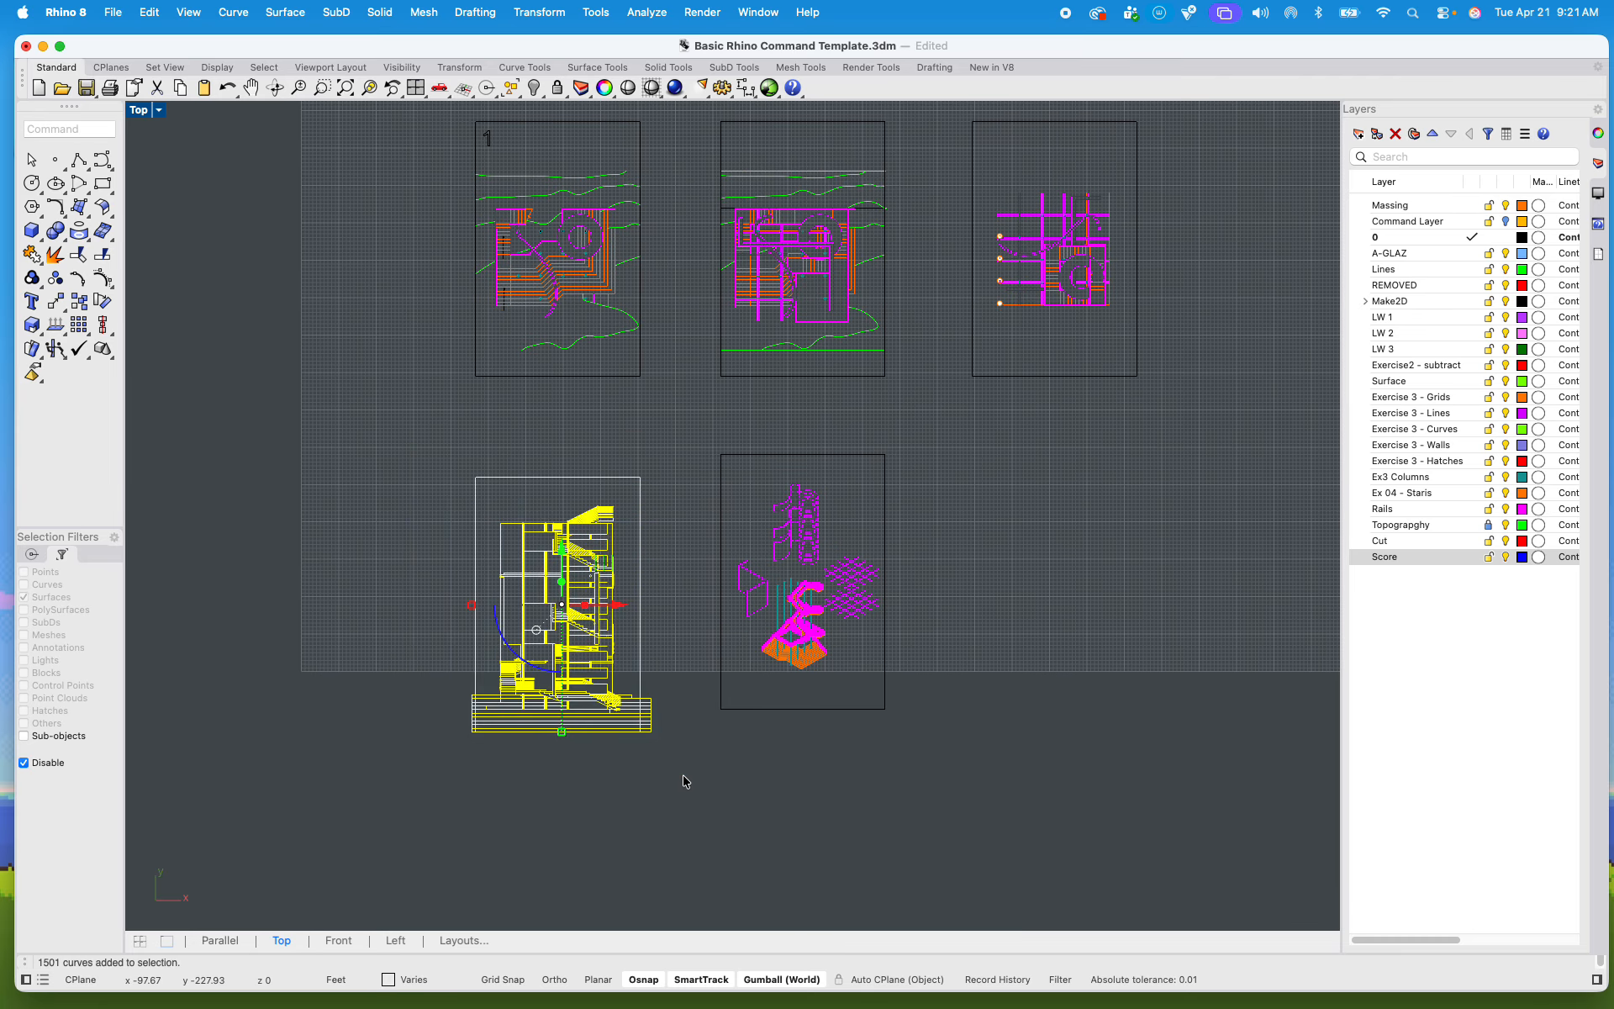
pyautogui.write('m')
pyautogui.press('Return')
pyautogui.scroll(10, 475, 491)
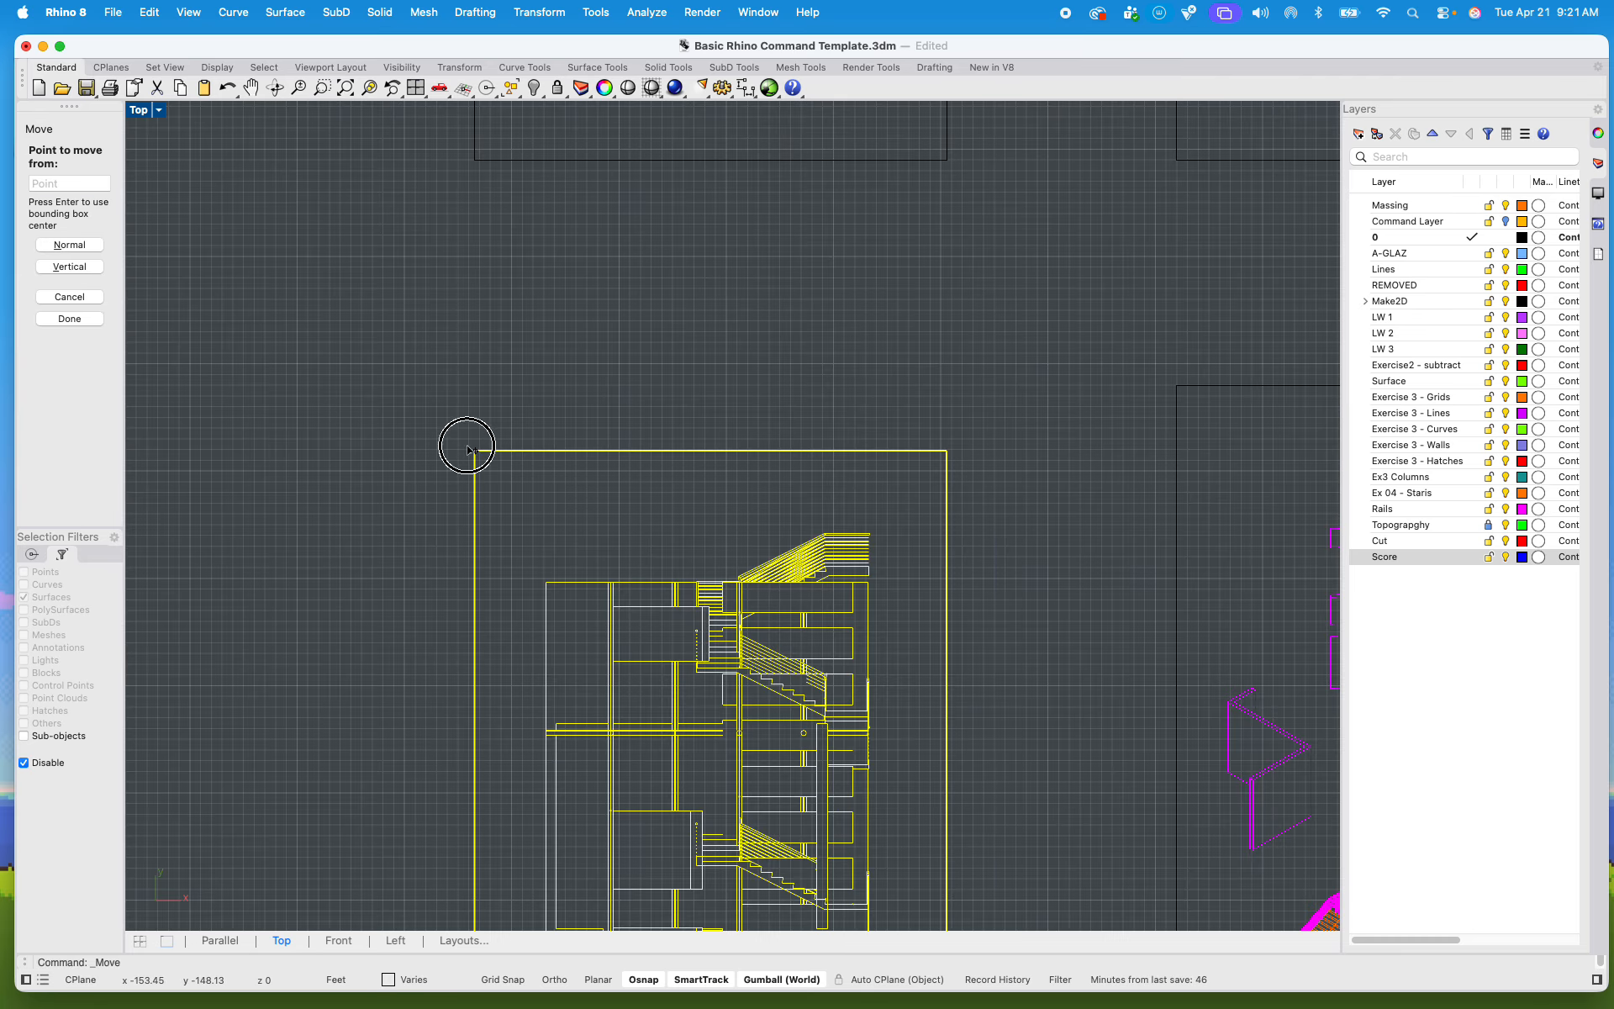
pyautogui.click(475, 451)
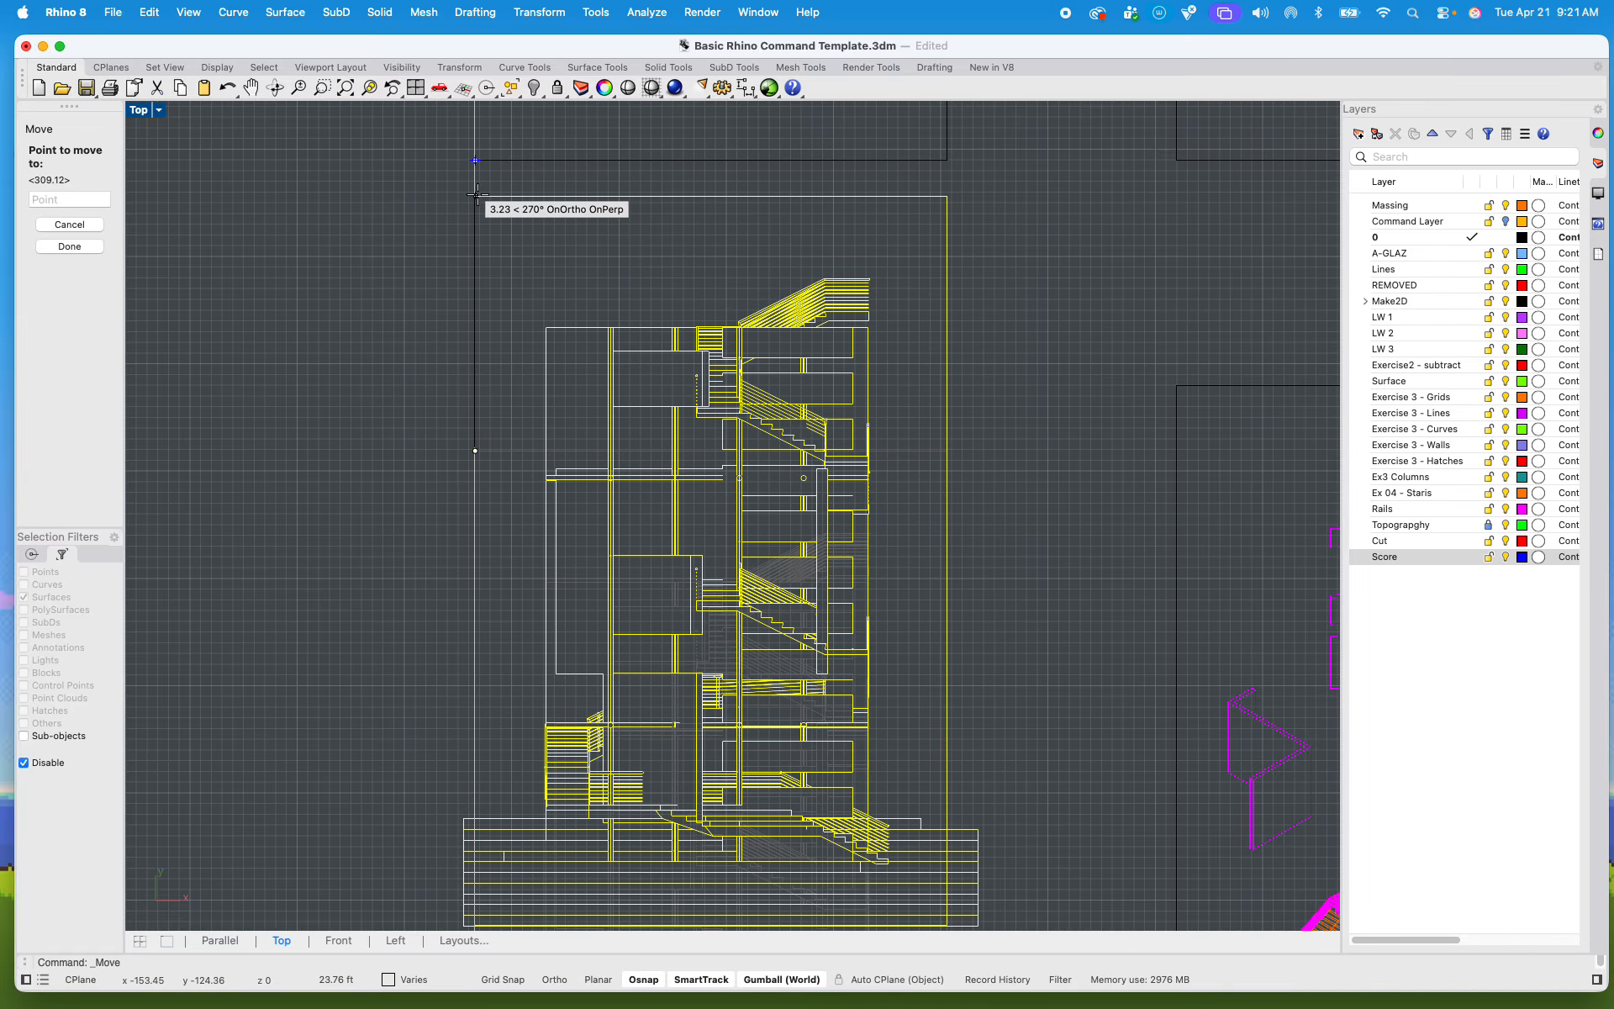
pyautogui.click(475, 197)
pyautogui.scroll(-10, 494, 262)
# Step: Move the exploded axonometric sheet up beneath the second plan sheet, level with the section sheet
pyautogui.moveTo(702, 407); pyautogui.dragTo(883, 665)
pyautogui.press('Return')
pyautogui.scroll(5, 677, 353)
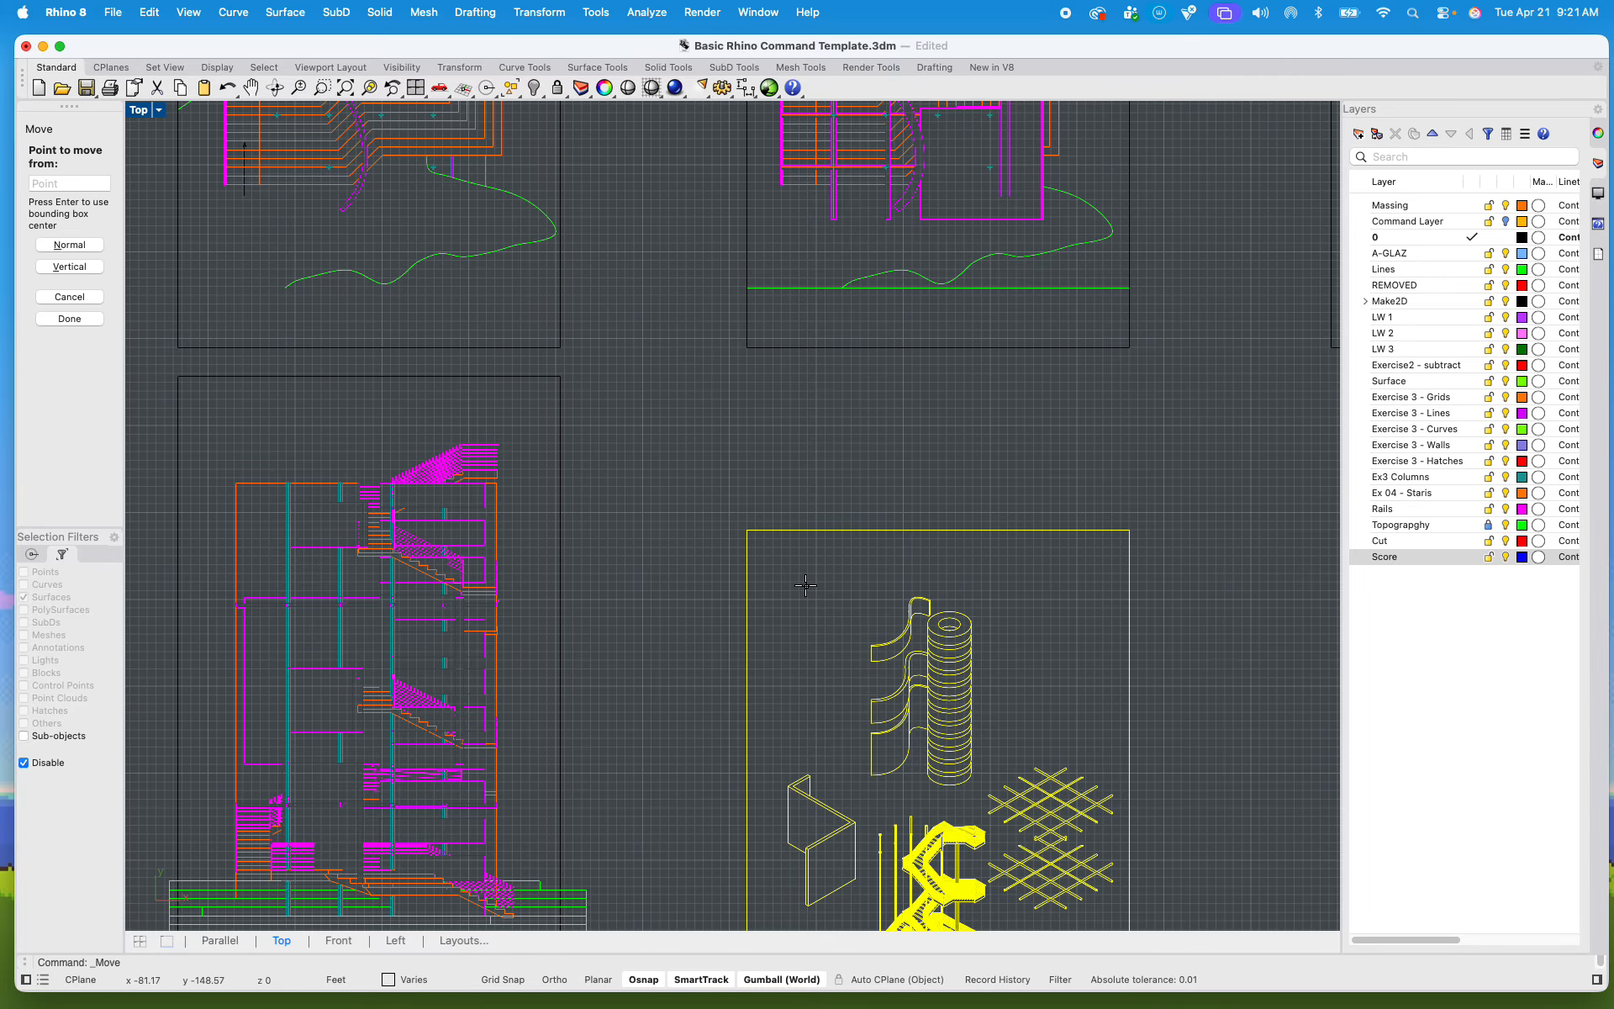
pyautogui.click(748, 531)
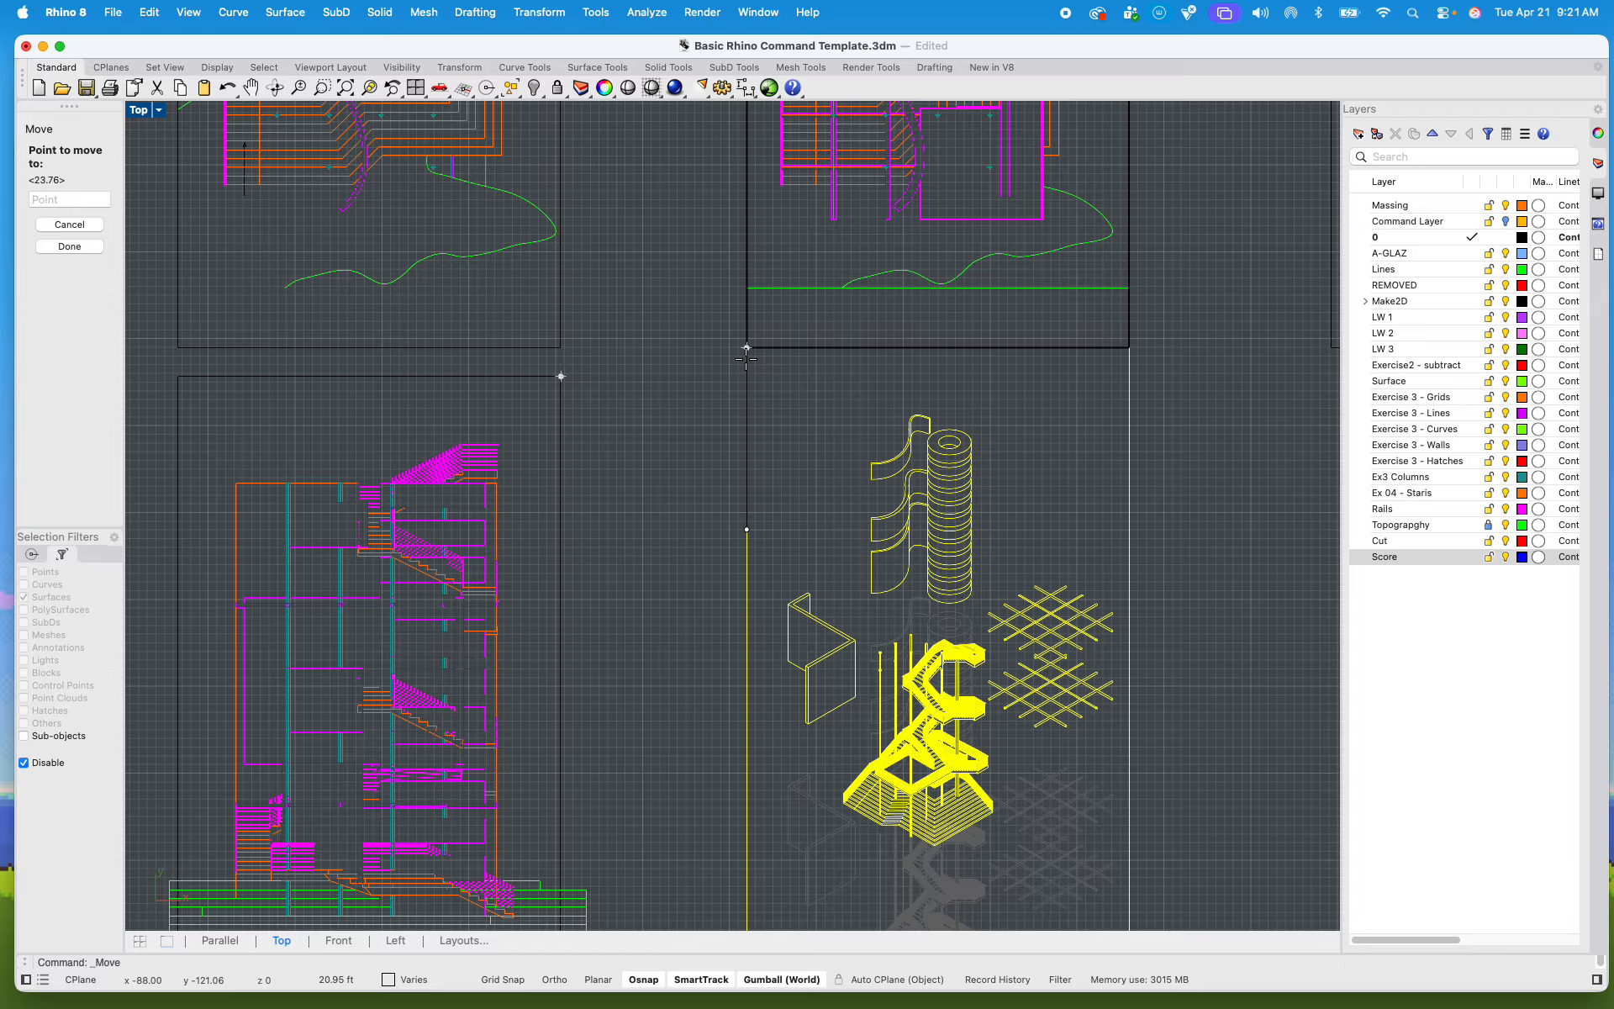
pyautogui.click(747, 372)
pyautogui.scroll(-5, 659, 479)
pyautogui.click(641, 270)
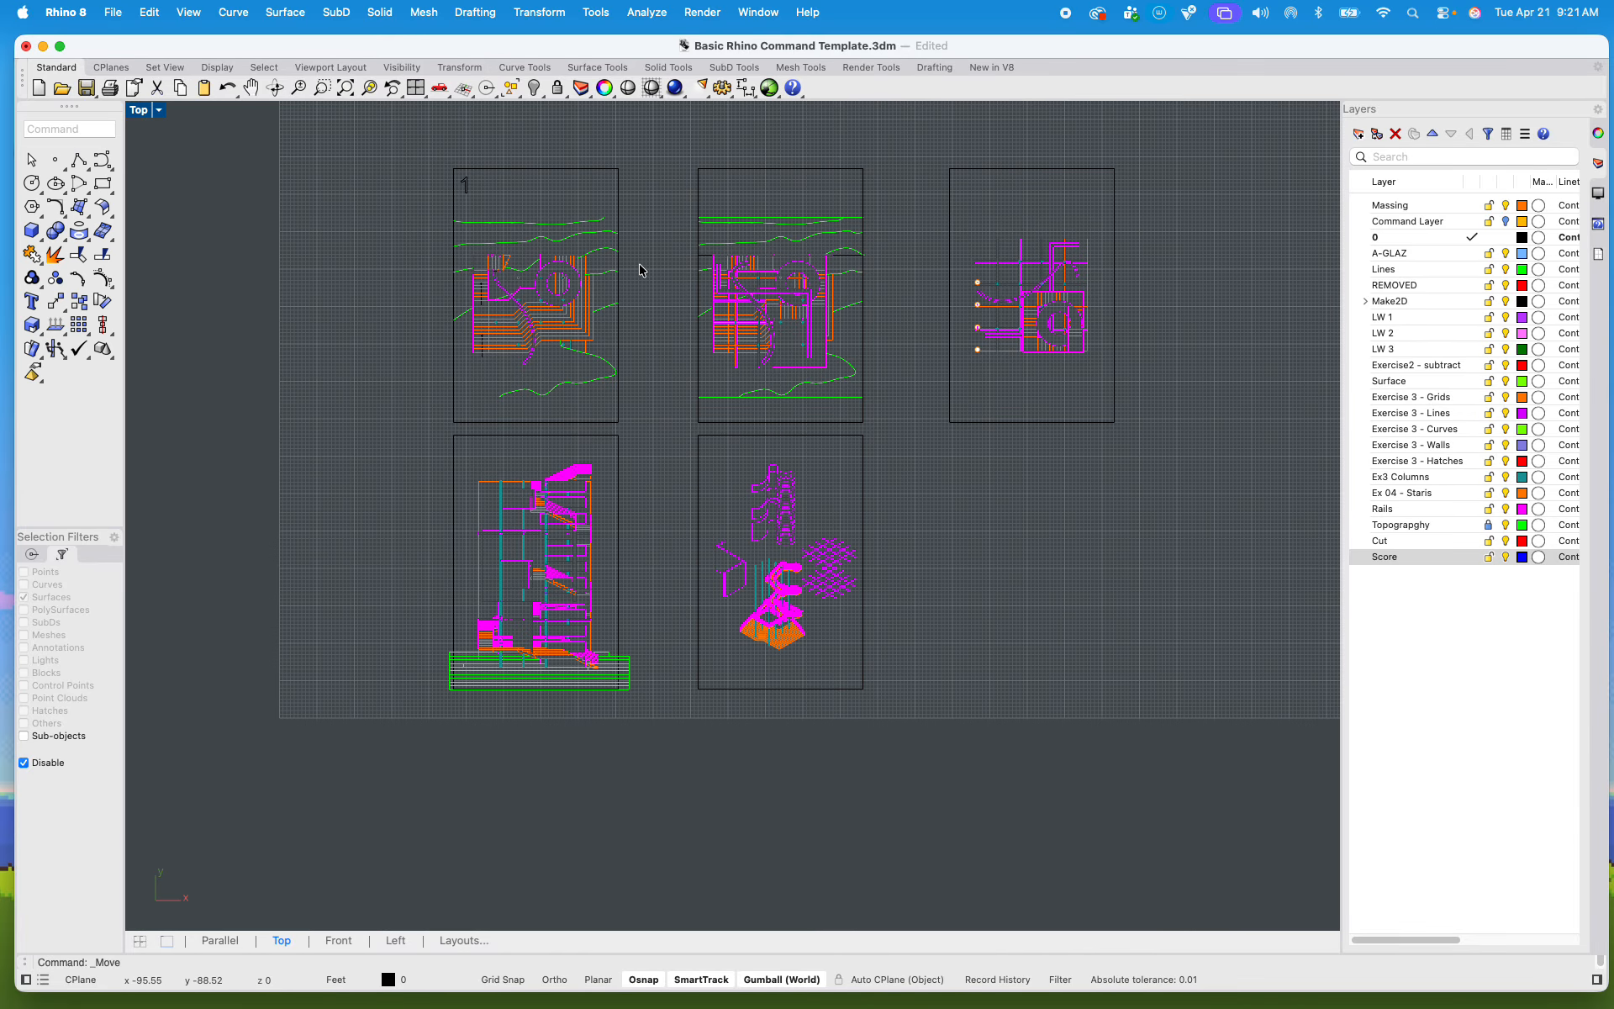
# Step: Shift the second plan sheet and the axonometric sheet together horizontally, closer to the first column of sheets
pyautogui.moveTo(665, 161); pyautogui.dragTo(896, 748)
pyautogui.scroll(3, 857, 458)
pyautogui.moveTo(762, 404); pyautogui.dragTo(663, 405)
pyautogui.scroll(-3, 855, 424)
pyautogui.click(862, 424)
pyautogui.scroll(3, 862, 429)
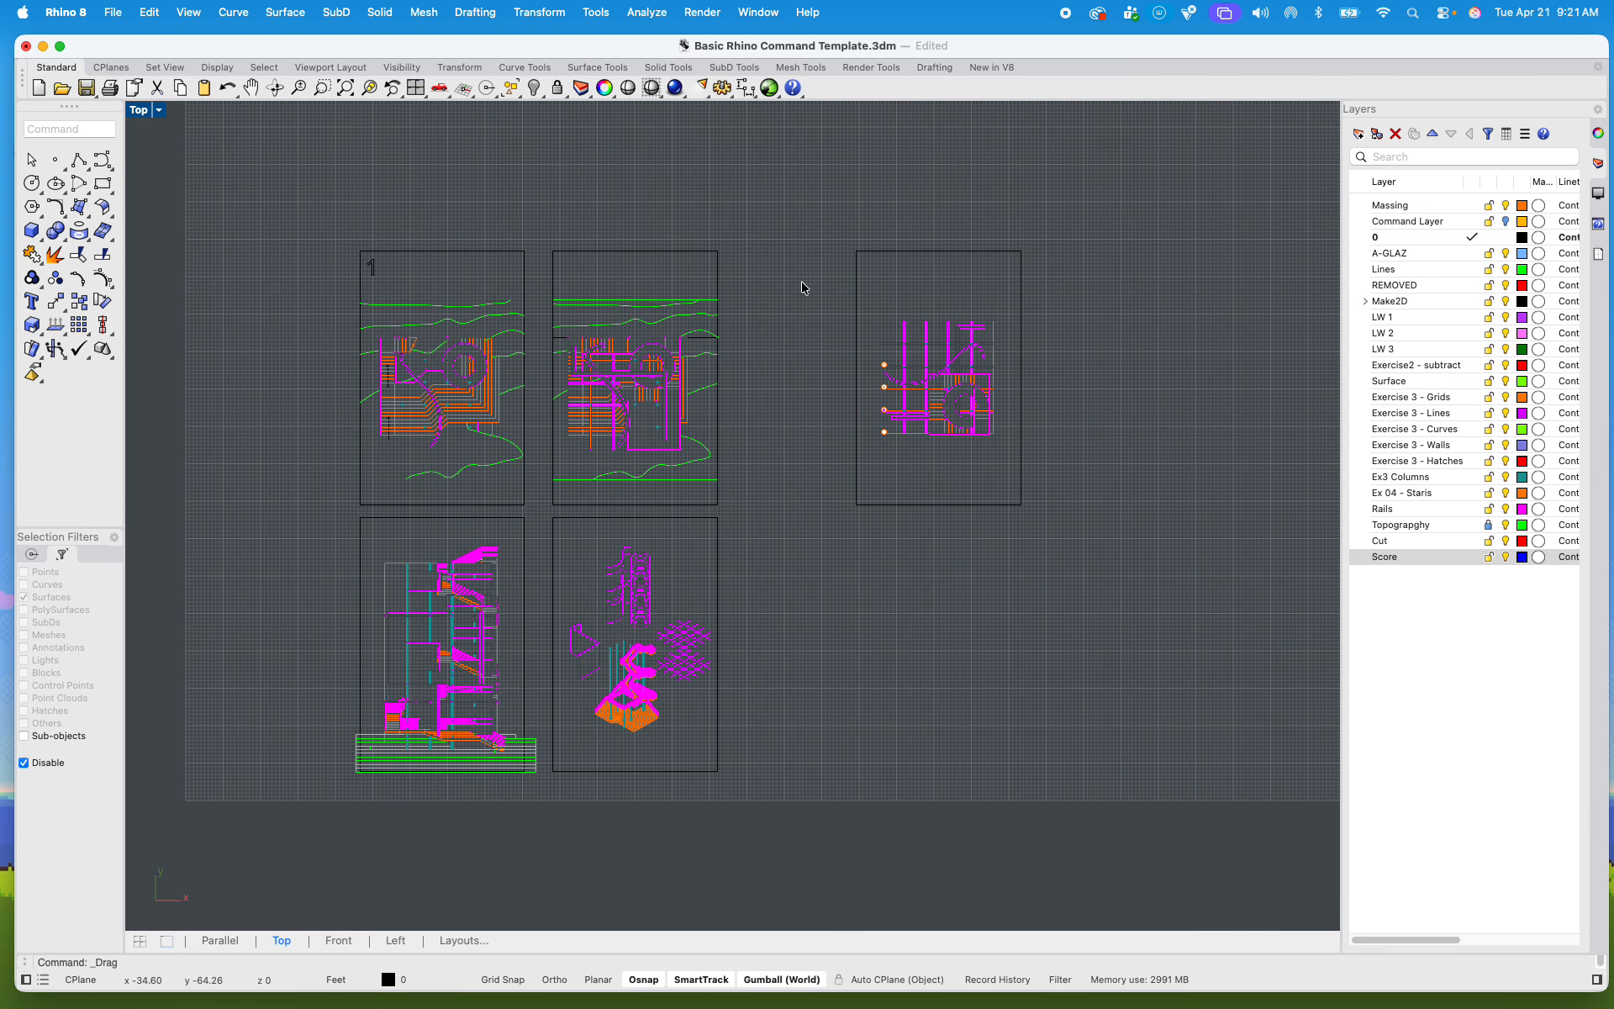
# Step: Shift the third plan sheet horizontally to close the gap beside the second plan sheet
pyautogui.moveTo(807, 241)
pyautogui.mouseDown()
pyautogui.moveTo(1081, 462)
pyautogui.moveTo(1118, 546)
pyautogui.mouseUp()
pyautogui.moveTo(1002, 389); pyautogui.dragTo(892, 390)
pyautogui.click(248, 269)
# Step: Select all five sheets and set up an export of the selection in AutoCAD Drawing (dwg) format
pyautogui.moveTo(269, 198)
pyautogui.mouseDown()
pyautogui.moveTo(350, 309)
pyautogui.moveTo(905, 850)
pyautogui.moveTo(972, 850)
pyautogui.mouseUp()
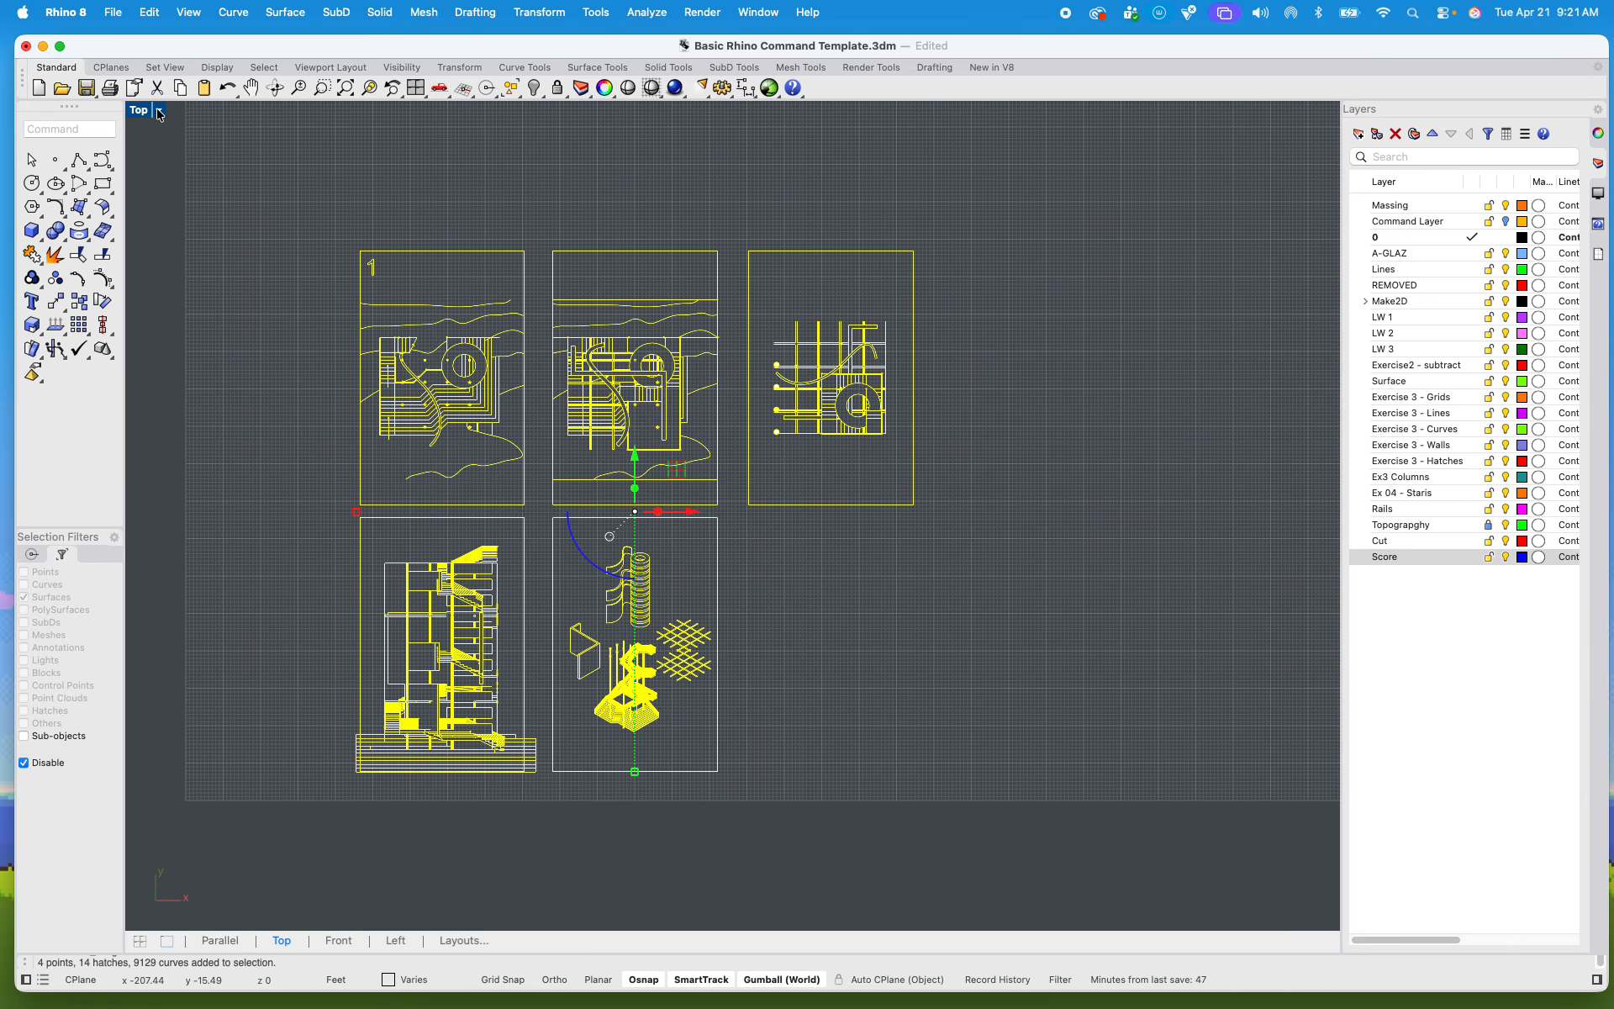
pyautogui.click(112, 13)
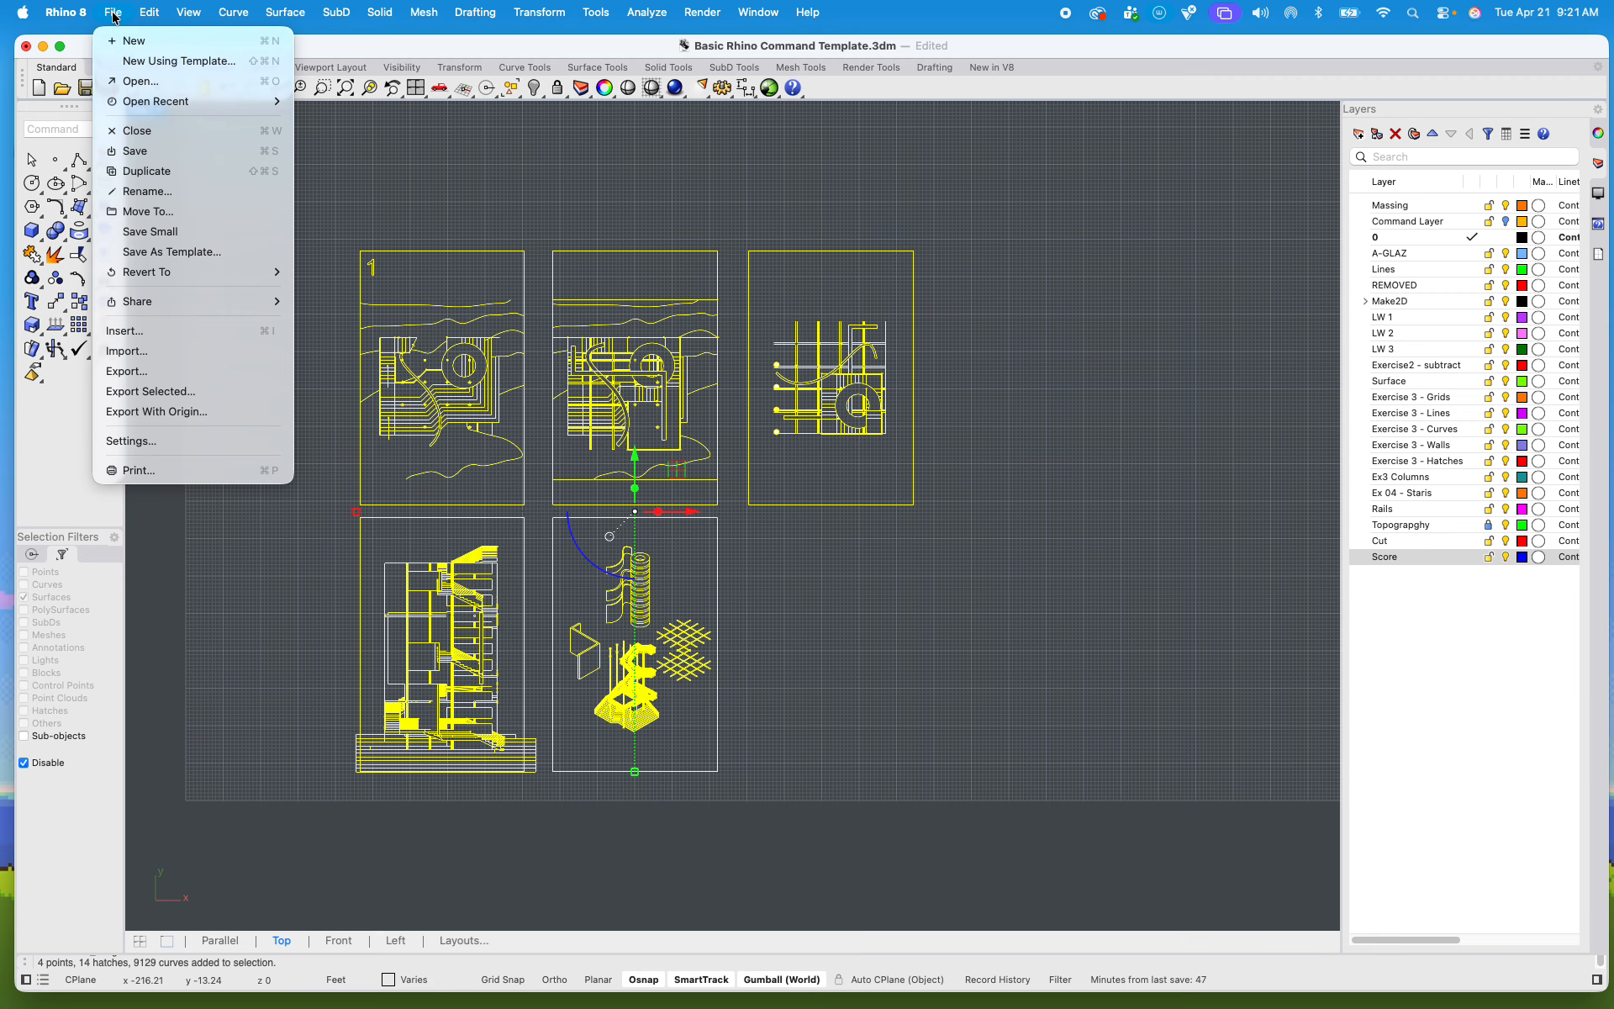
pyautogui.click(225, 392)
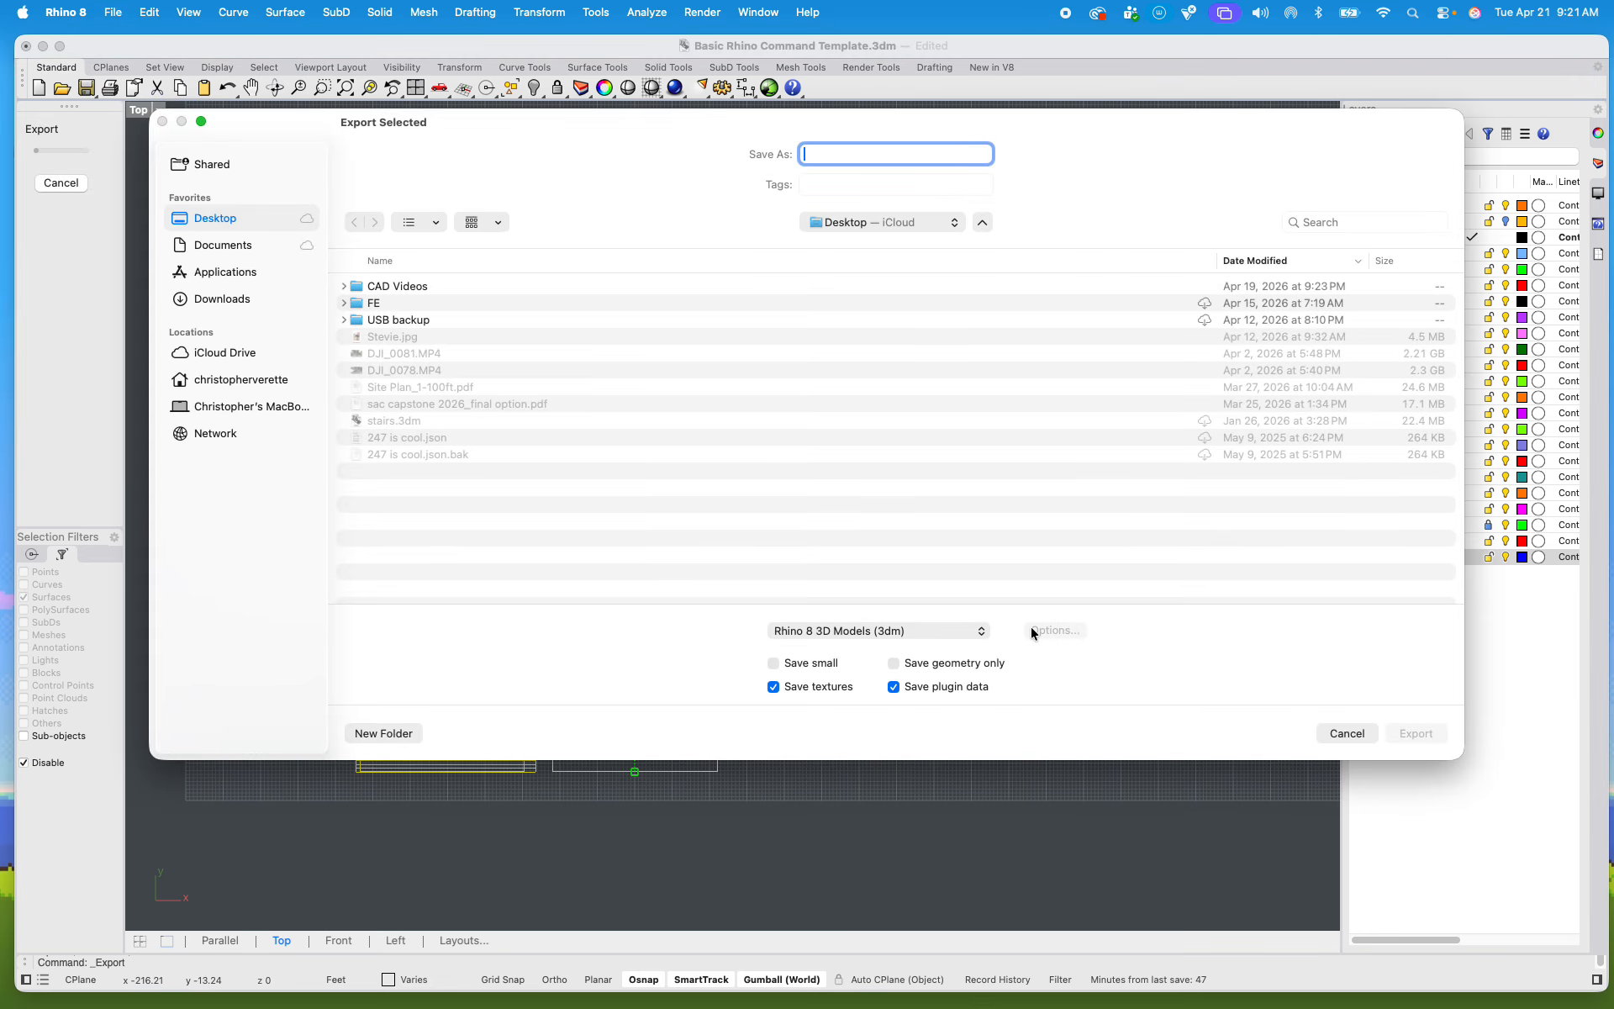
pyautogui.click(959, 634)
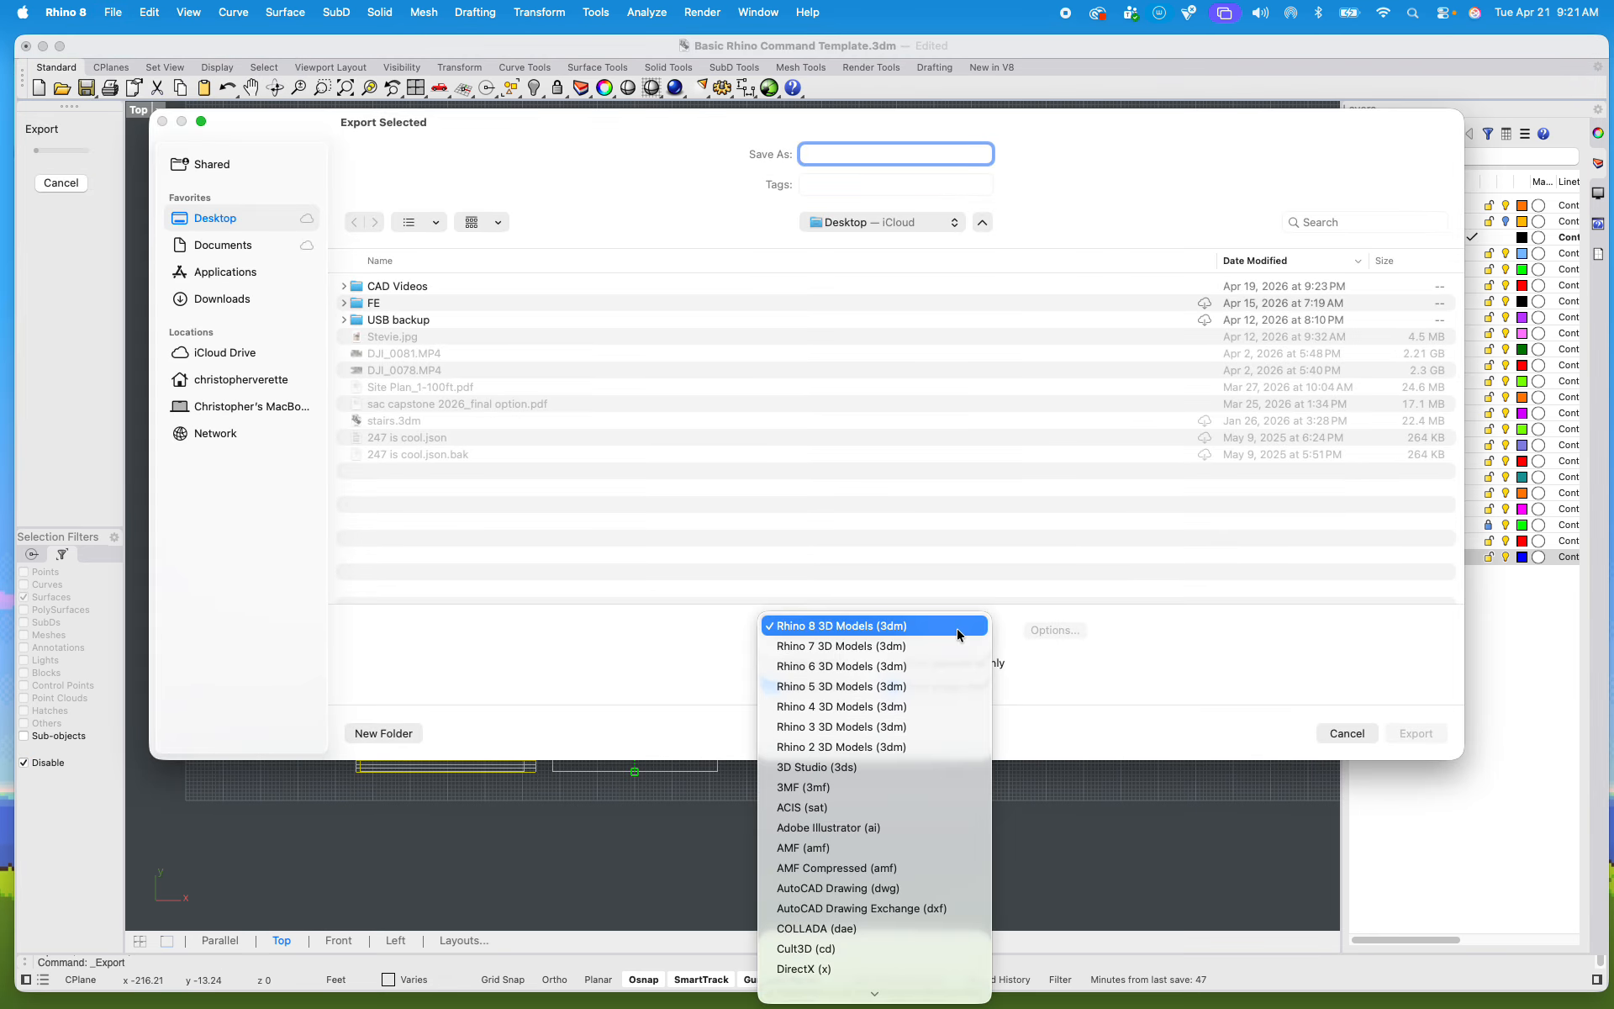
pyautogui.click(900, 889)
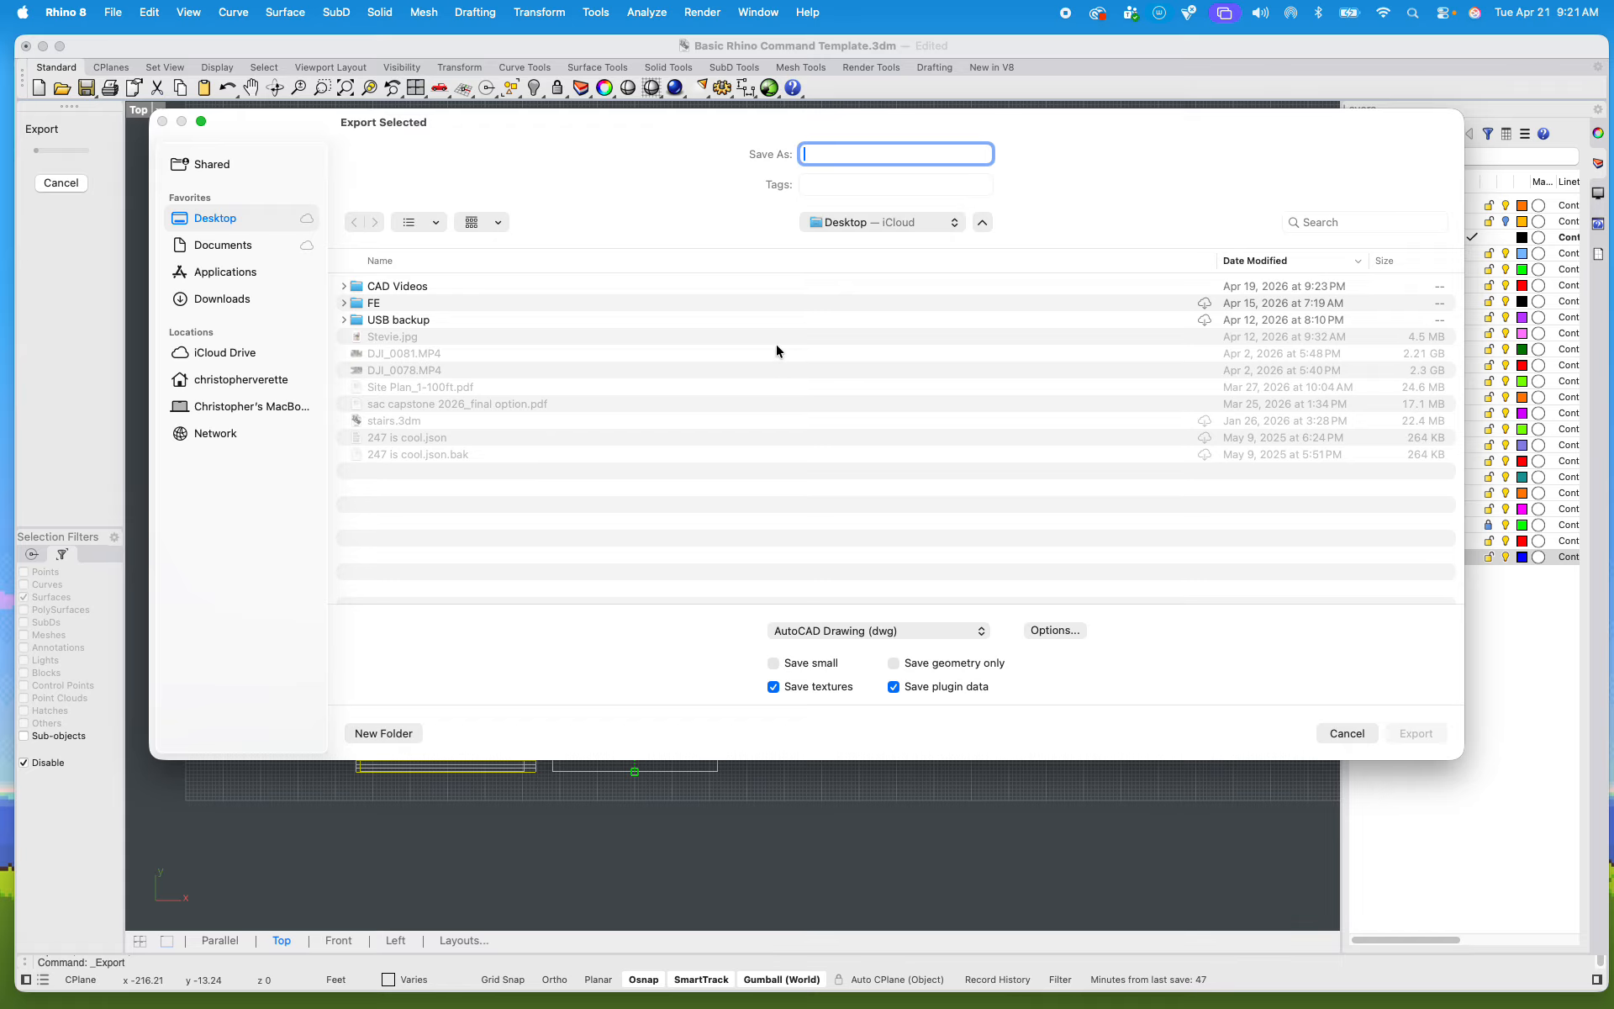
# Step: Name the export file "Test Comp Grapghics Ex6" and export it to the Desktop with the CAM Imperial scheme
pyautogui.write('Test')
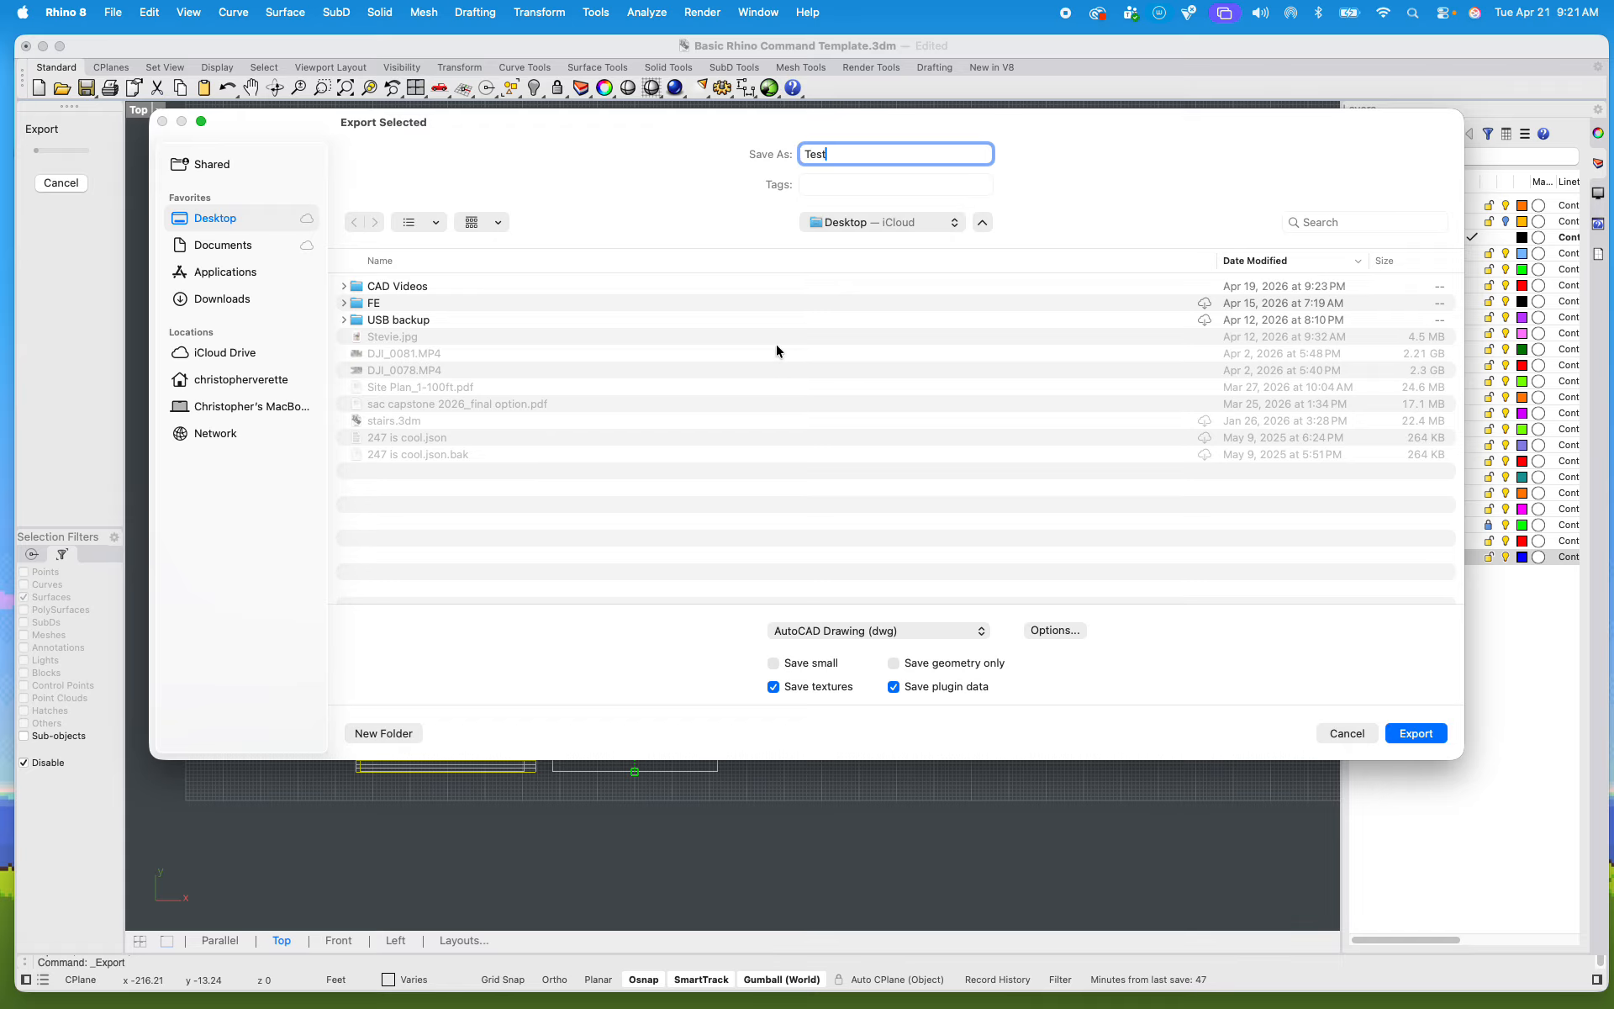
pyautogui.write(' Comp Grapghics Ex6')
pyautogui.click(1423, 737)
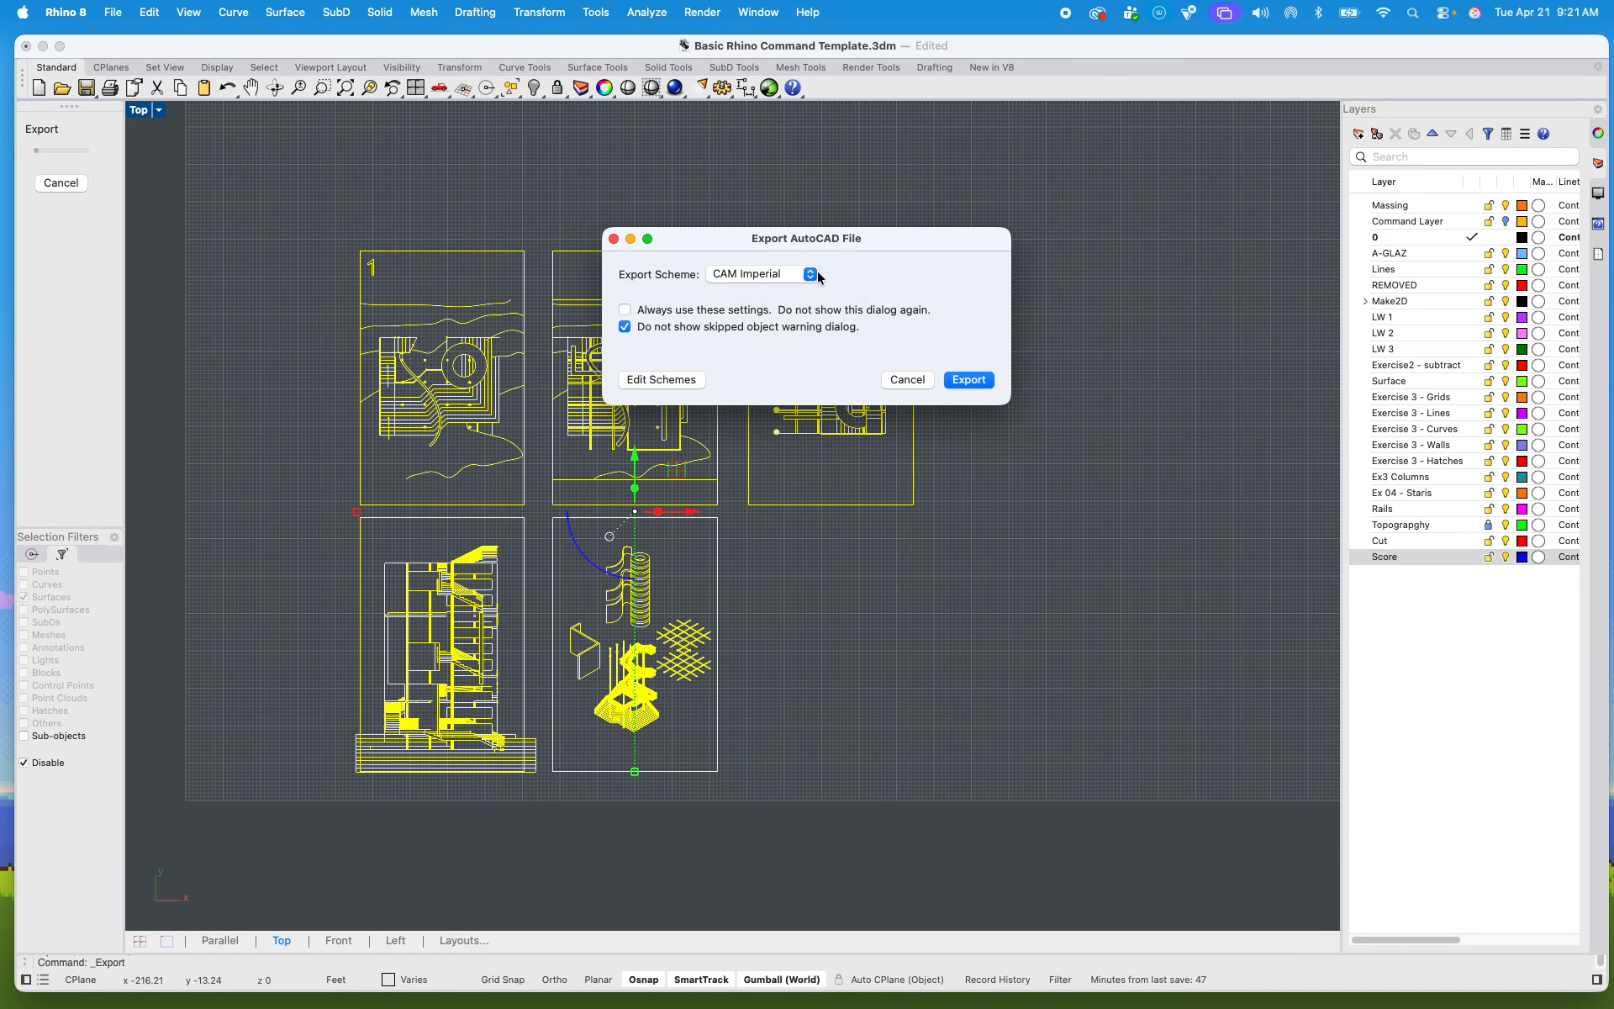
pyautogui.click(968, 380)
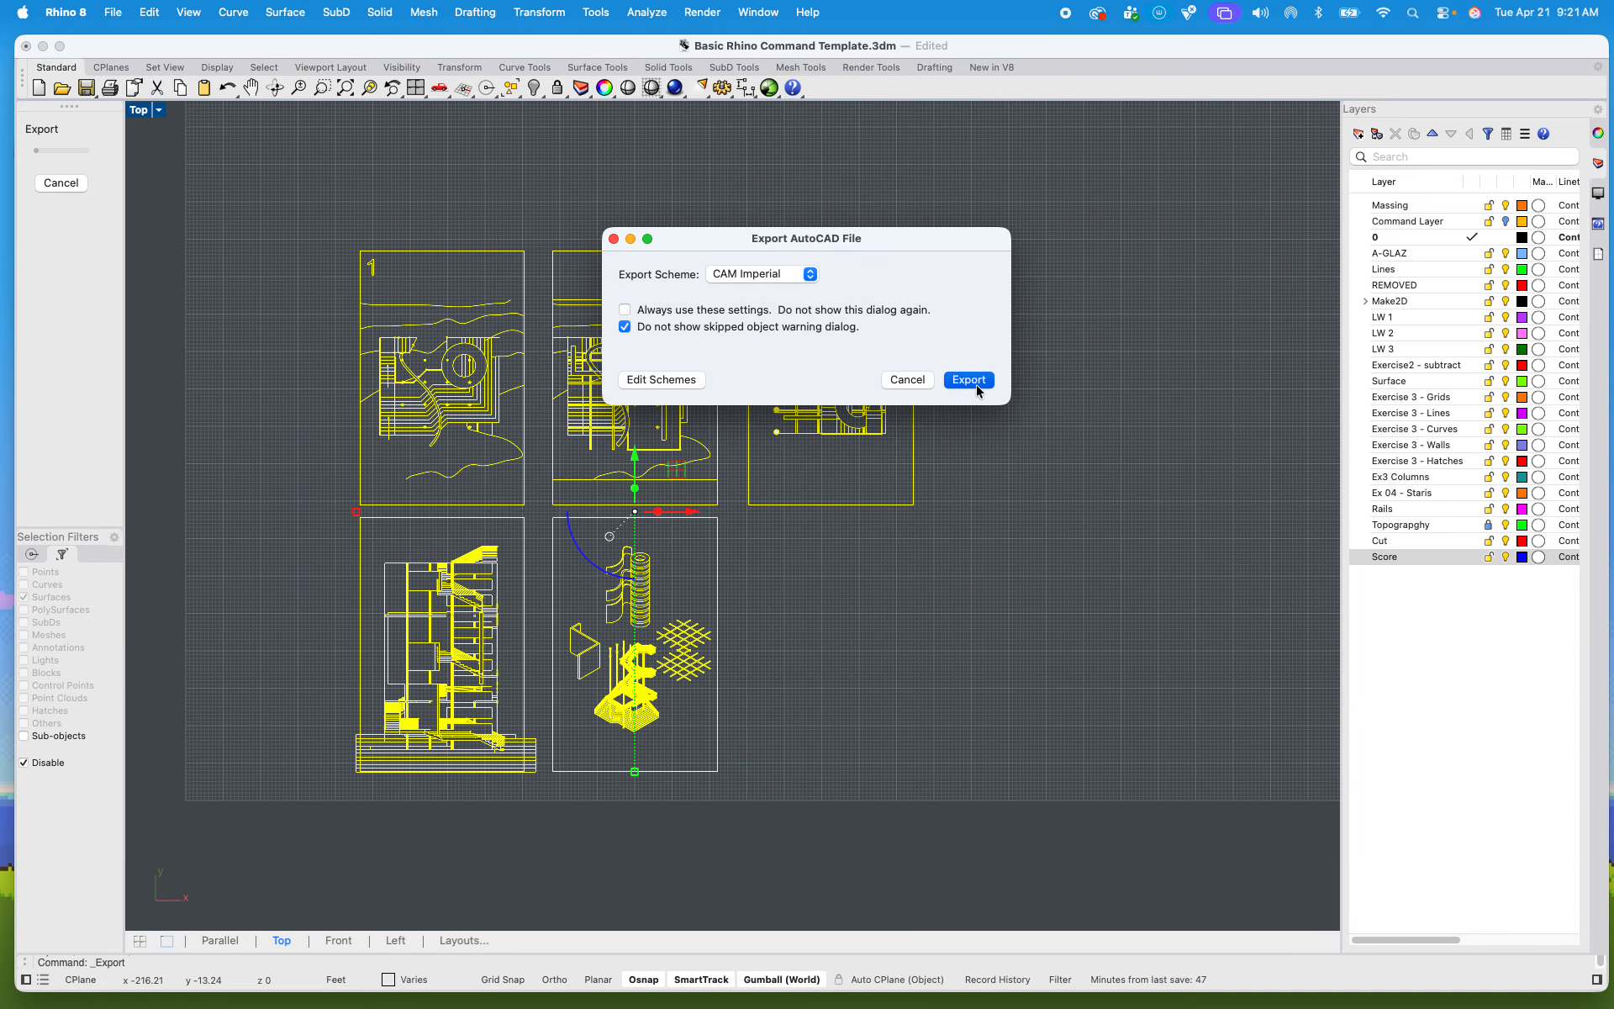
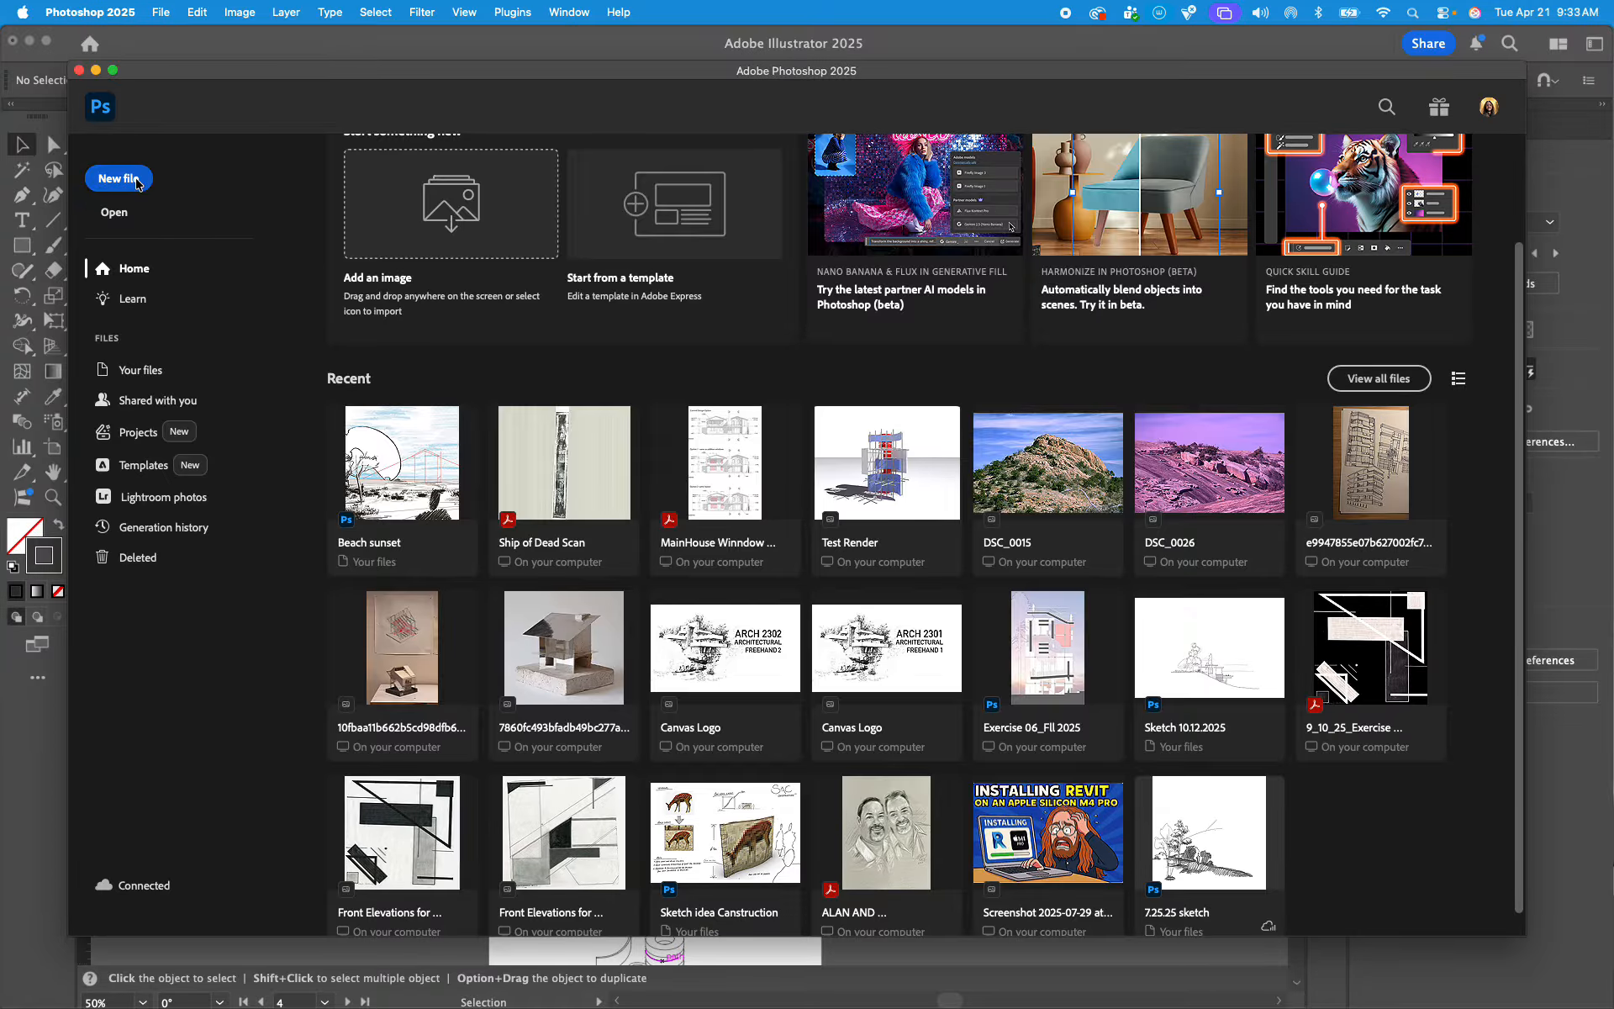
# Step: Create a new blank Photoshop document 11 inches wide and 17 inches high
pyautogui.click(137, 185)
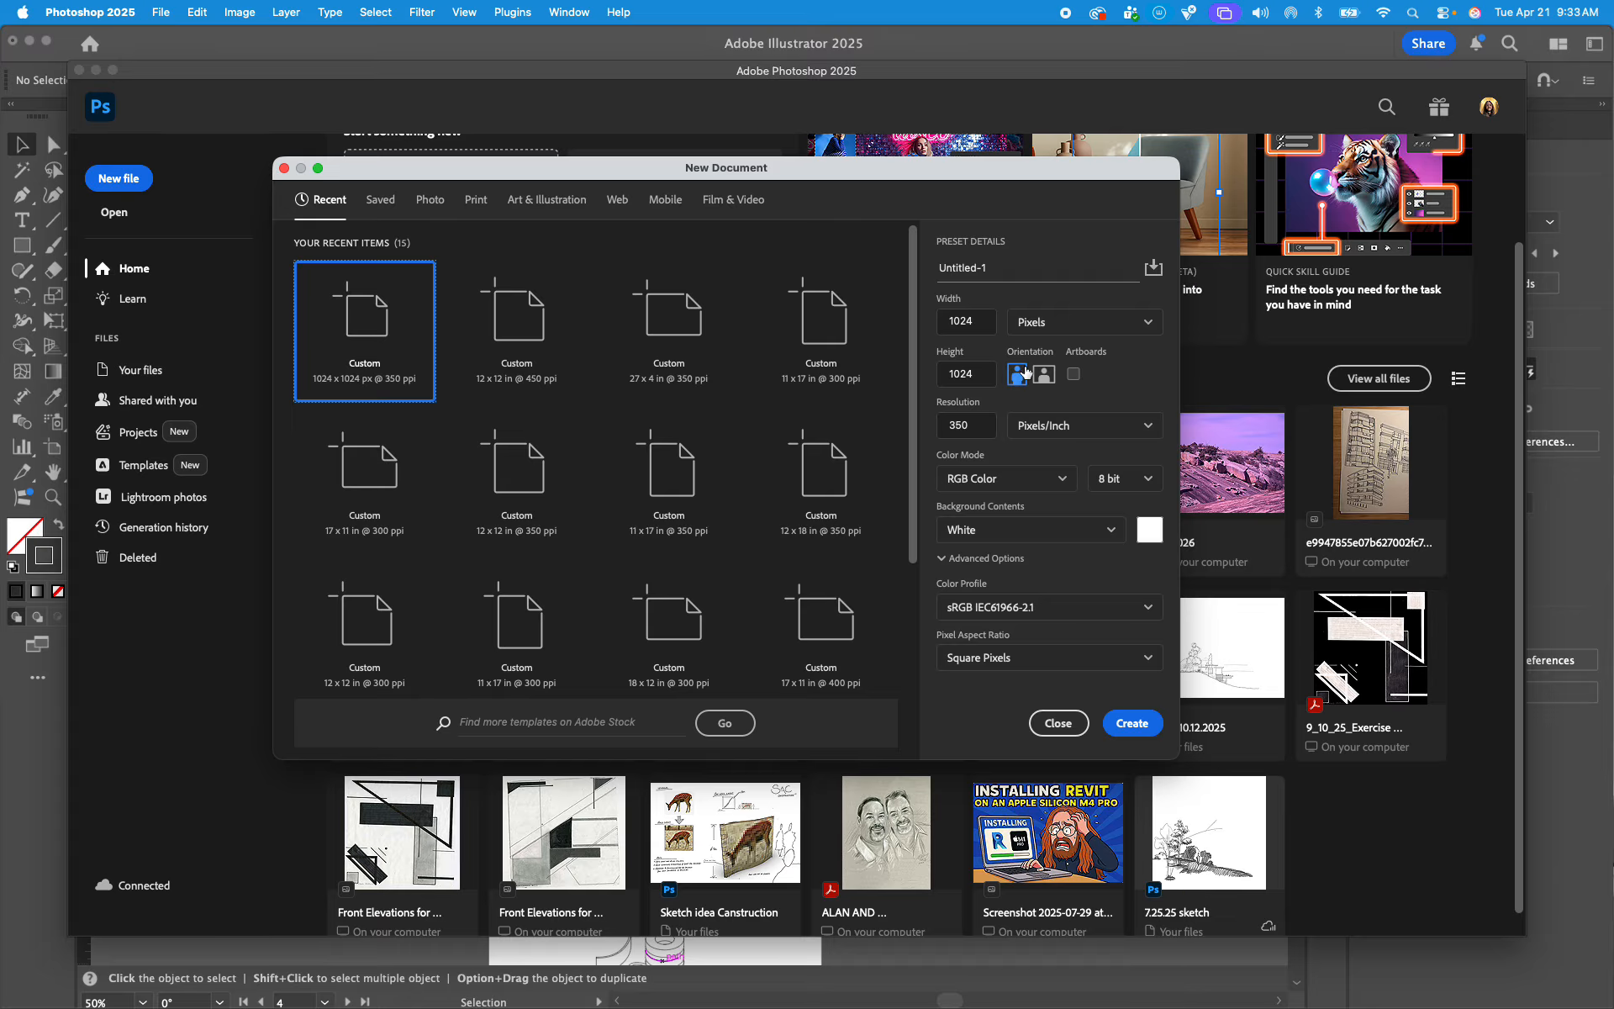
pyautogui.click(1076, 322)
pyautogui.click(1080, 353)
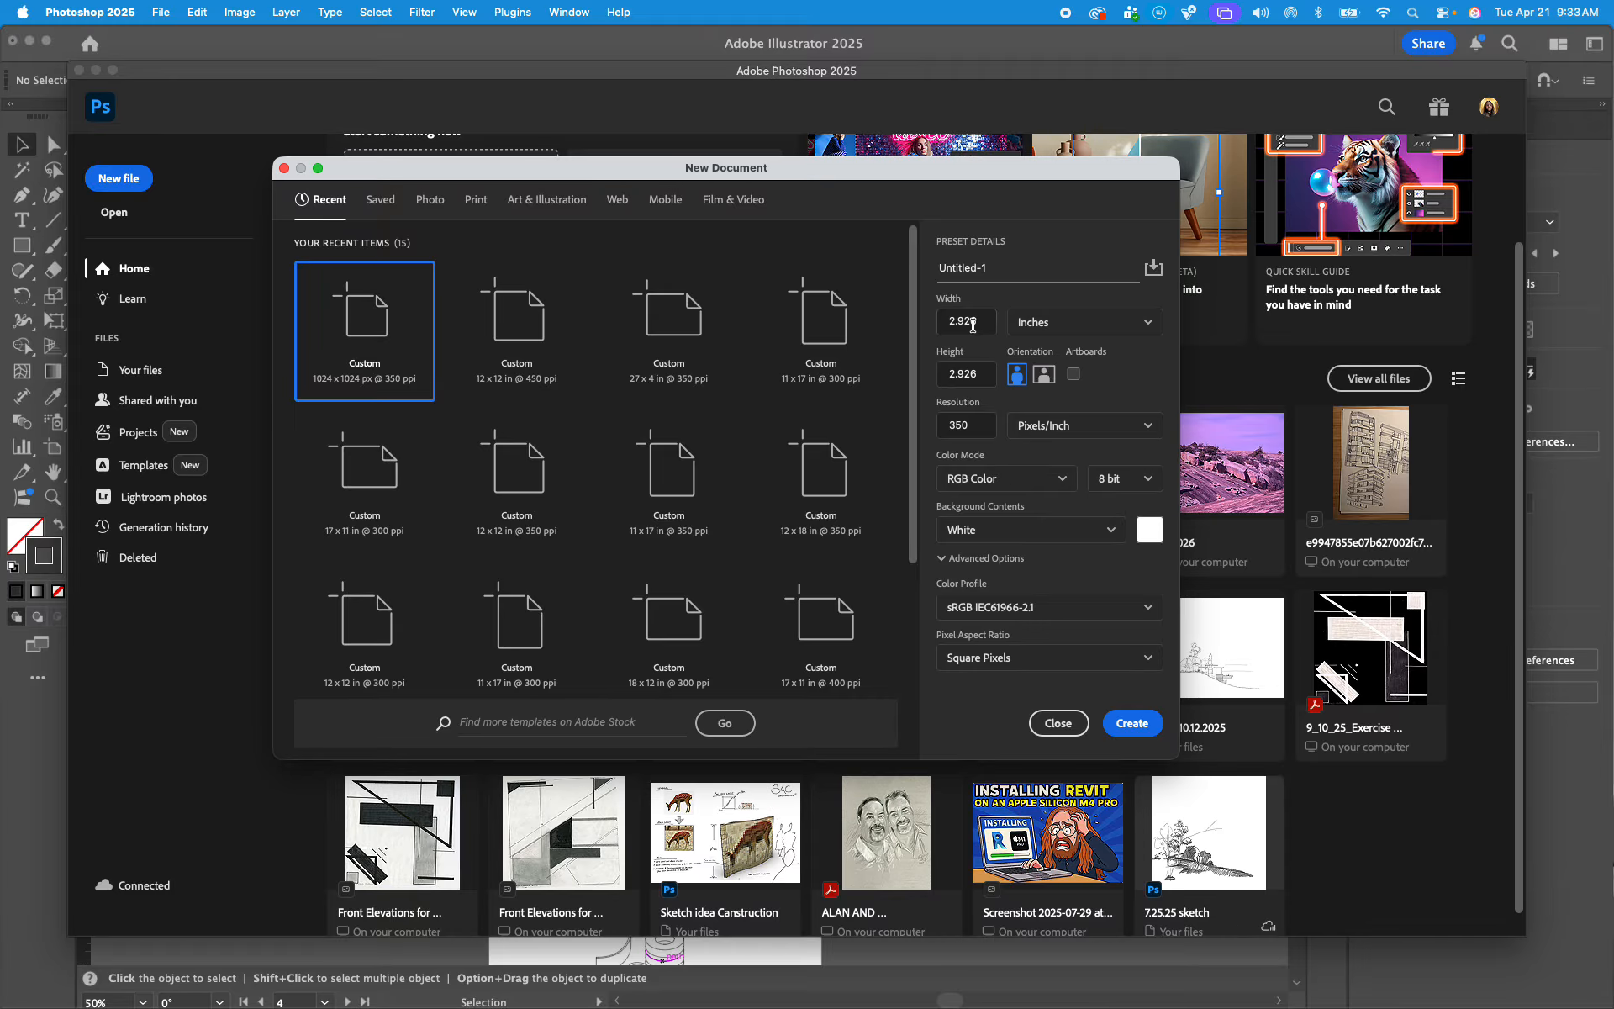
pyautogui.moveTo(982, 322); pyautogui.dragTo(940, 324)
pyautogui.write('11')
pyautogui.click(974, 374)
pyautogui.moveTo(975, 374); pyautogui.dragTo(940, 374)
pyautogui.write('17')
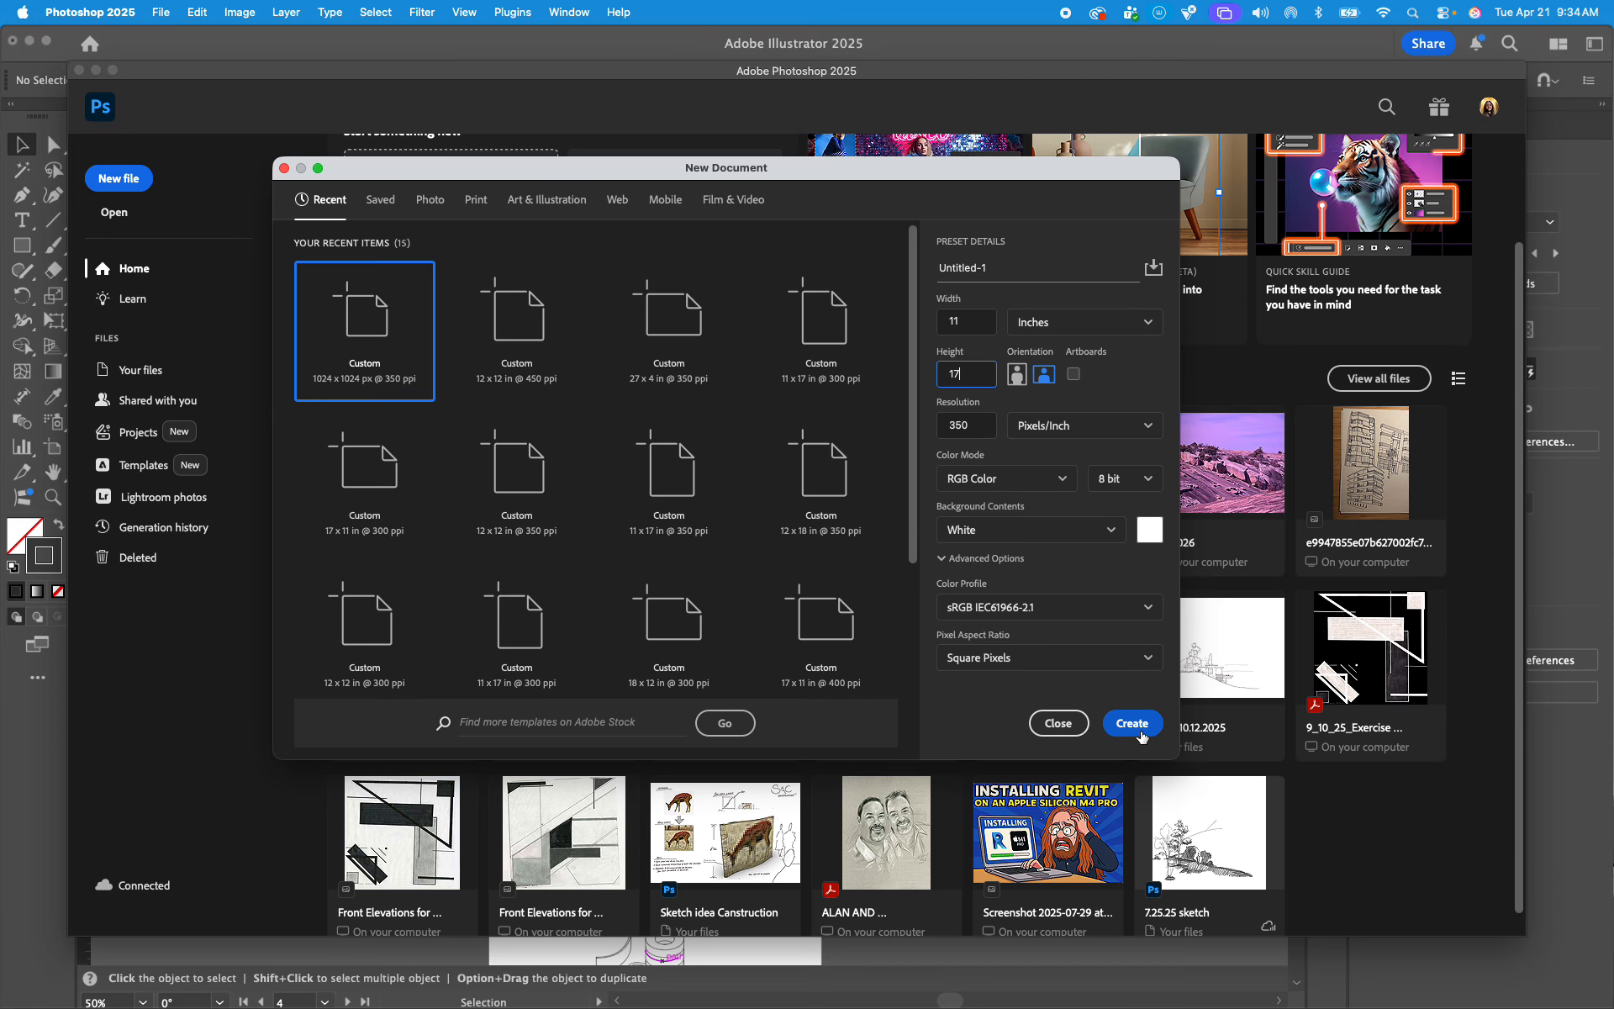
pyautogui.click(1141, 733)
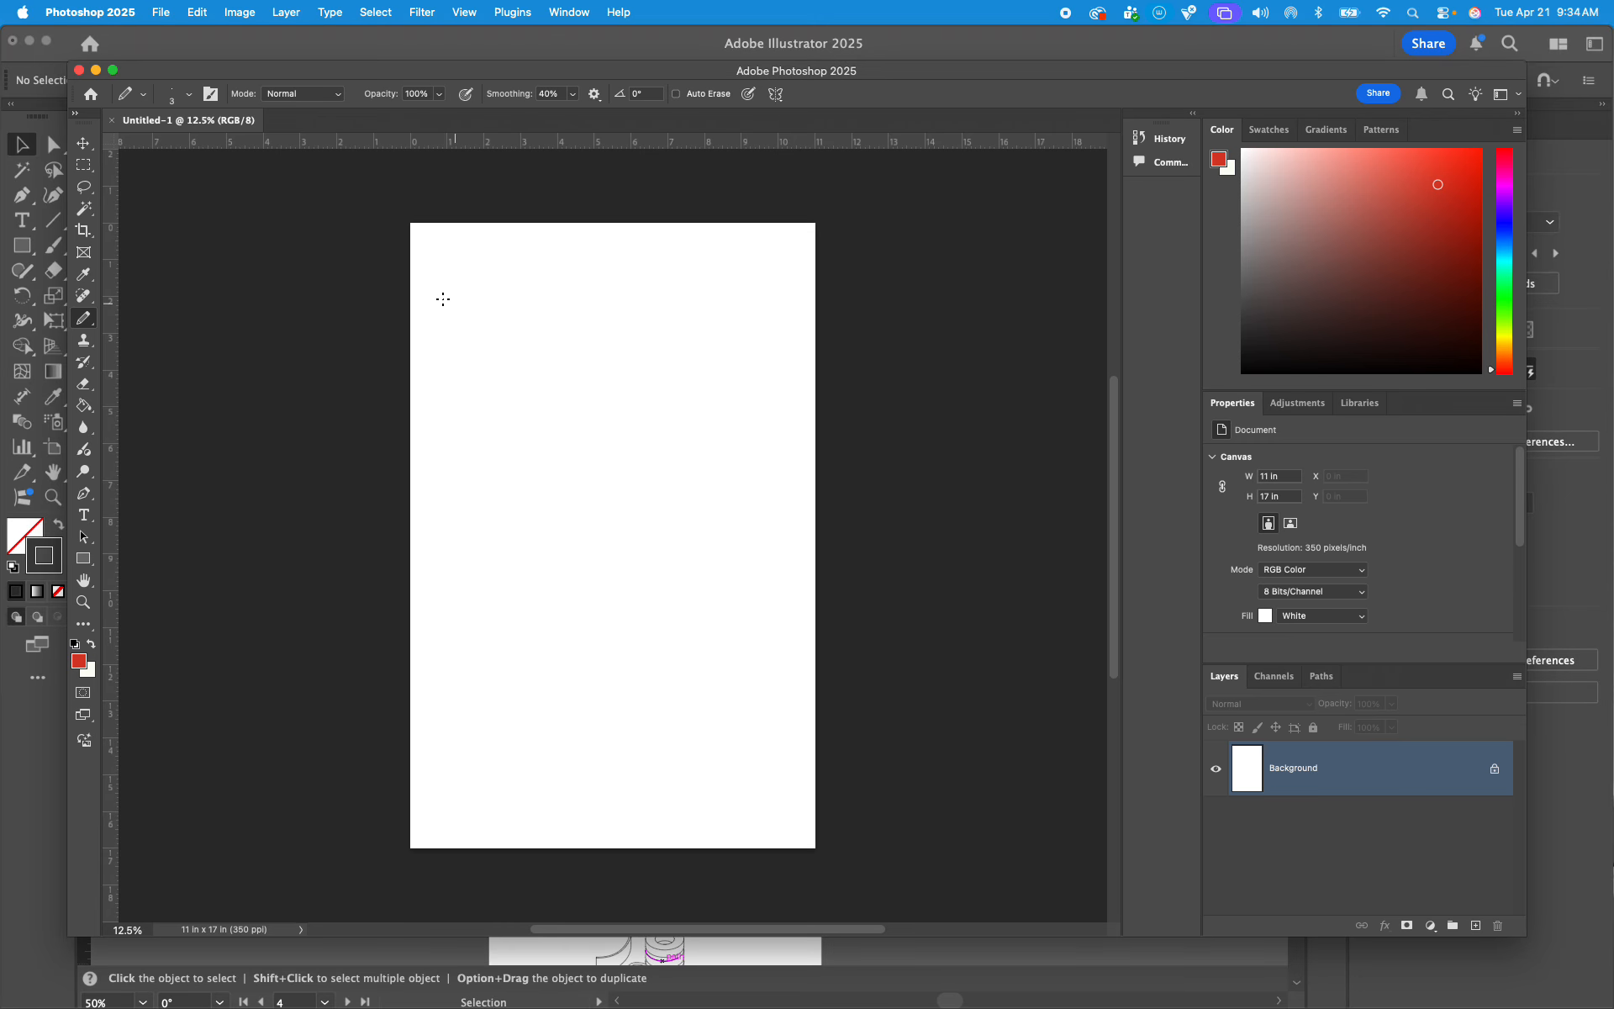
# Step: Switch to Illustrator and select all the linework on the second plan artboard of the converted drawing
pyautogui.click(231, 43)
pyautogui.scroll(10, 447, 371)
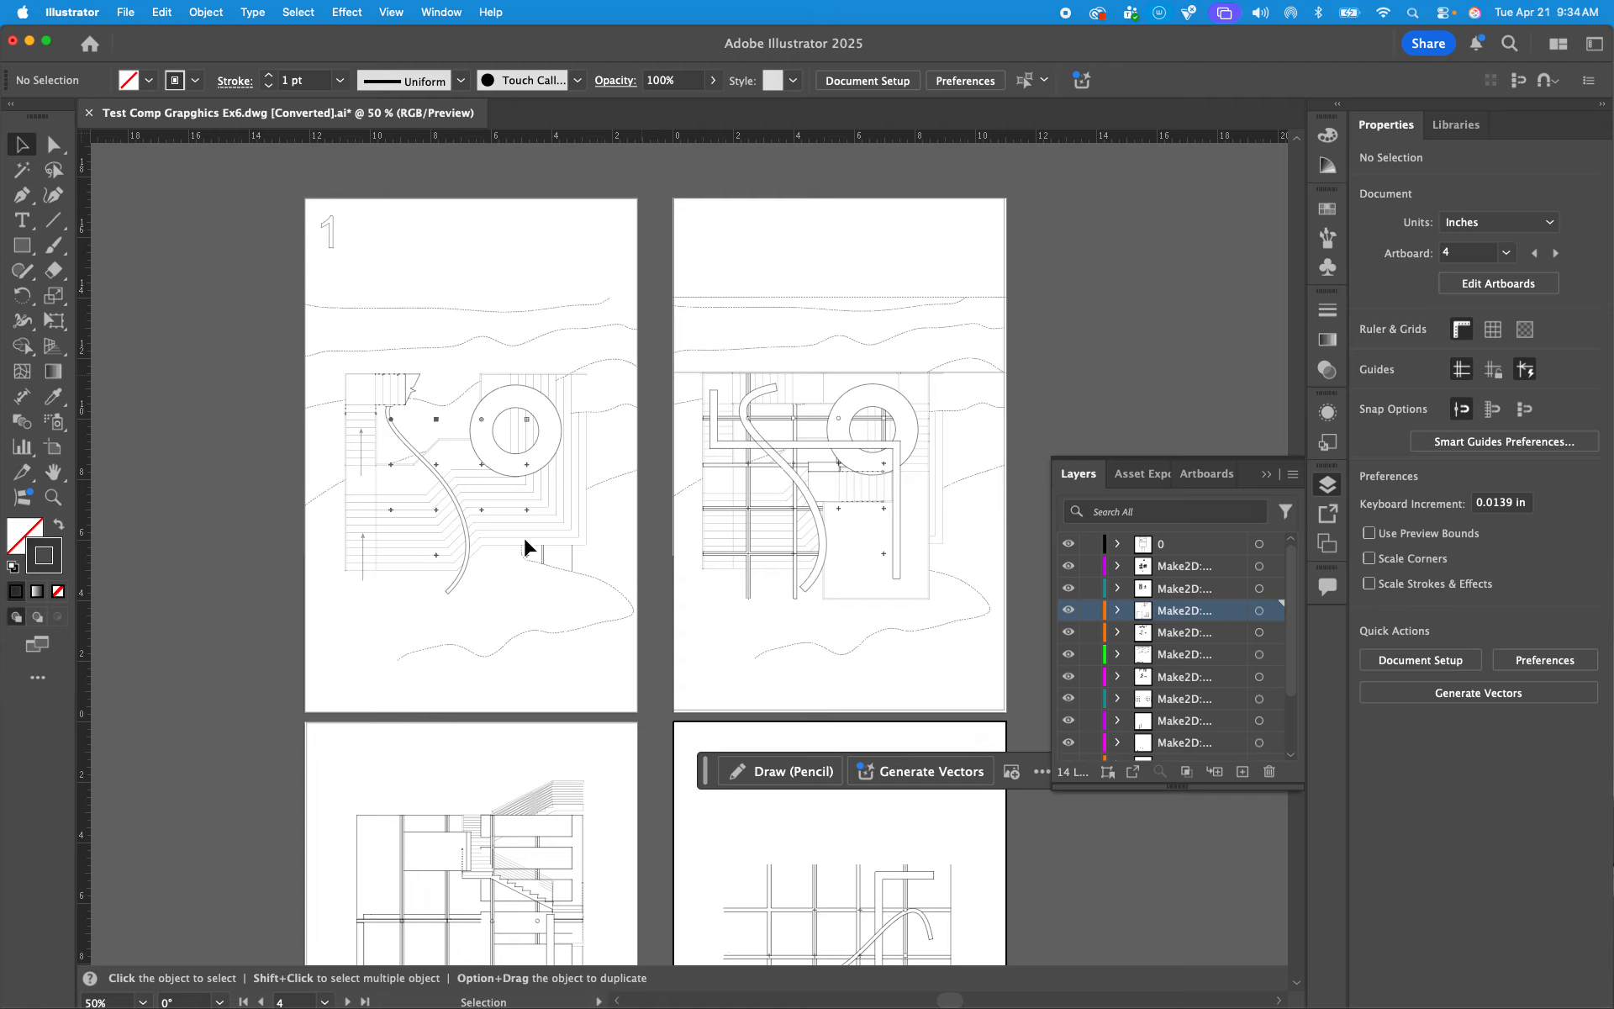
pyautogui.scroll(-10, 404, 496)
pyautogui.scroll(10, 418, 451)
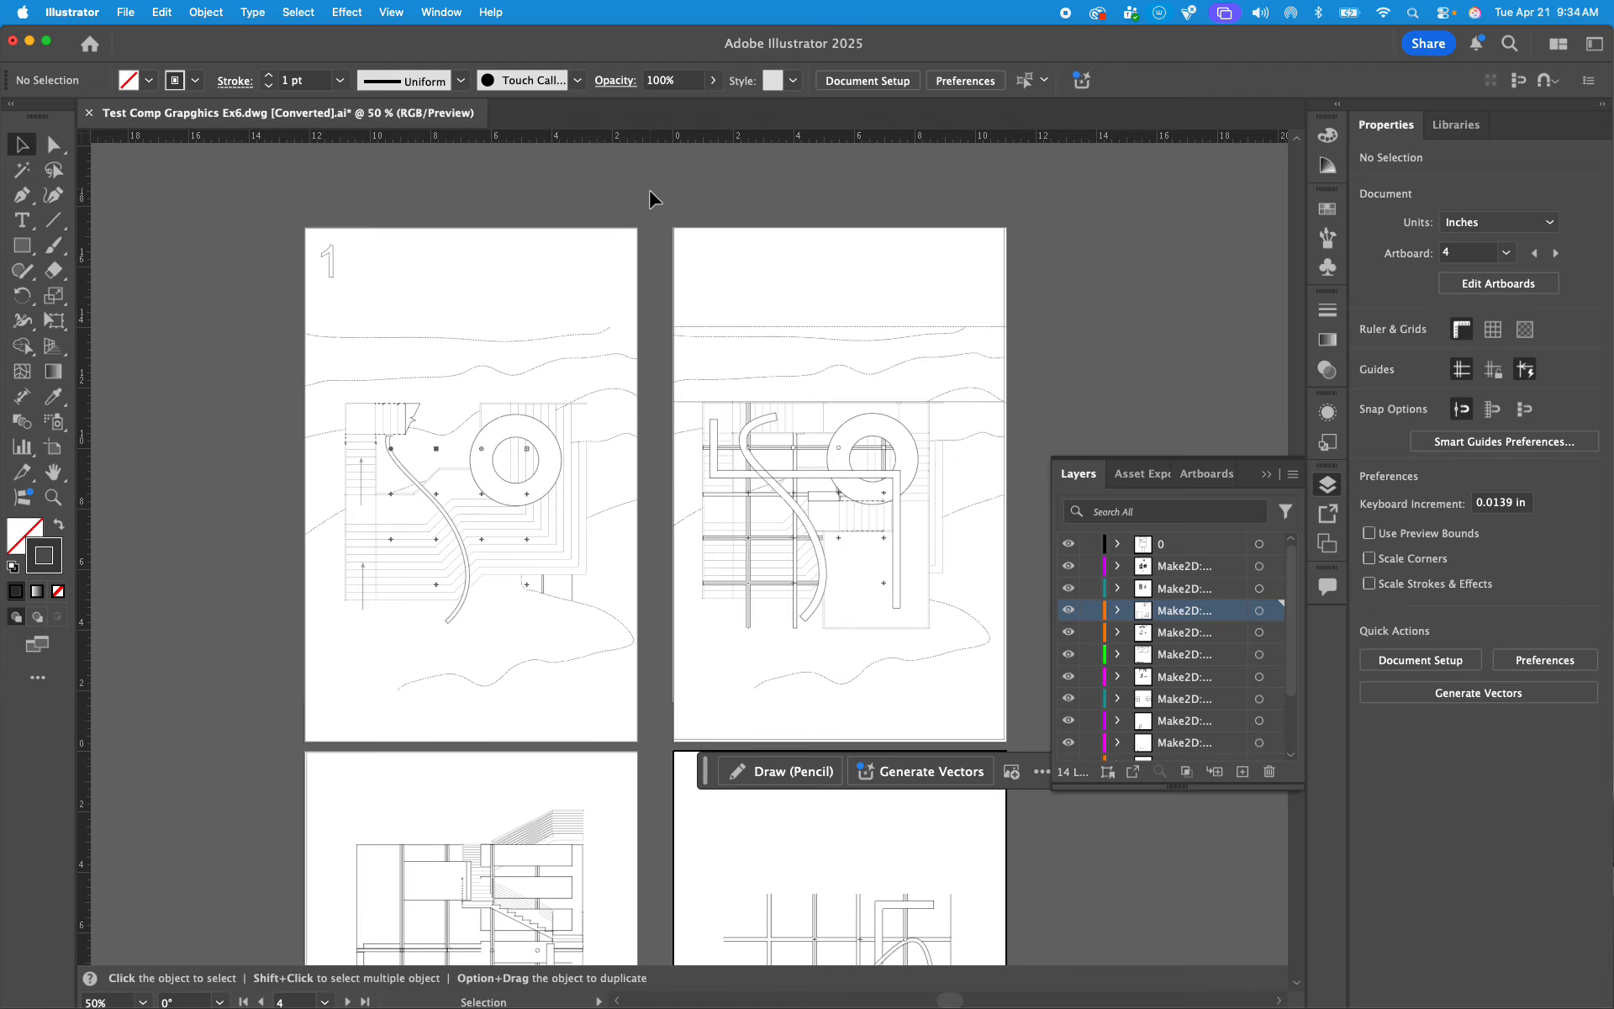
pyautogui.moveTo(657, 216); pyautogui.dragTo(1019, 677)
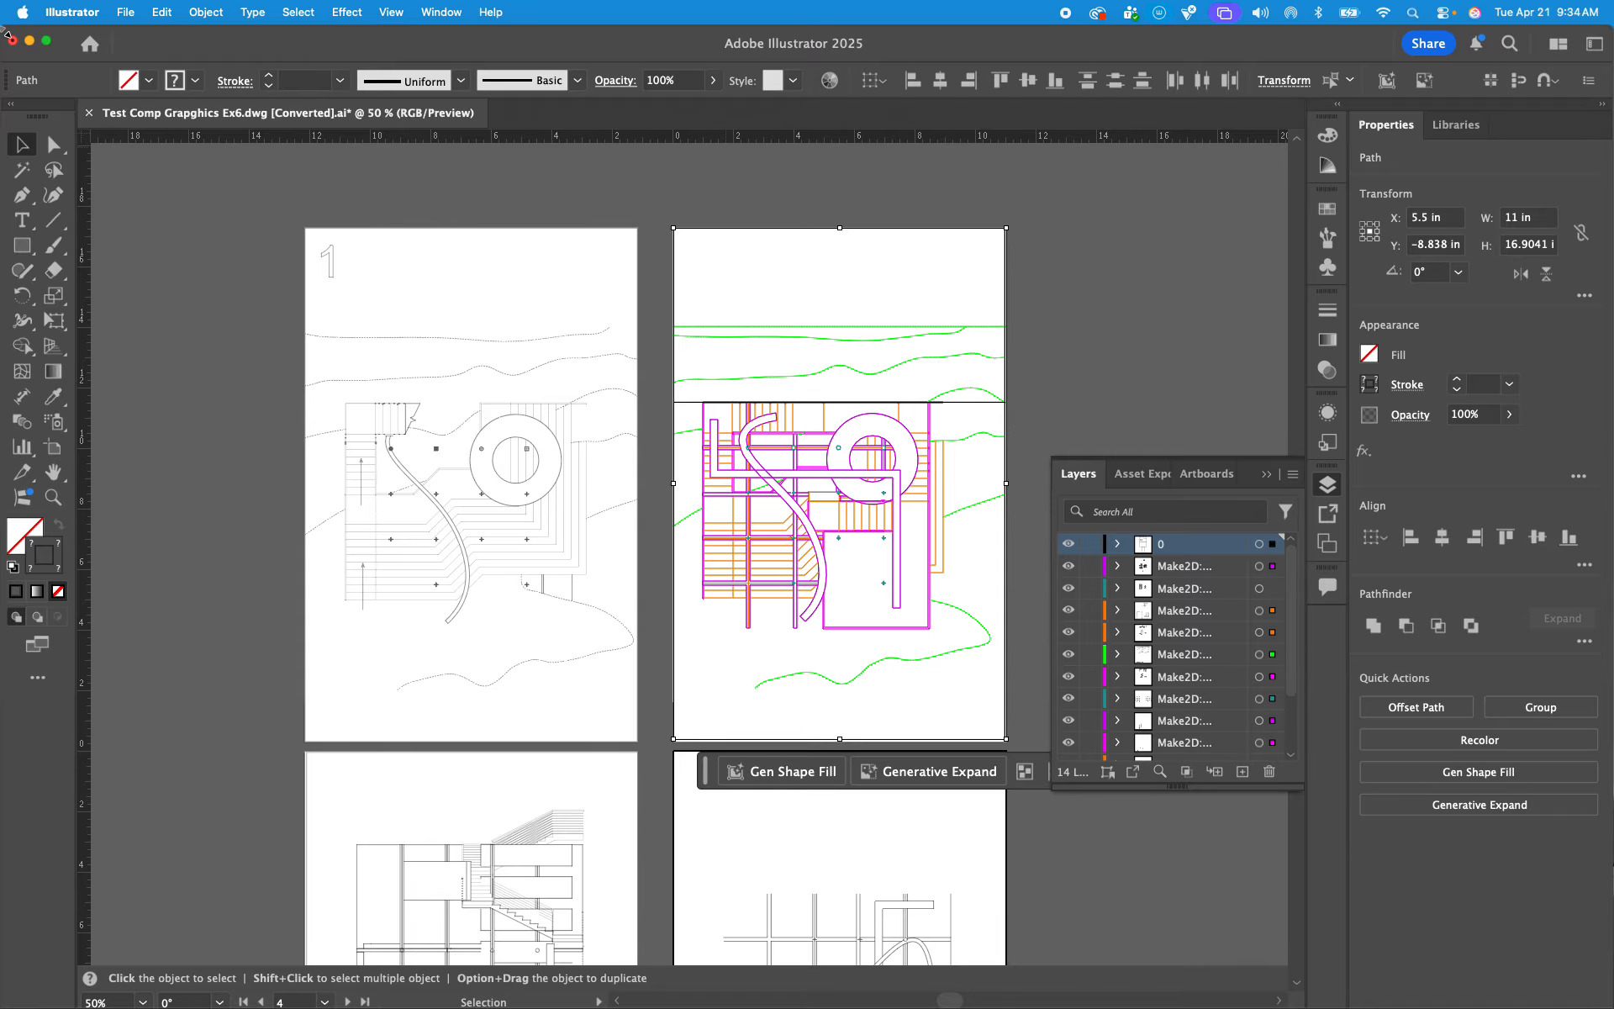
# Step: Rearrange the Illustrator and Photoshop windows so the plan artwork and the blank canvas are both within reach
pyautogui.moveTo(5, 31); pyautogui.dragTo(444, 311)
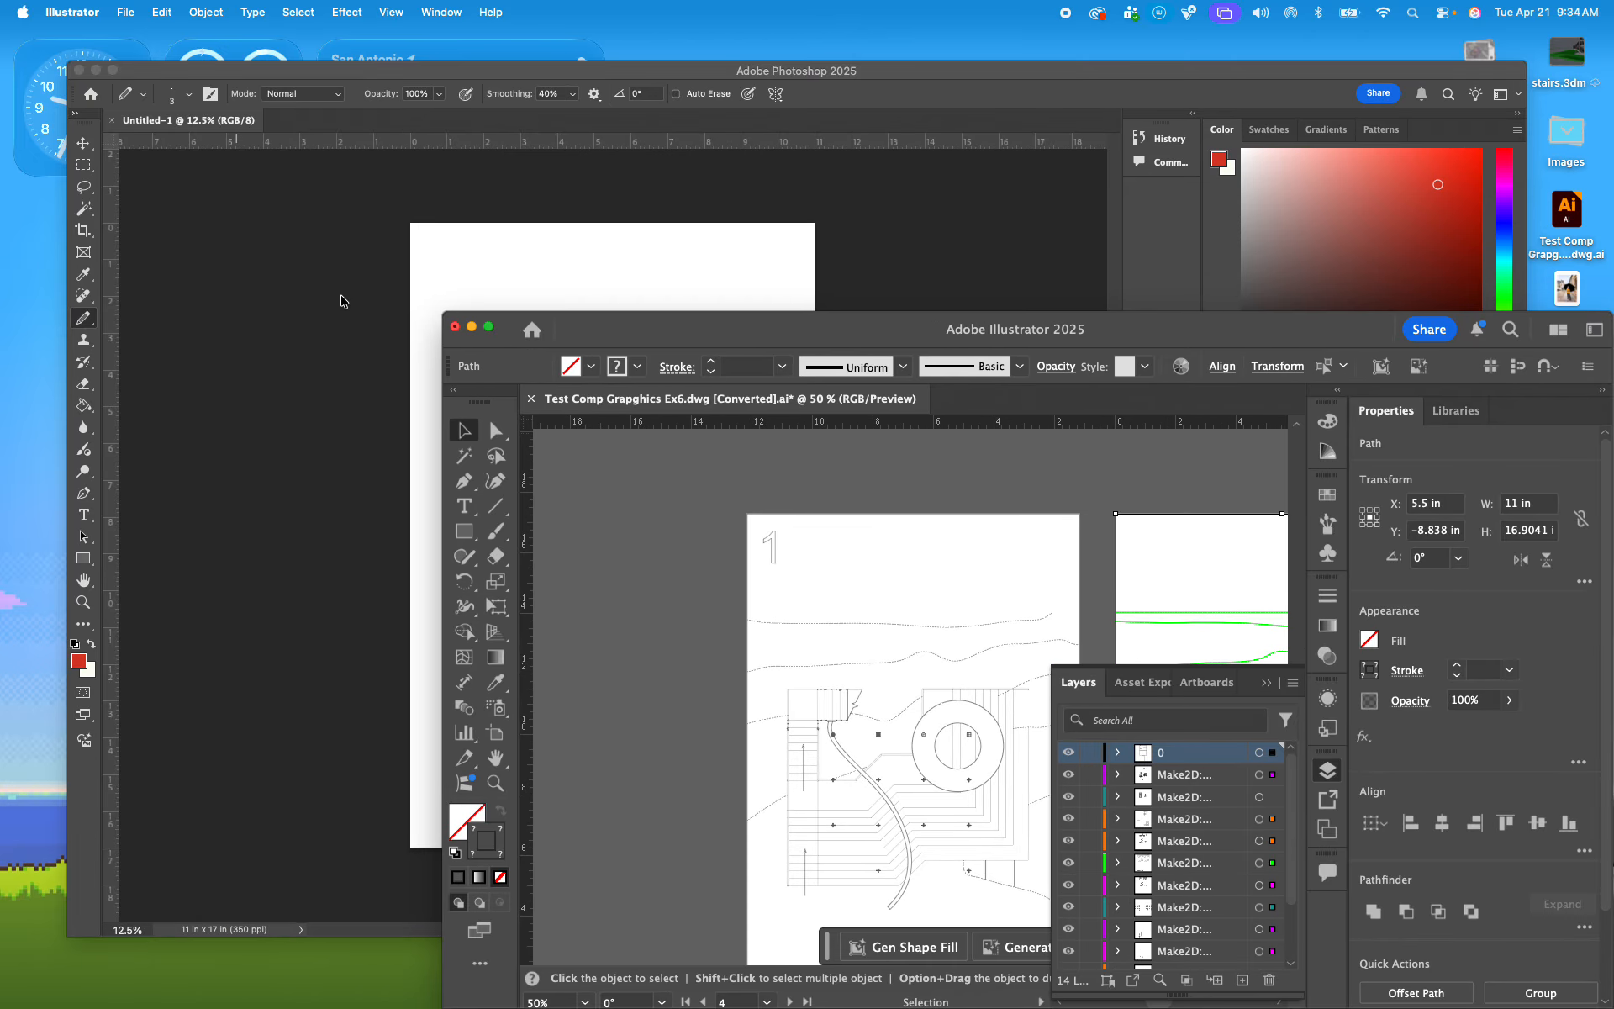
pyautogui.click(801, 263)
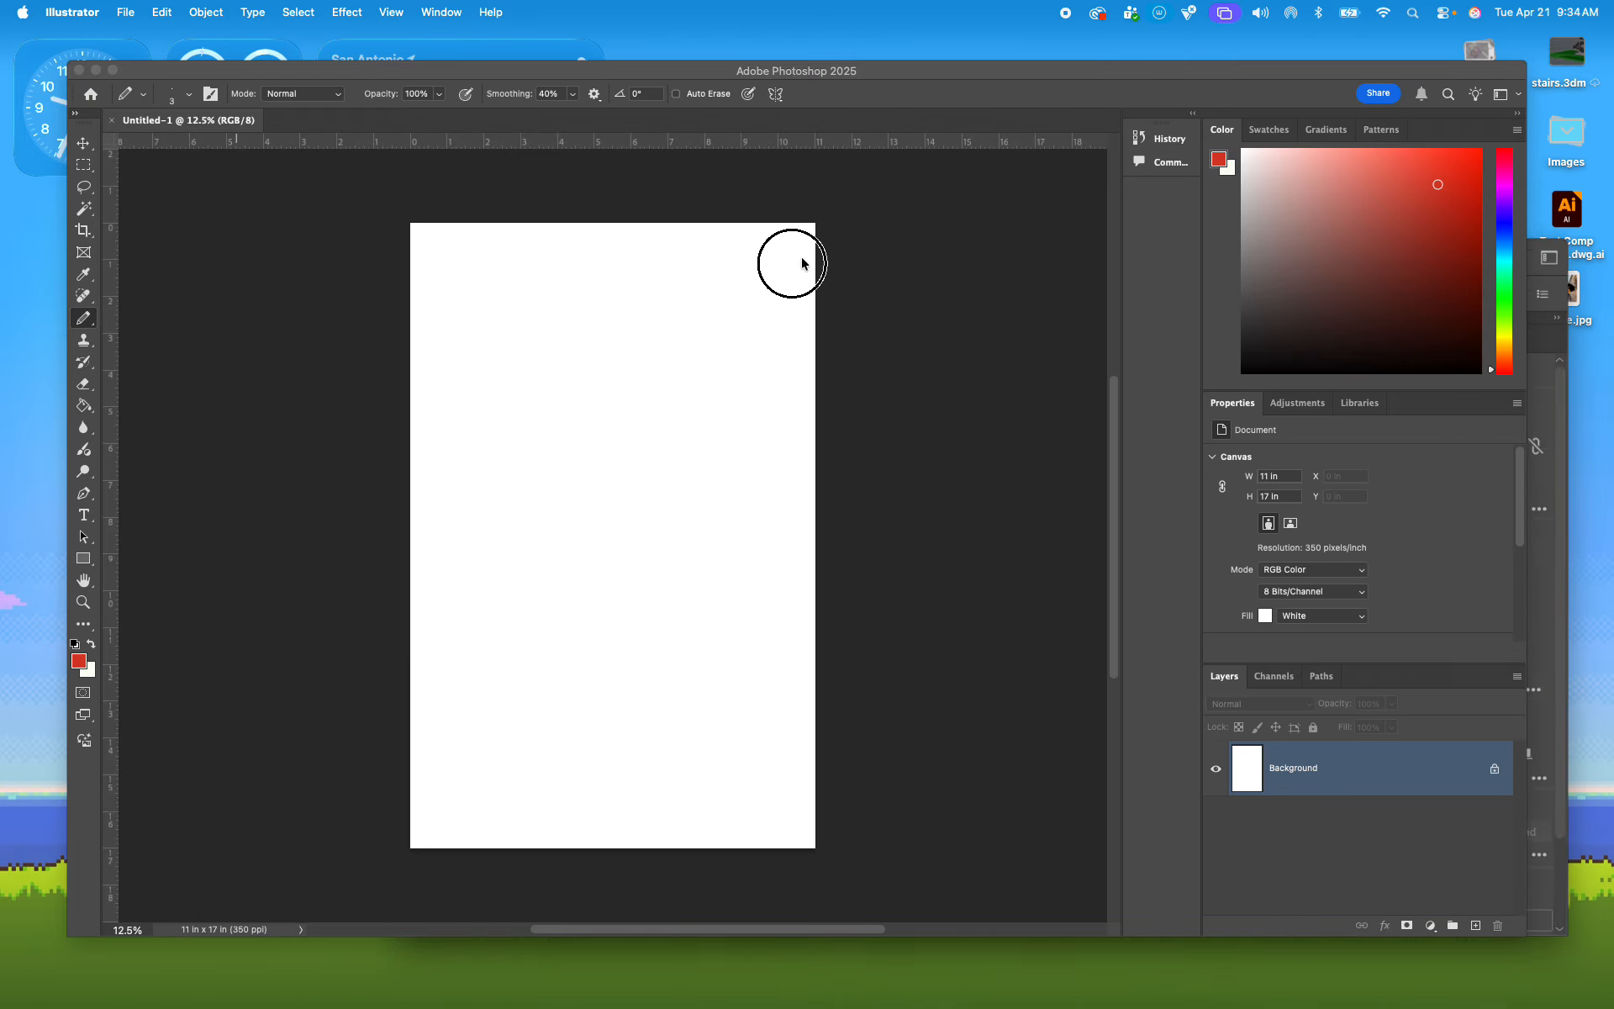
pyautogui.moveTo(871, 65); pyautogui.dragTo(770, 30)
pyautogui.click(584, 974)
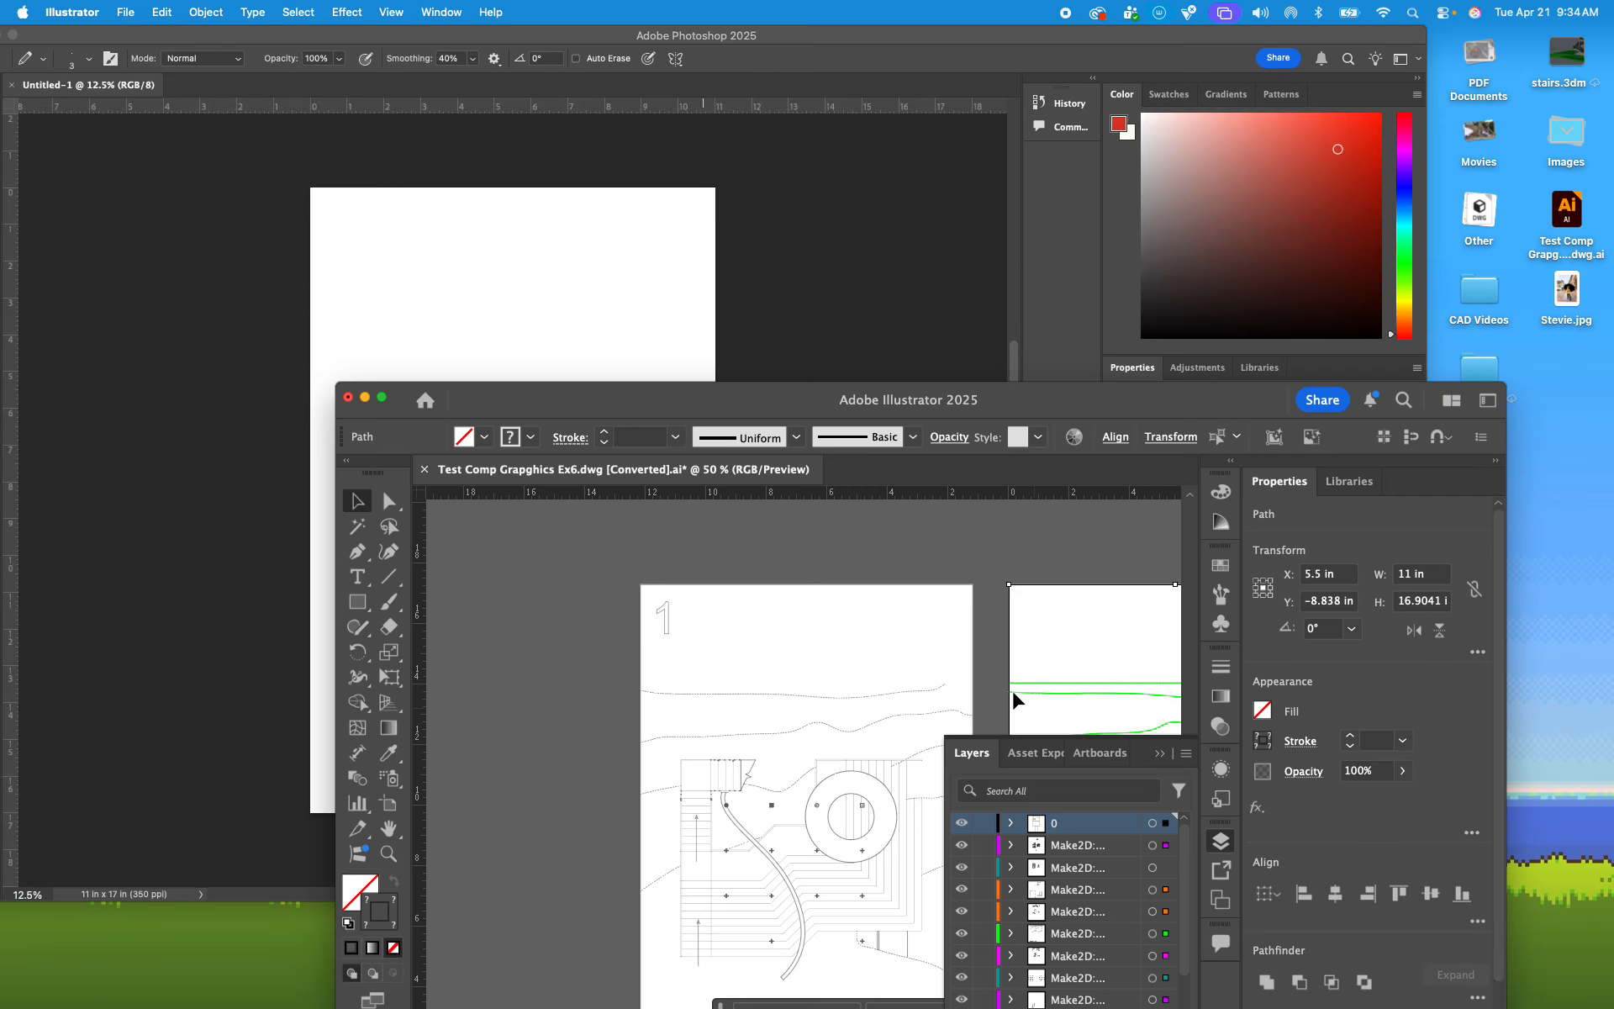
# Step: Place the selected plan linework from Illustrator onto the 11 x 17 in Photoshop canvas as a vector smart object and commit the placement
pyautogui.moveTo(937, 556); pyautogui.dragTo(681, 463)
pyautogui.moveTo(787, 591); pyautogui.dragTo(614, 636)
pyautogui.moveTo(672, 739)
pyautogui.mouseDown()
pyautogui.moveTo(612, 678)
pyautogui.moveTo(589, 448)
pyautogui.moveTo(508, 277)
pyautogui.moveTo(530, 281)
pyautogui.mouseUp()
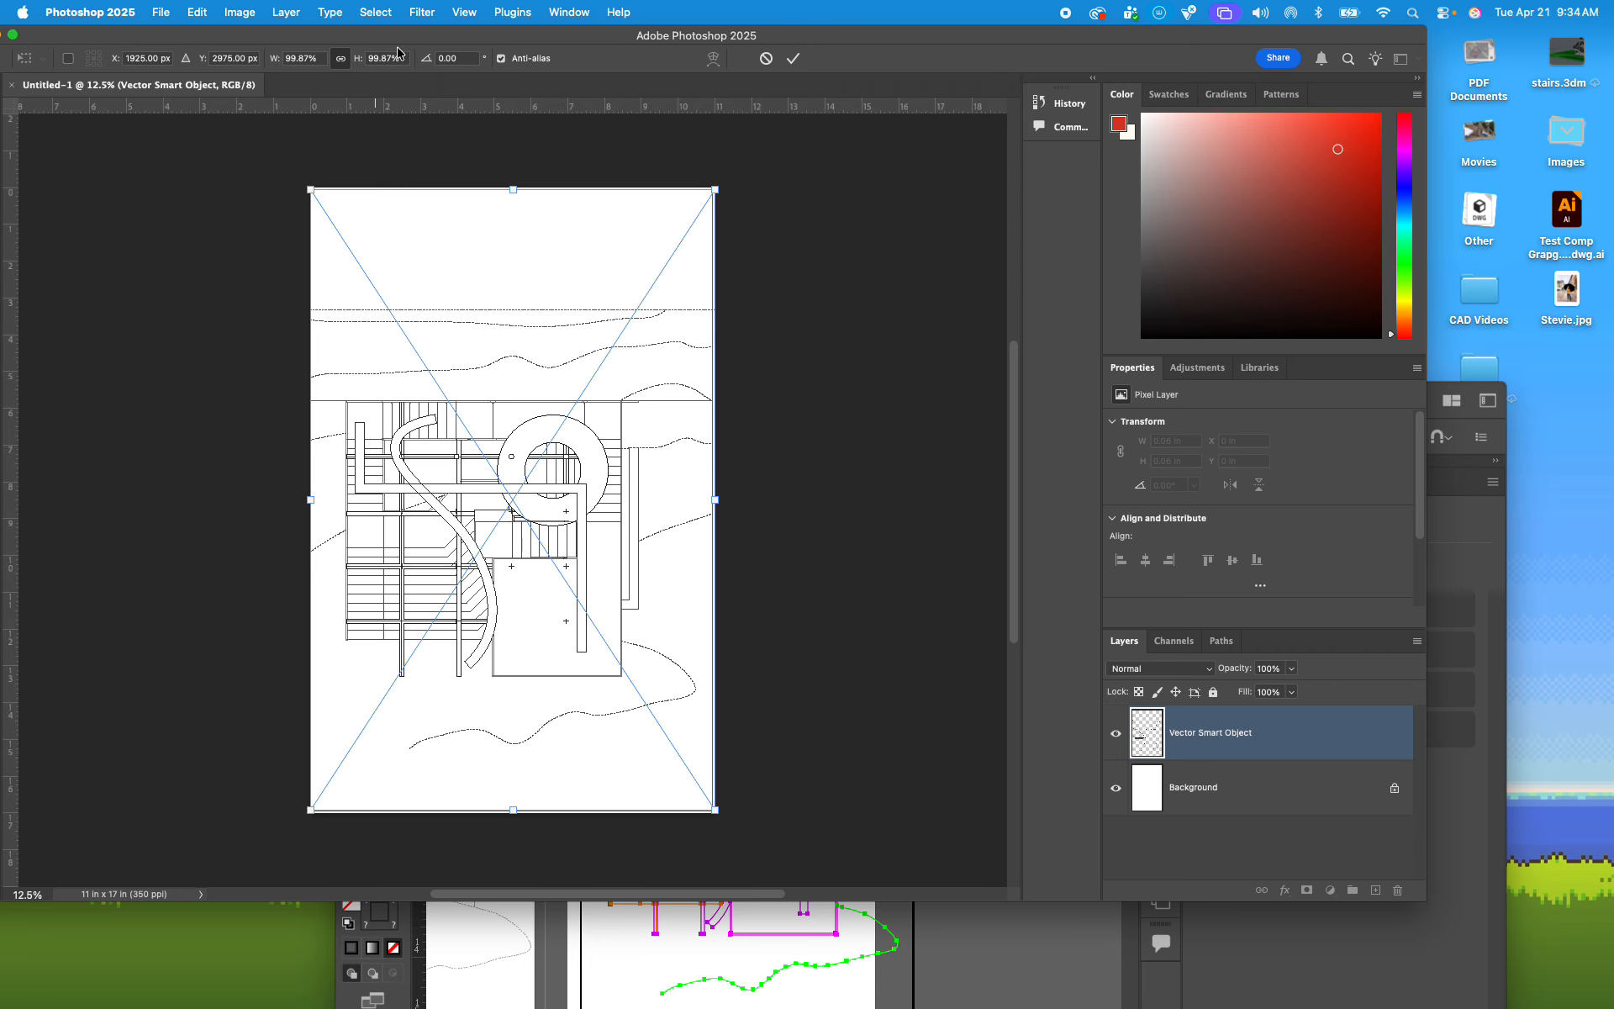
pyautogui.moveTo(400, 50); pyautogui.dragTo(491, 70)
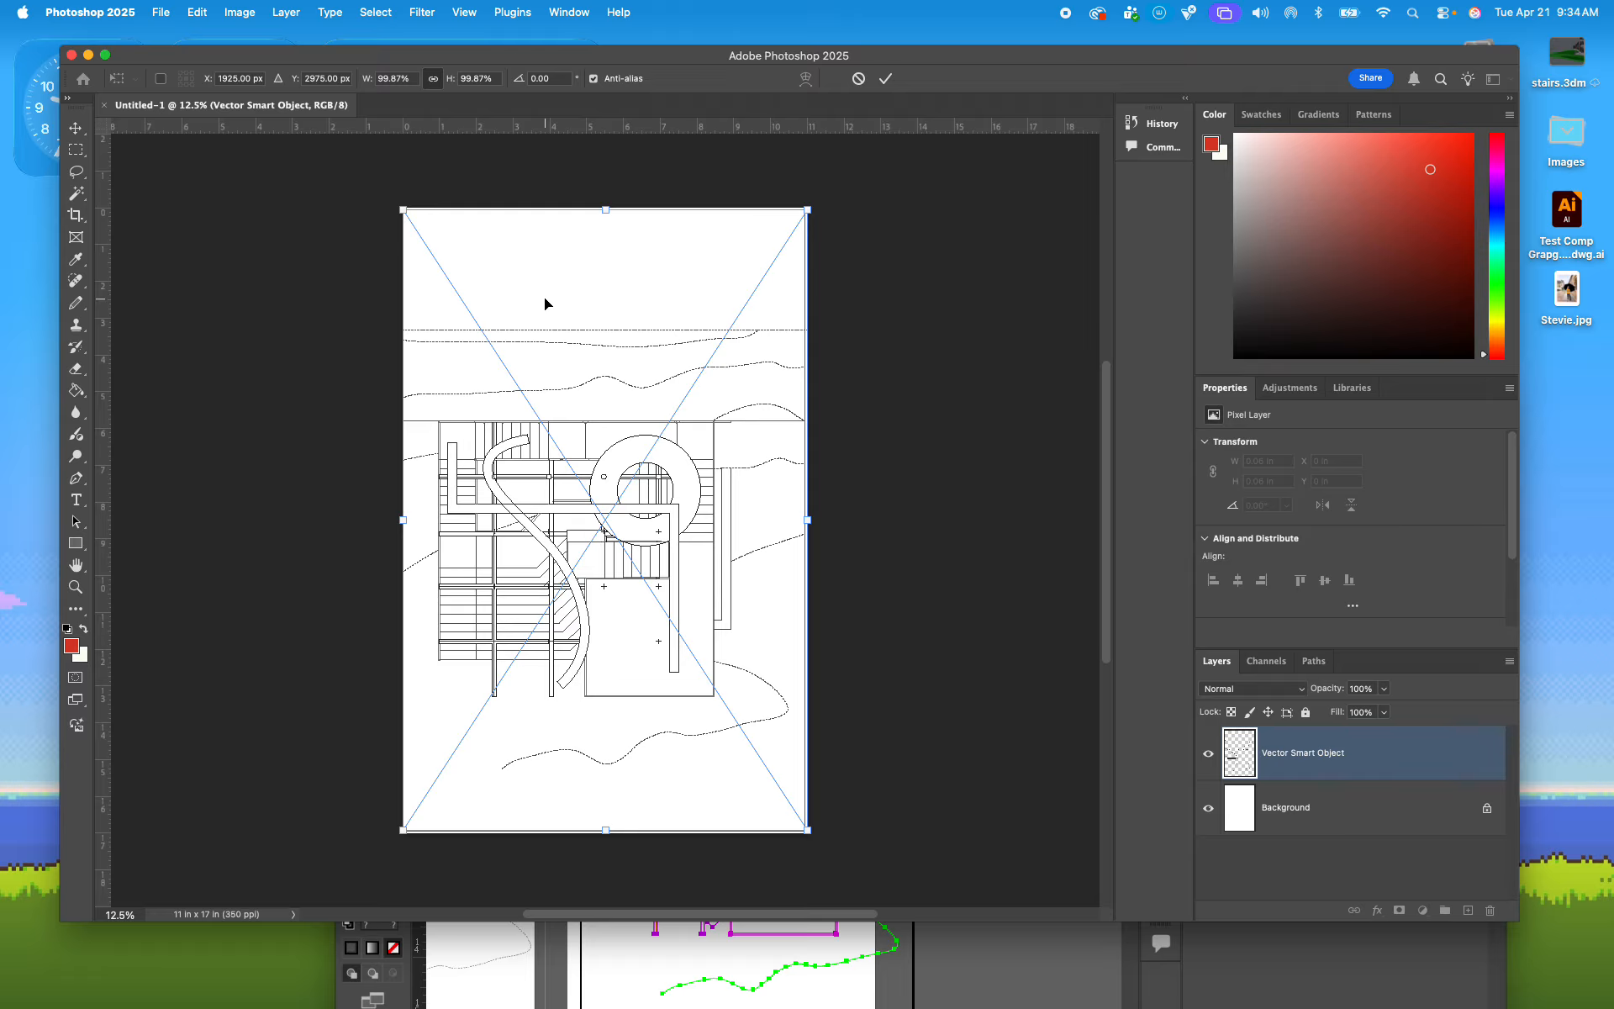
pyautogui.press('super+equal')
pyautogui.press('super+equal')
pyautogui.press('super+equal')
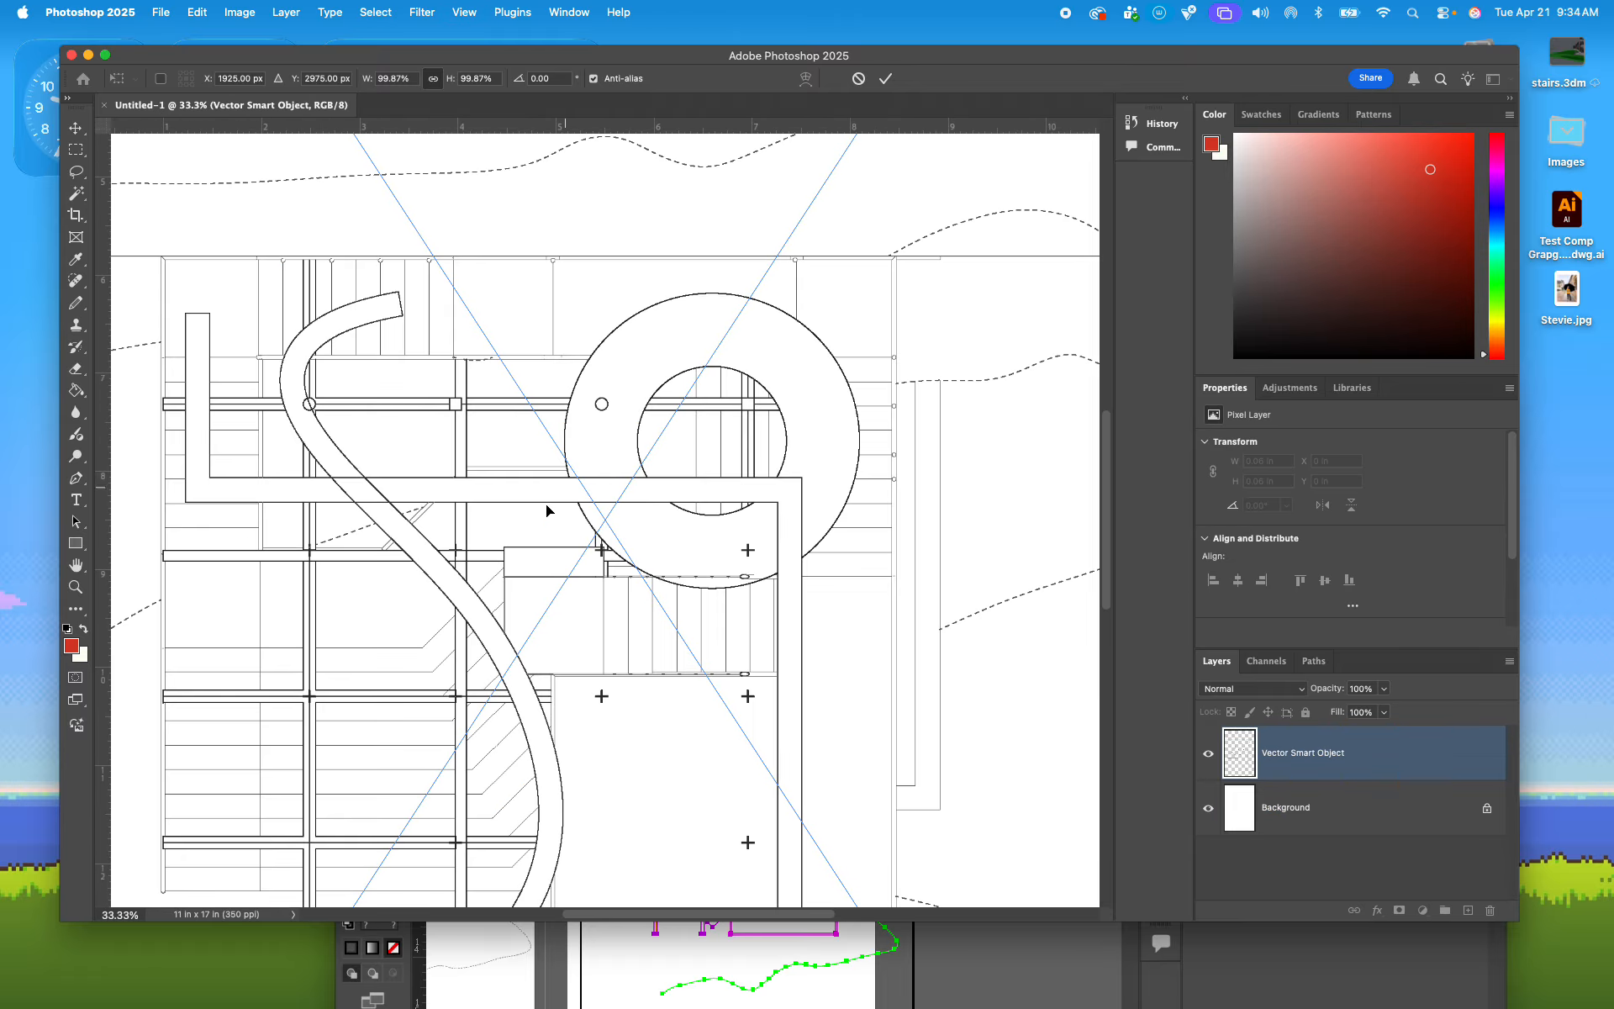
pyautogui.press('super+minus')
pyautogui.press('super+minus')
pyautogui.press('super+minus')
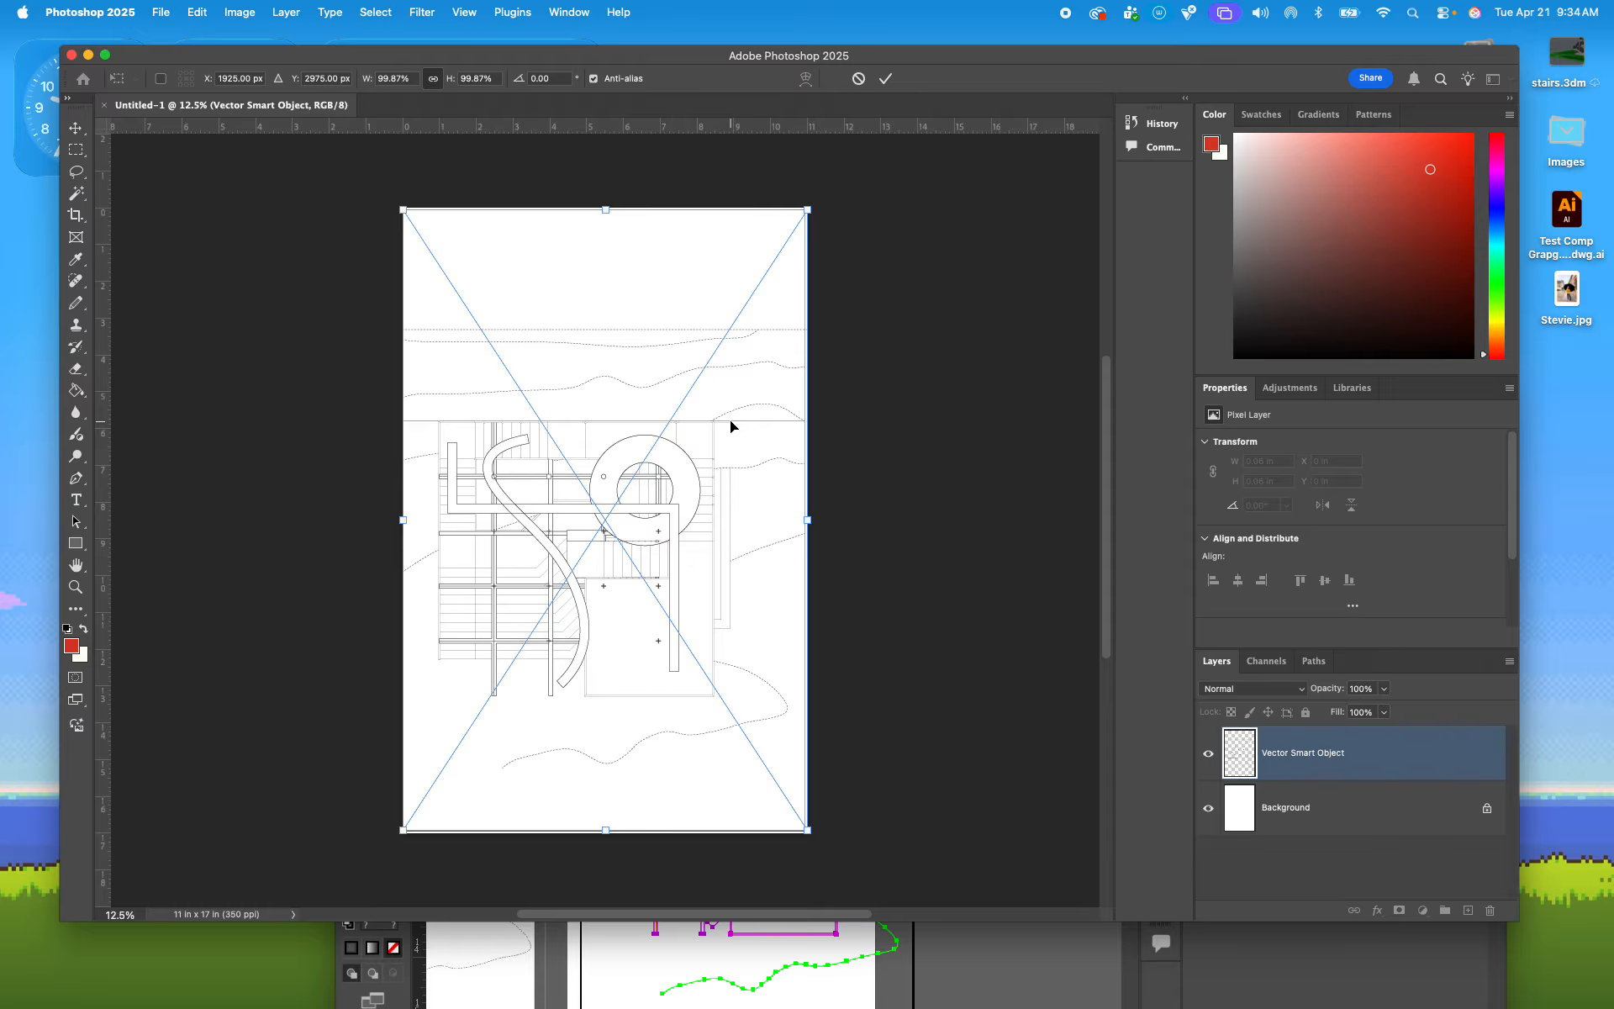
pyautogui.press('Return')
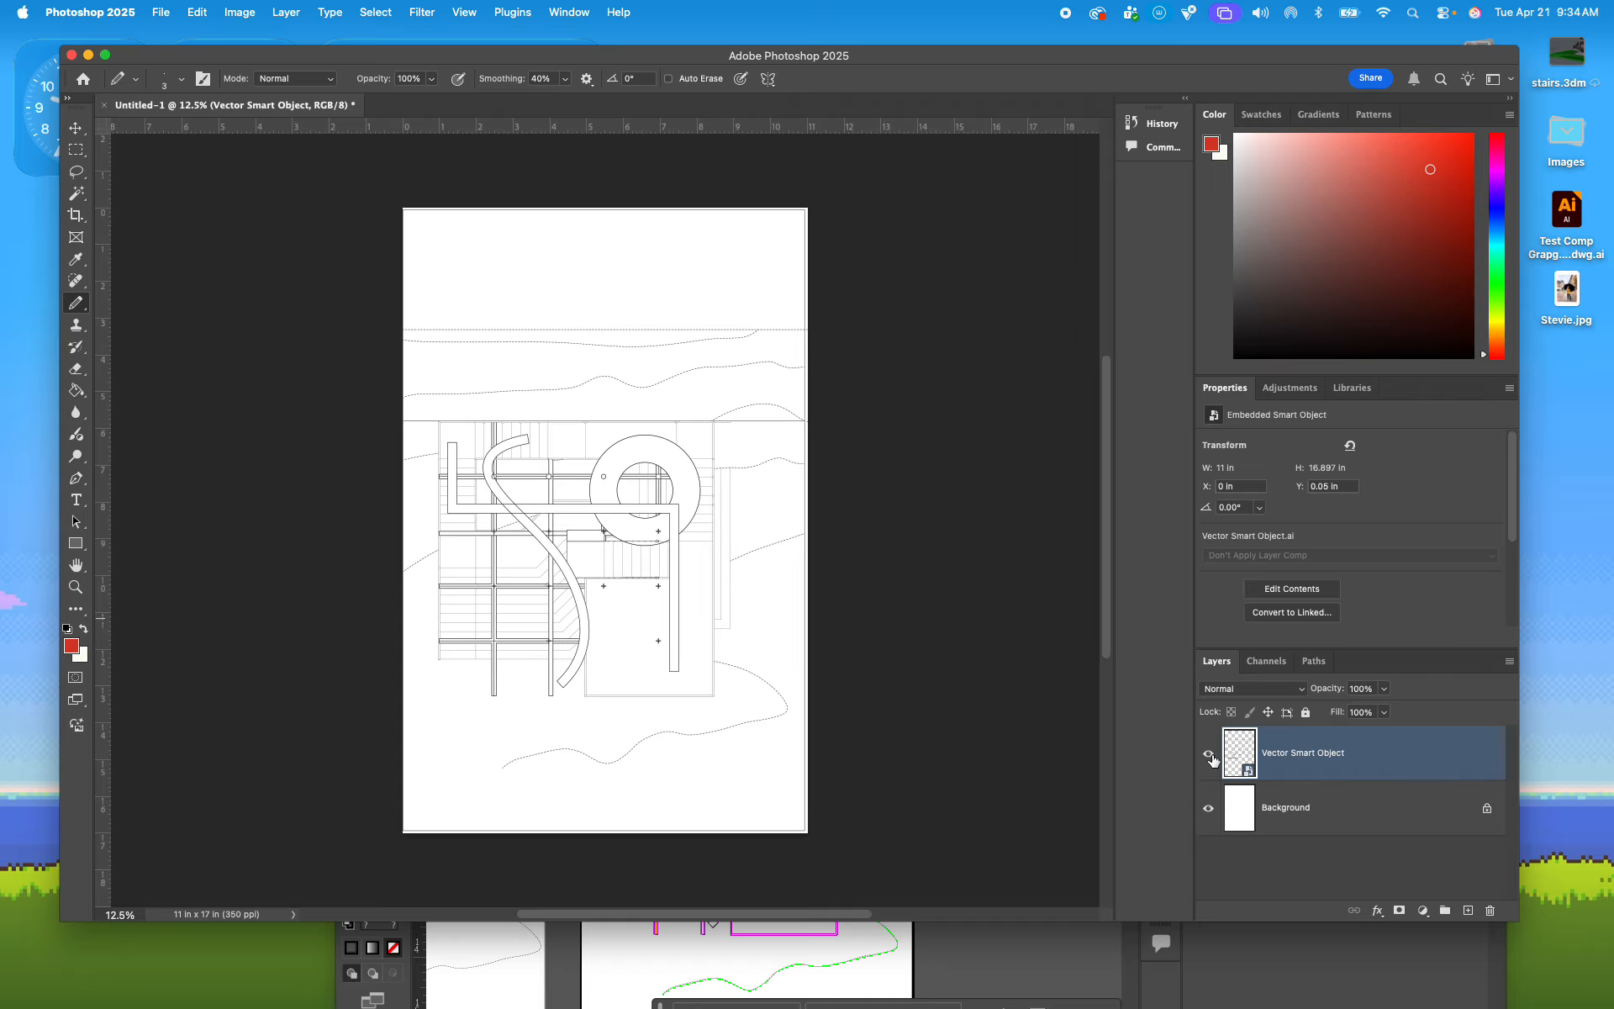
# Step: Hide and show the Vector Smart Object layer to check the placed linework against the white background
pyautogui.click(1210, 755)
pyautogui.click(1209, 755)
pyautogui.scroll(1, 483, 471)
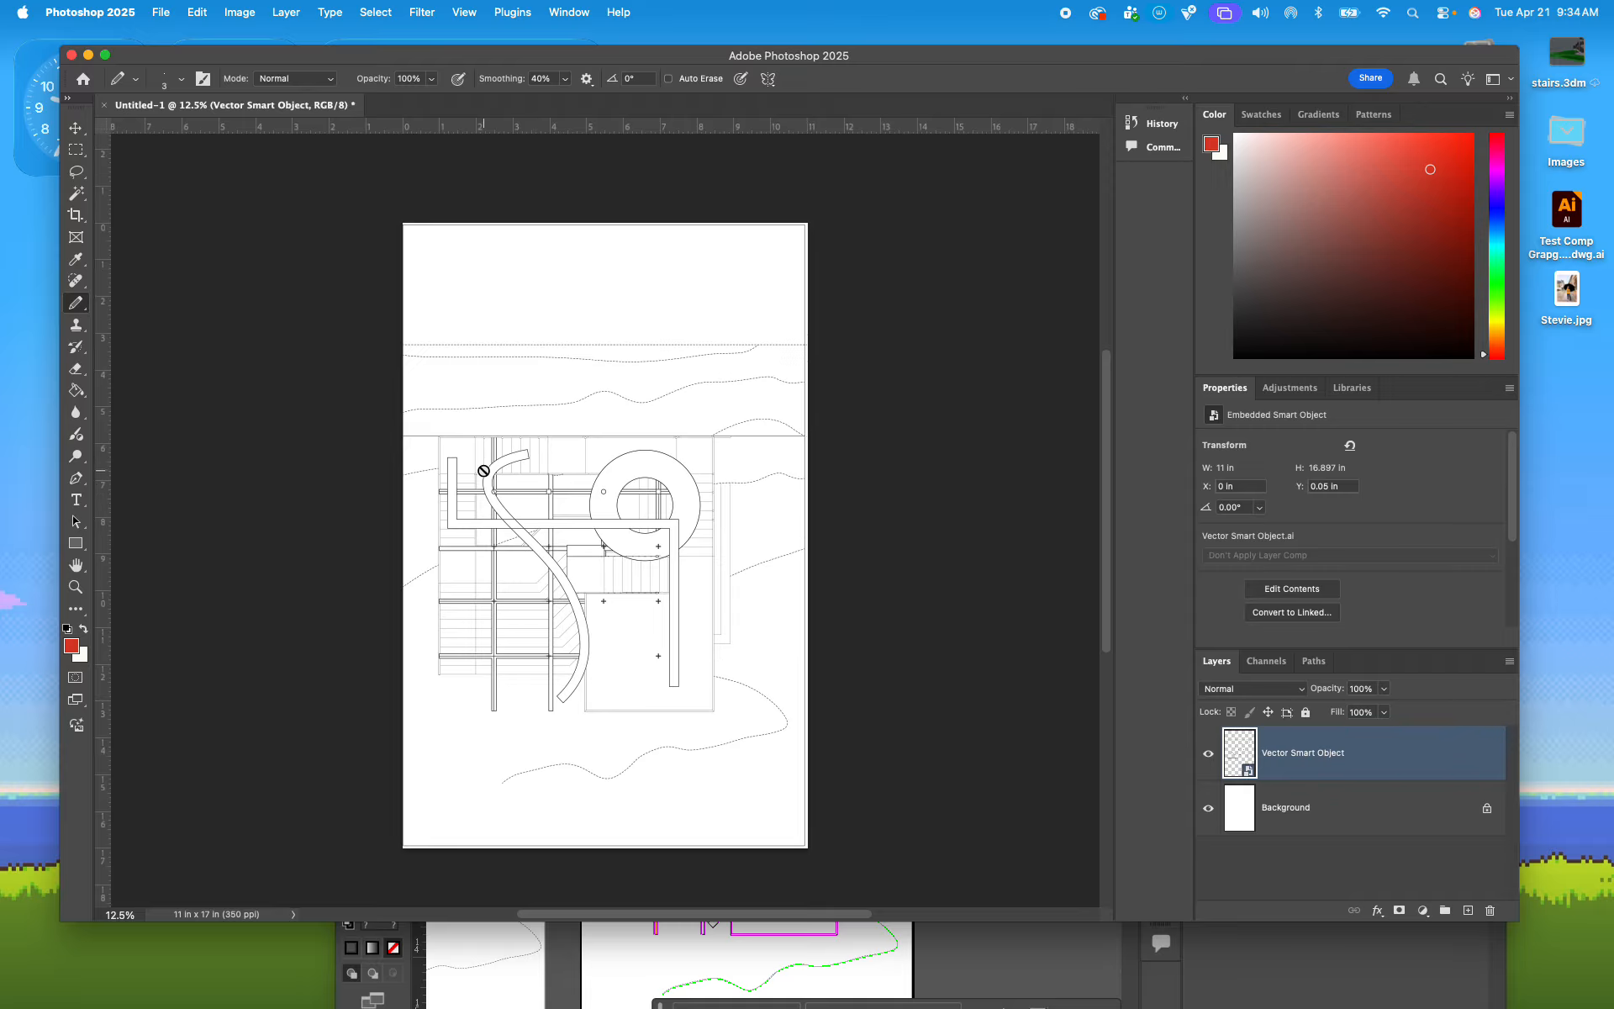
pyautogui.scroll(1, 483, 471)
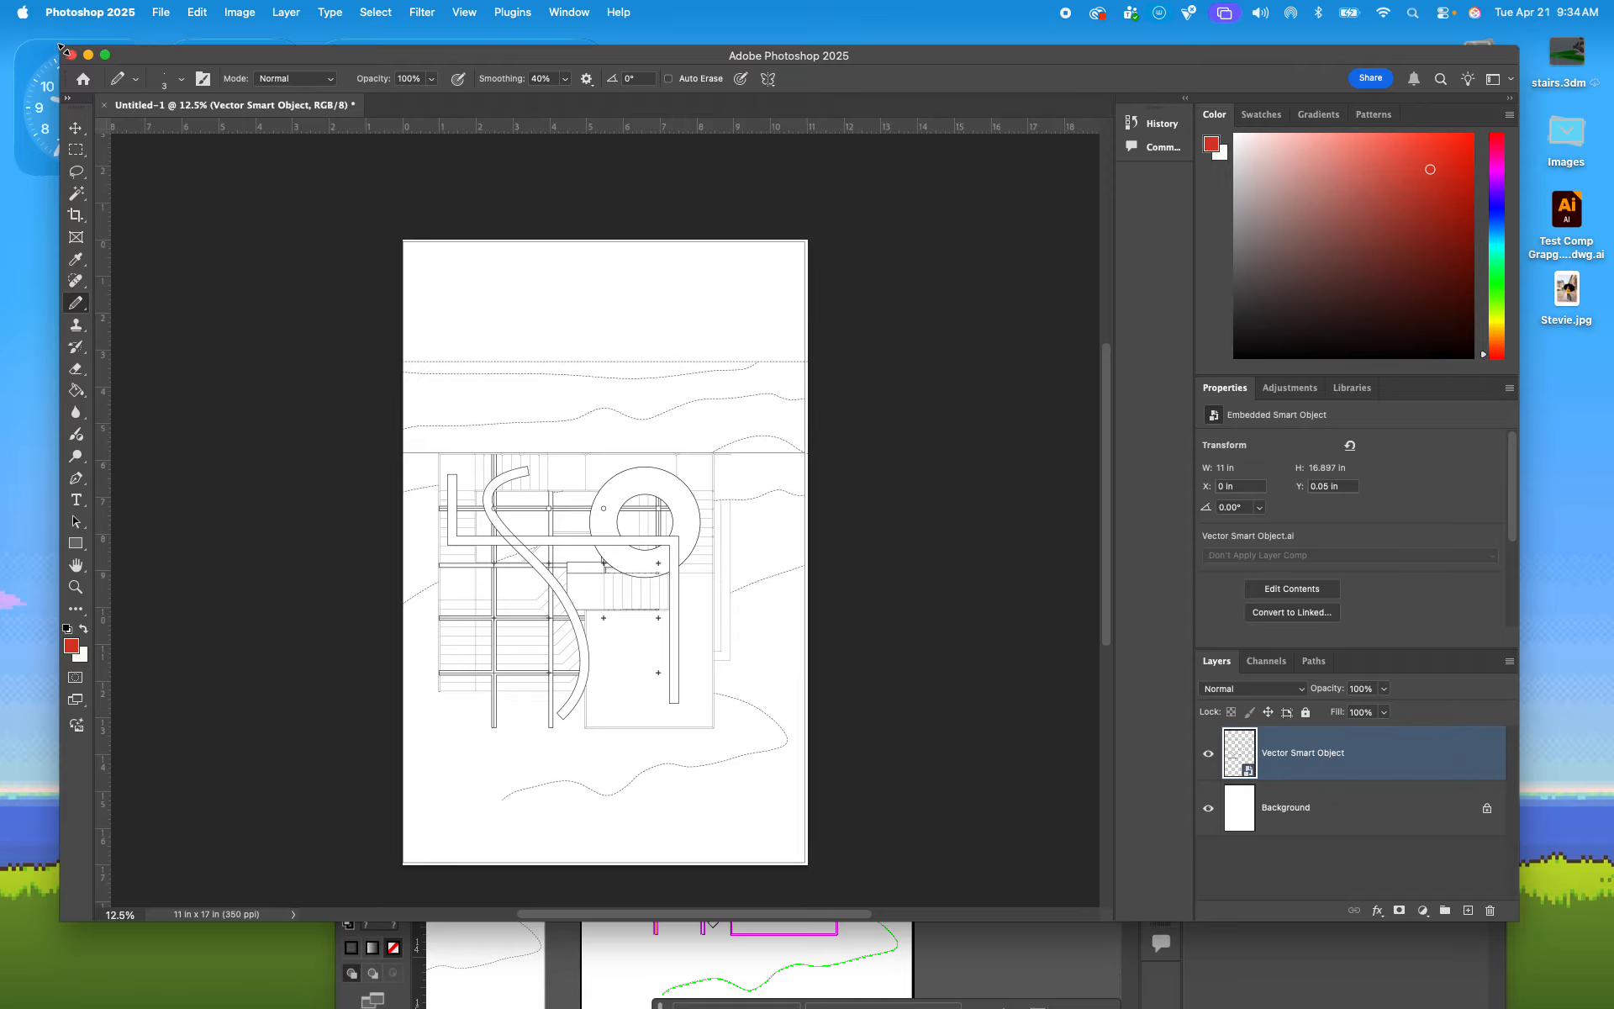
# Step: Enlarge the Photoshop window to fill the whole screen
pyautogui.moveTo(60, 47); pyautogui.dragTo(1, 26)
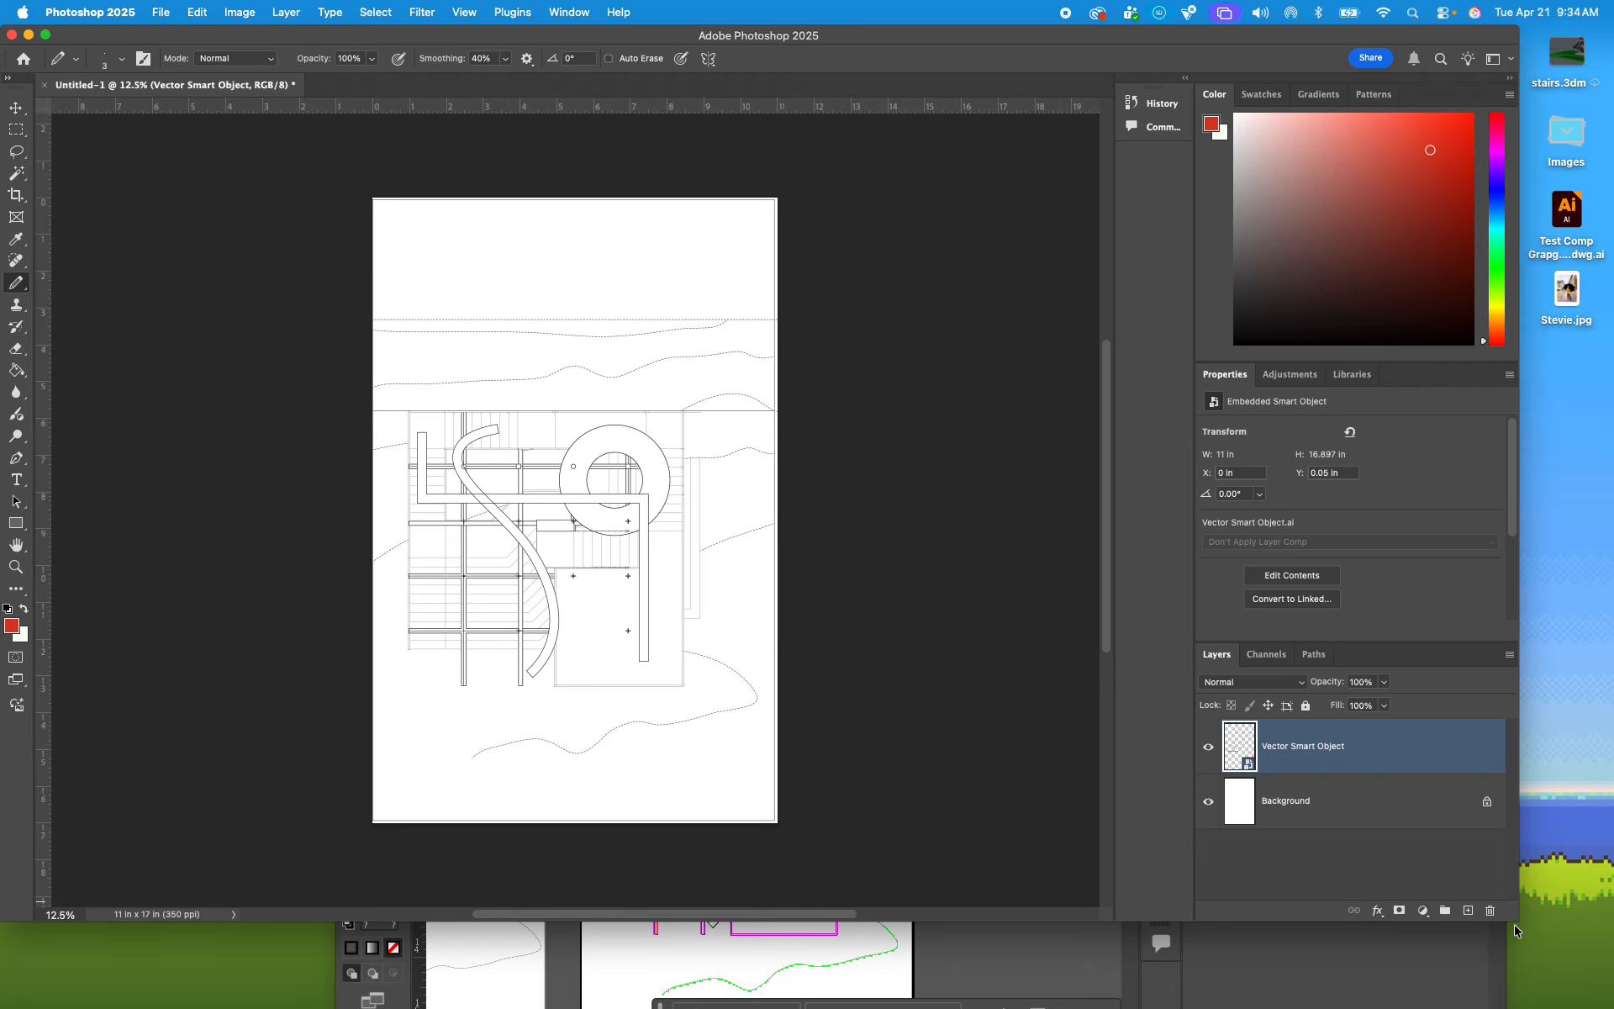
pyautogui.moveTo(1520, 922); pyautogui.dragTo(1578, 977)
pyautogui.click(1486, 885)
pyautogui.moveTo(1505, 919); pyautogui.dragTo(1606, 997)
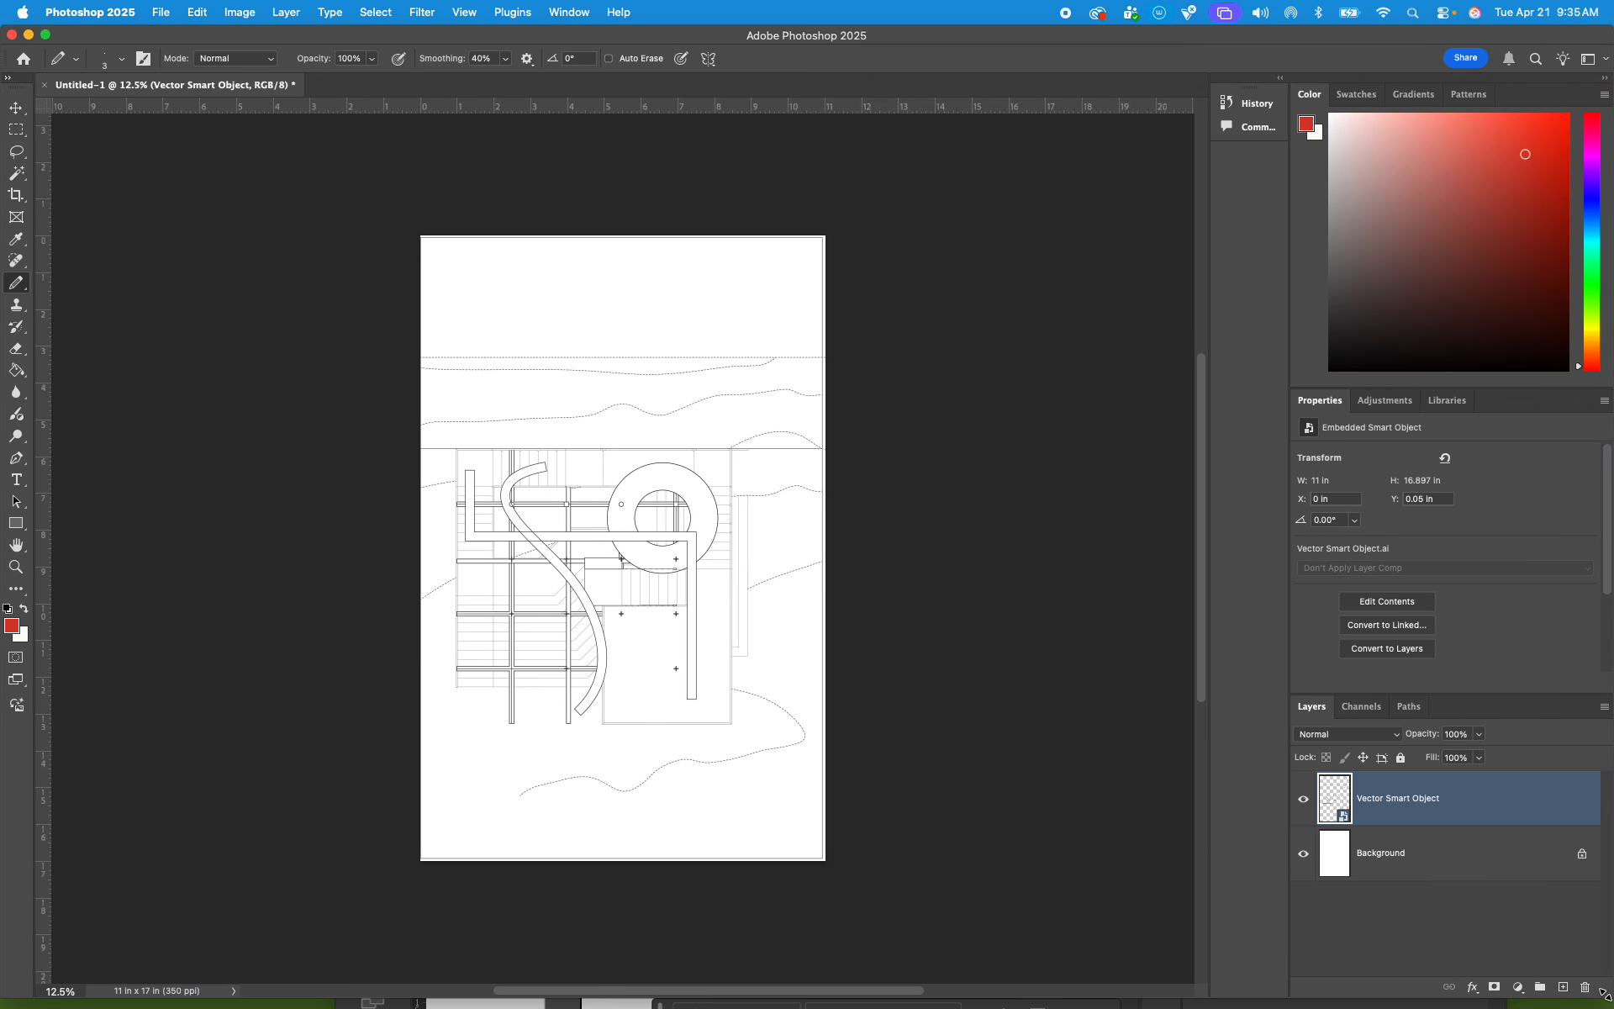
# Step: Examine the pixel edges of the placed plan's curved wall line in Photoshop at 1600% magnification
pyautogui.press('super+plus')
pyautogui.press('super+plus')
pyautogui.press('super+plus')
pyautogui.press('super+plus')
pyautogui.press('super+plus')
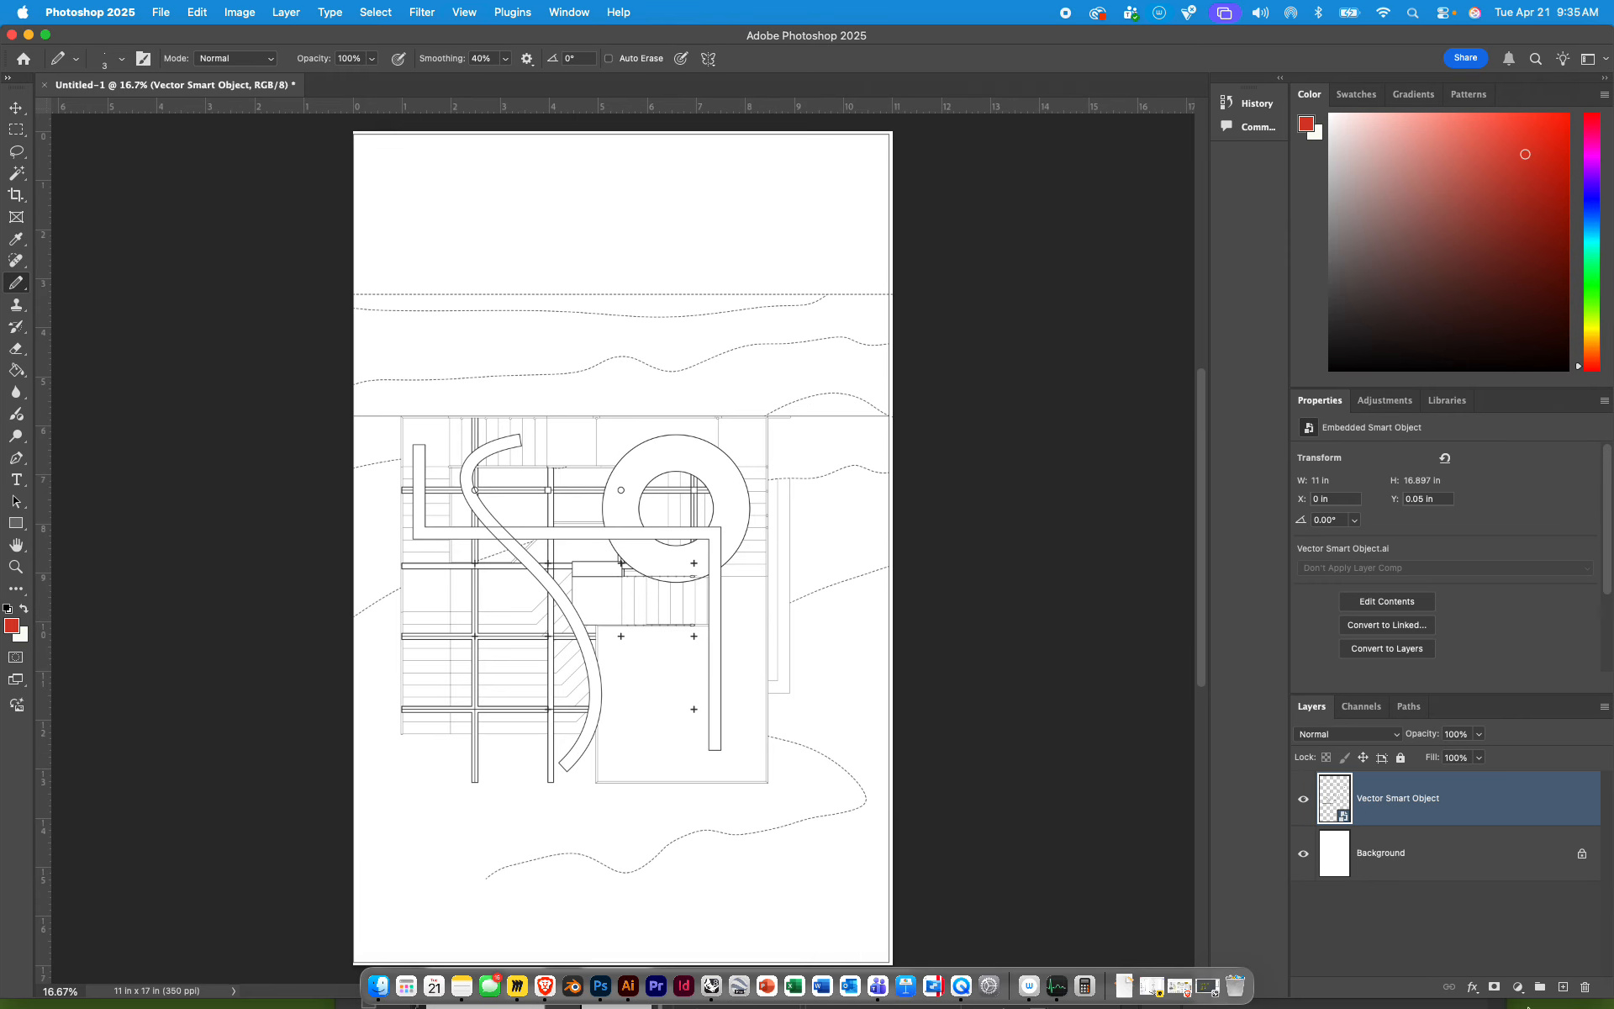
pyautogui.press('super+plus')
pyautogui.press('super+plus')
pyautogui.press('super+plus')
pyautogui.press('super+plus')
pyautogui.press('super+plus')
pyautogui.press('super+plus')
pyautogui.press('super+plus')
pyautogui.press('super+plus')
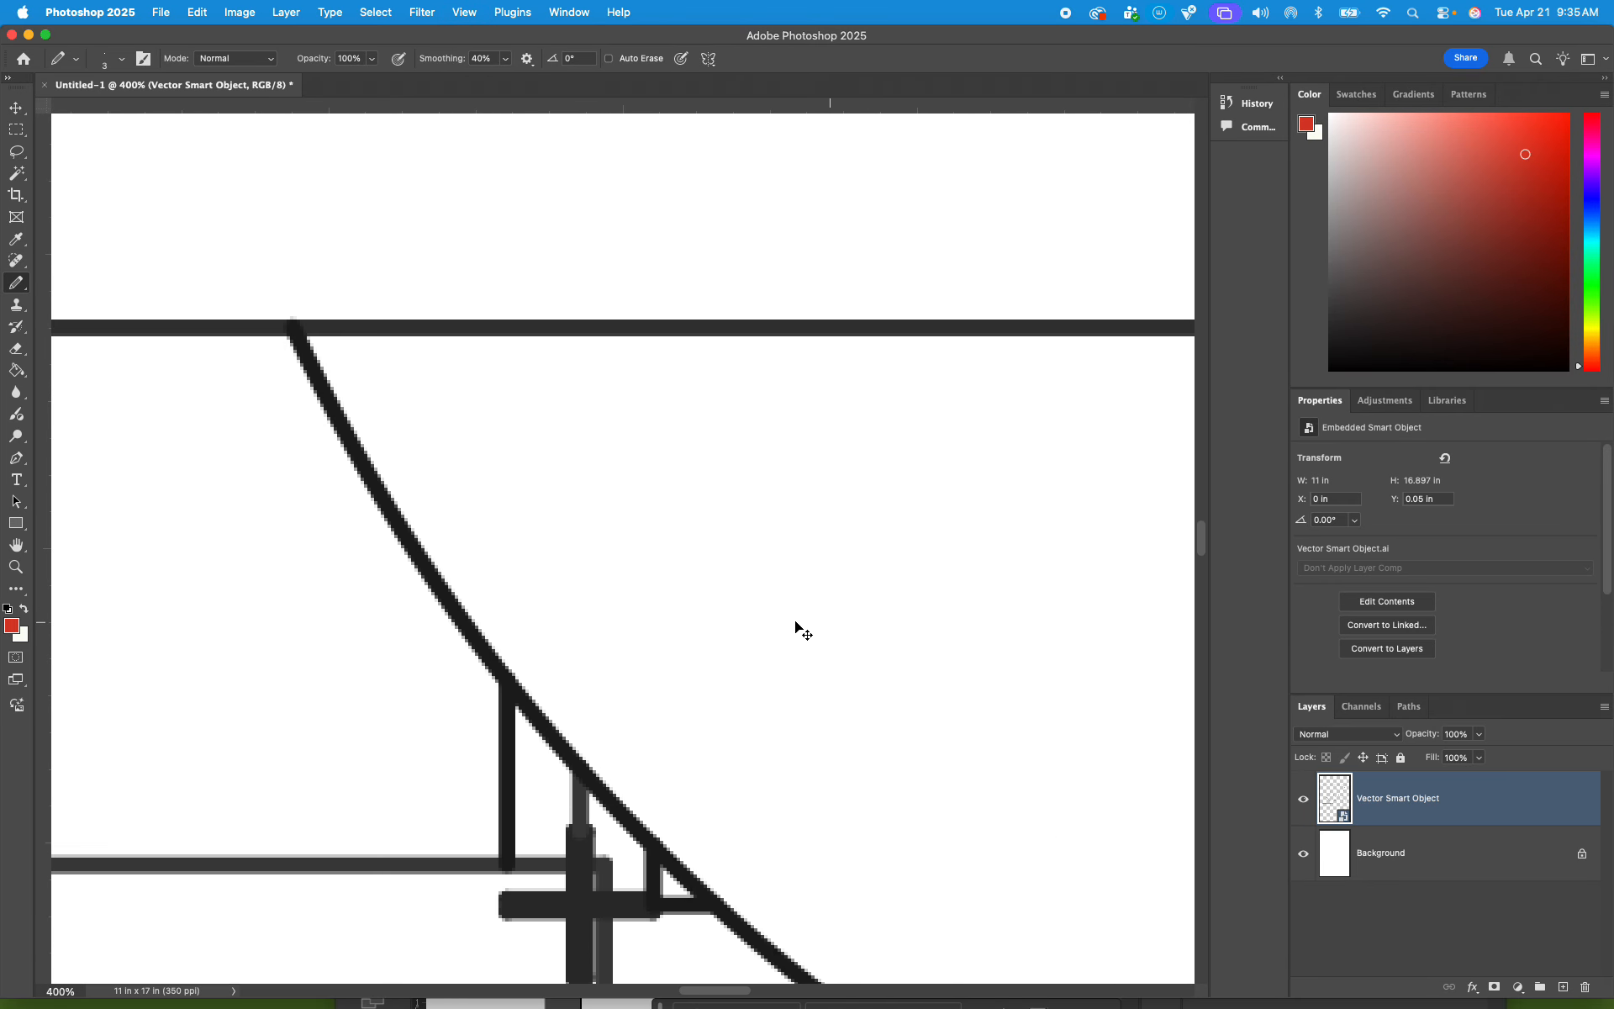
pyautogui.press('super+plus')
pyautogui.press('super+plus')
pyautogui.moveTo(368, 794); pyautogui.dragTo(817, 439)
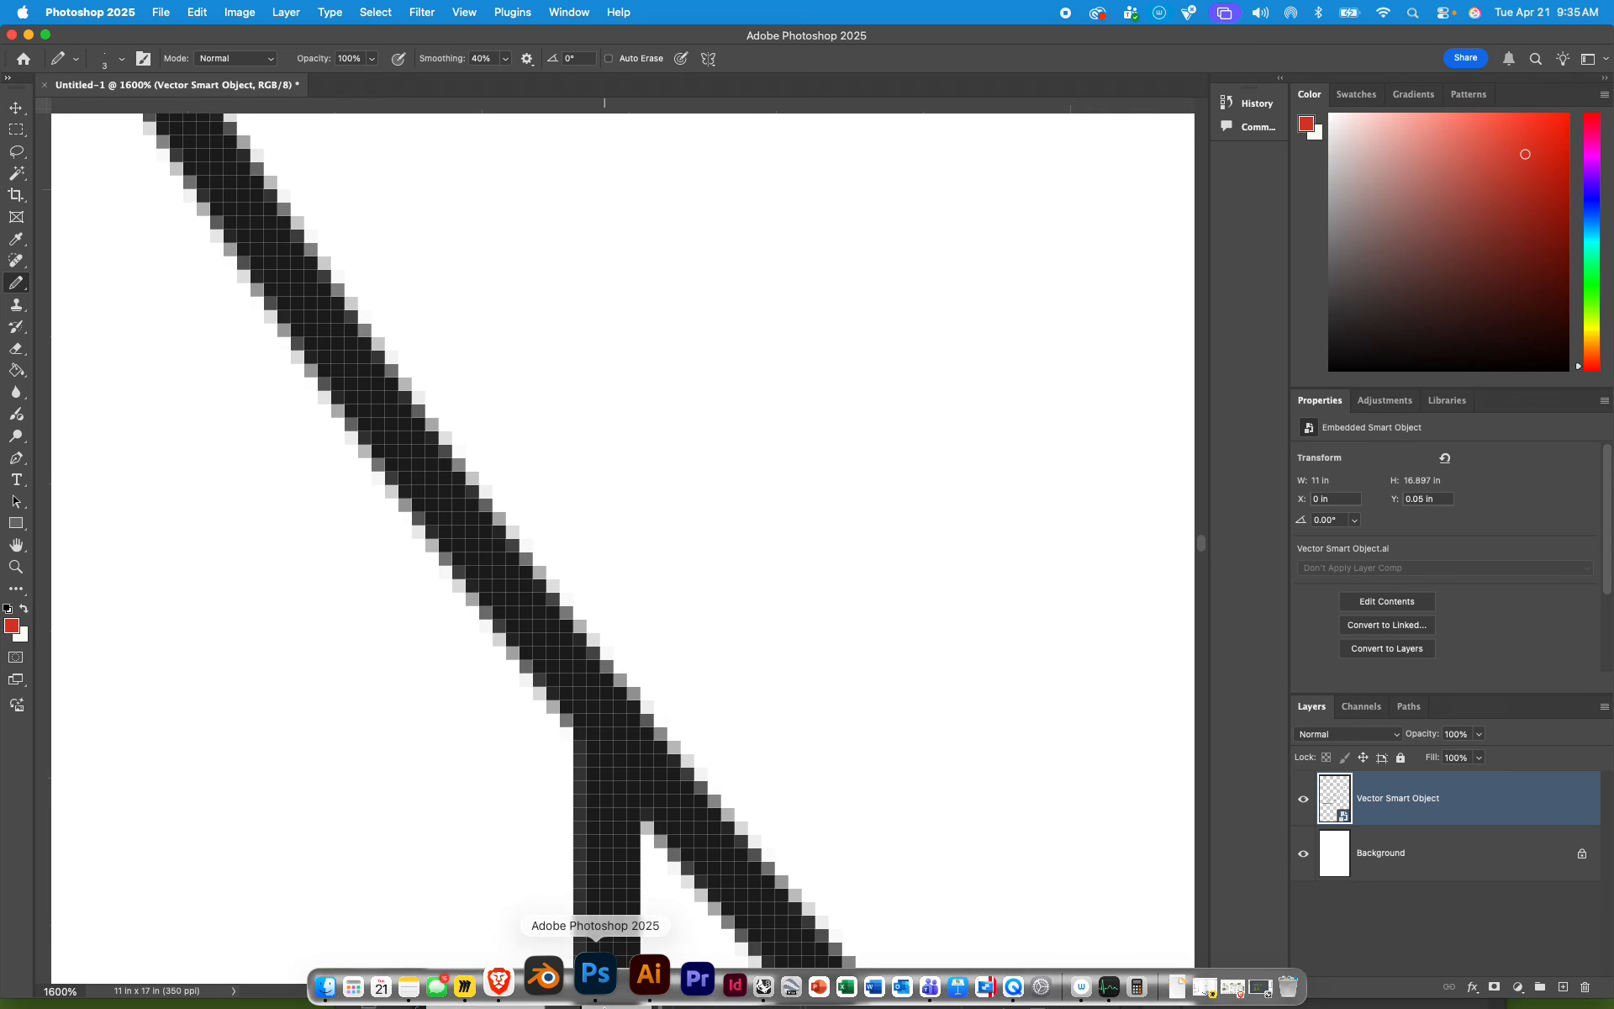
# Step: Switch to Illustrator, clear the selection and examine the same vector lines at 3200% magnification for comparison
pyautogui.click(622, 983)
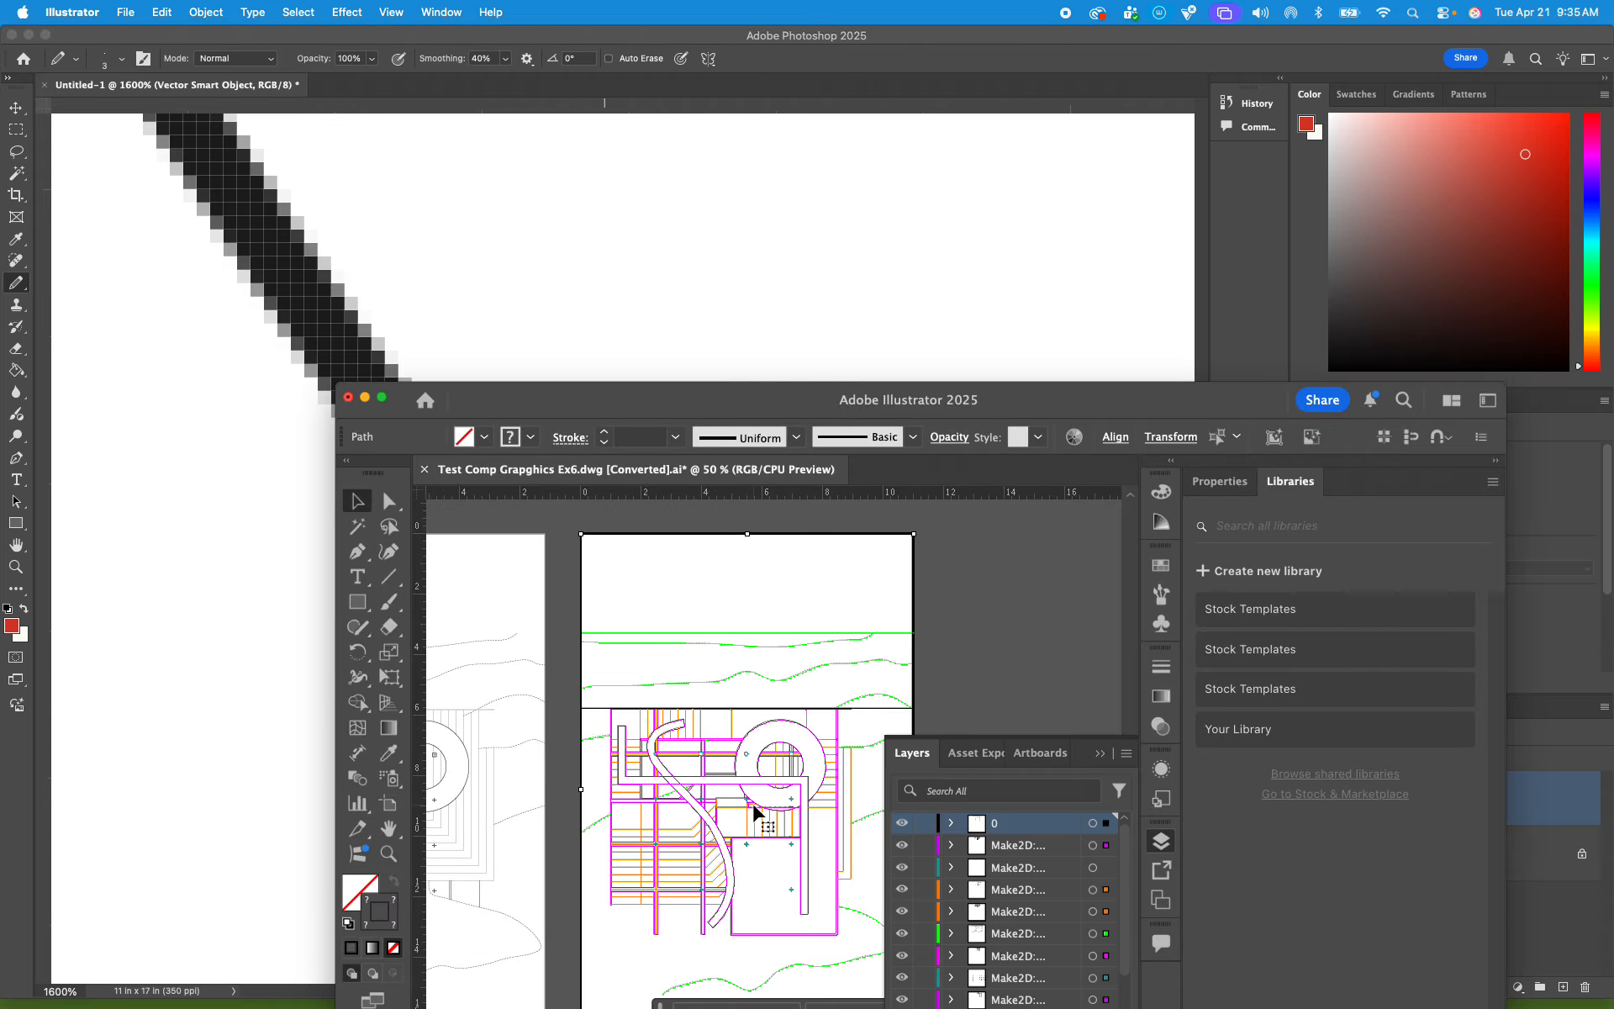
pyautogui.keyDown('alt'); pyautogui.scroll(10, 755, 789); pyautogui.keyUp('alt')
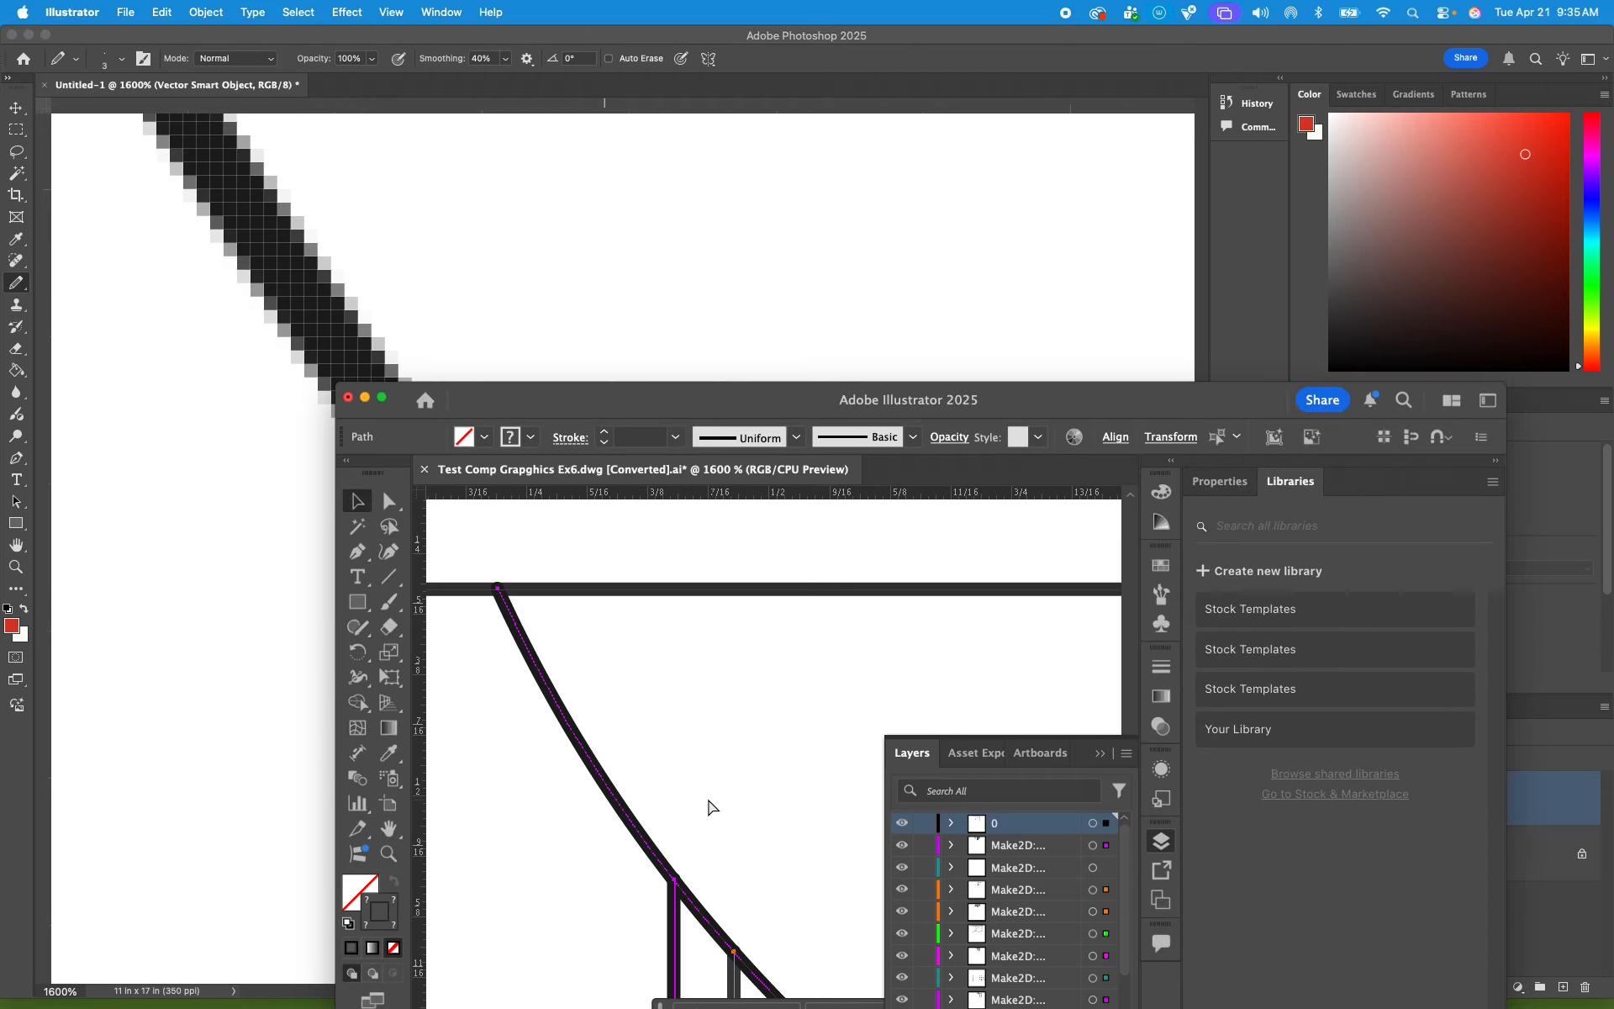
pyautogui.moveTo(683, 810); pyautogui.dragTo(859, 504)
pyautogui.click(858, 596)
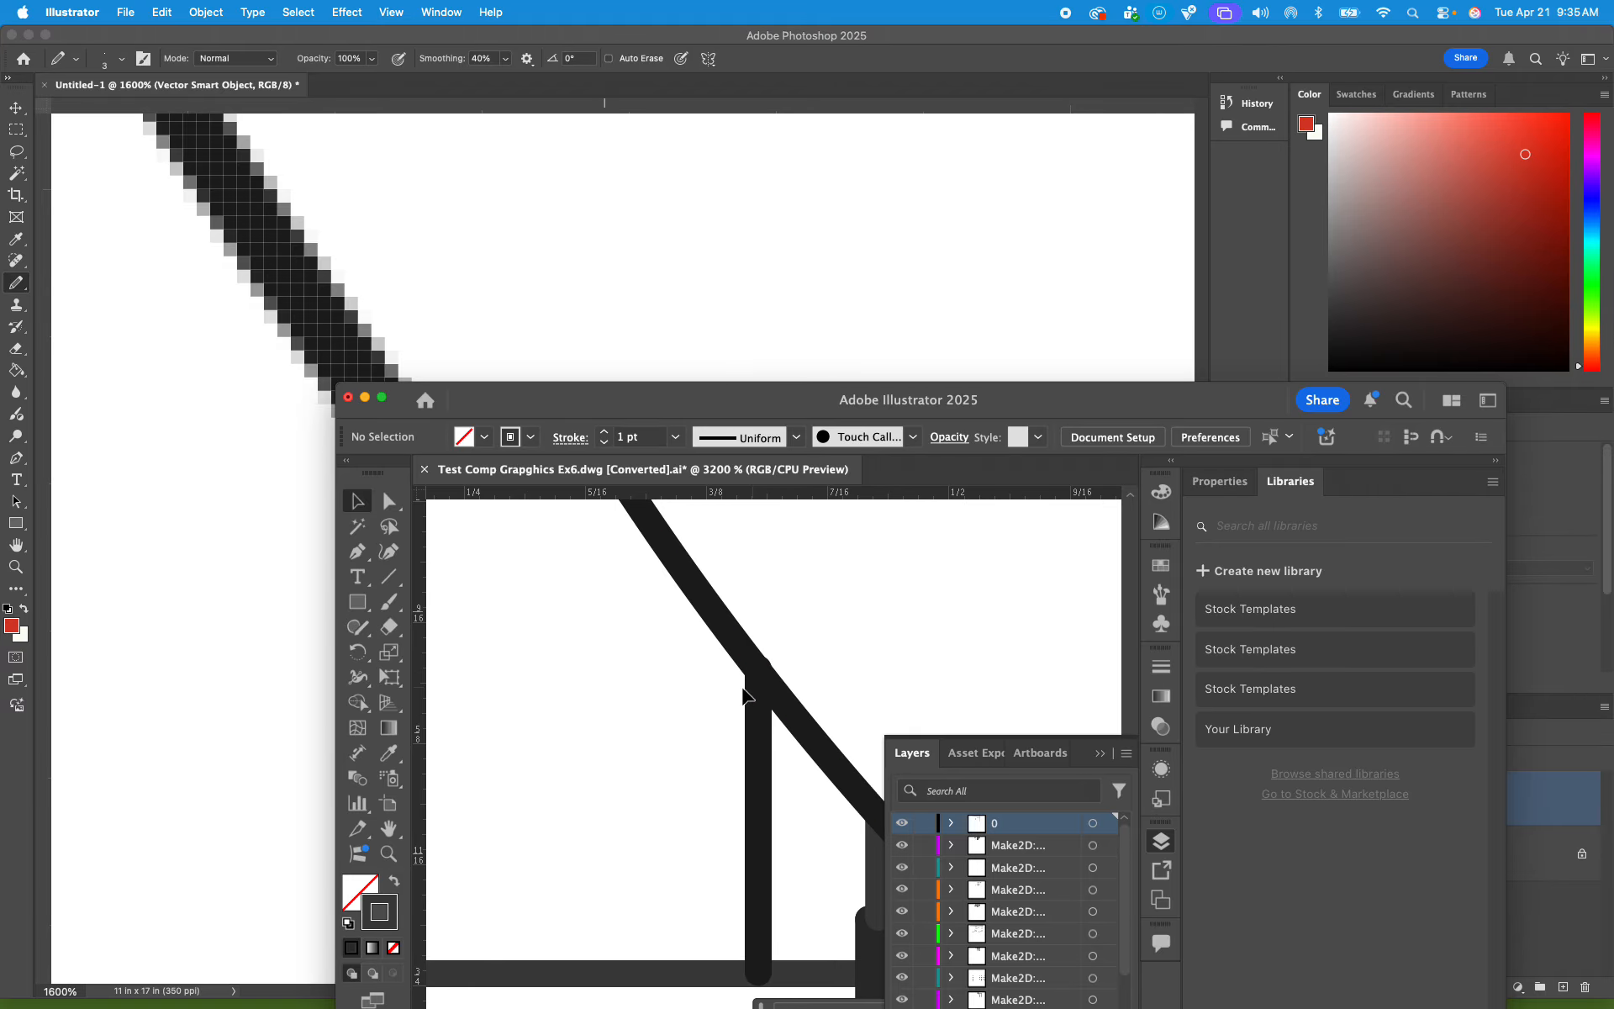
# Step: Return to Photoshop to review the placed plan at 25% magnification, and switch to the Rhino drawing sheets
pyautogui.click(471, 253)
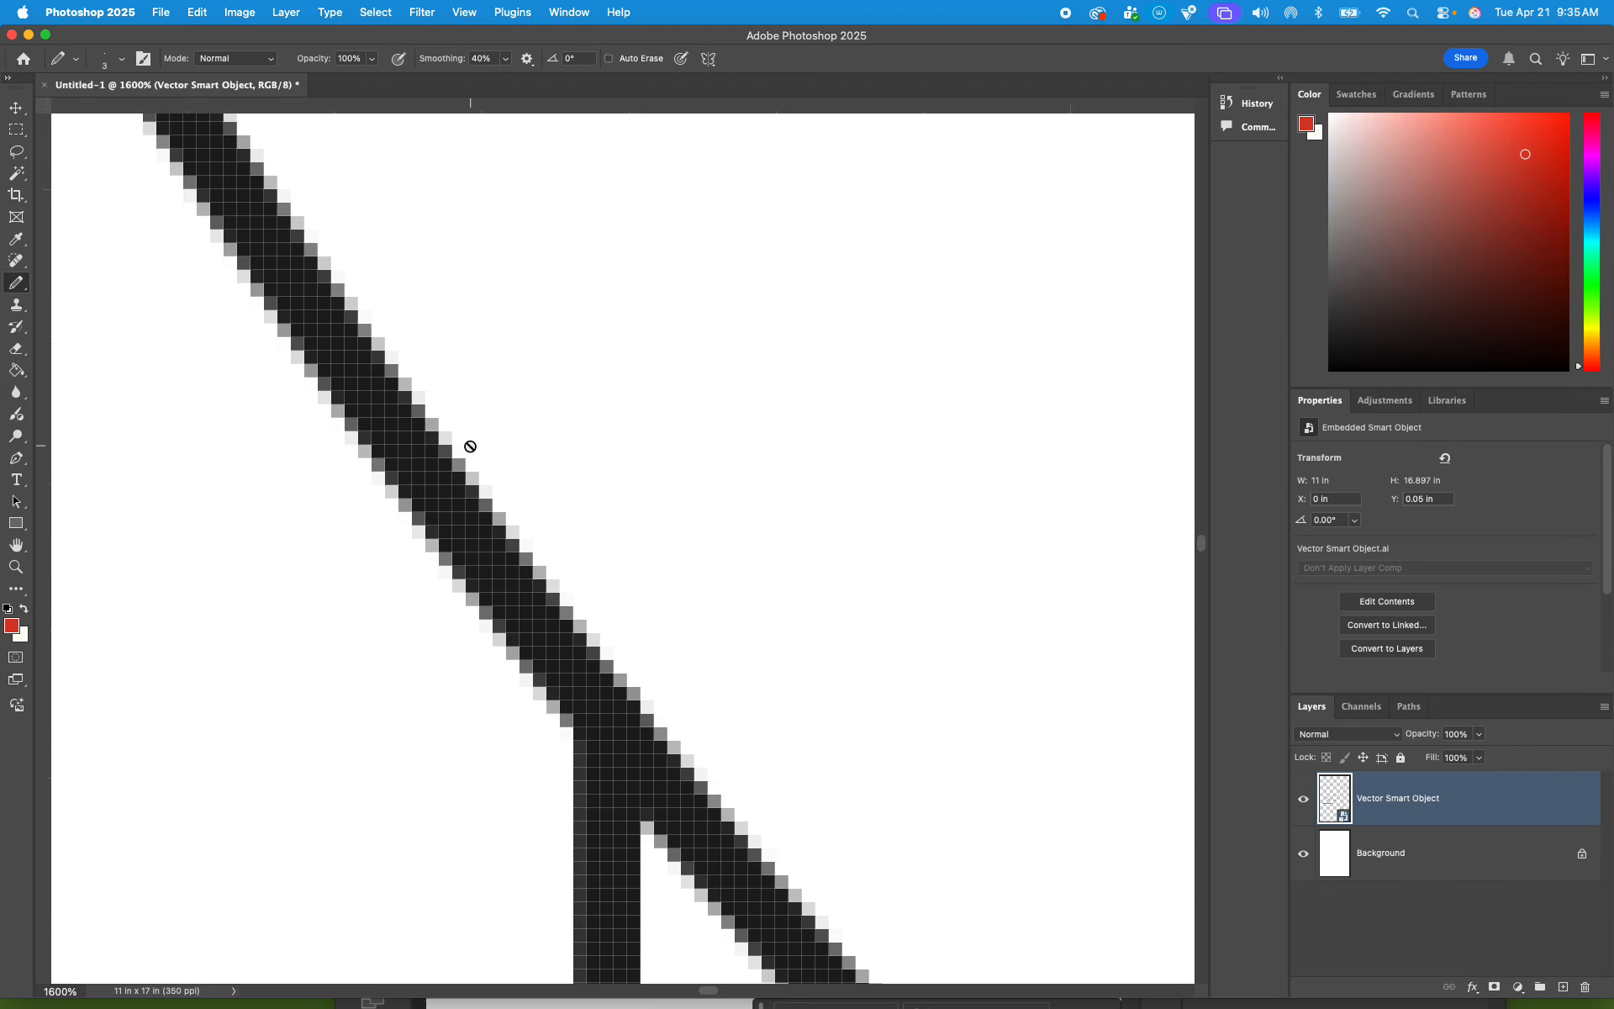
pyautogui.press('super+minus')
pyautogui.press('super+minus')
pyautogui.press('super+minus')
pyautogui.press('super+minus')
pyautogui.press('super+minus')
pyautogui.press('super+minus')
pyautogui.press('super+minus')
pyautogui.press('super+minus')
pyautogui.press('super+minus')
pyautogui.press('super+minus')
pyautogui.press('super+minus')
pyautogui.press('super+minus')
pyautogui.press('super+minus')
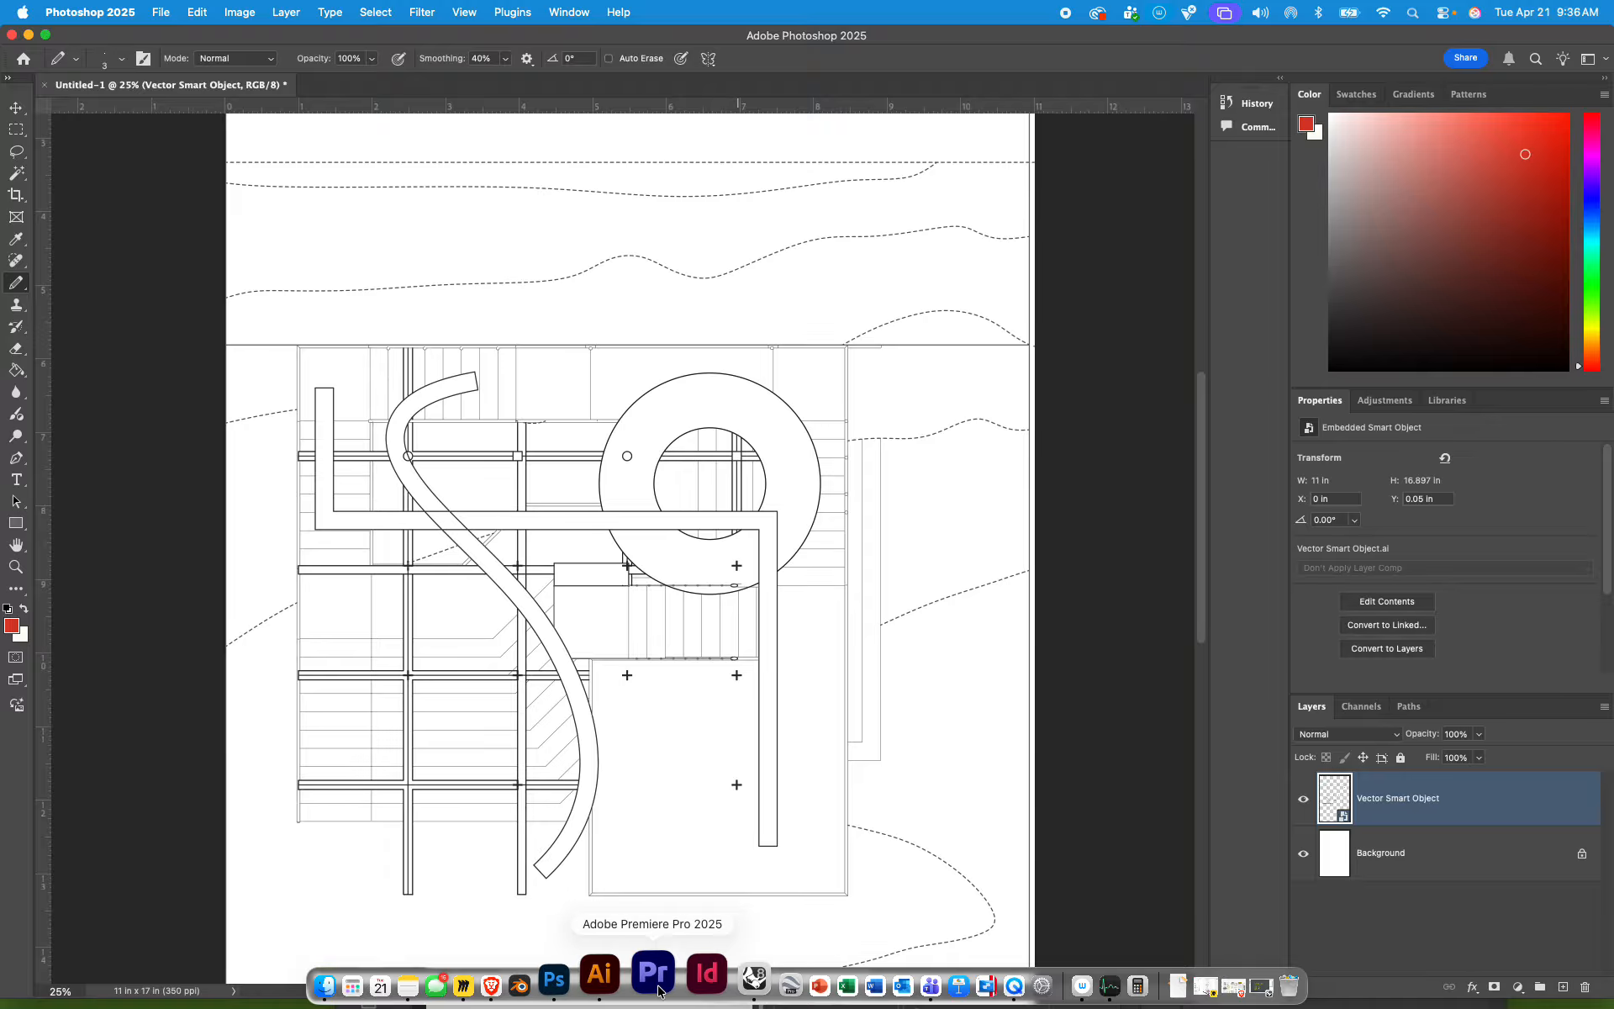
pyautogui.click(679, 980)
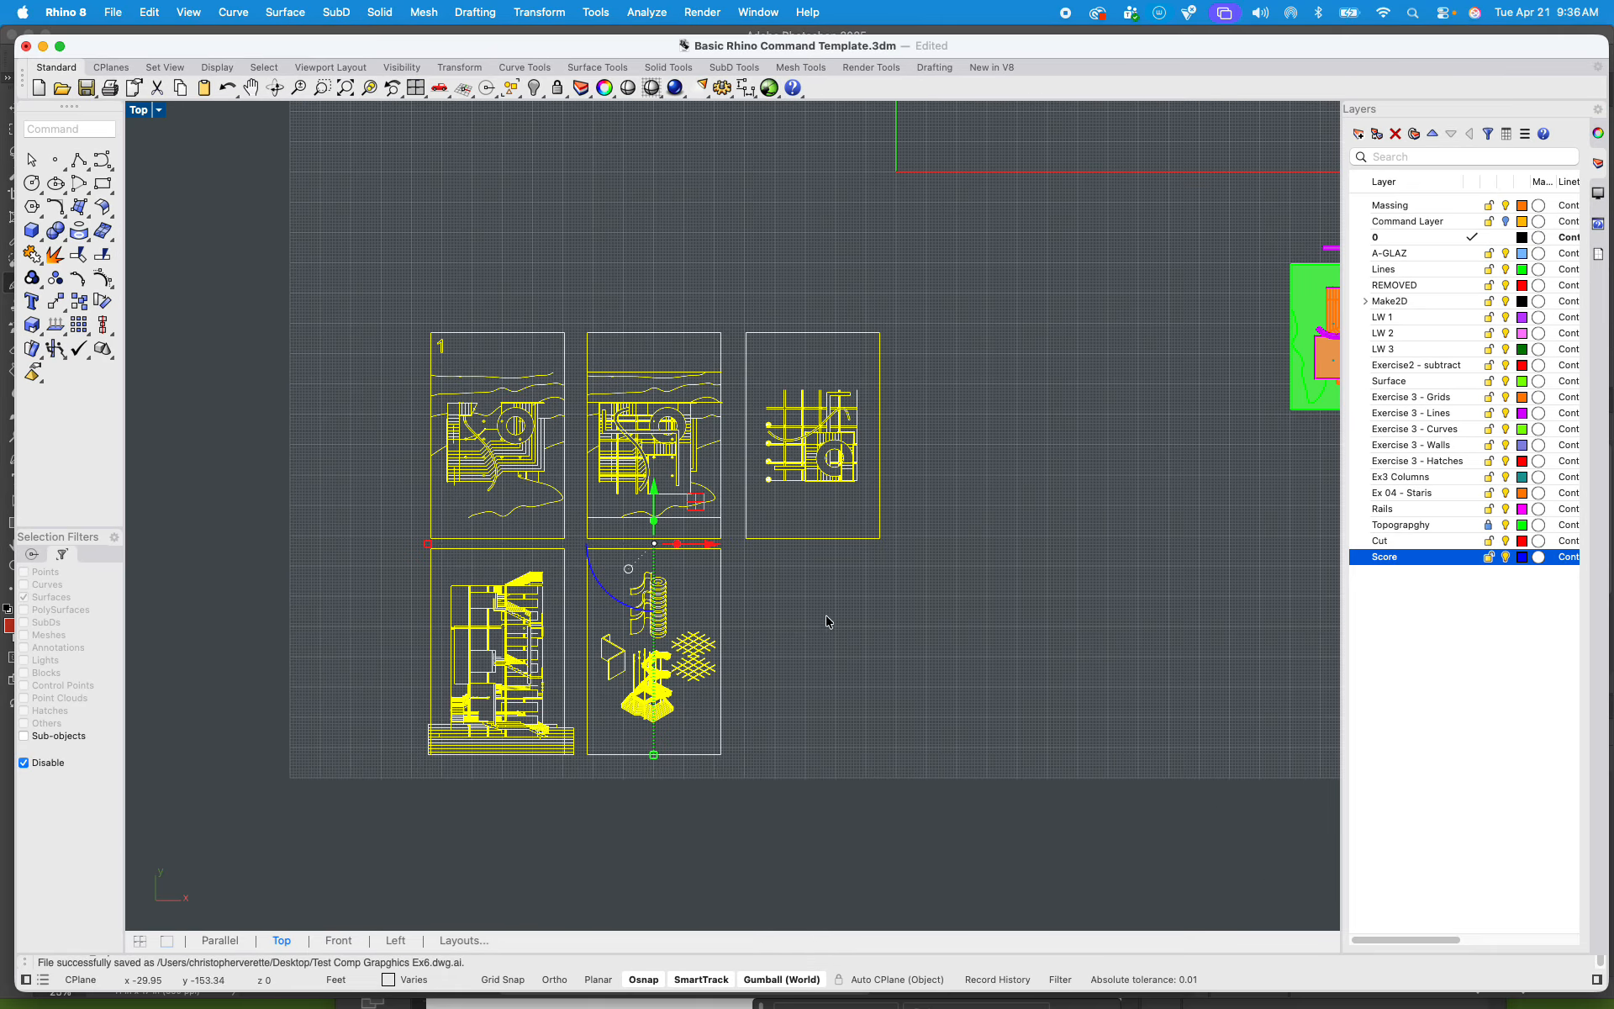